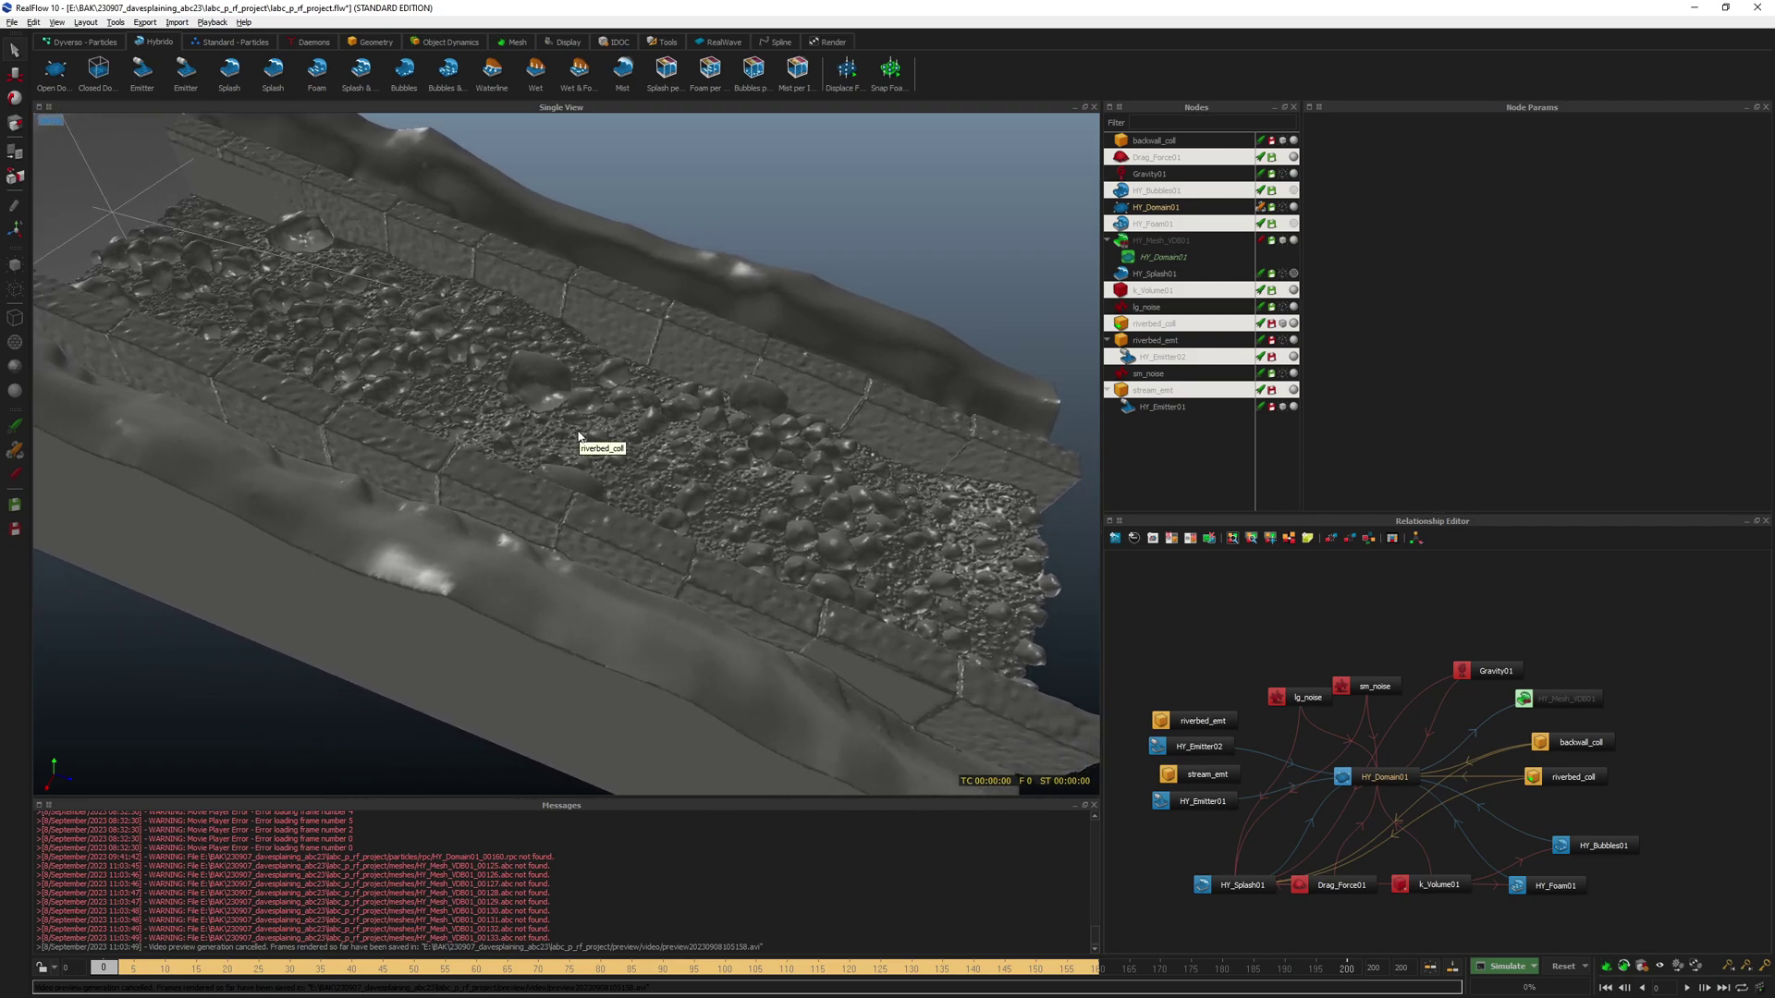
# - Review the finished river simulation by looking over the scene and scrubbing through the recorded particle and mesh previews
pyautogui.moveTo(528, 430); pyautogui.dragTo(597, 477, button='middle')
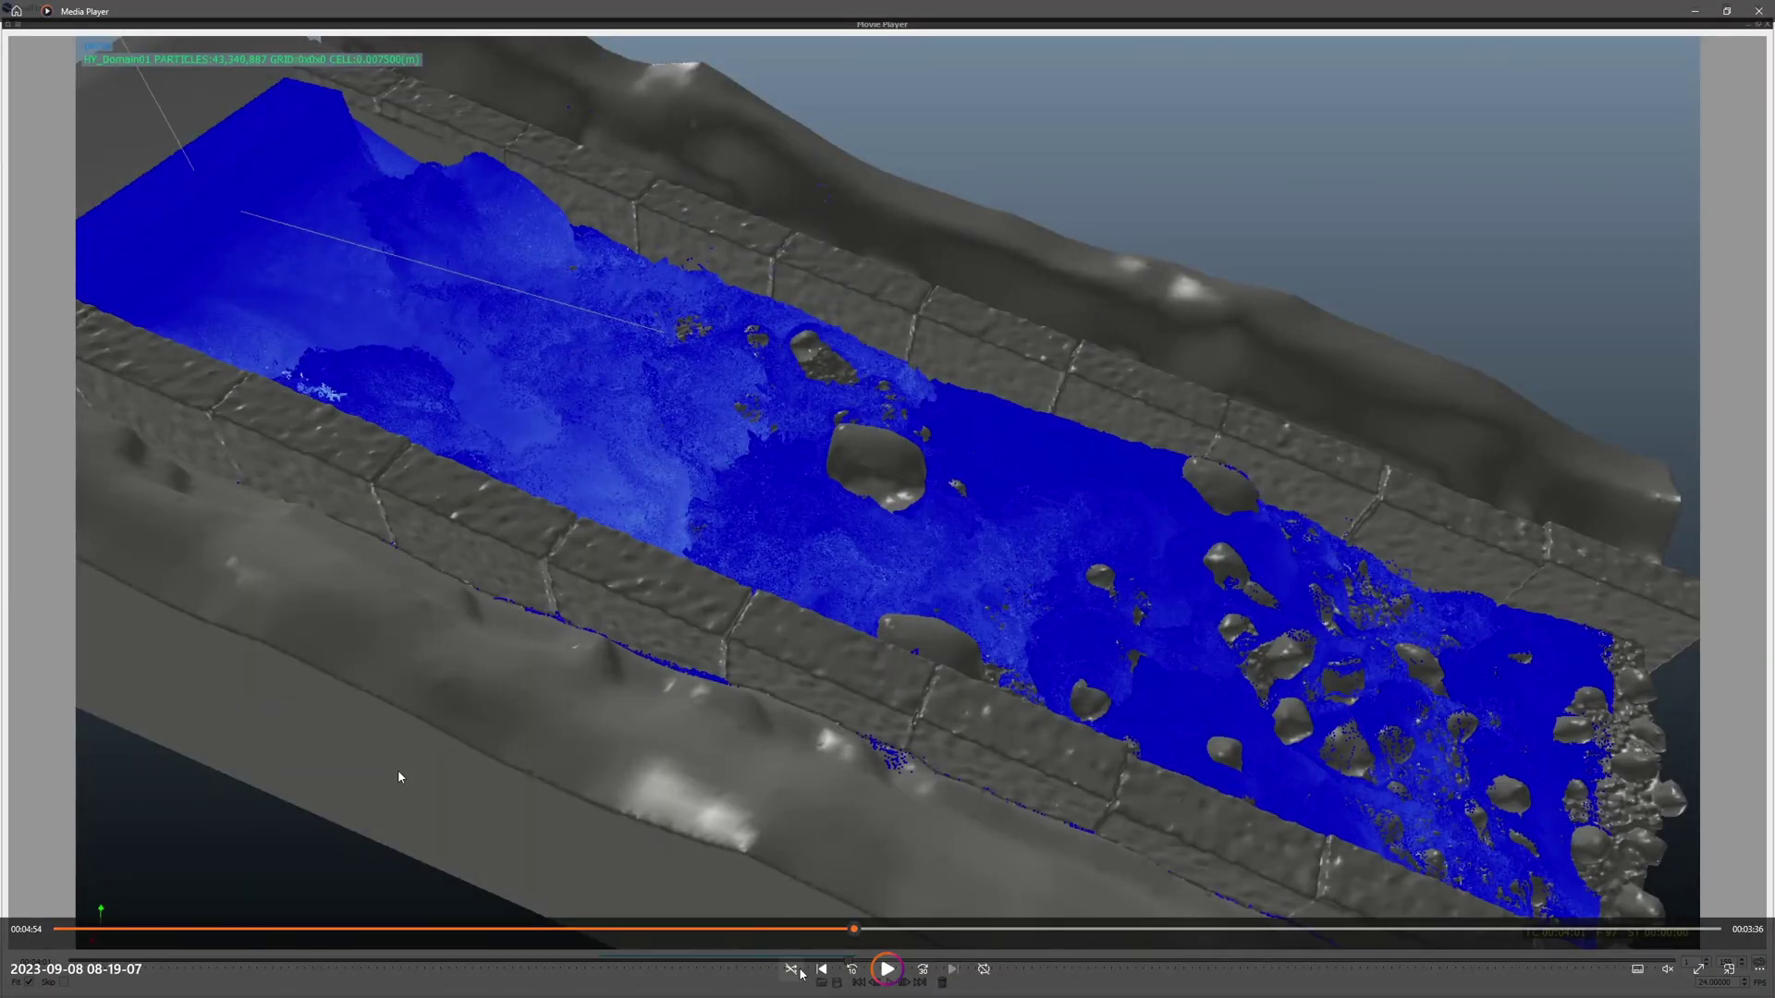
pyautogui.moveTo(856, 929); pyautogui.dragTo(904, 928)
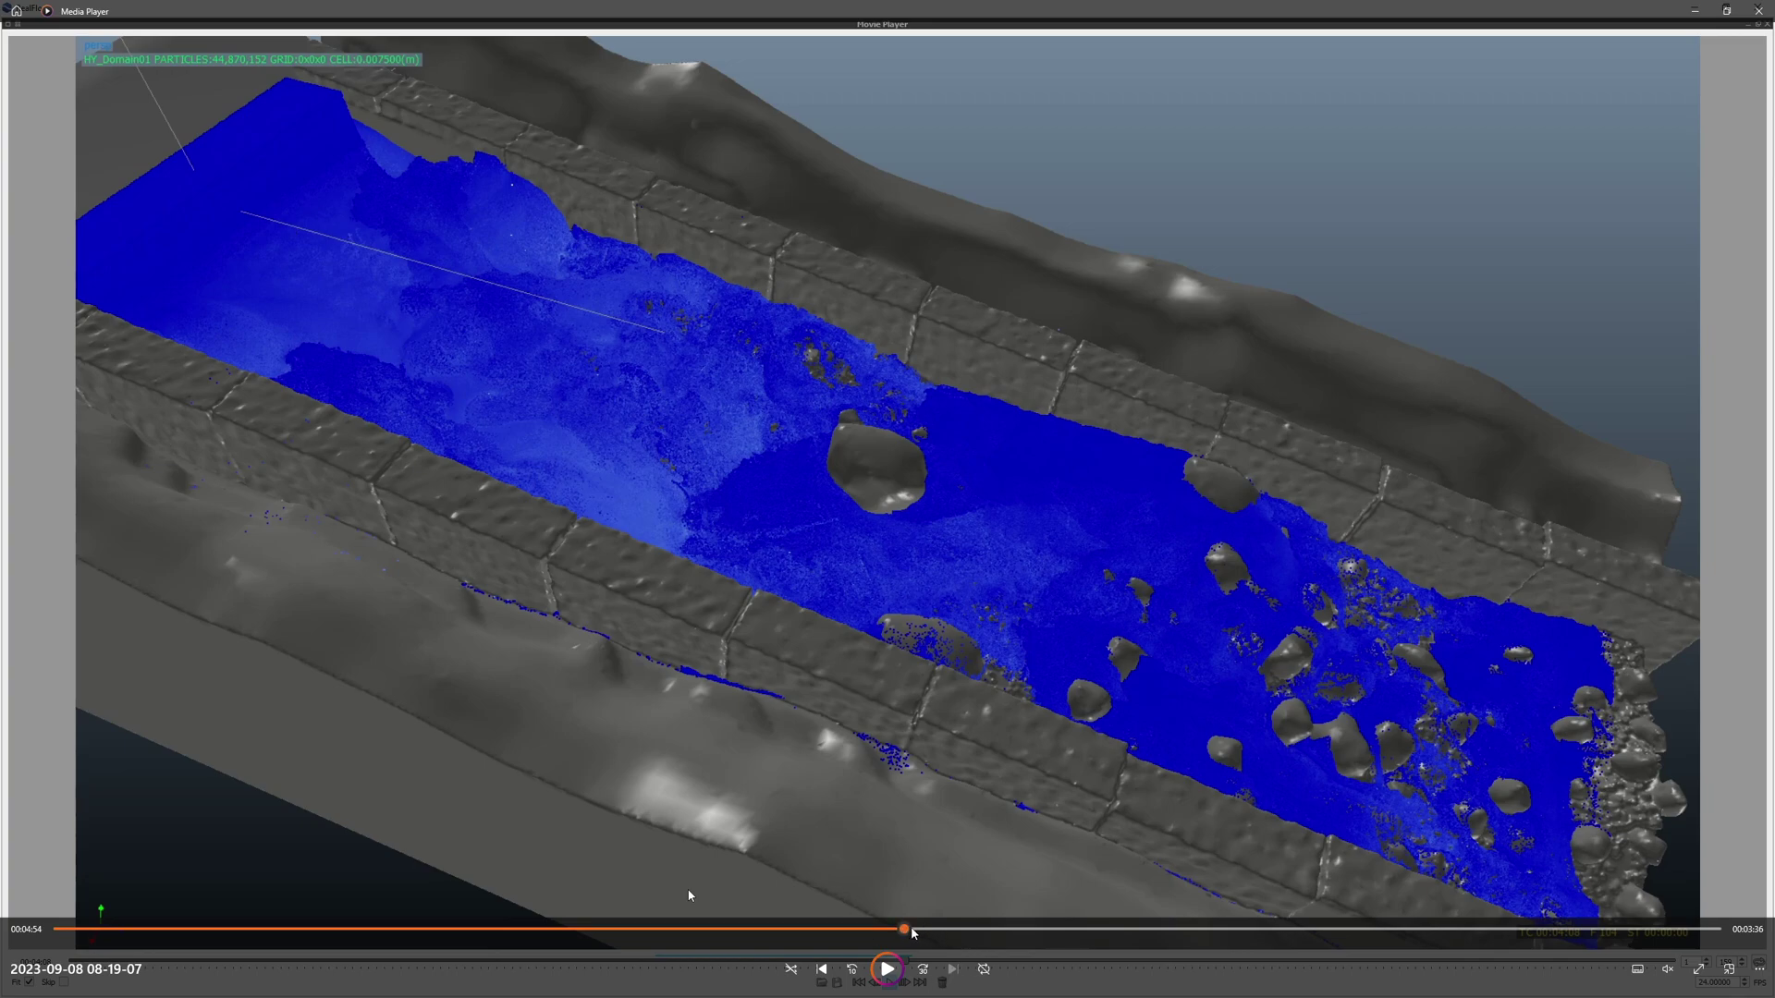
pyautogui.moveTo(911, 929); pyautogui.dragTo(1125, 928)
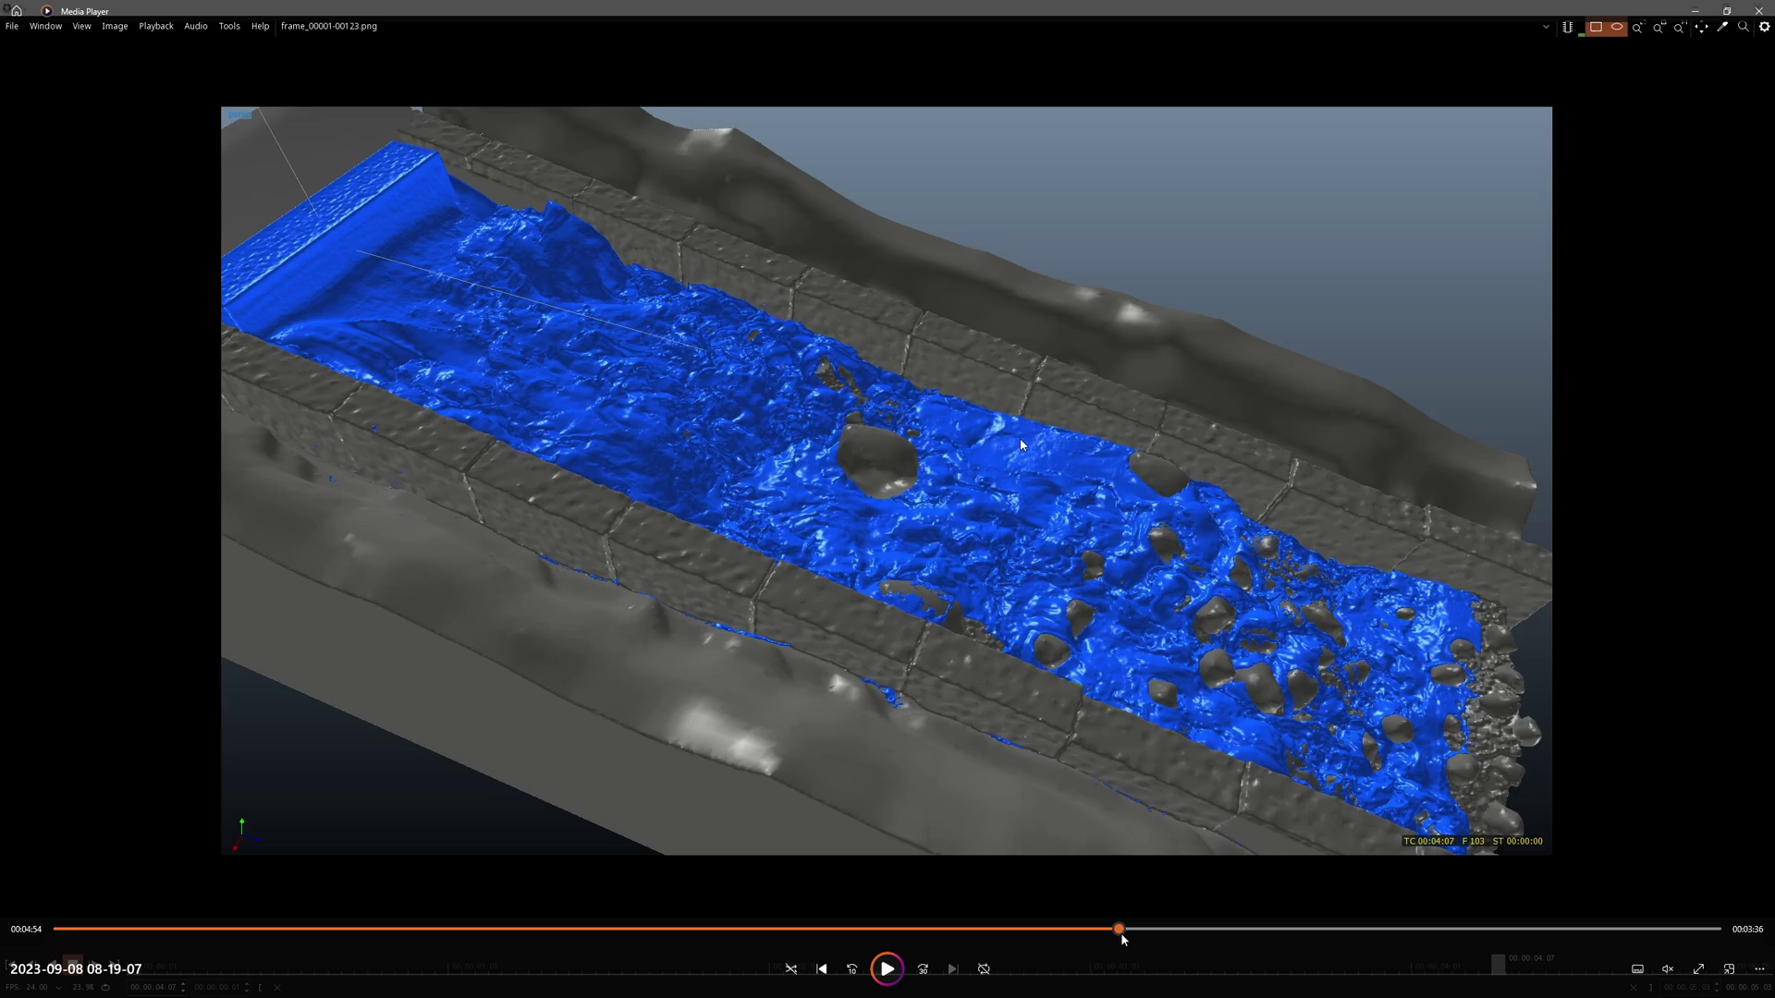
pyautogui.moveTo(1119, 933)
pyautogui.mouseDown()
pyautogui.moveTo(1224, 941)
pyautogui.moveTo(1052, 928)
pyautogui.moveTo(1152, 928)
pyautogui.mouseUp()
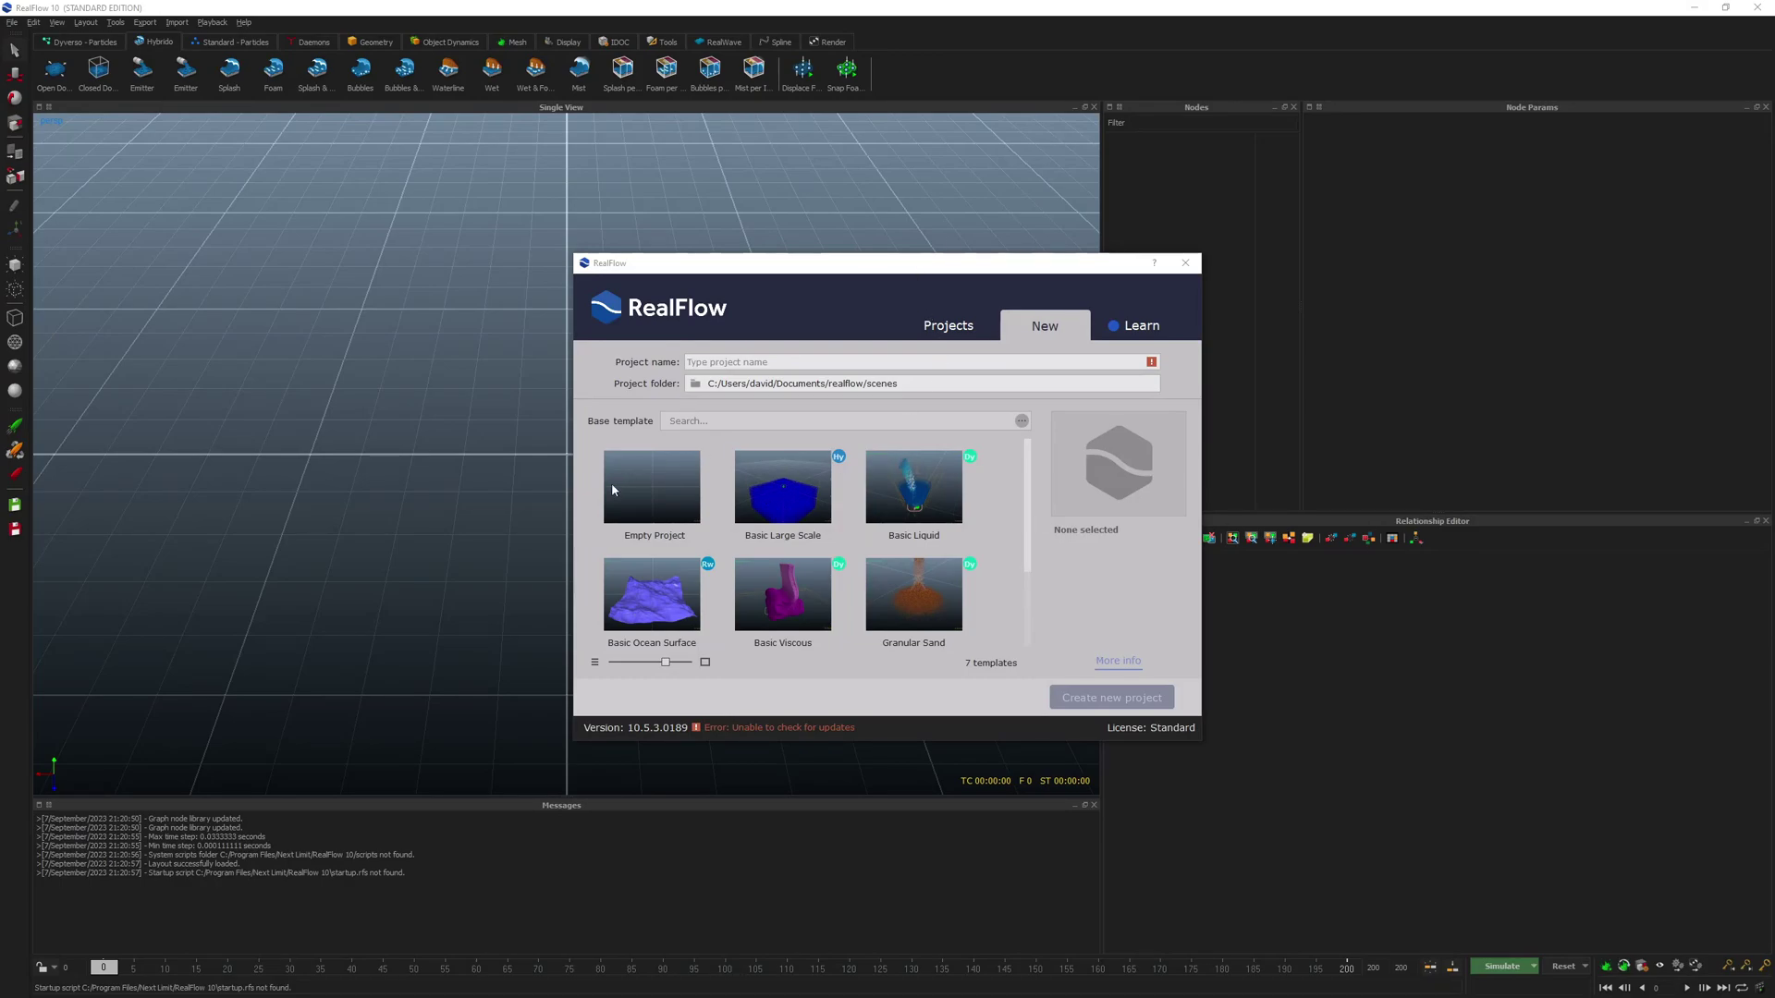
# - Choose E:\BAK\230907_davesplaining_abc23 as the folder for the new project
pyautogui.click(695, 383)
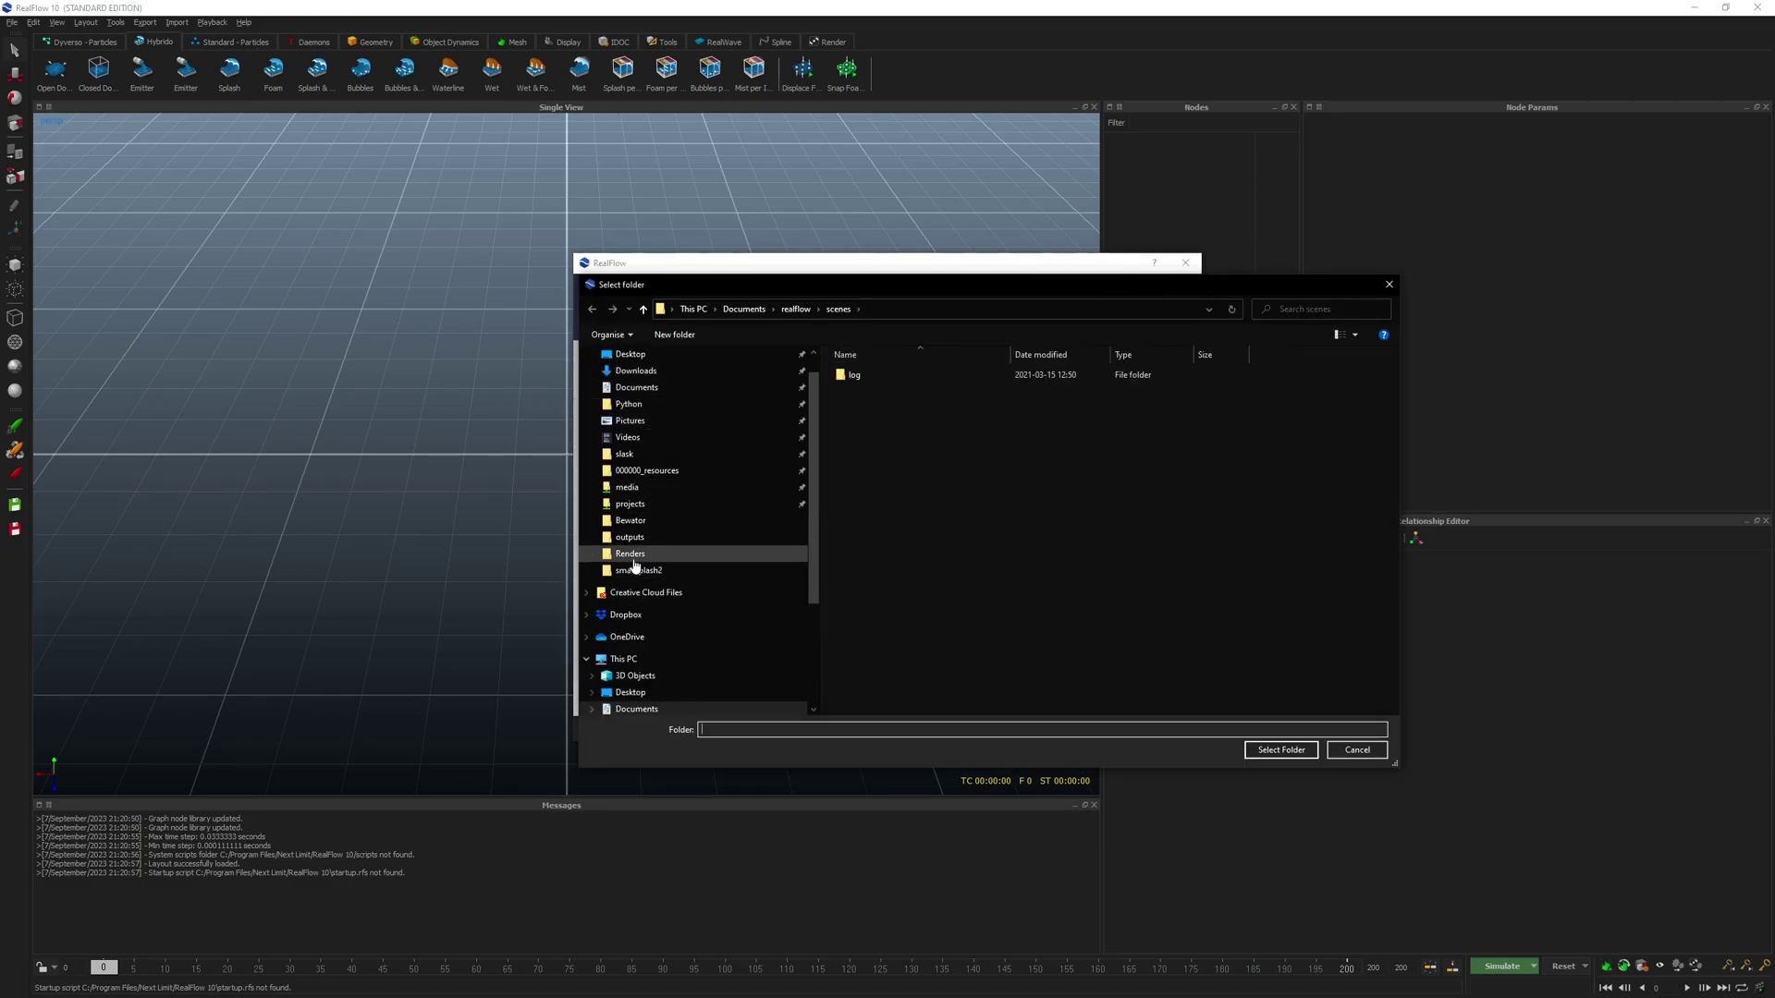
pyautogui.scroll(1, 662, 562)
pyautogui.scroll(-7, 629, 583)
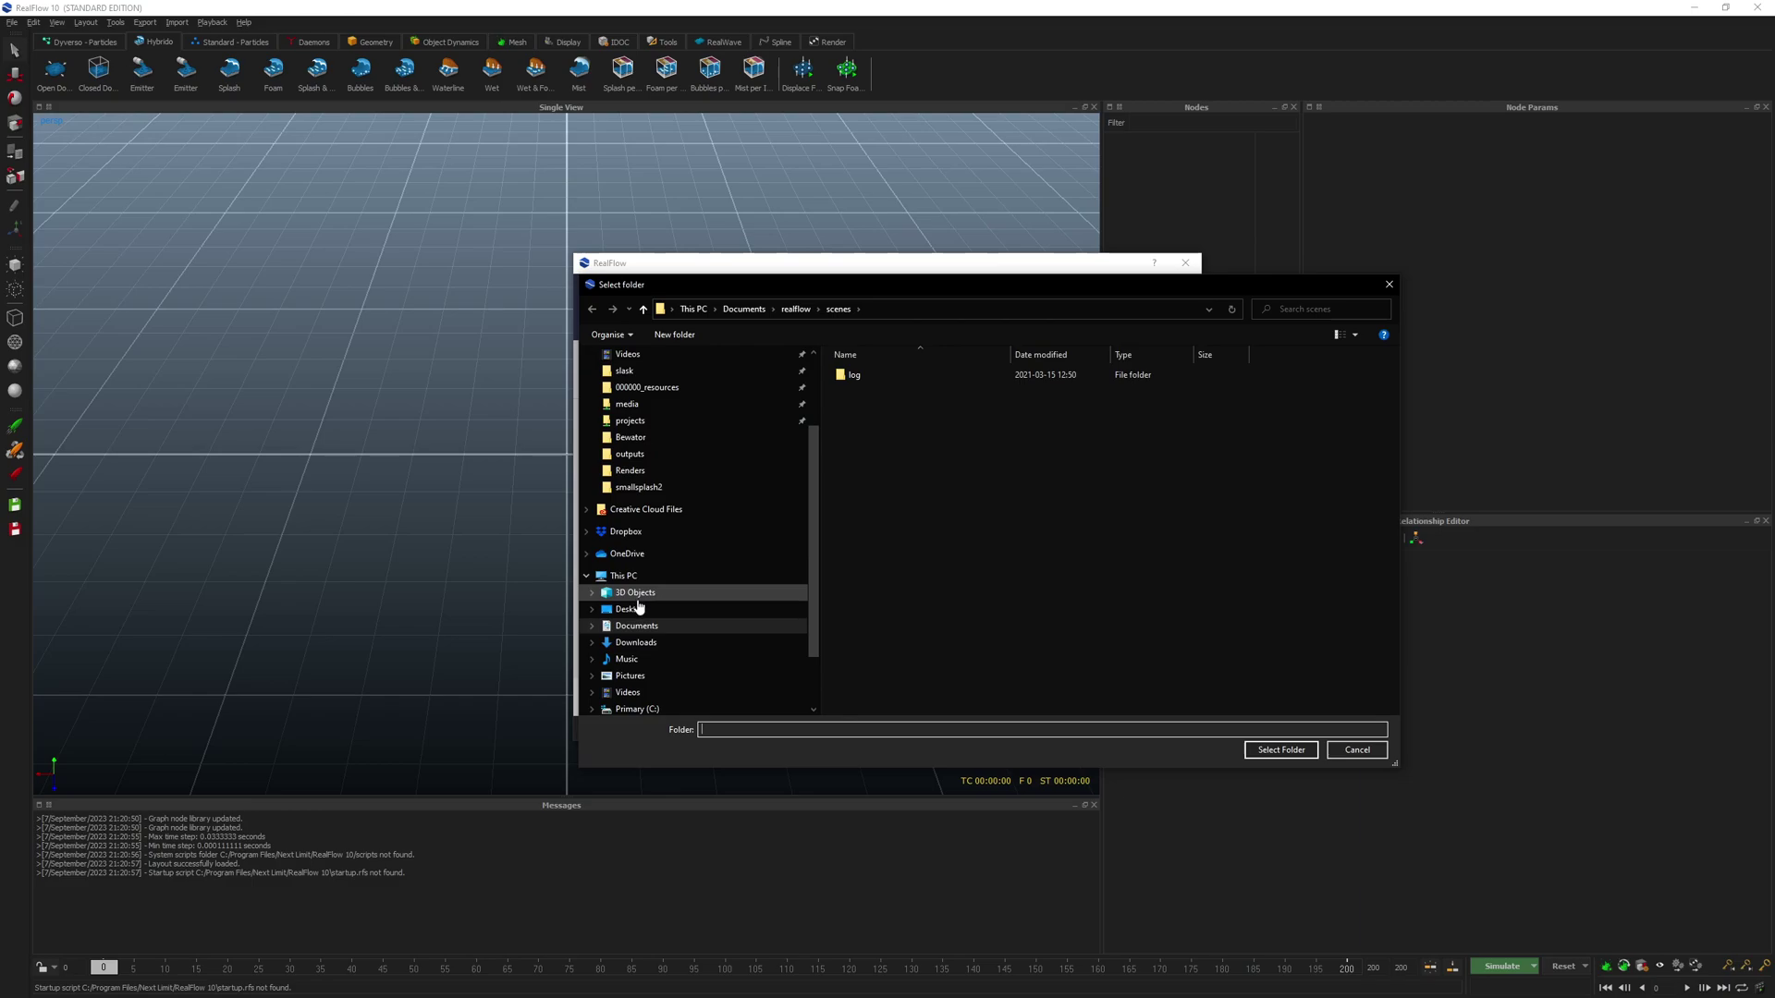
pyautogui.click(640, 640)
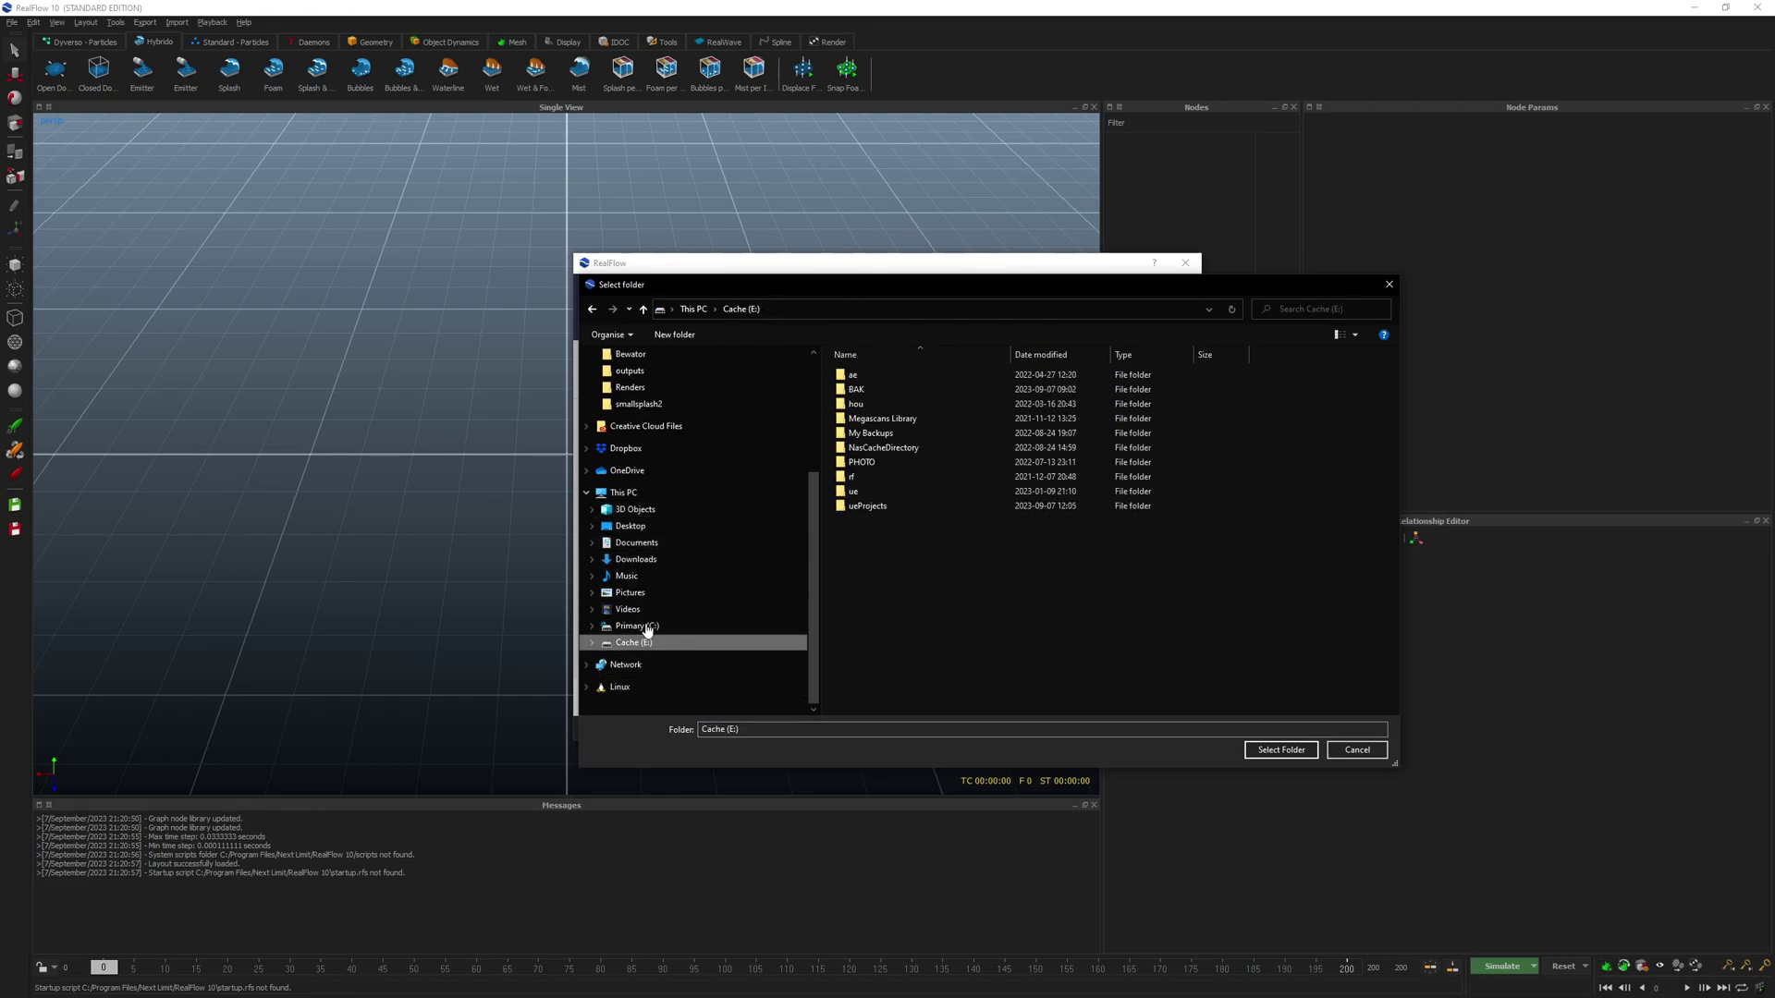
pyautogui.click(852, 390)
pyautogui.doubleClick(852, 389)
pyautogui.doubleClick(869, 389)
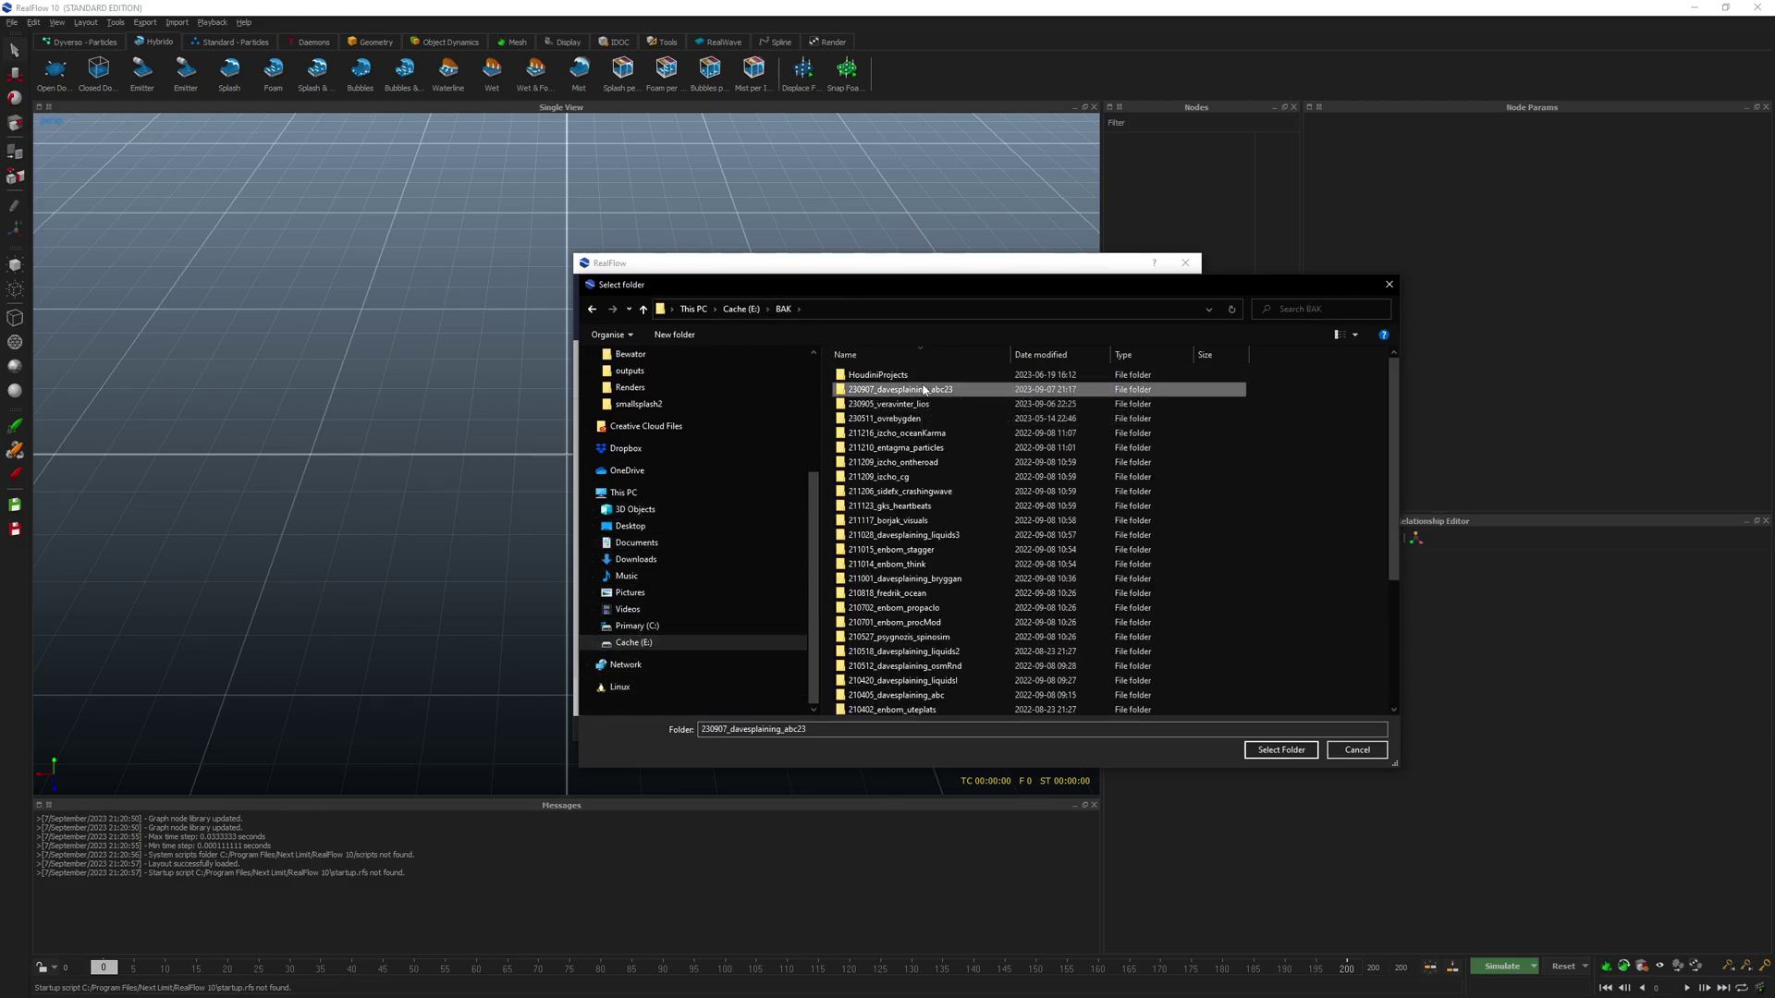
pyautogui.click(1280, 749)
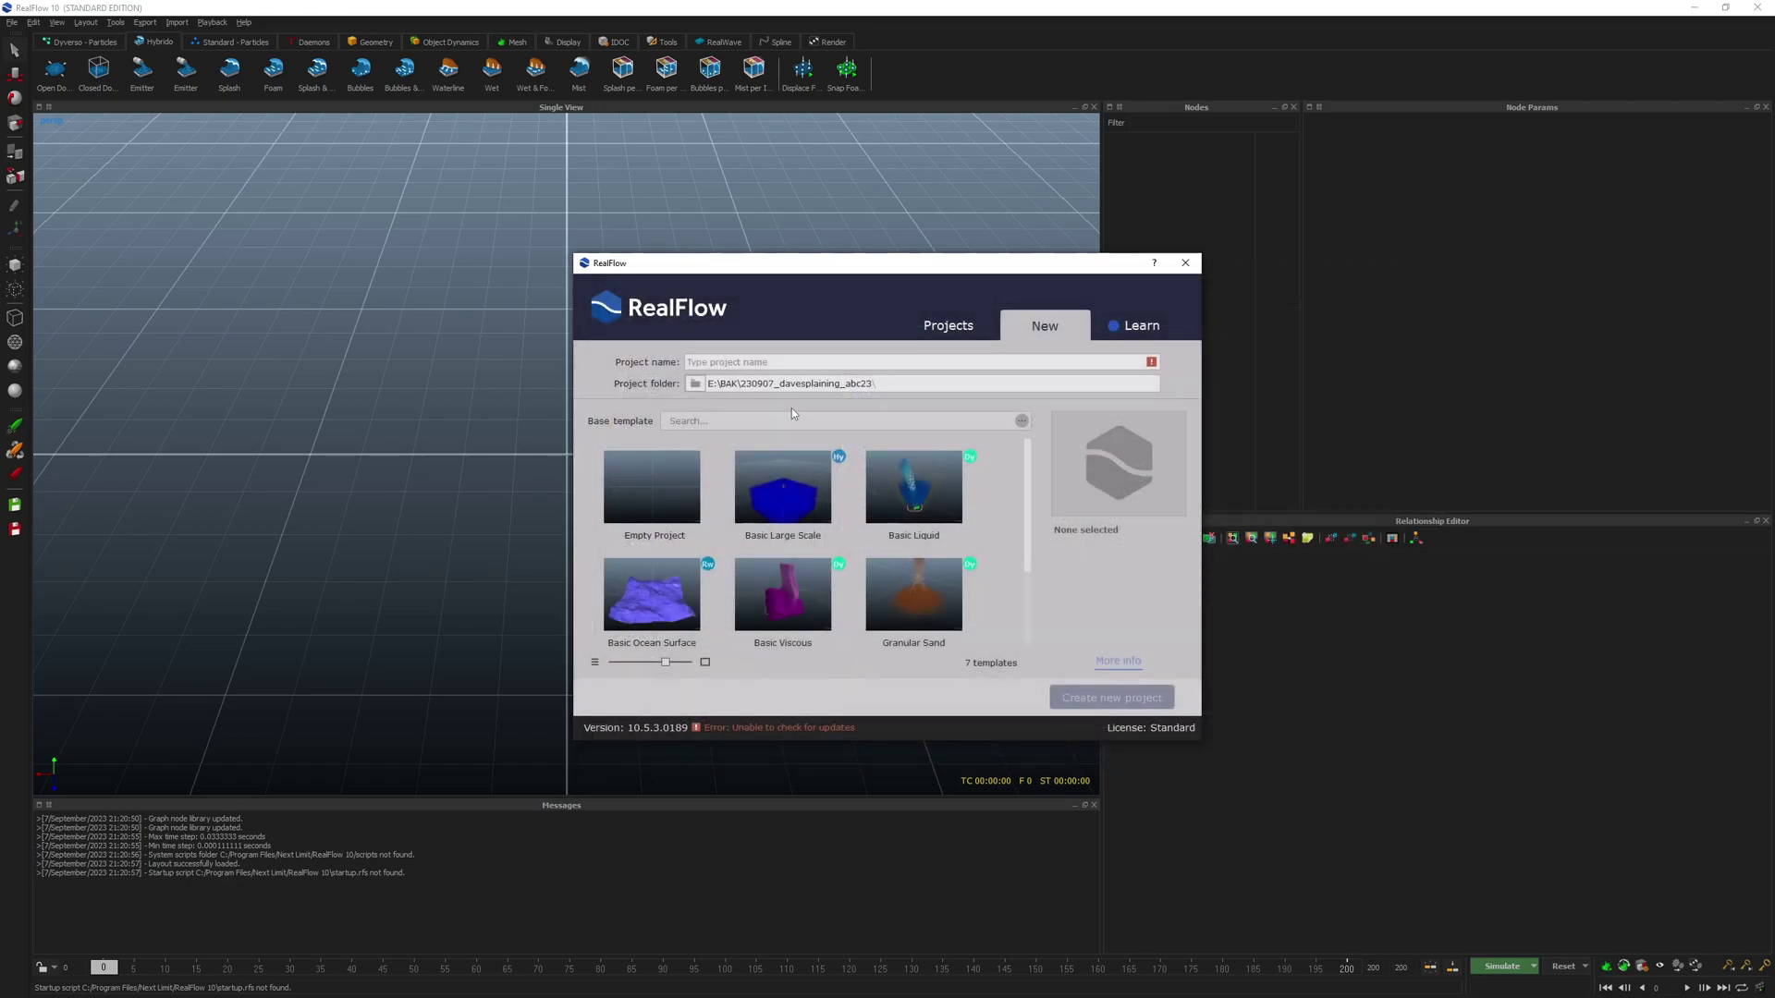
# - Name the project labc_p_rf_project and create it from the Empty Project template
pyautogui.click(785, 362)
pyautogui.write('labc_p_rf')
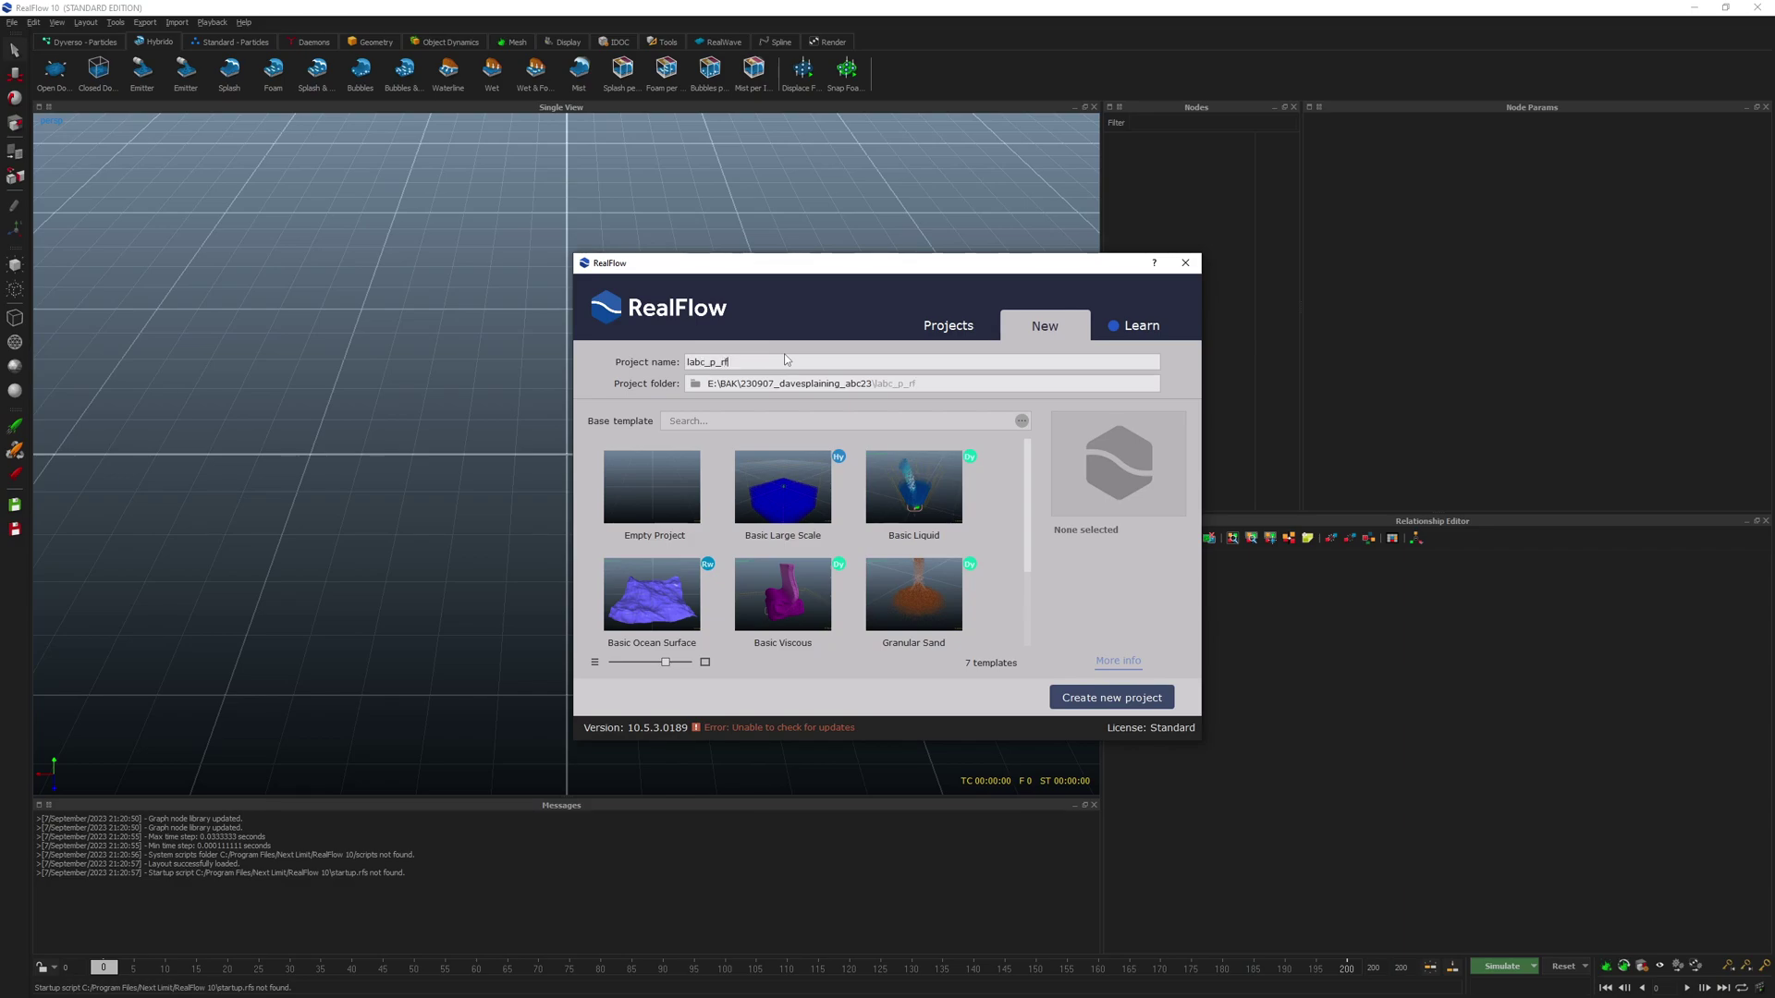
pyautogui.write('_project')
pyautogui.click(645, 490)
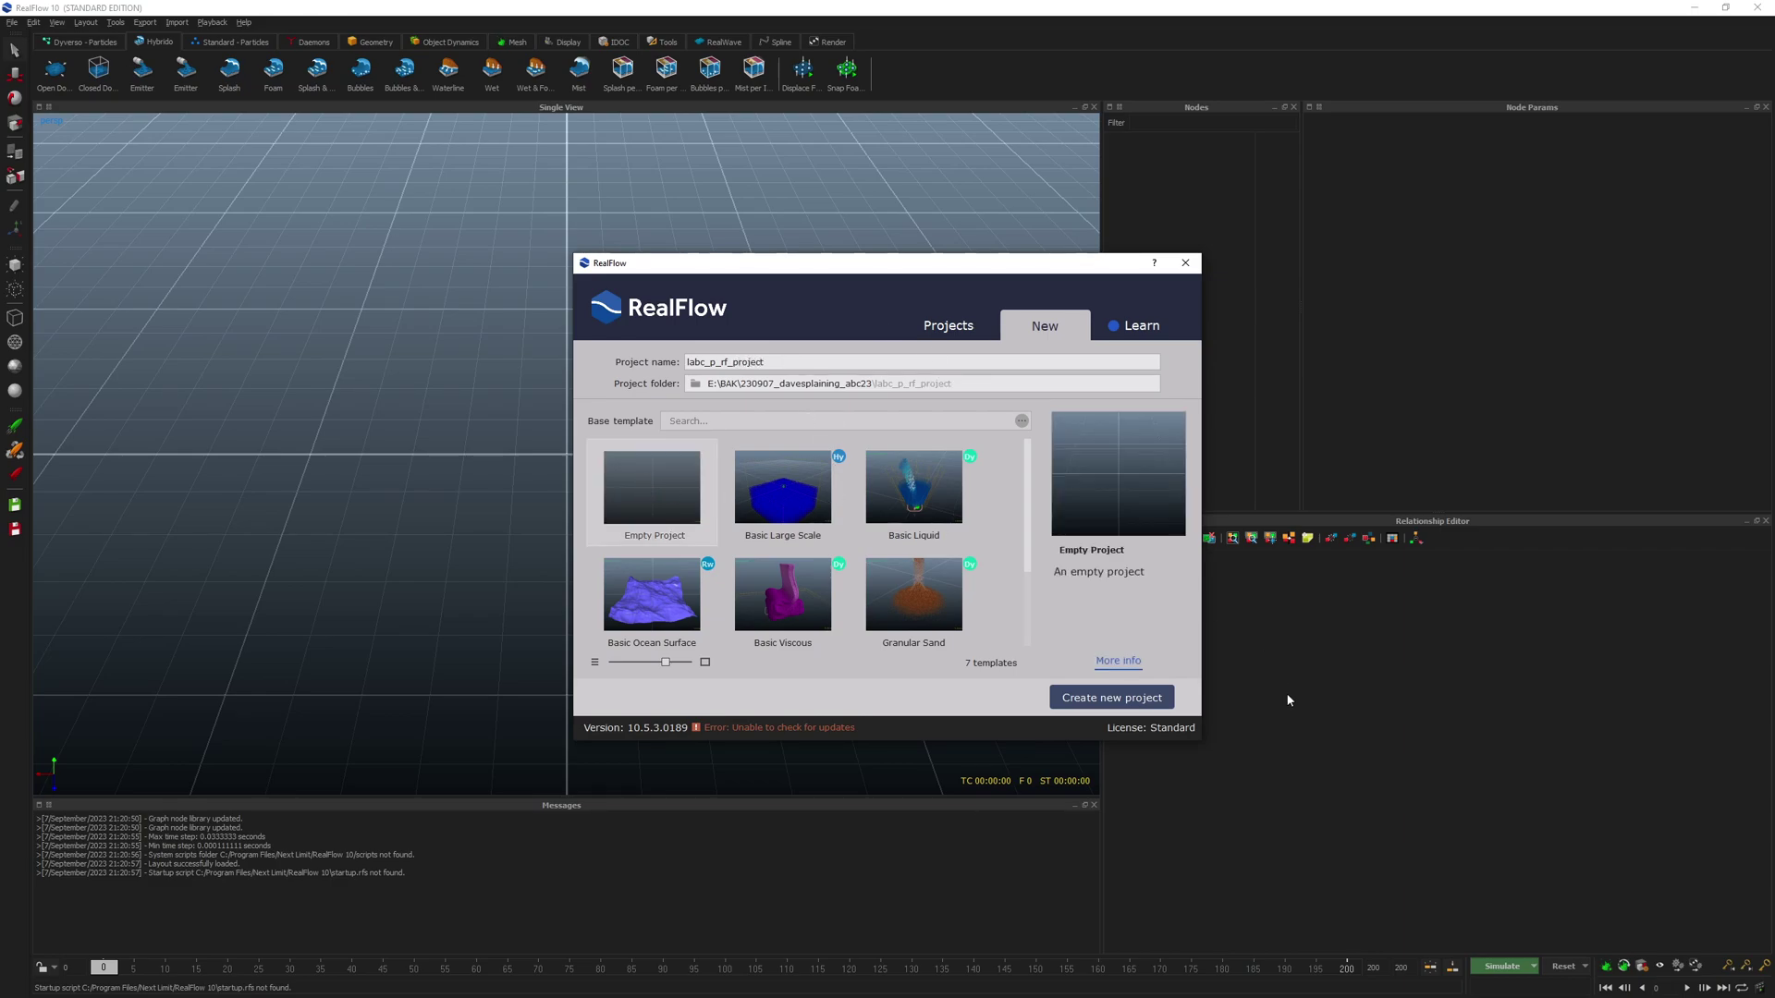
pyautogui.click(1120, 699)
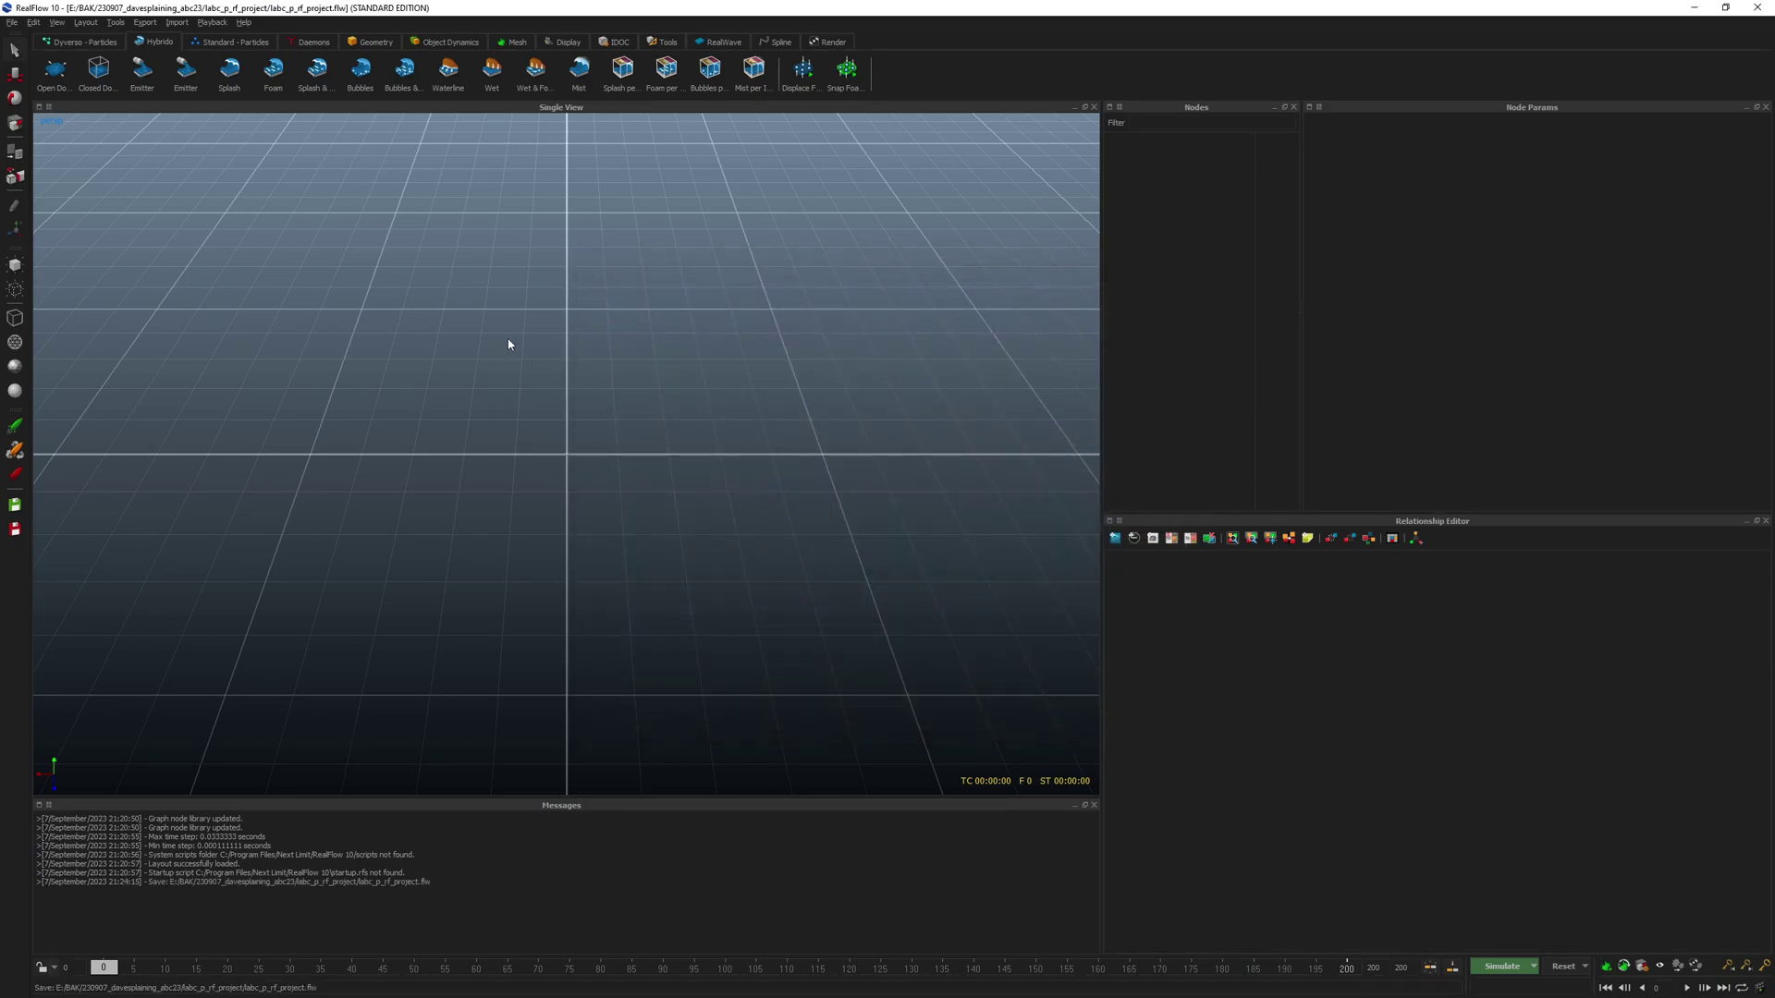
# - Run a brief test simulation of the empty scene and return the timeline to frame 0
pyautogui.hotkey('ctrl', 'a')
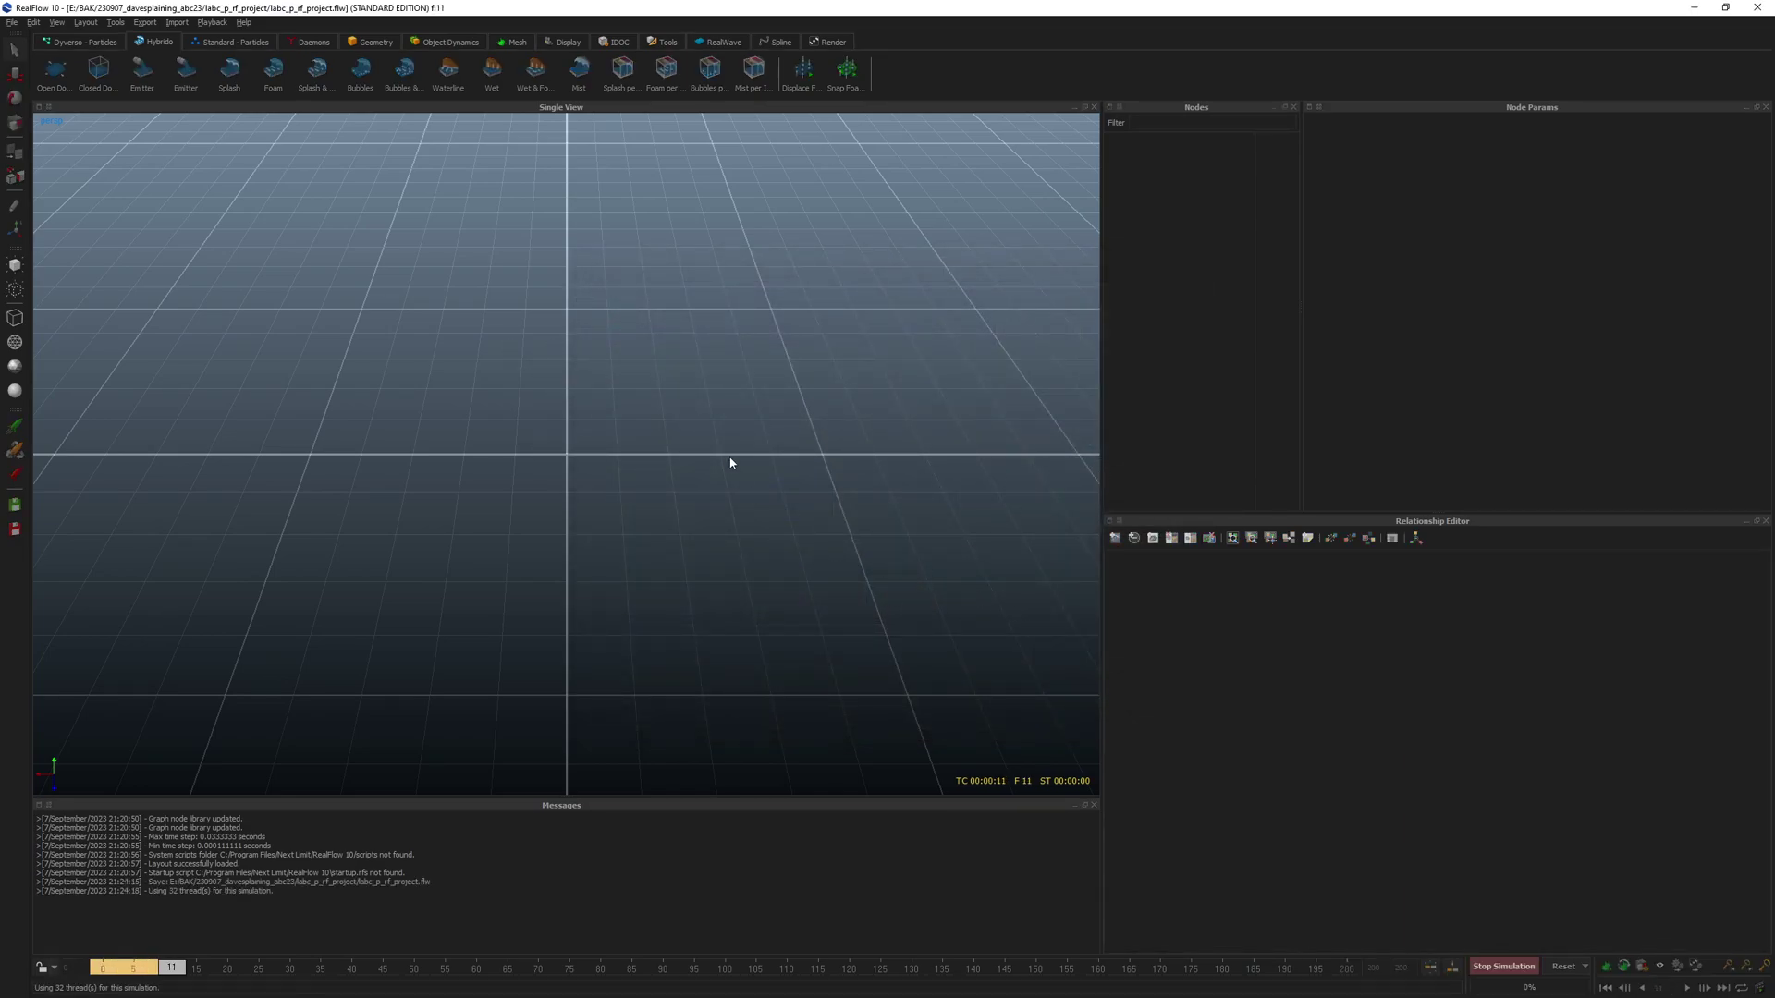
pyautogui.moveTo(139, 969); pyautogui.dragTo(81, 966)
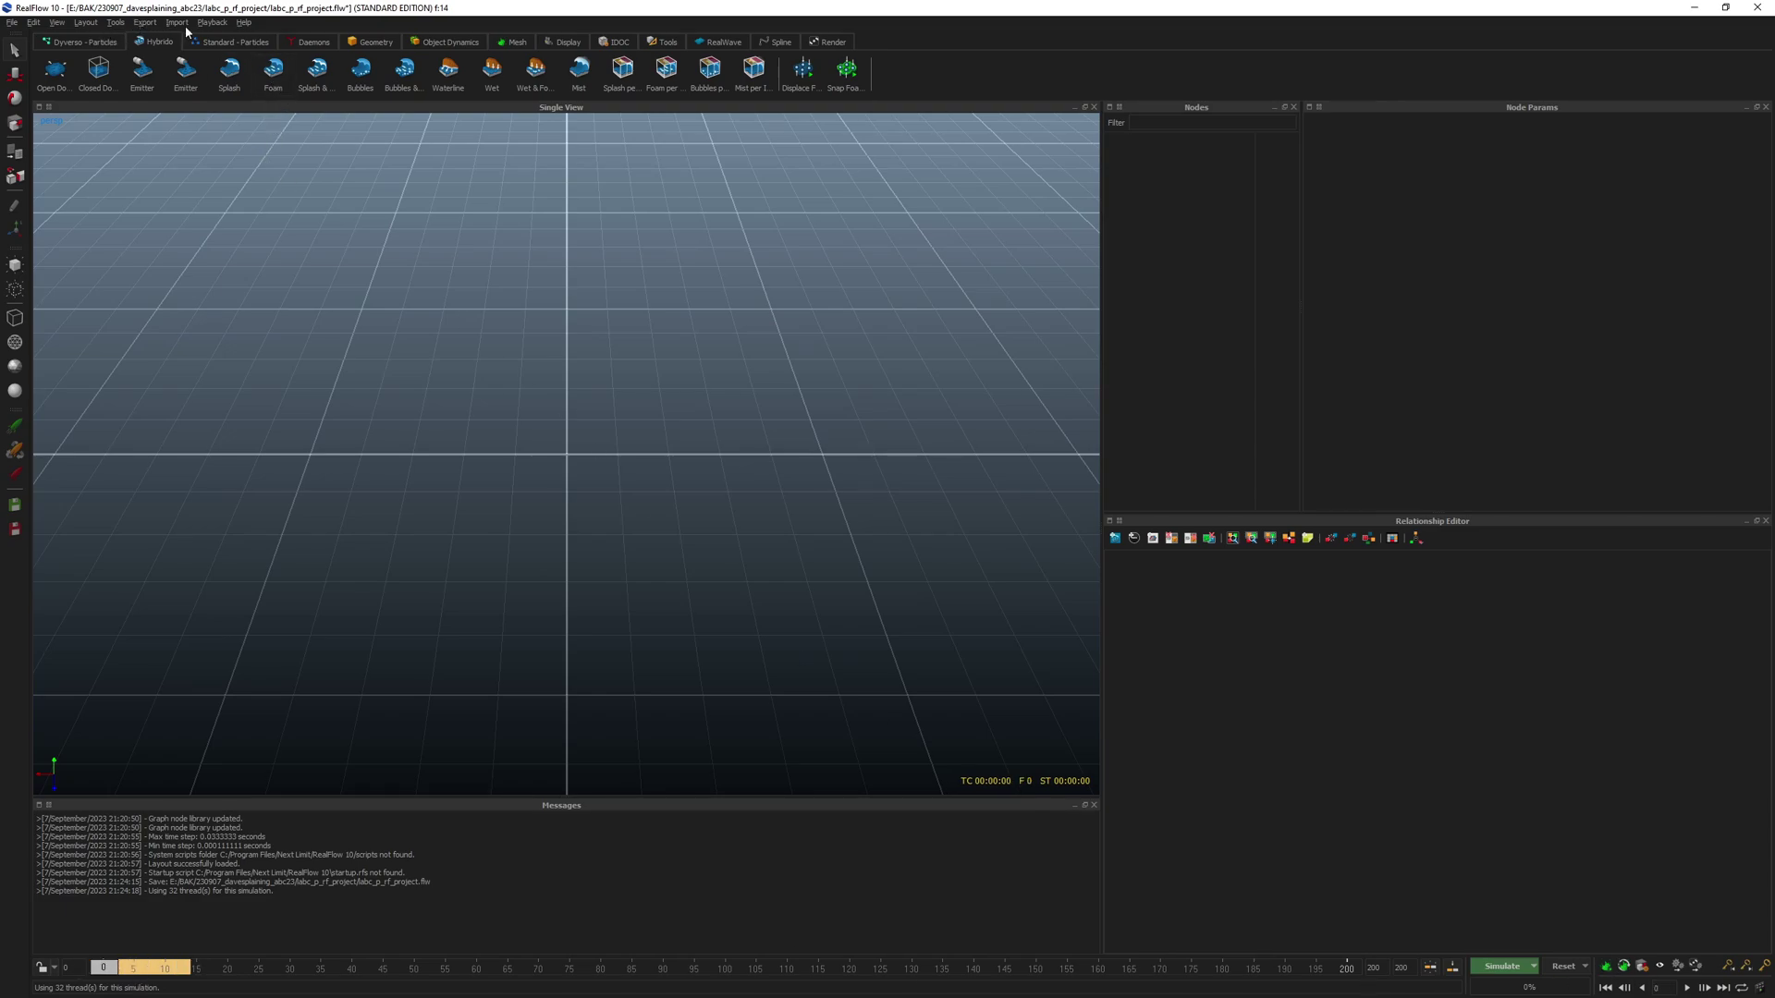
# - Start importing an object and cut riverbed_coll.obj from the Downloads folder
pyautogui.click(177, 22)
pyautogui.click(199, 40)
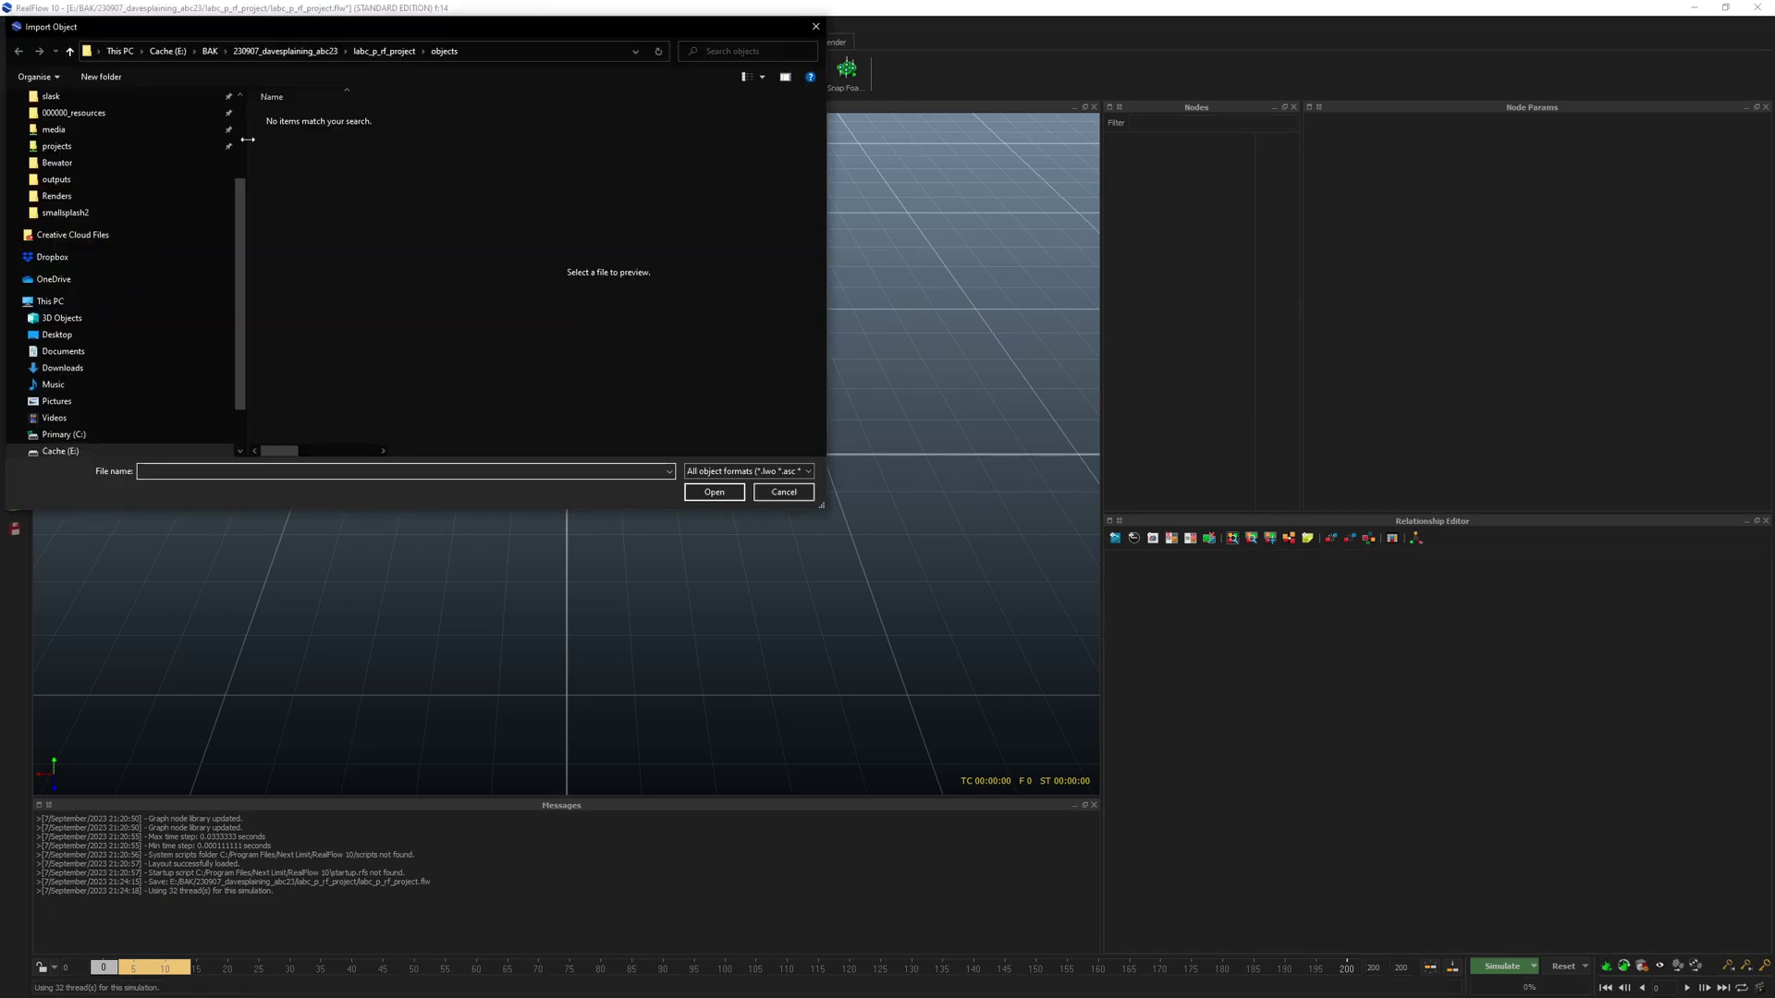
pyautogui.moveTo(383, 25); pyautogui.dragTo(735, 240)
pyautogui.scroll(3, 469, 472)
pyautogui.click(415, 355)
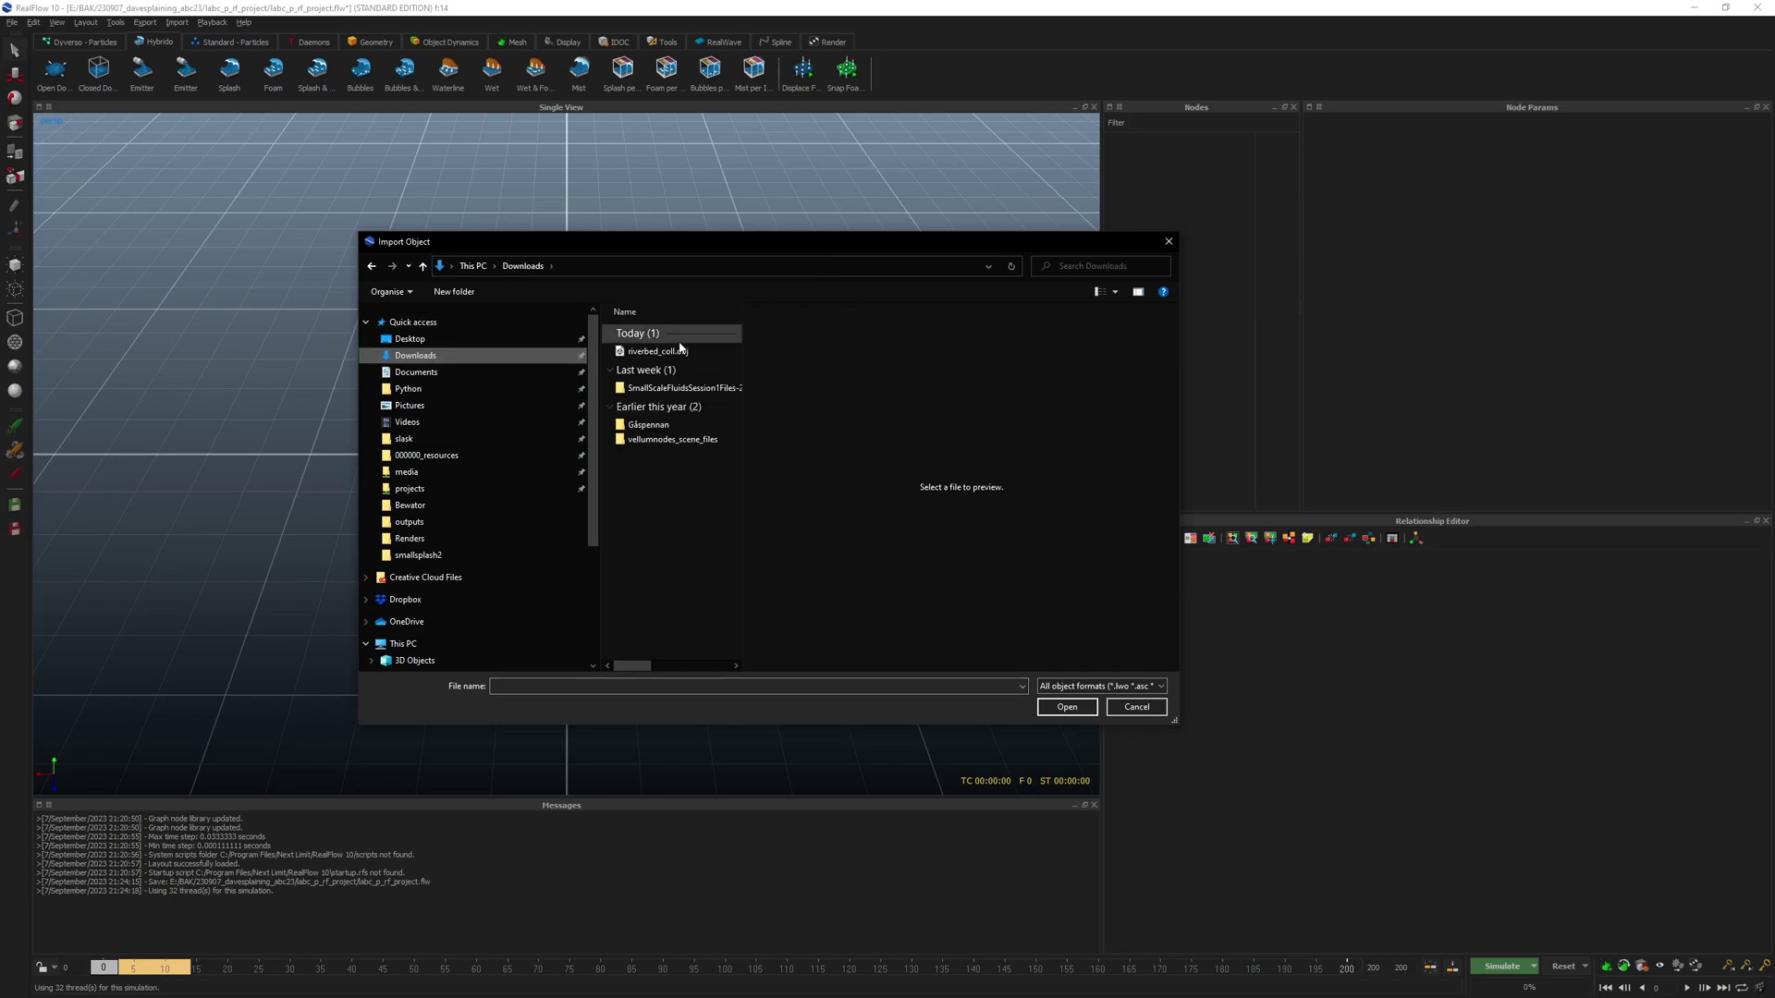
pyautogui.moveTo(652, 351); pyautogui.dragTo(644, 348, button='right')
pyautogui.click(673, 491)
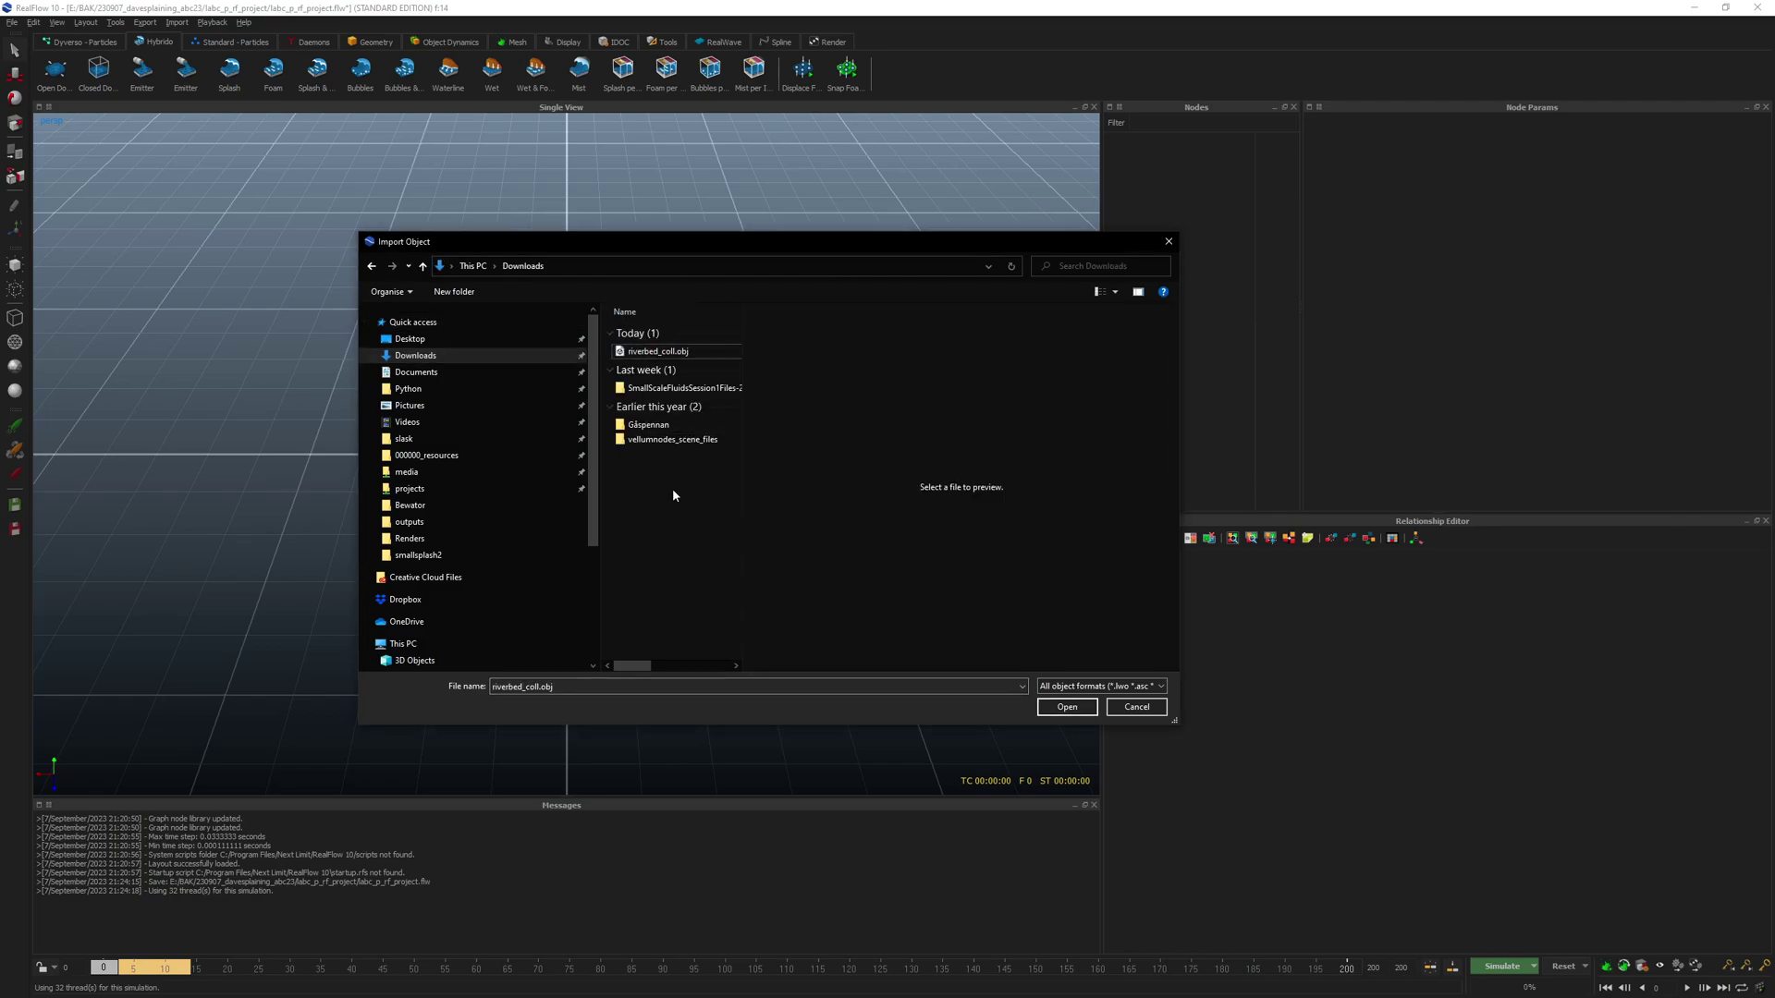
pyautogui.rightClick(655, 352)
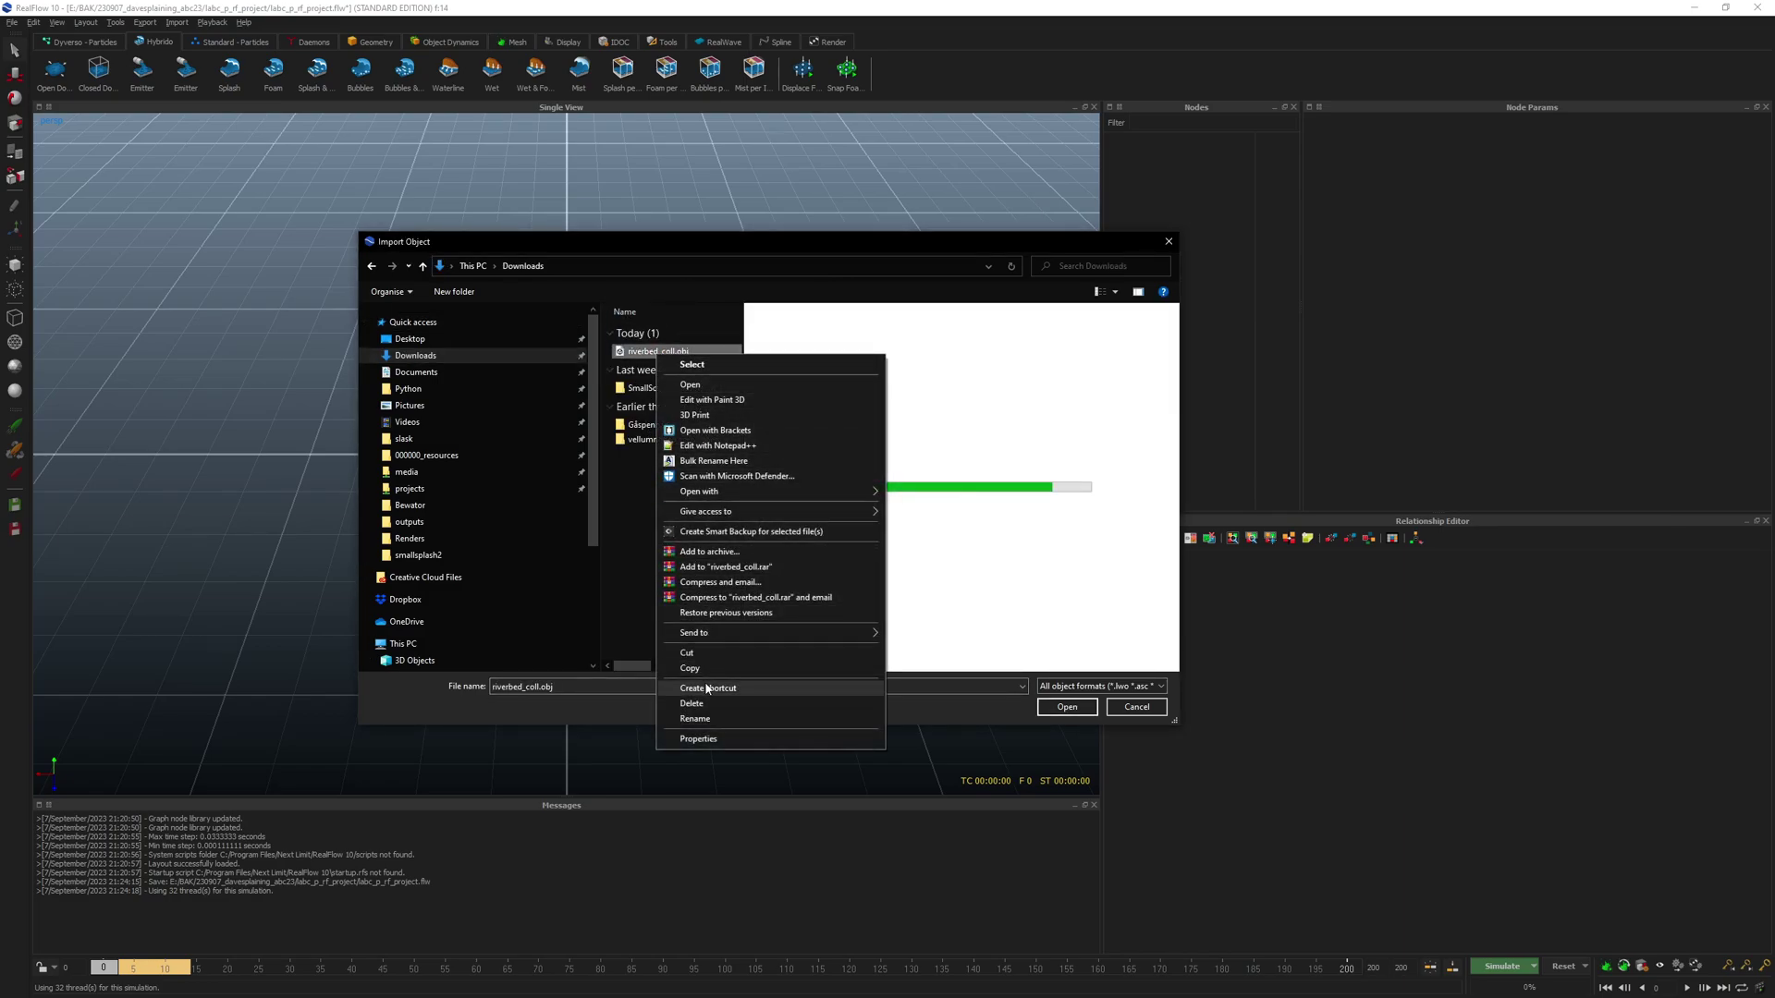
pyautogui.click(702, 656)
# - Paste riverbed_coll.obj into the project's objects folder and import it into the scene
pyautogui.click(373, 265)
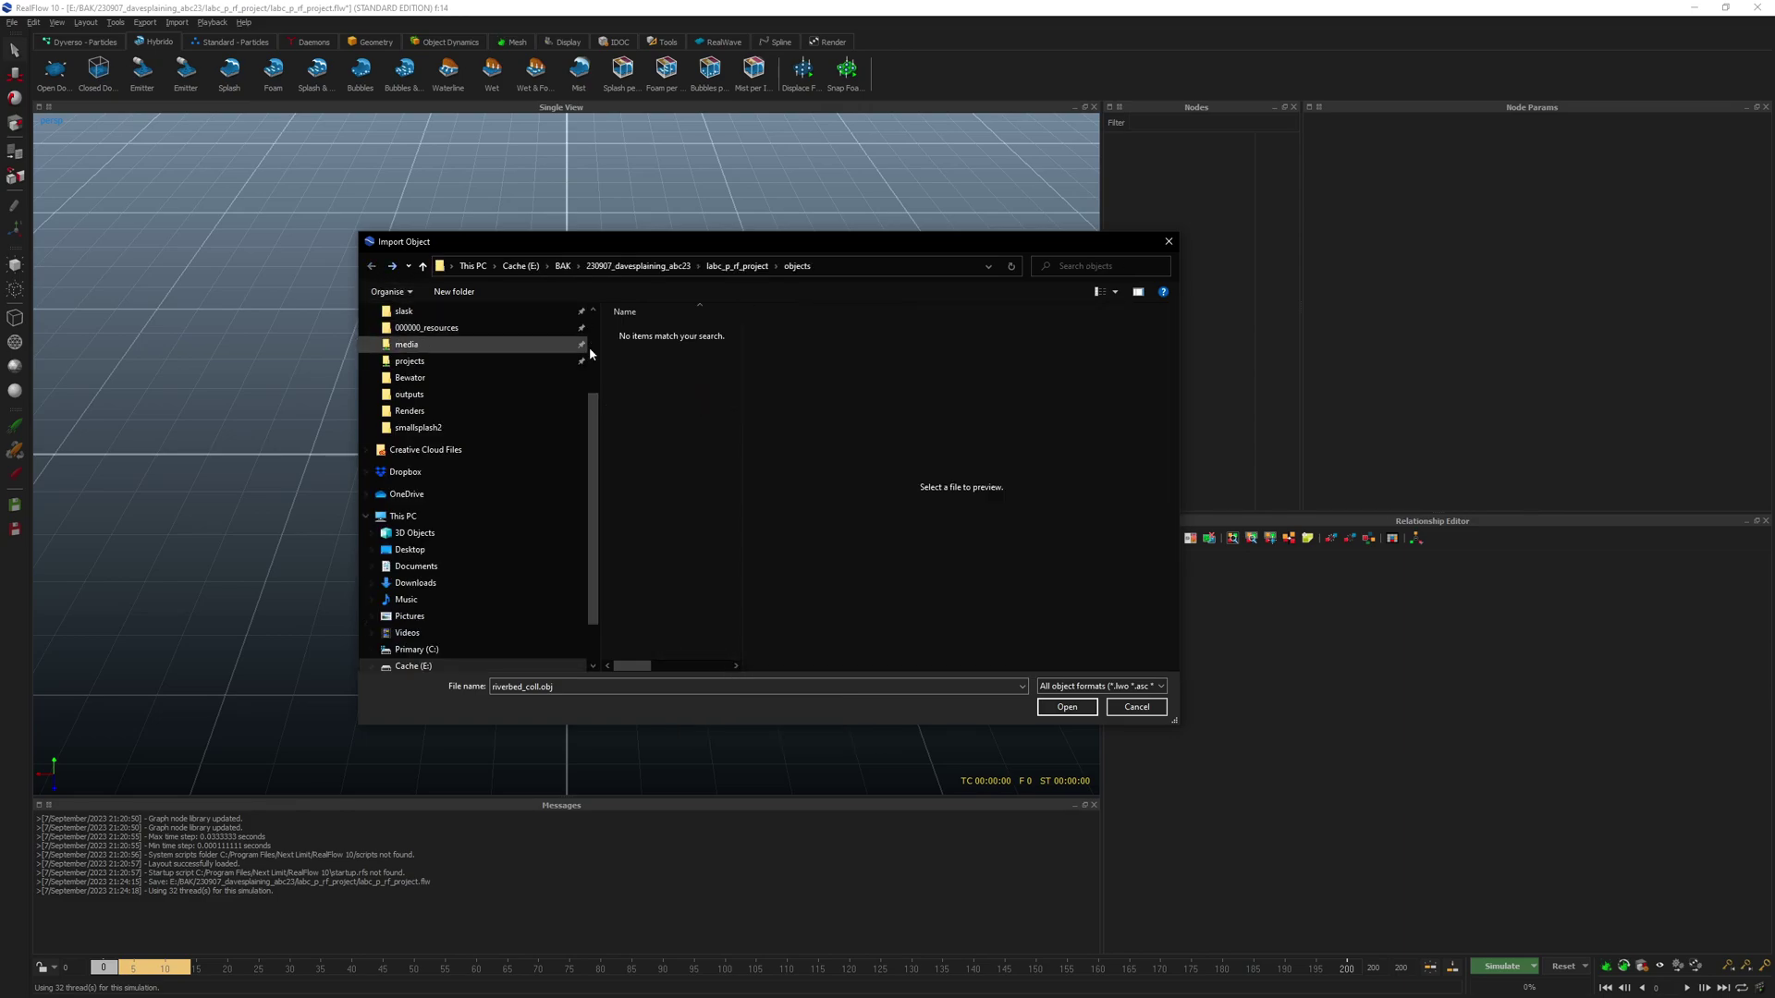
pyautogui.rightClick(698, 374)
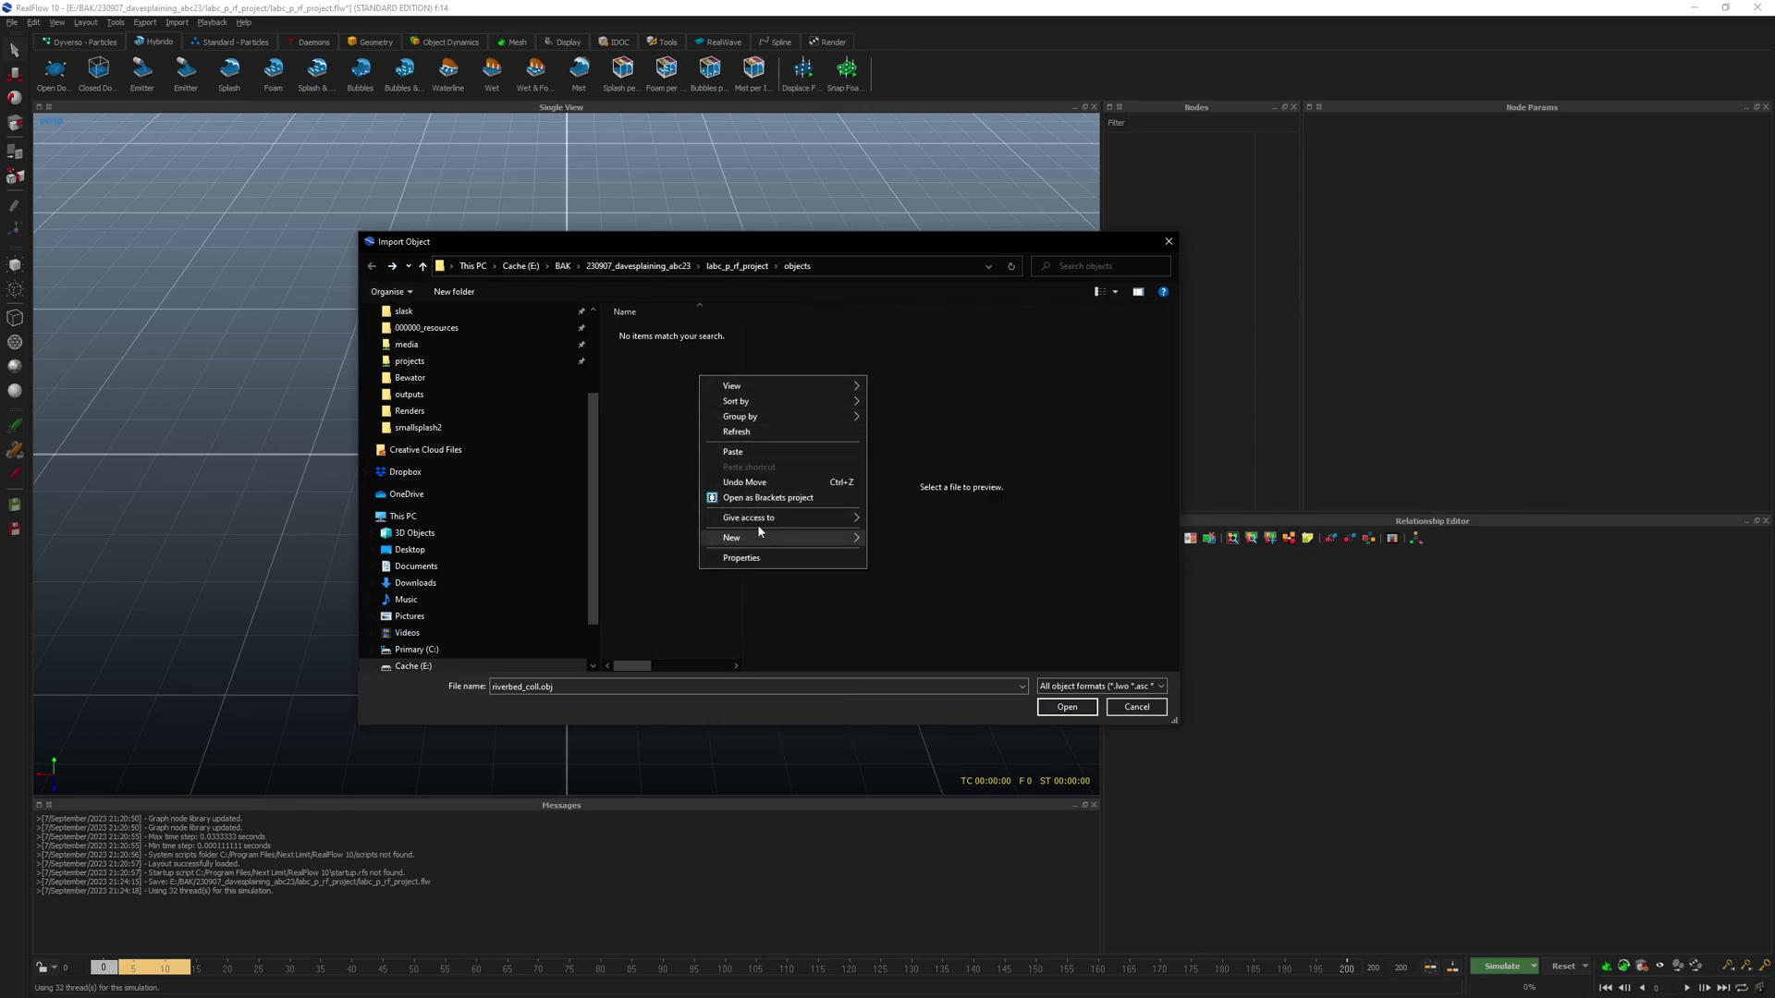
pyautogui.click(754, 452)
pyautogui.doubleClick(674, 333)
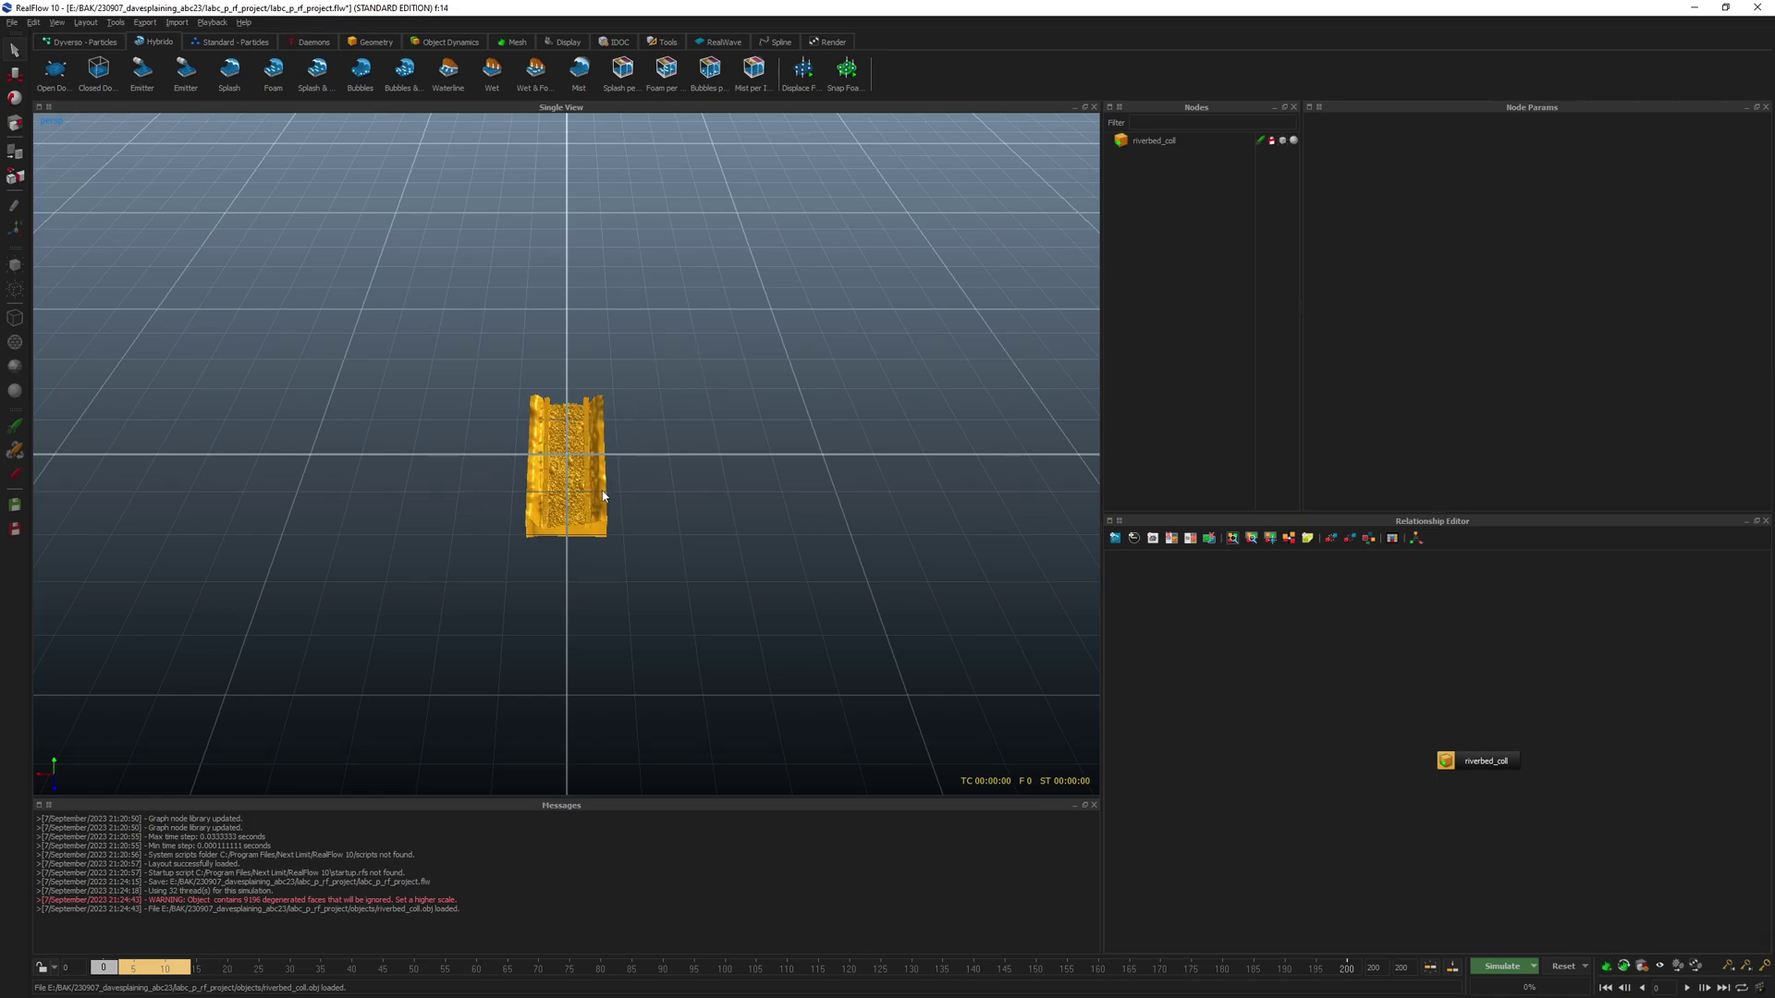
# - Examine the imported riverbed's walls, rocks and mesh density from several angles, both selected and unselected
pyautogui.keyDown('alt'); pyautogui.moveTo(546, 502); pyautogui.dragTo(673, 478); pyautogui.keyUp('alt')
pyautogui.moveTo(673, 478)
pyautogui.keyDown('alt'); pyautogui.mouseDown(button='right')
pyautogui.moveTo(768, 460)
pyautogui.moveTo(645, 481)
pyautogui.moveTo(702, 472)
pyautogui.mouseUp(button='right'); pyautogui.keyUp('alt')
pyautogui.keyDown('alt'); pyautogui.moveTo(703, 472); pyautogui.dragTo(610, 462); pyautogui.keyUp('alt')
pyautogui.keyDown('alt'); pyautogui.moveTo(611, 462); pyautogui.dragTo(539, 409, button='right'); pyautogui.keyUp('alt')
pyautogui.click(508, 379)
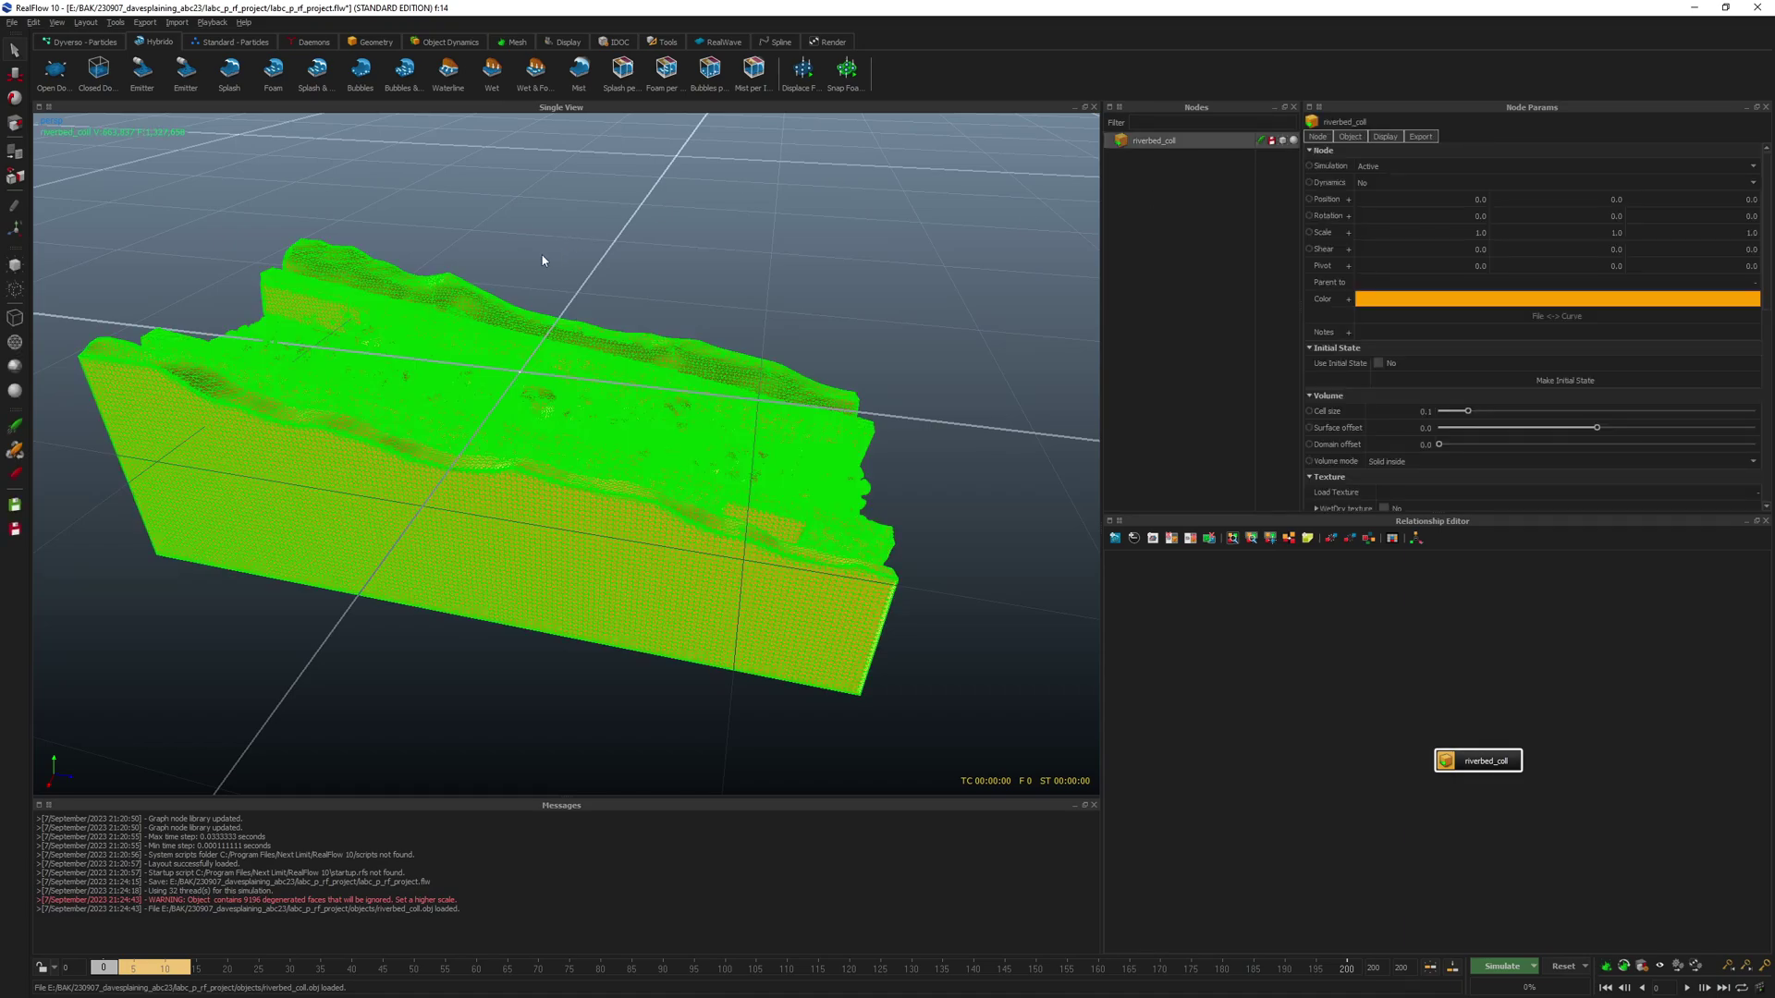
pyautogui.moveTo(510, 407)
pyautogui.keyDown('alt'); pyautogui.mouseDown()
pyautogui.moveTo(389, 416)
pyautogui.moveTo(483, 413)
pyautogui.mouseUp(); pyautogui.keyUp('alt')
pyautogui.moveTo(483, 413)
pyautogui.keyDown('alt'); pyautogui.mouseDown(button='right')
pyautogui.moveTo(474, 432)
pyautogui.moveTo(452, 418)
pyautogui.mouseUp(button='right'); pyautogui.keyUp('alt')
pyautogui.keyDown('alt'); pyautogui.moveTo(453, 417); pyautogui.dragTo(440, 419); pyautogui.keyUp('alt')
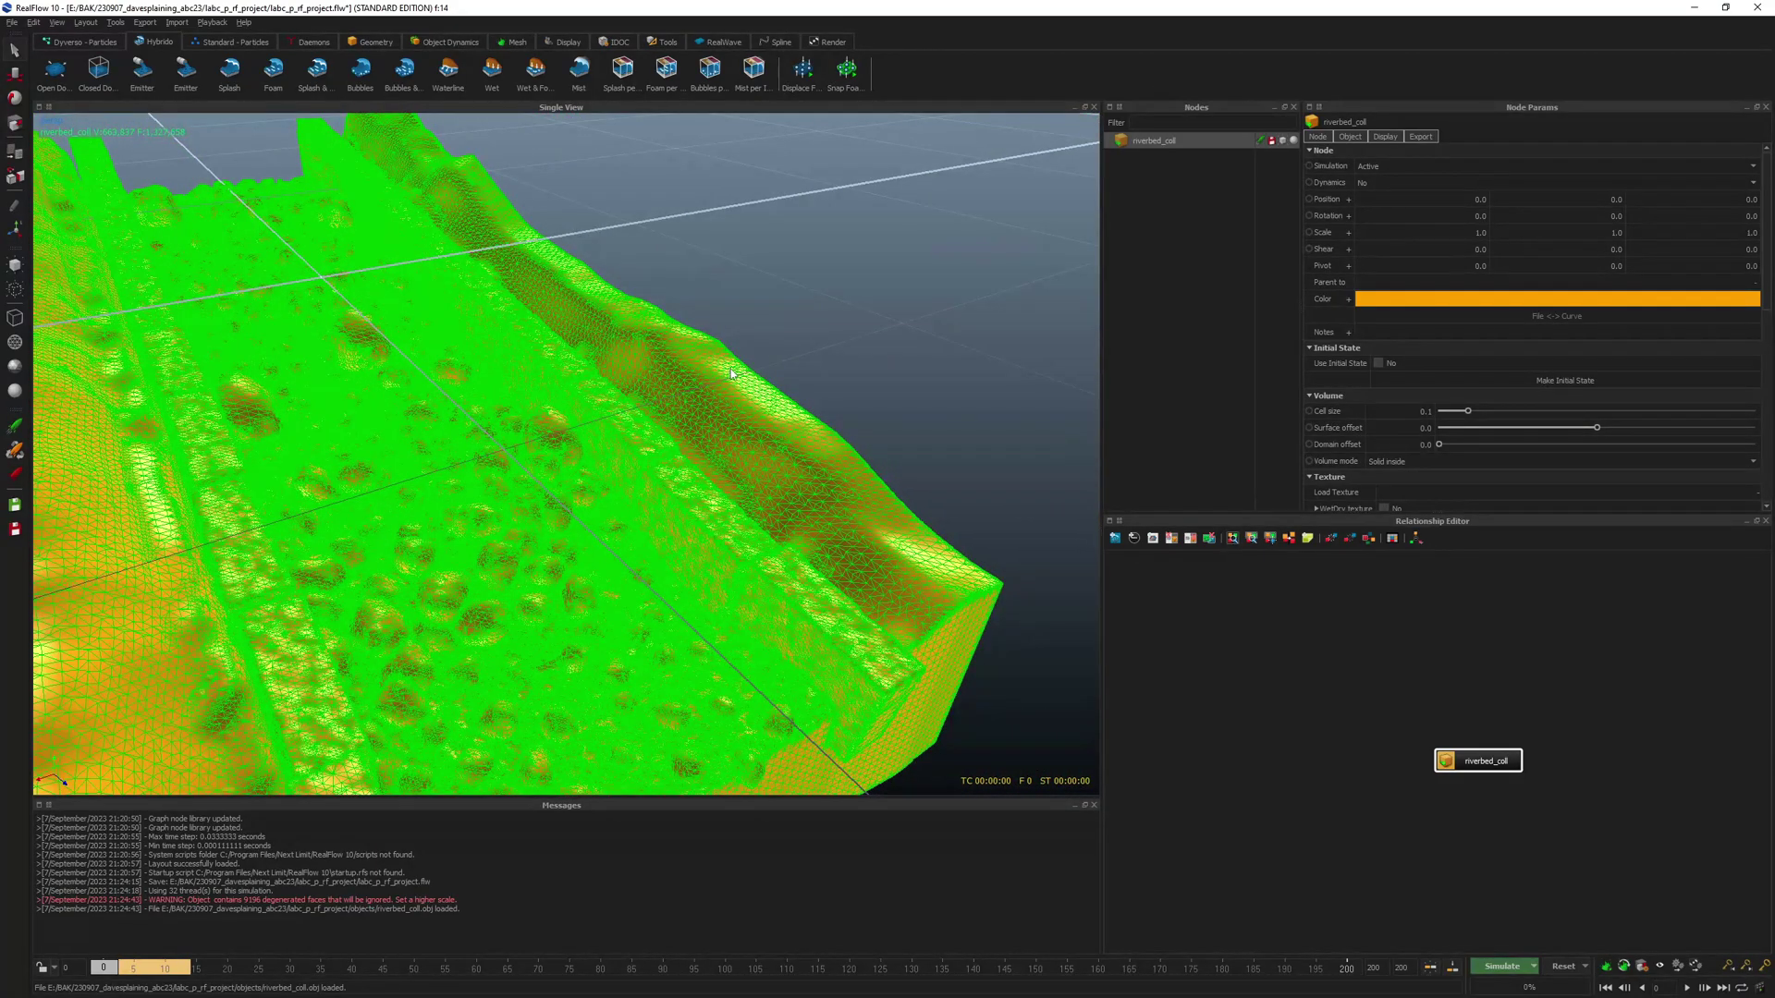
pyautogui.keyDown('alt'); pyautogui.moveTo(418, 531); pyautogui.dragTo(480, 523); pyautogui.keyUp('alt')
pyautogui.click(943, 265)
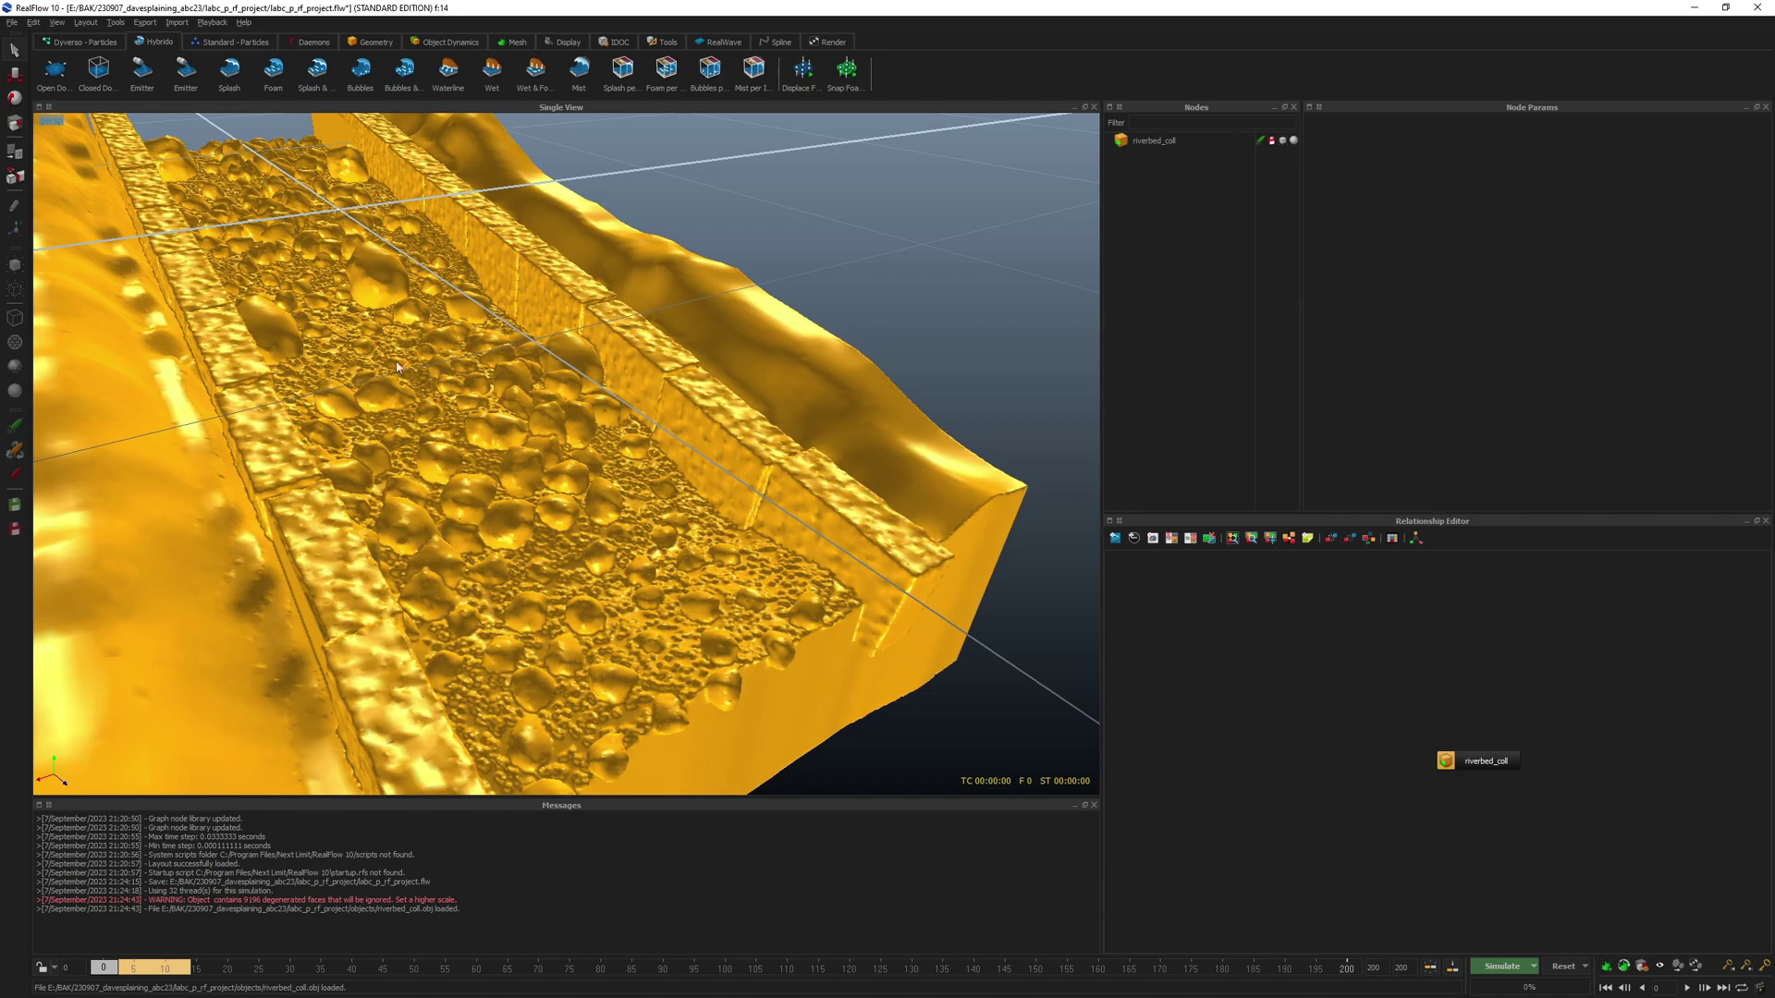
pyautogui.keyDown('alt'); pyautogui.moveTo(383, 335); pyautogui.dragTo(674, 467); pyautogui.keyUp('alt')
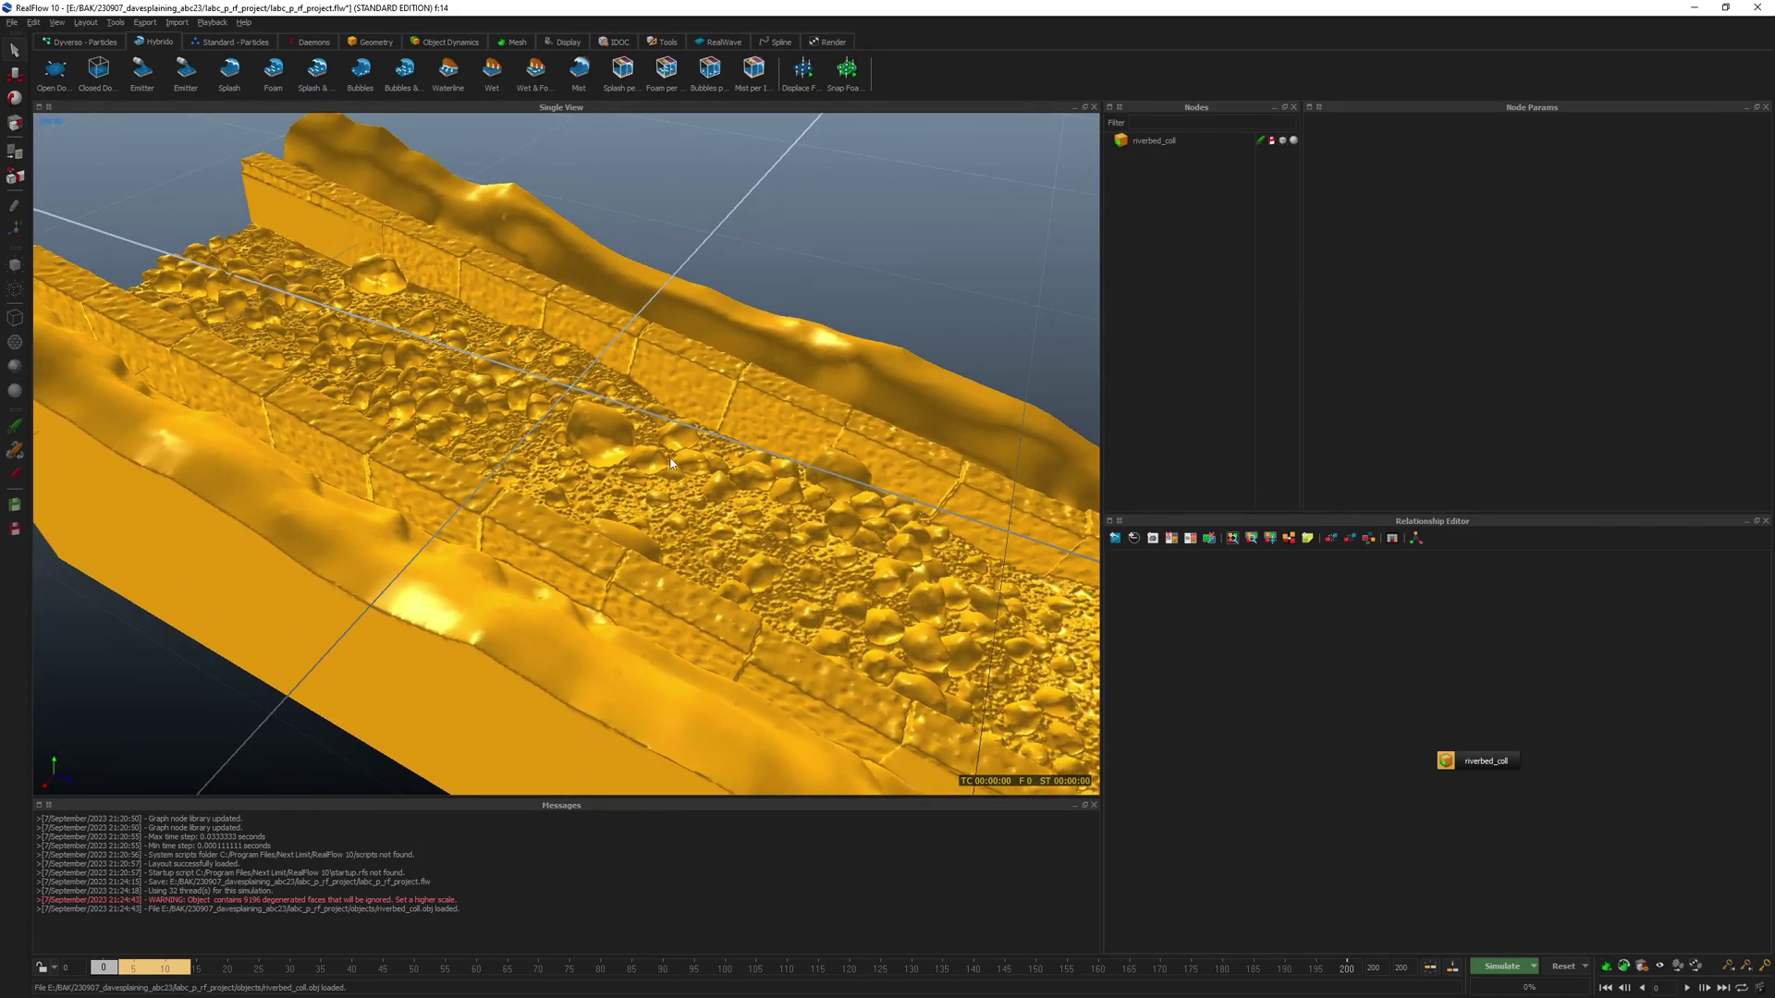
pyautogui.click(675, 460)
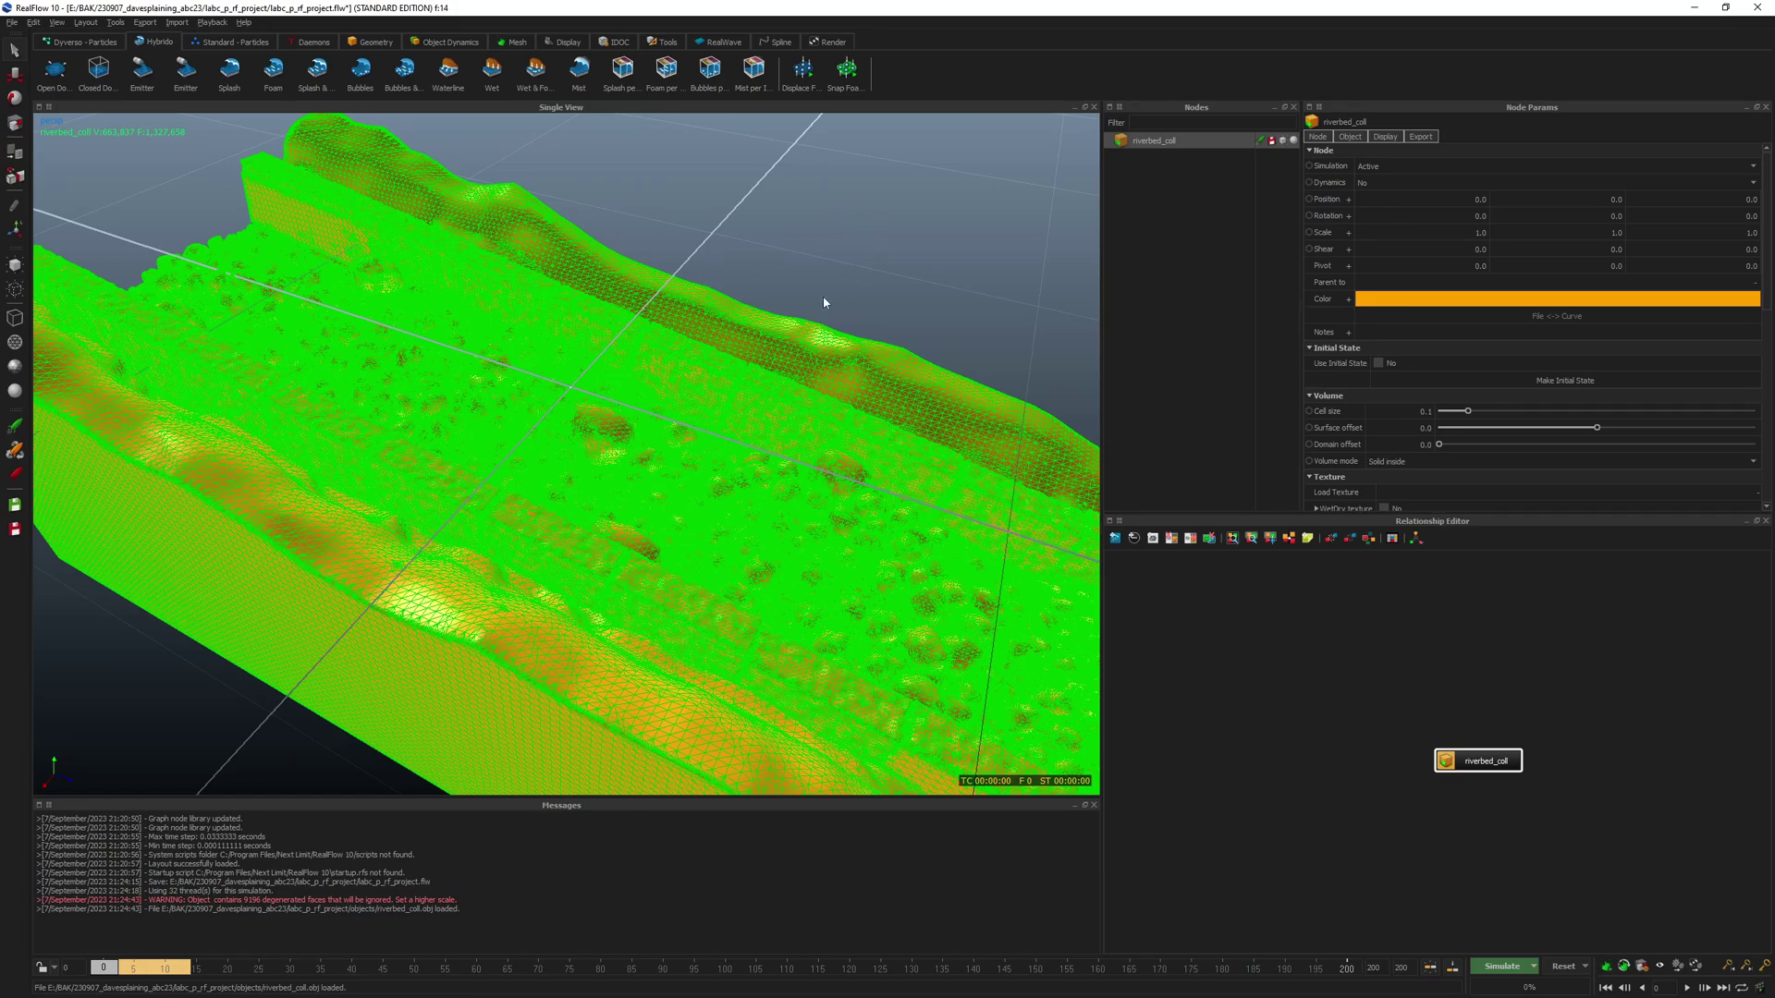
pyautogui.scroll(-6, 902, 305)
pyautogui.scroll(4, 919, 314)
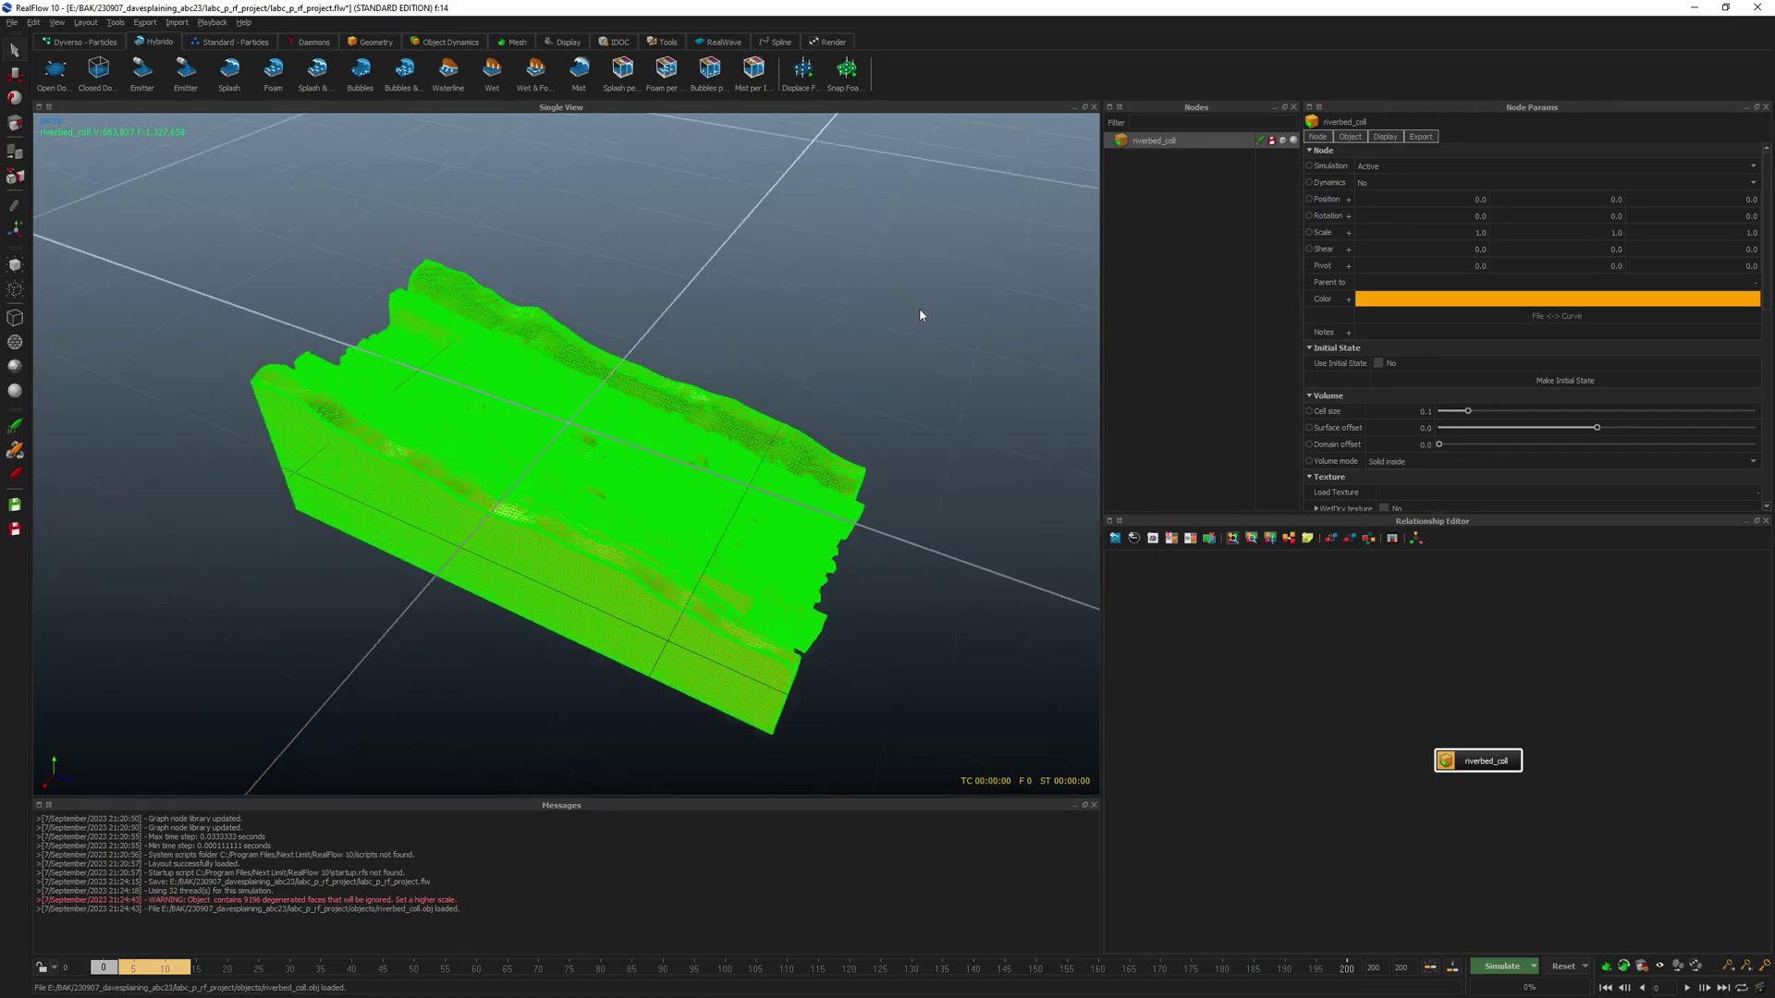
pyautogui.keyDown('alt'); pyautogui.moveTo(745, 319); pyautogui.dragTo(560, 370); pyautogui.keyUp('alt')
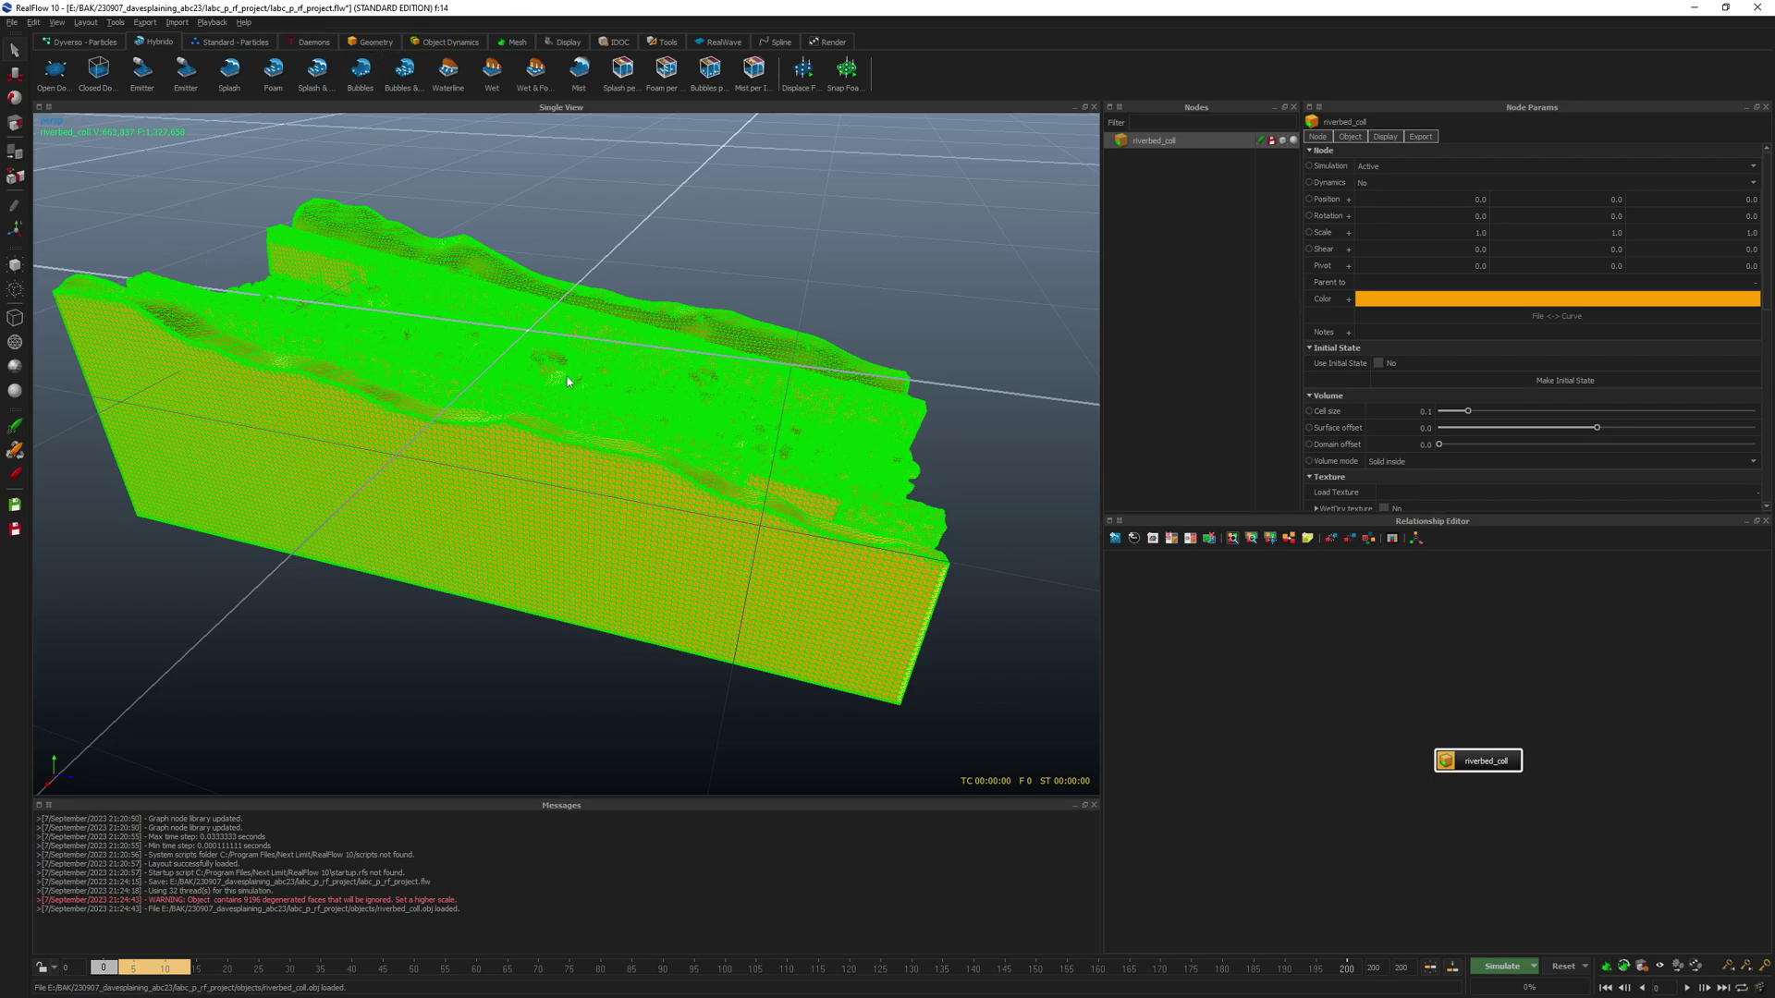
# - Change the riverbed_coll object's display colour to dark grey and deselect it
pyautogui.click(1428, 726)
pyautogui.click(566, 420)
pyautogui.click(1447, 298)
pyautogui.click(993, 463)
pyautogui.moveTo(993, 463); pyautogui.dragTo(1004, 513)
pyautogui.moveTo(1059, 452); pyautogui.dragTo(1051, 470)
pyautogui.click(972, 622)
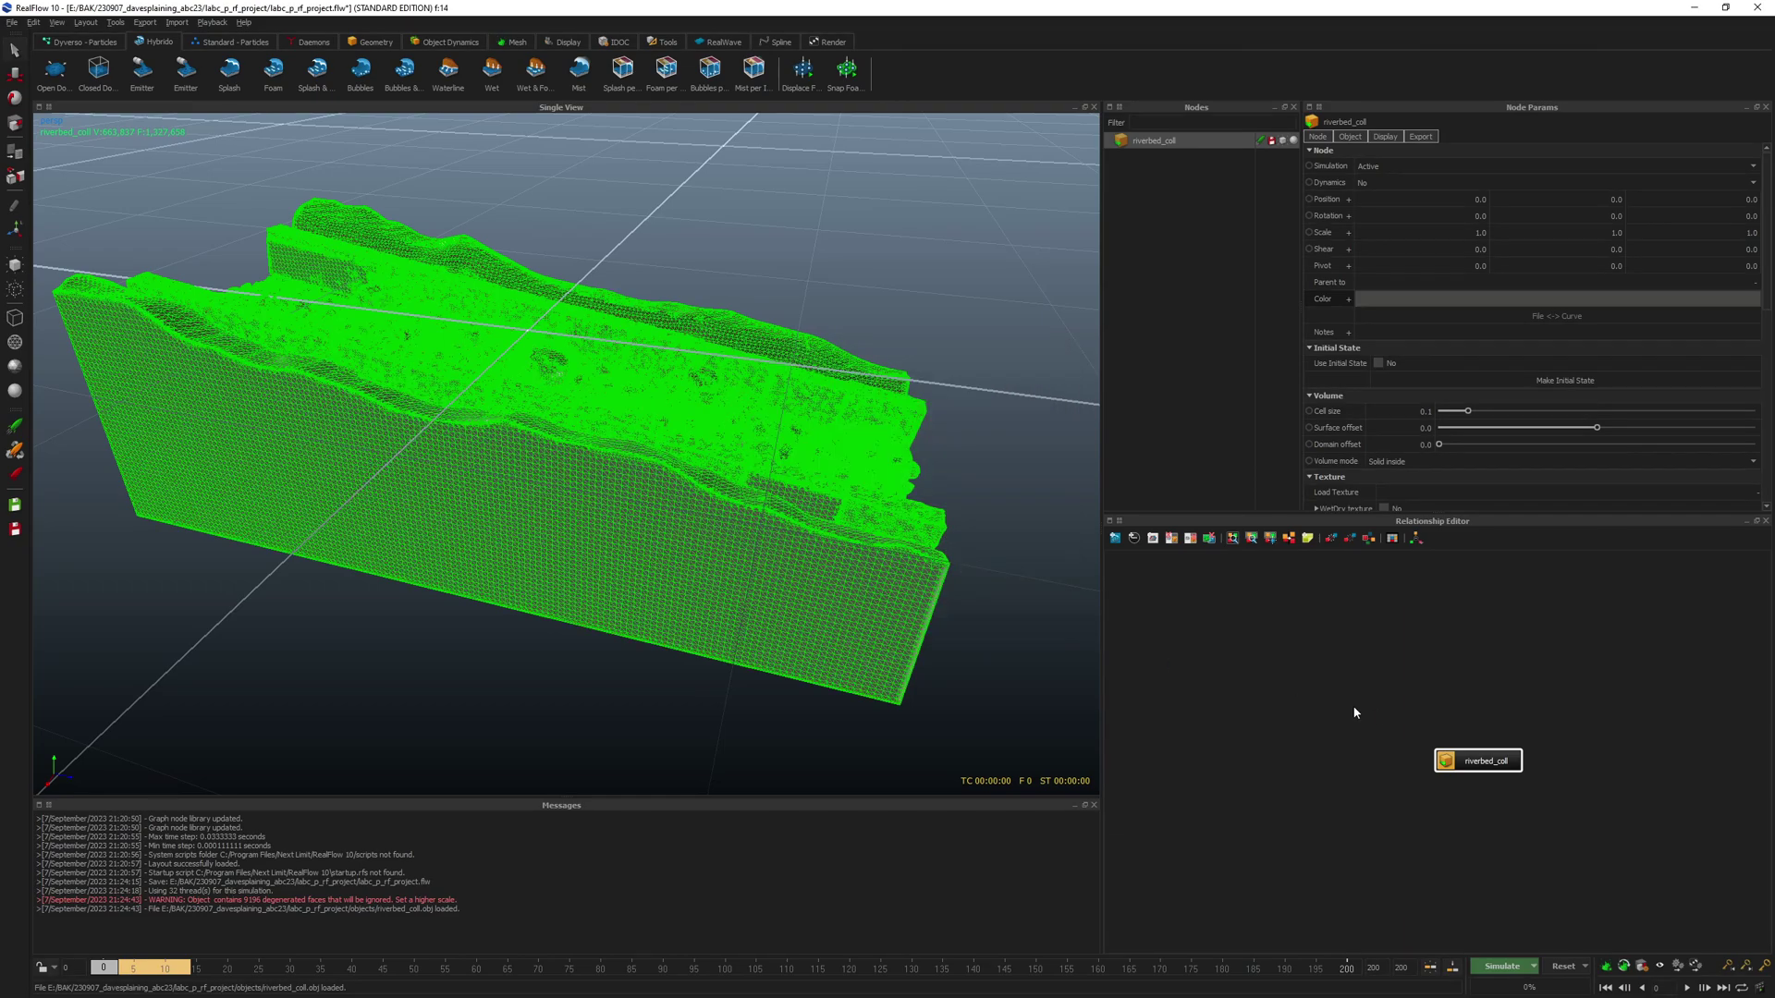
pyautogui.click(1359, 704)
pyautogui.keyDown('alt'); pyautogui.moveTo(697, 416); pyautogui.dragTo(1067, 430); pyautogui.keyUp('alt')
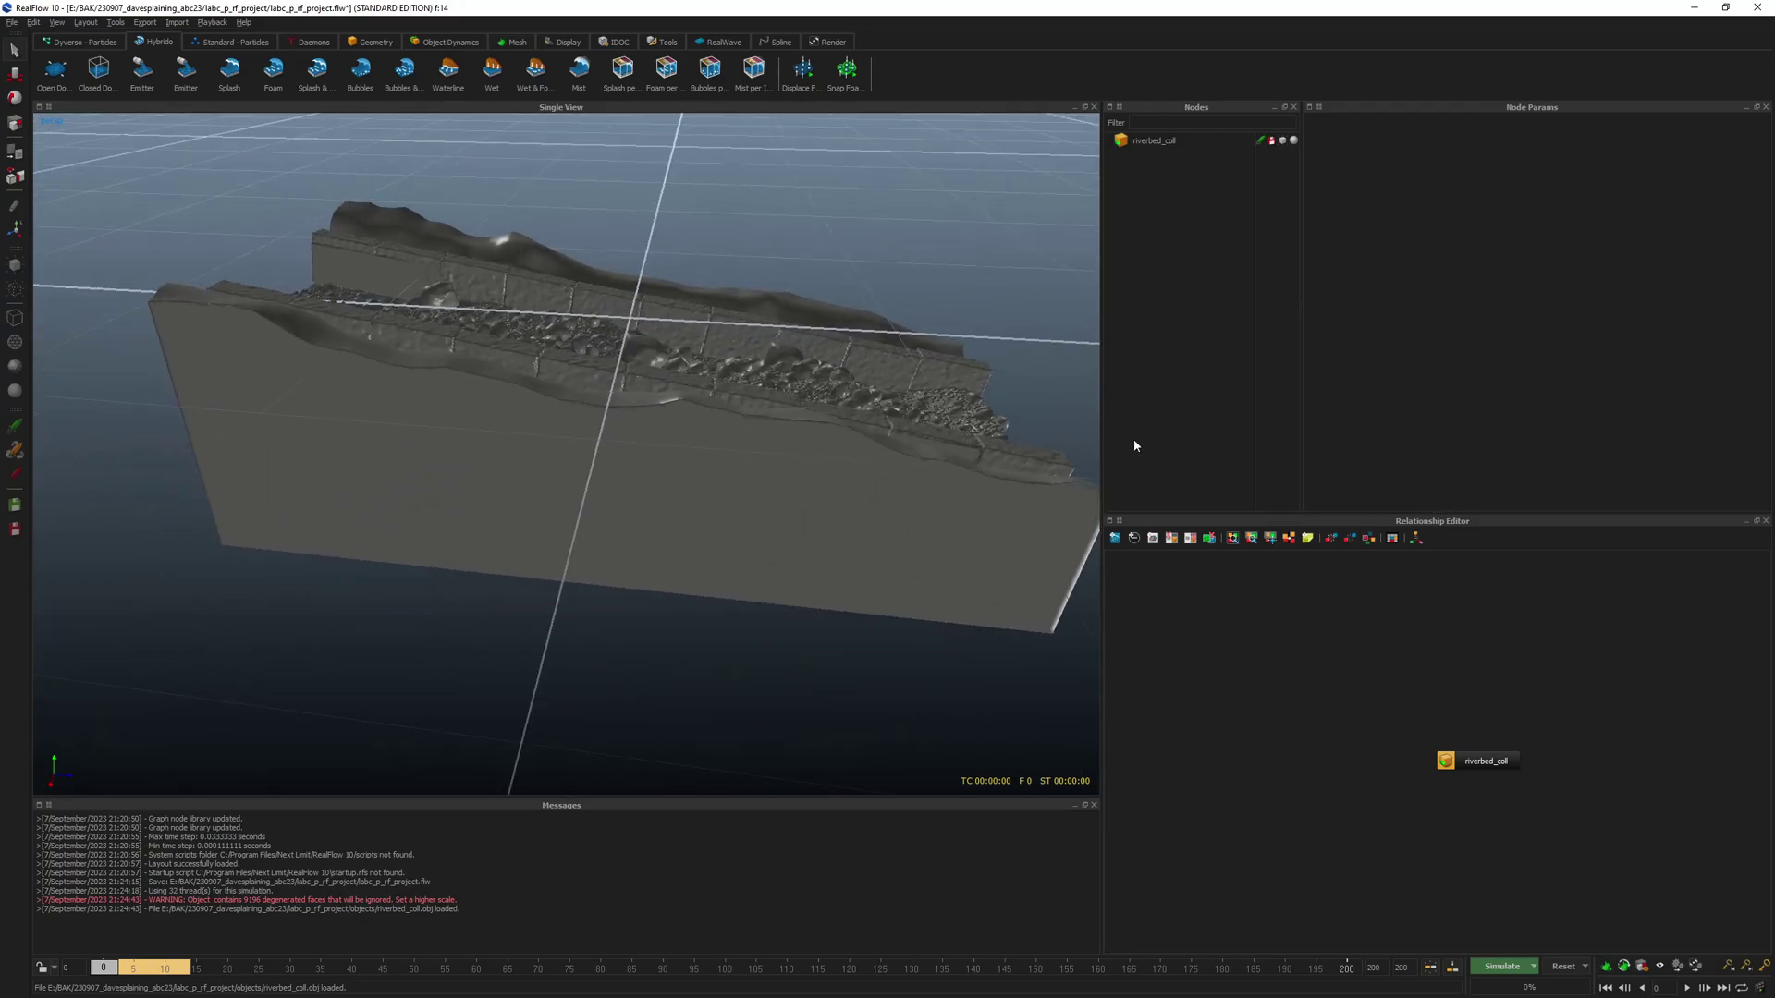
# - Add an open Hybrido domain and arrange its node beneath the riverbed_coll node in the relationship graph
pyautogui.moveTo(1465, 763); pyautogui.dragTo(1399, 711)
pyautogui.moveTo(372, 356)
pyautogui.keyDown('alt'); pyautogui.mouseDown()
pyautogui.moveTo(379, 388)
pyautogui.moveTo(385, 369)
pyautogui.mouseUp(); pyautogui.keyUp('alt')
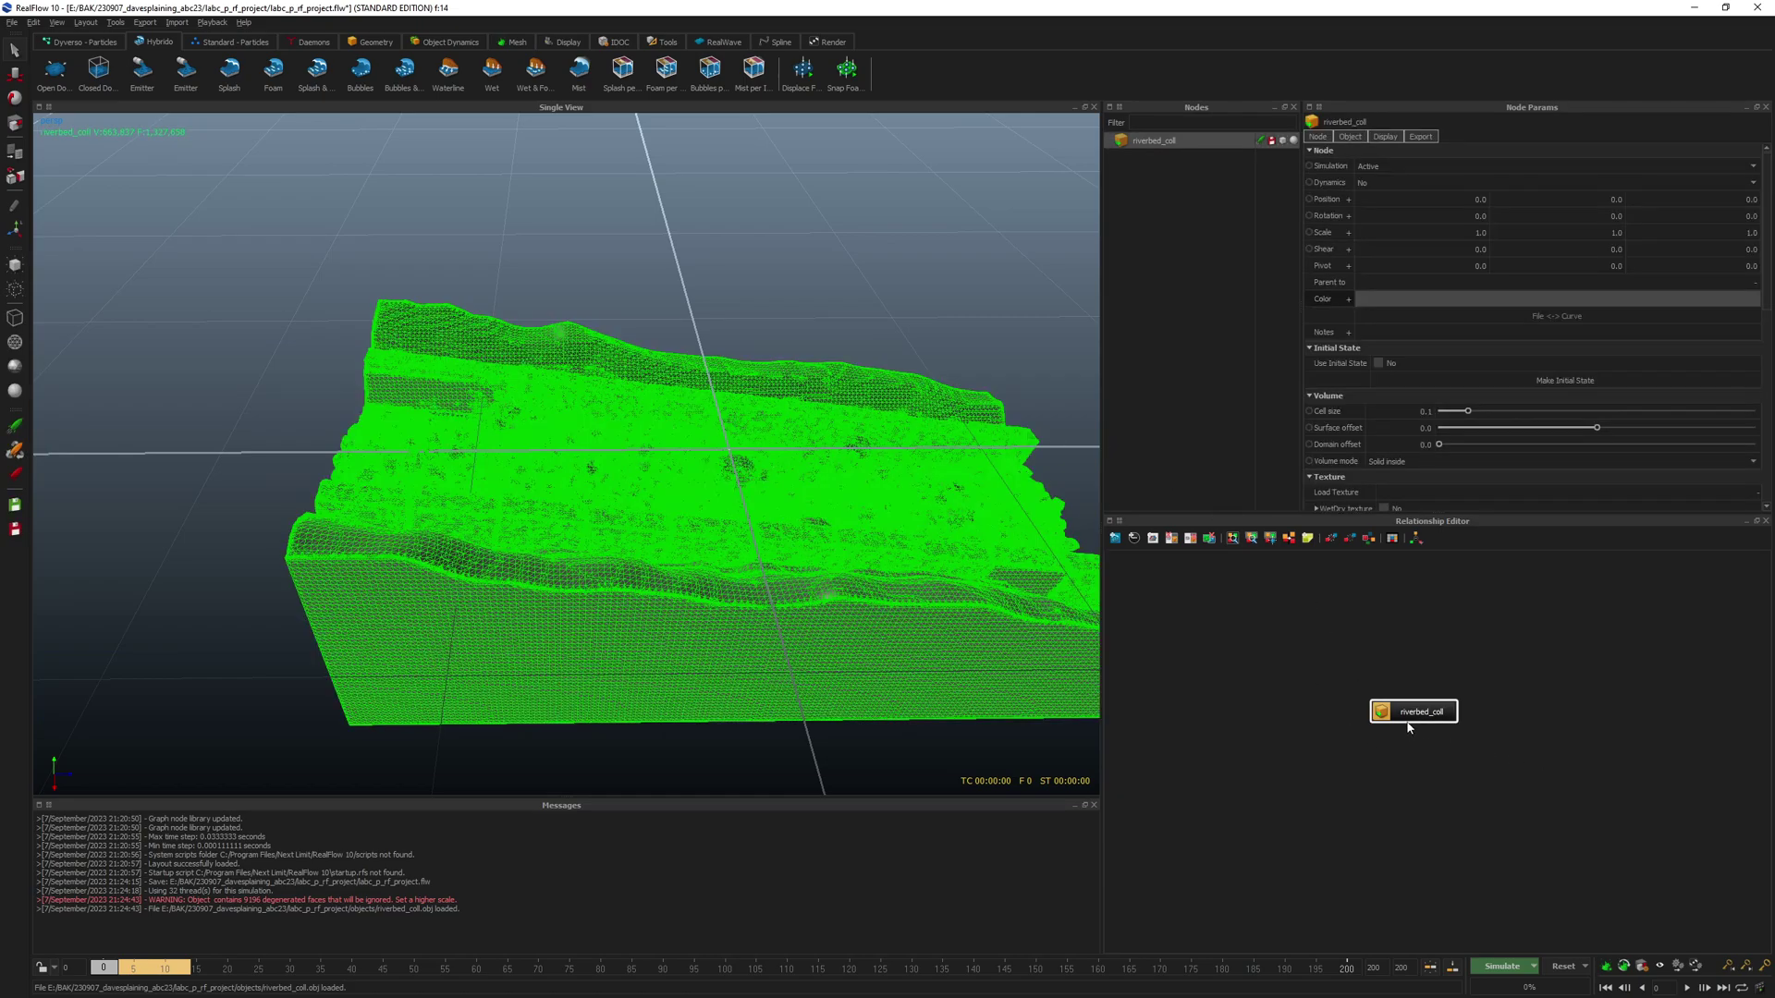
pyautogui.moveTo(1407, 724); pyautogui.dragTo(1375, 693)
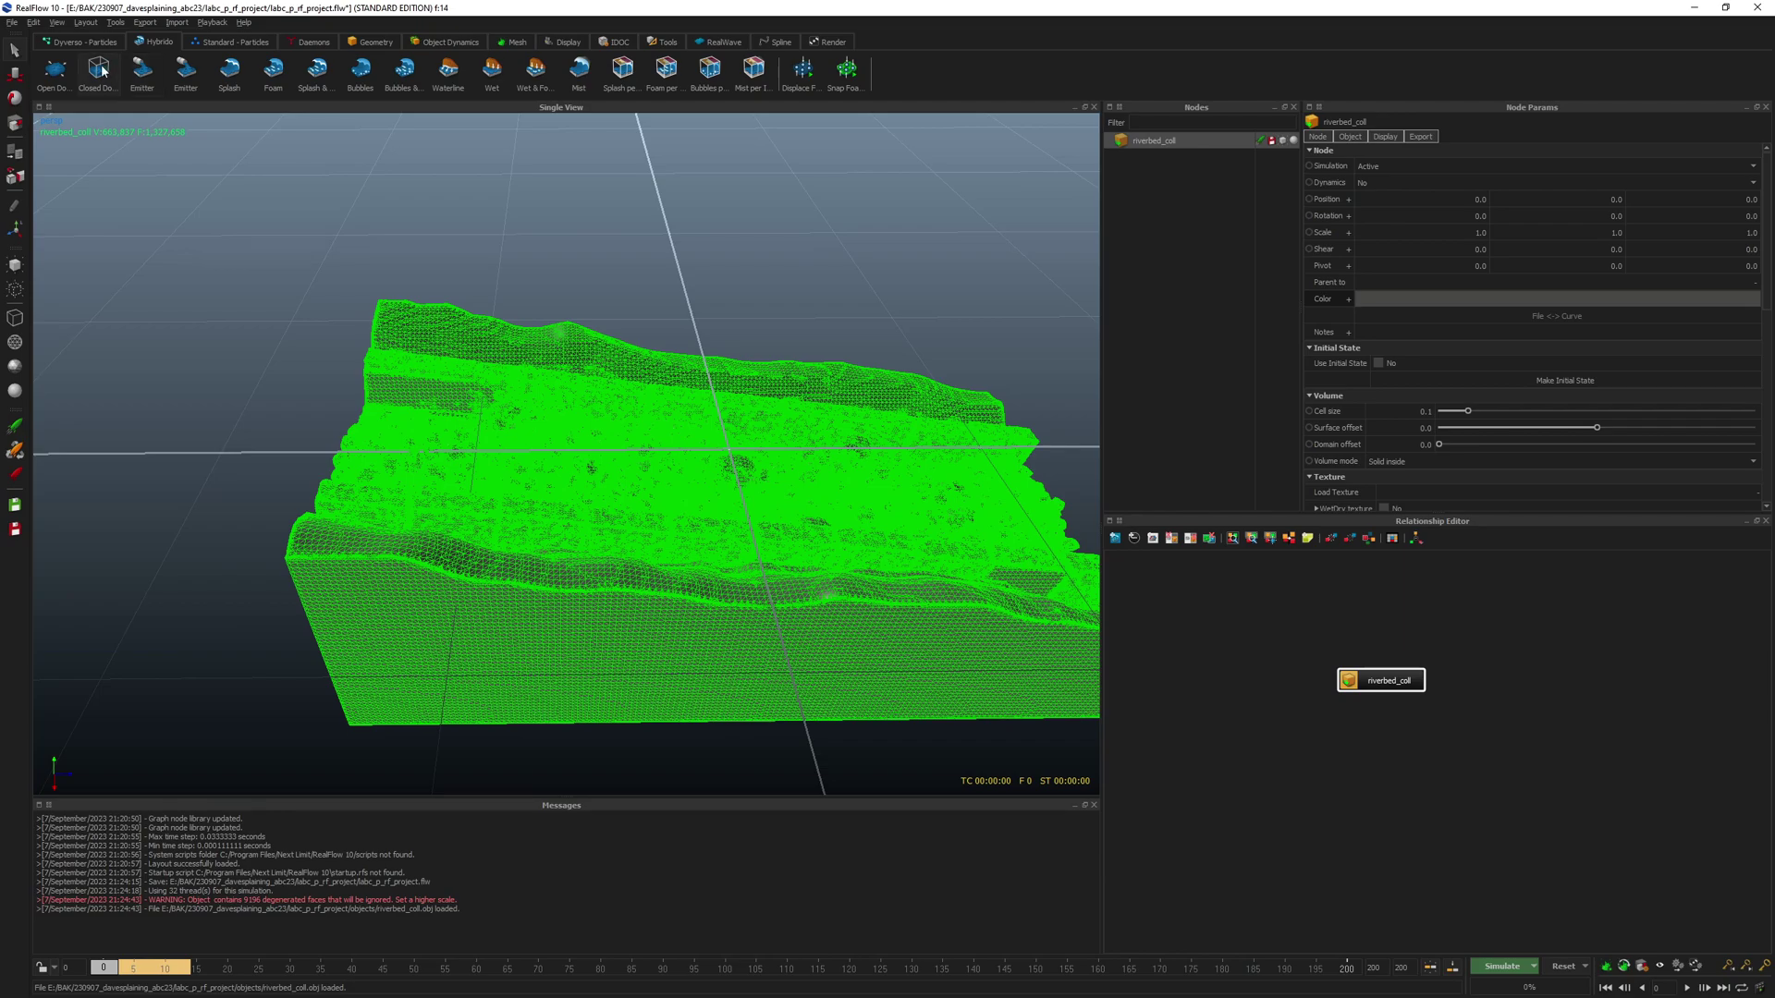
pyautogui.click(60, 84)
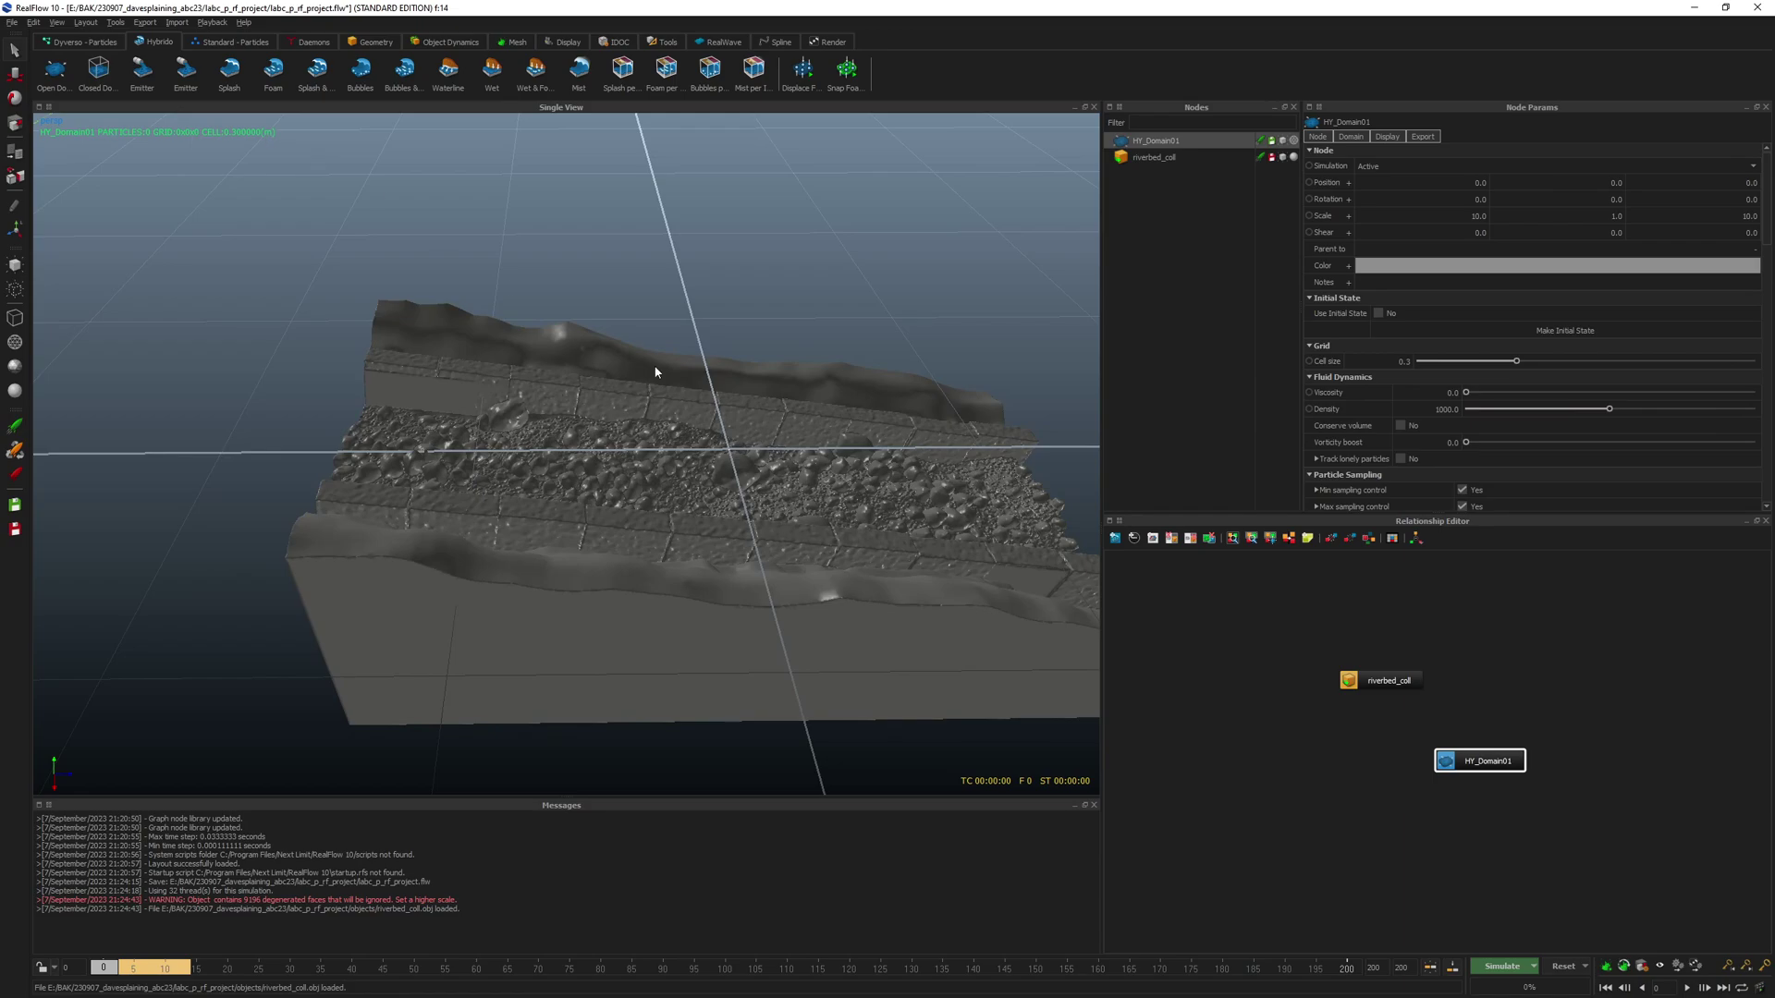
pyautogui.moveTo(1477, 763); pyautogui.dragTo(1374, 691)
# - Link riverbed_coll to the domain, place the riverbed node to the domain's right, and select the domain
pyautogui.click(1377, 686)
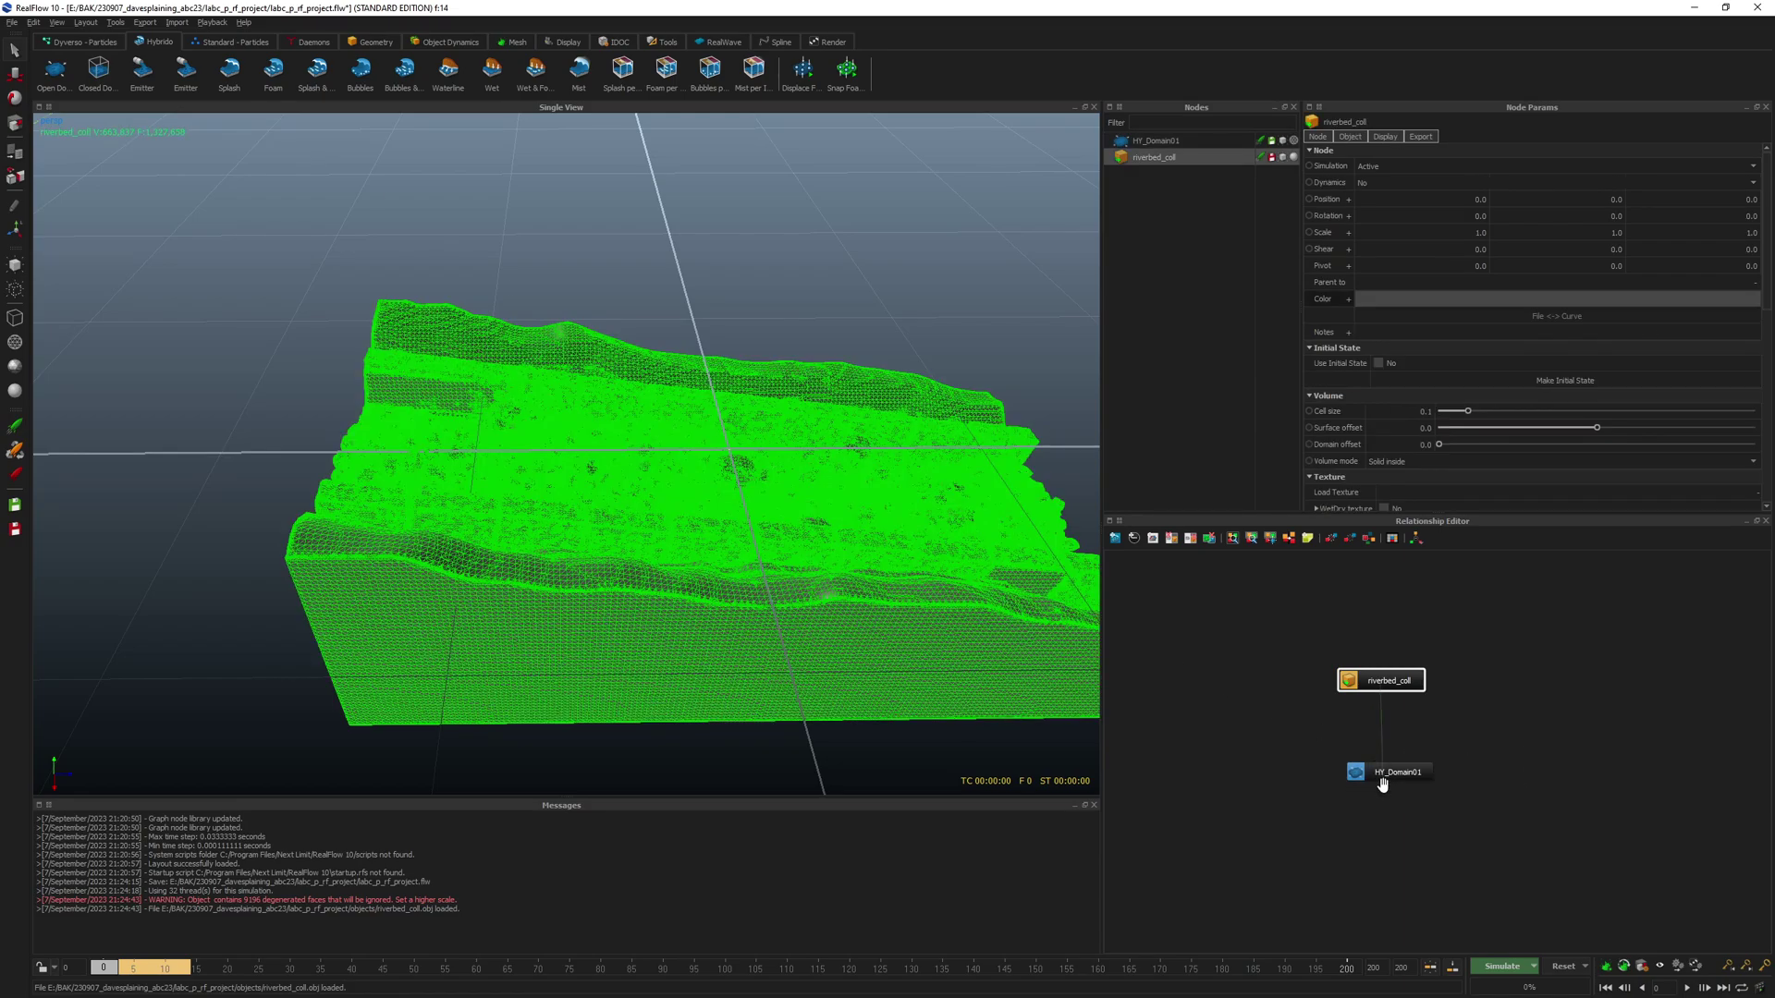
pyautogui.moveTo(1387, 686); pyautogui.dragTo(1390, 769)
pyautogui.moveTo(1385, 682)
pyautogui.mouseDown()
pyautogui.moveTo(1540, 707)
pyautogui.moveTo(1569, 778)
pyautogui.mouseUp()
pyautogui.moveTo(1390, 772); pyautogui.dragTo(1383, 776)
pyautogui.keyDown('alt'); pyautogui.moveTo(996, 536); pyautogui.dragTo(554, 413); pyautogui.keyUp('alt')
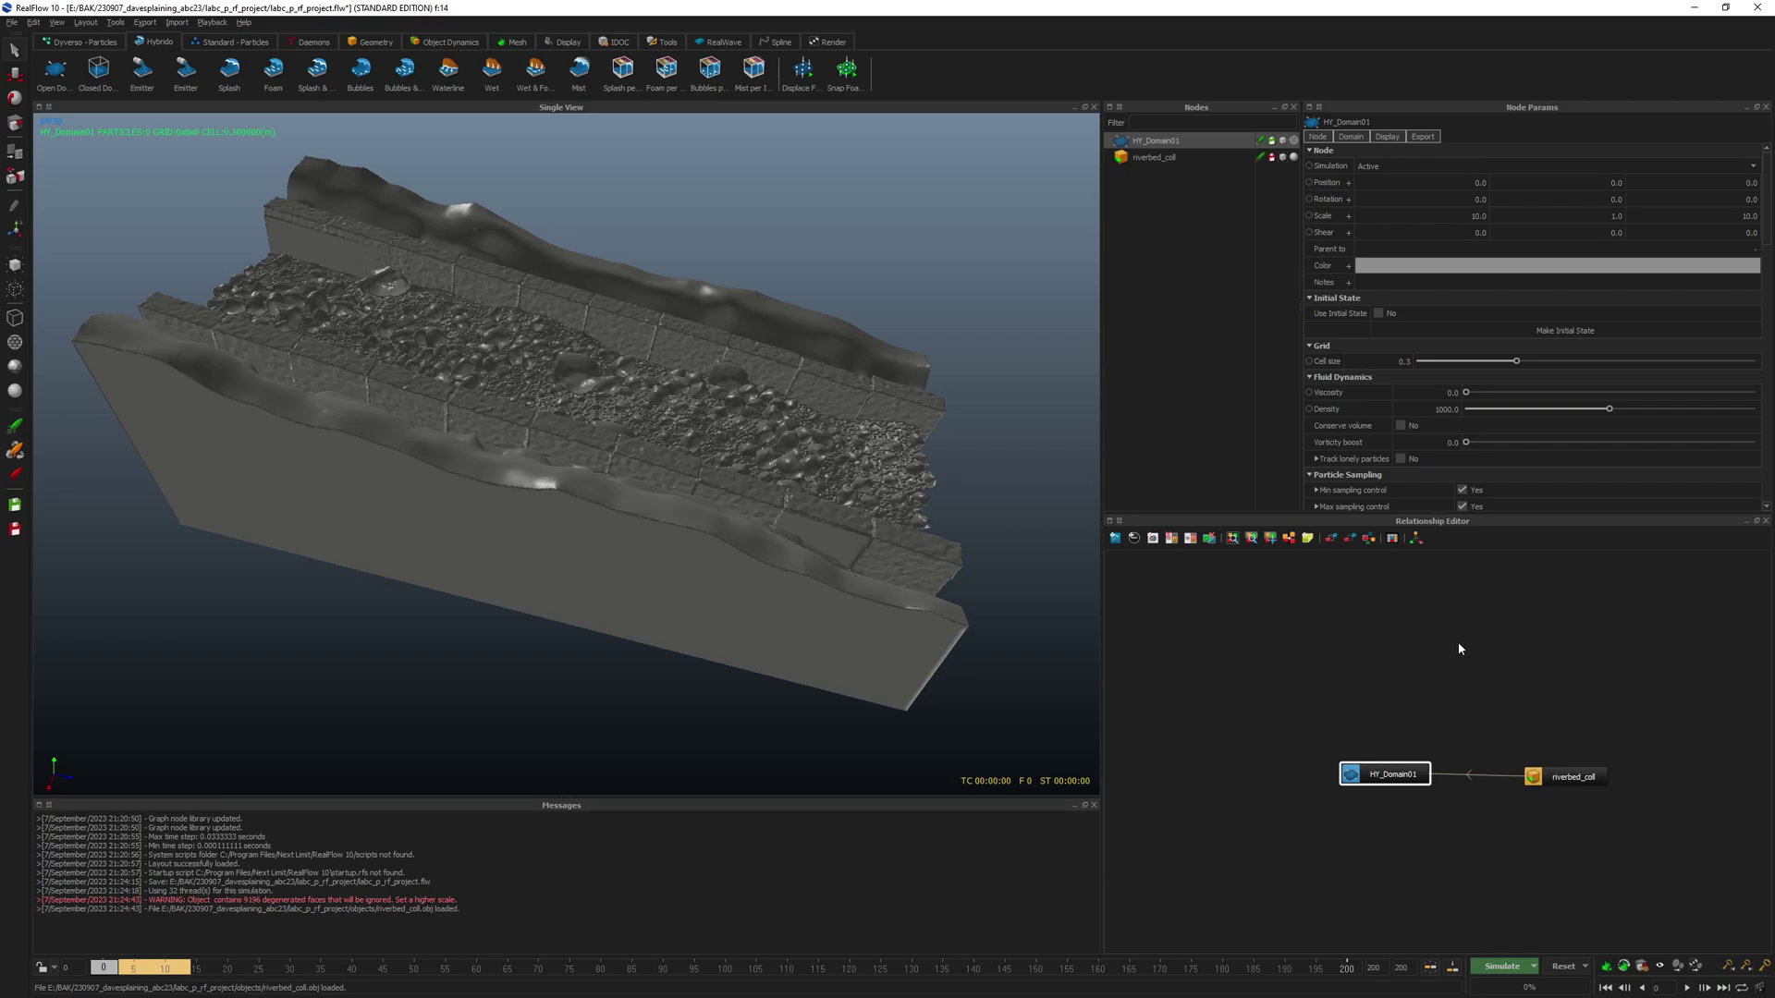
# - Add a cube and scale it to about 0.59 in Y and 0.105 in Z, forming a thin upright wall
pyautogui.click(367, 44)
pyautogui.click(277, 69)
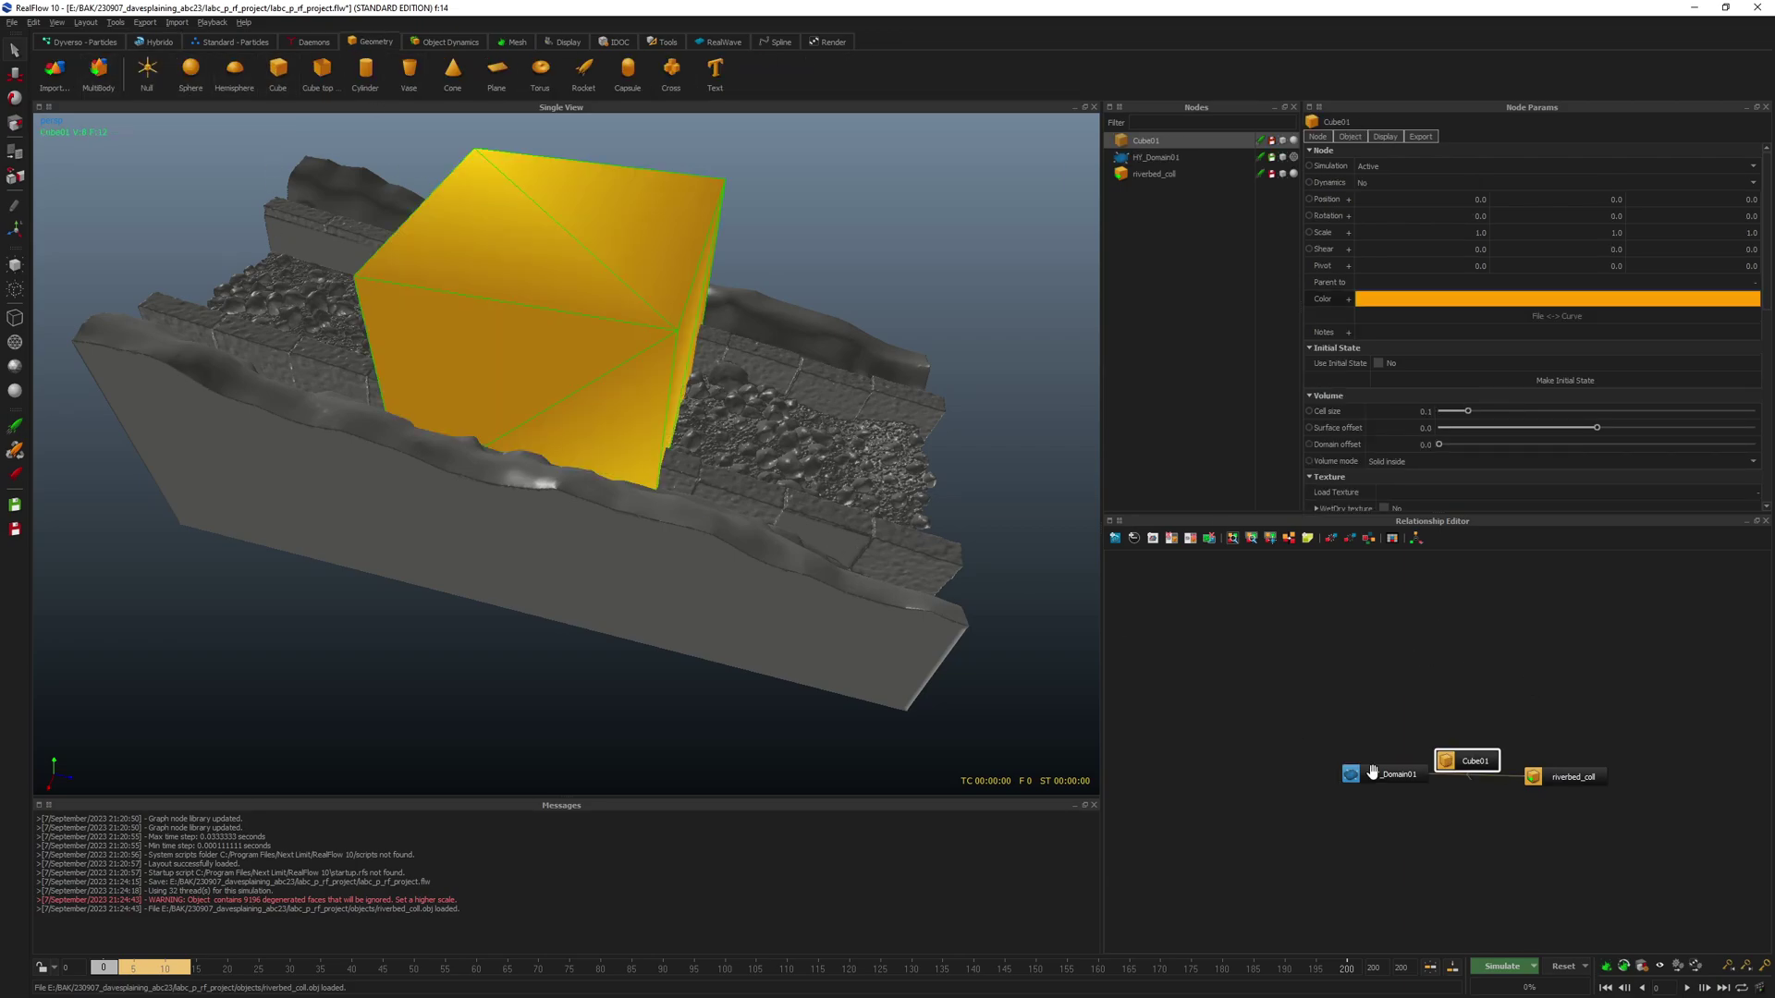
pyautogui.press('1')
pyautogui.scroll(10, 520, 502)
pyautogui.scroll(-7, 517, 502)
pyautogui.press('2')
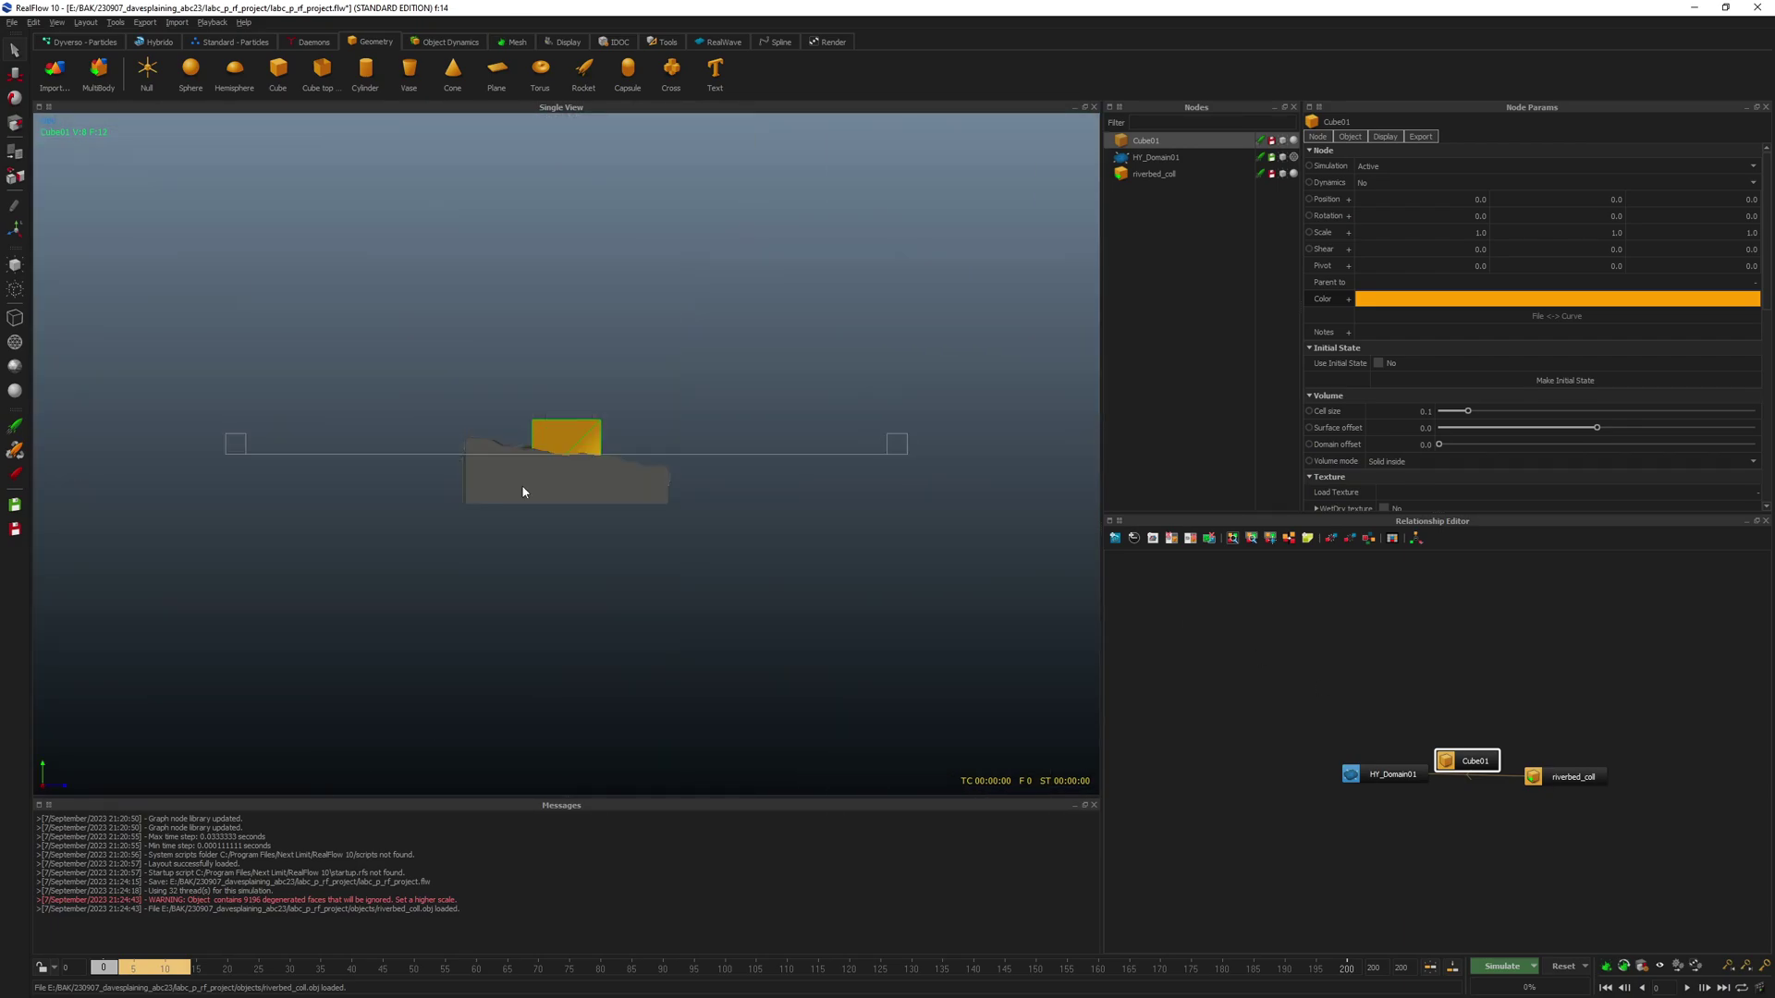
pyautogui.press('r')
pyautogui.moveTo(664, 454)
pyautogui.mouseDown()
pyautogui.moveTo(607, 451)
pyautogui.moveTo(646, 454)
pyautogui.mouseUp()
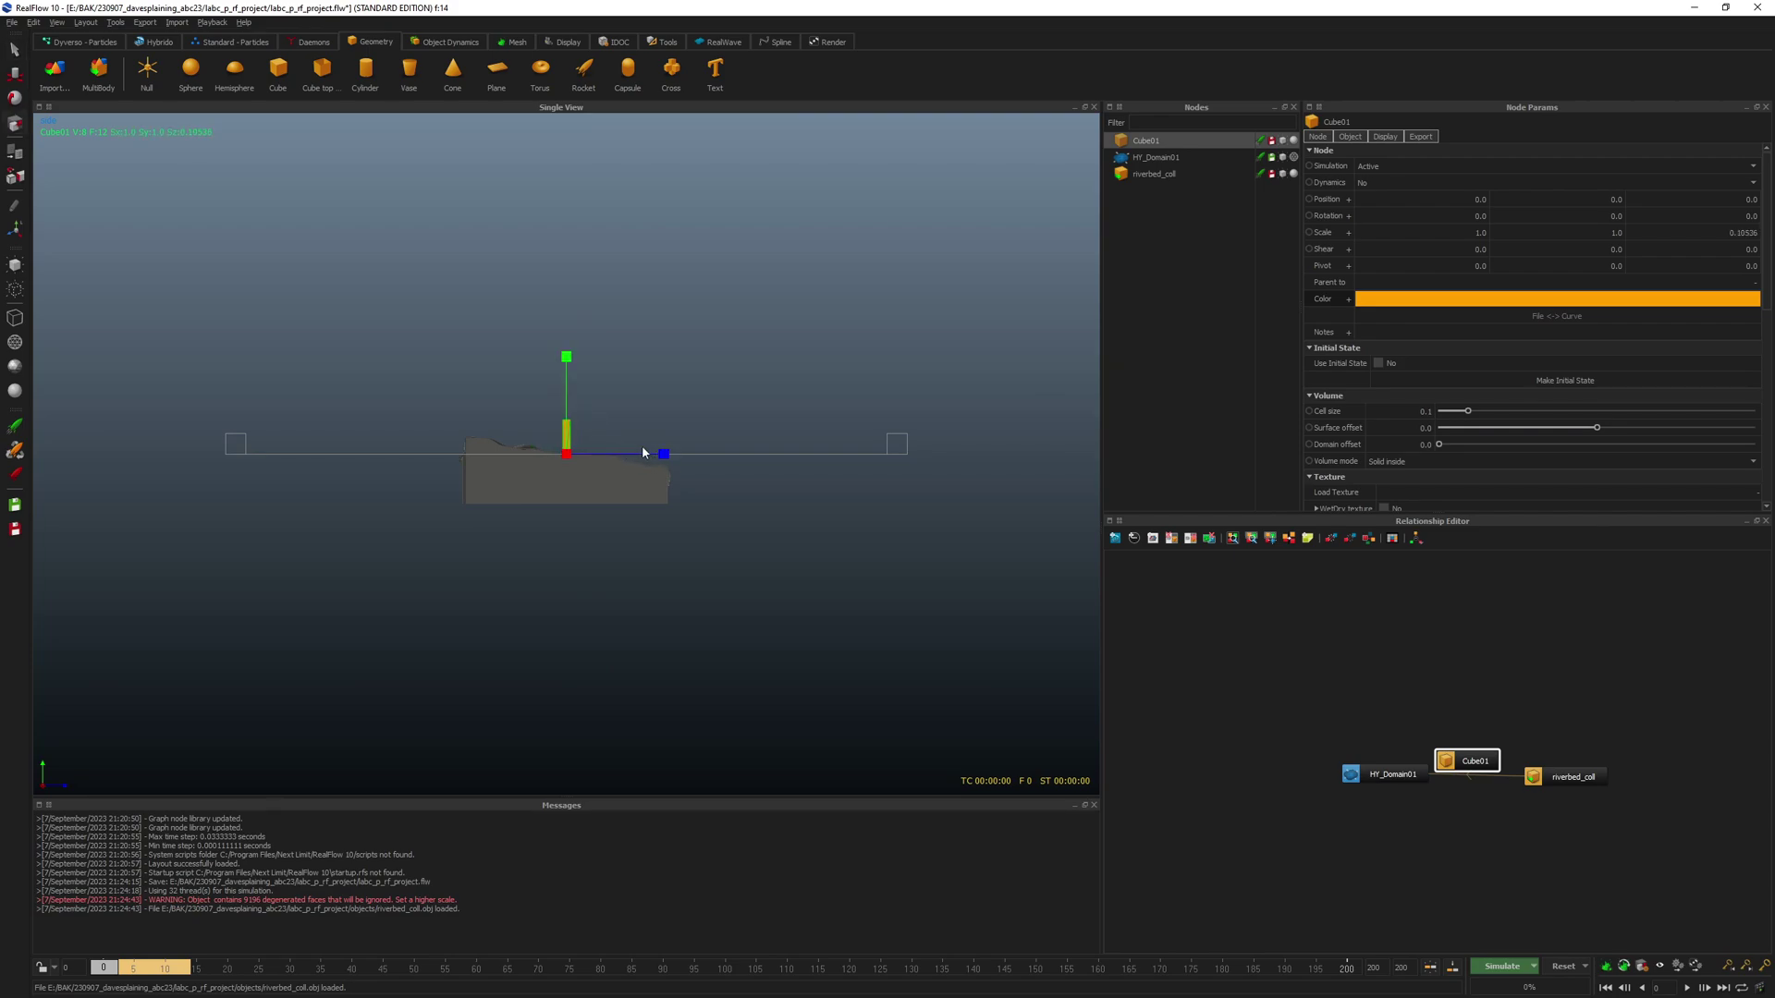
pyautogui.moveTo(569, 360); pyautogui.dragTo(574, 385)
# - Move the thin wall to the riverbed's upper end, at about Y -0.049 and Z -1.438, so it closes off the channel
pyautogui.press('w')
pyautogui.moveTo(581, 445); pyautogui.dragTo(487, 450)
pyautogui.press('1')
pyautogui.keyDown('alt'); pyautogui.moveTo(503, 499); pyautogui.dragTo(607, 595, button='right'); pyautogui.keyUp('alt')
pyautogui.keyDown('alt'); pyautogui.moveTo(695, 607); pyautogui.dragTo(691, 307, button='middle'); pyautogui.keyUp('alt')
pyautogui.moveTo(570, 407); pyautogui.dragTo(571, 426)
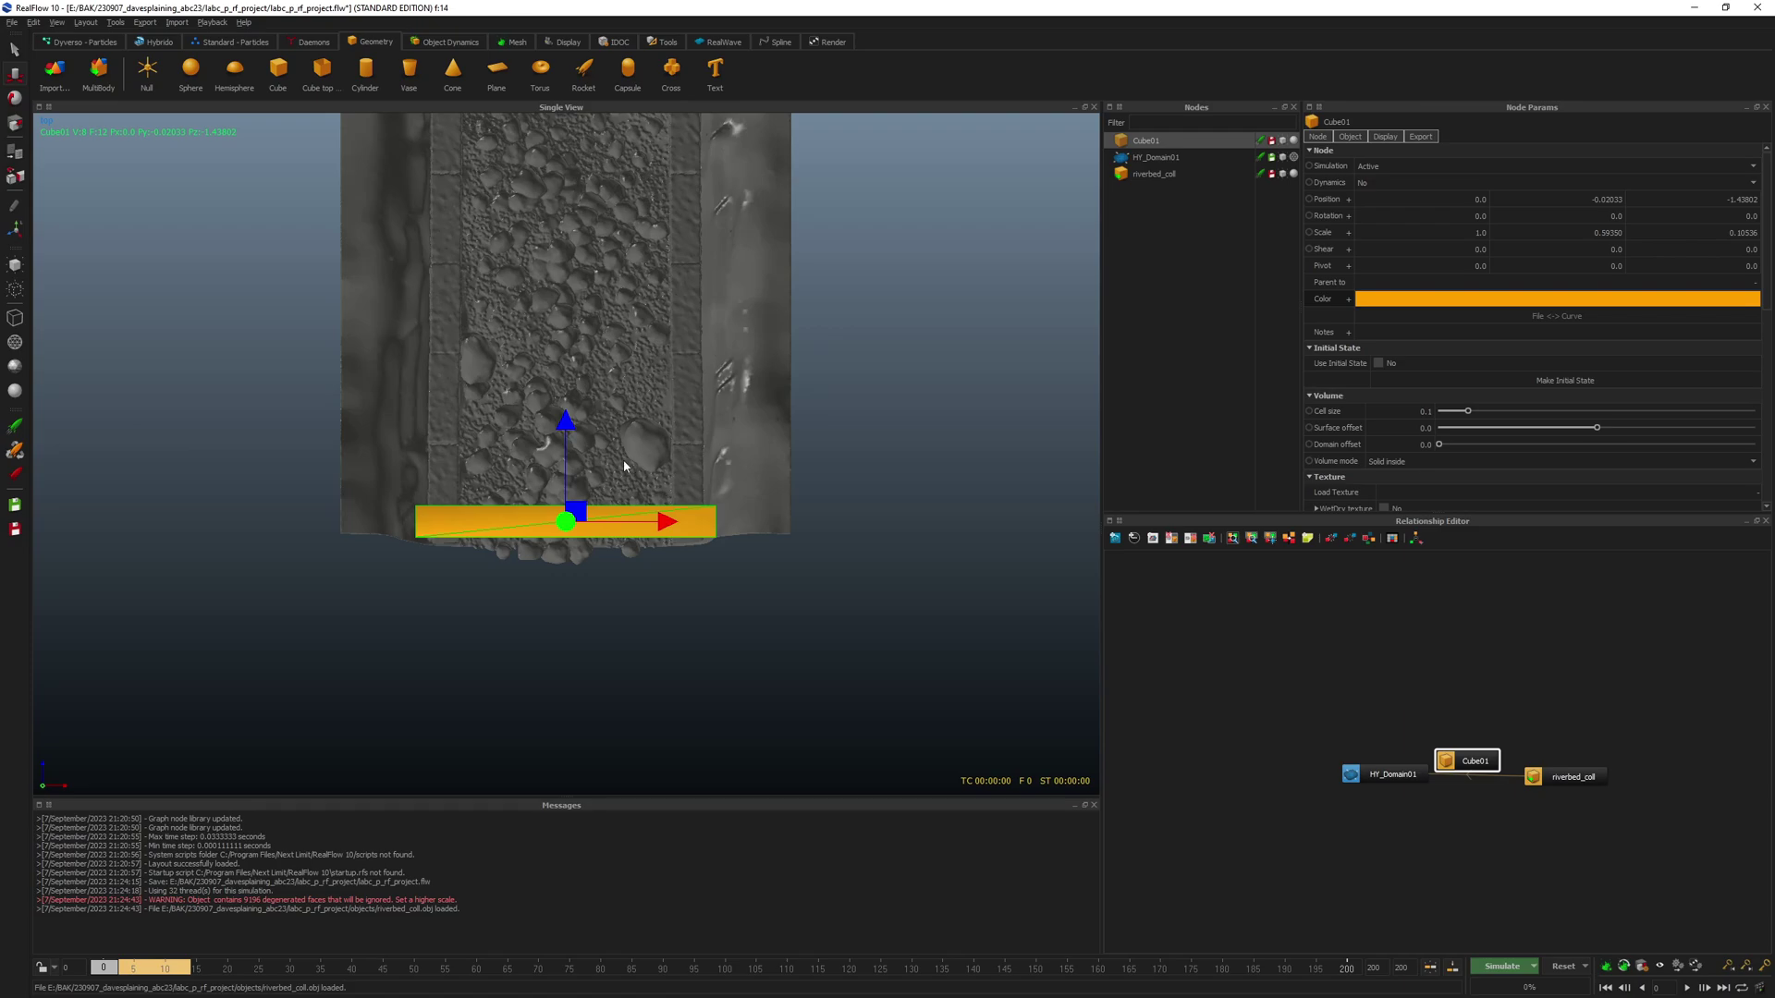
pyautogui.press('1')
pyautogui.scroll(3, 564, 489)
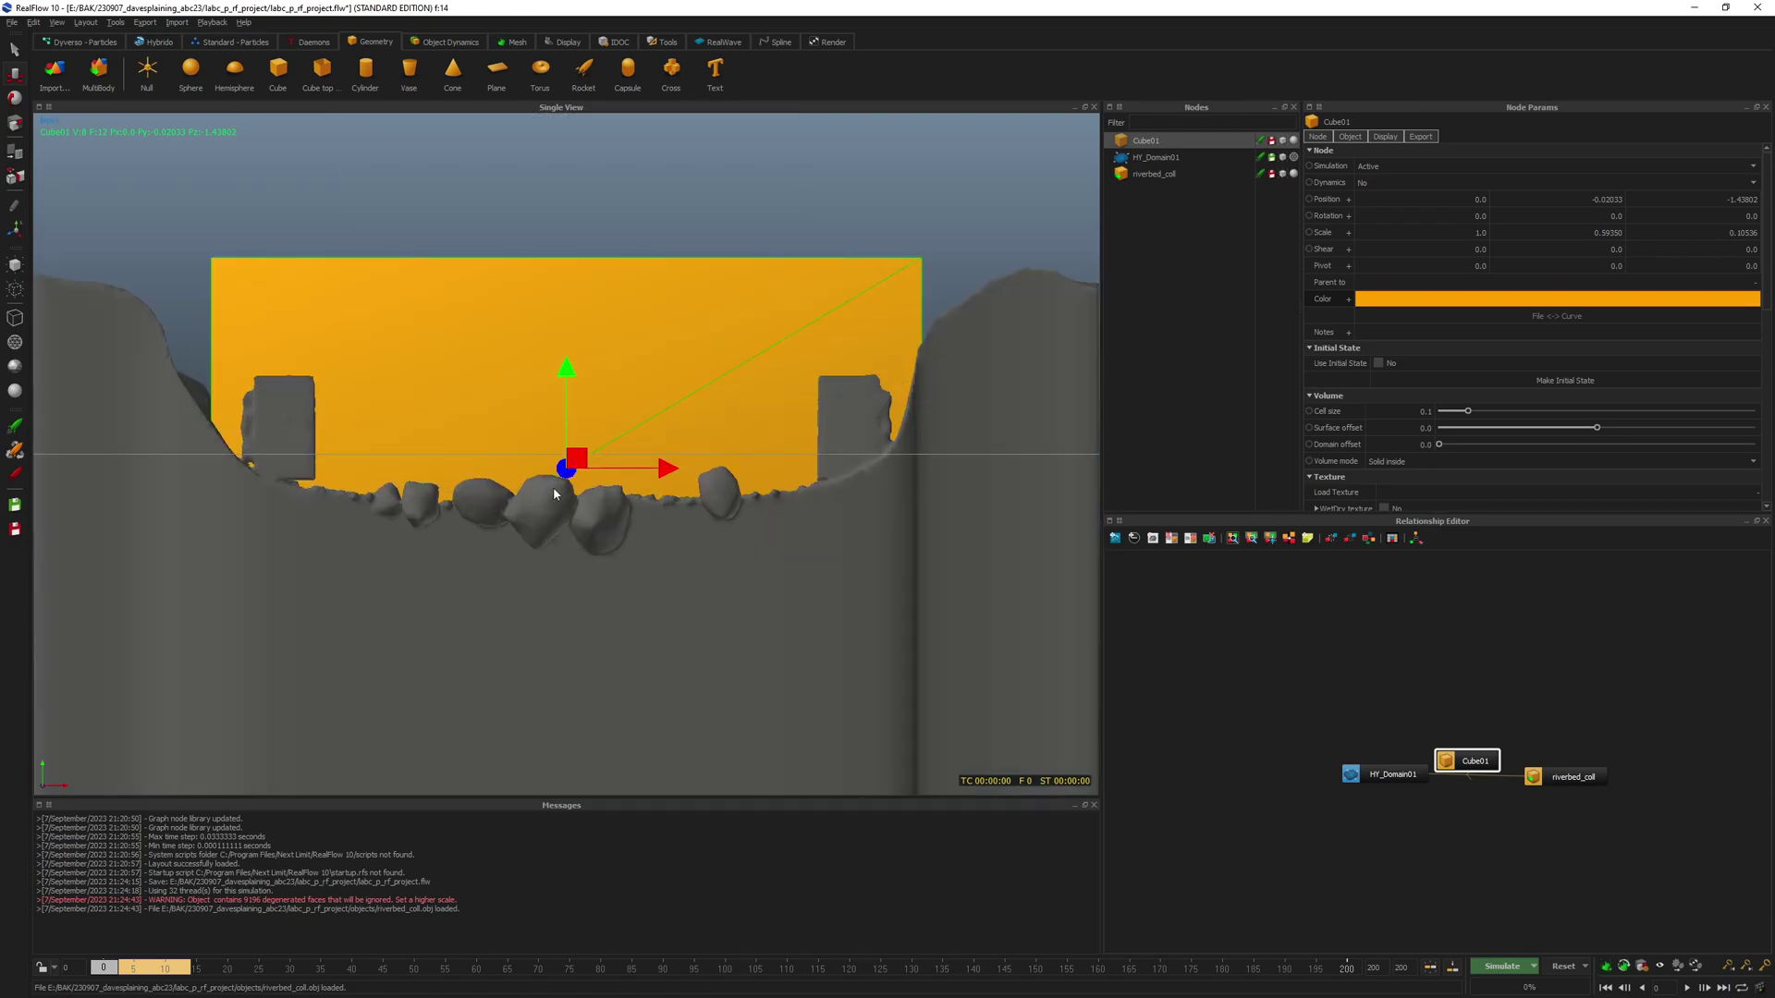
pyautogui.moveTo(565, 374); pyautogui.dragTo(511, 403)
# - Examine the wall's fit at the end of the riverbed and the length of the channel from several perspective angles
pyautogui.press('4')
pyautogui.keyDown('alt'); pyautogui.moveTo(511, 403); pyautogui.dragTo(553, 399, button='right'); pyautogui.keyUp('alt')
pyautogui.keyDown('alt'); pyautogui.moveTo(553, 399); pyautogui.dragTo(169, 317); pyautogui.keyUp('alt')
pyautogui.scroll(-5, 449, 411)
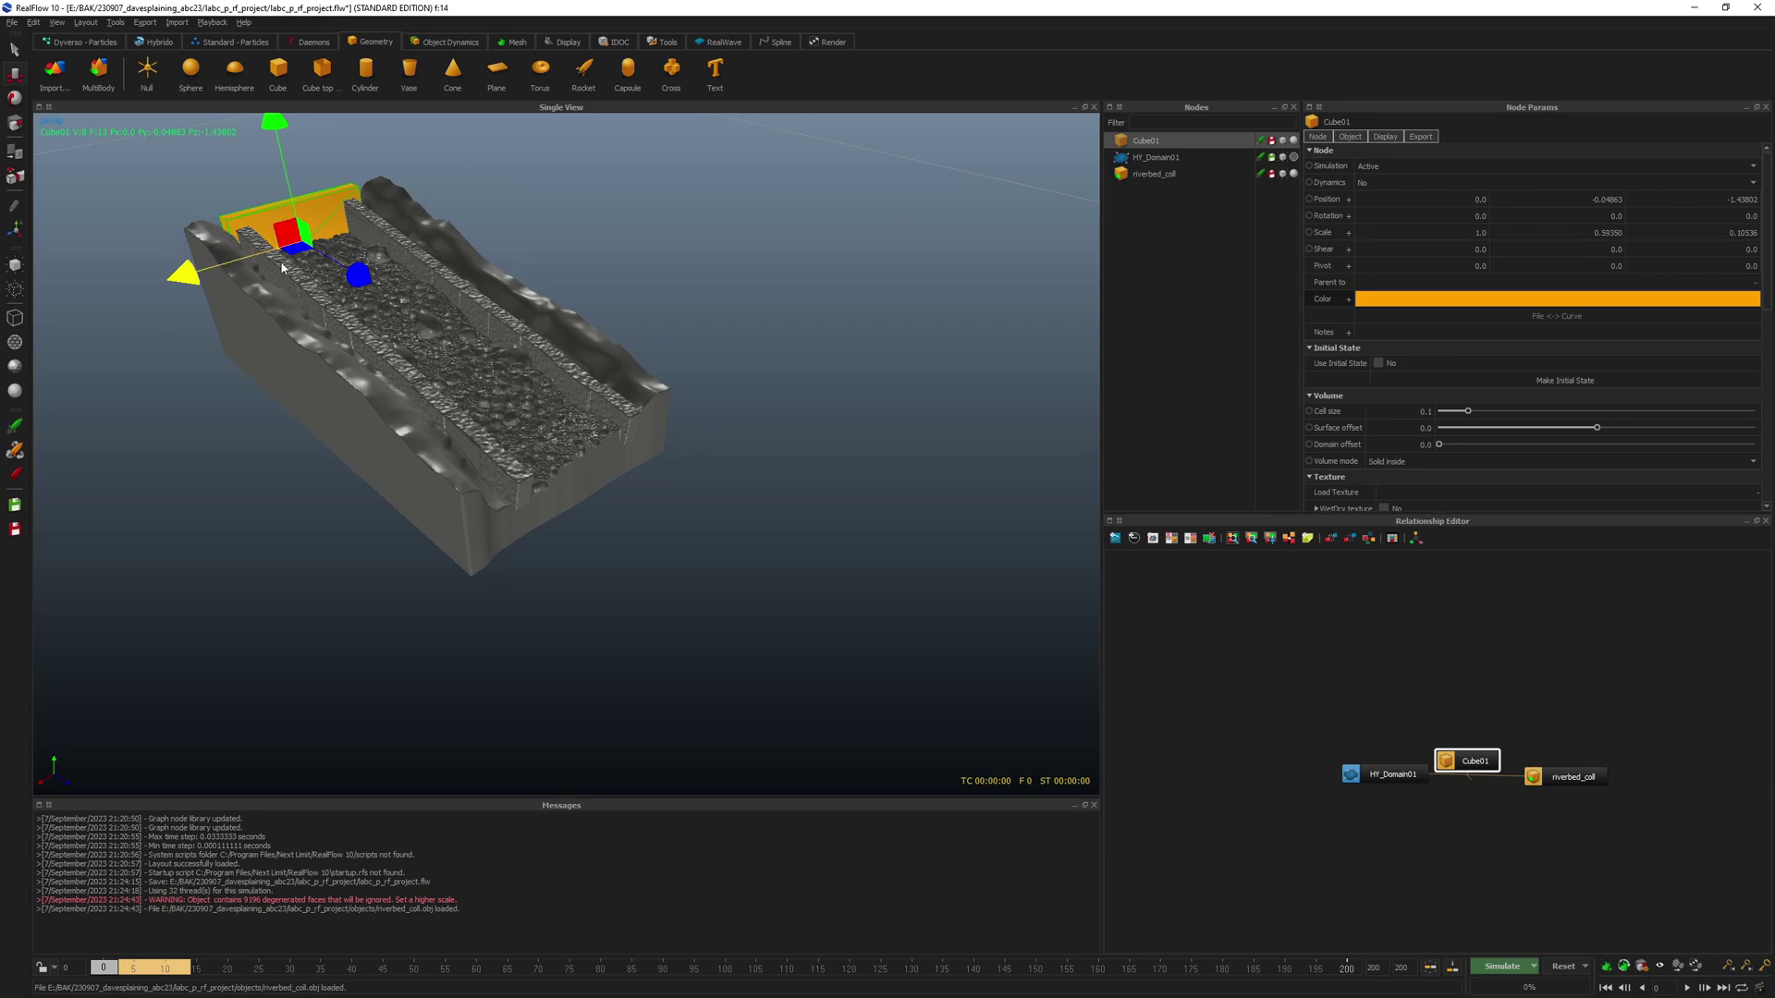
pyautogui.scroll(5, 243, 283)
pyautogui.scroll(-5, 351, 355)
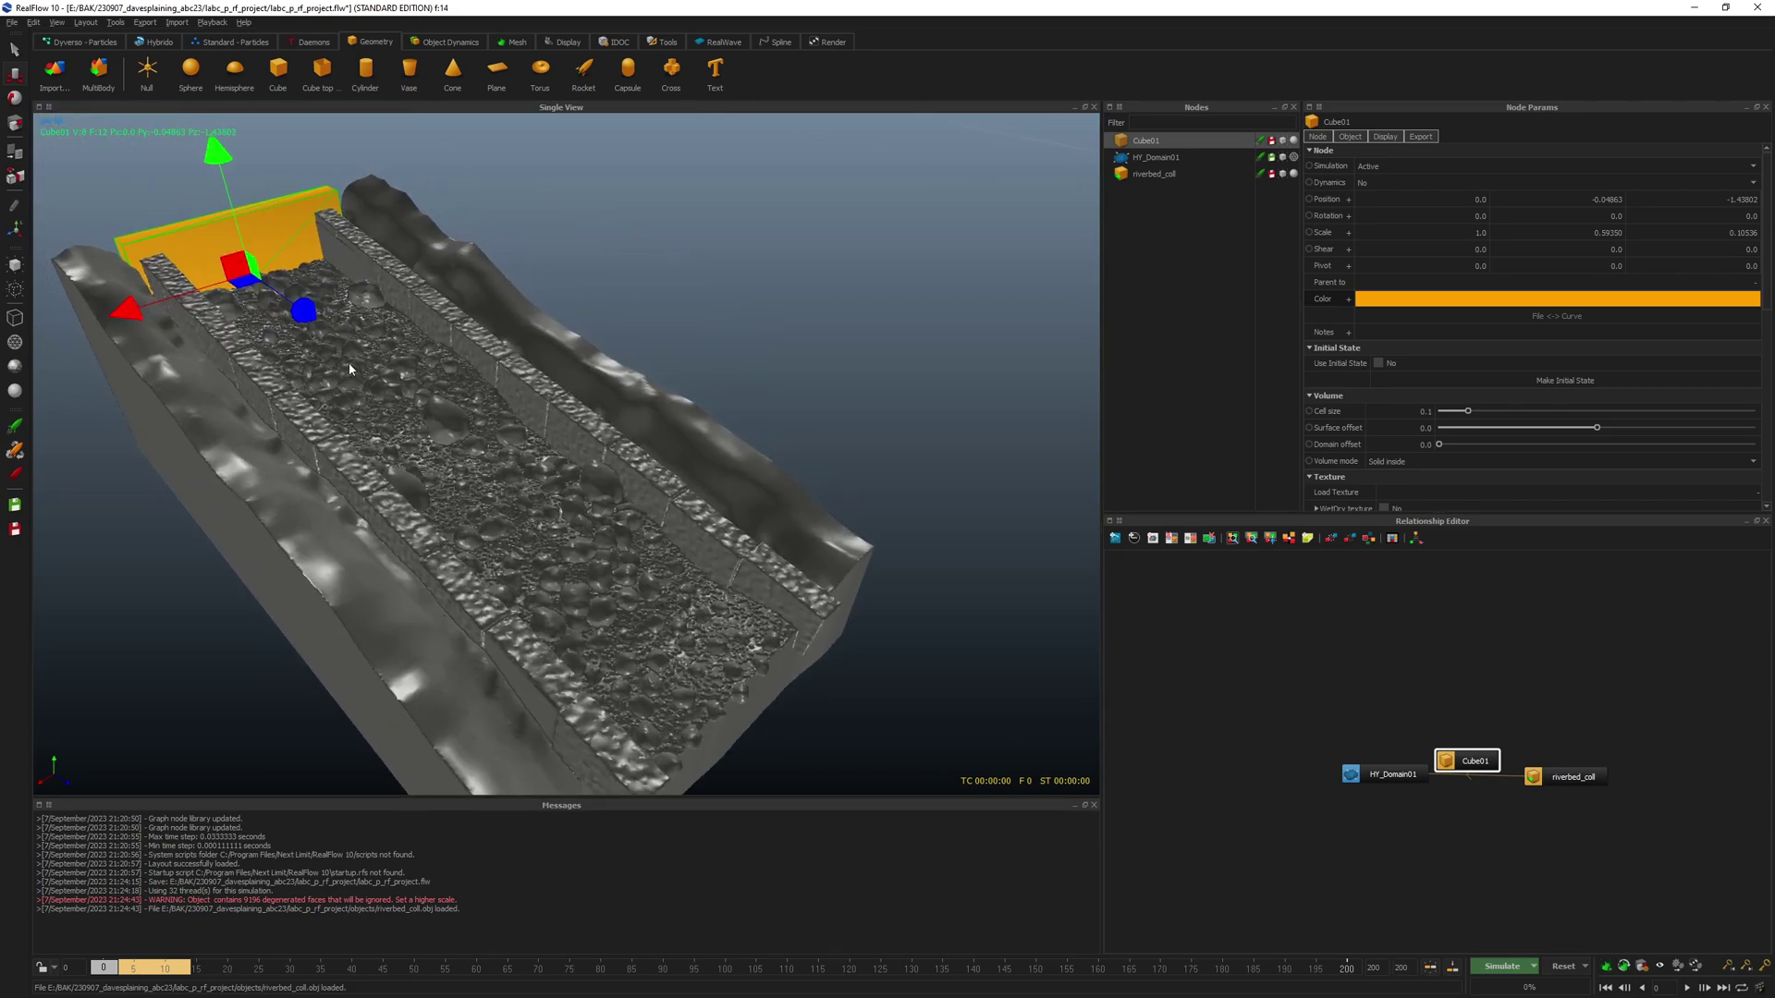
pyautogui.keyDown('alt'); pyautogui.moveTo(351, 355); pyautogui.dragTo(208, 264); pyautogui.keyUp('alt')
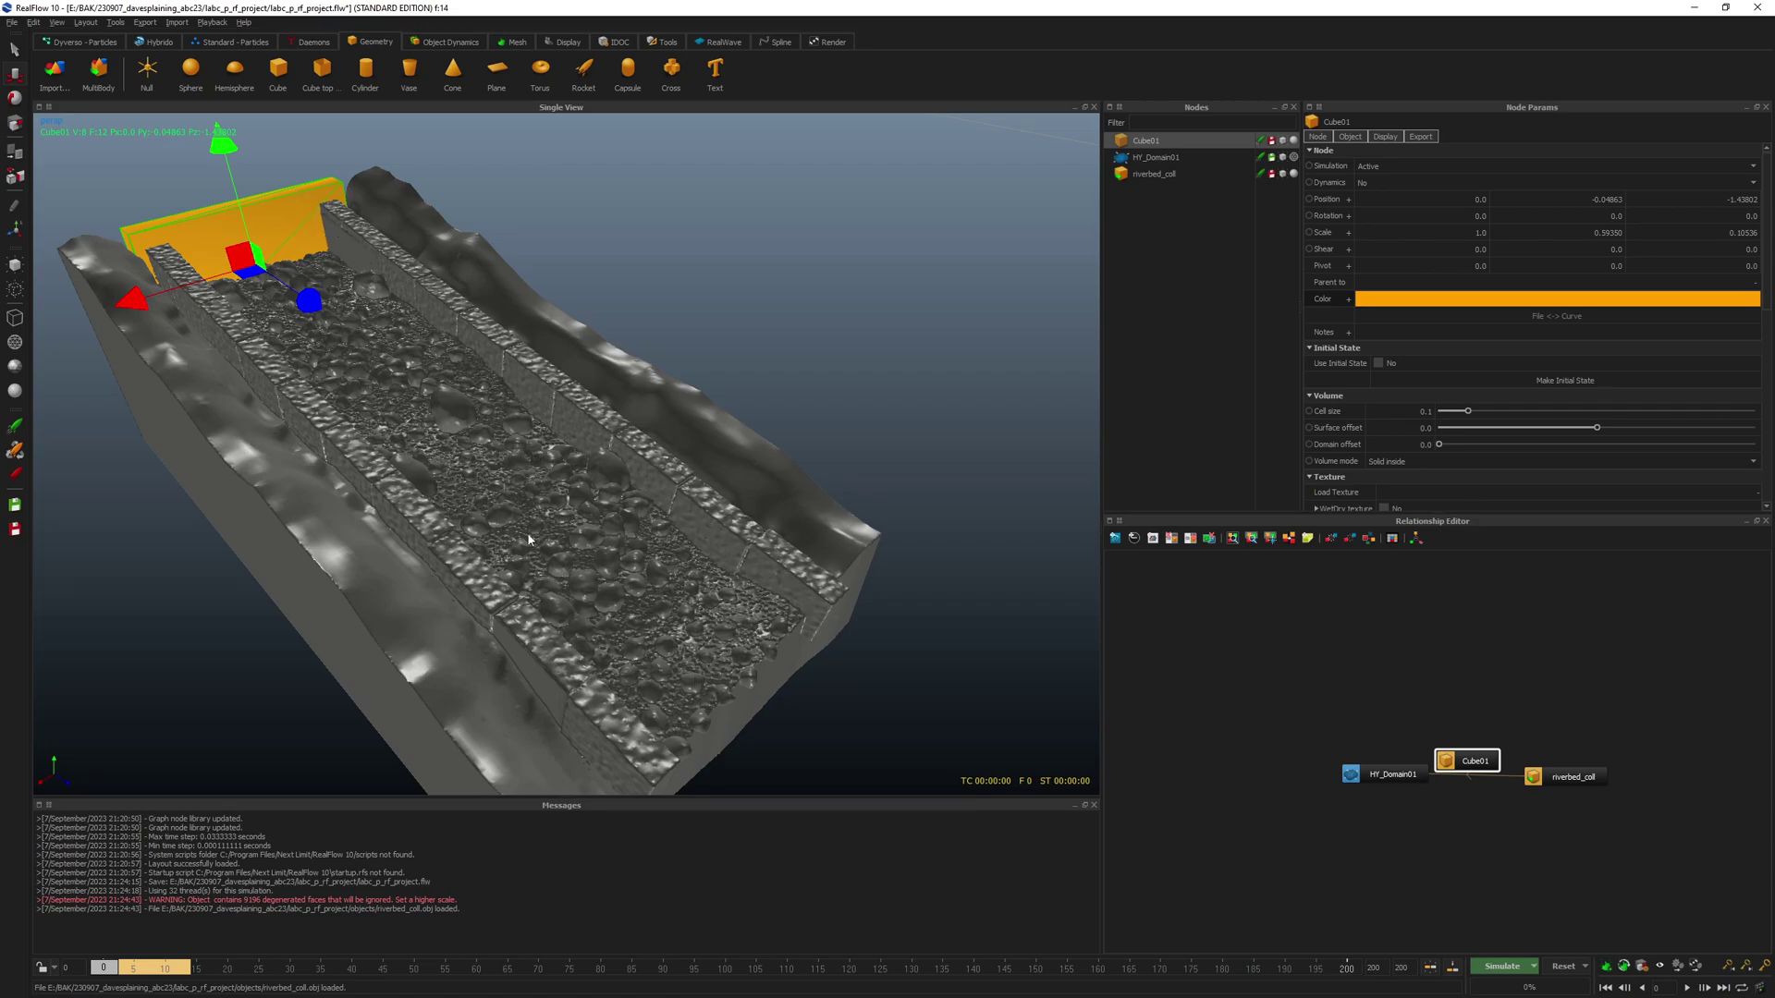
pyautogui.keyDown('alt'); pyautogui.moveTo(523, 496); pyautogui.dragTo(600, 455); pyautogui.keyUp('alt')
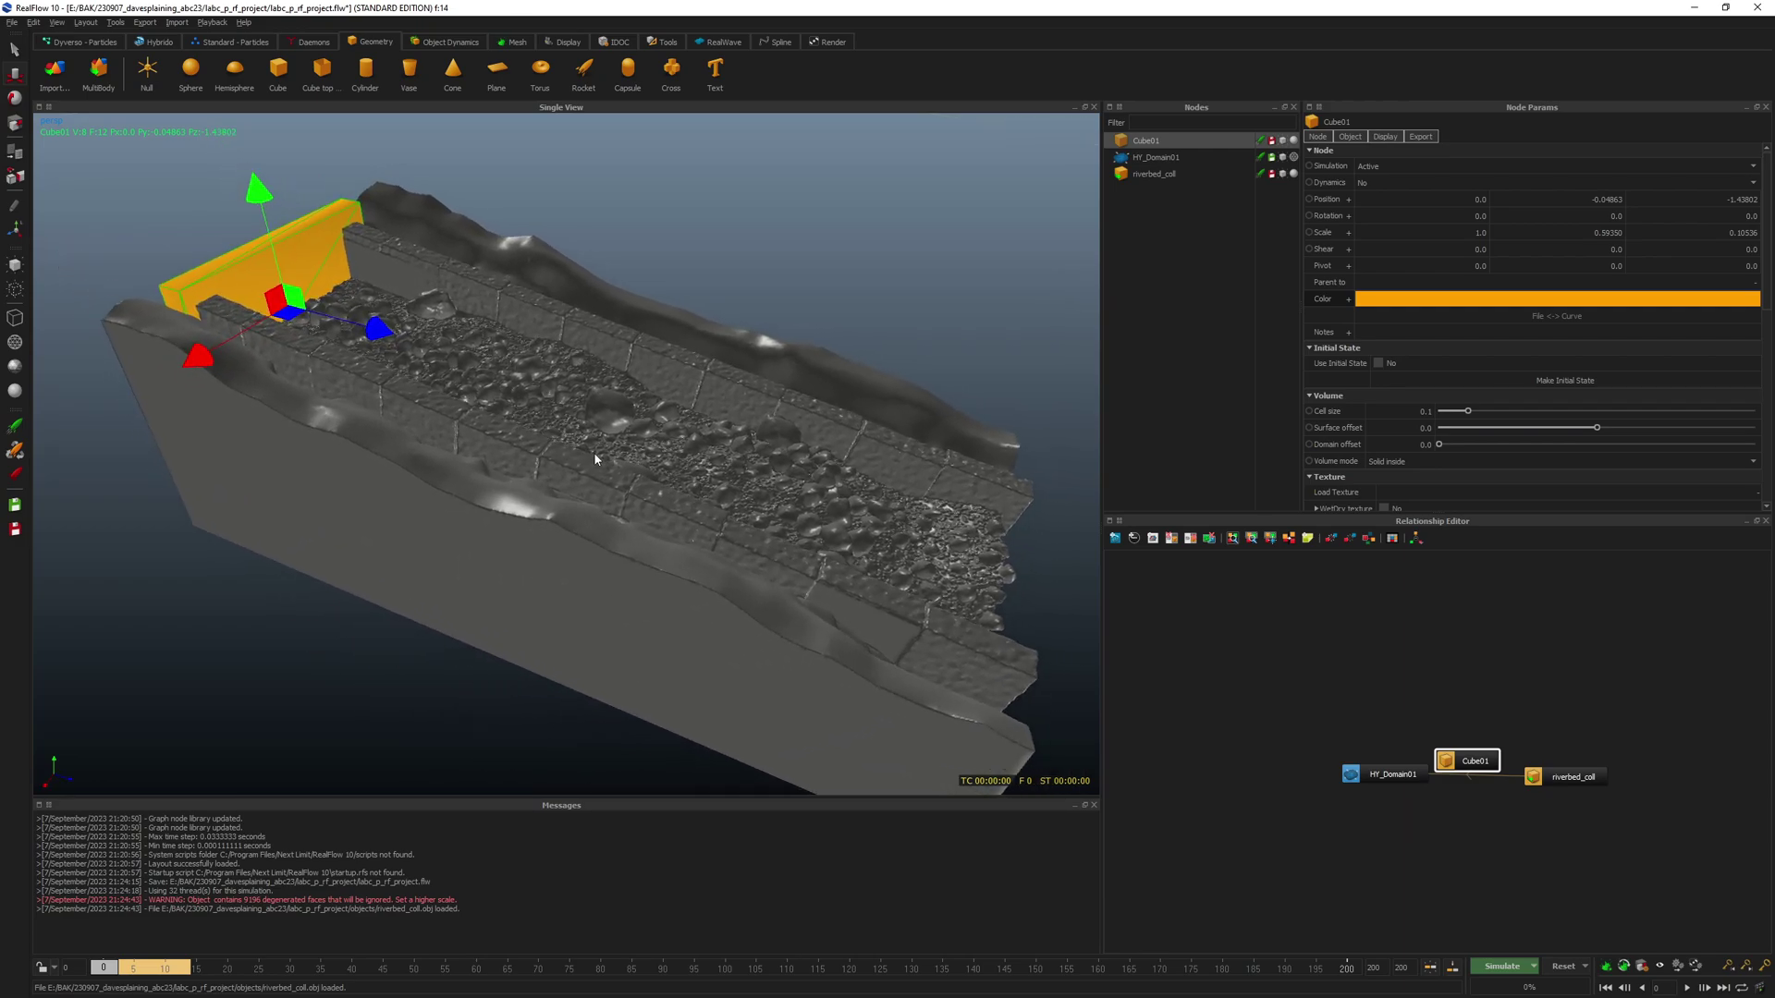
pyautogui.scroll(4, 606, 455)
pyautogui.scroll(-3, 607, 451)
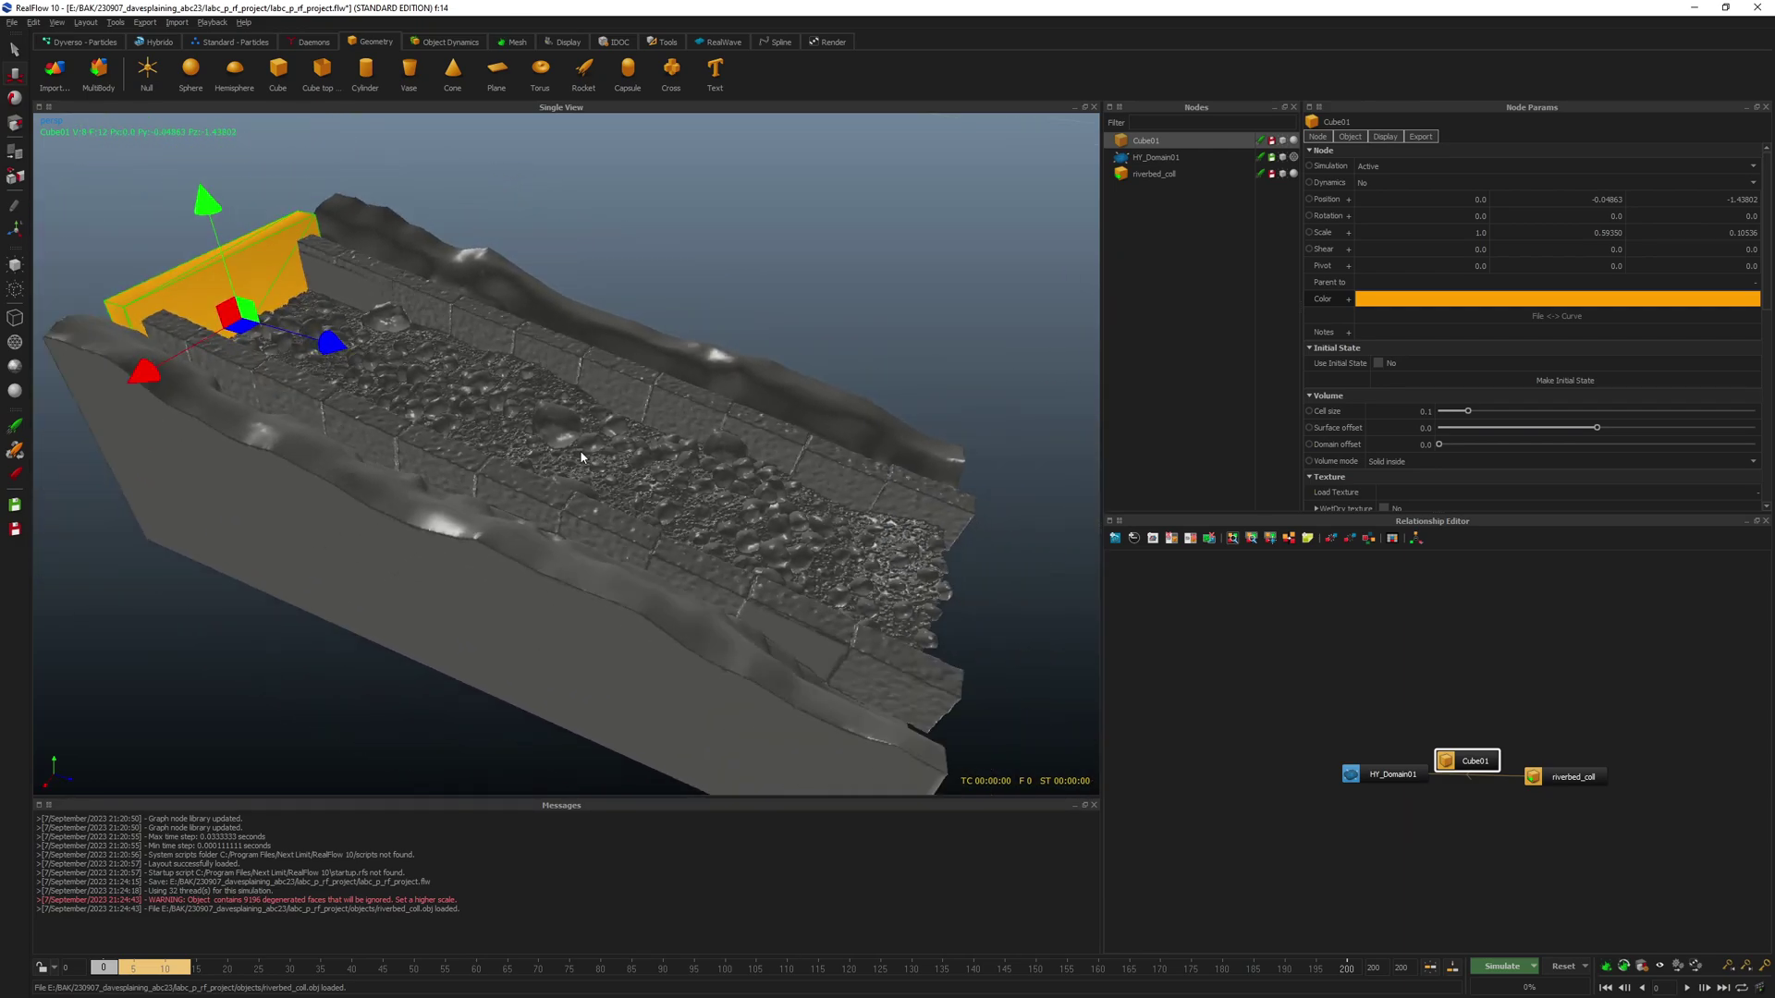
pyautogui.keyDown('alt'); pyautogui.moveTo(430, 367); pyautogui.dragTo(650, 378); pyautogui.keyUp('alt')
pyautogui.scroll(4, 650, 378)
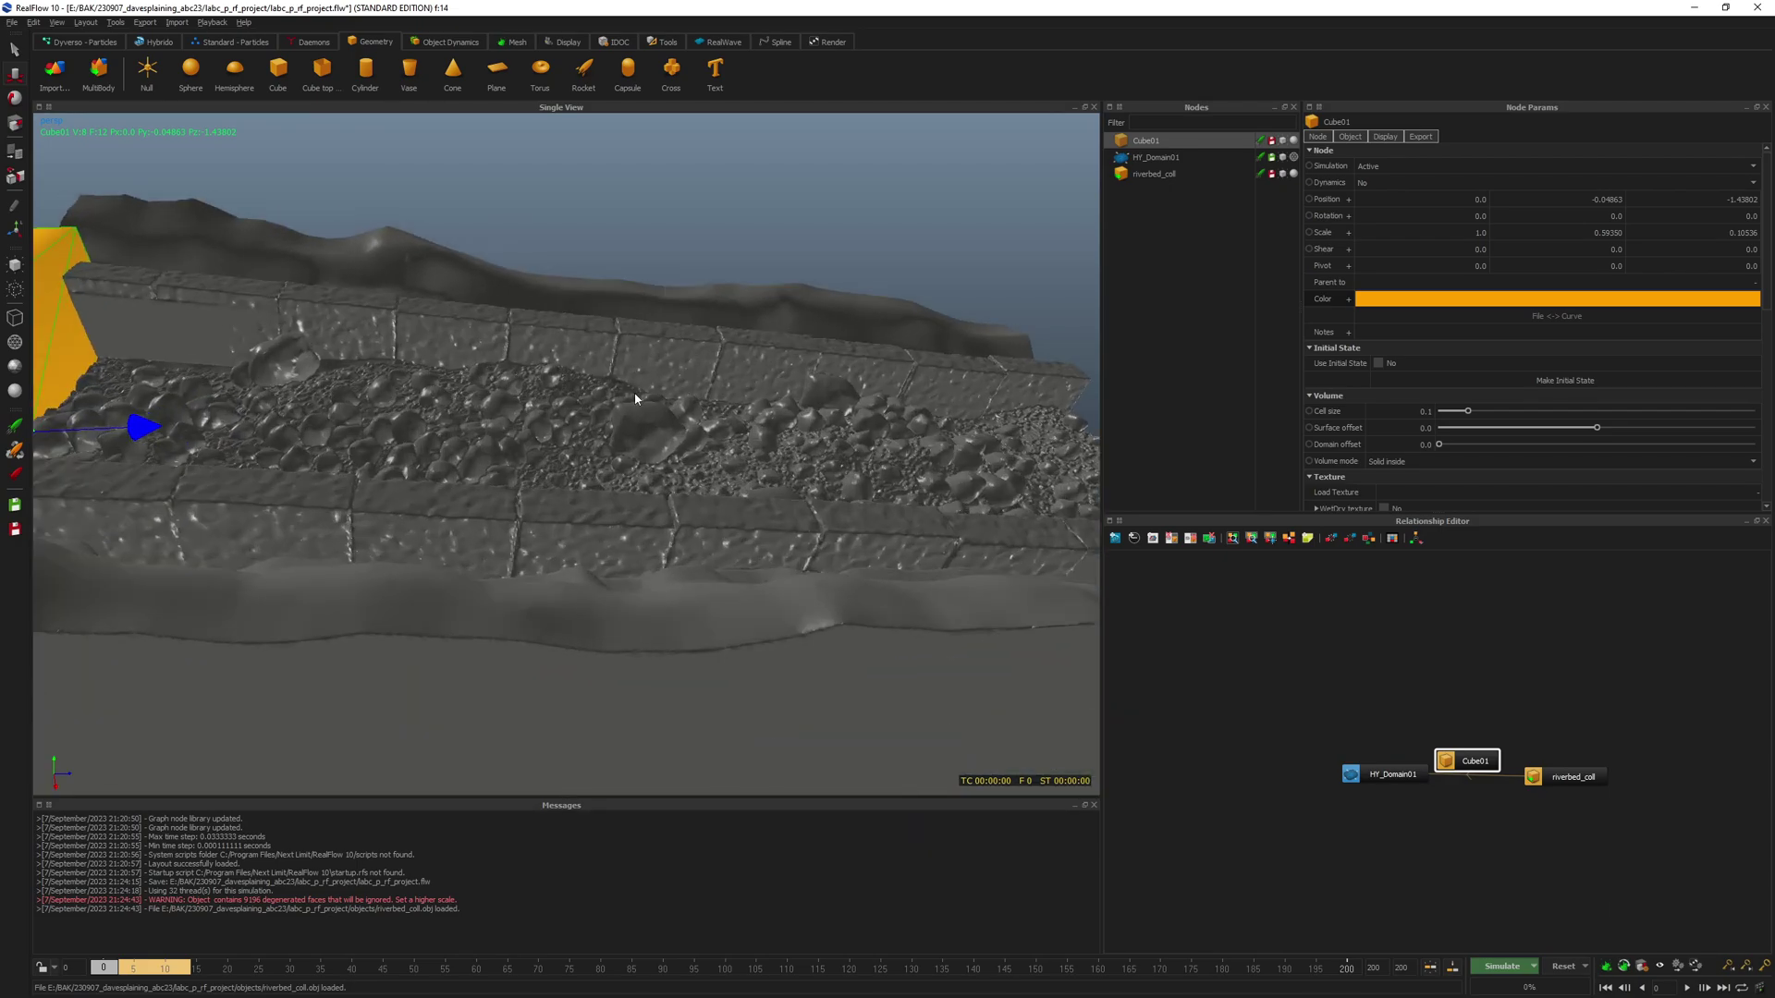
pyautogui.scroll(-2, 633, 396)
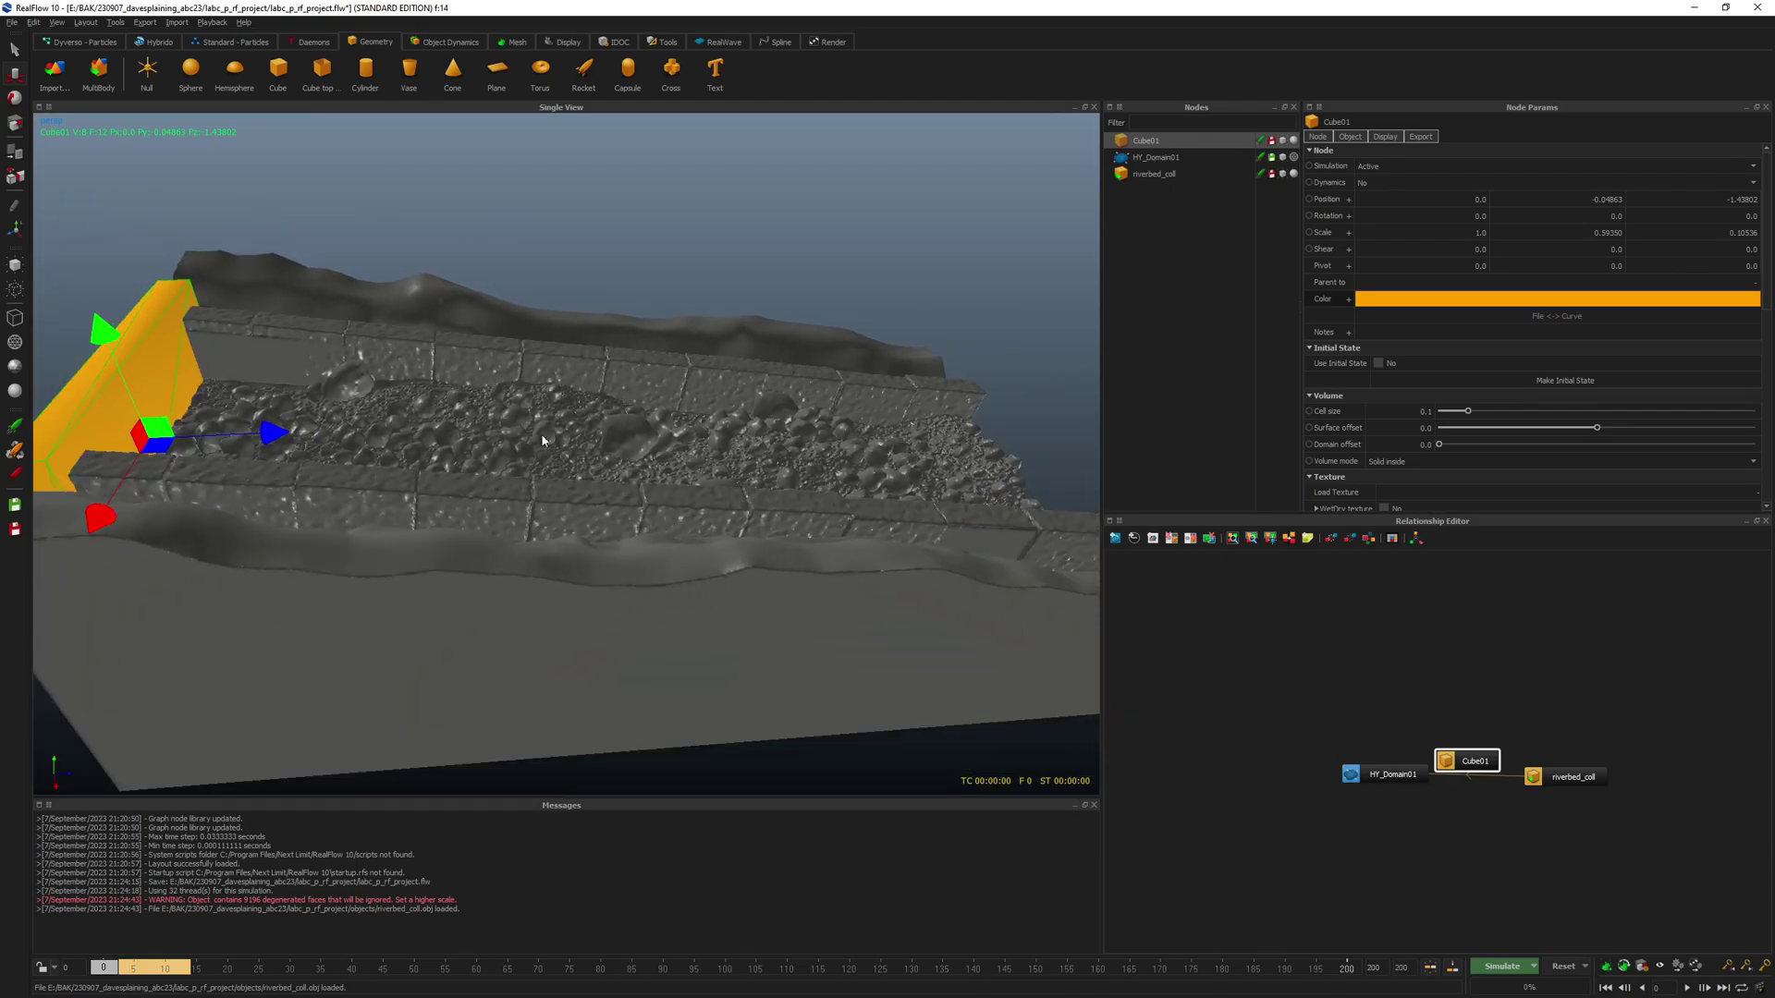
pyautogui.keyDown('alt'); pyautogui.moveTo(453, 435); pyautogui.dragTo(506, 472); pyautogui.keyUp('alt')
# - Rename the wall cube to backwall_coll, with its node above riverbed_coll, and link it to HY_Domain01
pyautogui.moveTo(1466, 778); pyautogui.dragTo(1560, 759)
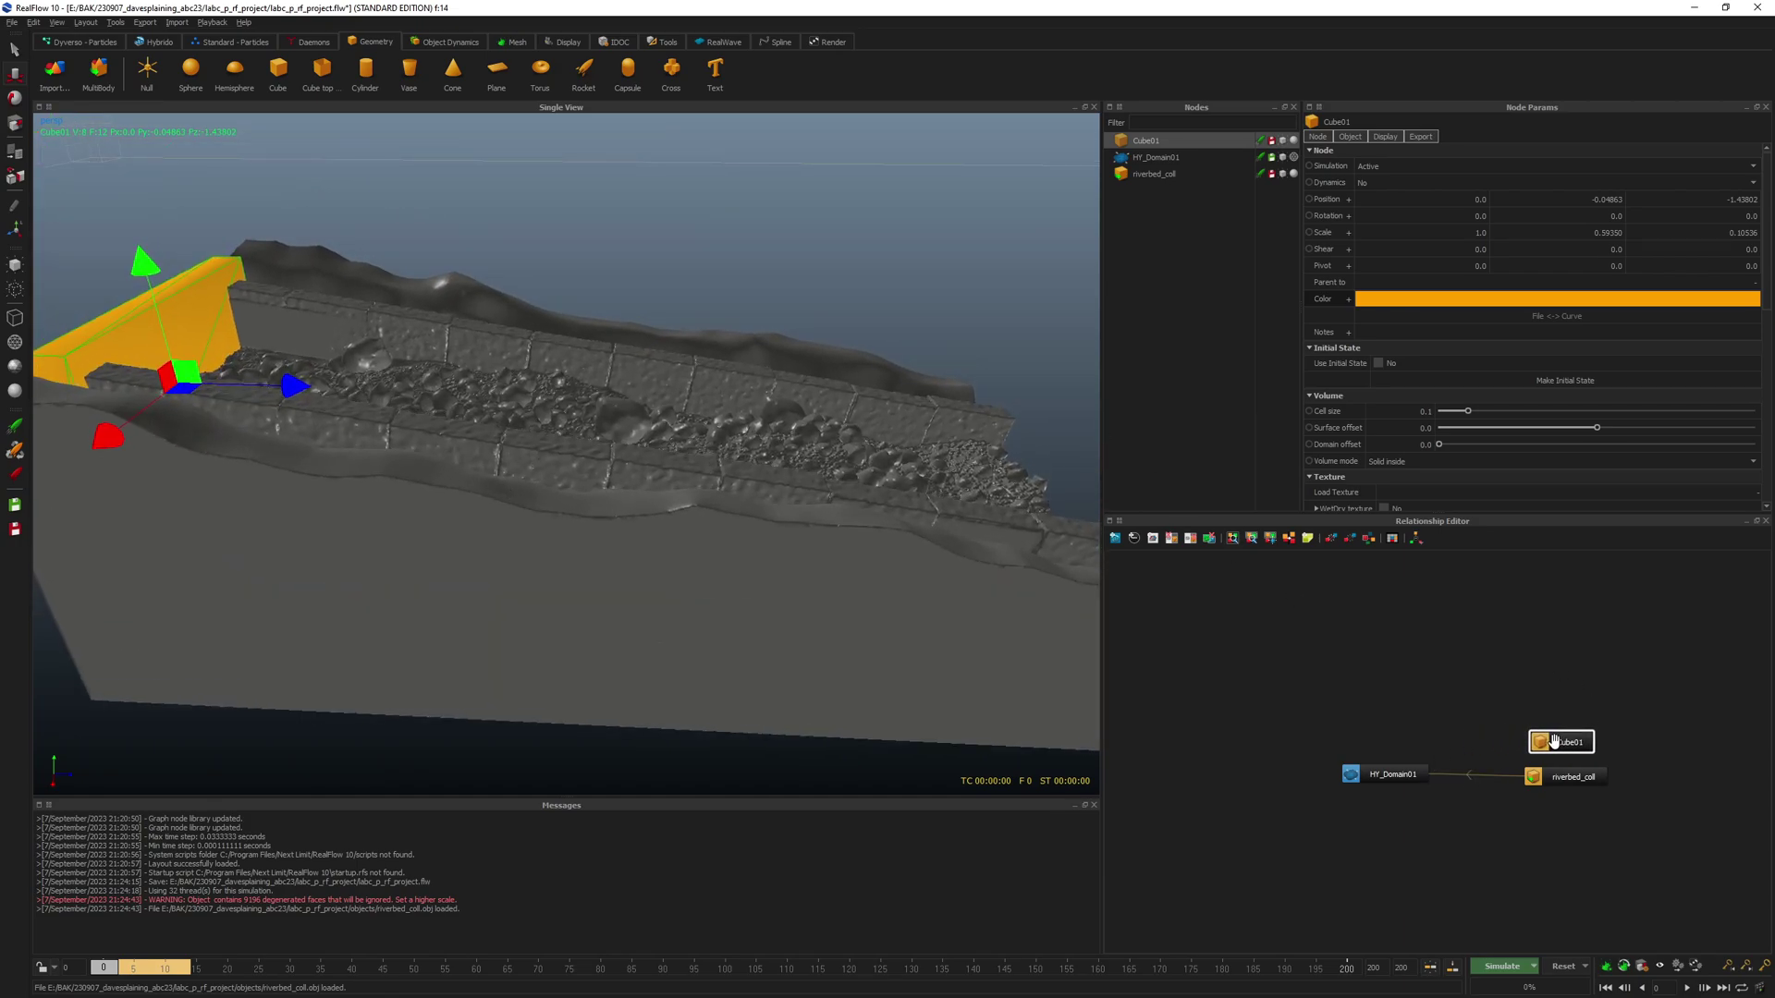
pyautogui.doubleClick(1117, 143)
pyautogui.write('brick')
pyautogui.write('all_col')
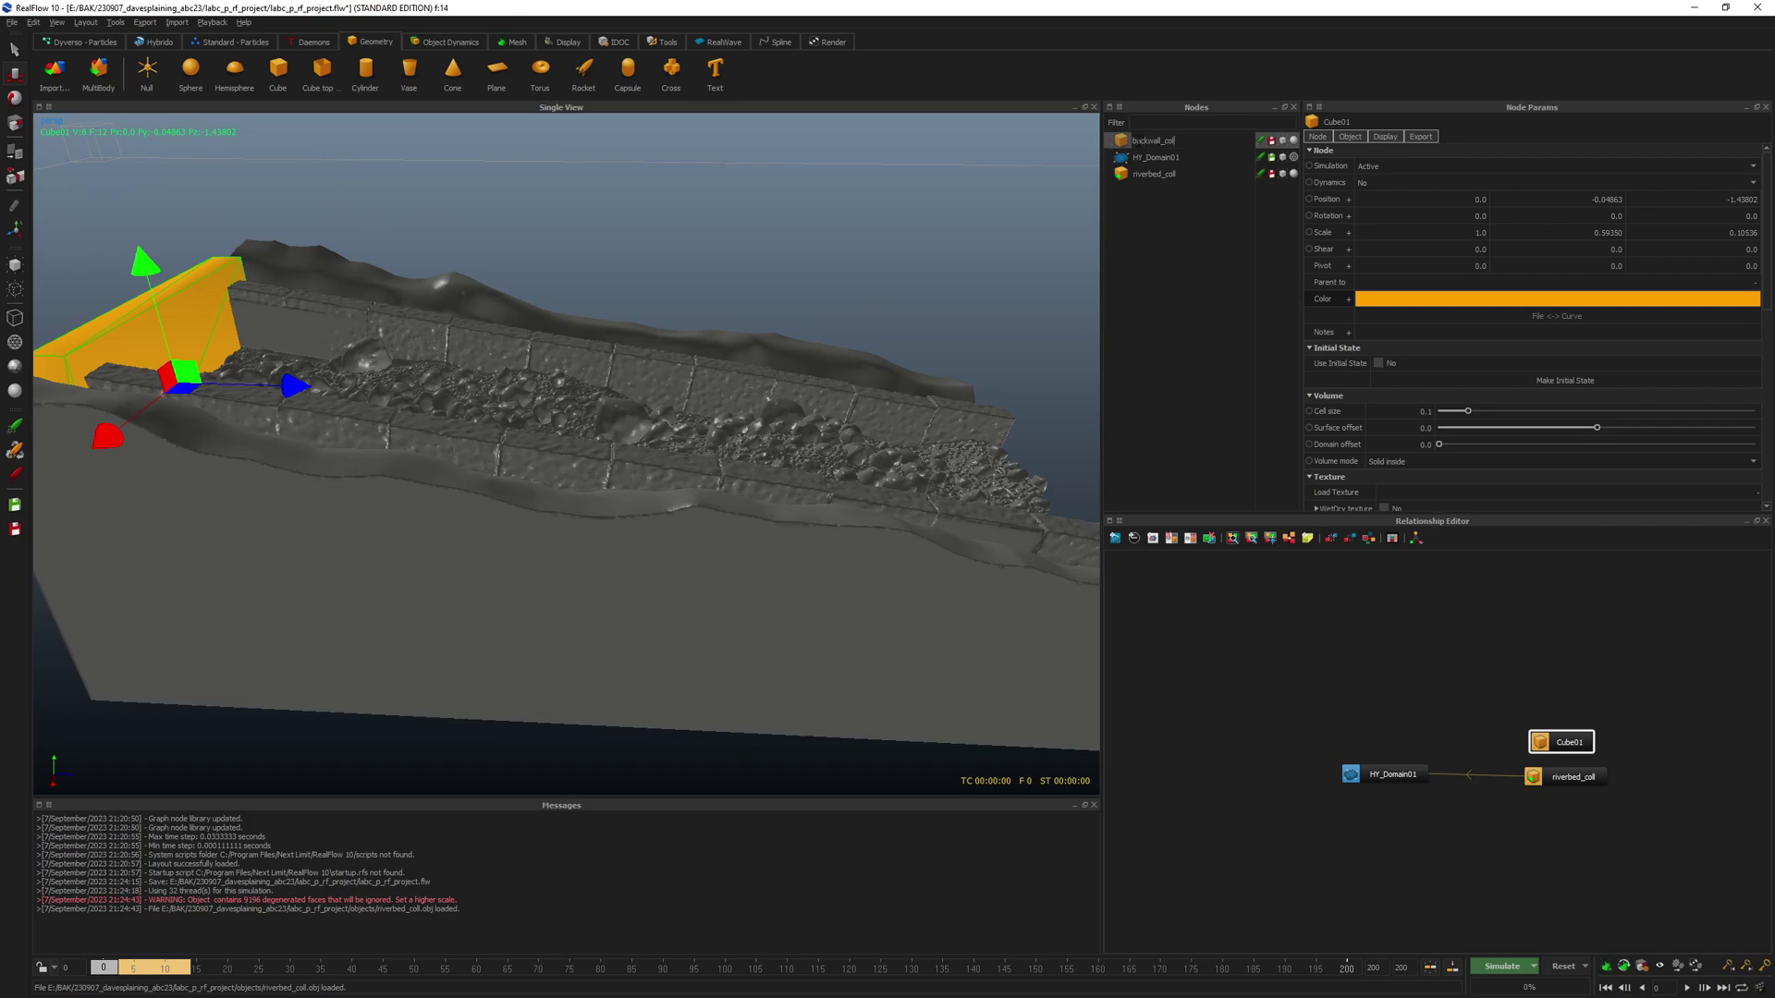
pyautogui.write('l')
pyautogui.press('Return')
pyautogui.moveTo(1574, 736); pyautogui.dragTo(1391, 773)
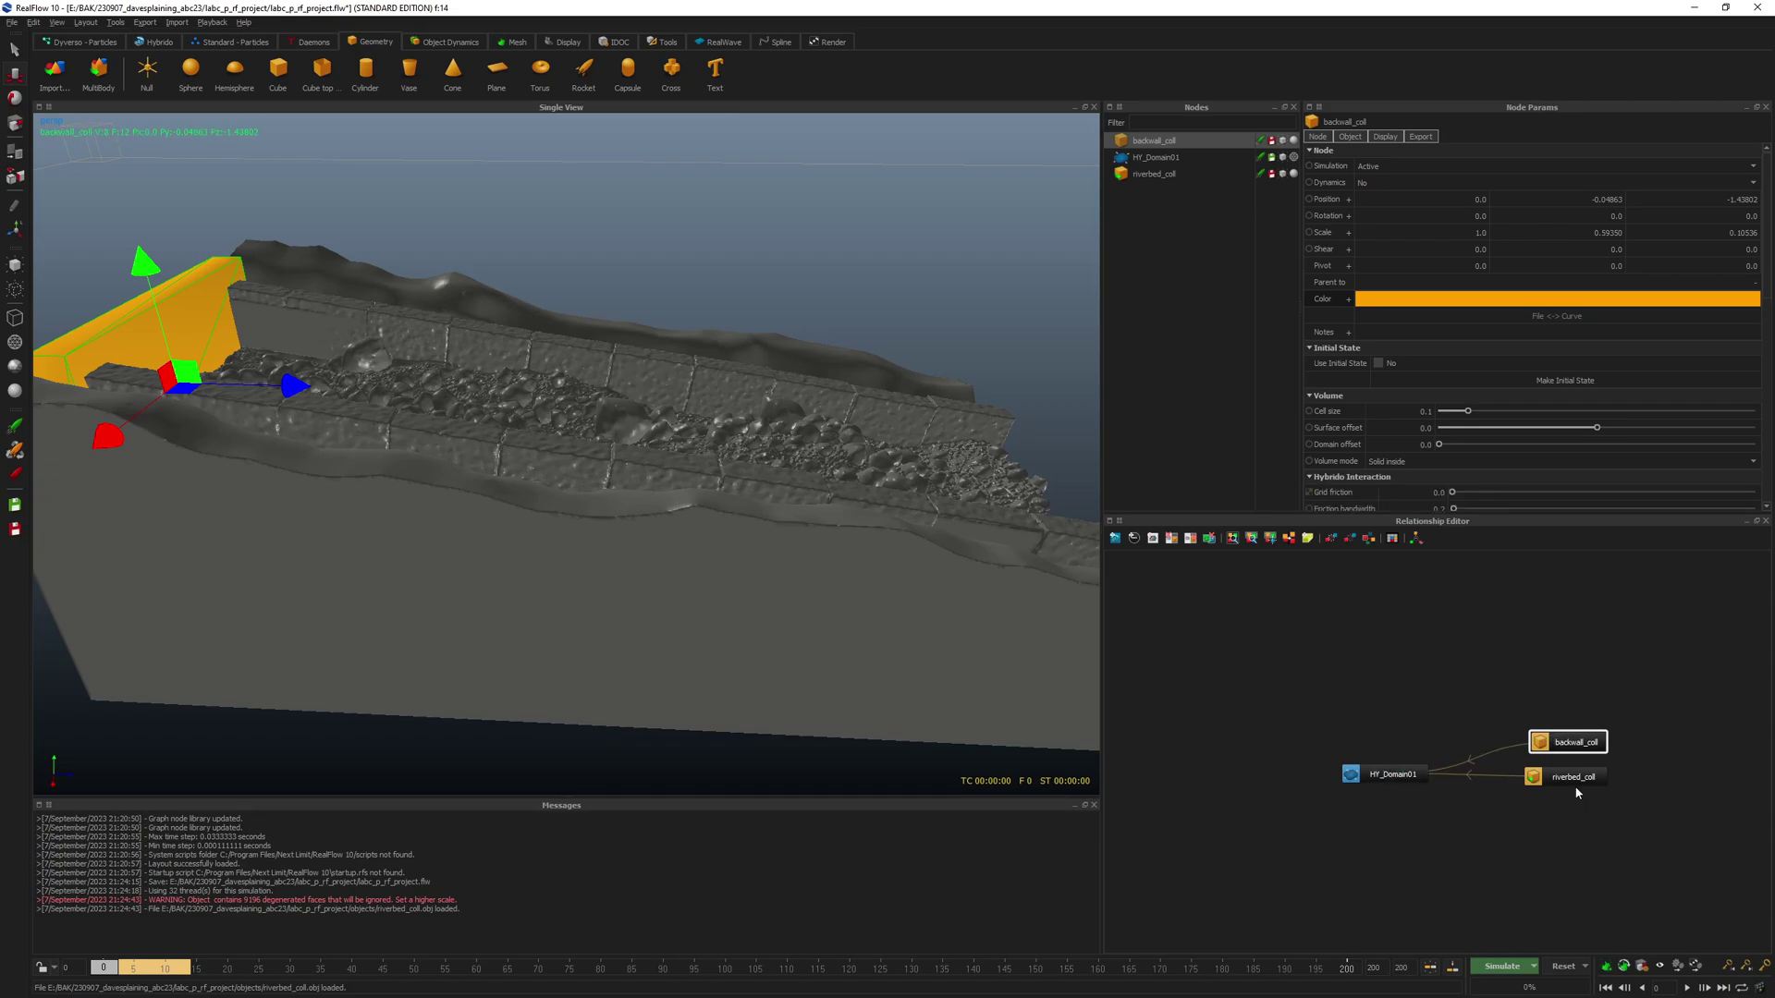
# - Preview riverbed_coll's collision volume as an isosurface, inspect it along the channel, and turn the isosurface display off again
pyautogui.click(1574, 779)
pyautogui.scroll(-8, 1355, 355)
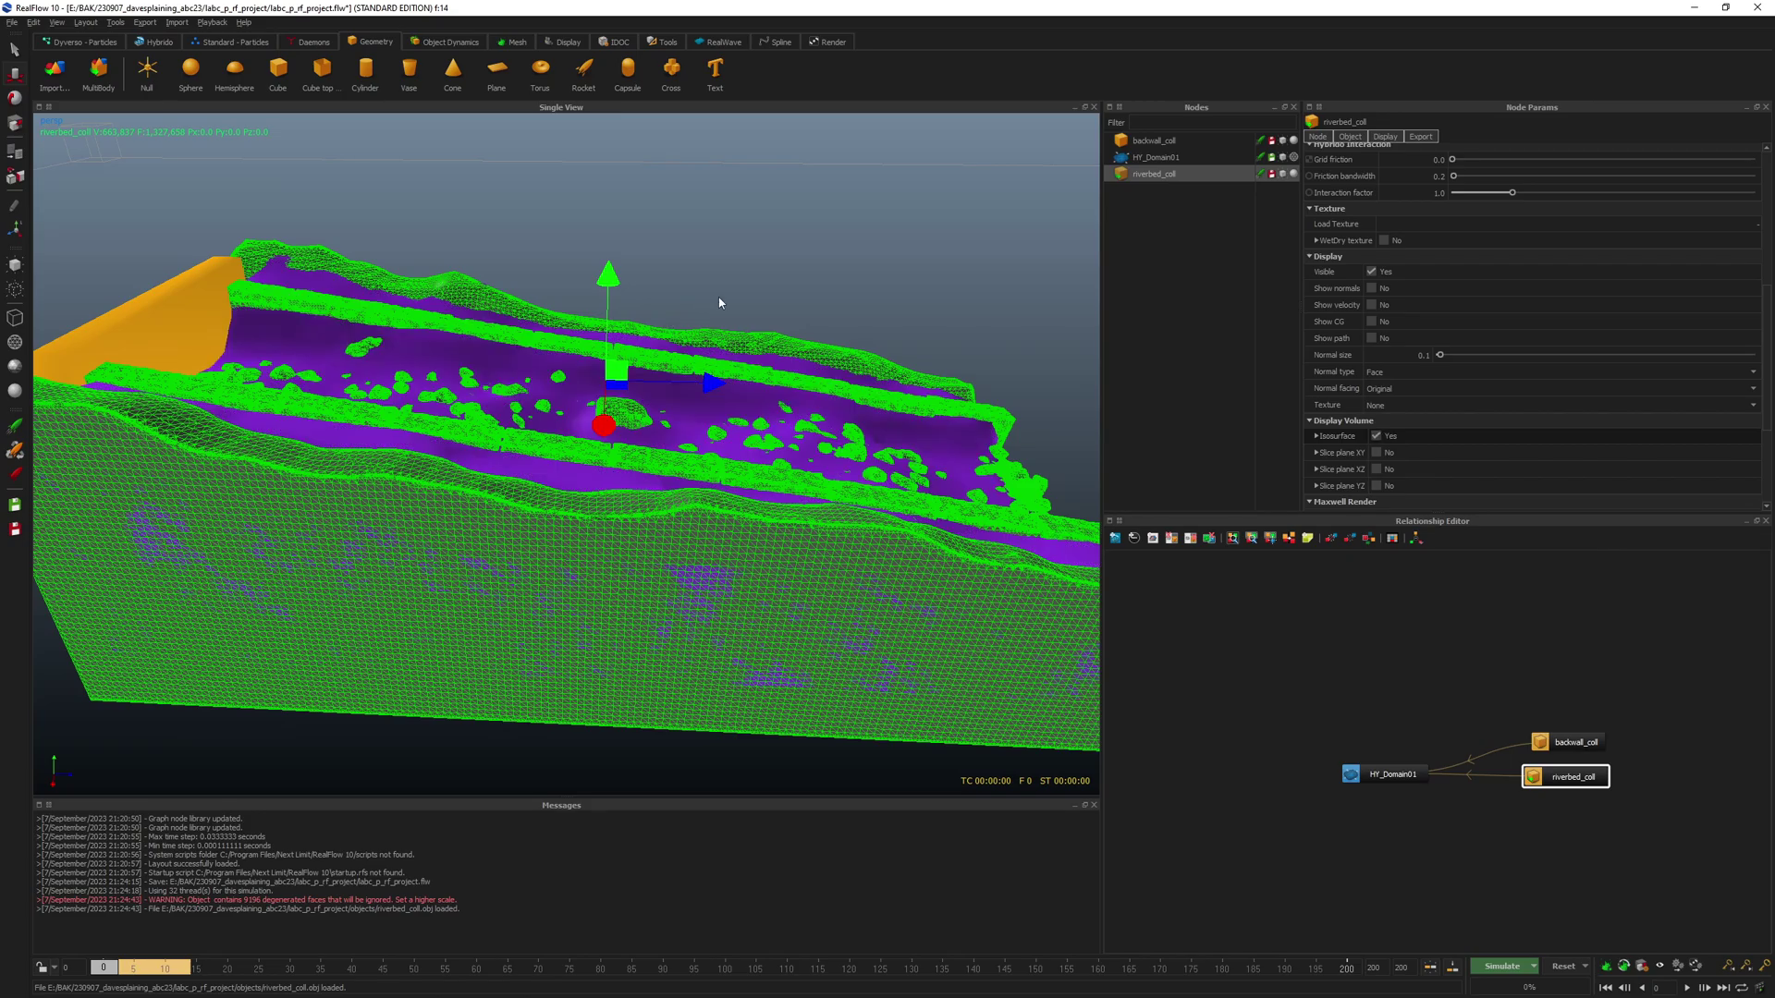
pyautogui.keyDown('alt'); pyautogui.moveTo(673, 416); pyautogui.dragTo(944, 463); pyautogui.keyUp('alt')
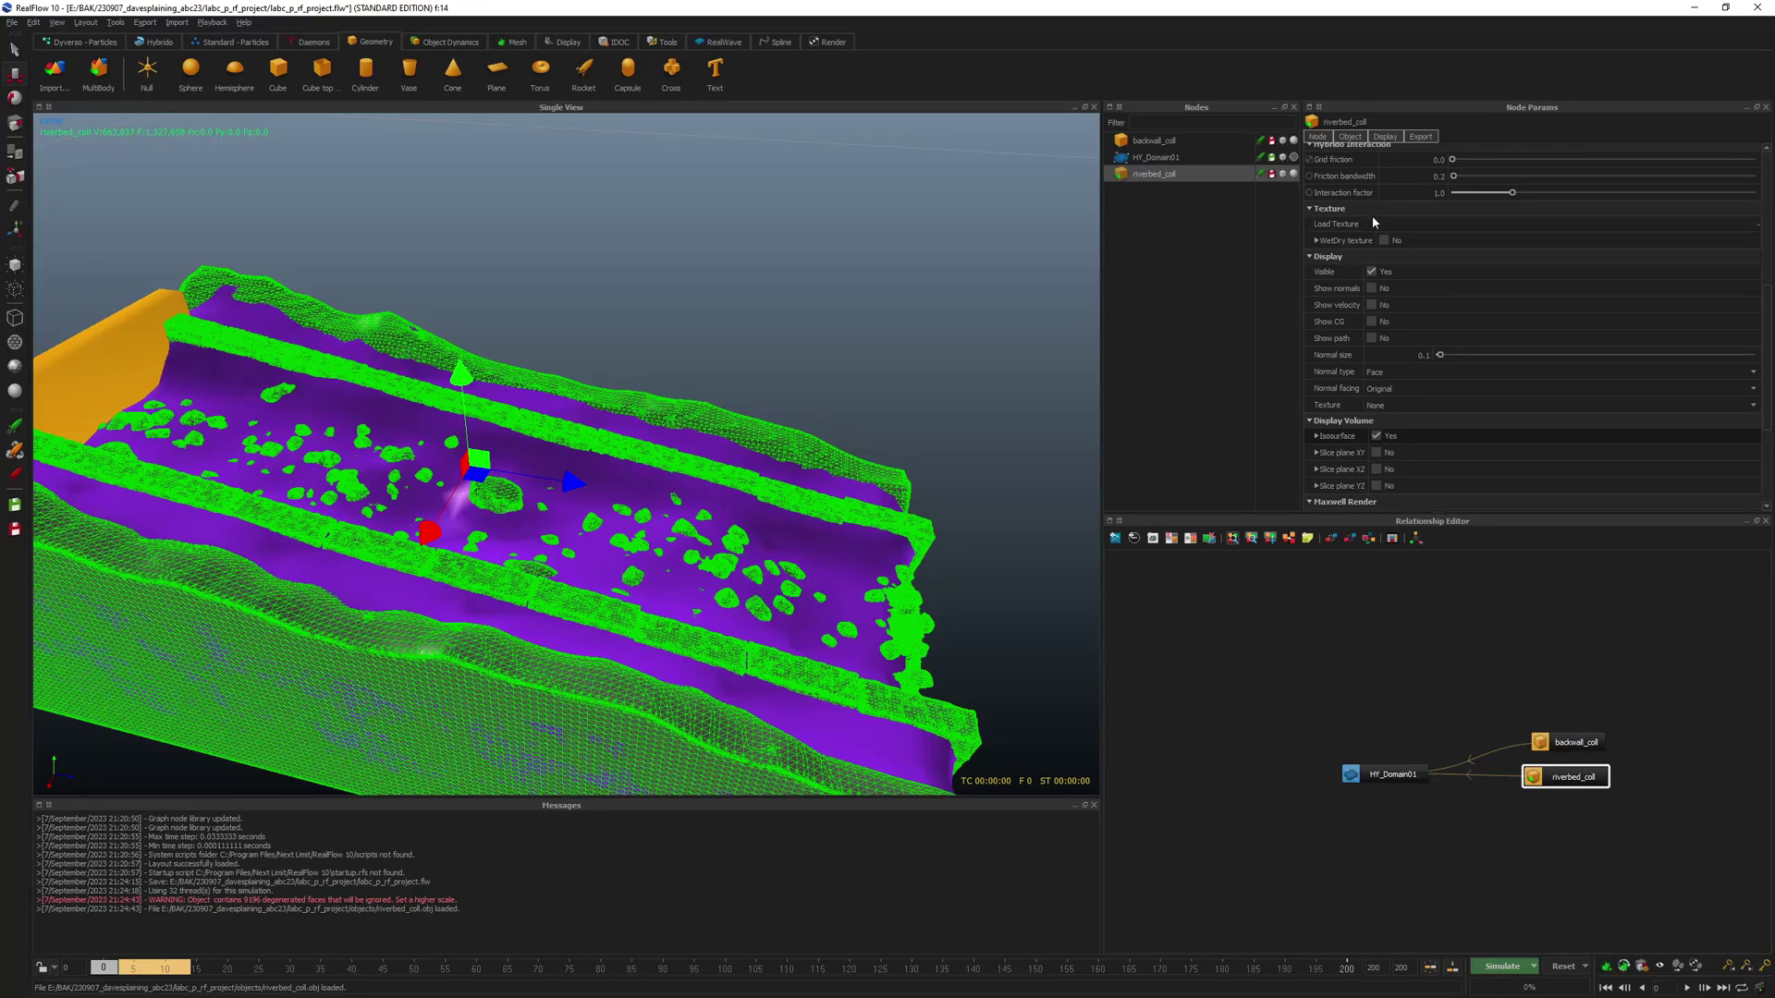
pyautogui.click(1377, 436)
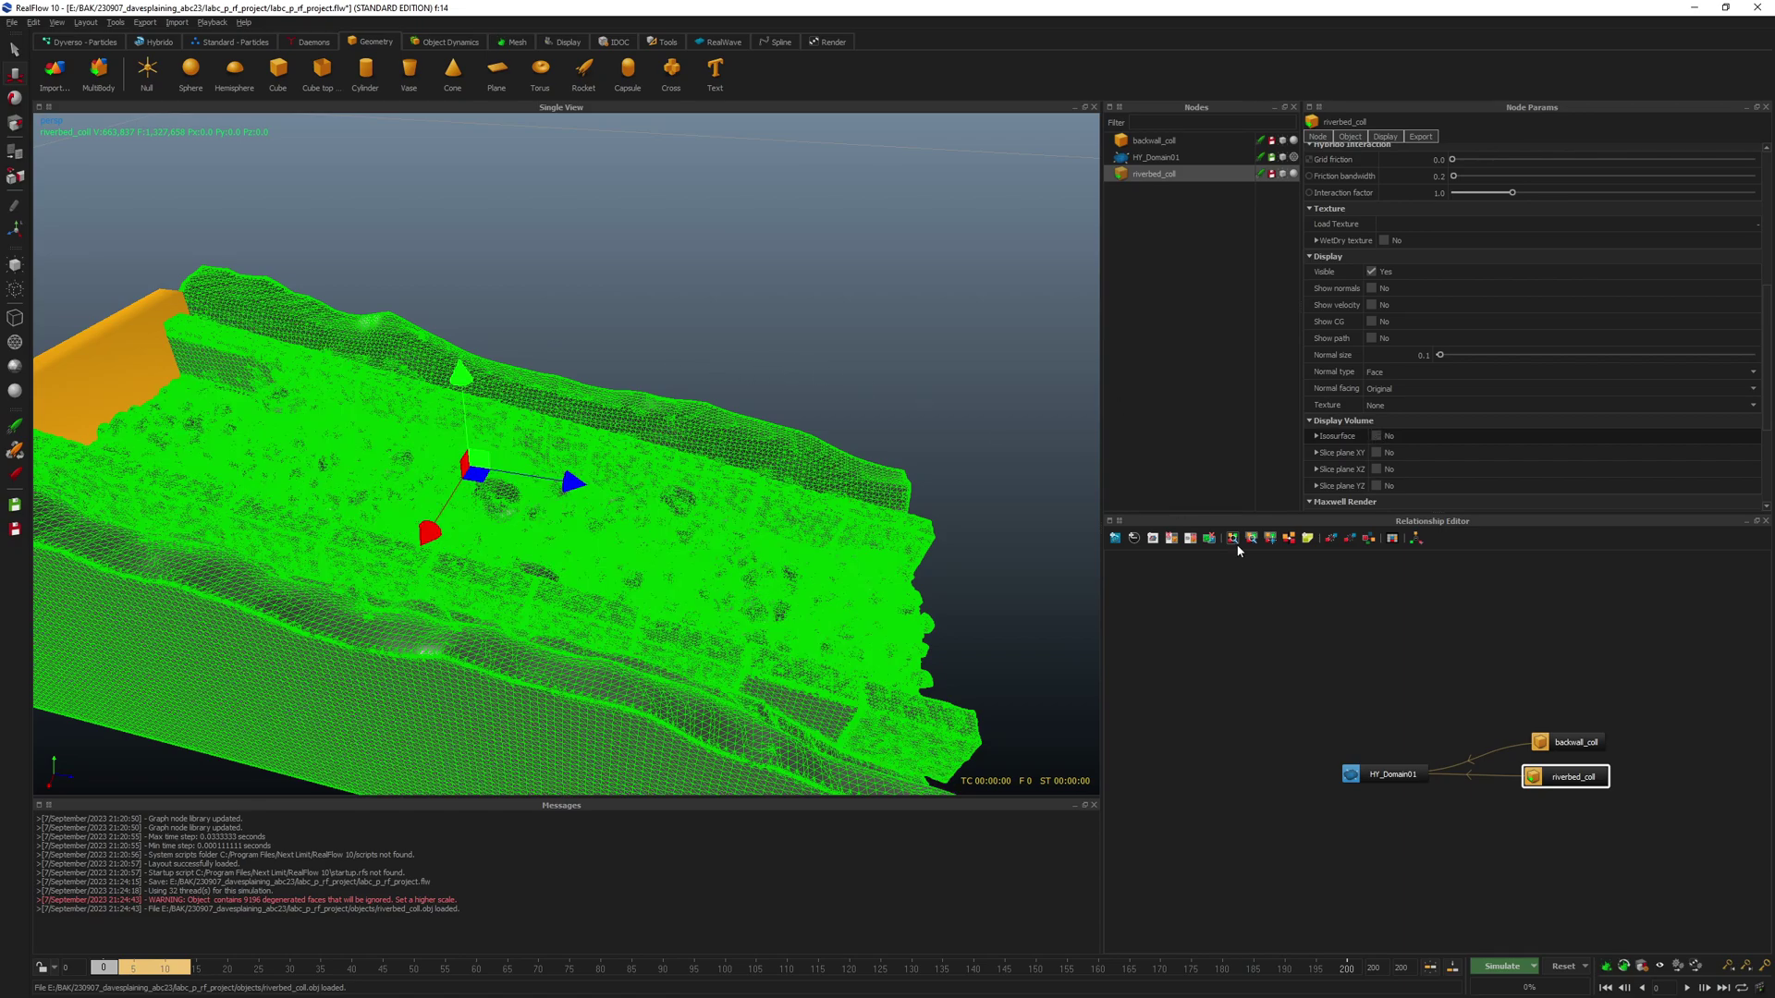
pyautogui.click(1283, 648)
pyautogui.keyDown('alt'); pyautogui.moveTo(671, 414); pyautogui.dragTo(599, 491); pyautogui.keyUp('alt')
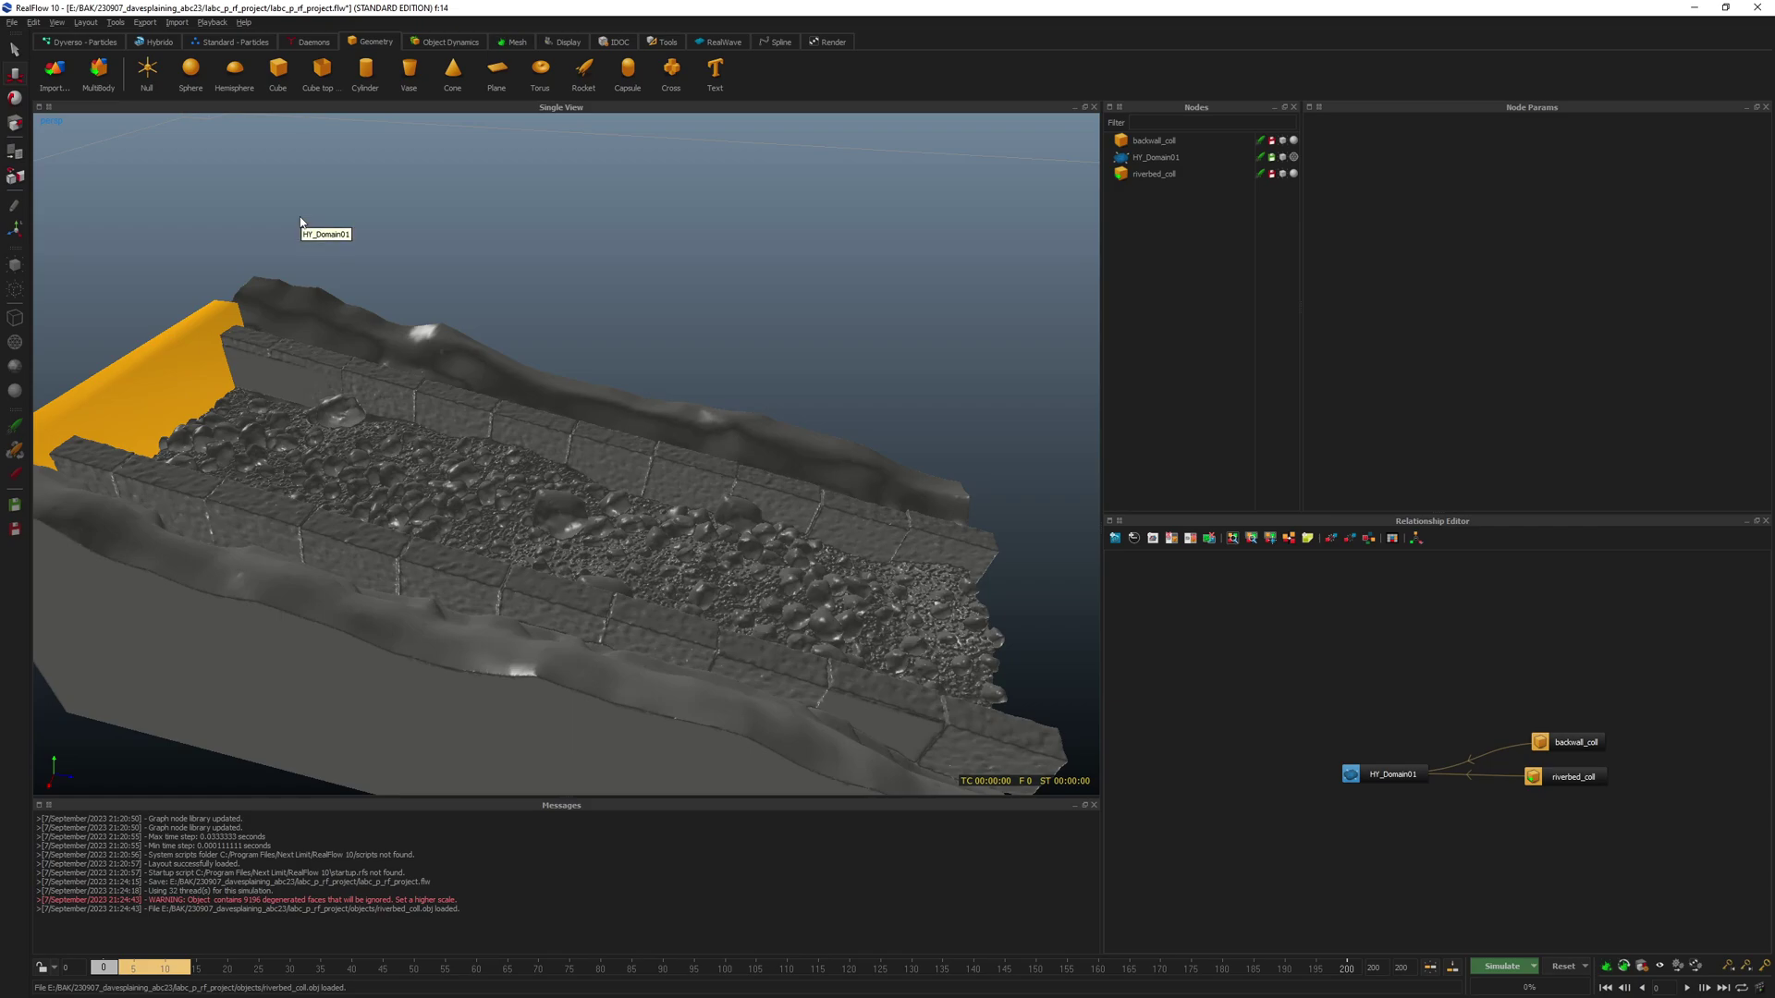
# - Compare the volume and Hybrido interaction settings of backwall_coll and riverbed_coll
pyautogui.click(1571, 742)
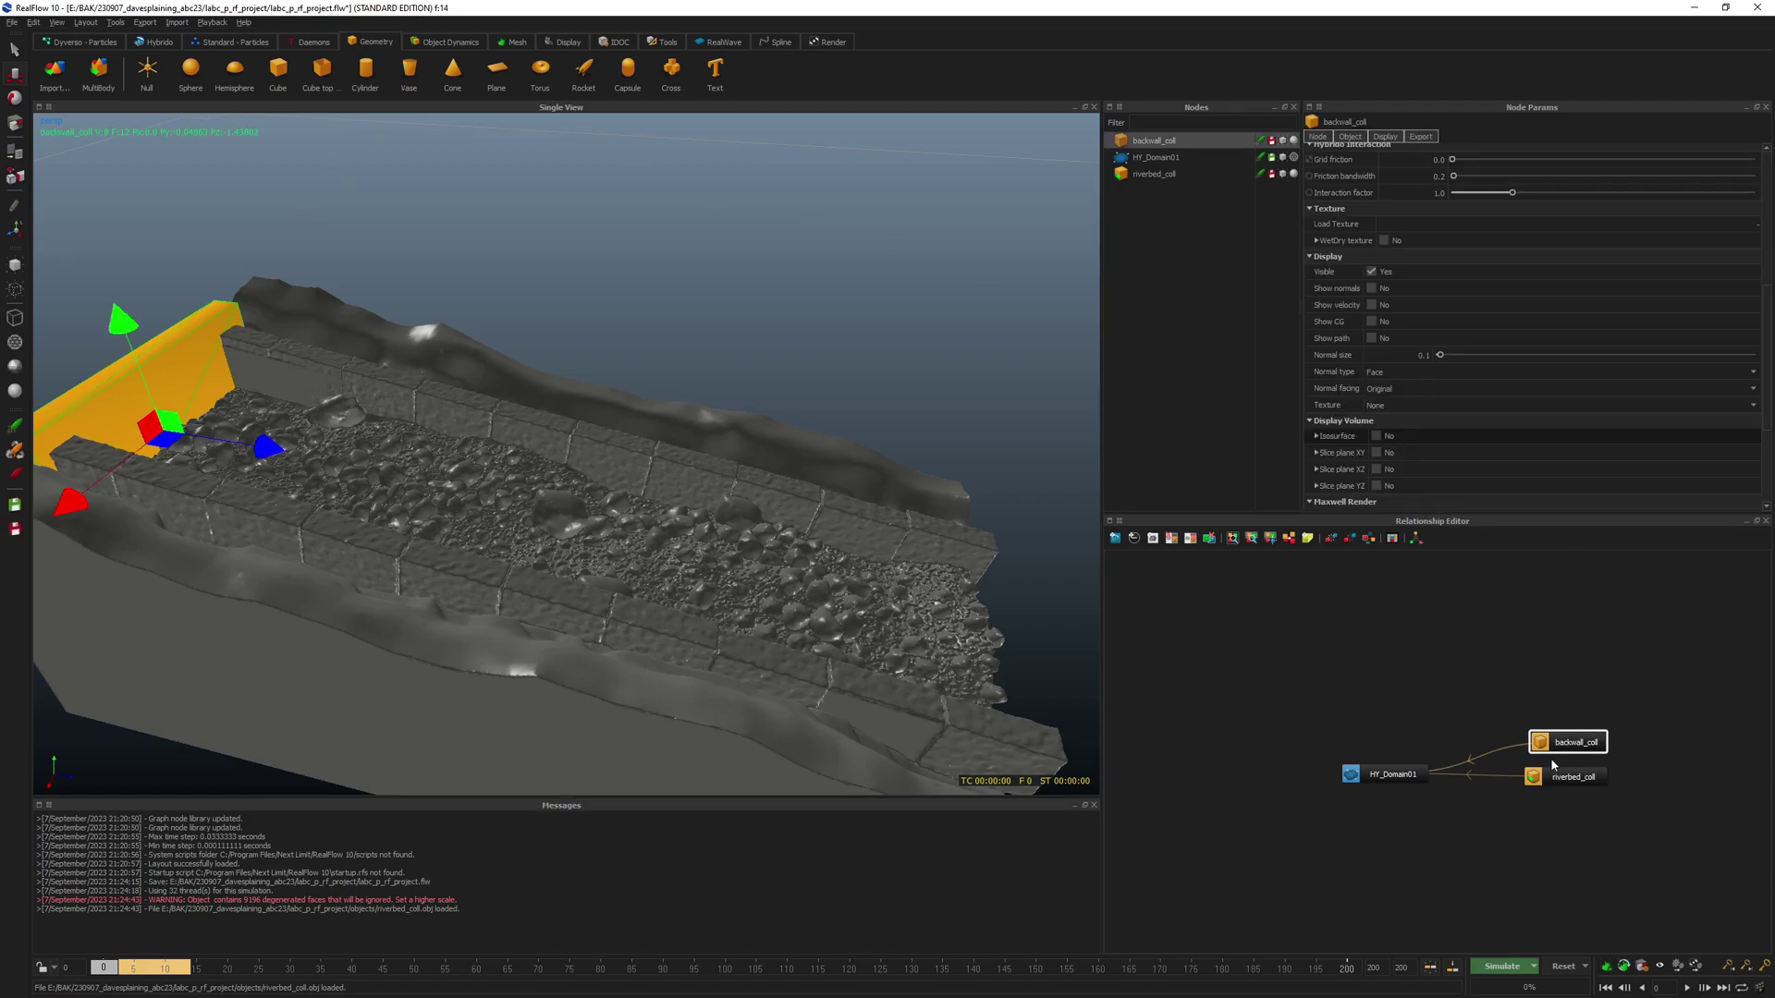
pyautogui.scroll(3, 1385, 300)
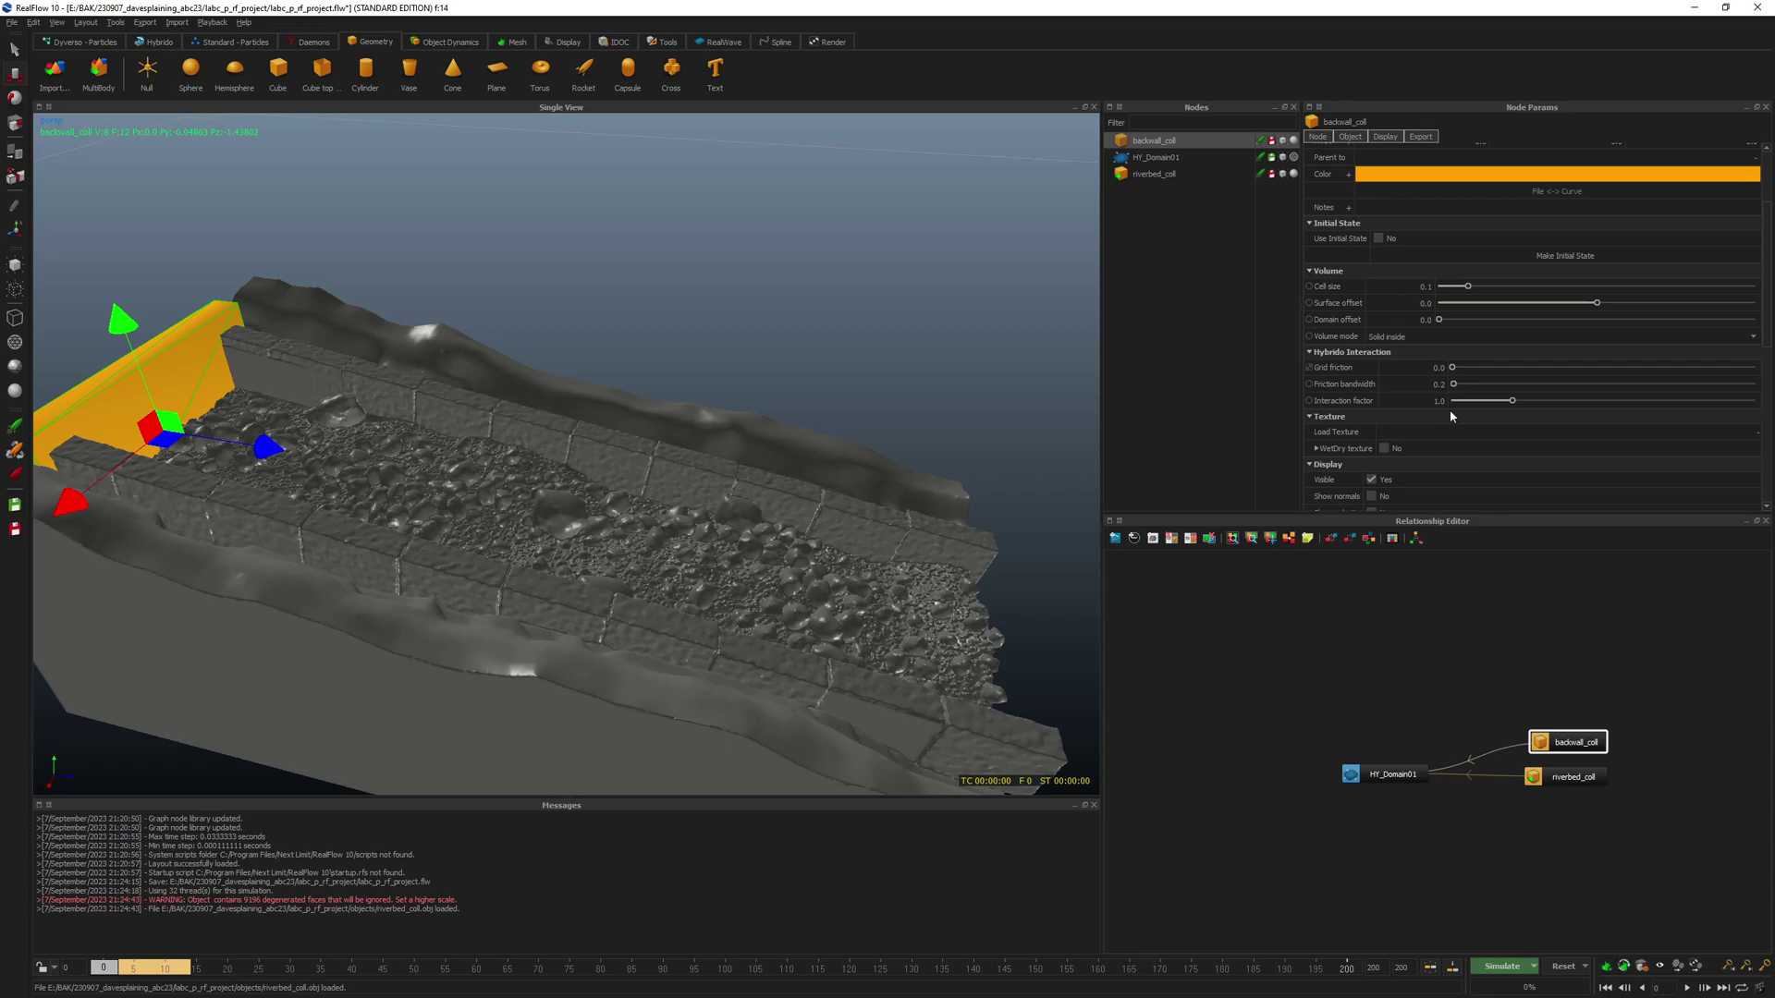
pyautogui.click(1588, 779)
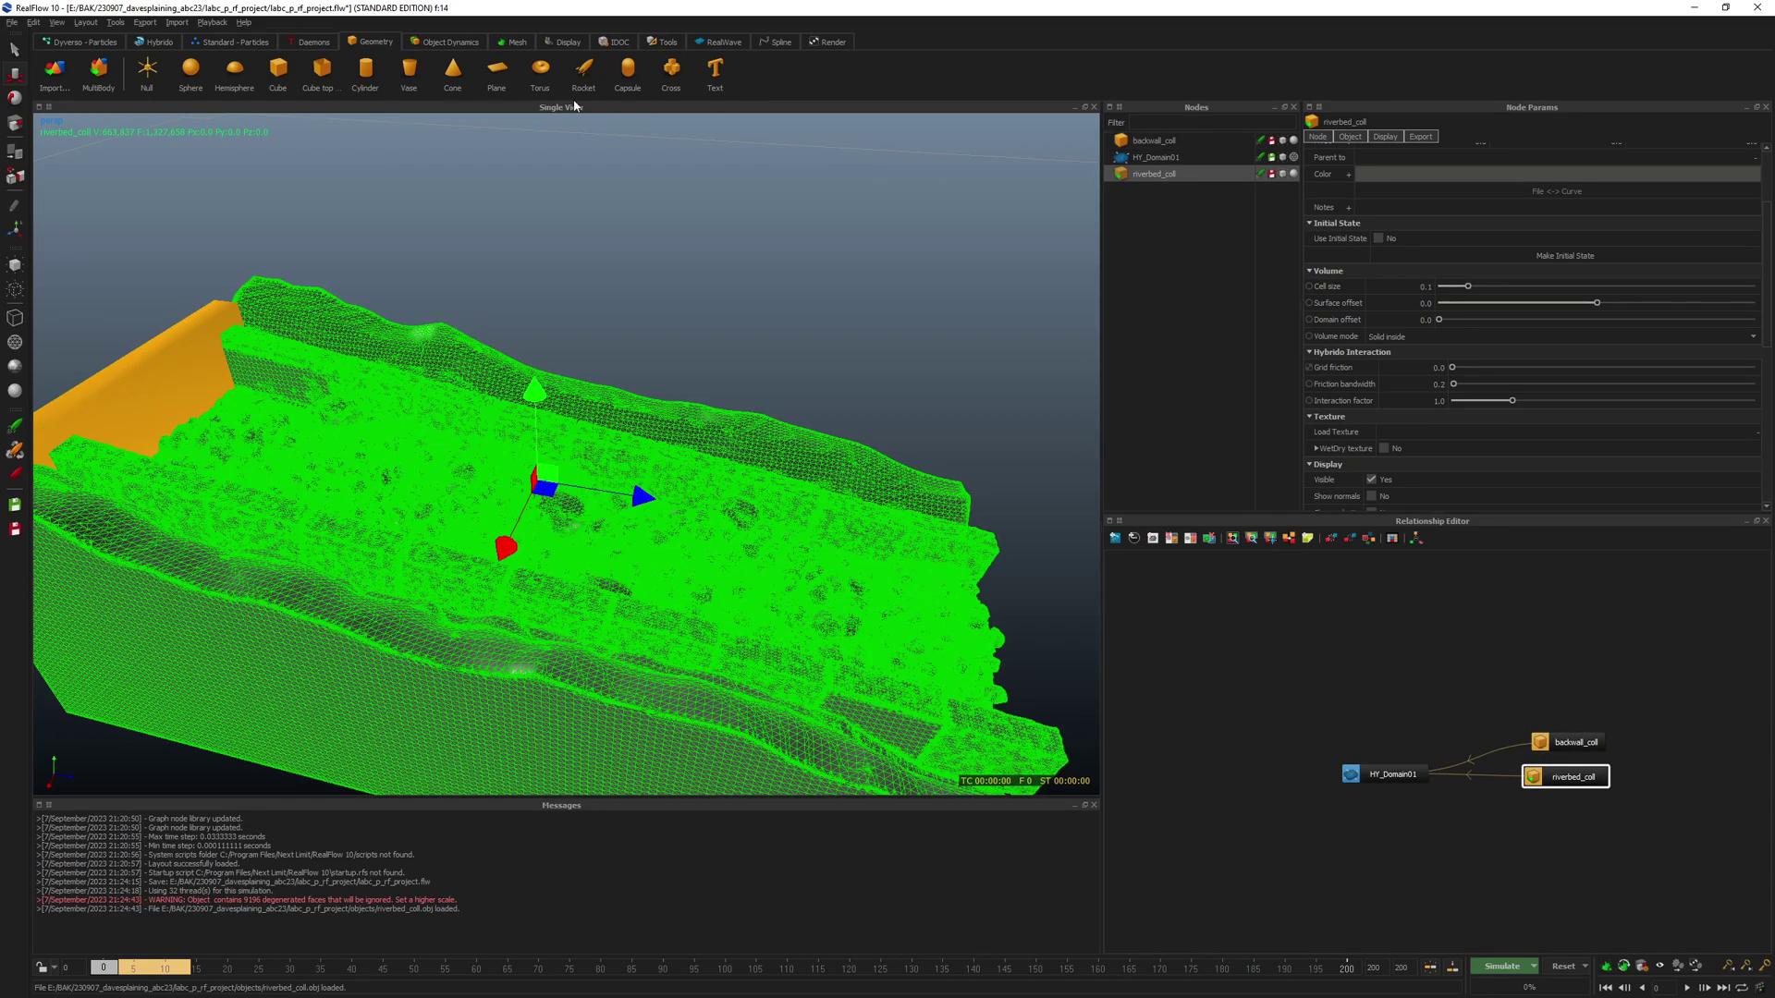
# - Add a second cube and, in the top view, narrow it to about 0.82 in X and stretch it along the riverbed channel
pyautogui.moveTo(278, 71); pyautogui.dragTo(351, 163)
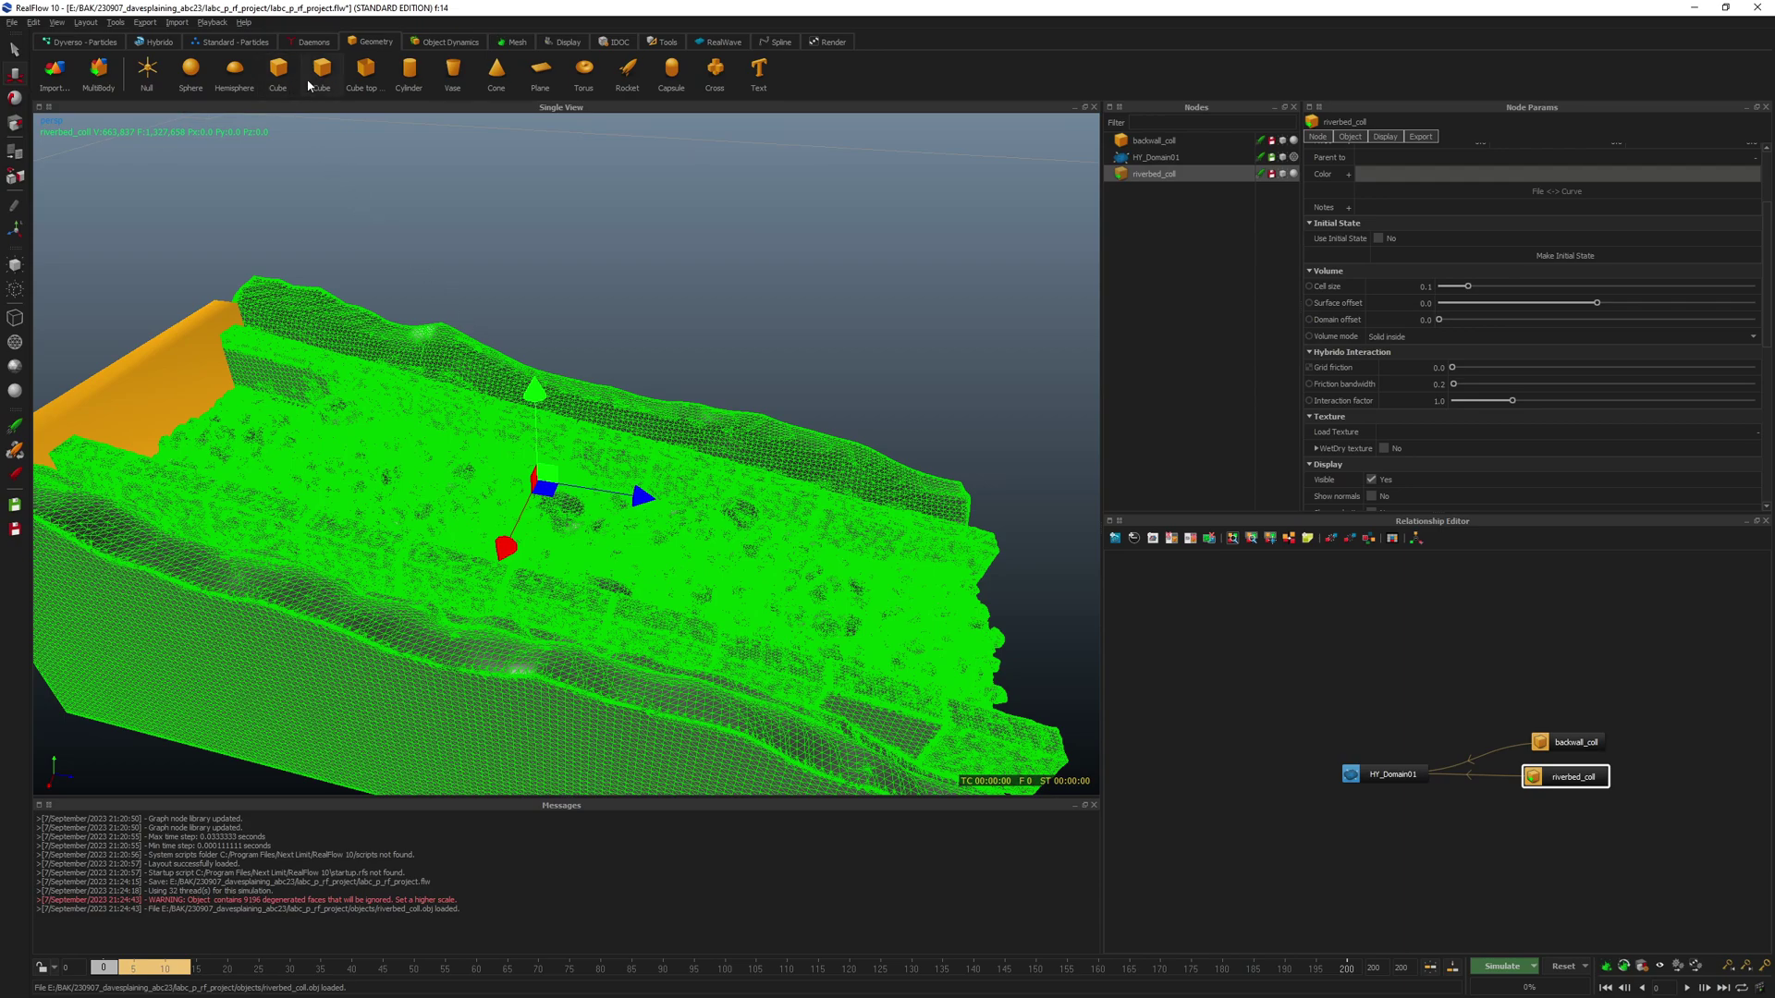
pyautogui.click(280, 70)
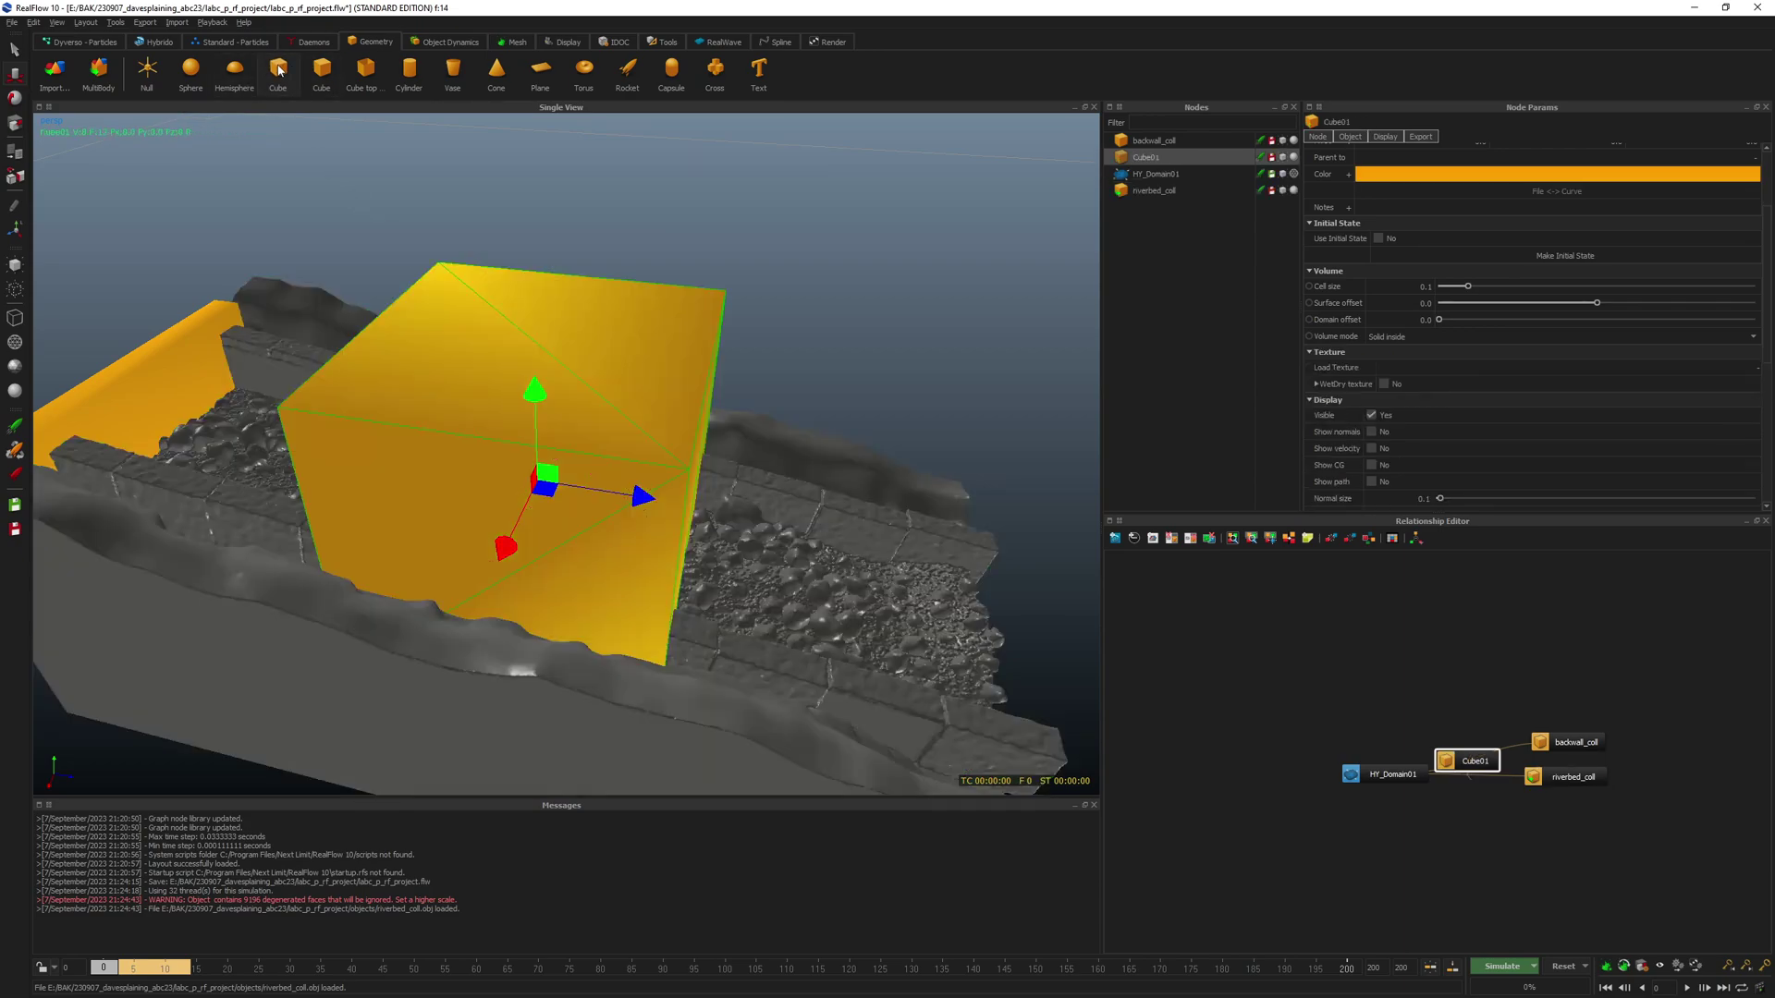
pyautogui.press('1')
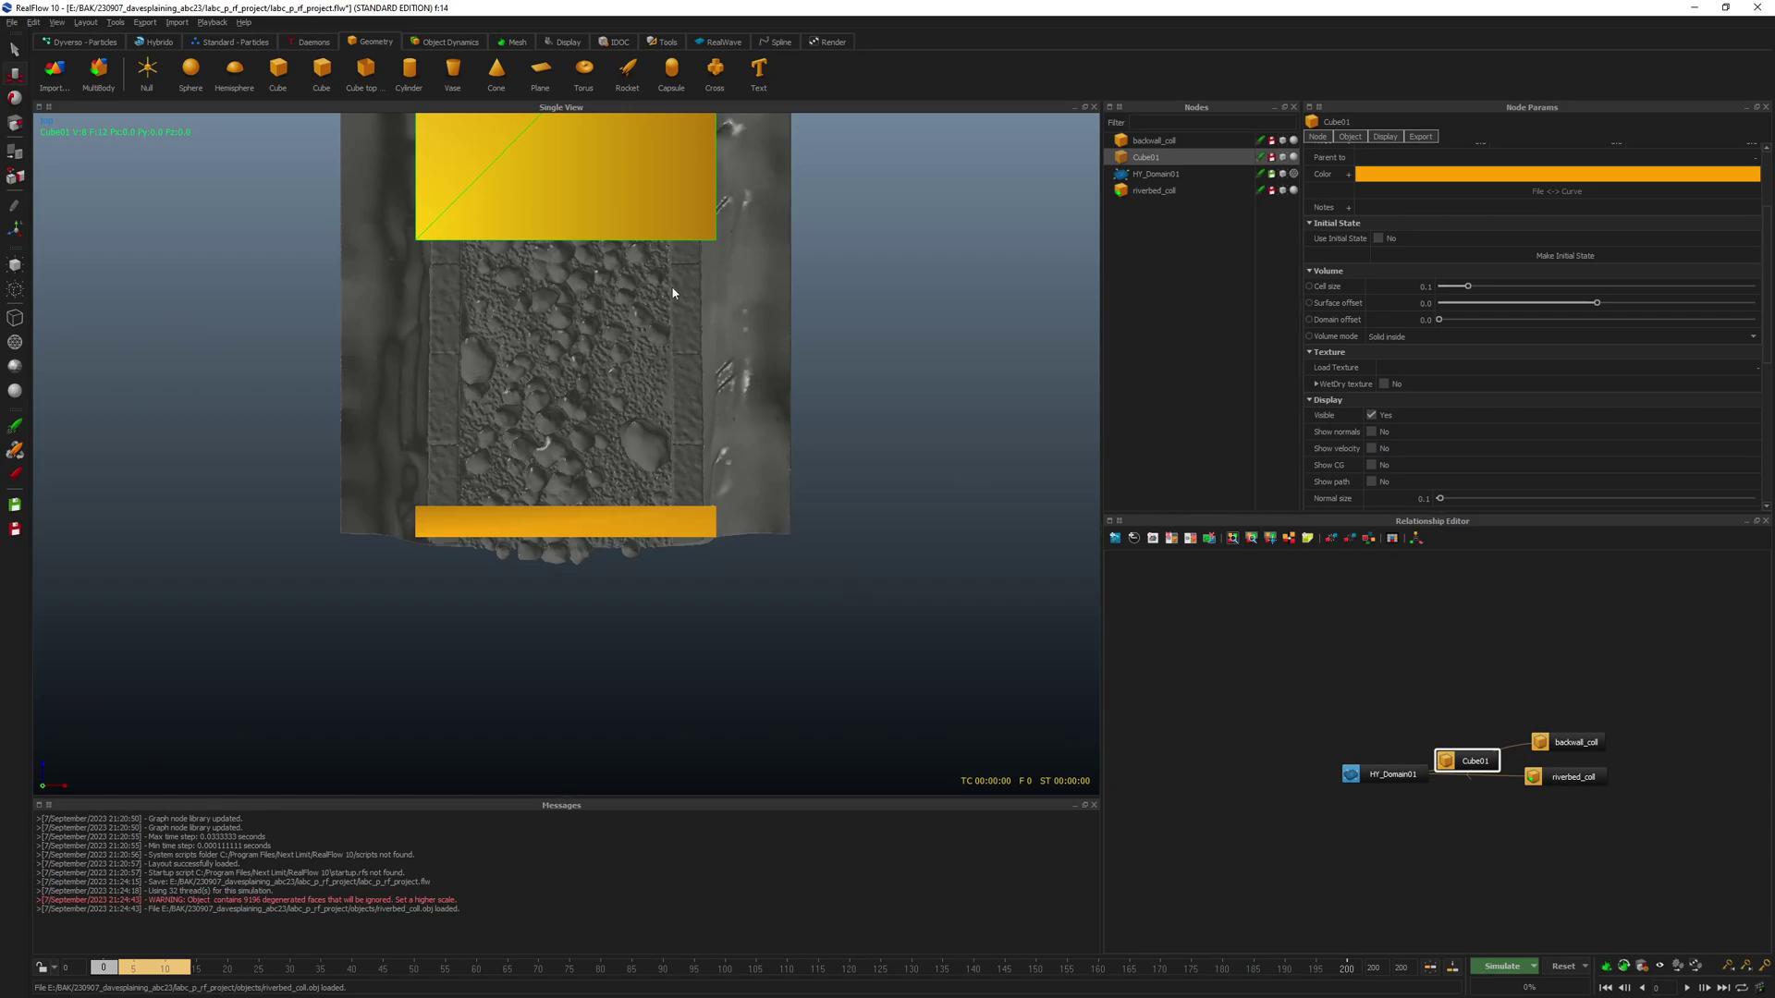
pyautogui.press('f')
pyautogui.press('r')
pyautogui.moveTo(645, 383); pyautogui.dragTo(552, 296)
pyautogui.press('f')
pyautogui.press('w')
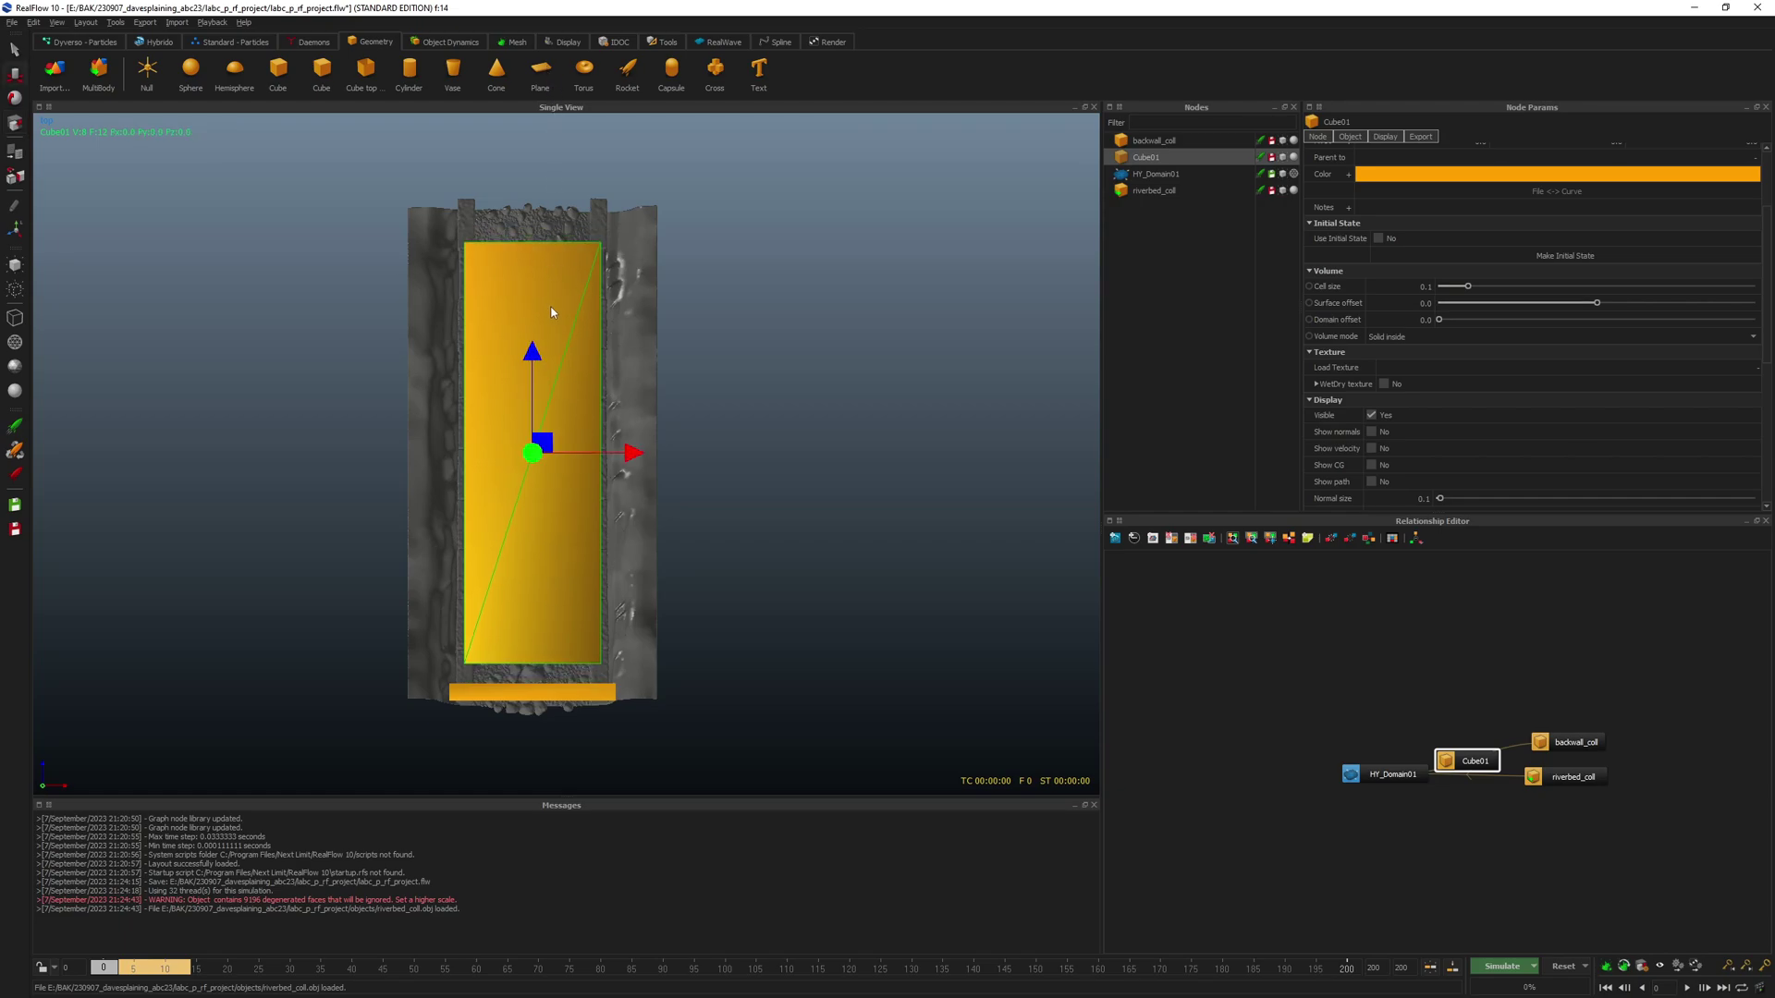
# - Shift the second cube about 0.12 along Z towards the downstream end and lengthen it to a Z scale of about 2.71
pyautogui.moveTo(542, 368); pyautogui.dragTo(536, 345)
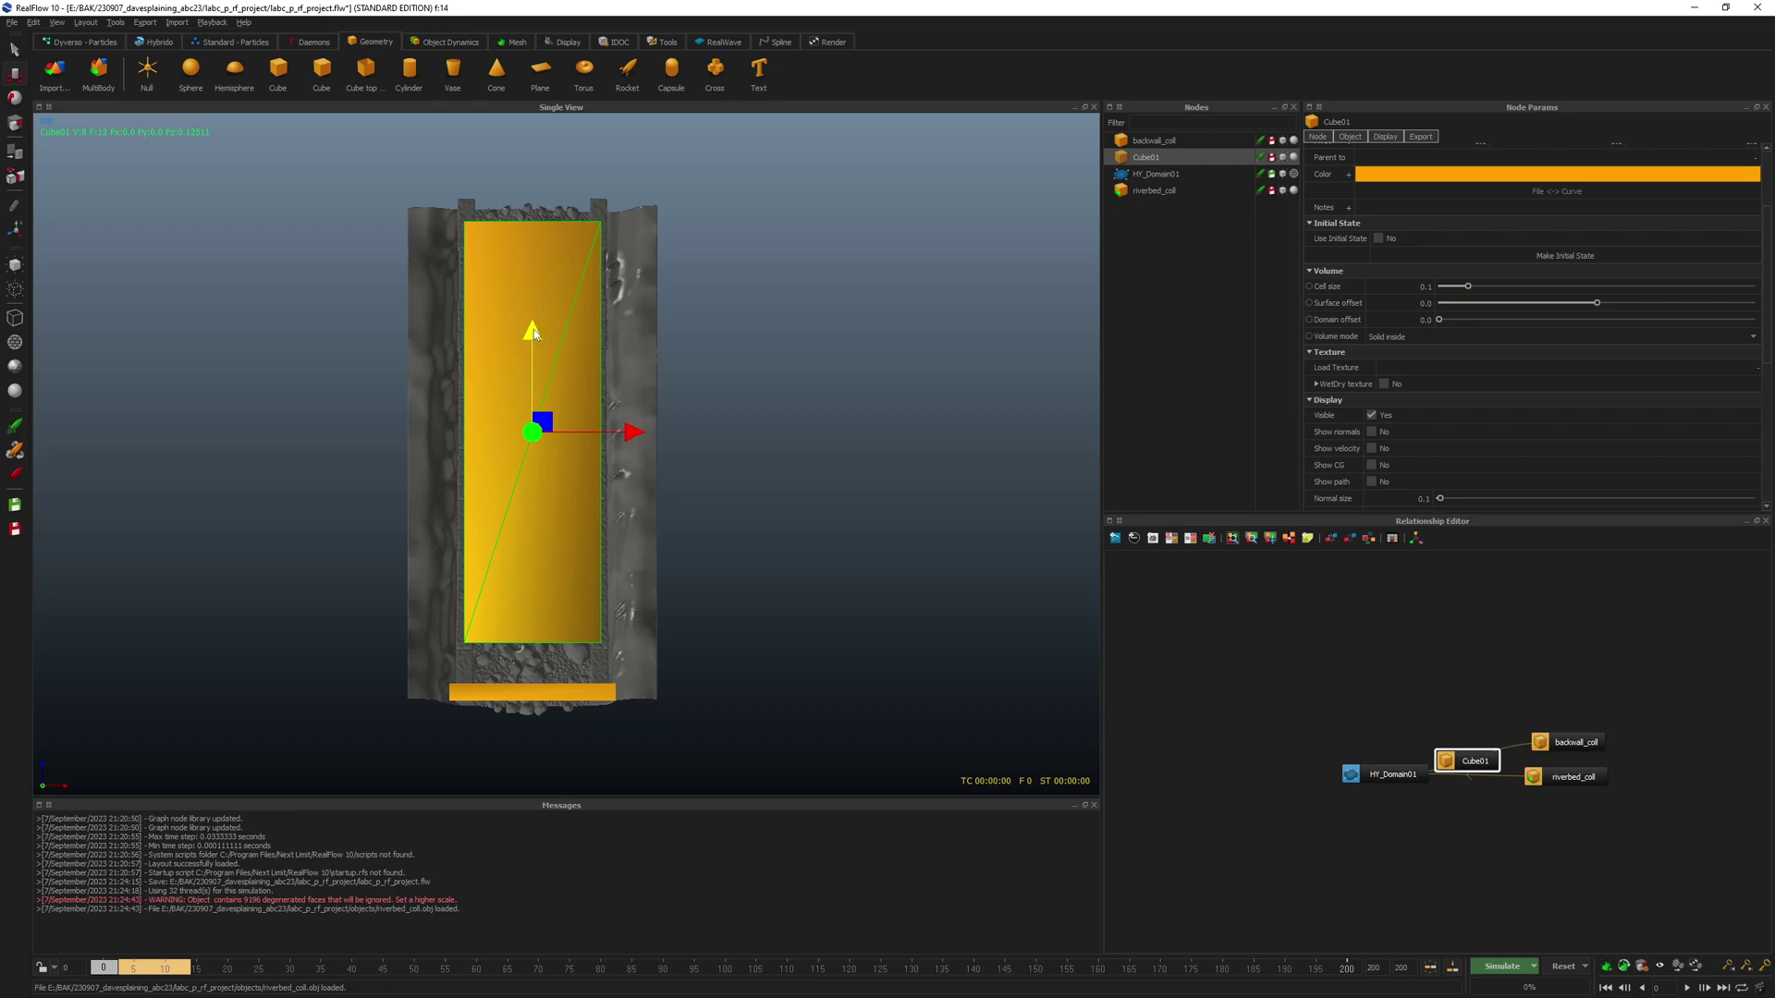
pyautogui.press('r')
pyautogui.moveTo(530, 335); pyautogui.dragTo(536, 303)
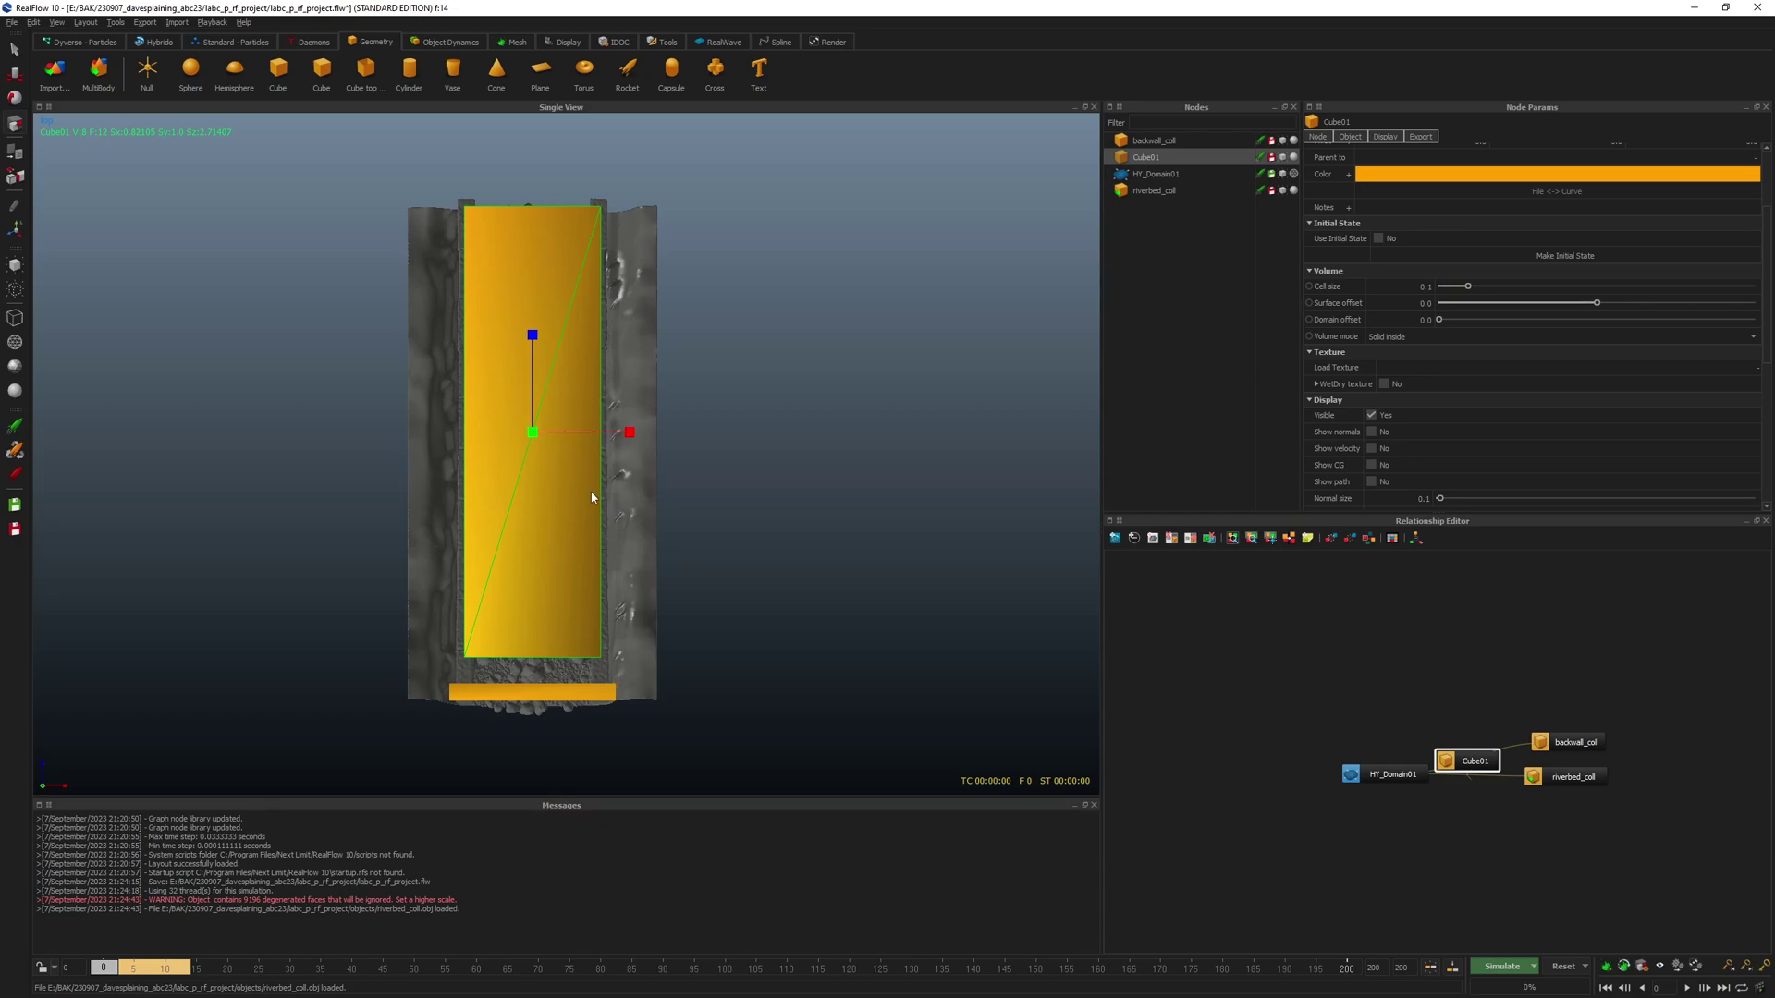
pyautogui.press('2')
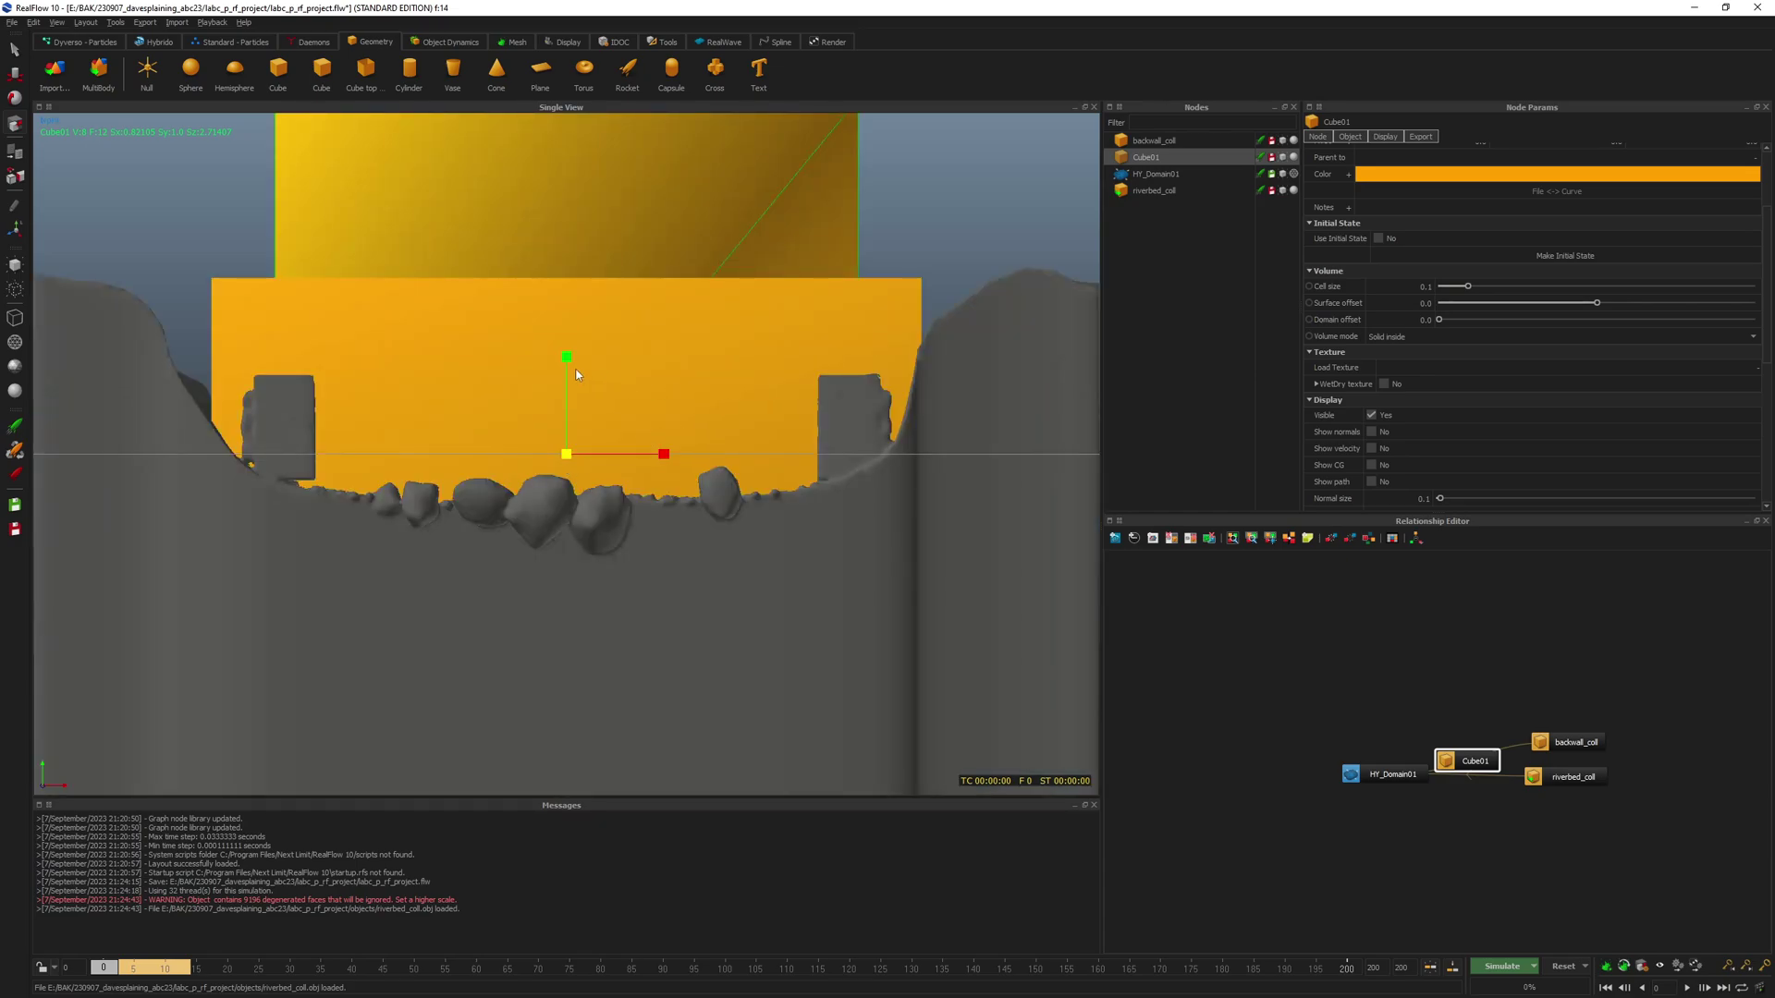
pyautogui.moveTo(567, 357); pyautogui.dragTo(543, 708)
pyautogui.hotkey('ctrl', 'z')
# - Resize backwall_coll to about 0.85 in X and 0.19 in Y and adjust its height so it sits low between the channel walls
pyautogui.click(751, 356)
pyautogui.press('w')
pyautogui.moveTo(569, 389); pyautogui.dragTo(558, 316)
pyautogui.press('r')
pyautogui.moveTo(664, 416); pyautogui.dragTo(559, 417)
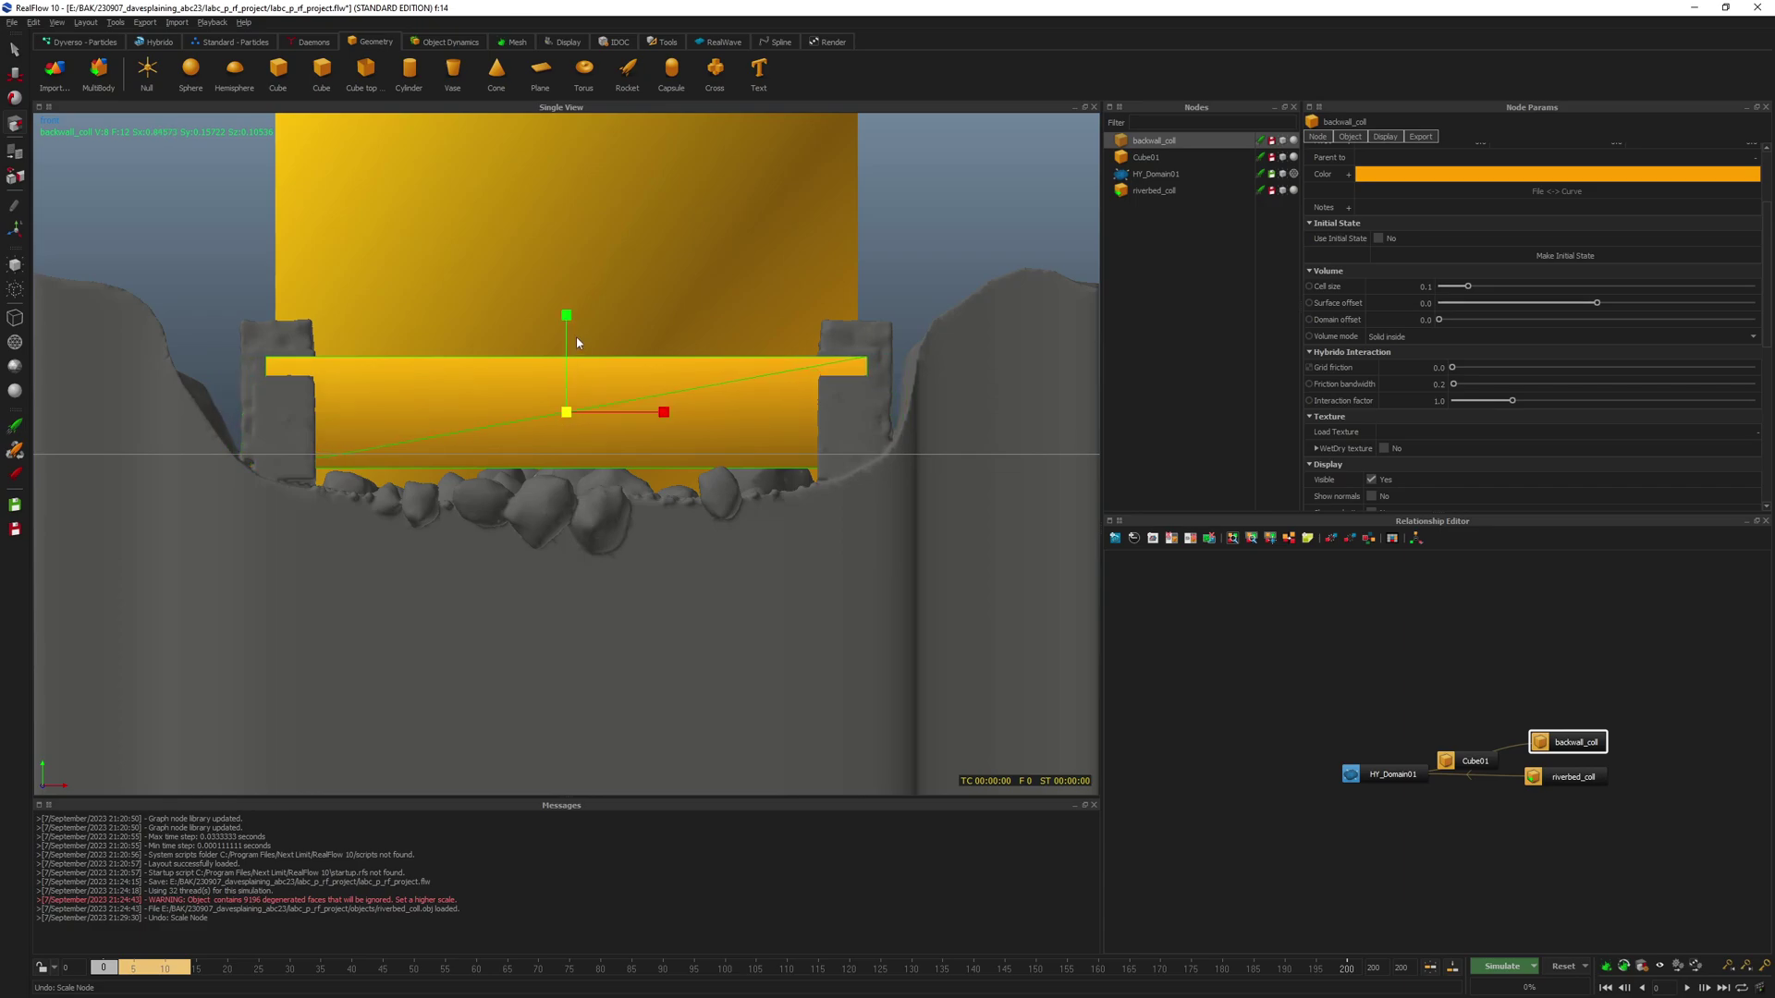
pyautogui.moveTo(566, 315); pyautogui.dragTo(564, 351)
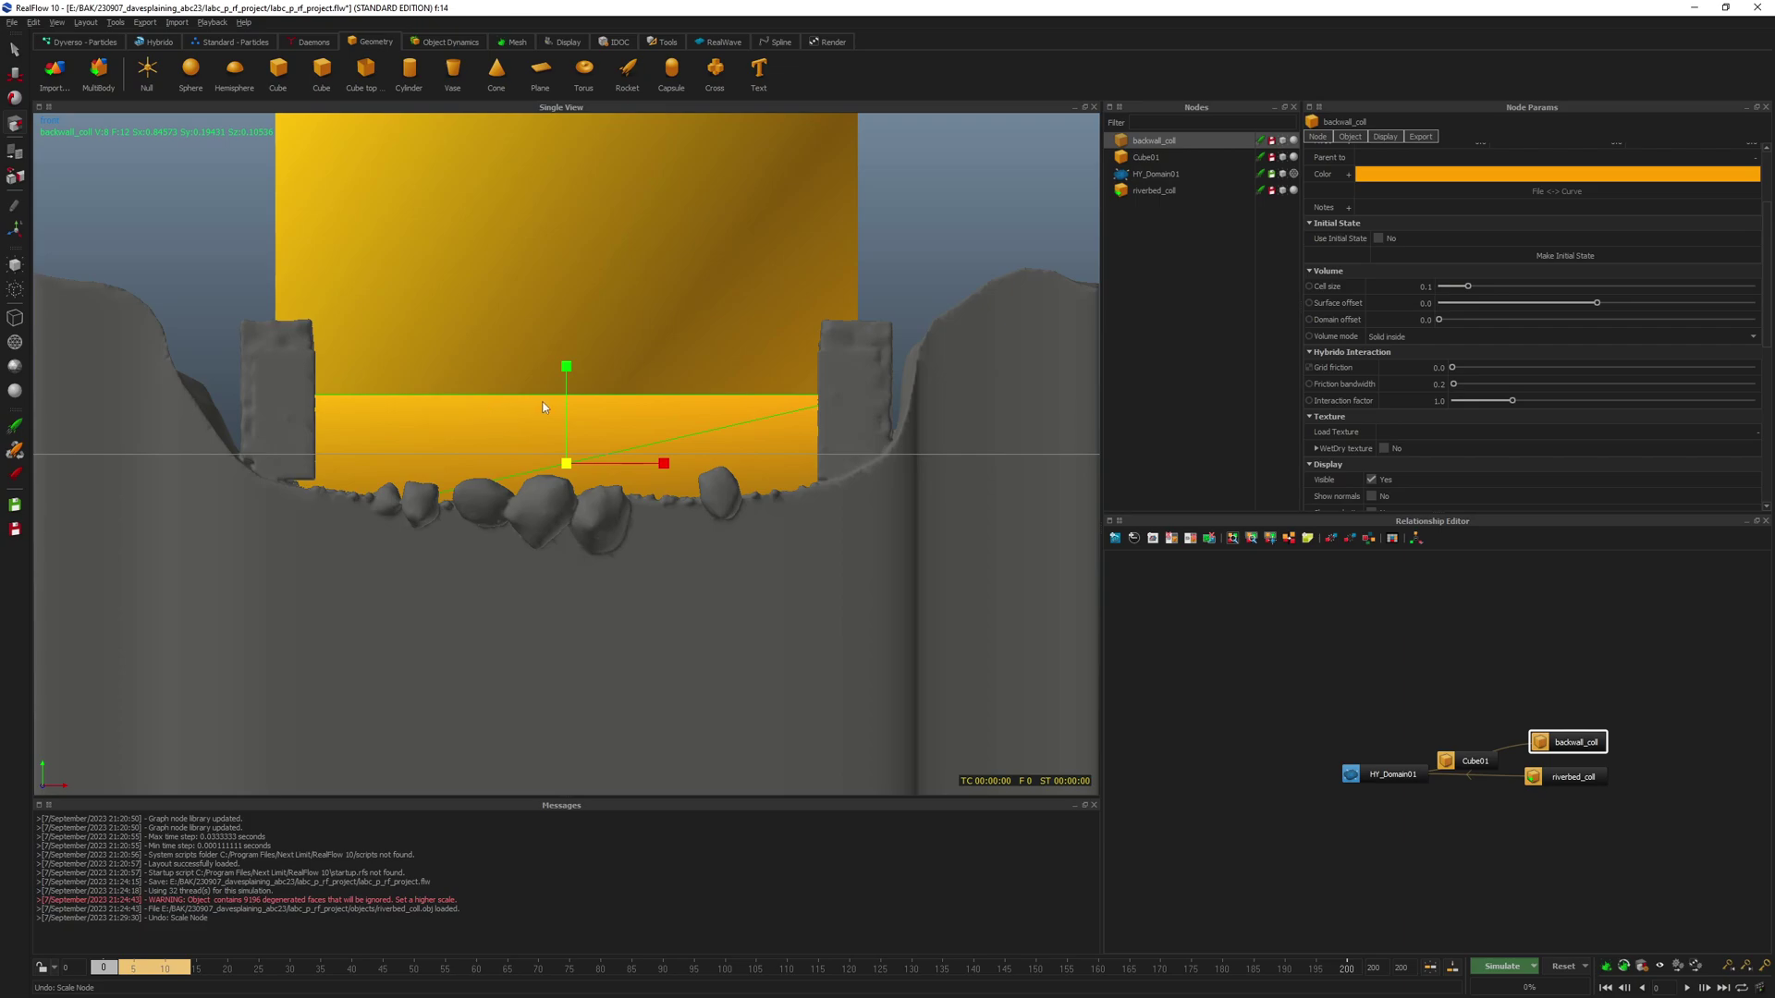
pyautogui.press('1')
pyautogui.keyDown('alt'); pyautogui.moveTo(568, 450); pyautogui.dragTo(617, 456); pyautogui.keyUp('alt')
pyautogui.keyDown('alt'); pyautogui.moveTo(617, 456); pyautogui.dragTo(719, 434, button='middle'); pyautogui.keyUp('alt')
pyautogui.keyDown('alt'); pyautogui.moveTo(718, 435); pyautogui.dragTo(646, 438, button='right'); pyautogui.keyUp('alt')
pyautogui.keyDown('alt'); pyautogui.moveTo(646, 439); pyautogui.dragTo(472, 268); pyautogui.keyUp('alt')
pyautogui.moveTo(427, 210); pyautogui.dragTo(432, 291)
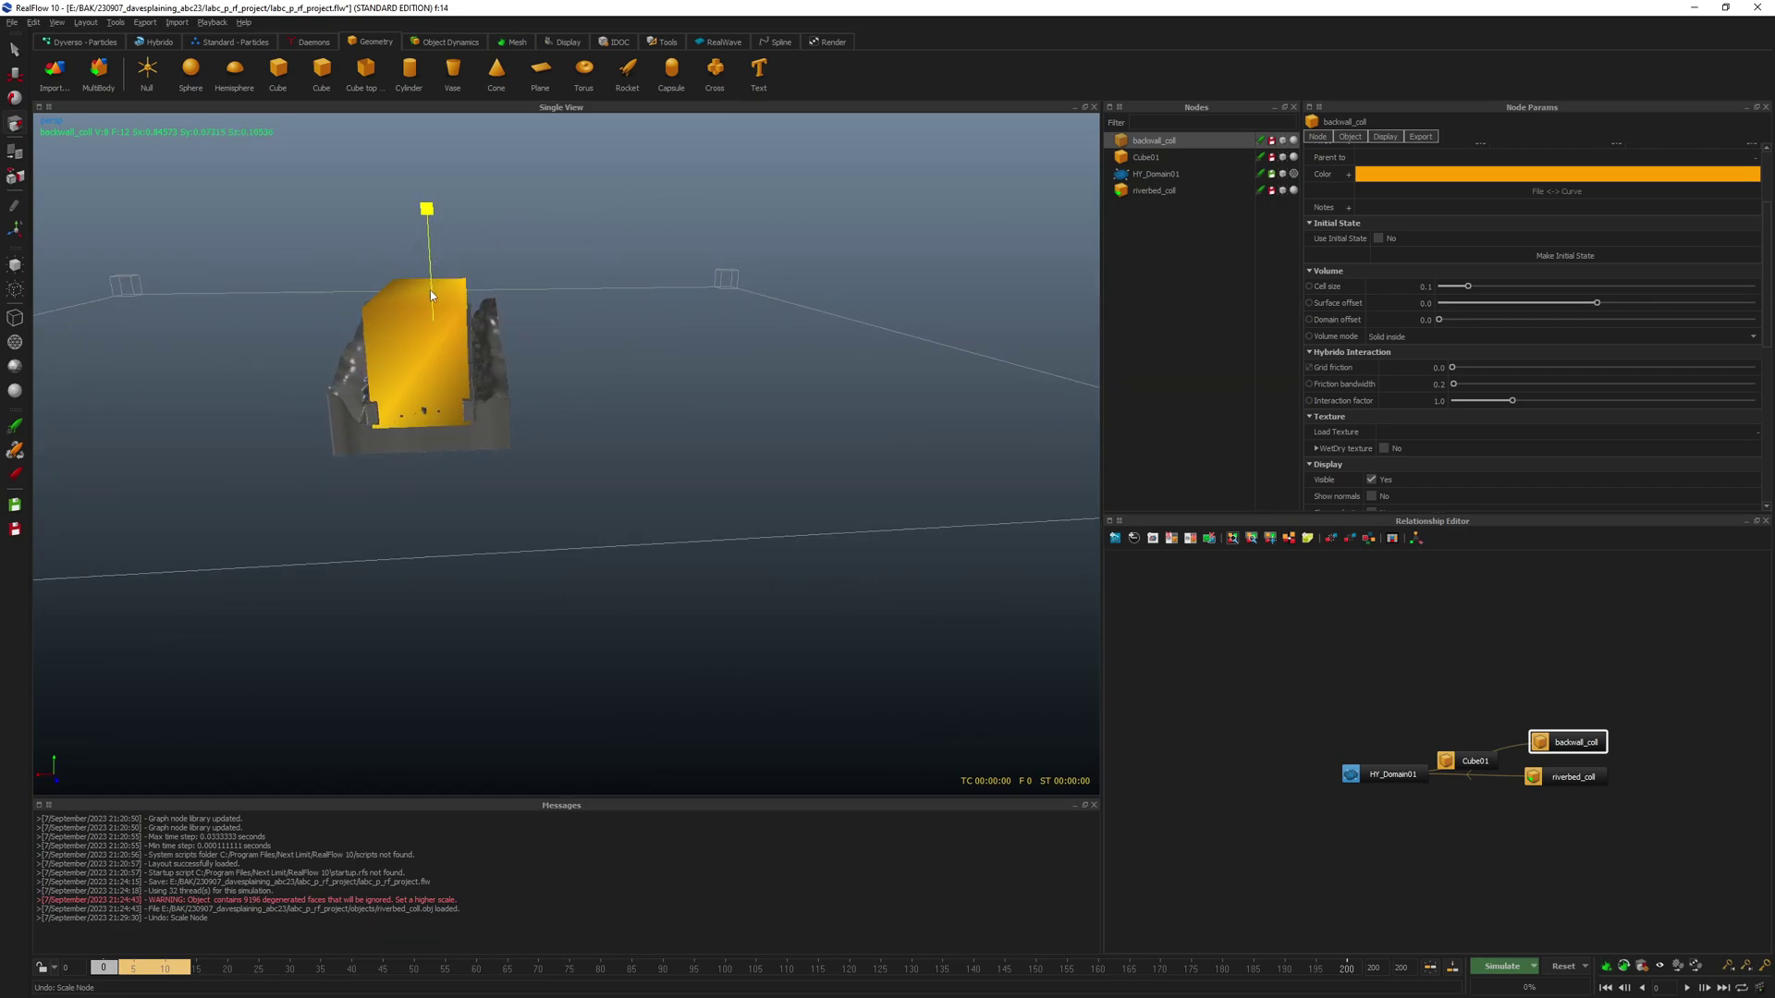
pyautogui.hotkey('ctrl', 'z')
# - Flatten the second cube vertically into a thin slab and lower it into the riverbed channel
pyautogui.click(411, 278)
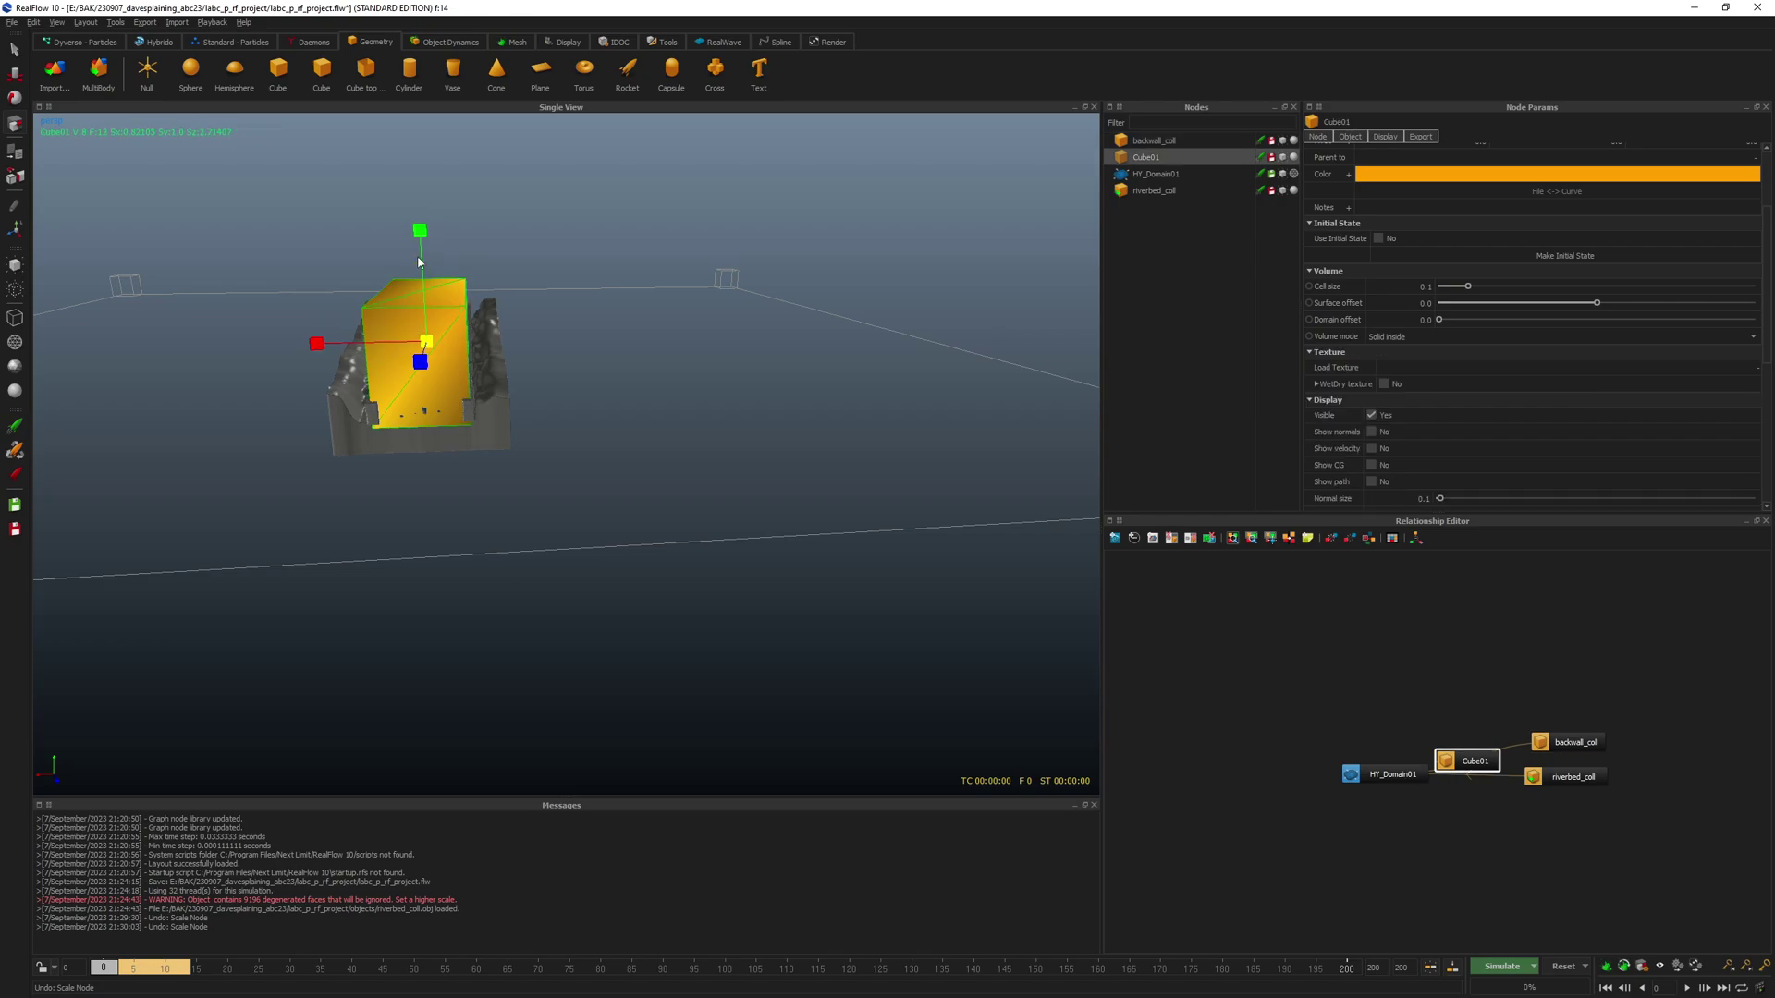
pyautogui.moveTo(422, 227); pyautogui.dragTo(429, 330)
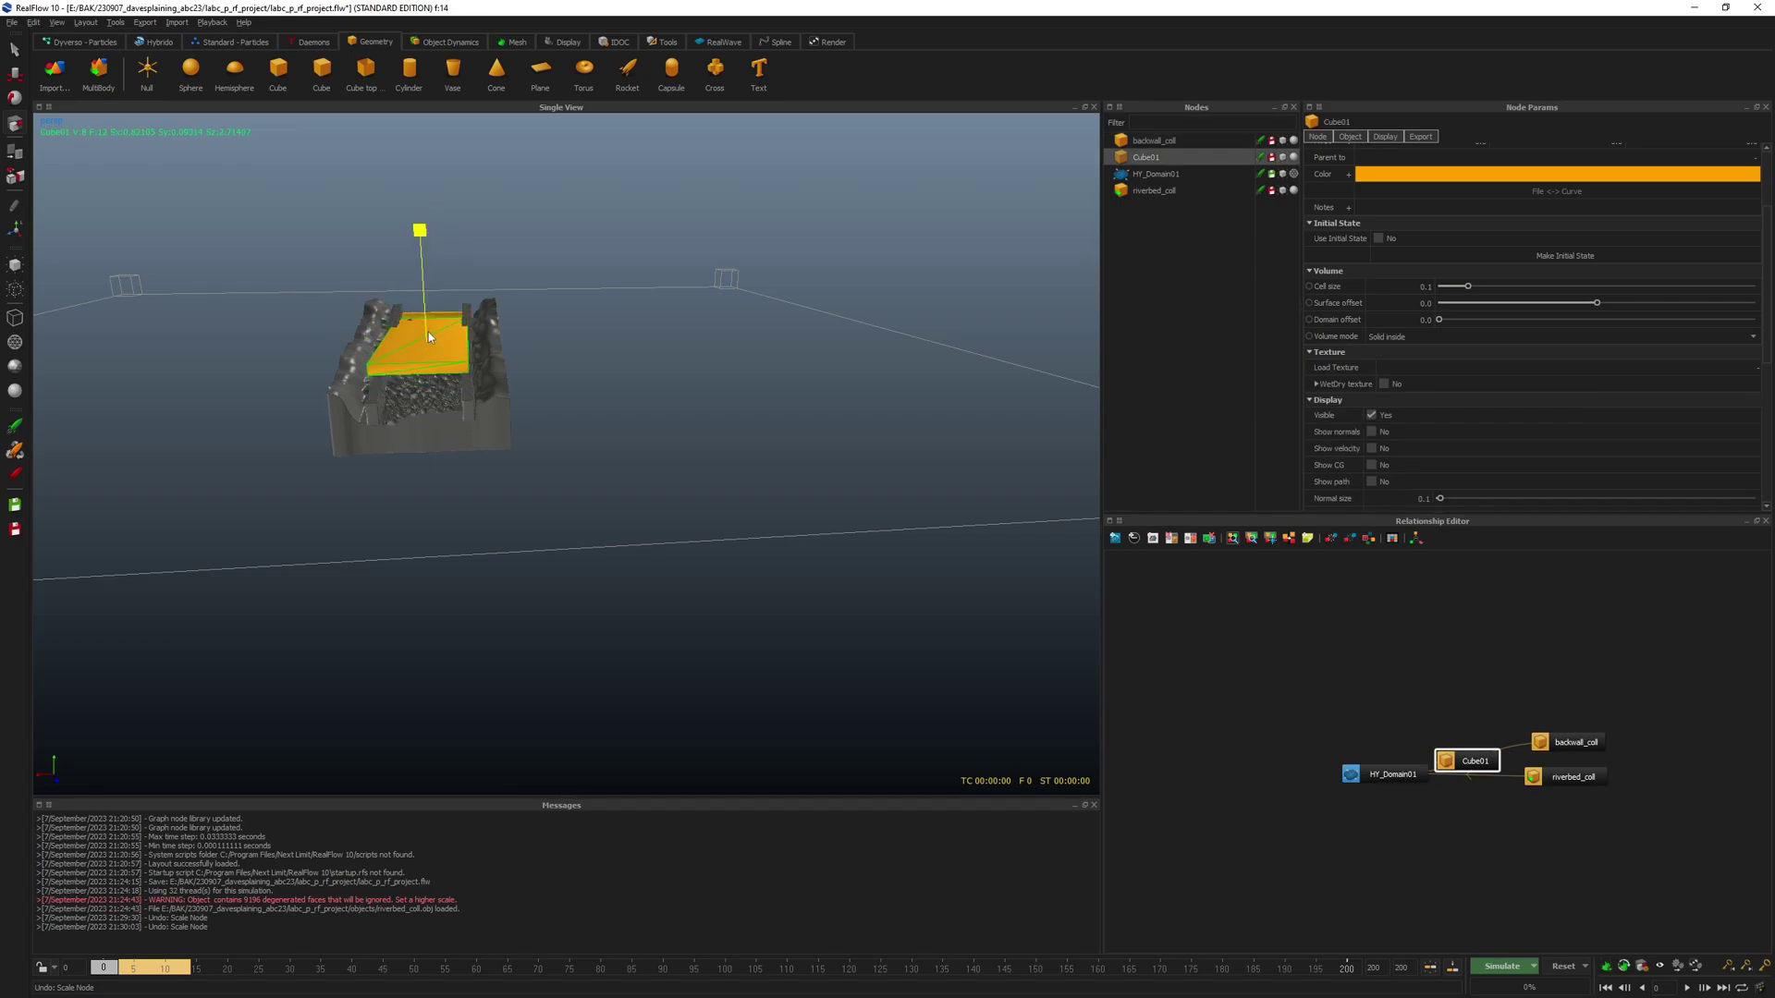
pyautogui.press('w')
pyautogui.moveTo(417, 262)
pyautogui.mouseDown()
pyautogui.moveTo(417, 318)
pyautogui.moveTo(416, 290)
pyautogui.mouseUp()
# - Examine from several angles how the second cube sits against the rocks and walls of the riverbed channel
pyautogui.press('e')
pyautogui.keyDown('alt'); pyautogui.moveTo(432, 377); pyautogui.dragTo(384, 386); pyautogui.keyUp('alt')
pyautogui.keyDown('alt'); pyautogui.moveTo(385, 387); pyautogui.dragTo(420, 399, button='right'); pyautogui.keyUp('alt')
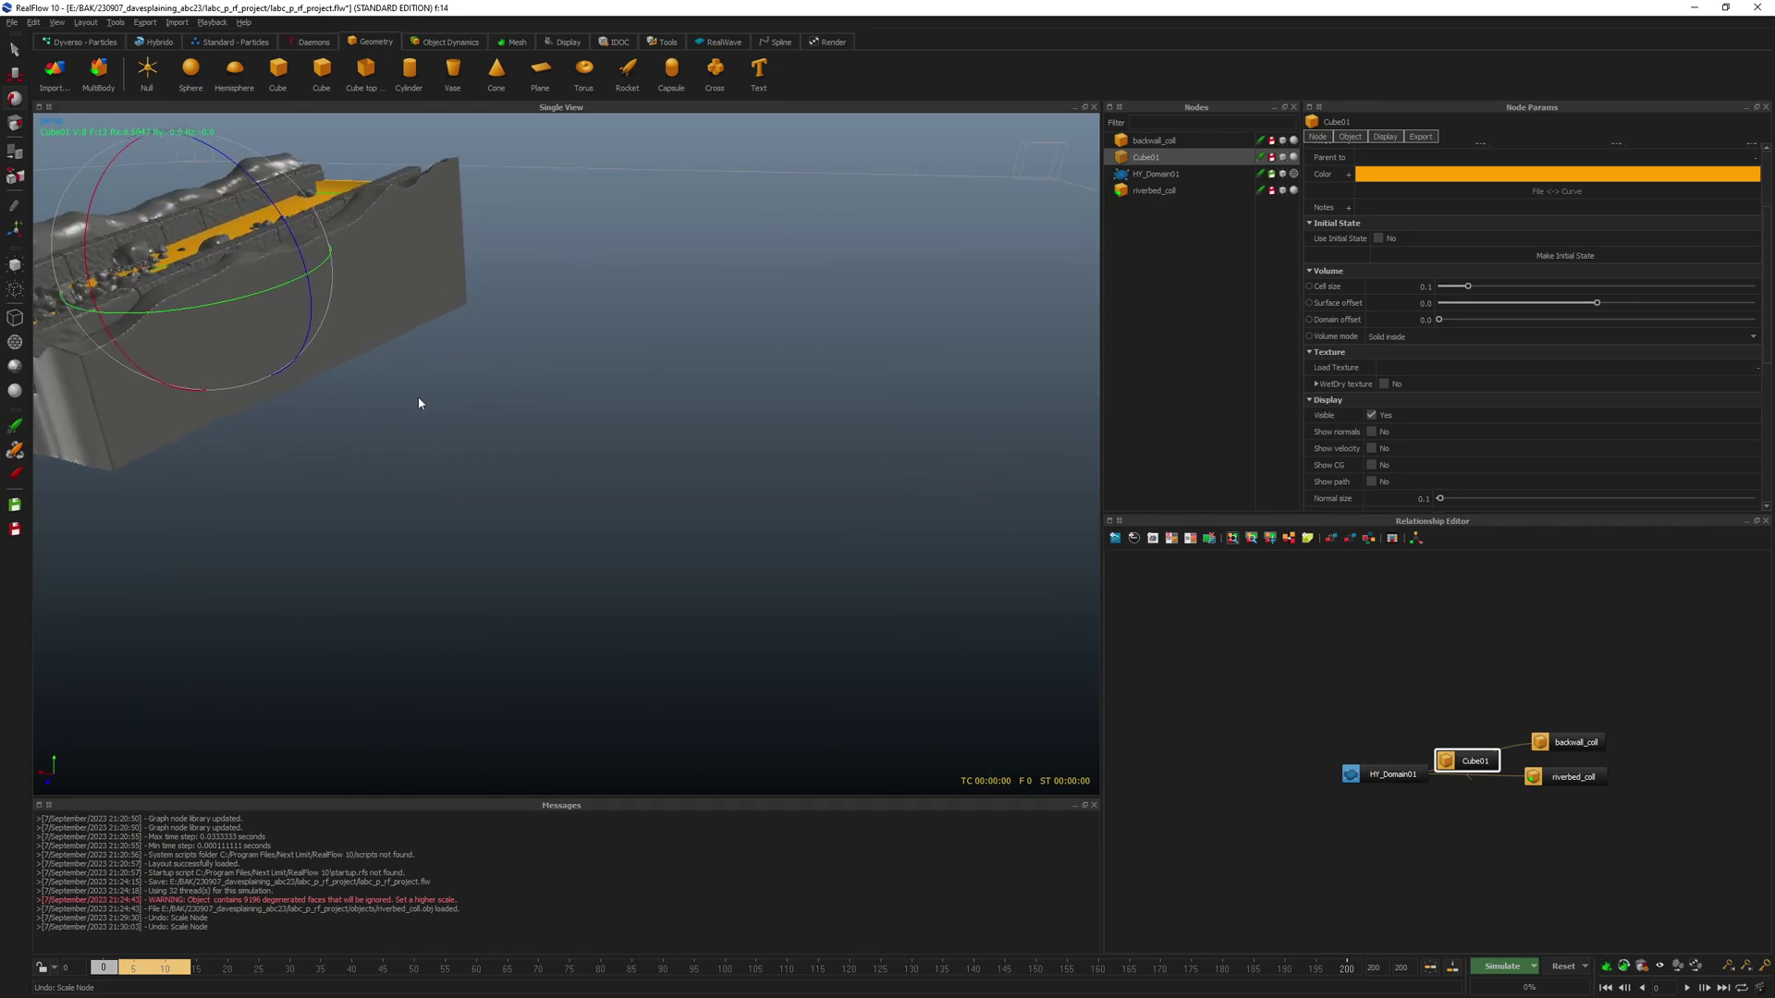
pyautogui.keyDown('alt'); pyautogui.moveTo(421, 399); pyautogui.dragTo(542, 468, button='middle'); pyautogui.keyUp('alt')
pyautogui.keyDown('alt'); pyautogui.moveTo(543, 468); pyautogui.dragTo(664, 473); pyautogui.keyUp('alt')
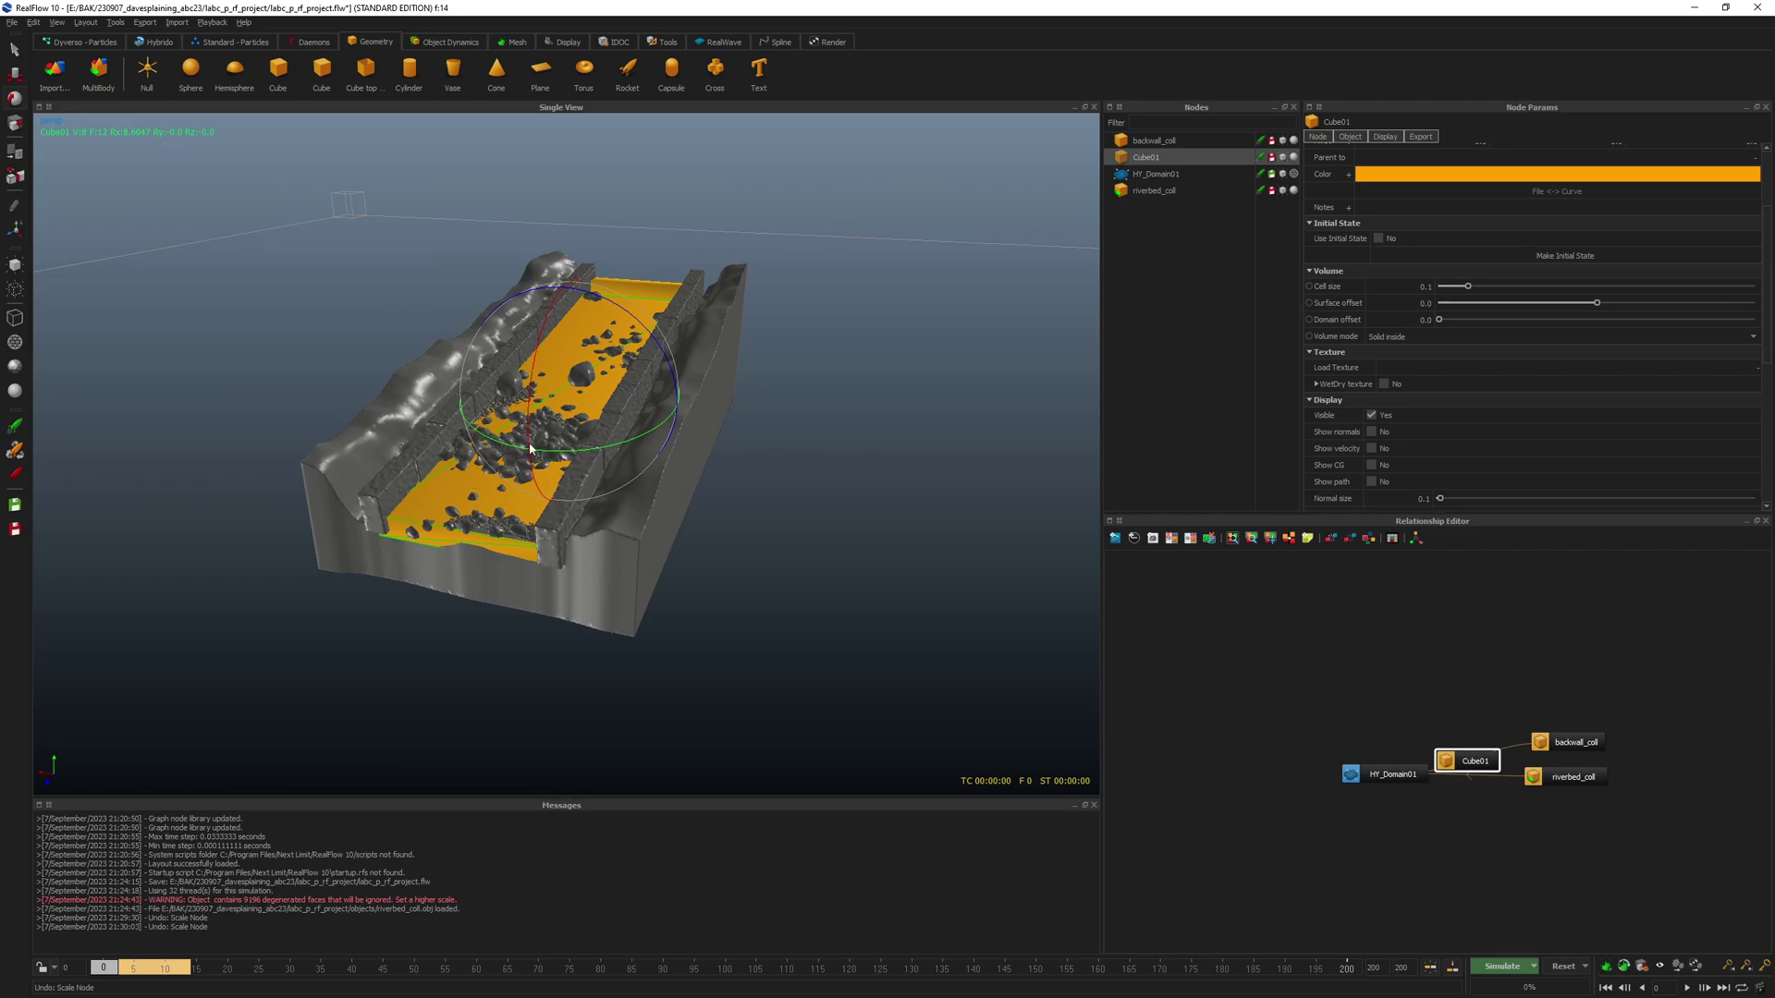
pyautogui.keyDown('alt'); pyautogui.moveTo(536, 535); pyautogui.dragTo(582, 519, button='right'); pyautogui.keyUp('alt')
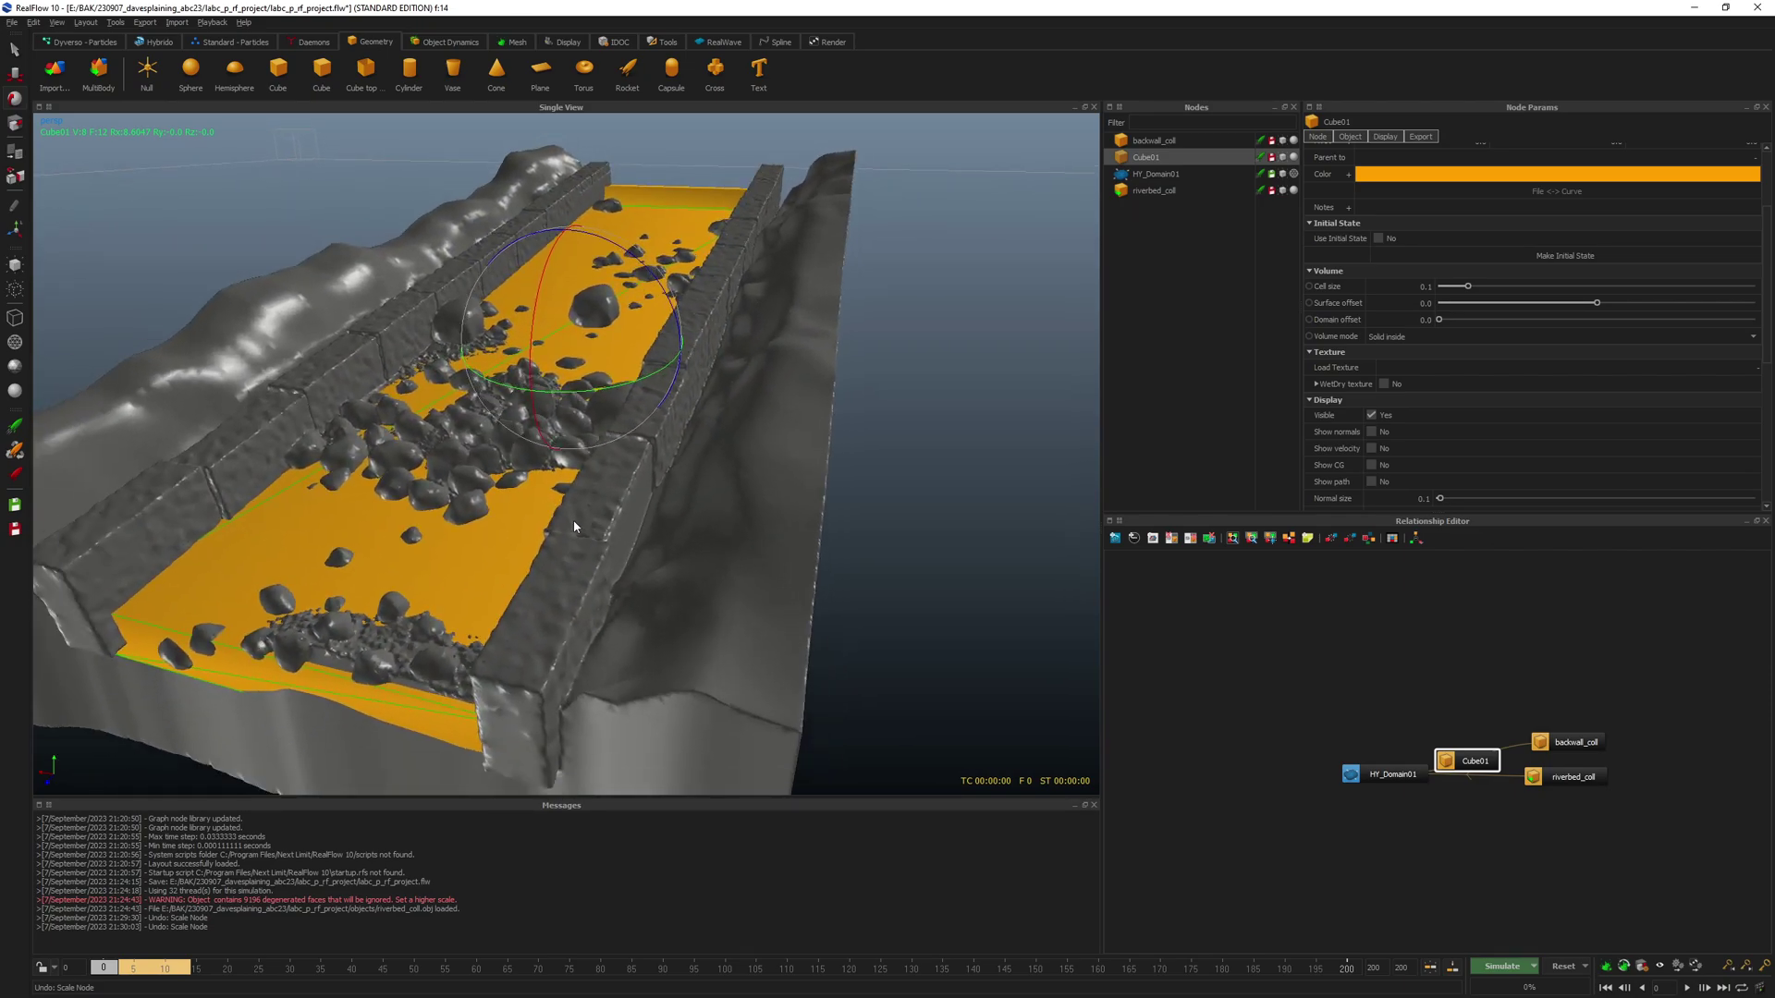
pyautogui.moveTo(476, 536)
pyautogui.keyDown('alt'); pyautogui.mouseDown(button='right')
pyautogui.moveTo(508, 547)
pyautogui.moveTo(505, 532)
pyautogui.mouseUp(button='right'); pyautogui.keyUp('alt')
pyautogui.keyDown('alt'); pyautogui.moveTo(506, 530); pyautogui.dragTo(324, 470); pyautogui.keyUp('alt')
pyautogui.keyDown('alt'); pyautogui.moveTo(324, 470); pyautogui.dragTo(418, 613, button='right'); pyautogui.keyUp('alt')
pyautogui.keyDown('alt'); pyautogui.moveTo(418, 614); pyautogui.dragTo(519, 585); pyautogui.keyUp('alt')
pyautogui.keyDown('alt'); pyautogui.moveTo(518, 585); pyautogui.dragTo(527, 579, button='right'); pyautogui.keyUp('alt')
pyautogui.keyDown('alt'); pyautogui.moveTo(527, 578); pyautogui.dragTo(562, 537); pyautogui.keyUp('alt')
pyautogui.keyDown('alt'); pyautogui.moveTo(562, 543); pyautogui.dragTo(518, 536, button='right'); pyautogui.keyUp('alt')
pyautogui.moveTo(518, 536)
pyautogui.keyDown('alt'); pyautogui.mouseDown()
pyautogui.moveTo(463, 558)
pyautogui.moveTo(490, 553)
pyautogui.mouseUp(); pyautogui.keyUp('alt')
# - Thicken the second cube to a Y scale of about 0.22 so it covers most rocks, and nudge it along the channel
pyautogui.press('r')
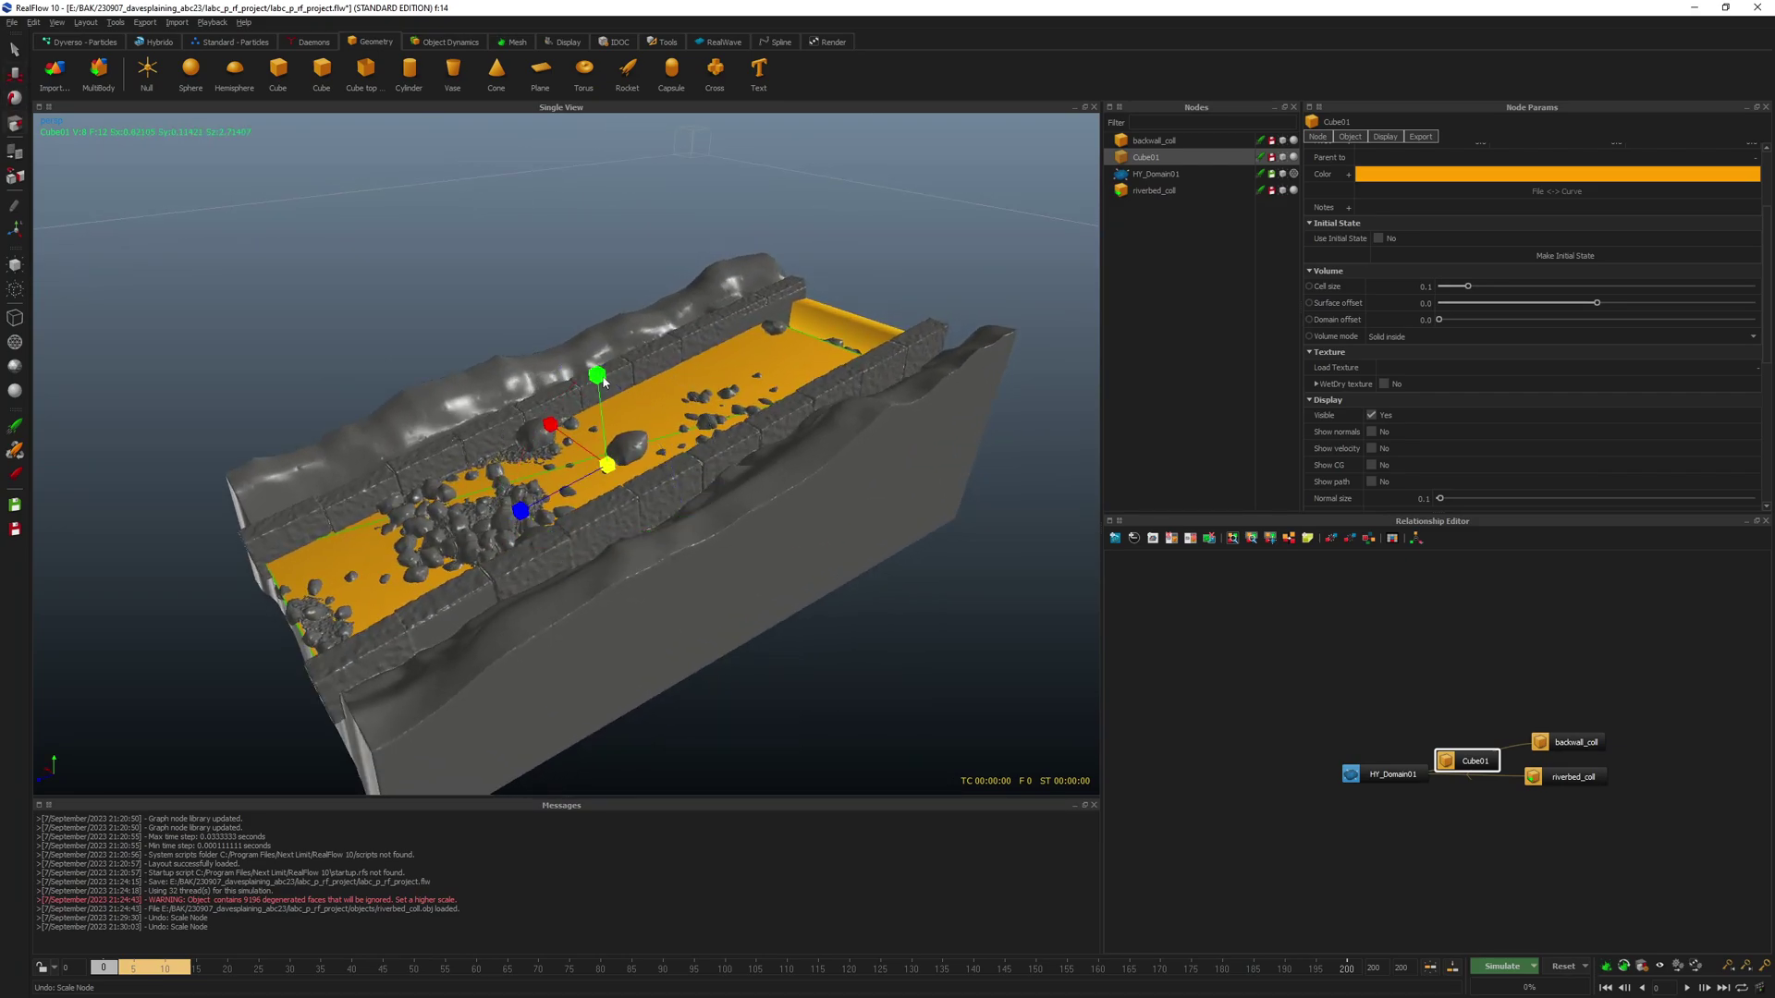
pyautogui.moveTo(599, 371); pyautogui.dragTo(599, 355)
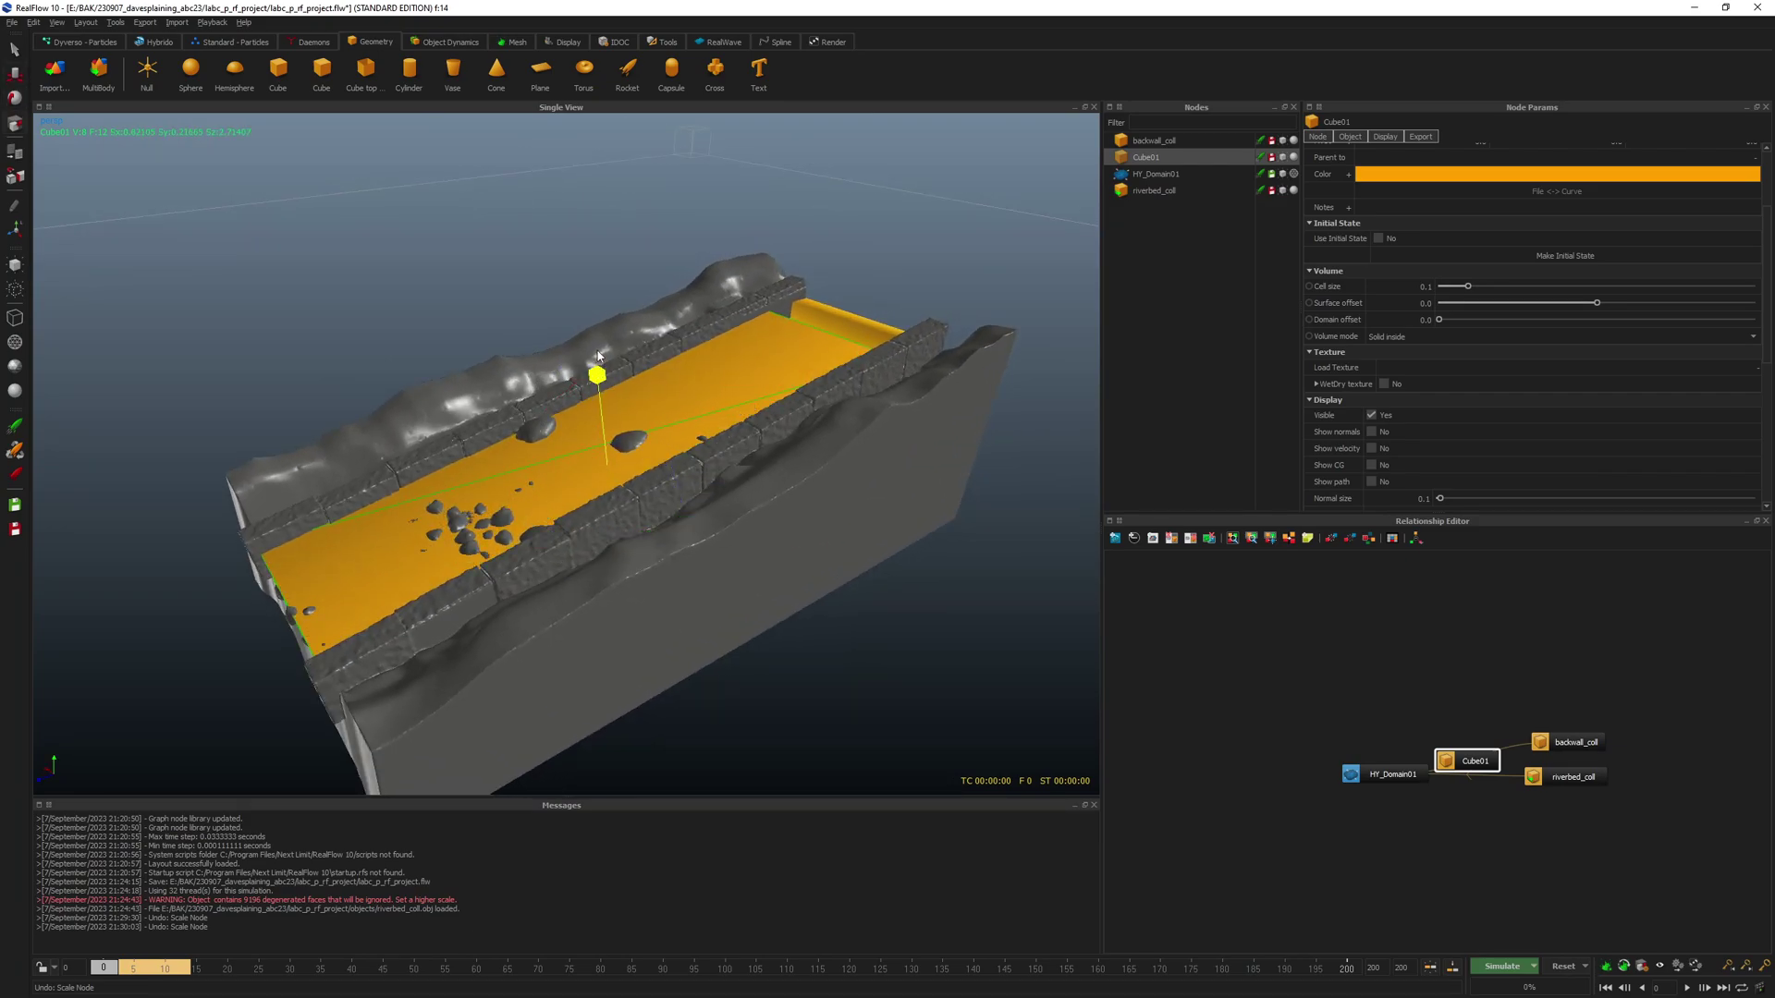
pyautogui.press('w')
pyautogui.moveTo(551, 492); pyautogui.dragTo(546, 496)
pyautogui.moveTo(763, 449)
pyautogui.keyDown('alt'); pyautogui.mouseDown()
pyautogui.moveTo(714, 477)
pyautogui.moveTo(754, 435)
pyautogui.moveTo(766, 447)
pyautogui.mouseUp(); pyautogui.keyUp('alt')
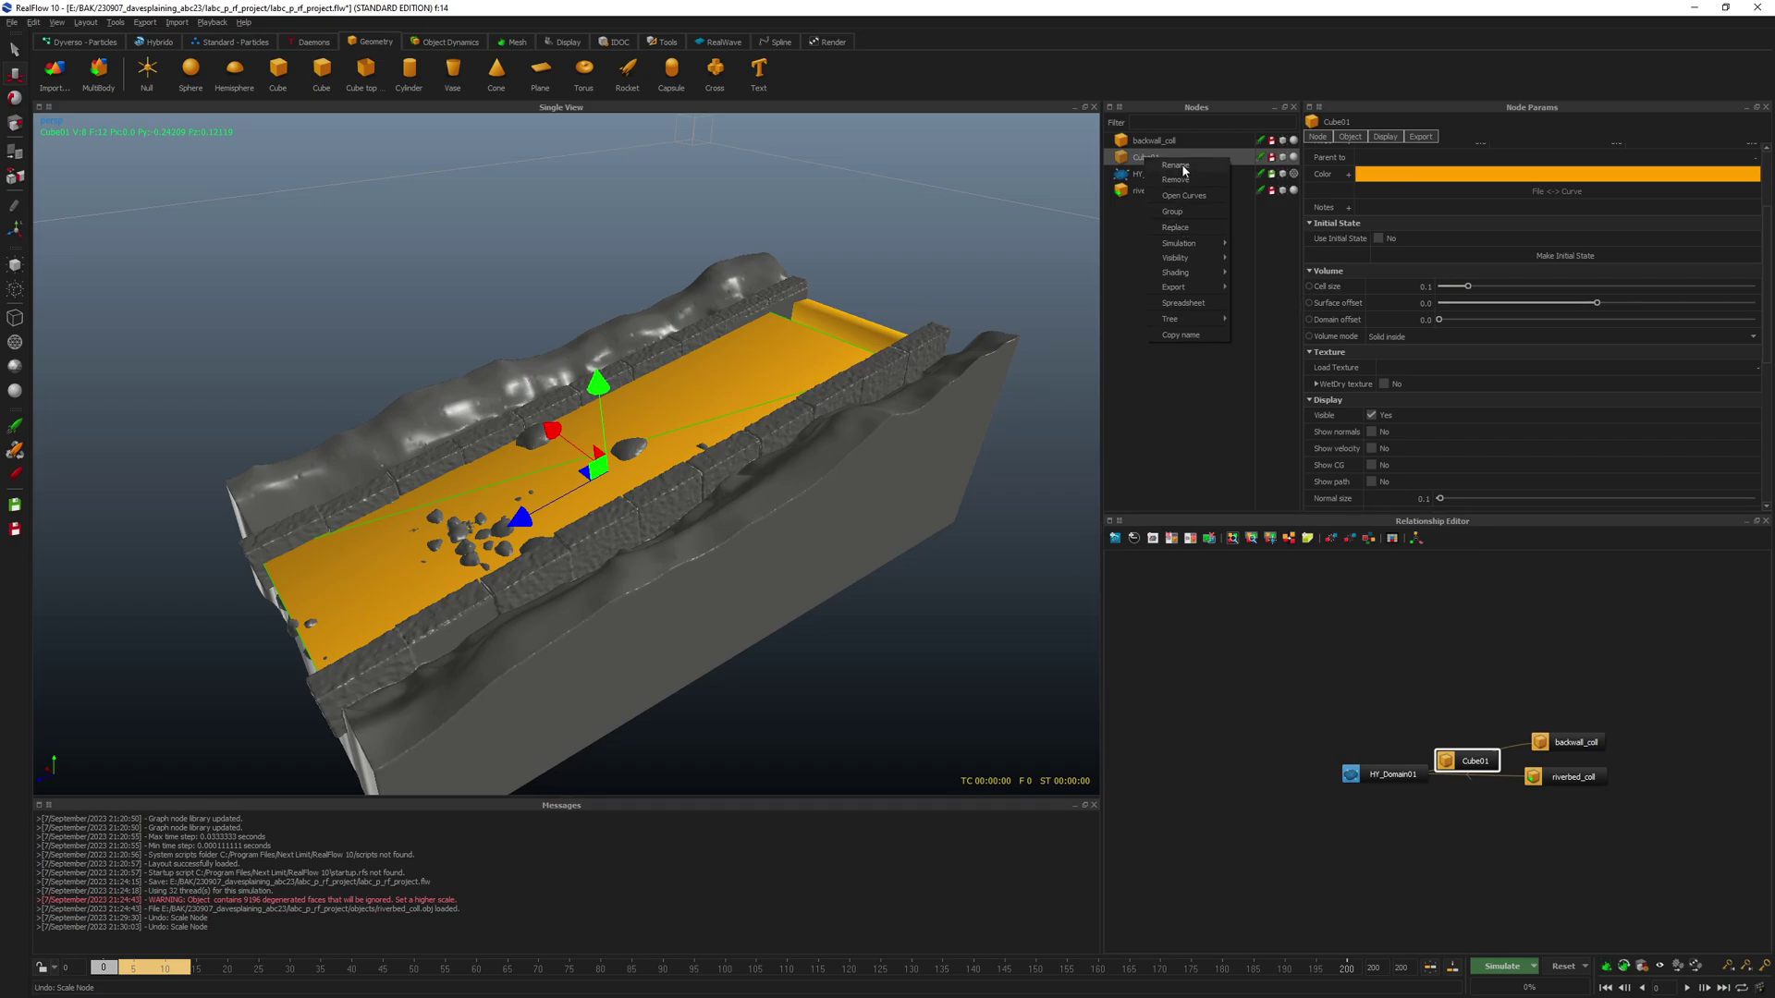
# - Rename Cube01 as riverbed_emt and move its node off the collision links in the Relationship Editor
pyautogui.doubleClick(1192, 159)
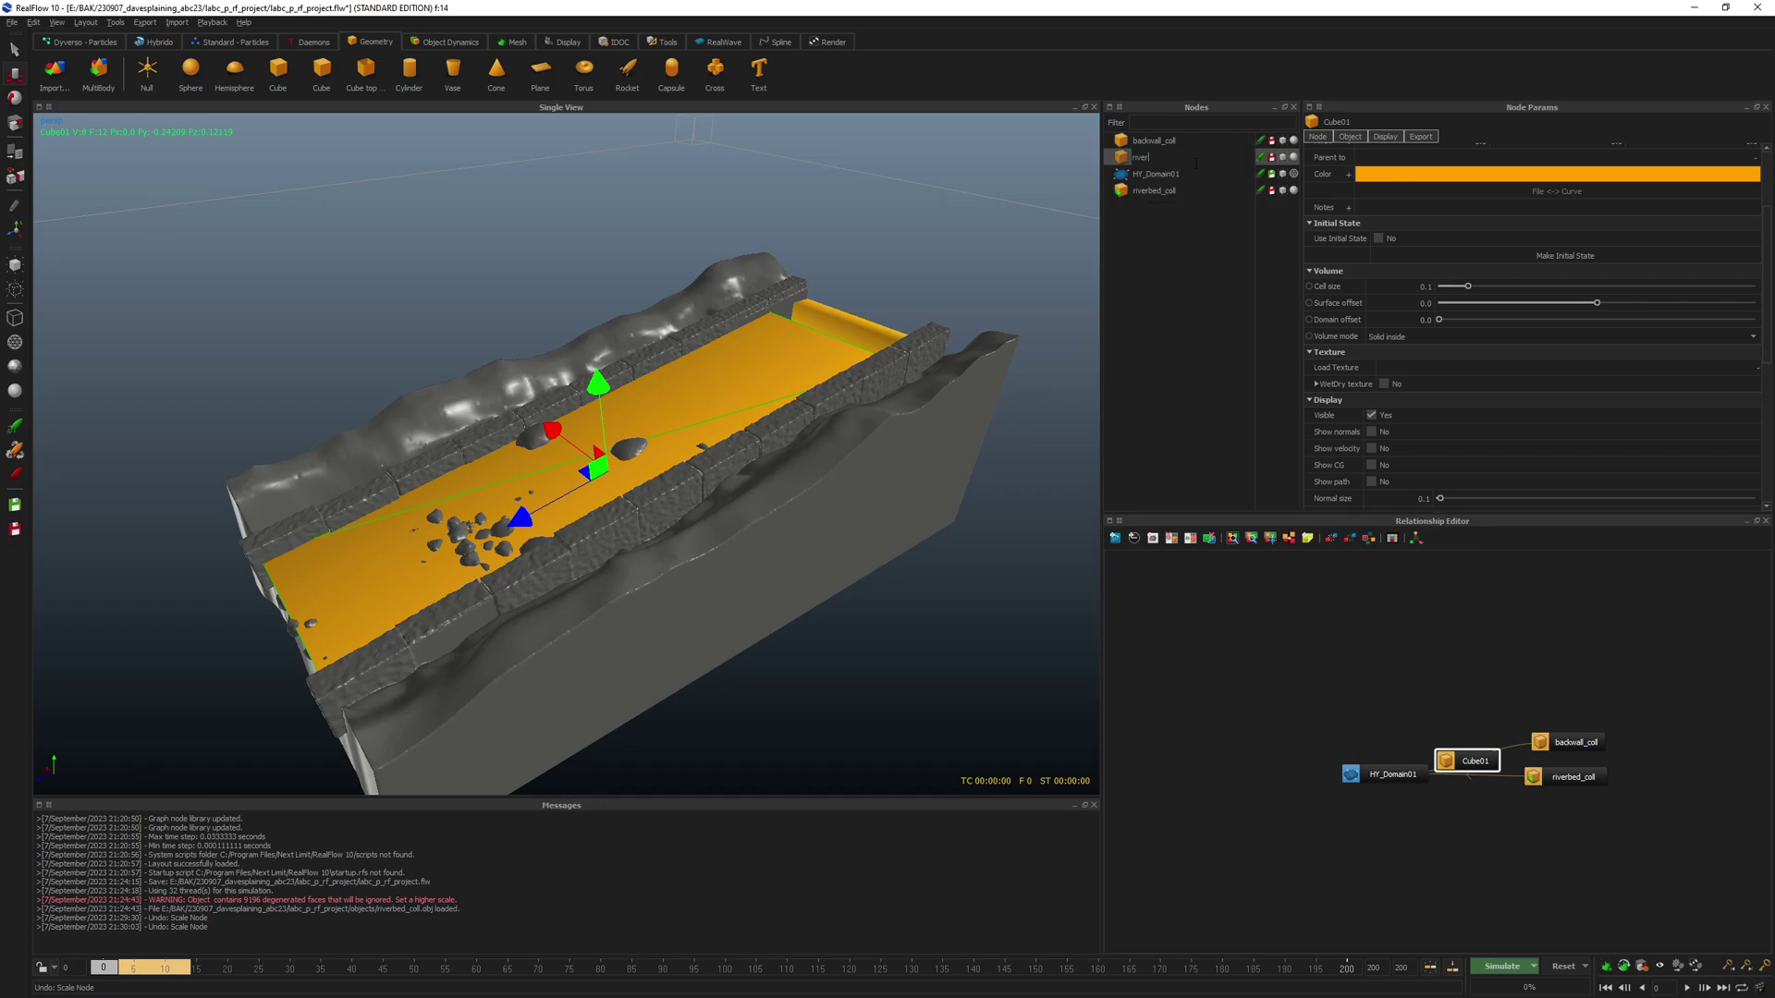
pyautogui.write('riverbed_emt')
pyautogui.press('Return')
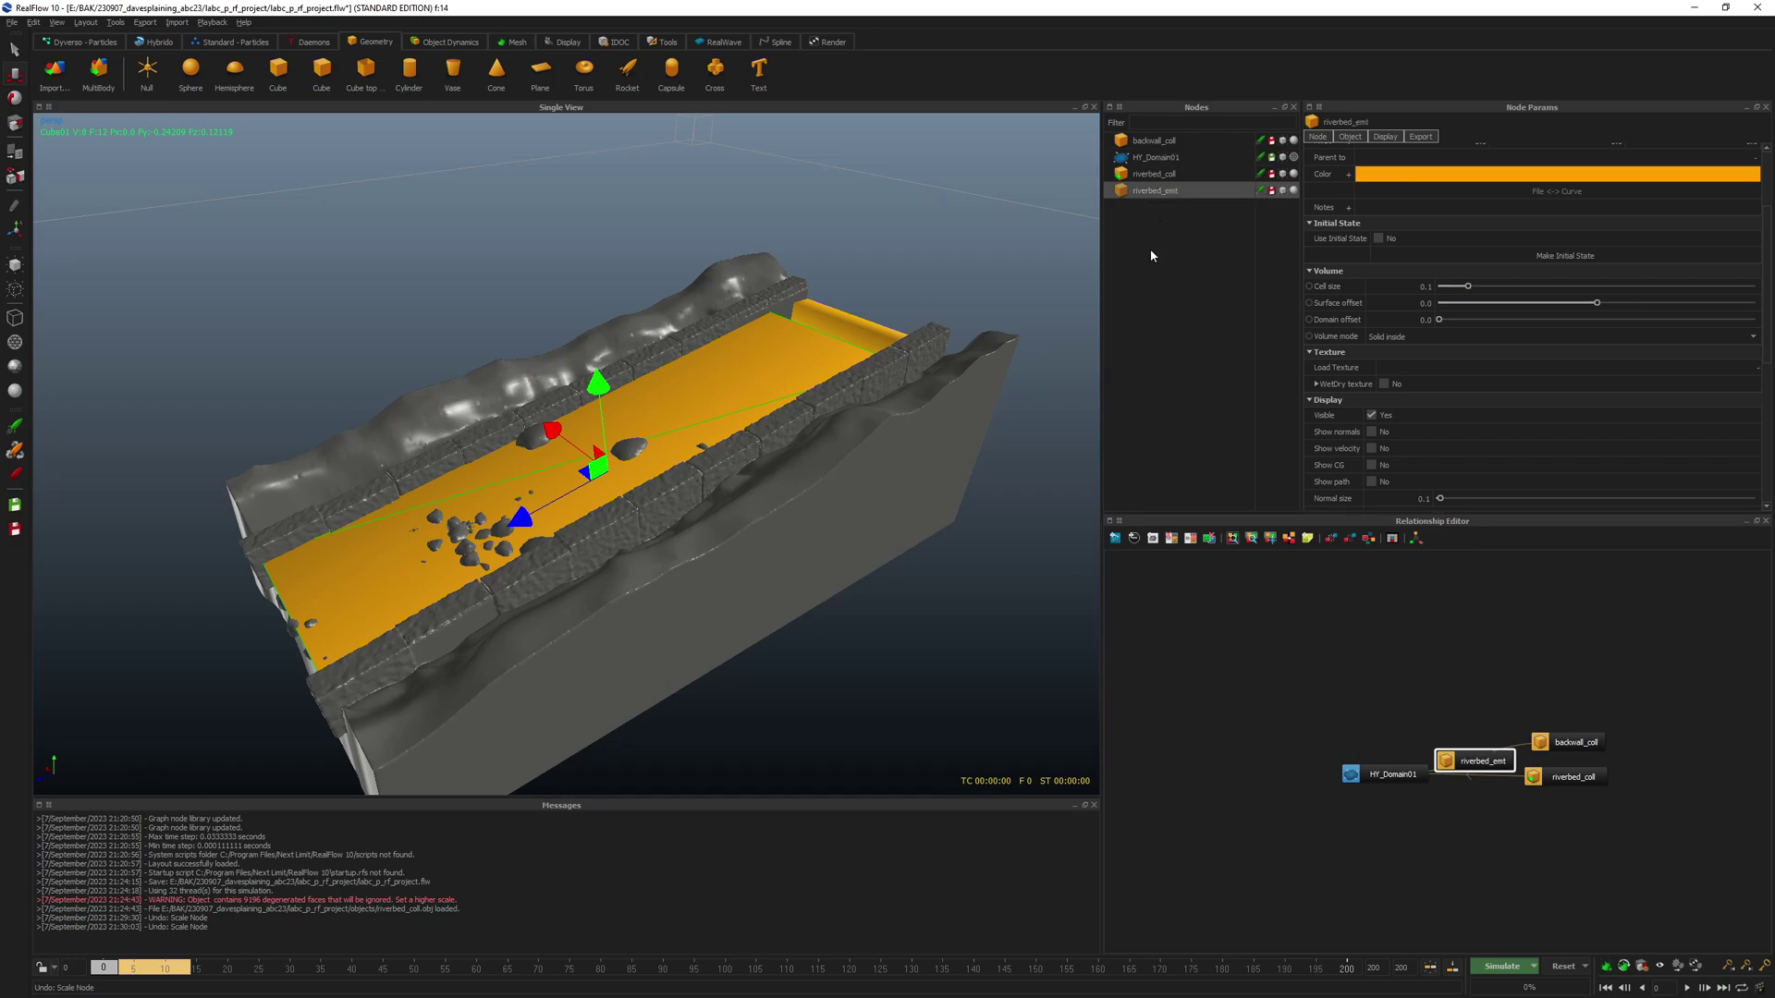
pyautogui.moveTo(1479, 754); pyautogui.dragTo(1412, 733)
# - Duplicate backwall_coll, place the copy's node above riverbed_emt and rename it stream_emt
pyautogui.click(1582, 742)
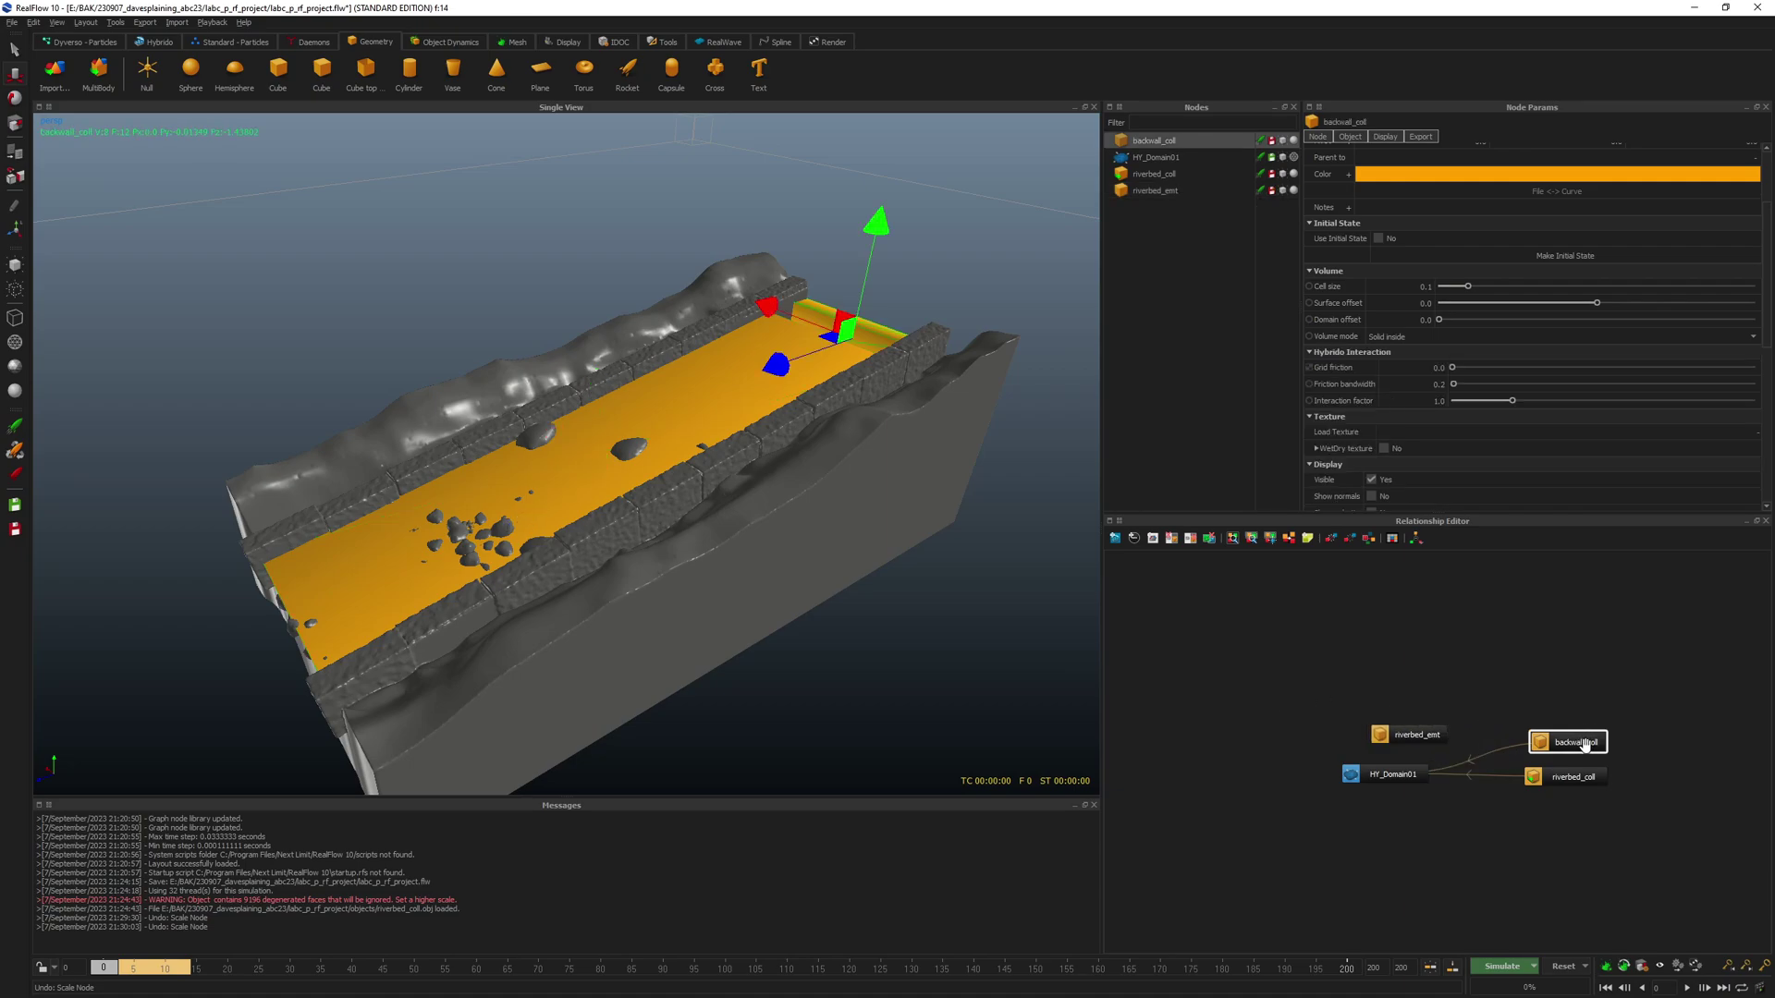
pyautogui.hotkey('ctrl', 'd')
pyautogui.moveTo(1452, 670); pyautogui.dragTo(1461, 685)
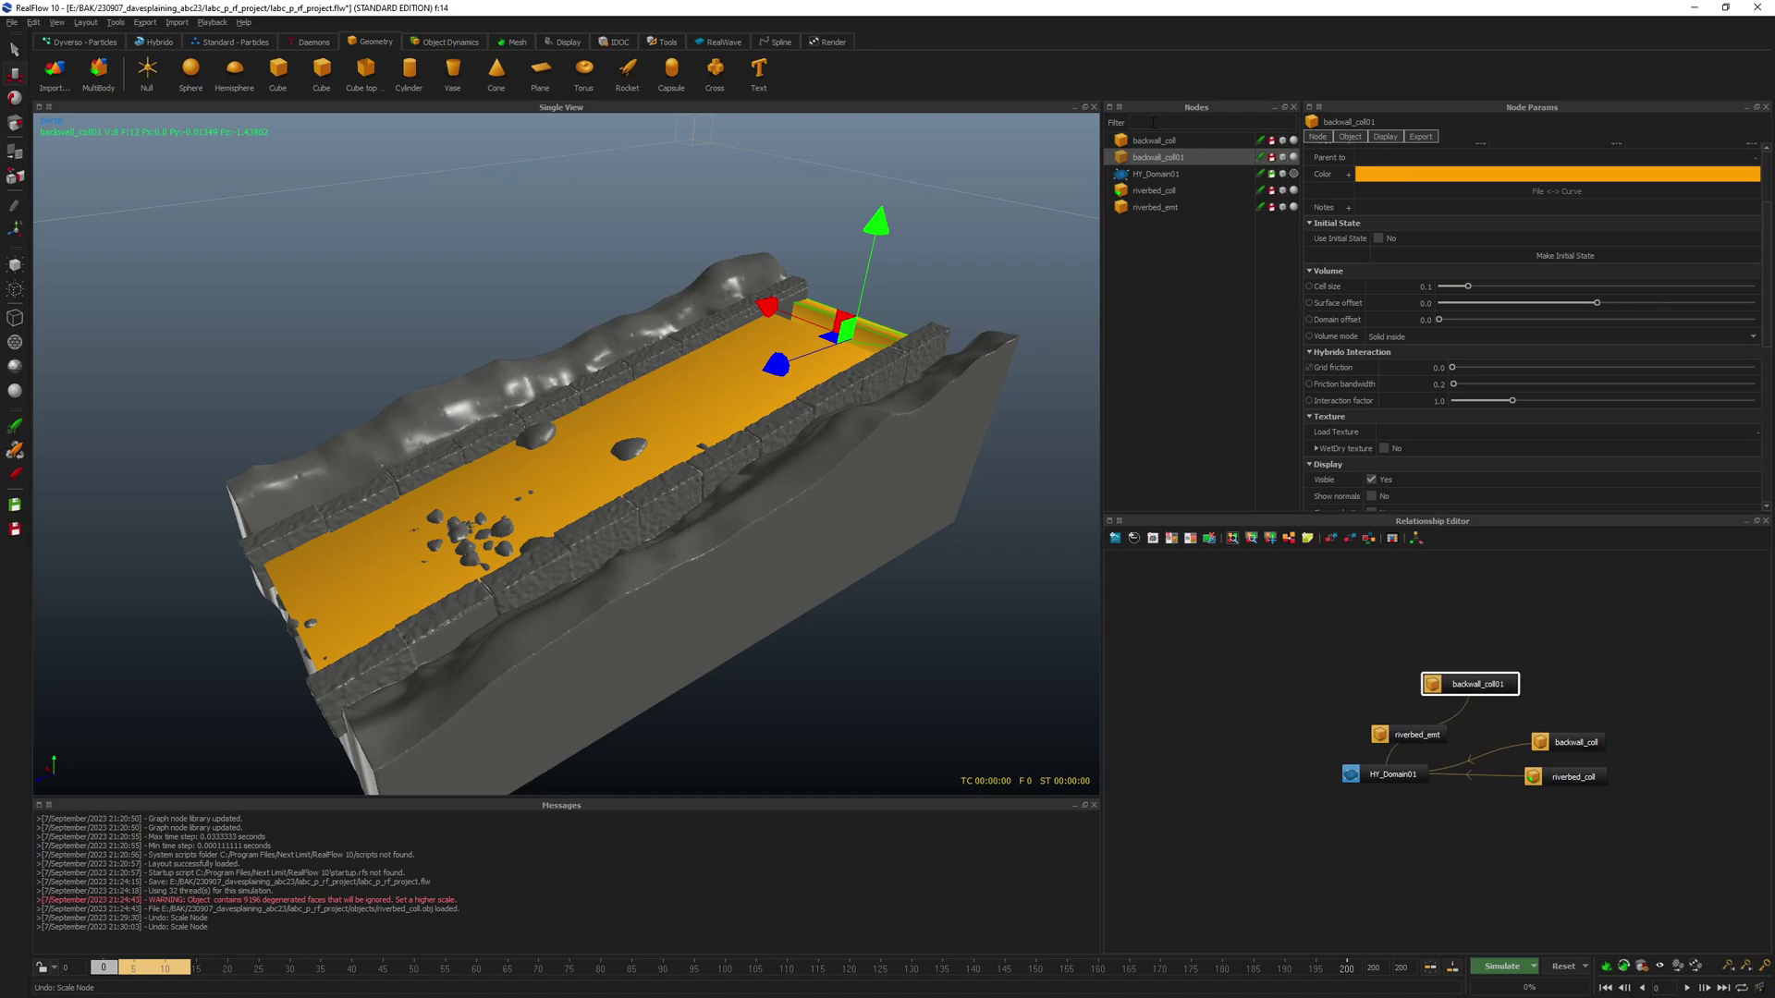
pyautogui.doubleClick(1149, 157)
pyautogui.write('stream')
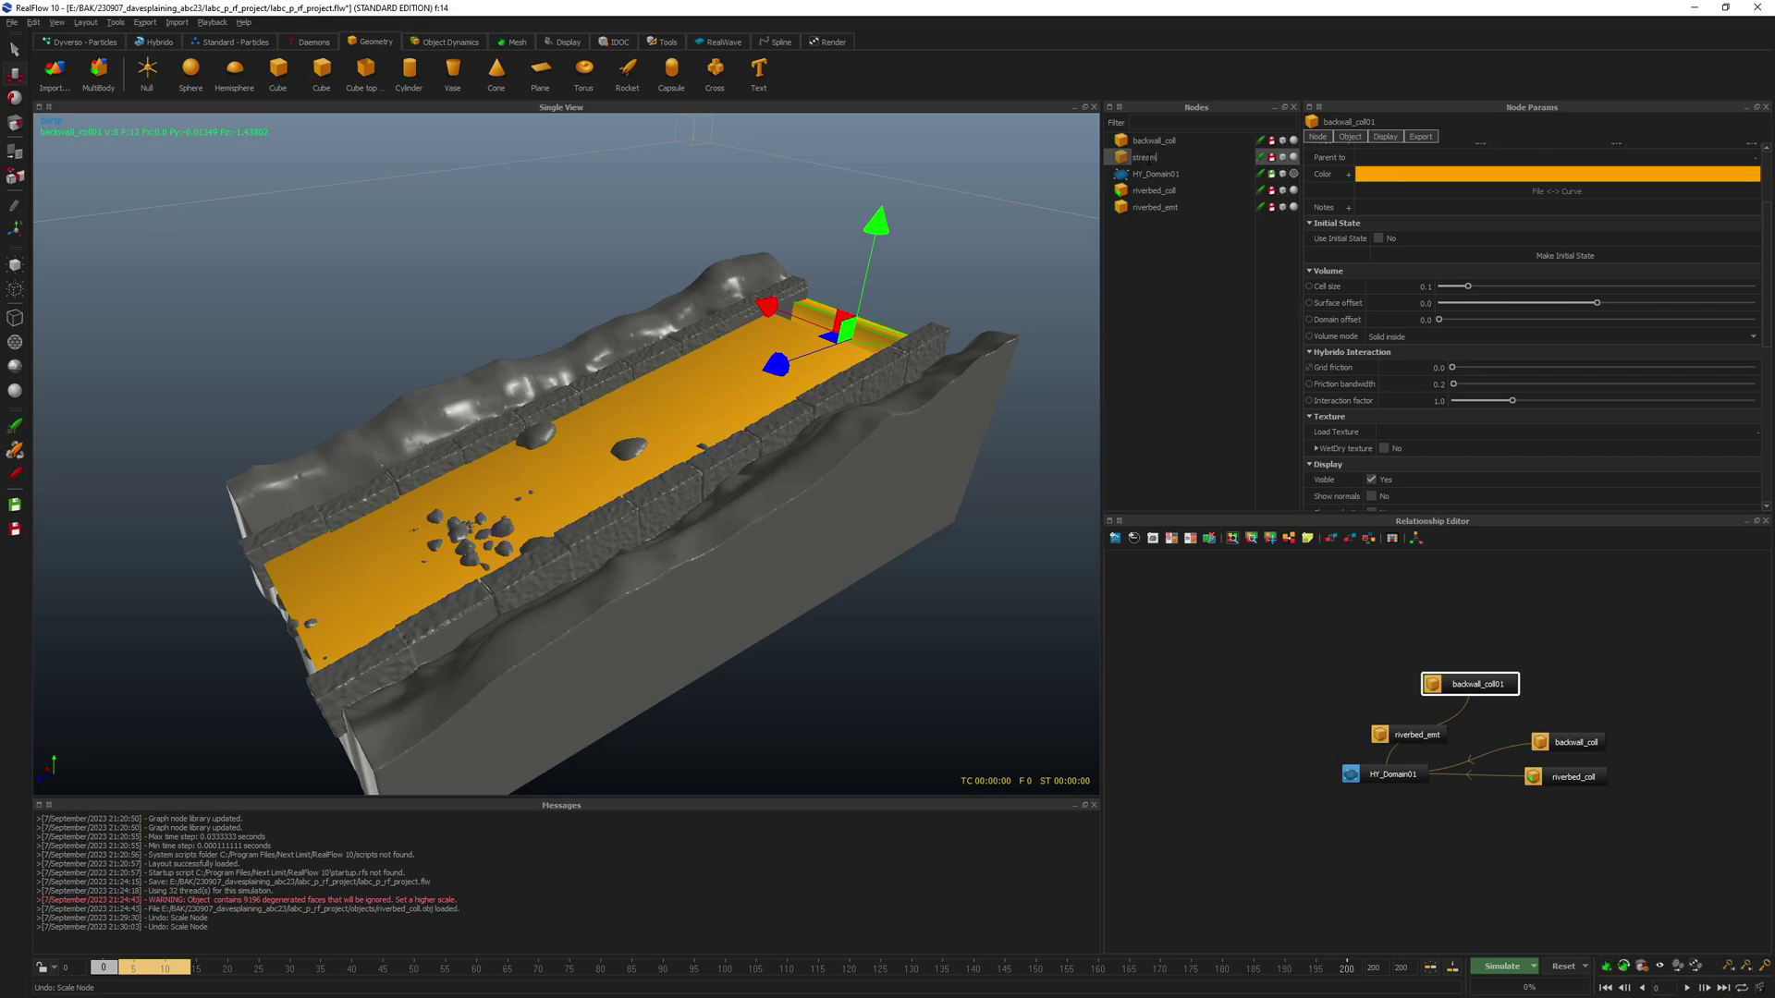
pyautogui.write('_emt')
pyautogui.press('Return')
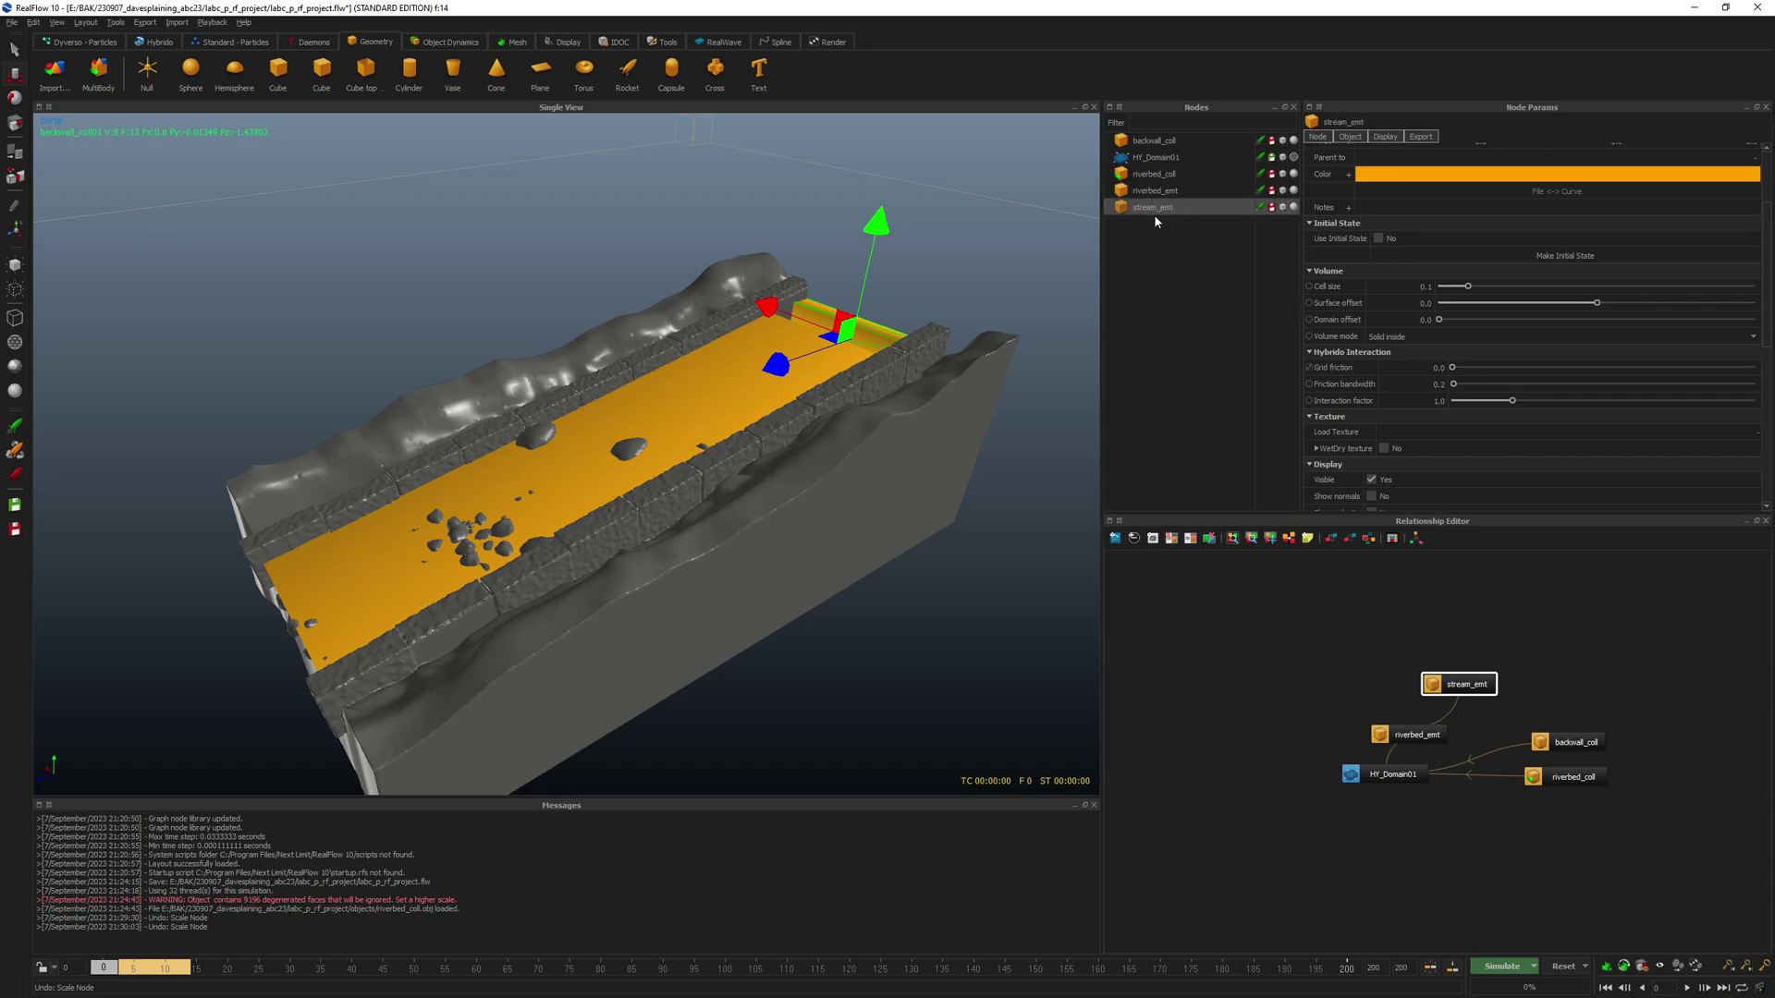
# - In the top view, move stream_emt along the channel, away from the back wall
pyautogui.keyDown('alt'); pyautogui.moveTo(810, 368); pyautogui.dragTo(796, 373); pyautogui.keyUp('alt')
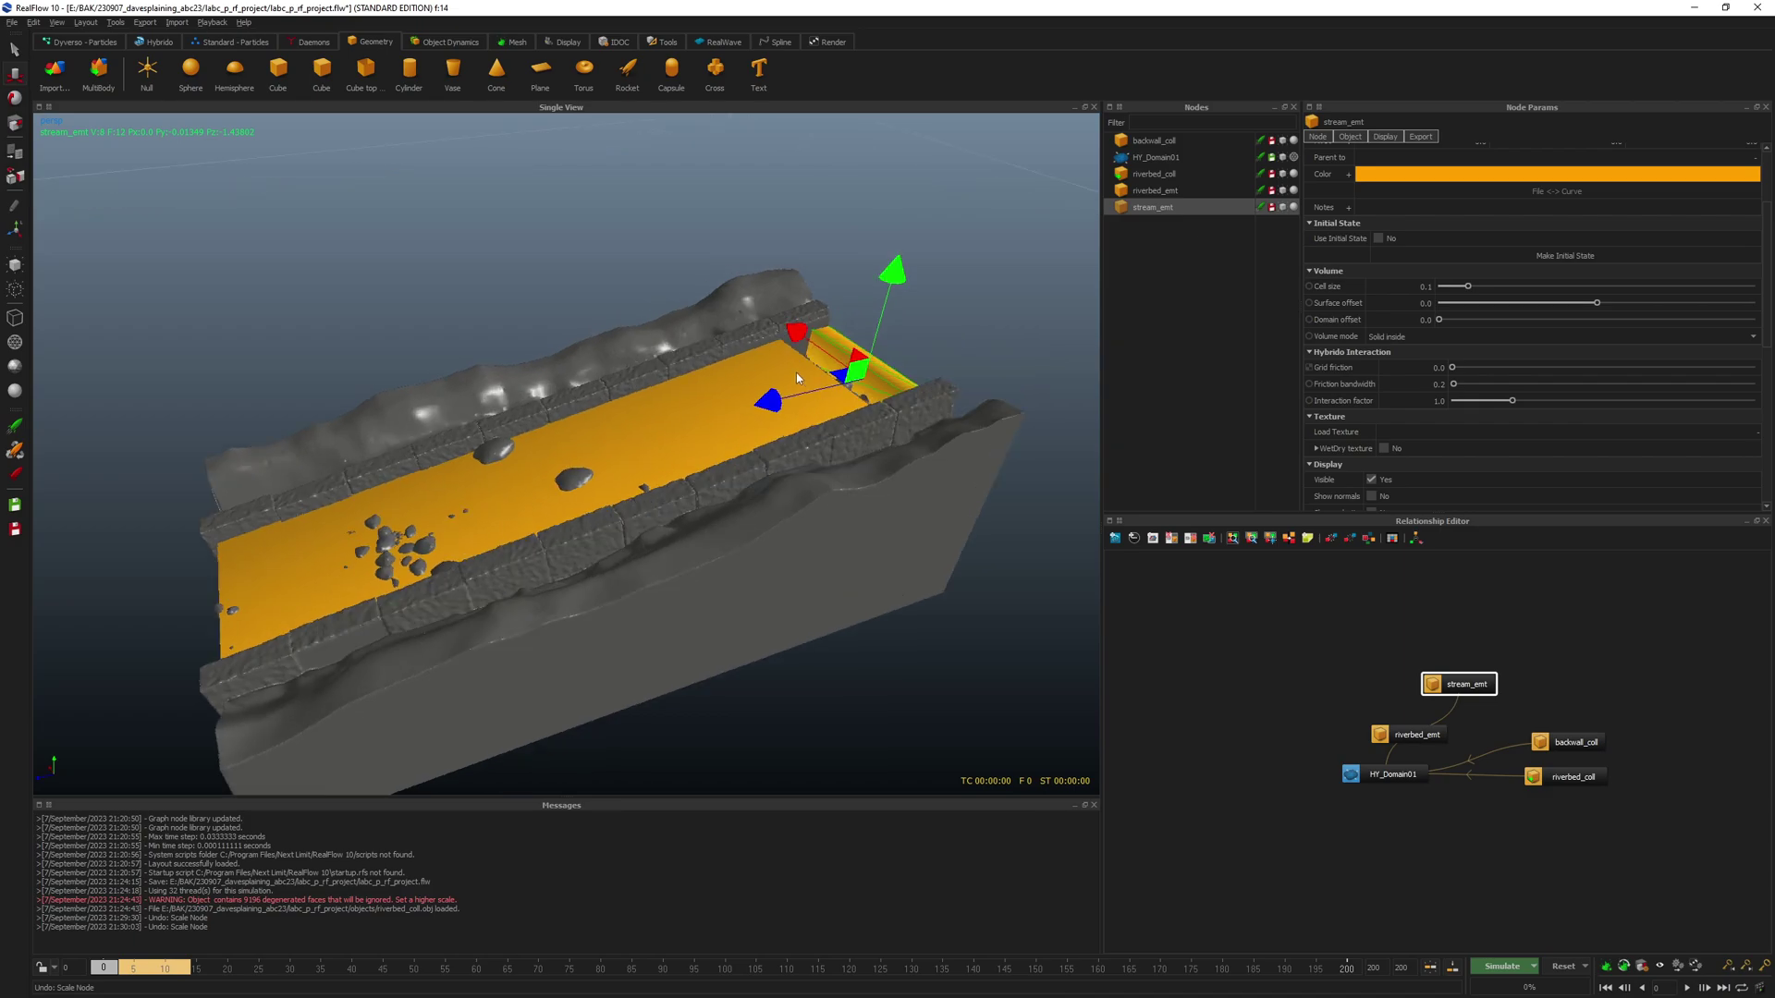
pyautogui.press('1')
pyautogui.scroll(10, 598, 390)
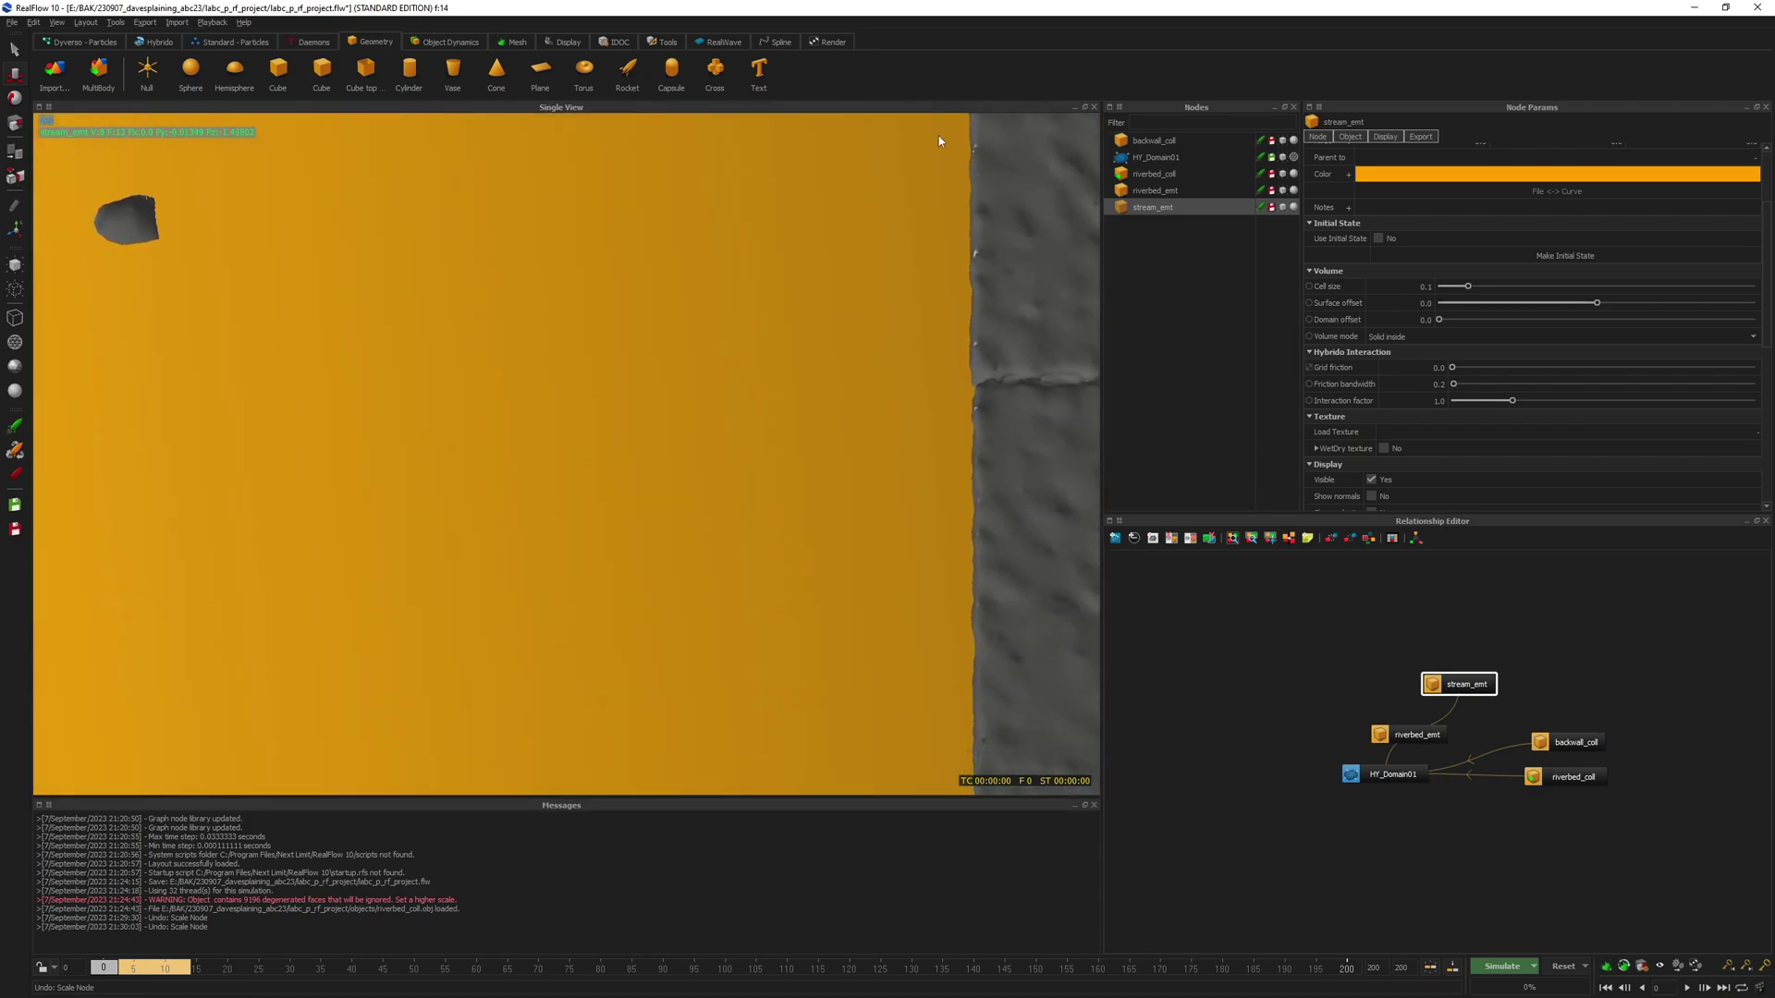
pyautogui.scroll(-1, 727, 546)
pyautogui.keyDown('alt'); pyautogui.moveTo(775, 402); pyautogui.dragTo(818, 148, button='middle'); pyautogui.keyUp('alt')
pyautogui.keyDown('alt'); pyautogui.moveTo(714, 591); pyautogui.dragTo(716, 342, button='middle'); pyautogui.keyUp('alt')
pyautogui.moveTo(623, 518); pyautogui.dragTo(626, 373)
# - Resize stream_emt into a block between the channel walls and adjust its height just in front of the back wall
pyautogui.press('r')
pyautogui.moveTo(721, 501); pyautogui.dragTo(793, 379)
pyautogui.press('w')
pyautogui.press('r')
pyautogui.press('w')
pyautogui.press('r')
pyautogui.press('w')
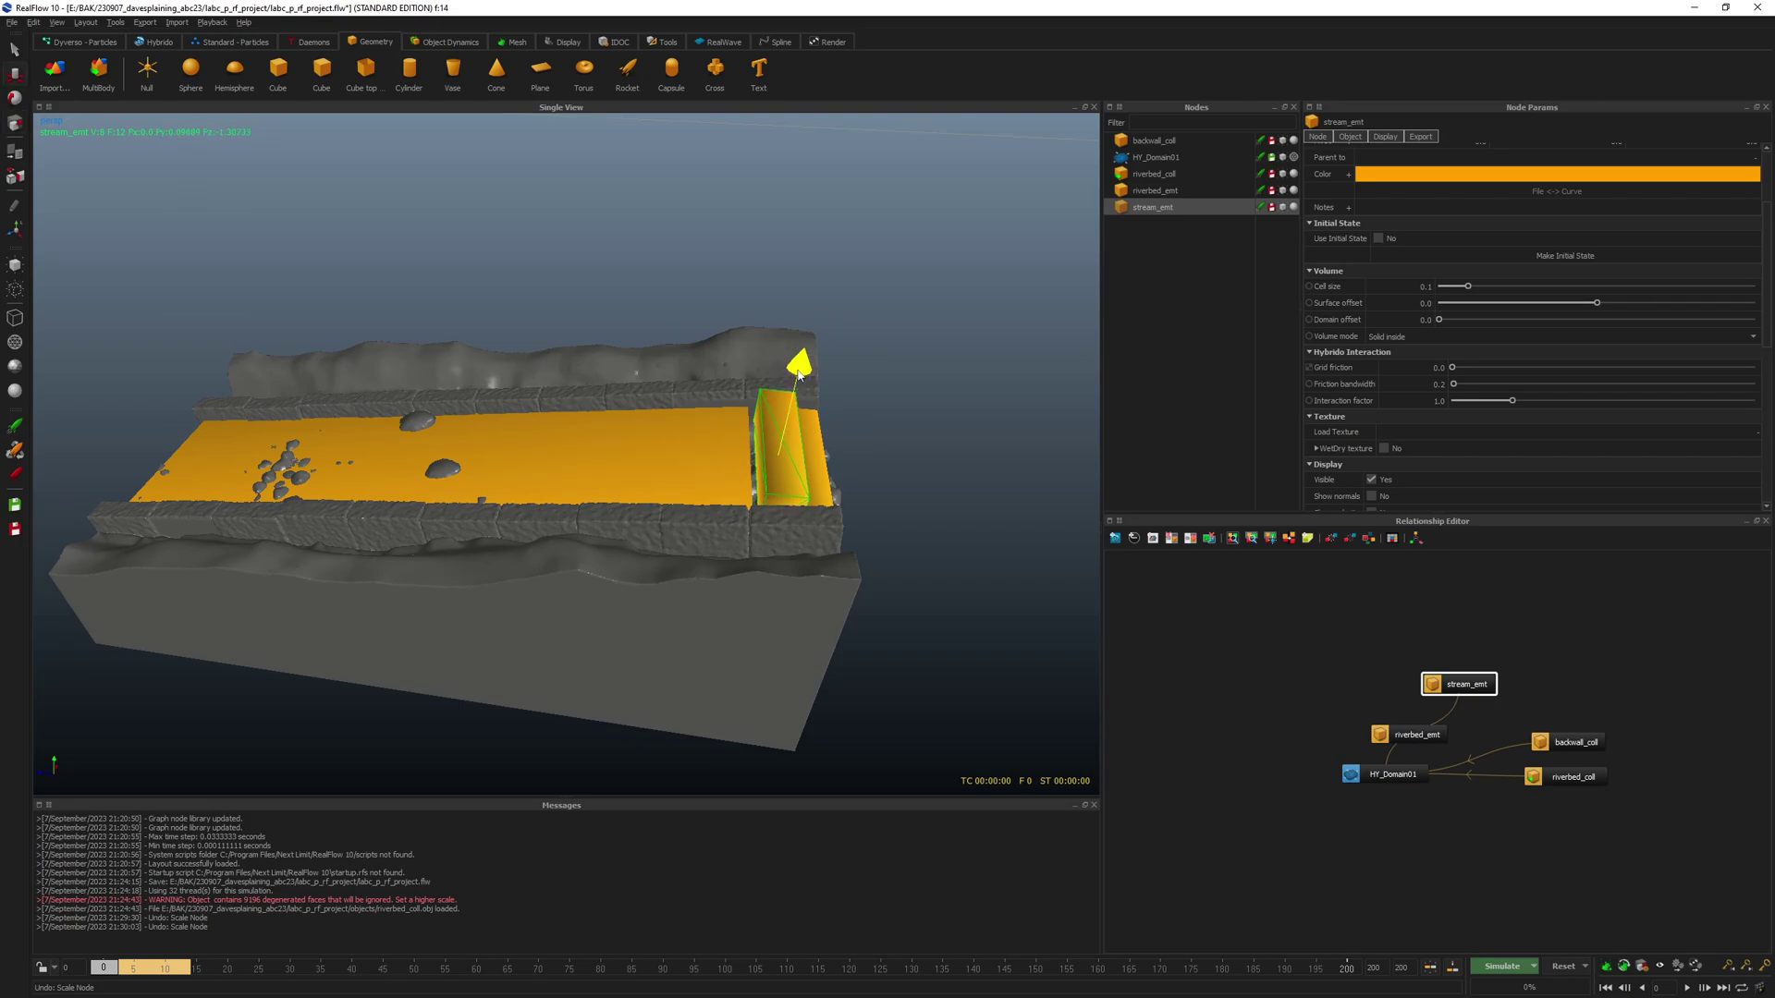
pyautogui.moveTo(800, 374); pyautogui.dragTo(796, 377)
# - Stretch backwall_coll vertically and lower it so it closes off the upstream end of the channel
pyautogui.click(830, 396)
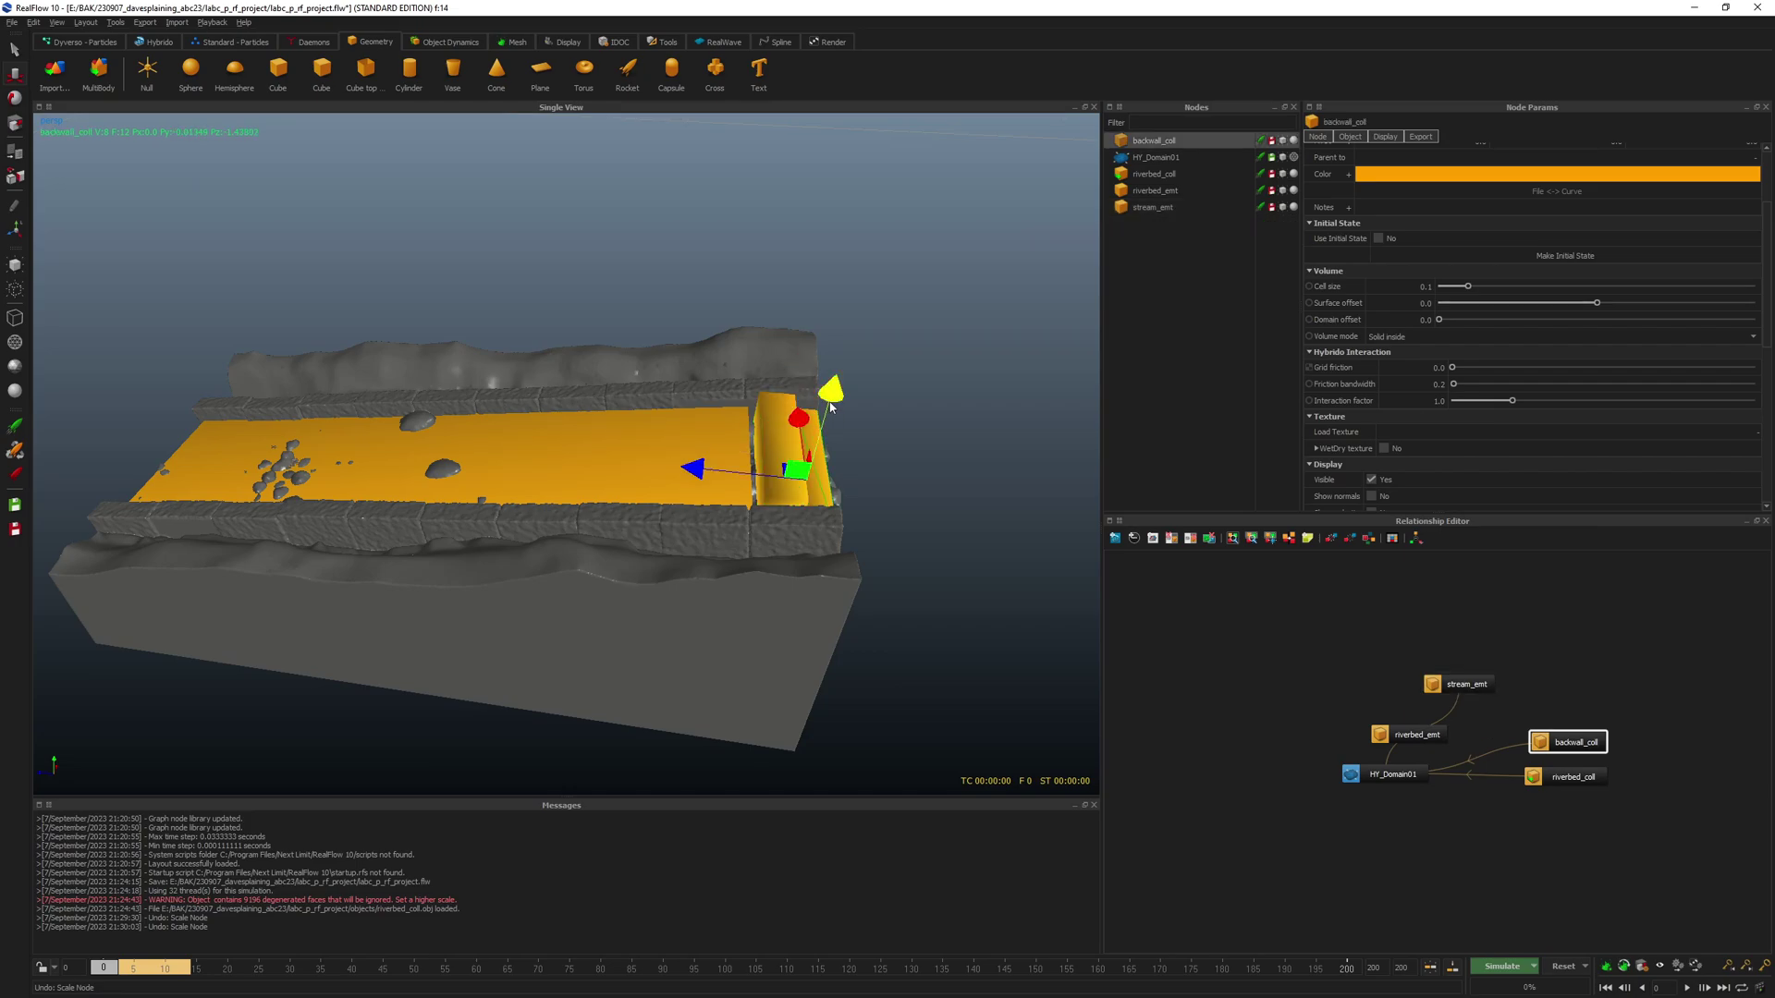
pyautogui.press('r')
pyautogui.moveTo(848, 324); pyautogui.dragTo(841, 543)
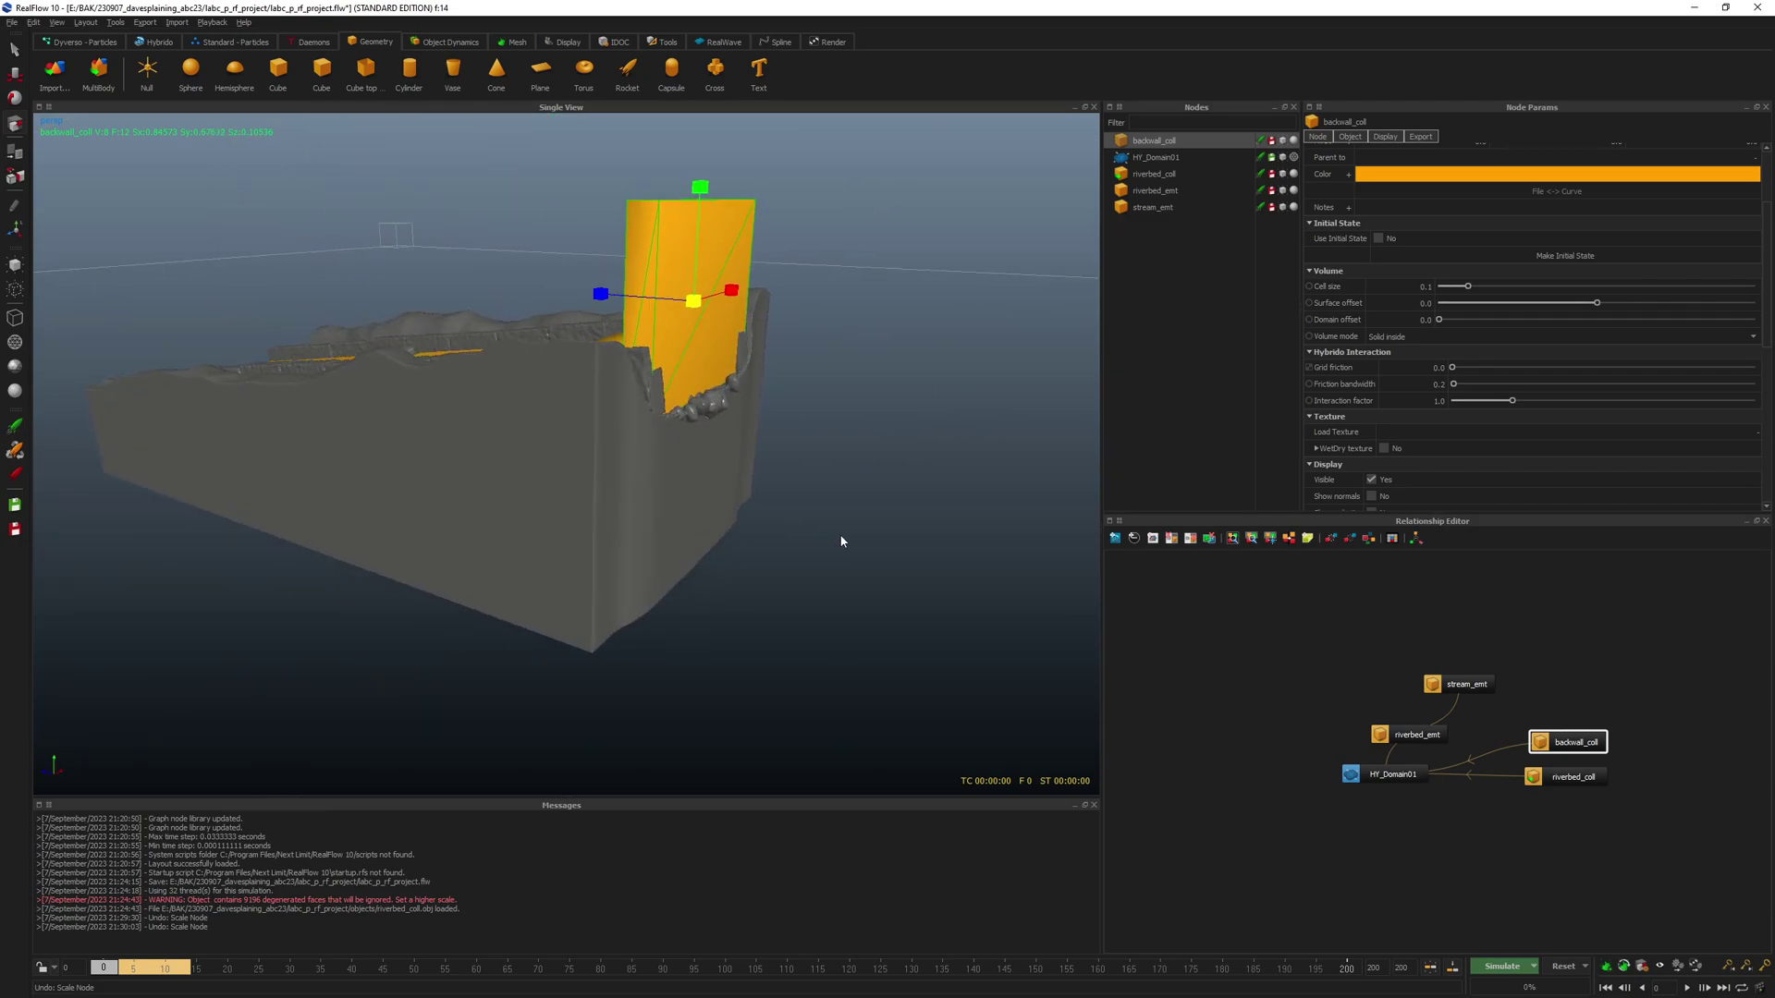
pyautogui.press('w')
pyautogui.moveTo(686, 185); pyautogui.dragTo(689, 242)
pyautogui.keyDown('alt'); pyautogui.moveTo(514, 322); pyautogui.dragTo(547, 352); pyautogui.keyUp('alt')
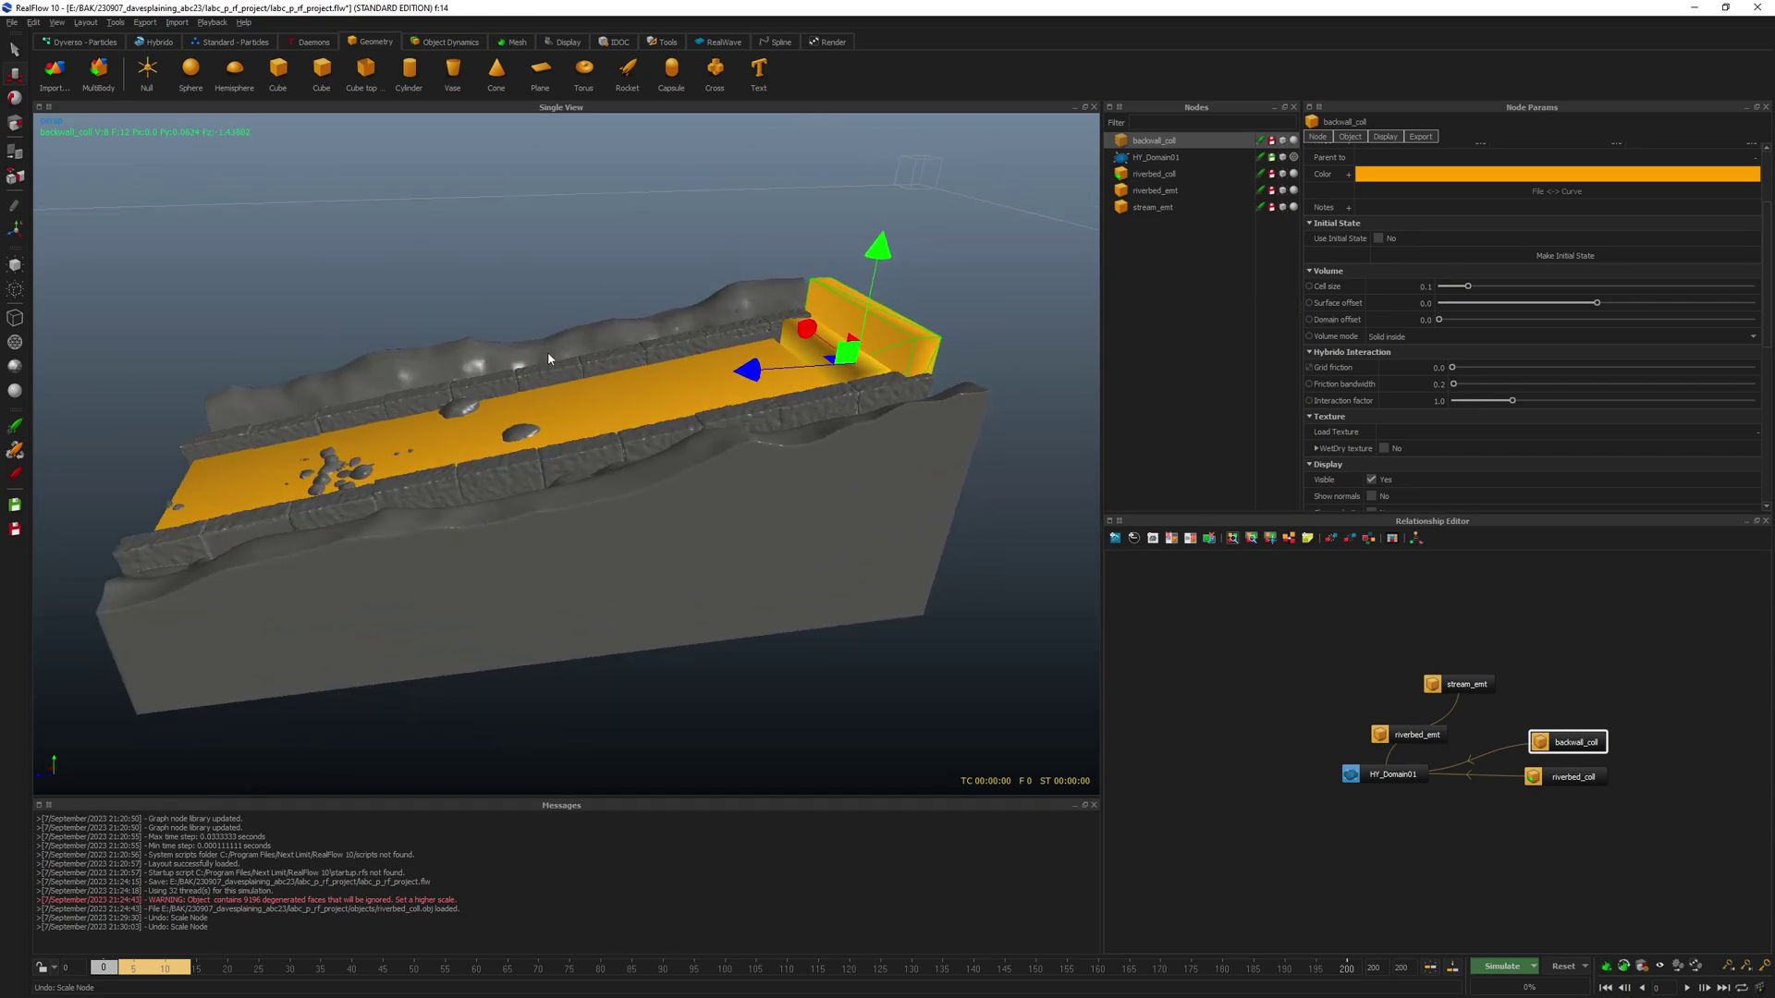
# - Change the display color of backwall_coll to dark grey #555555
pyautogui.click(1436, 182)
pyautogui.moveTo(1012, 424); pyautogui.dragTo(1051, 468)
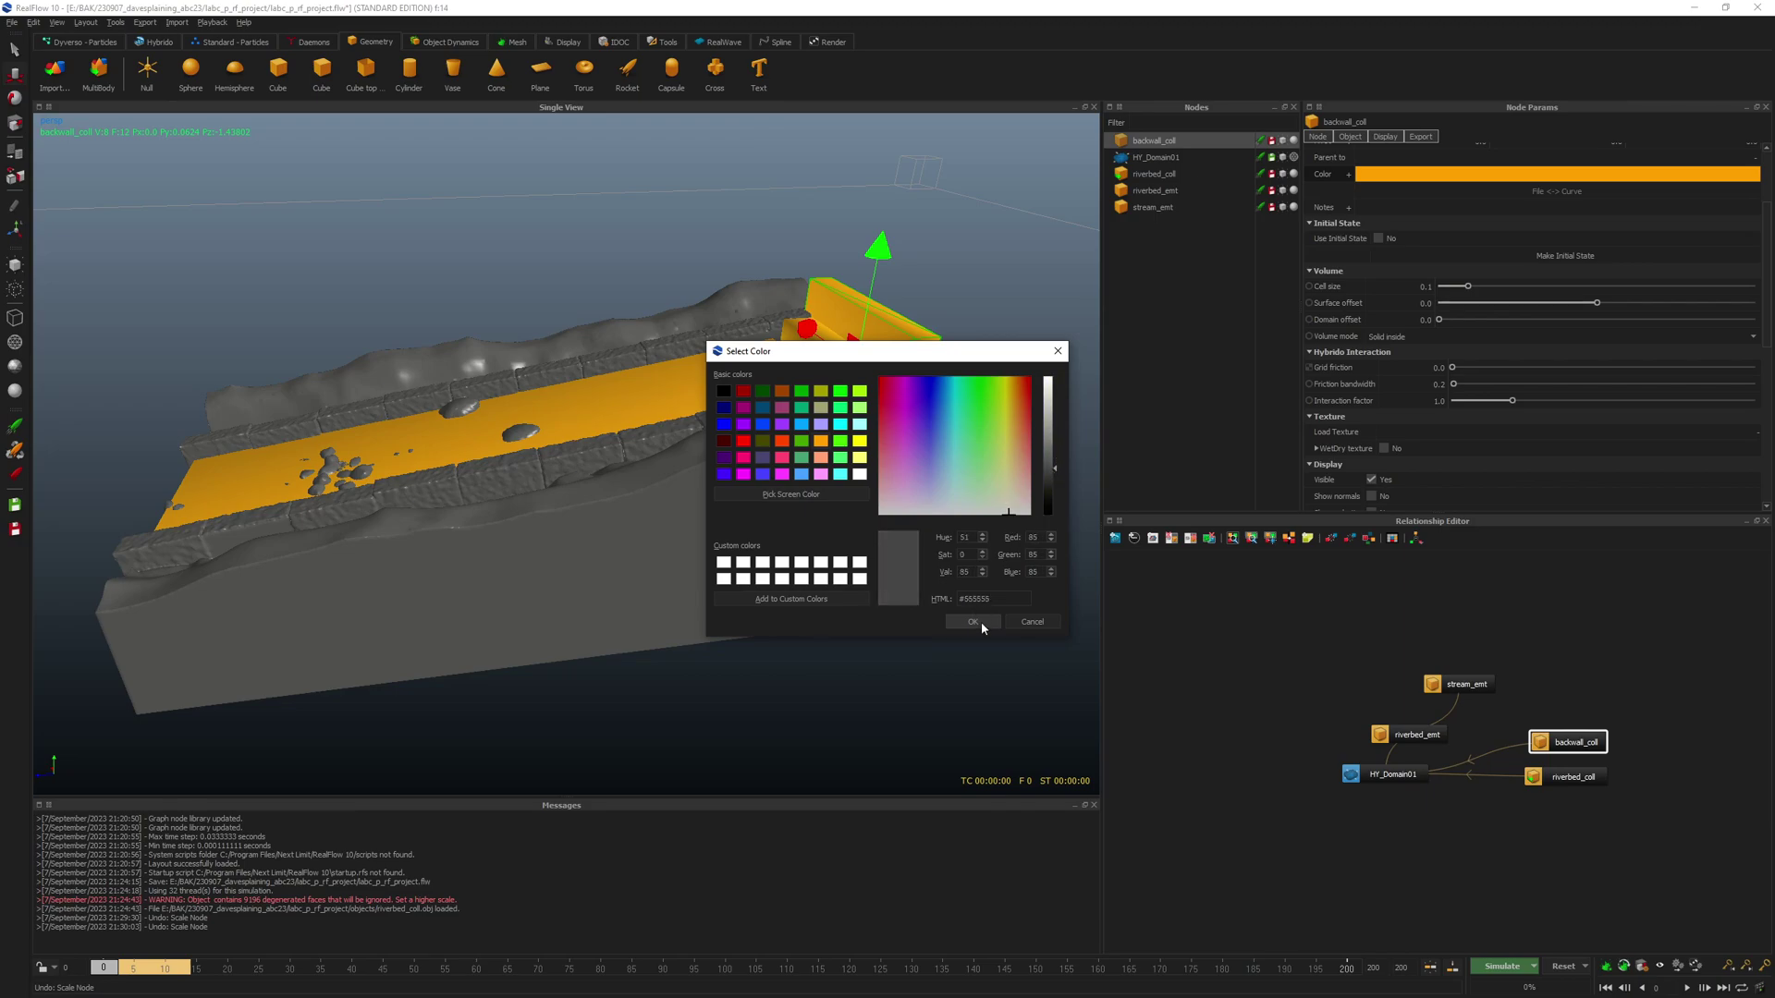
pyautogui.click(980, 623)
pyautogui.click(1237, 678)
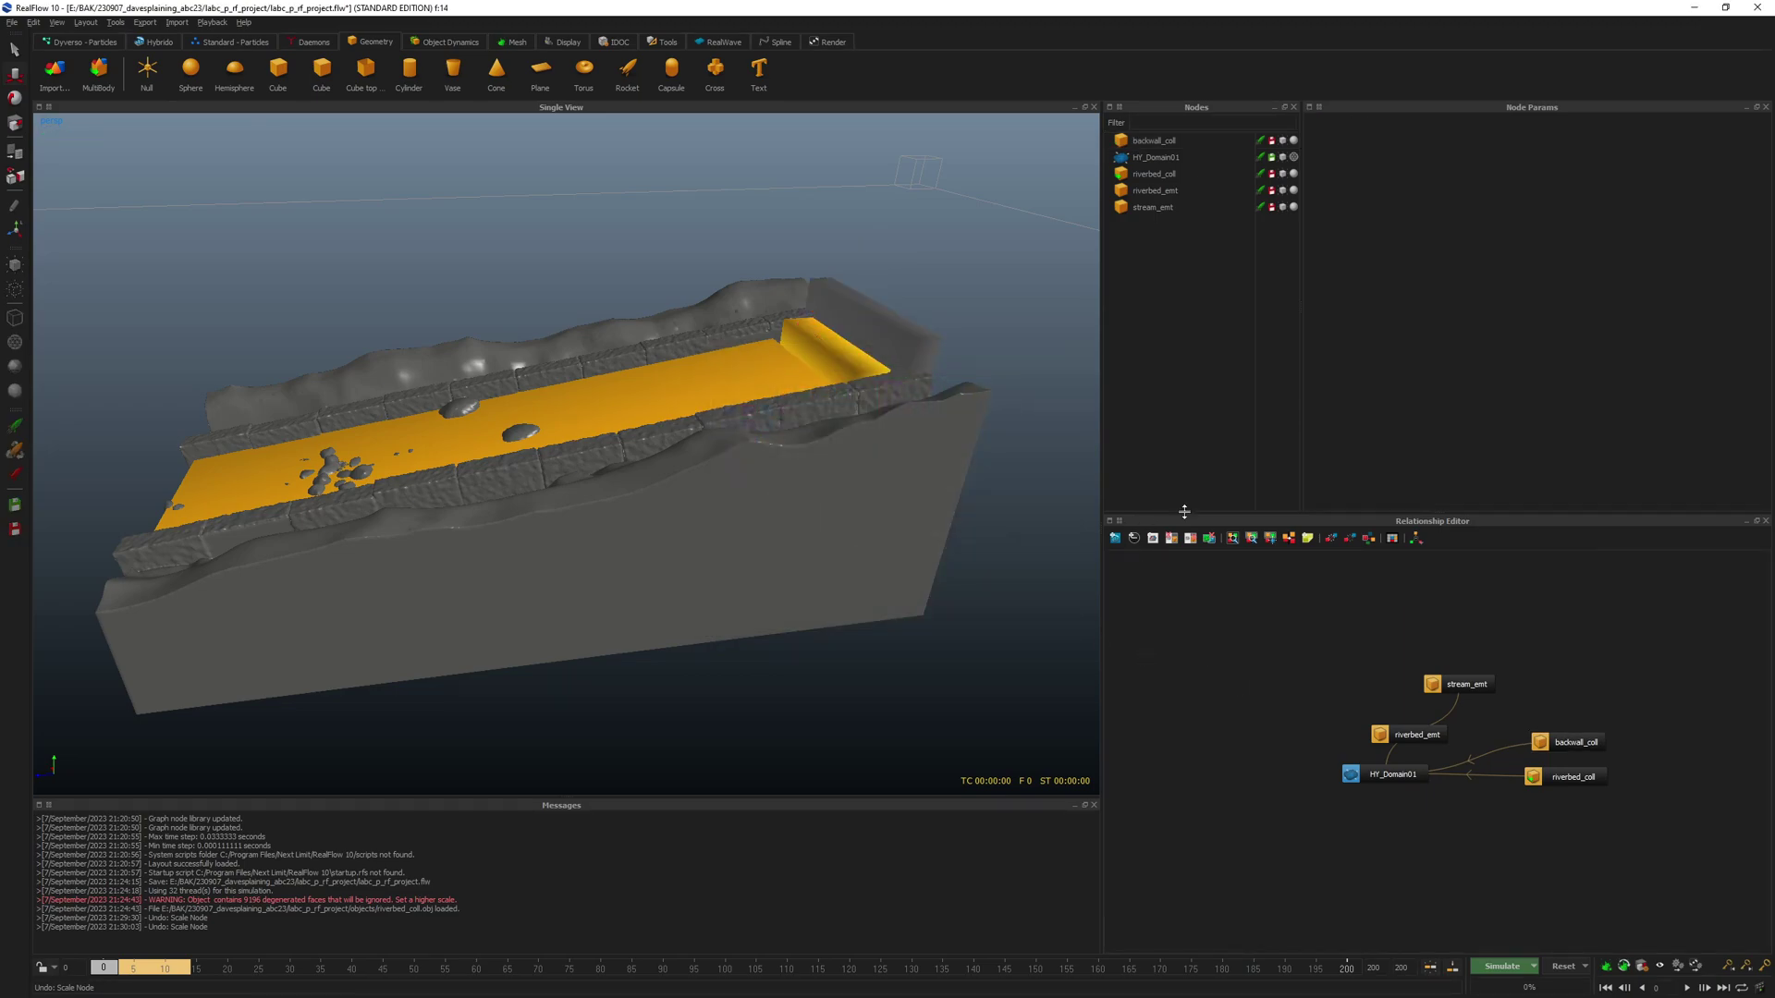
# - Move the stream_emt and riverbed_emt nodes well clear of HY_Domain01 in the Relationship Editor
pyautogui.click(1459, 684)
pyautogui.click(152, 43)
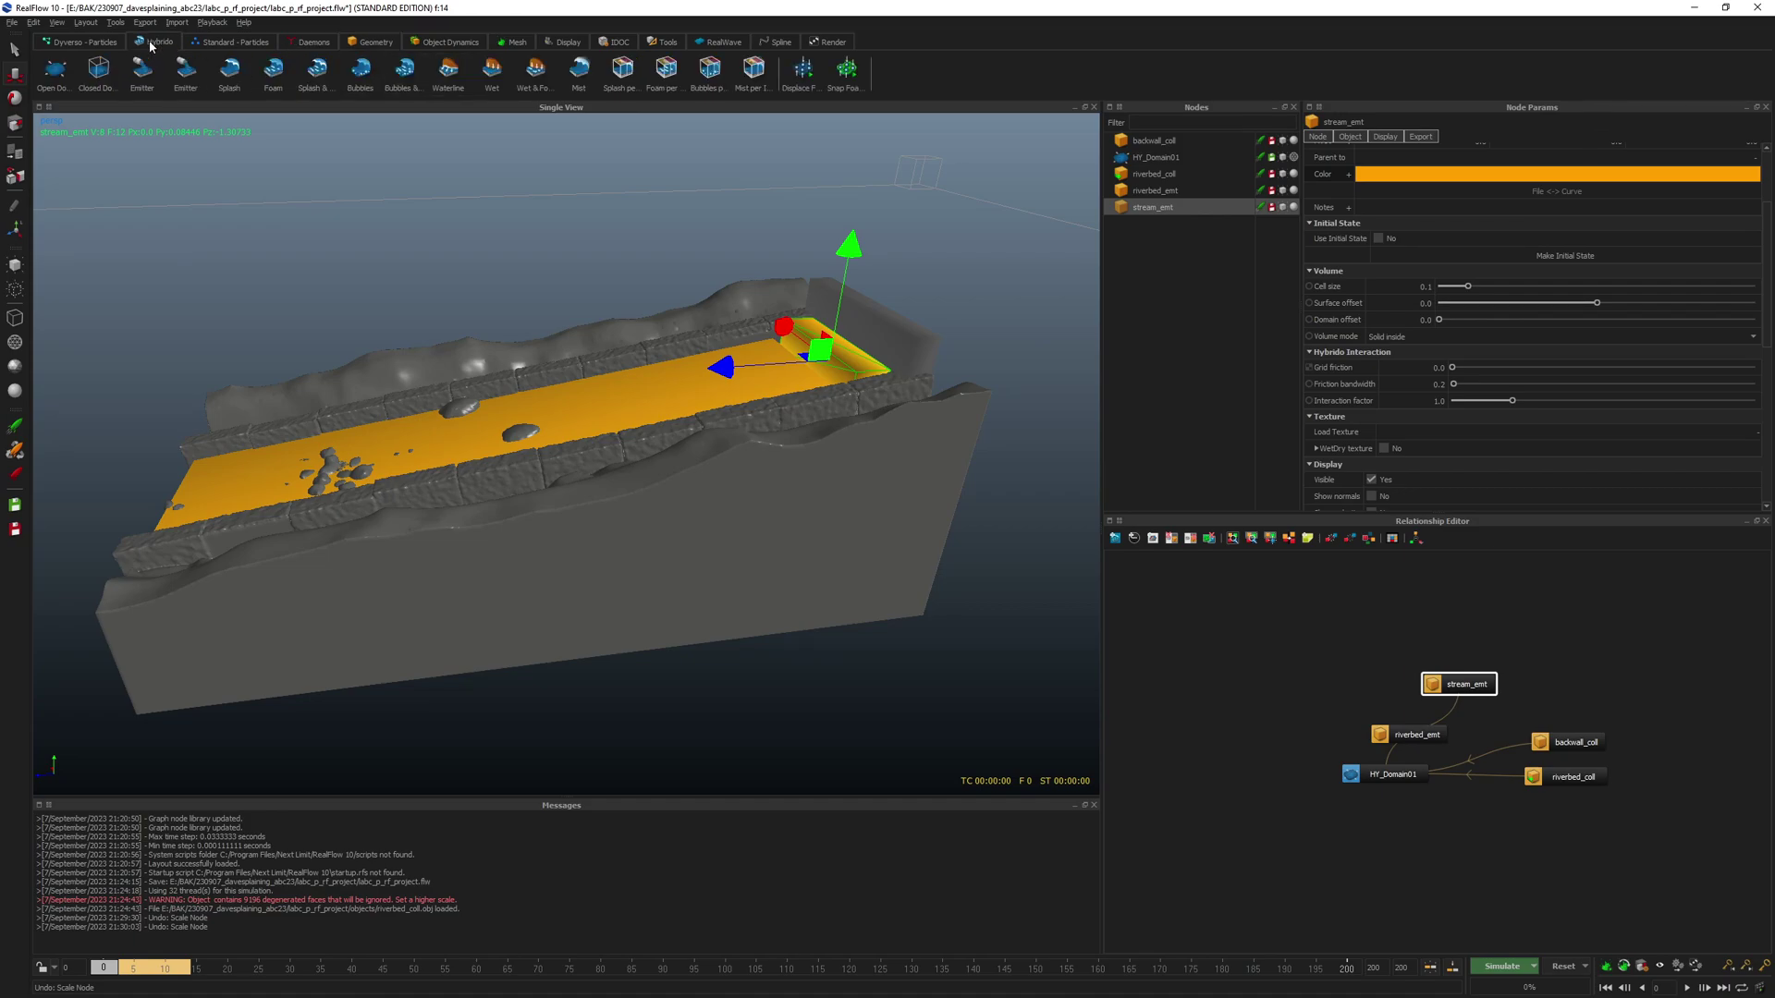
pyautogui.moveTo(1464, 684); pyautogui.dragTo(1199, 775)
pyautogui.click(1287, 781)
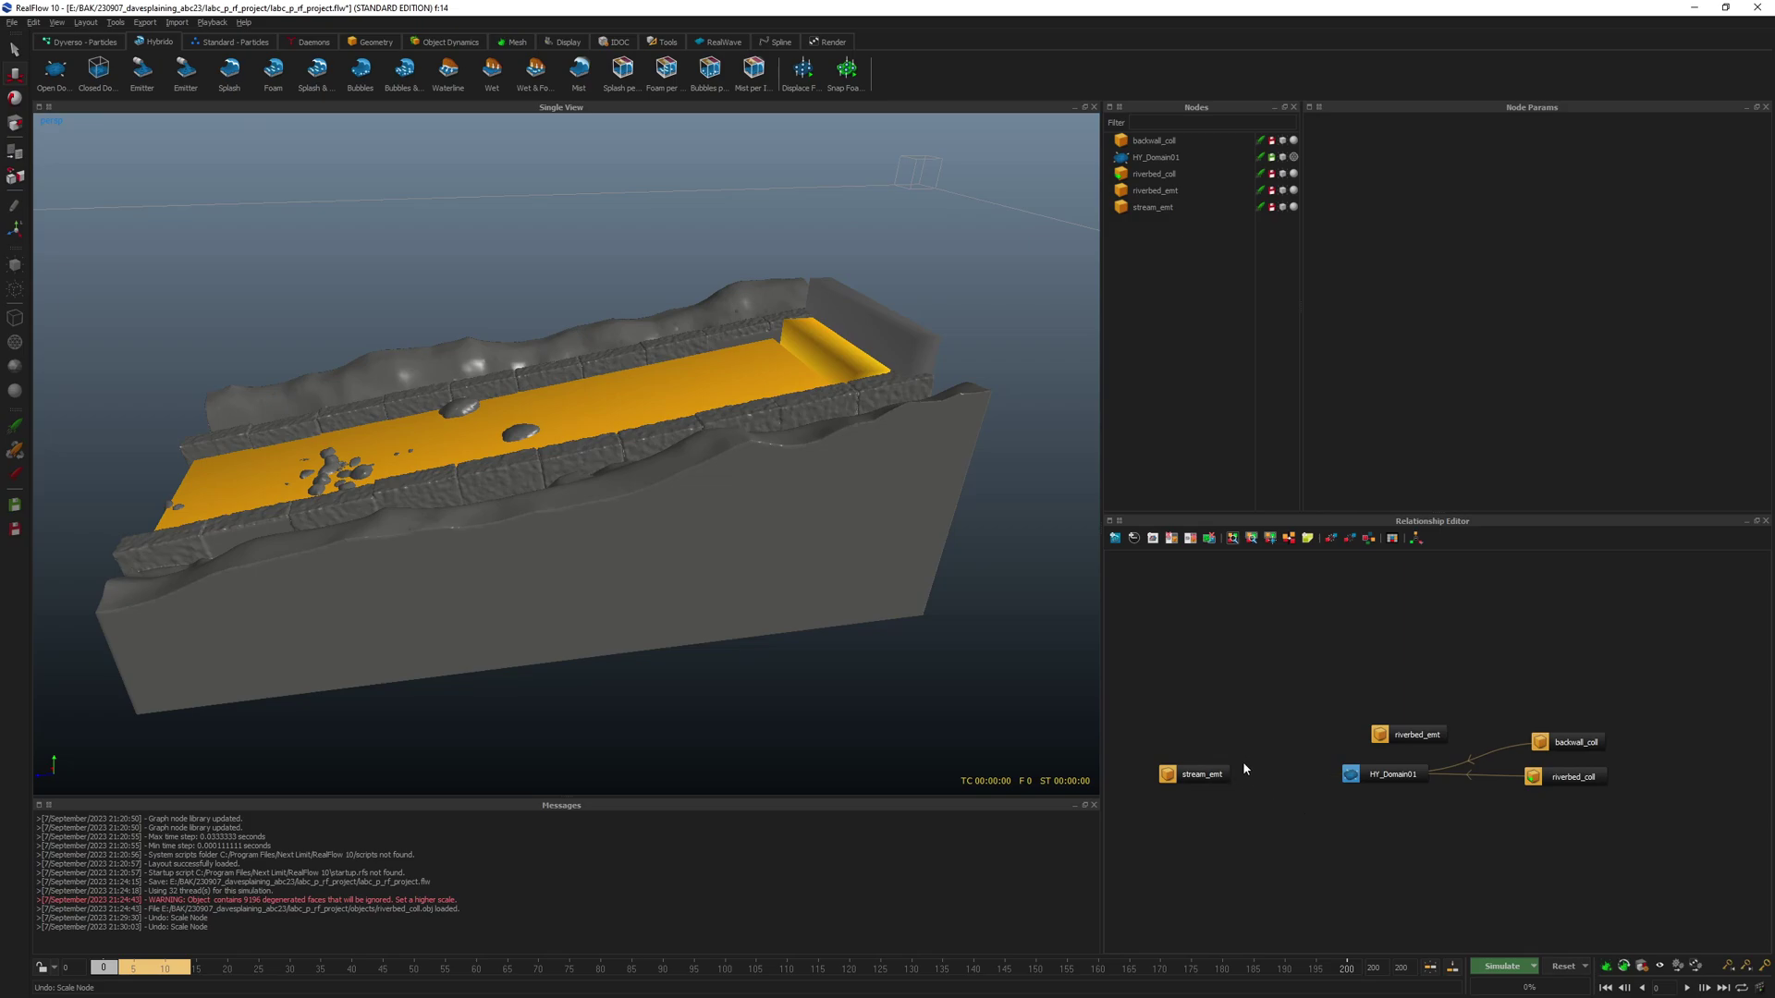
pyautogui.moveTo(1414, 736); pyautogui.dragTo(1198, 744)
# - Create a Hybrido emitter from stream_emt, enable its Stream option and place its node beneath stream_emt
pyautogui.click(1153, 207)
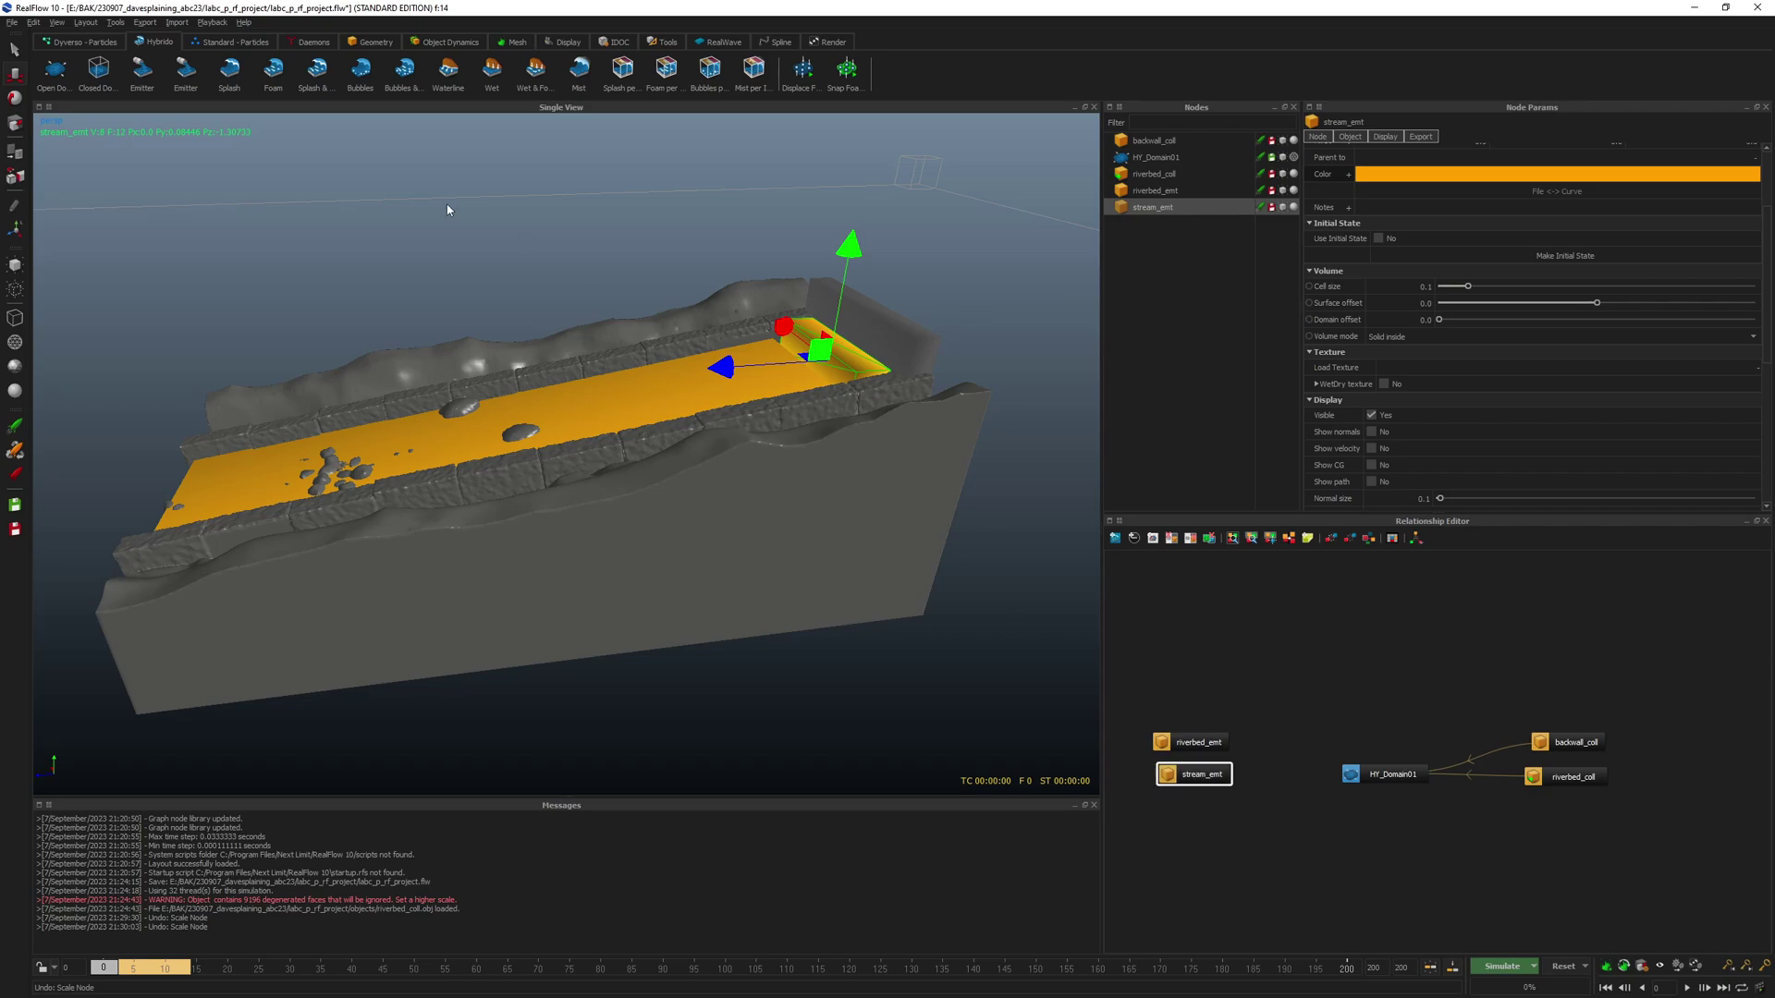
pyautogui.click(143, 71)
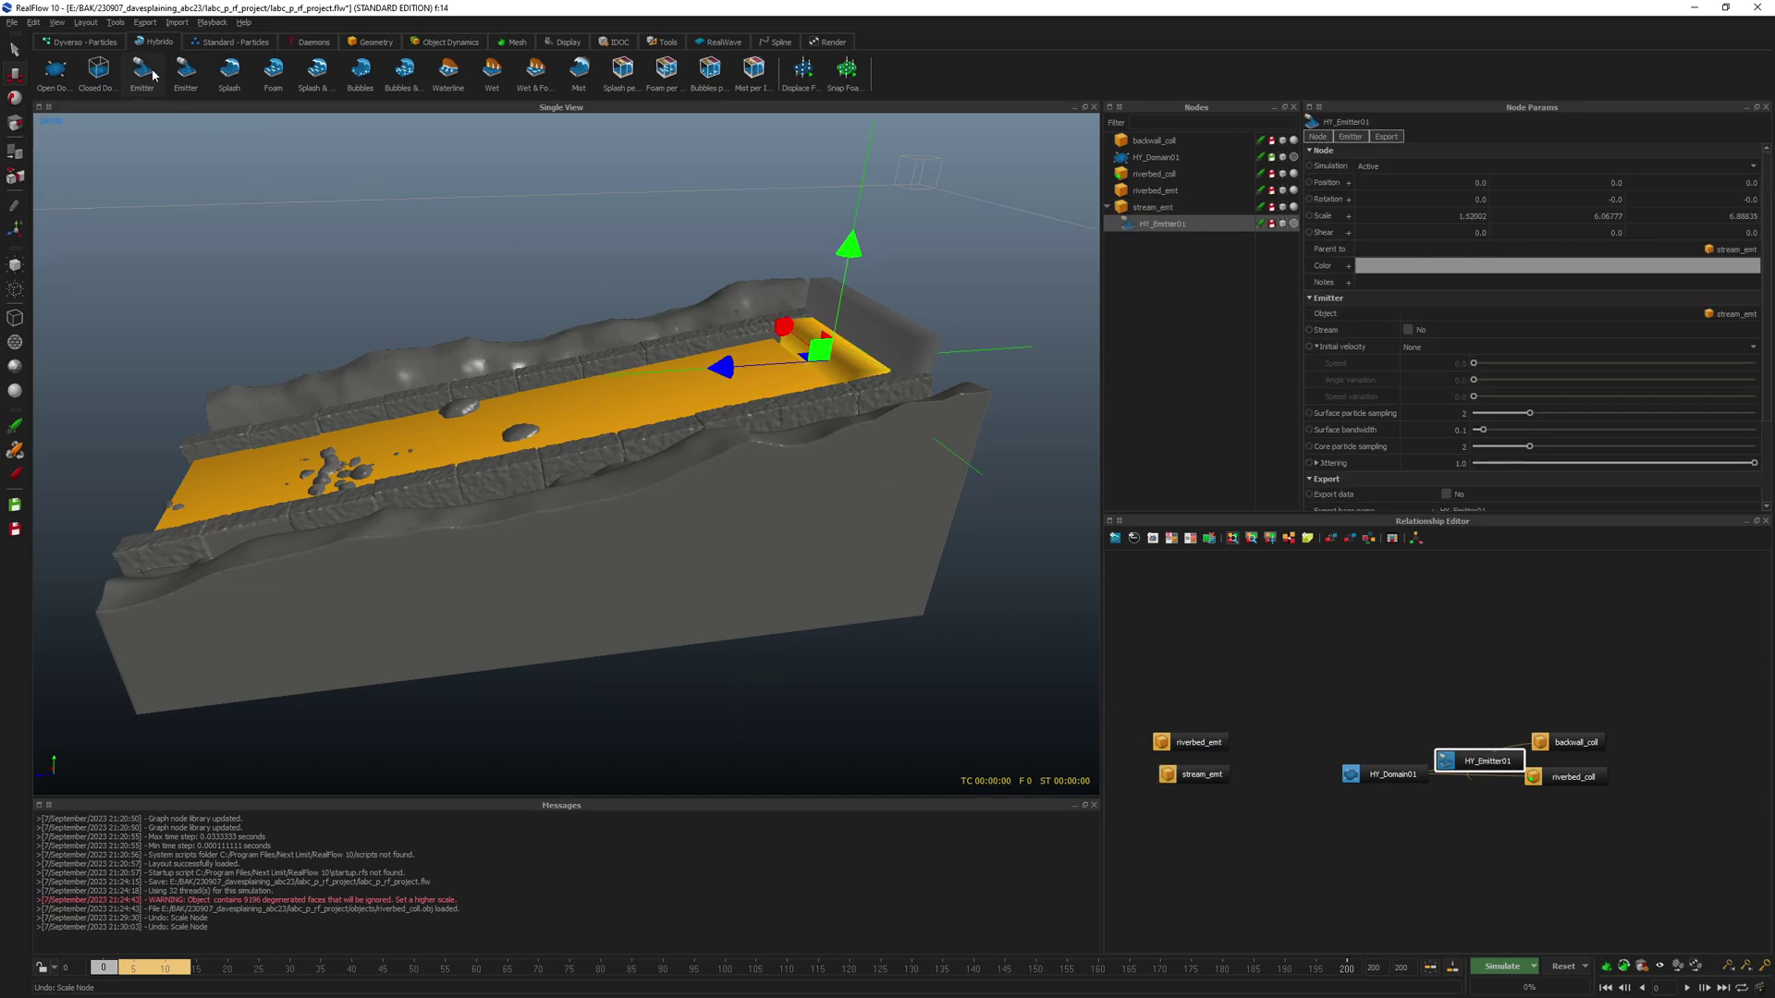
pyautogui.click(1408, 330)
pyautogui.moveTo(1463, 760); pyautogui.dragTo(1180, 802)
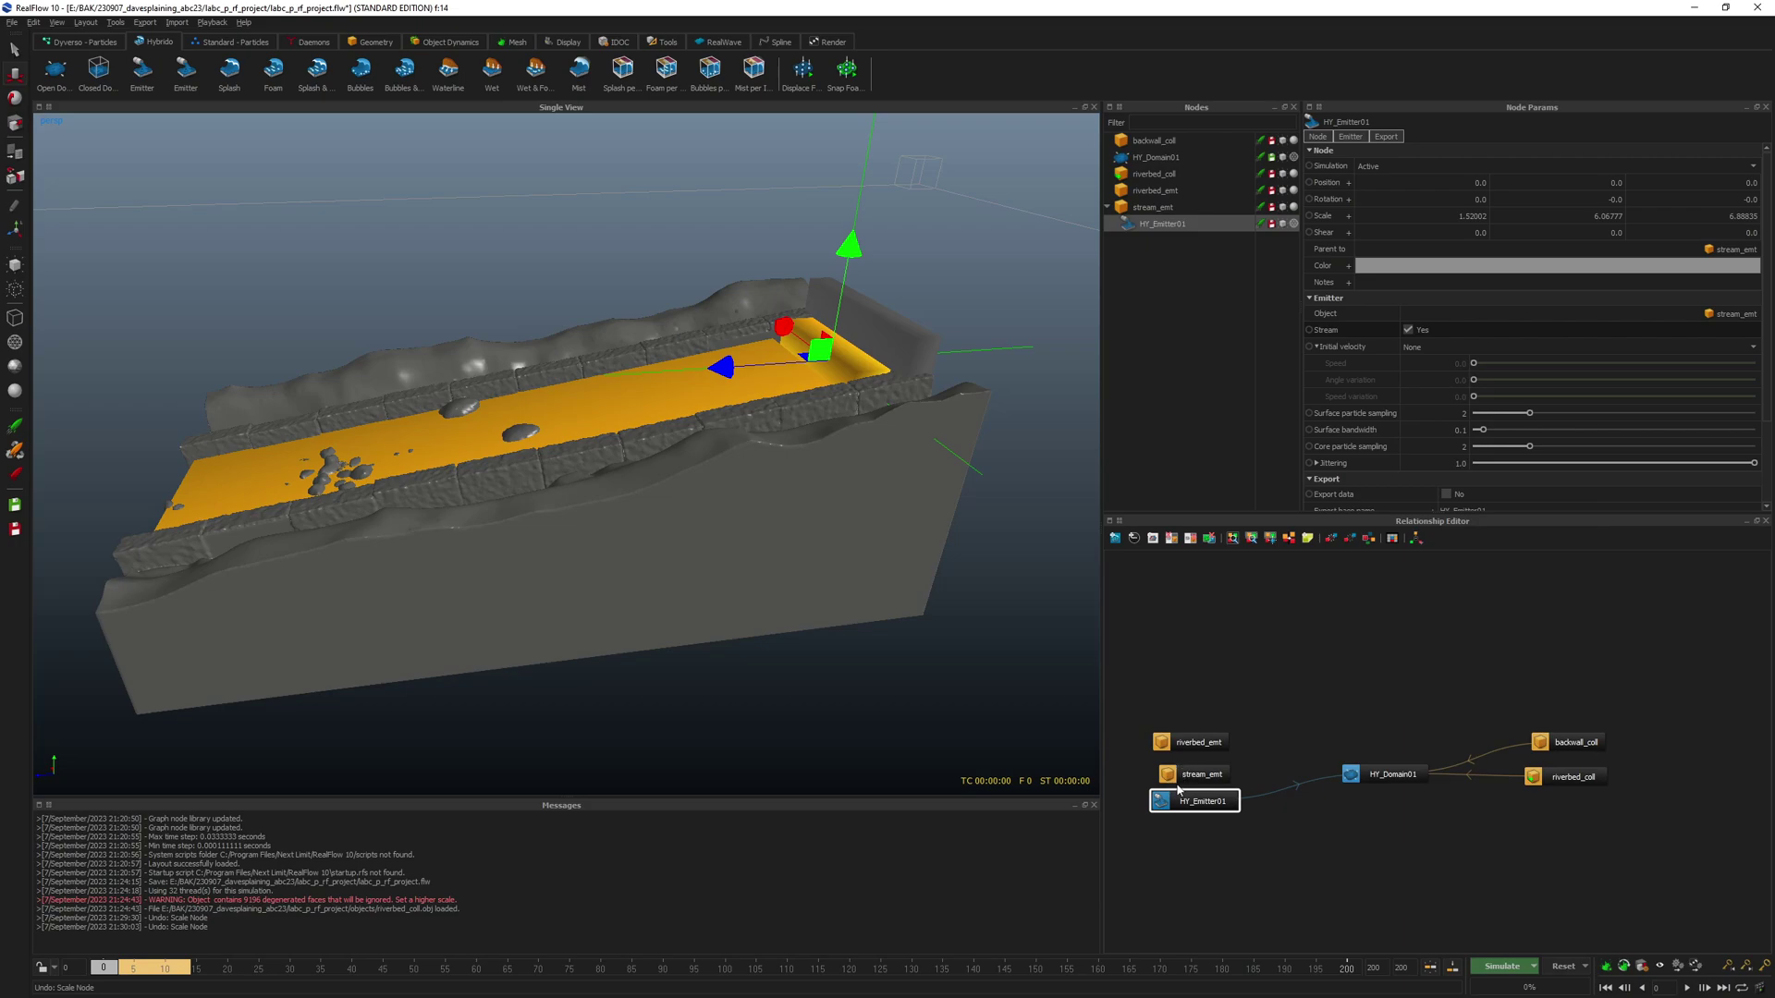
# - Create a Hybrido emitter from riverbed_emt and place its node beneath riverbed_emt
pyautogui.moveTo(1187, 742); pyautogui.dragTo(1189, 720)
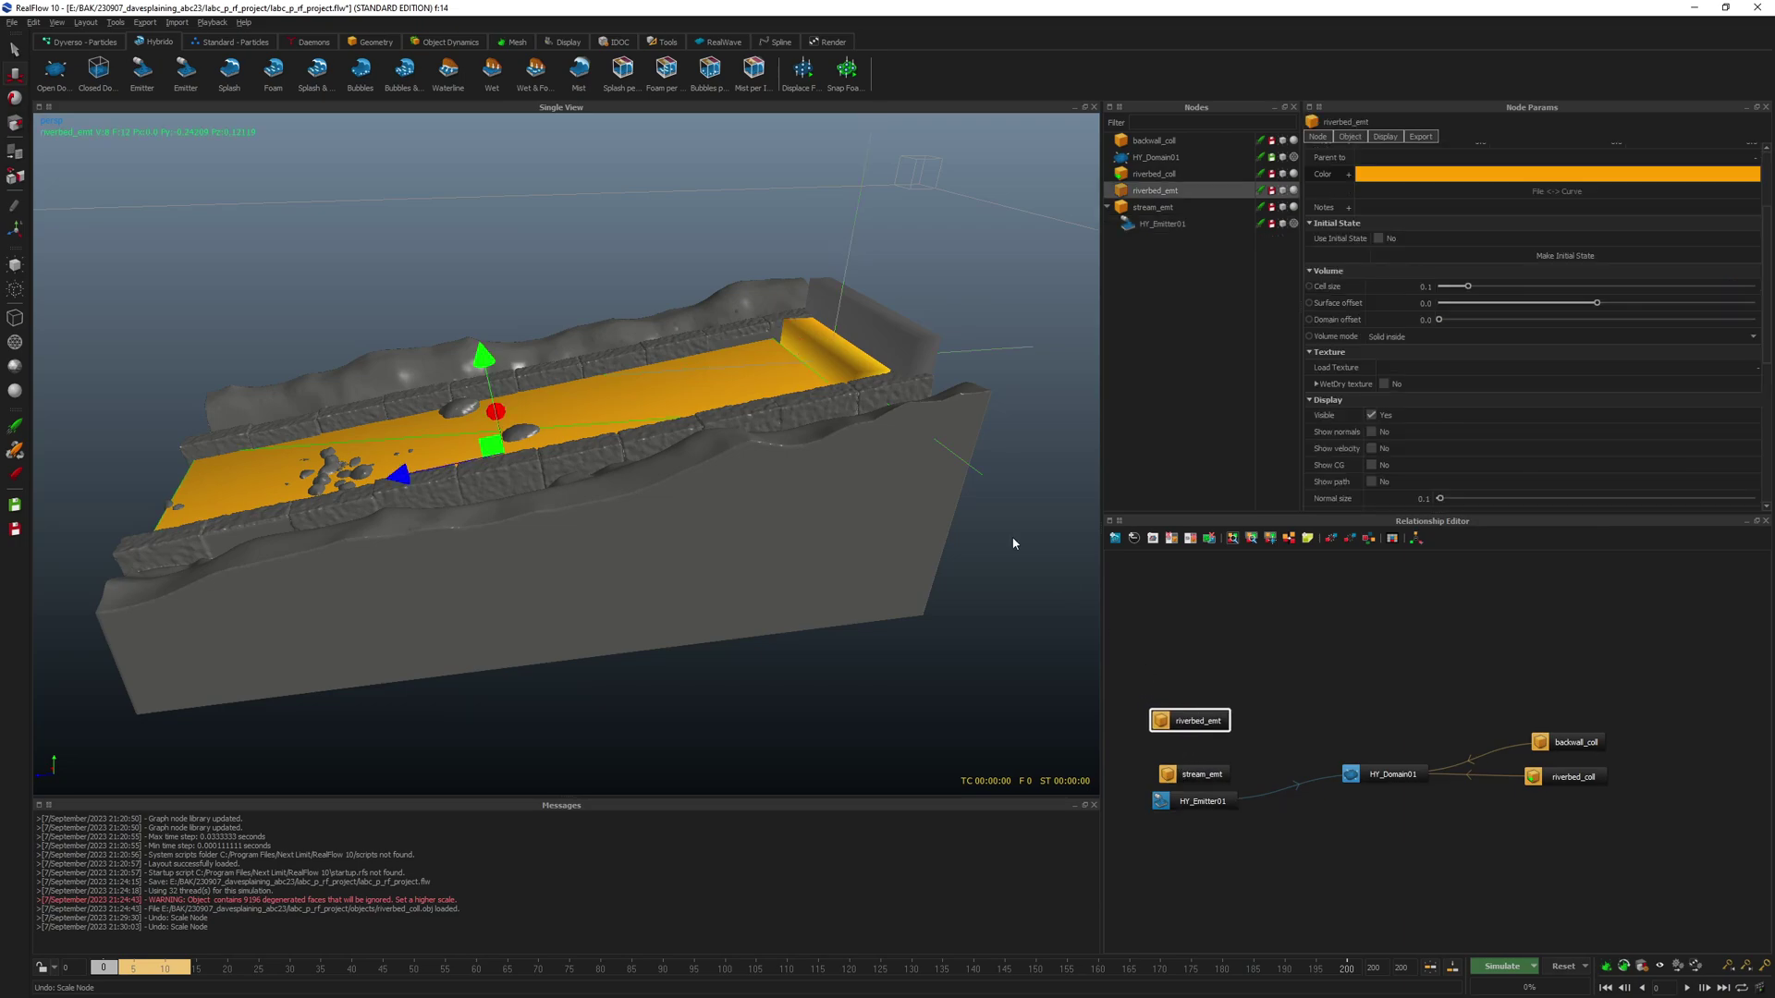
pyautogui.click(154, 77)
pyautogui.moveTo(1499, 766); pyautogui.dragTo(1352, 774)
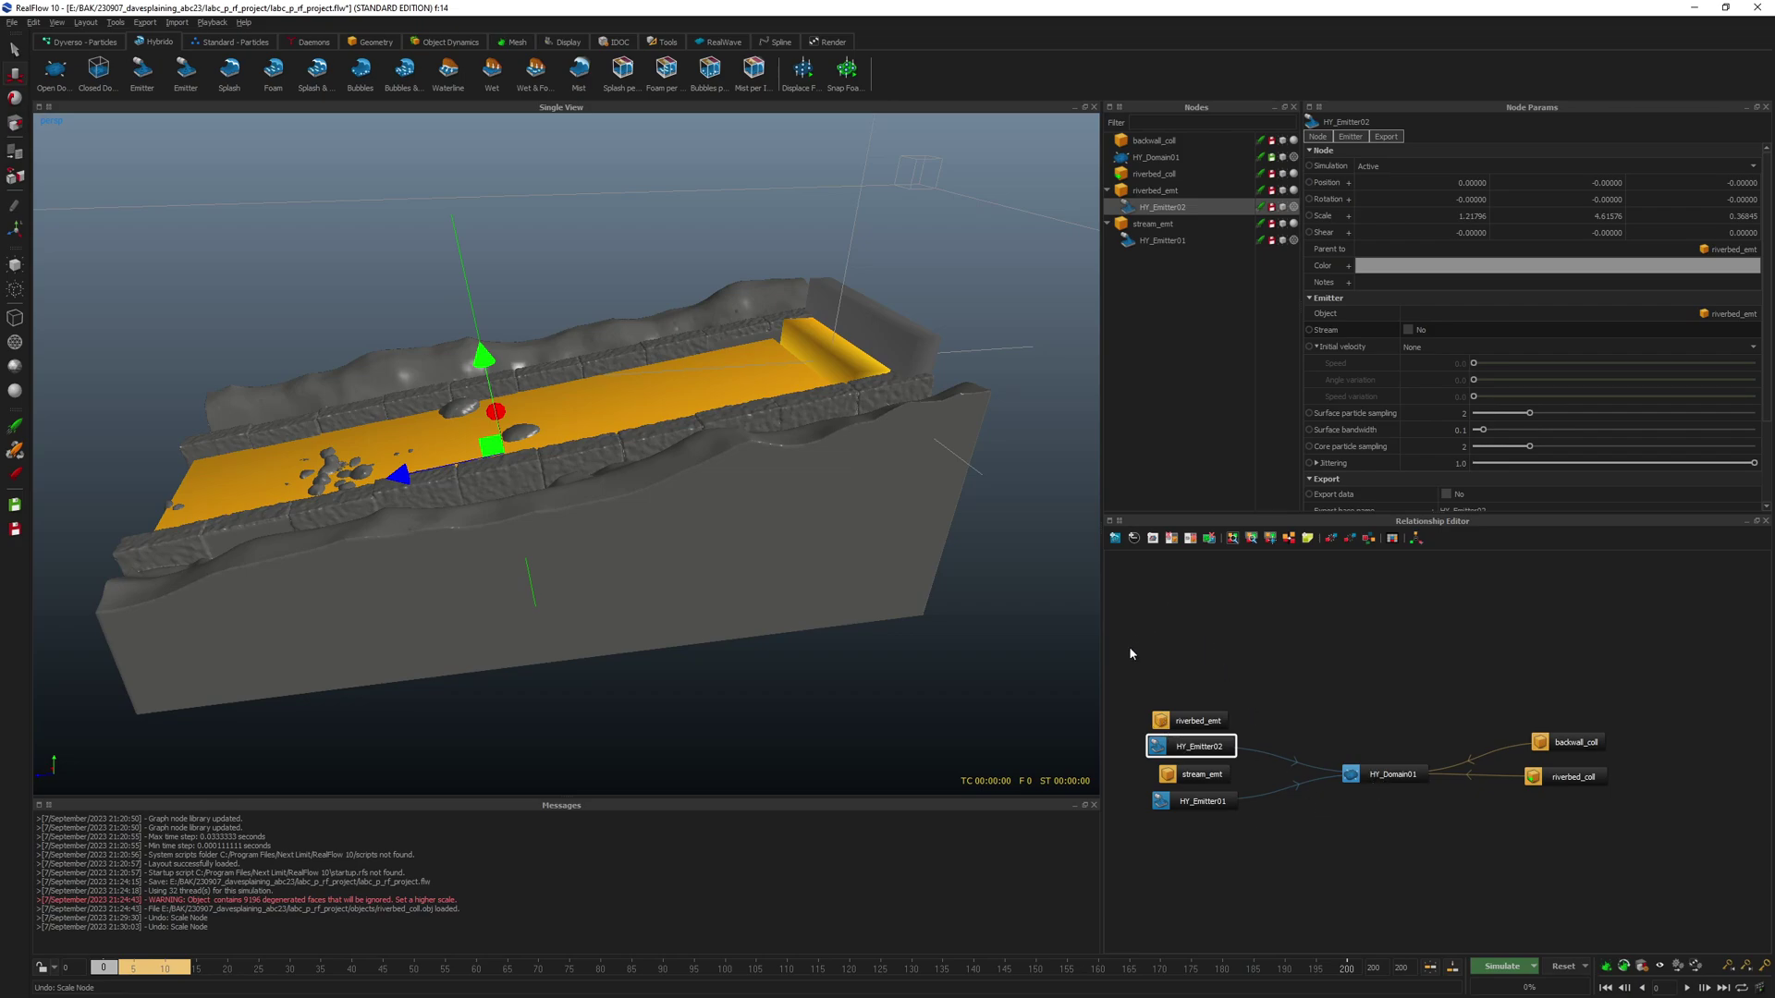
# - Hide riverbed_emt, stream_emt and HY_Emitter02 in the viewport
pyautogui.click(1189, 774)
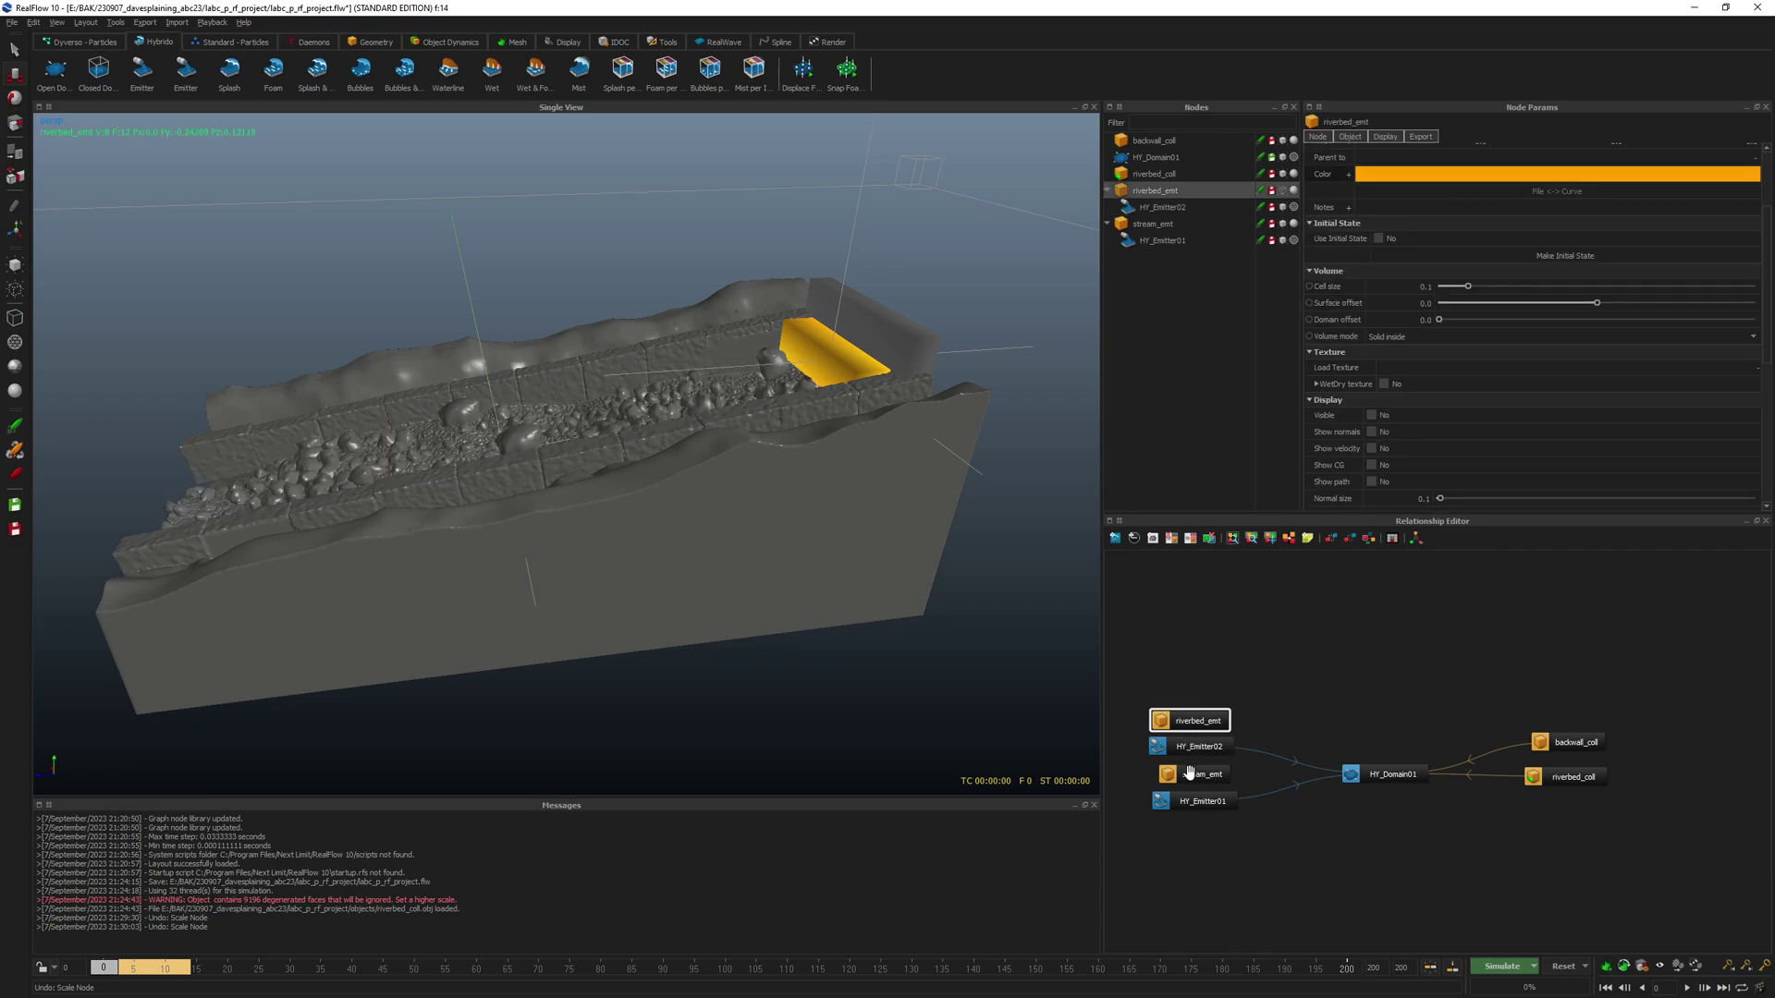
pyautogui.click(1264, 675)
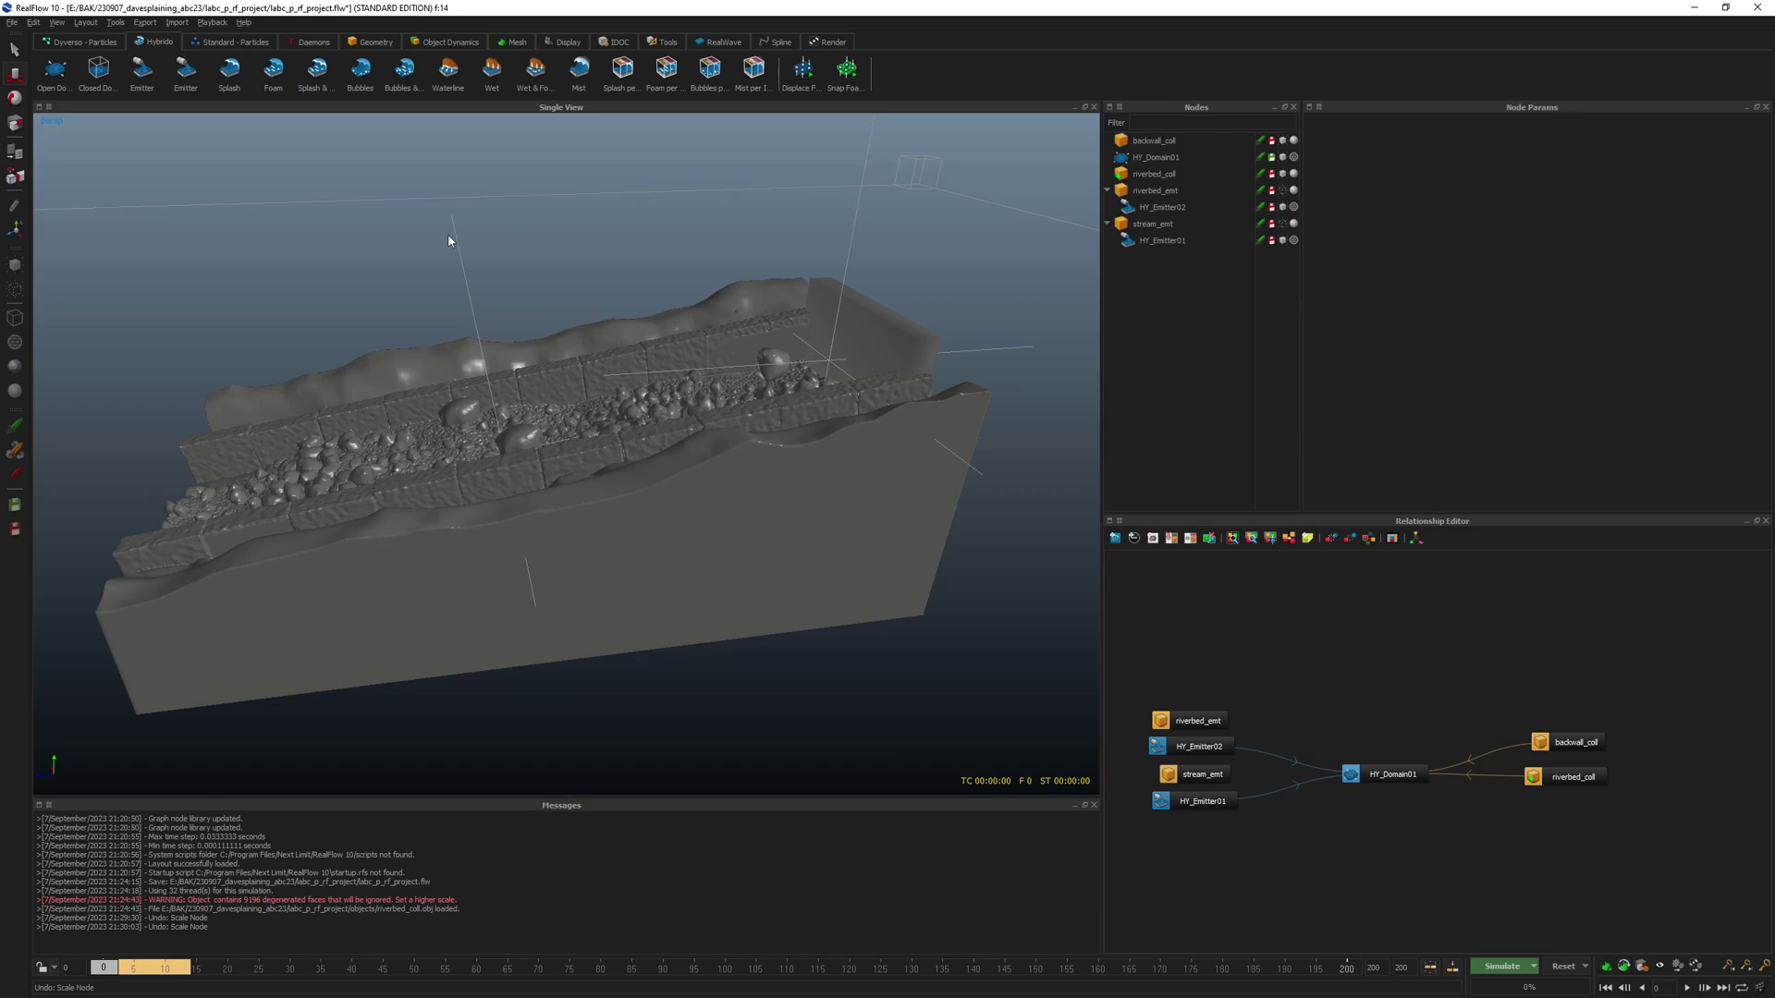
pyautogui.moveTo(445, 237); pyautogui.dragTo(490, 278)
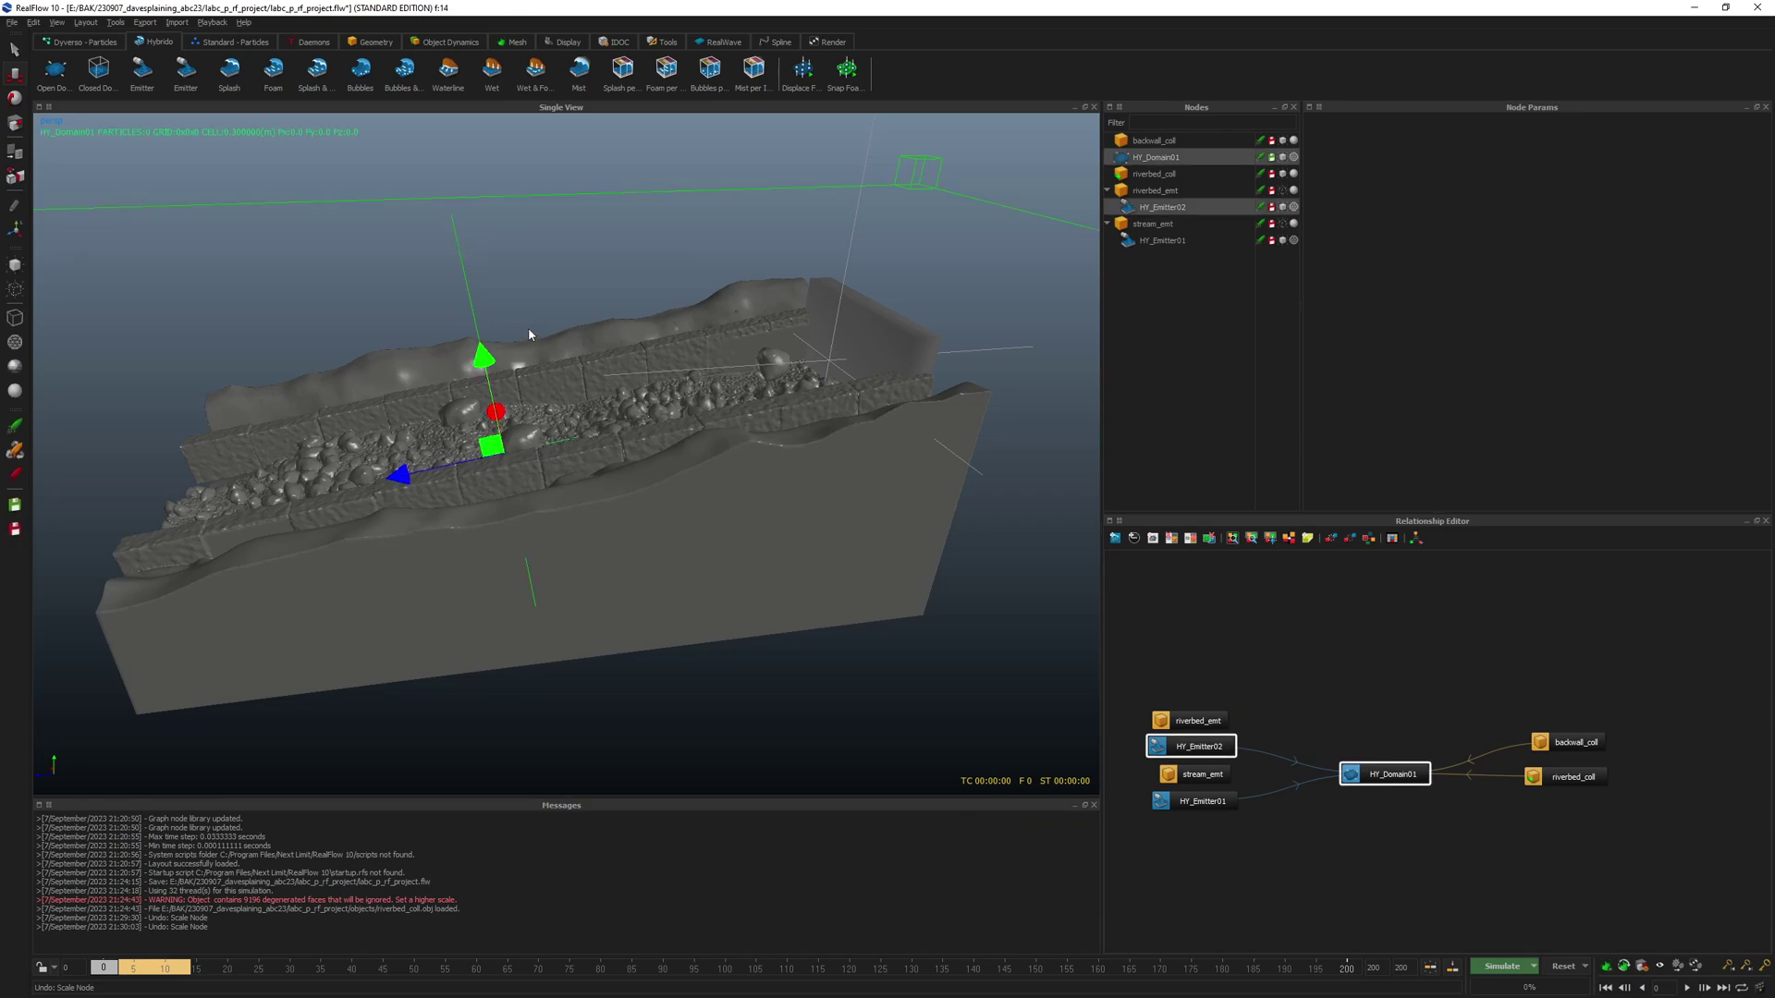
pyautogui.click(1157, 209)
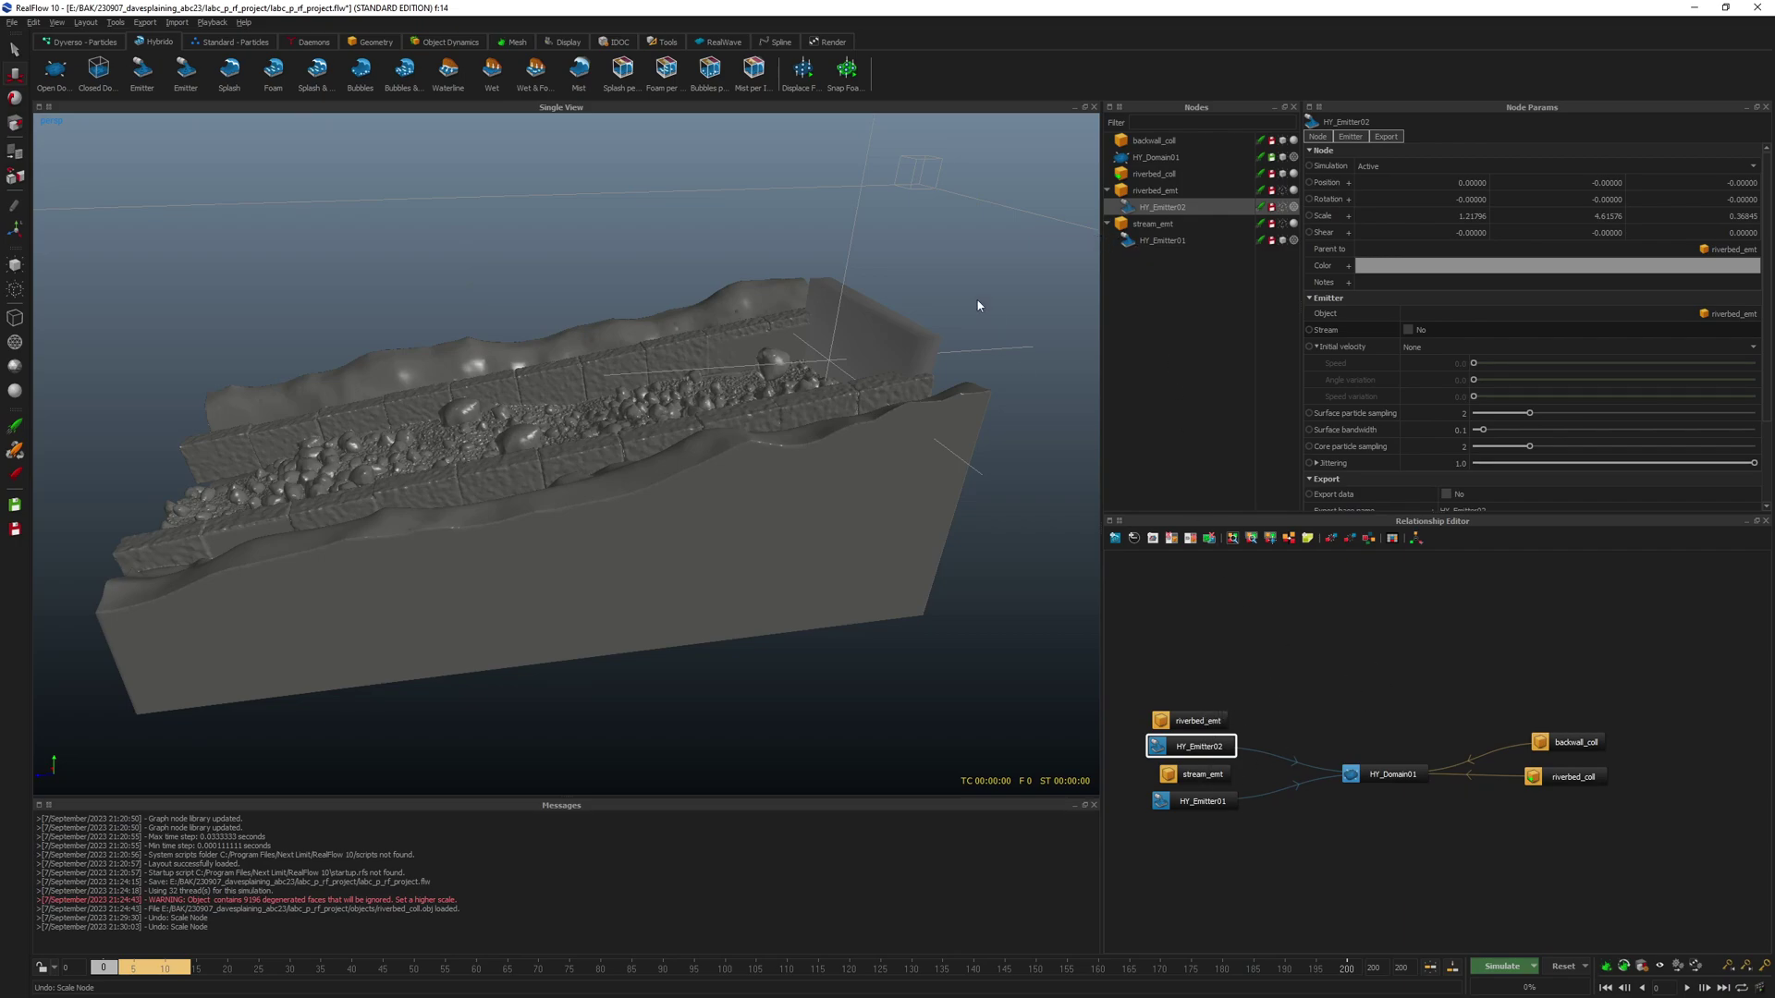
# - Add a Gravity daemon, connect it to HY_Domain01 and hide it in the viewport
pyautogui.click(1369, 706)
pyautogui.hotkey('ctrl', 'g')
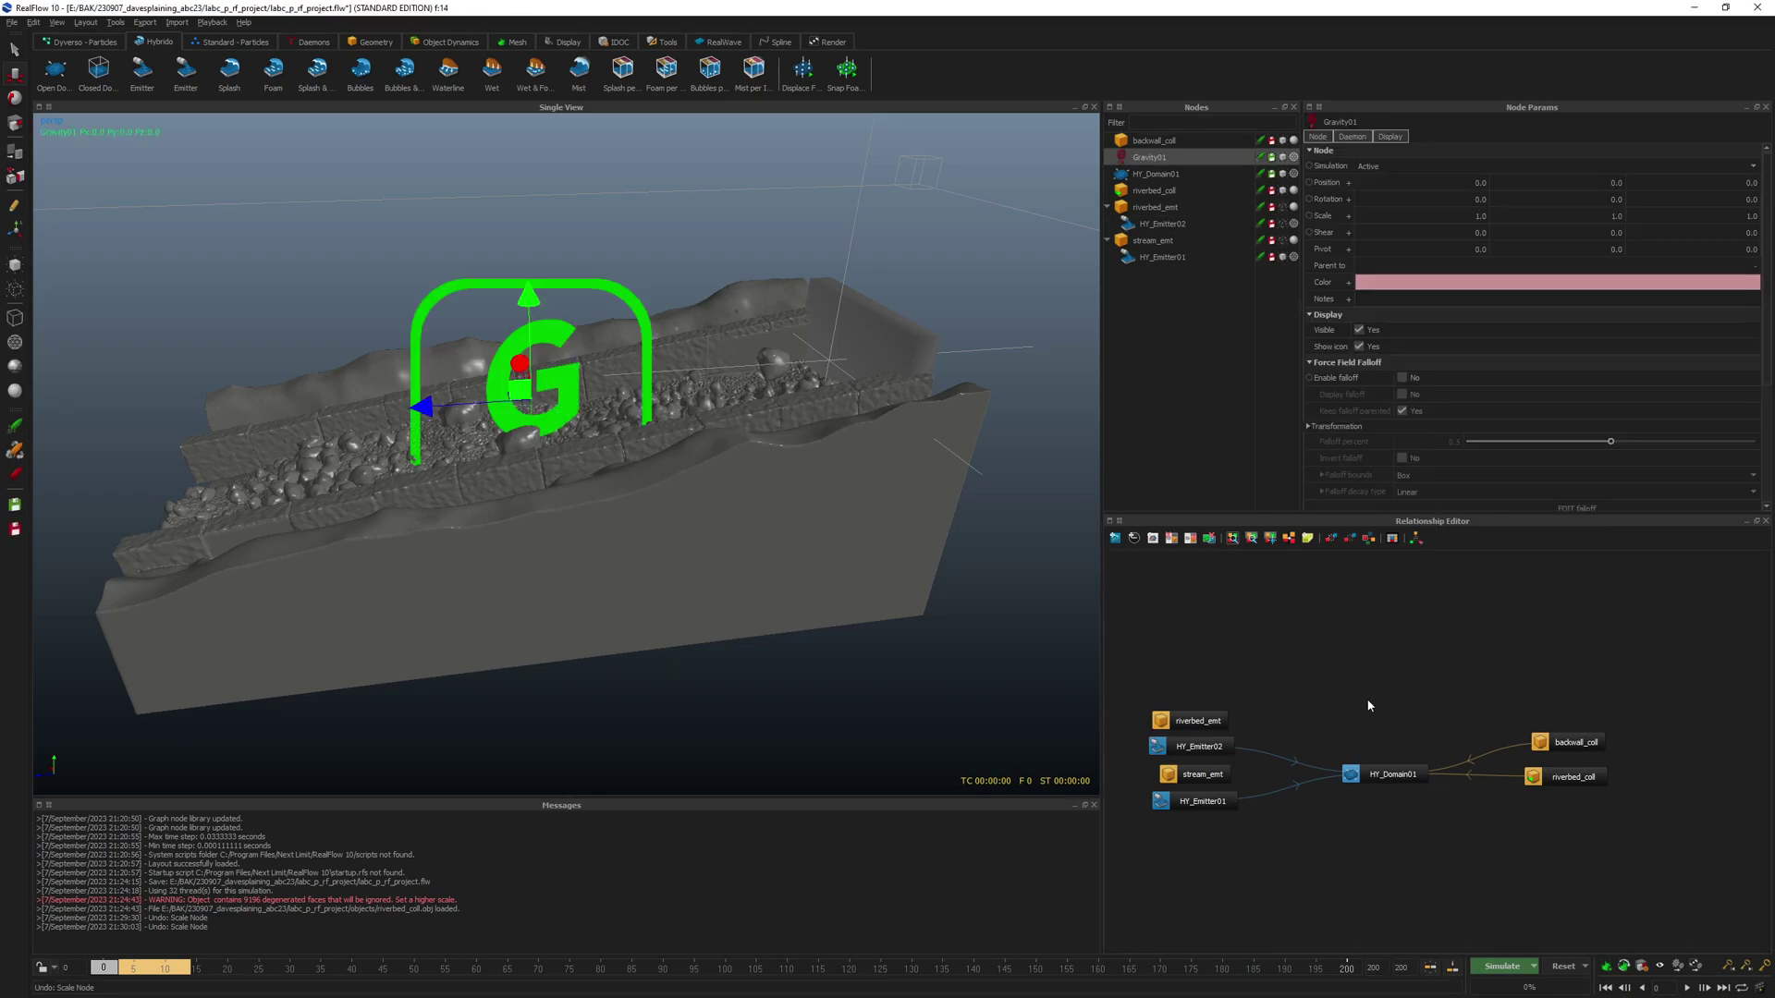
pyautogui.moveTo(1369, 705); pyautogui.dragTo(1371, 687)
pyautogui.moveTo(1371, 686); pyautogui.dragTo(1390, 771, button='middle')
pyautogui.moveTo(1399, 688); pyautogui.dragTo(1401, 668)
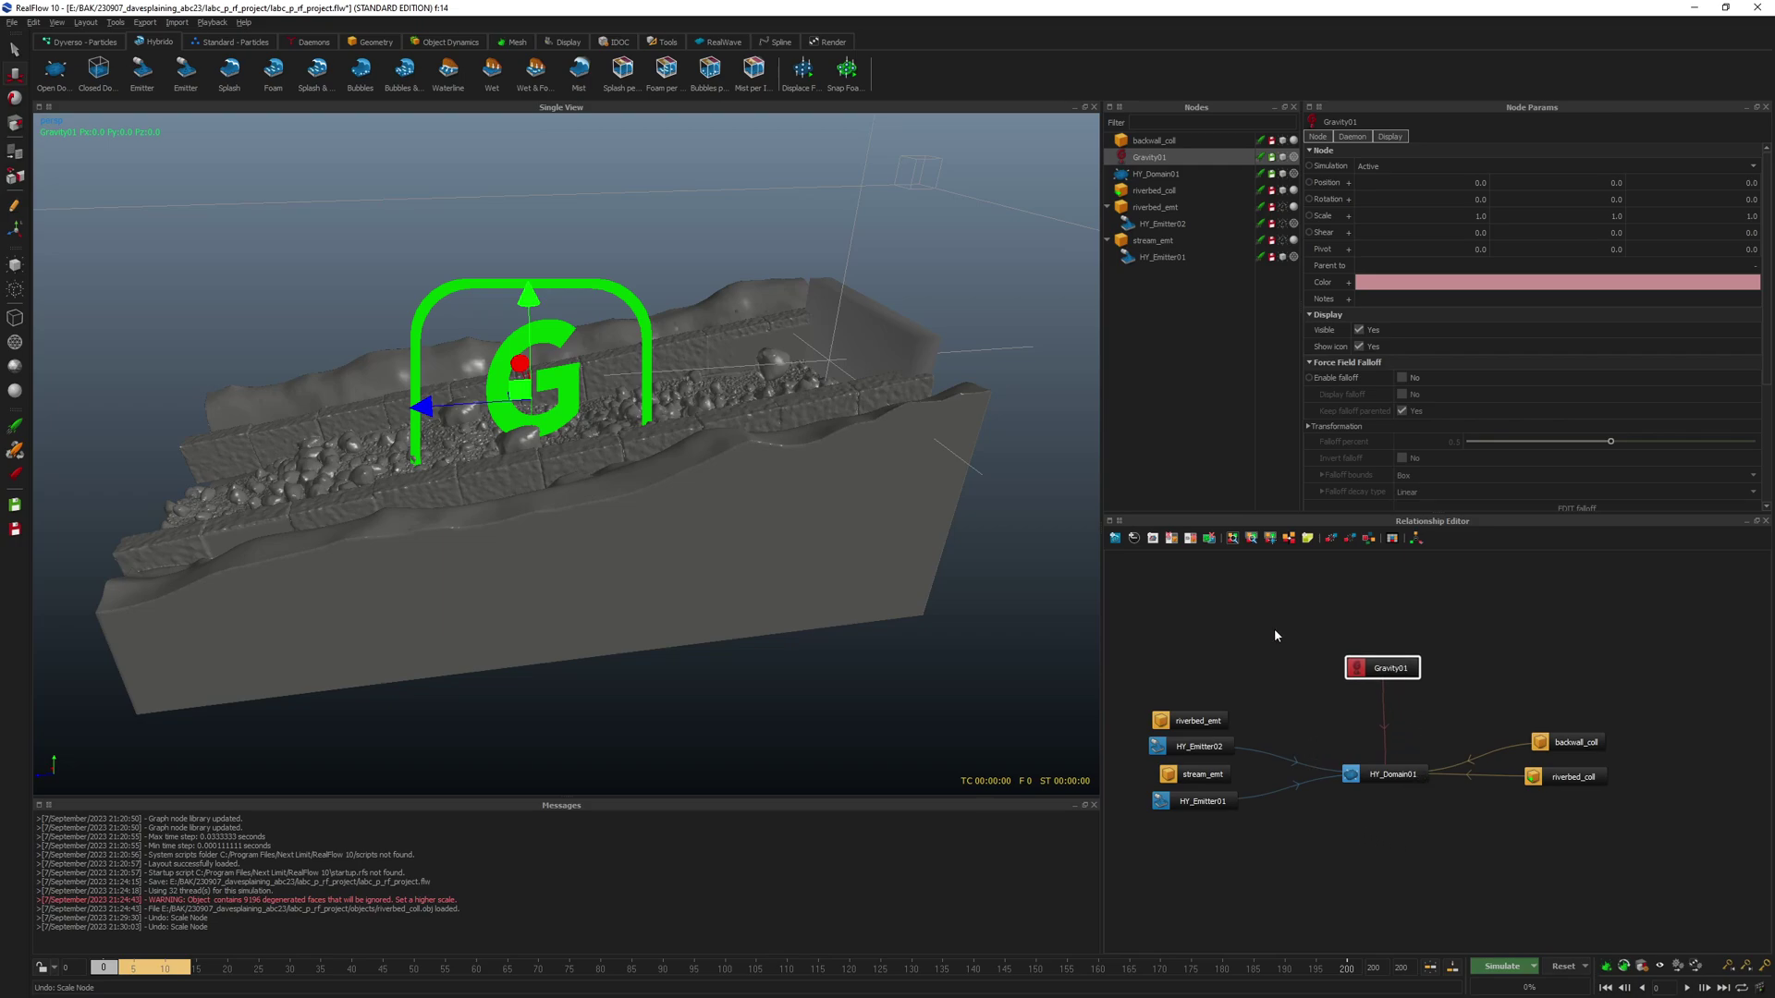
pyautogui.press('h')
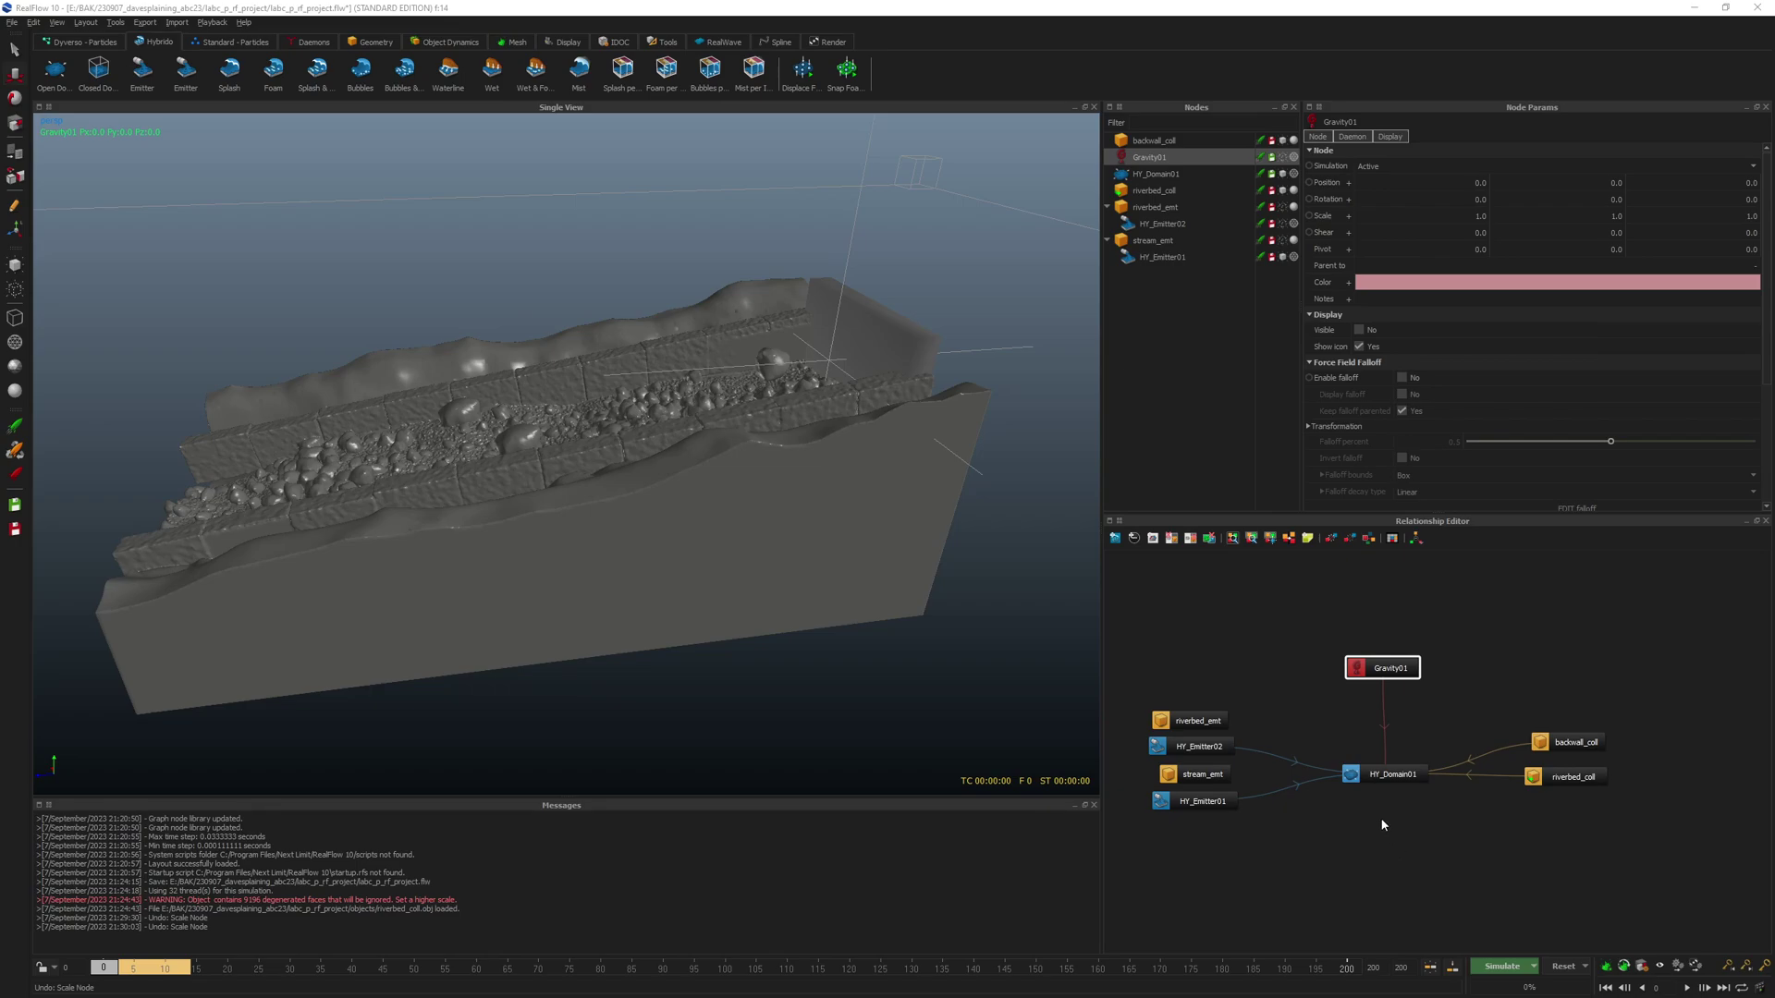
# - Add a Drag Force daemon, connect it to HY_Domain01 and place its node below the domain
pyautogui.click(1374, 863)
pyautogui.press('Tab')
pyautogui.press('Return')
pyautogui.moveTo(1376, 869); pyautogui.dragTo(1392, 776)
pyautogui.moveTo(1429, 878); pyautogui.dragTo(1343, 888)
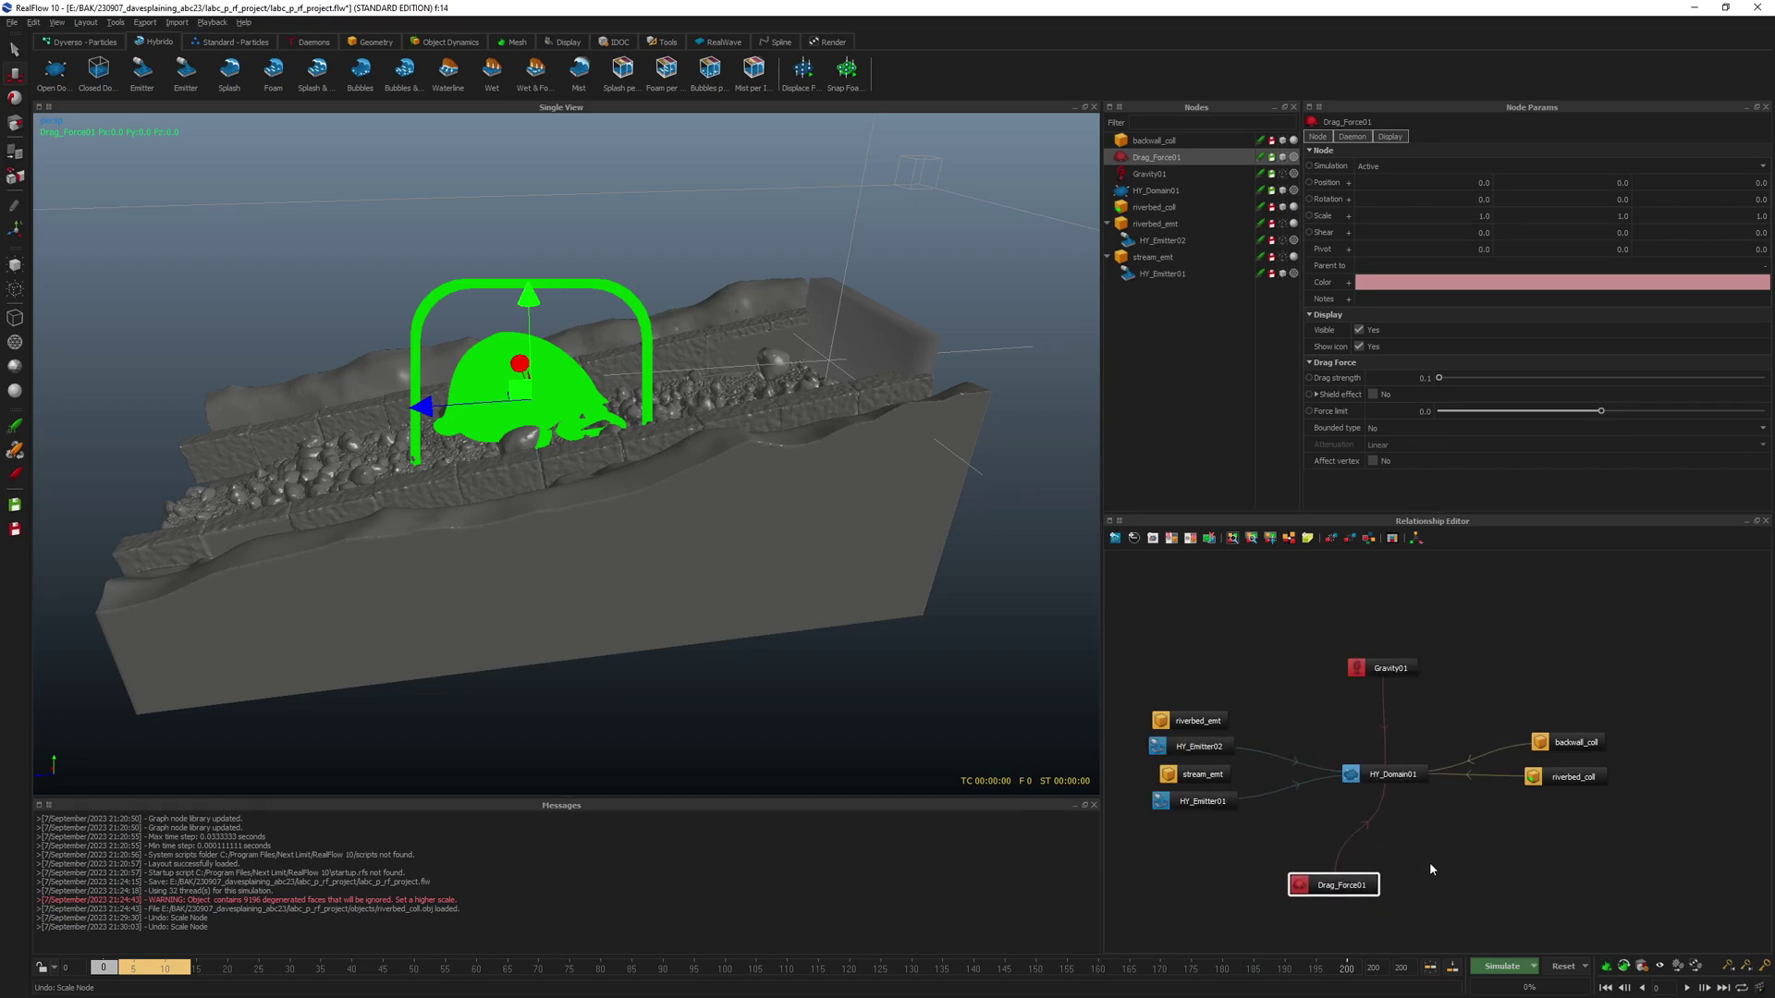
# - Add a k Volume daemon, connect it to HY_Domain01 and fit its box around the riverbed object
pyautogui.click(1431, 886)
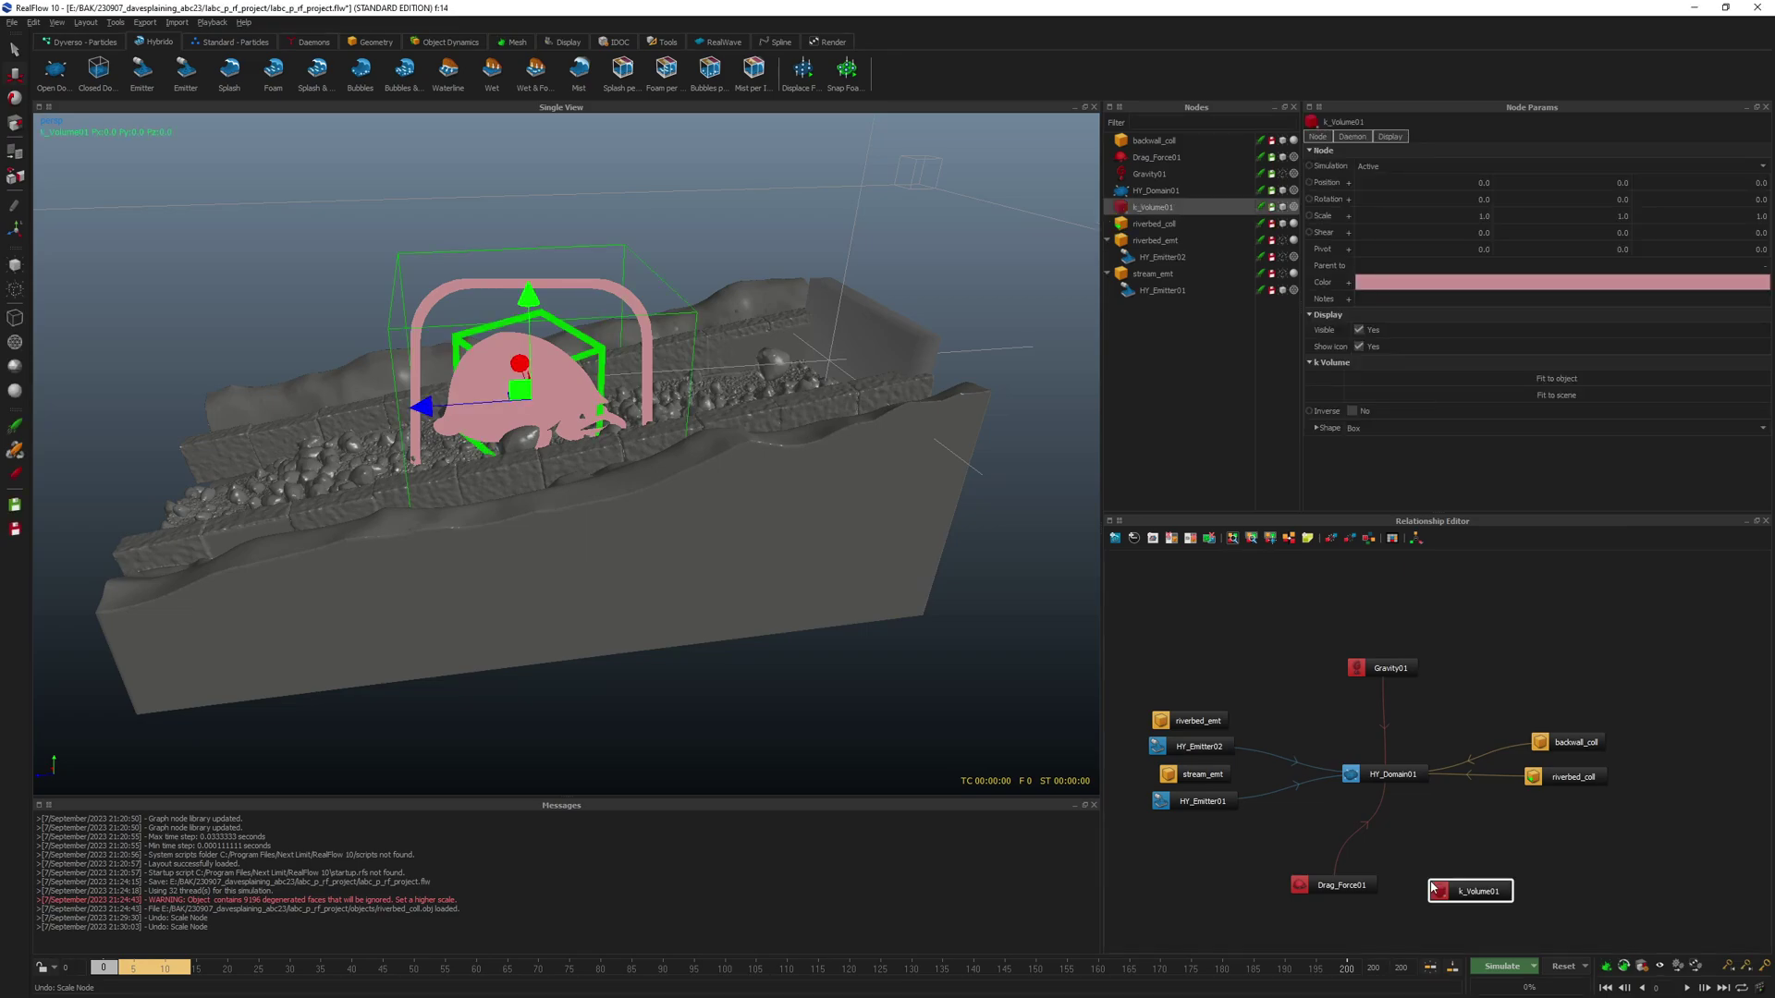
pyautogui.moveTo(1464, 885)
pyautogui.mouseDown()
pyautogui.moveTo(1424, 883)
pyautogui.moveTo(1386, 775)
pyautogui.mouseUp()
pyautogui.click(1562, 380)
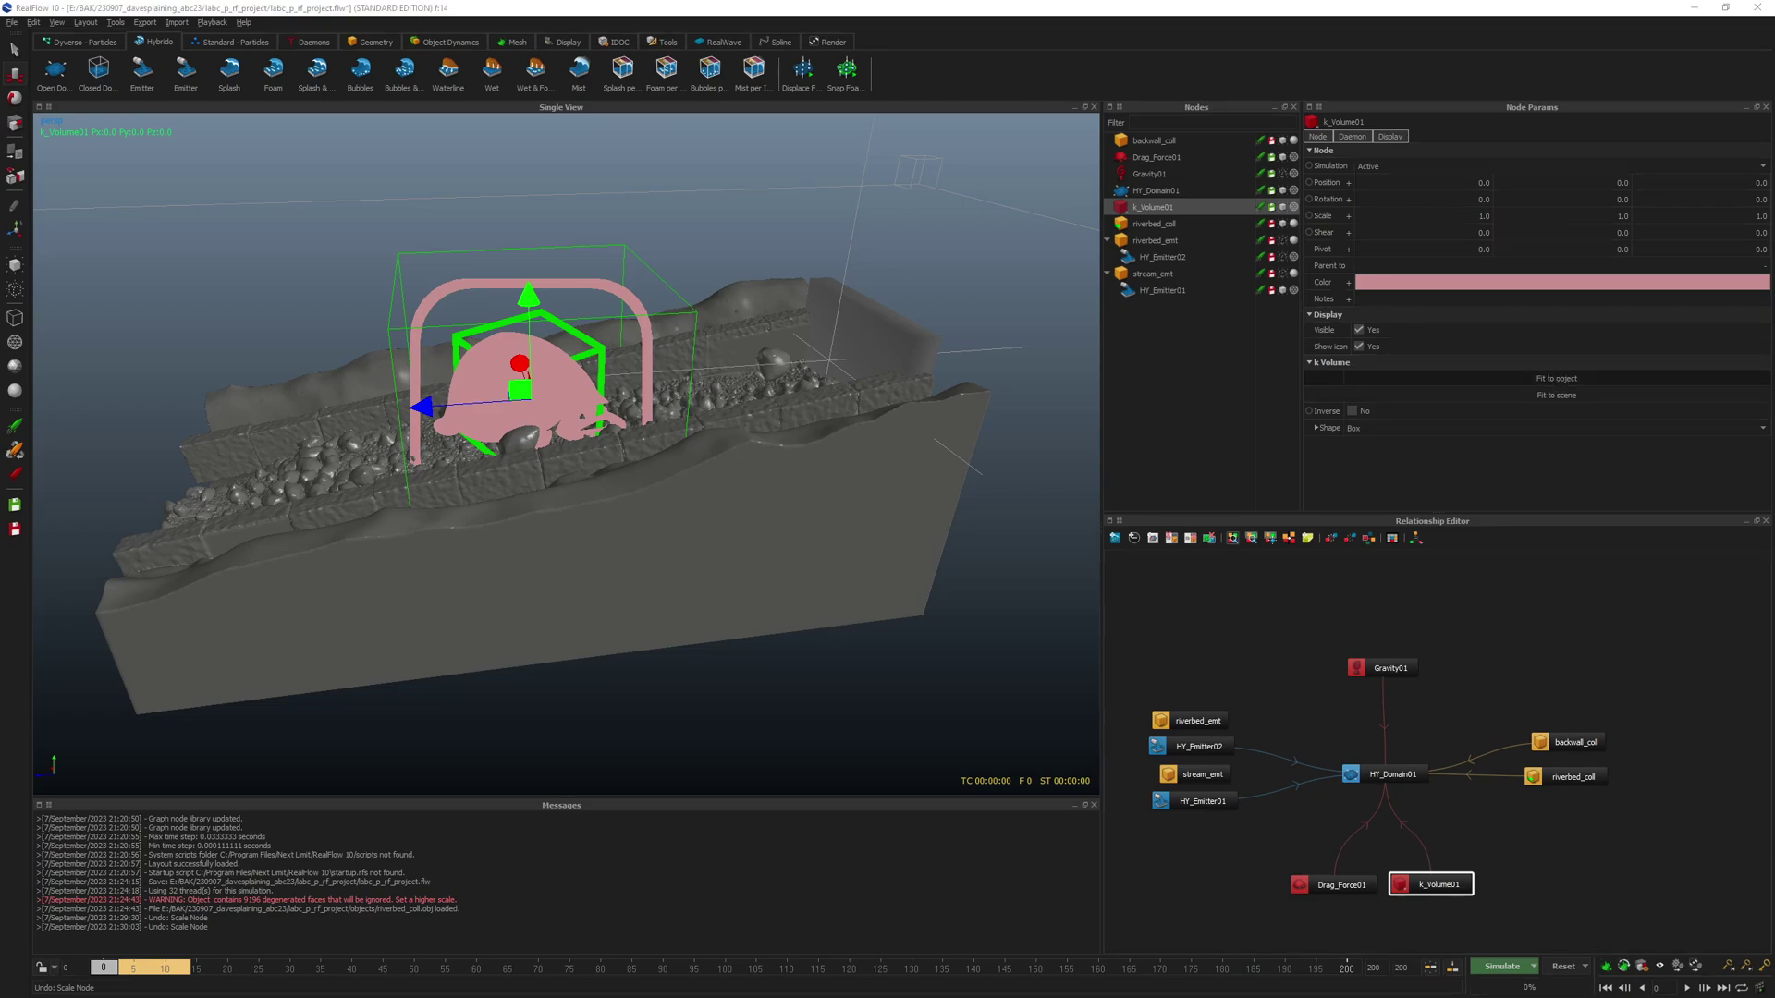
# - In top view, scale the k_Volume01 box down to about 1.2 in X and about 2.9 in Z, within the riverbed's outline
pyautogui.press('1')
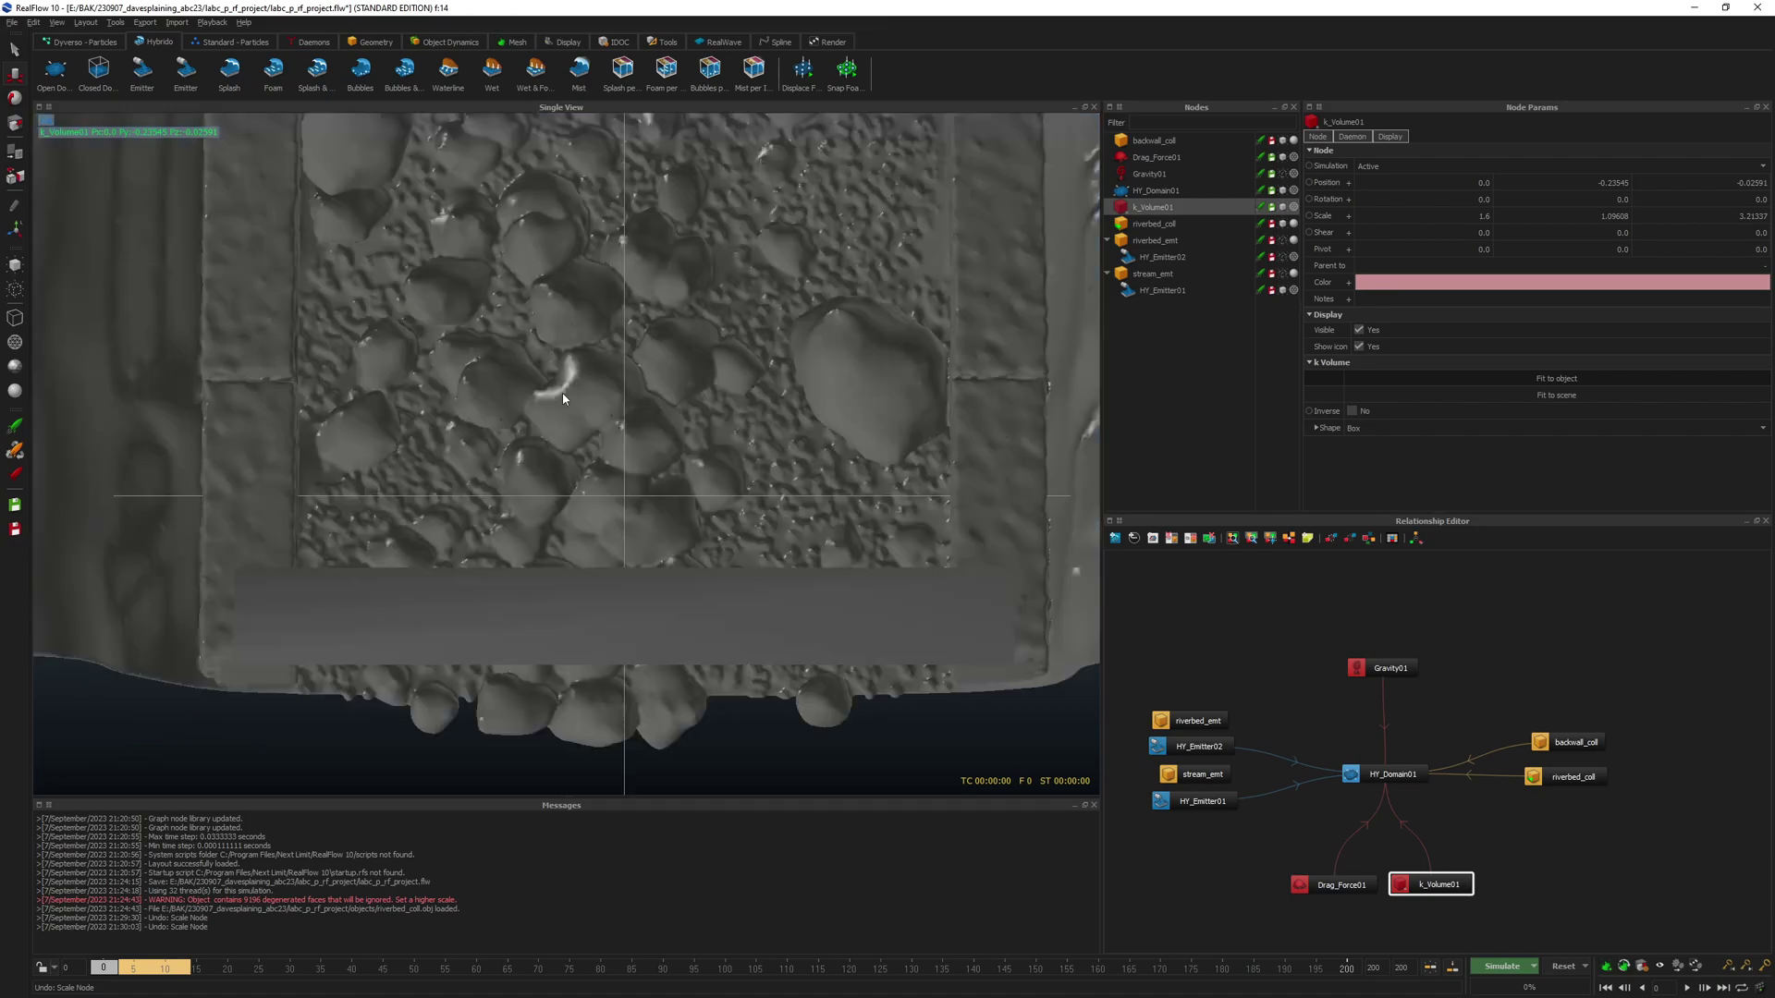
pyautogui.keyDown('alt'); pyautogui.moveTo(775, 391); pyautogui.dragTo(941, 252, button='right'); pyautogui.keyUp('alt')
pyautogui.keyDown('alt'); pyautogui.moveTo(700, 298); pyautogui.dragTo(735, 404, button='right'); pyautogui.keyUp('alt')
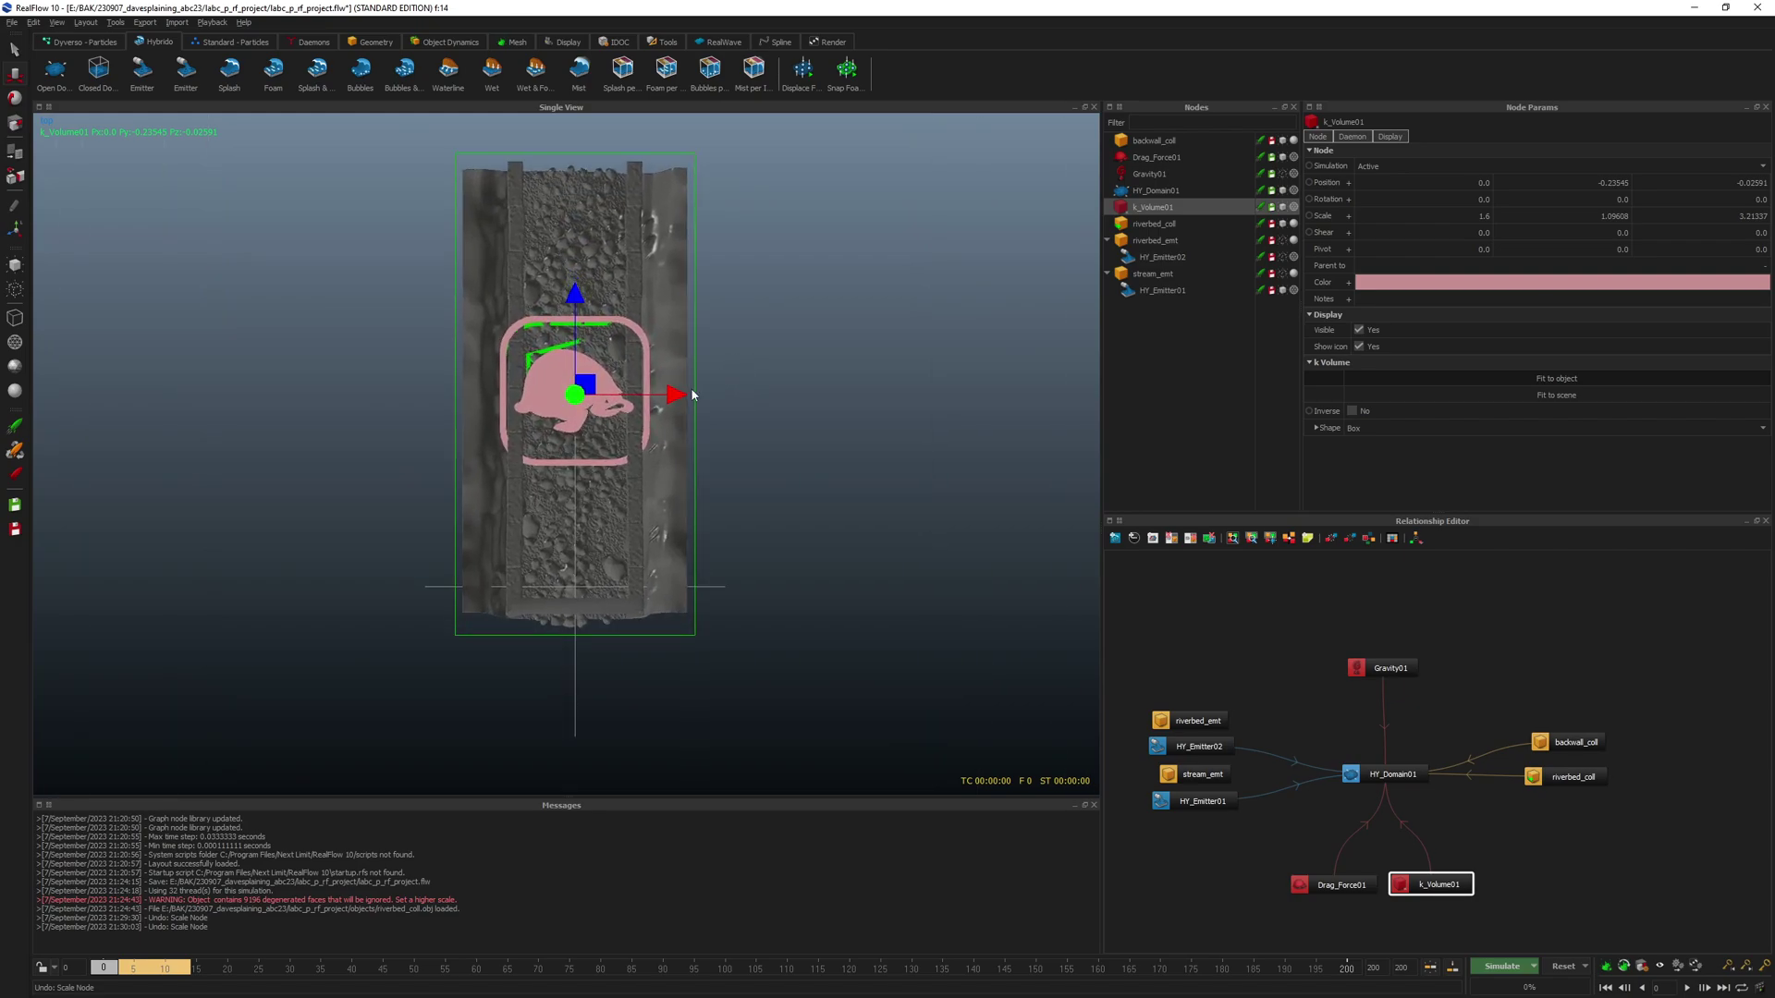
pyautogui.press('r')
pyautogui.moveTo(672, 395); pyautogui.dragTo(616, 389)
pyautogui.moveTo(575, 298)
pyautogui.mouseDown()
pyautogui.moveTo(573, 355)
pyautogui.moveTo(575, 312)
pyautogui.mouseUp()
pyautogui.press('w')
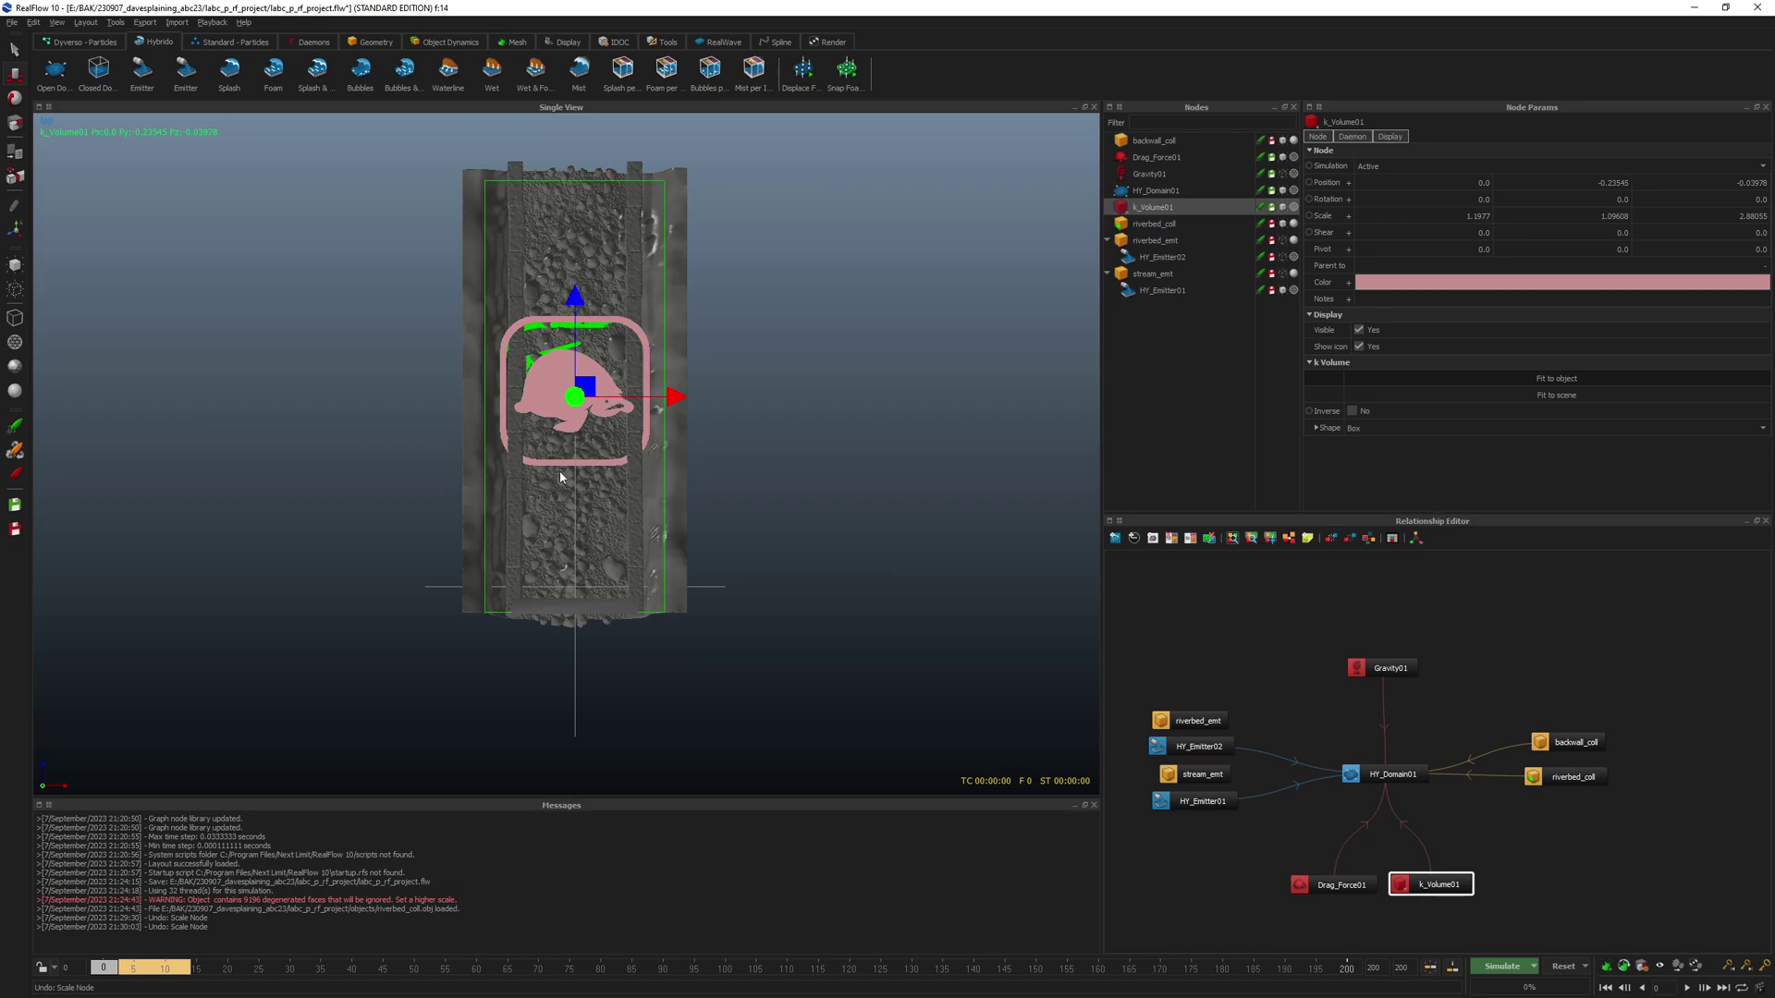
# - Hide Drag_Force01 and k_Volume01 in the viewport
pyautogui.press('g')
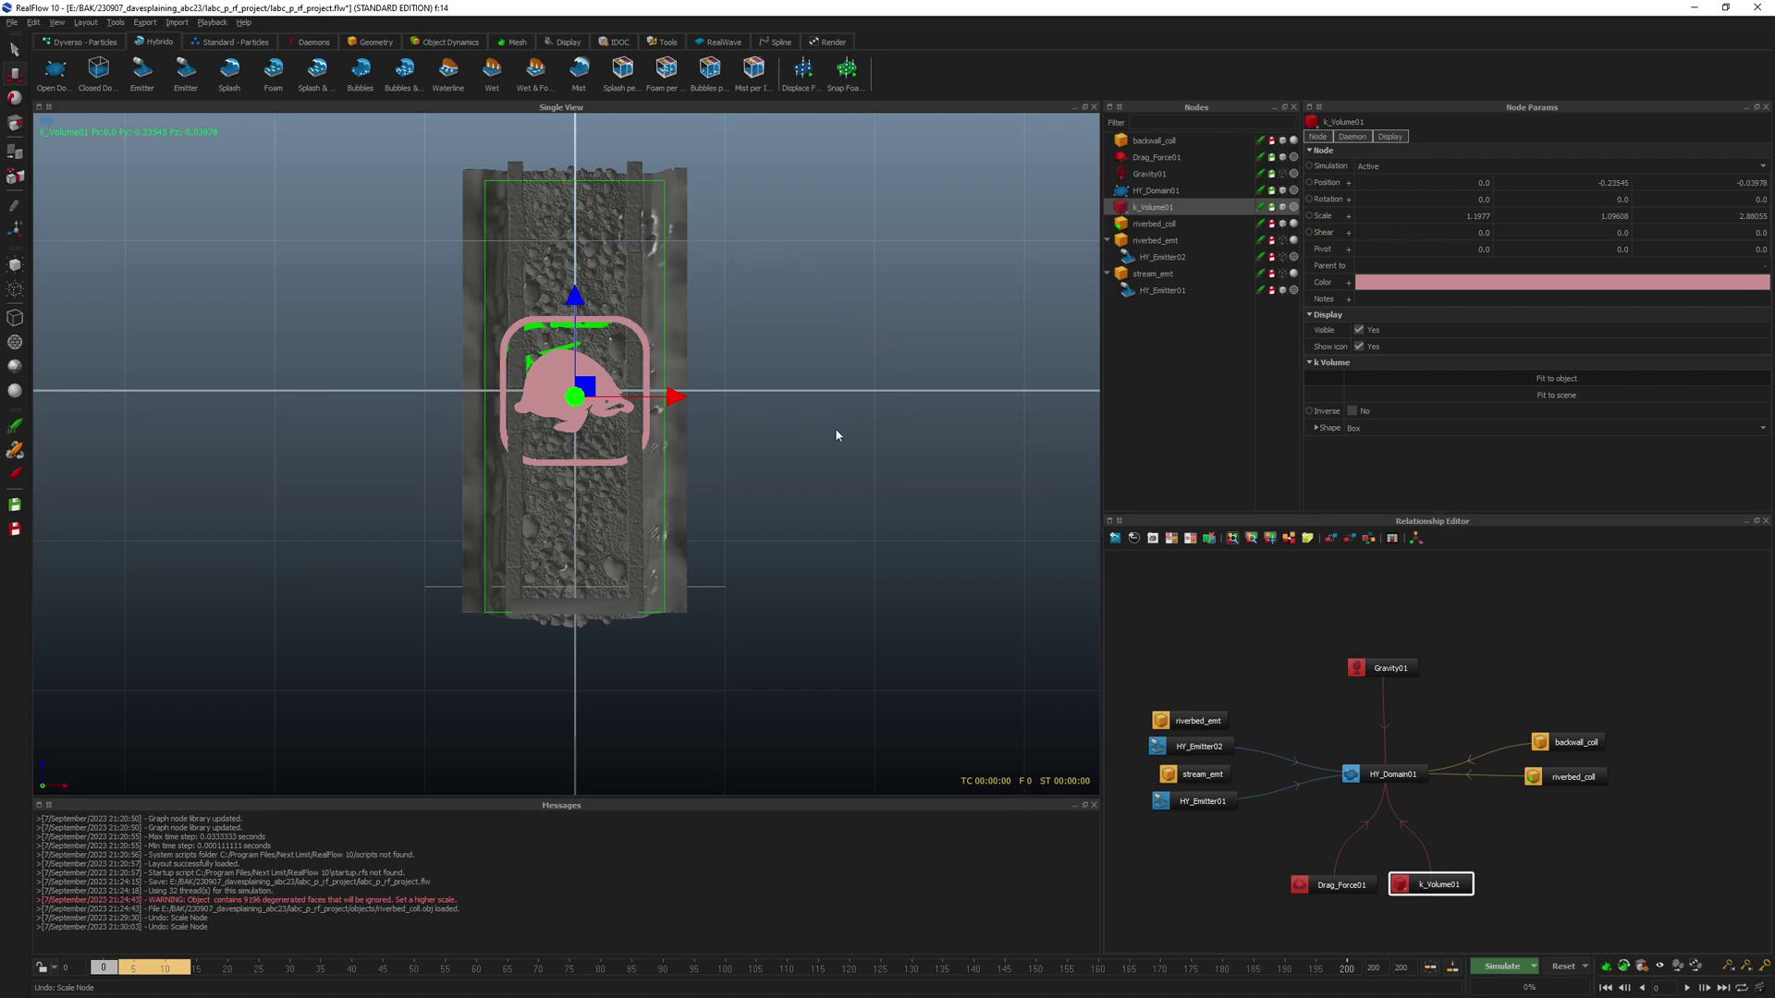
pyautogui.moveTo(1236, 863); pyautogui.dragTo(1490, 917)
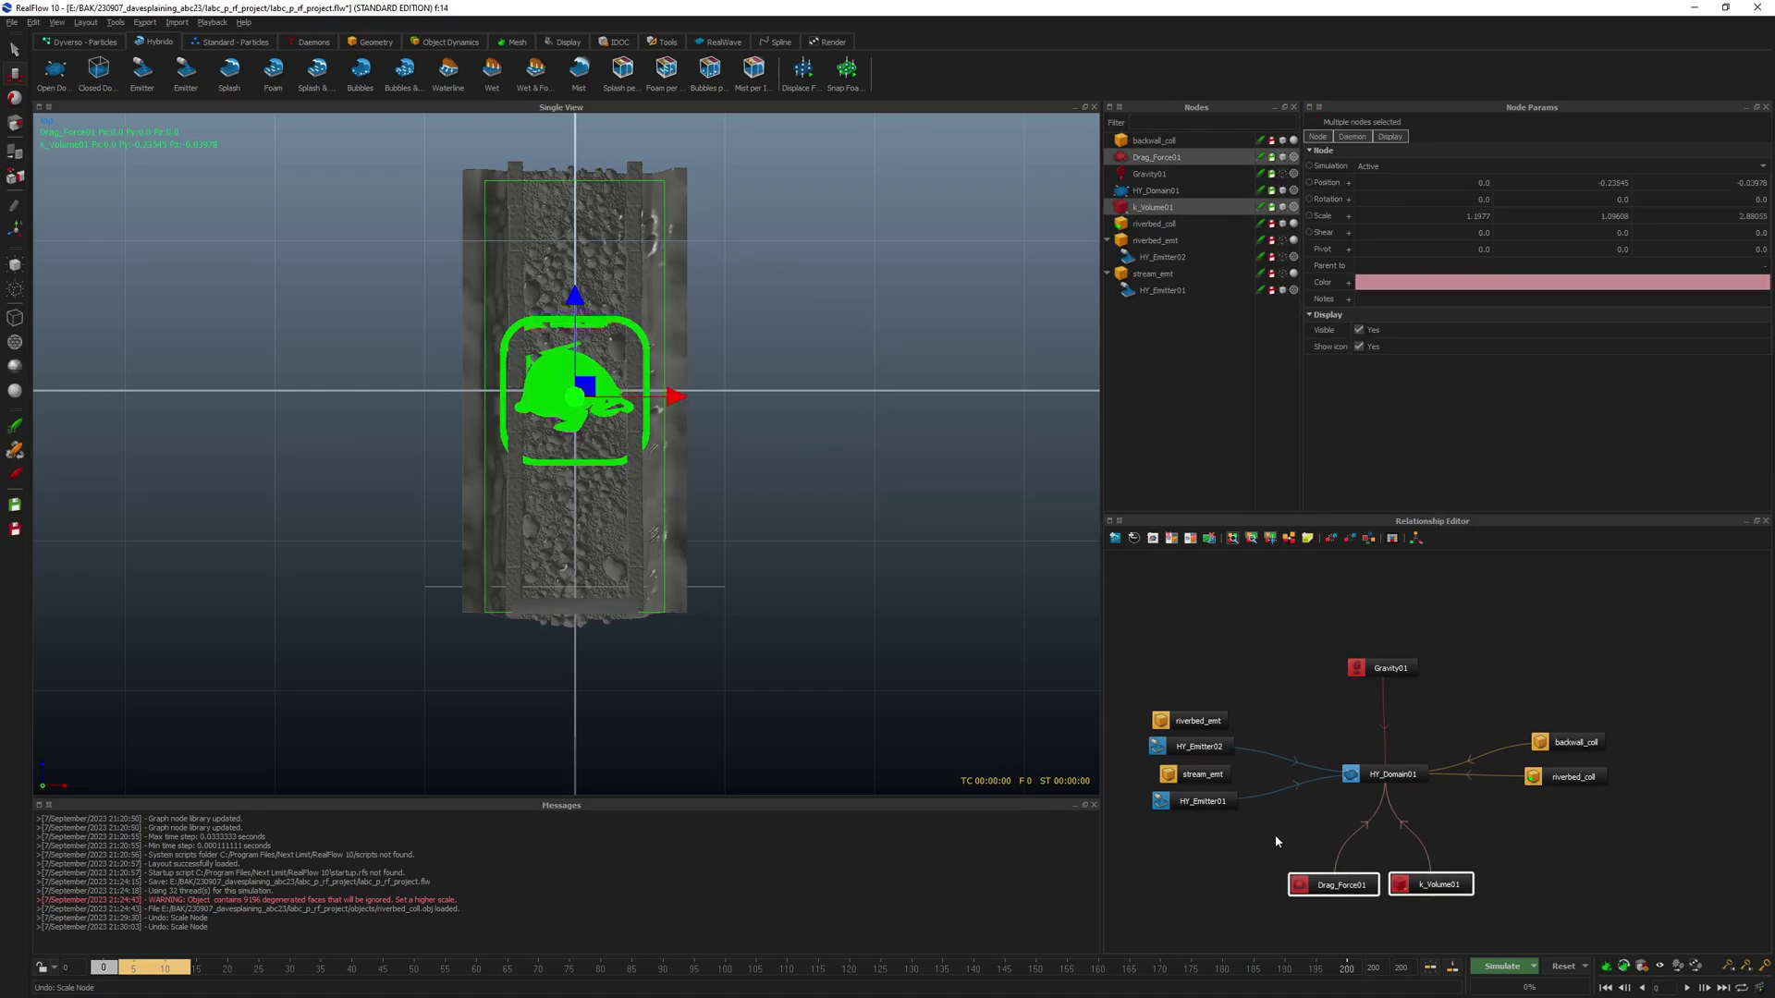
pyautogui.press('h')
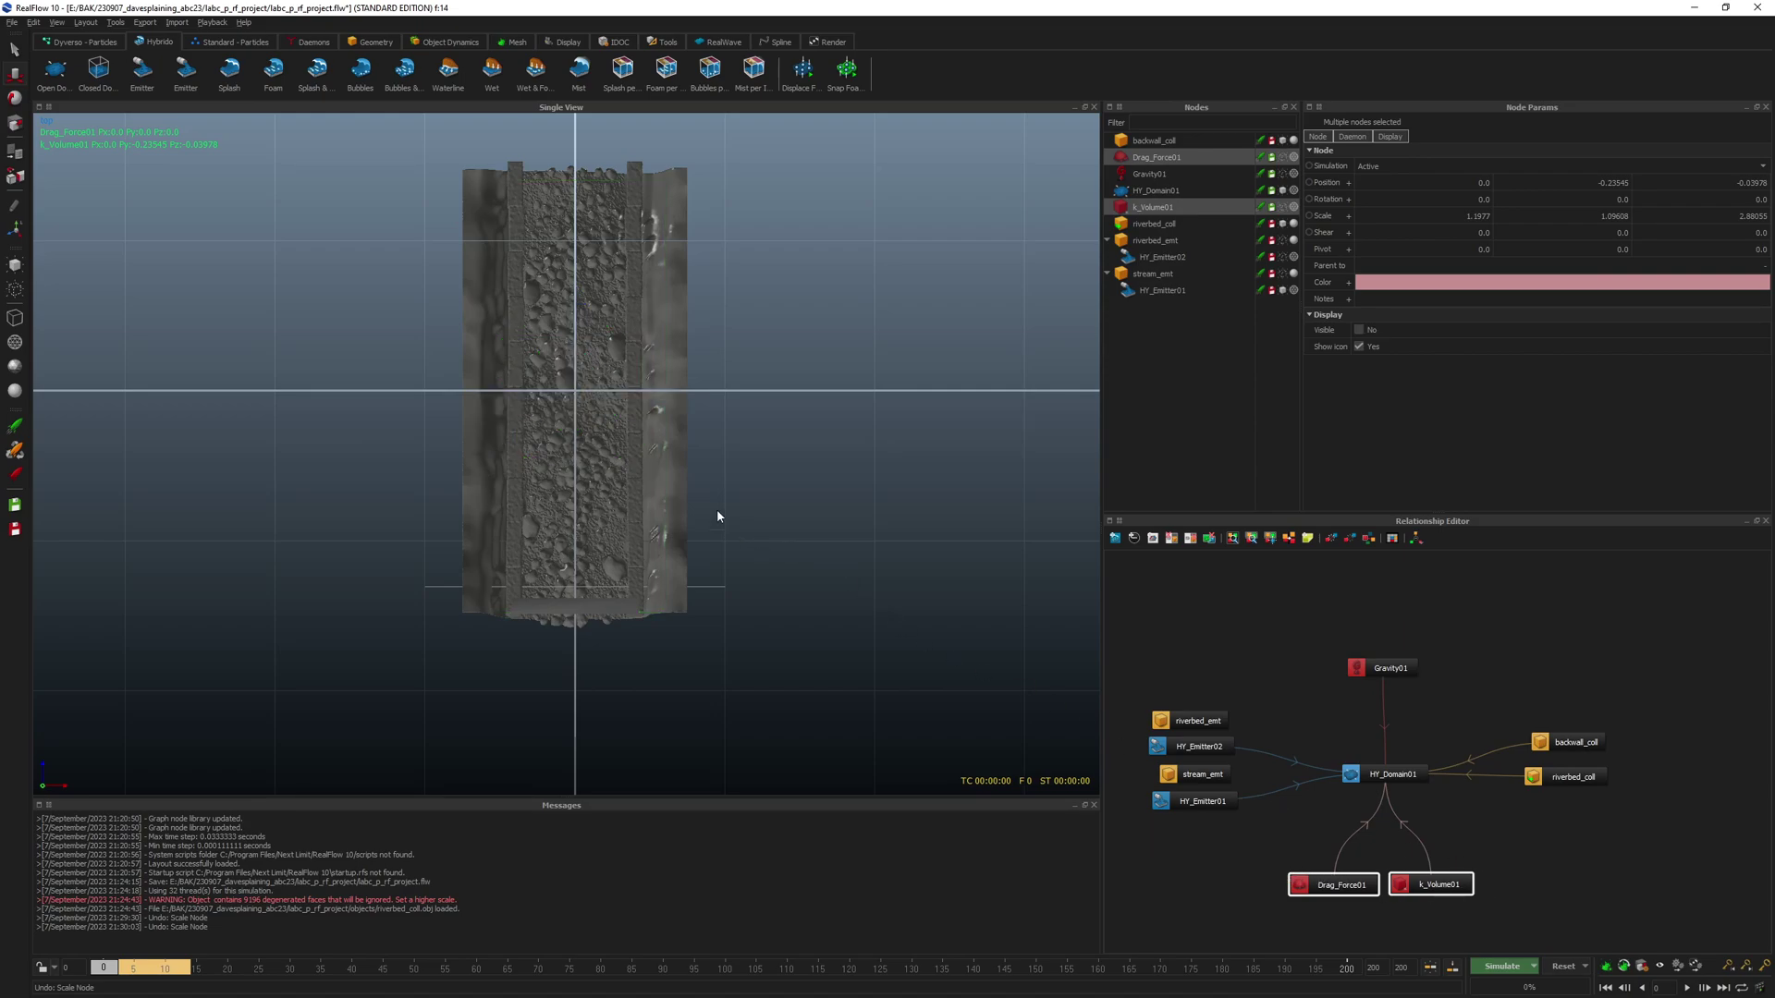
pyautogui.press('Tab')
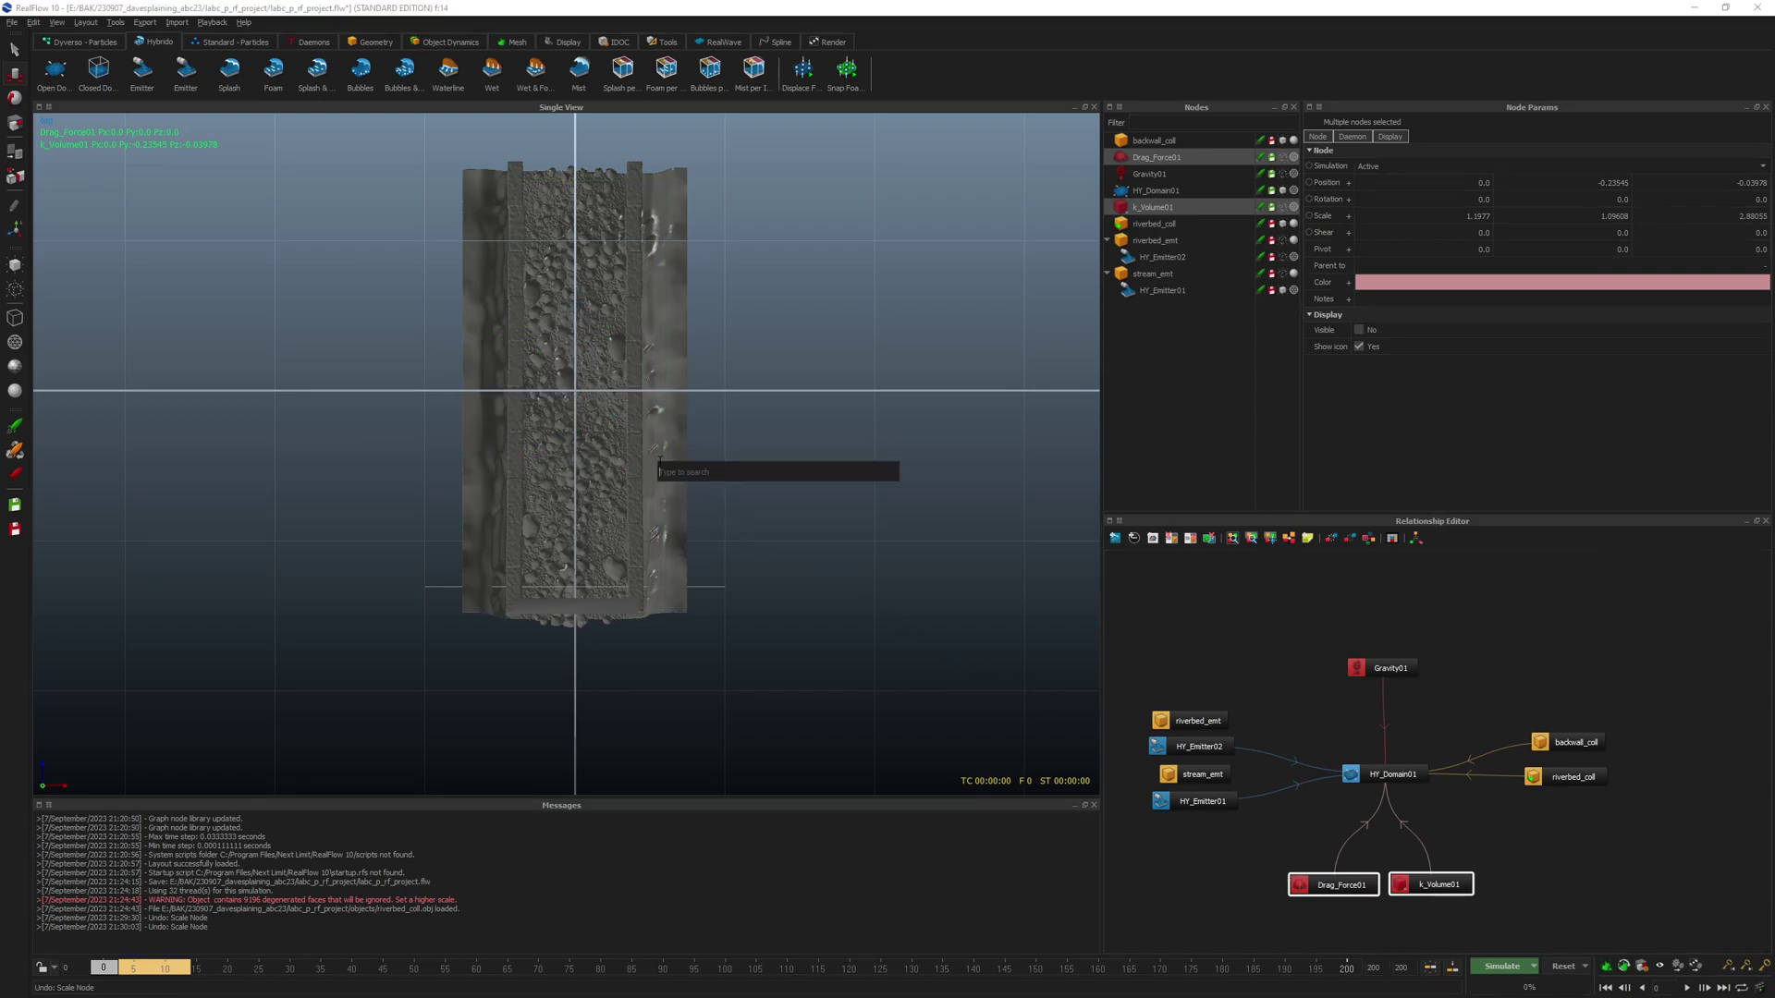
pyautogui.click(795, 384)
# - Hide the viewport grid and save the project
pyautogui.keyDown('alt'); pyautogui.moveTo(716, 433); pyautogui.dragTo(611, 451); pyautogui.keyUp('alt')
pyautogui.scroll(5, 520, 568)
pyautogui.moveTo(866, 406)
pyautogui.keyDown('alt'); pyautogui.mouseDown()
pyautogui.moveTo(916, 386)
pyautogui.moveTo(887, 384)
pyautogui.mouseUp(); pyautogui.keyUp('alt')
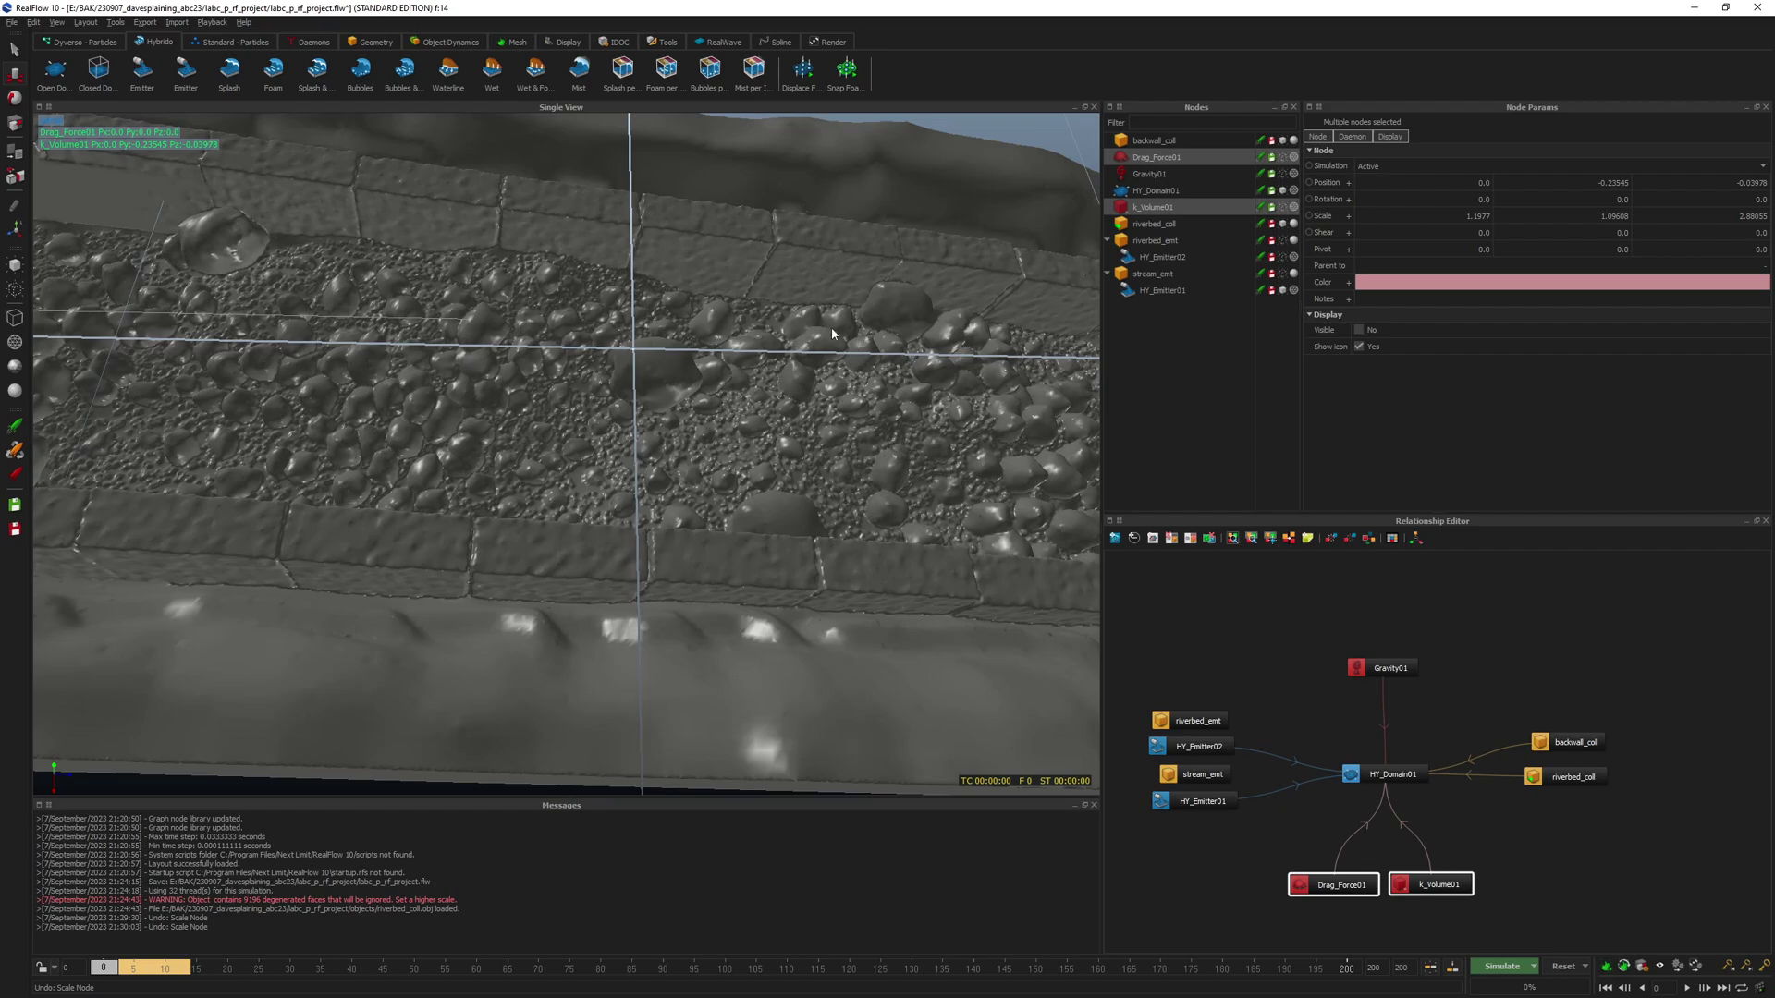
pyautogui.keyDown('alt'); pyautogui.moveTo(919, 403); pyautogui.dragTo(610, 407, button='right'); pyautogui.keyUp('alt')
pyautogui.keyDown('alt'); pyautogui.moveTo(610, 406); pyautogui.dragTo(393, 407); pyautogui.keyUp('alt')
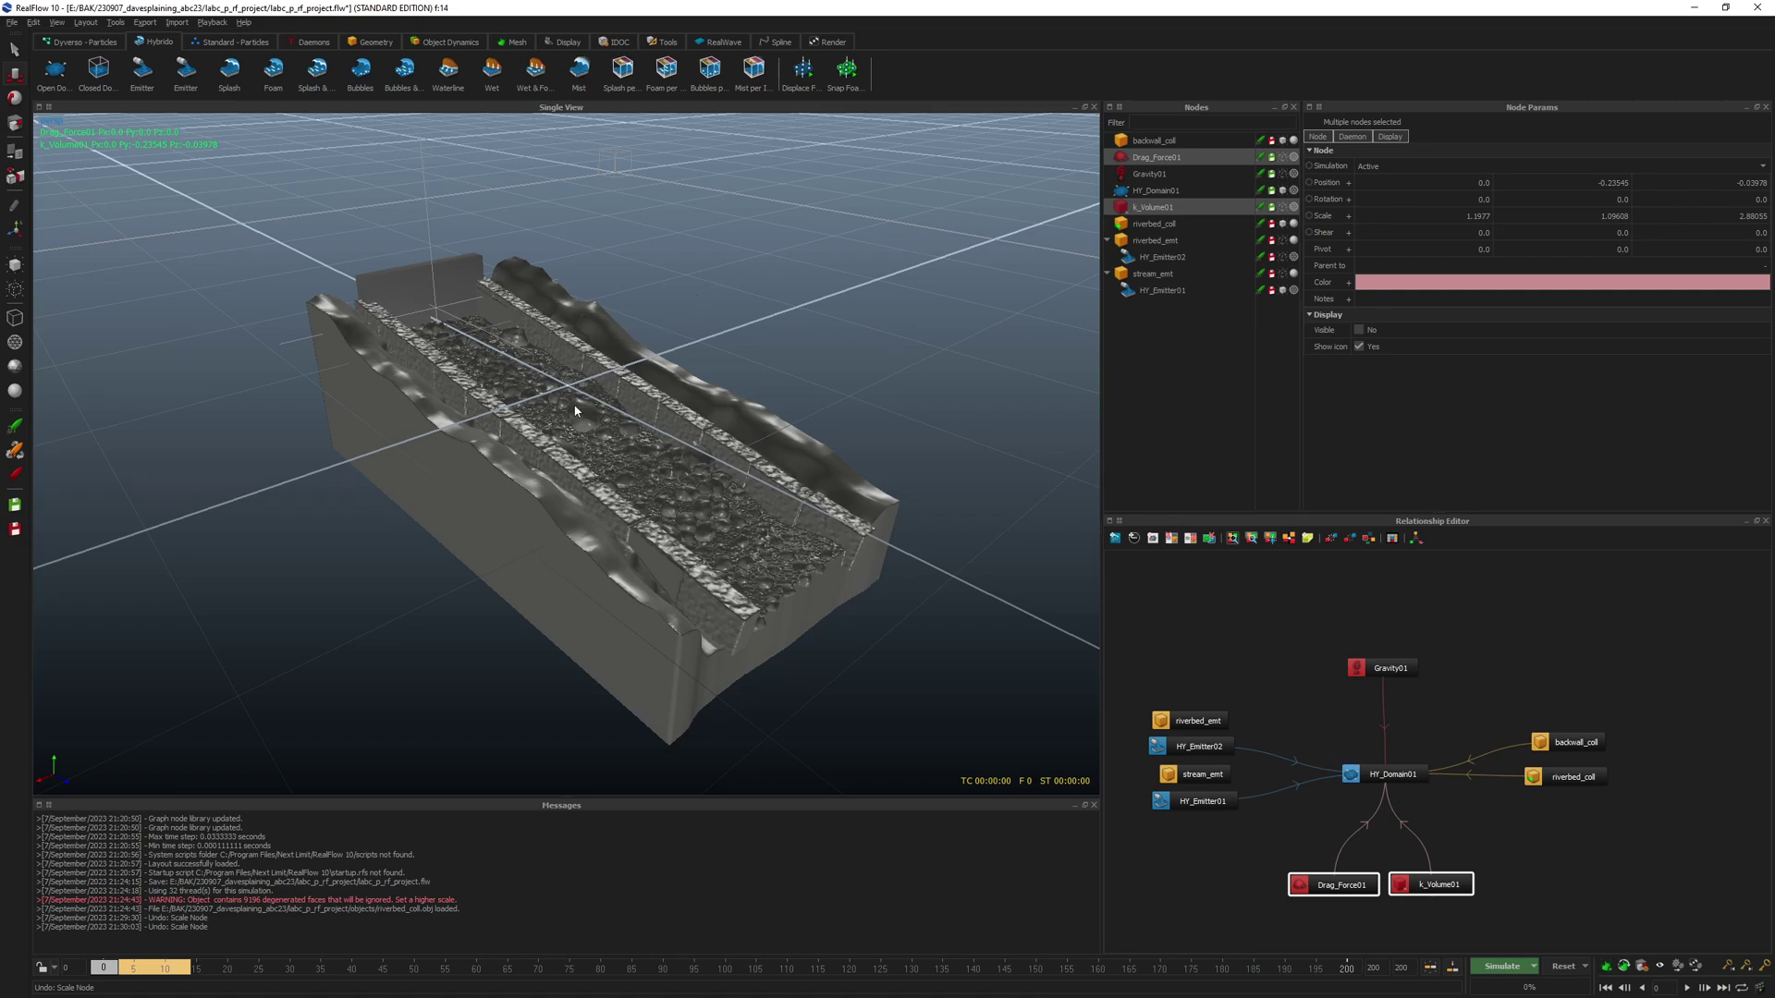
pyautogui.press('g')
pyautogui.hotkey('ctrl', 's')
# - Check the Dyverso and Hybrido simulation options, including OpenCL GPU use, and accept them
pyautogui.click(1534, 966)
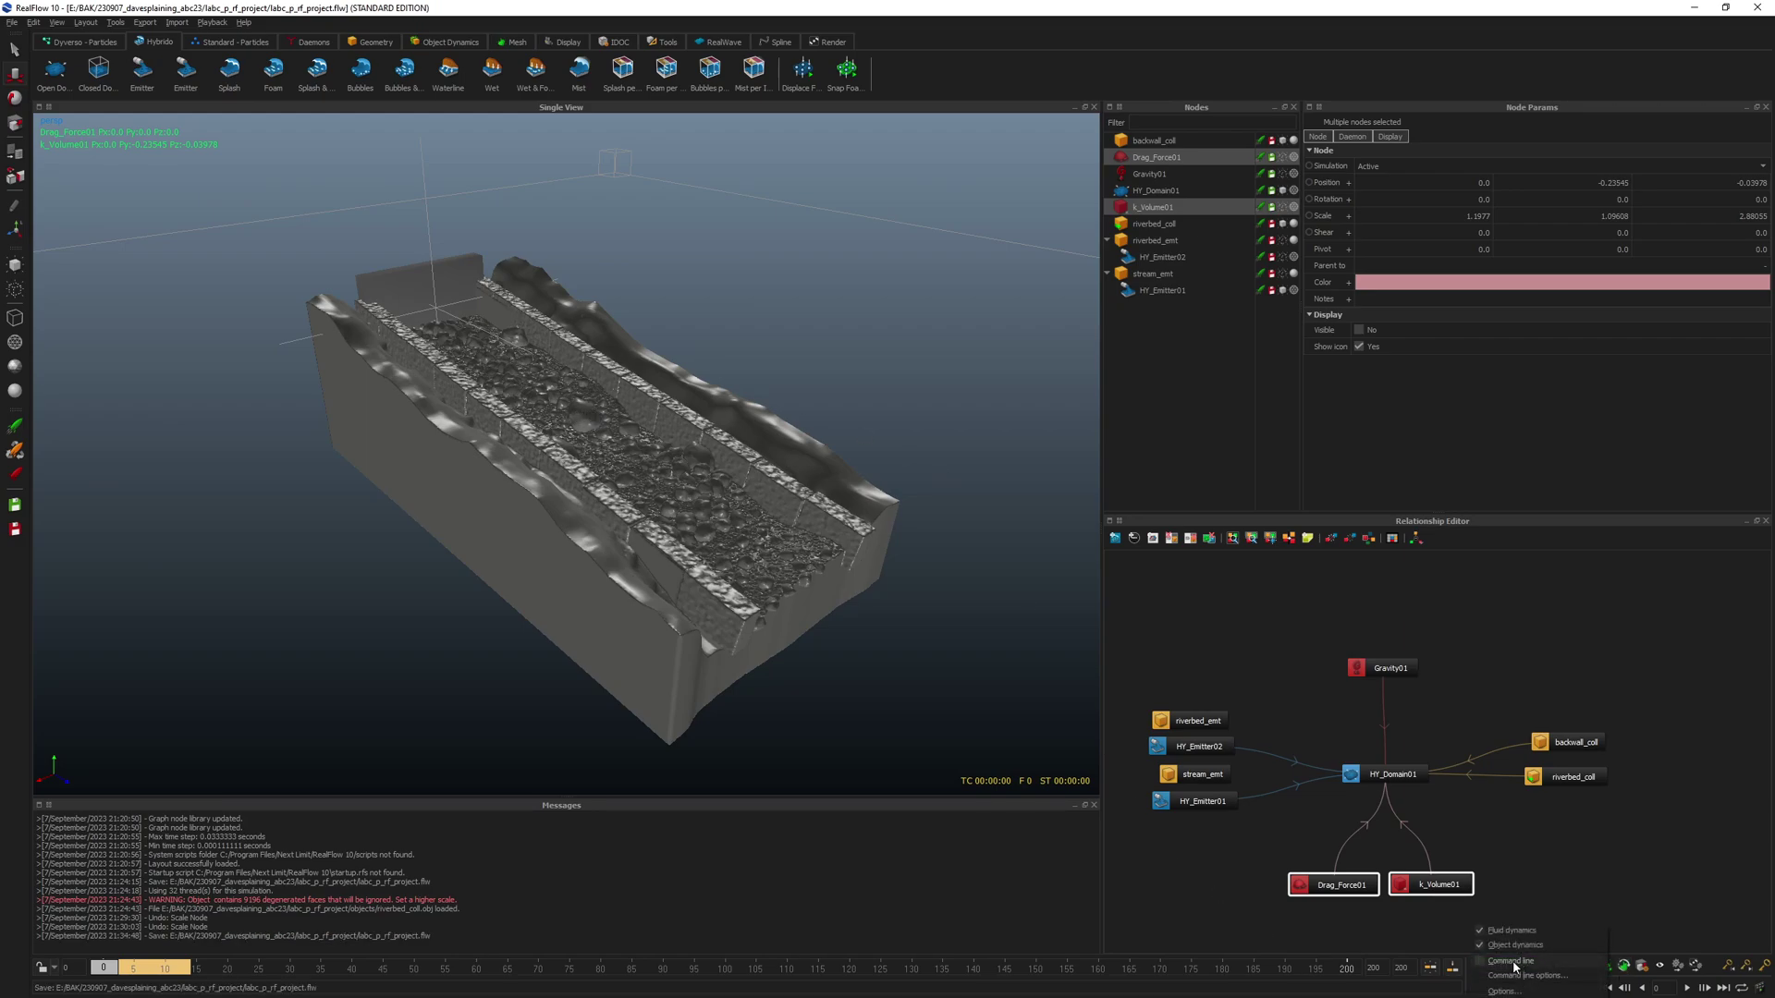
pyautogui.click(1517, 991)
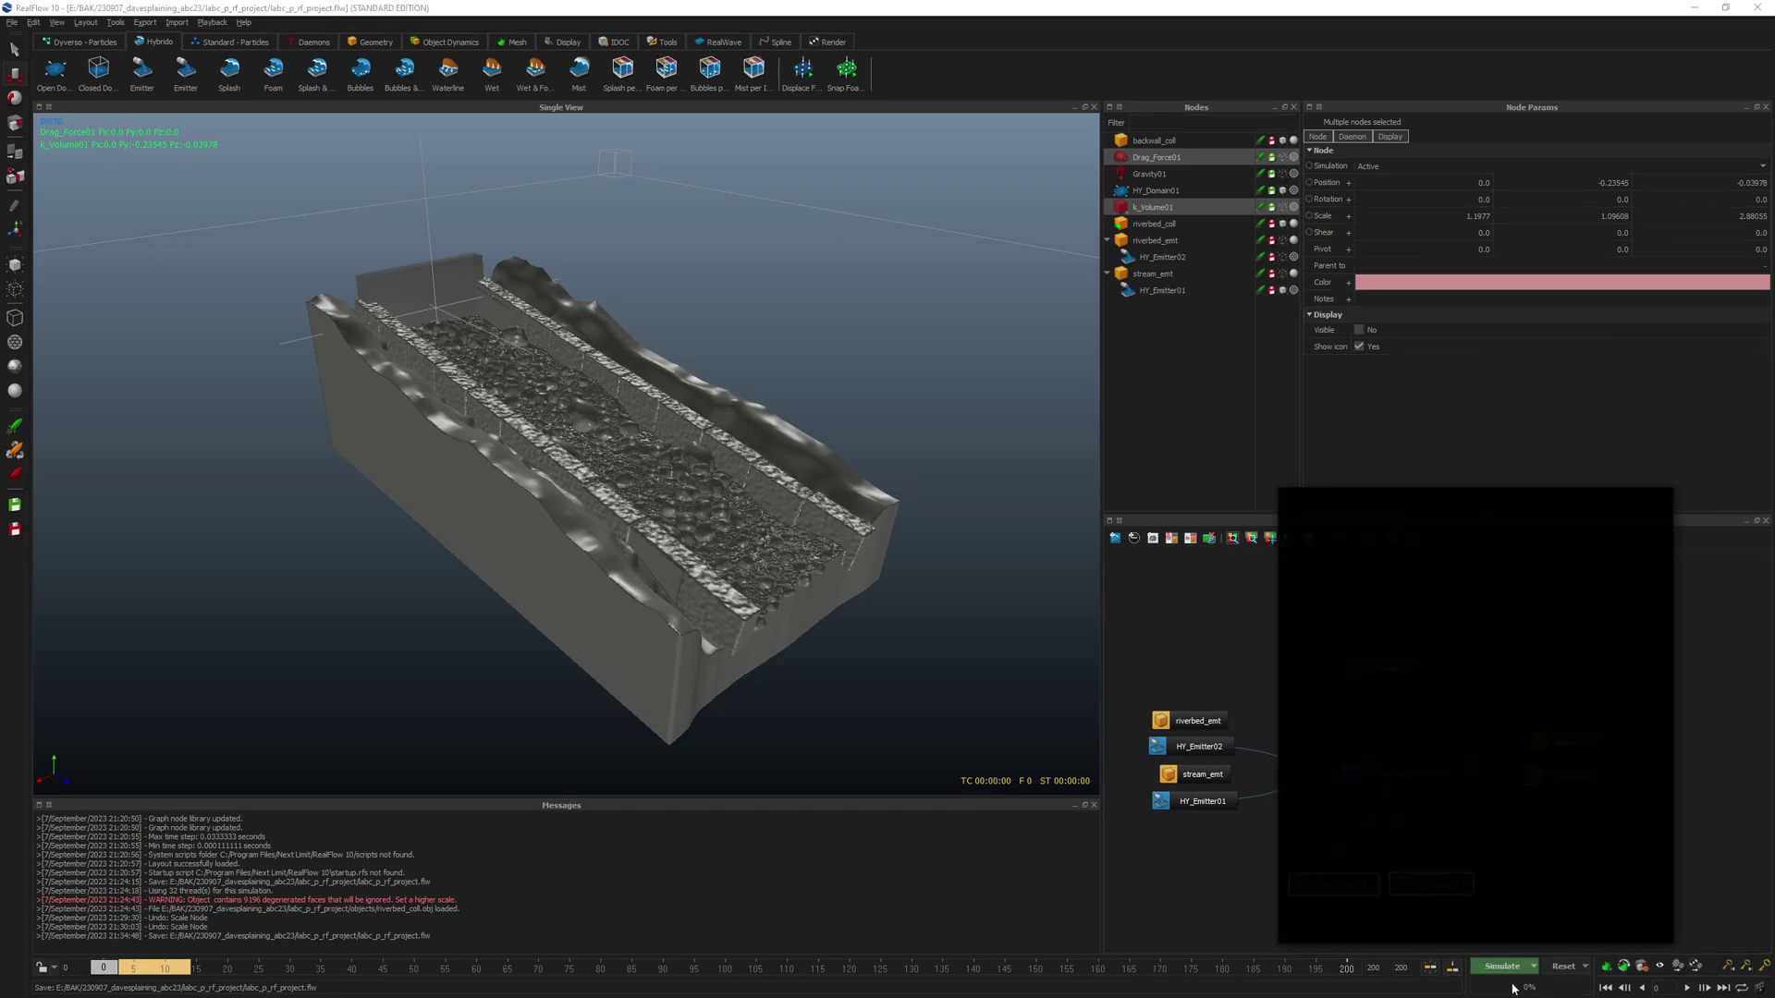
pyautogui.click(1393, 525)
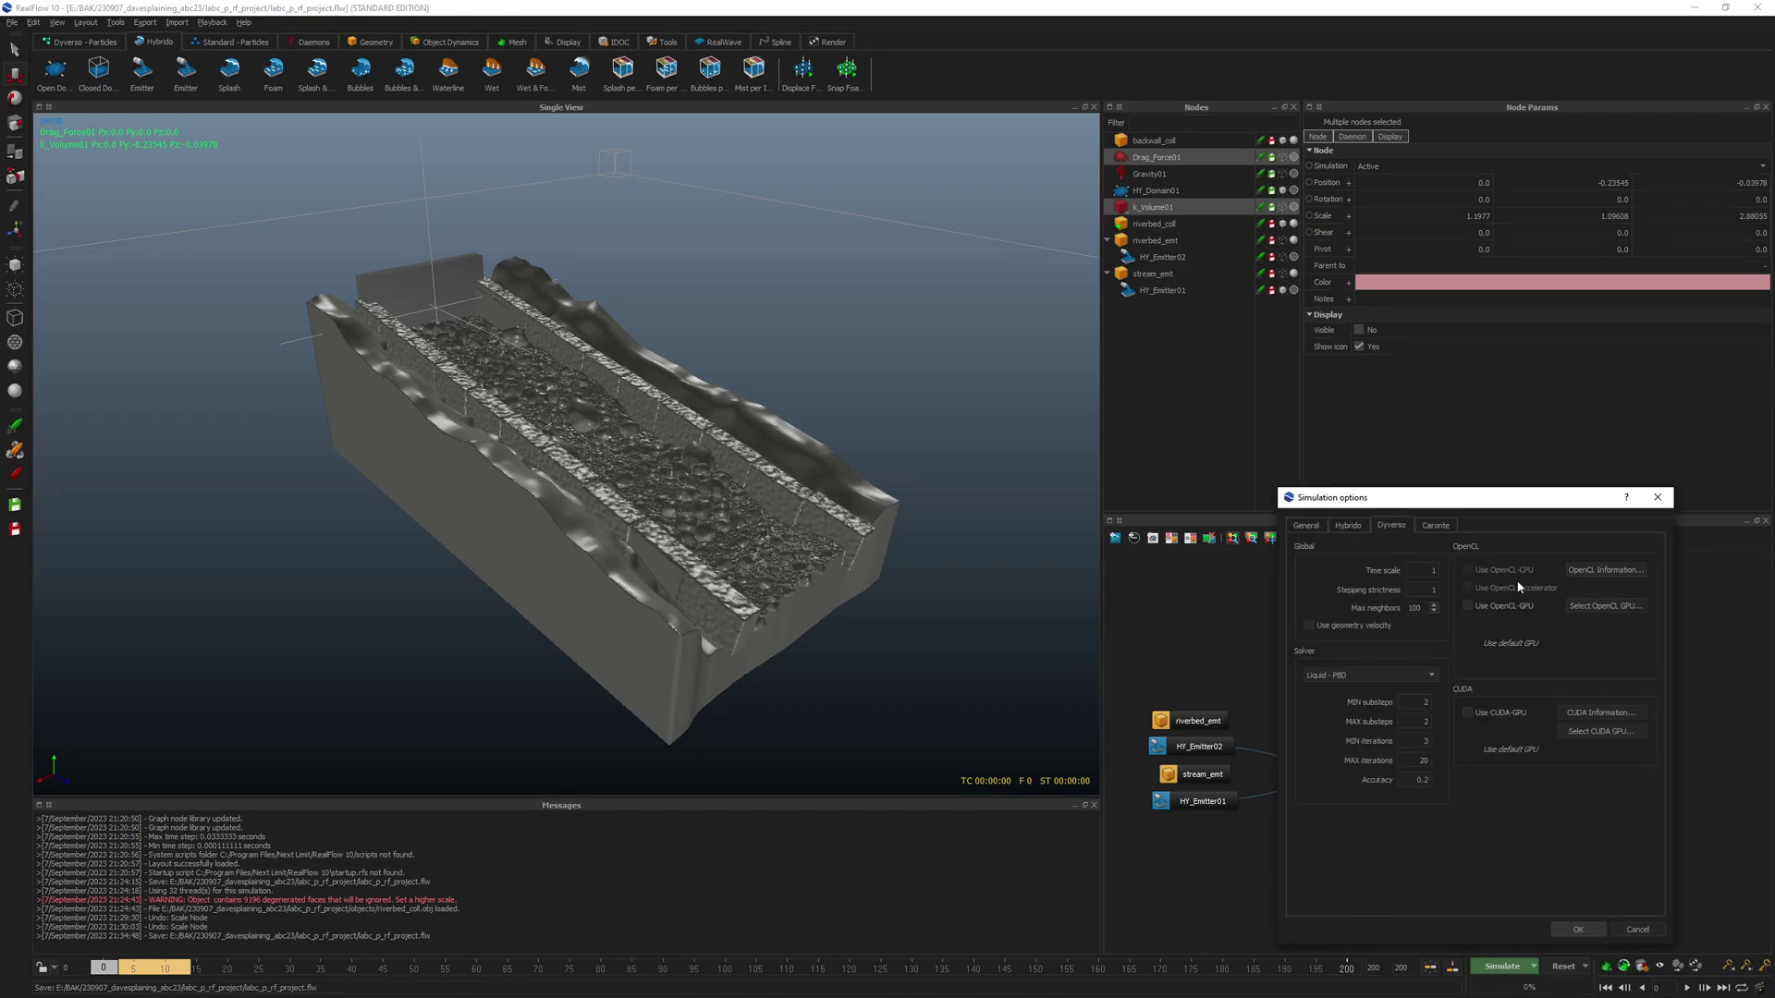
pyautogui.click(1355, 528)
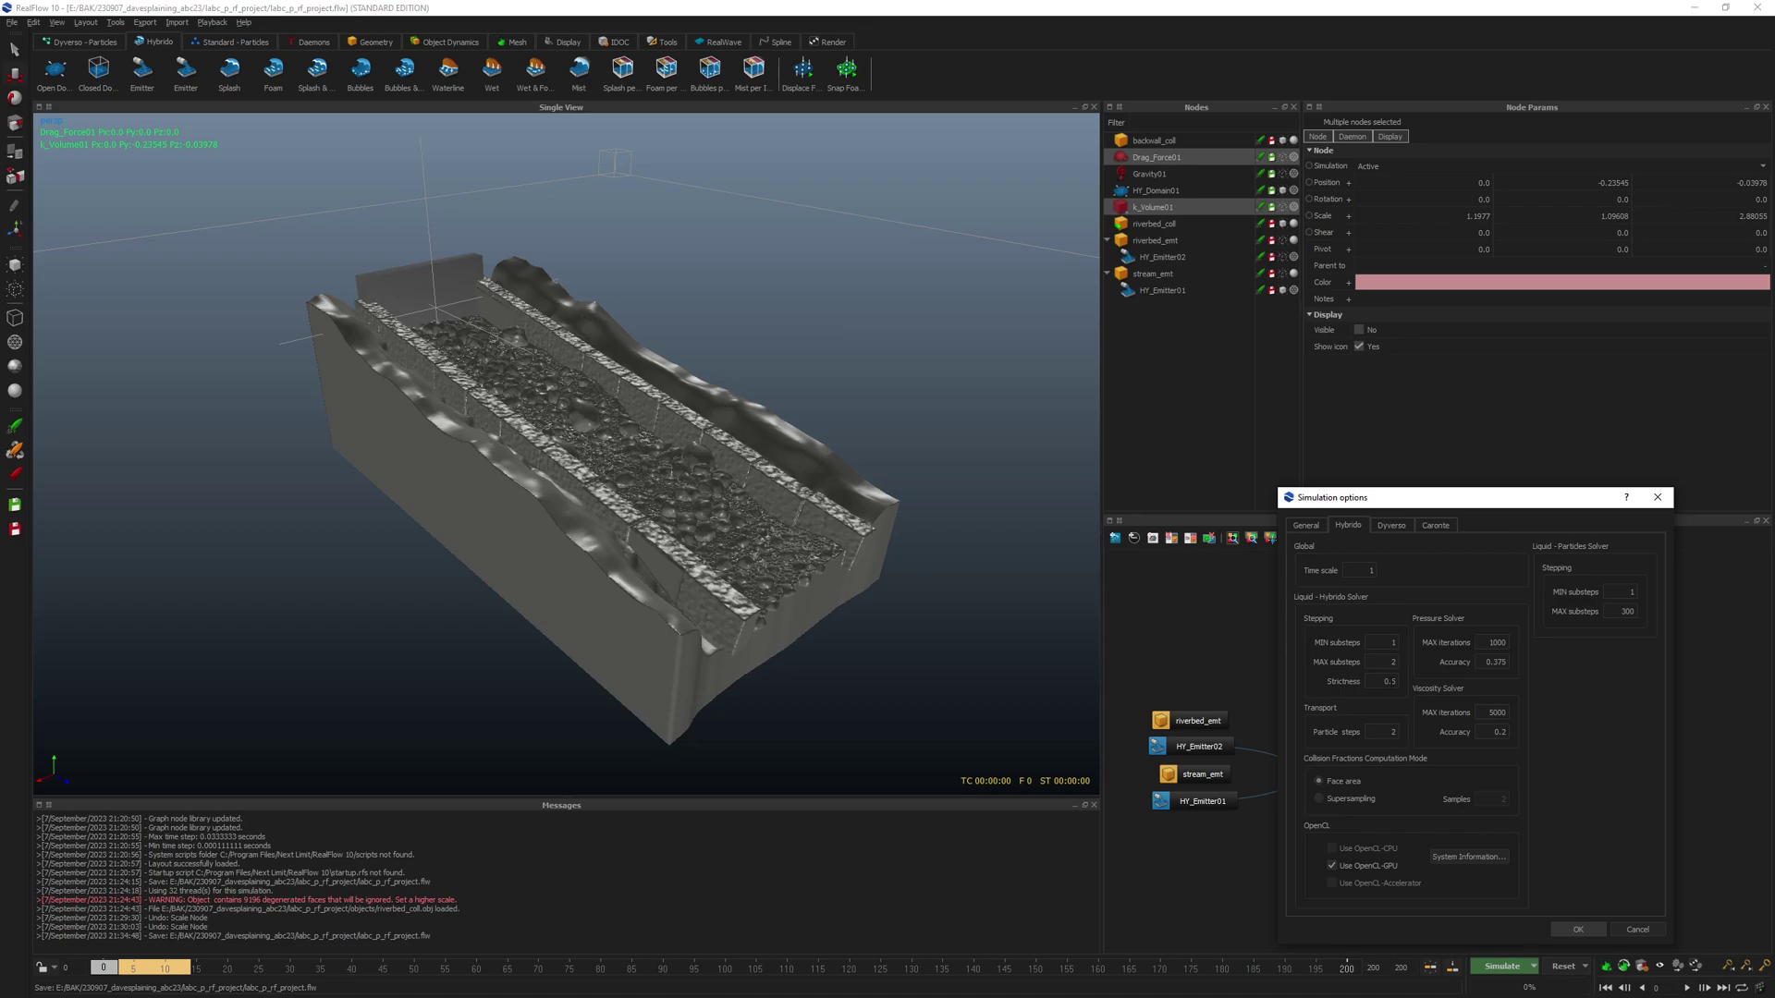
pyautogui.click(1578, 929)
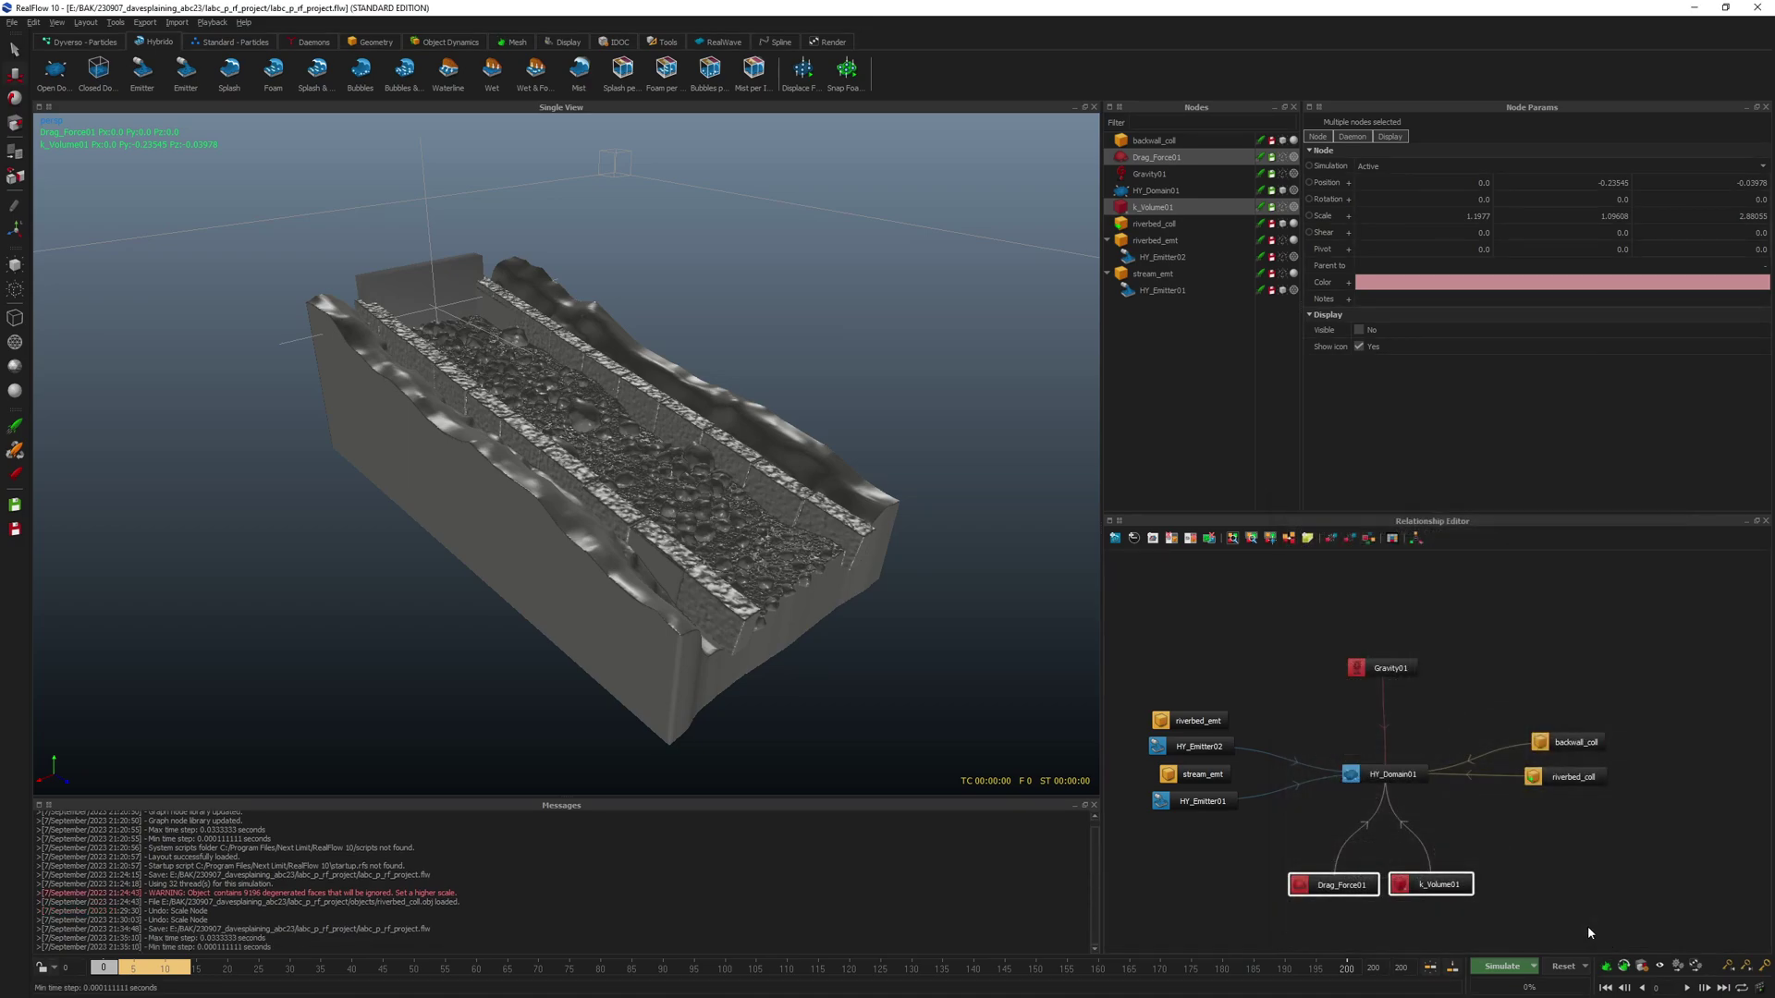
# - Set the simulation's FPS output to 24 and save the project
pyautogui.click(1536, 966)
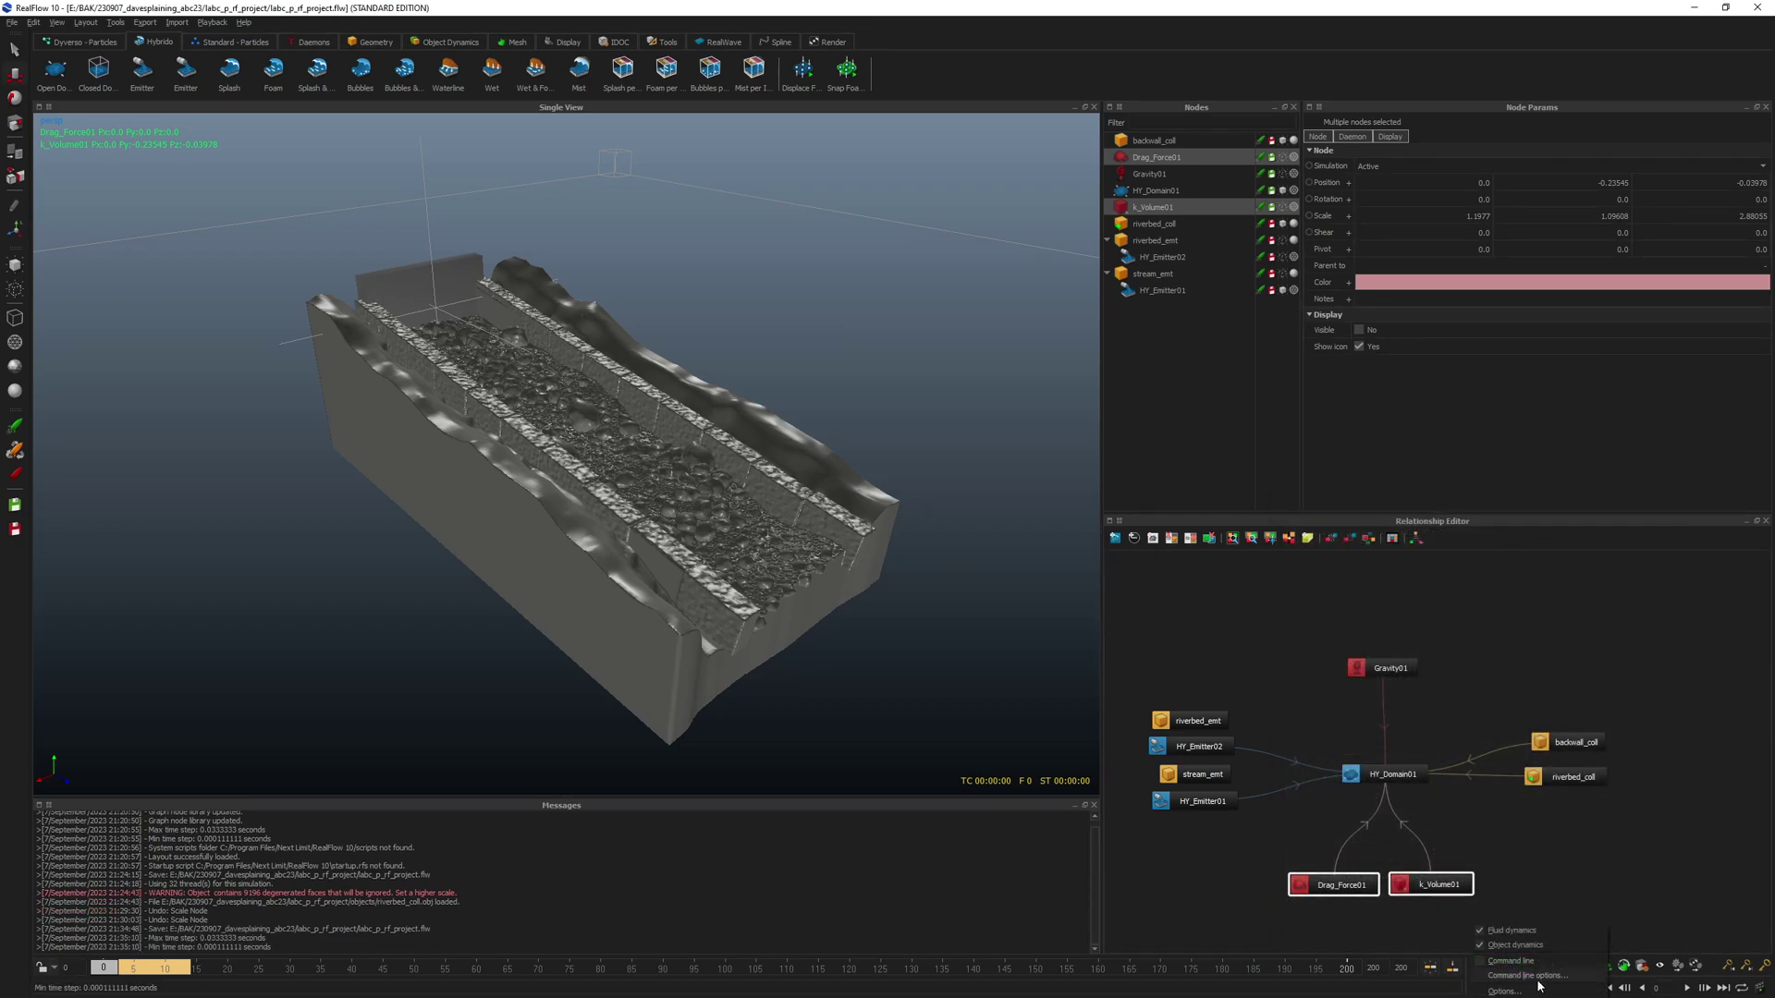
pyautogui.click(1526, 989)
pyautogui.click(1304, 525)
pyautogui.moveTo(1382, 570); pyautogui.dragTo(1565, 575)
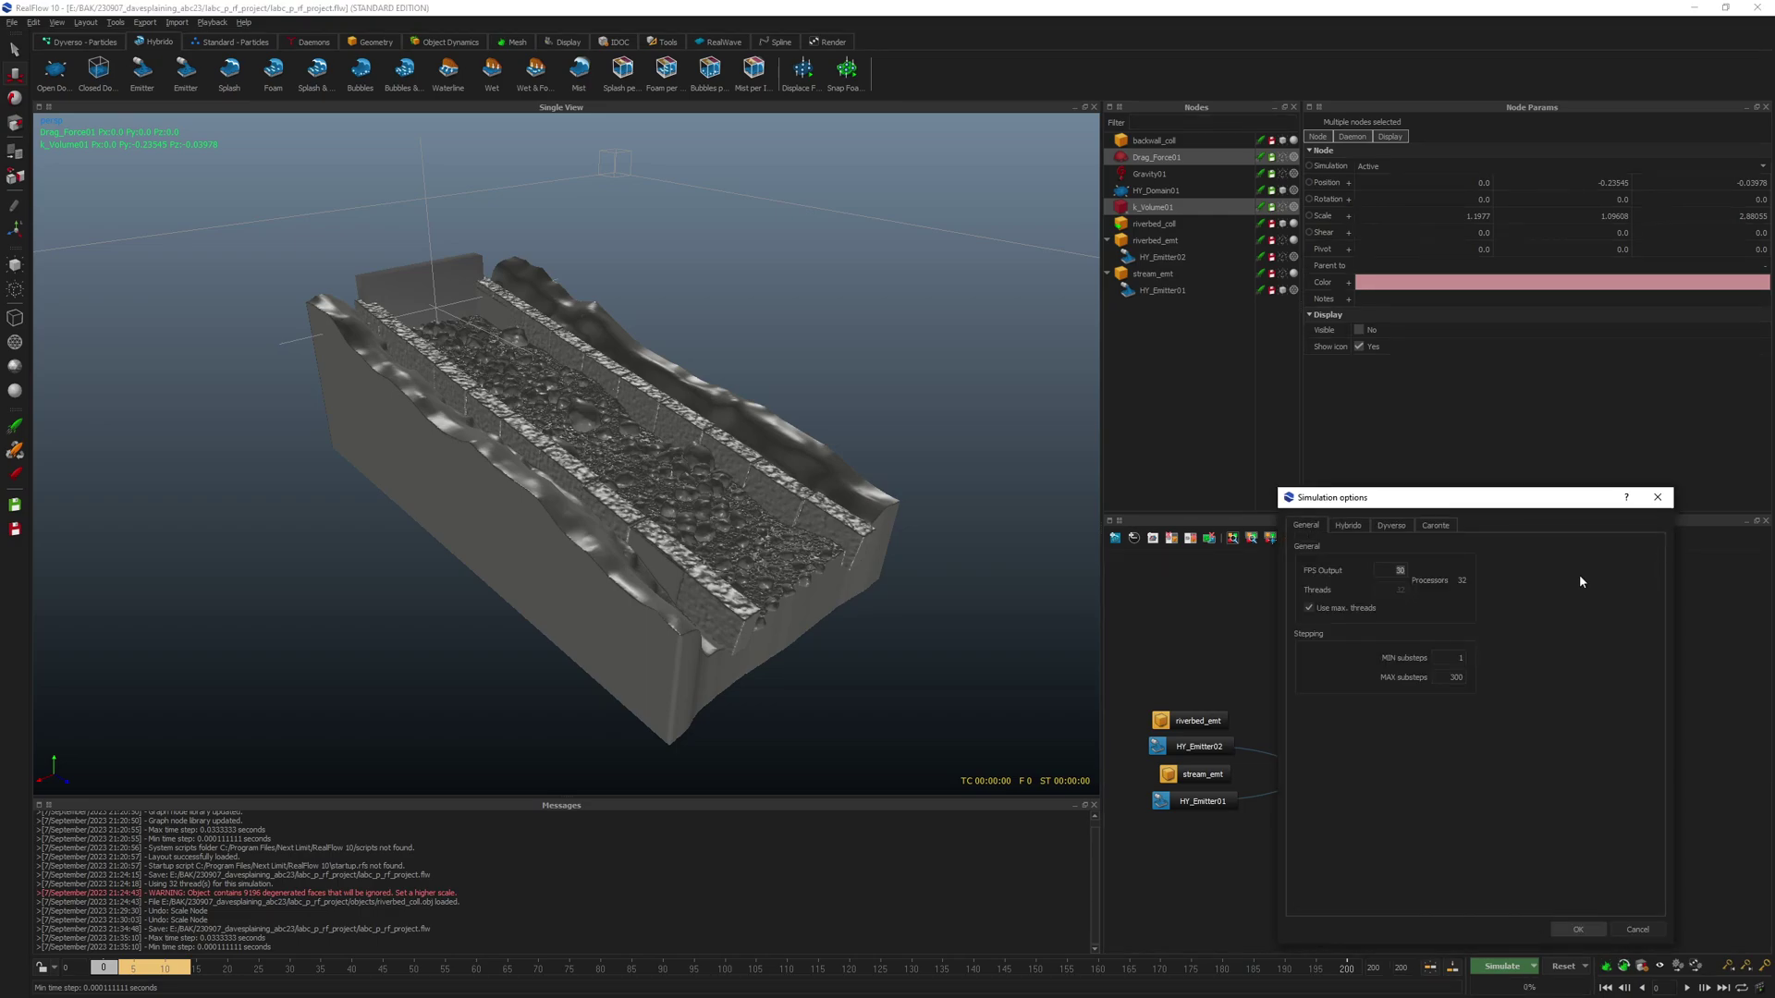
pyautogui.write('24')
pyautogui.click(1565, 931)
pyautogui.hotkey('ctrl', 's')
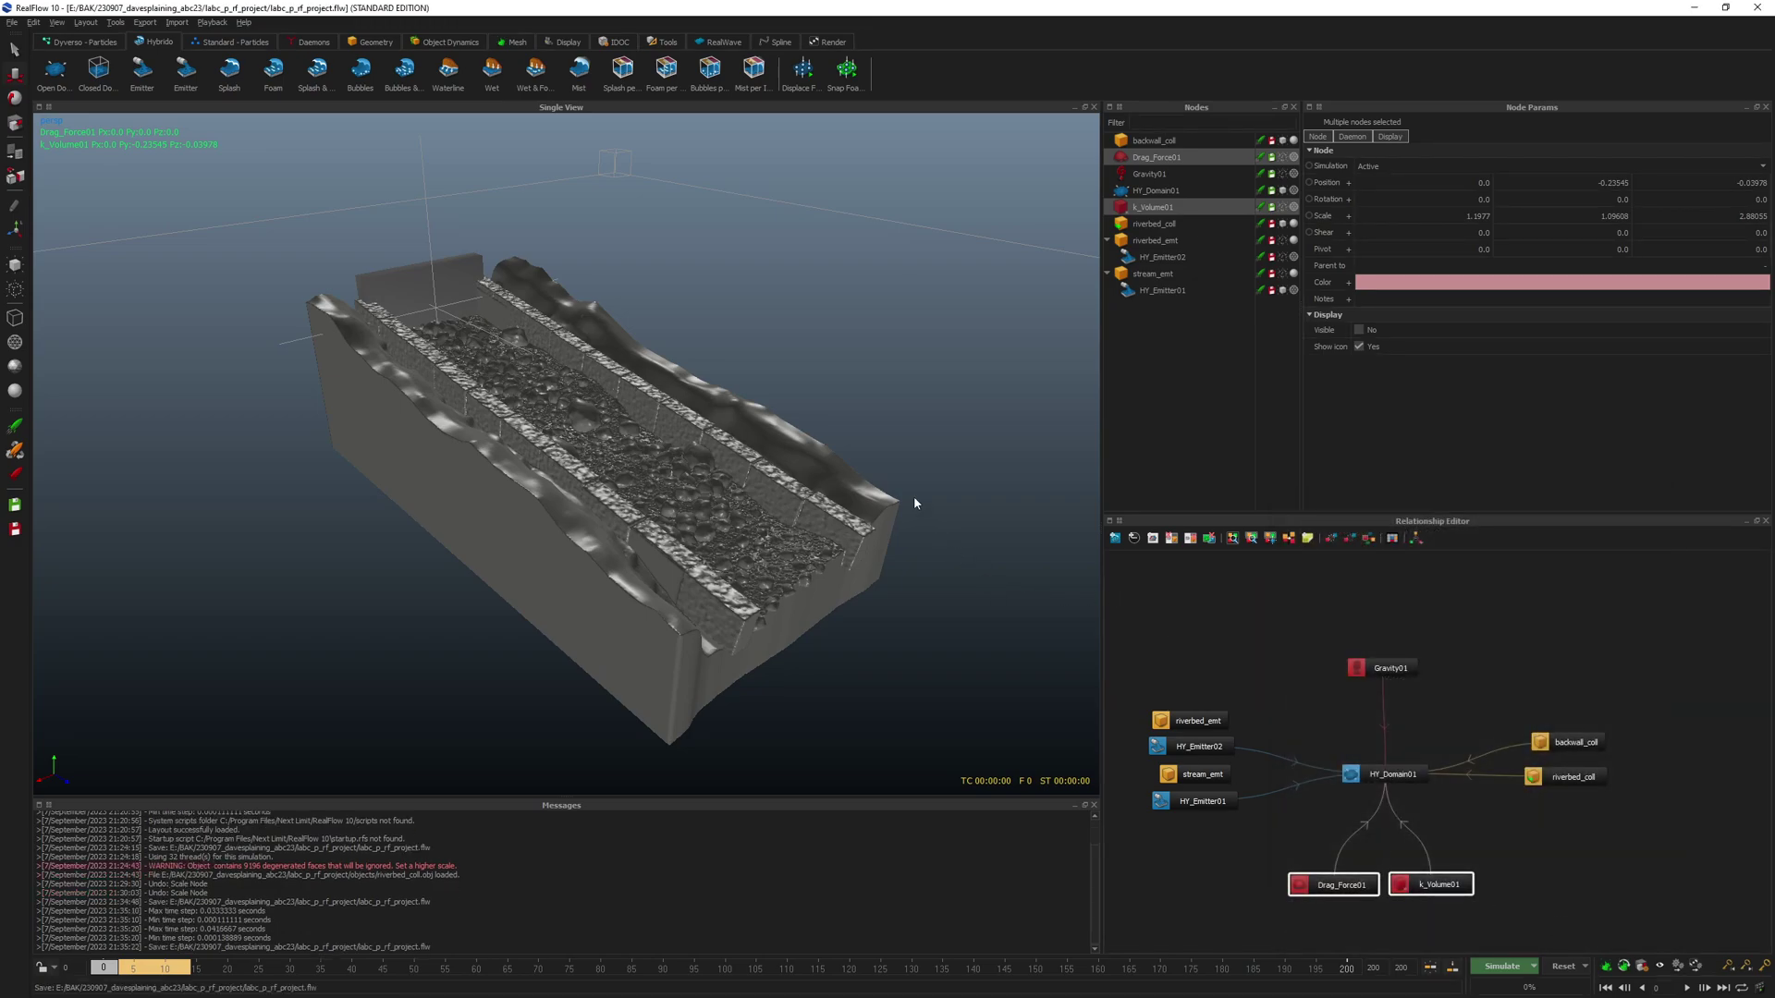
# - Run a test simulation over the cached data and stop it at frame 26
pyautogui.keyDown('alt'); pyautogui.moveTo(664, 300); pyautogui.dragTo(685, 324); pyautogui.keyUp('alt')
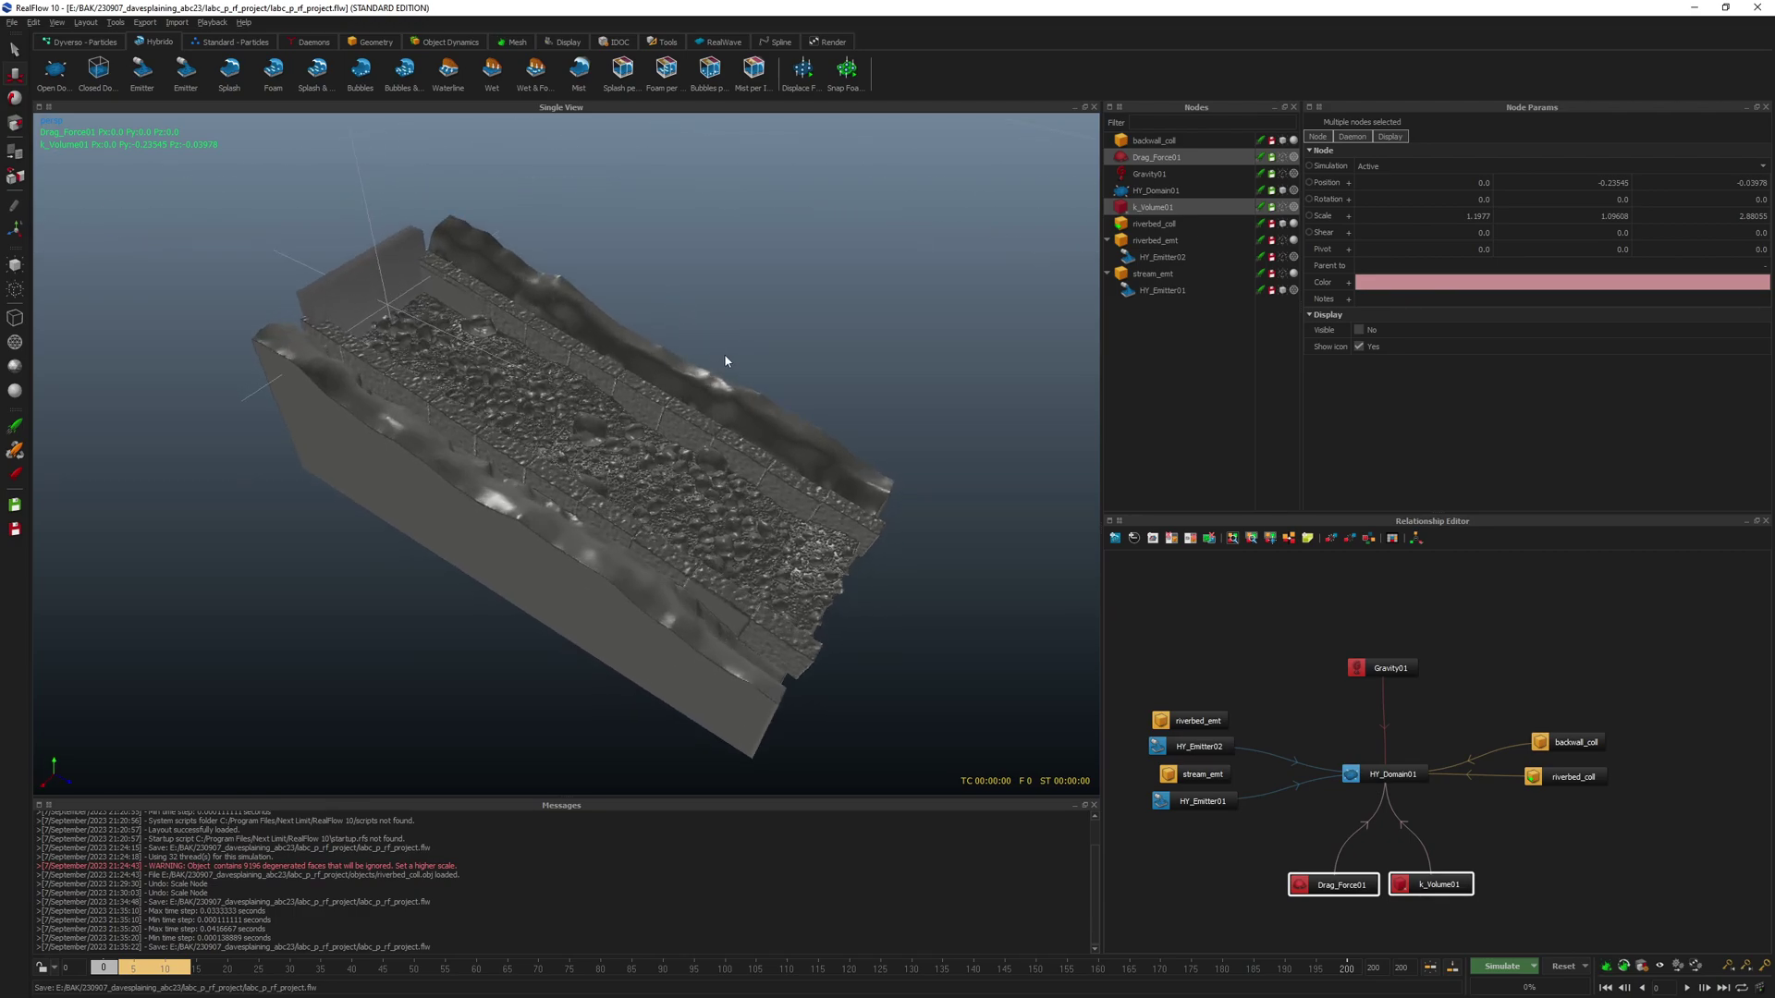
pyautogui.hotkey('ctrl', 'a')
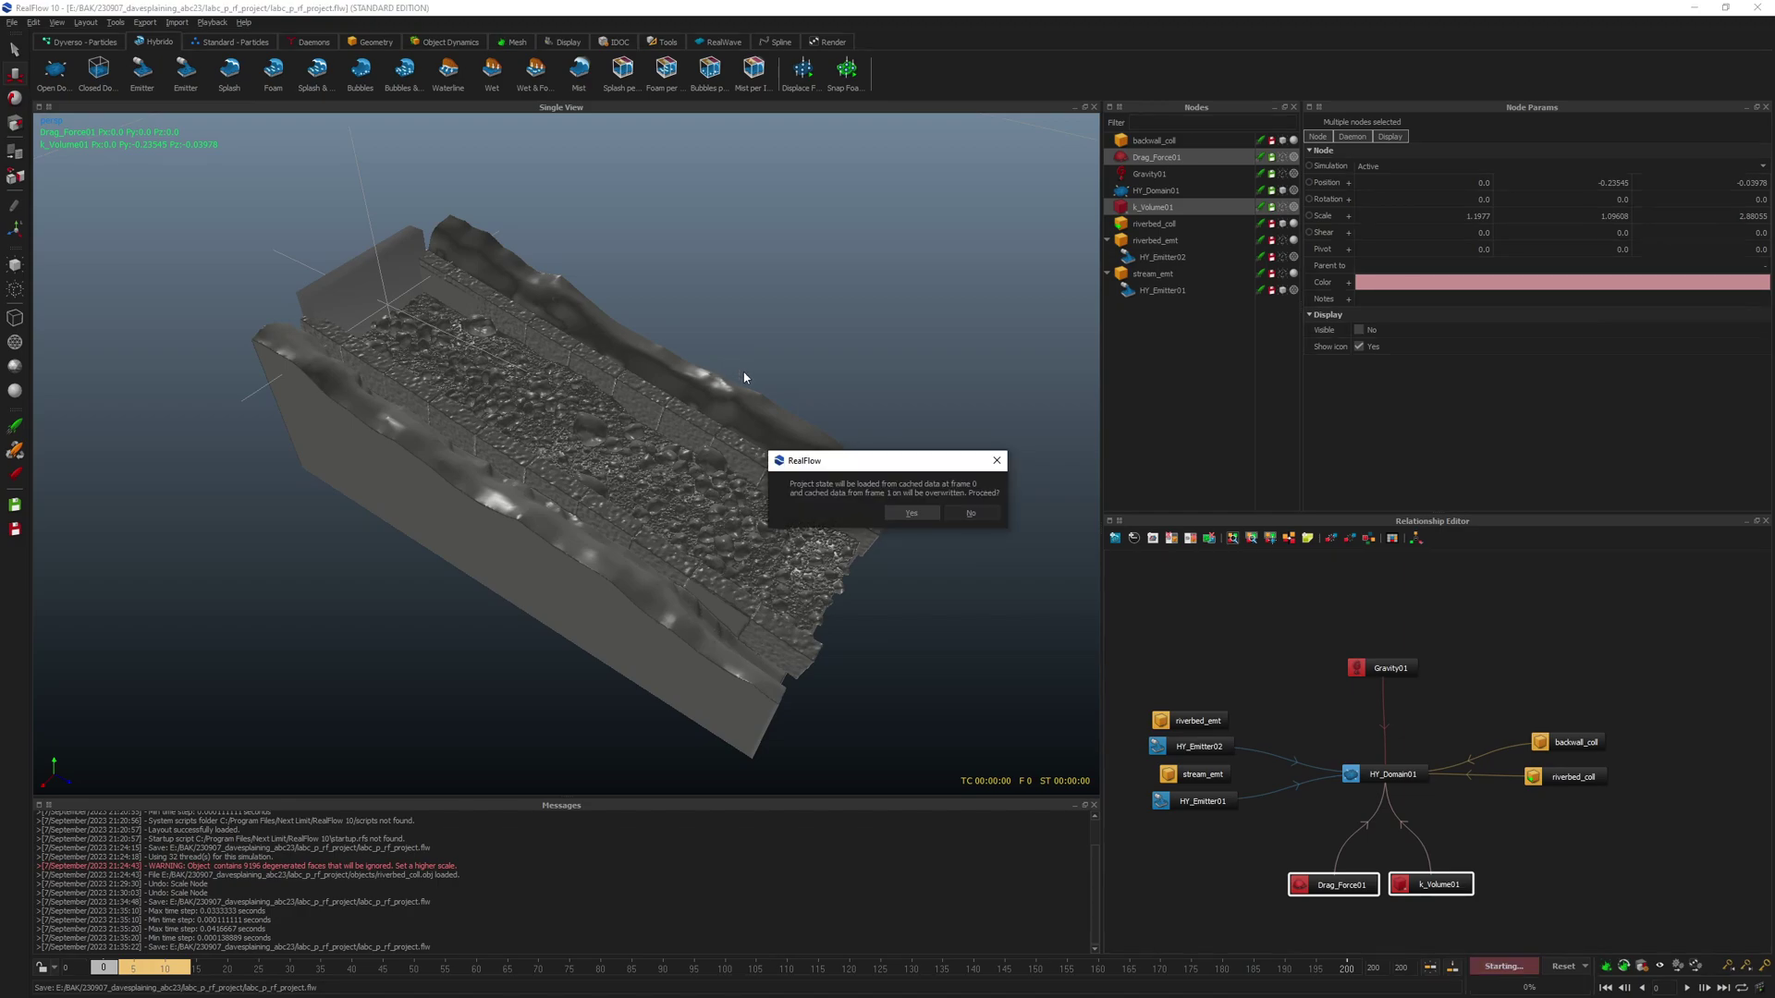
pyautogui.press('Return')
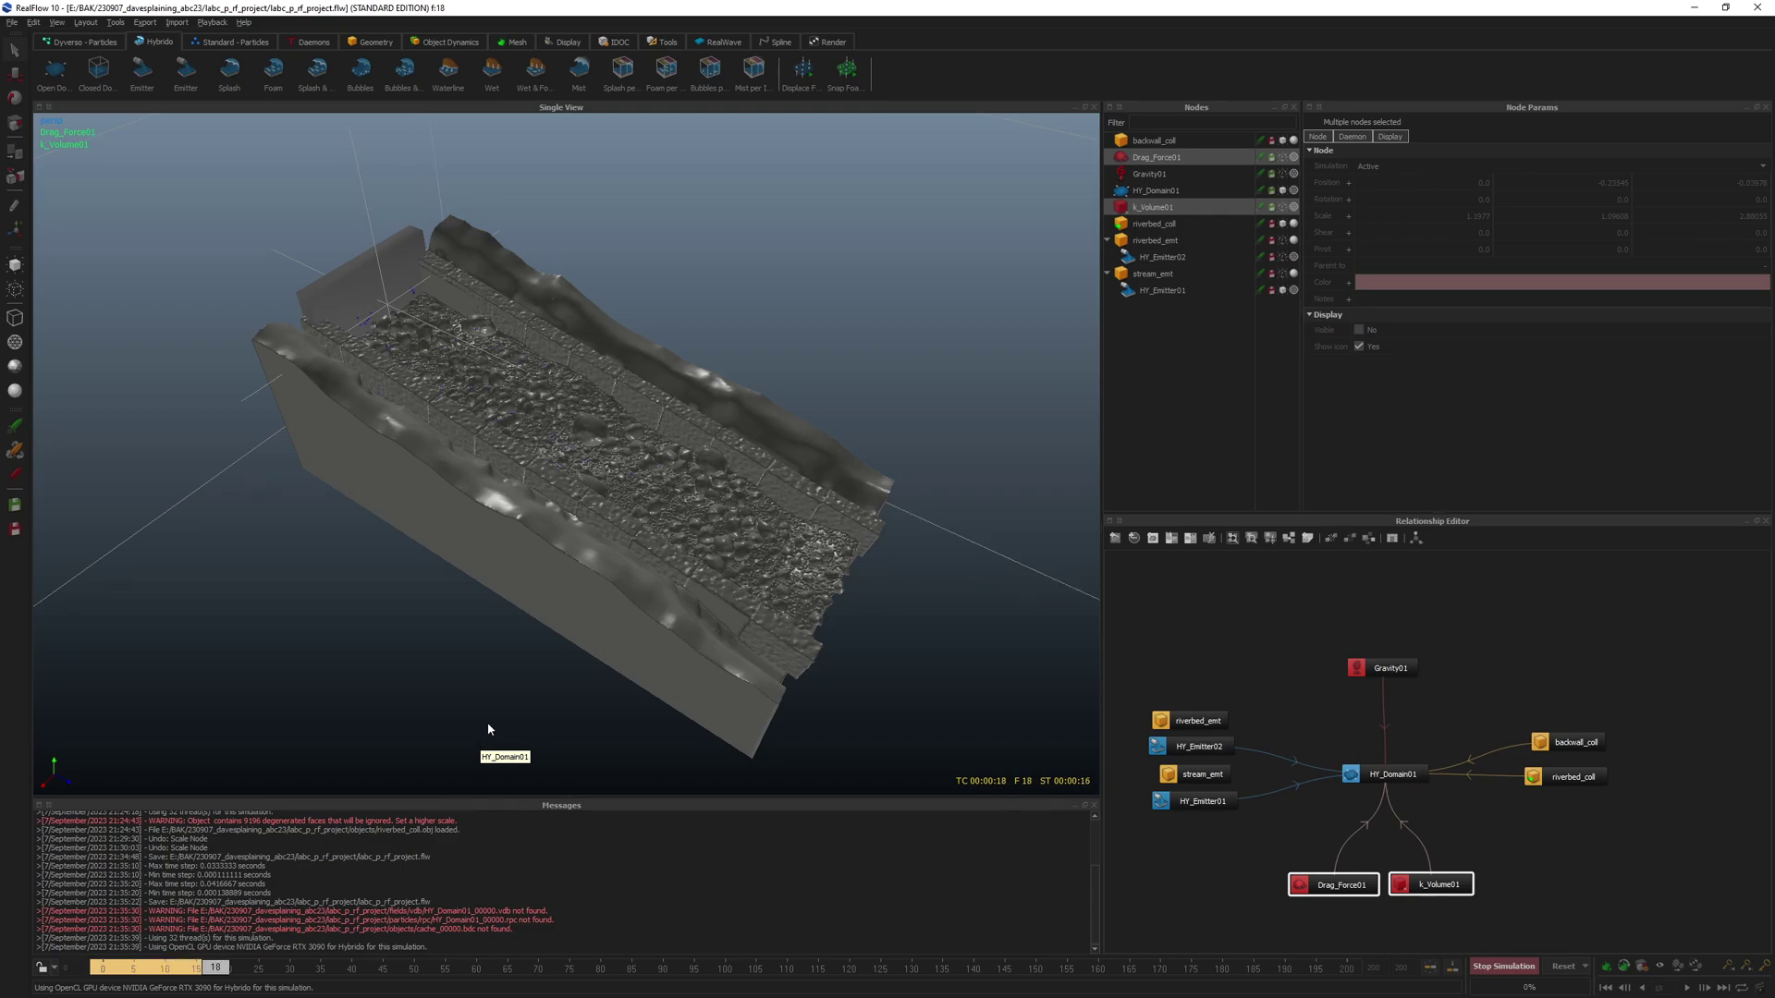
pyautogui.press('Escape')
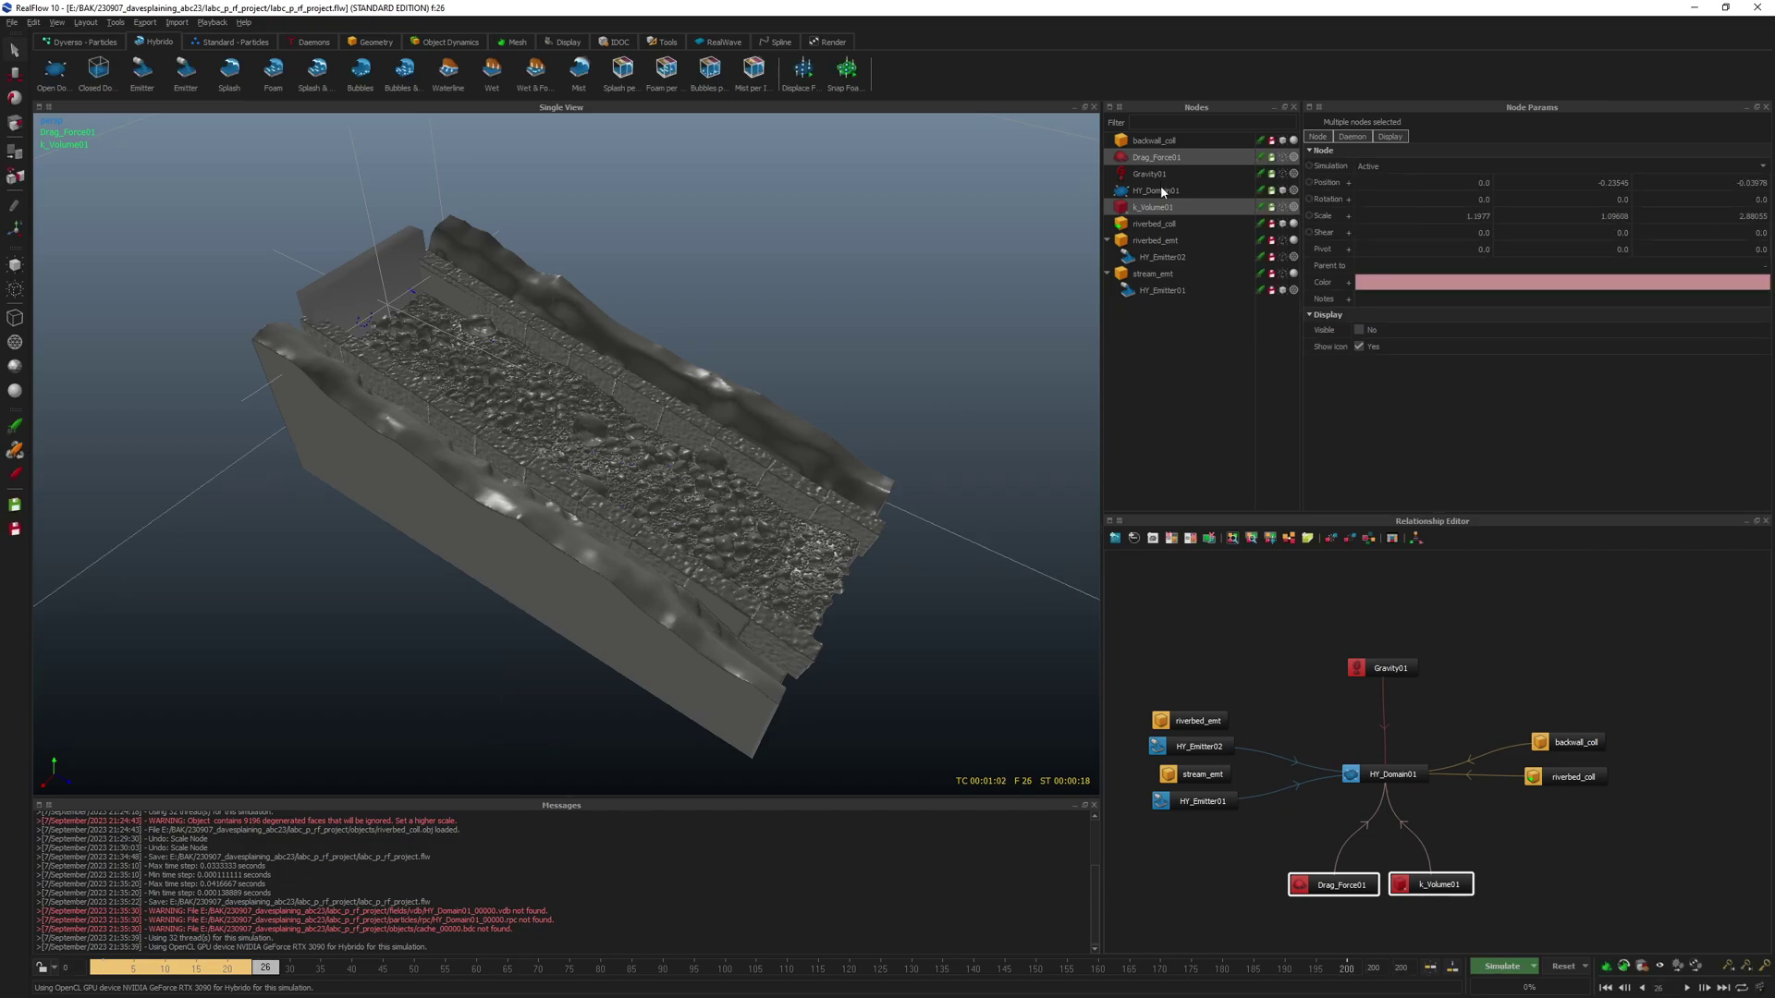
# - Check HY_Domain01's particle and cell information, and set the scene's cell size scale to 0.1
pyautogui.click(1161, 191)
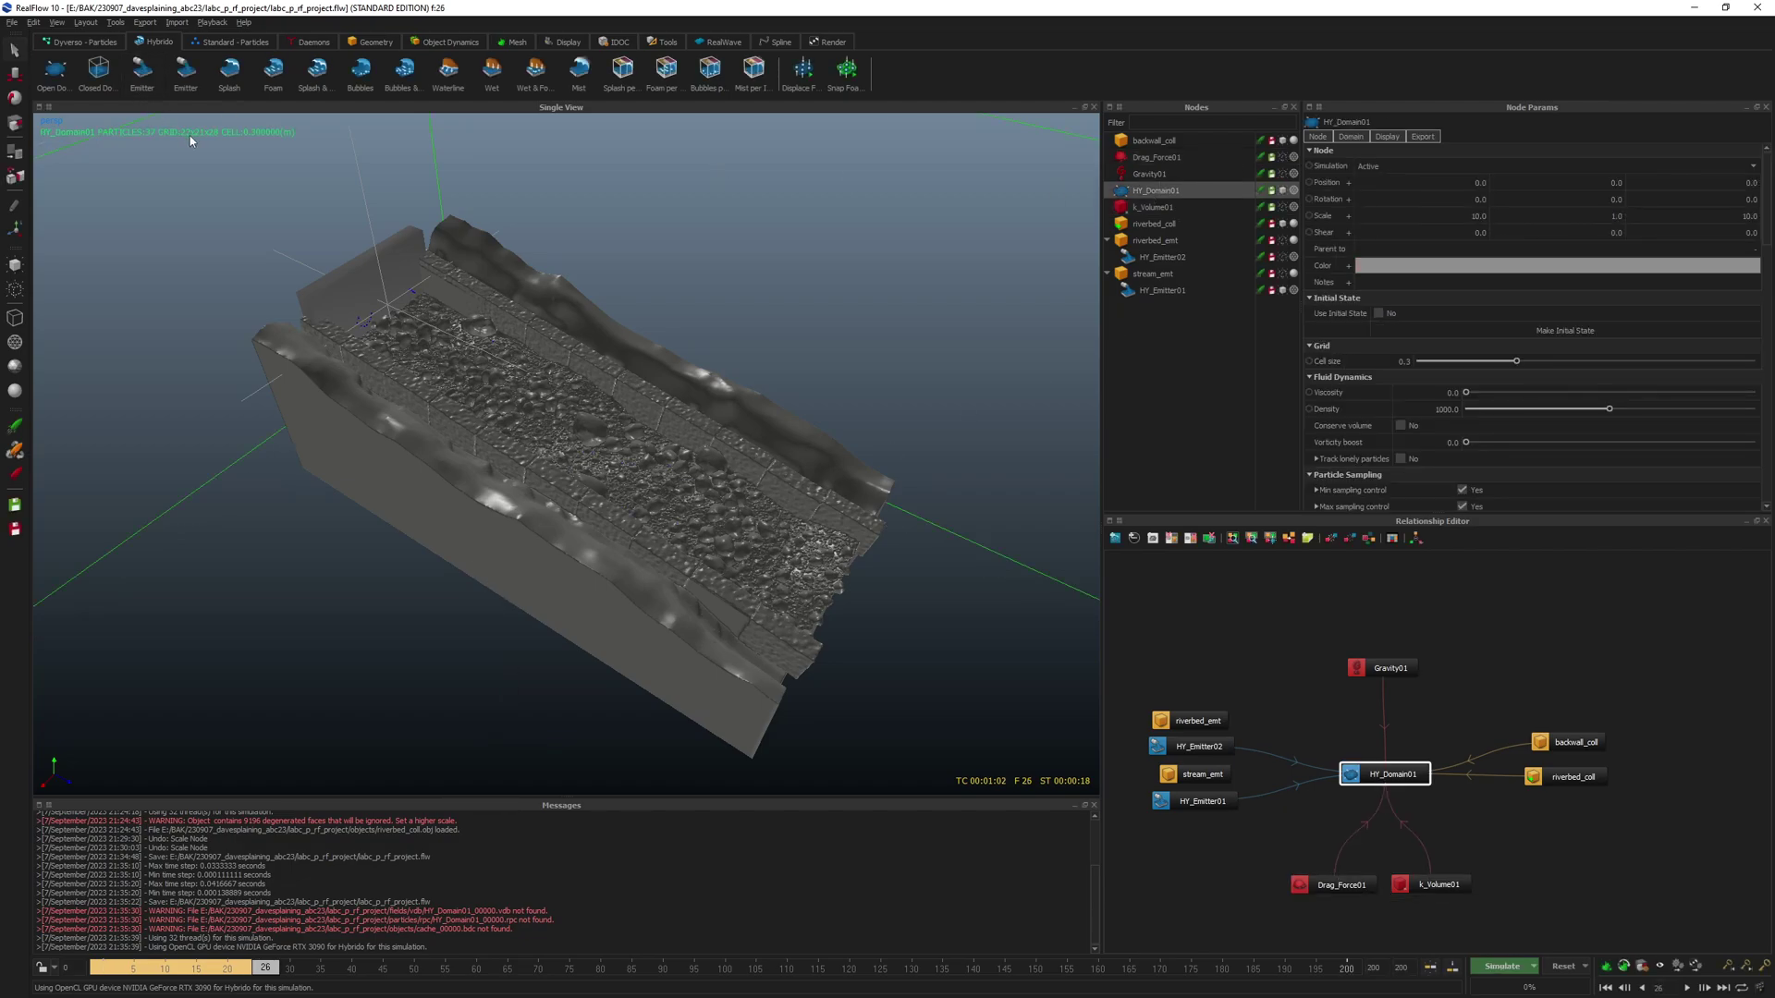
pyautogui.keyDown('alt'); pyautogui.moveTo(594, 286); pyautogui.dragTo(573, 274); pyautogui.keyUp('alt')
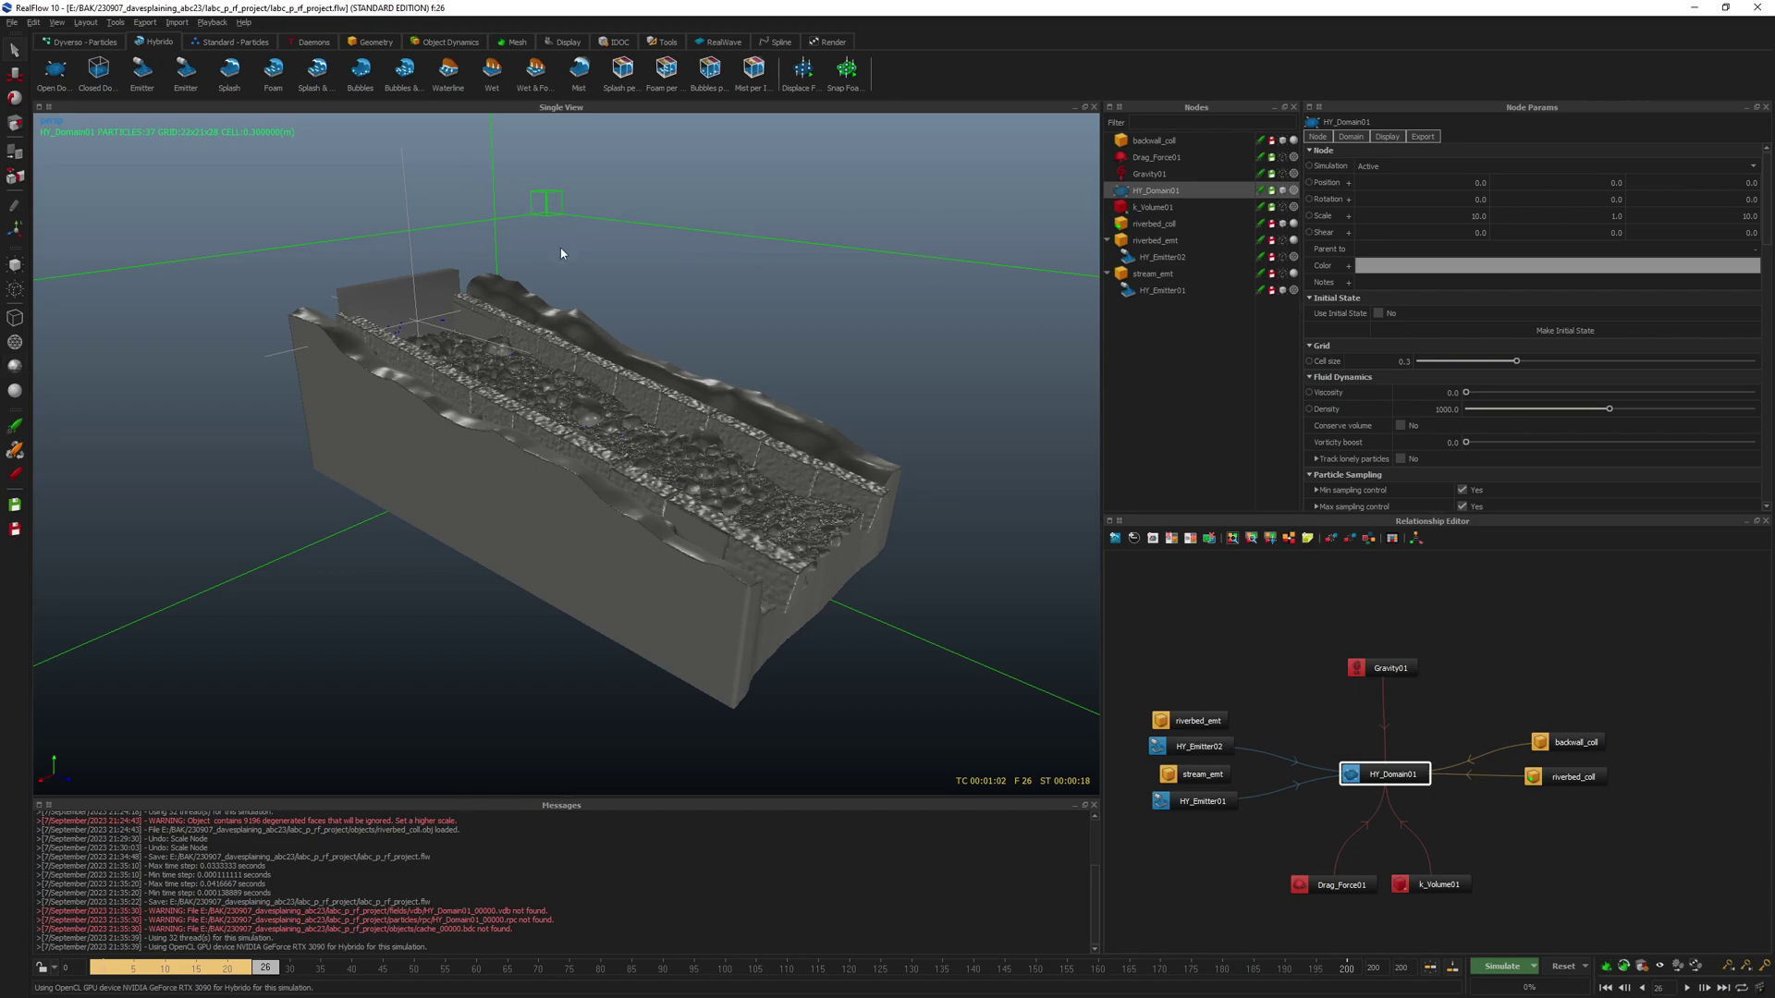
pyautogui.keyDown('alt'); pyautogui.moveTo(606, 278); pyautogui.dragTo(608, 289); pyautogui.keyUp('alt')
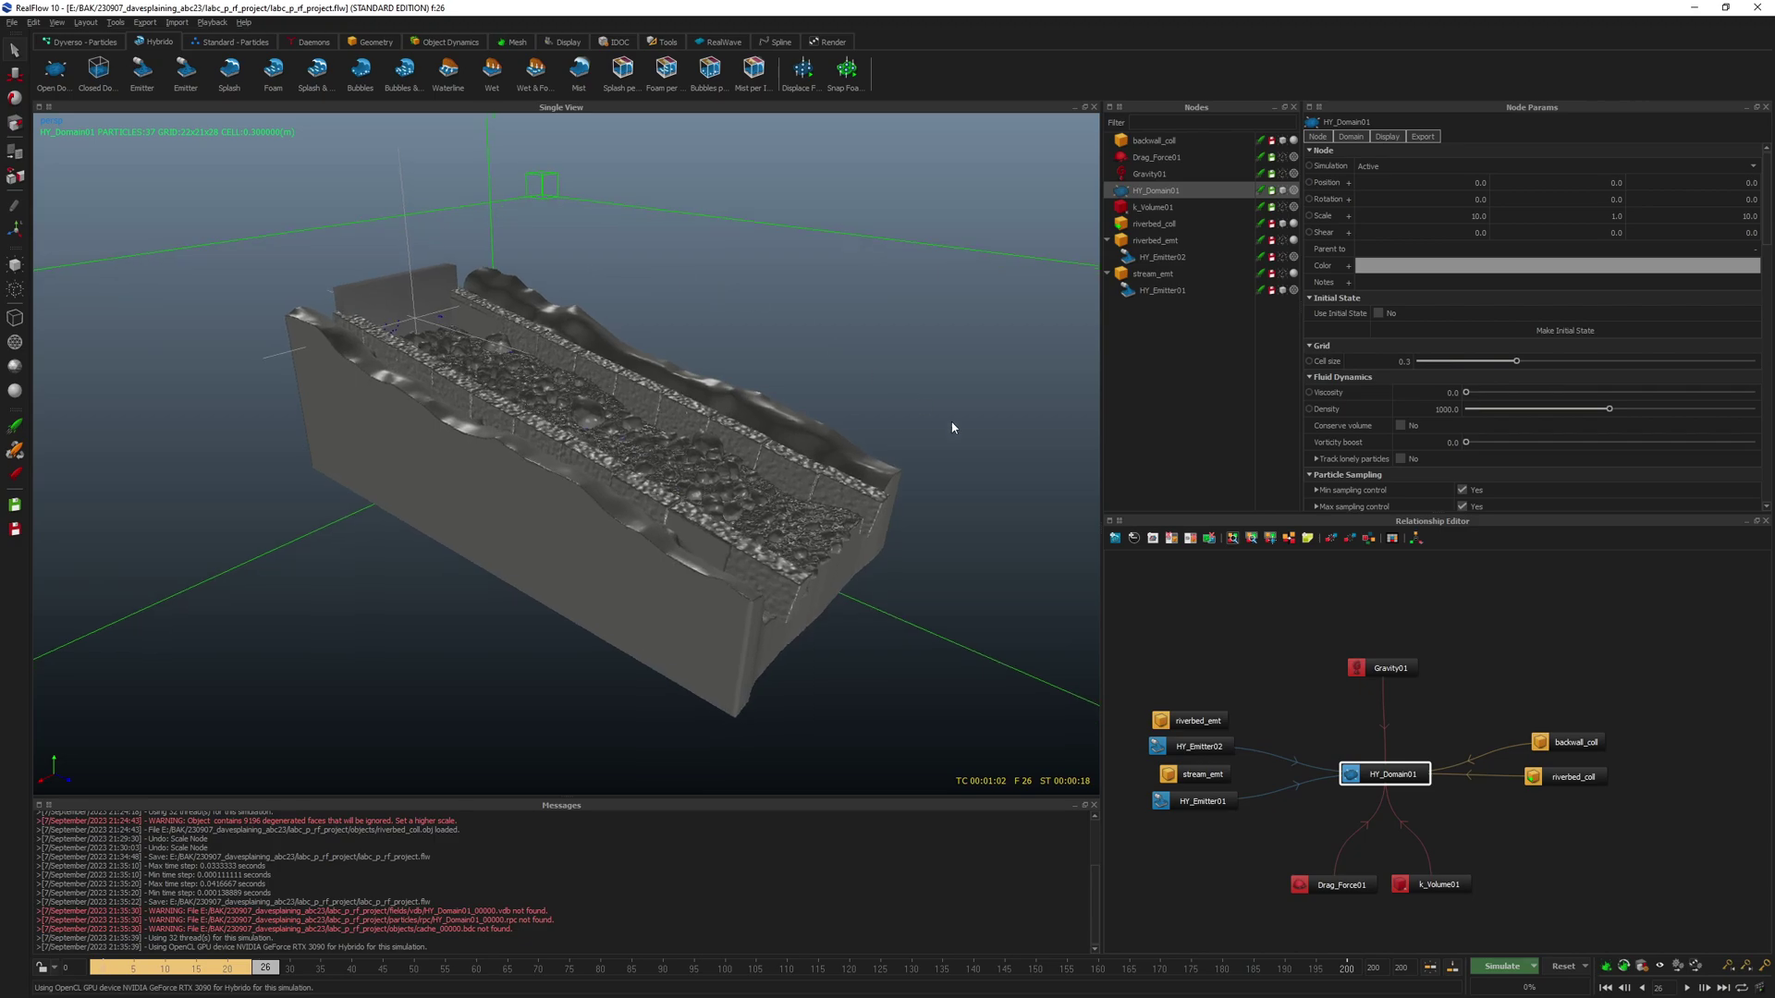
pyautogui.click(1642, 967)
pyautogui.doubleClick(907, 485)
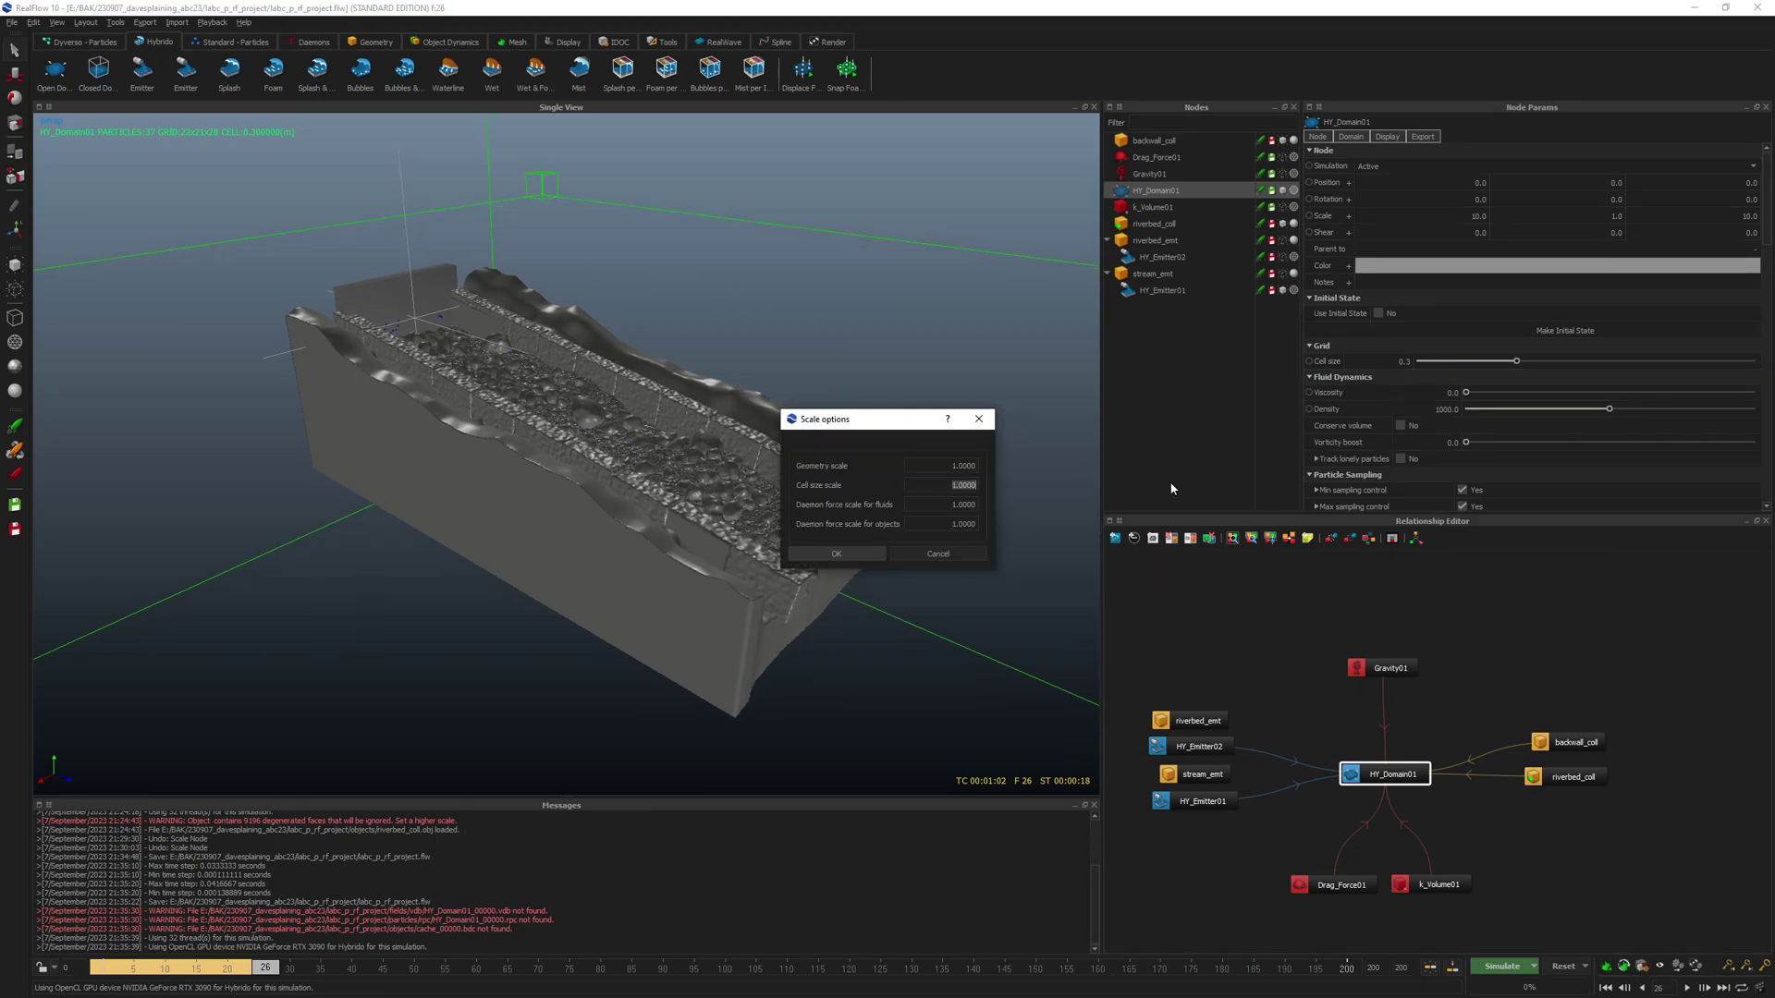
pyautogui.write('0.1')
pyautogui.press('Return')
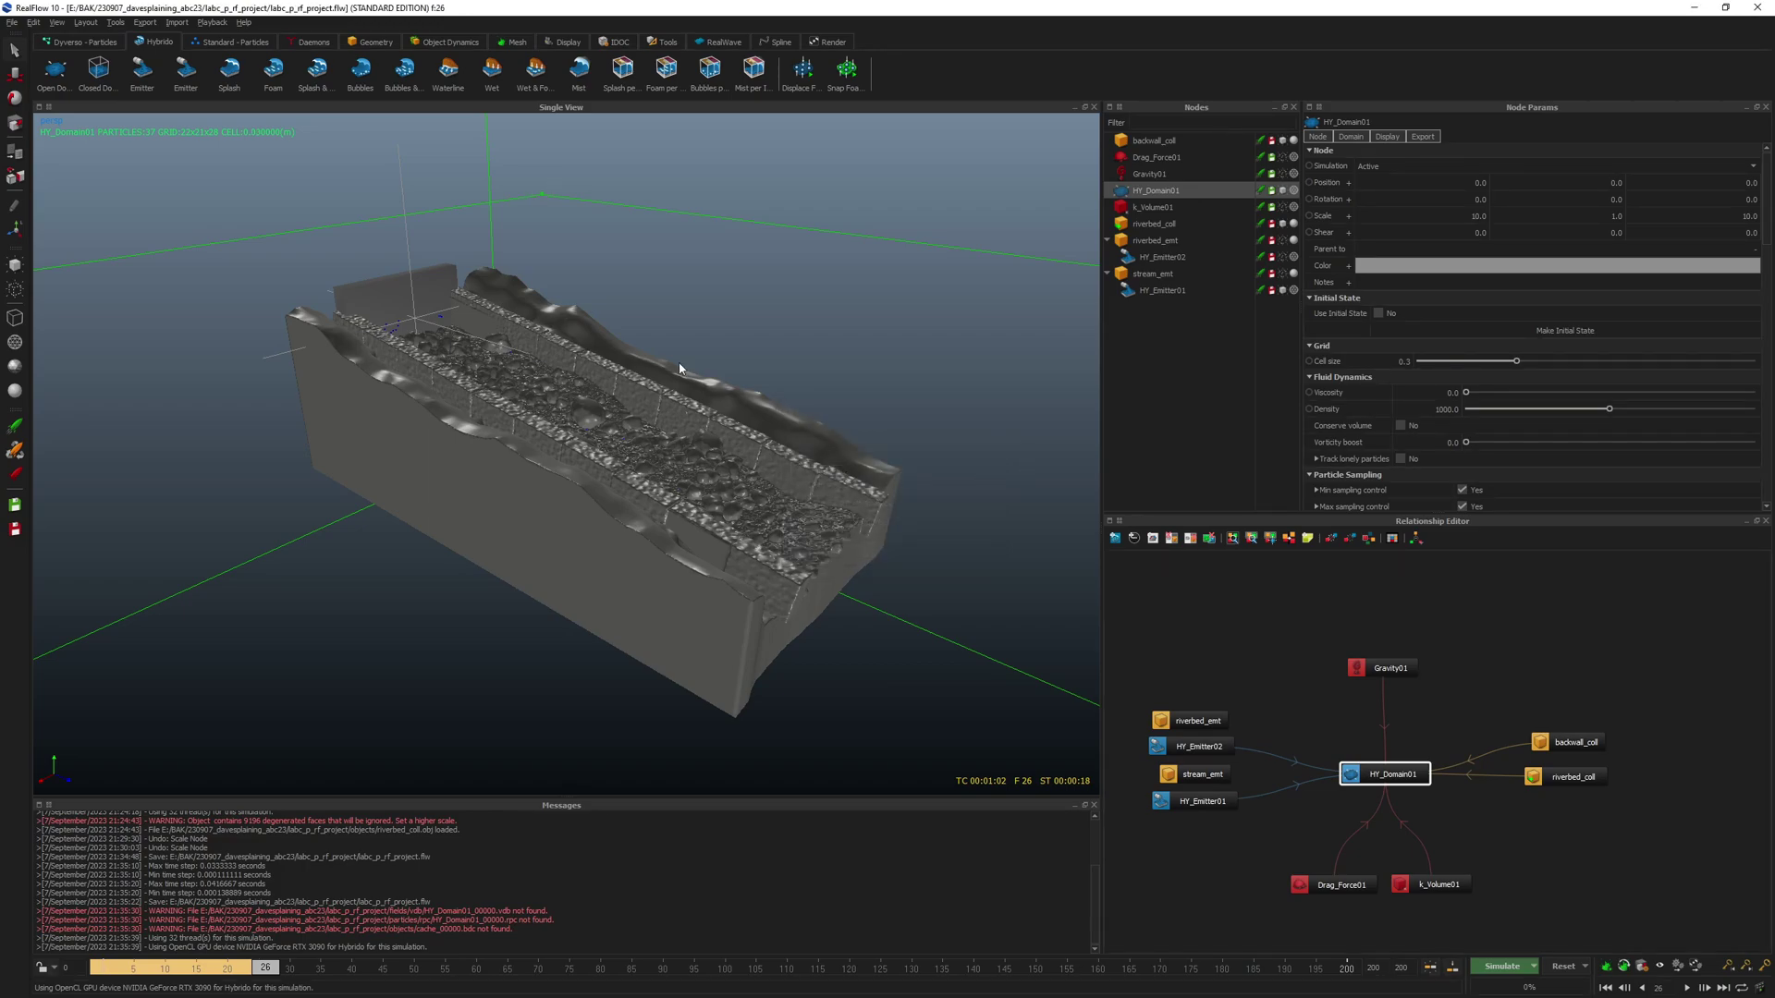
# - Save the project, reset the simulation, run it again and stop it at frame 25
pyautogui.hotkey('ctrl', 's')
pyautogui.hotkey('alt', 'r')
pyautogui.hotkey('alt', 'a')
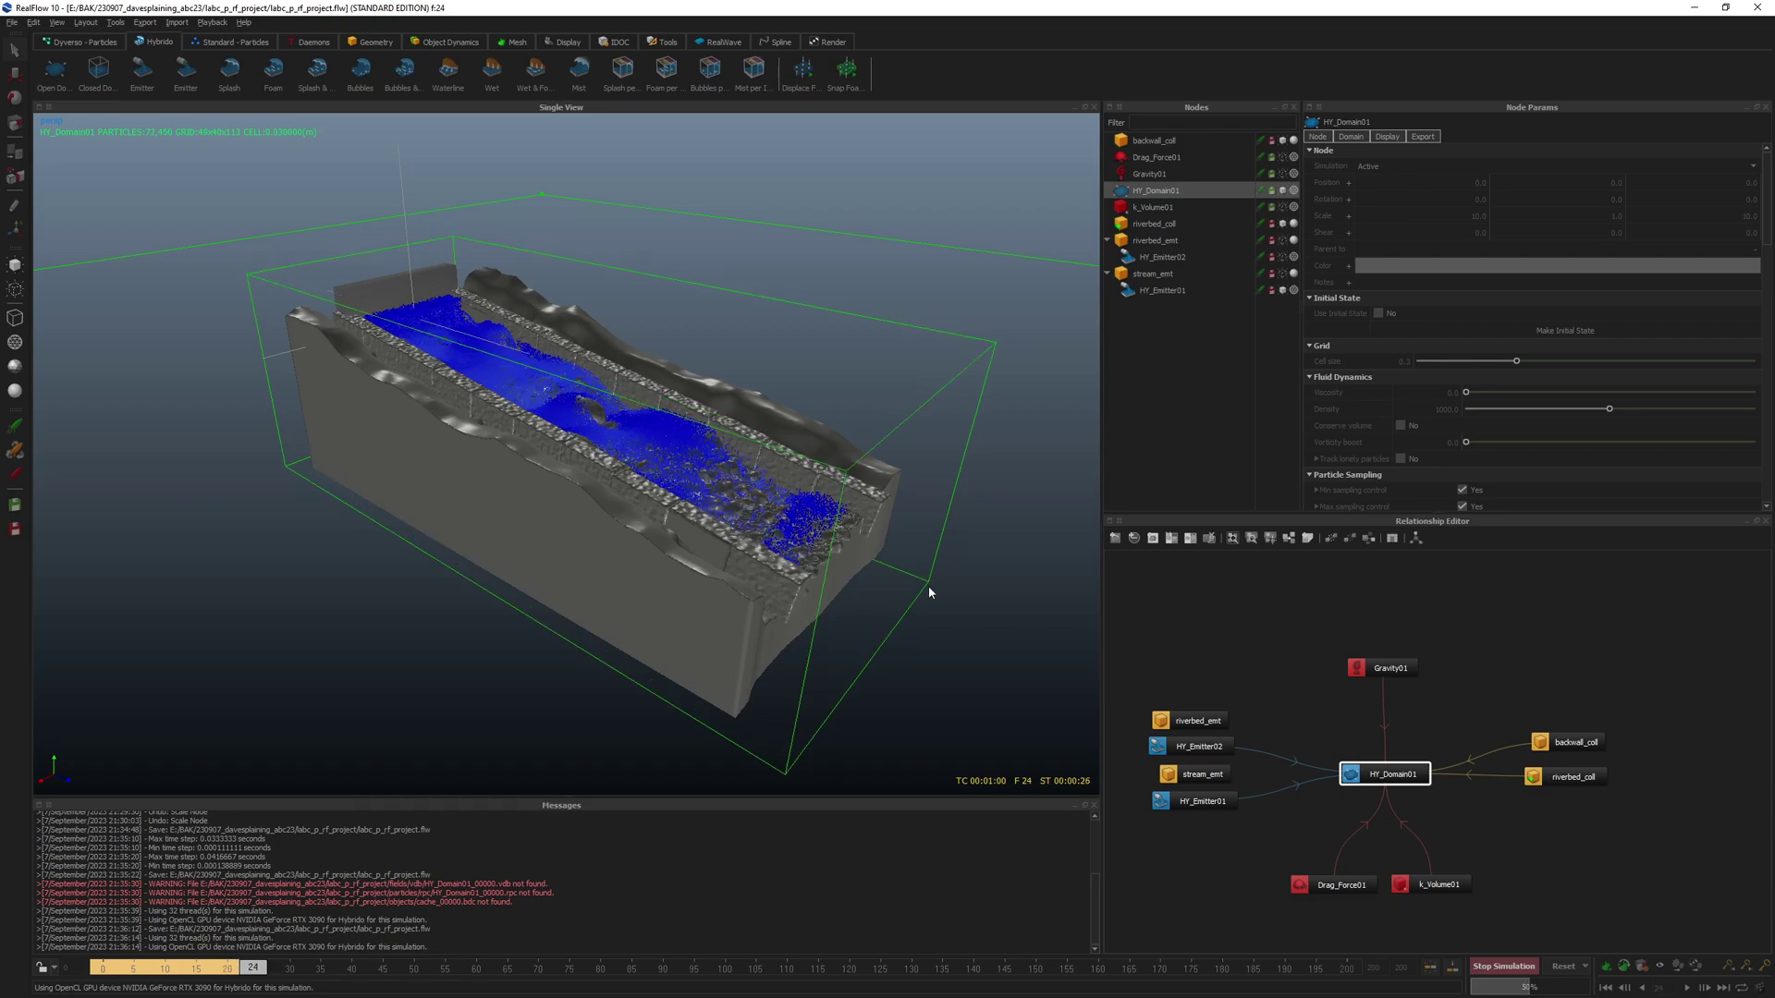
pyautogui.press('Escape')
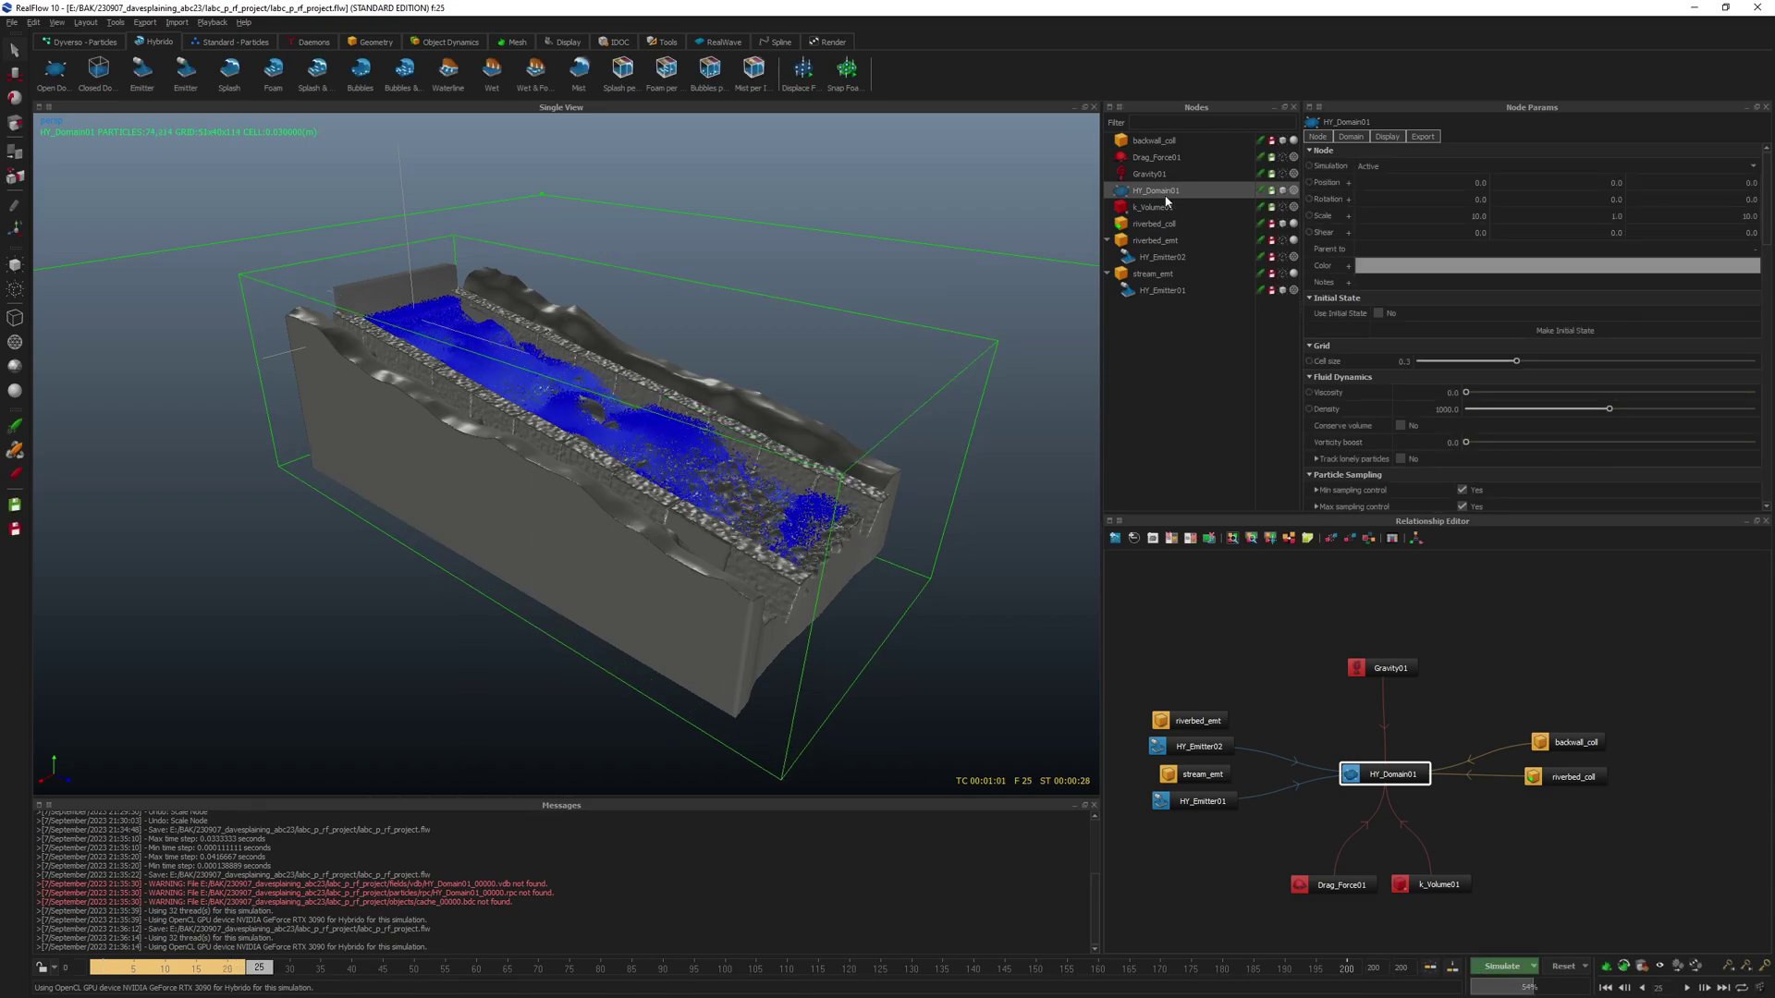
# - Set HY_Domain01's Domain display option to None
pyautogui.scroll(-5, 1377, 452)
pyautogui.scroll(-10, 1378, 452)
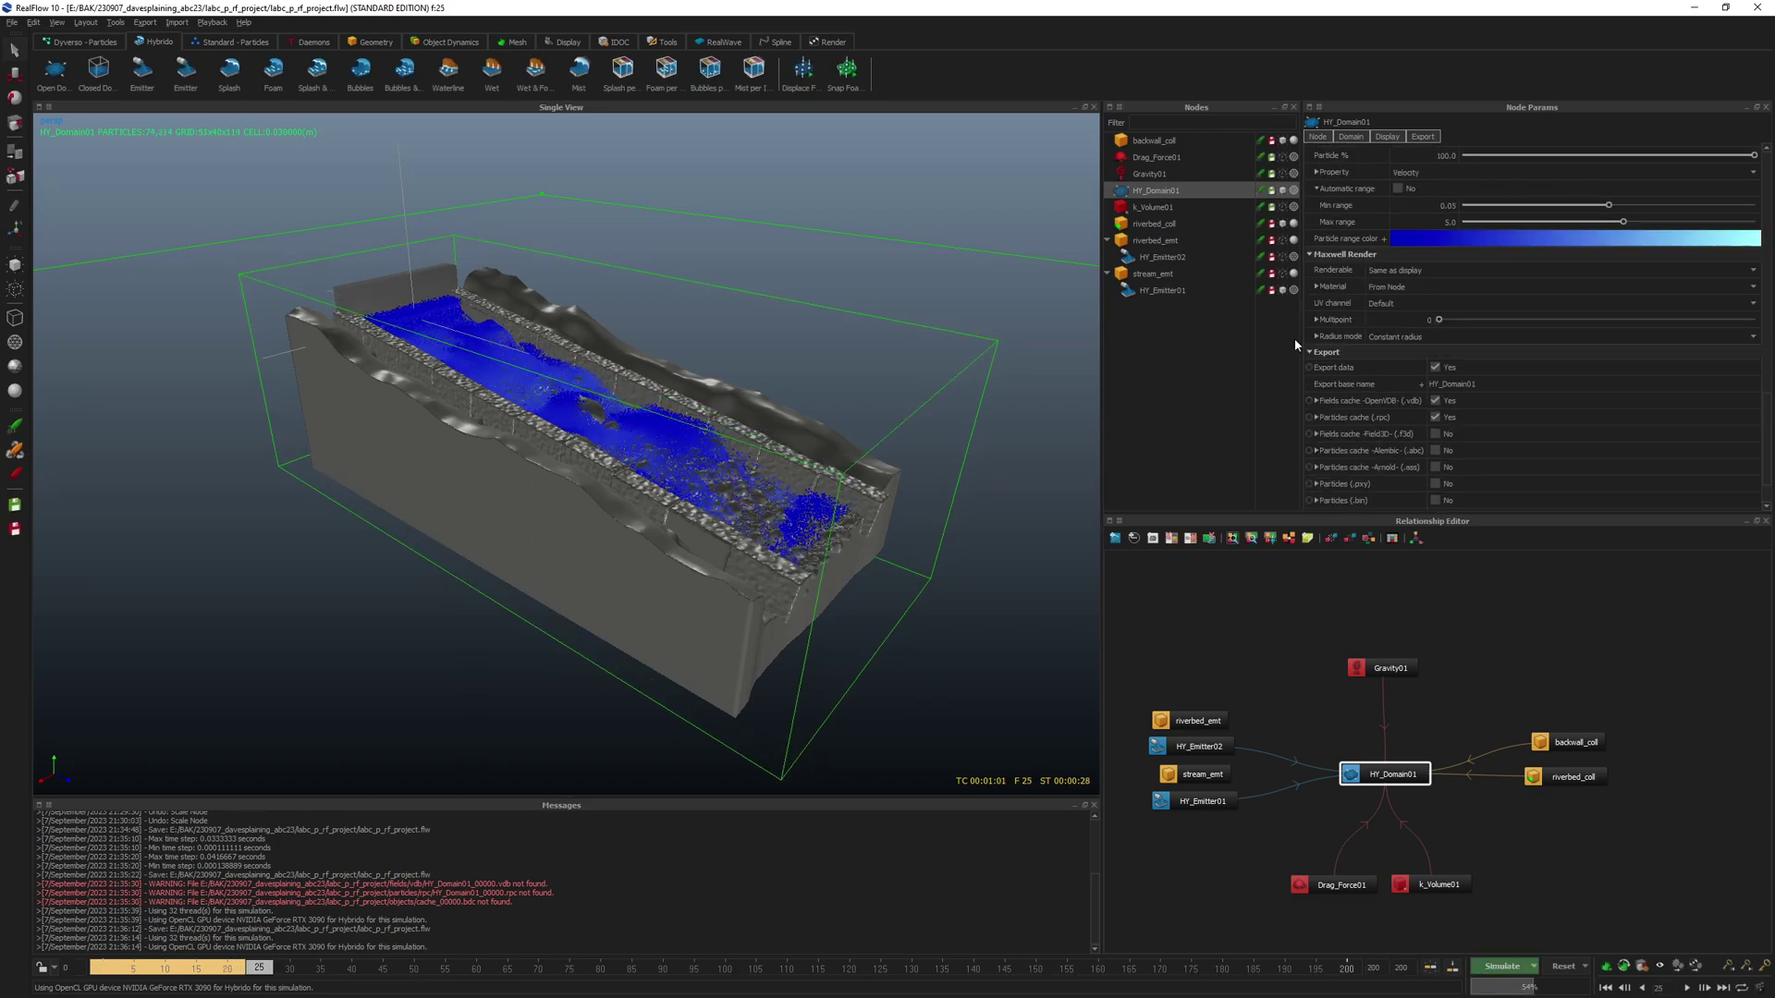
pyautogui.scroll(1, 1367, 338)
pyautogui.click(1398, 250)
pyautogui.click(1400, 252)
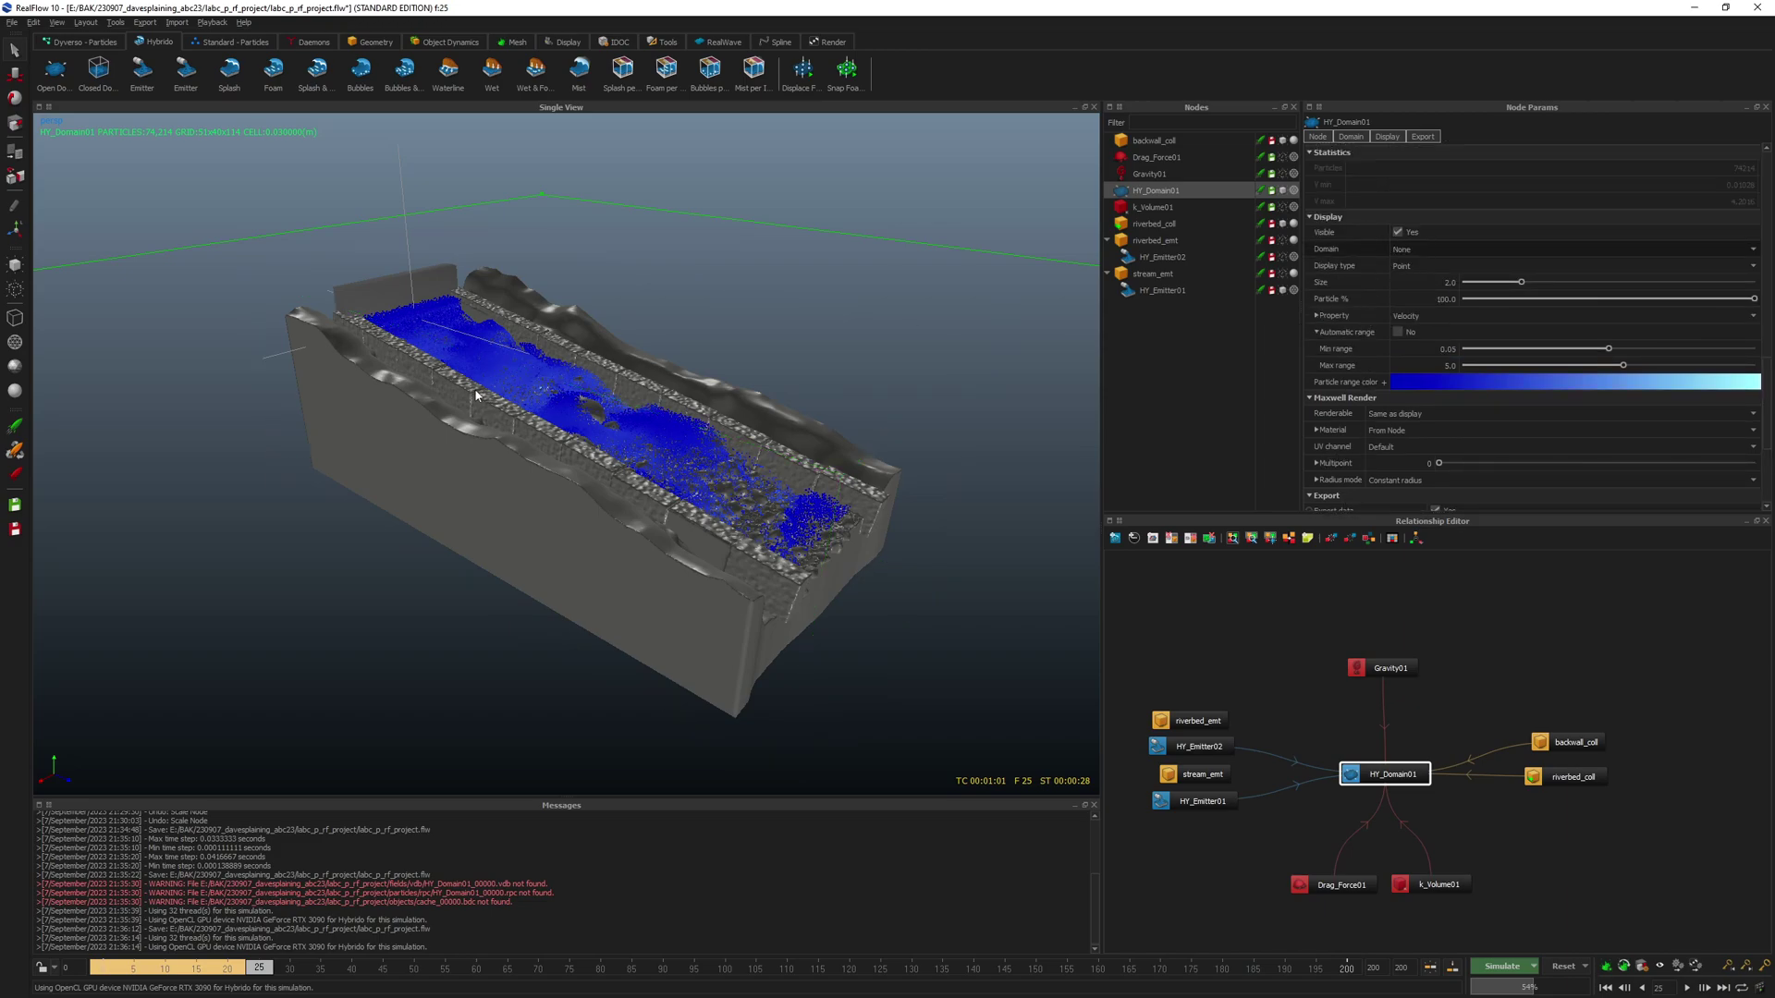
# - Turn on the isosurface volume display for riverbed_coll
pyautogui.moveTo(583, 361)
pyautogui.keyDown('alt'); pyautogui.mouseDown()
pyautogui.moveTo(579, 393)
pyautogui.moveTo(619, 373)
pyautogui.moveTo(562, 359)
pyautogui.moveTo(608, 394)
pyautogui.moveTo(628, 386)
pyautogui.moveTo(610, 381)
pyautogui.mouseUp(); pyautogui.keyUp('alt')
pyautogui.scroll(5, 581, 394)
pyautogui.scroll(4, 606, 393)
pyautogui.scroll(-4, 610, 381)
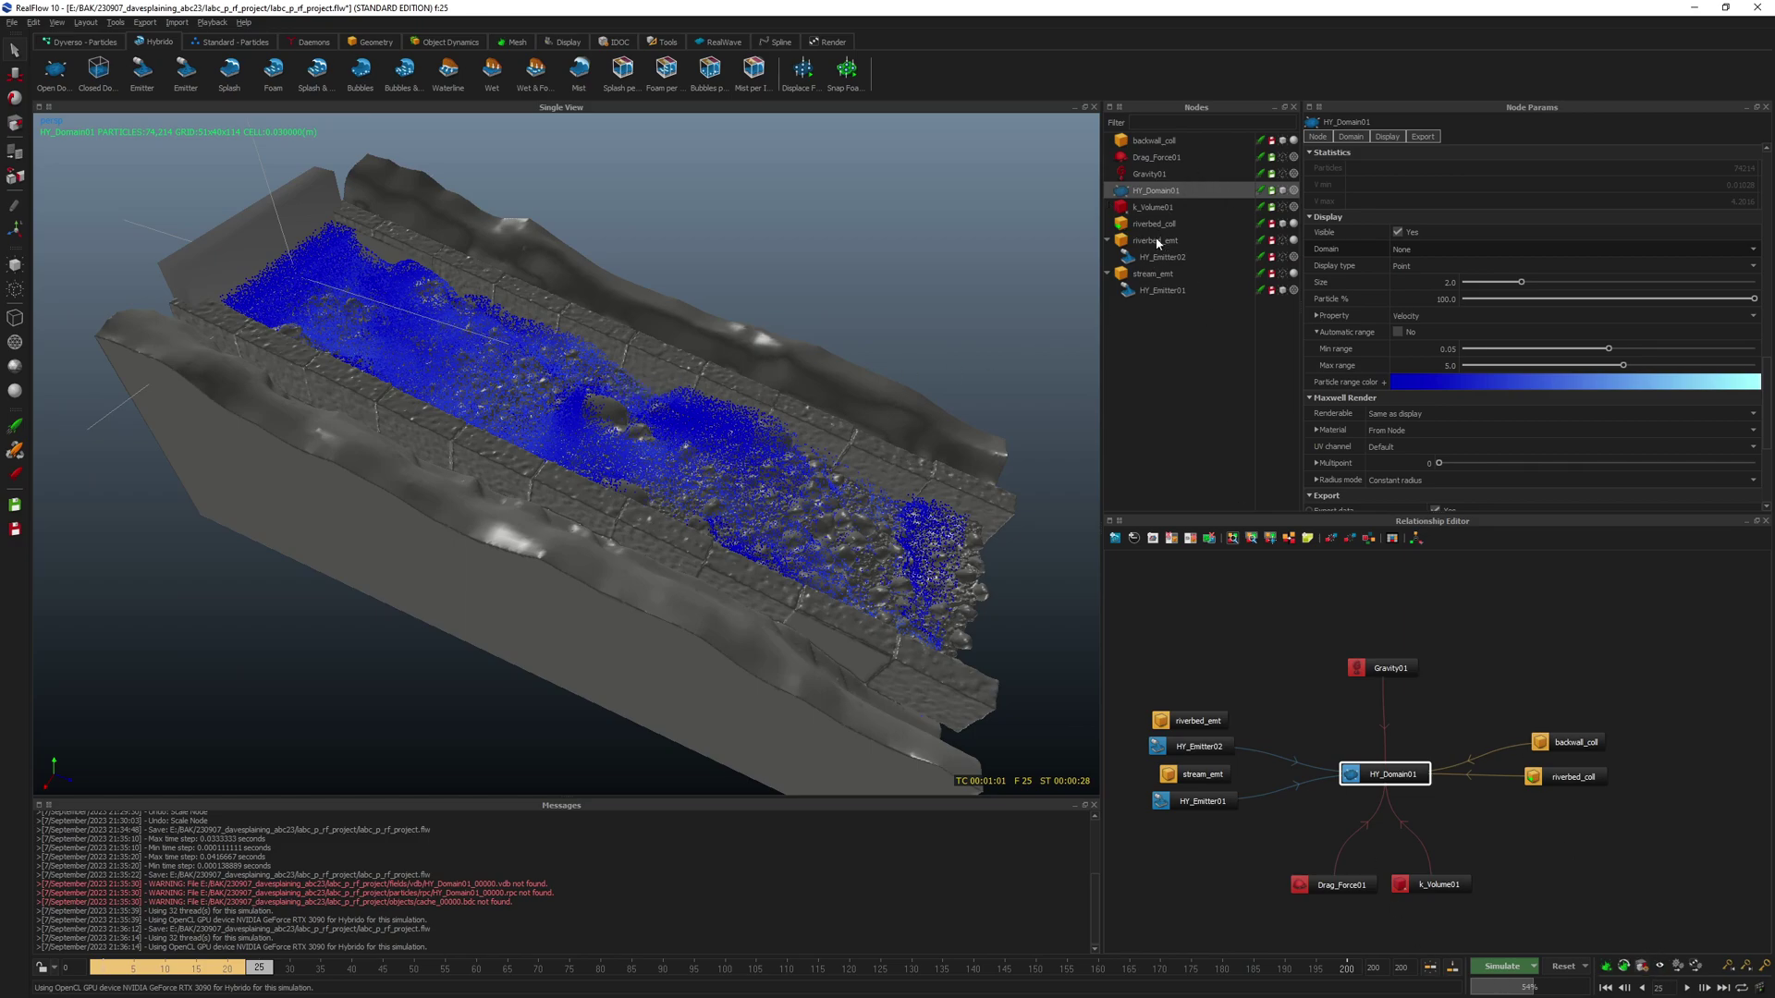
pyautogui.click(1154, 223)
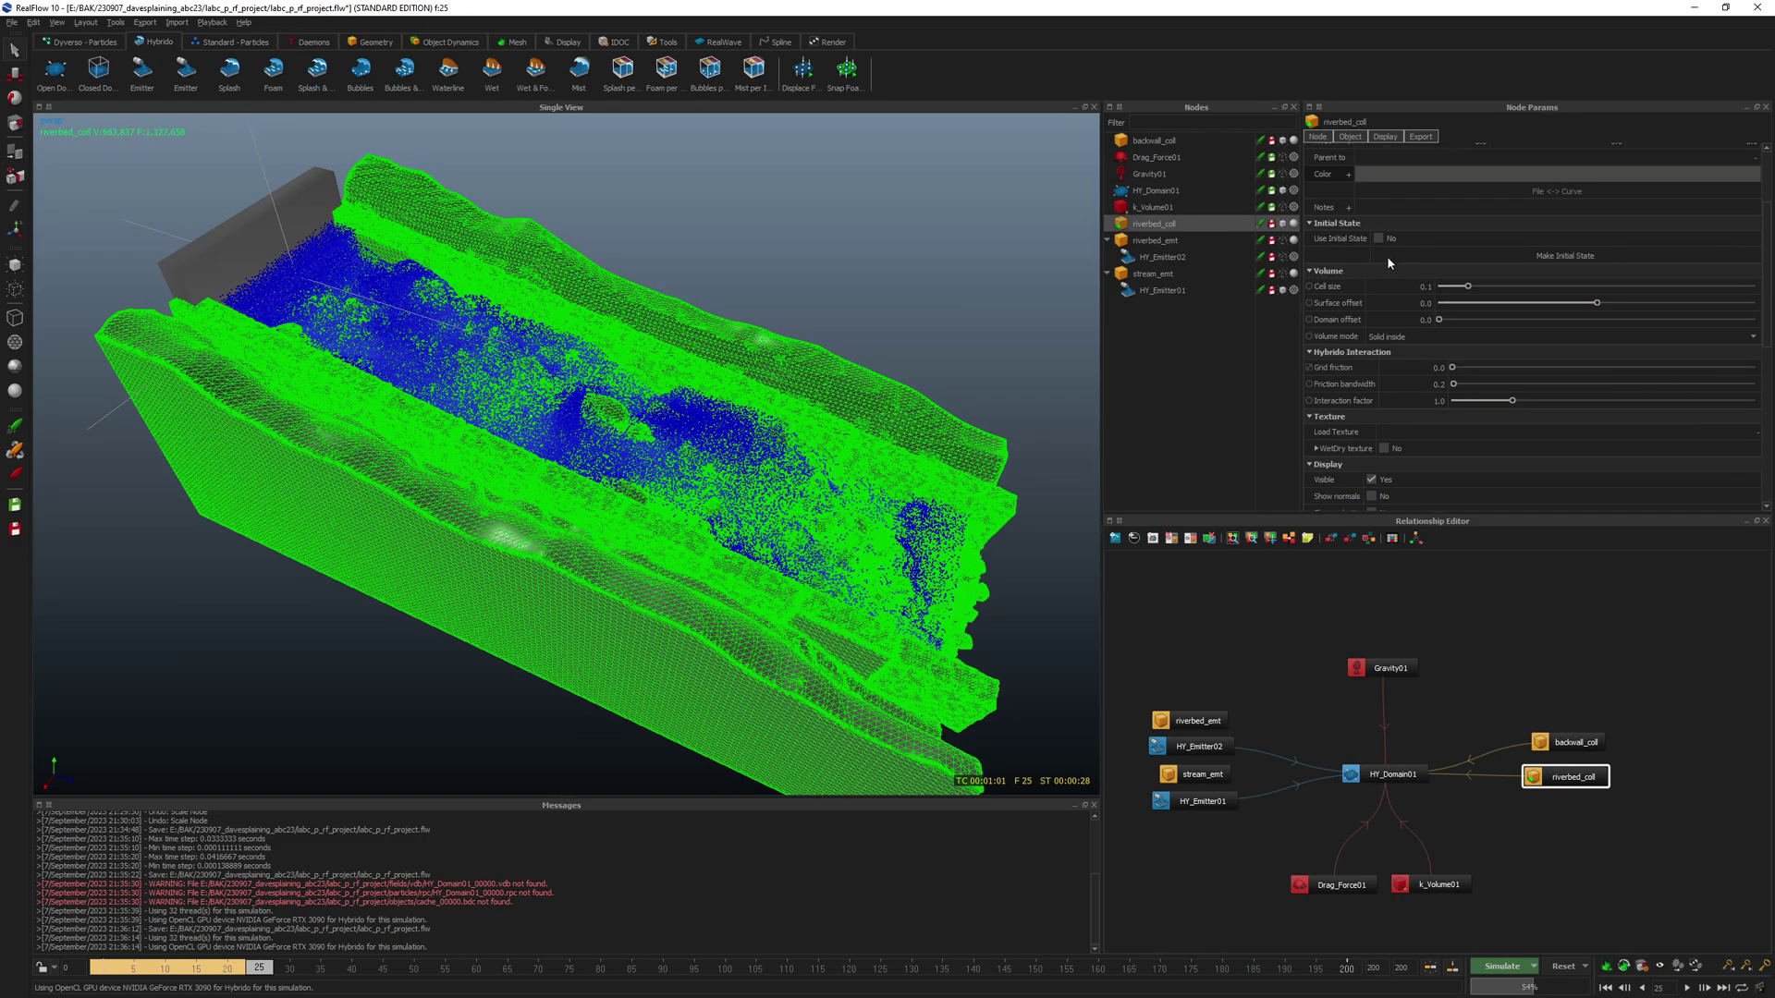
pyautogui.scroll(-3, 1353, 469)
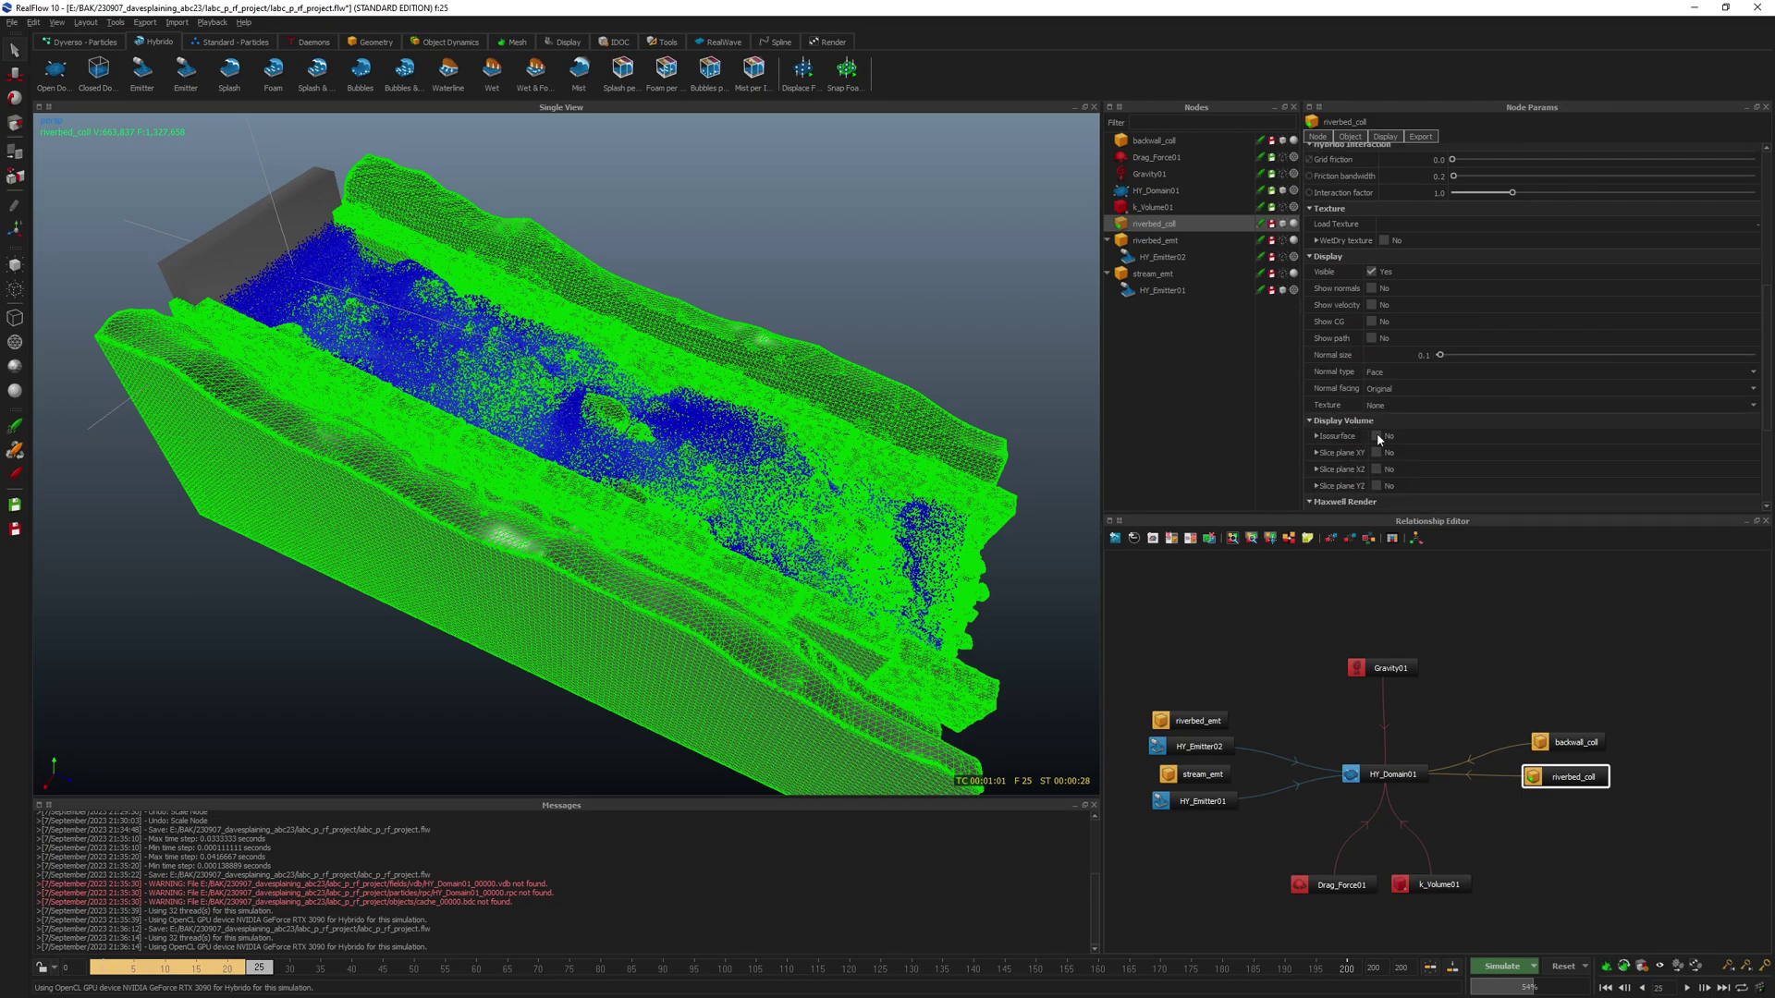
pyautogui.click(1377, 435)
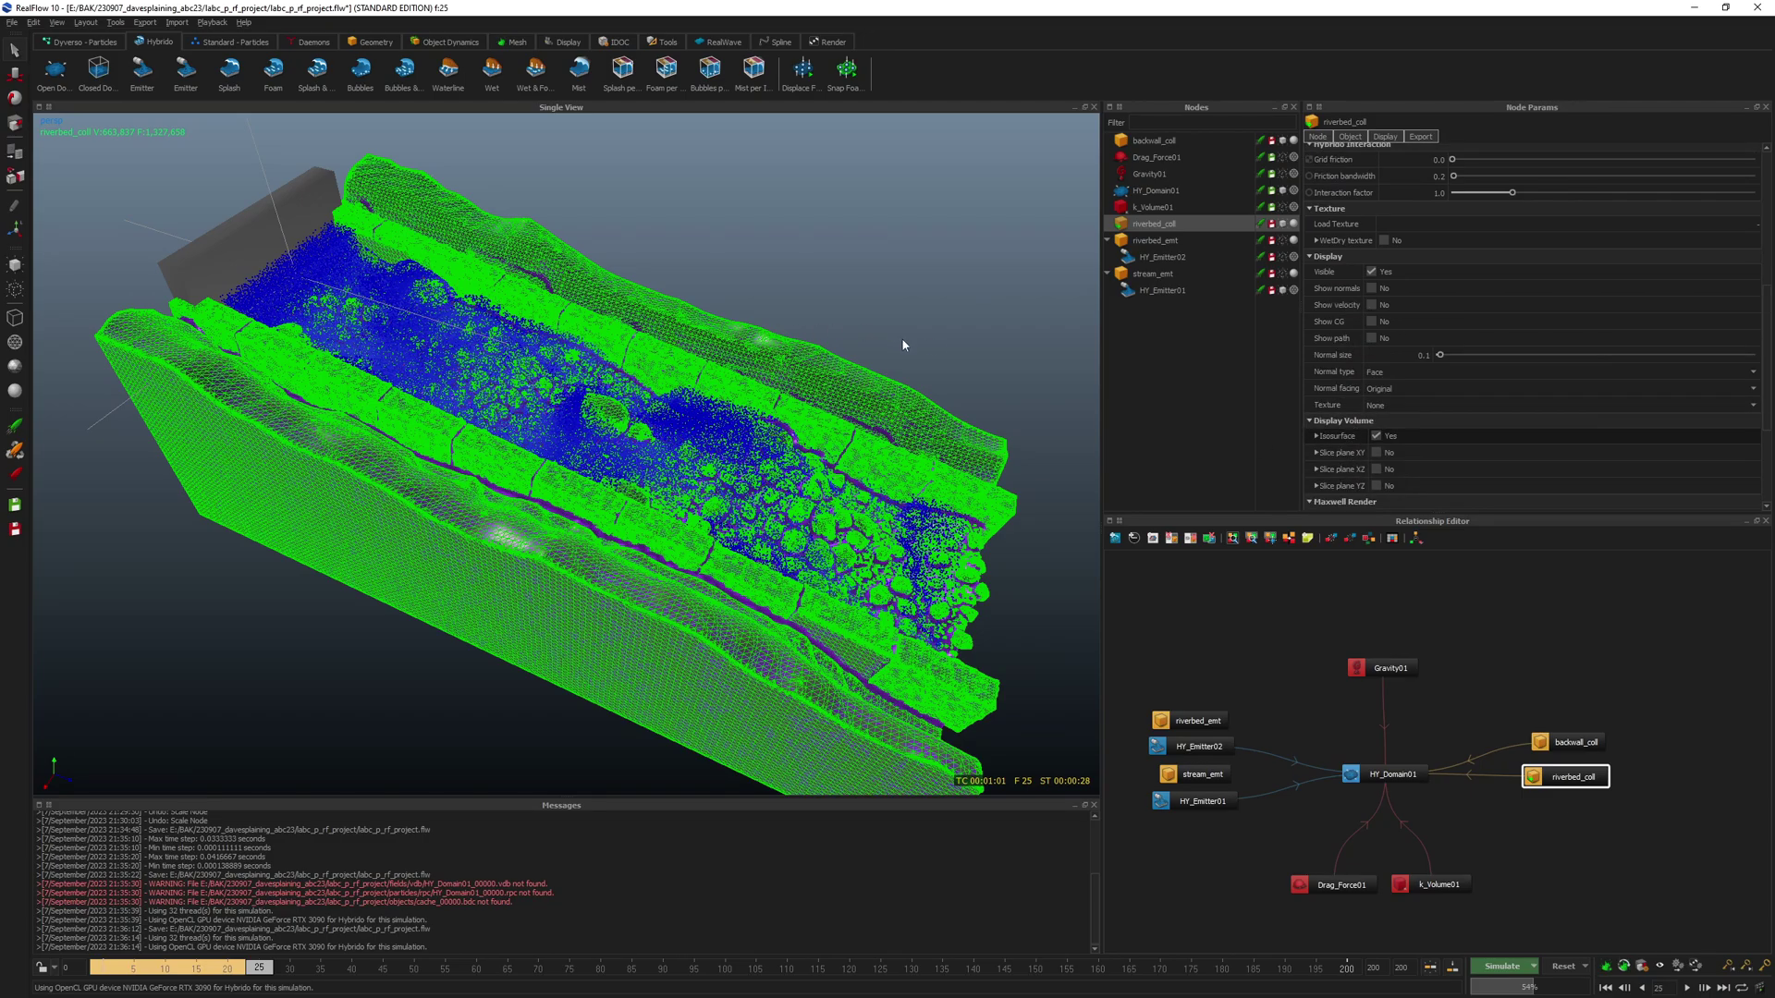
# - Deselect riverbed_coll, hide HY_Domain01 and examine the collision isosurface against the riverbed's stones and walls
pyautogui.click(1201, 617)
pyautogui.keyDown('alt'); pyautogui.moveTo(554, 462); pyautogui.dragTo(612, 494); pyautogui.keyUp('alt')
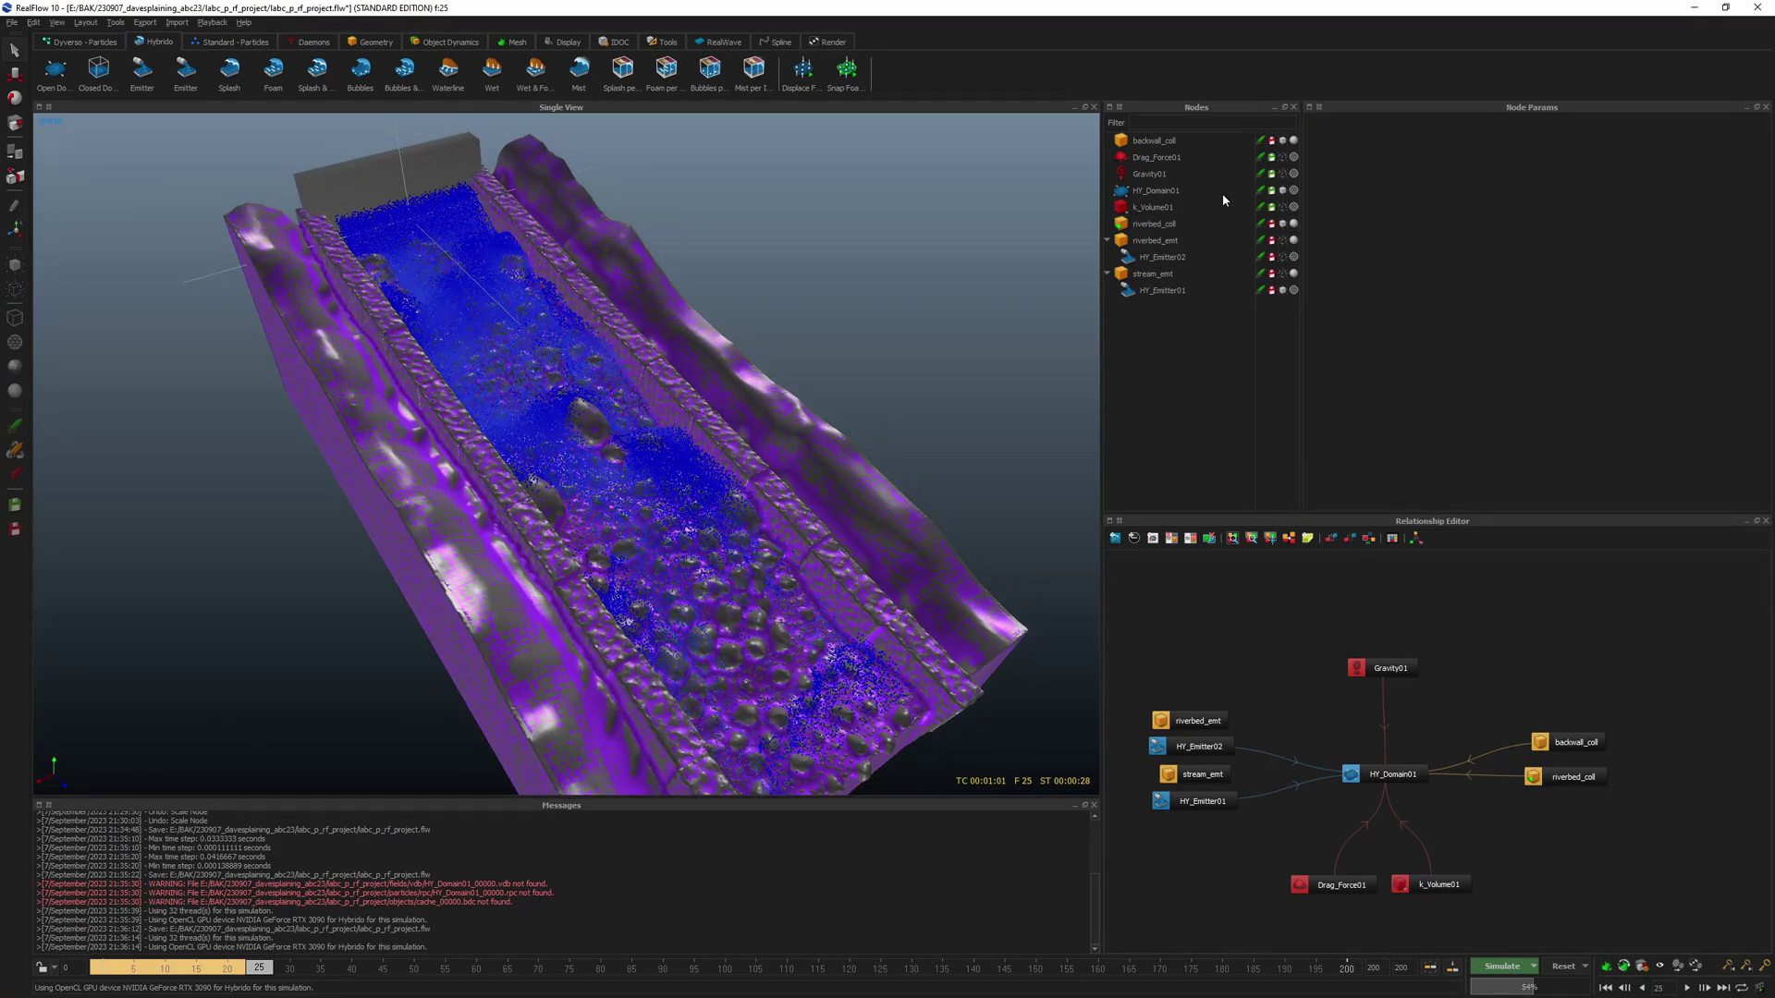
pyautogui.click(1283, 191)
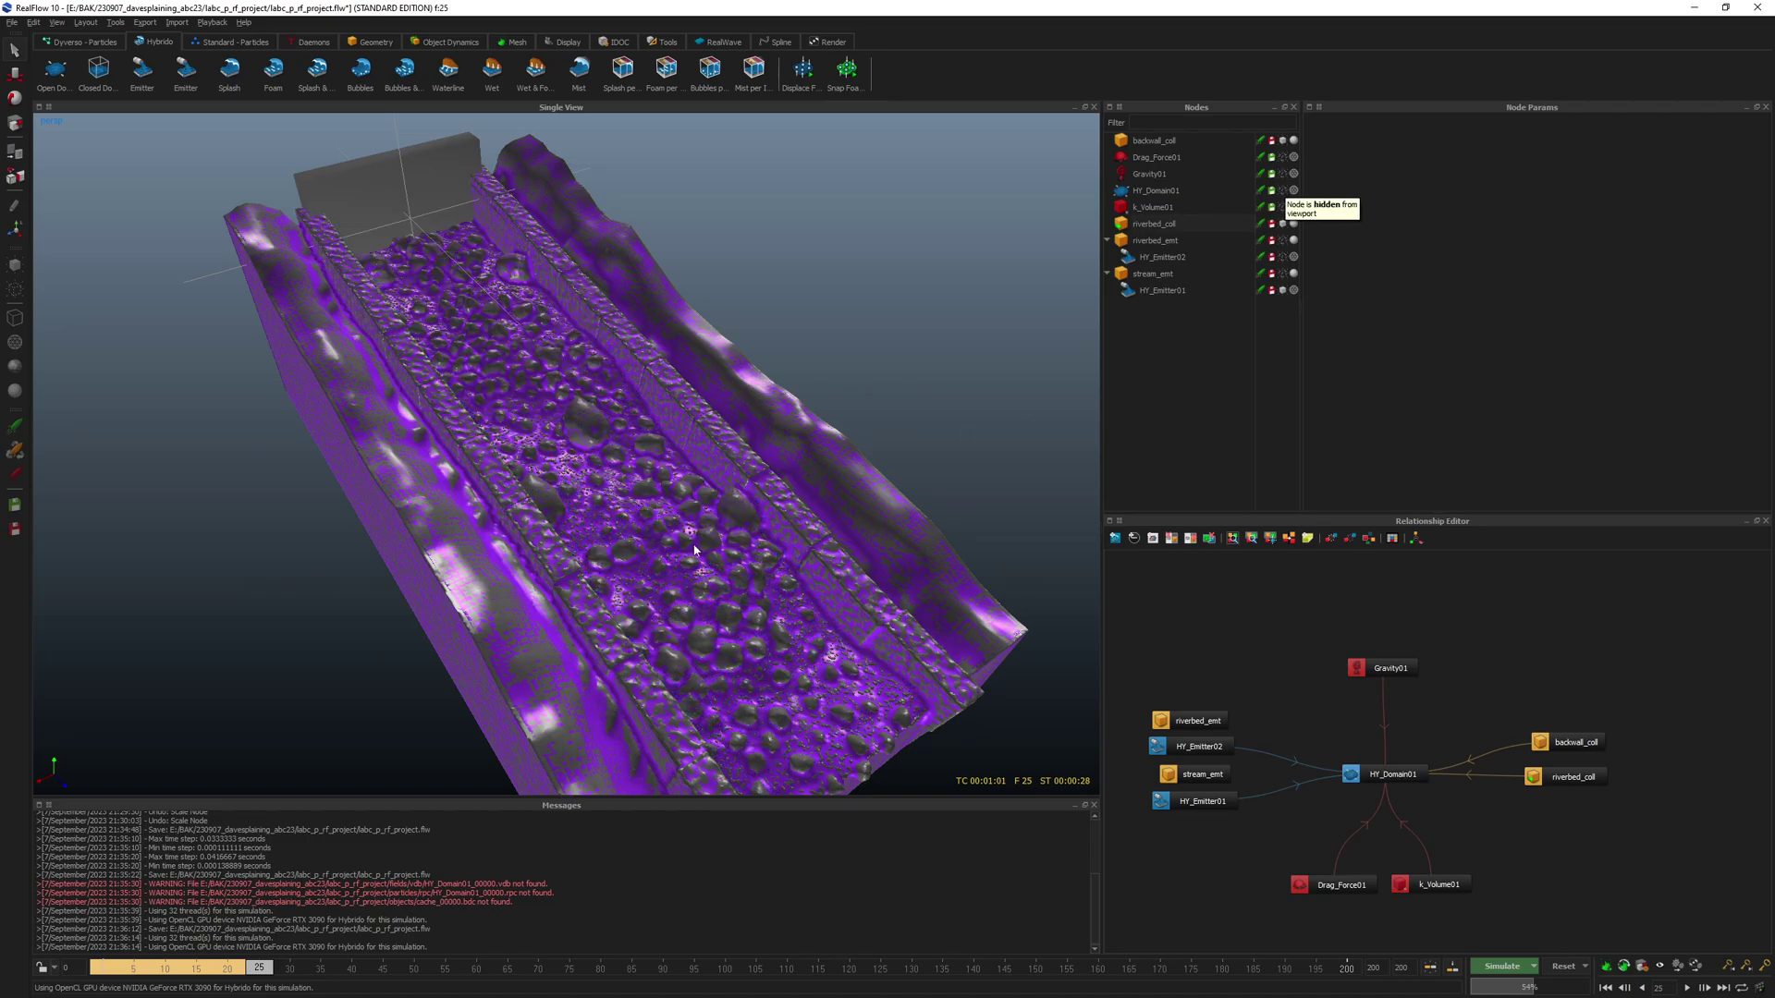
pyautogui.scroll(10, 714, 545)
pyautogui.keyDown('alt'); pyautogui.moveTo(745, 553); pyautogui.dragTo(619, 536); pyautogui.keyUp('alt')
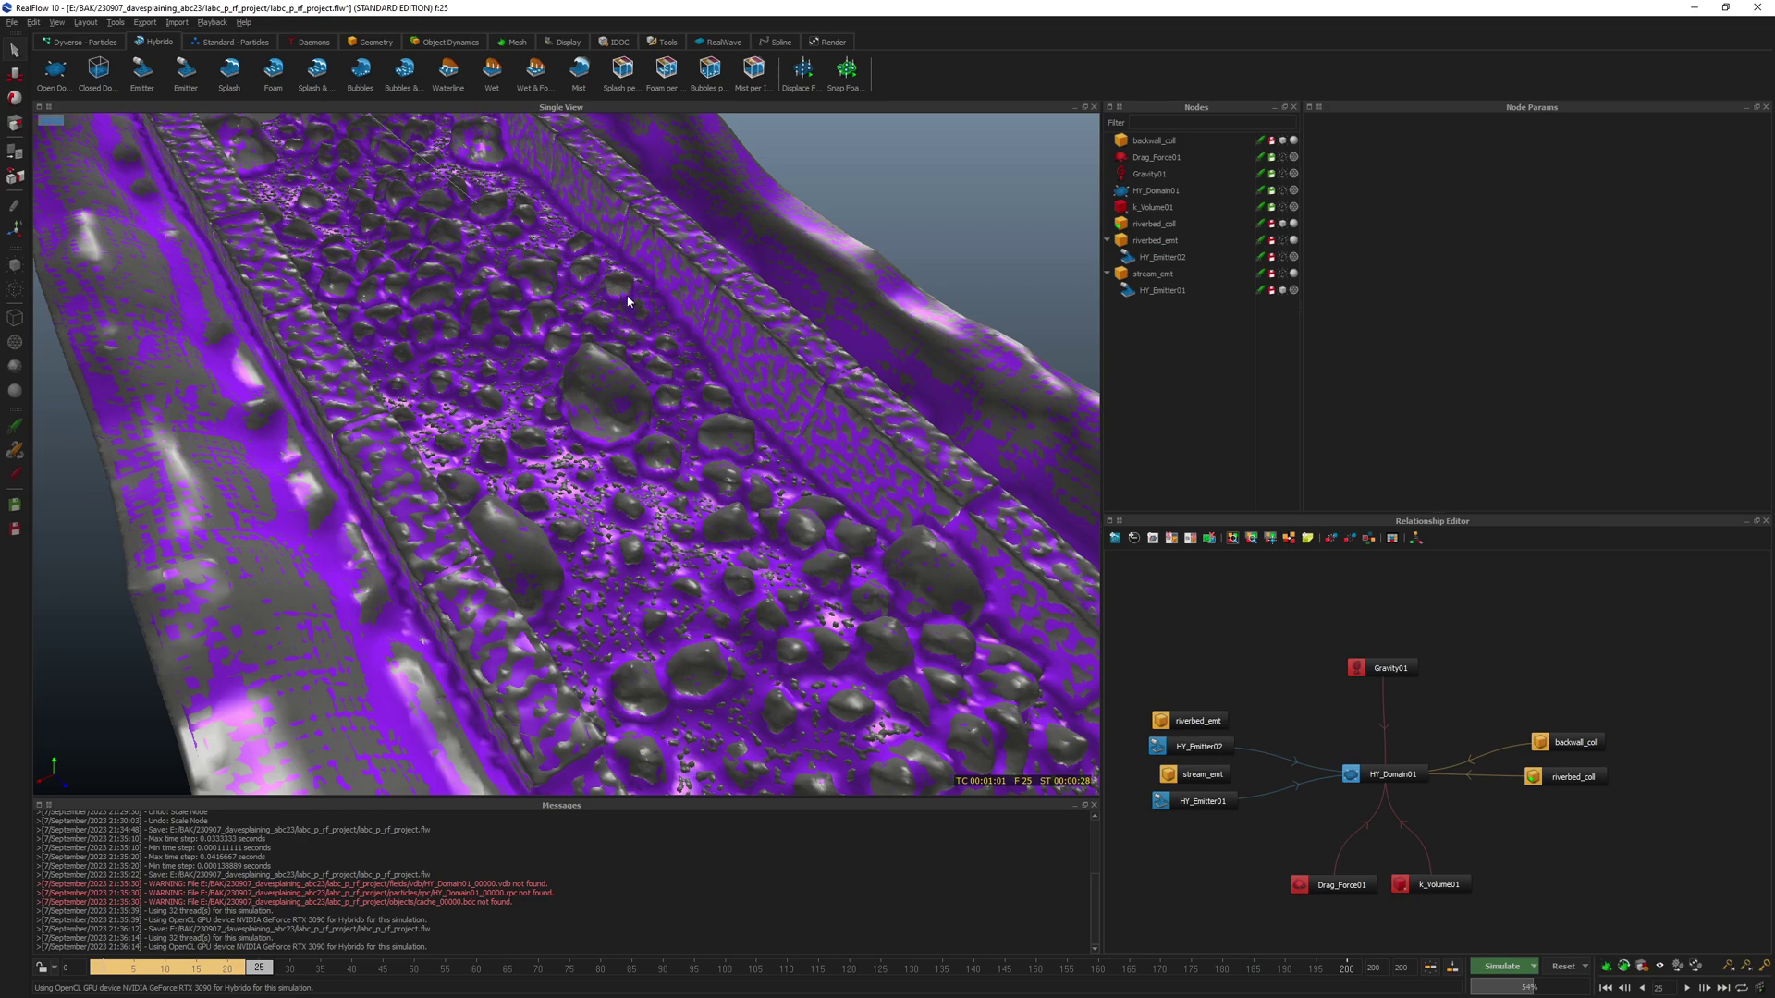
pyautogui.keyDown('alt'); pyautogui.moveTo(701, 301); pyautogui.dragTo(685, 301); pyautogui.keyUp('alt')
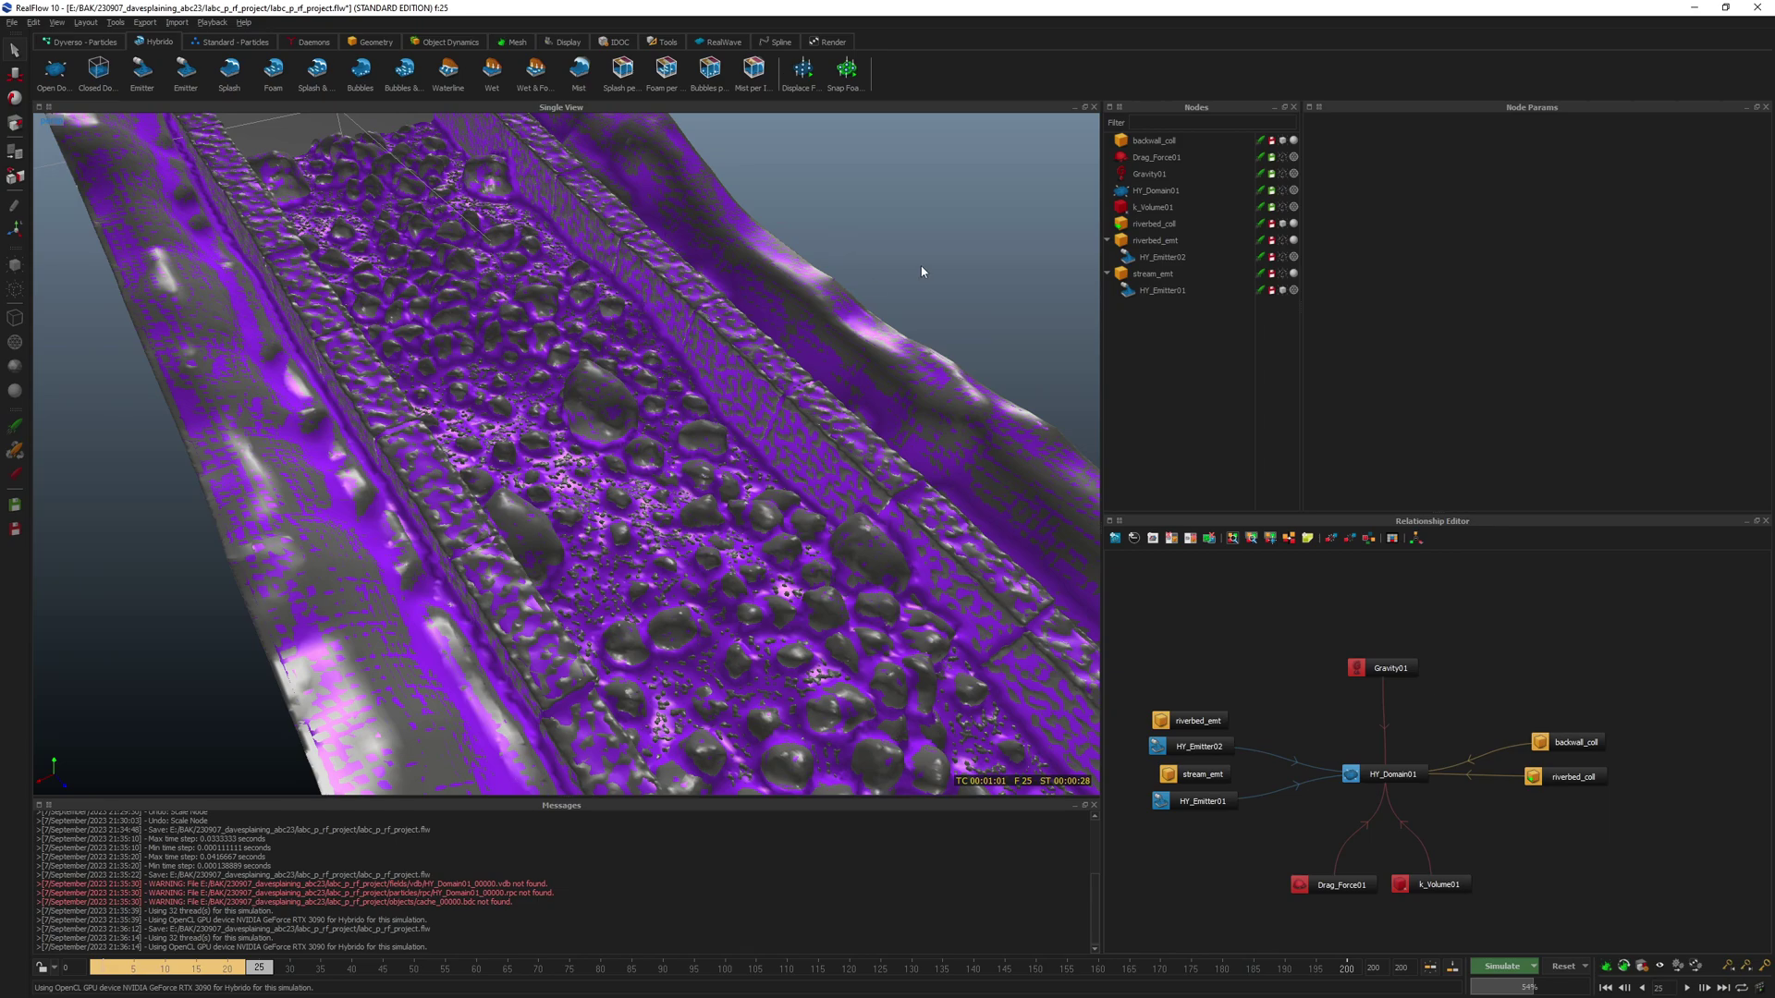
# - Hide and reshow riverbed_coll's mesh, and turn off its isosurface volume display
pyautogui.click(1151, 225)
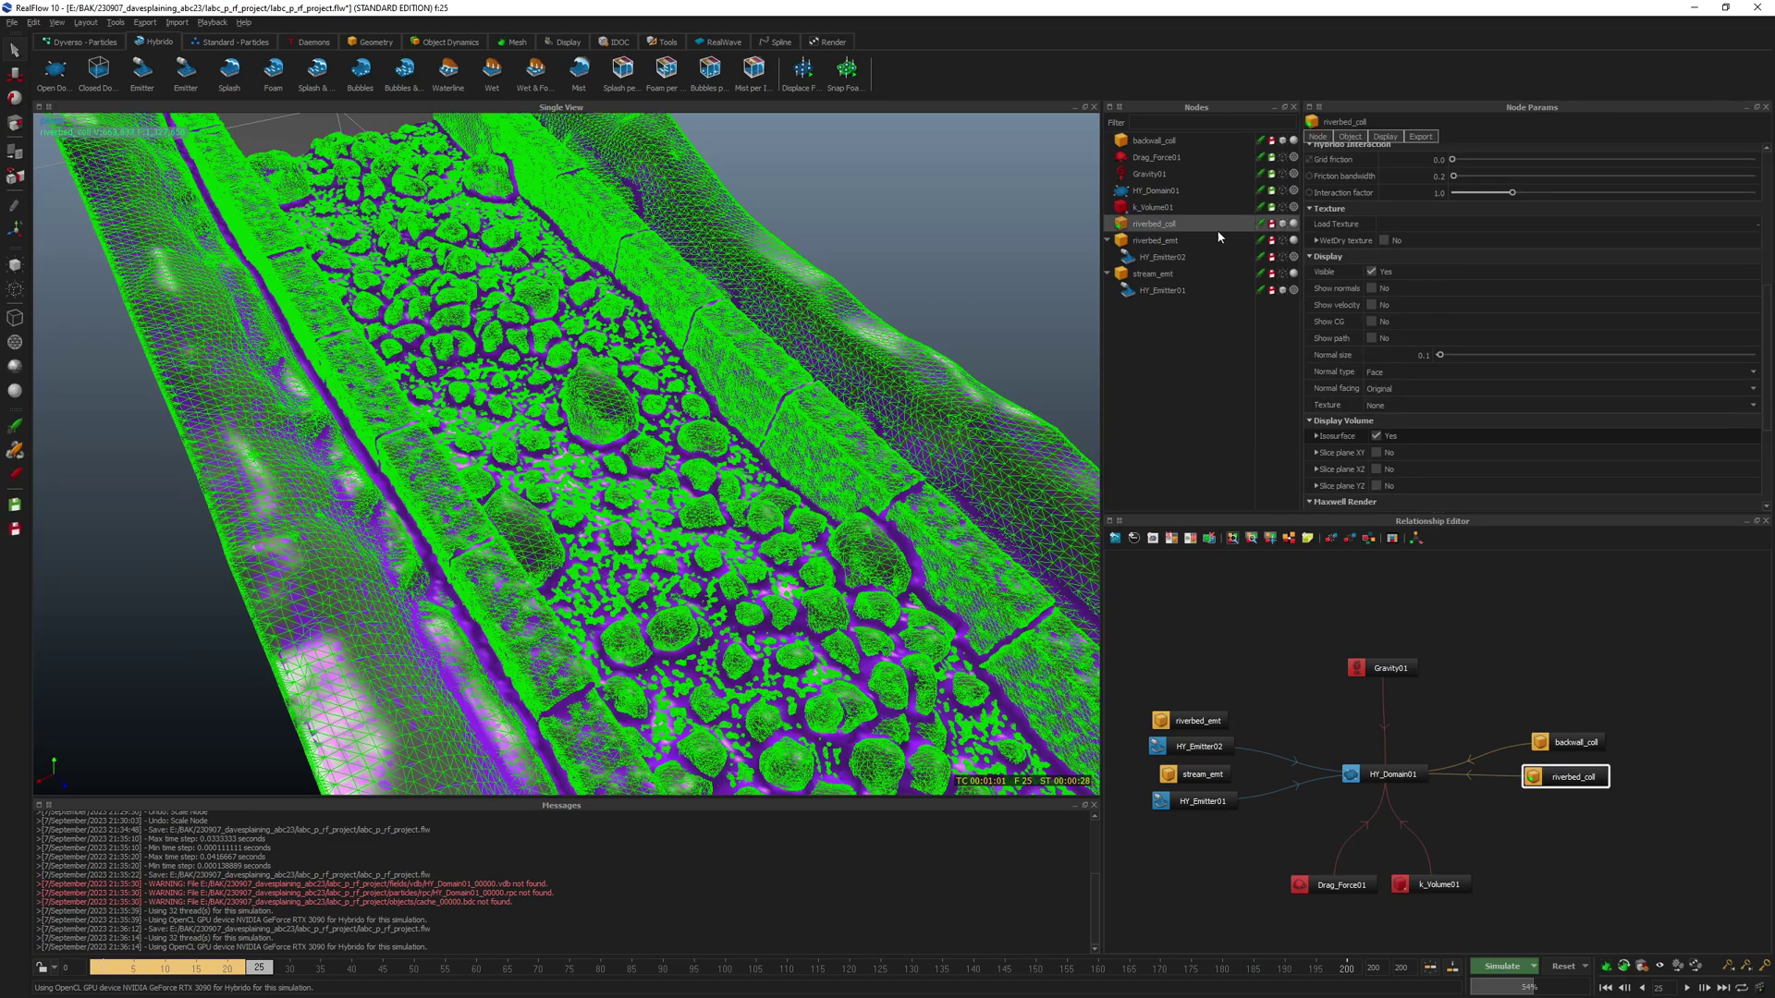
pyautogui.scroll(3, 1416, 390)
pyautogui.click(1371, 438)
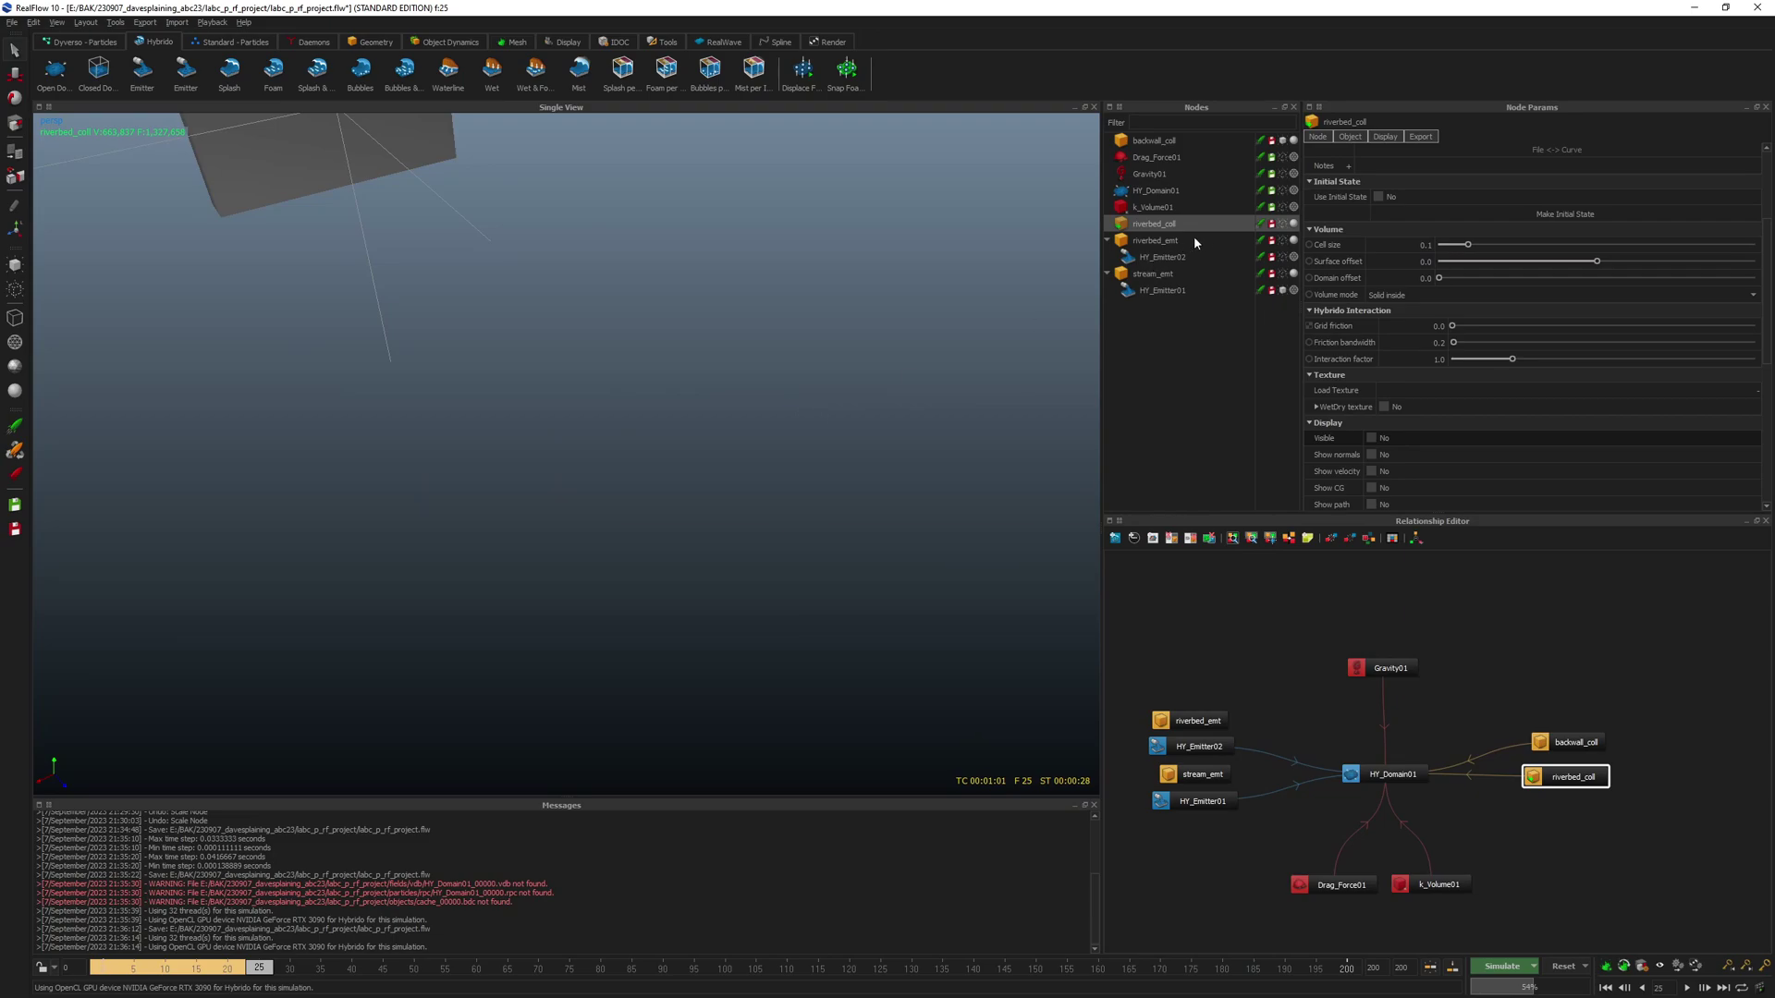
pyautogui.click(1370, 438)
pyautogui.scroll(-3, 1319, 451)
pyautogui.click(1374, 478)
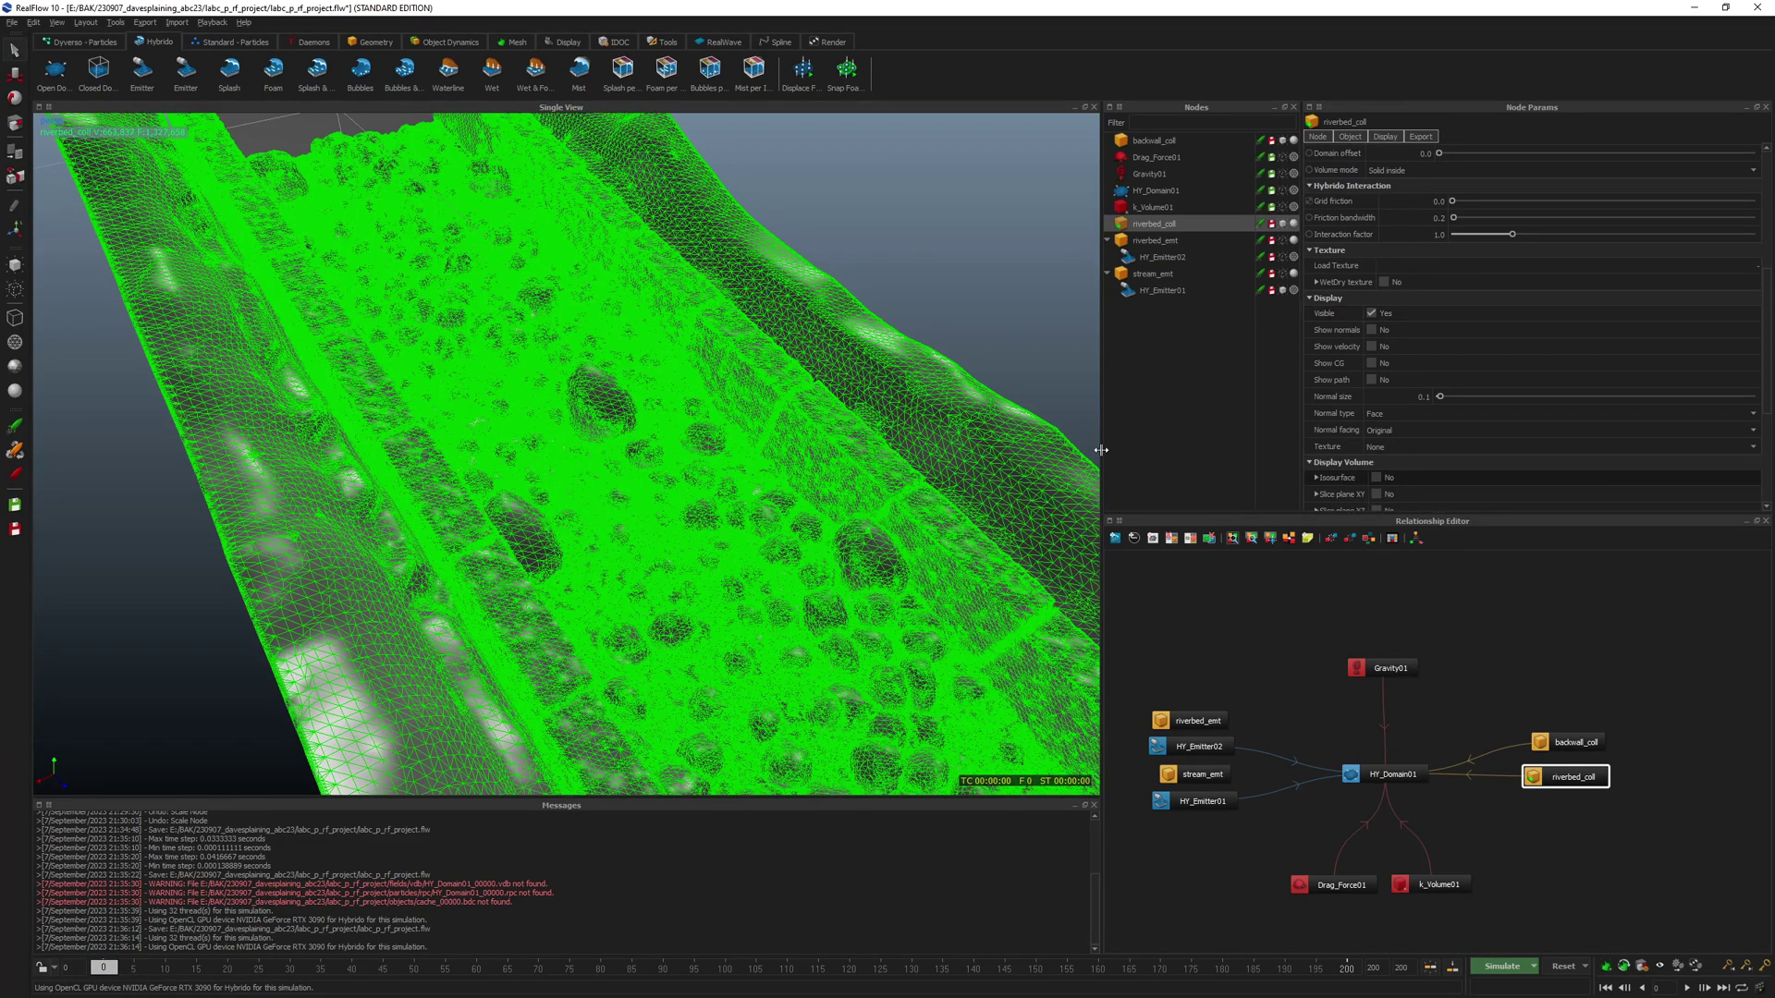
# - Disable selection highlighting in the viewport and save the project
pyautogui.scroll(-10, 776, 357)
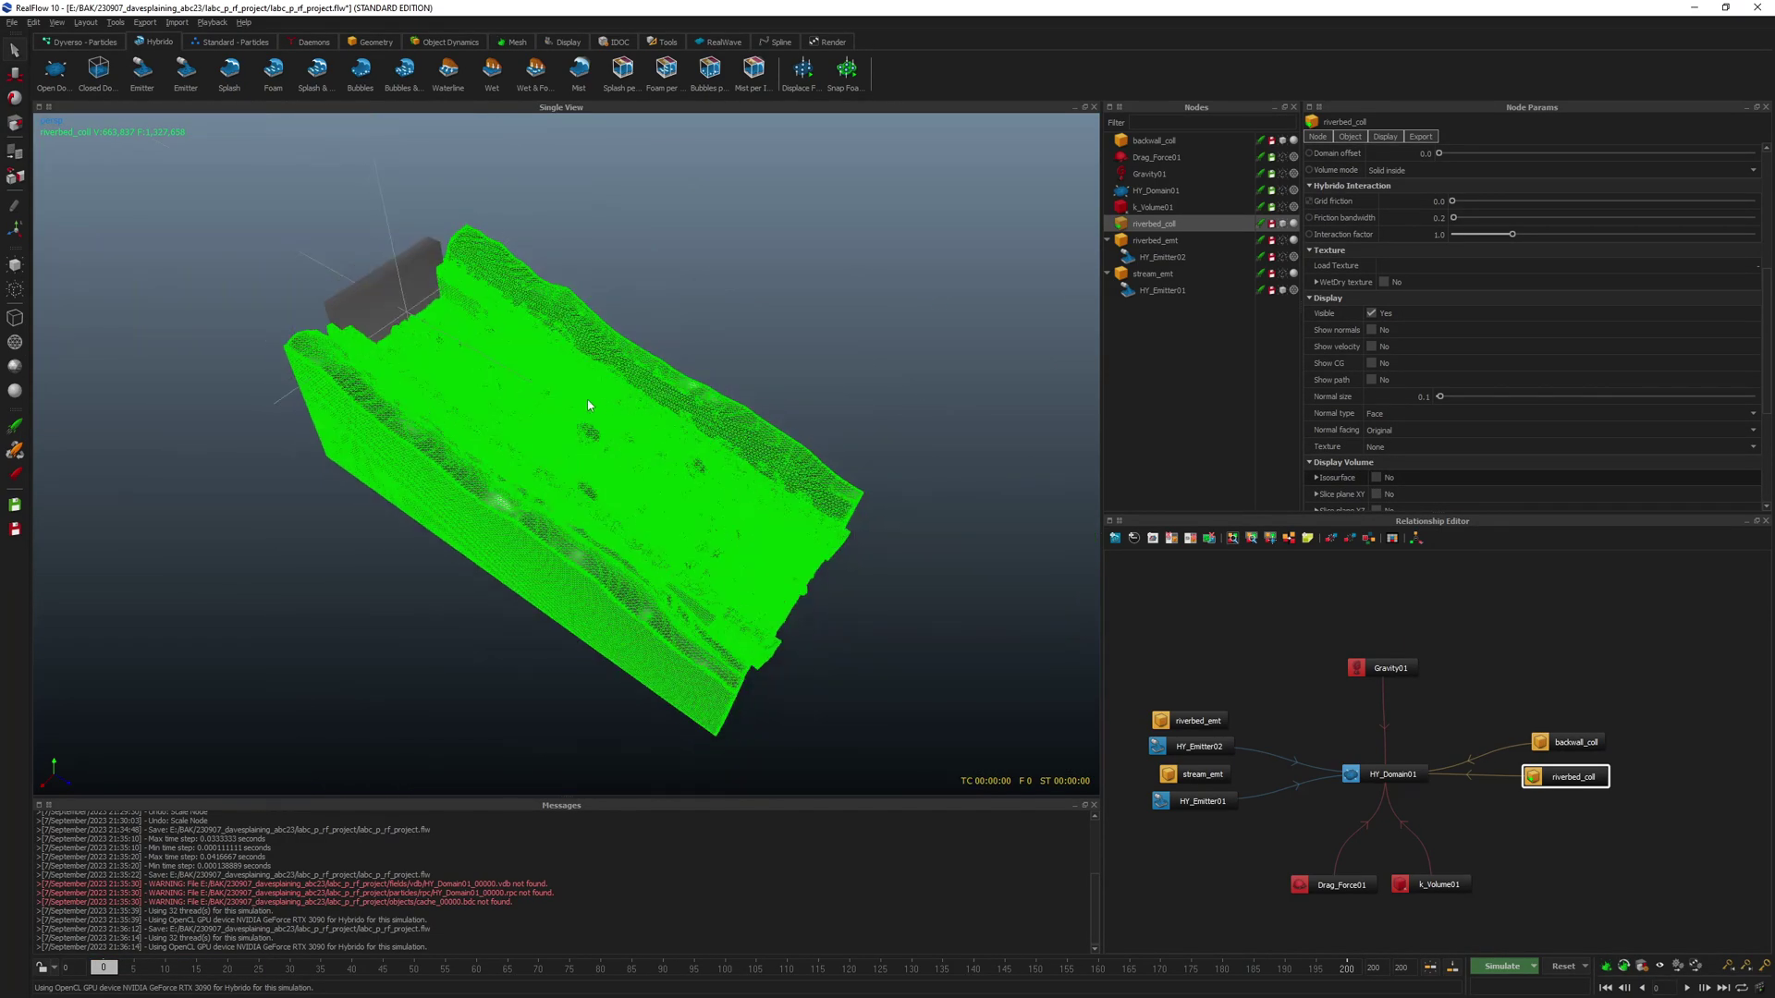
pyautogui.rightClick(589, 401)
pyautogui.moveTo(682, 614)
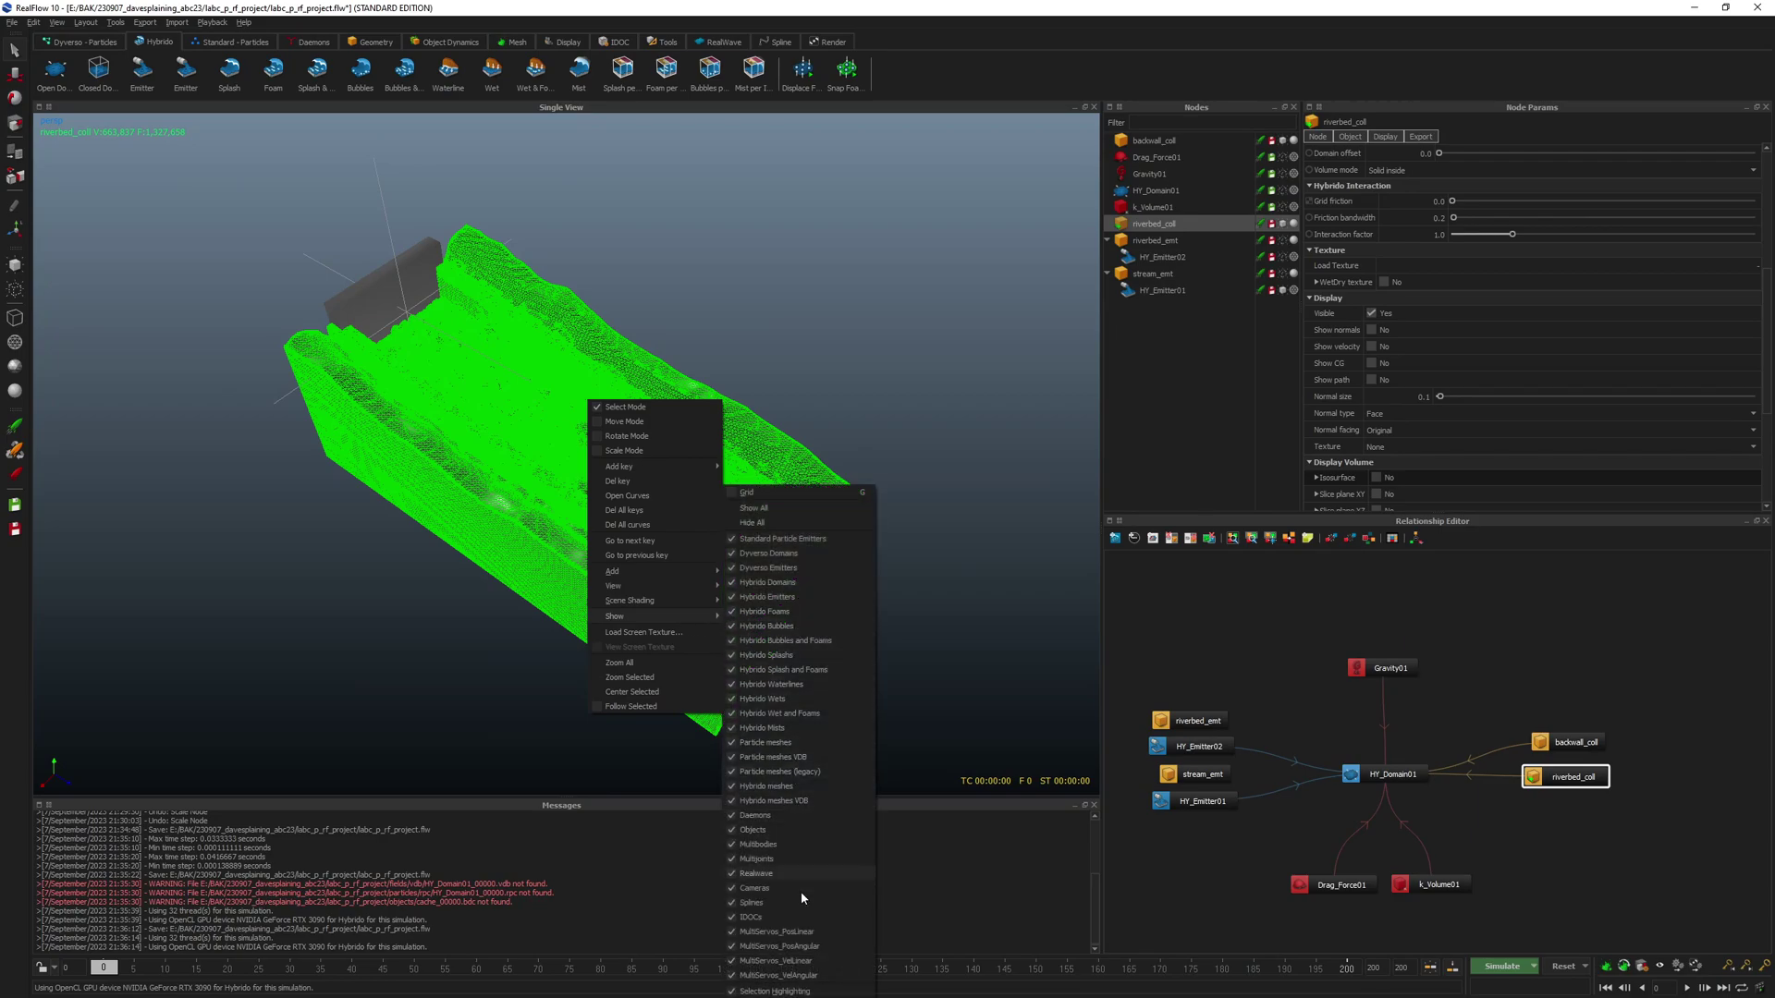
pyautogui.click(776, 992)
pyautogui.keyDown('alt'); pyautogui.moveTo(520, 332); pyautogui.dragTo(499, 426); pyautogui.keyUp('alt')
pyautogui.keyDown('alt'); pyautogui.moveTo(499, 425); pyautogui.dragTo(542, 391, button='right'); pyautogui.keyUp('alt')
pyautogui.keyDown('alt'); pyautogui.moveTo(543, 391); pyautogui.dragTo(550, 392); pyautogui.keyUp('alt')
pyautogui.hotkey('ctrl', 's')
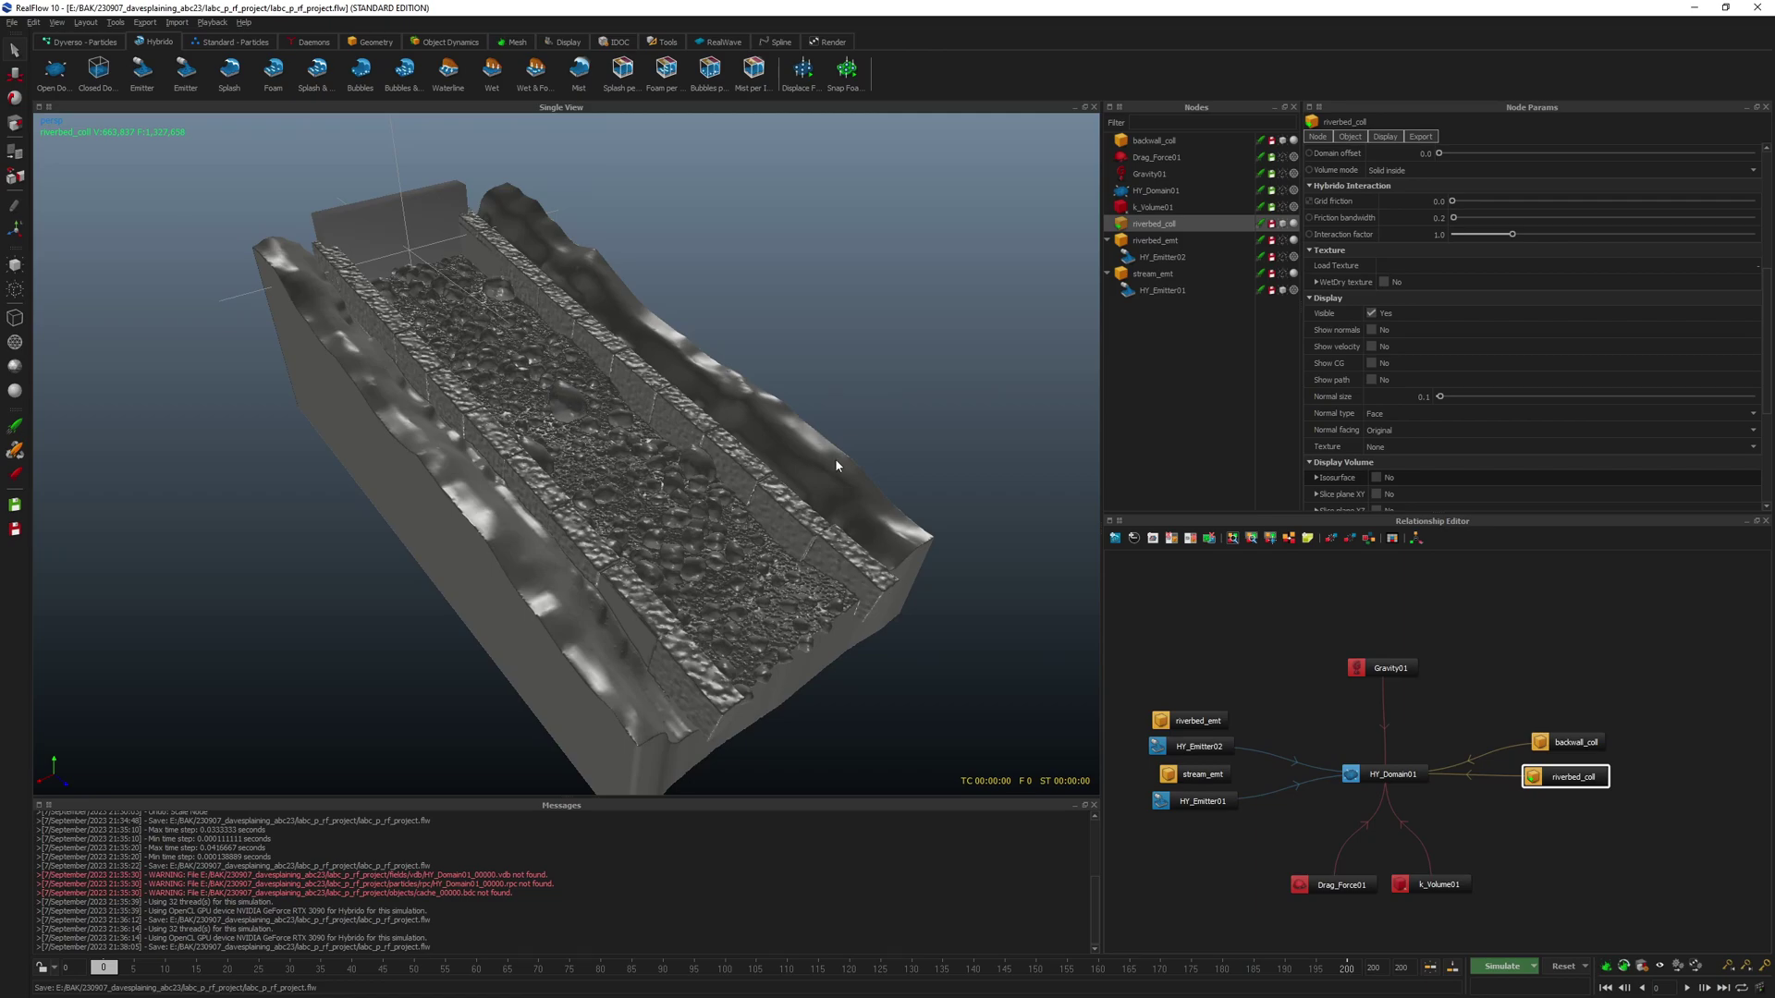
# - Set the scene's cell size scale to 0.05 in the scale options
pyautogui.click(1646, 966)
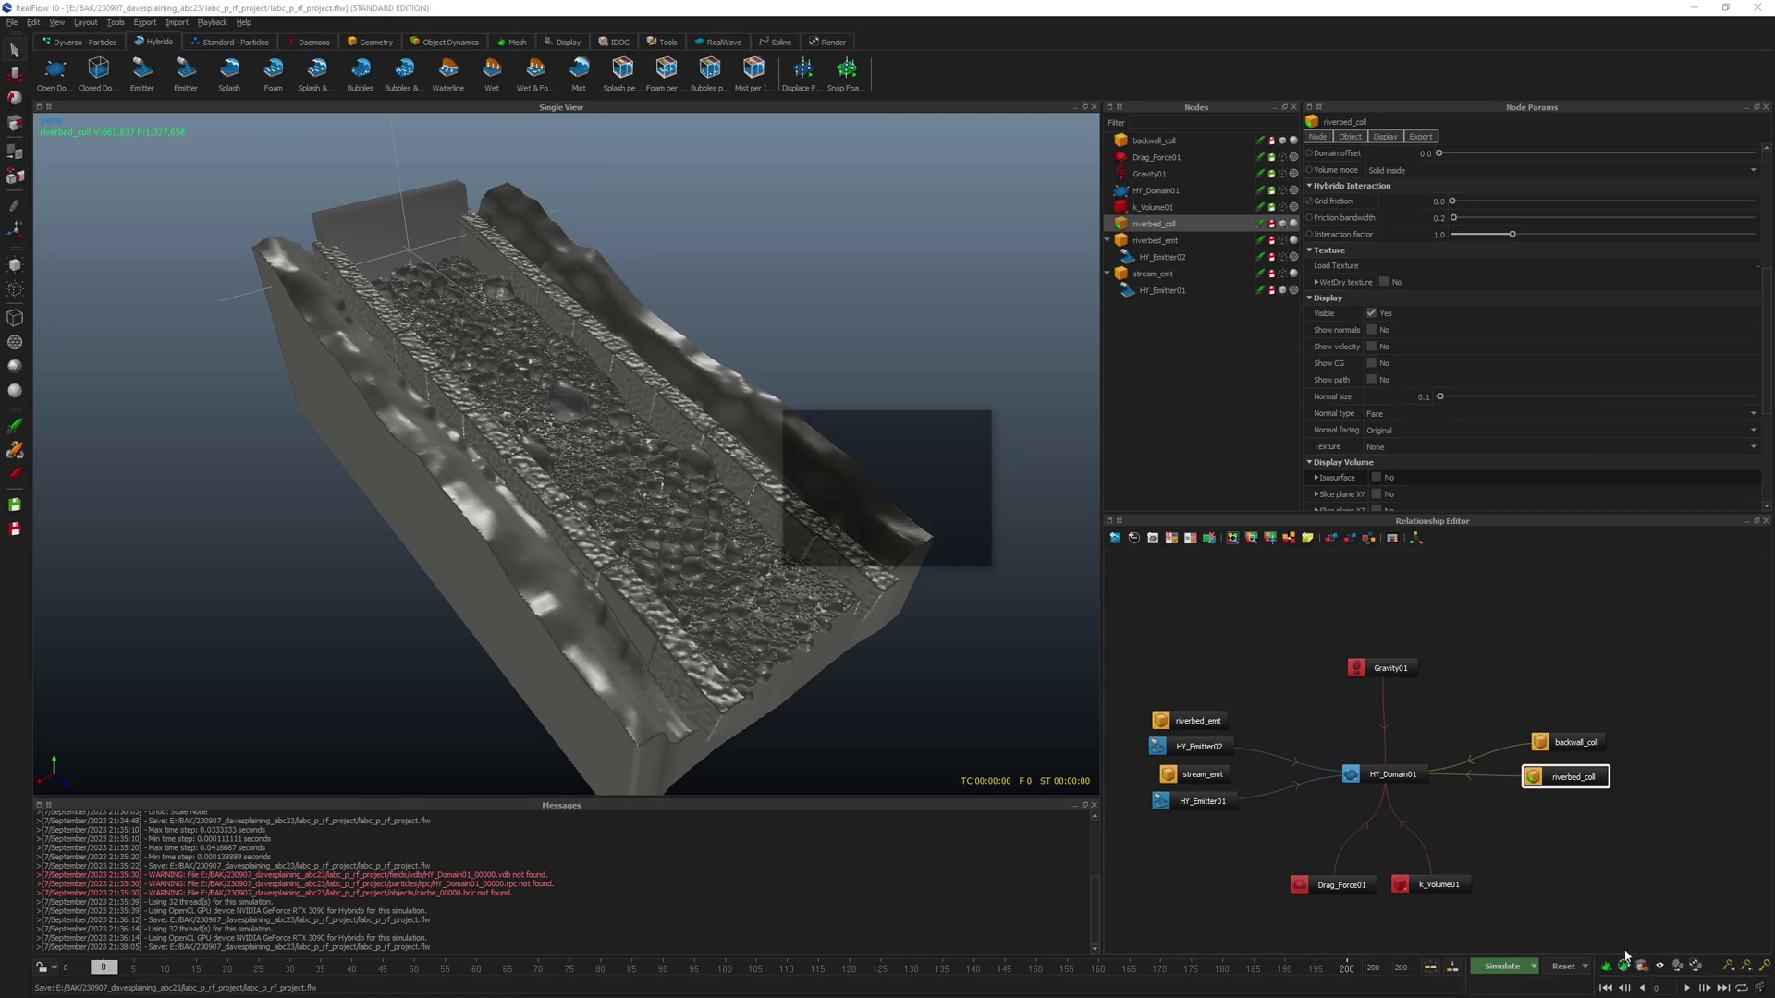
pyautogui.doubleClick(919, 487)
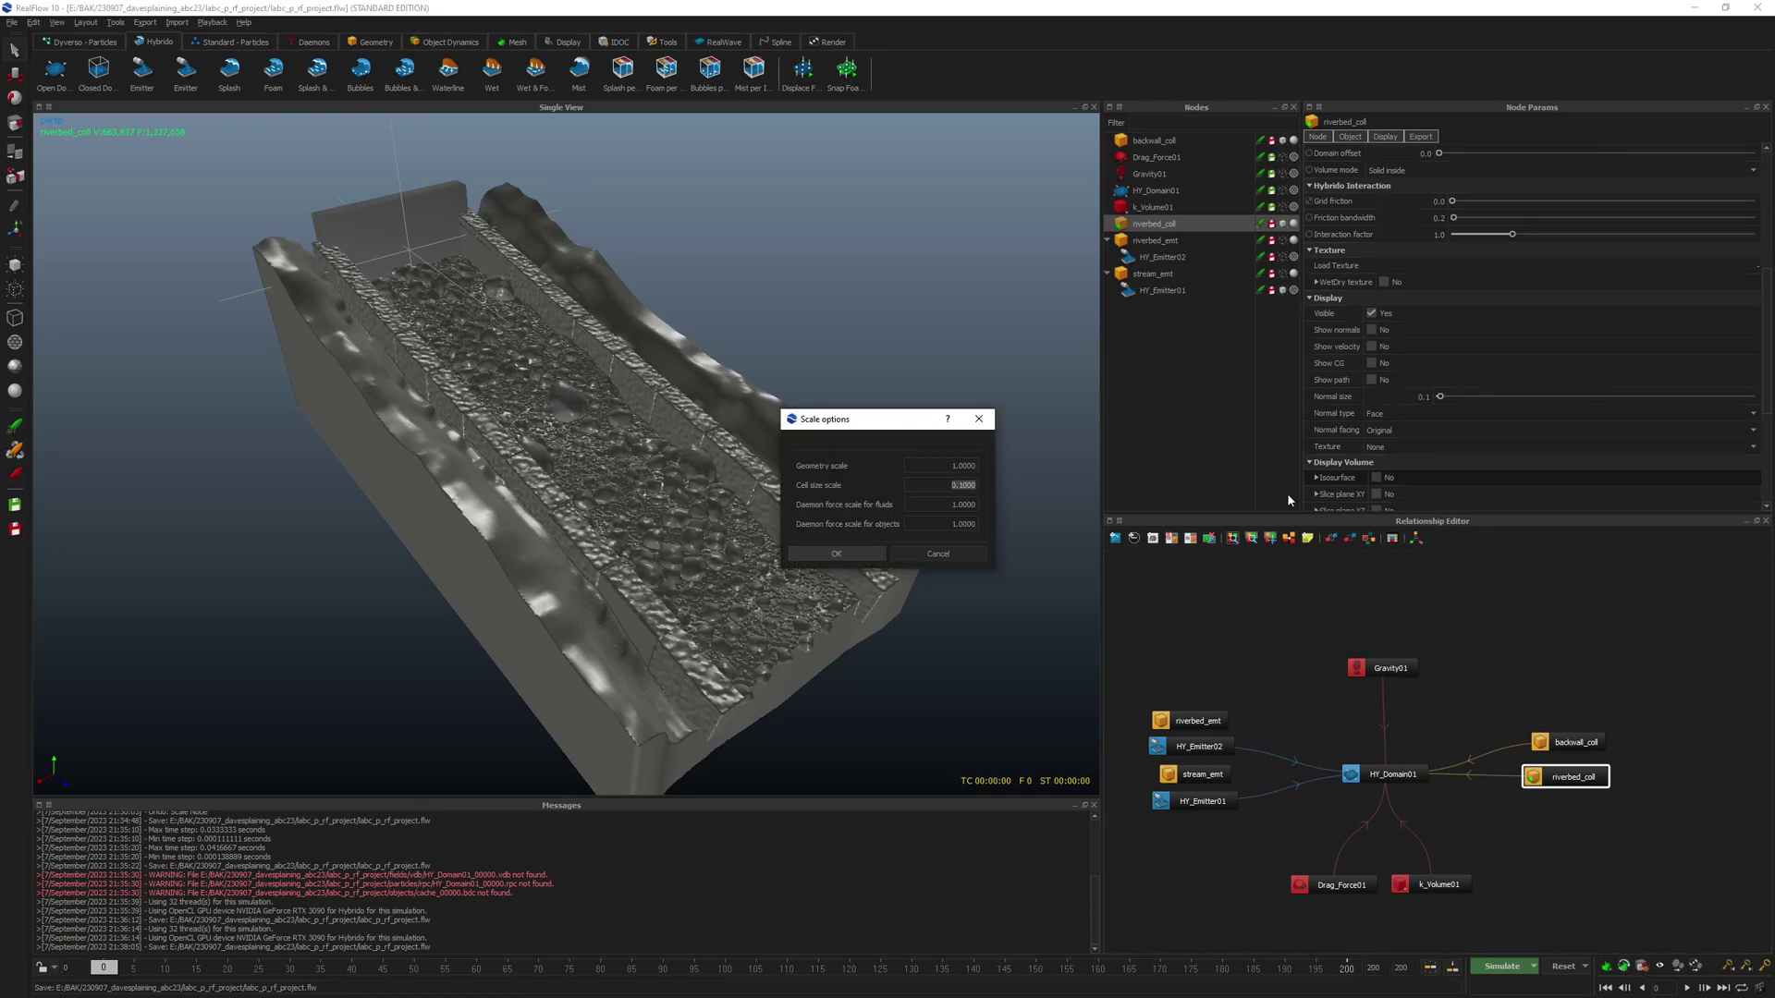
pyautogui.write('05')
pyautogui.press('Return')
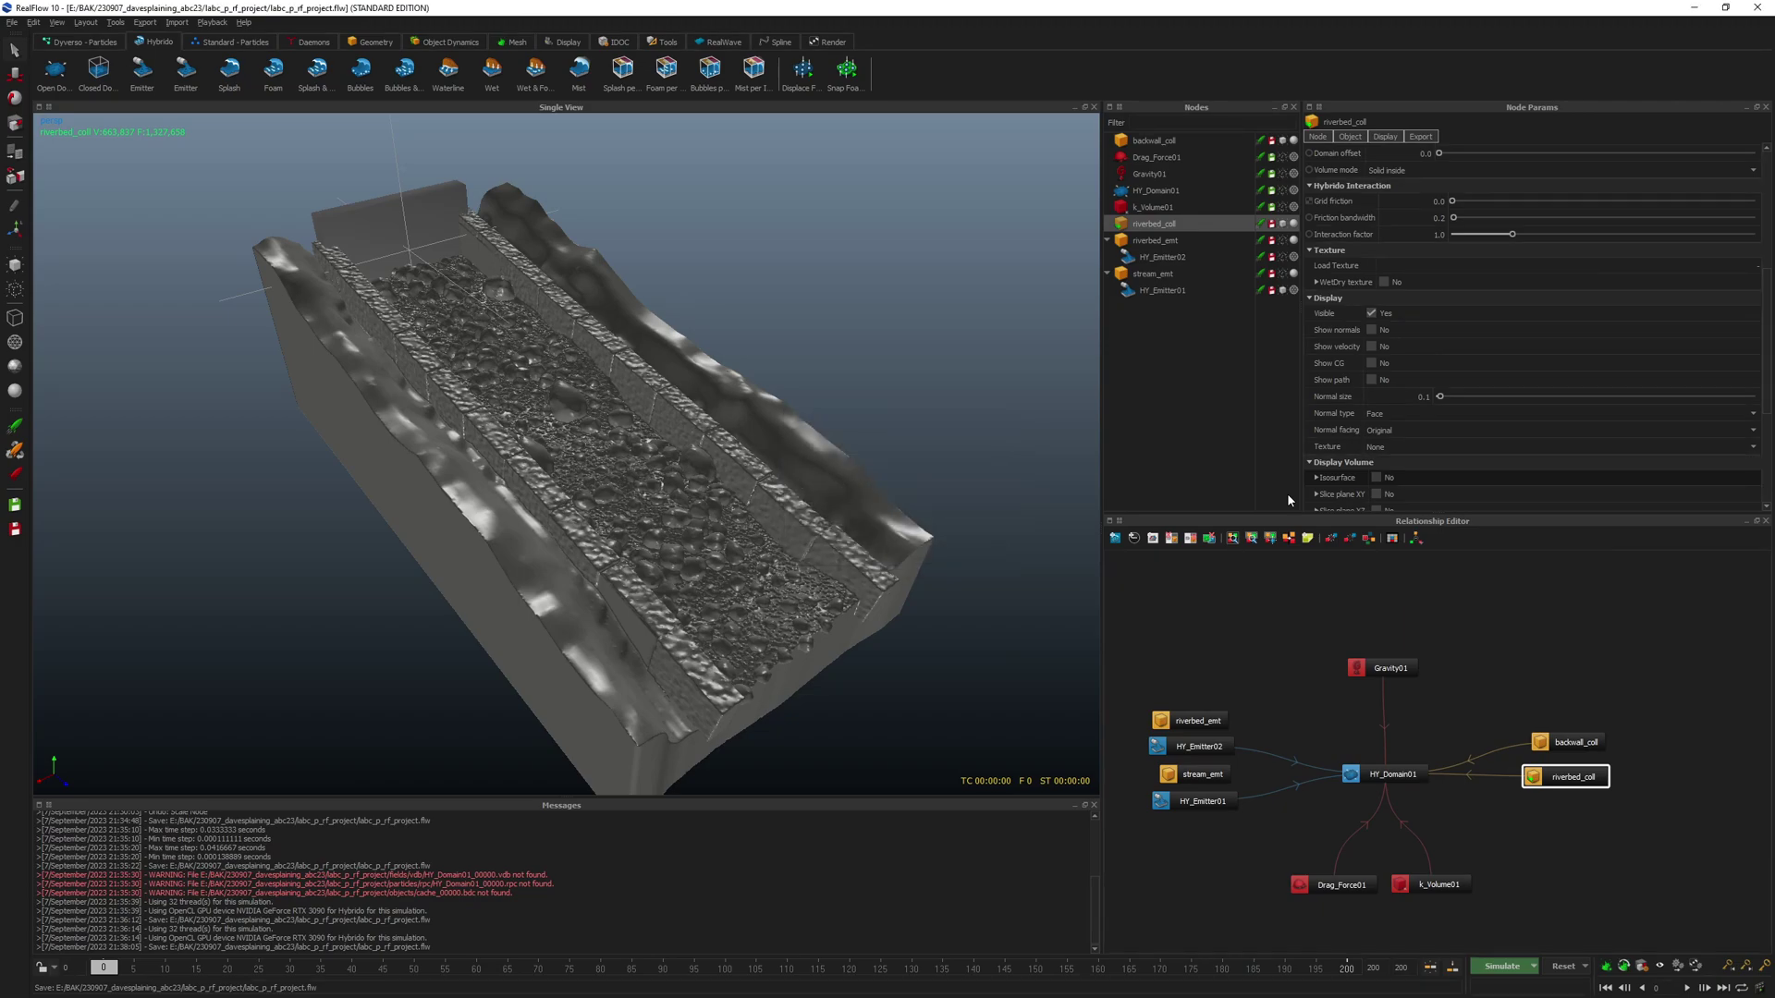
# - Save the project, run the simulation with HY_Domain01 shown and selected, and stop it at frame 18
pyautogui.hotkey('ctrl', 's')
pyautogui.hotkey('ctrl', 'a')
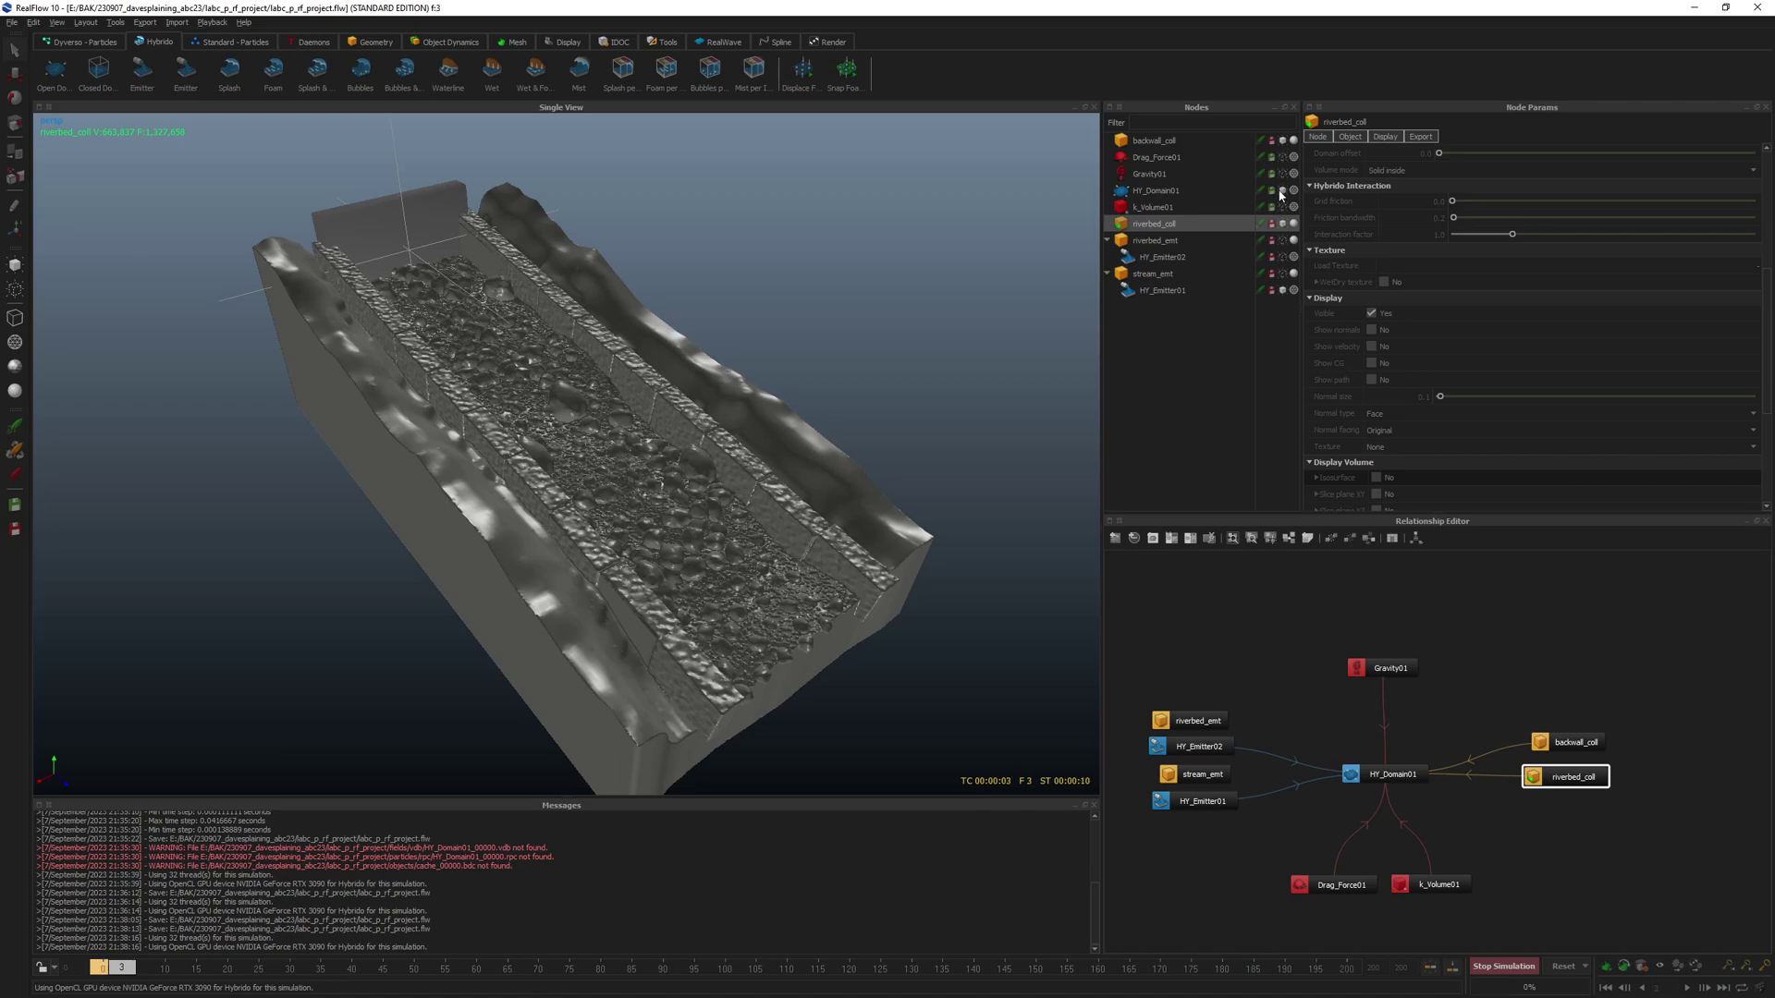
pyautogui.click(1167, 192)
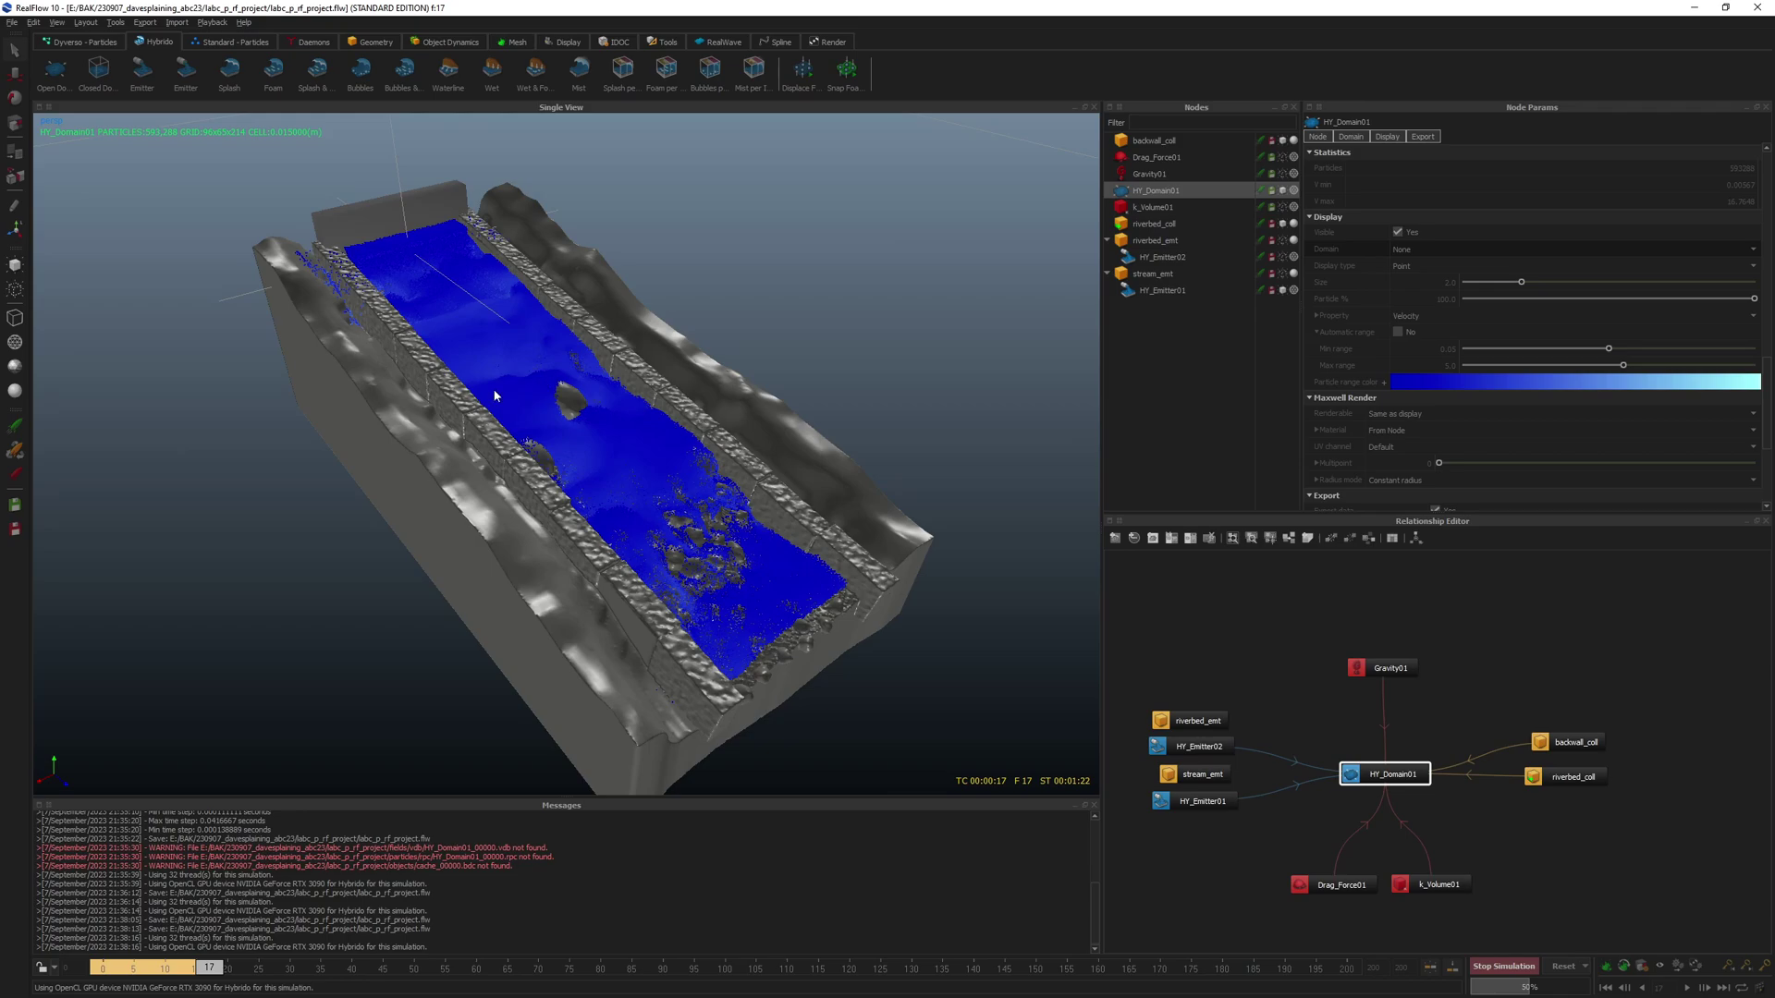
pyautogui.hotkey('ctrl', 'a')
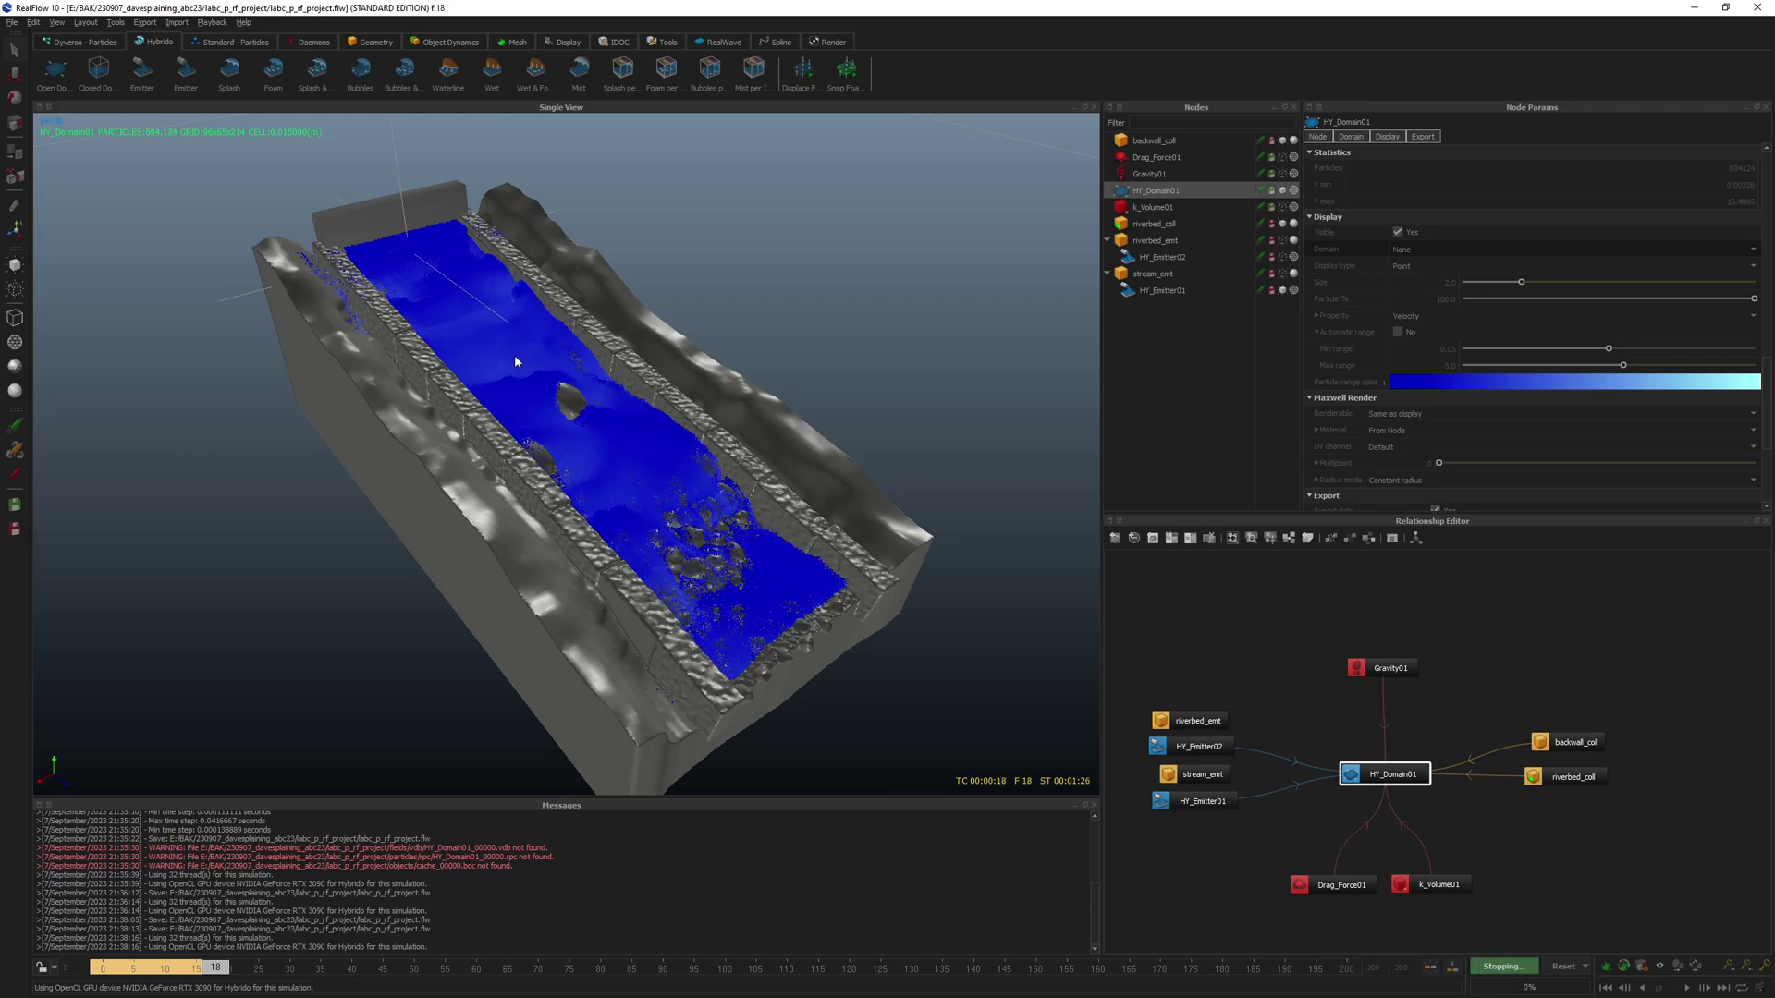
pyautogui.keyDown('alt'); pyautogui.moveTo(558, 384); pyautogui.dragTo(647, 499); pyautogui.keyUp('alt')
# - Move Gravity01 aside in the relationship graph and add a Noise Field daemon above HY_Domain01
pyautogui.moveTo(1391, 667); pyautogui.dragTo(1497, 672)
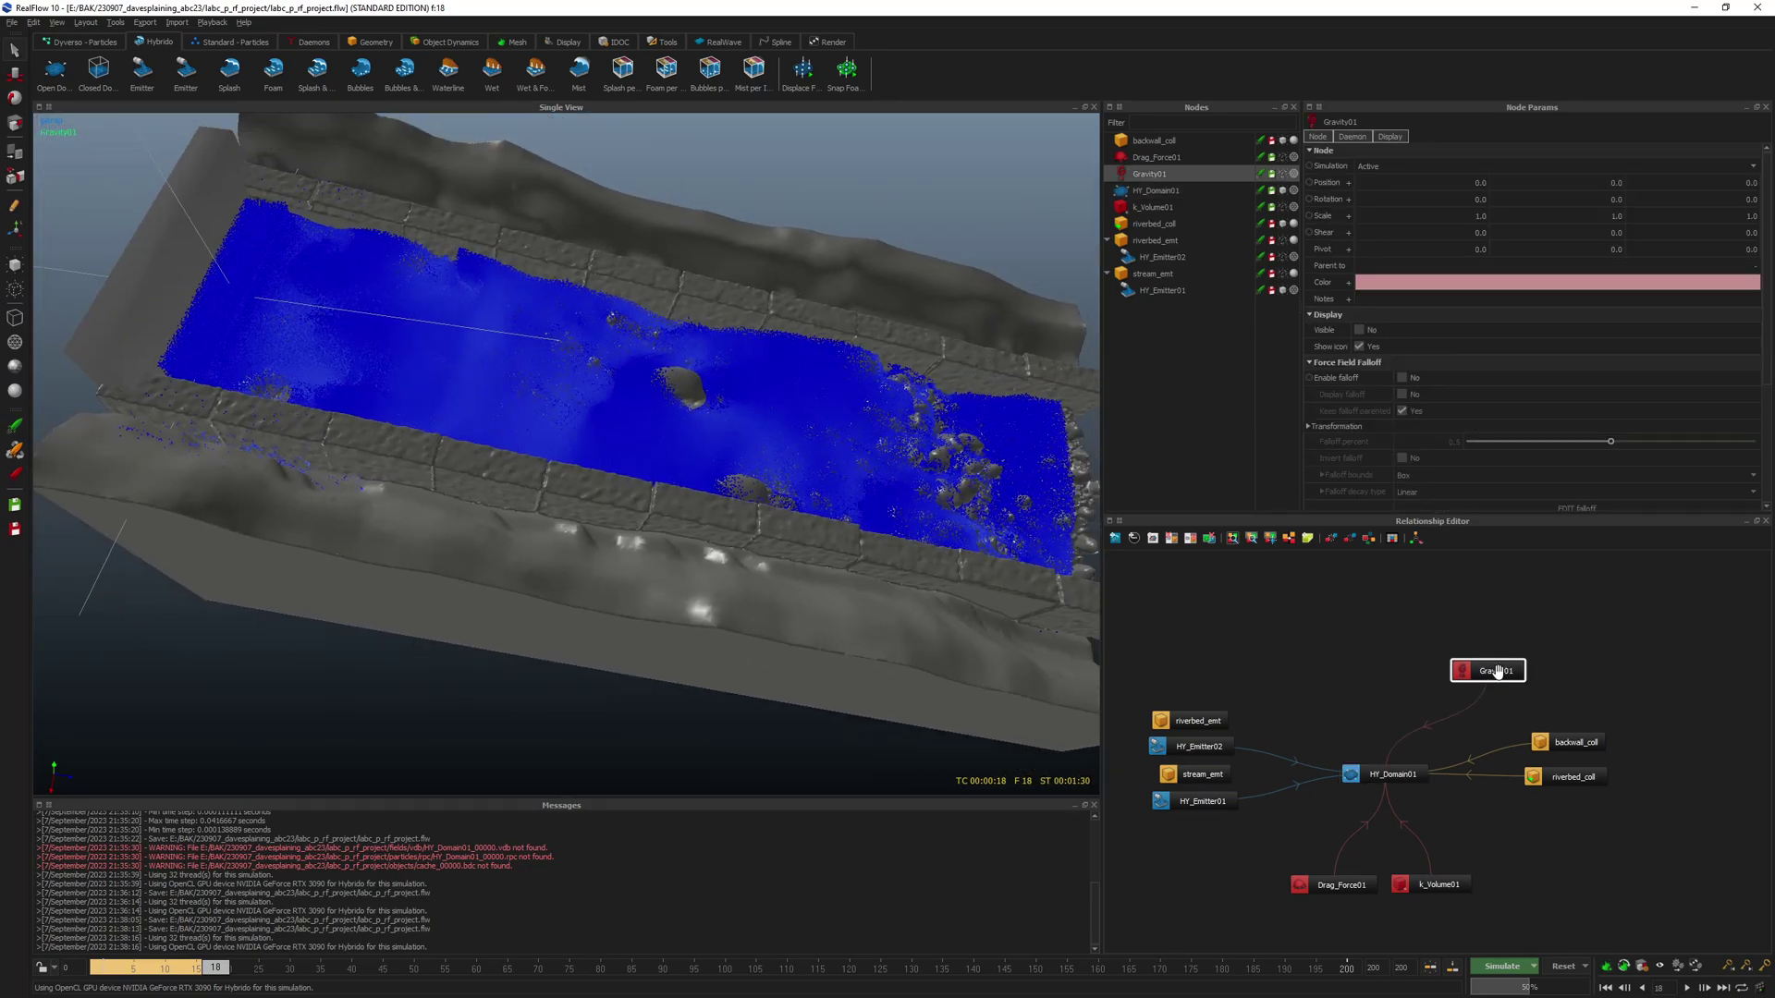
pyautogui.rightClick(1291, 667)
pyautogui.write('noi')
pyautogui.press('Return')
pyautogui.moveTo(1333, 673); pyautogui.dragTo(1309, 699)
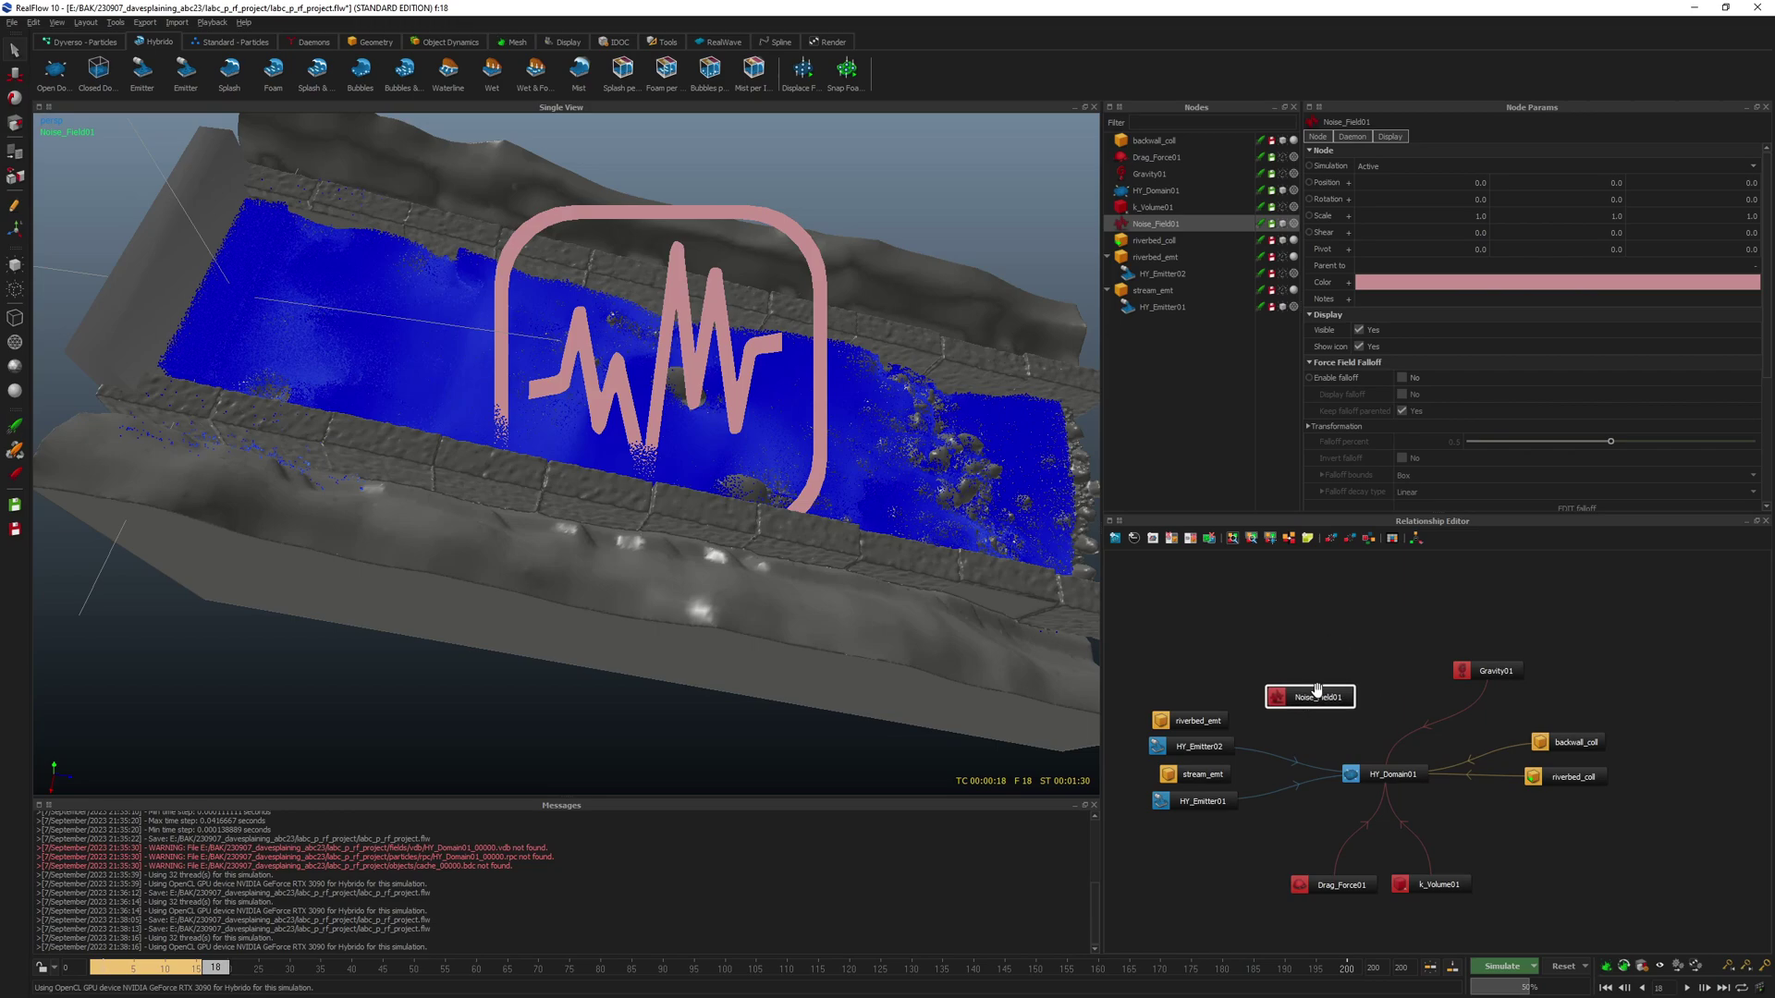
# - Show the noise daemon's force field in the viewport with a magnitude scale of 0.05
pyautogui.scroll(-3, 1405, 398)
pyautogui.click(1396, 372)
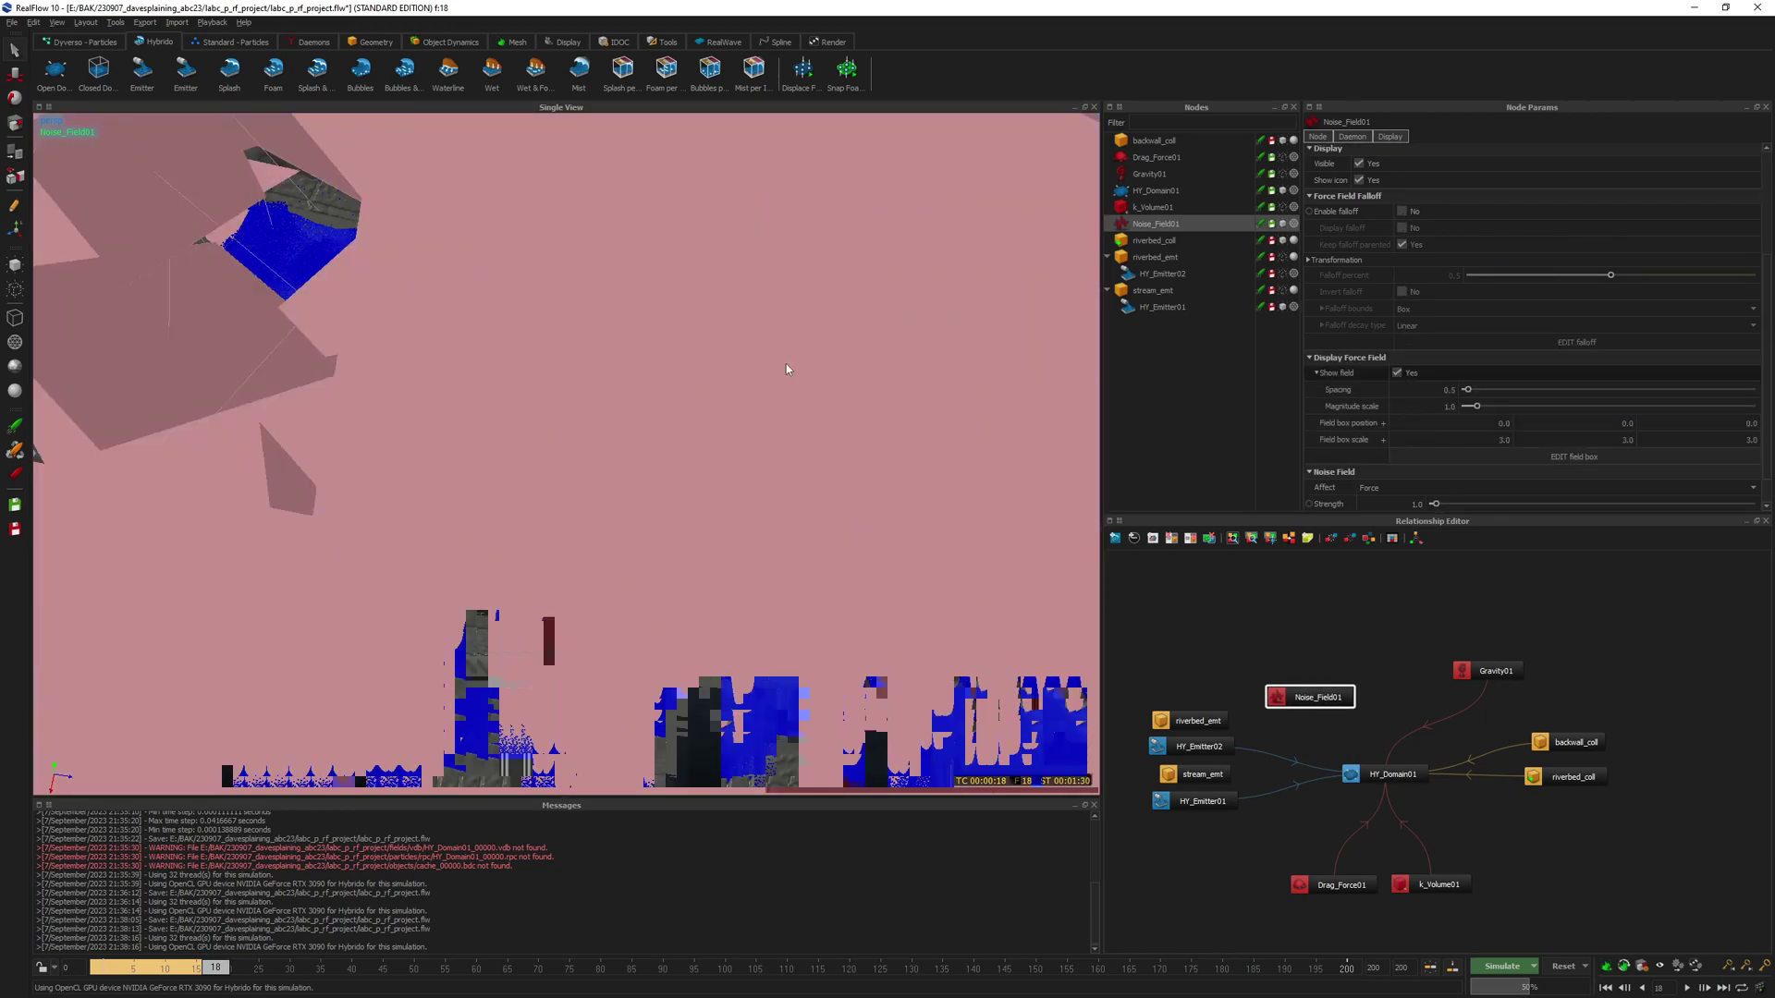
pyautogui.scroll(-5, 751, 349)
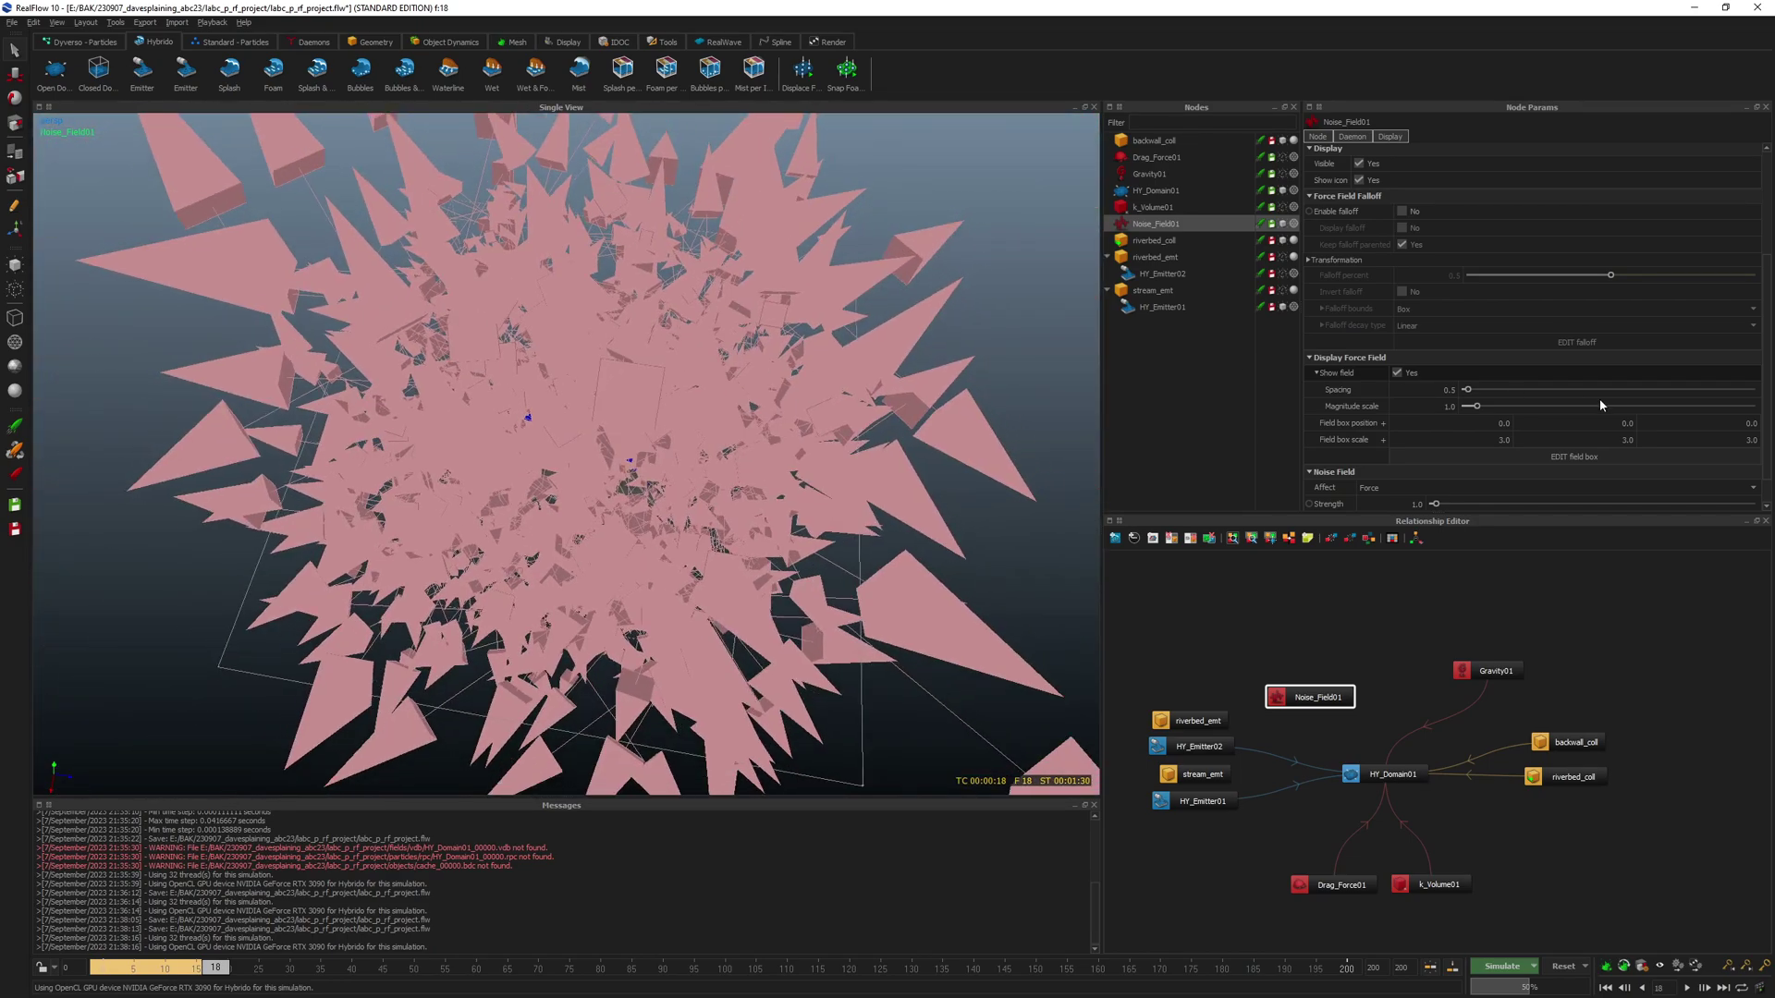
pyautogui.doubleClick(1449, 406)
pyautogui.press('BackSpace')
pyautogui.press('Return')
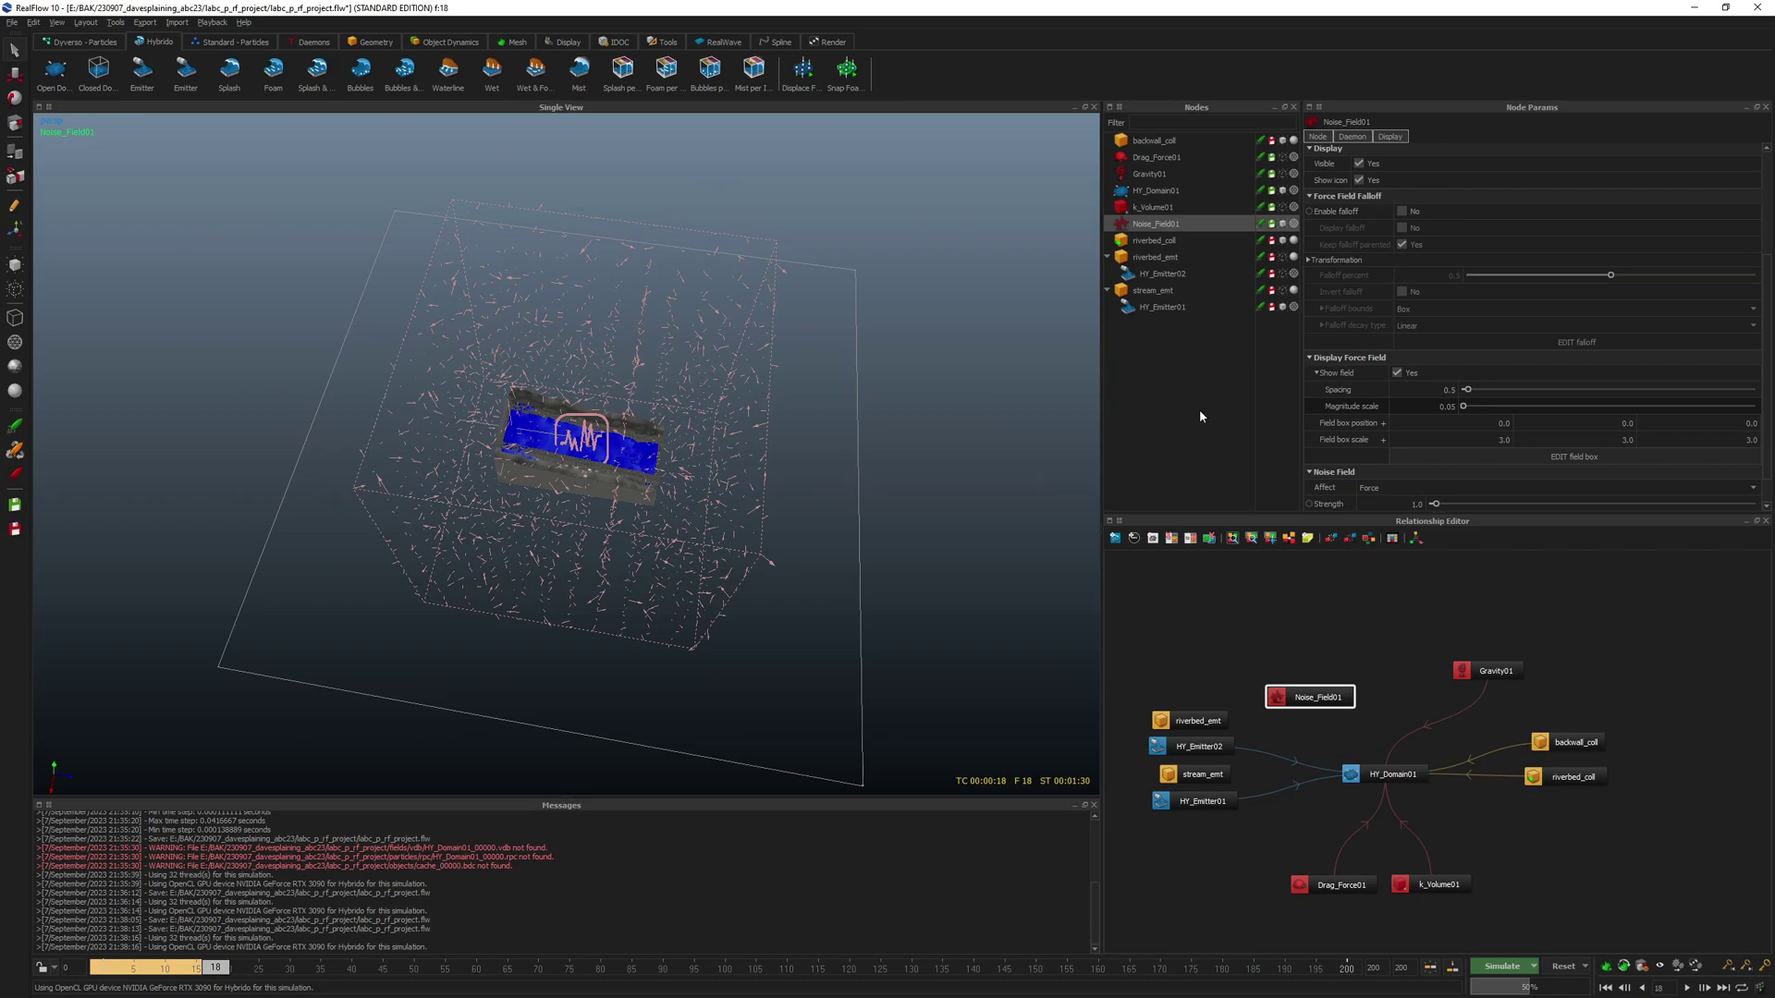
# - Set the noise force field's display spacing to 0.1
pyautogui.scroll(10, 697, 444)
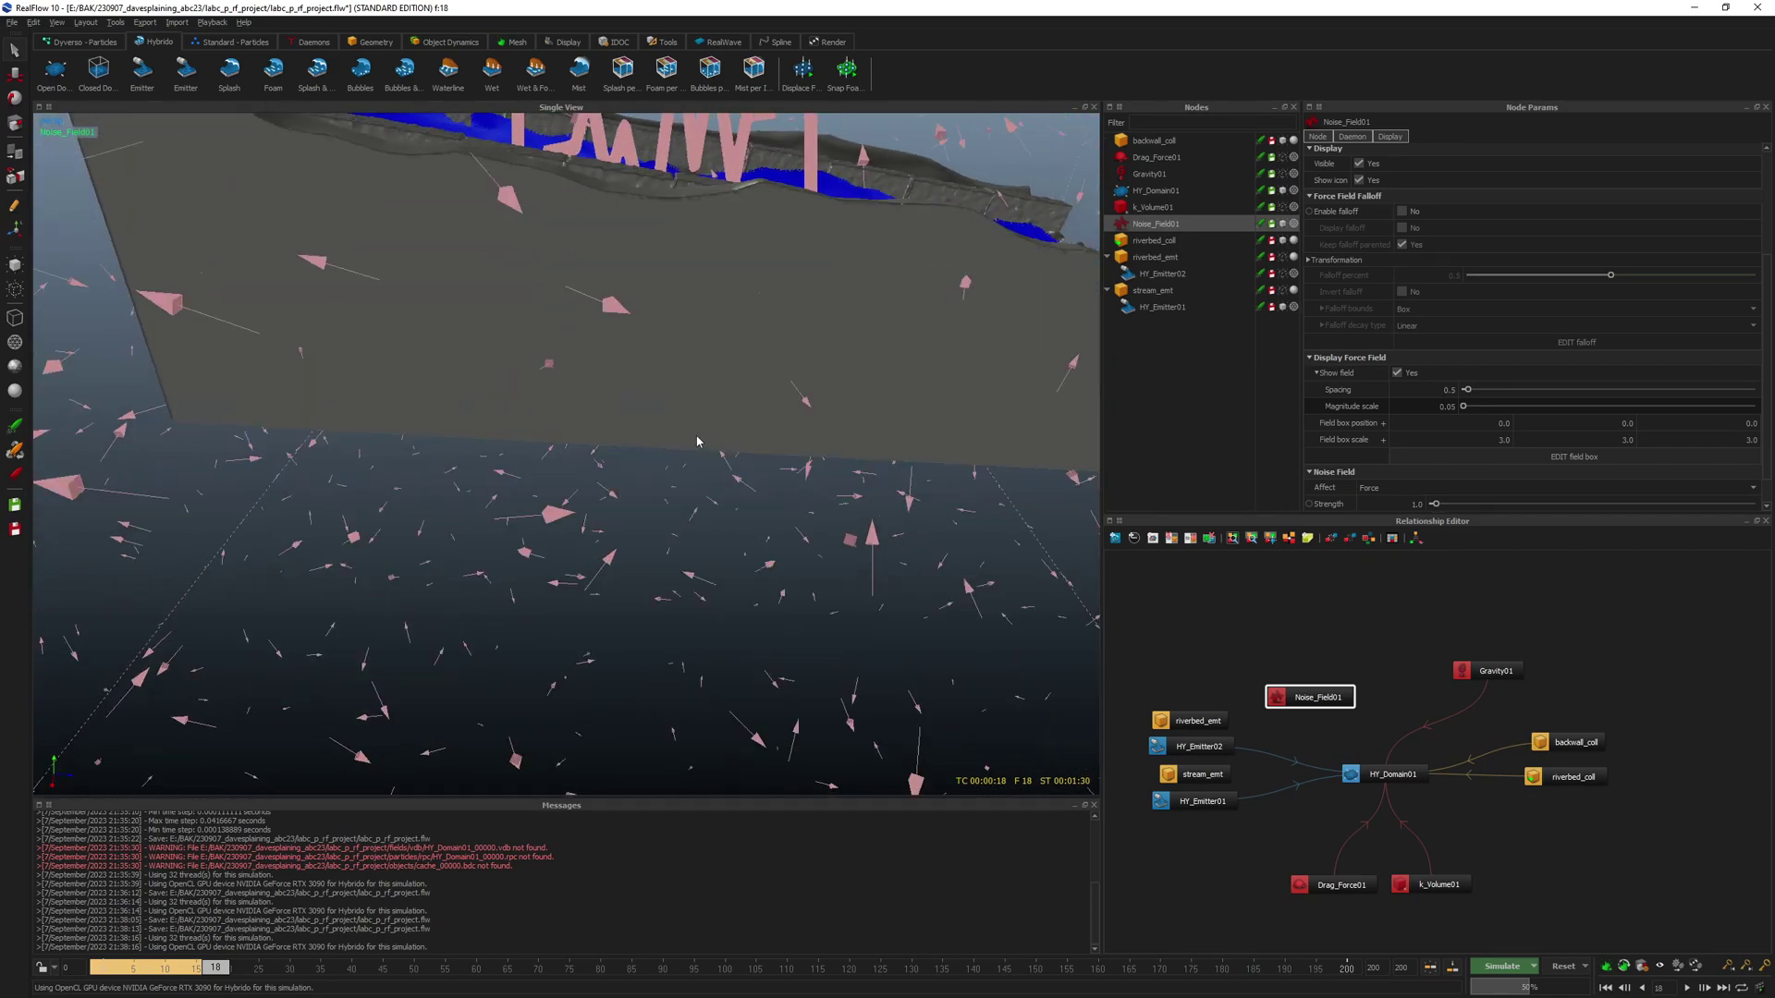
pyautogui.scroll(-10, 697, 445)
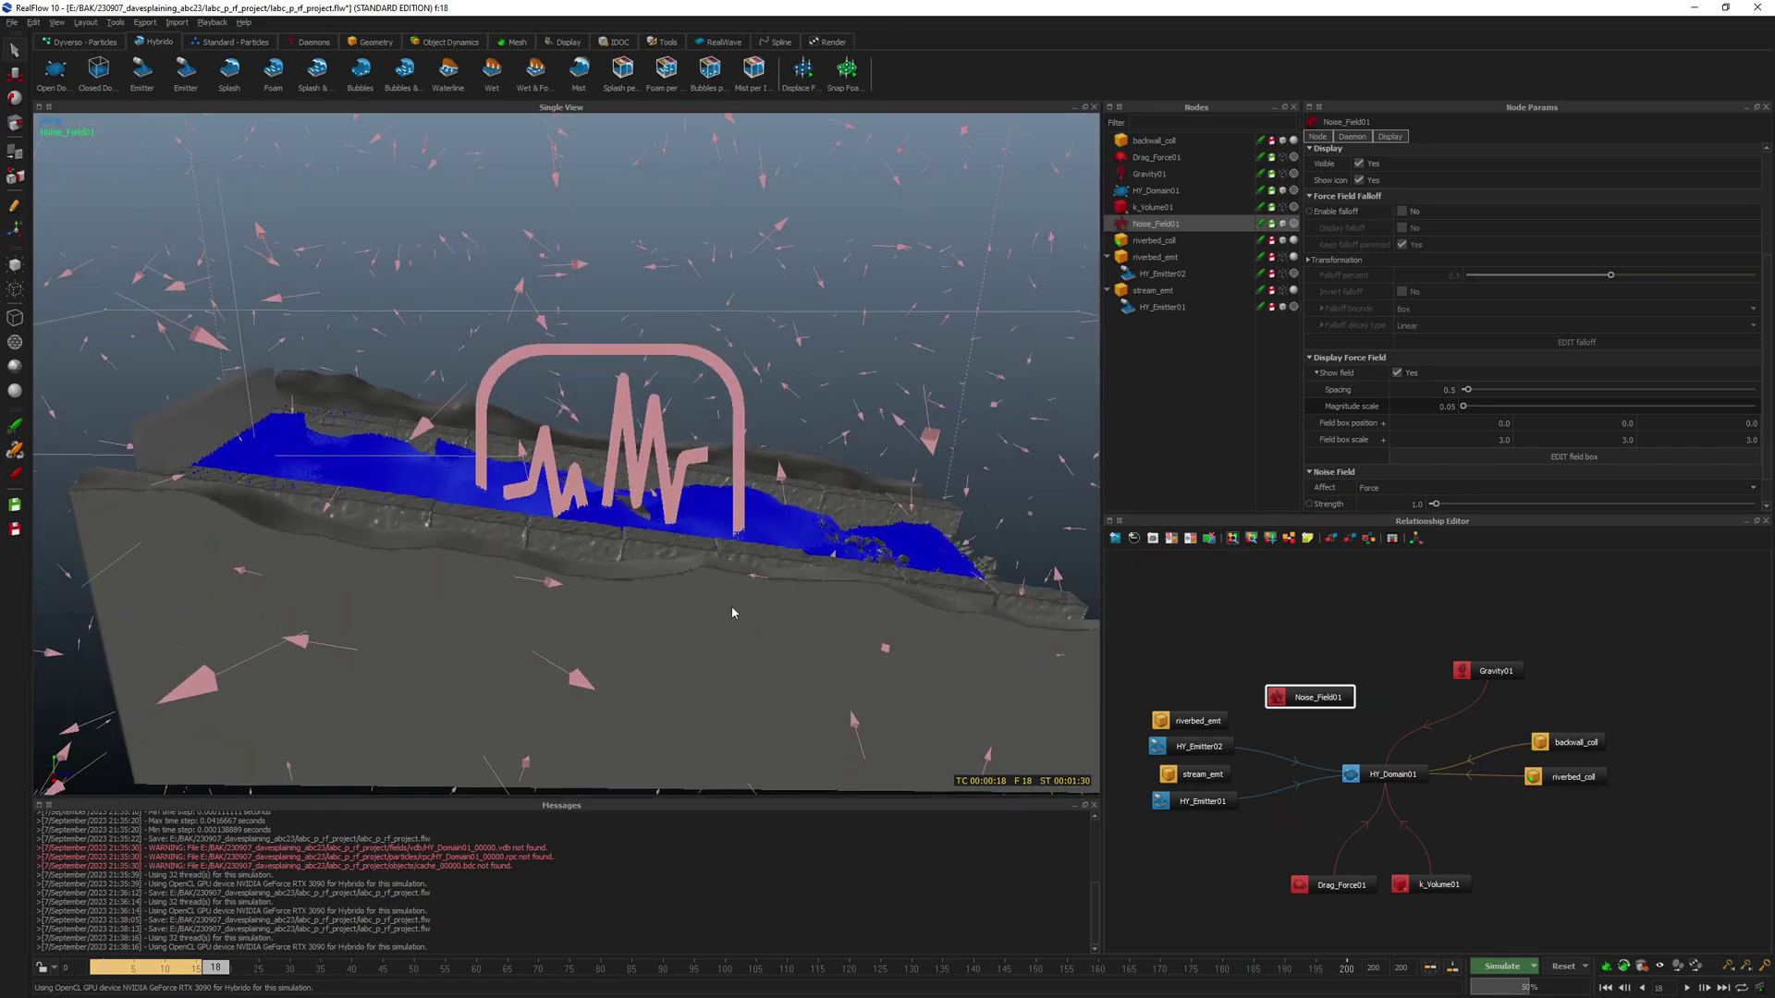
pyautogui.doubleClick(1433, 390)
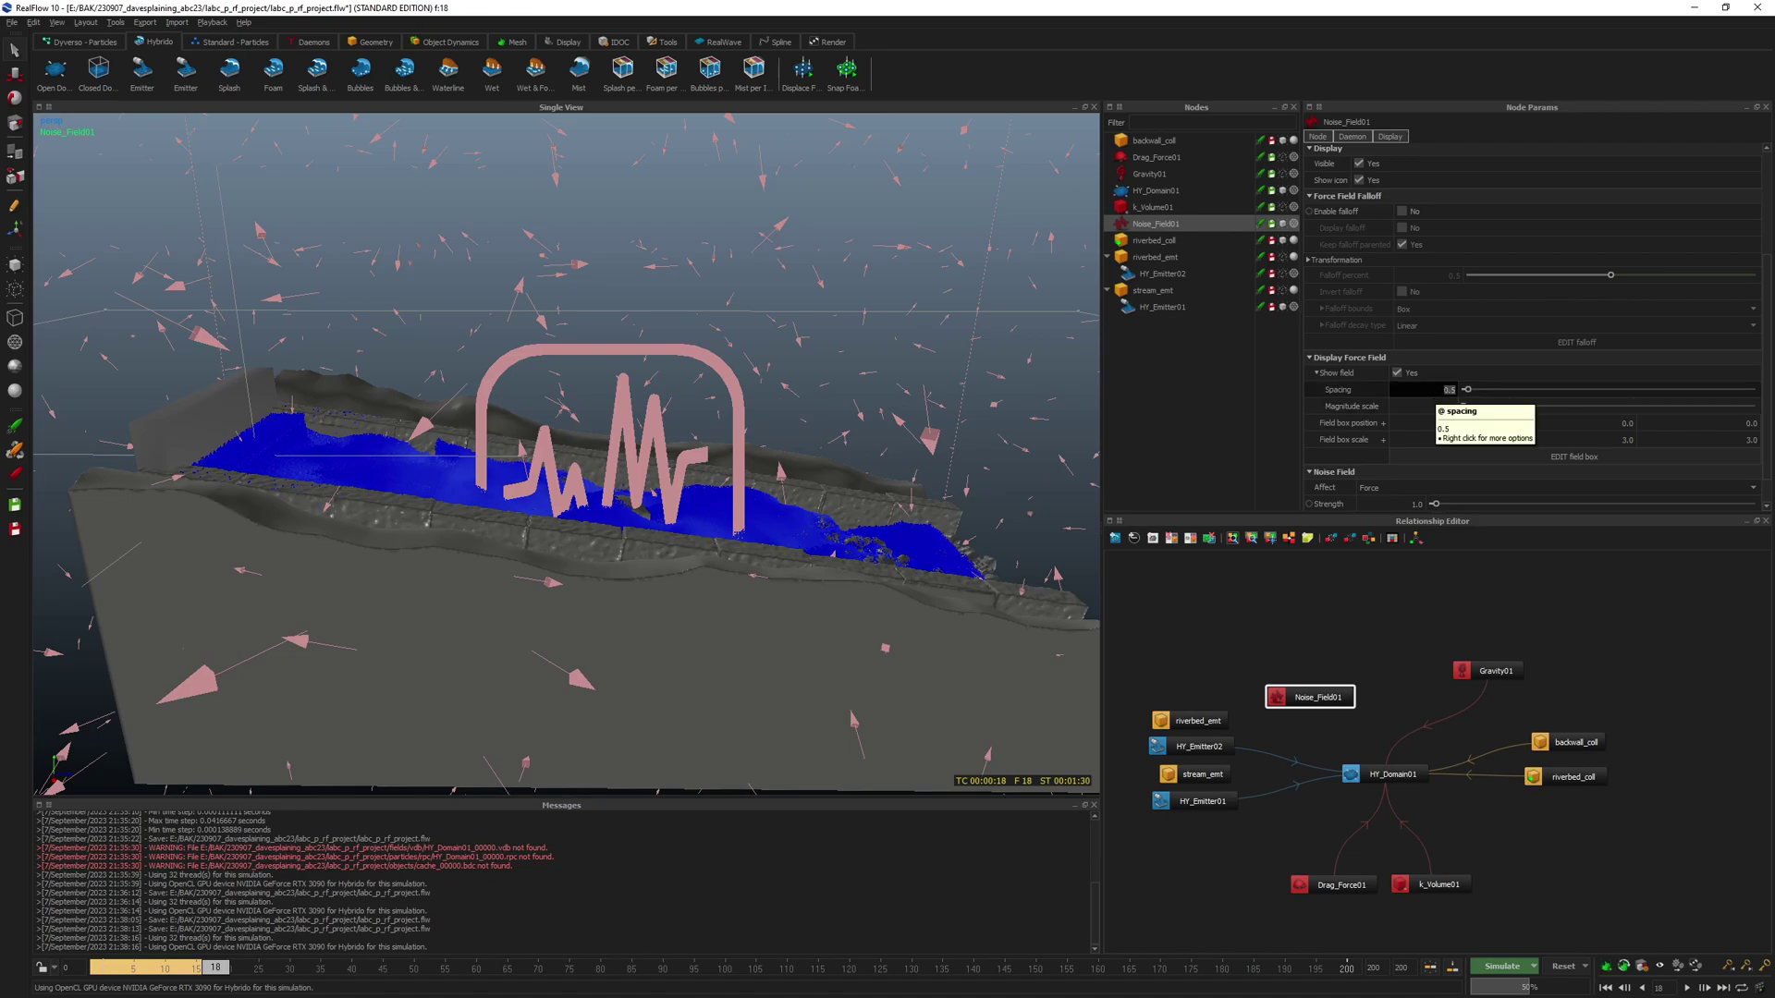
pyautogui.write('0.1')
pyautogui.press('Return')
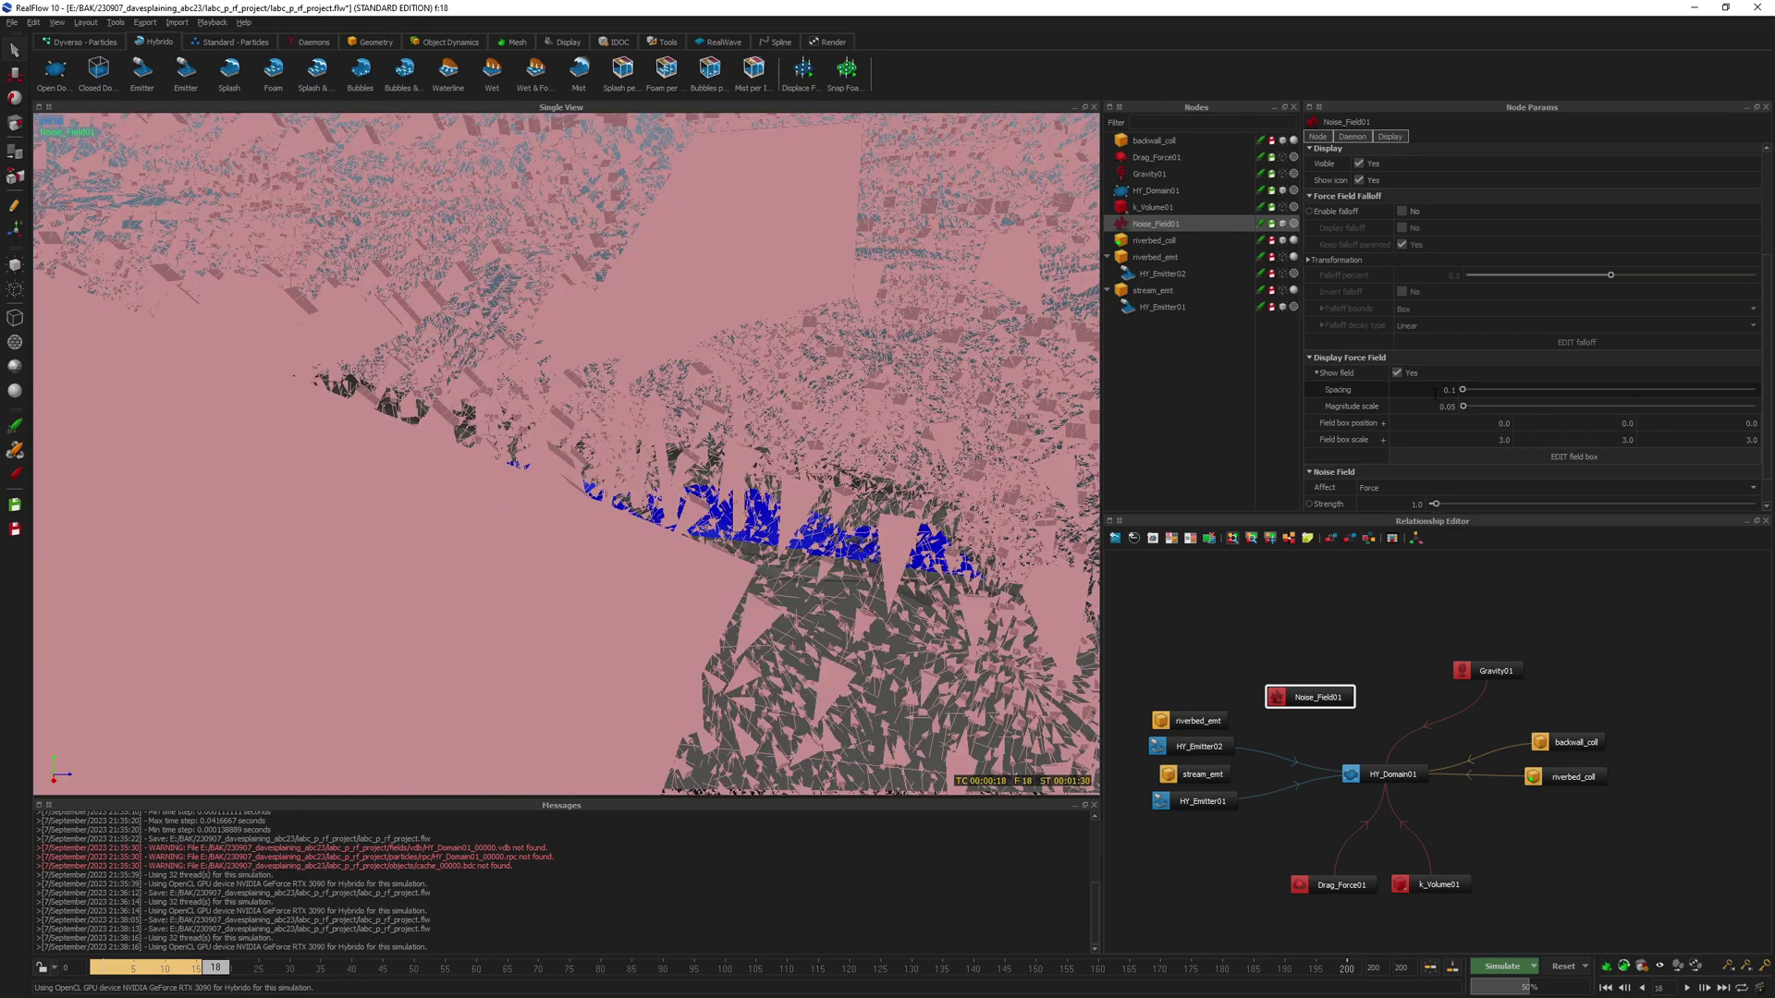
# - Reduce the noise force field's magnitude scale to 0.01 and inspect the arrows around the river
pyautogui.doubleClick(1434, 406)
pyautogui.press('BackSpace')
pyautogui.press('Return')
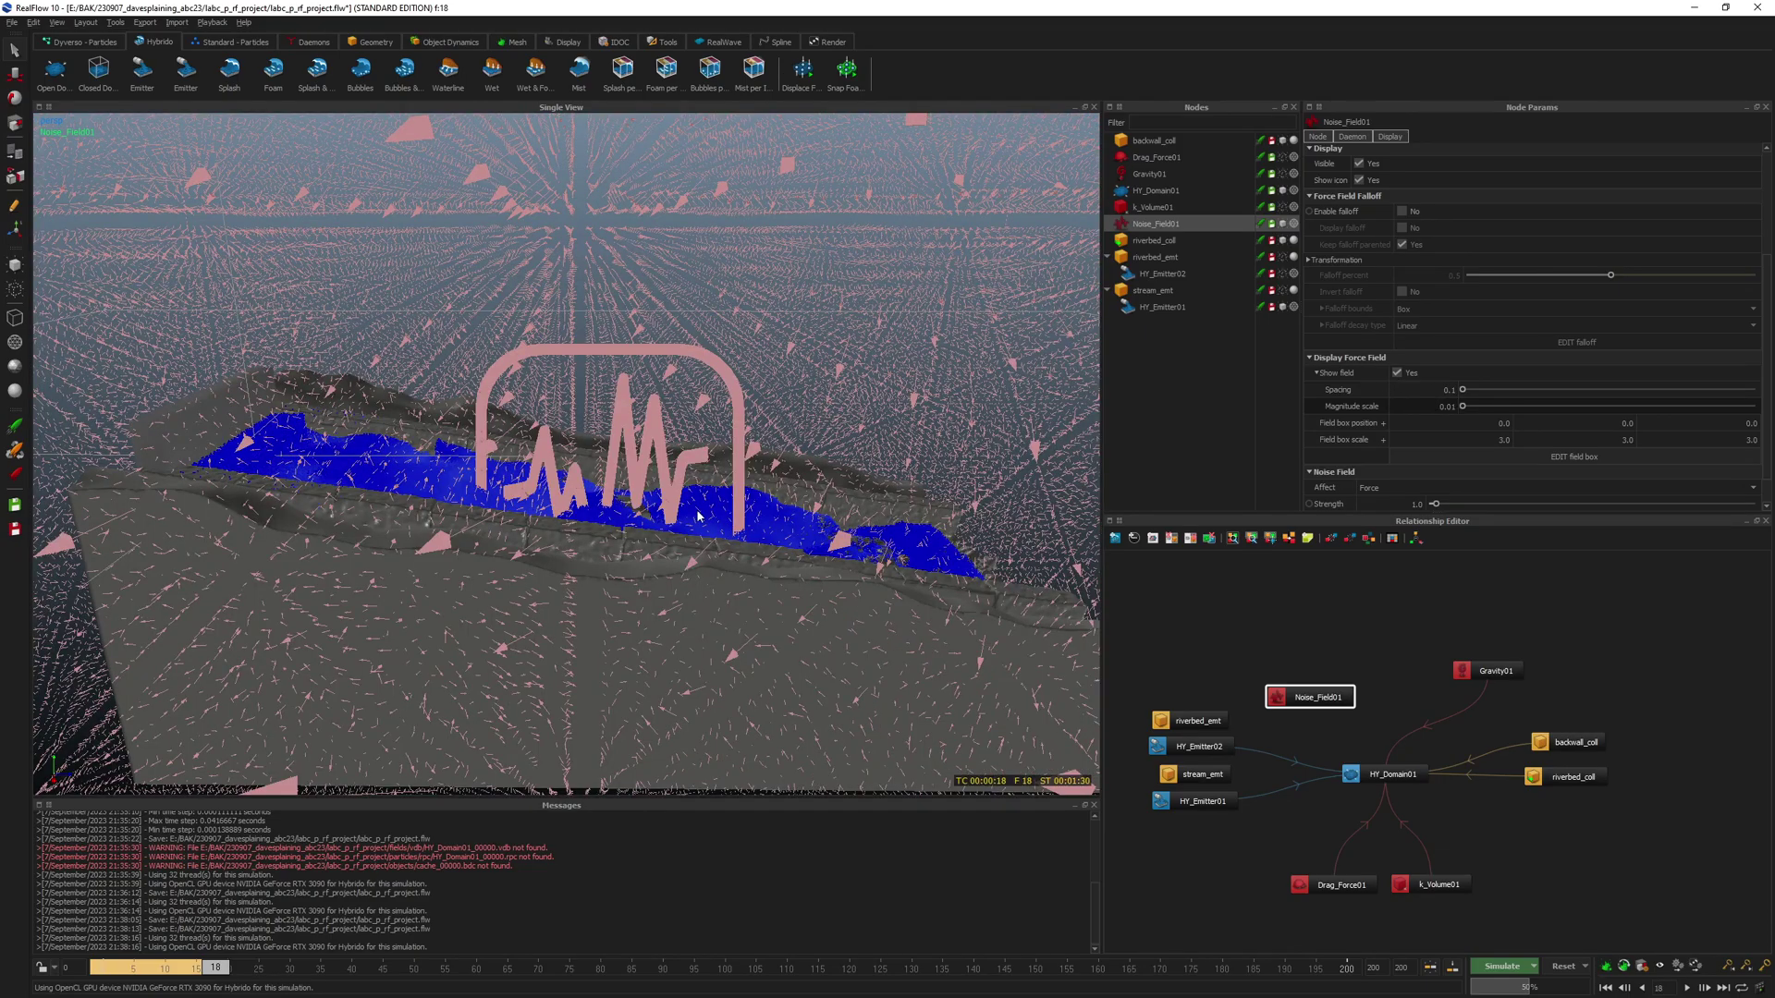
pyautogui.scroll(-5, 547, 567)
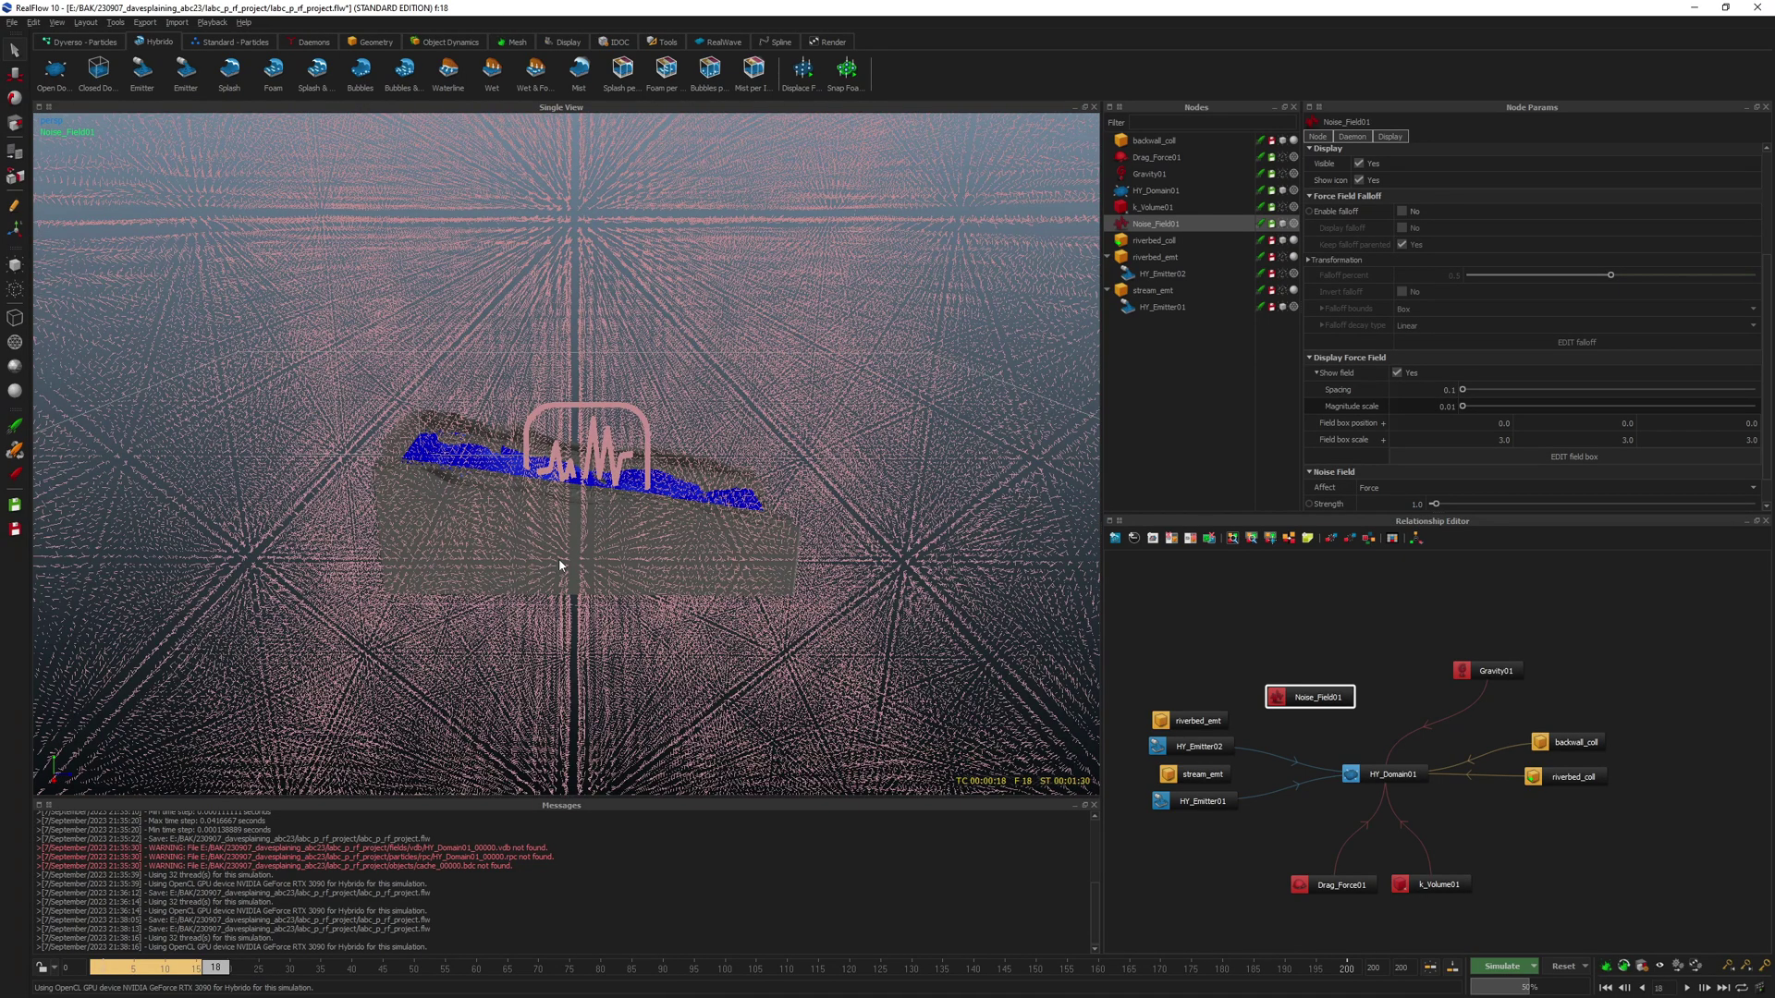
pyautogui.scroll(5, 559, 564)
pyautogui.scroll(5, 634, 507)
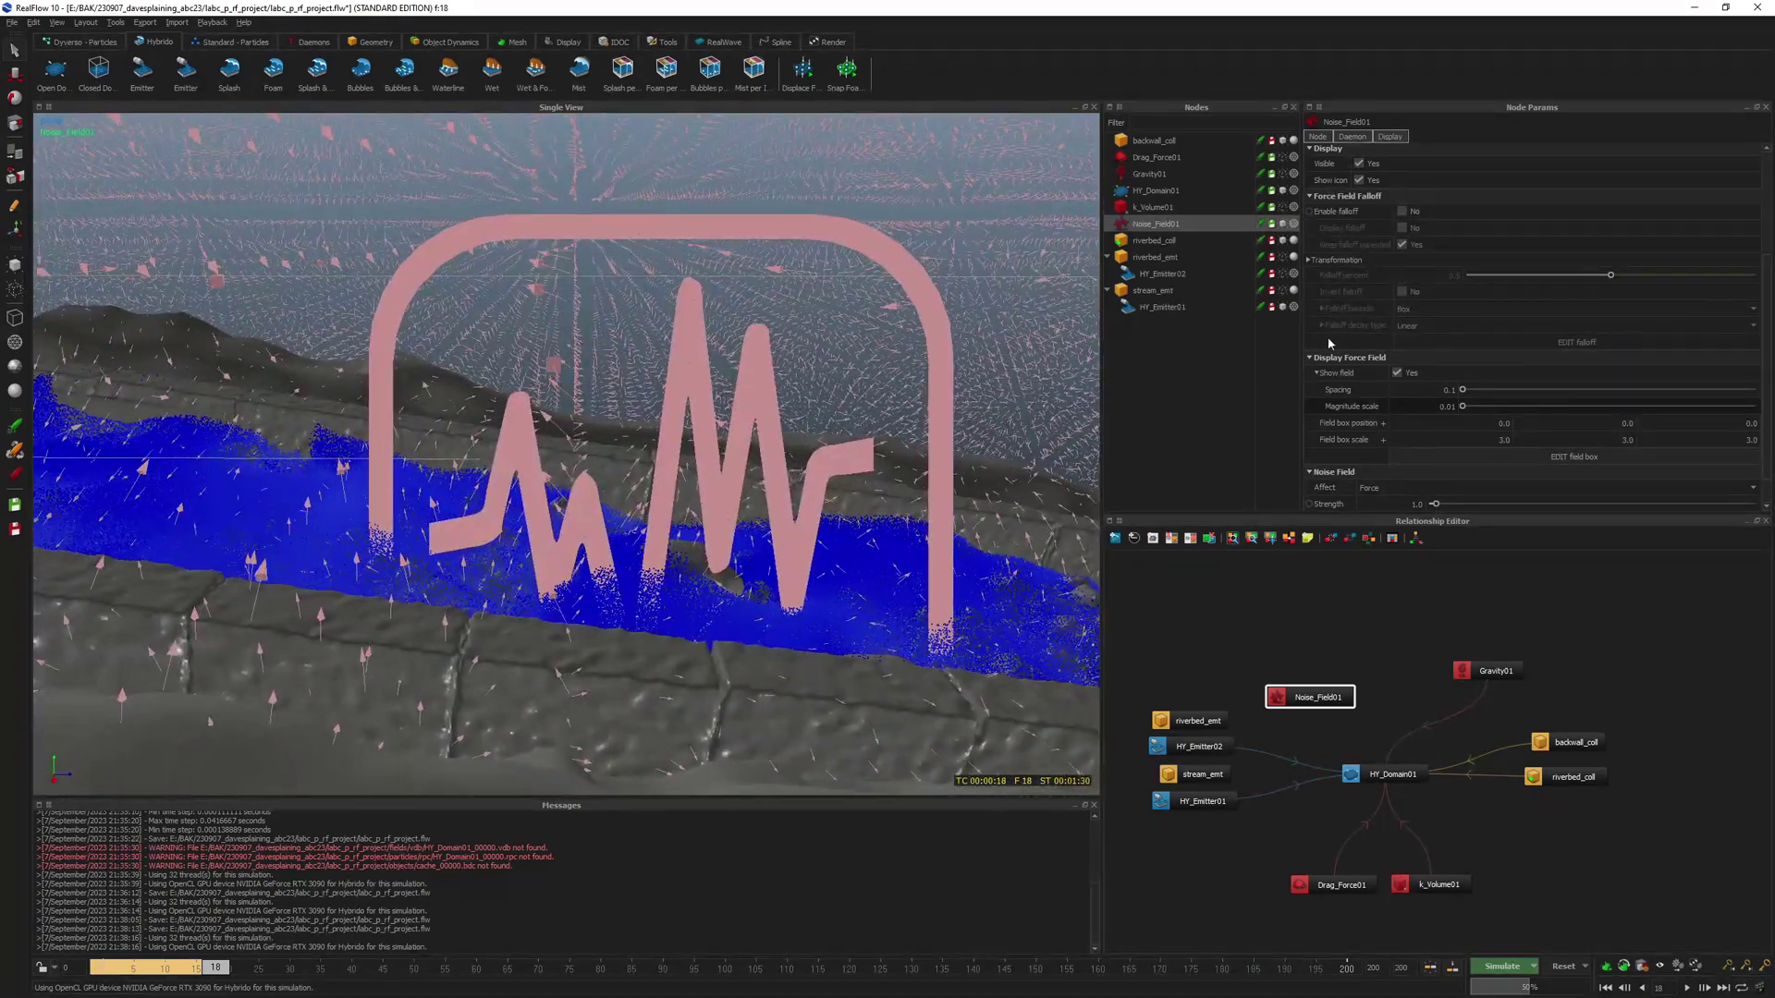
# - Set the noise field's space scale to 2.0
pyautogui.scroll(-2, 1437, 370)
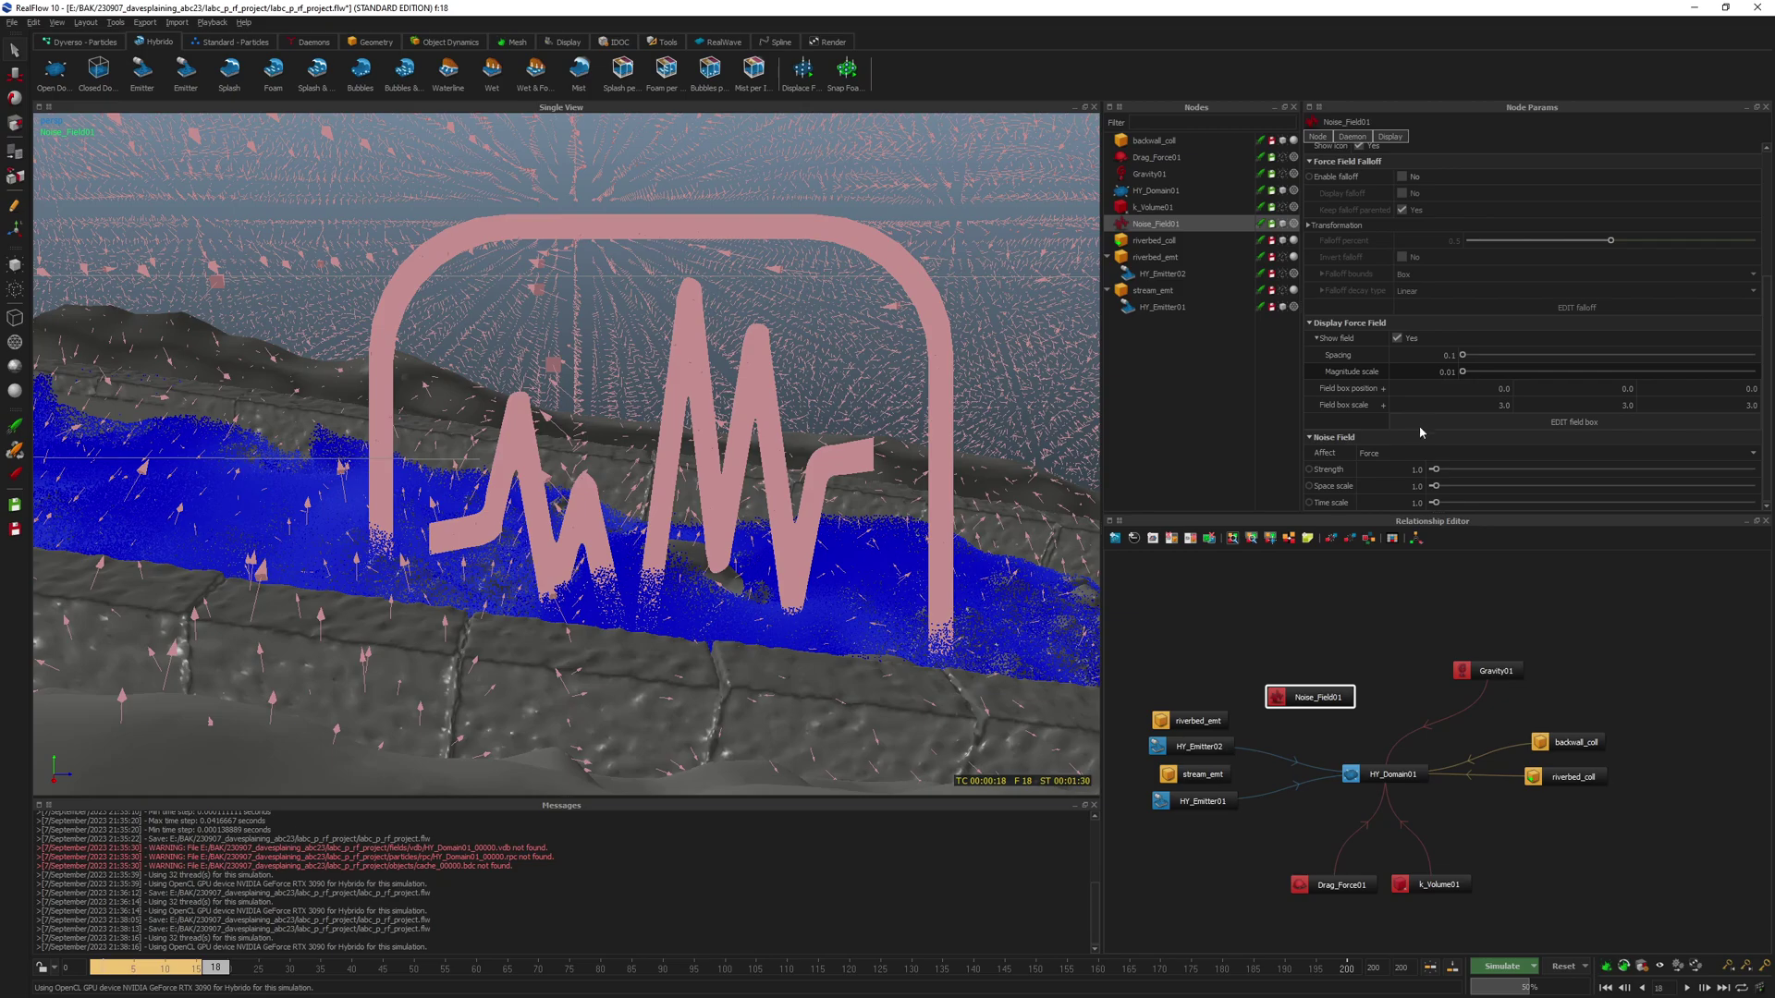
pyautogui.click(1405, 486)
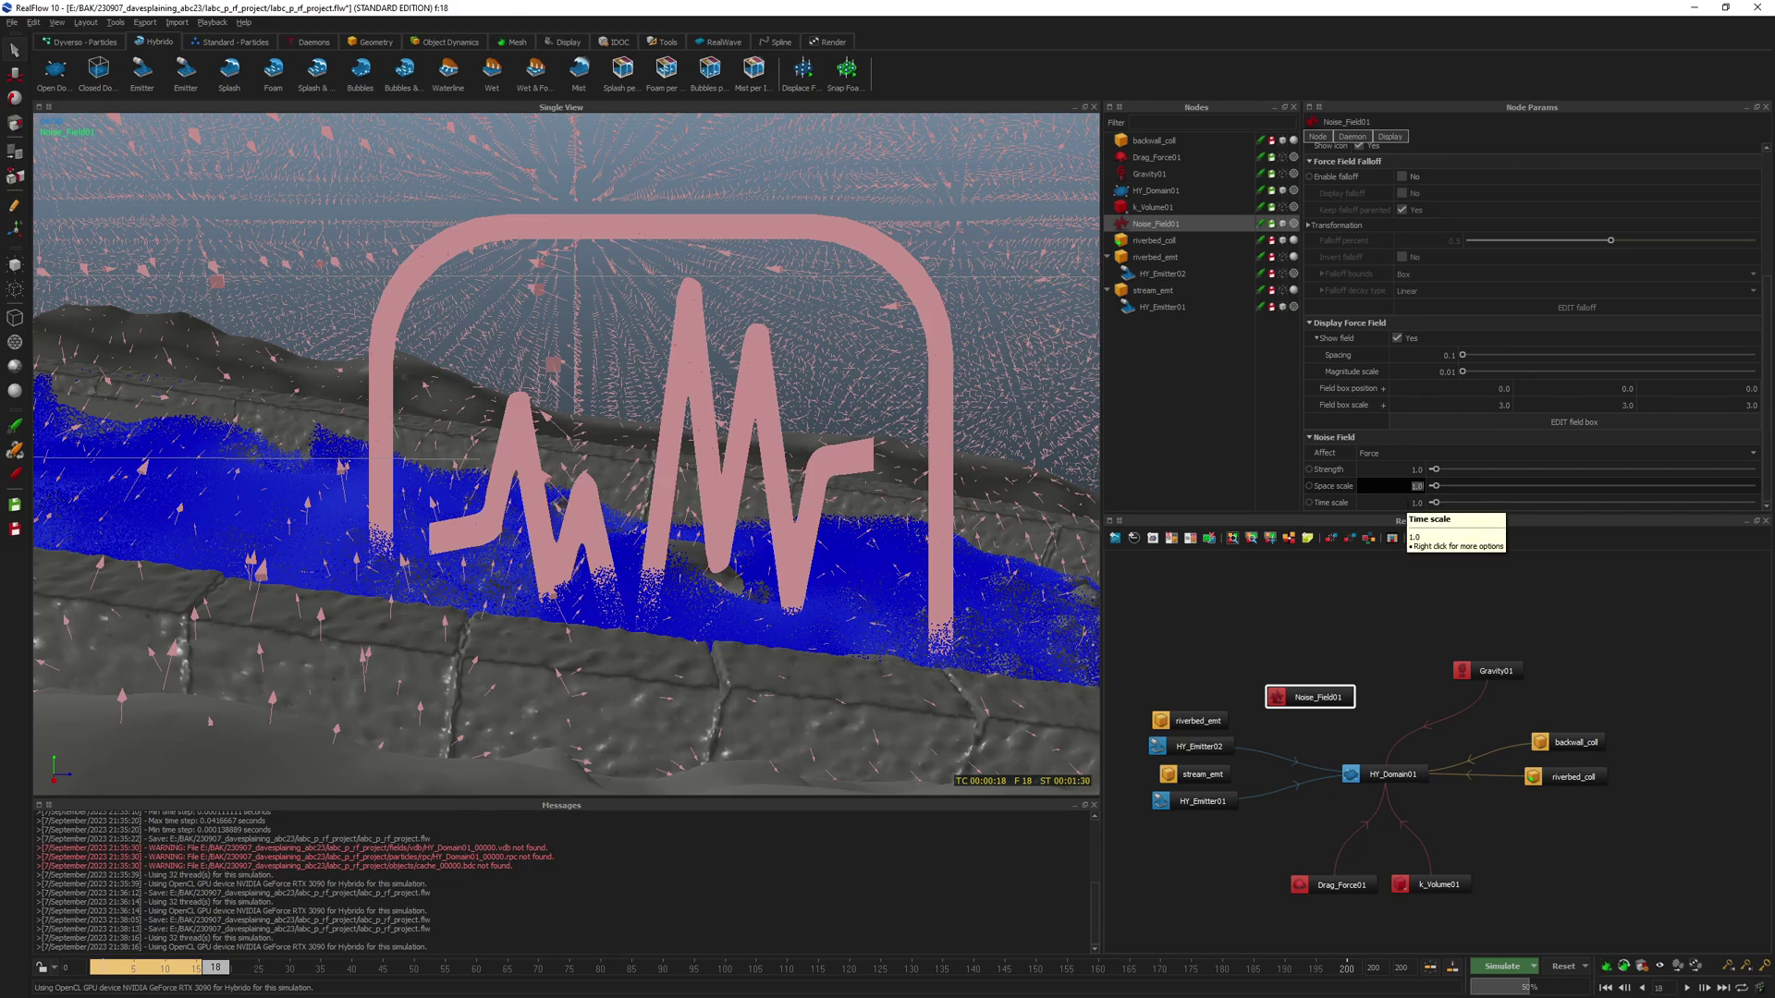
pyautogui.write('2')
pyautogui.press('Tab')
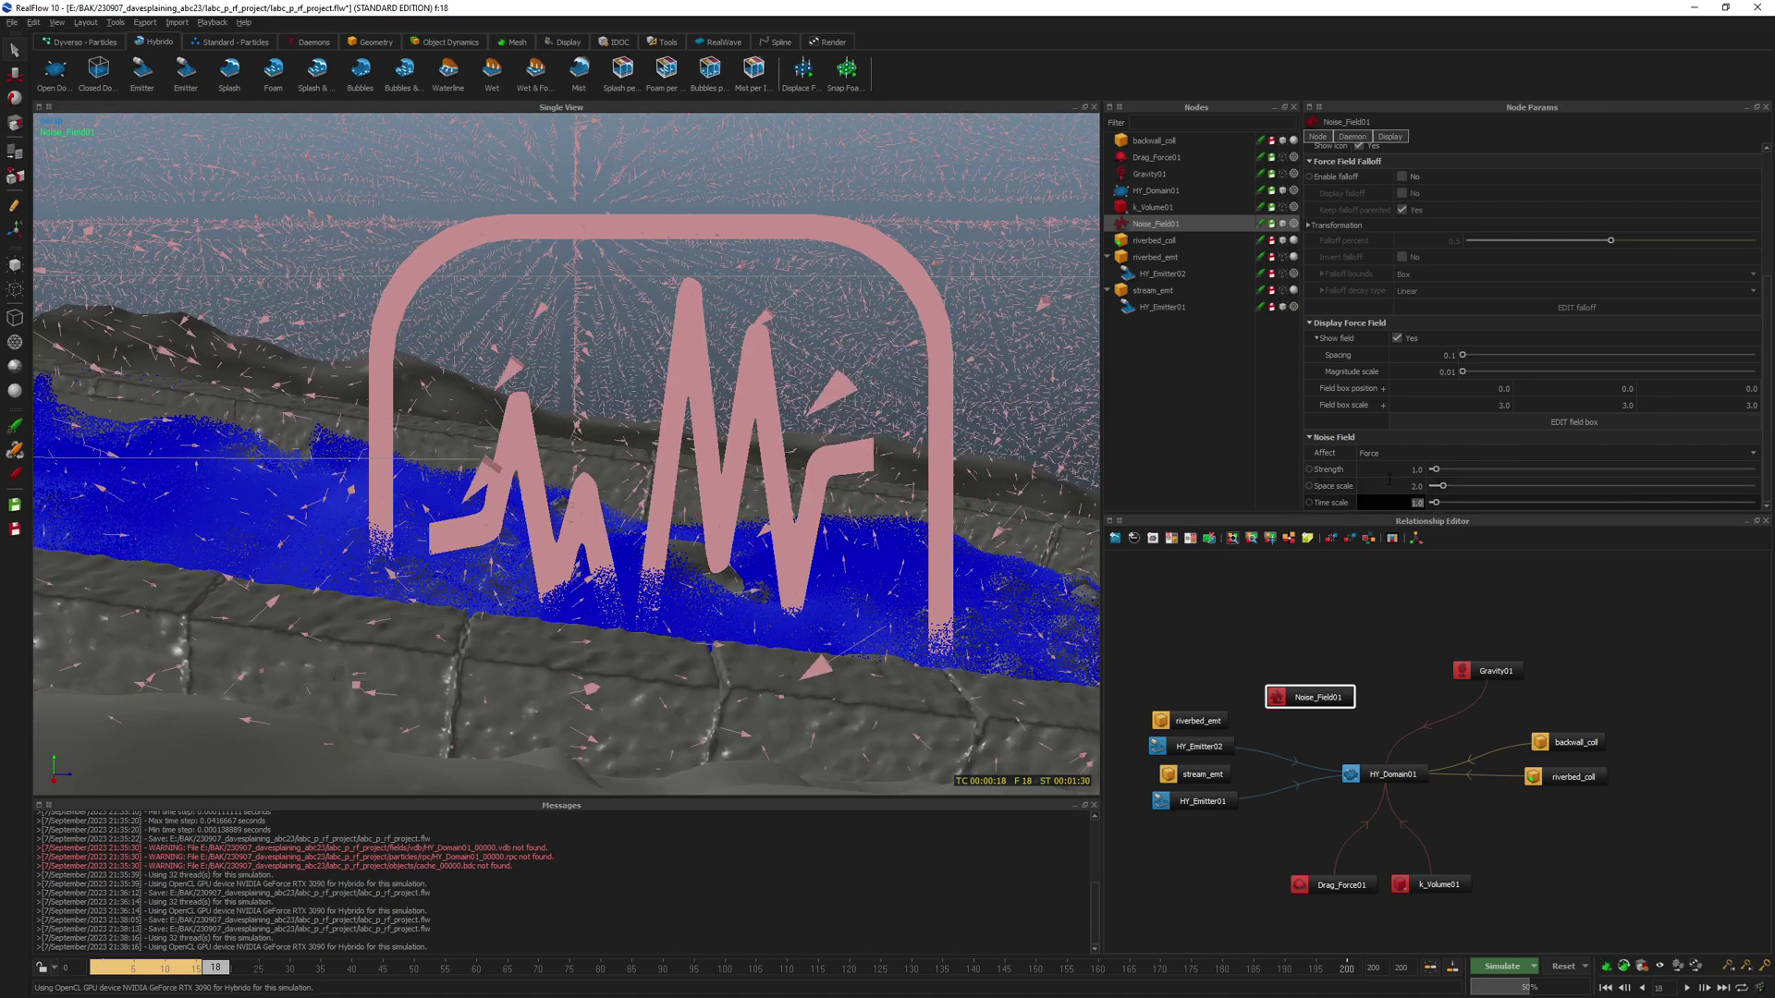
# - Try space scales of 3.0 and 0.5 on the noise field and compare the arrow patterns
pyautogui.hotkey('shift', 'Tab')
pyautogui.write('3')
pyautogui.press('Tab')
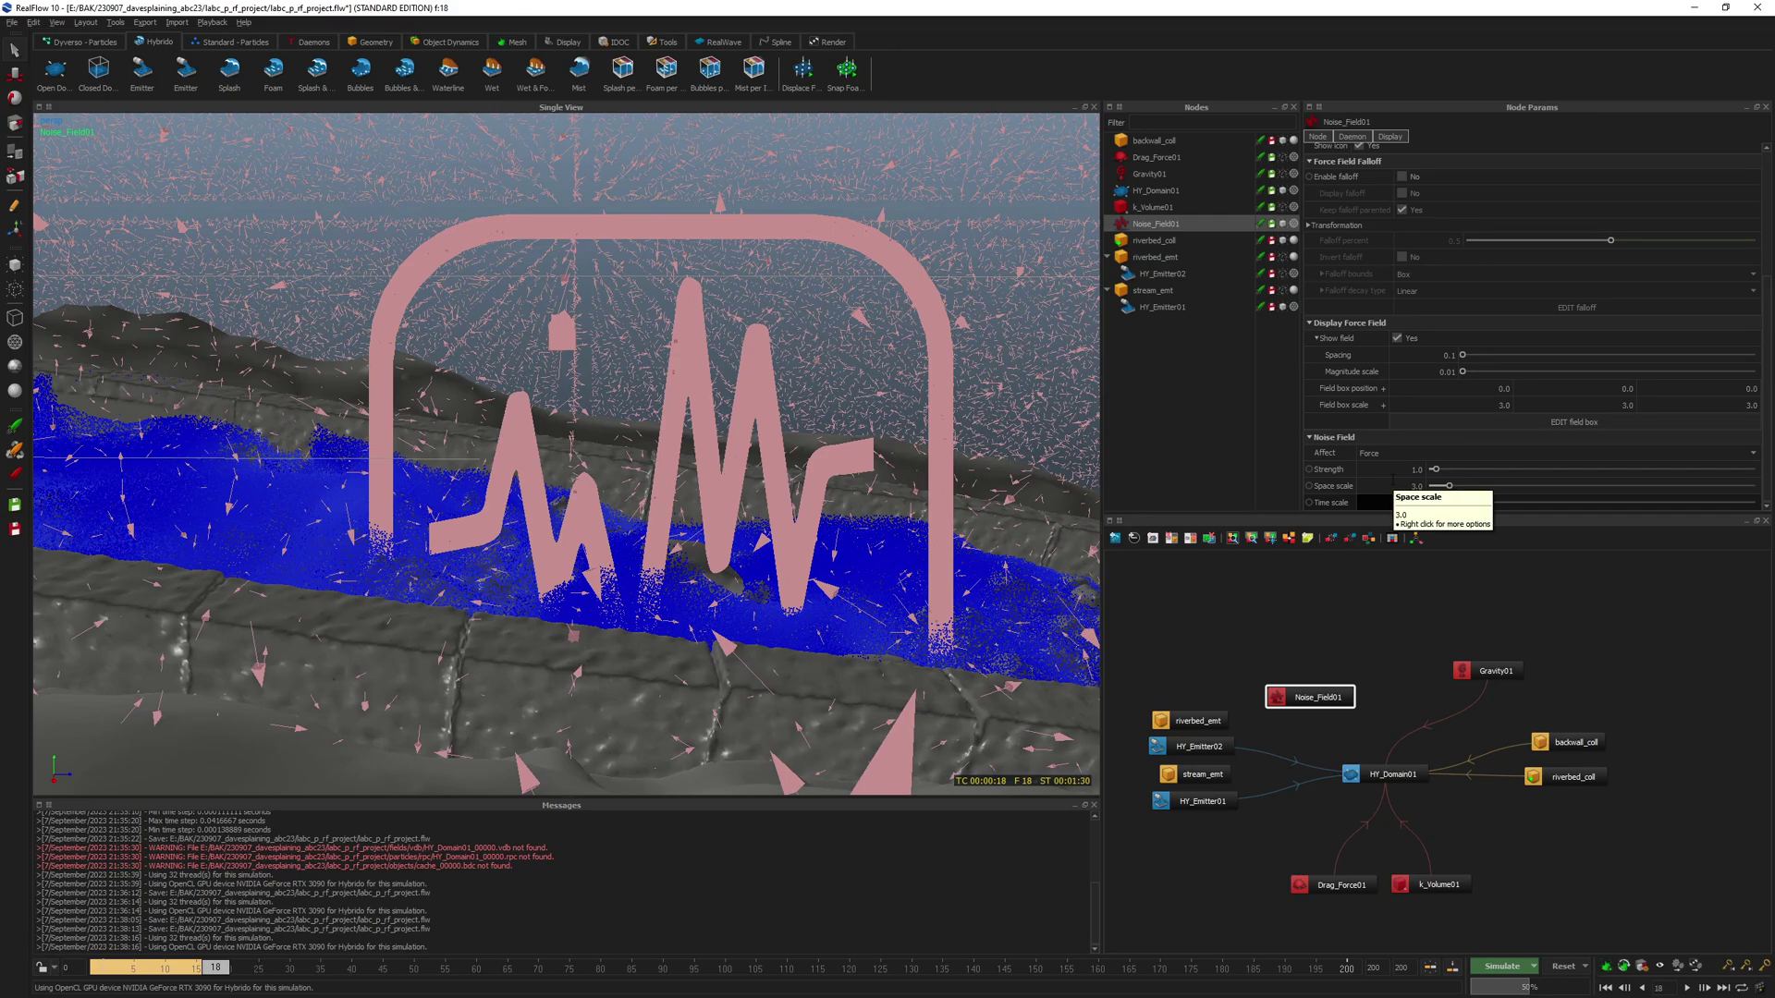
pyautogui.hotkey('shift', 'Tab')
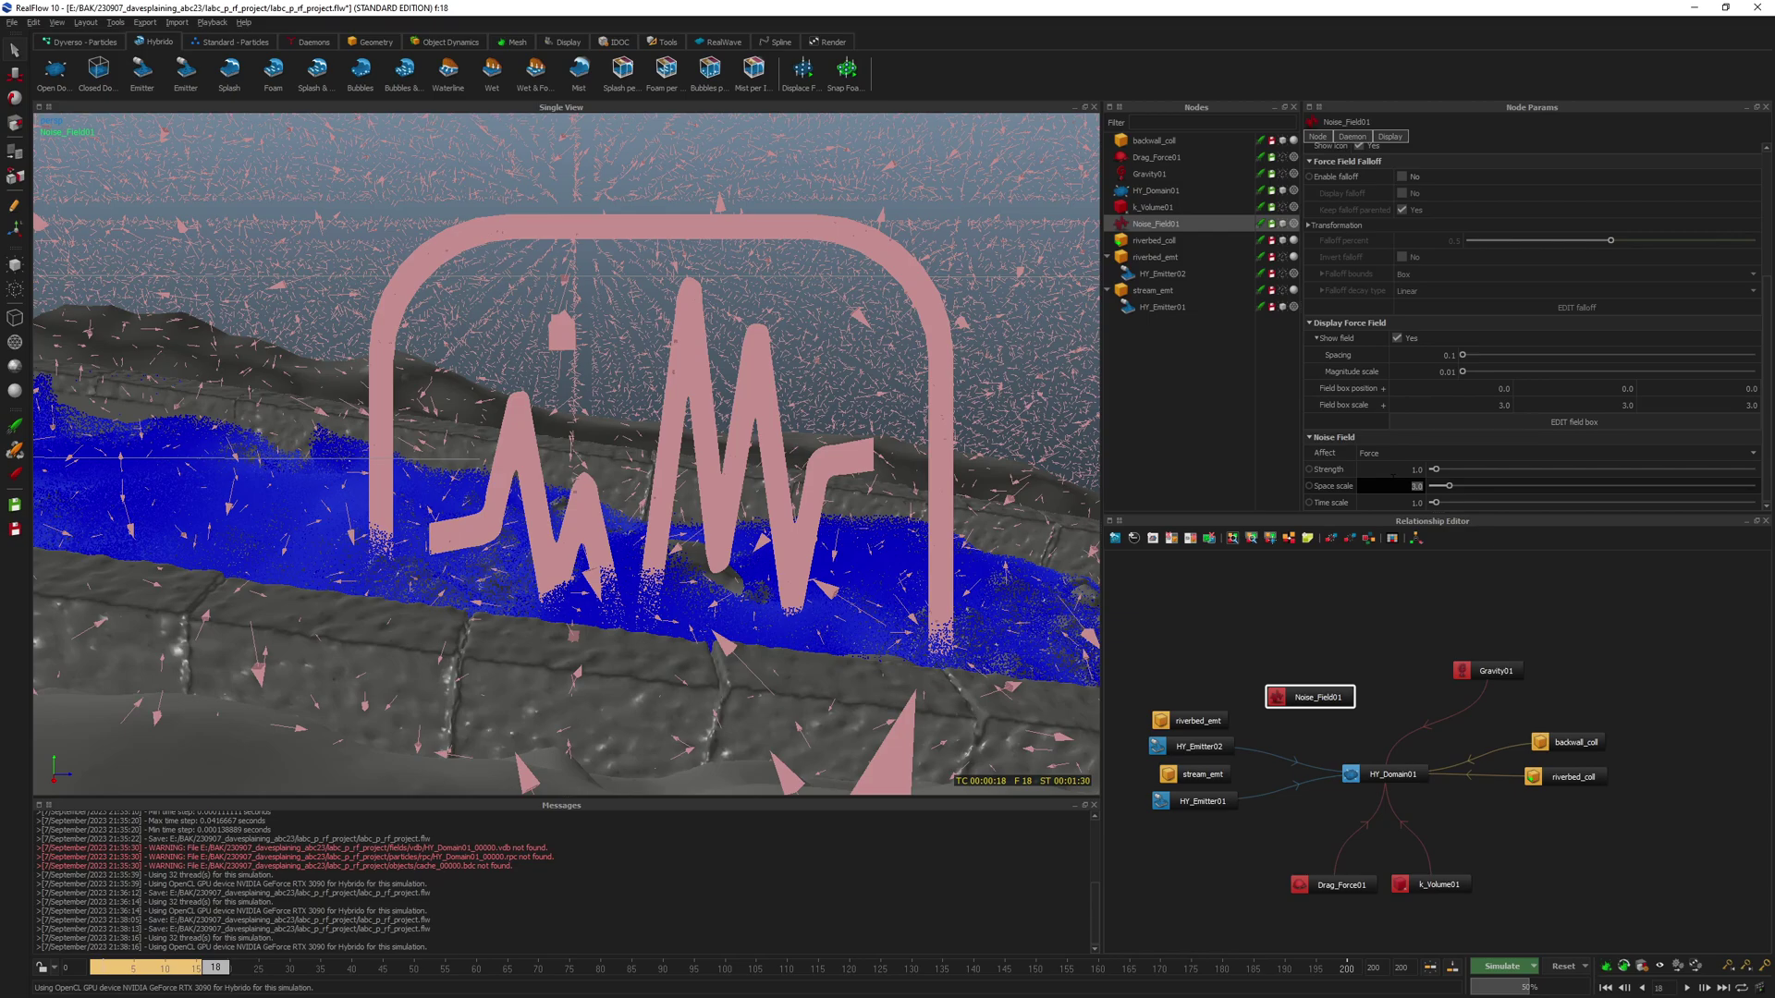
pyautogui.write('0.5')
pyautogui.press('Return')
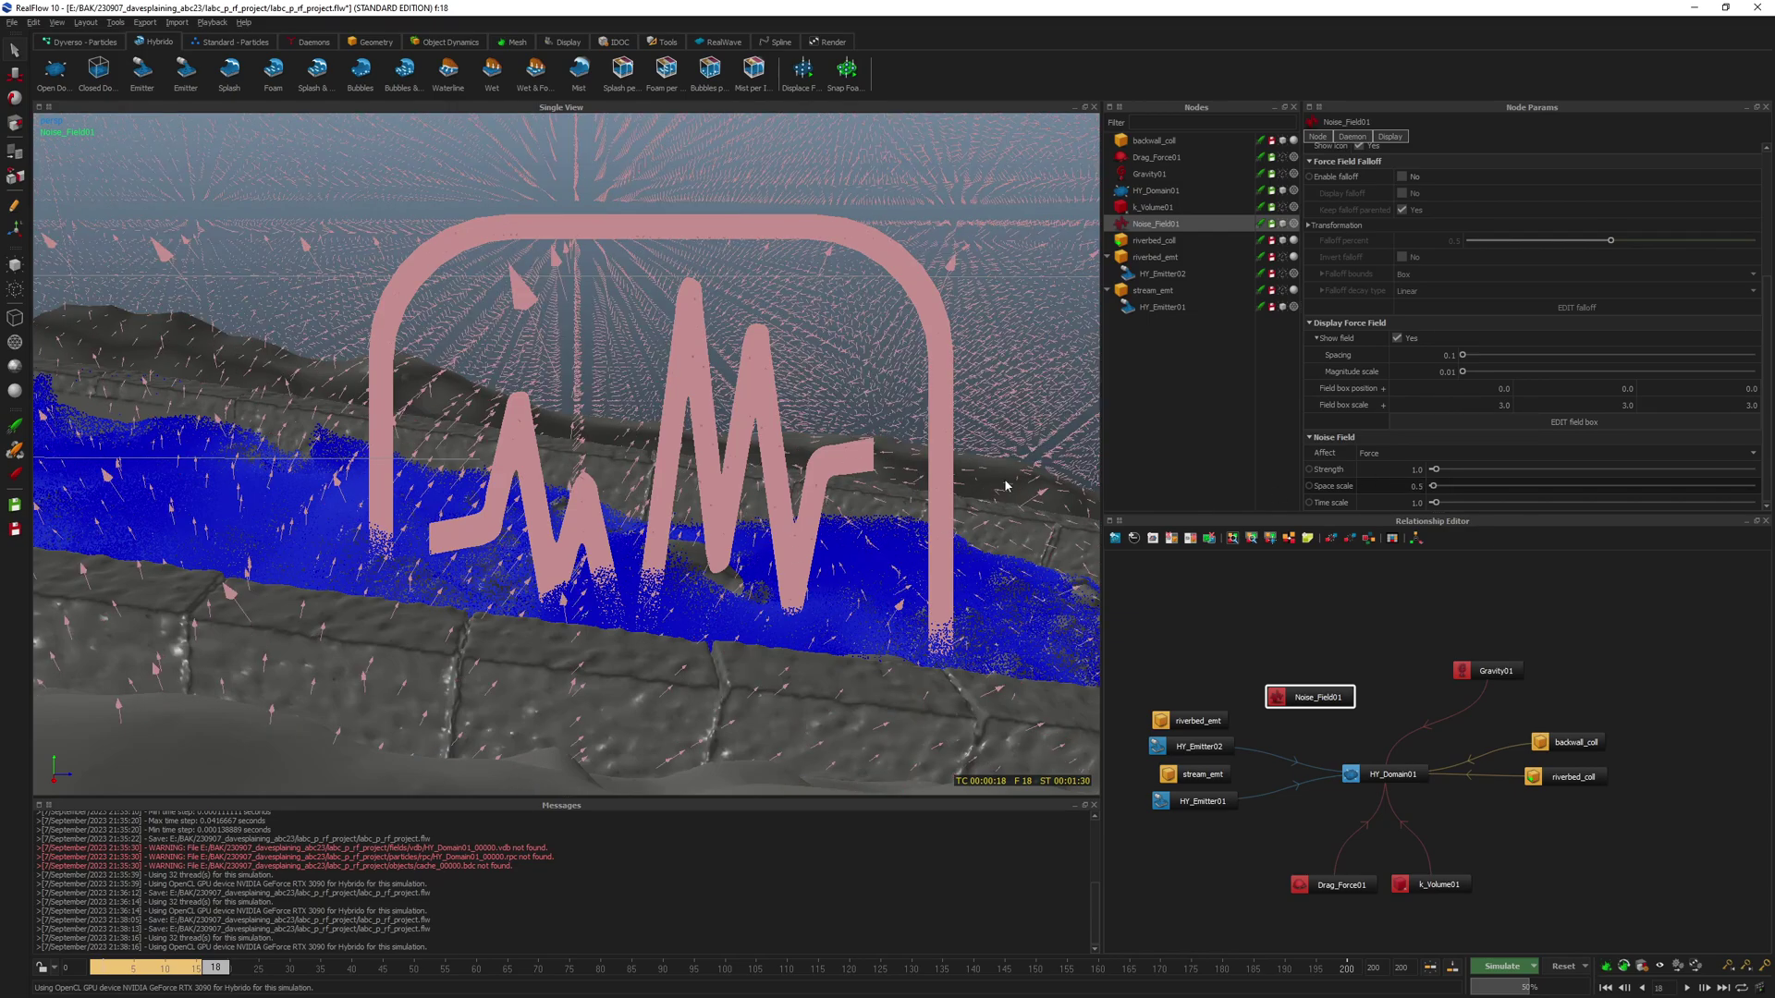
# - Set the noise field's space scale to 1.0 and its time scale to 0.5
pyautogui.click(1382, 487)
pyautogui.write('1')
pyautogui.press('Return')
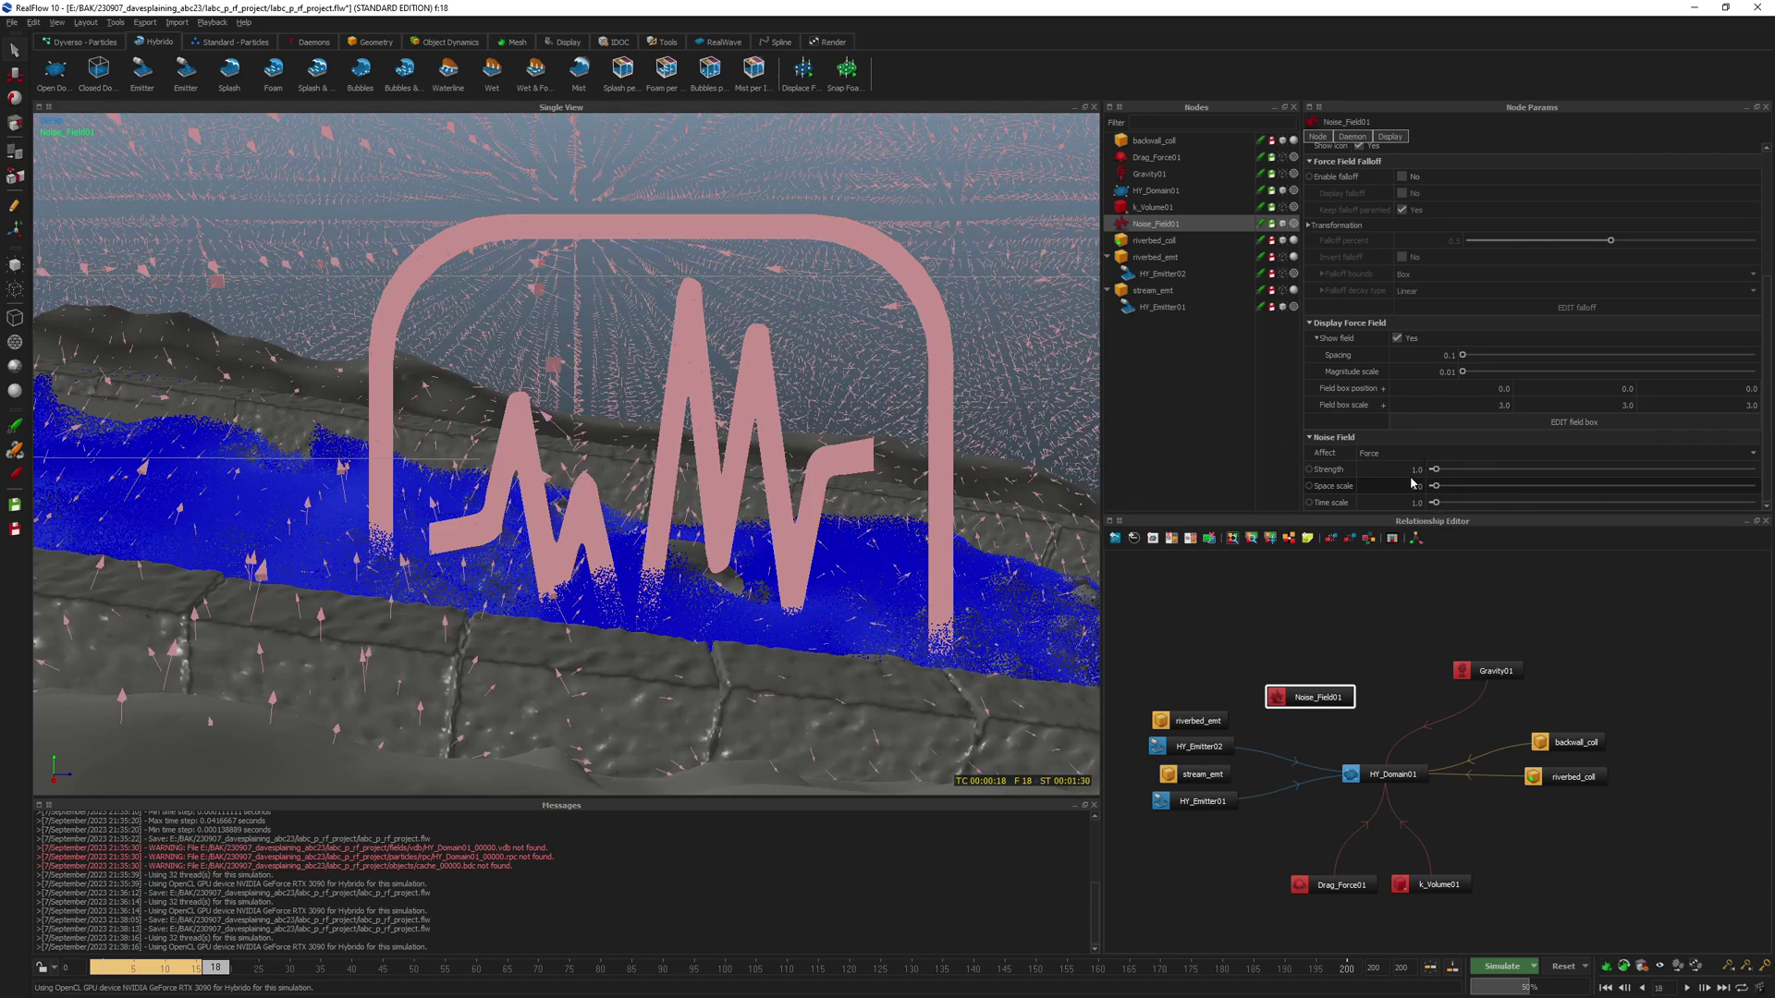
pyautogui.click(1387, 503)
pyautogui.press('BackSpace')
pyautogui.press('Return')
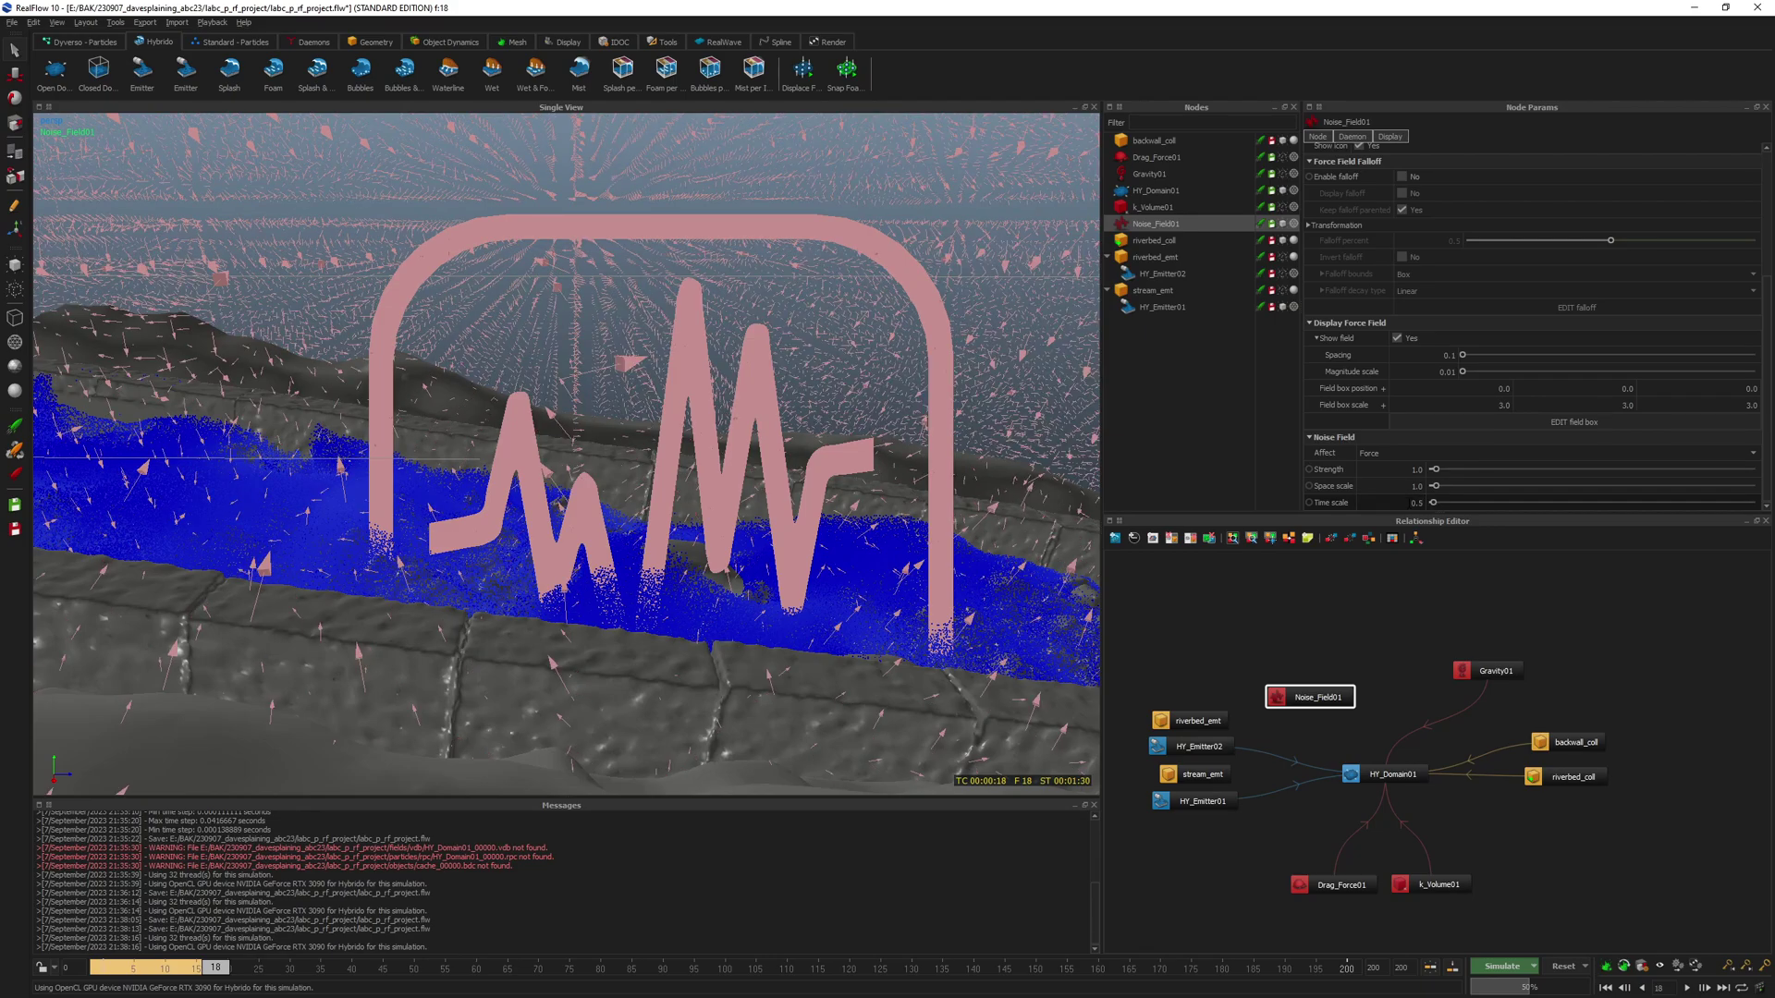
pyautogui.click(1389, 470)
pyautogui.press('Return')
# - Rename the noise field node as lg_noise
pyautogui.doubleClick(1172, 225)
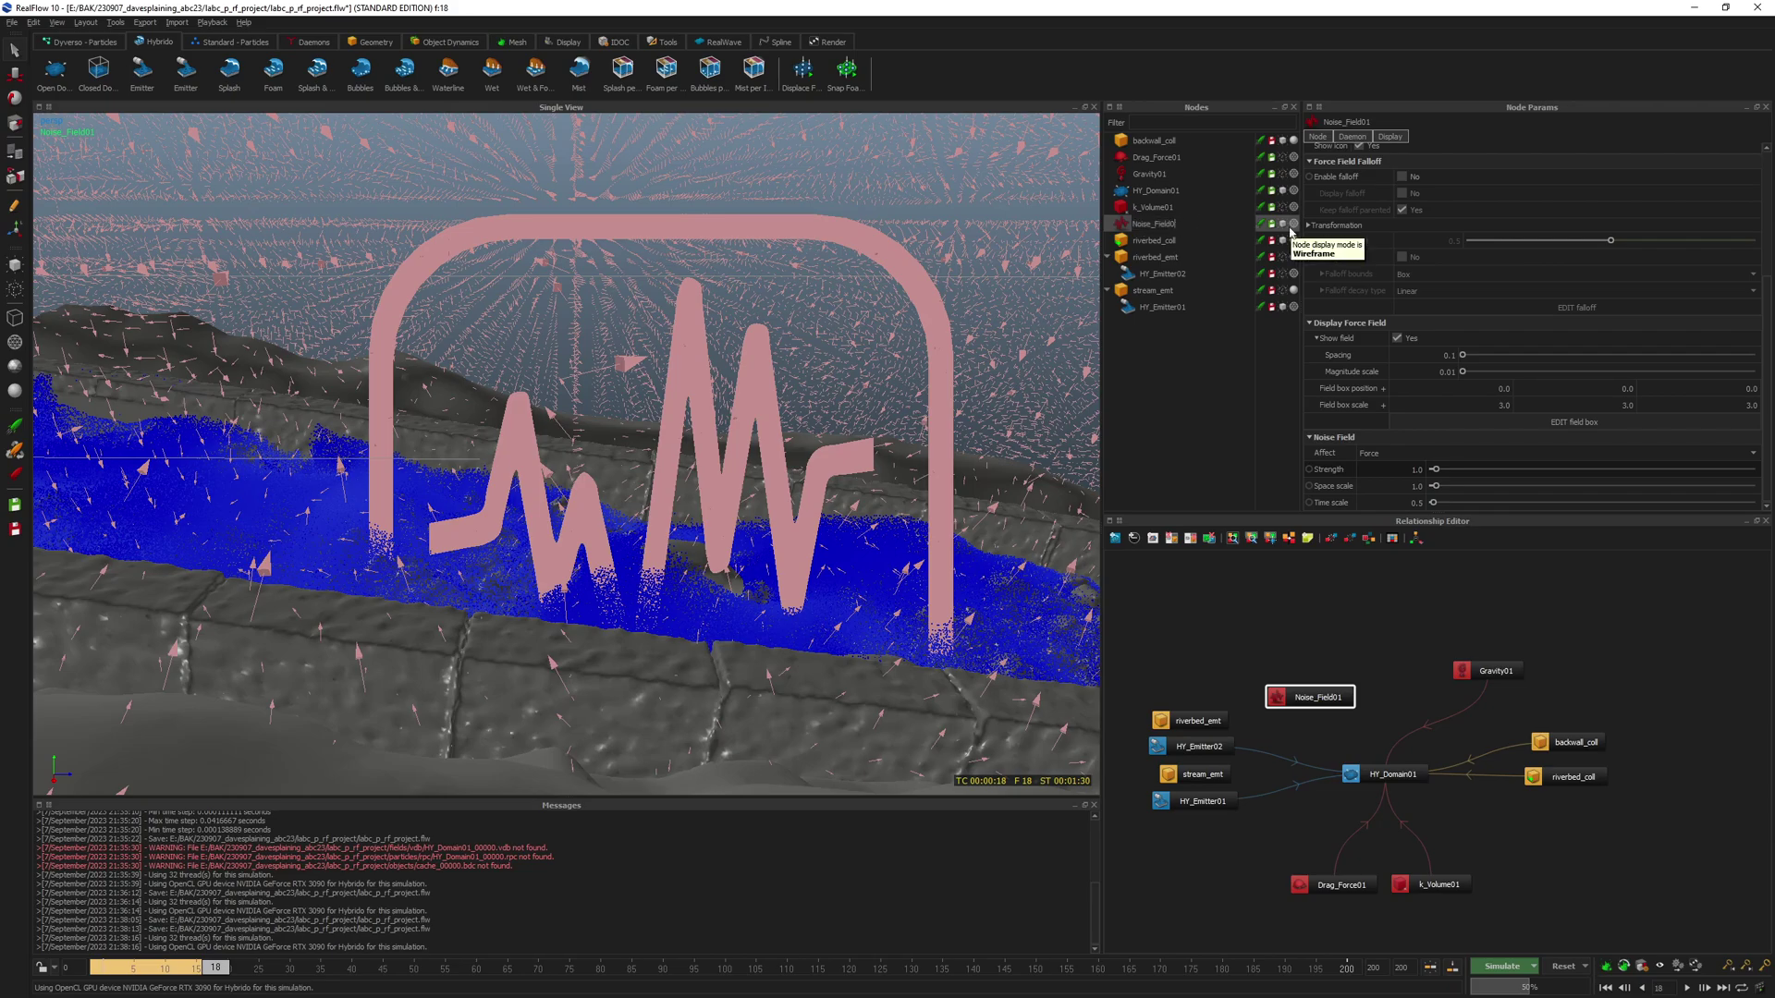
pyautogui.hotkey('ctrl', 'a')
pyautogui.write('LG')
pyautogui.write('_npois')
pyautogui.write('se')
pyautogui.press('Return')
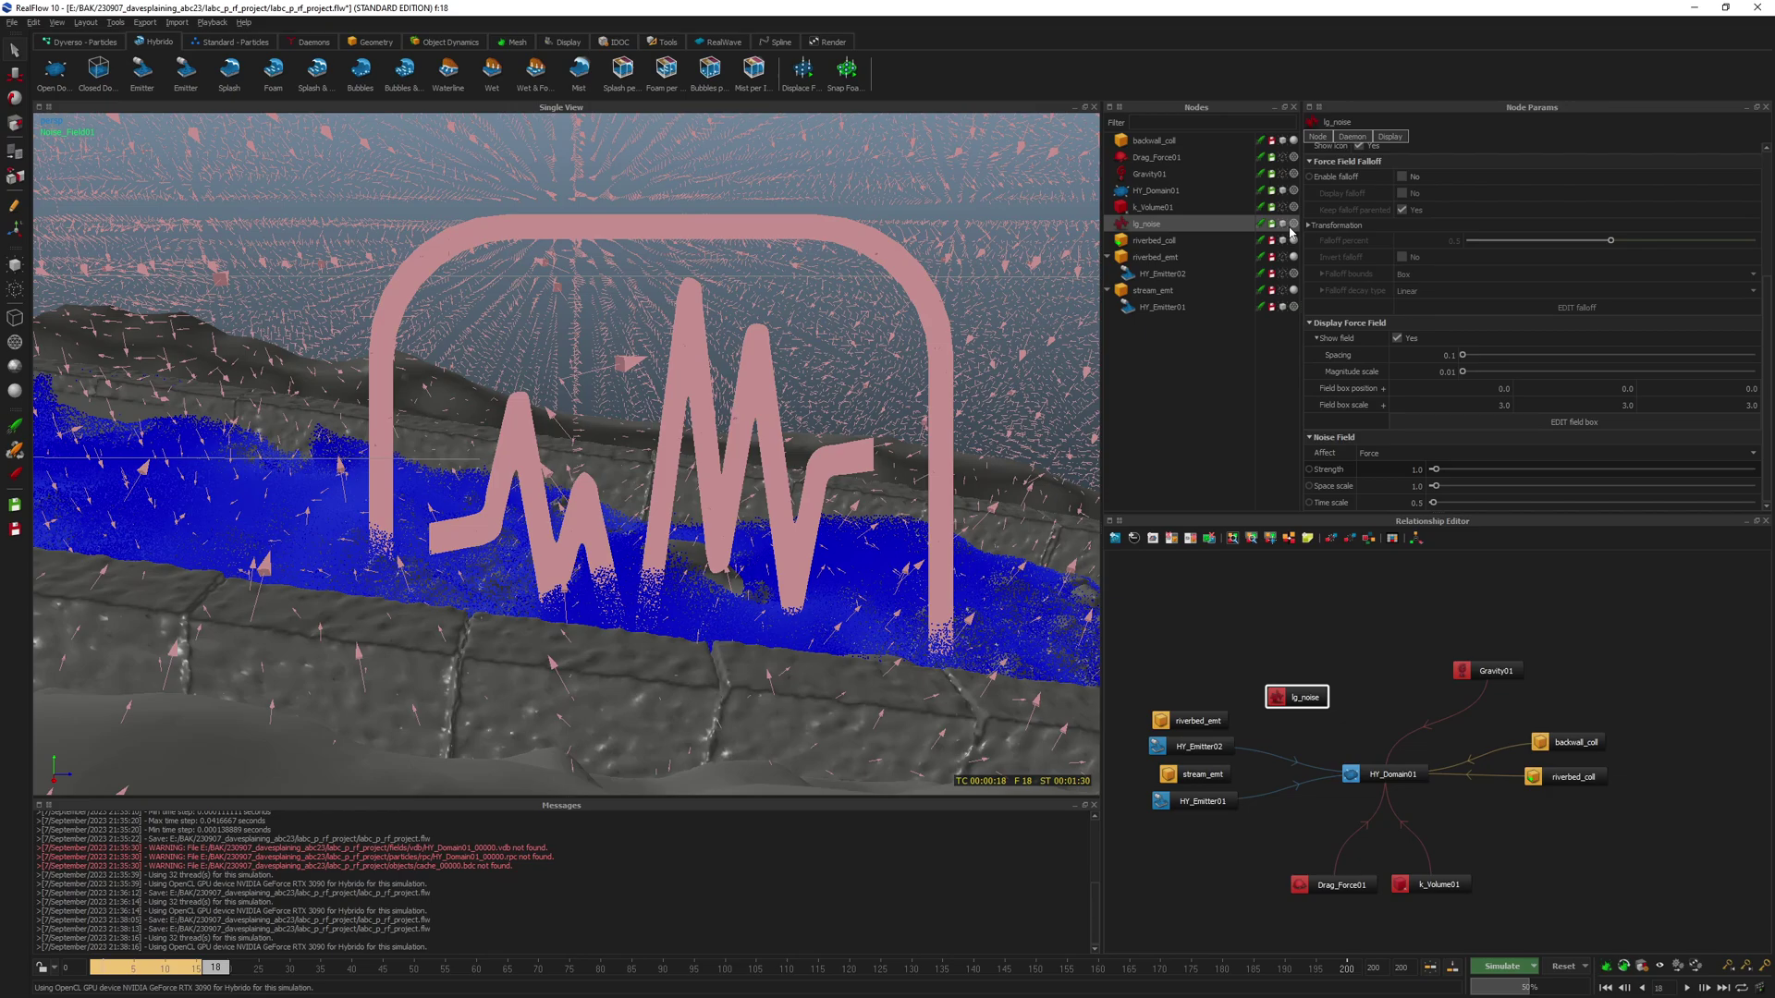
# - Duplicate lg_noise, place the copy beside the original in the relationship graph and rename it sm_noise
pyautogui.hotkey('ctrl', 'd')
pyautogui.moveTo(1462, 751); pyautogui.dragTo(1357, 685)
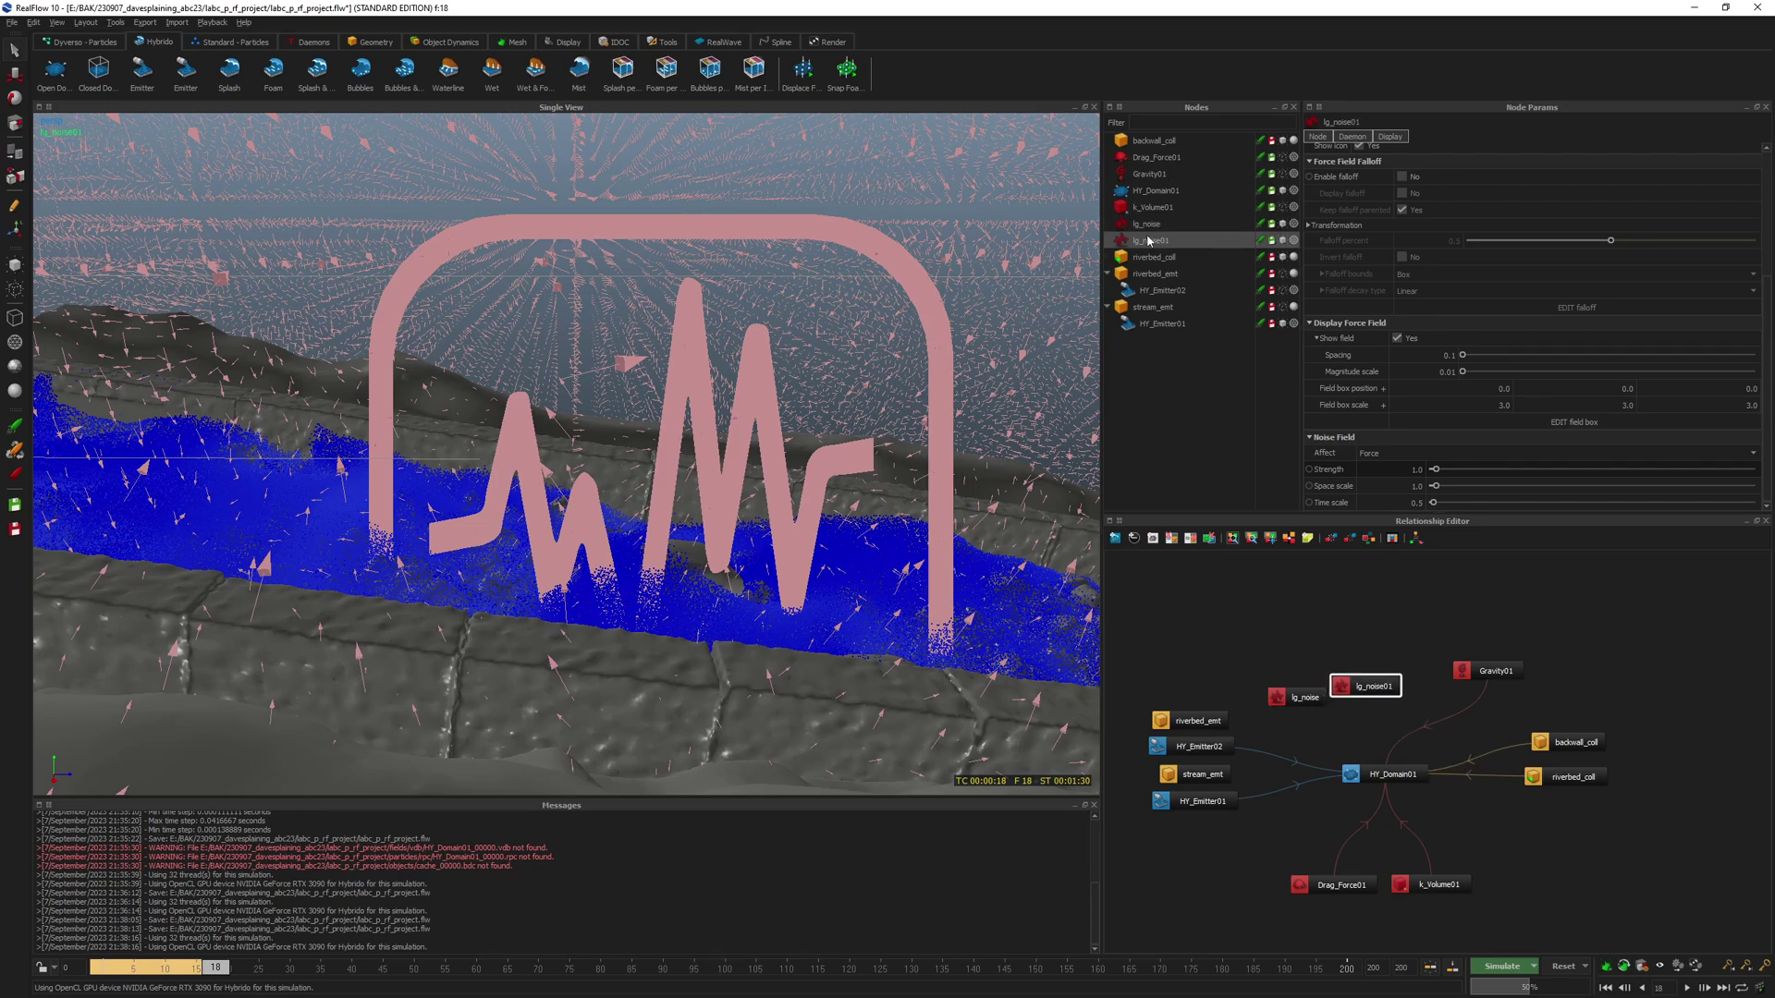
pyautogui.press('Home')
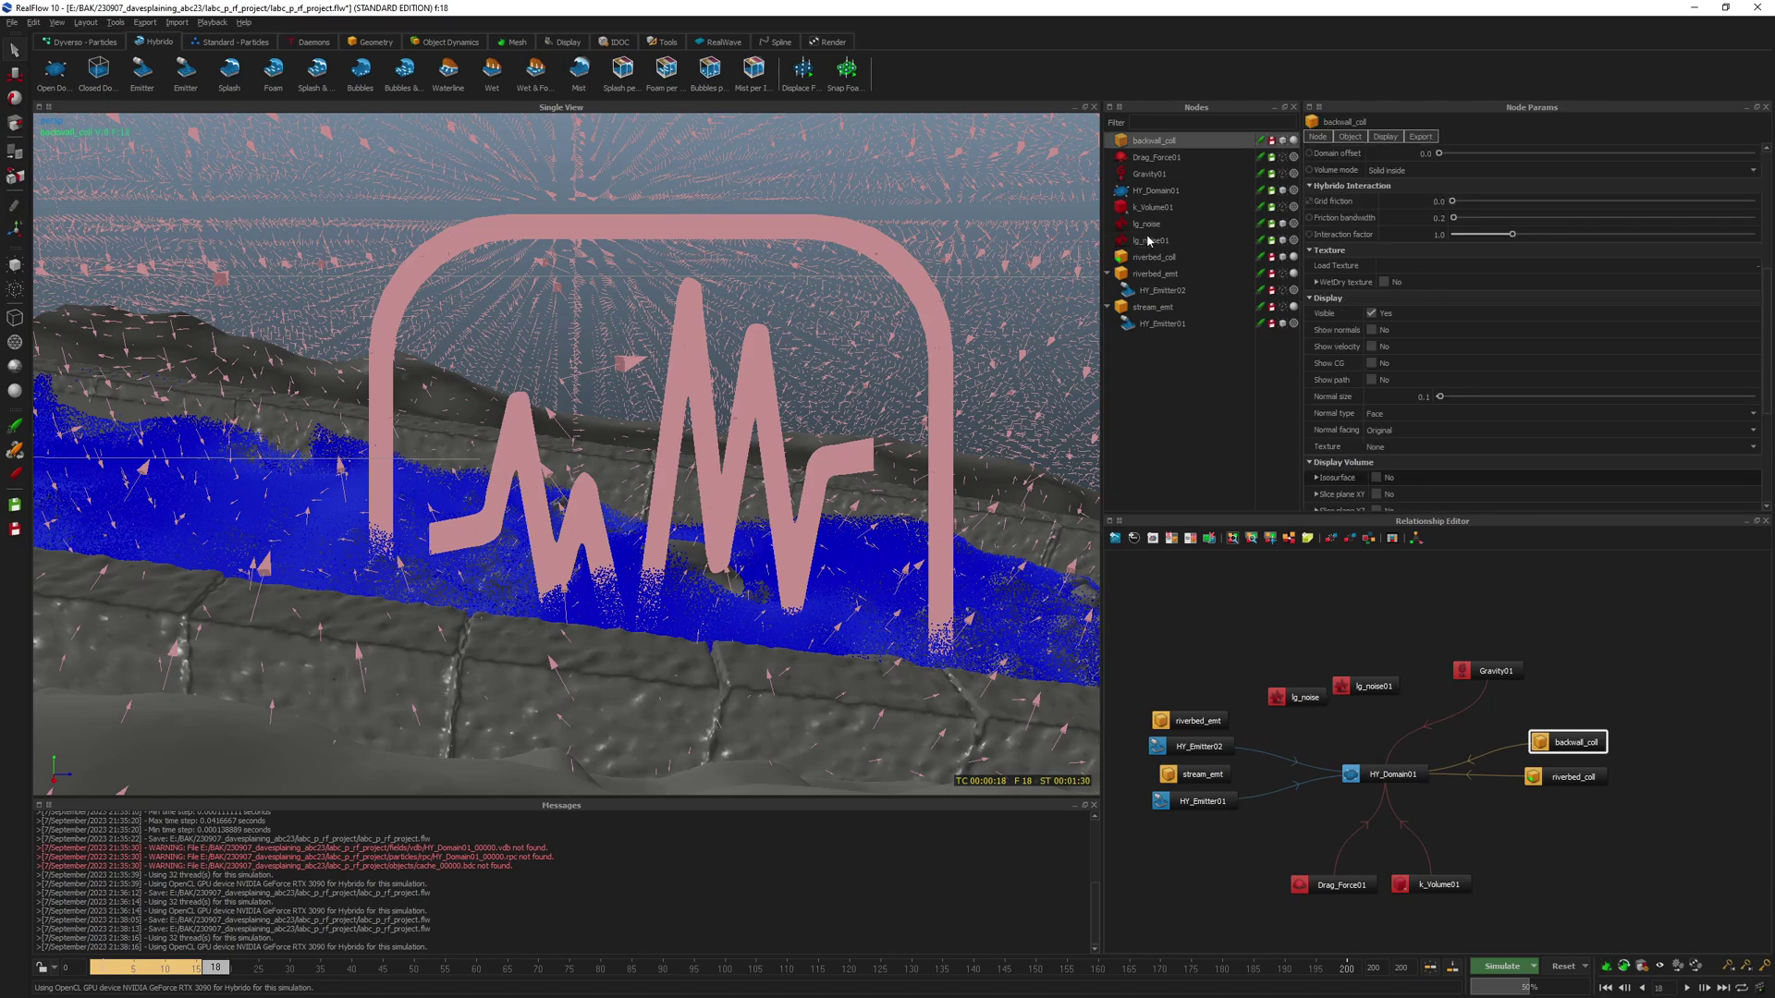
pyautogui.click(1149, 241)
pyautogui.click(1146, 241)
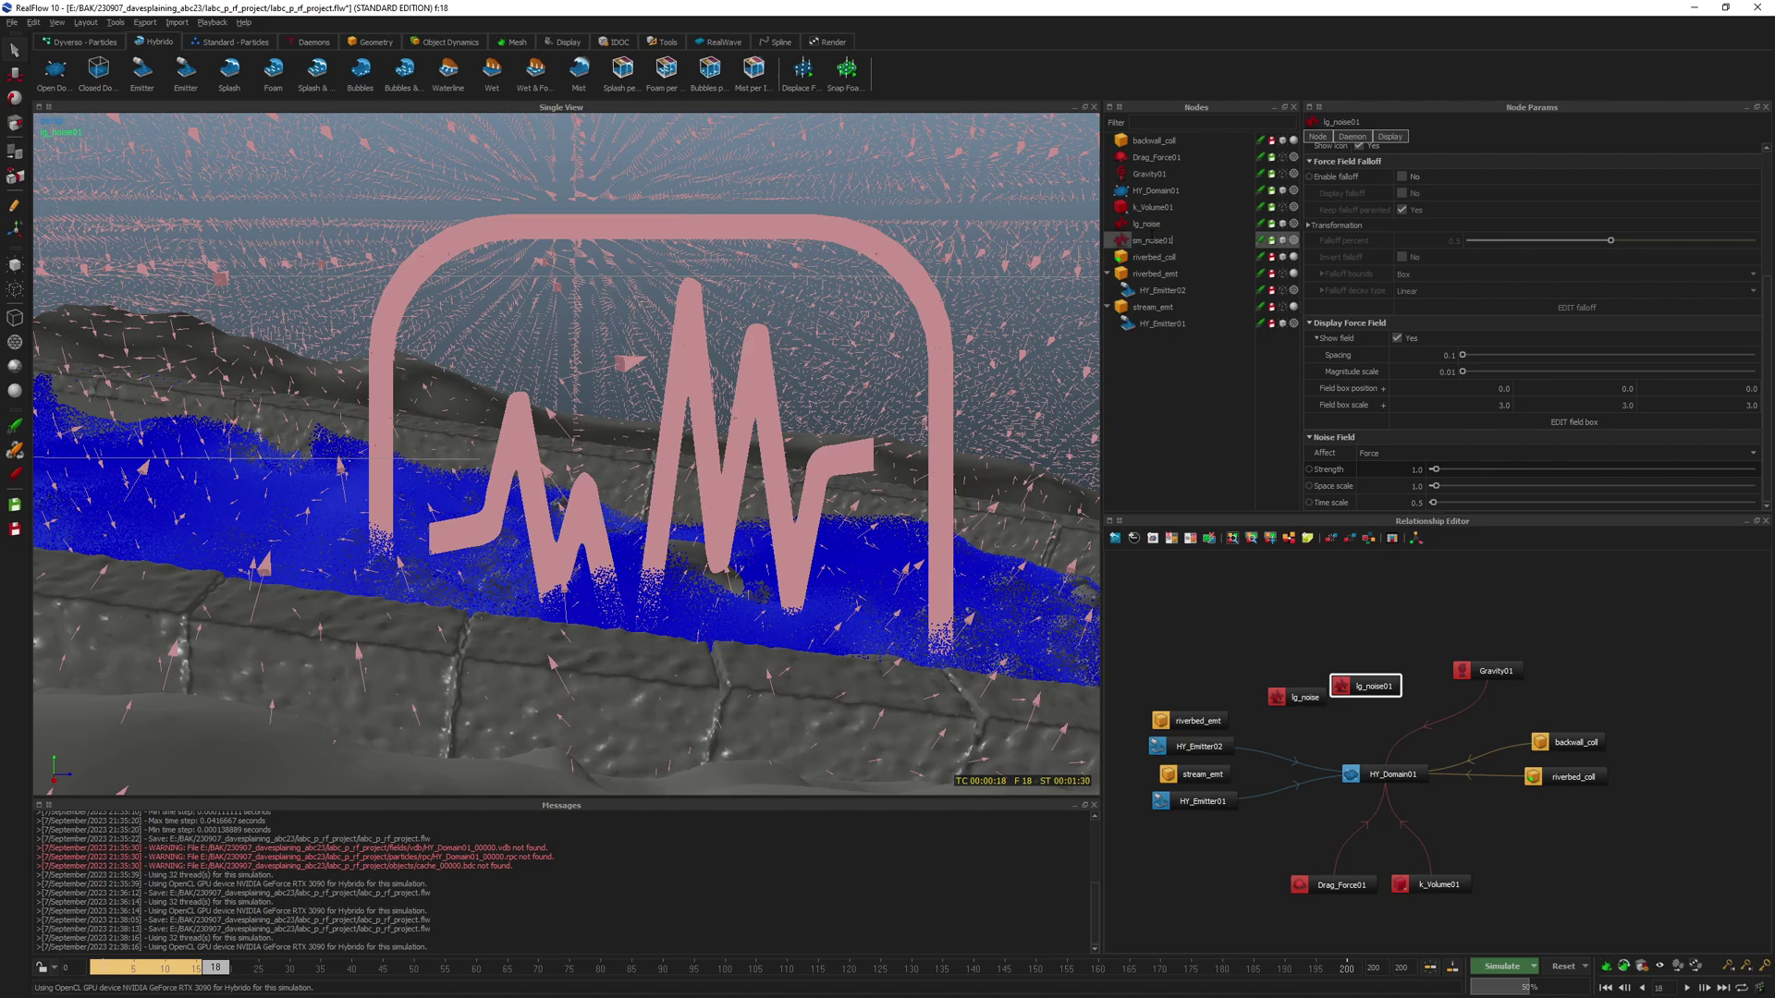
pyautogui.press('Return')
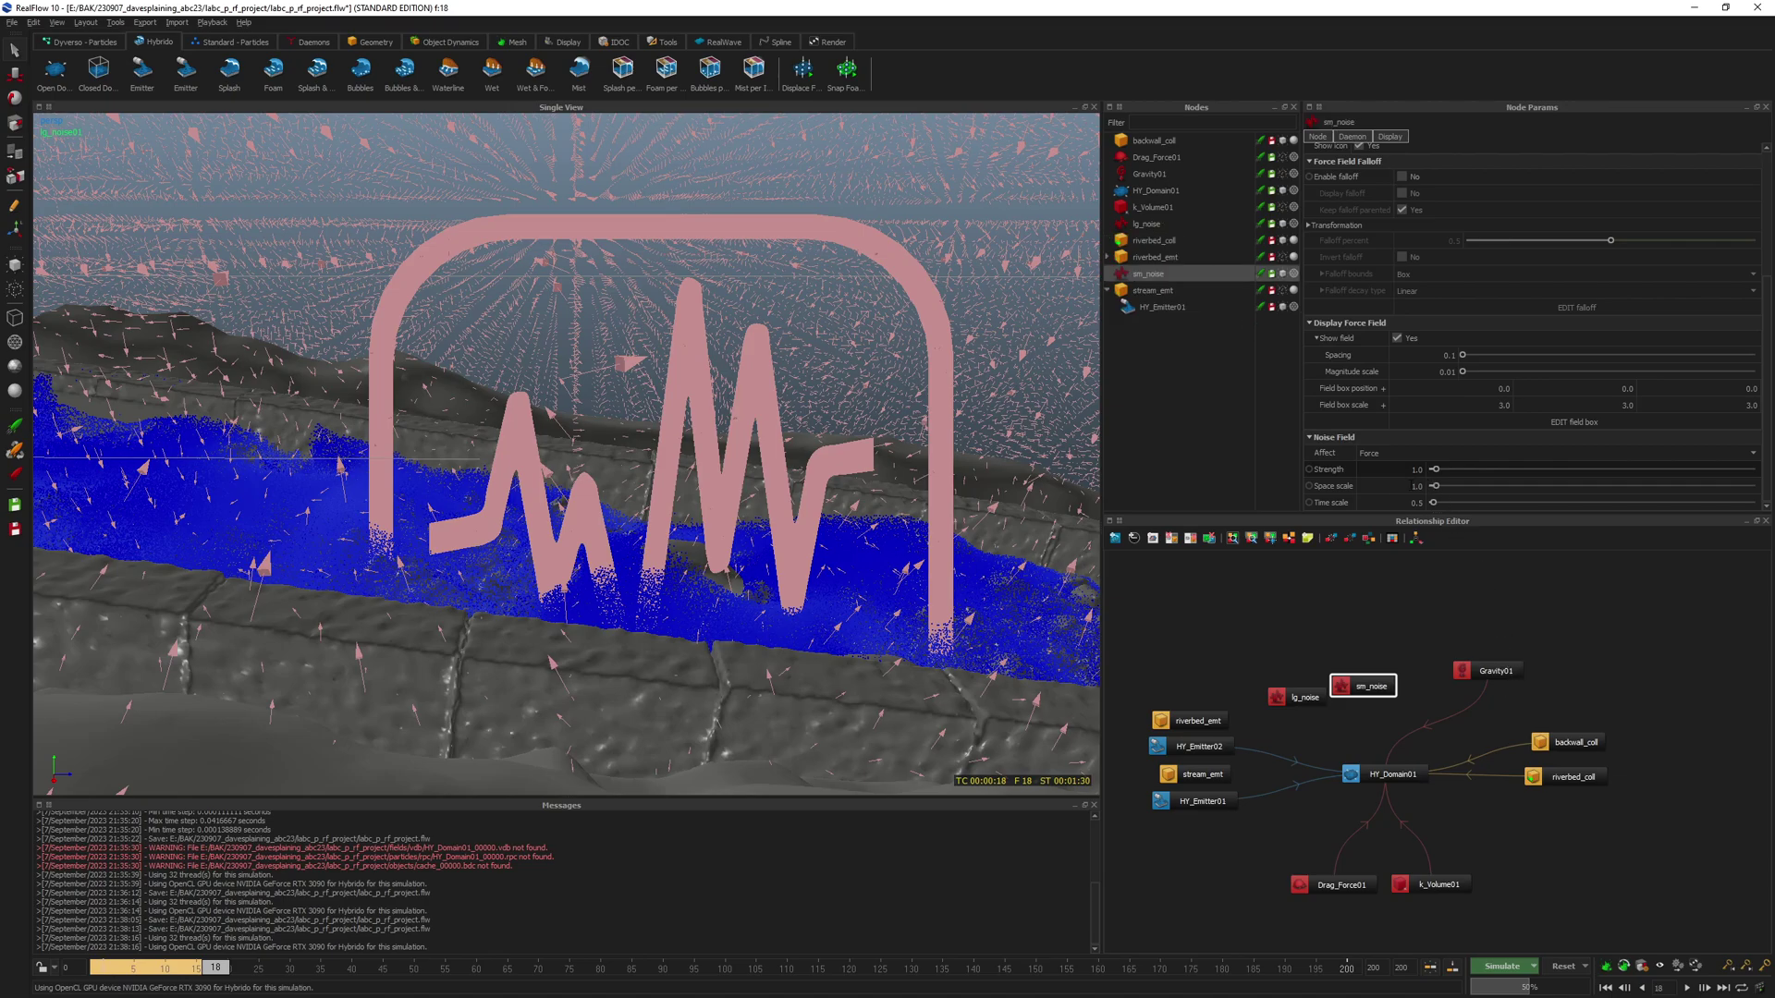
# - Give sm_noise a space scale of 4.0, a time scale of 1.0 and a strength of 0.5
pyautogui.write('4')
pyautogui.press('Tab')
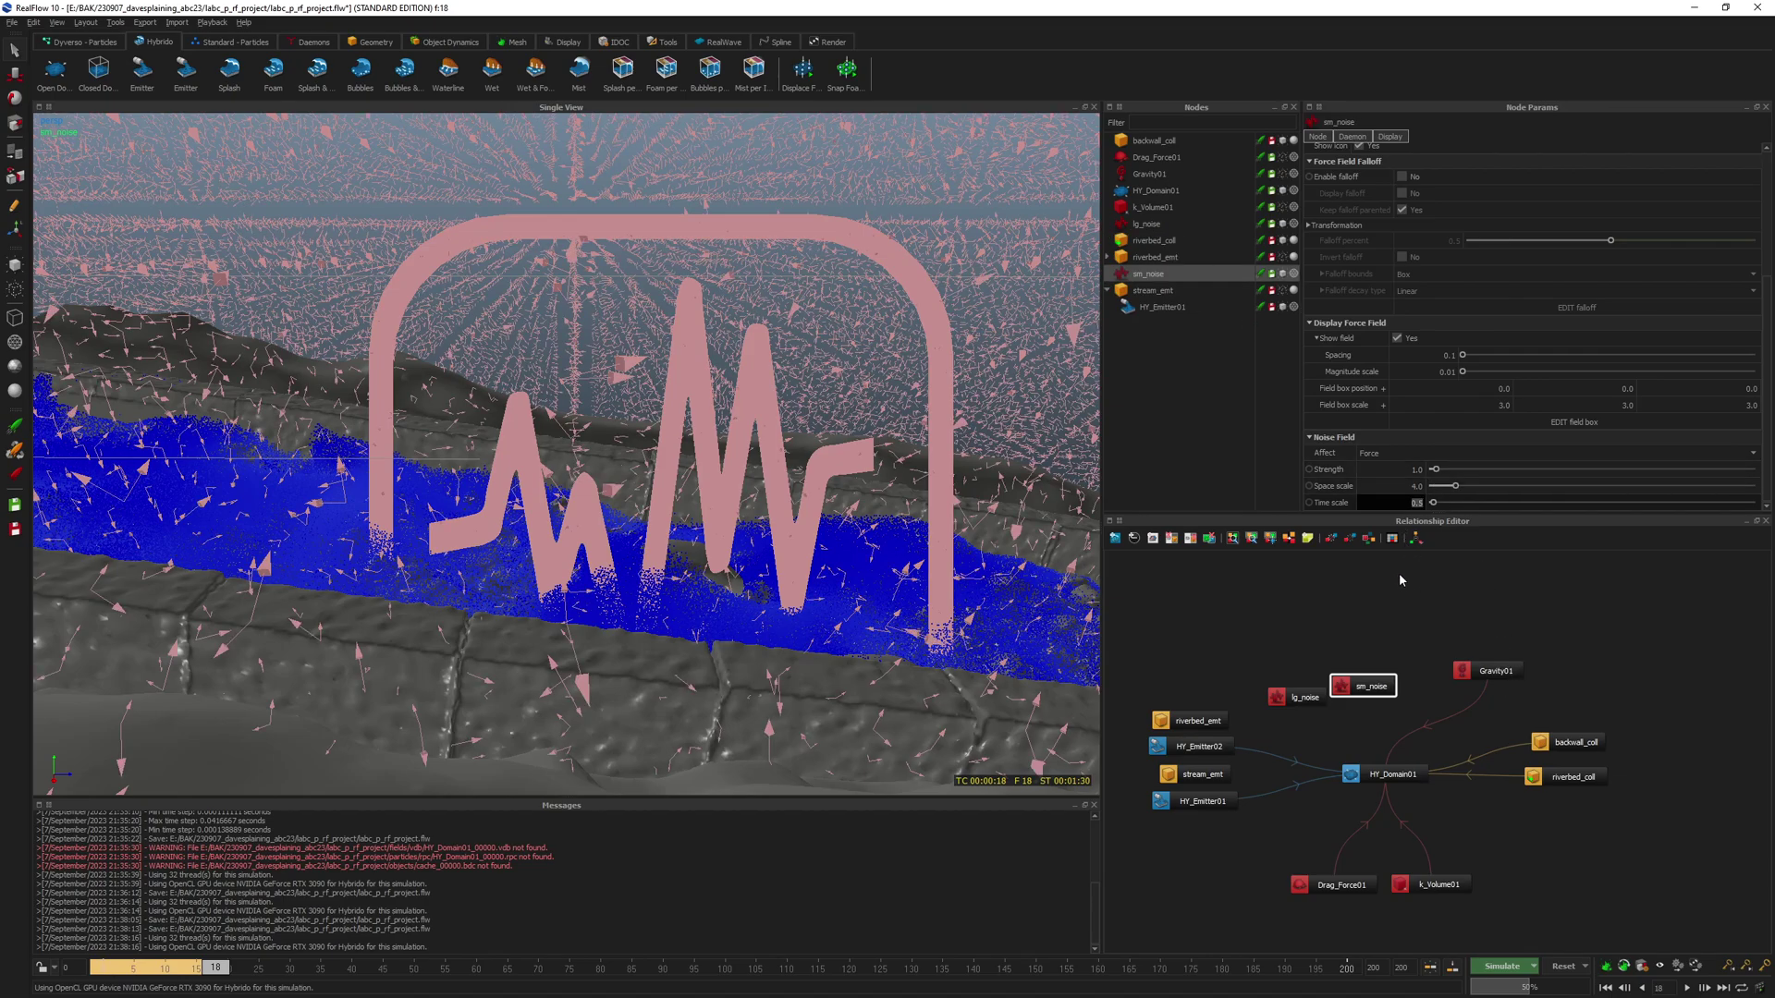
pyautogui.write('1')
pyautogui.click(1412, 470)
pyautogui.write('0.5')
pyautogui.press('Return')
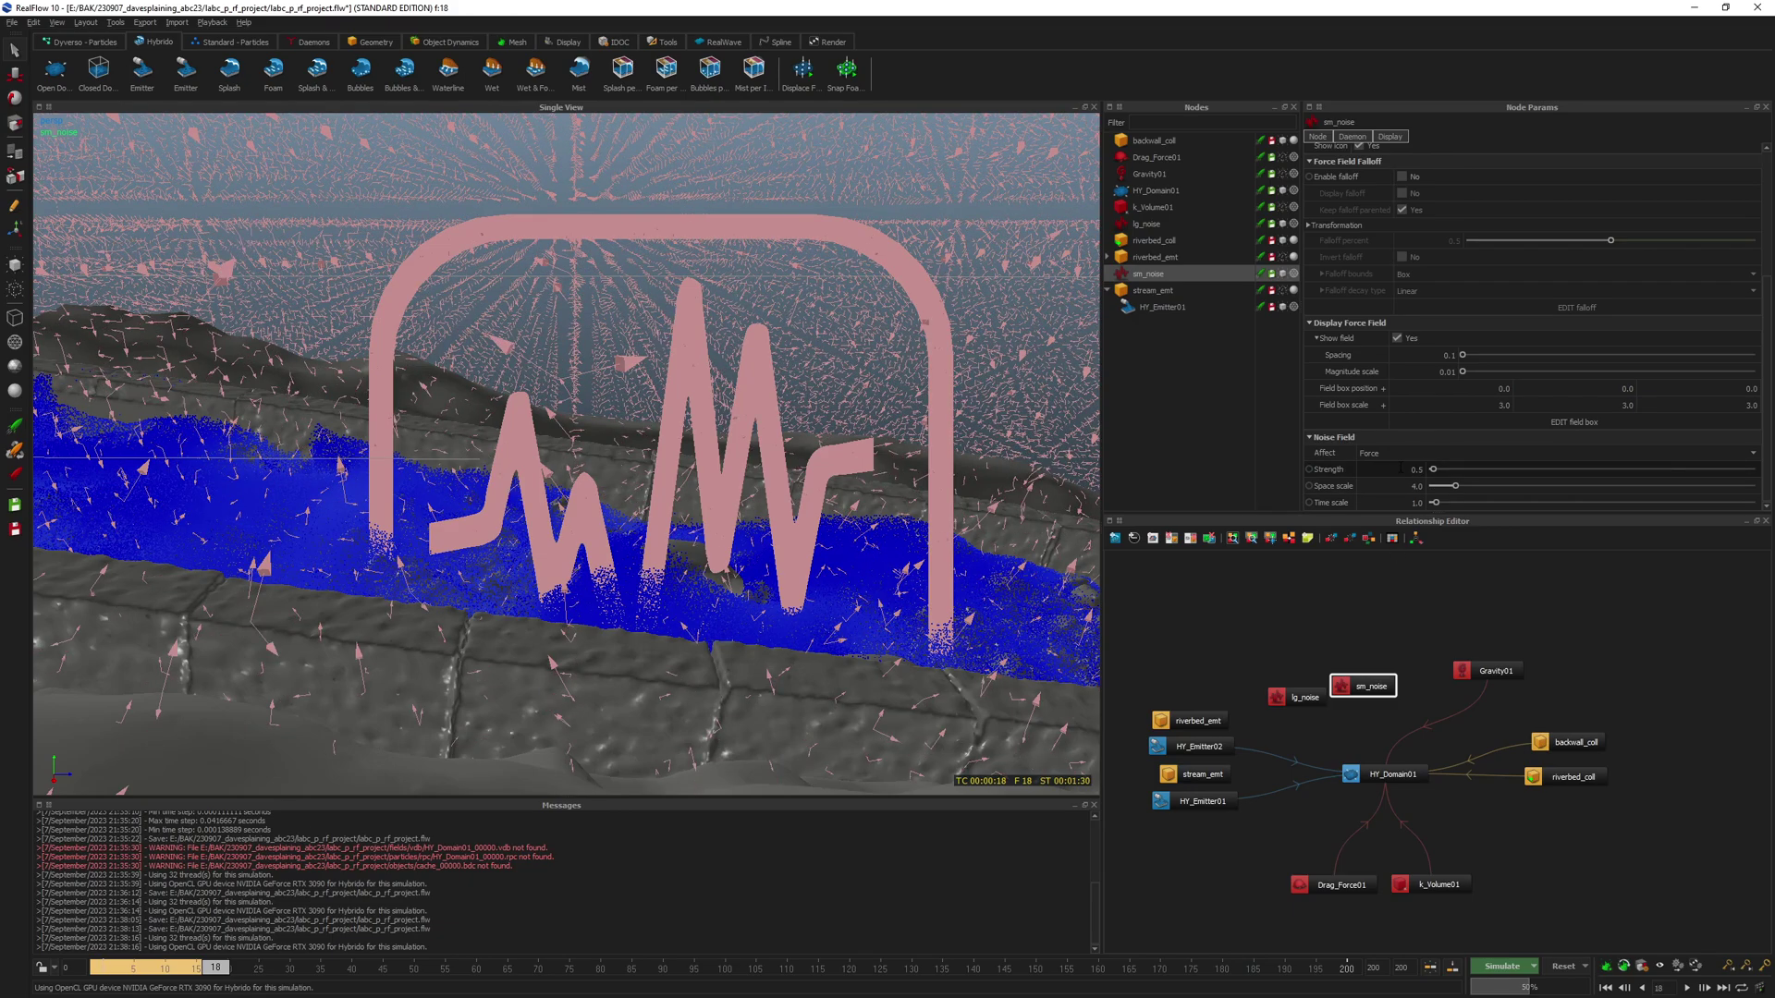
# - Set the strength of lg_noise to 0.5
pyautogui.click(1299, 697)
pyautogui.click(1412, 470)
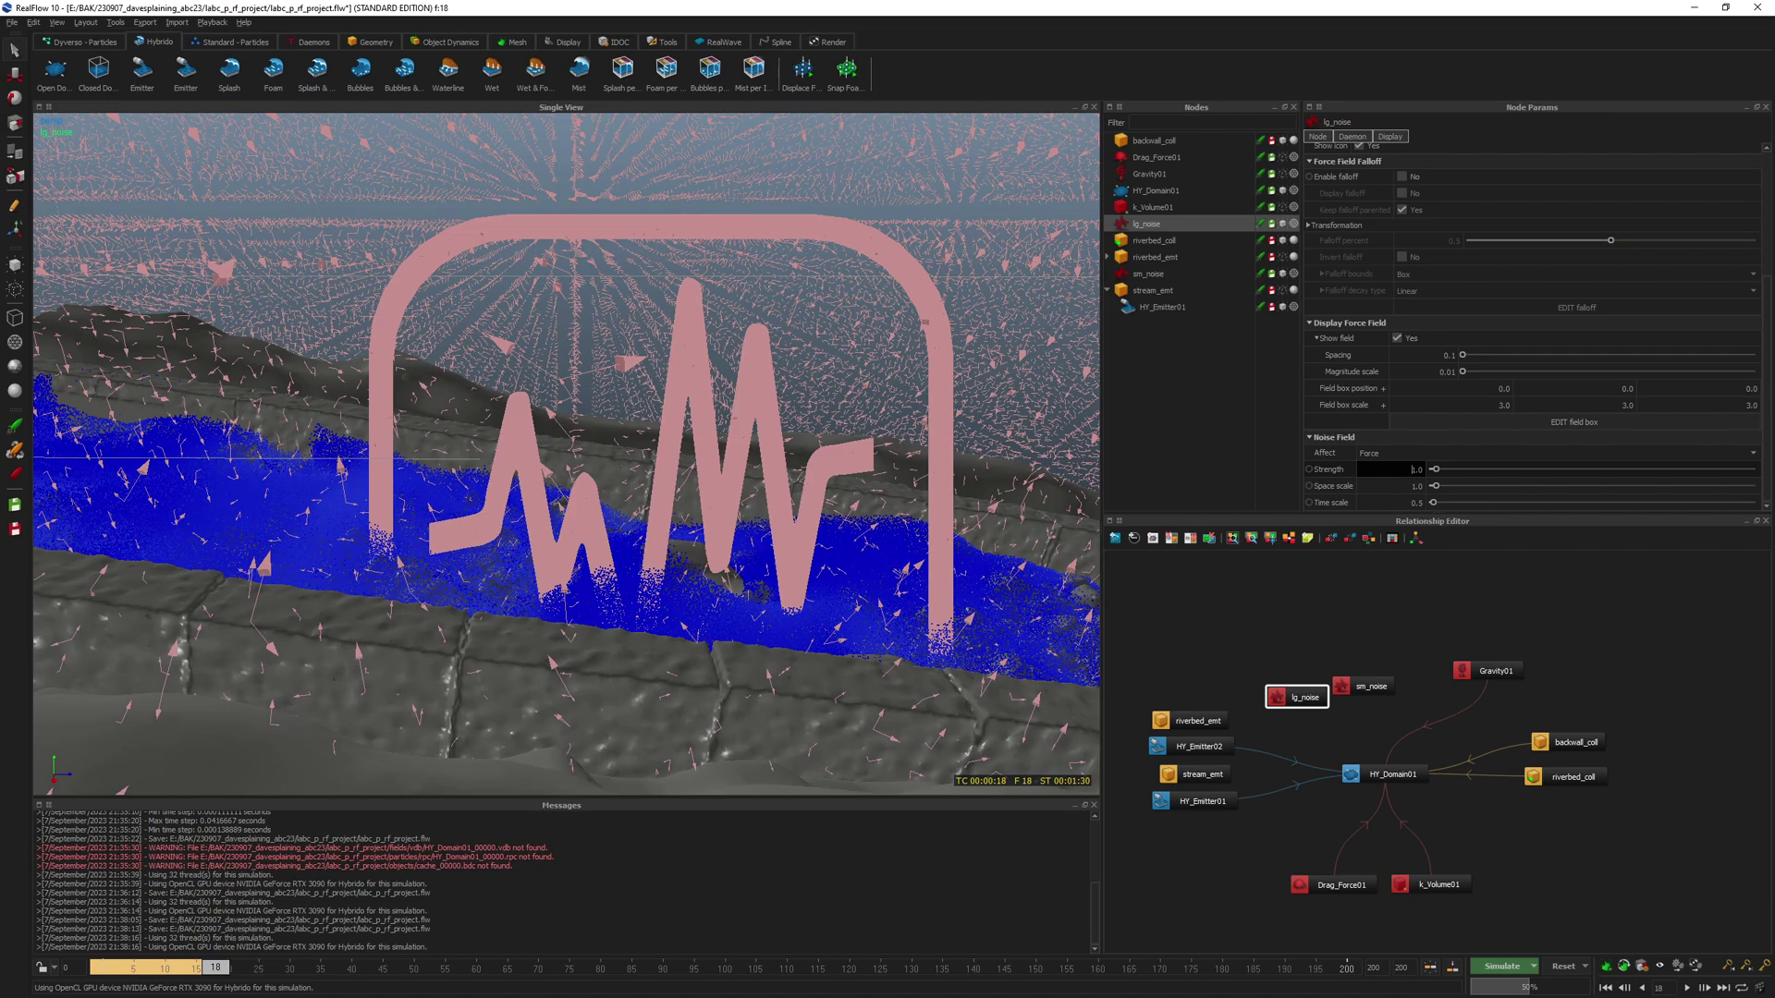
pyautogui.write('0.5')
pyautogui.press('Return')
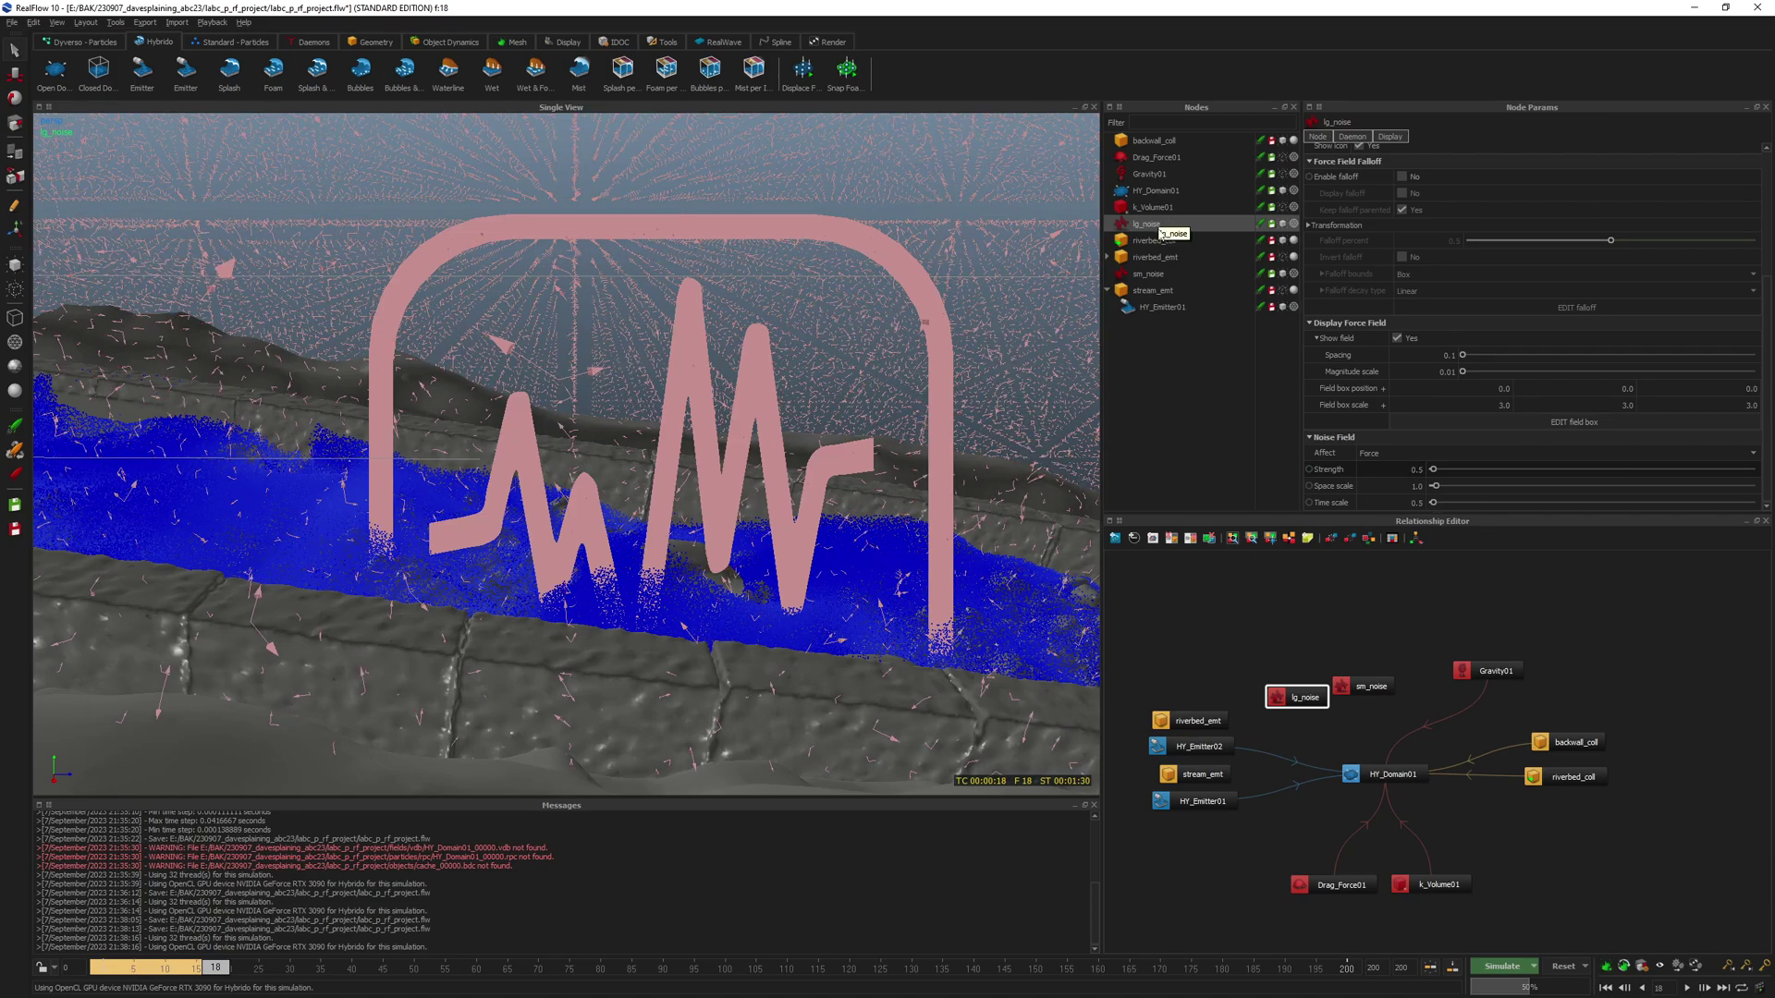
# - Connect lg_noise and sm_noise to HY_Domain01 and save the project
pyautogui.keyDown('ctrl'); pyautogui.click(1148, 273); pyautogui.keyUp('ctrl')
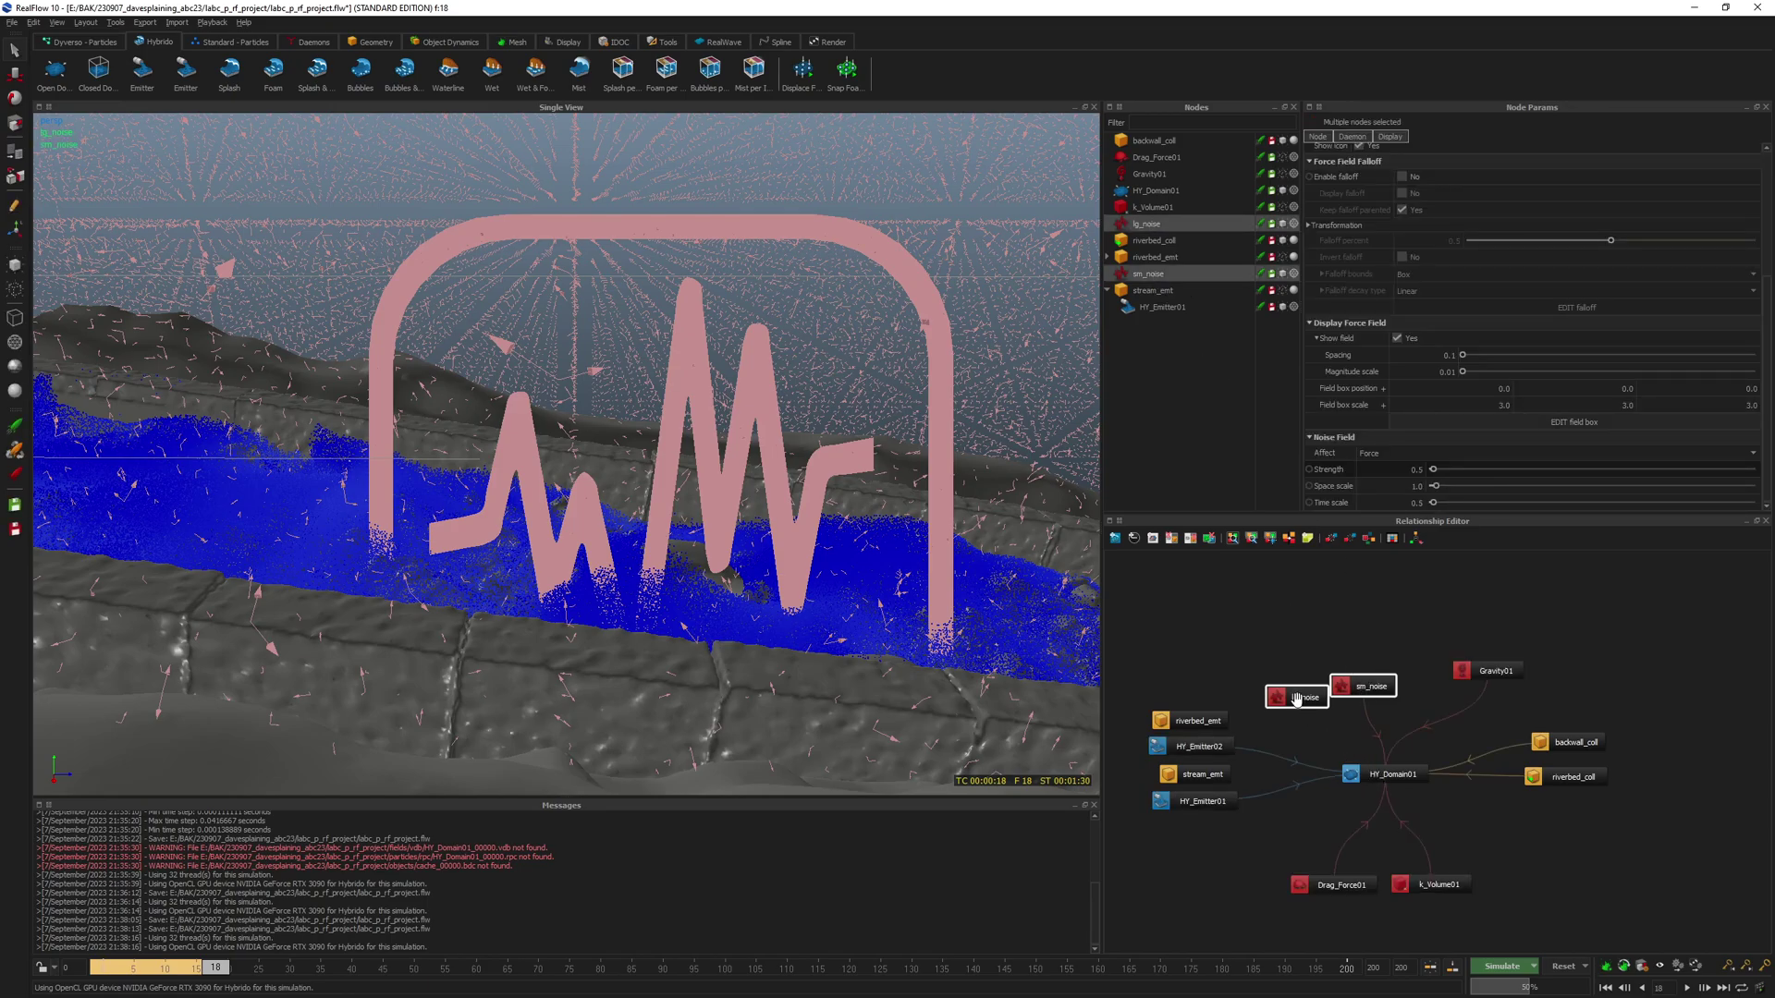
pyautogui.hotkey('ctrl', 's')
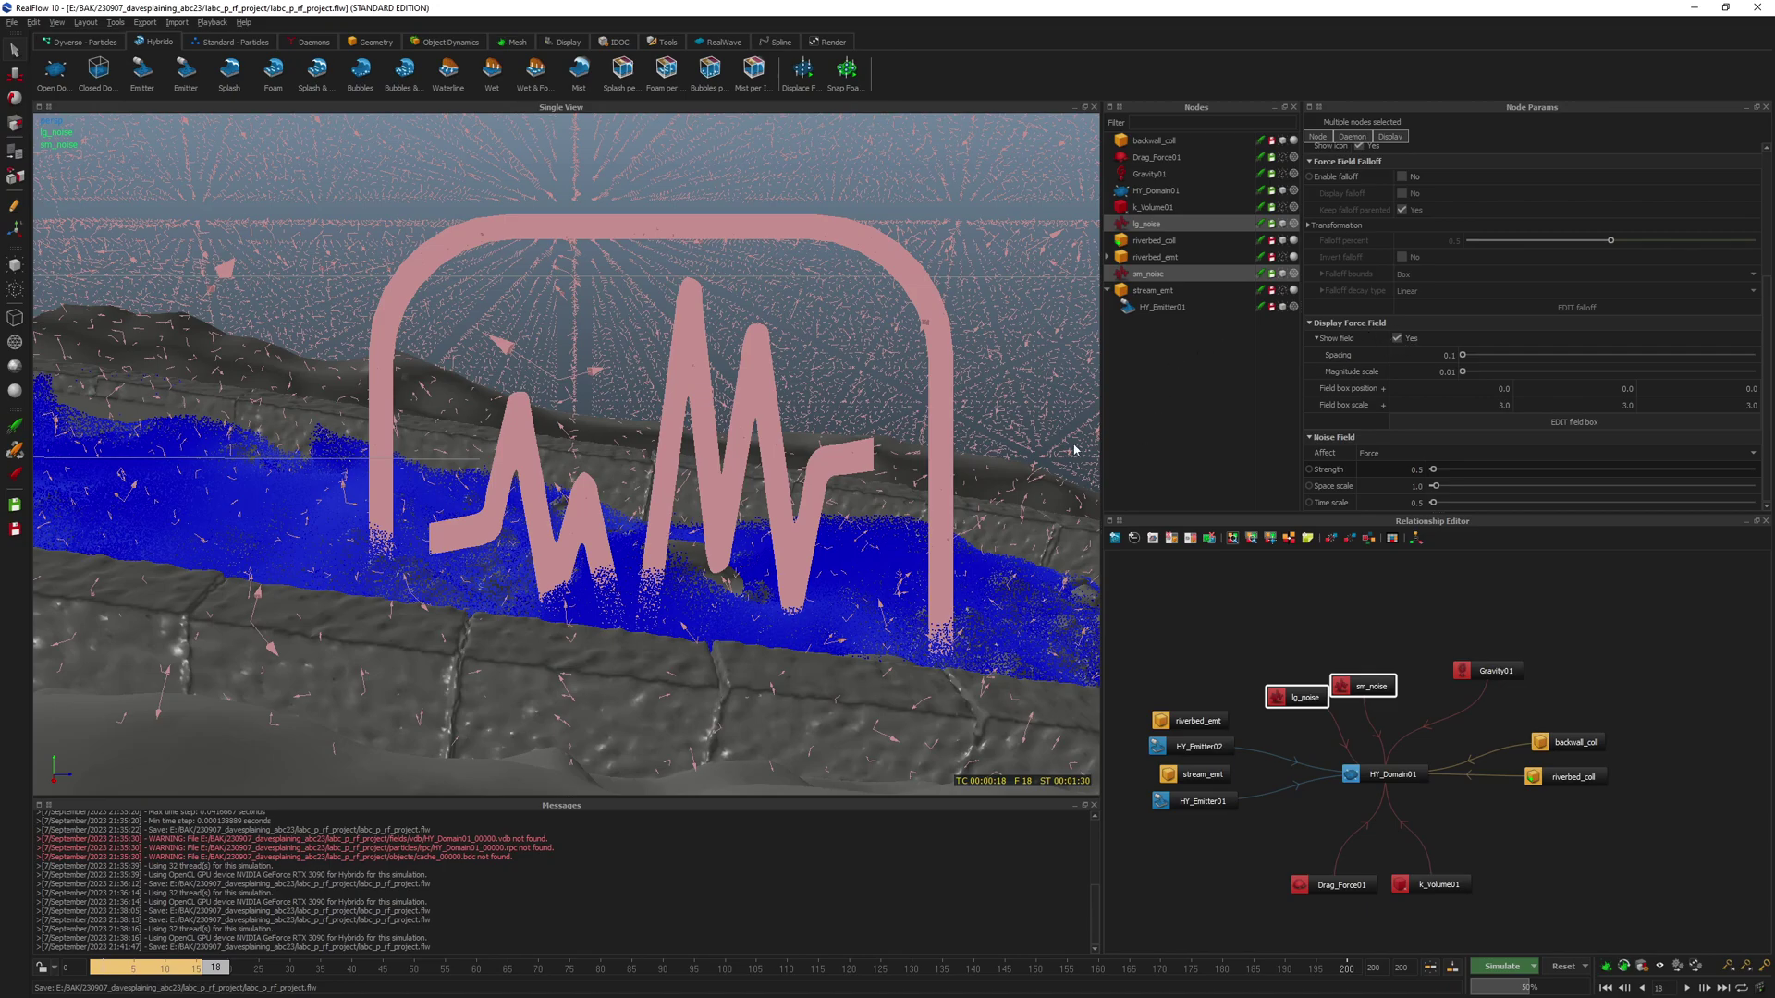
# - Hide both noise fields in the viewport and save the project again
pyautogui.press('h')
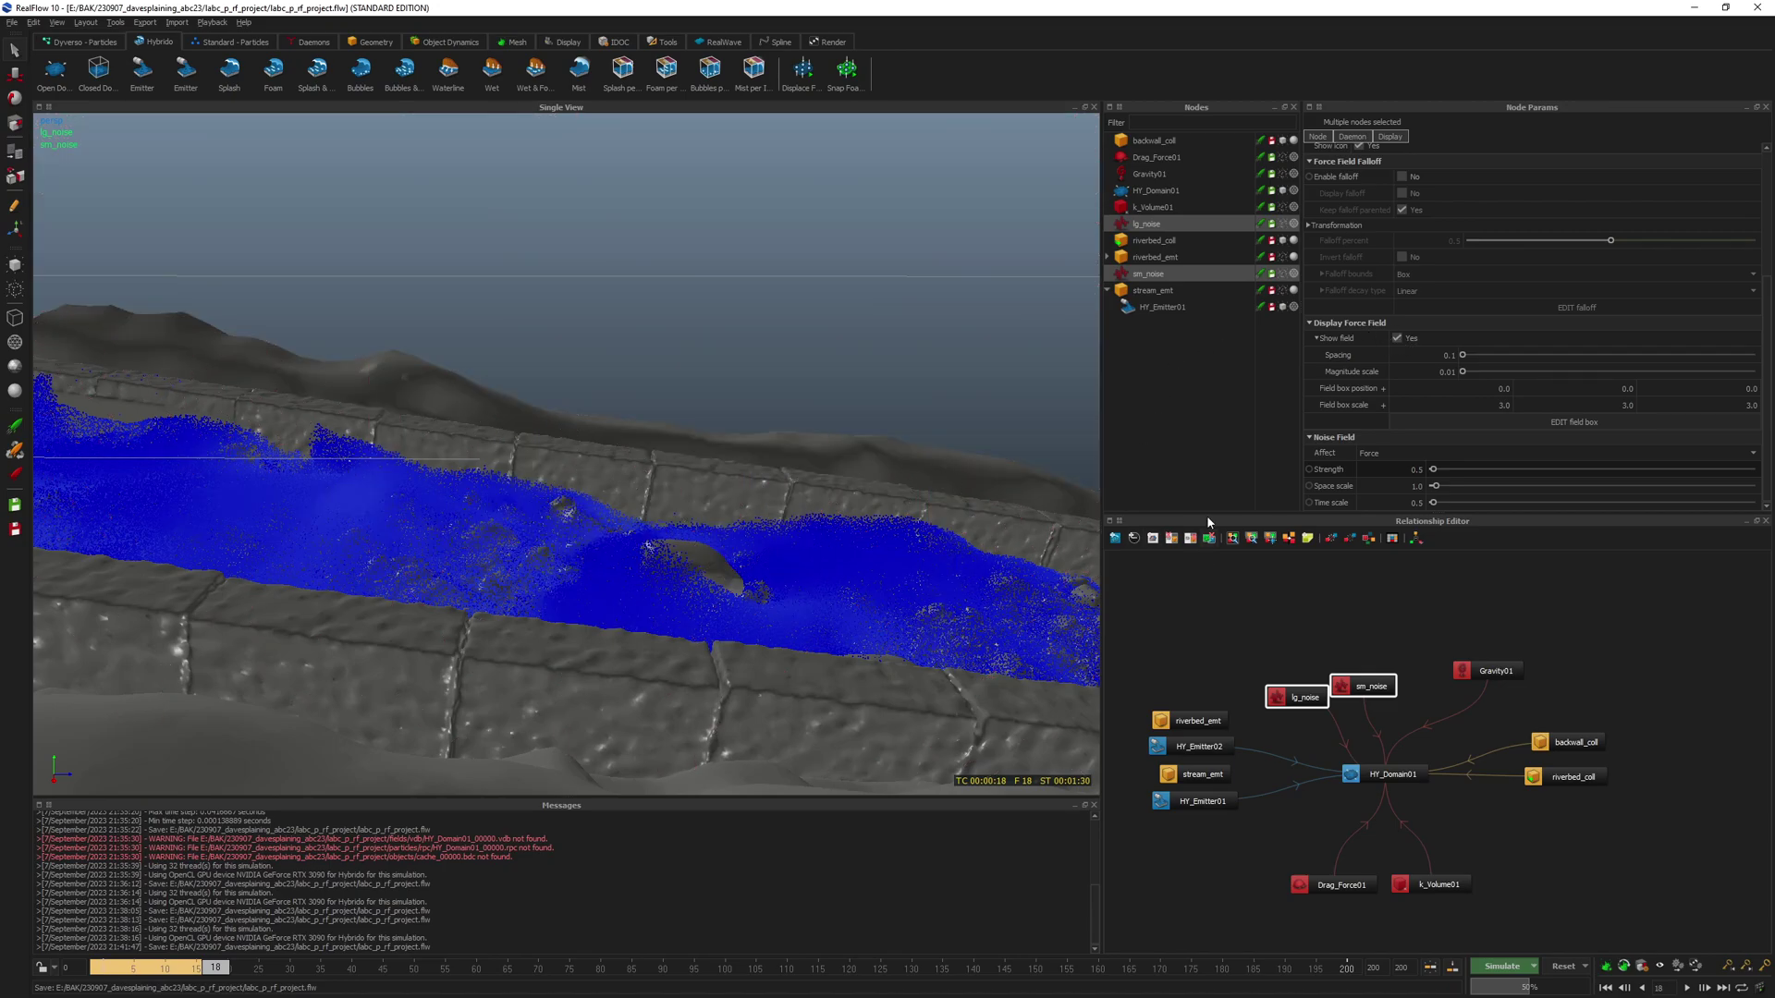
pyautogui.click(1279, 665)
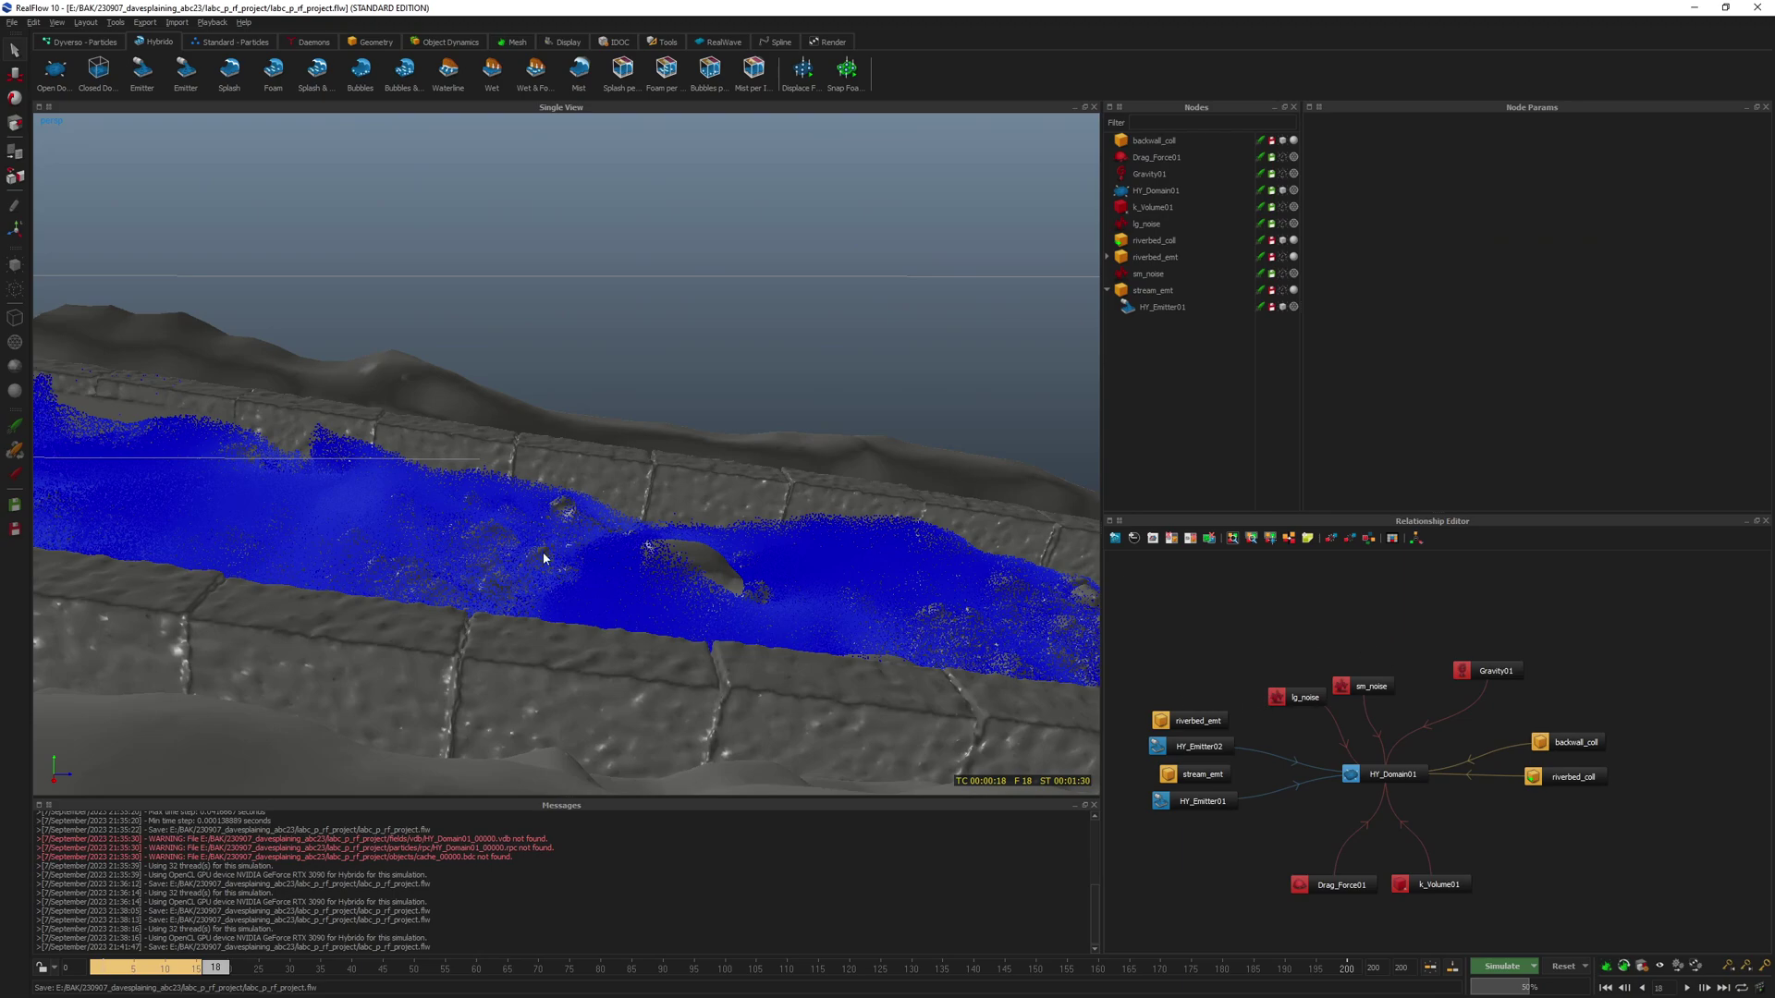
pyautogui.hotkey('ctrl', 's')
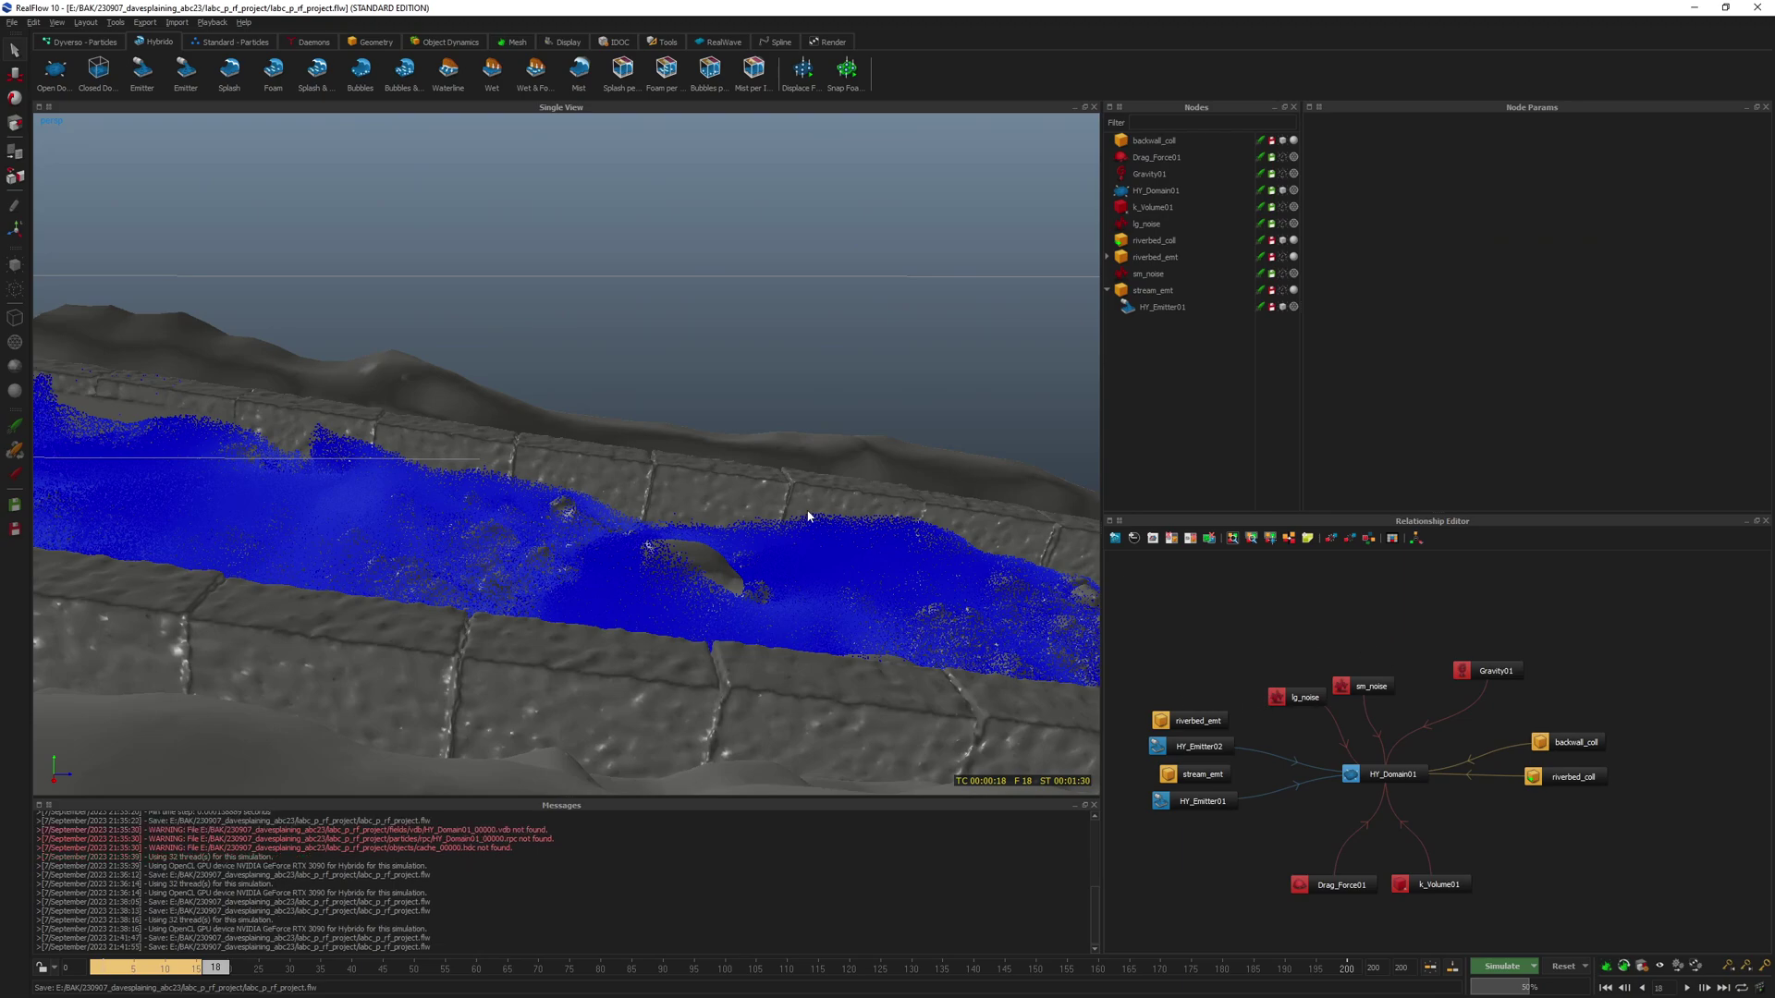
# - Continue the simulation from frame 18 with both noise fields connected and stop it at frame 19
pyautogui.scroll(-5, 807, 516)
pyautogui.moveTo(231, 259); pyautogui.dragTo(305, 287)
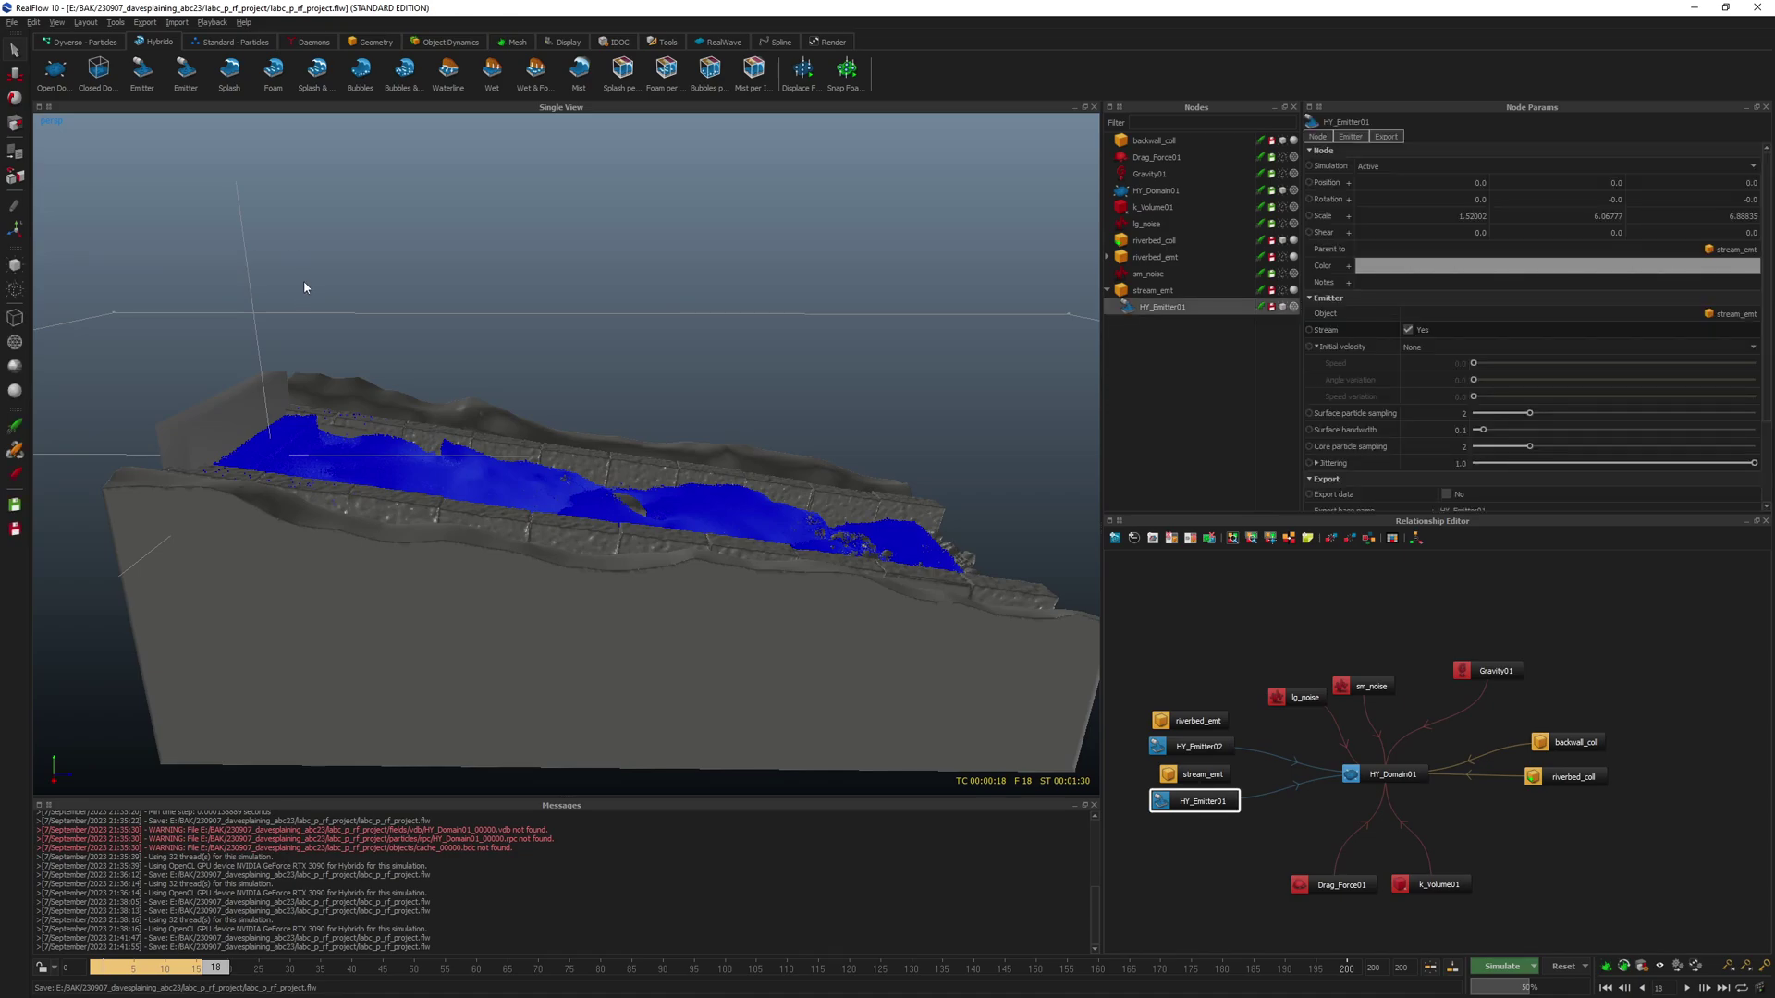
pyautogui.hotkey('ctrl', 'a')
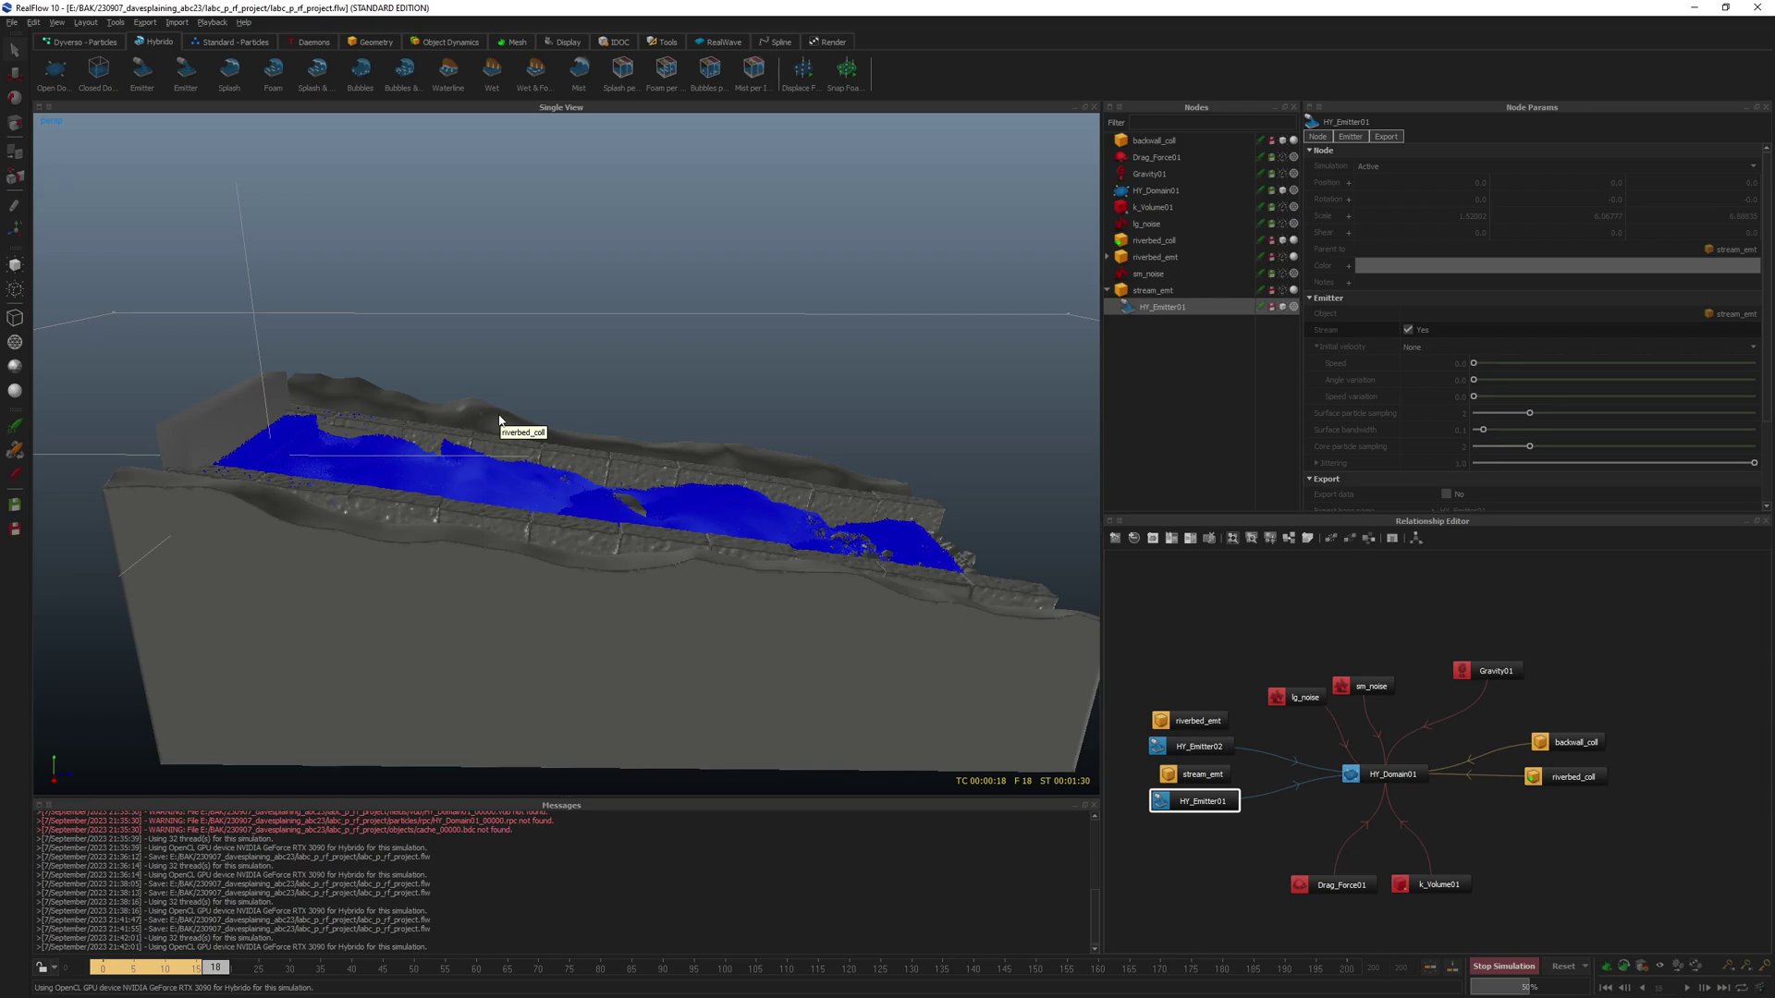
pyautogui.press('Escape')
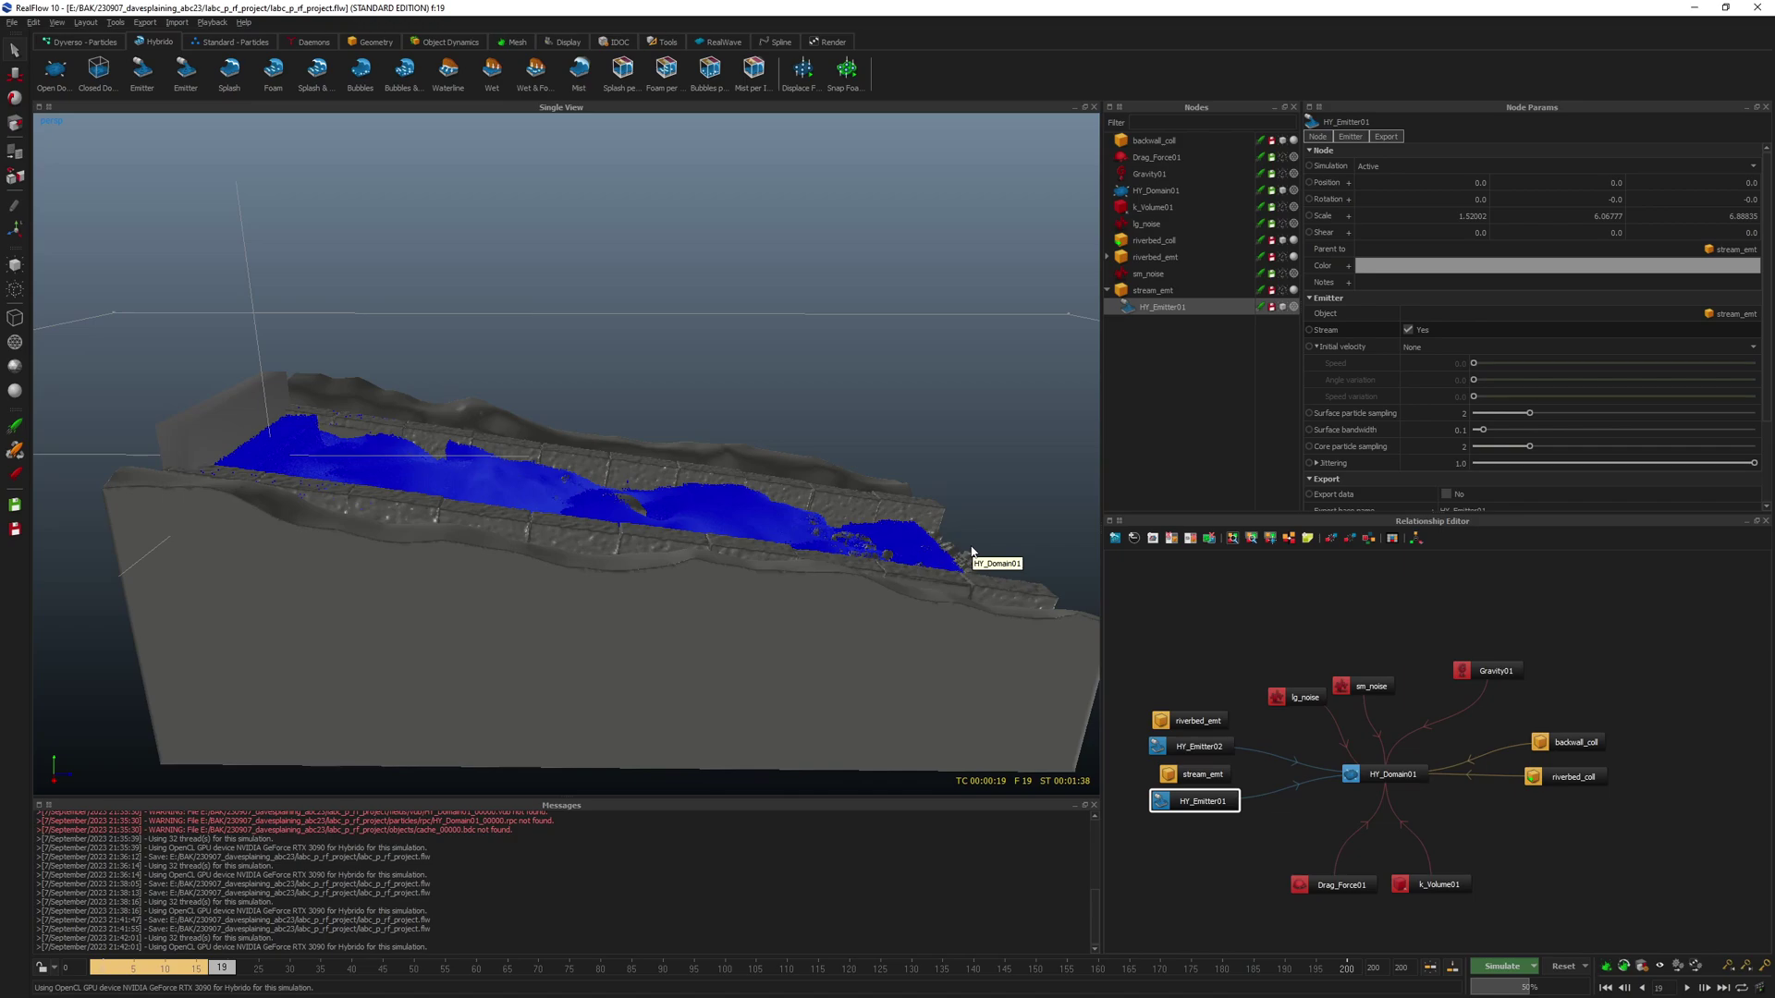
# - Reset and rerun the simulation, stop it at frame 3, and inspect HY_Domain01's particles around the riverbed rocks
pyautogui.click(1563, 966)
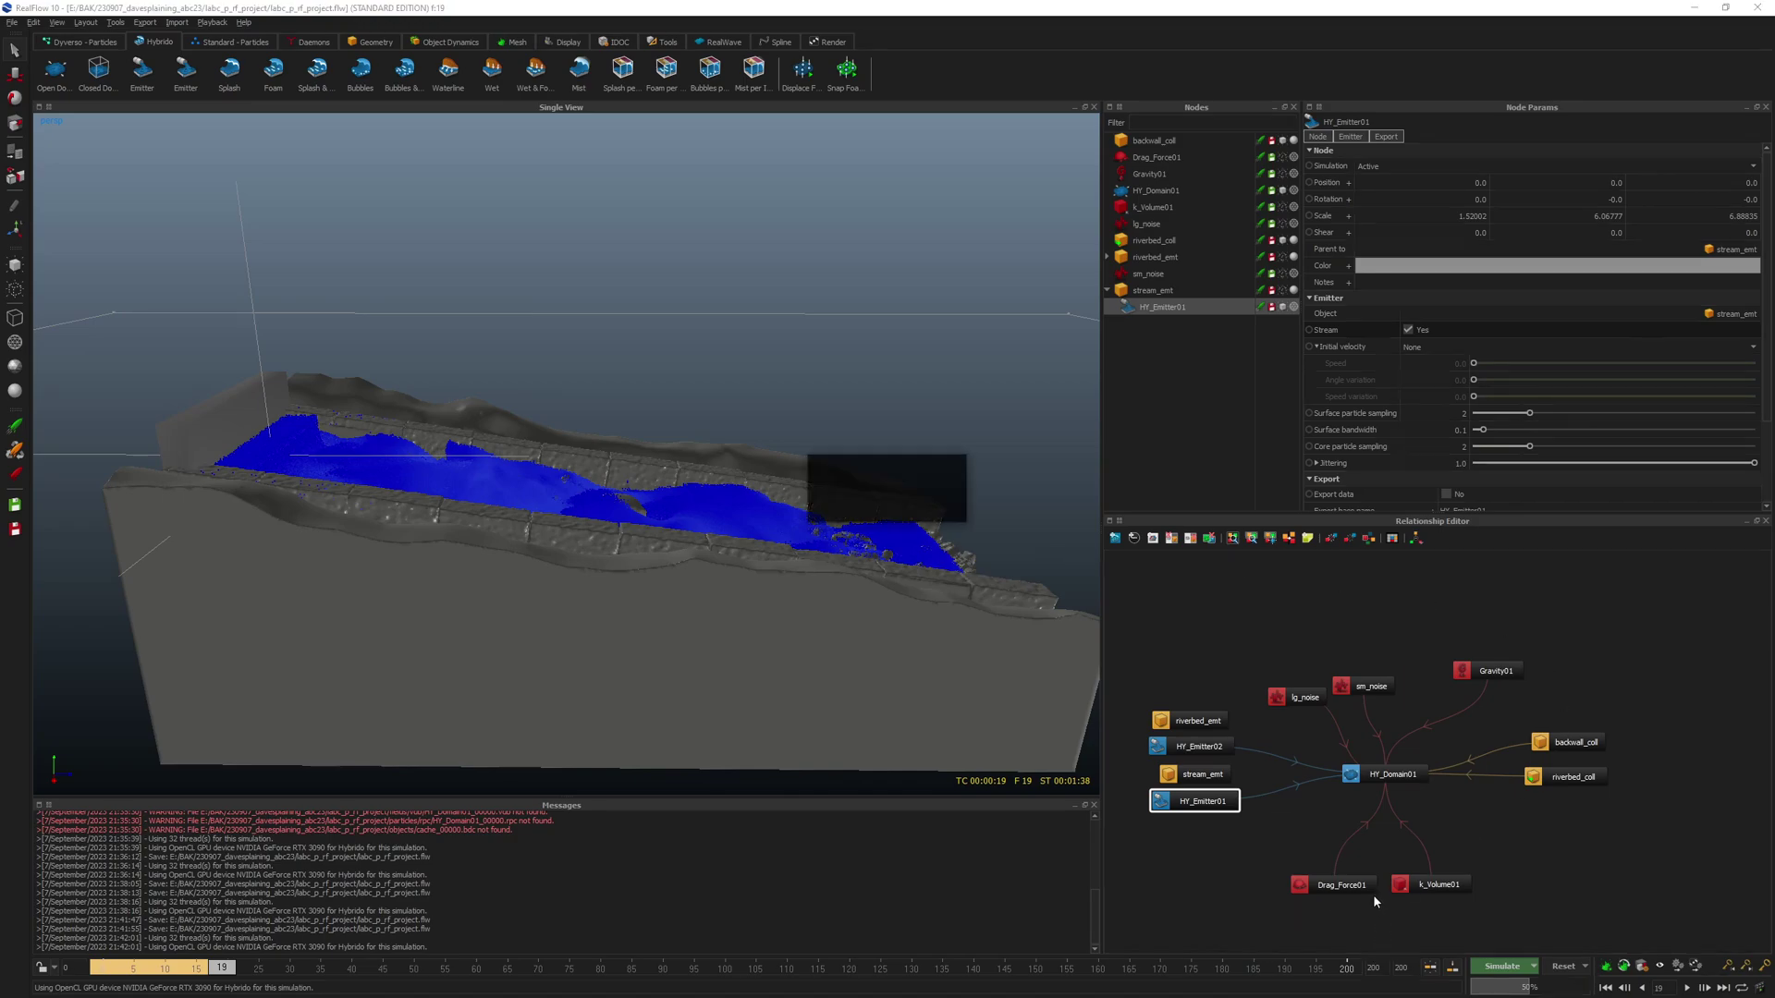
pyautogui.click(878, 508)
pyautogui.hotkey('ctrl', 'a')
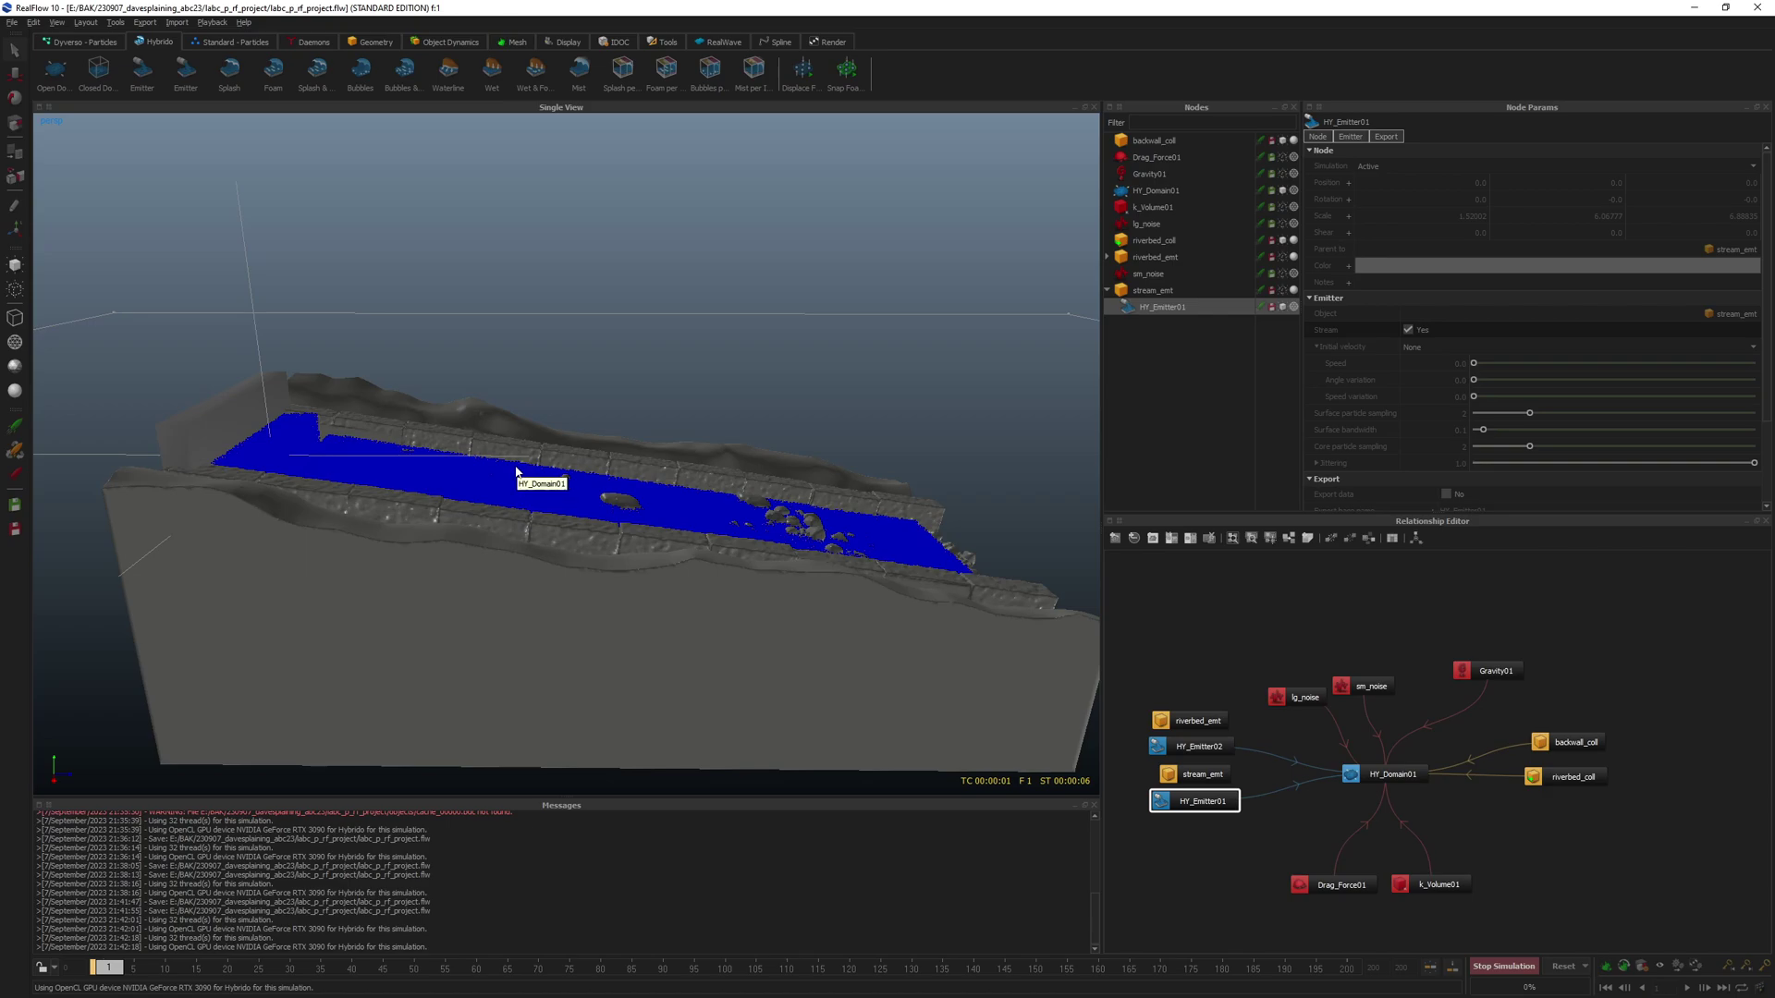
pyautogui.click(1166, 192)
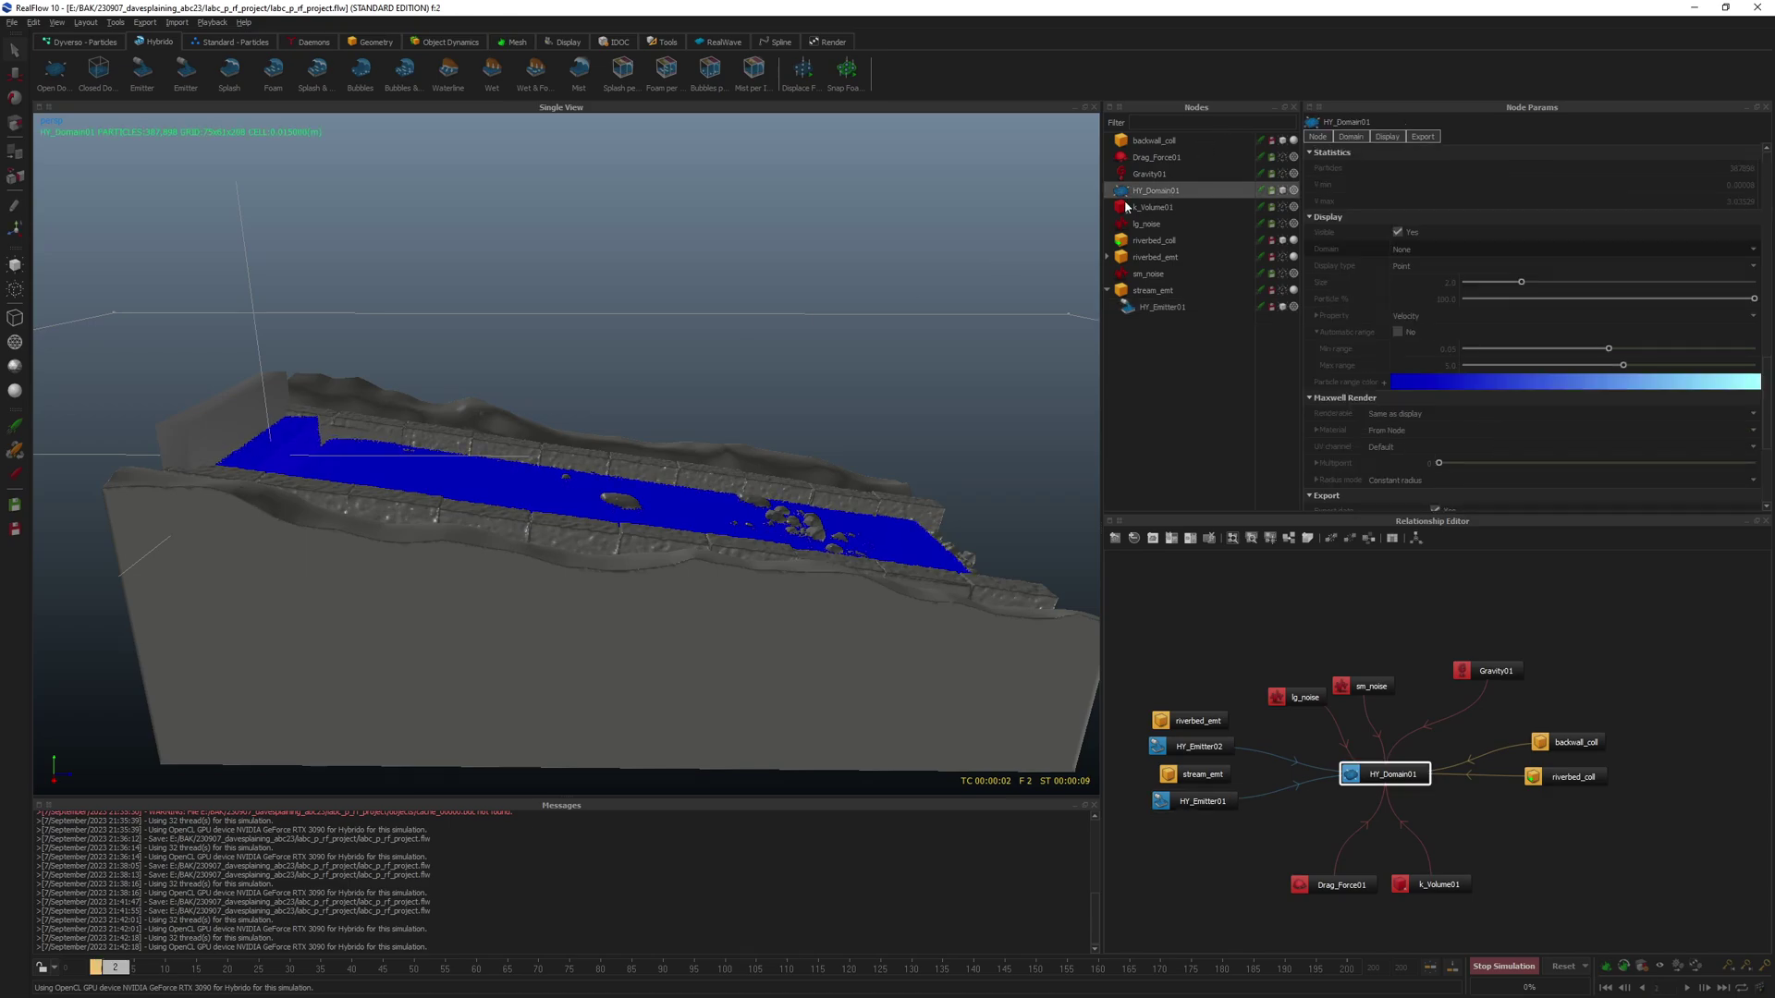
pyautogui.press('Escape')
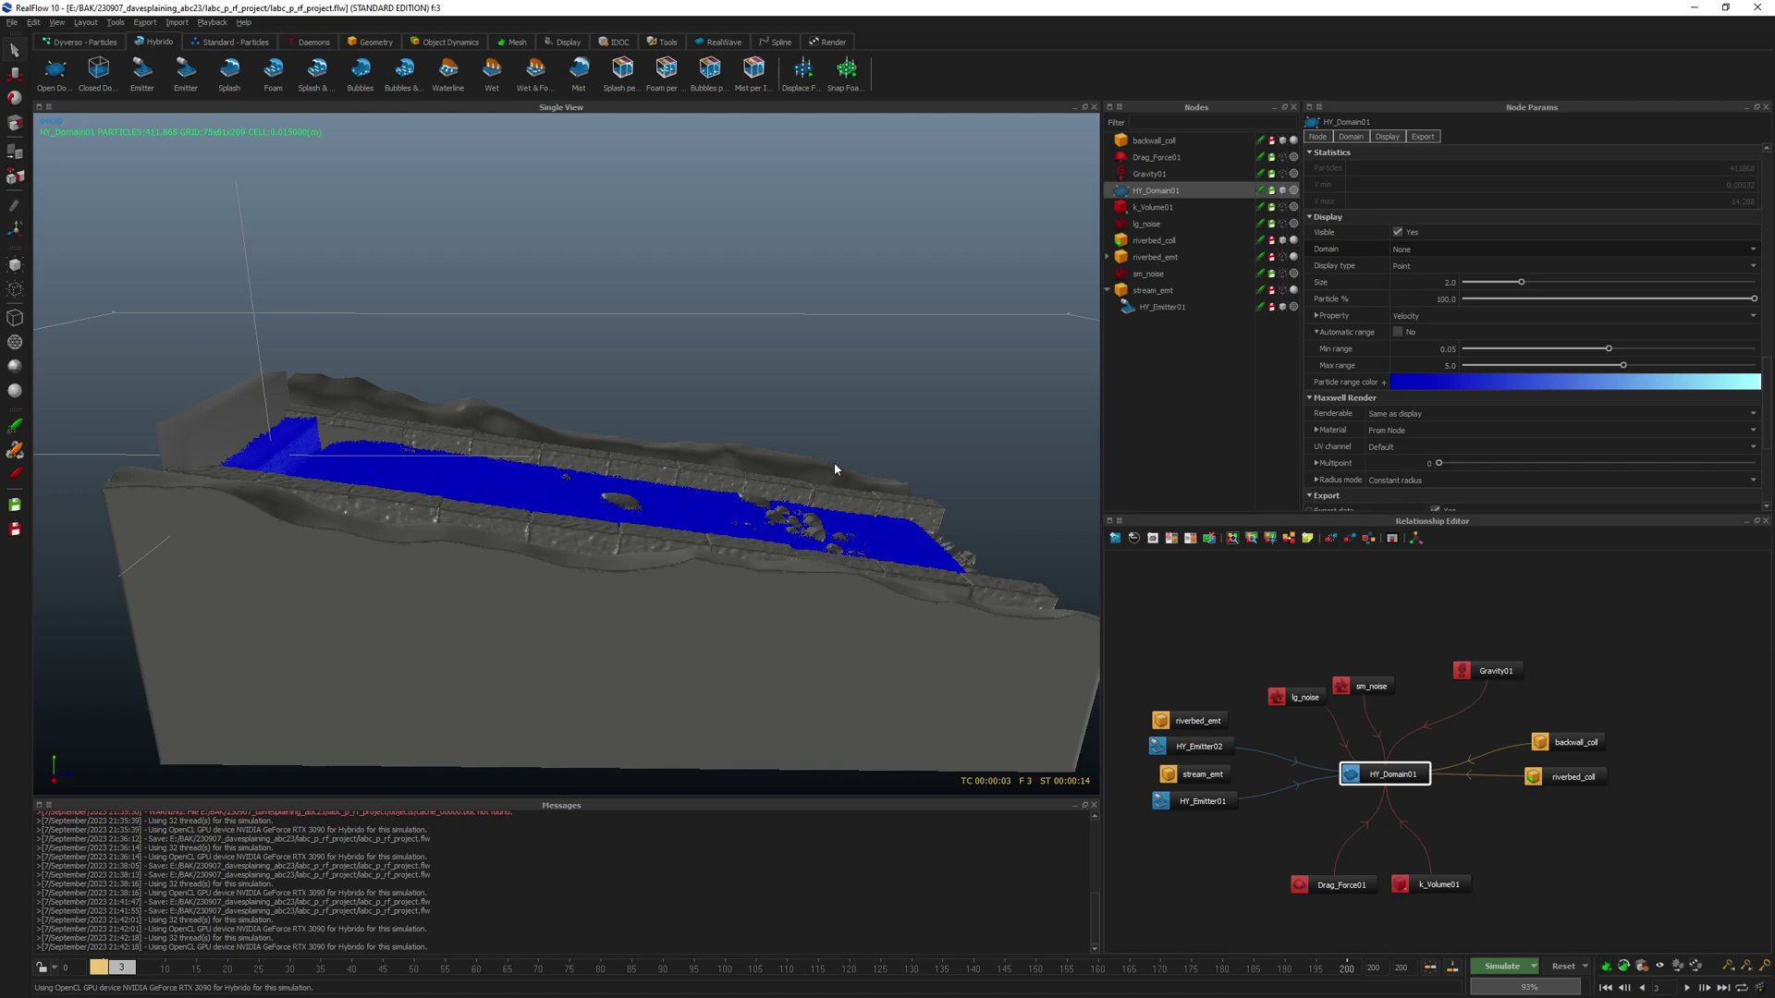
pyautogui.keyDown('alt'); pyautogui.moveTo(571, 462); pyautogui.dragTo(424, 502); pyautogui.keyUp('alt')
pyautogui.keyDown('alt'); pyautogui.moveTo(424, 503); pyautogui.dragTo(526, 540, button='right'); pyautogui.keyUp('alt')
pyautogui.keyDown('alt'); pyautogui.moveTo(525, 540); pyautogui.dragTo(489, 374); pyautogui.keyUp('alt')
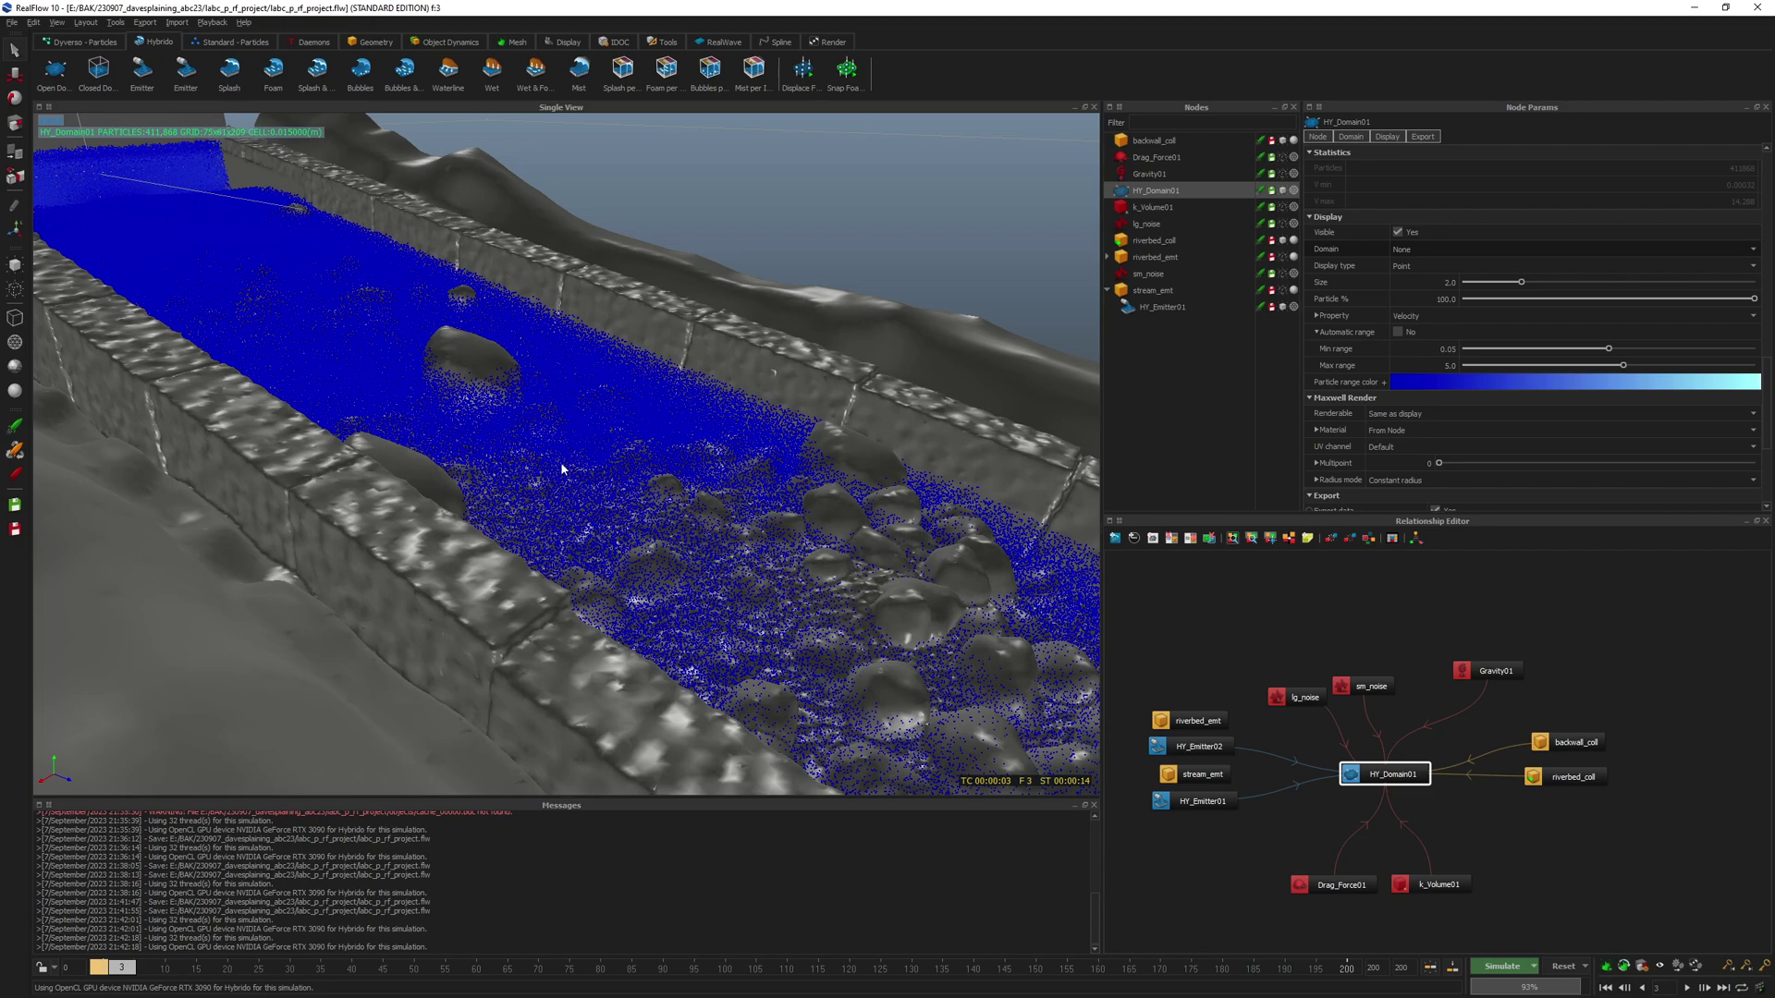
# - Reset the simulation, set the cell size scale to 0.025 in the scale options, and save the project
pyautogui.hotkey('ctrl', 'r')
pyautogui.press('Return')
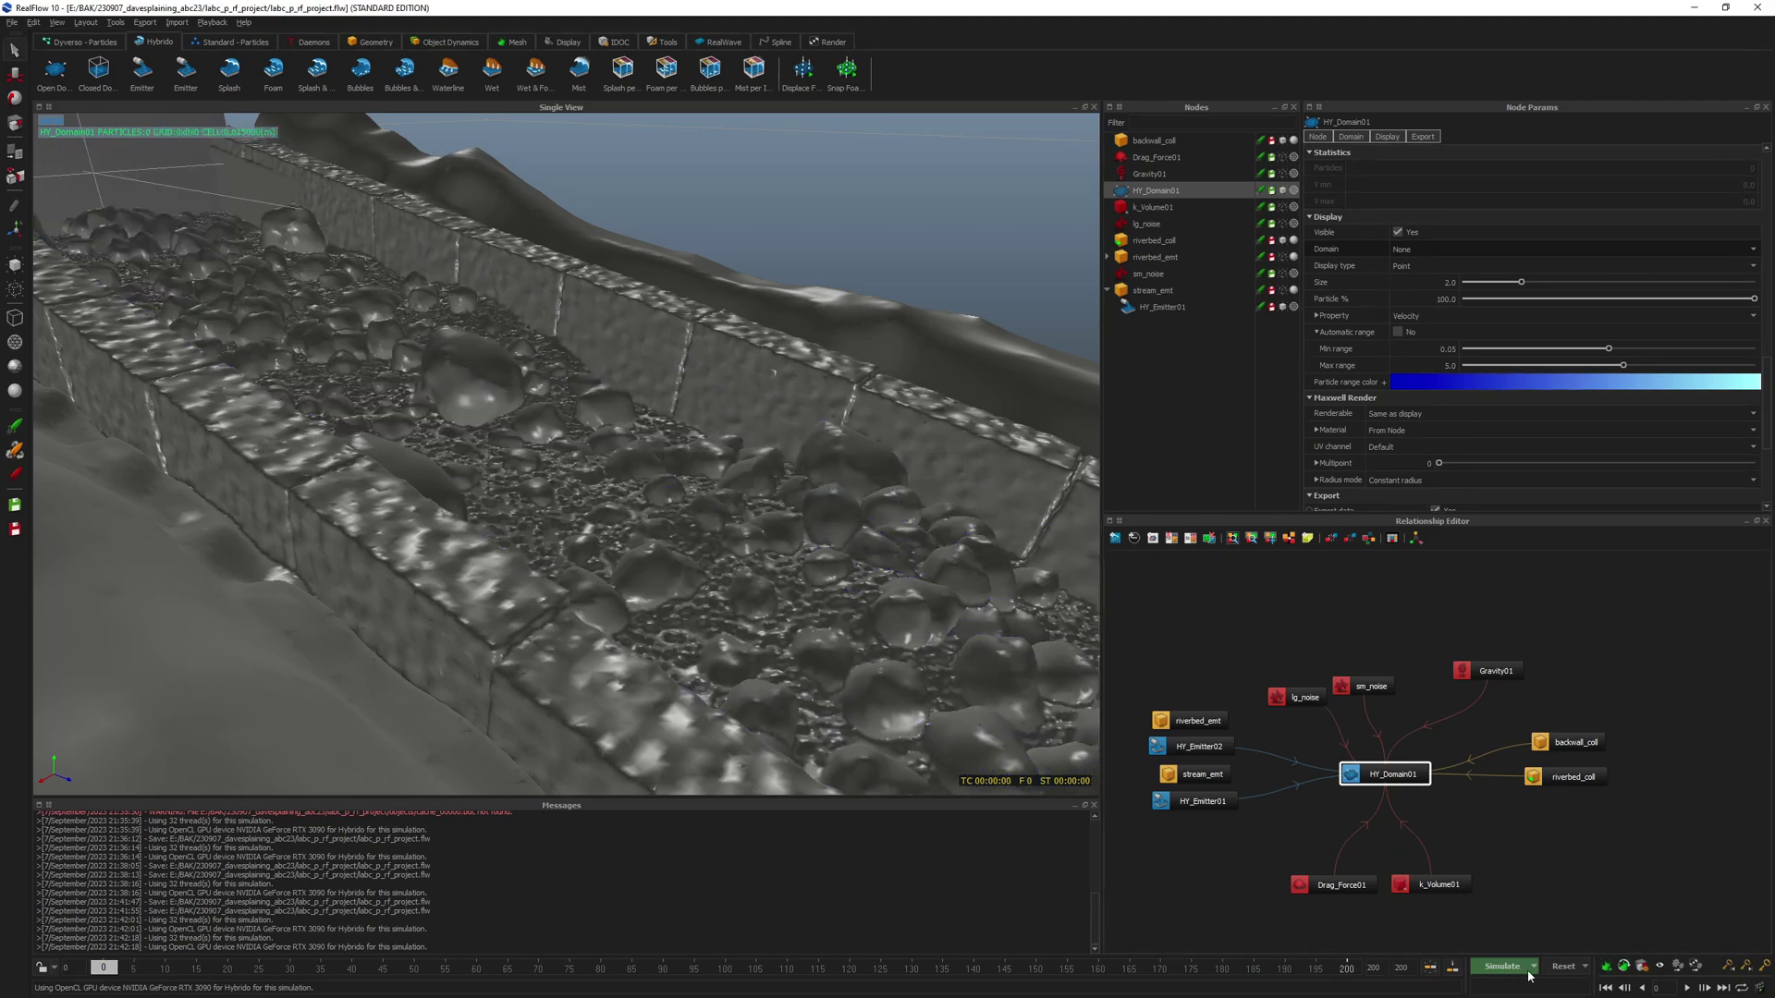
pyautogui.click(1660, 968)
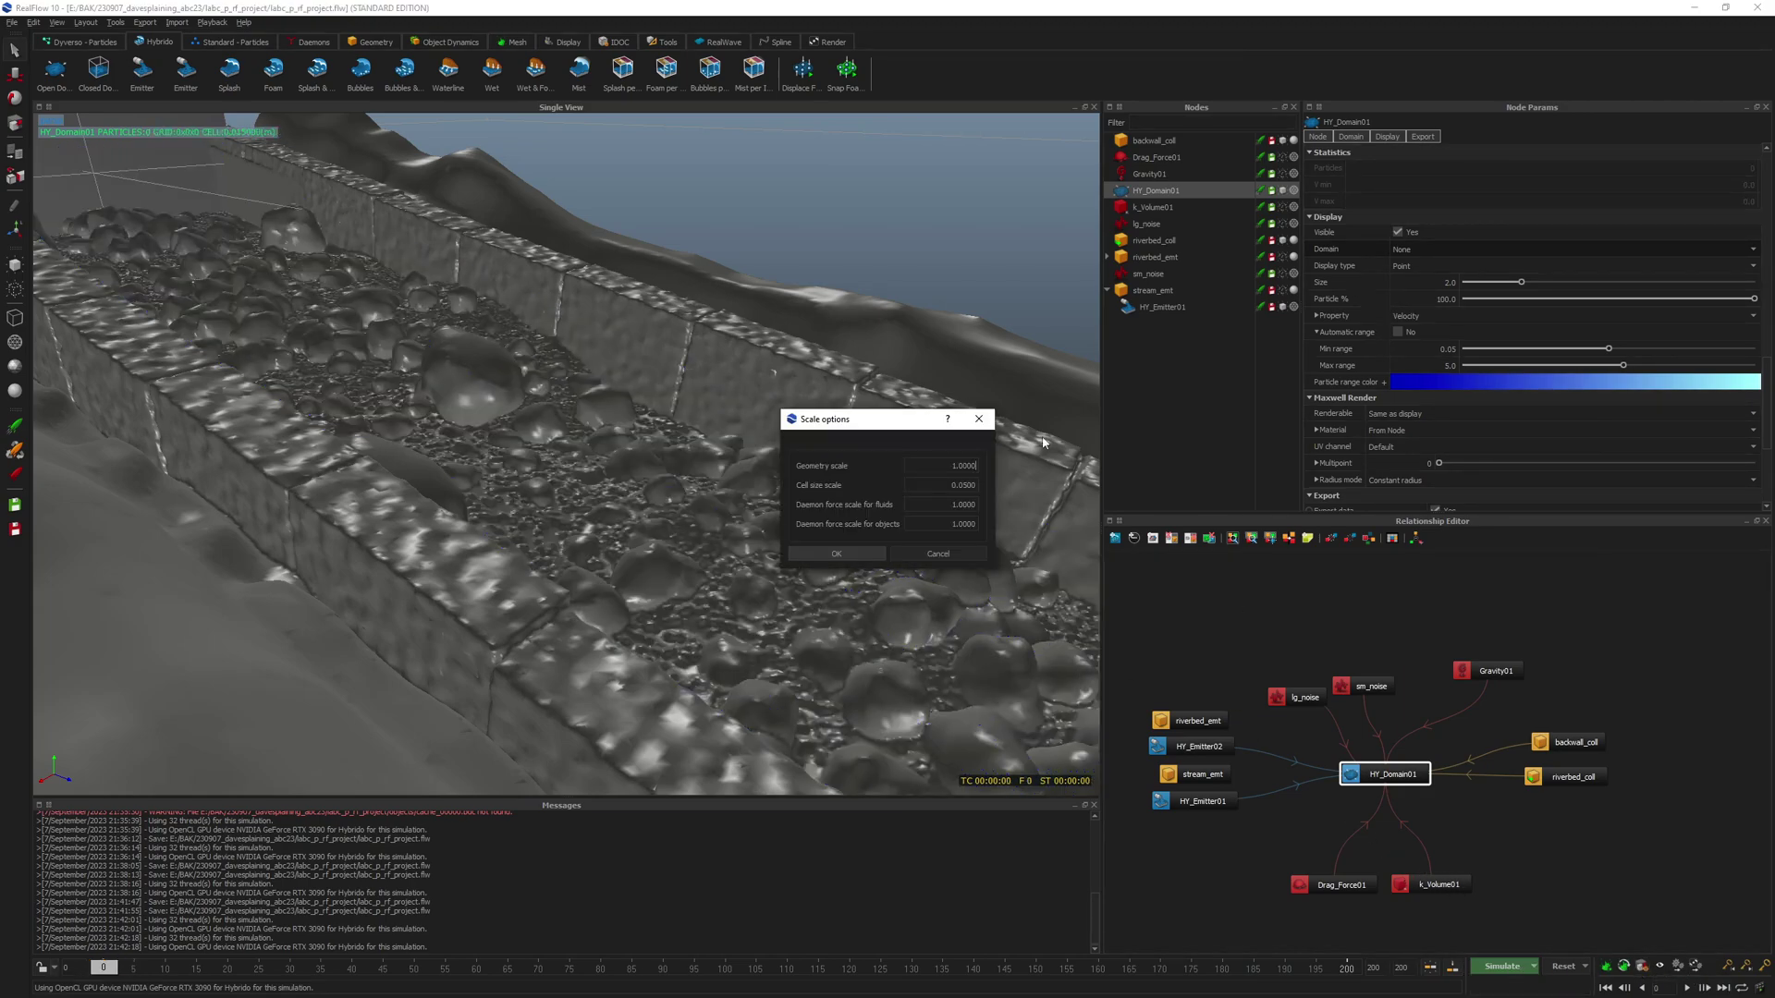
pyautogui.press('Tab')
pyautogui.press('Right')
pyautogui.hotkey('shift', 'Left')
pyautogui.write('25')
pyautogui.press('Return')
pyautogui.hotkey('ctrl', 's')
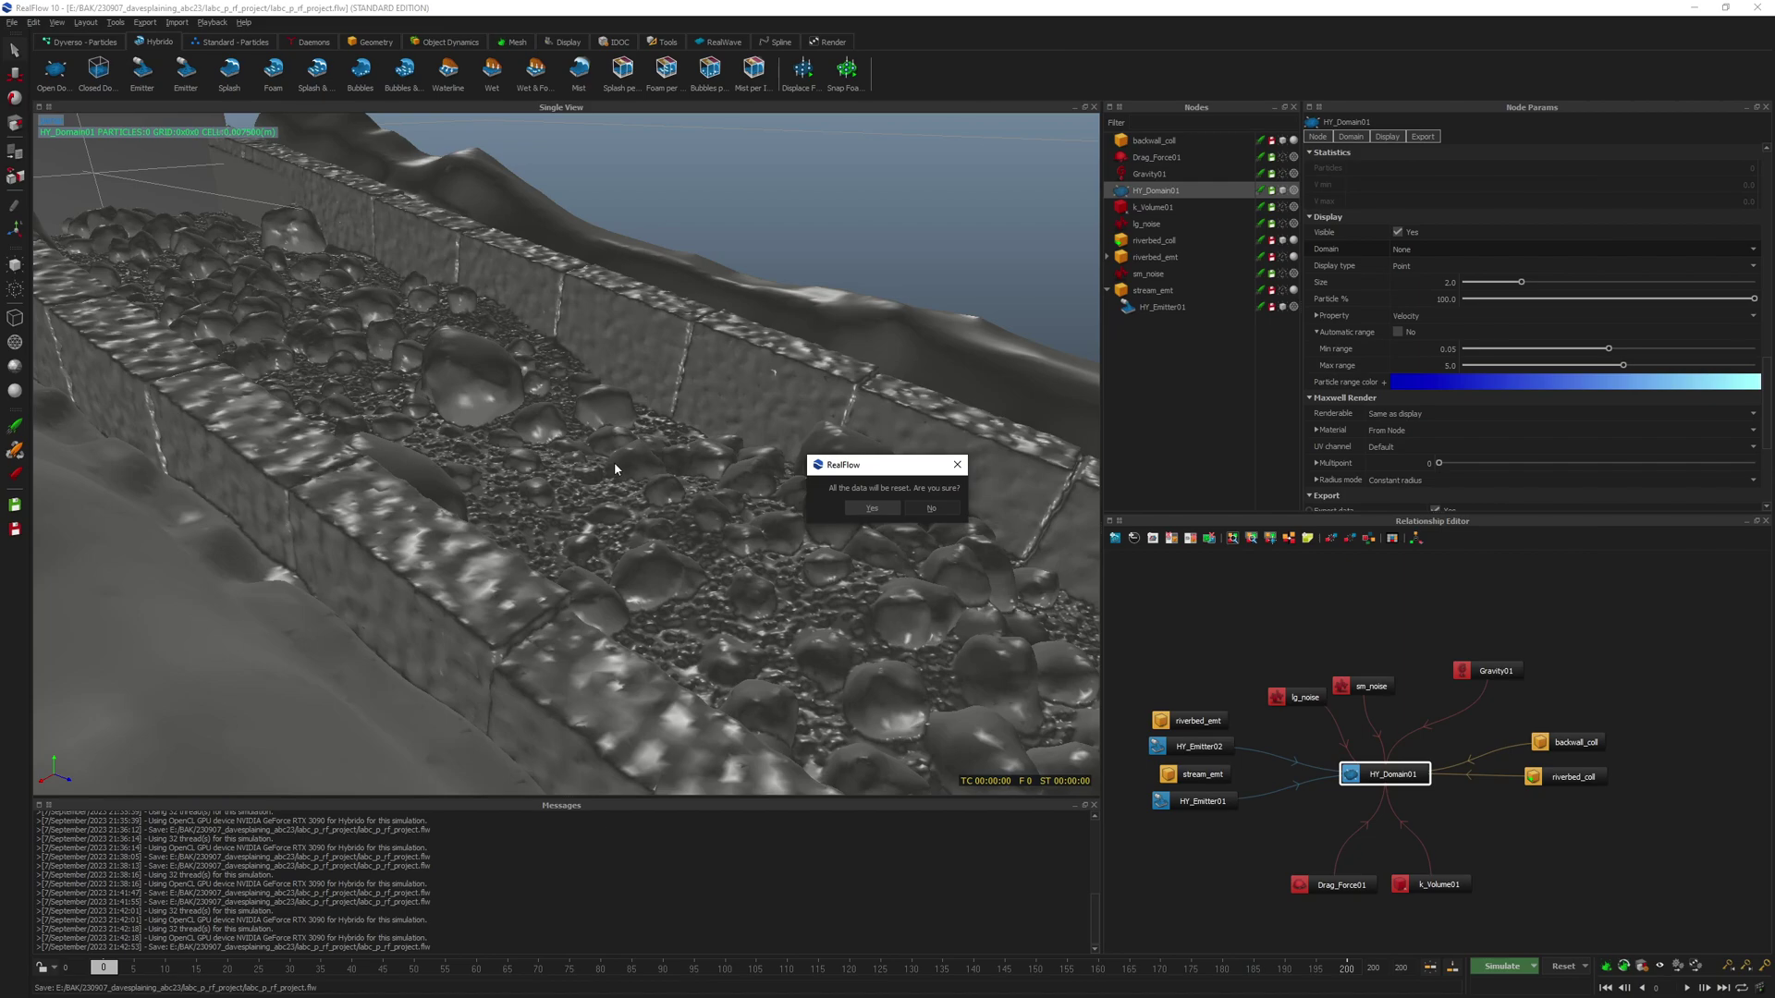
# - Simulate the river at the finer cell size from a fresh reset and stop at frame 3
pyautogui.press('Return')
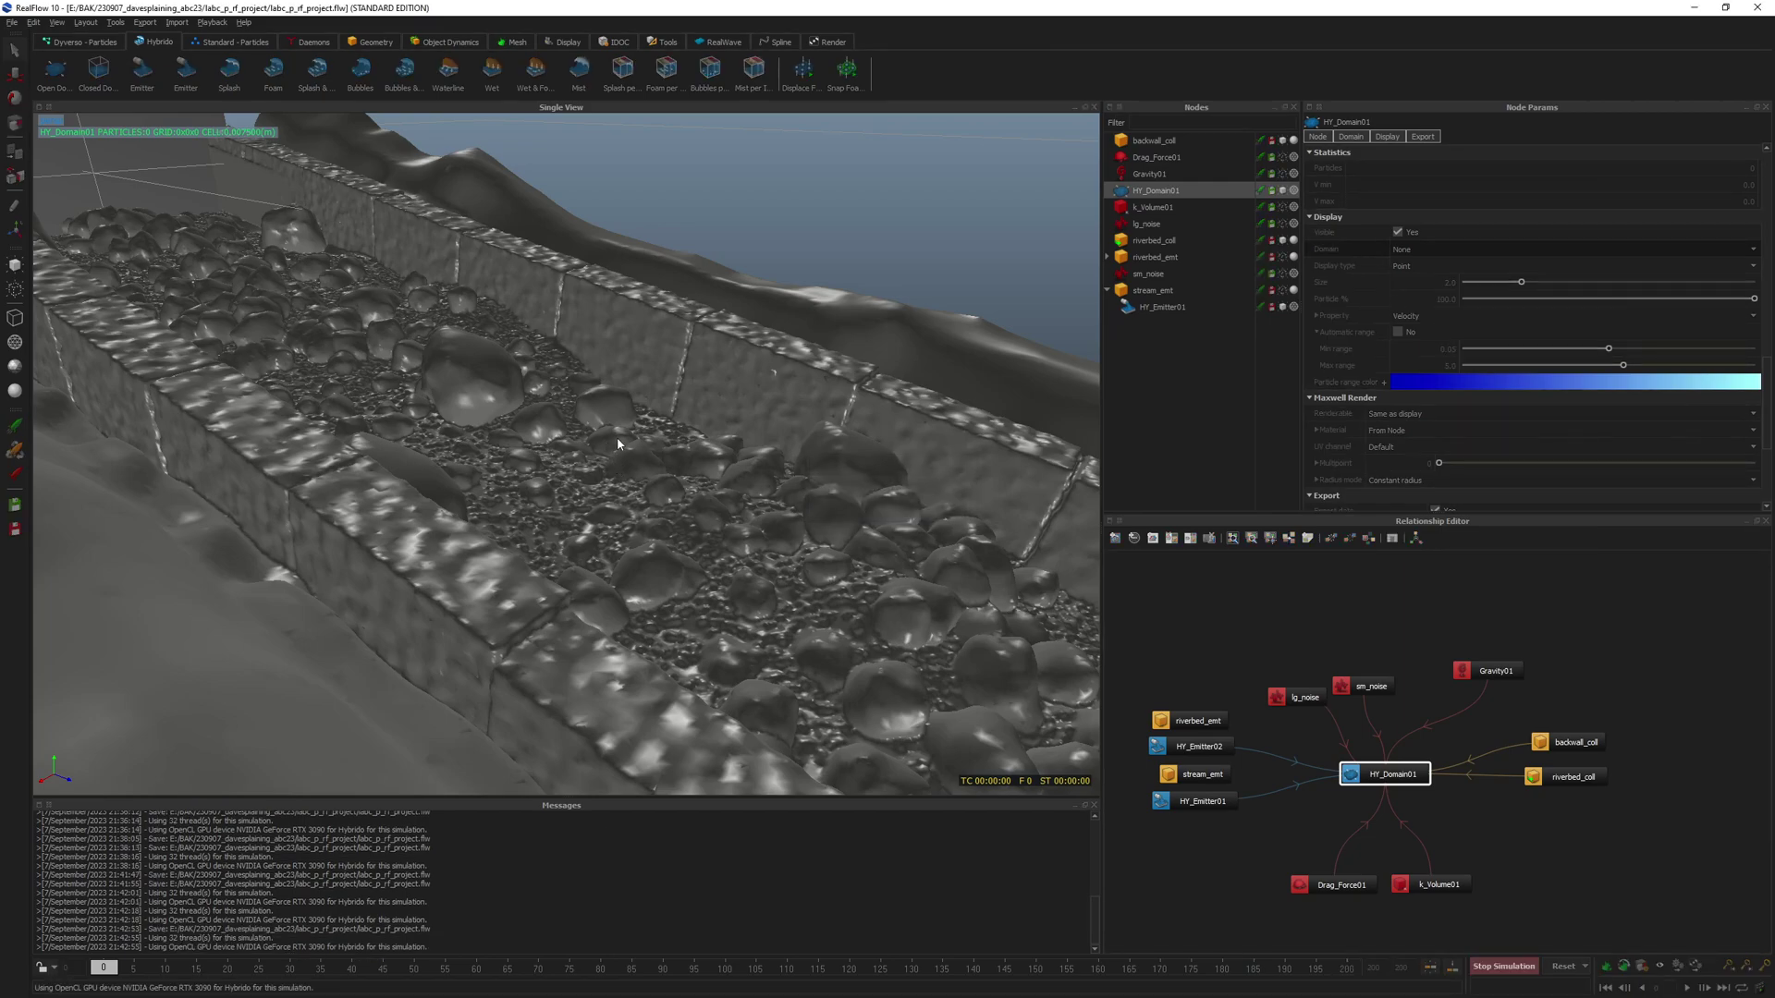
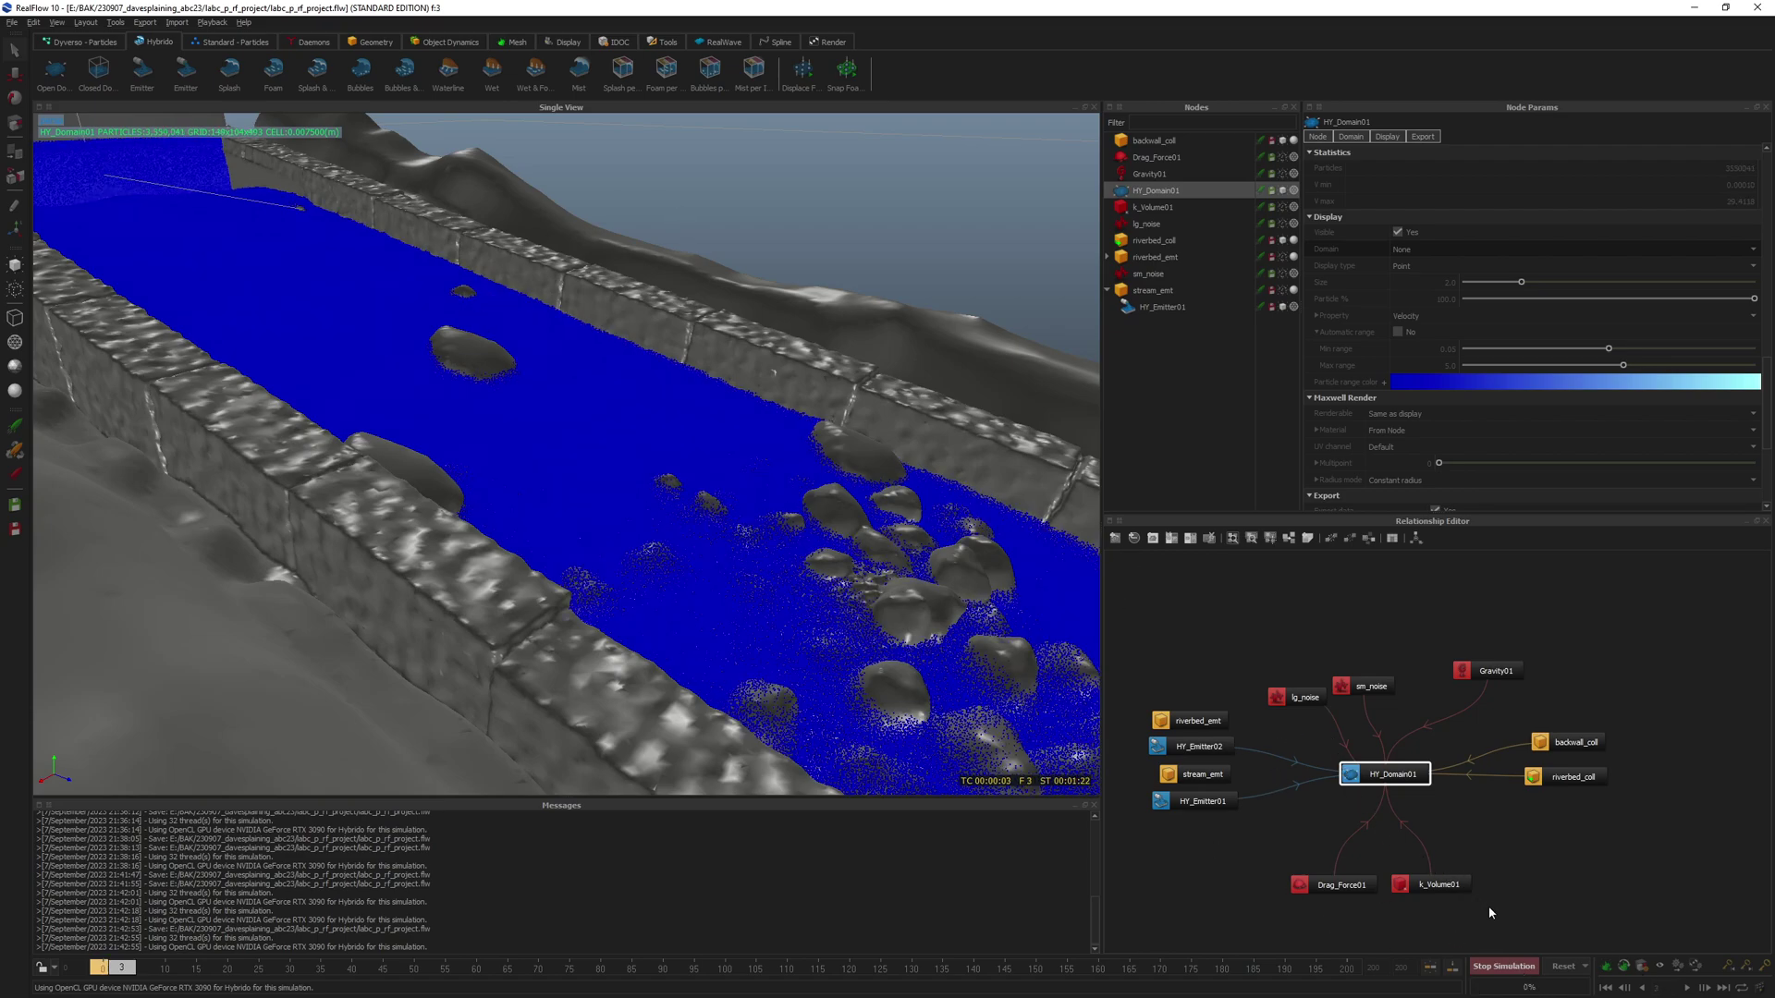
pyautogui.press('Escape')
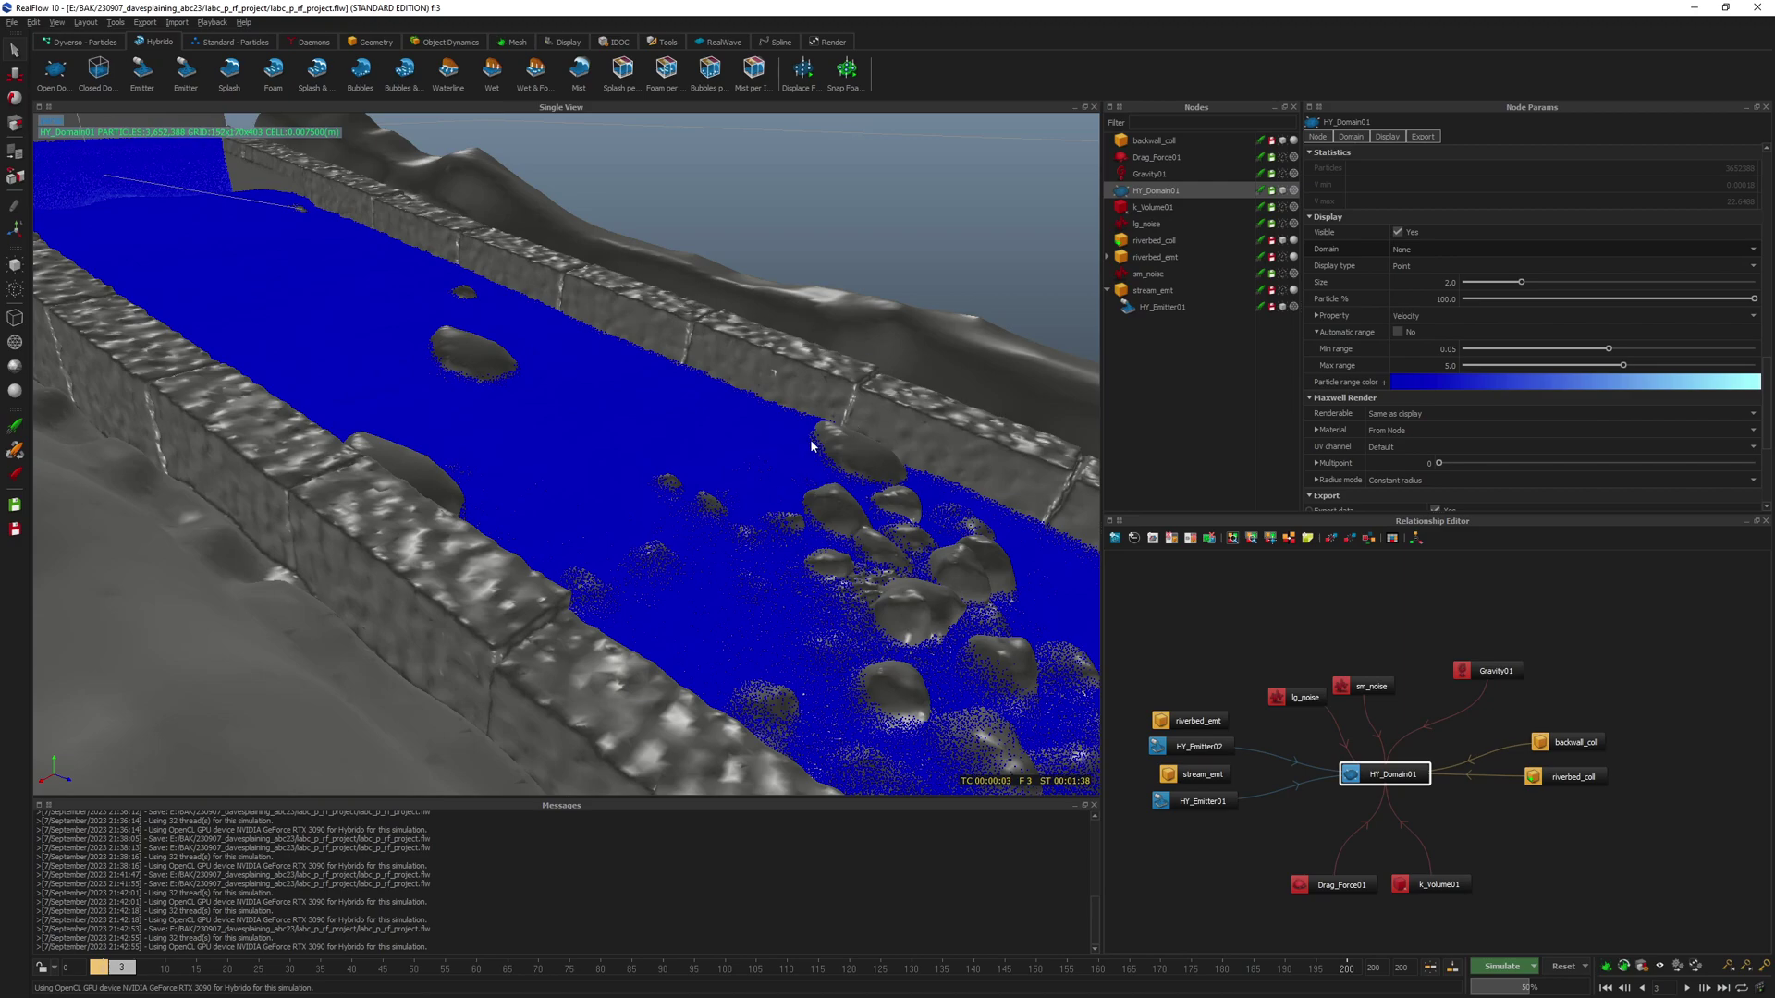
# - Reset the simulation, enable command-line simulation, and open the command line options
pyautogui.click(1563, 966)
pyautogui.click(1532, 971)
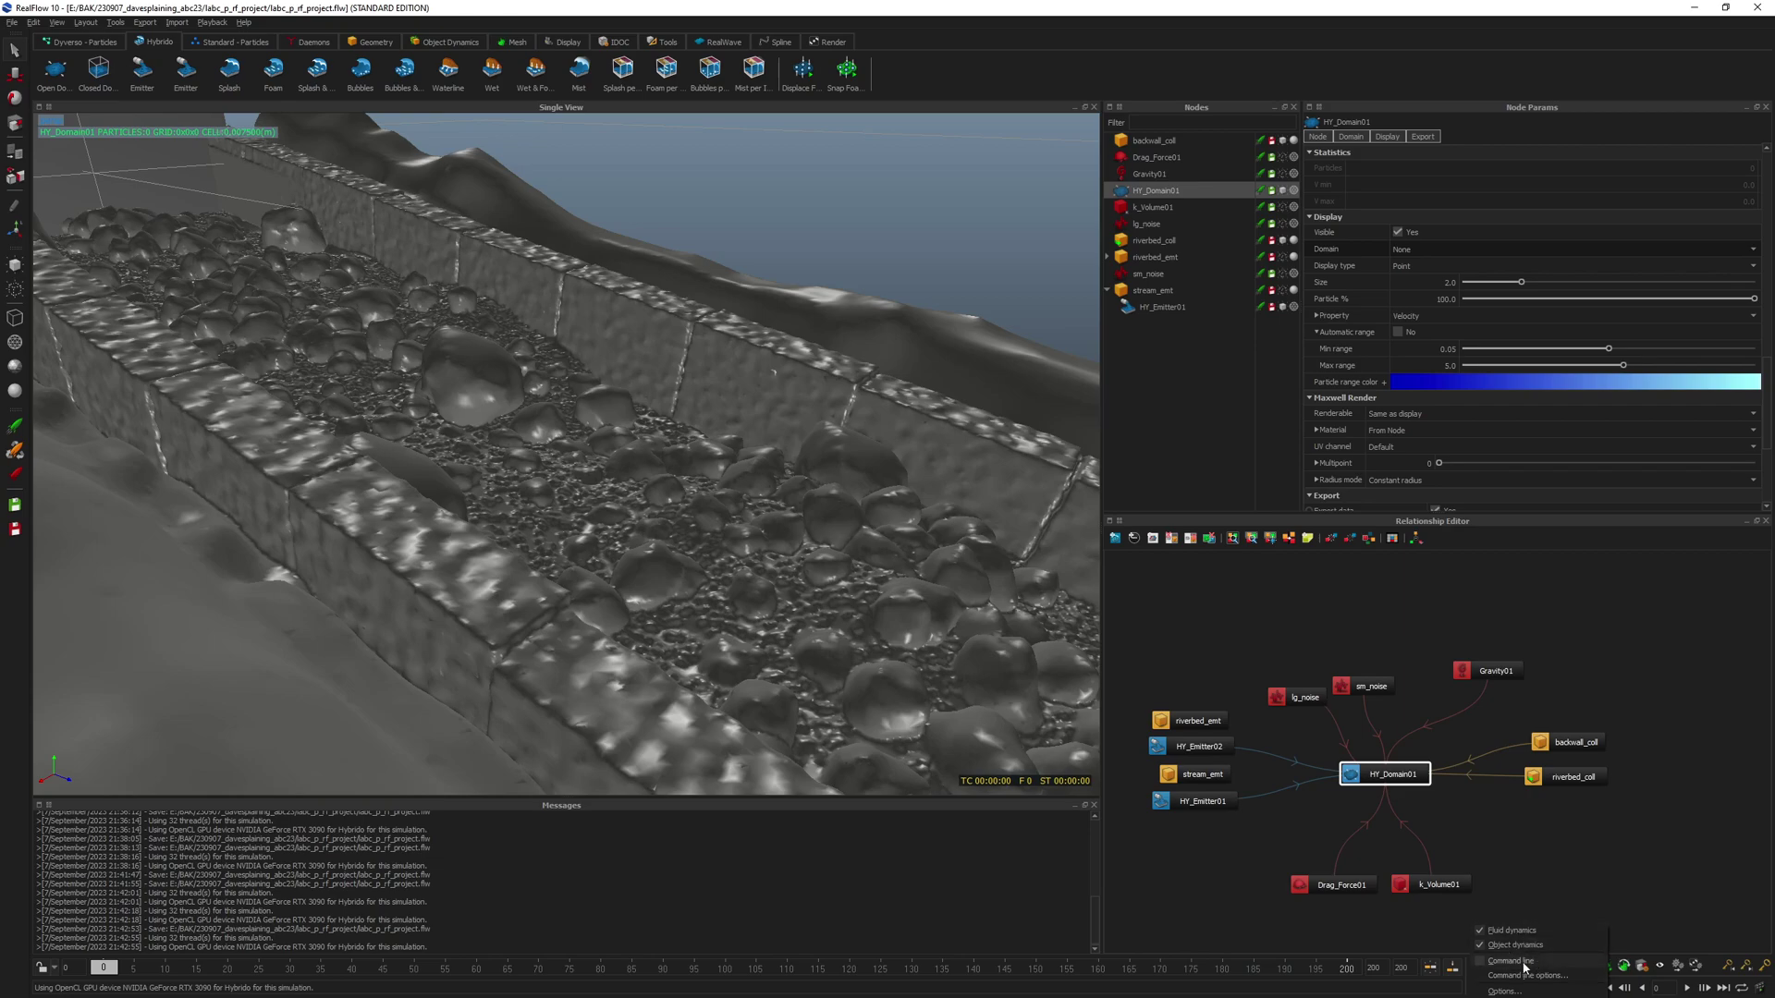
pyautogui.click(1523, 963)
pyautogui.click(1533, 966)
pyautogui.click(1535, 976)
pyautogui.moveTo(1402, 767); pyautogui.dragTo(936, 339)
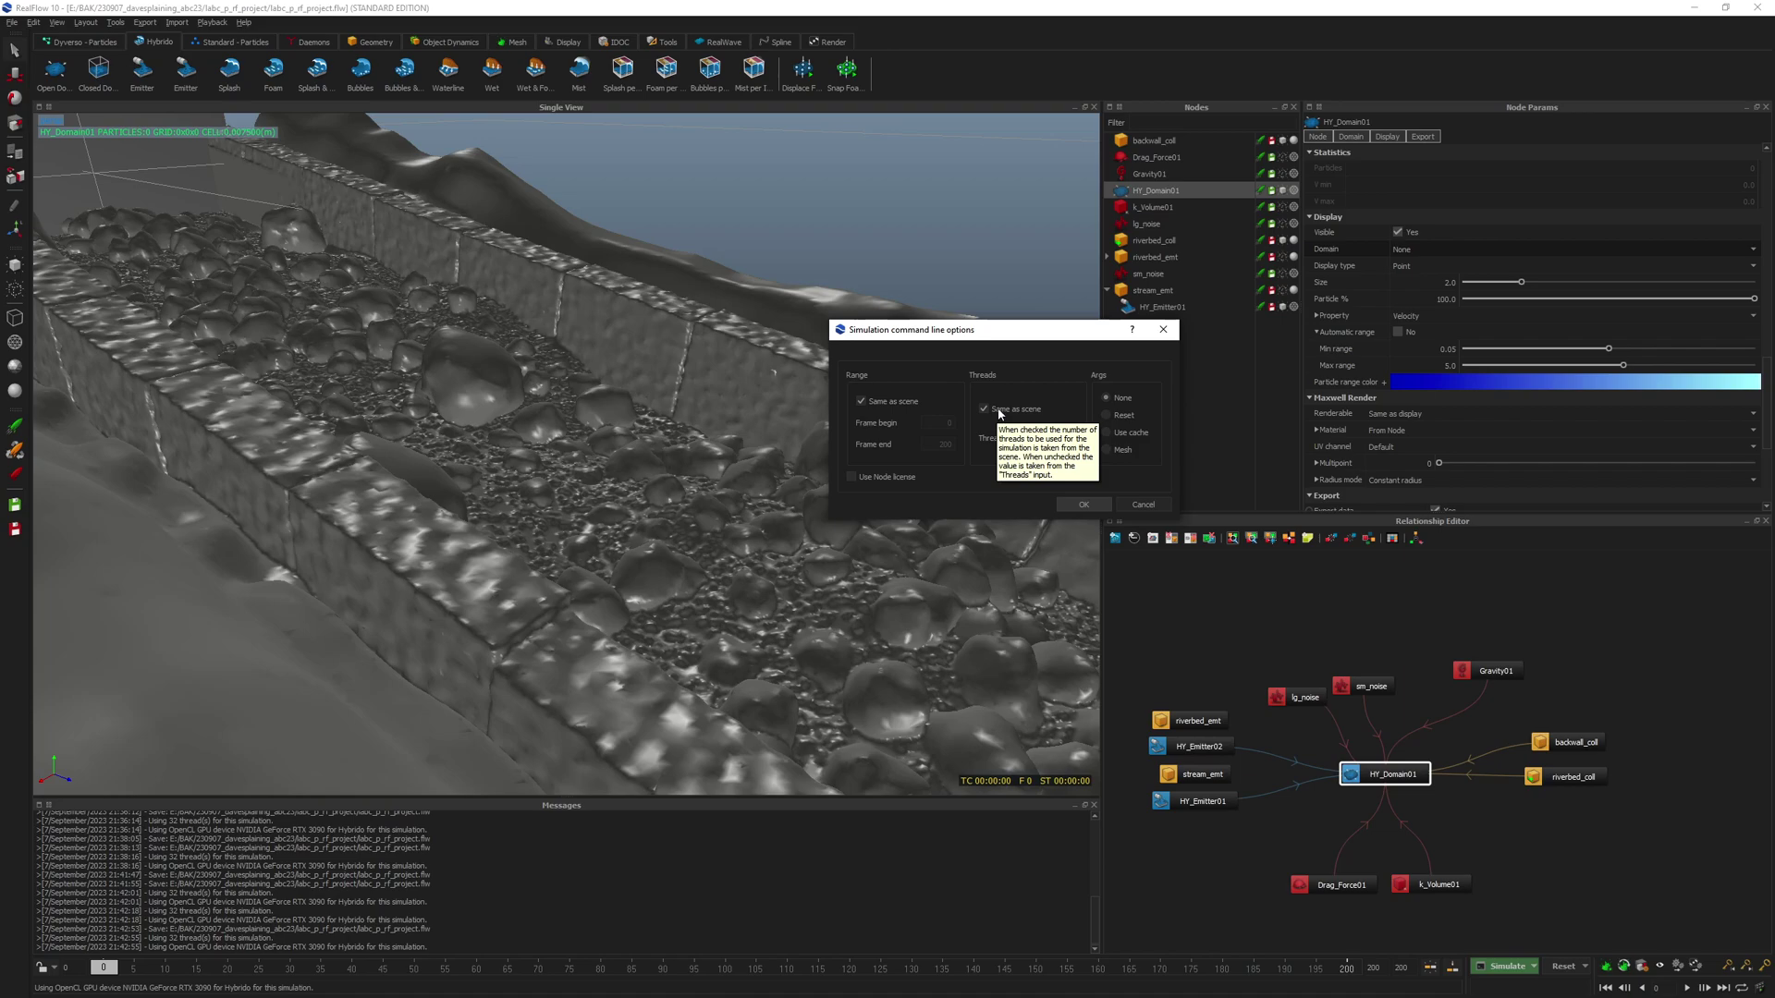
pyautogui.moveTo(1025, 337); pyautogui.dragTo(937, 137)
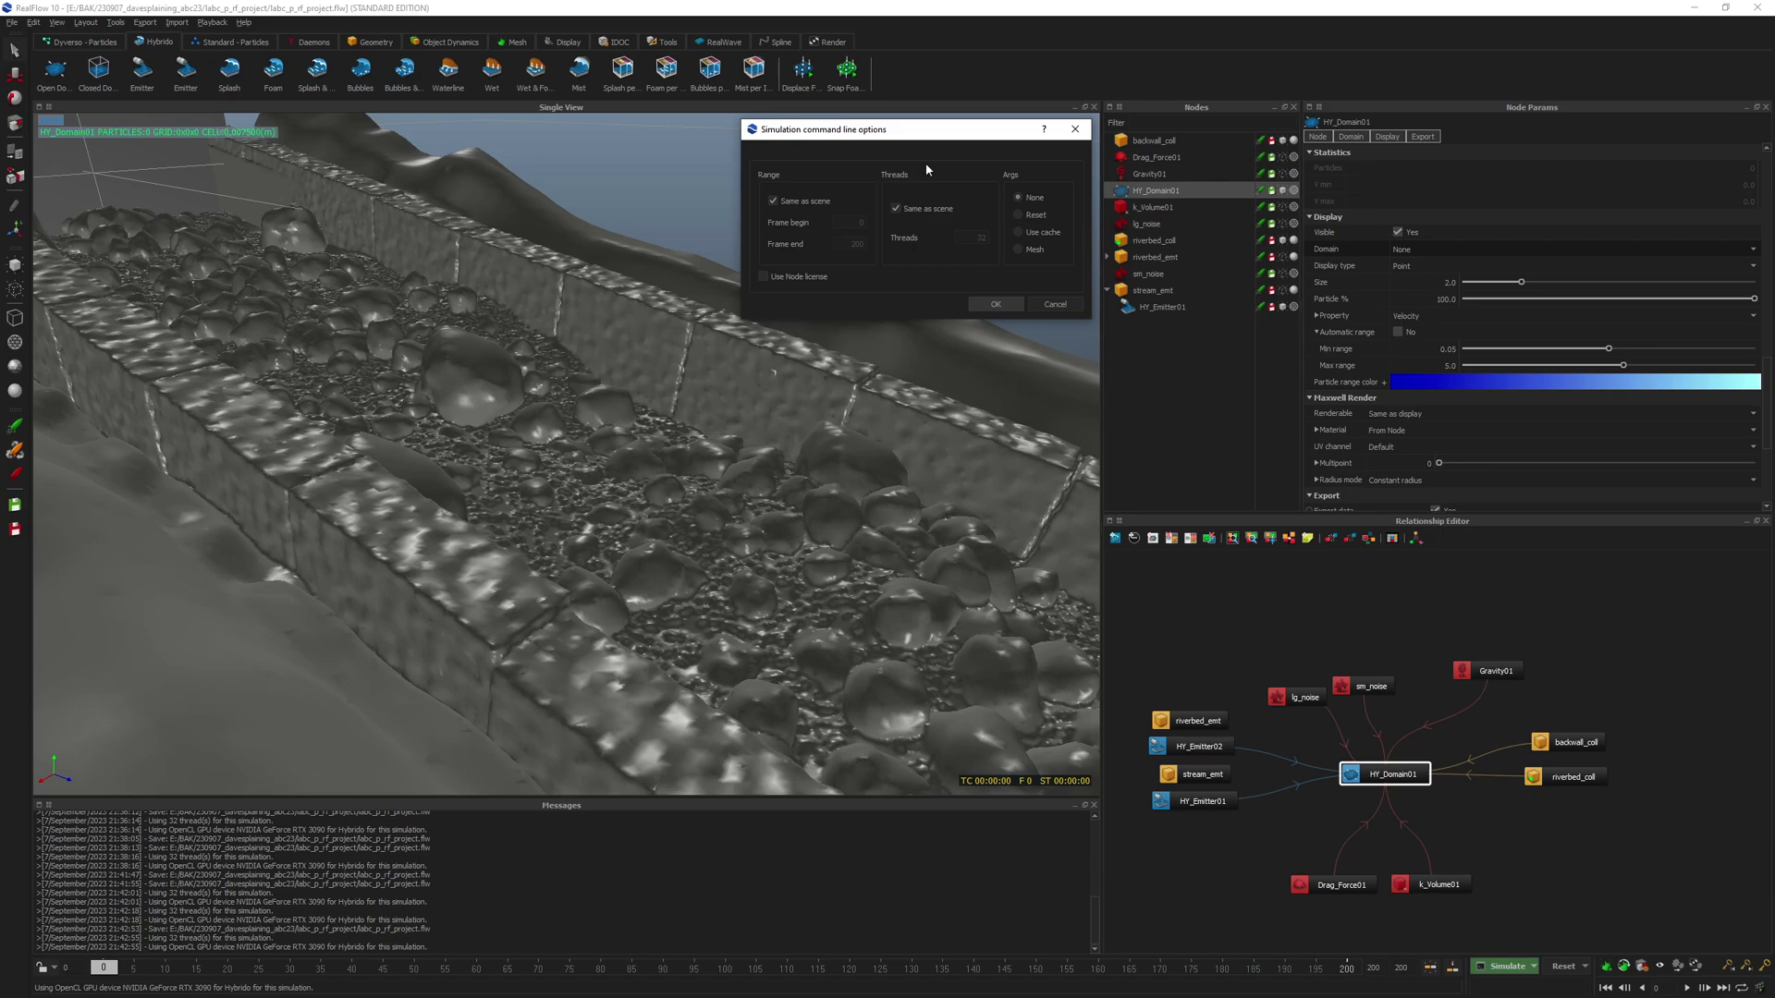
pyautogui.moveTo(938, 140); pyautogui.dragTo(930, 153)
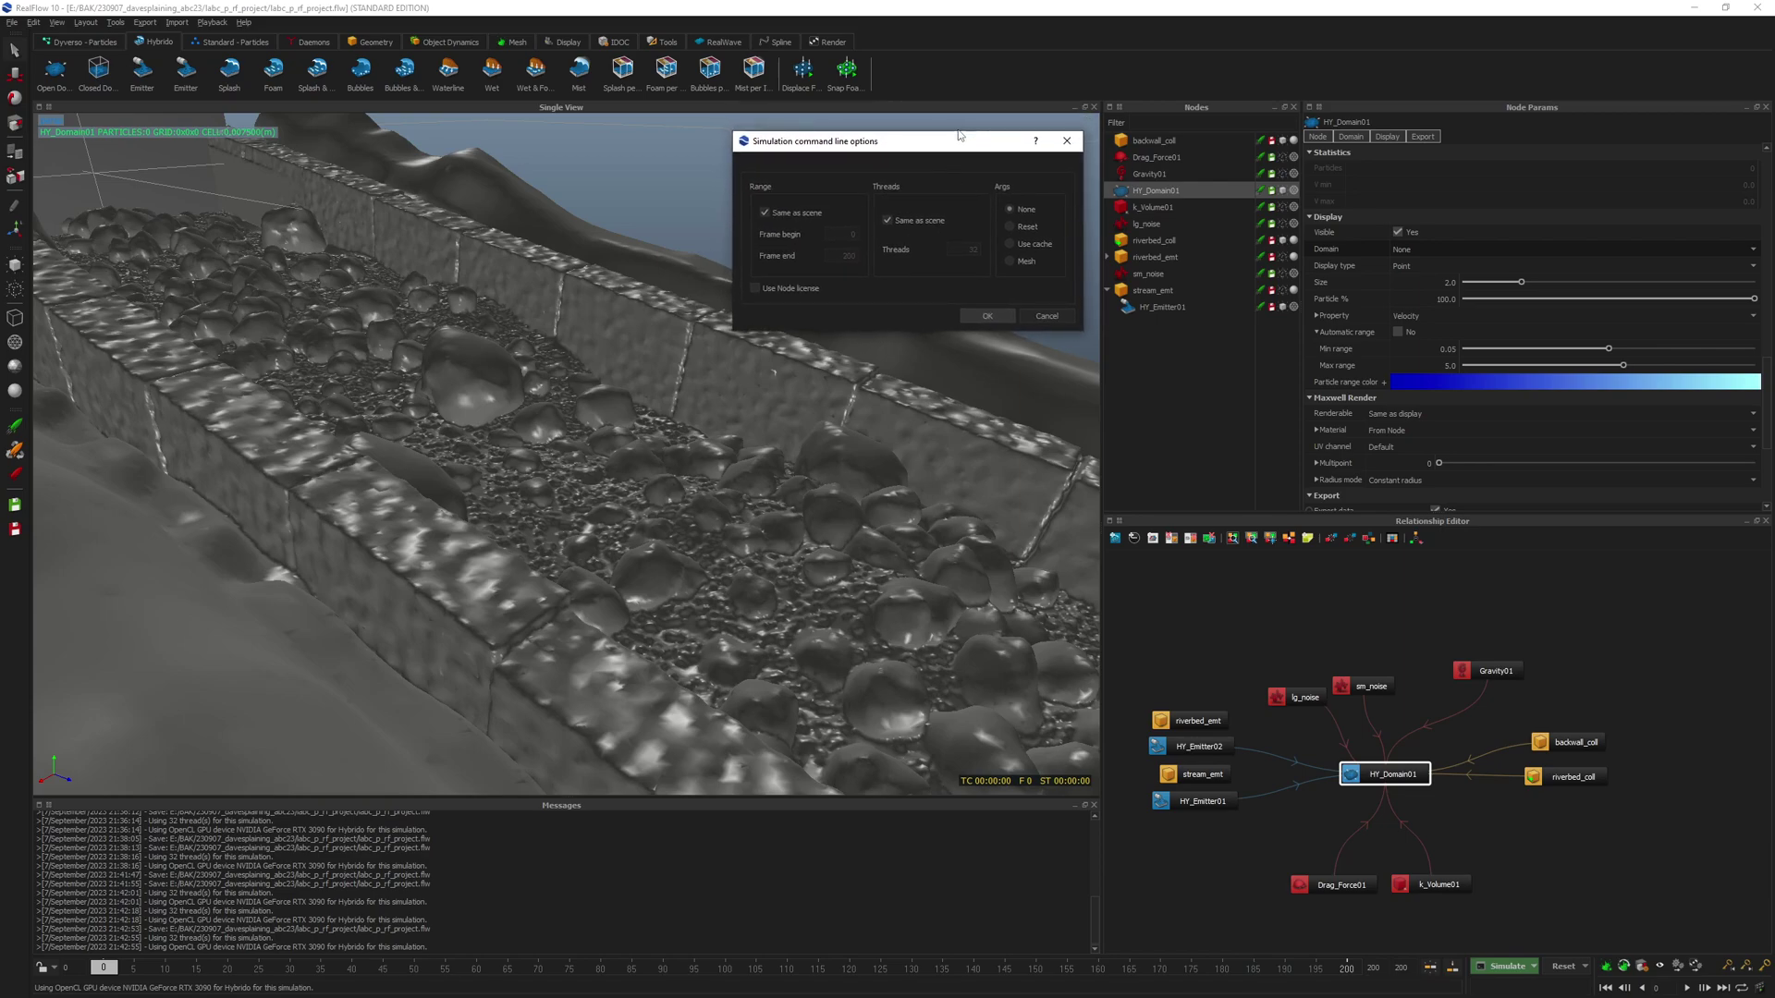
pyautogui.moveTo(939, 153); pyautogui.dragTo(931, 160)
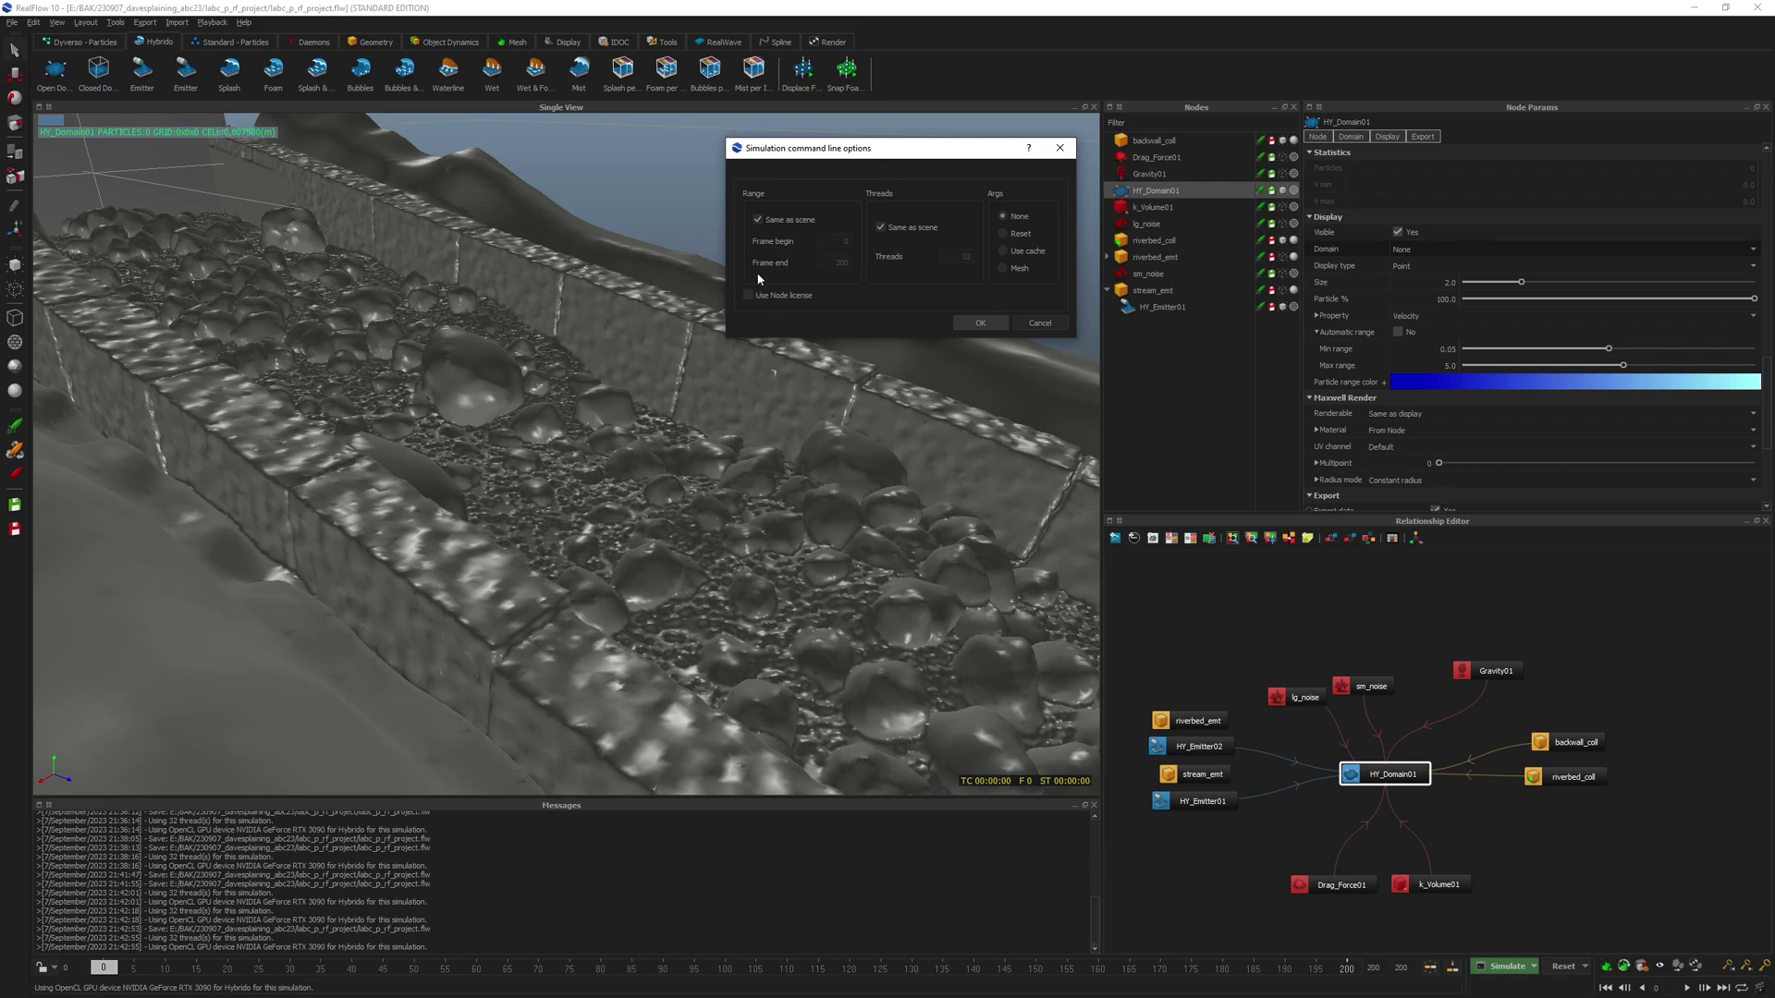
pyautogui.moveTo(949, 153); pyautogui.dragTo(970, 142)
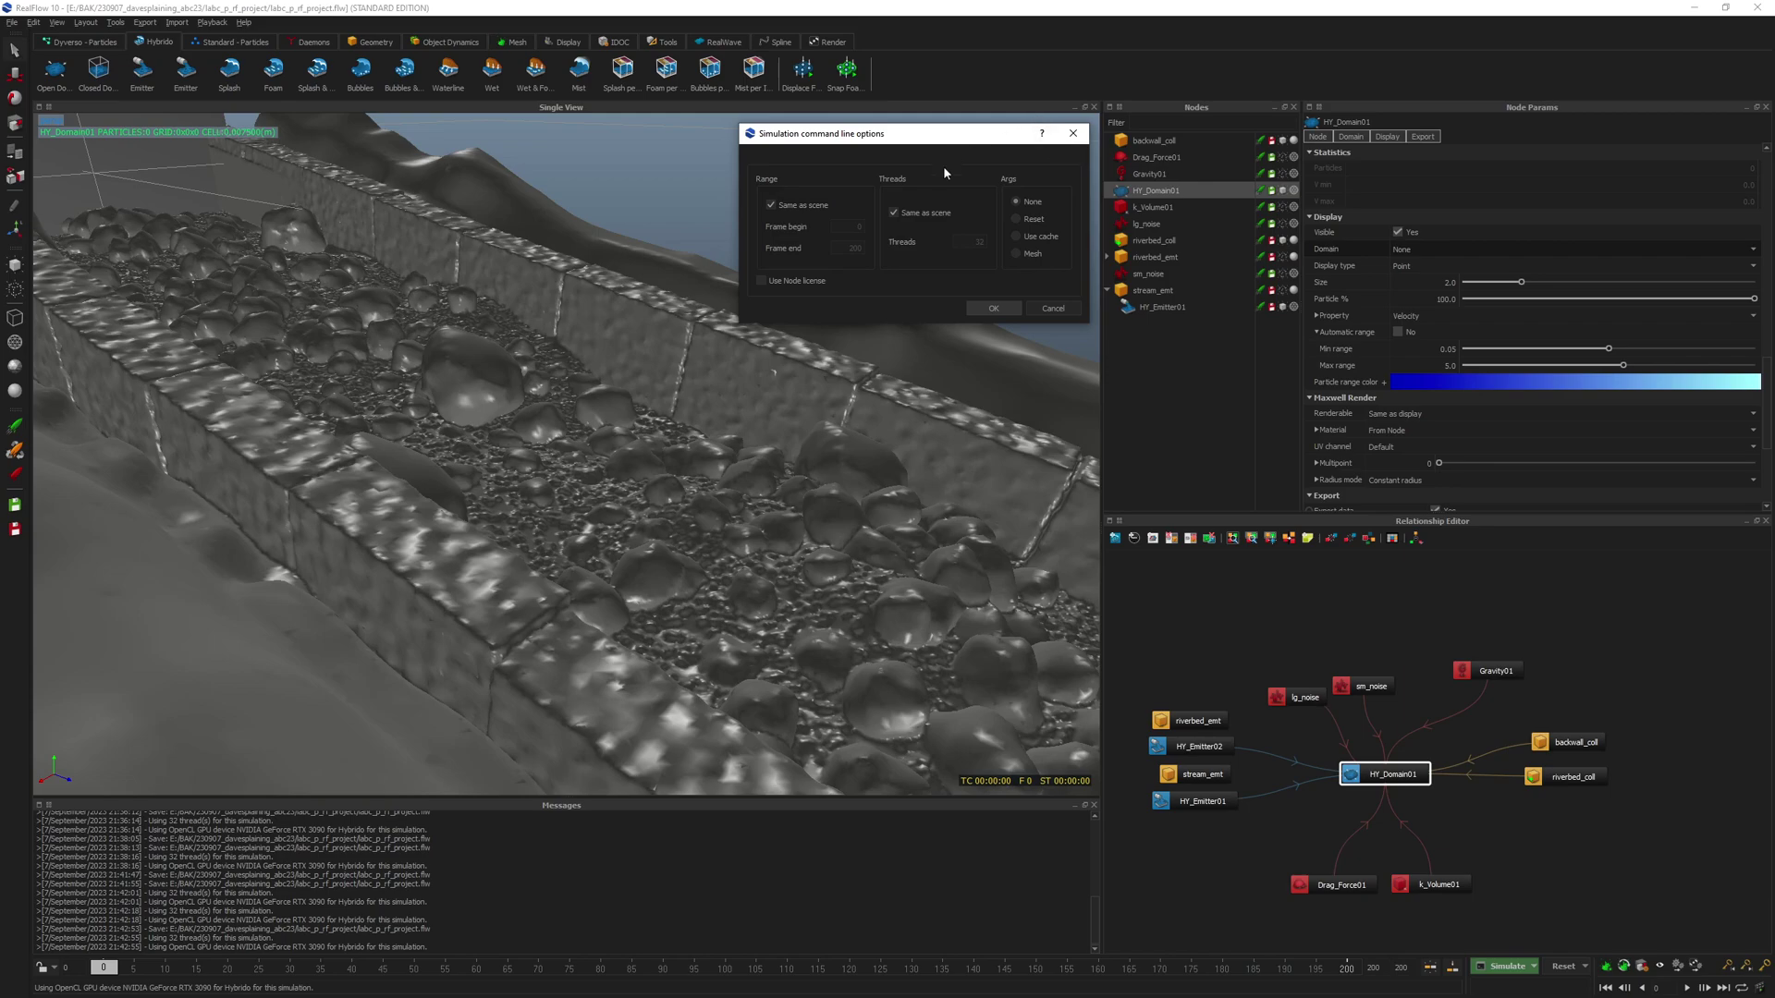
# - Override the scene's thread count and set the command-line simulation to 1 thread
pyautogui.doubleClick(967, 240)
pyautogui.write('1')
pyautogui.click(992, 309)
# - Save the project, launch the 1-thread command-line simulation, and place its console clear of the node parameters
pyautogui.hotkey('ctrl', 's')
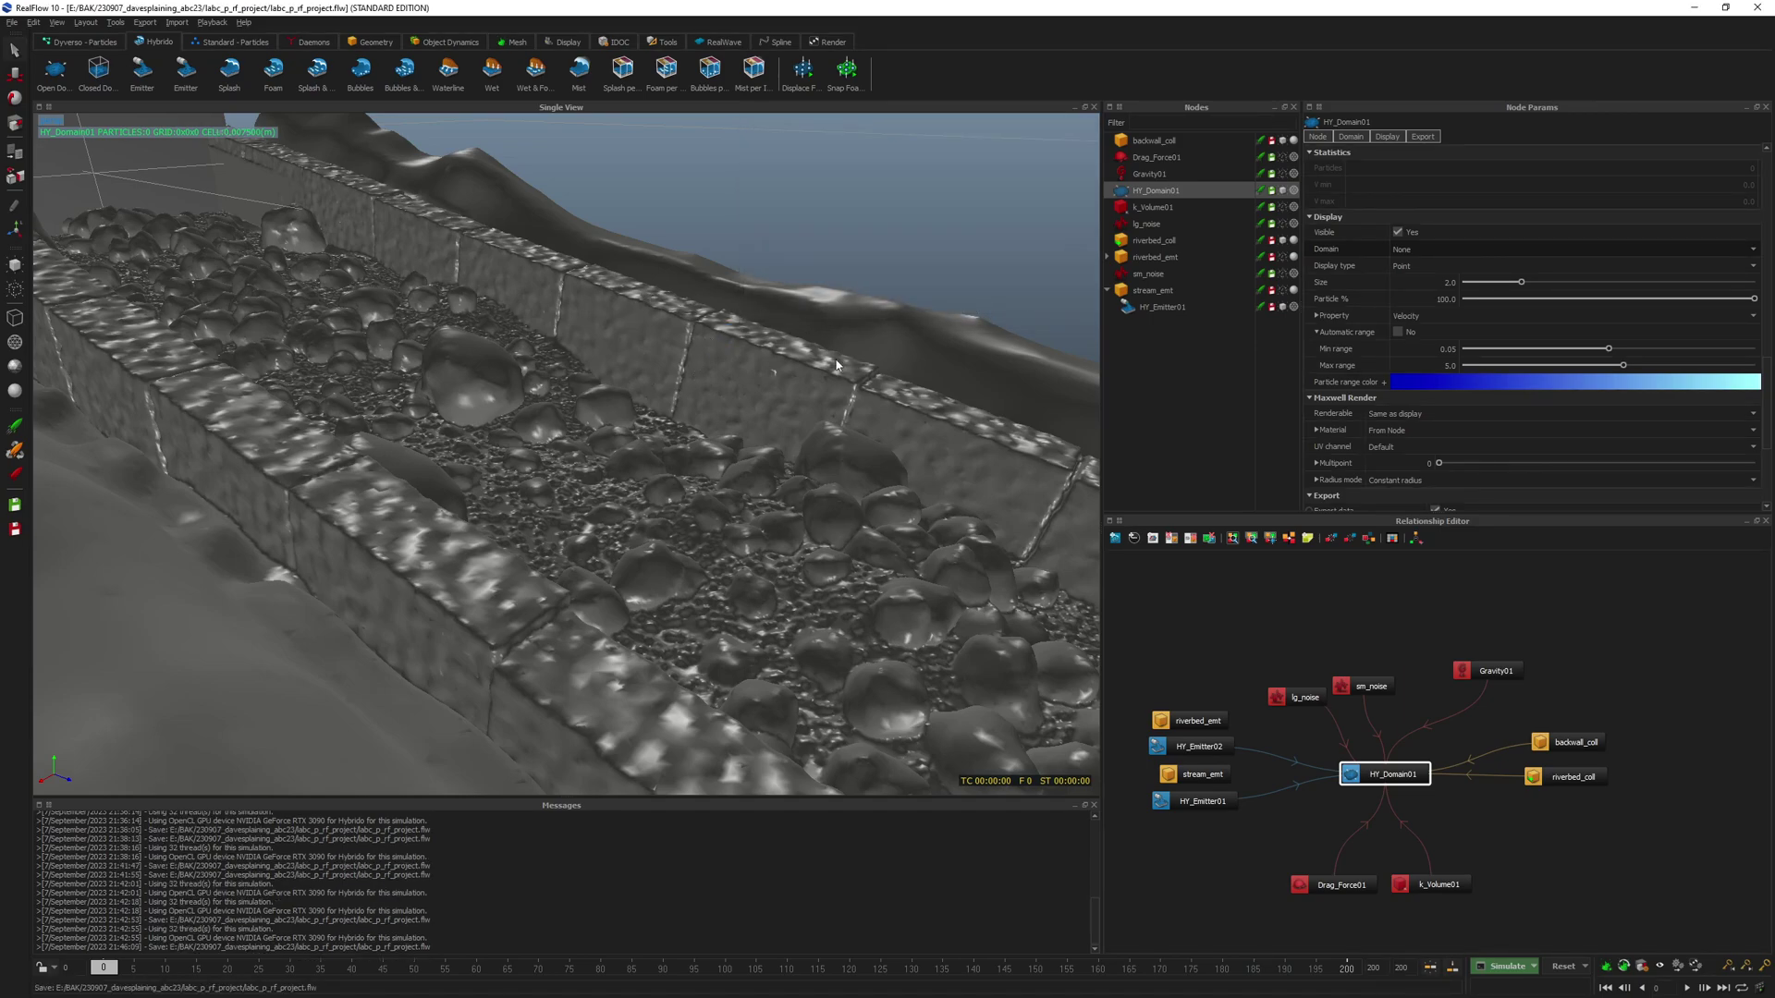
pyautogui.hotkey('ctrl', 's')
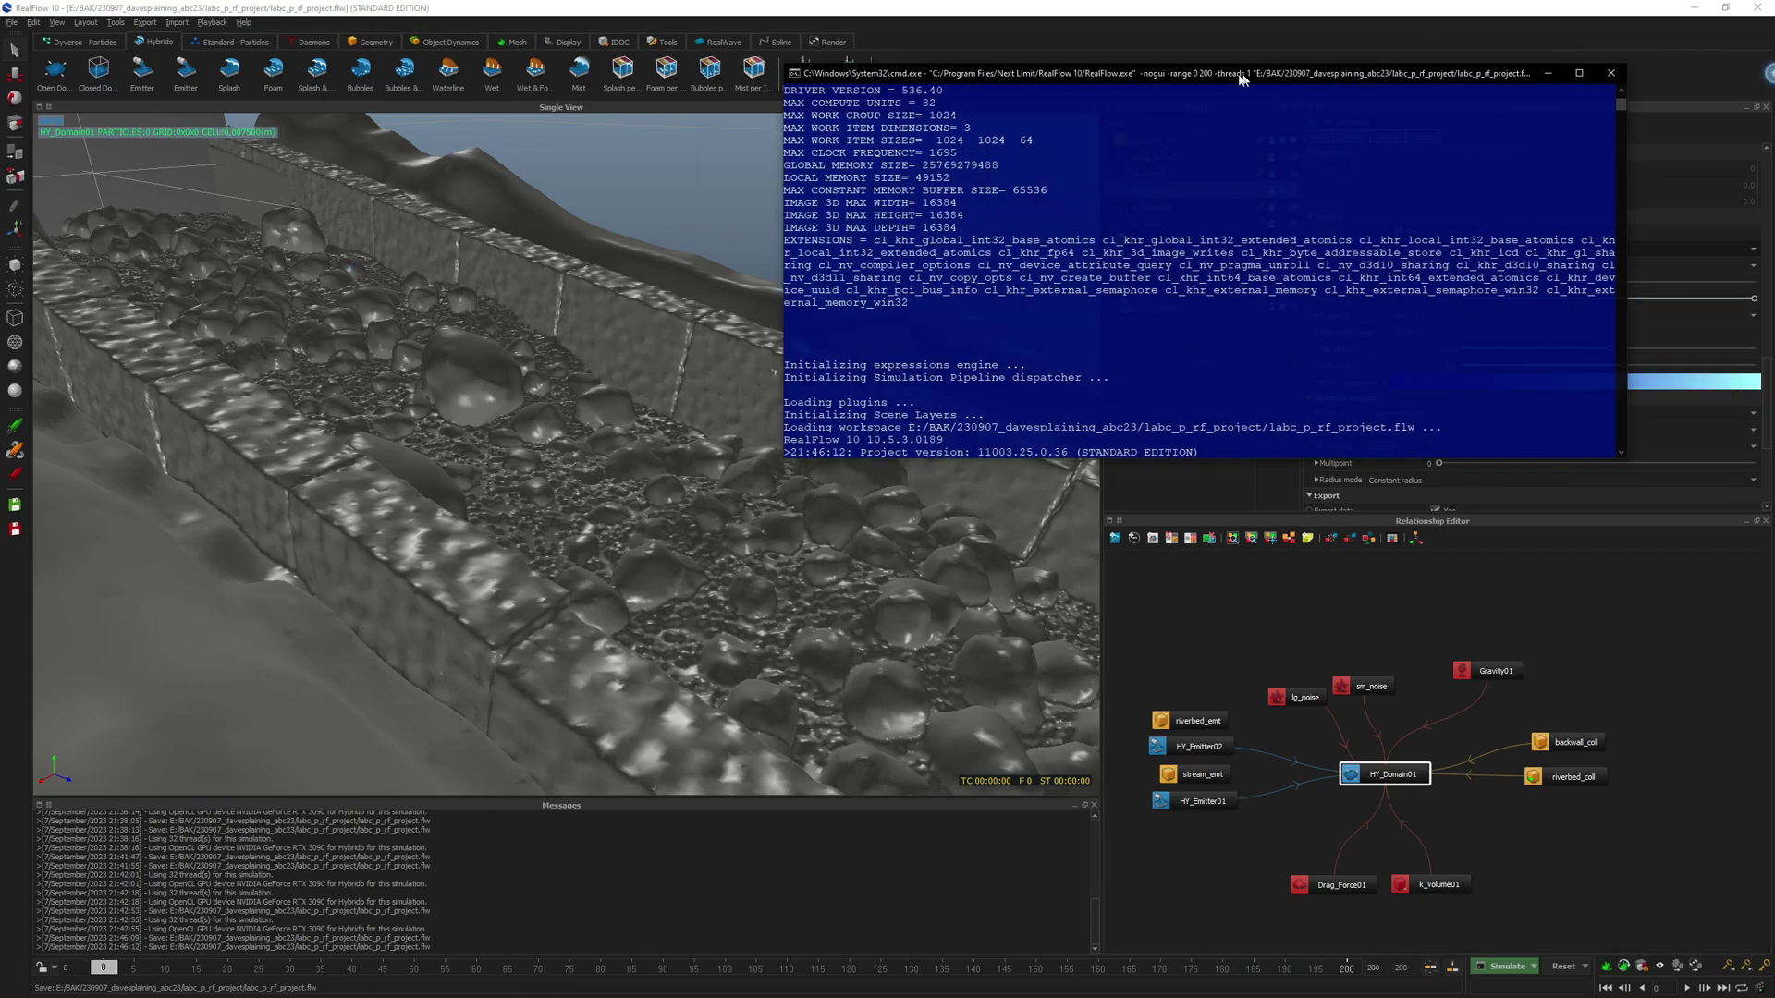
pyautogui.moveTo(1339, 74); pyautogui.dragTo(653, 212)
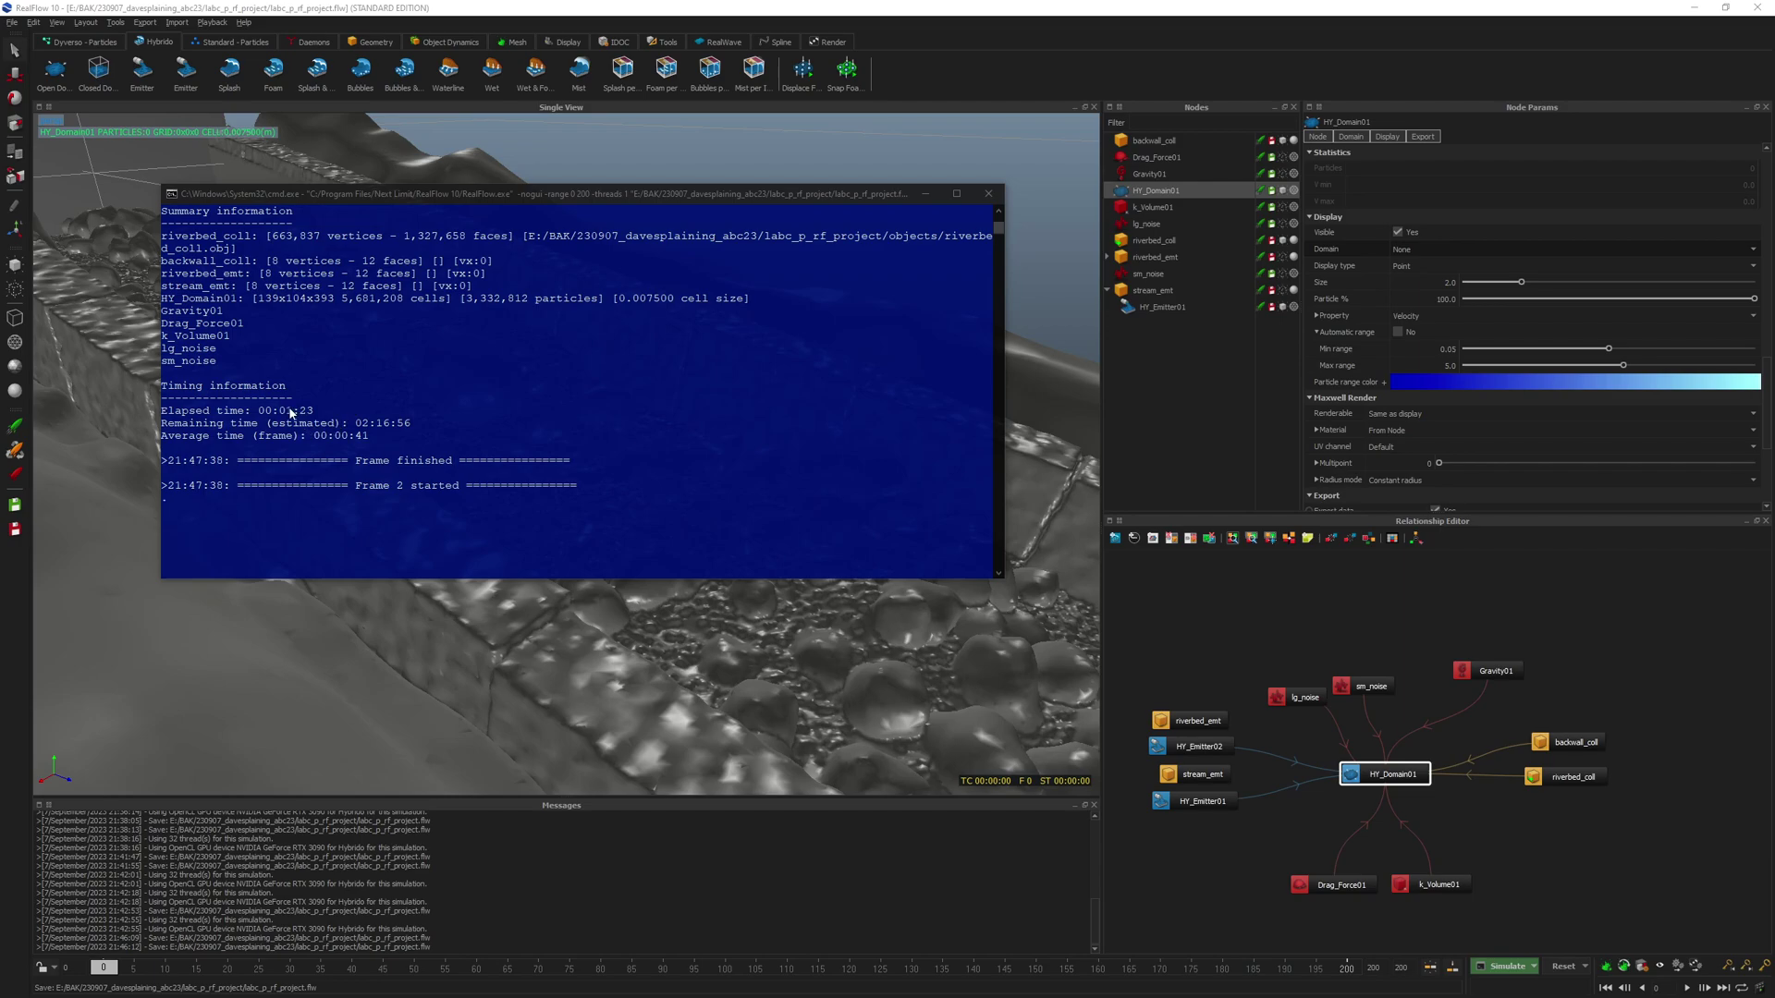
# - Stop the 1-thread run after frame 4 and record 03:46 for 4 frames in the Notepad timing table
pyautogui.scroll(2, 447, 414)
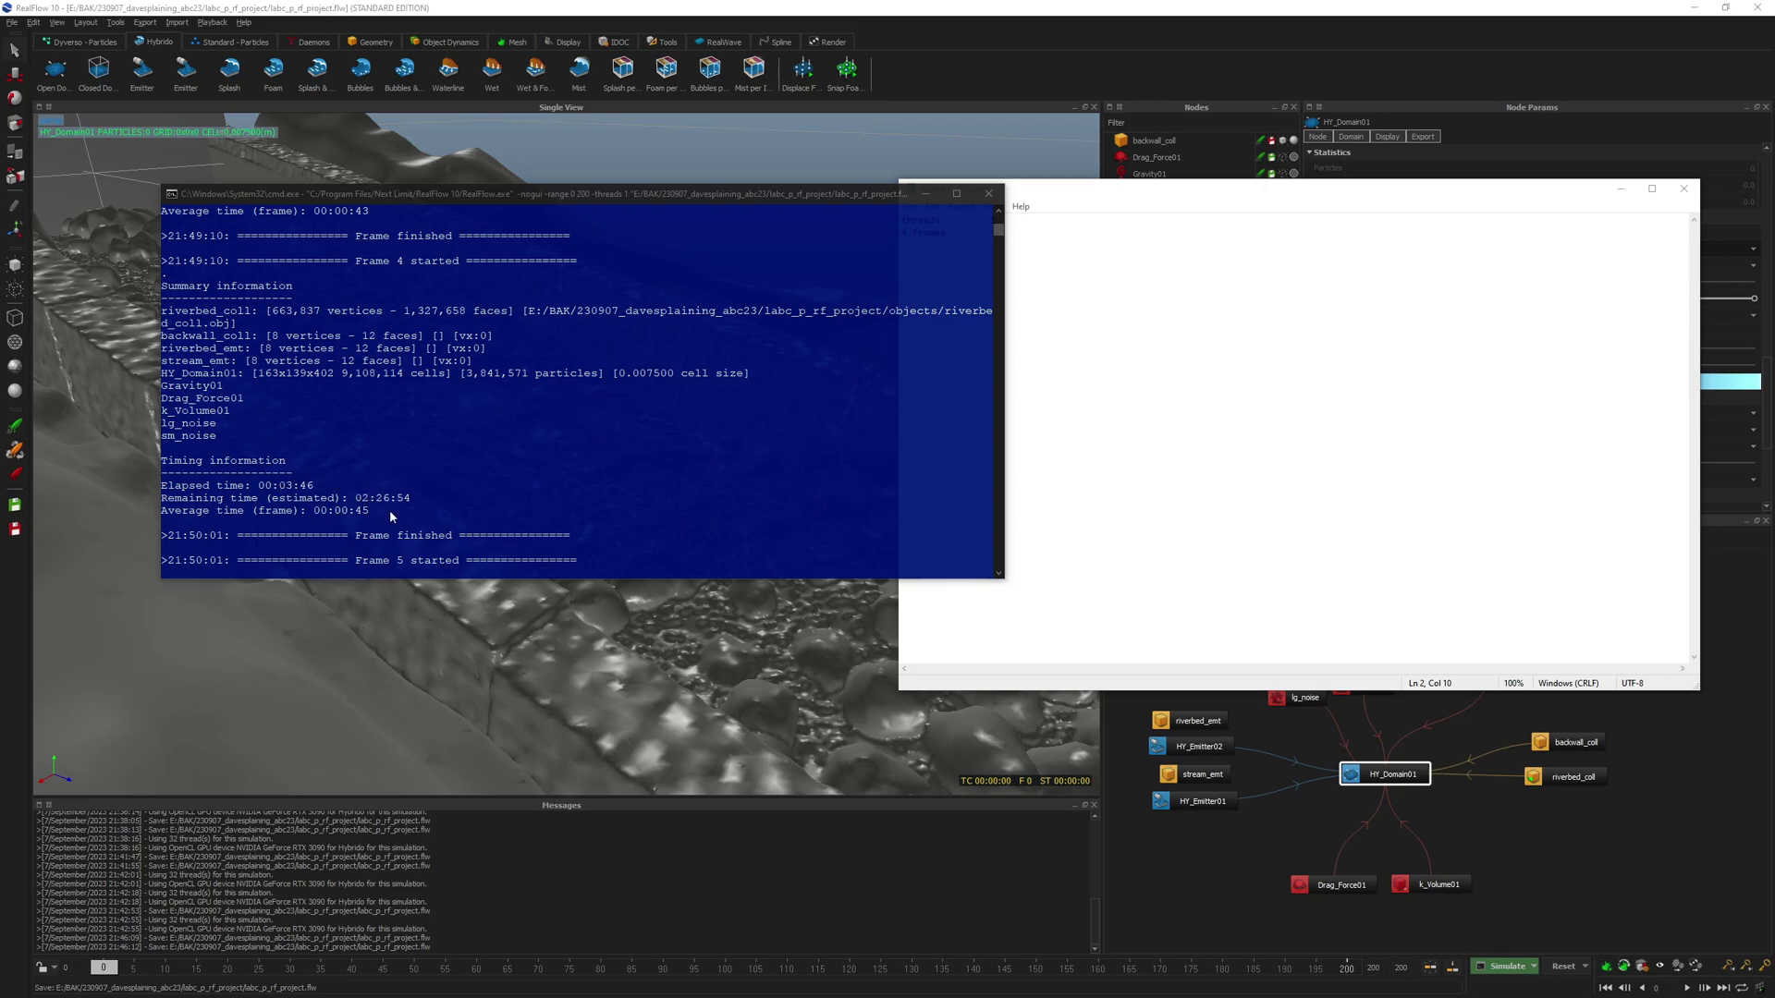
pyautogui.click(989, 194)
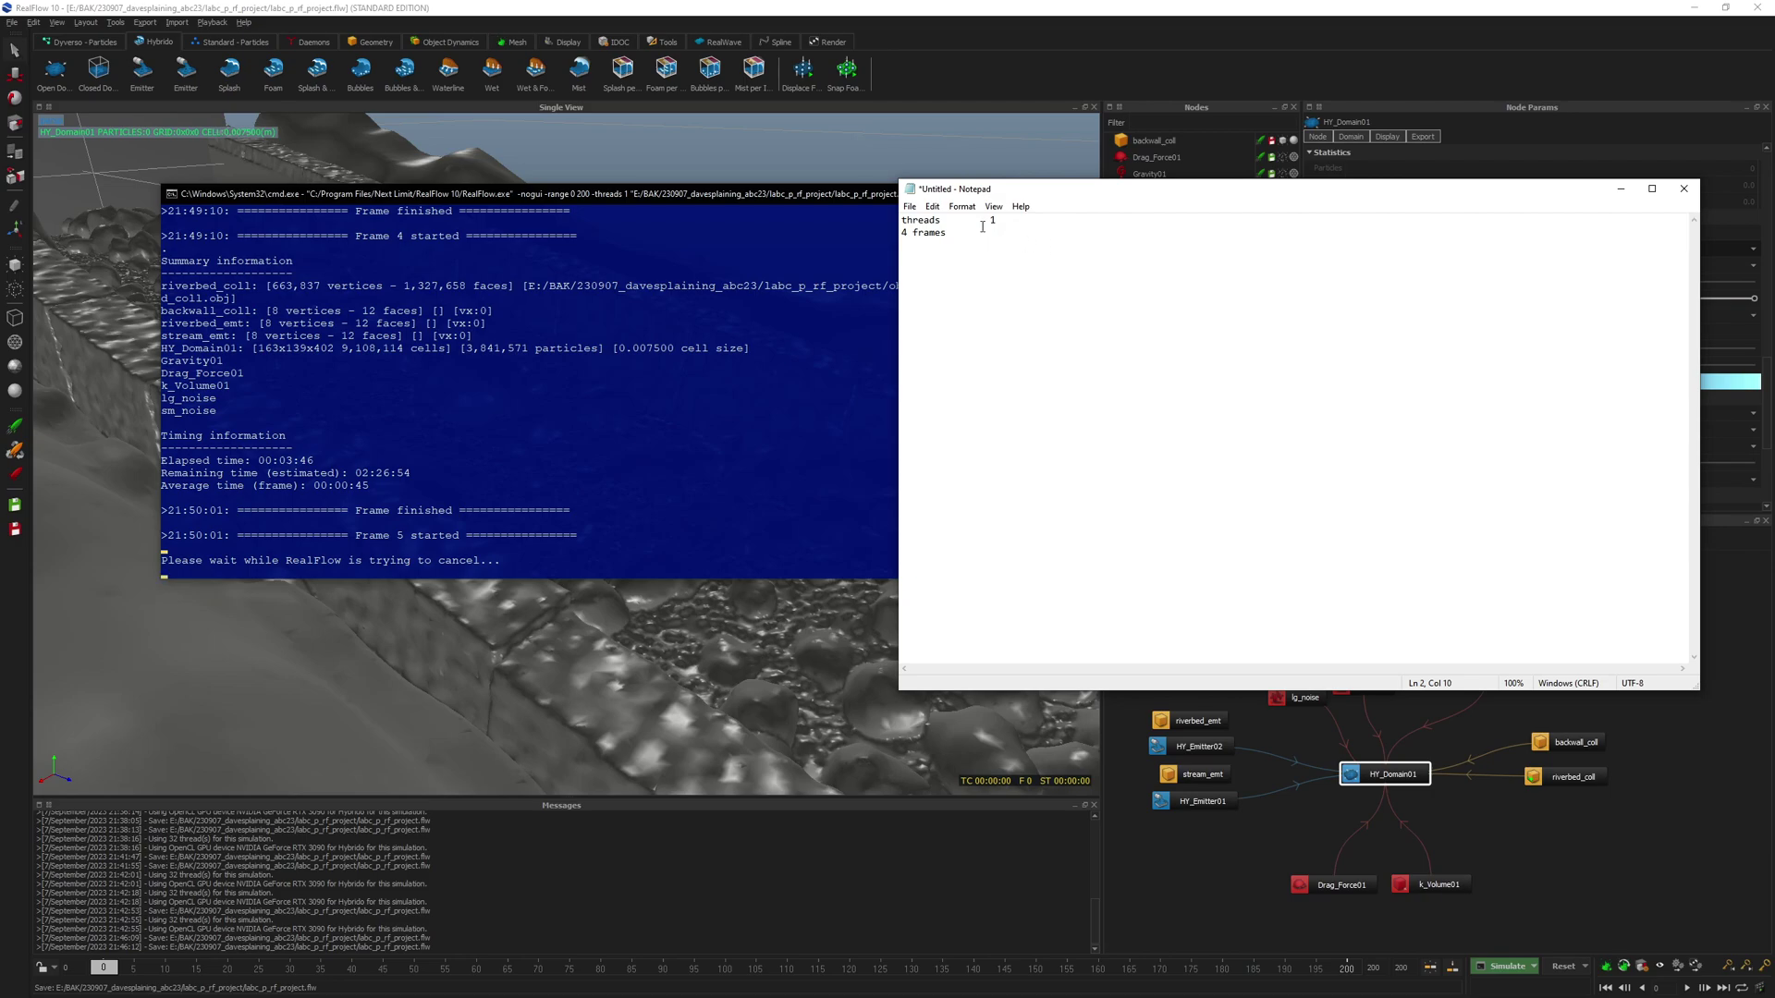
pyautogui.write('03:45')
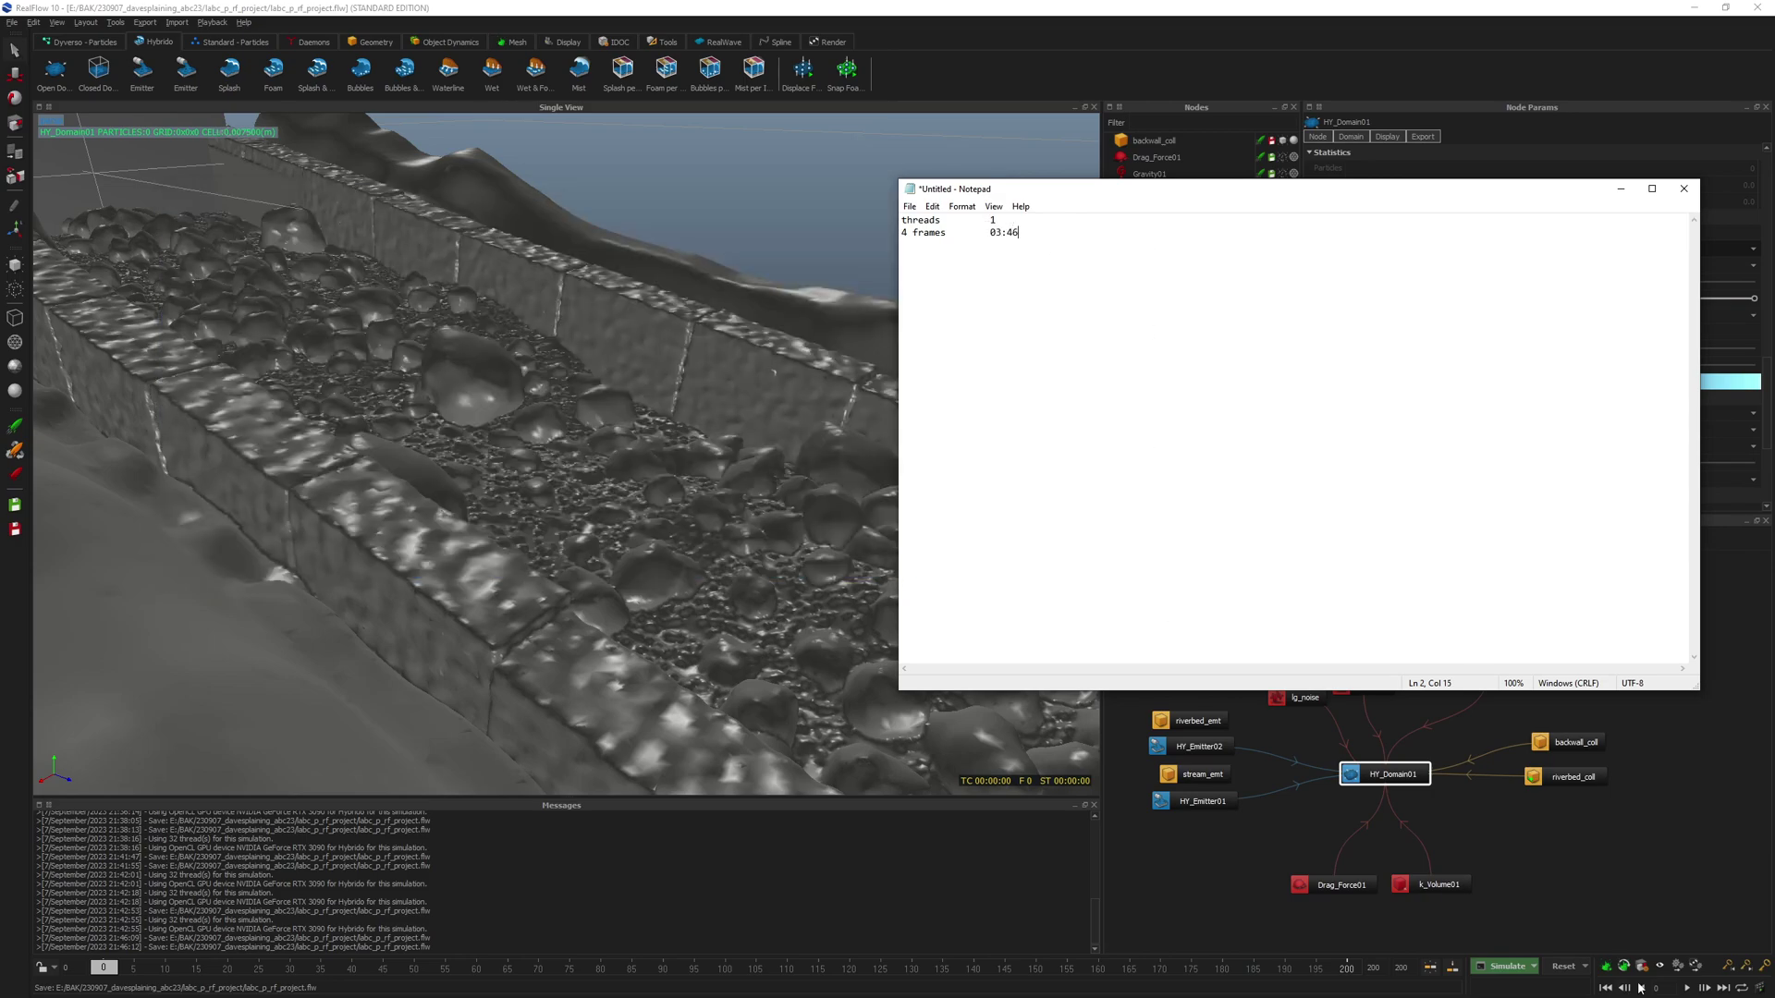
# - Set the command-line simulation to 2 threads and run it through frame 4
pyautogui.click(1535, 967)
pyautogui.click(1525, 980)
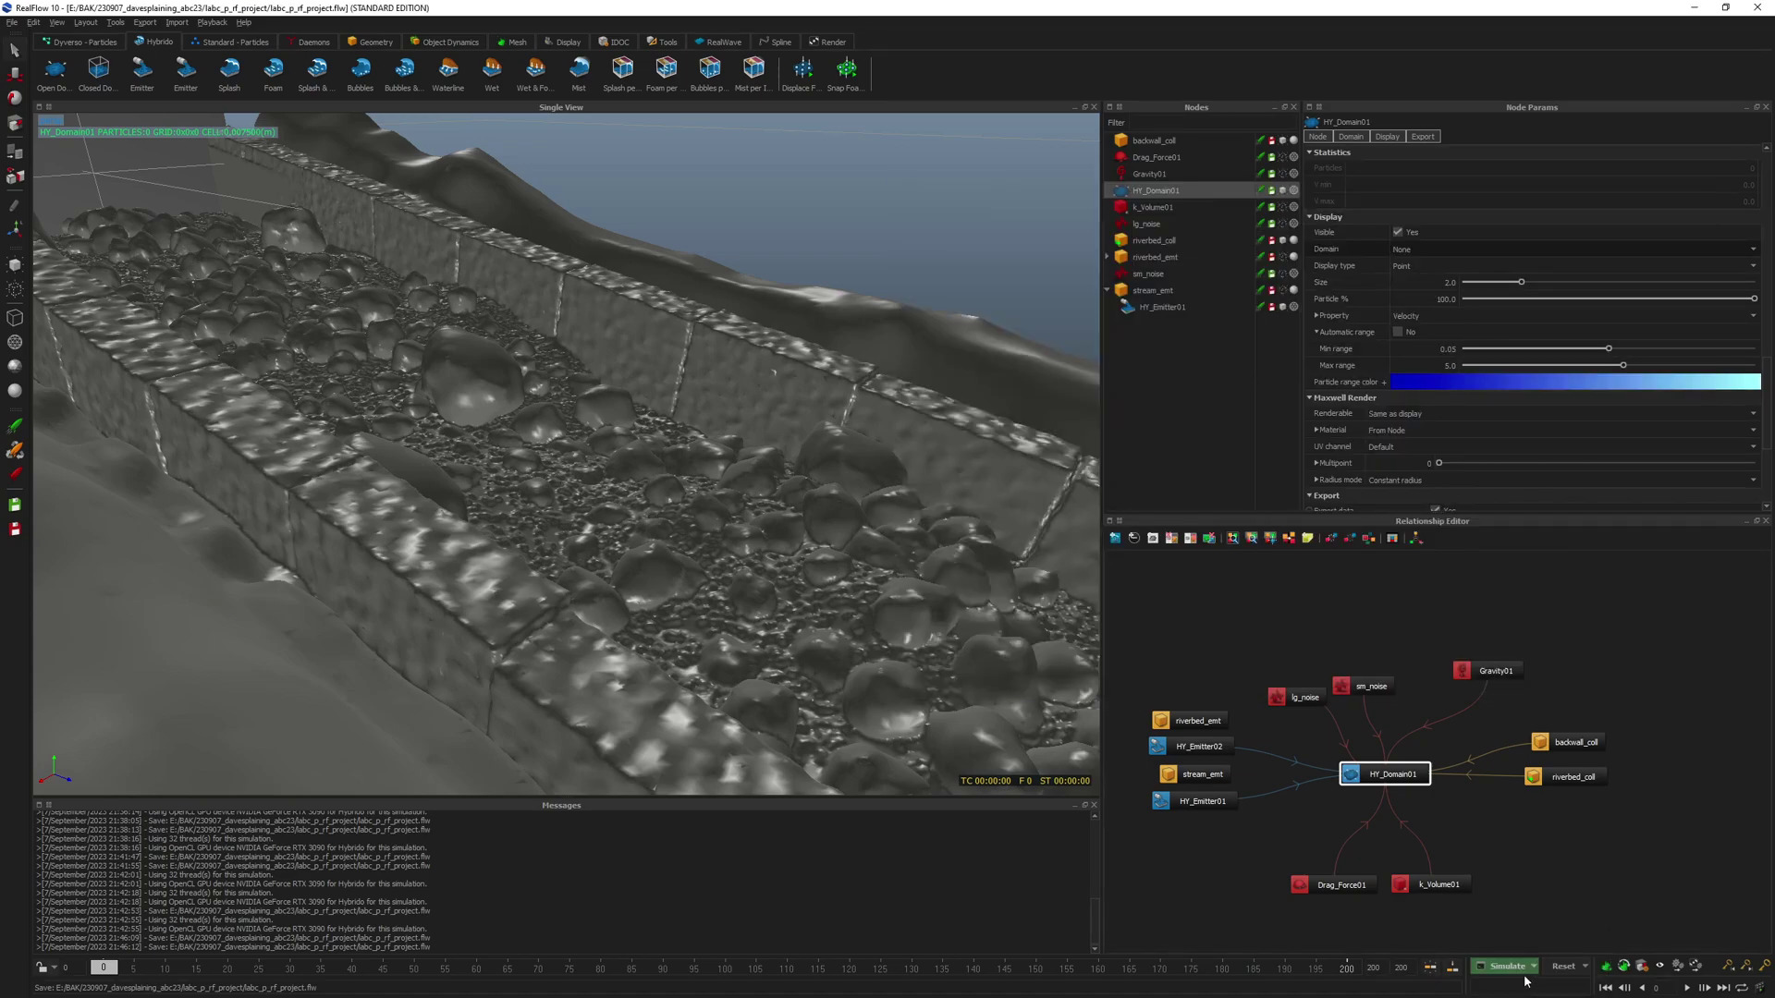
pyautogui.click(1556, 935)
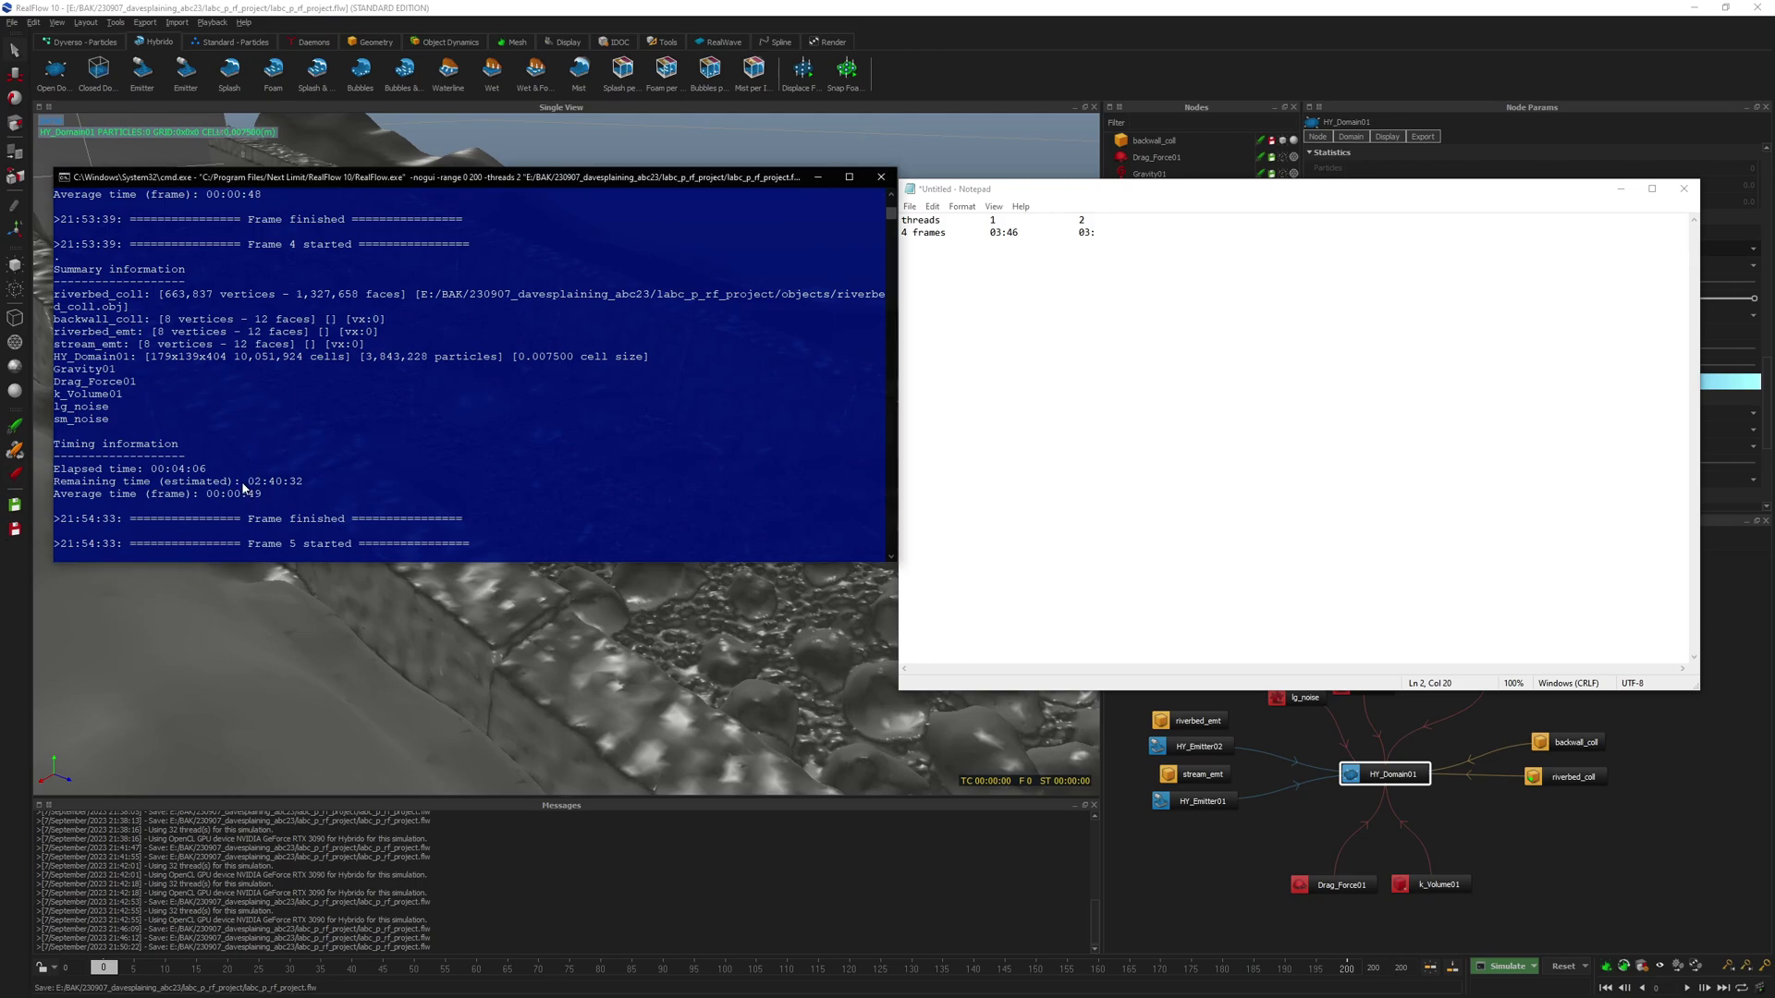
# - Record 04:06 under 2 threads in the Notepad timing table and stop the 2-thread run
pyautogui.click(1135, 241)
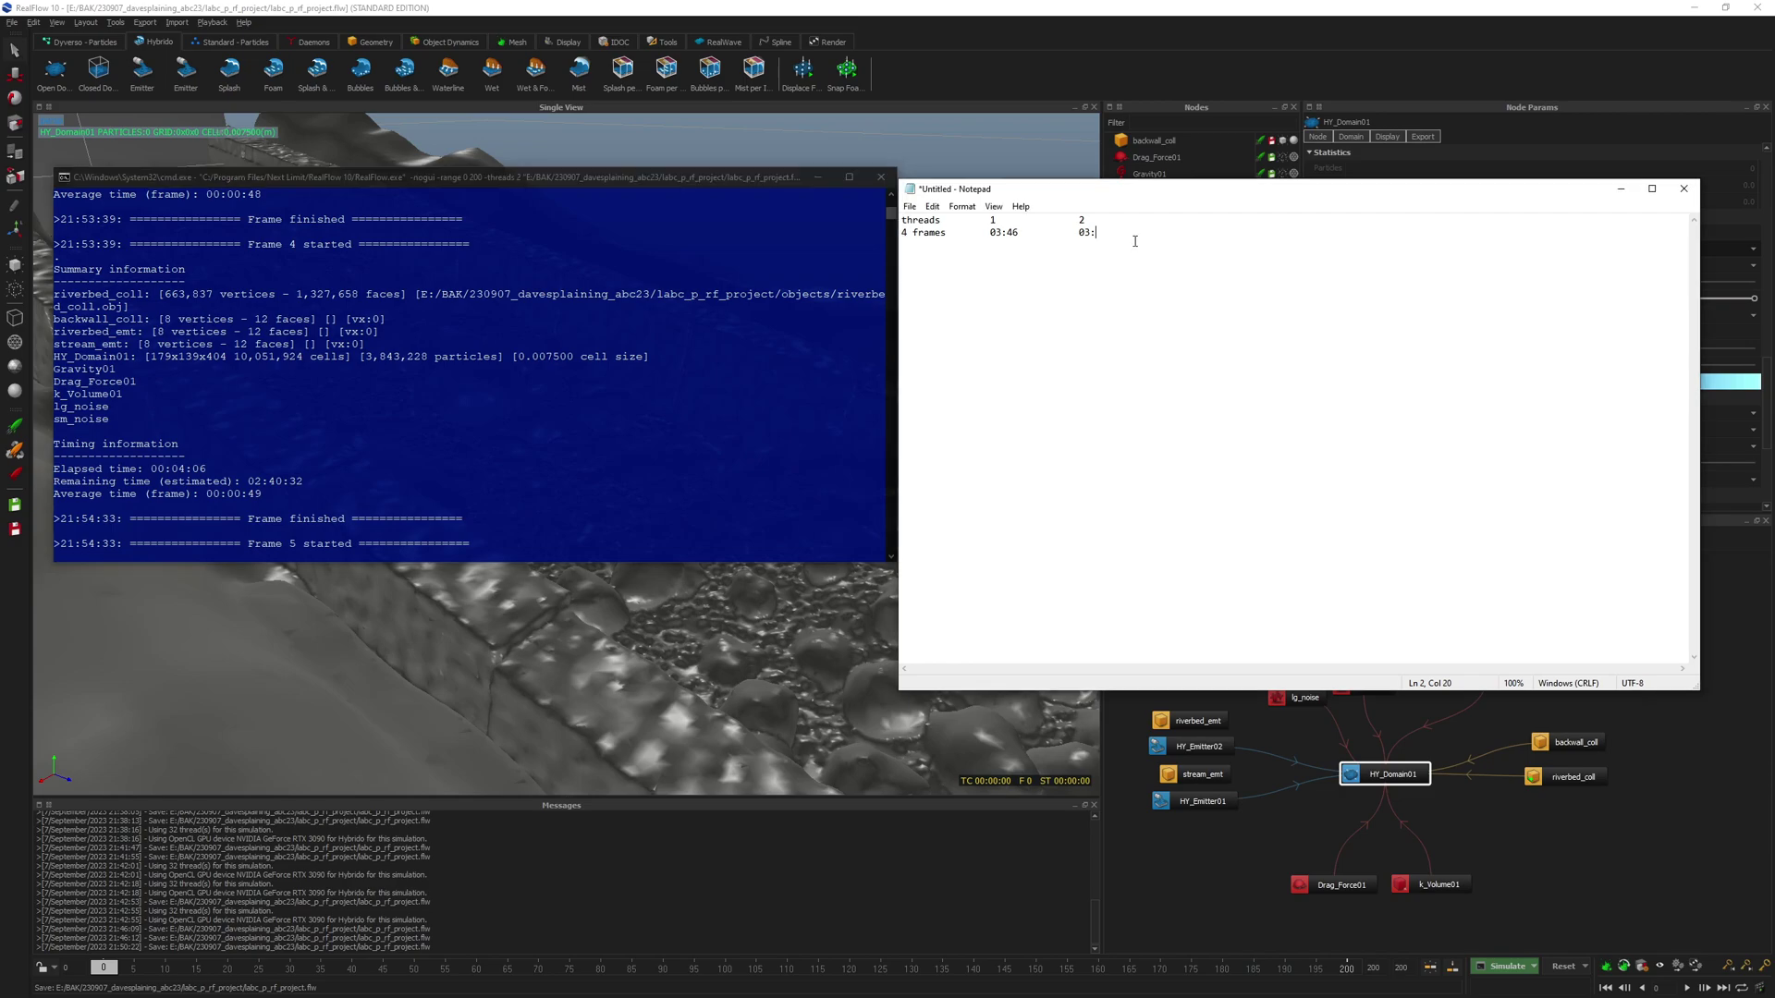
pyautogui.write('4:06')
pyautogui.click(790, 325)
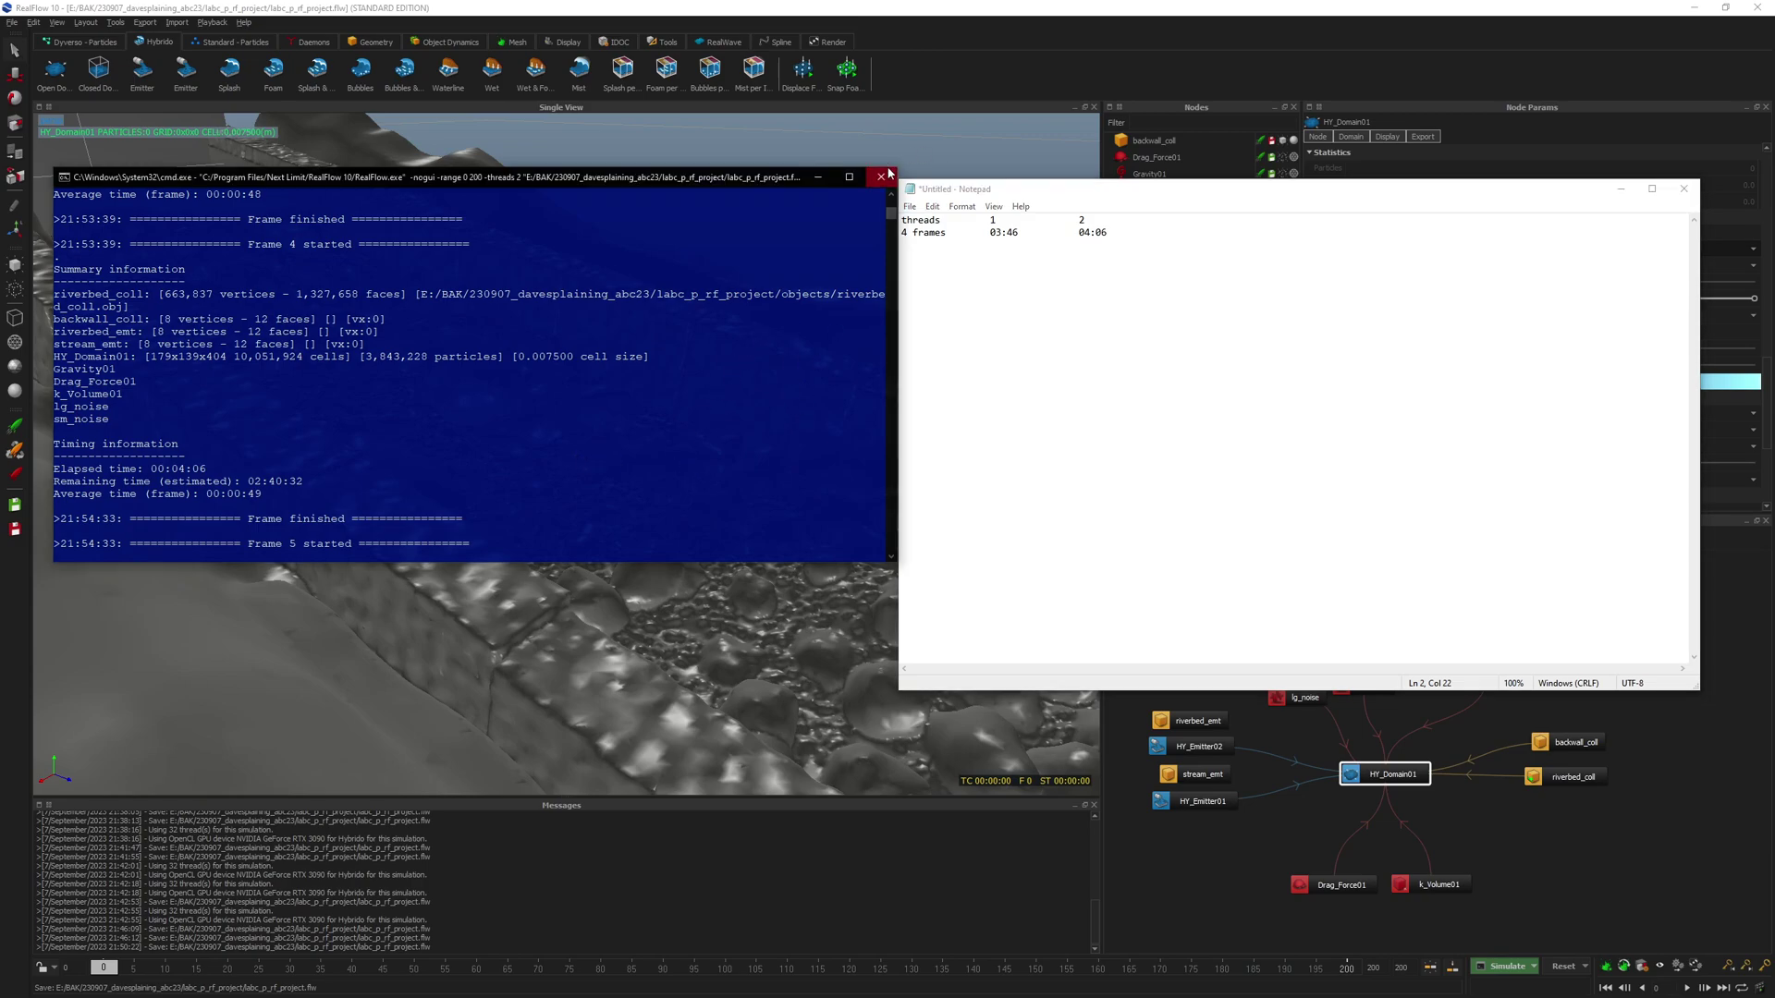
pyautogui.hotkey('ctrl', 'c')
# - Add a column for 4 threads to the Notepad timing table
pyautogui.click(1193, 220)
pyautogui.write('3')
pyautogui.write('4')
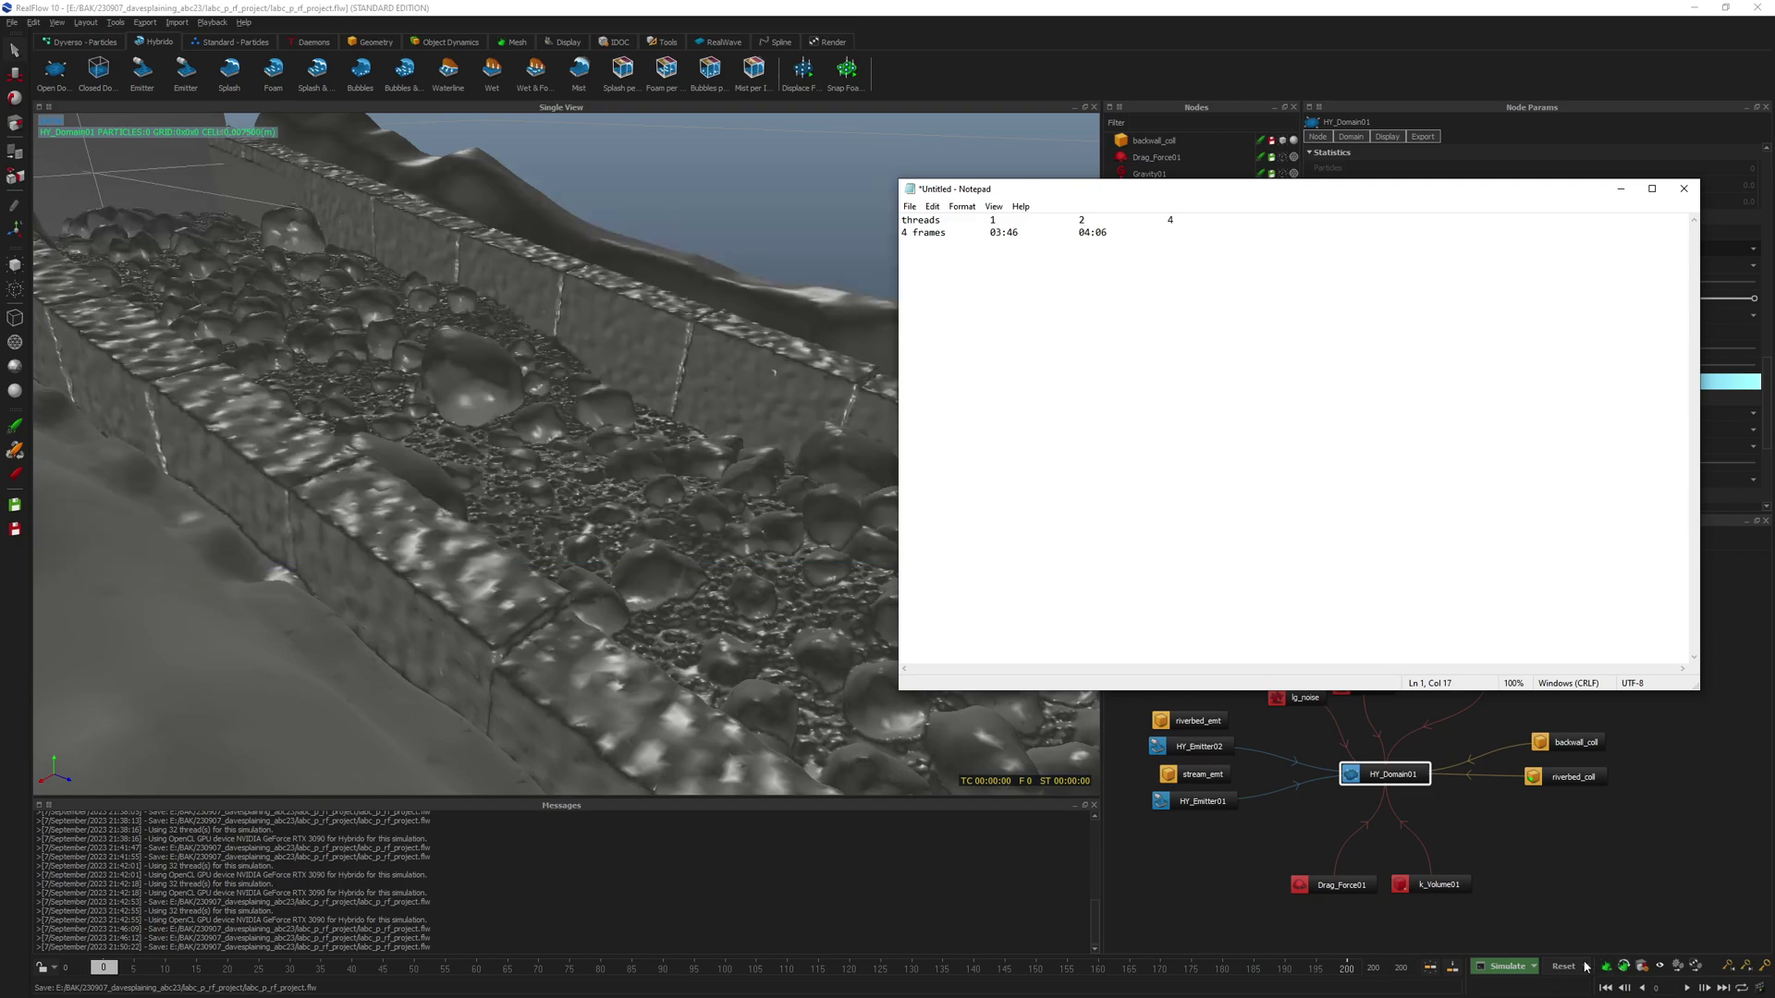
# - Set the command-line simulation to 4 threads, save the project, and launch the run
pyautogui.click(1535, 967)
pyautogui.click(1530, 981)
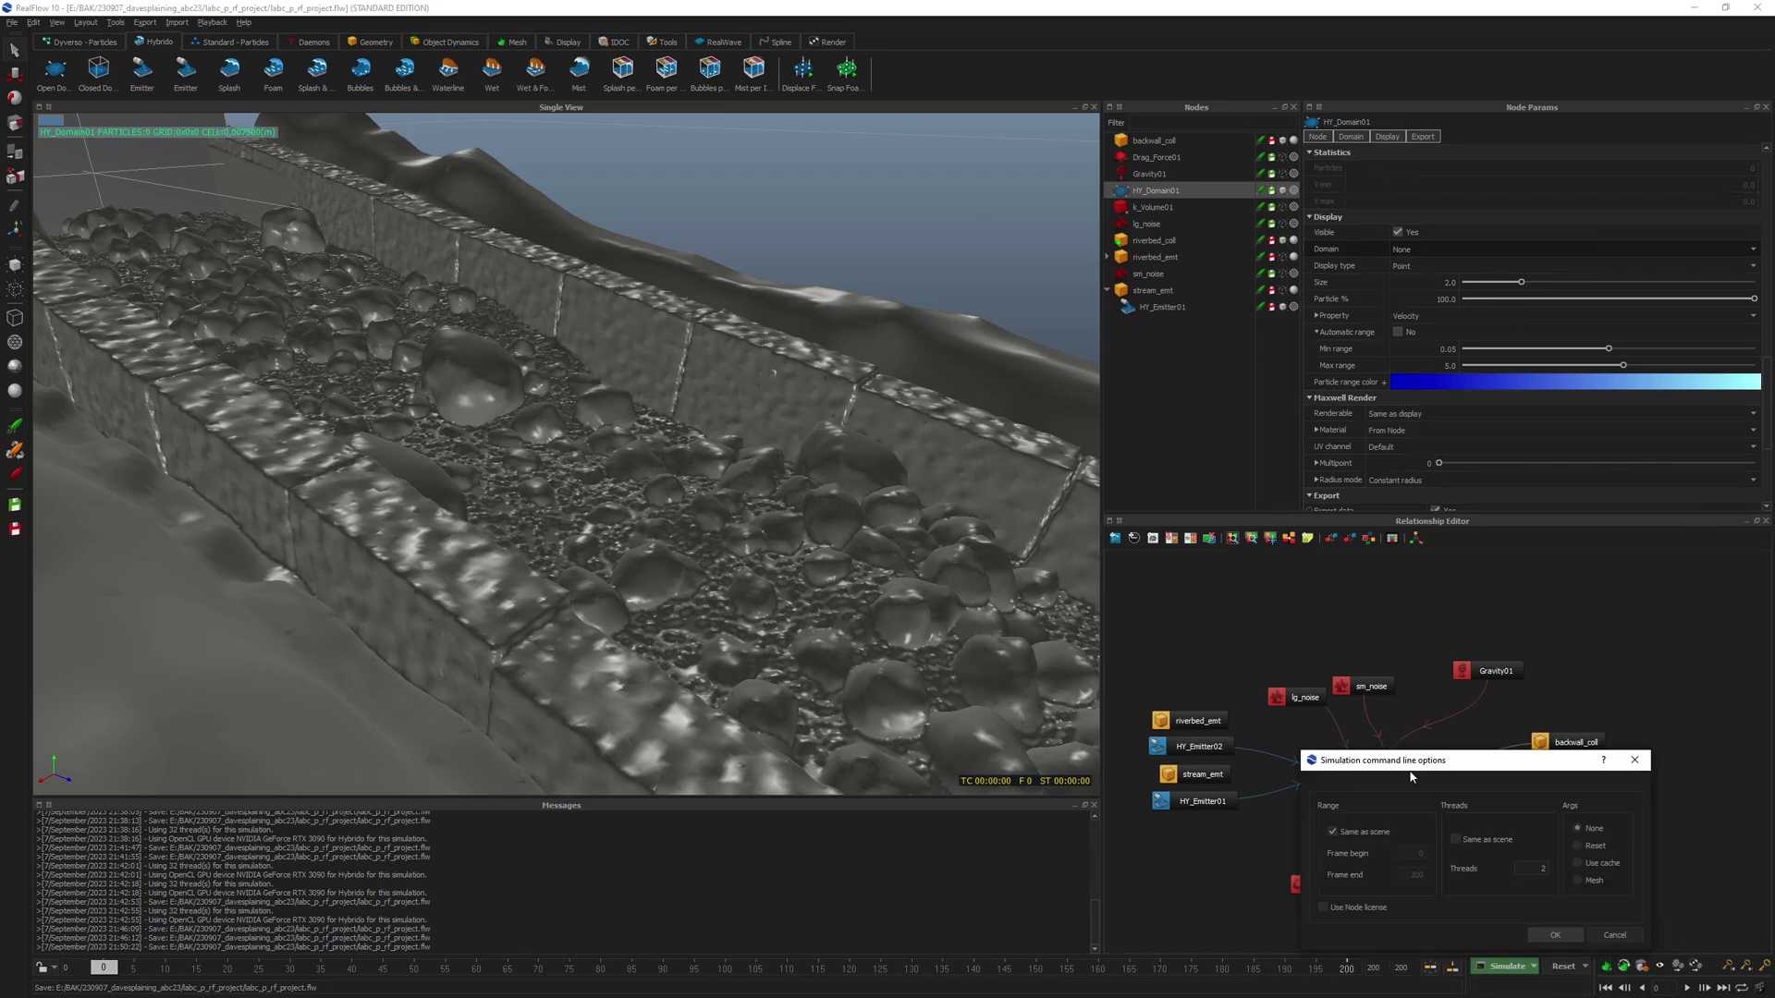
pyautogui.click(1554, 935)
pyautogui.hotkey('ctrl', 's')
pyautogui.hotkey('ctrl', 's')
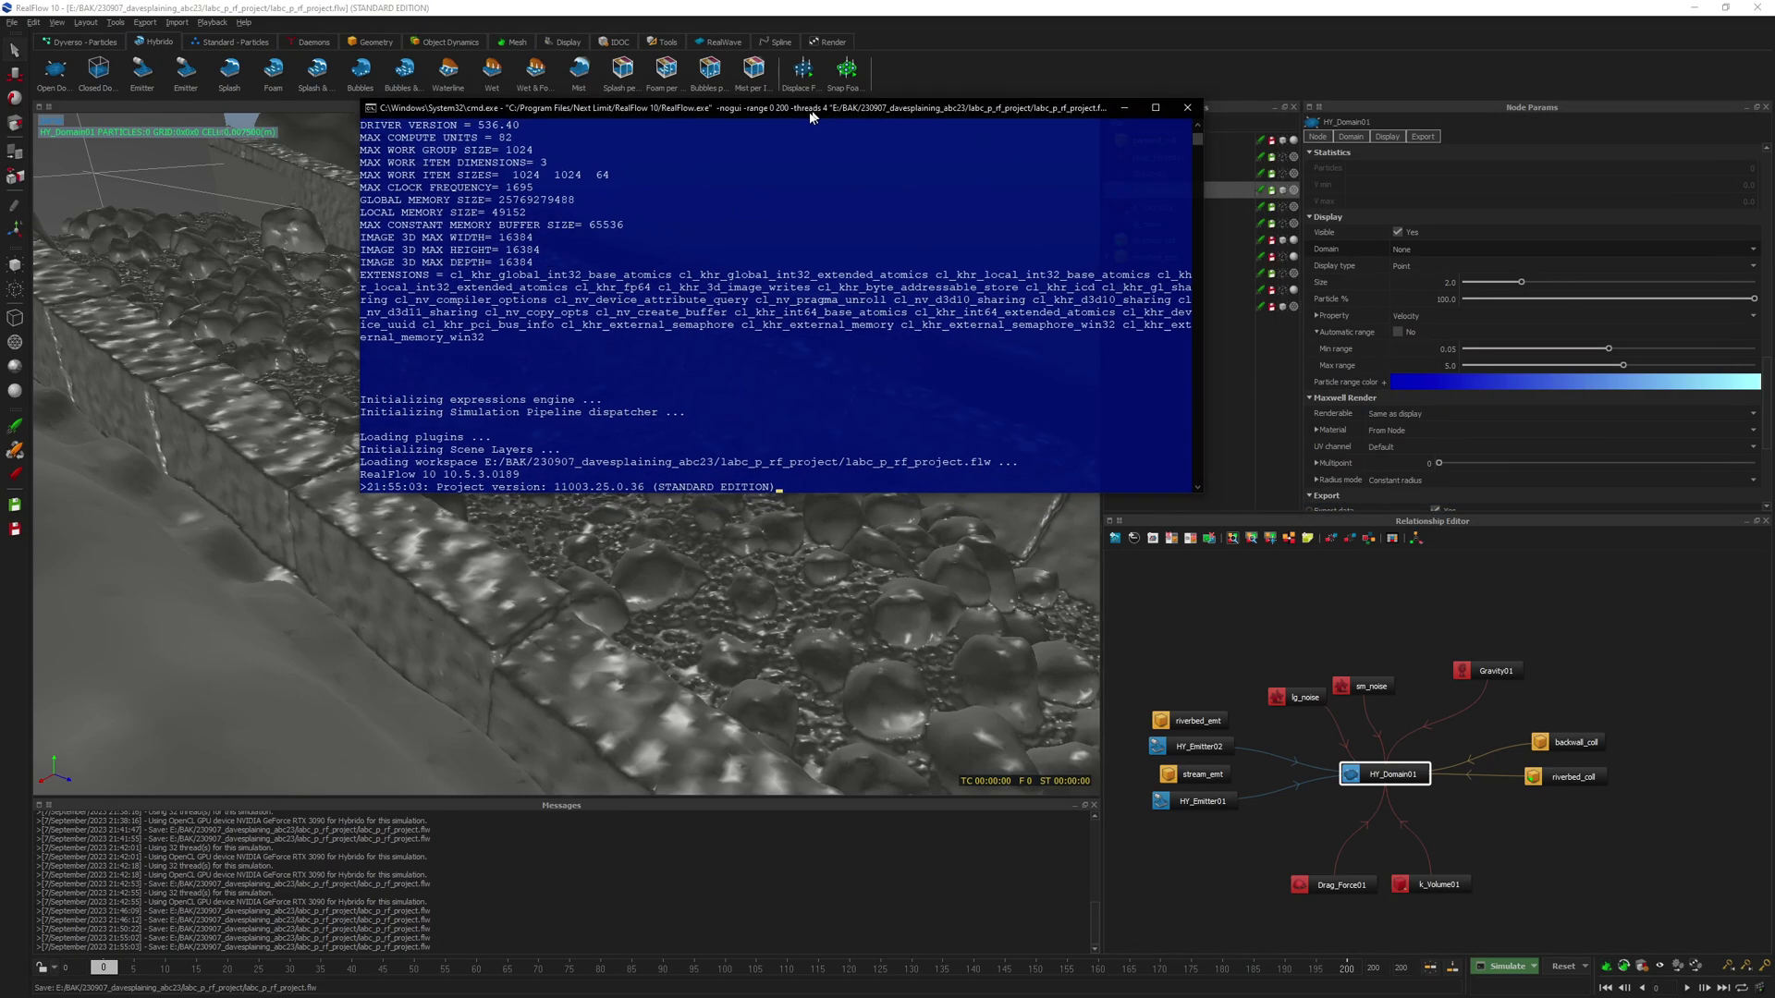
pyautogui.moveTo(821, 103); pyautogui.dragTo(562, 201)
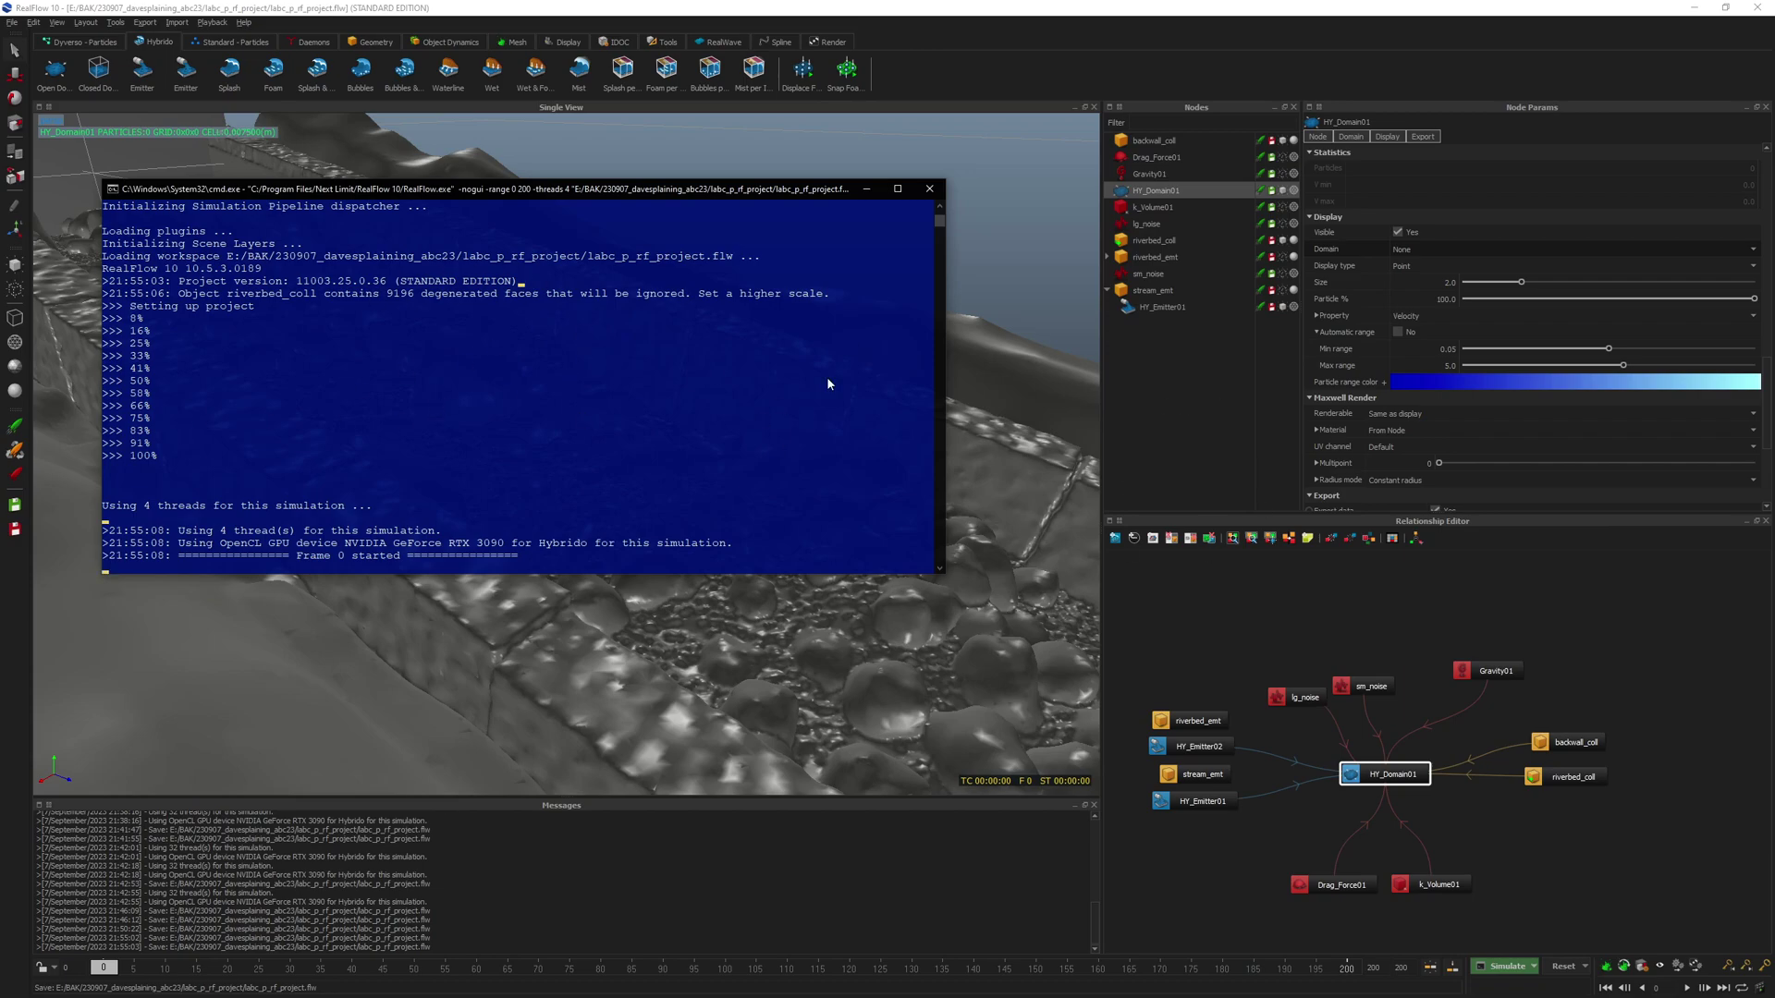
pyautogui.moveTo(460, 195); pyautogui.dragTo(464, 229)
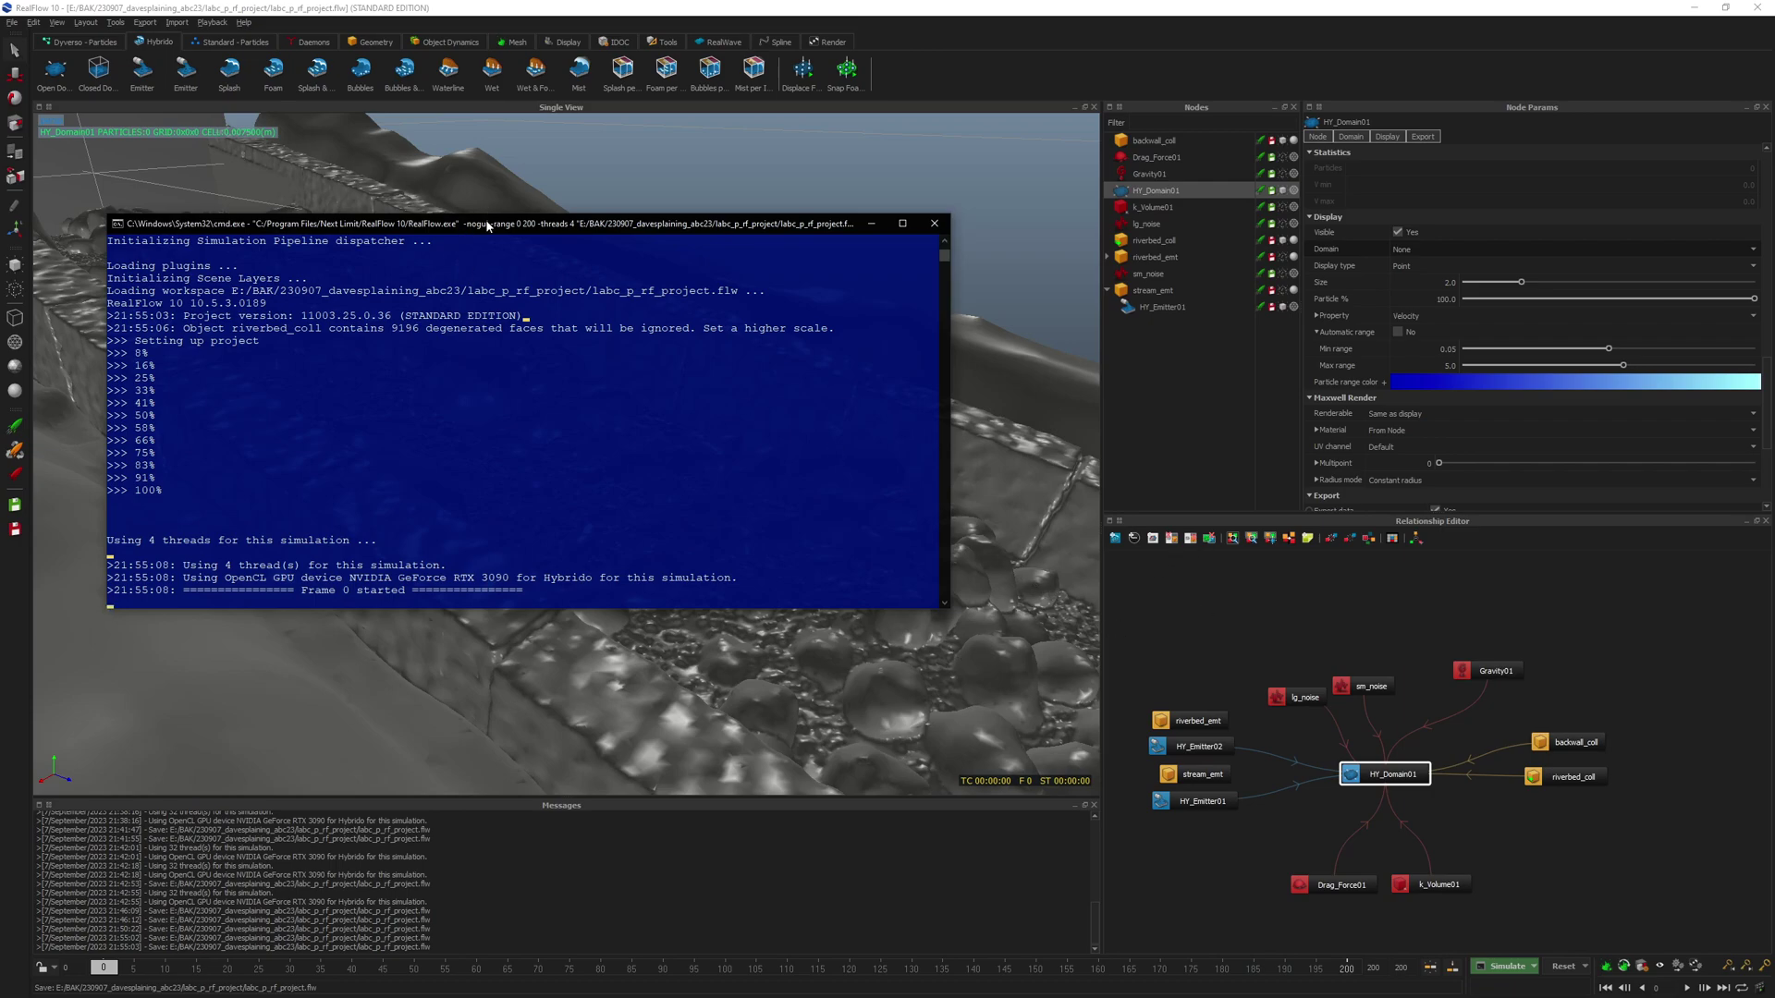
pyautogui.moveTo(488, 218)
pyautogui.mouseDown()
pyautogui.moveTo(488, 172)
pyautogui.moveTo(491, 203)
pyautogui.mouseUp()
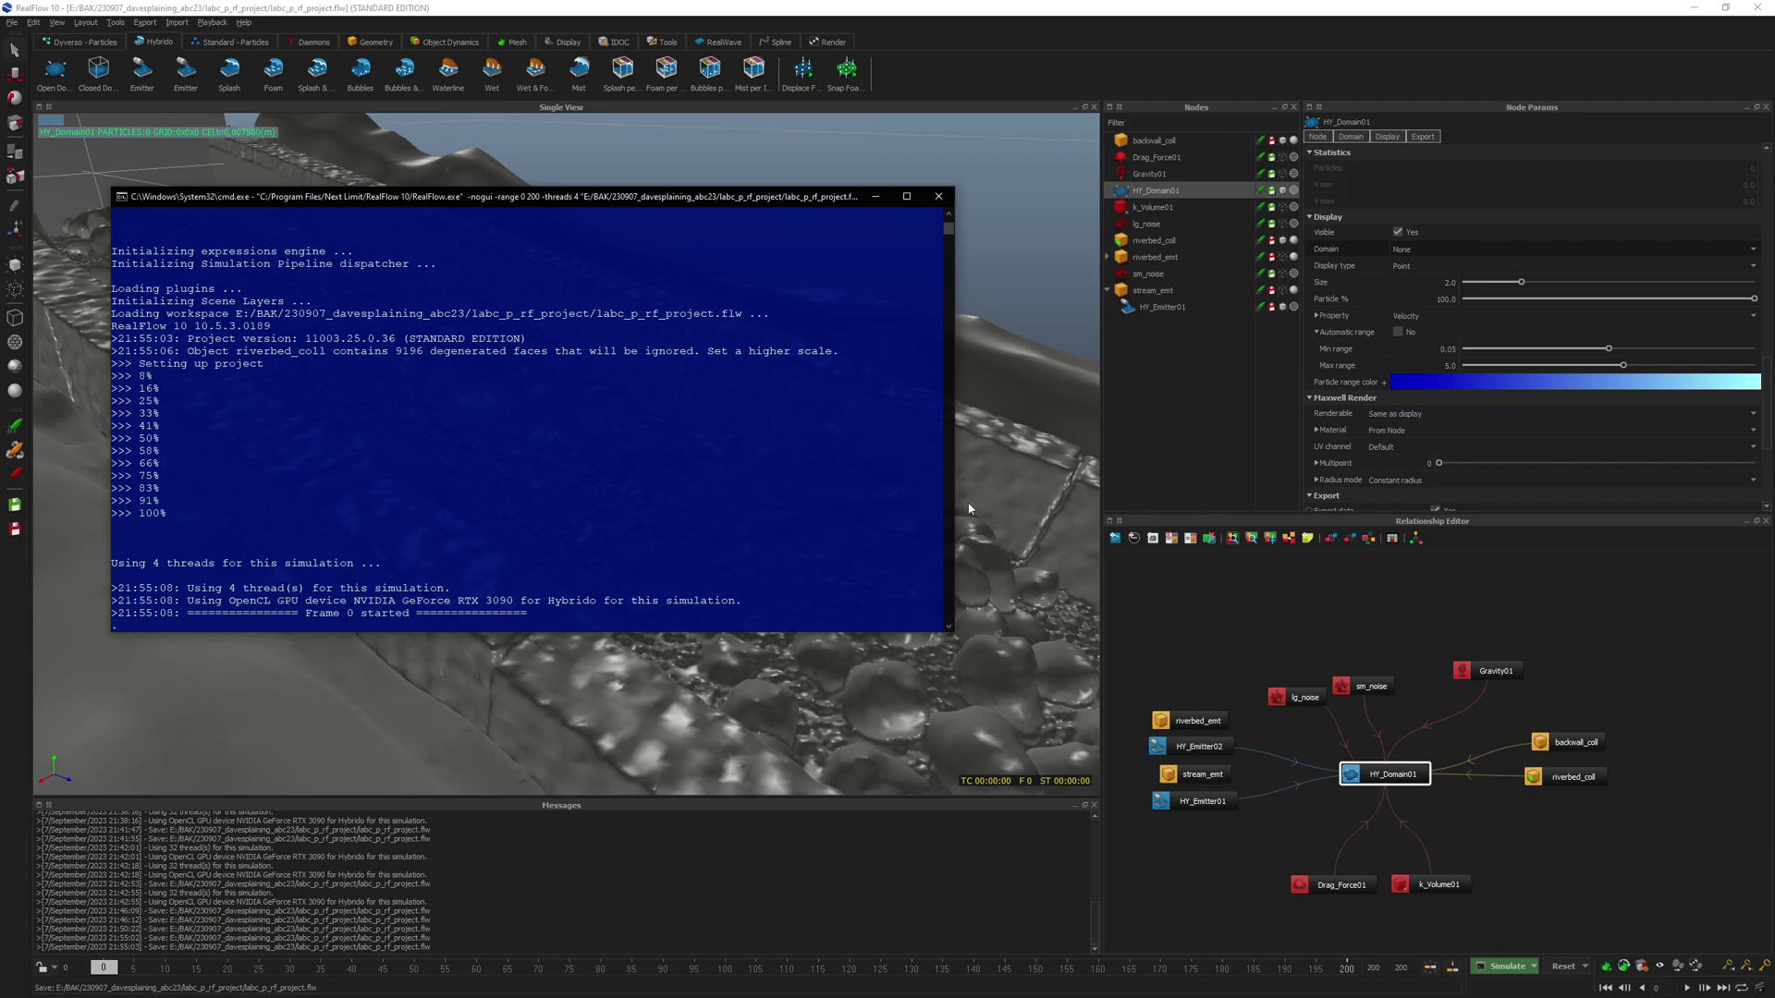
pyautogui.moveTo(579, 188); pyautogui.dragTo(546, 283)
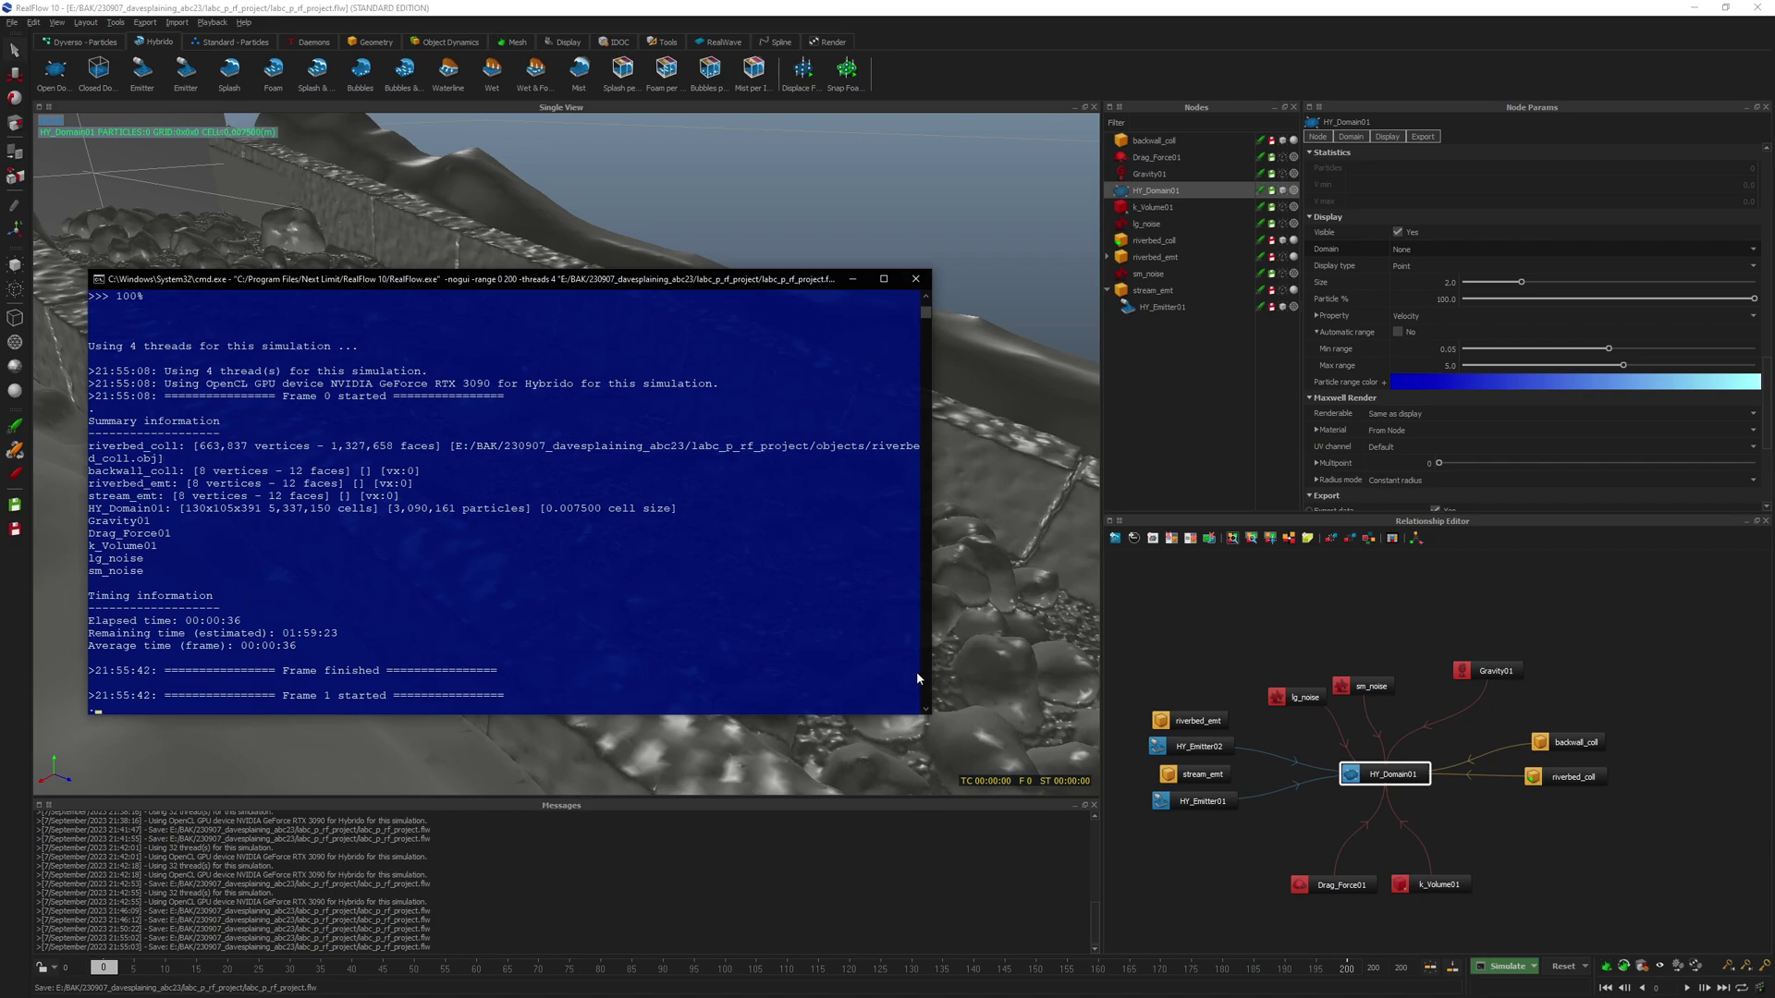
pyautogui.moveTo(564, 284); pyautogui.dragTo(514, 358)
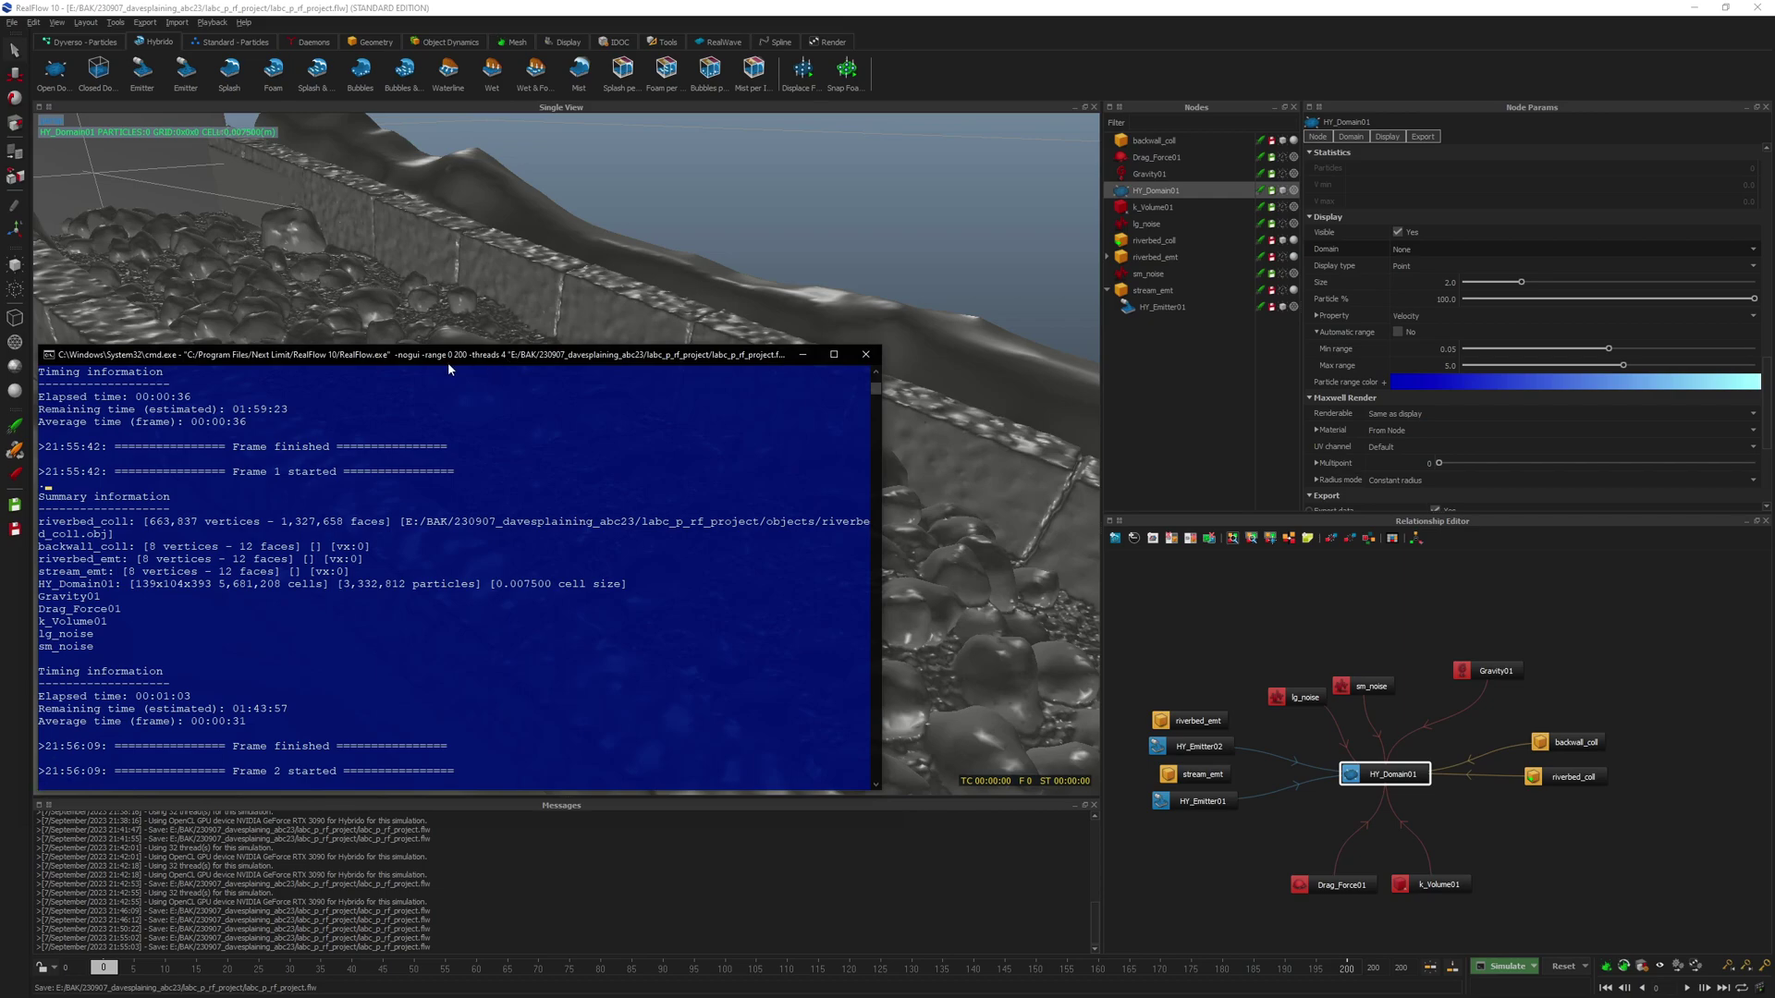
pyautogui.moveTo(449, 346); pyautogui.dragTo(465, 219)
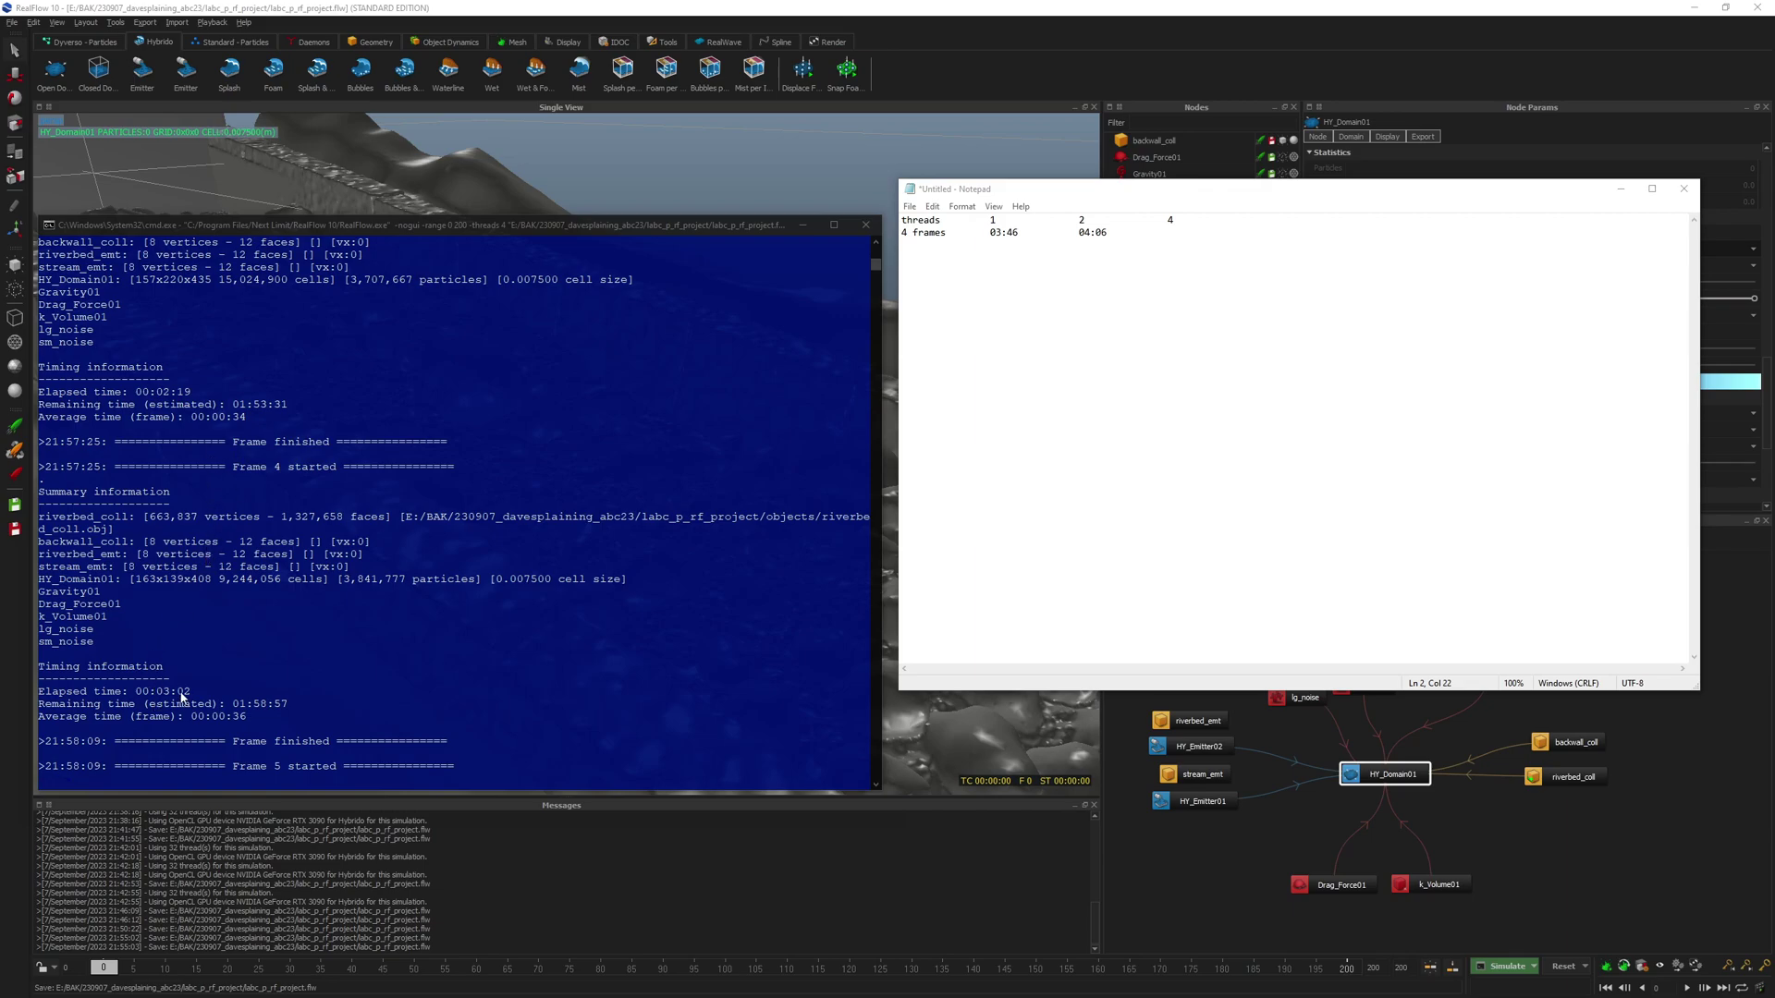
# - Record 03:02 under 4 threads in the Notepad timing table and stop the 4-thread run
pyautogui.click(1163, 261)
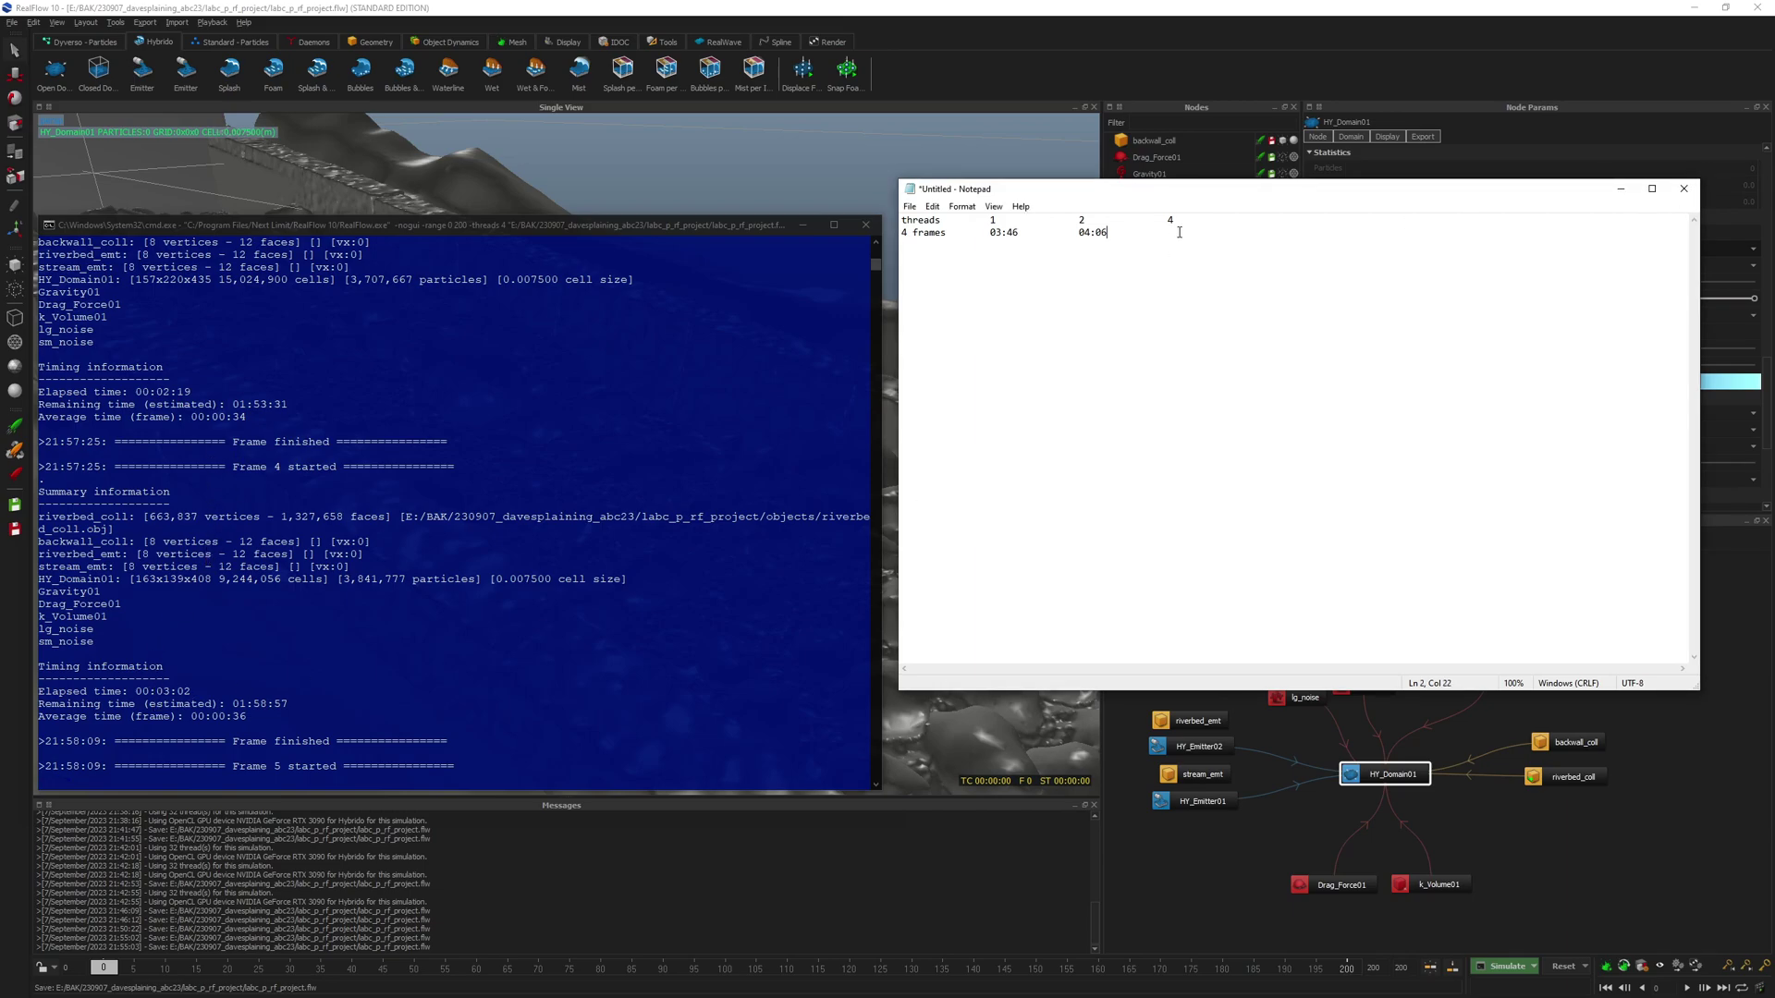
pyautogui.write('03:02')
pyautogui.click(874, 232)
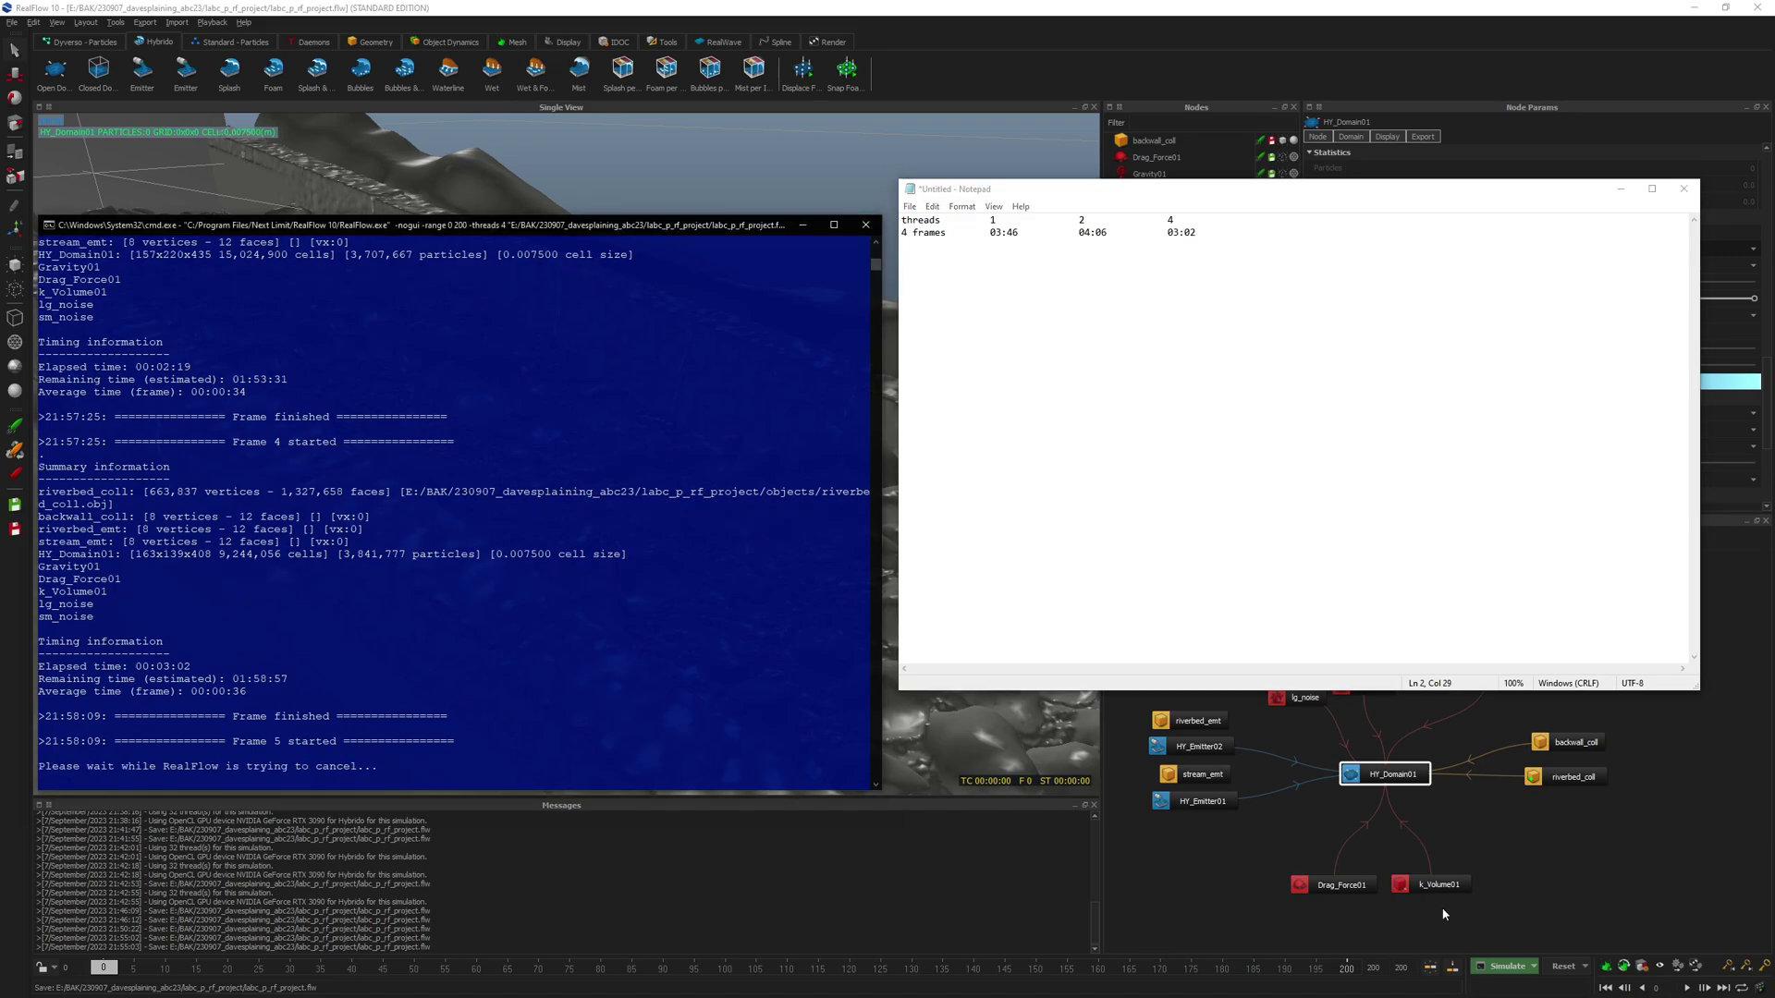
pyautogui.click(1535, 968)
pyautogui.click(1517, 991)
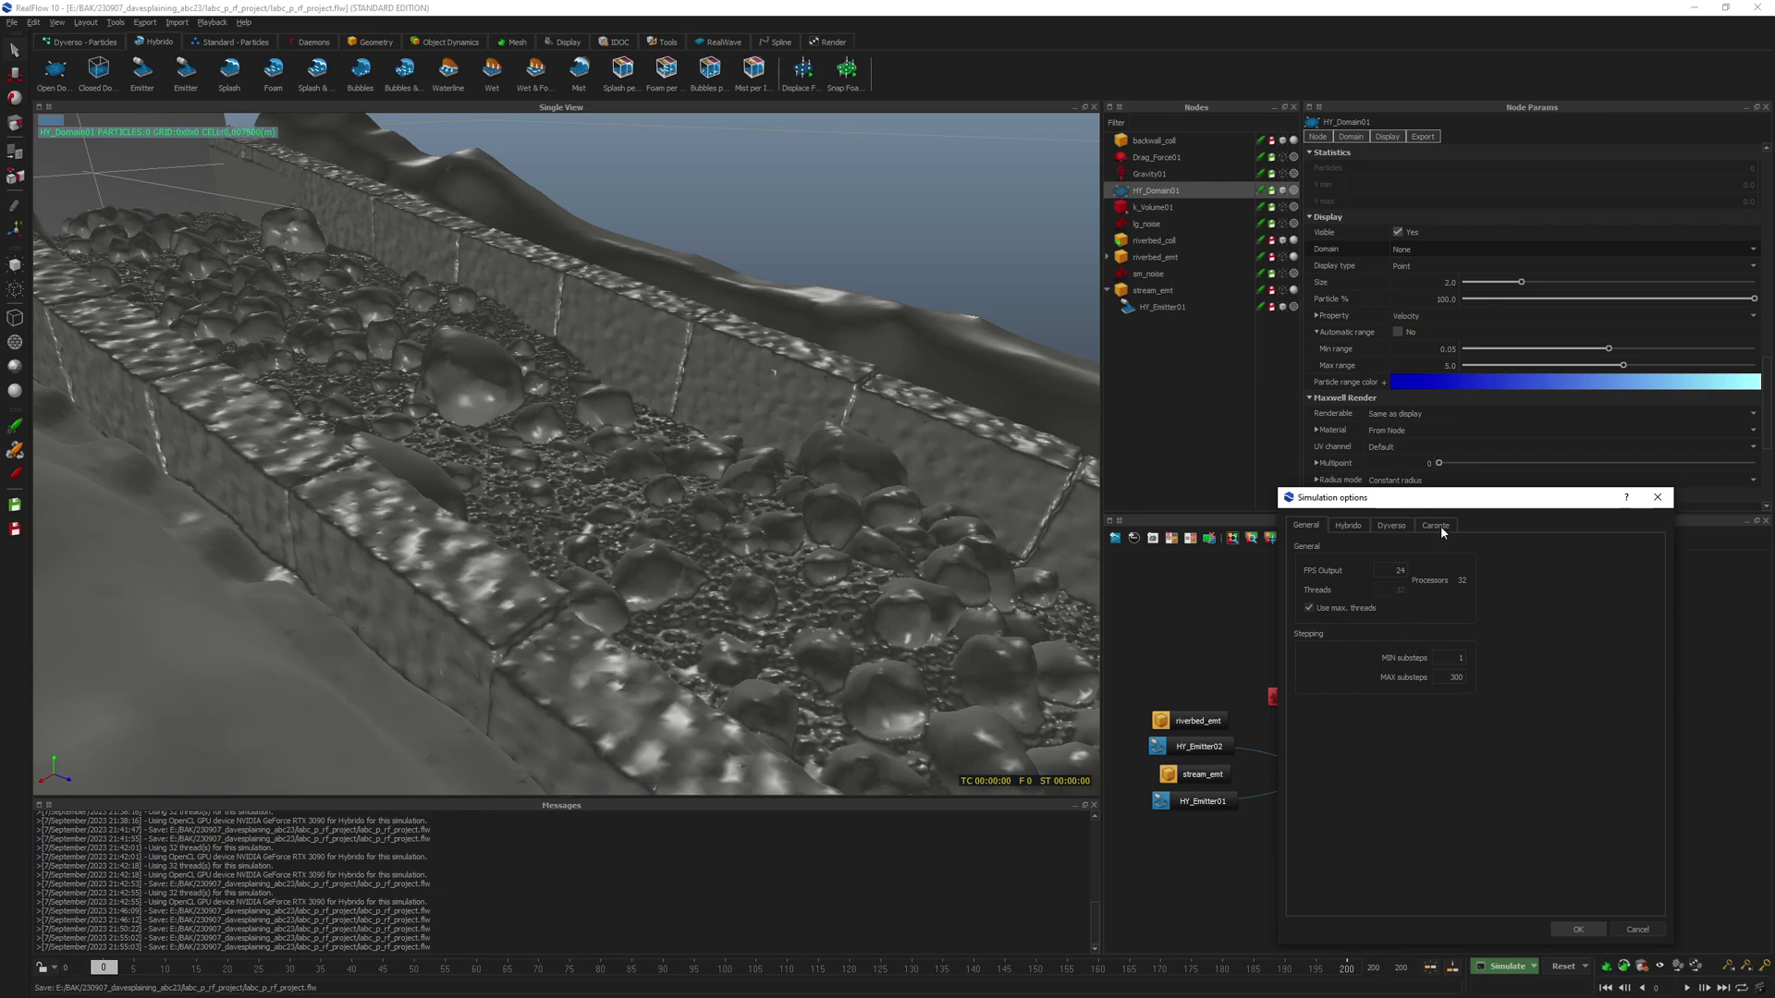
pyautogui.click(1657, 498)
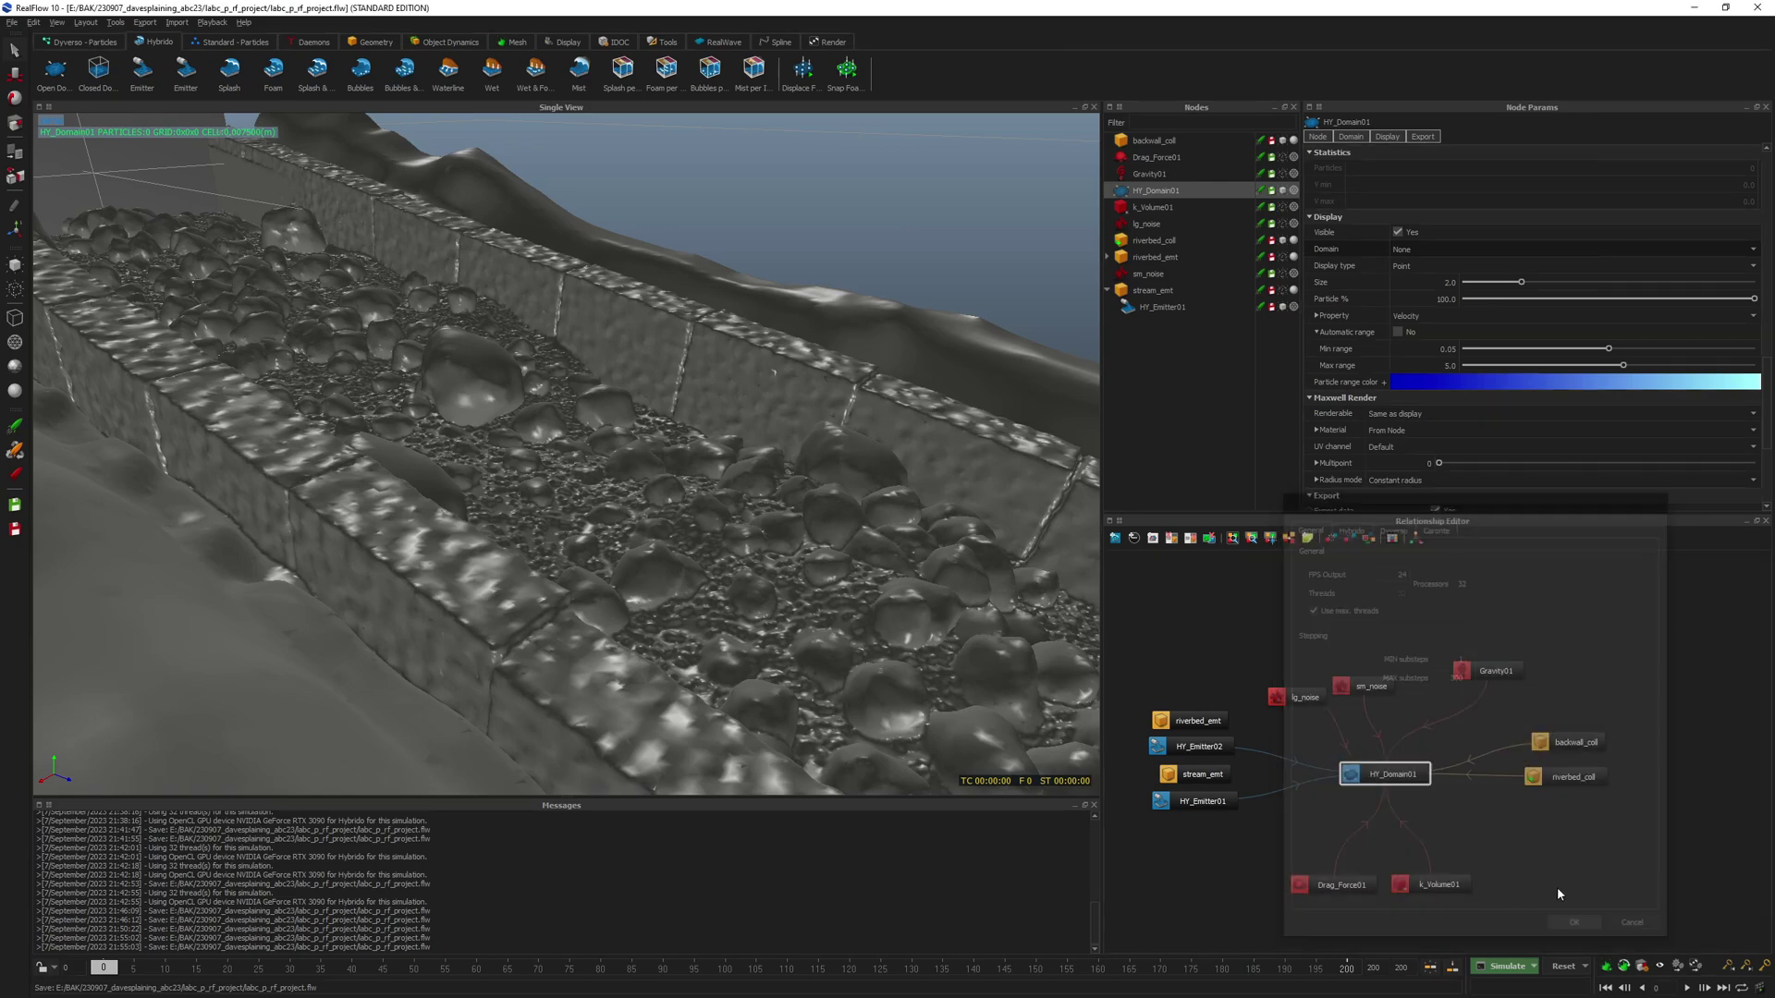
# - Set the command-line simulation to 6 threads and run it through frame 4
pyautogui.click(1535, 966)
pyautogui.click(1516, 945)
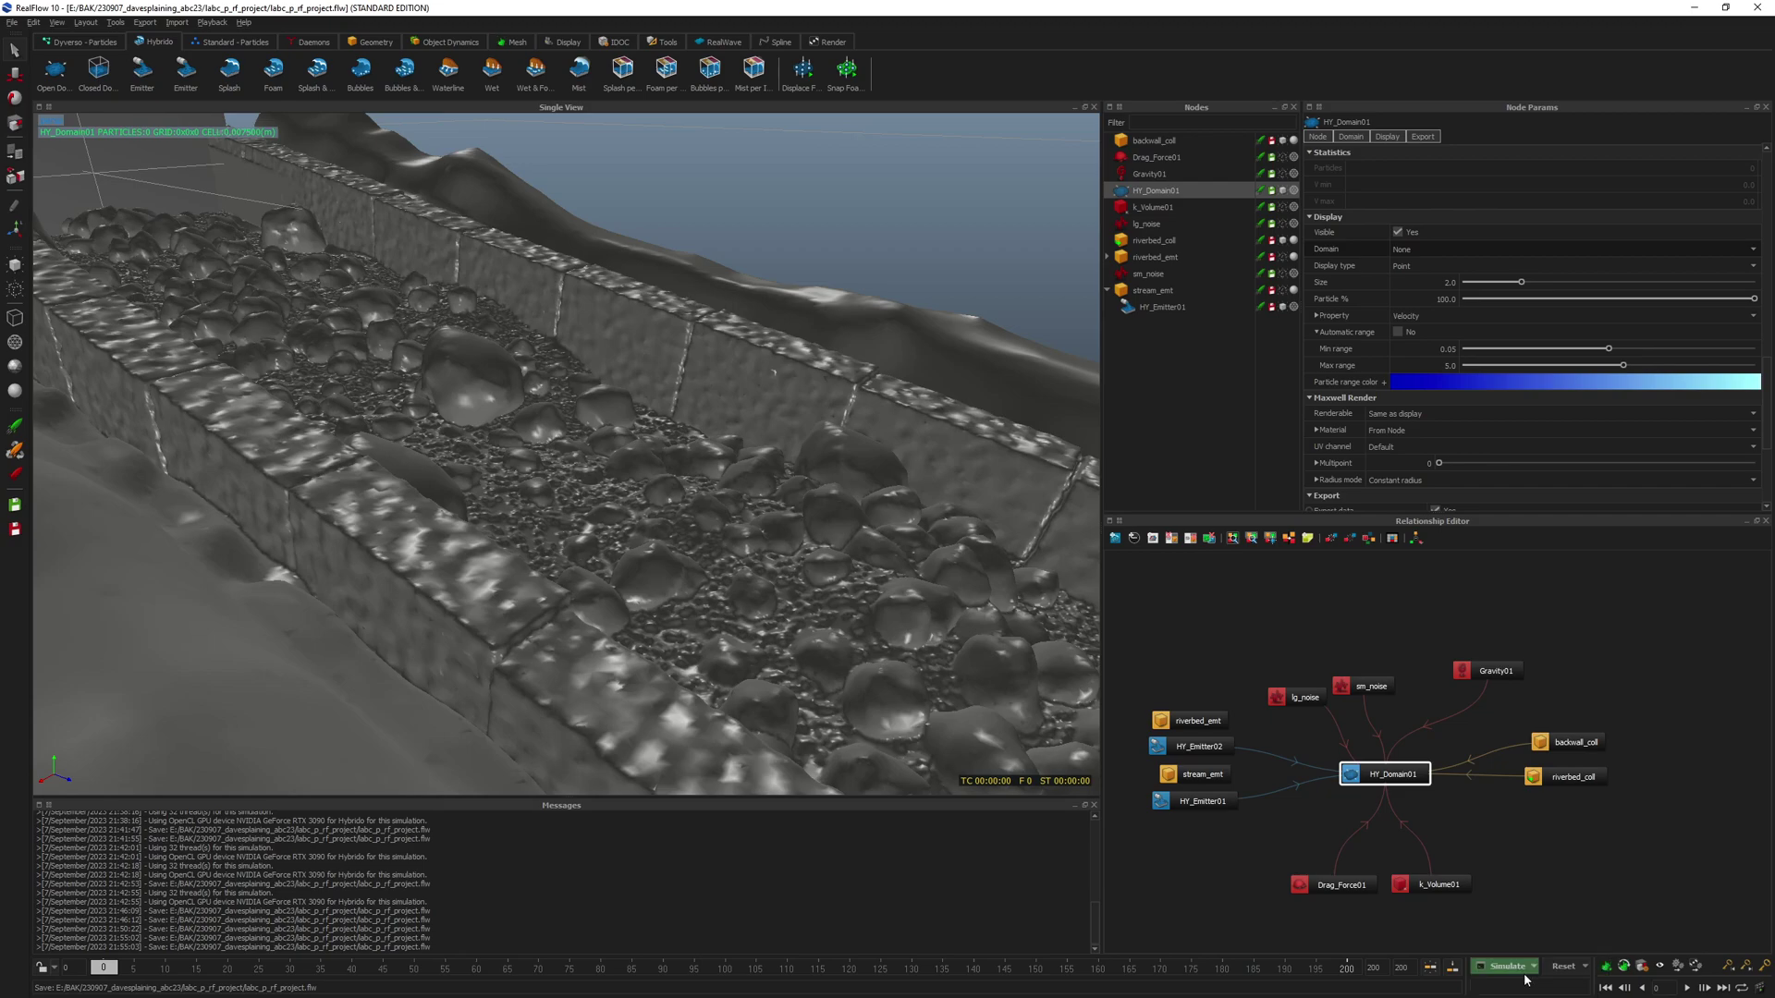
pyautogui.click(1557, 934)
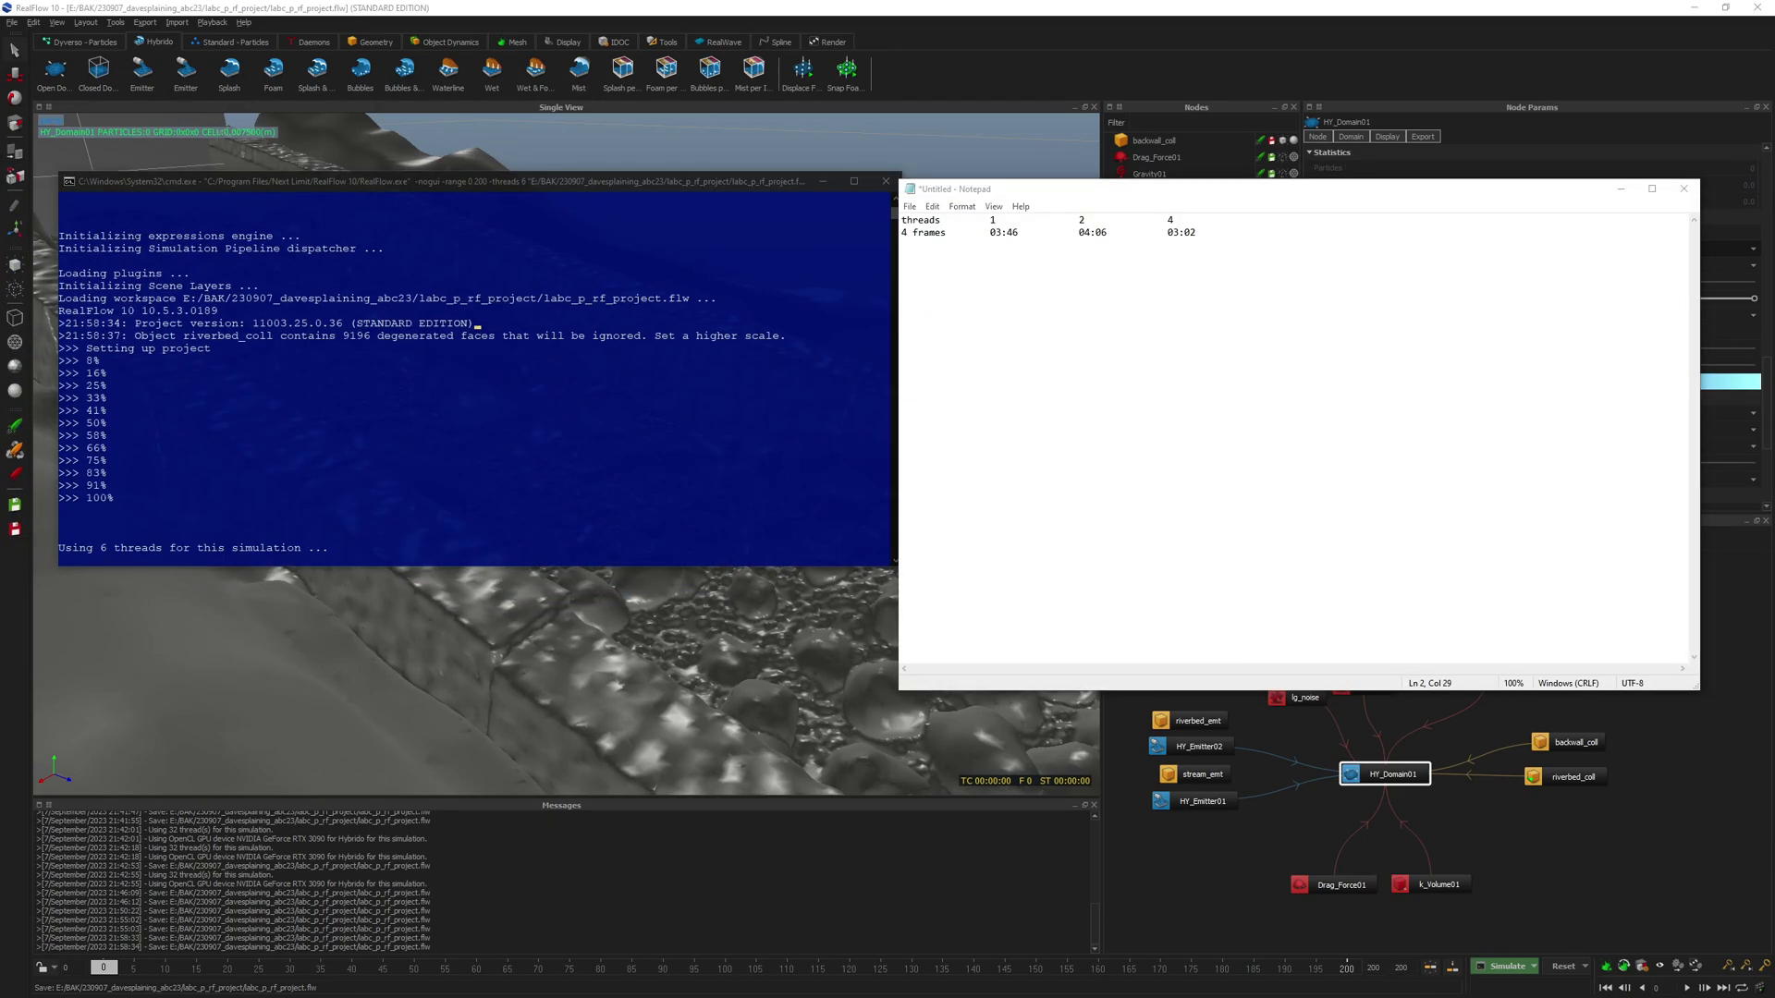
# - Record 02:22 under 6 threads for 4 frames in the Notepad timing table
pyautogui.click(1256, 232)
pyautogui.write('02:22')
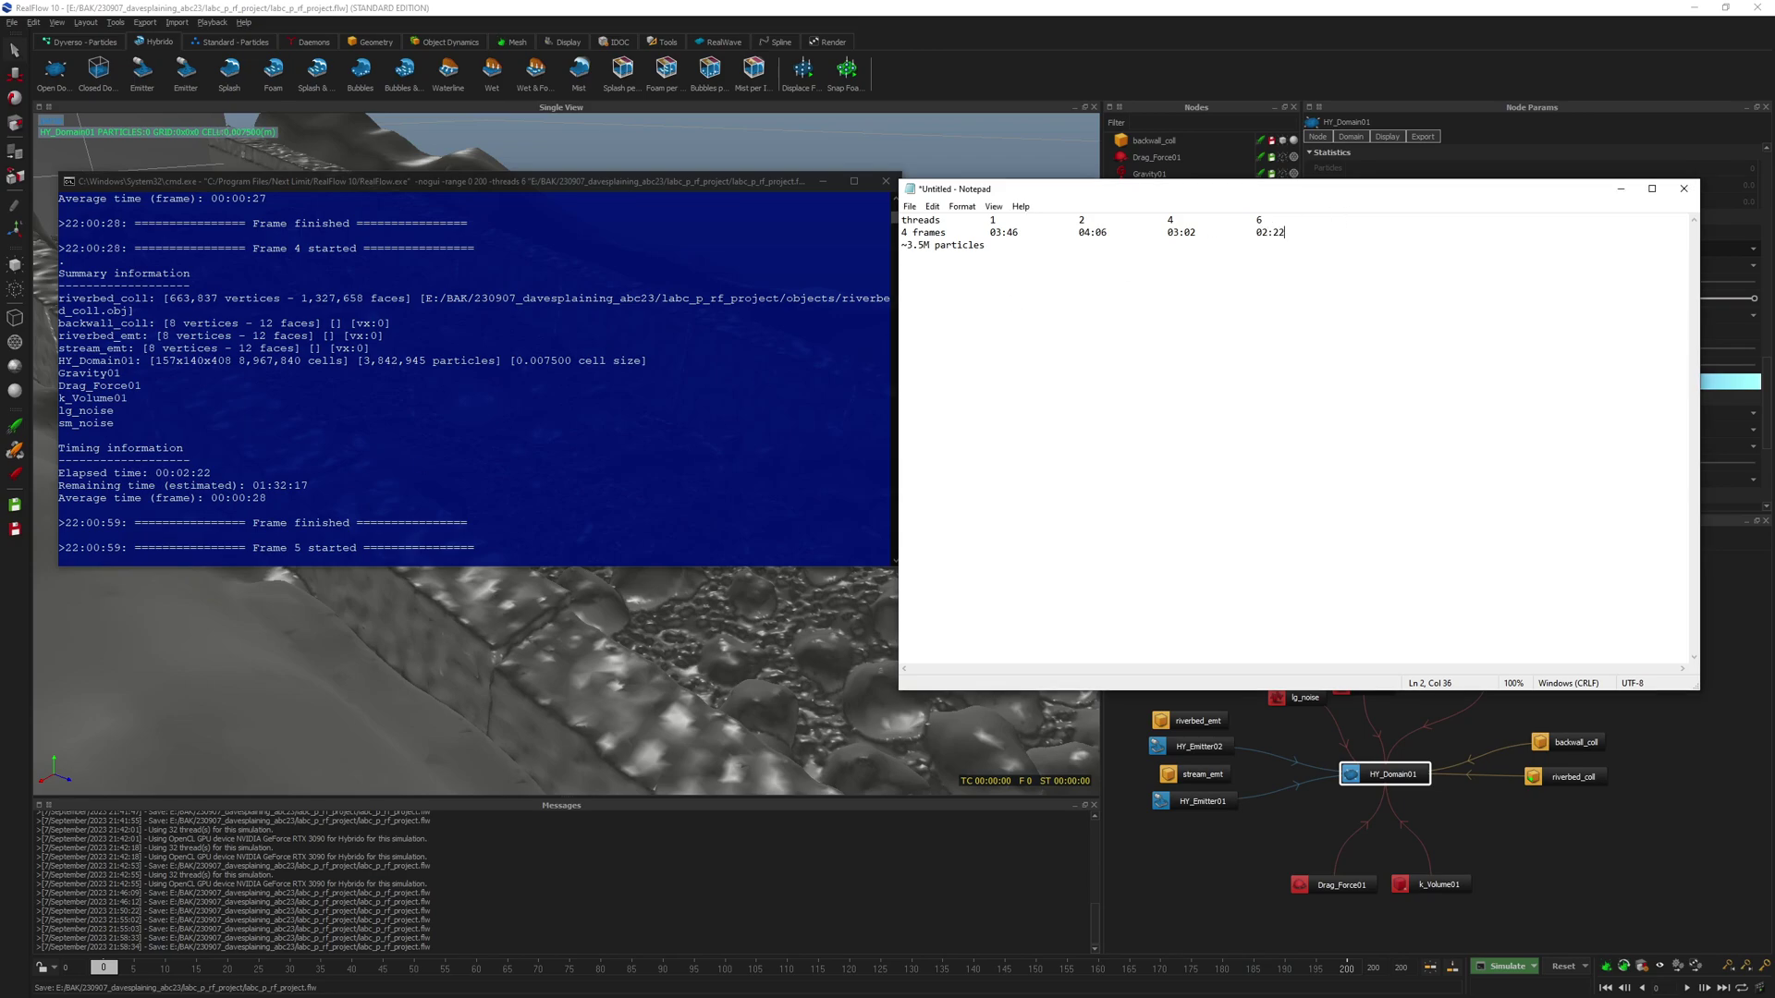
pyautogui.click(1358, 217)
pyautogui.click(1533, 966)
pyautogui.click(1535, 949)
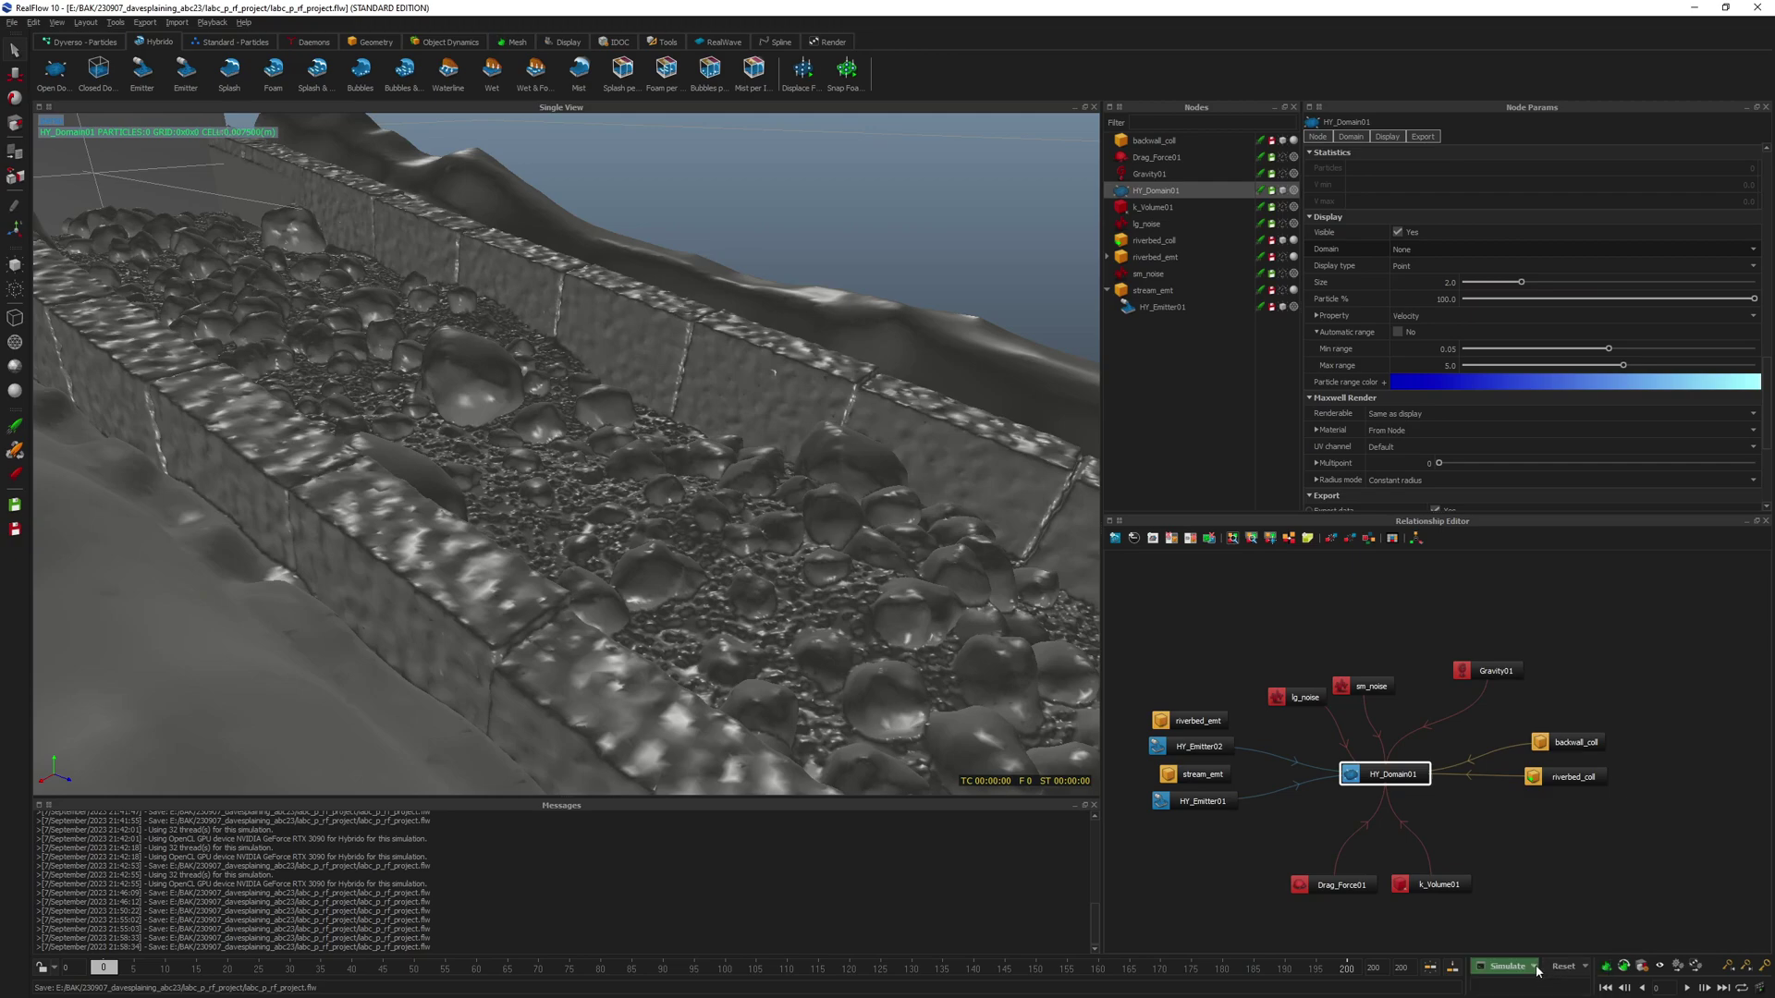
pyautogui.press('BackSpace')
pyautogui.press('BackSpace')
pyautogui.write('8')
pyautogui.click(1614, 934)
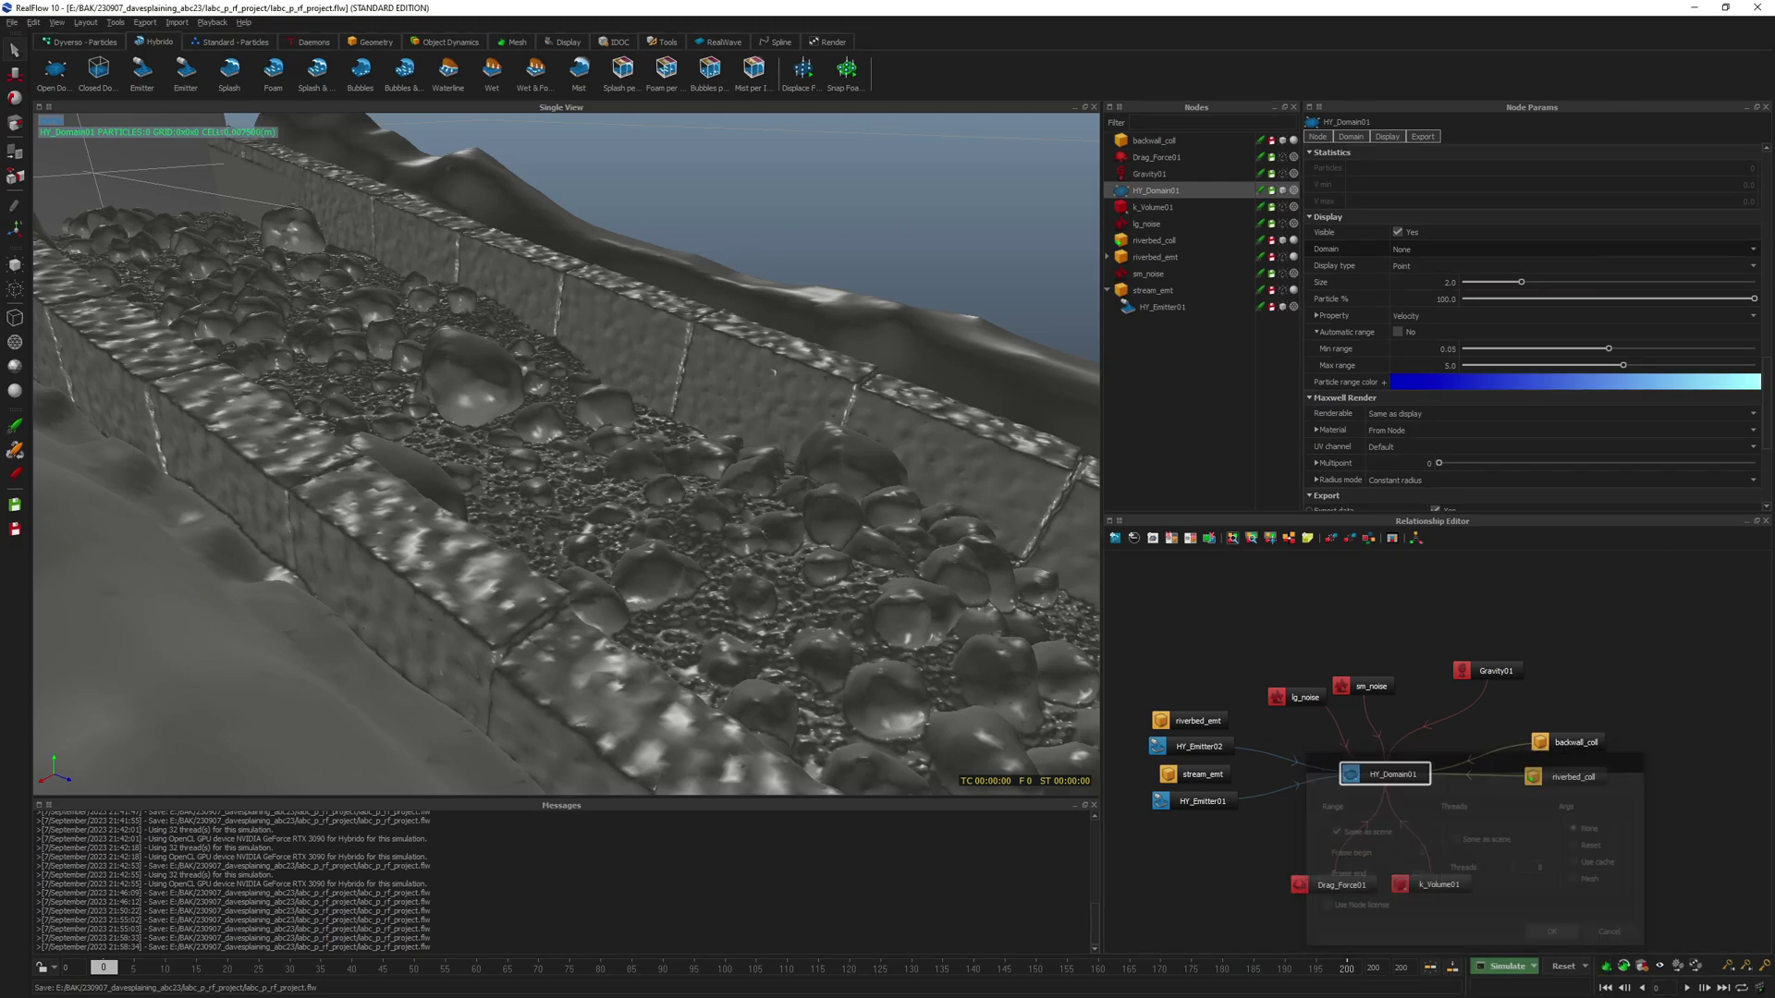
# - Stop the 6-thread run and relaunch the command-line simulation with 8 threads
pyautogui.hotkey('alt', 'Tab')
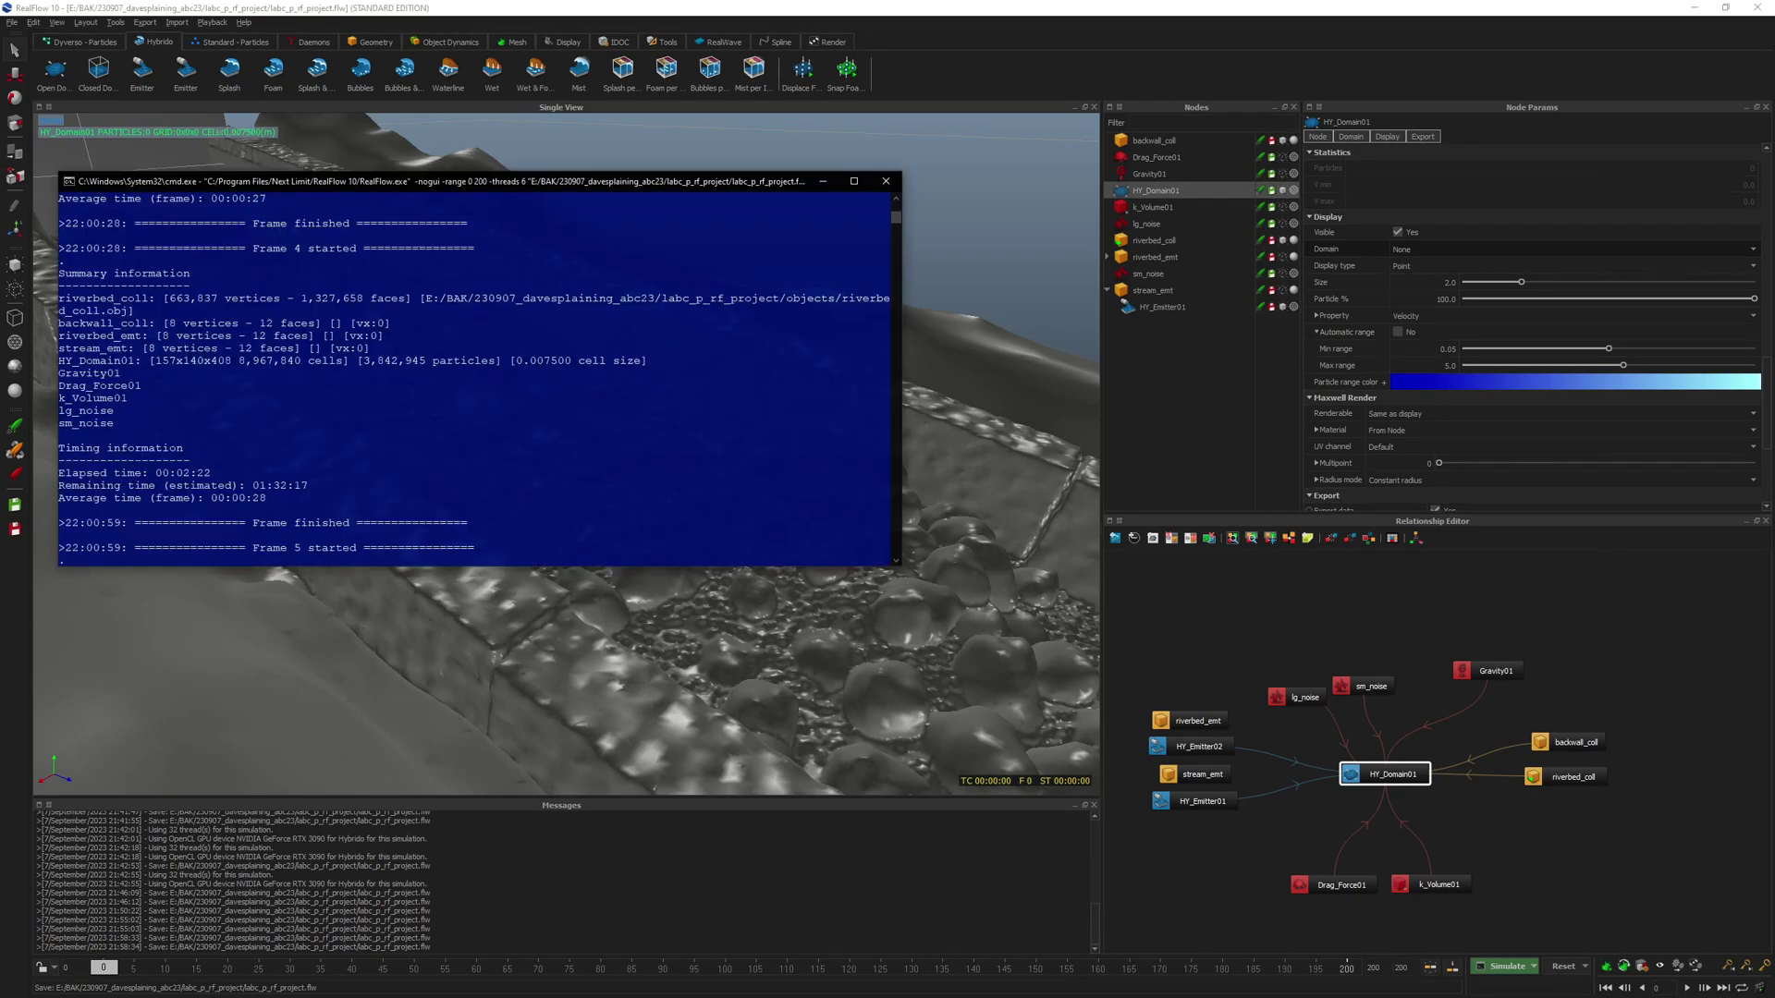
pyautogui.hotkey('ctrl', 'c')
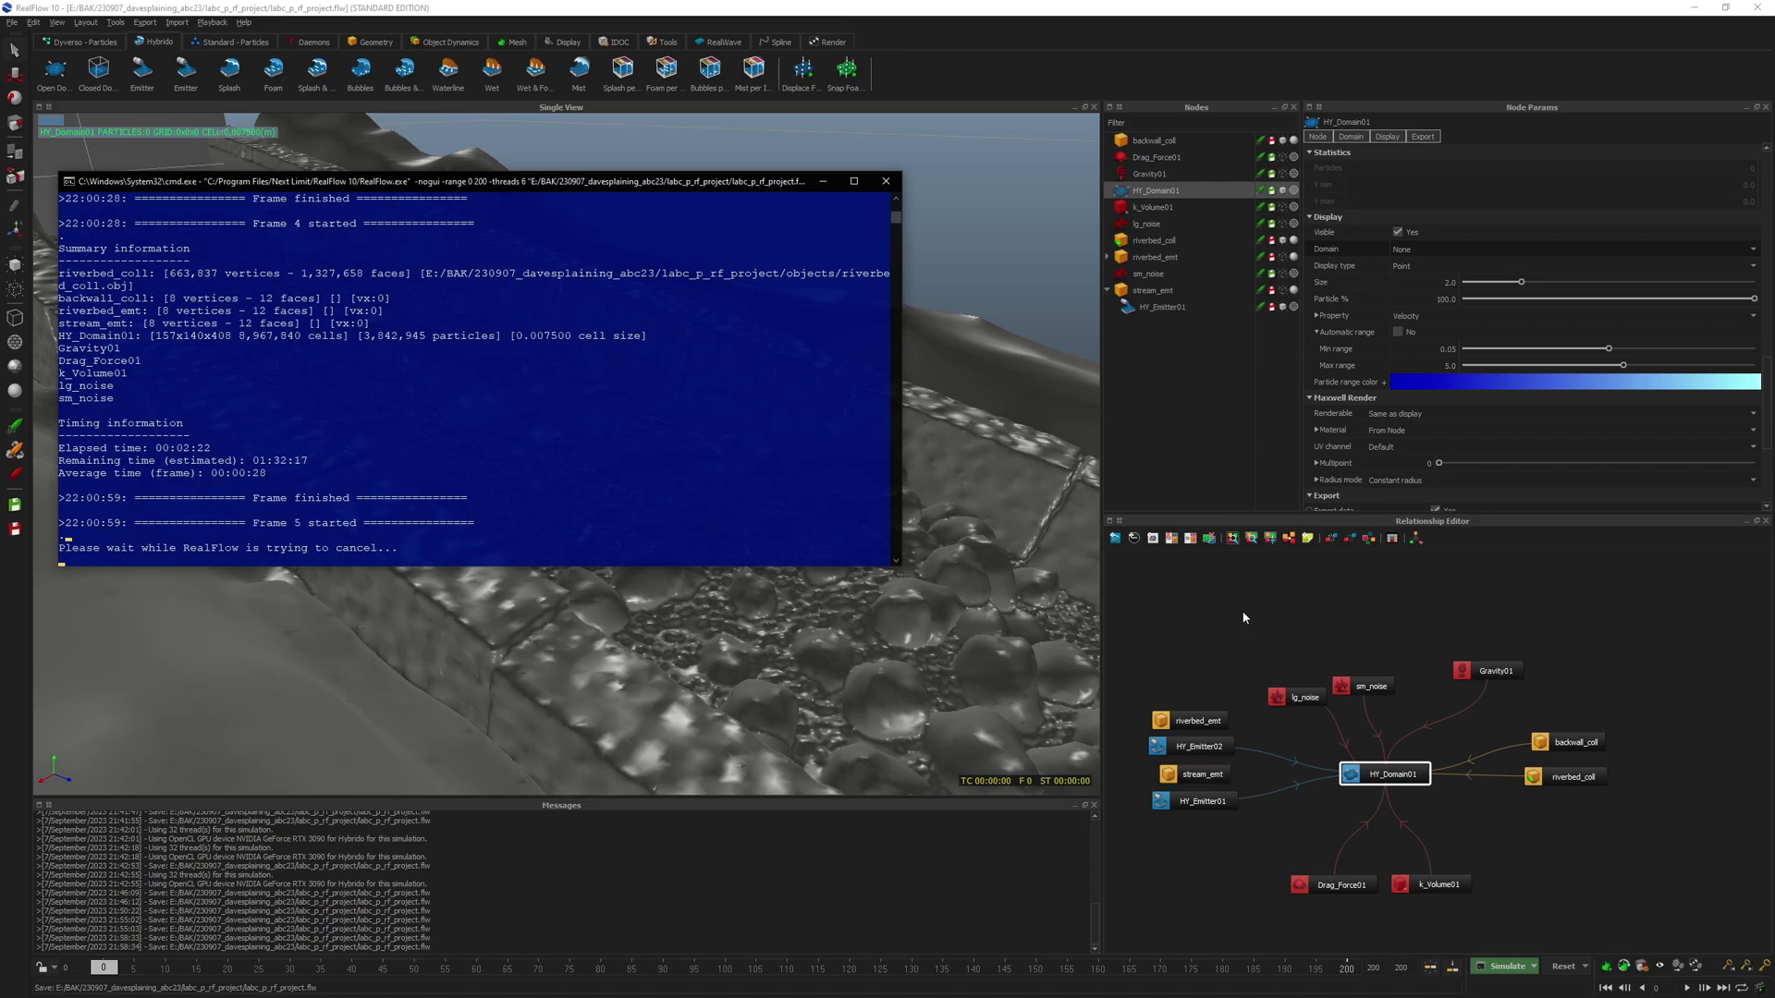
pyautogui.click(1513, 966)
pyautogui.click(1513, 968)
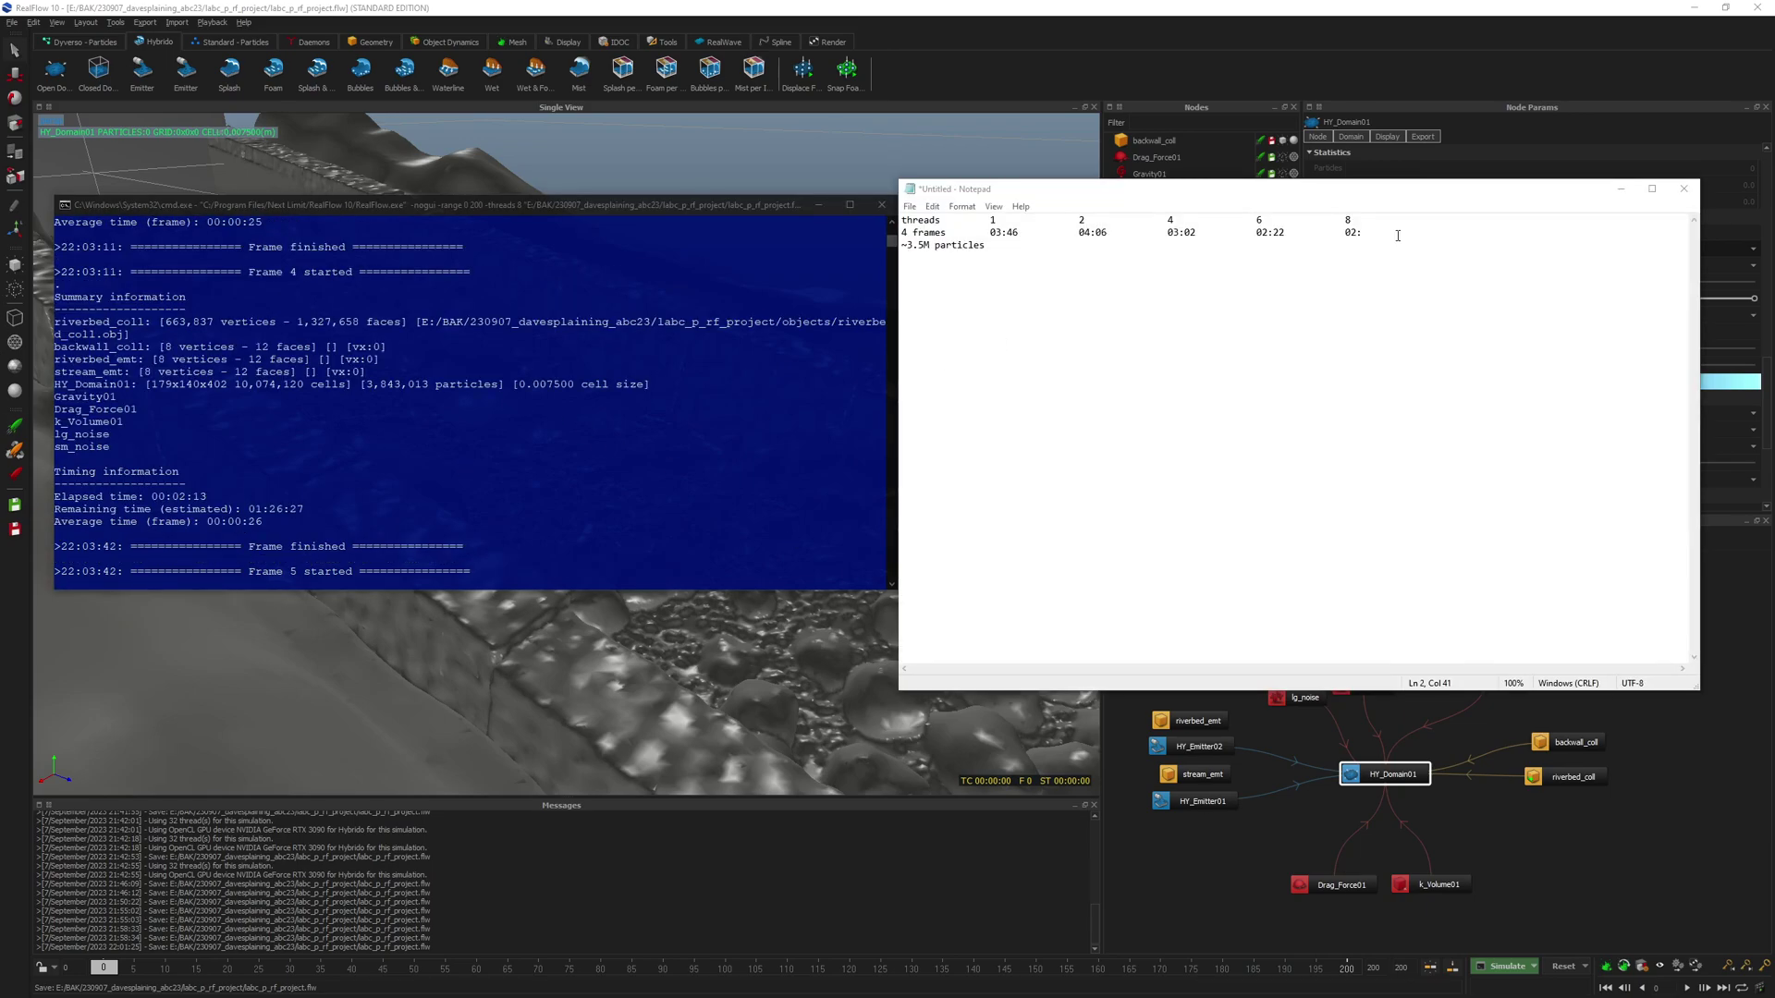
# - Record 02:13 under 8 threads in the Notepad timing table and stop the 8-thread run
pyautogui.click(1402, 243)
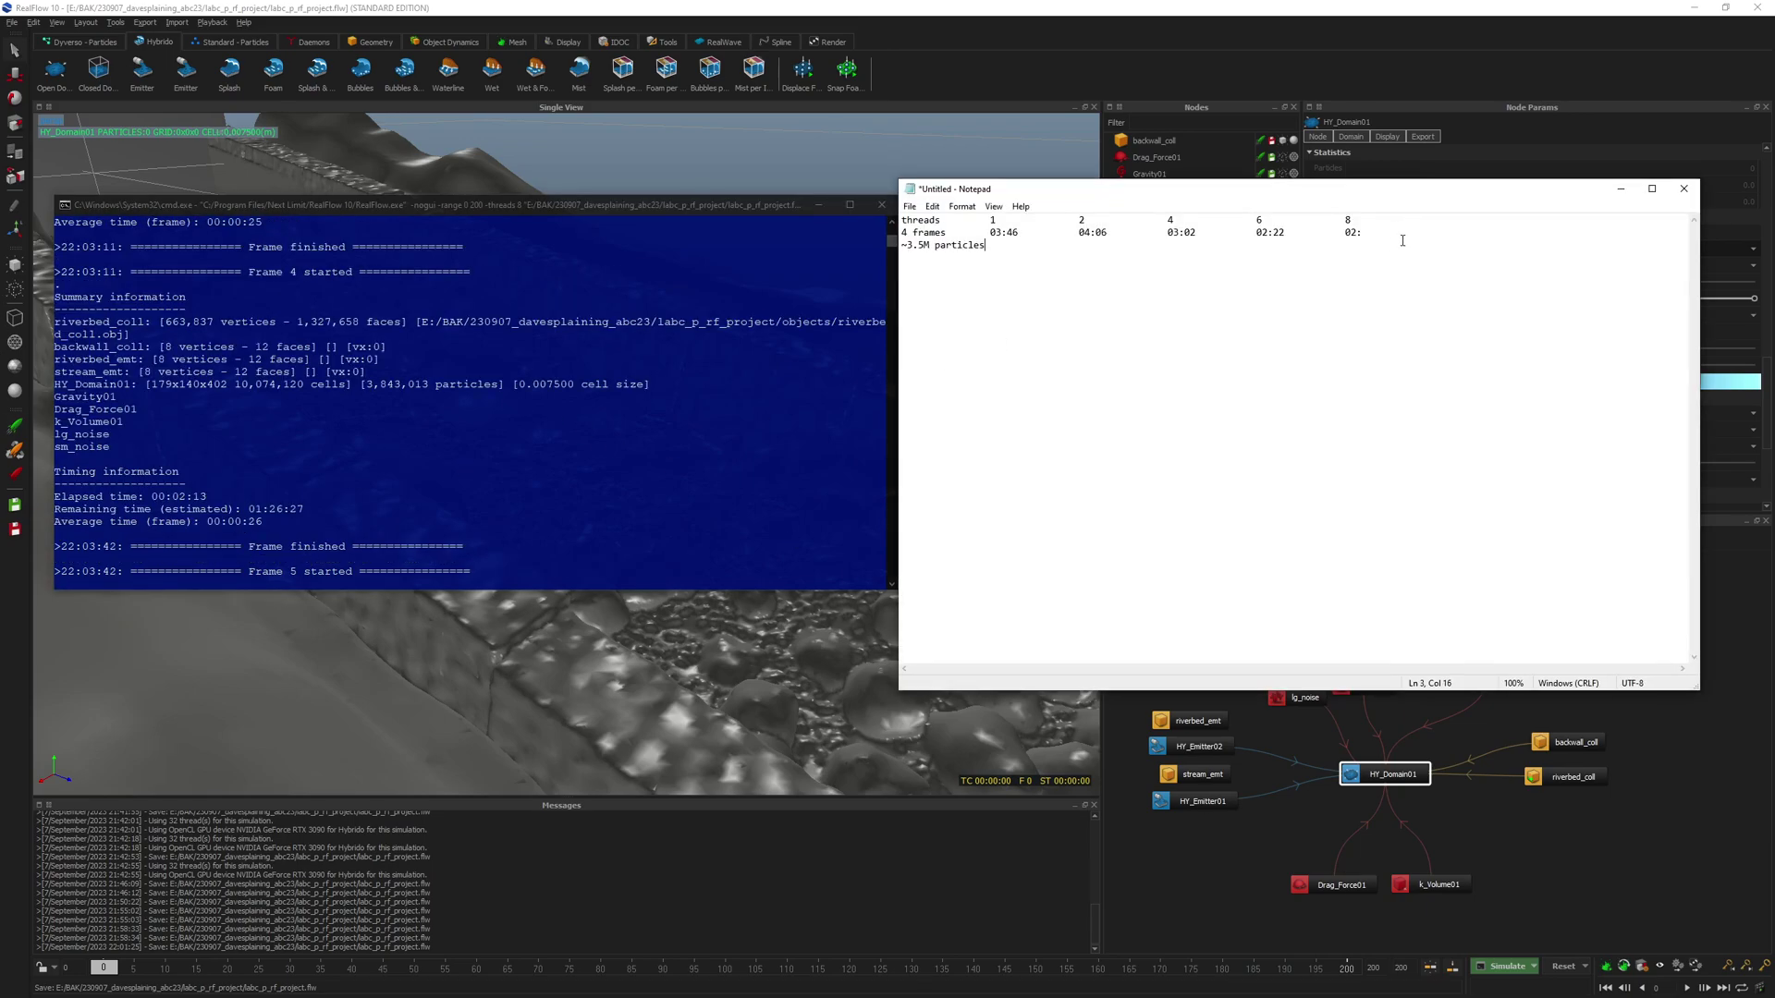
pyautogui.write('13')
pyautogui.click(884, 209)
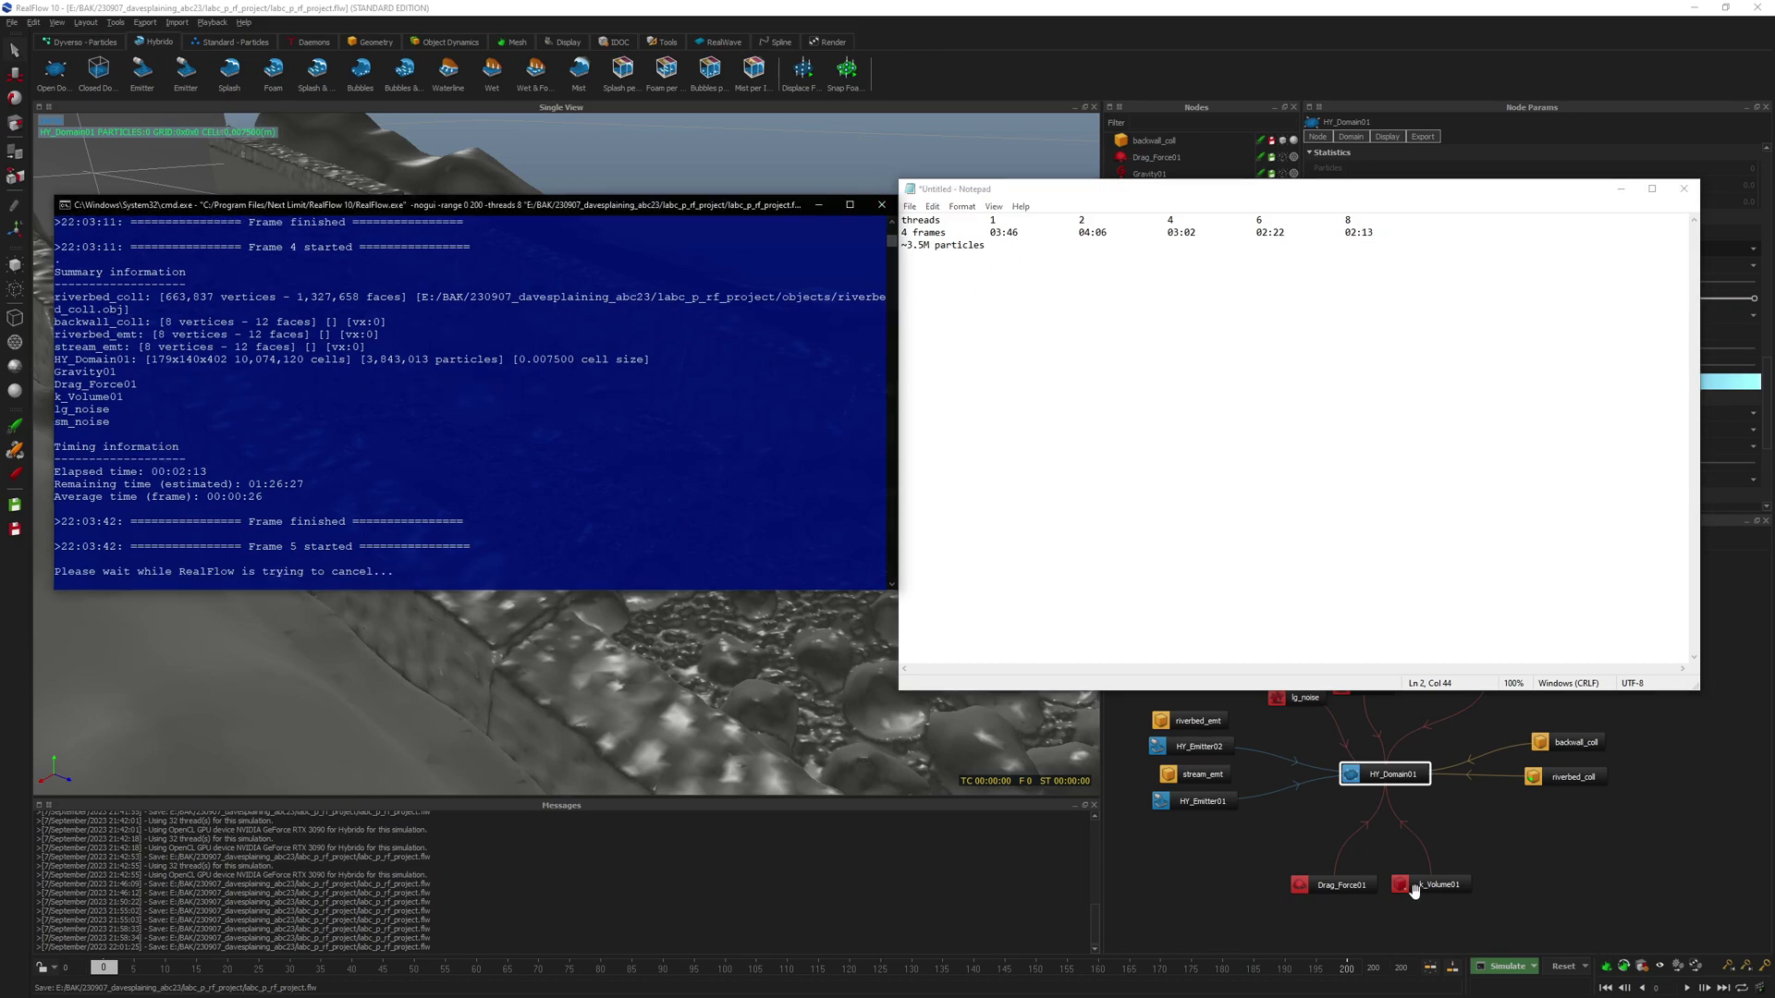
# - Set the command-line simulation to 10 threads and launch the run
pyautogui.click(1550, 967)
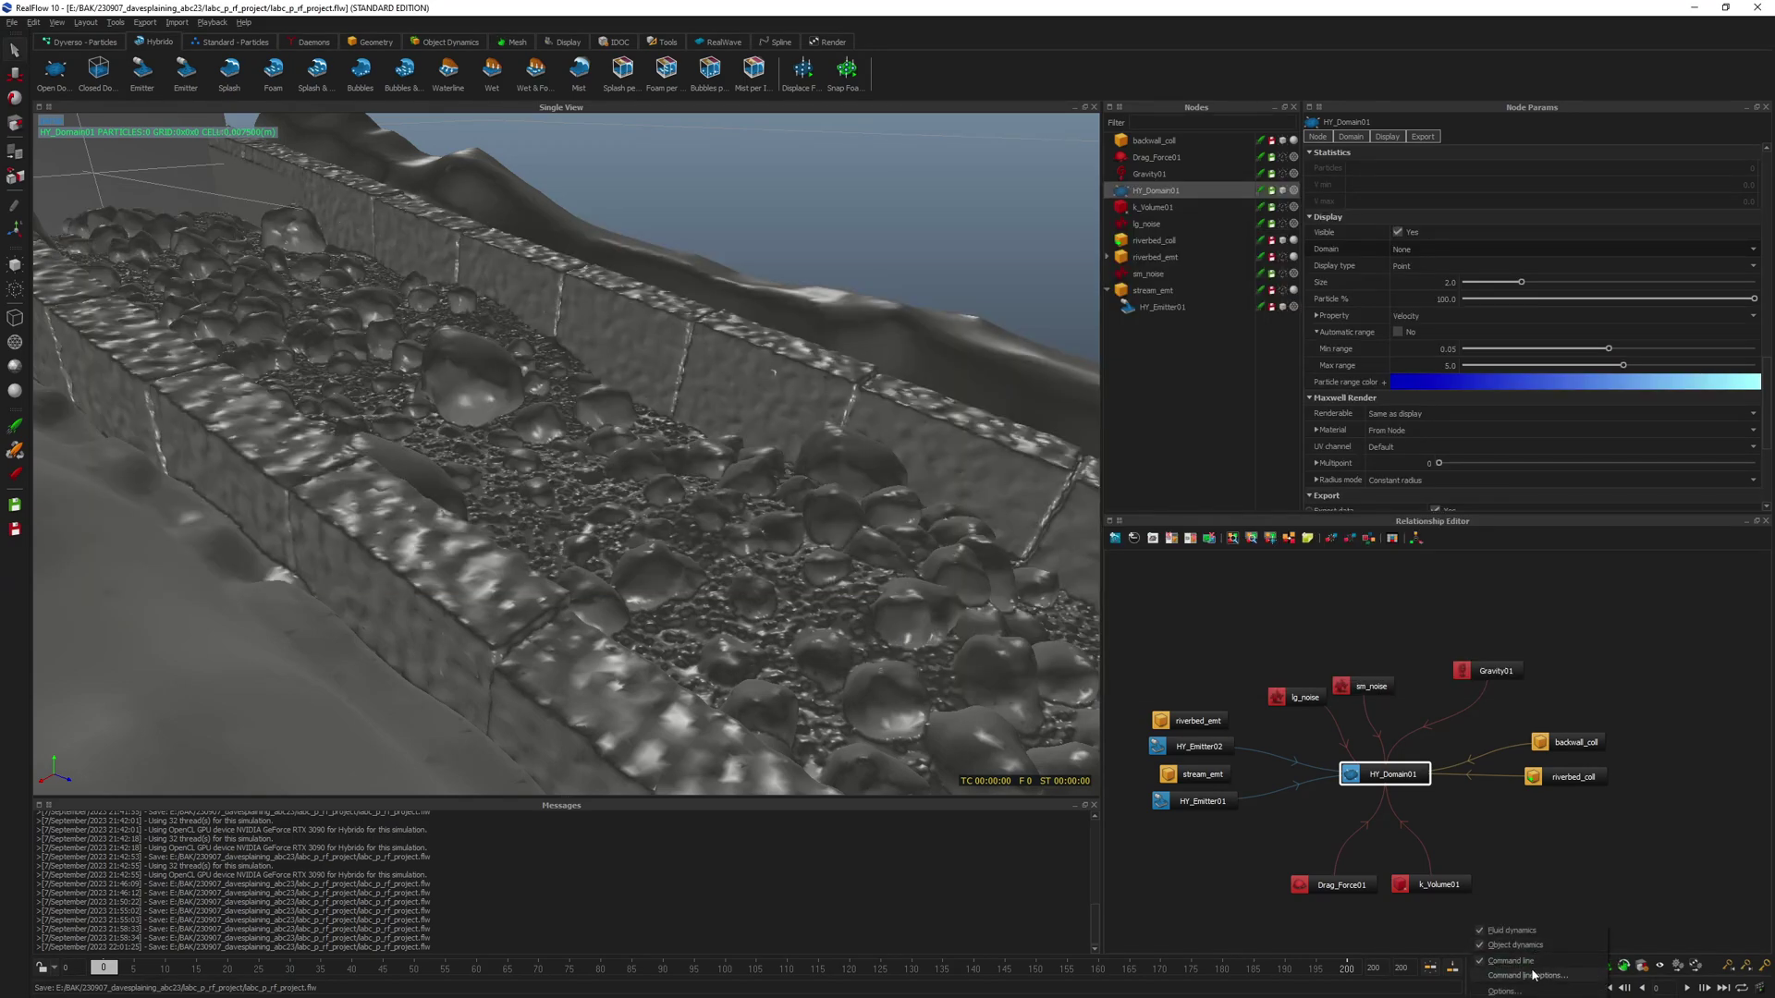
pyautogui.click(1523, 968)
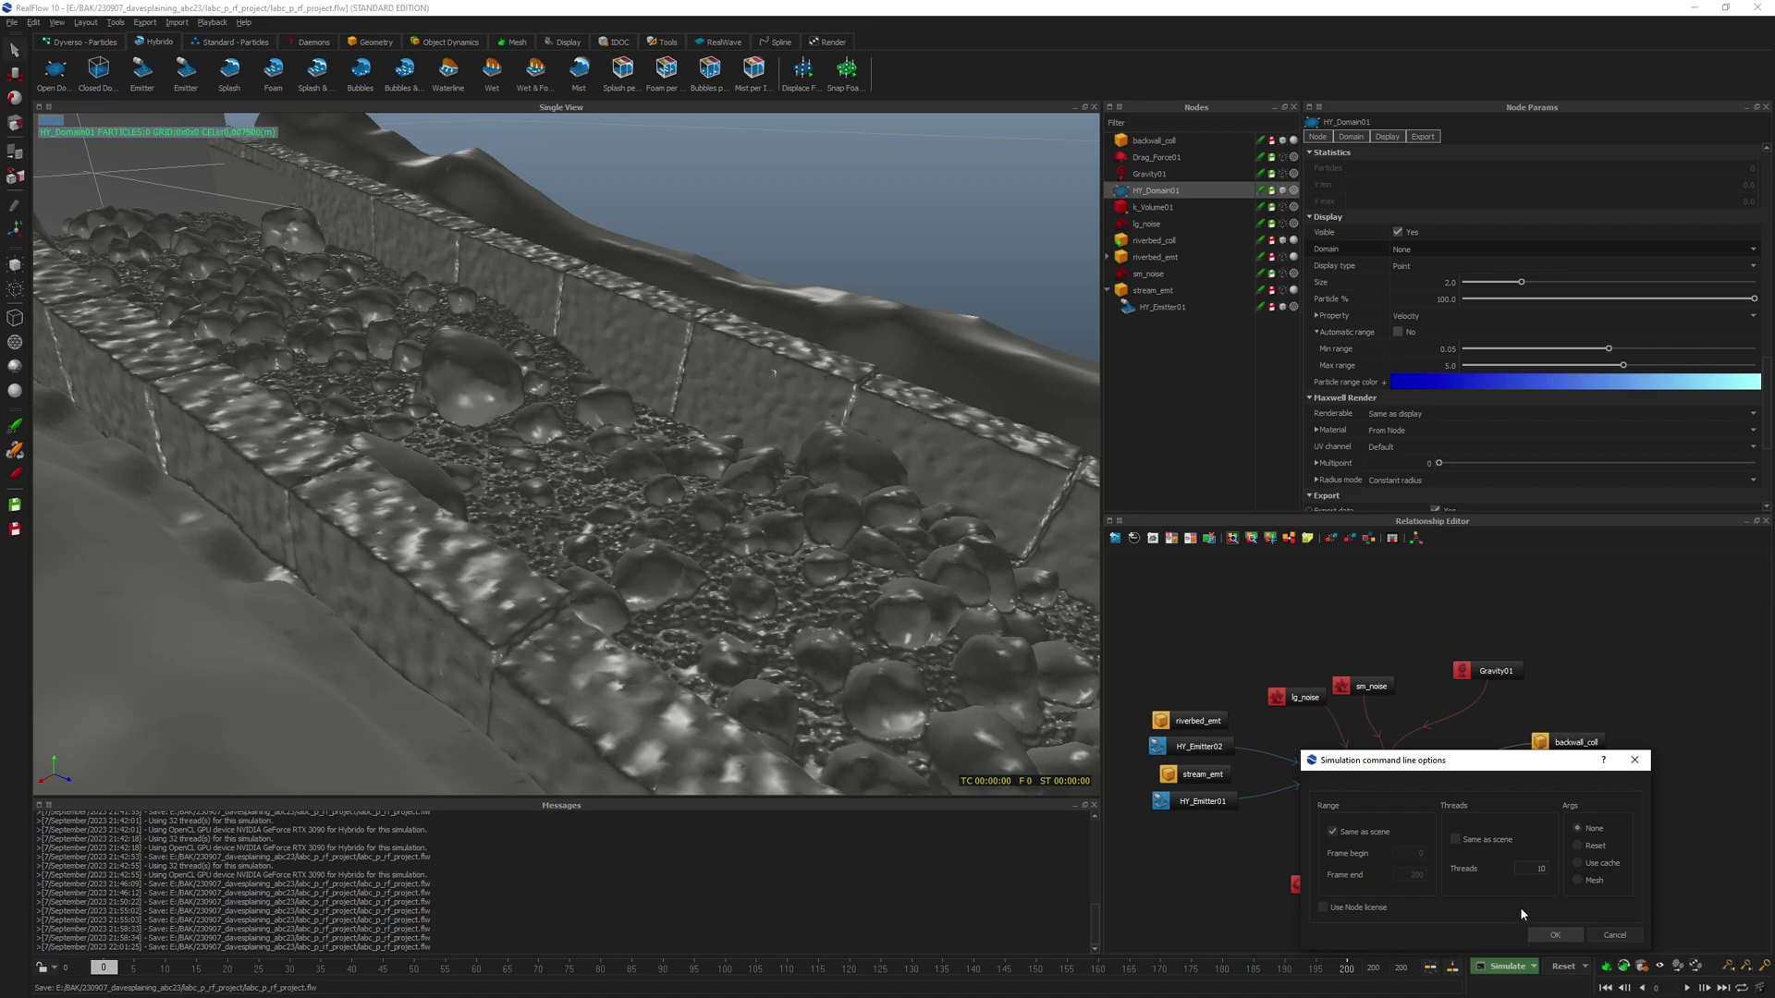
pyautogui.click(1560, 933)
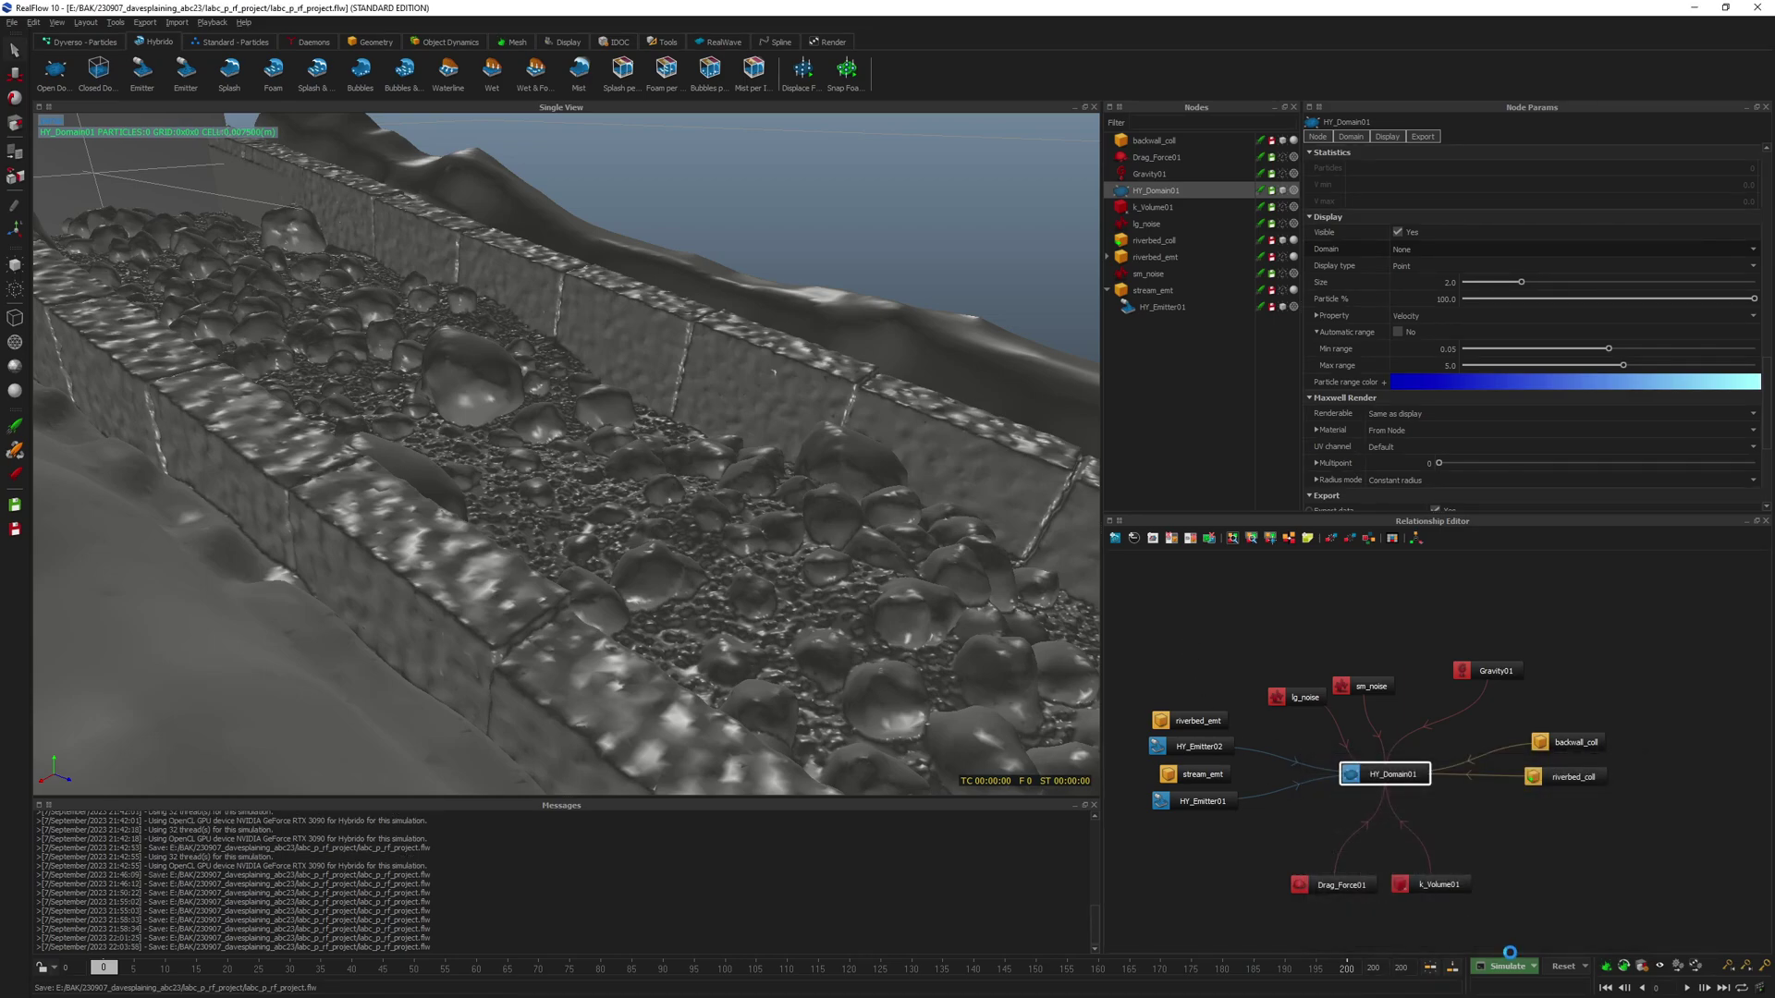
pyautogui.moveTo(325, 279); pyautogui.dragTo(425, 245)
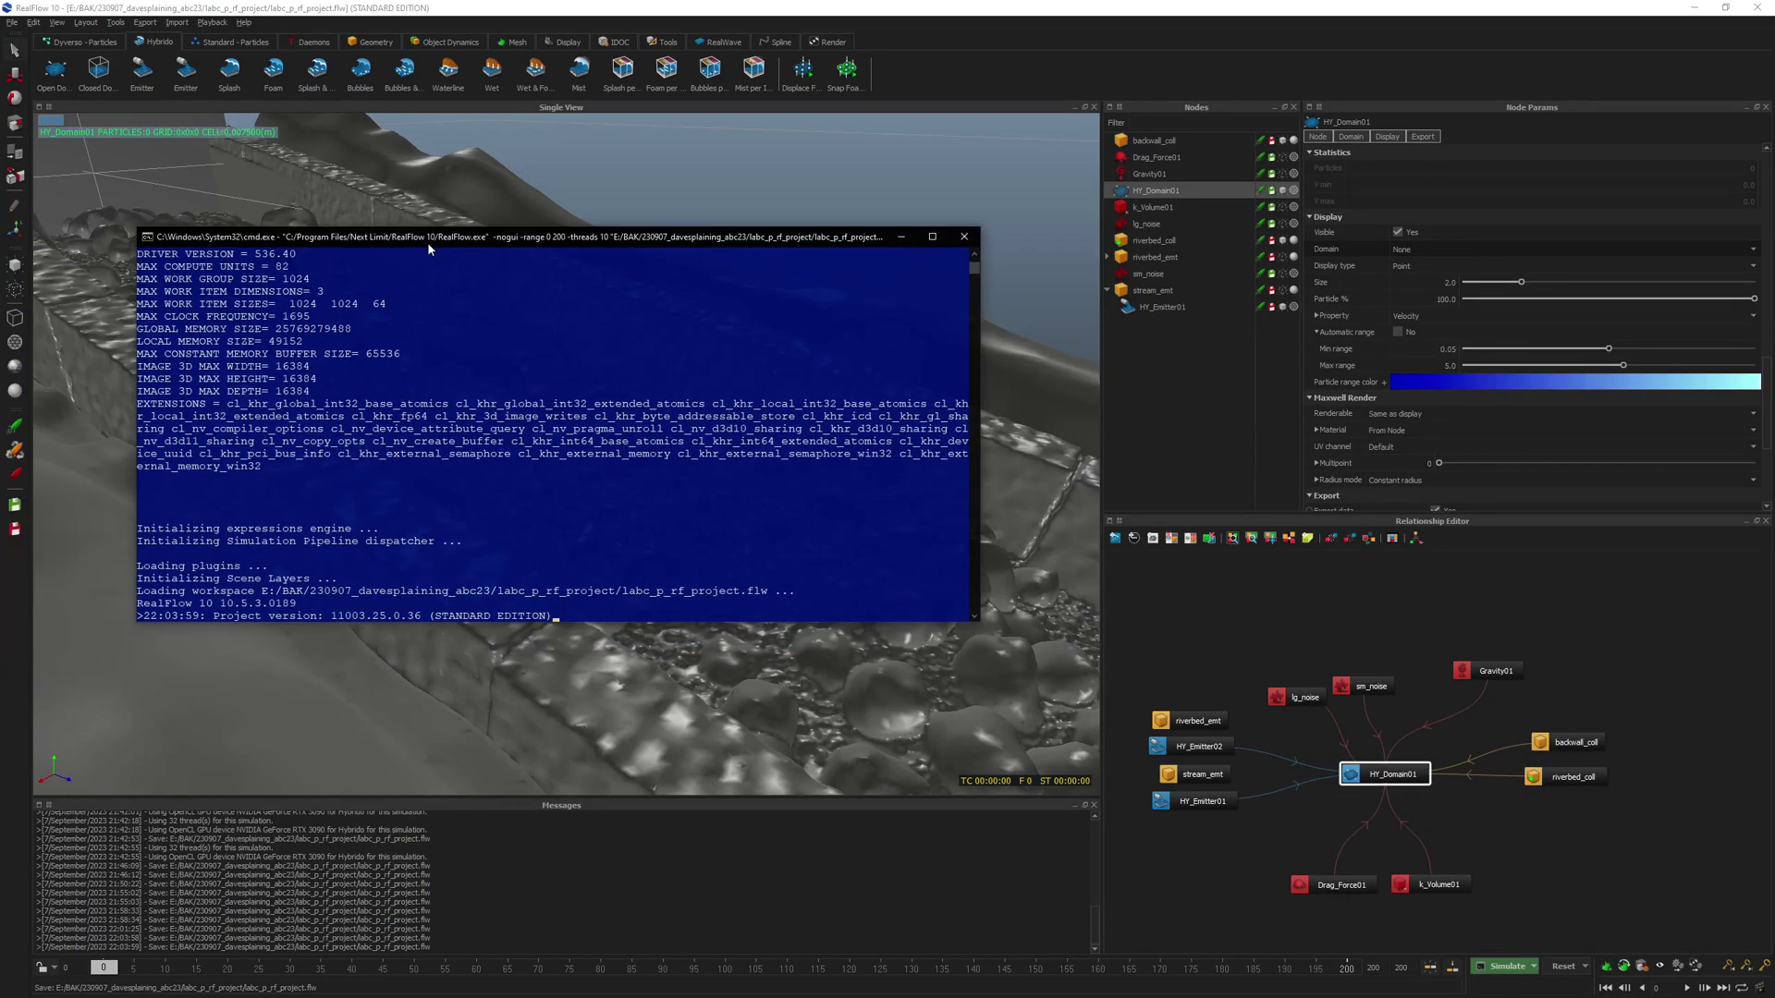
# - Add a 10-thread column with 02:14 for 4 frames to the Notepad timing table and stop the 10-thread run
pyautogui.hotkey('alt', 'Tab')
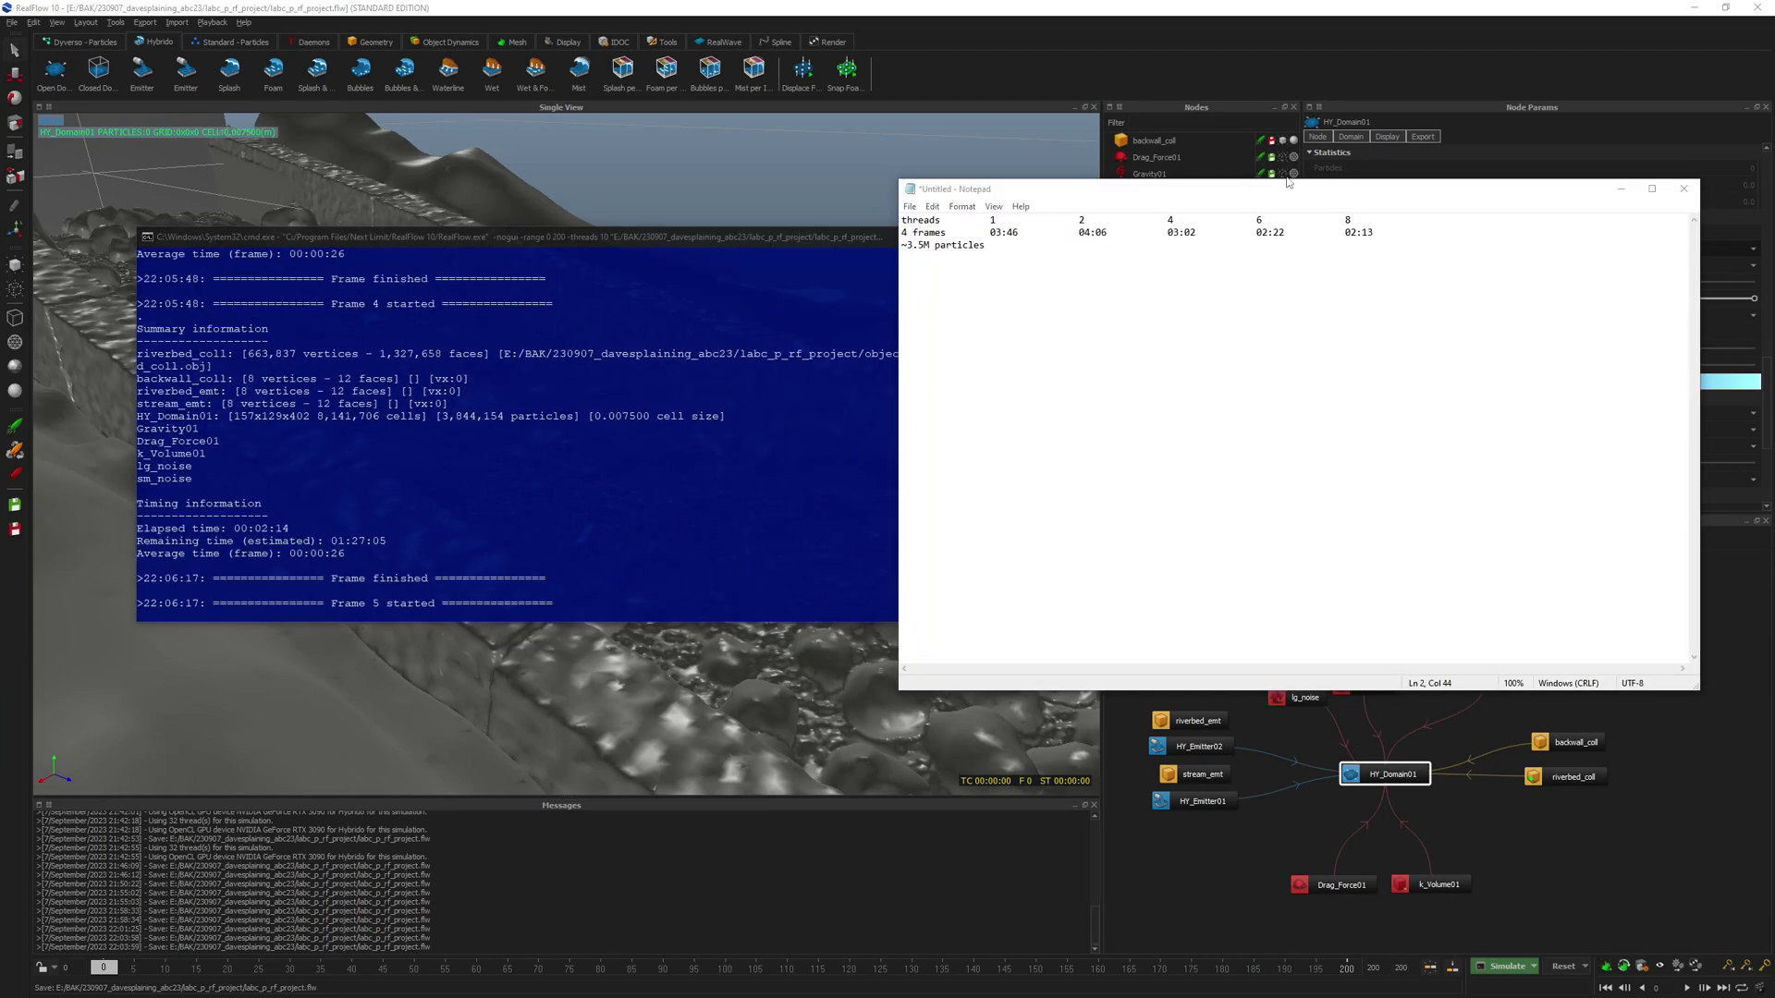
pyautogui.click(1375, 218)
pyautogui.press('Tab')
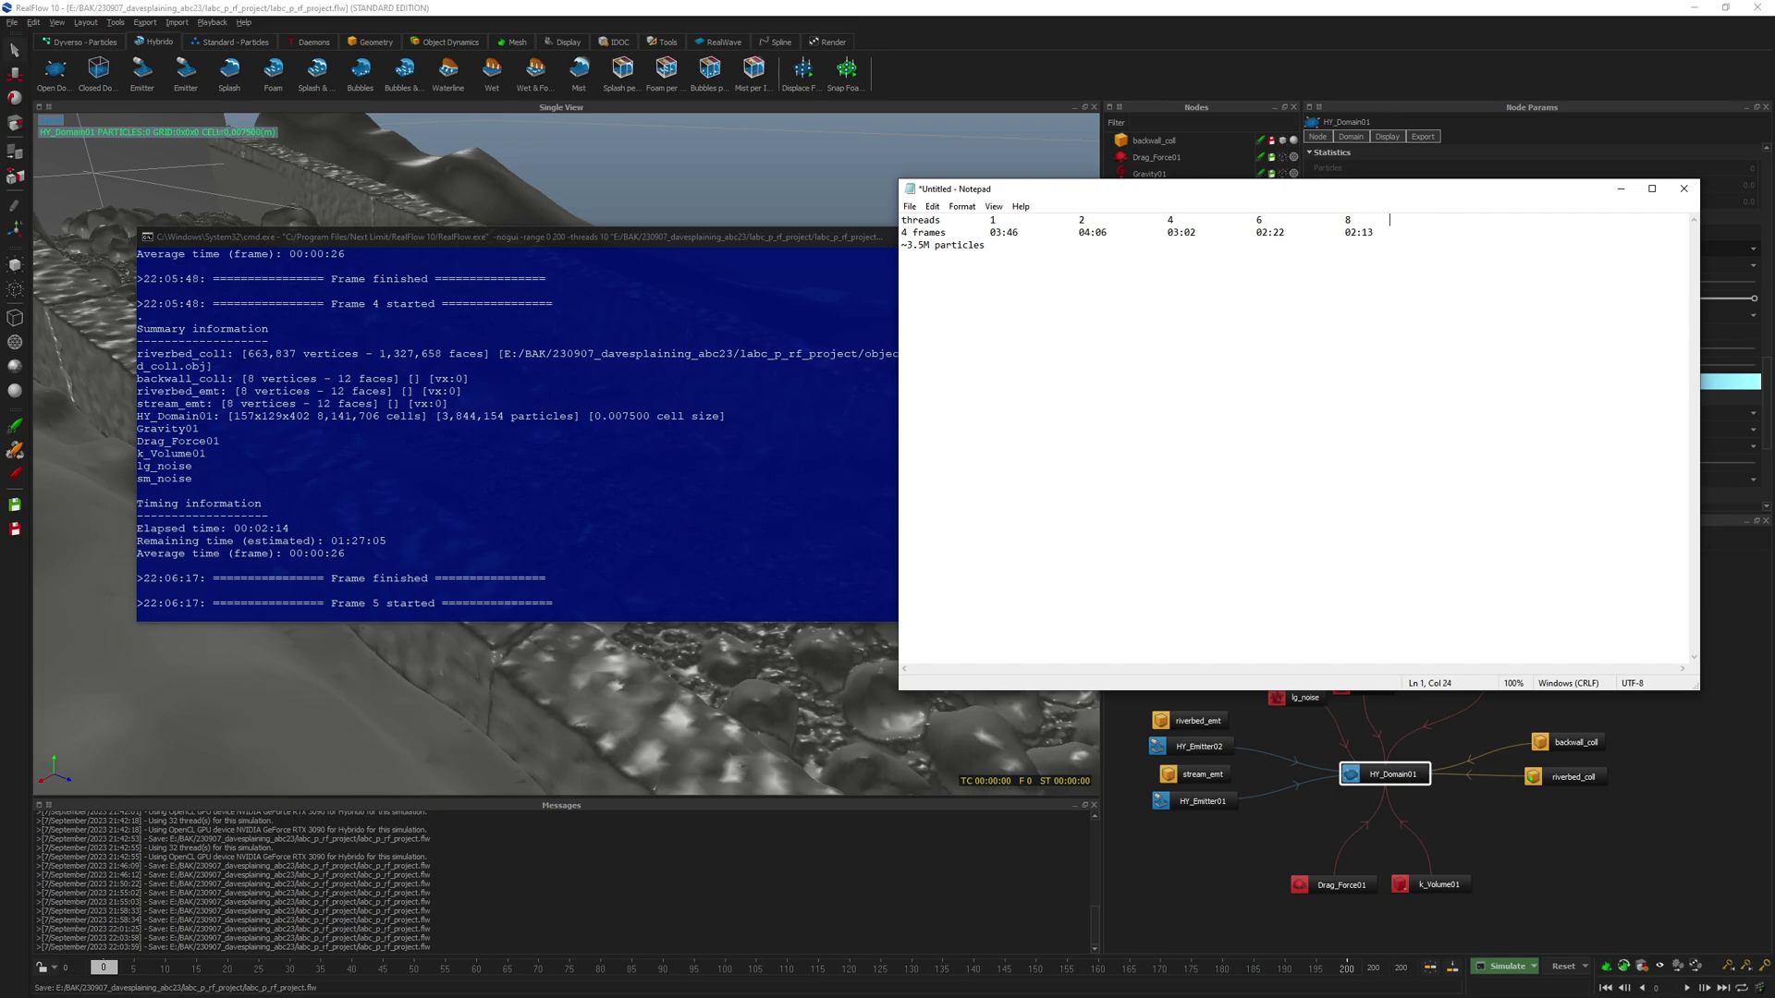
pyautogui.write('10')
pyautogui.press('Down')
pyautogui.press('Tab')
pyautogui.write('02:14')
pyautogui.click(799, 288)
pyautogui.click(961, 238)
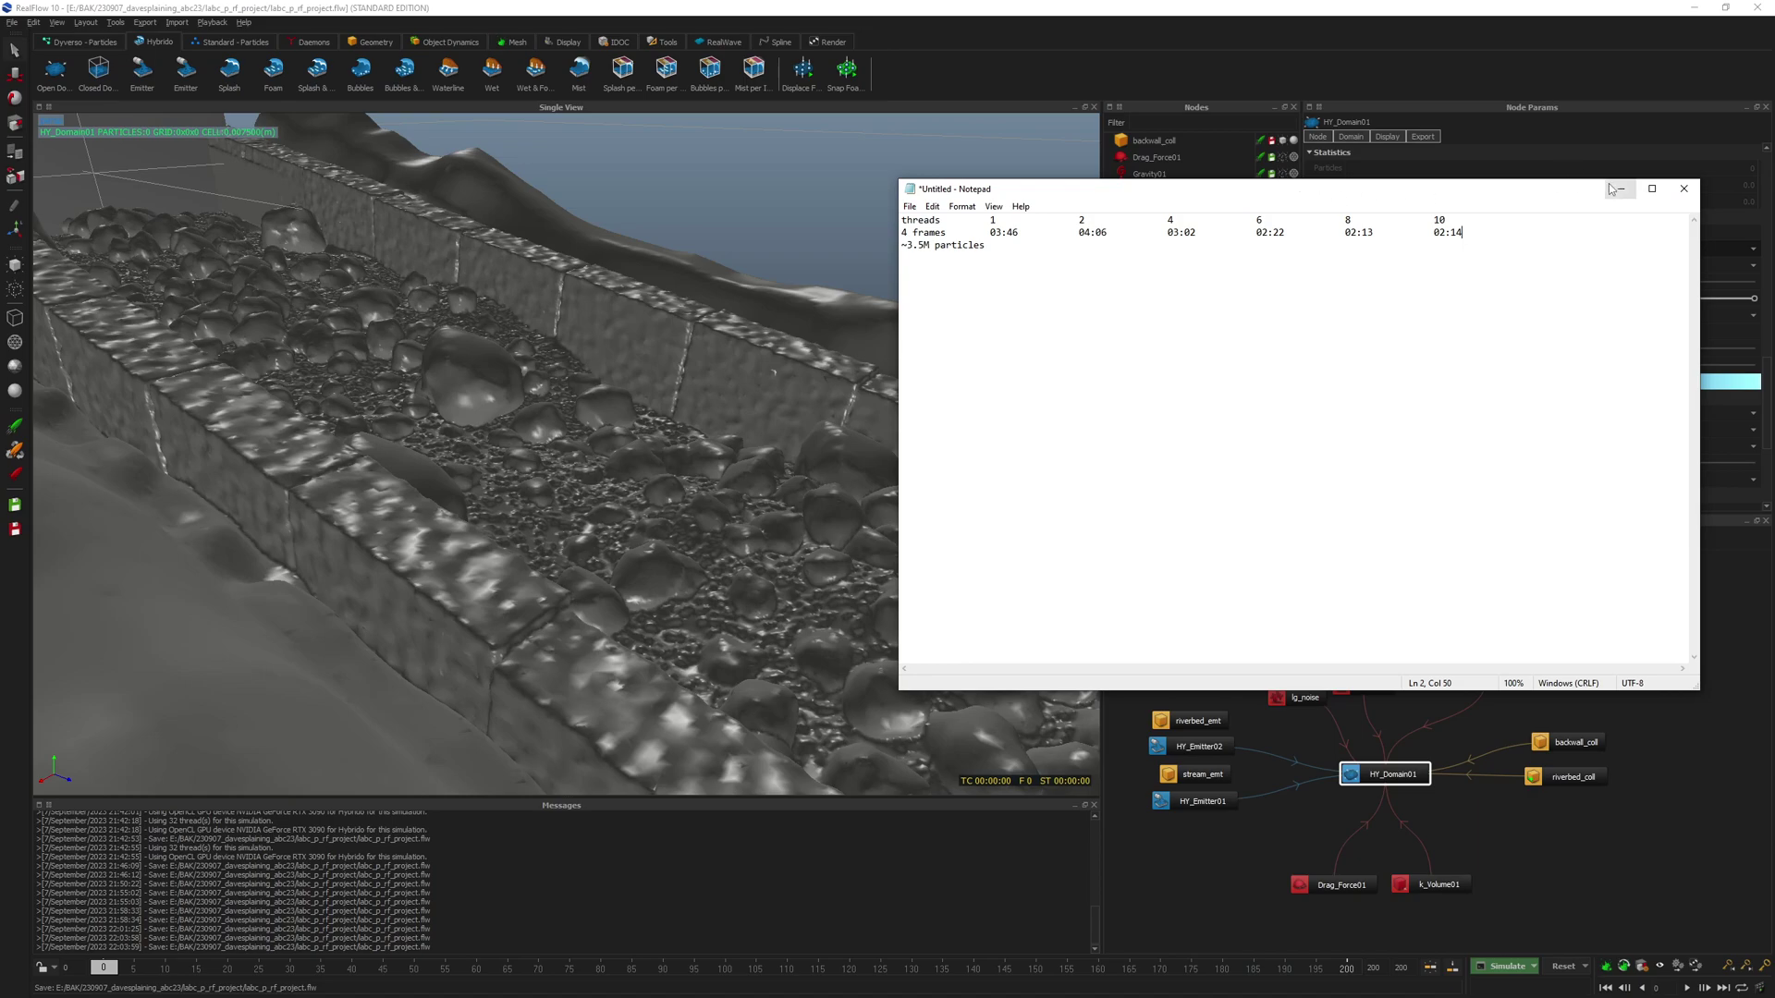
# - Close the Notepad timing notes without saving and set the command-line simulation back to 8 threads
pyautogui.click(1683, 188)
pyautogui.click(908, 508)
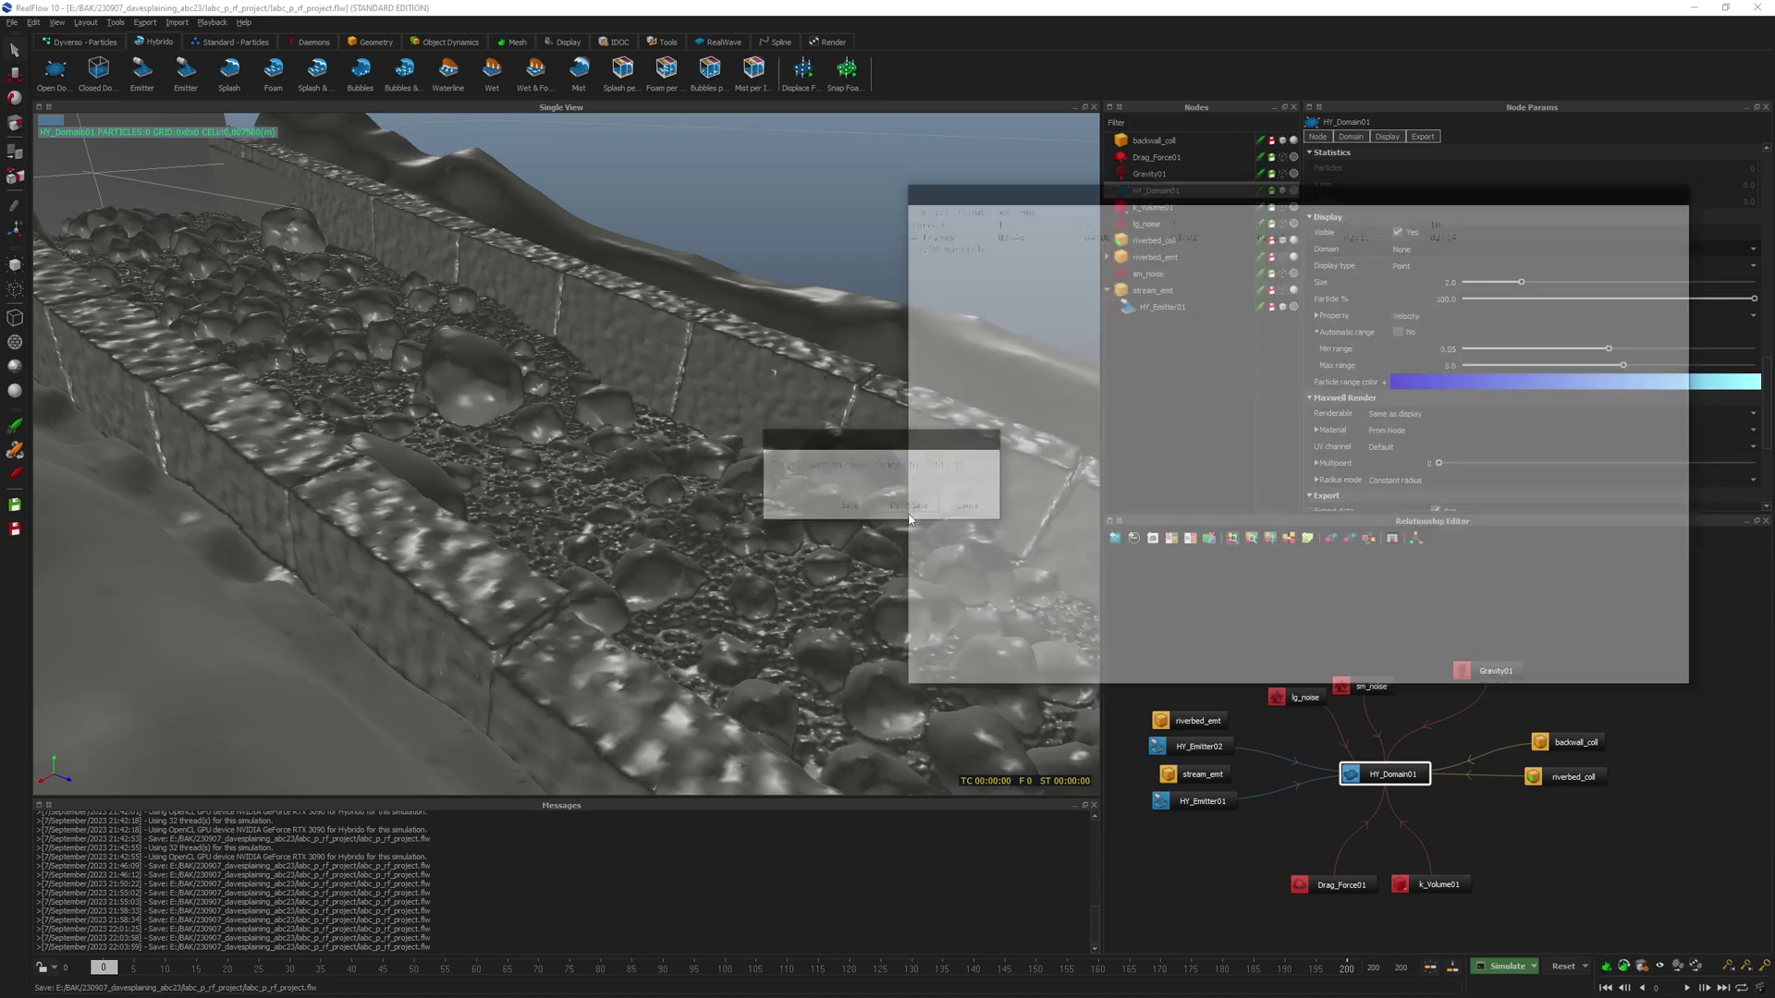
pyautogui.rightClick(1542, 971)
pyautogui.click(1538, 977)
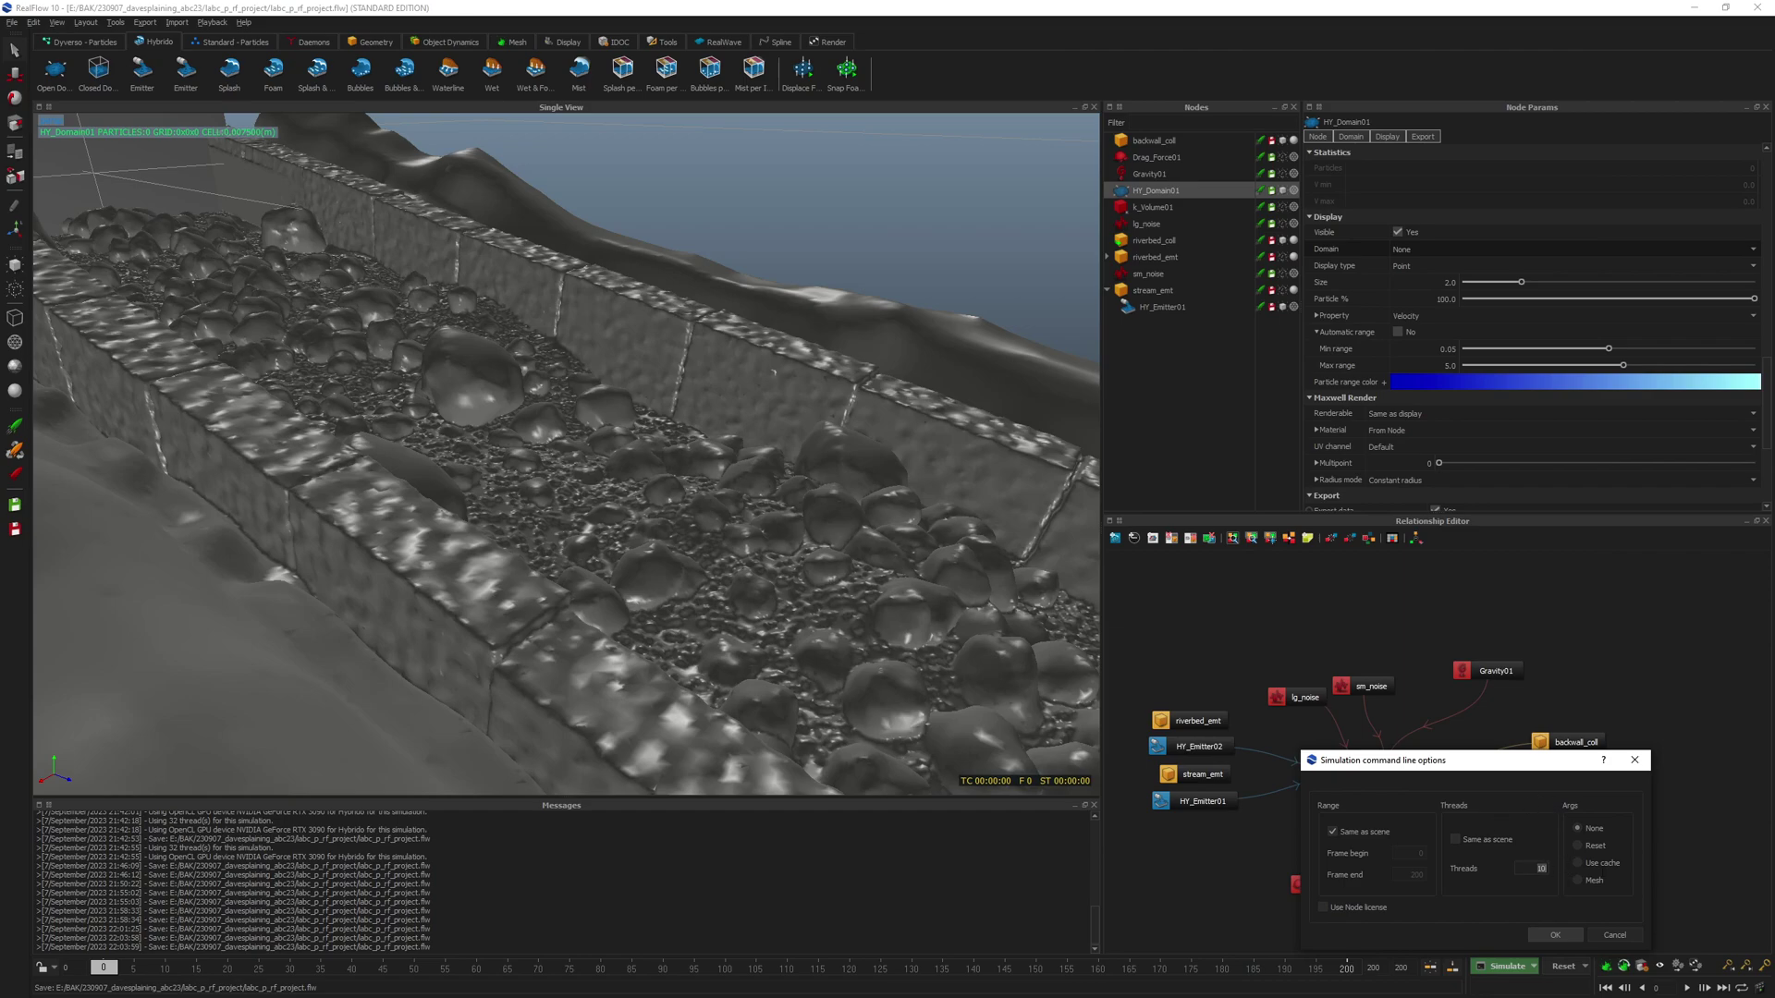
pyautogui.write('8')
pyautogui.click(1558, 935)
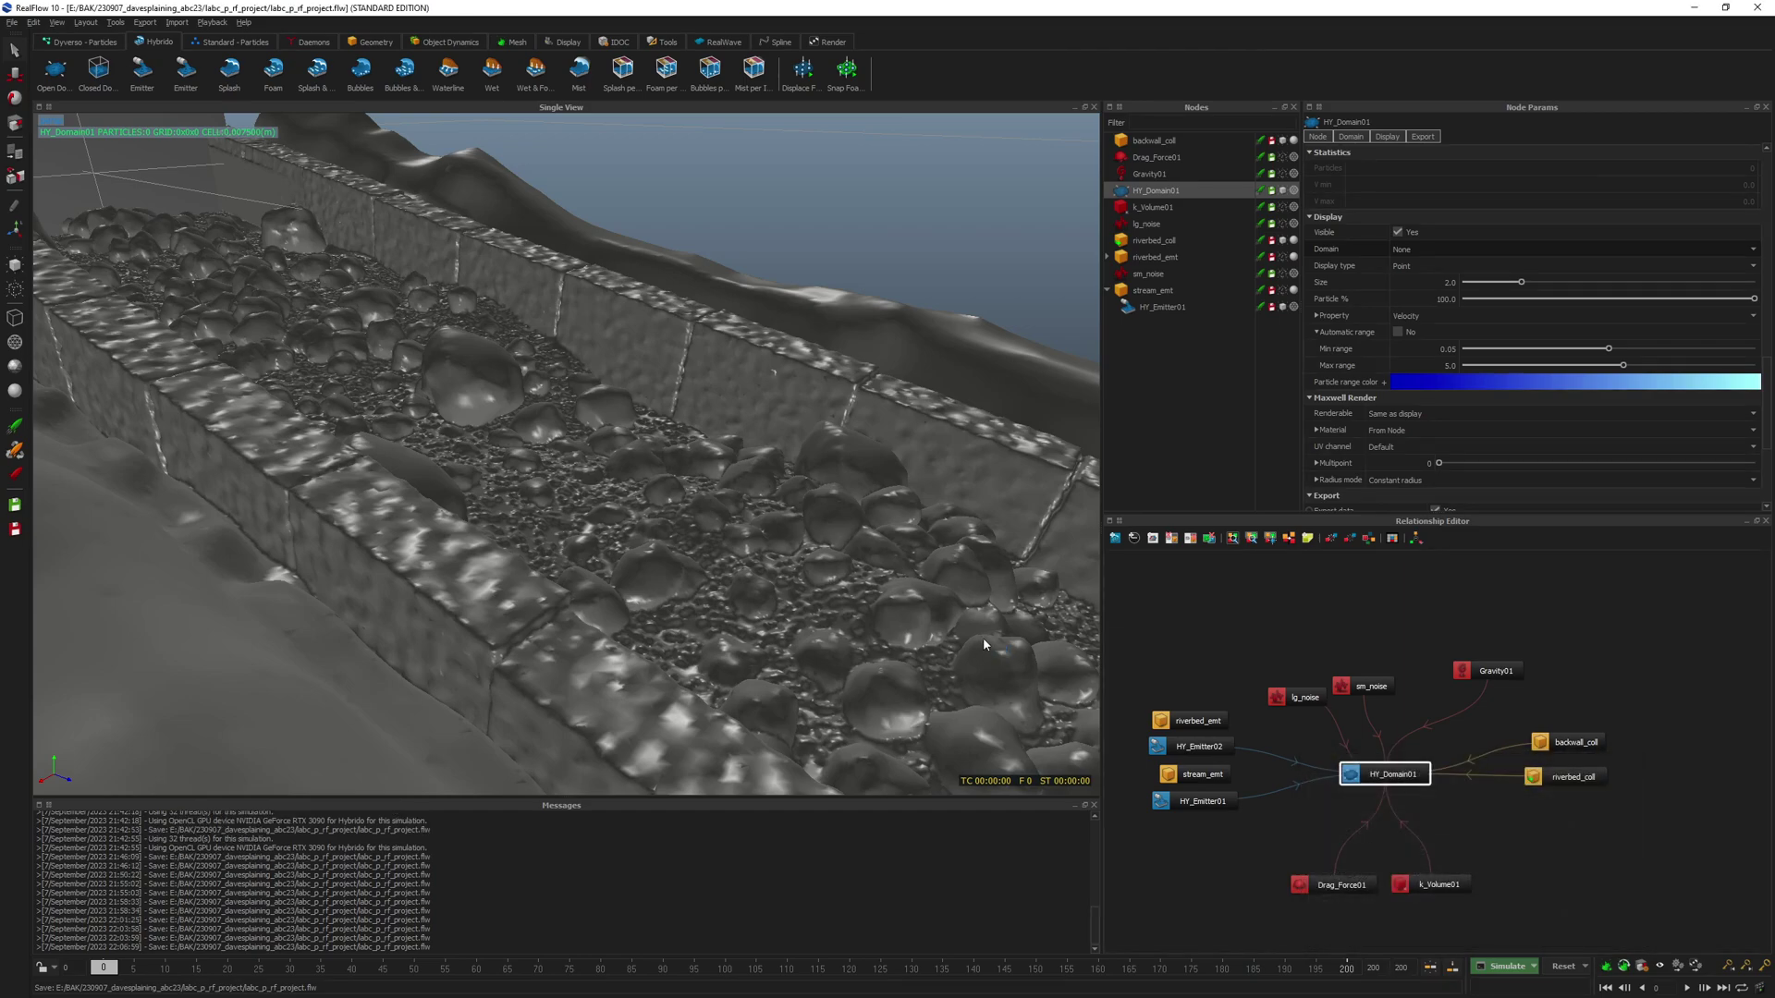
# - Nudge the HY_Domain01 node, examine the water particles along the whole riverbed at frame 2, and save the project
pyautogui.moveTo(1382, 778); pyautogui.dragTo(1374, 781)
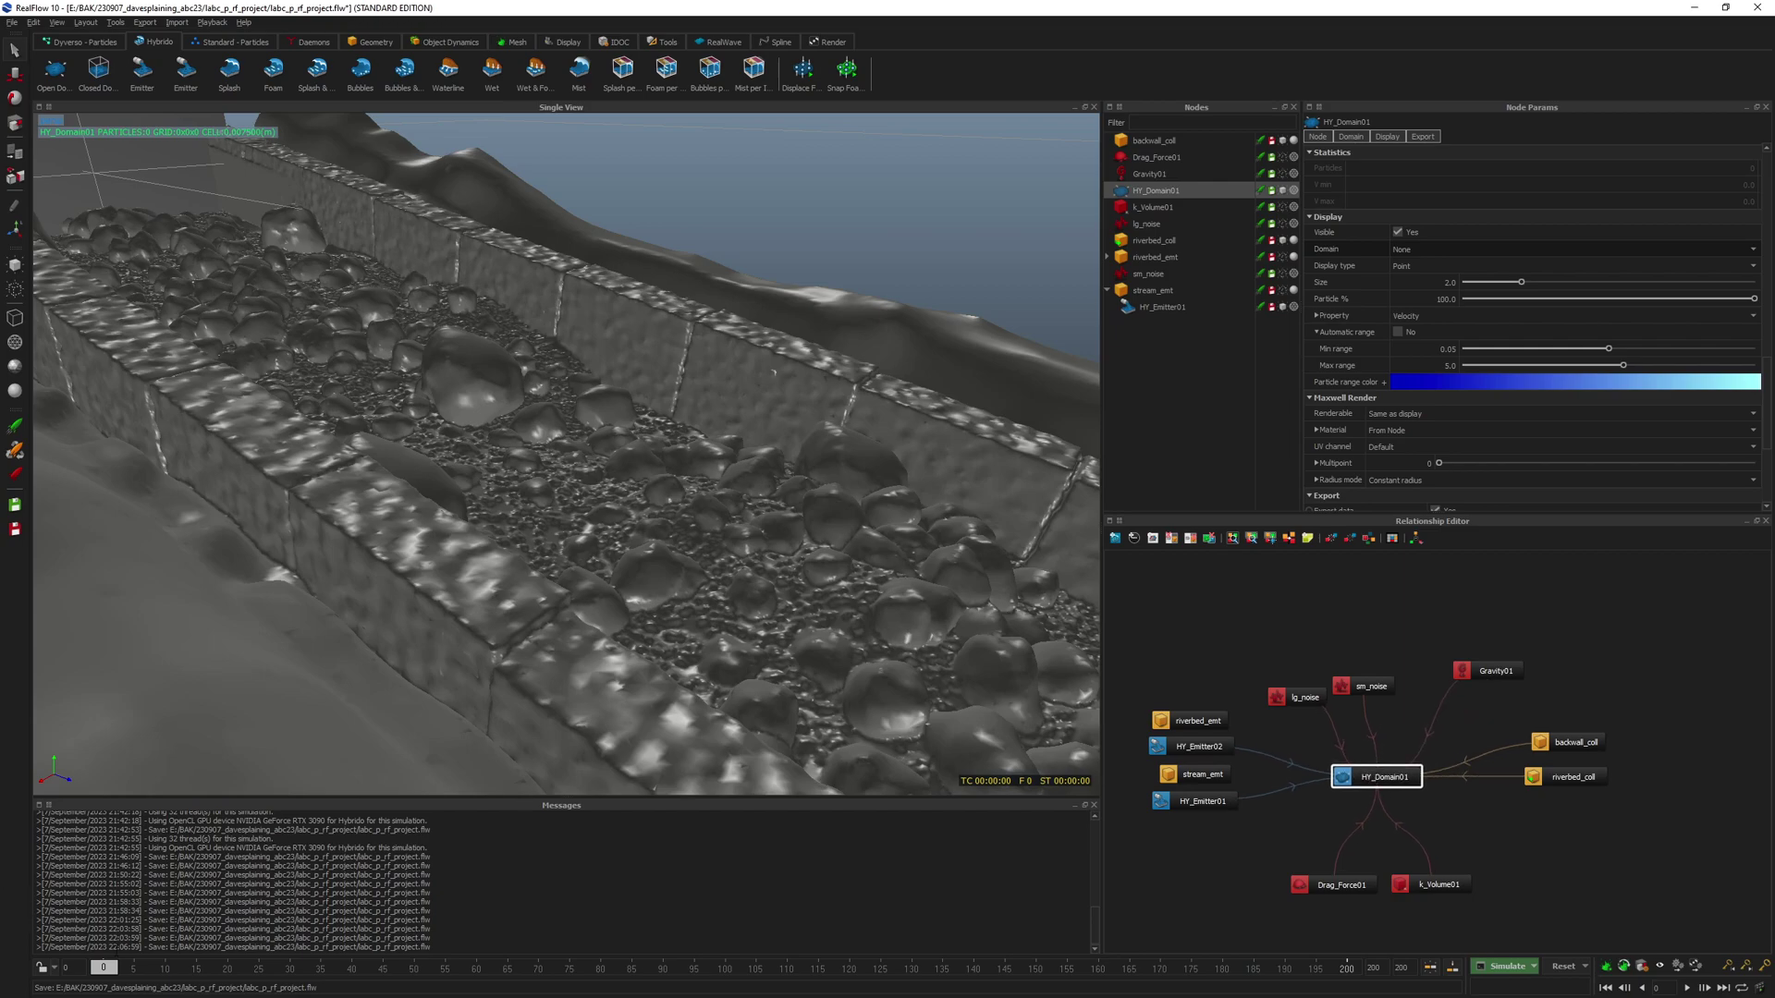
pyautogui.moveTo(145, 971); pyautogui.dragTo(107, 963)
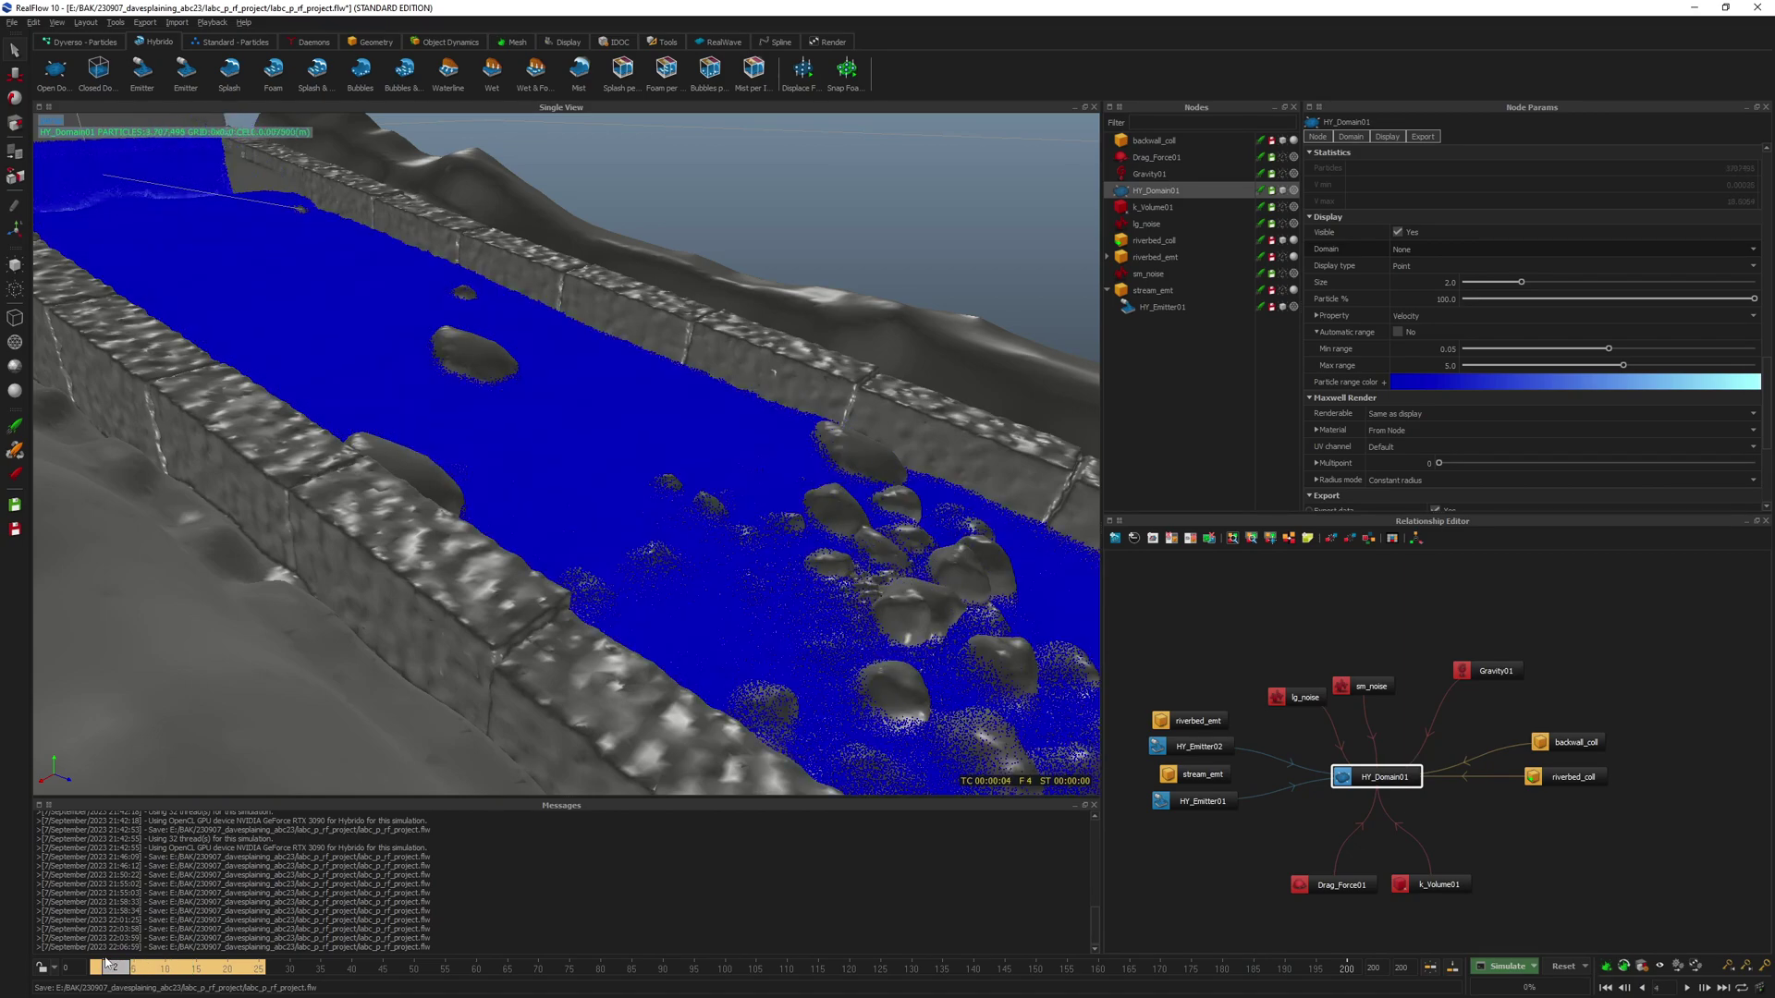
pyautogui.keyDown('alt'); pyautogui.moveTo(735, 401); pyautogui.dragTo(389, 323); pyautogui.keyUp('alt')
pyautogui.keyDown('alt'); pyautogui.moveTo(692, 568); pyautogui.dragTo(543, 362); pyautogui.keyUp('alt')
pyautogui.keyDown('alt'); pyautogui.moveTo(413, 300); pyautogui.dragTo(388, 310); pyautogui.keyUp('alt')
pyautogui.keyDown('alt'); pyautogui.moveTo(666, 708); pyautogui.dragTo(680, 449); pyautogui.keyUp('alt')
pyautogui.hotkey('ctrl', 's')
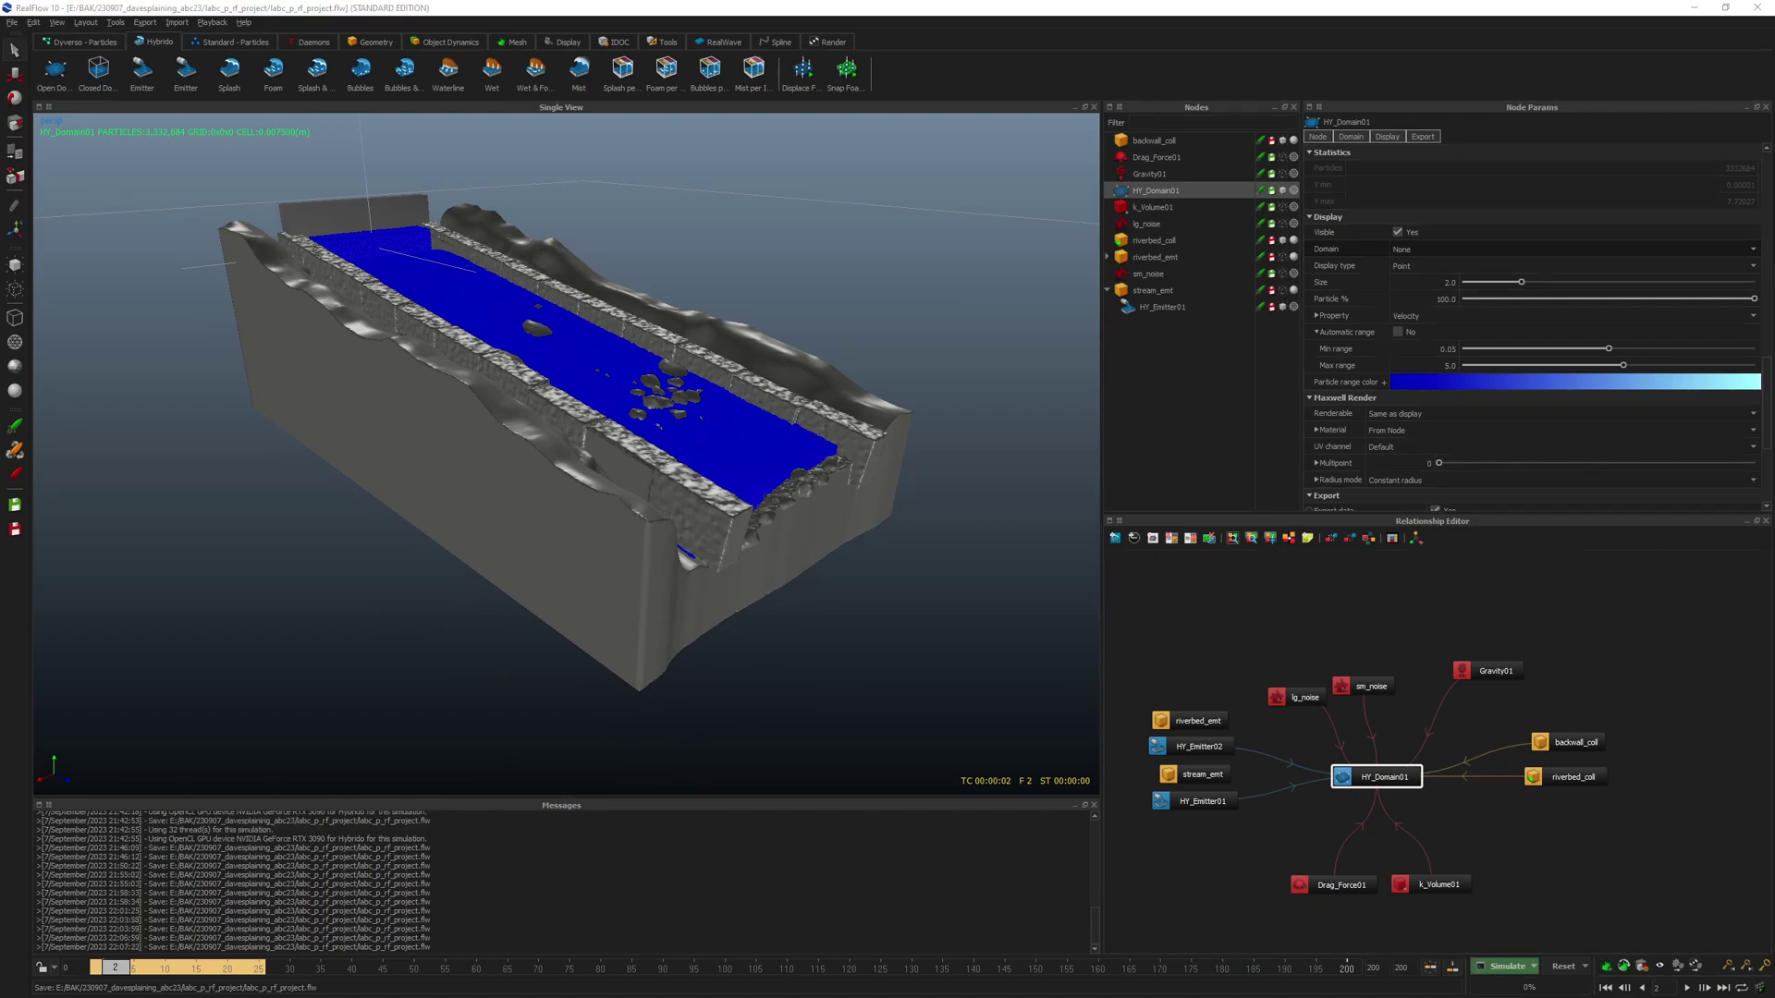
# - Switch to YouTube and review the [P] liquid-letter animation in The ABC of liquids playlist
pyautogui.moveTo(1774, 85); pyautogui.dragTo(1026, 157)
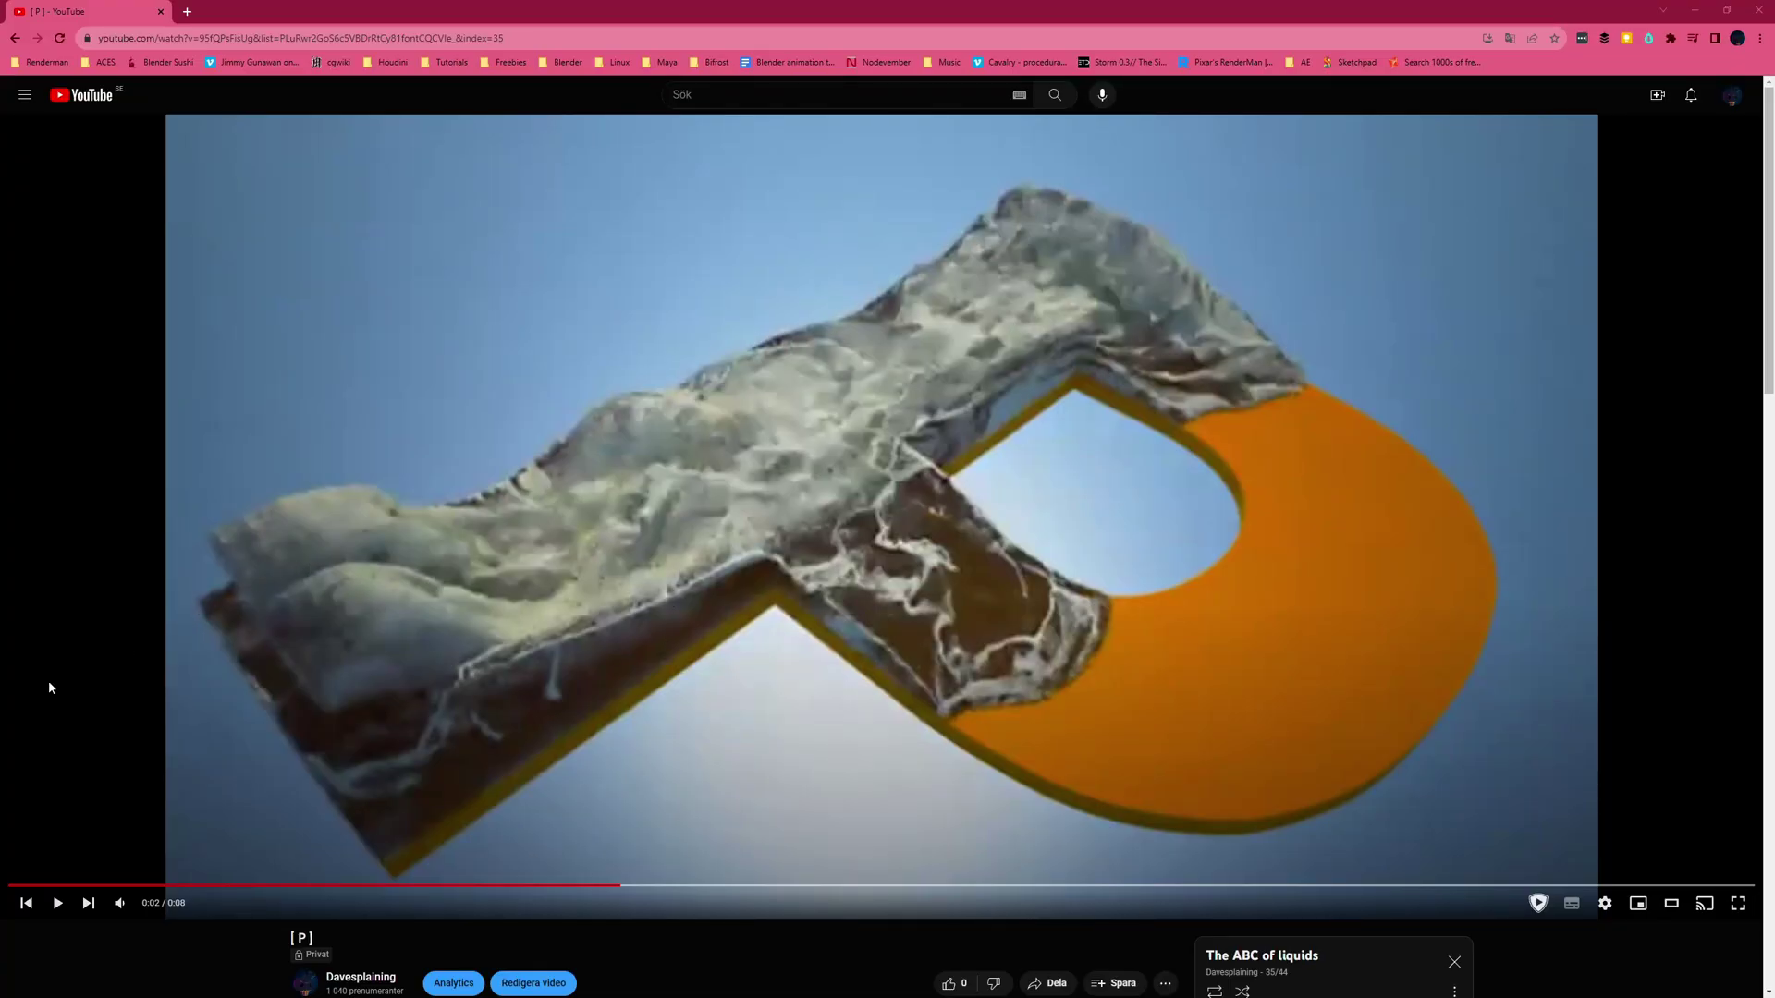
pyautogui.click(18, 885)
pyautogui.click(541, 571)
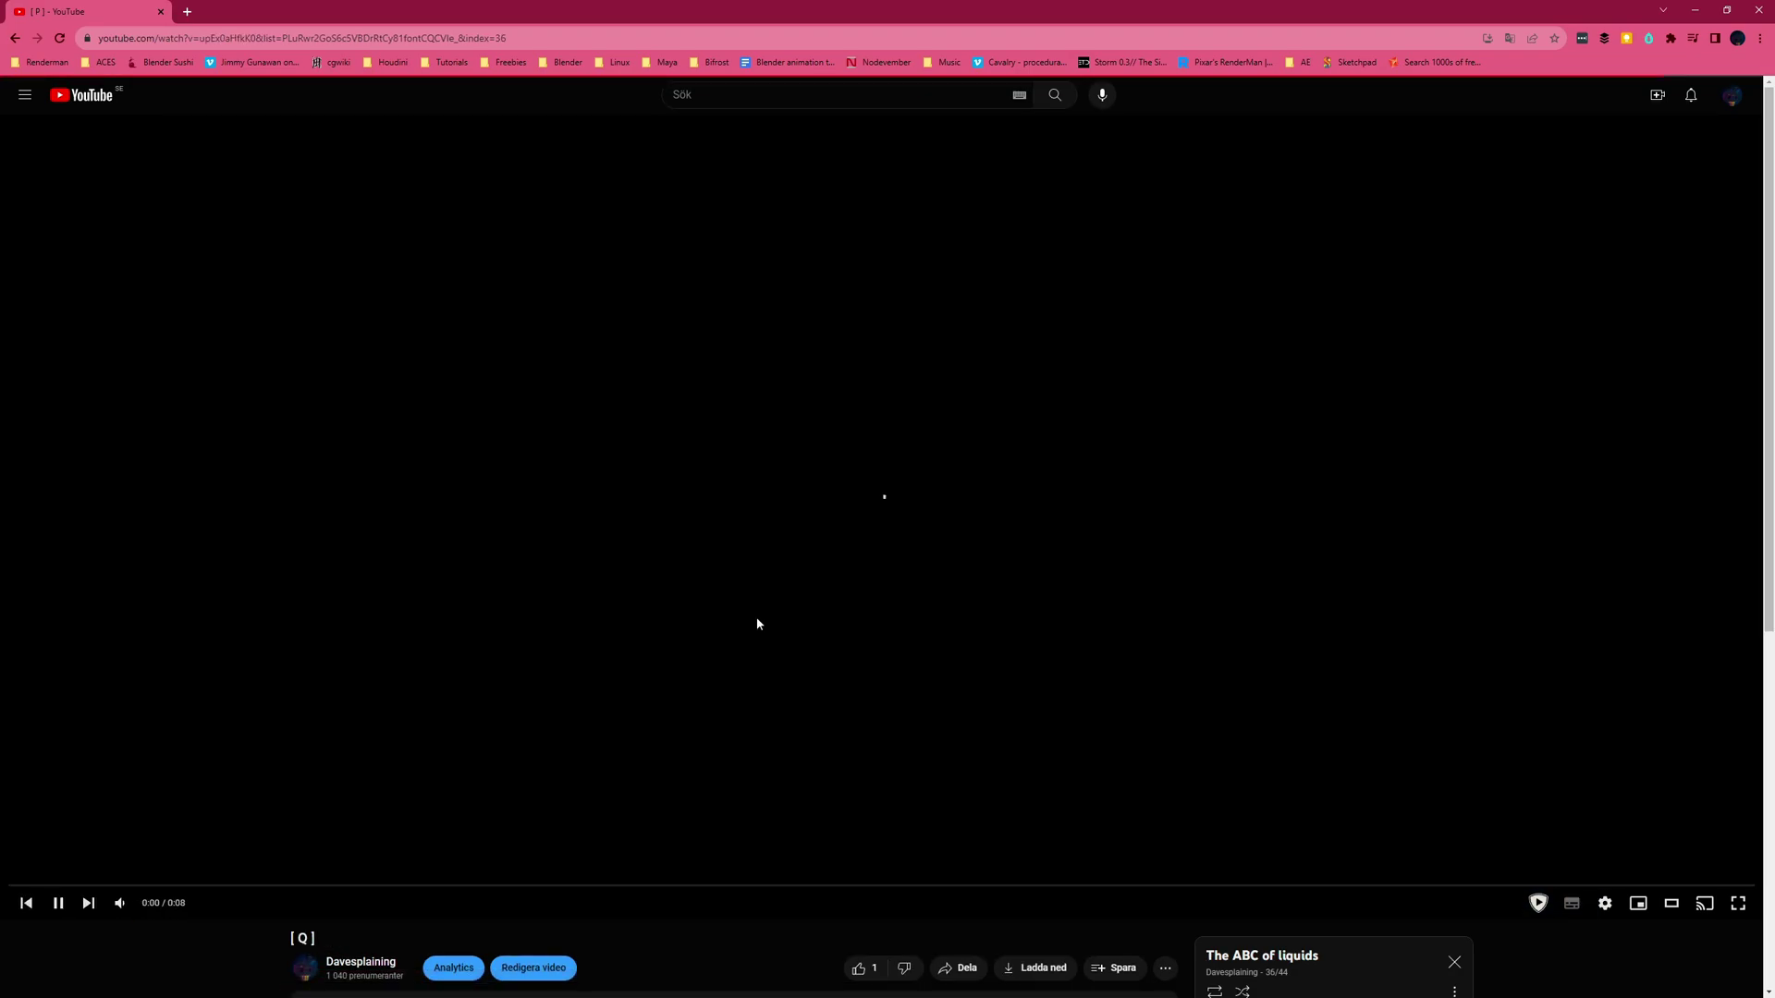
pyautogui.click(756, 622)
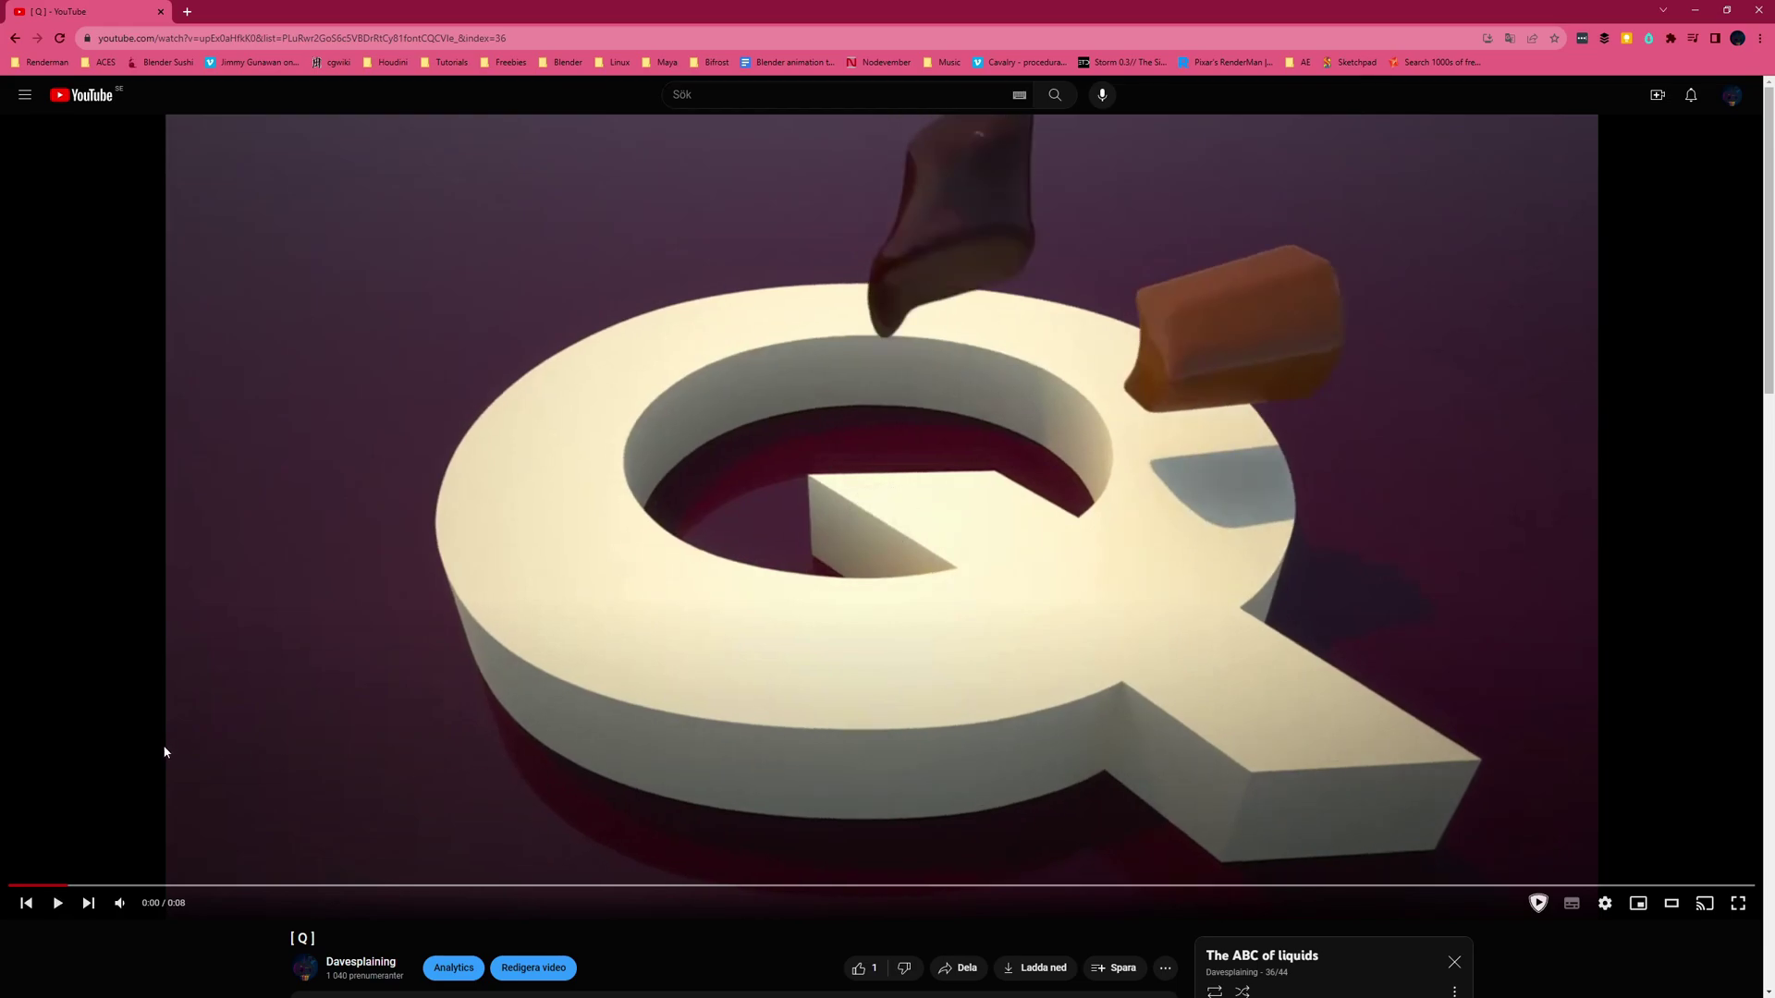
pyautogui.hotkey('shift', 'p')
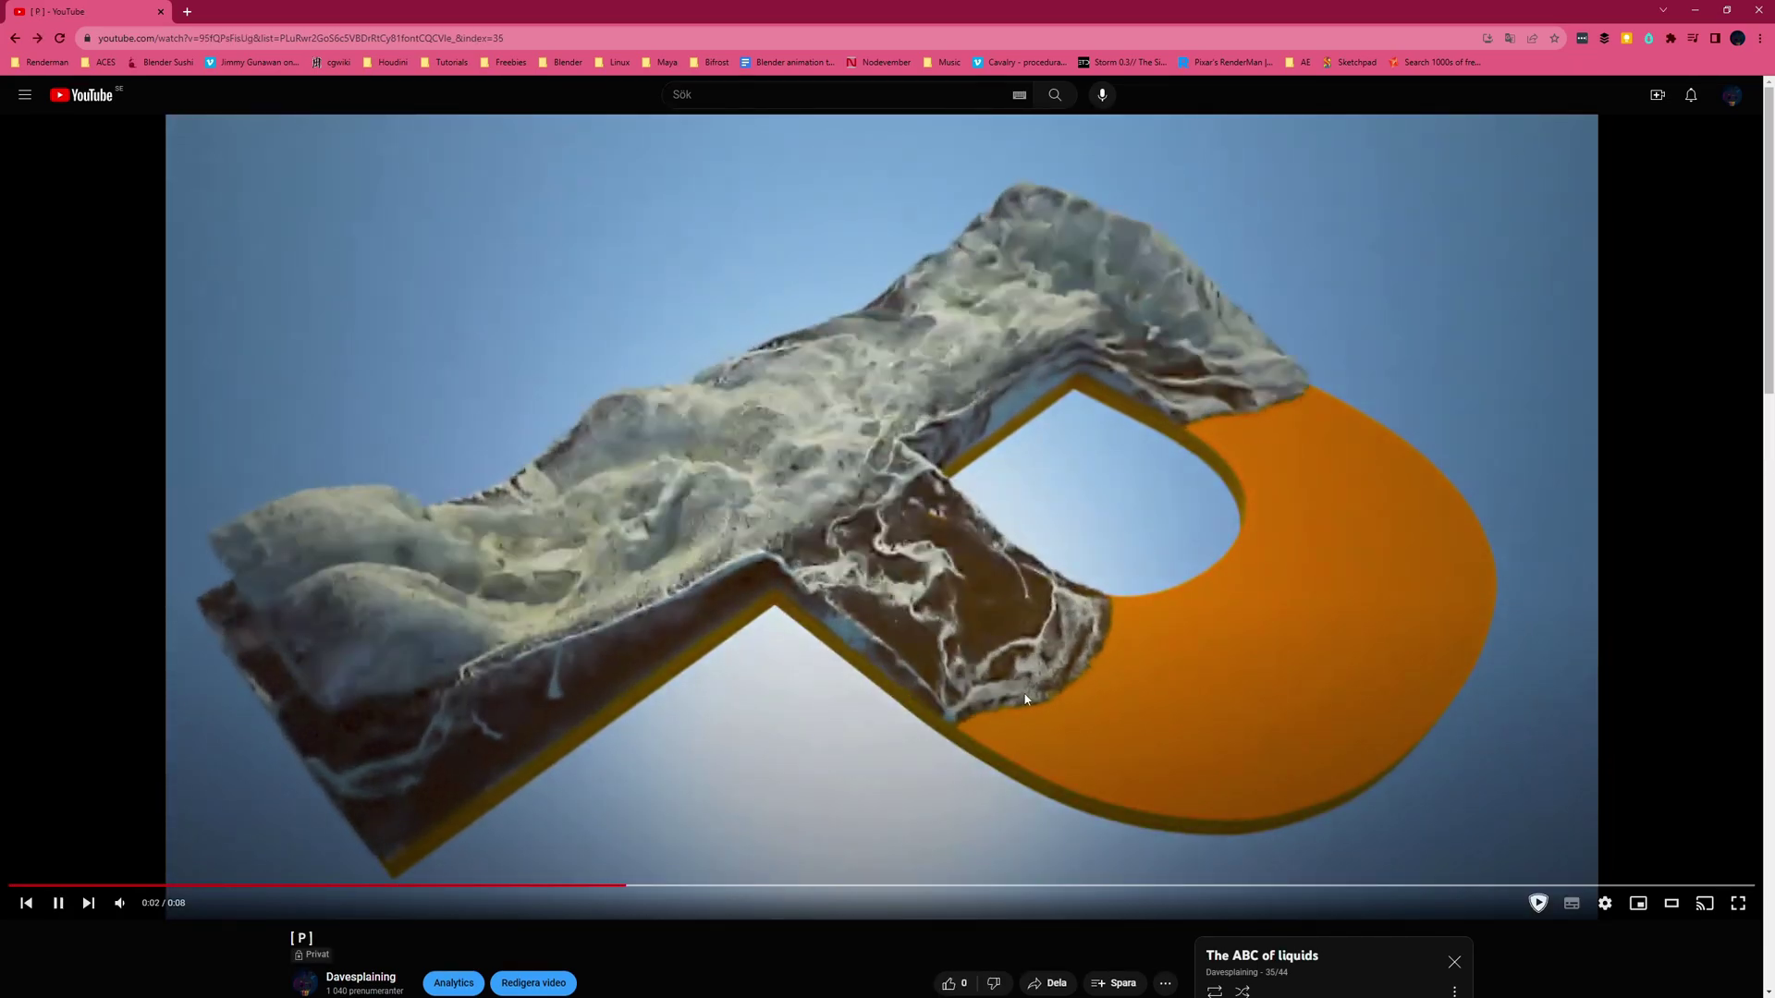
pyautogui.press('space')
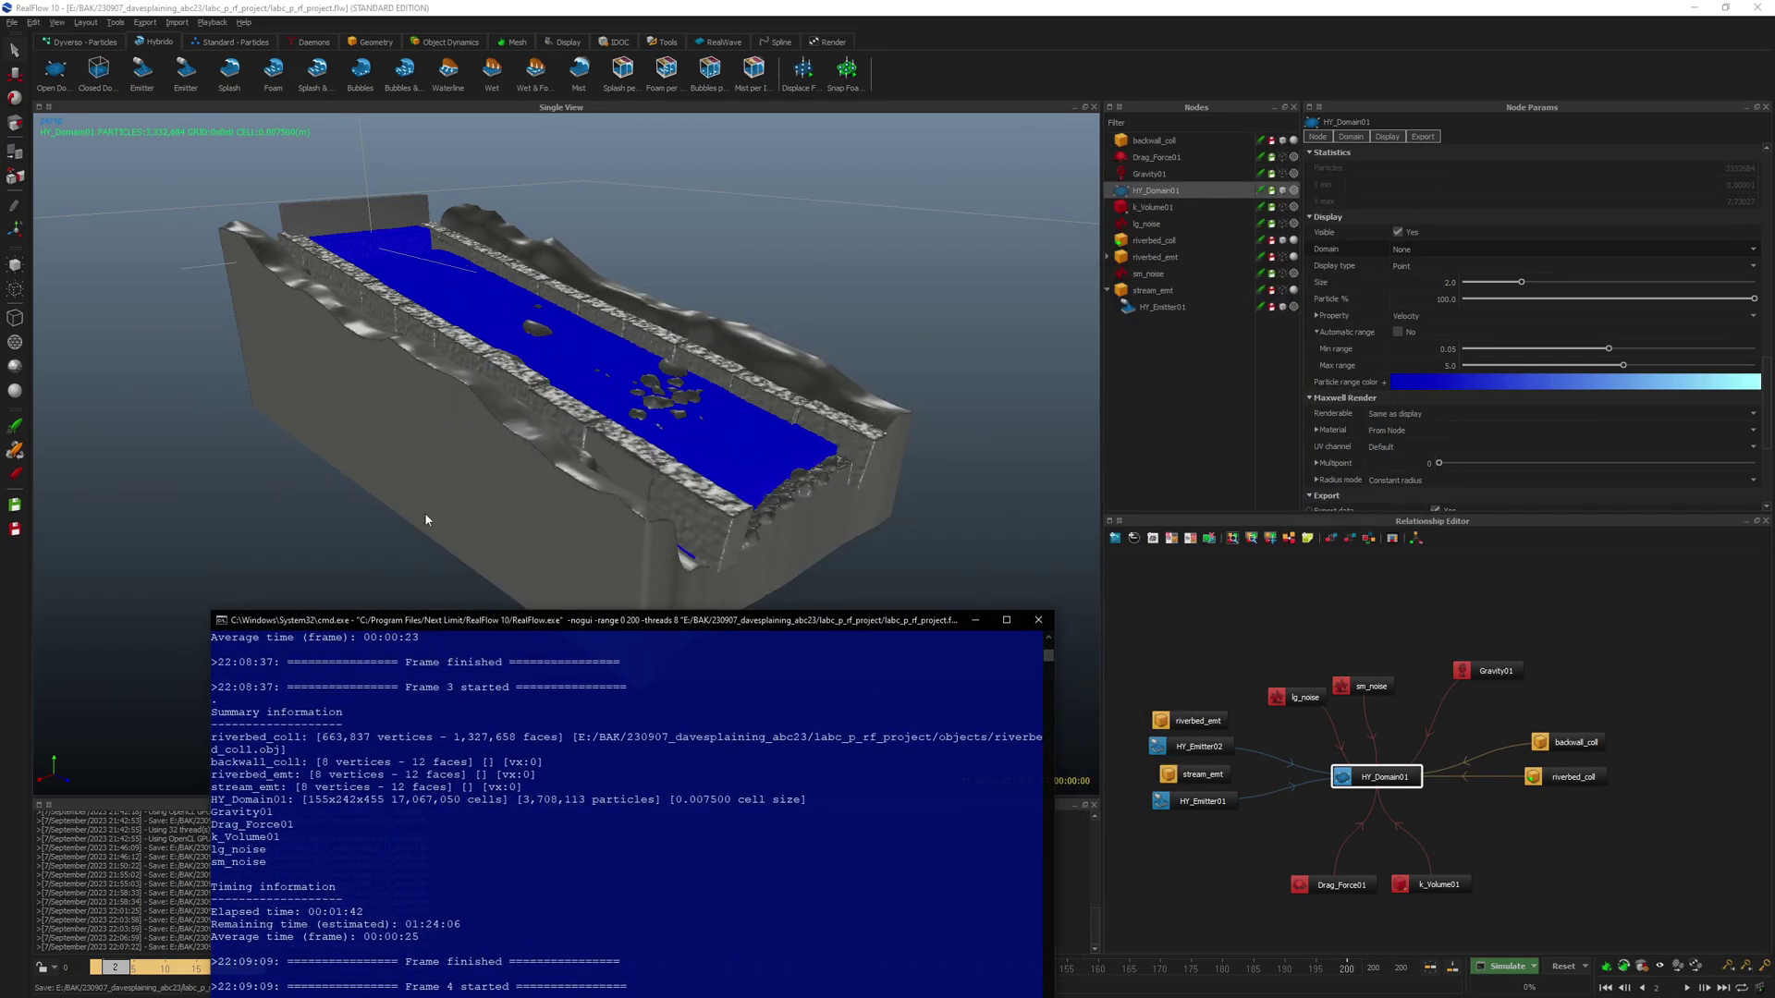
# - Examine the river particles around the rocks and channel walls at frame 2 from several angles
pyautogui.keyDown('alt'); pyautogui.moveTo(424, 512); pyautogui.dragTo(519, 405); pyautogui.keyUp('alt')
pyautogui.keyDown('alt'); pyautogui.moveTo(520, 405); pyautogui.dragTo(579, 466, button='right'); pyautogui.keyUp('alt')
pyautogui.keyDown('alt'); pyautogui.moveTo(579, 466); pyautogui.dragTo(492, 408, button='middle'); pyautogui.keyUp('alt')
pyautogui.keyDown('alt'); pyautogui.moveTo(491, 409); pyautogui.dragTo(682, 349, button='right'); pyautogui.keyUp('alt')
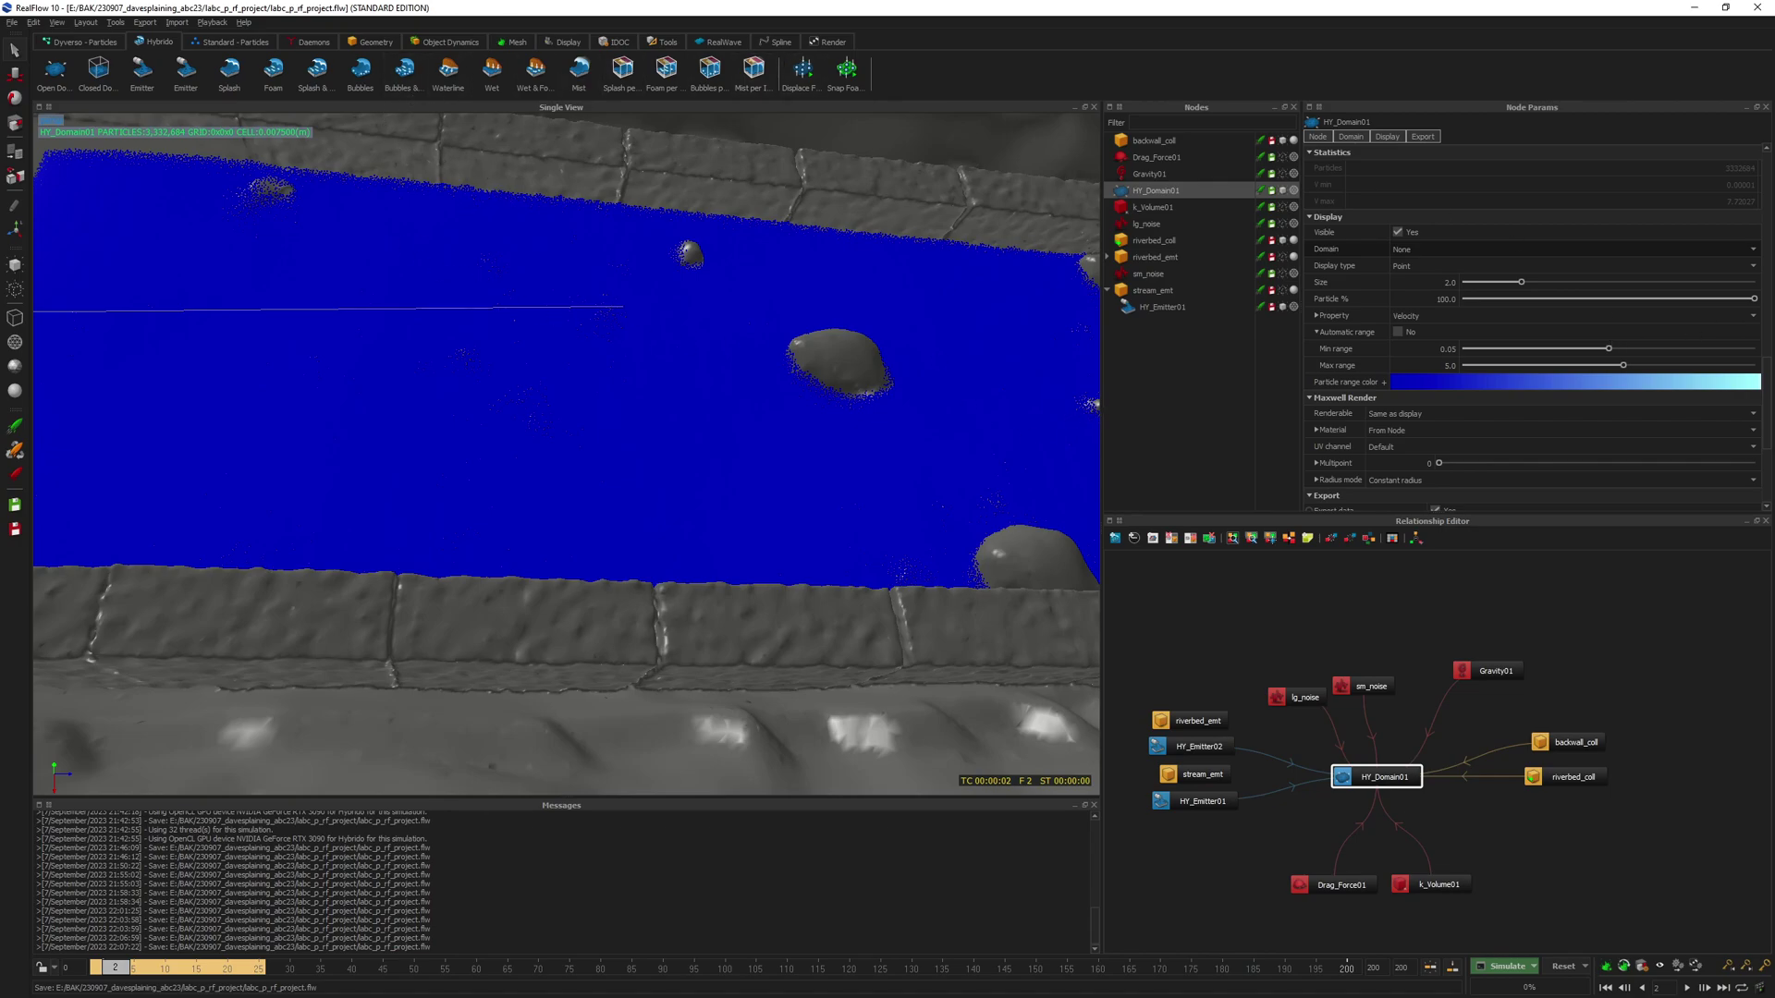
pyautogui.keyDown('alt'); pyautogui.moveTo(842, 384); pyautogui.dragTo(756, 386, button='middle'); pyautogui.keyUp('alt')
pyautogui.keyDown('alt'); pyautogui.moveTo(361, 363); pyautogui.dragTo(541, 279, button='middle'); pyautogui.keyUp('alt')
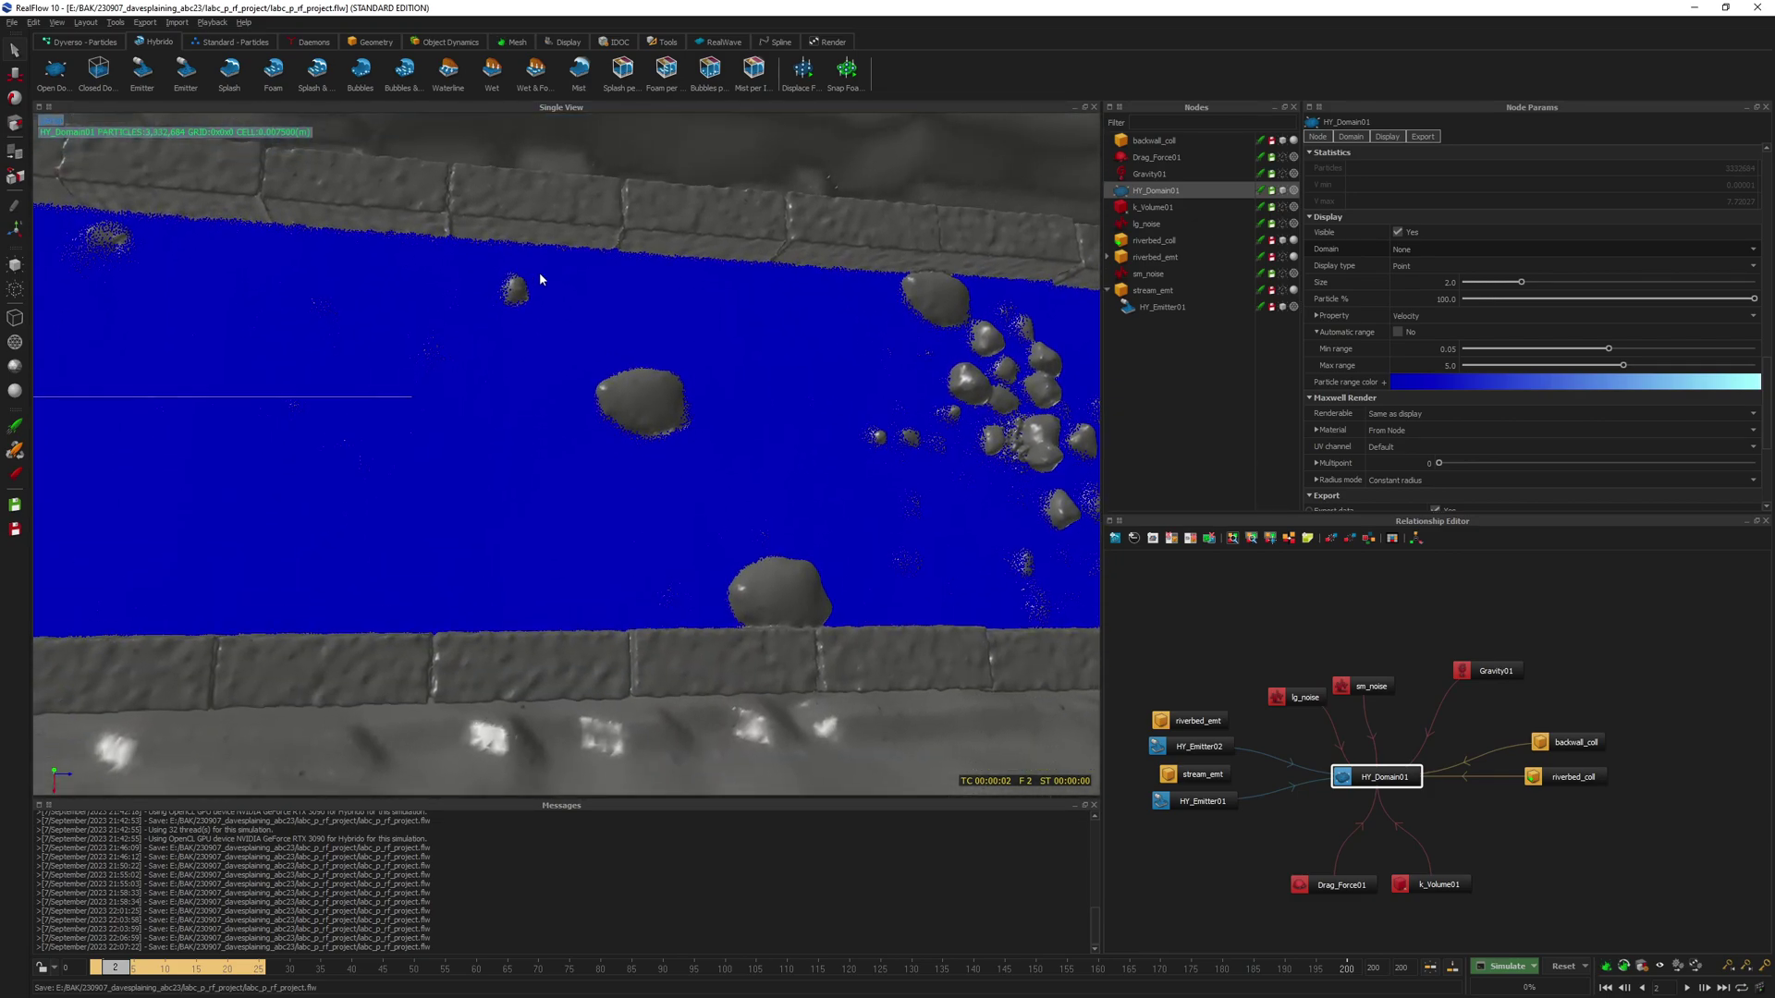
pyautogui.keyDown('alt'); pyautogui.moveTo(686, 325); pyautogui.dragTo(697, 328, button='middle'); pyautogui.keyUp('alt')
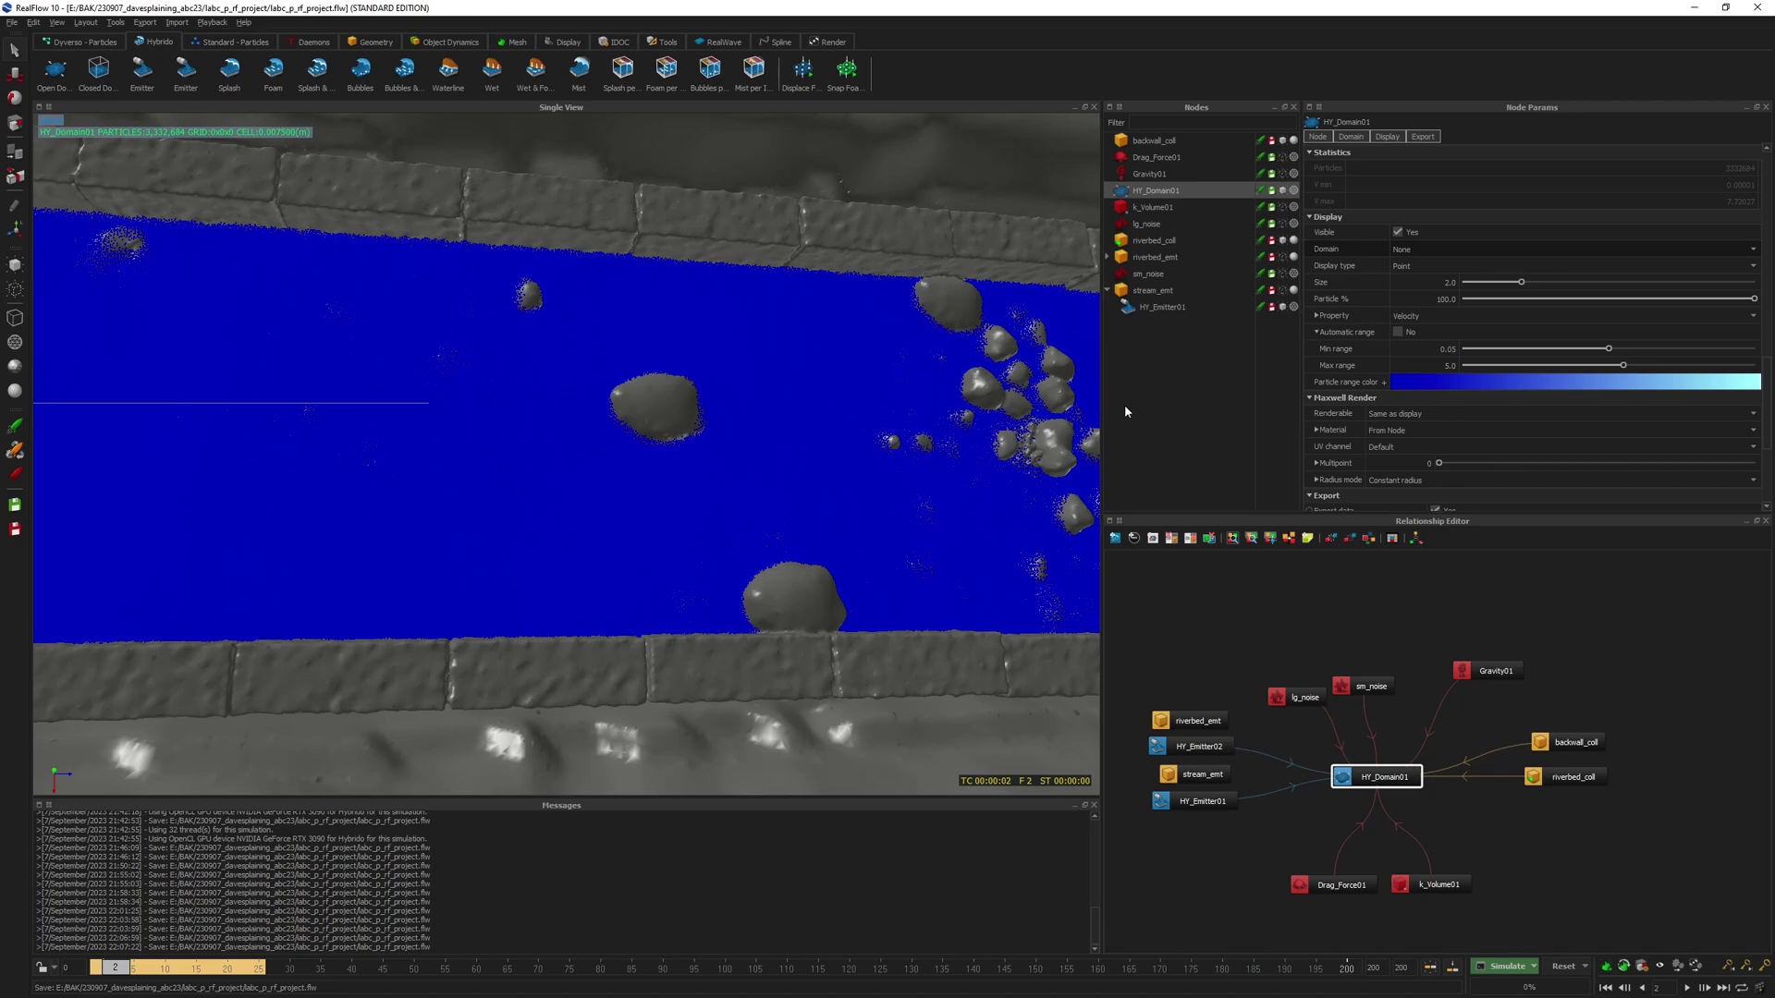
pyautogui.keyDown('alt'); pyautogui.moveTo(879, 308); pyautogui.dragTo(567, 397); pyautogui.keyUp('alt')
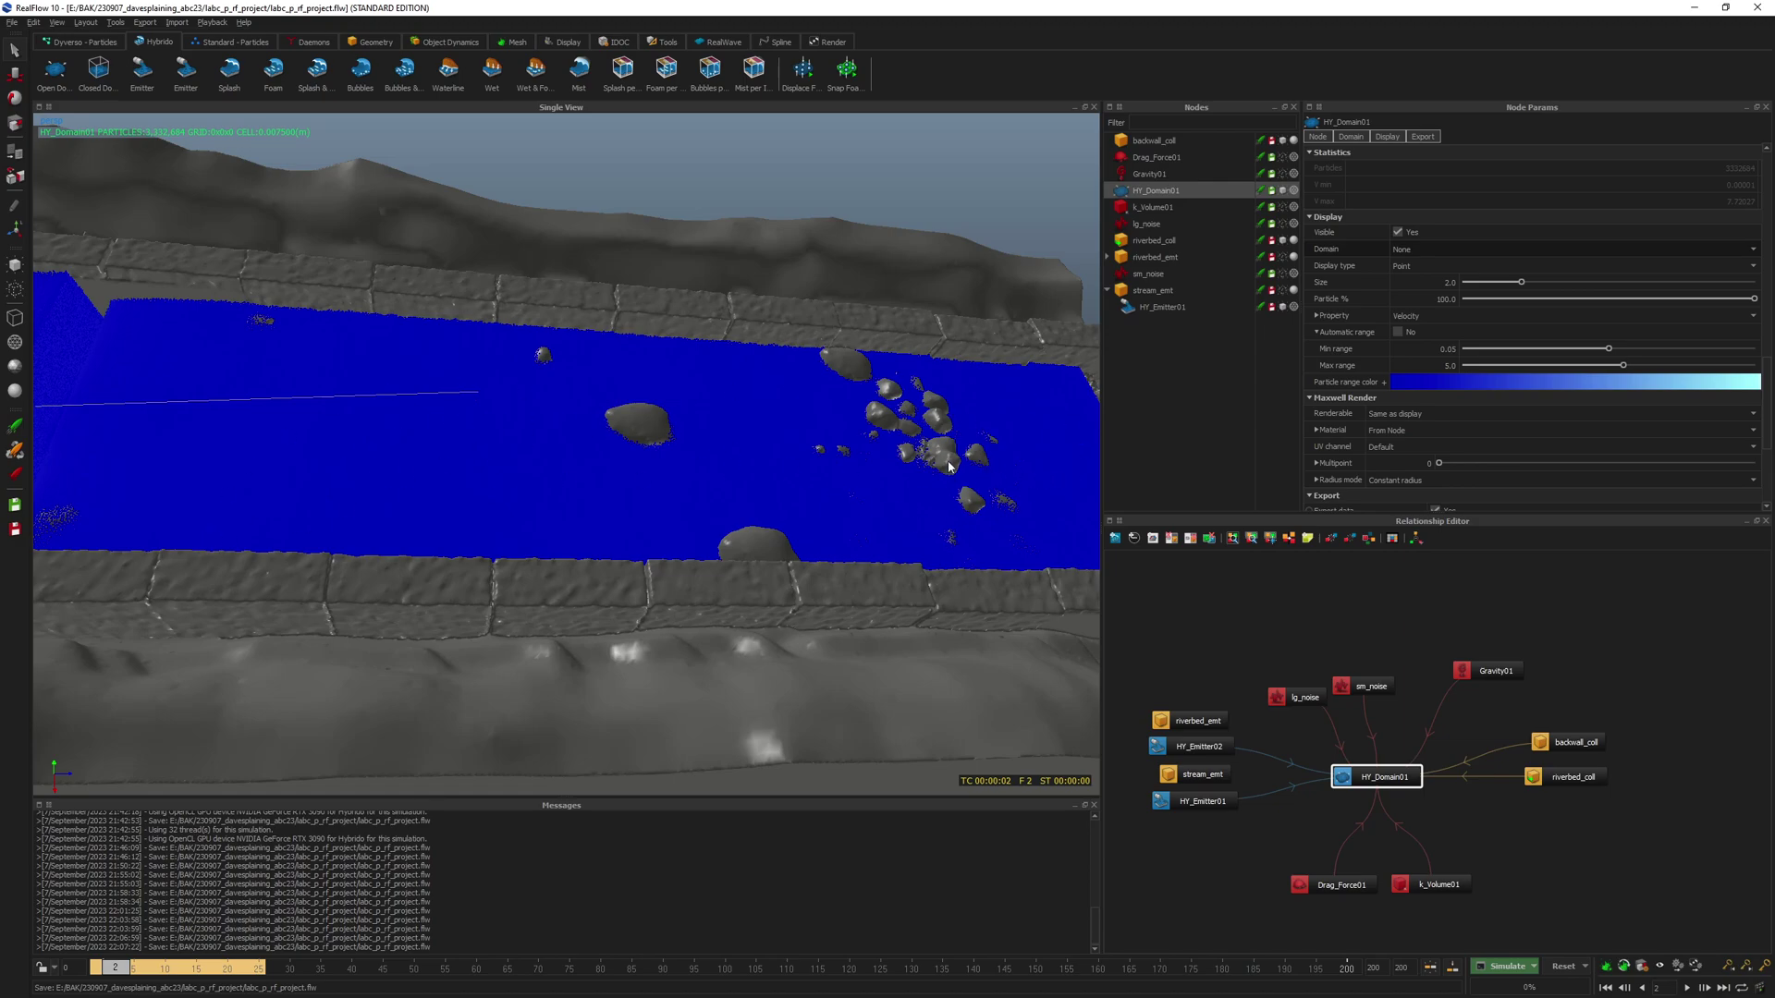
pyautogui.keyDown('alt'); pyautogui.moveTo(612, 446); pyautogui.dragTo(621, 414); pyautogui.keyUp('alt')
pyautogui.keyDown('alt'); pyautogui.moveTo(621, 413); pyautogui.dragTo(645, 399, button='middle'); pyautogui.keyUp('alt')
pyautogui.keyDown('alt'); pyautogui.moveTo(646, 396); pyautogui.dragTo(629, 404); pyautogui.keyUp('alt')
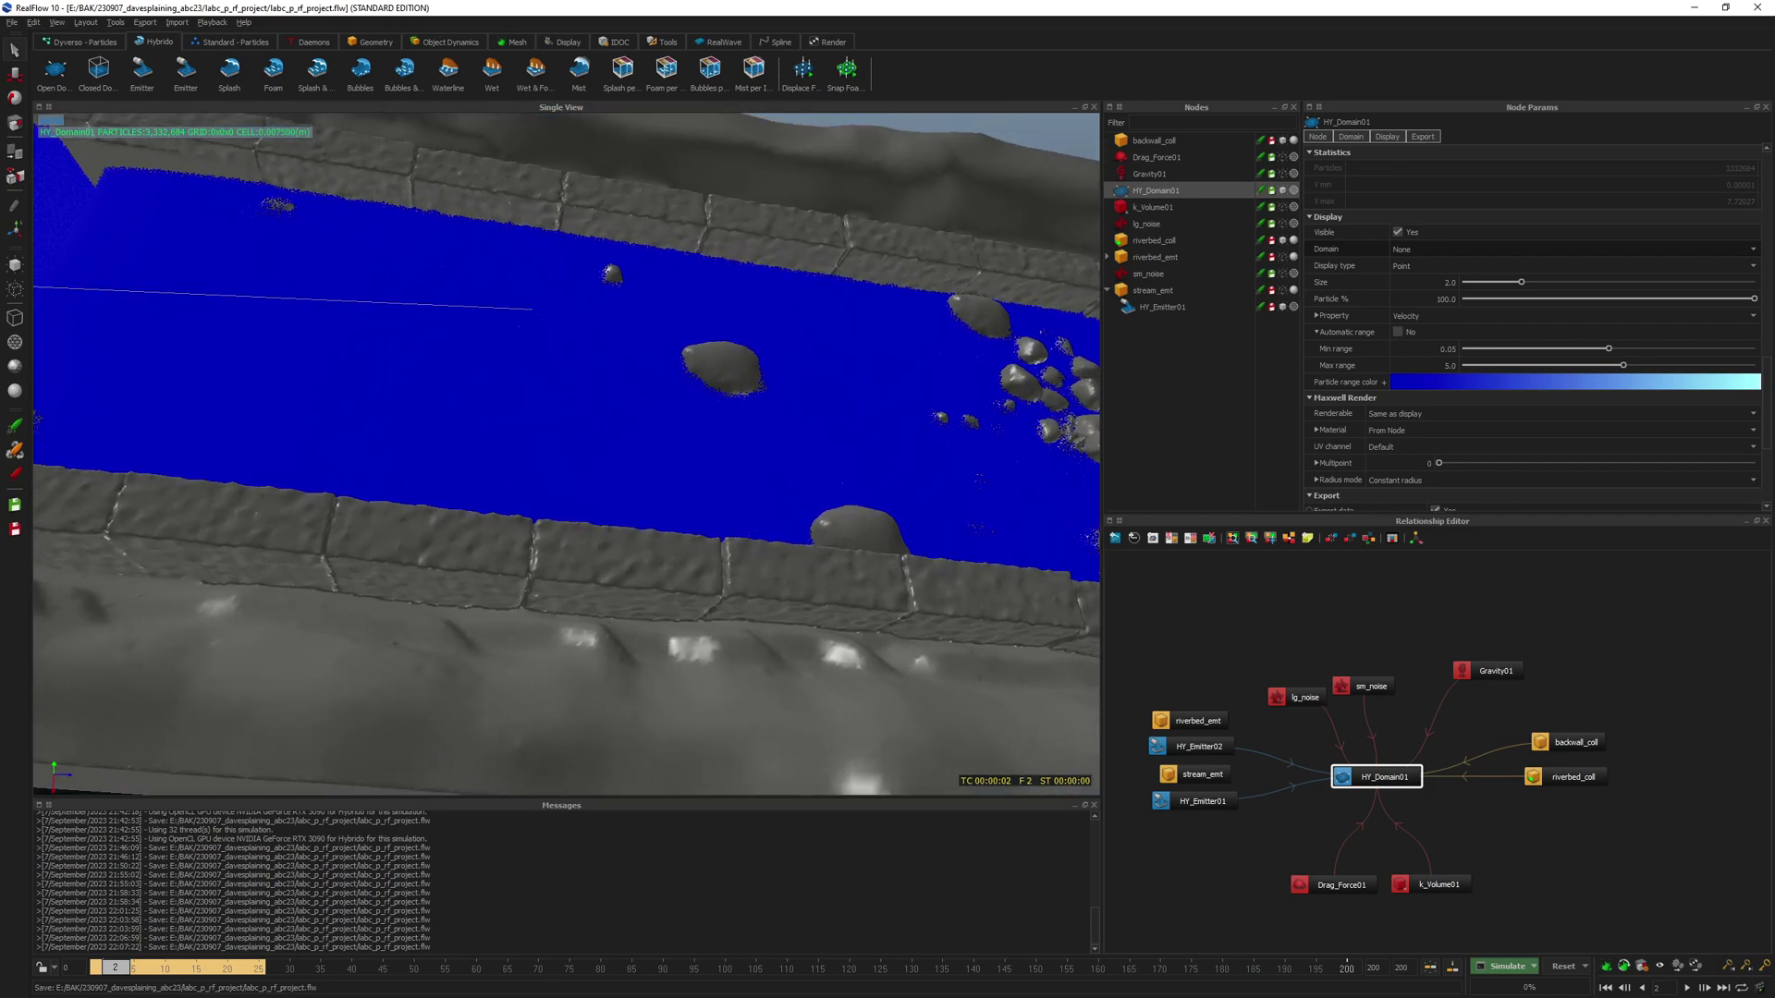
# - Check the progress of the command-line simulation and view its cached fluid up to frame 22
pyautogui.hotkey('alt', 'Tab')
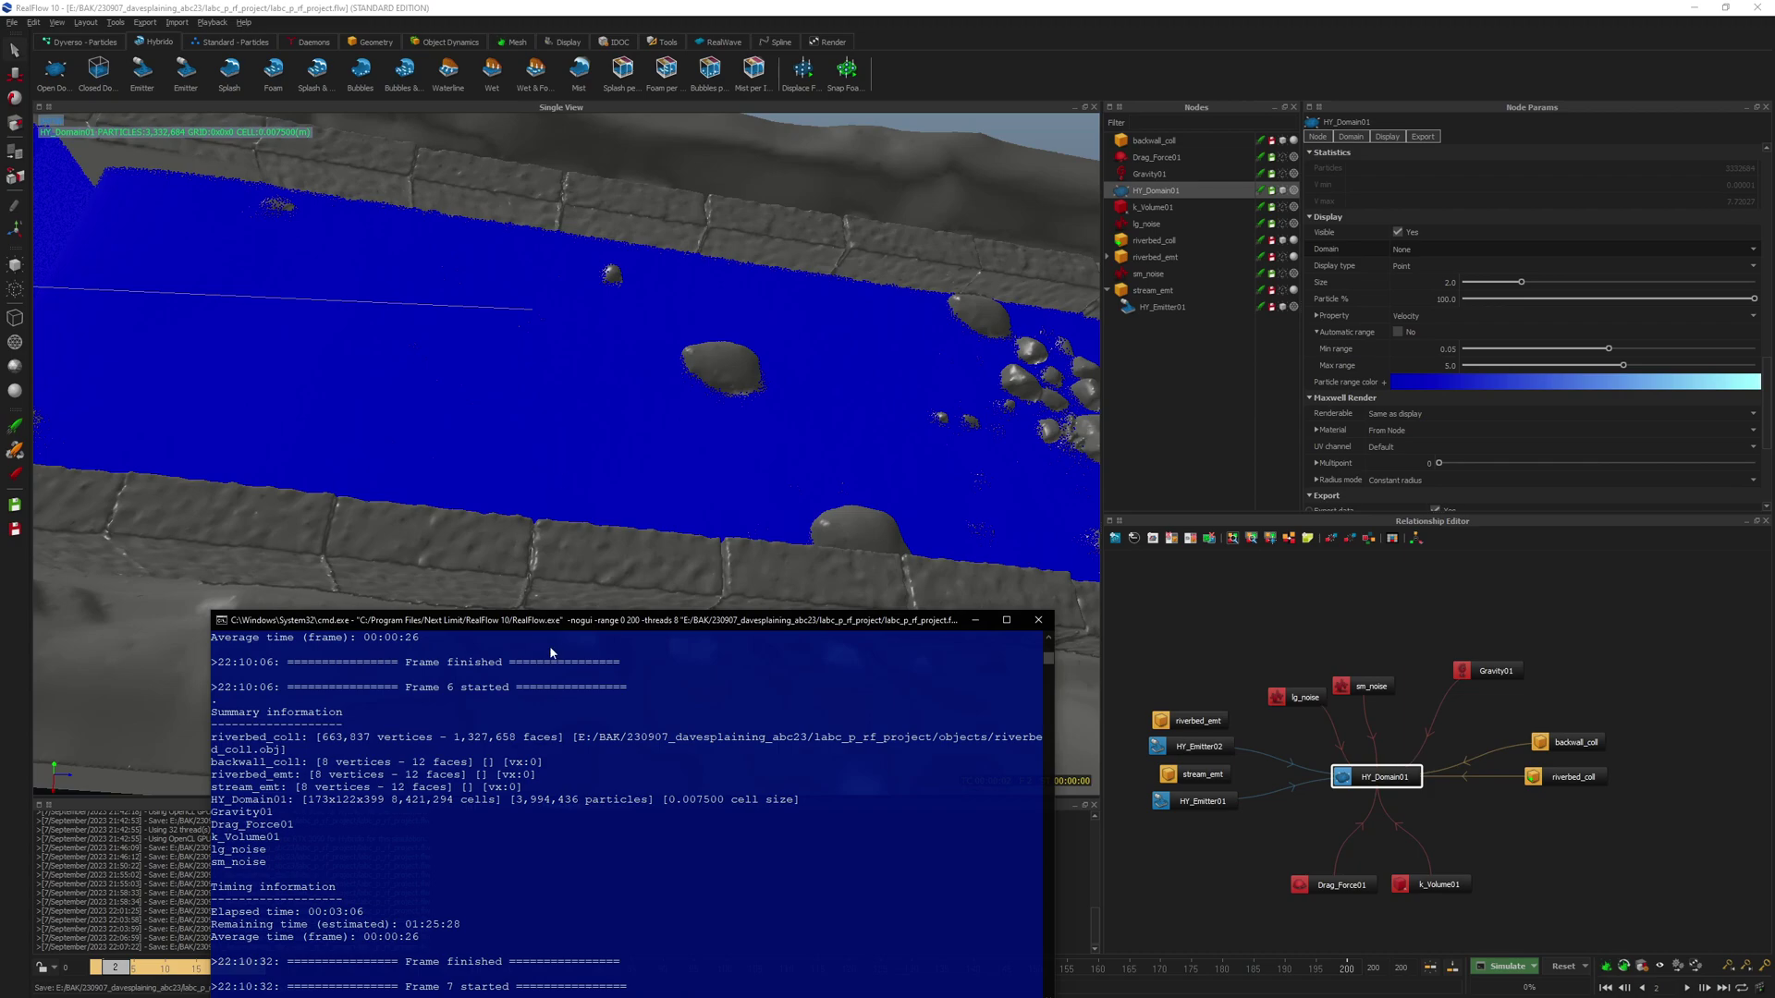
pyautogui.moveTo(629, 619); pyautogui.dragTo(1187, 189)
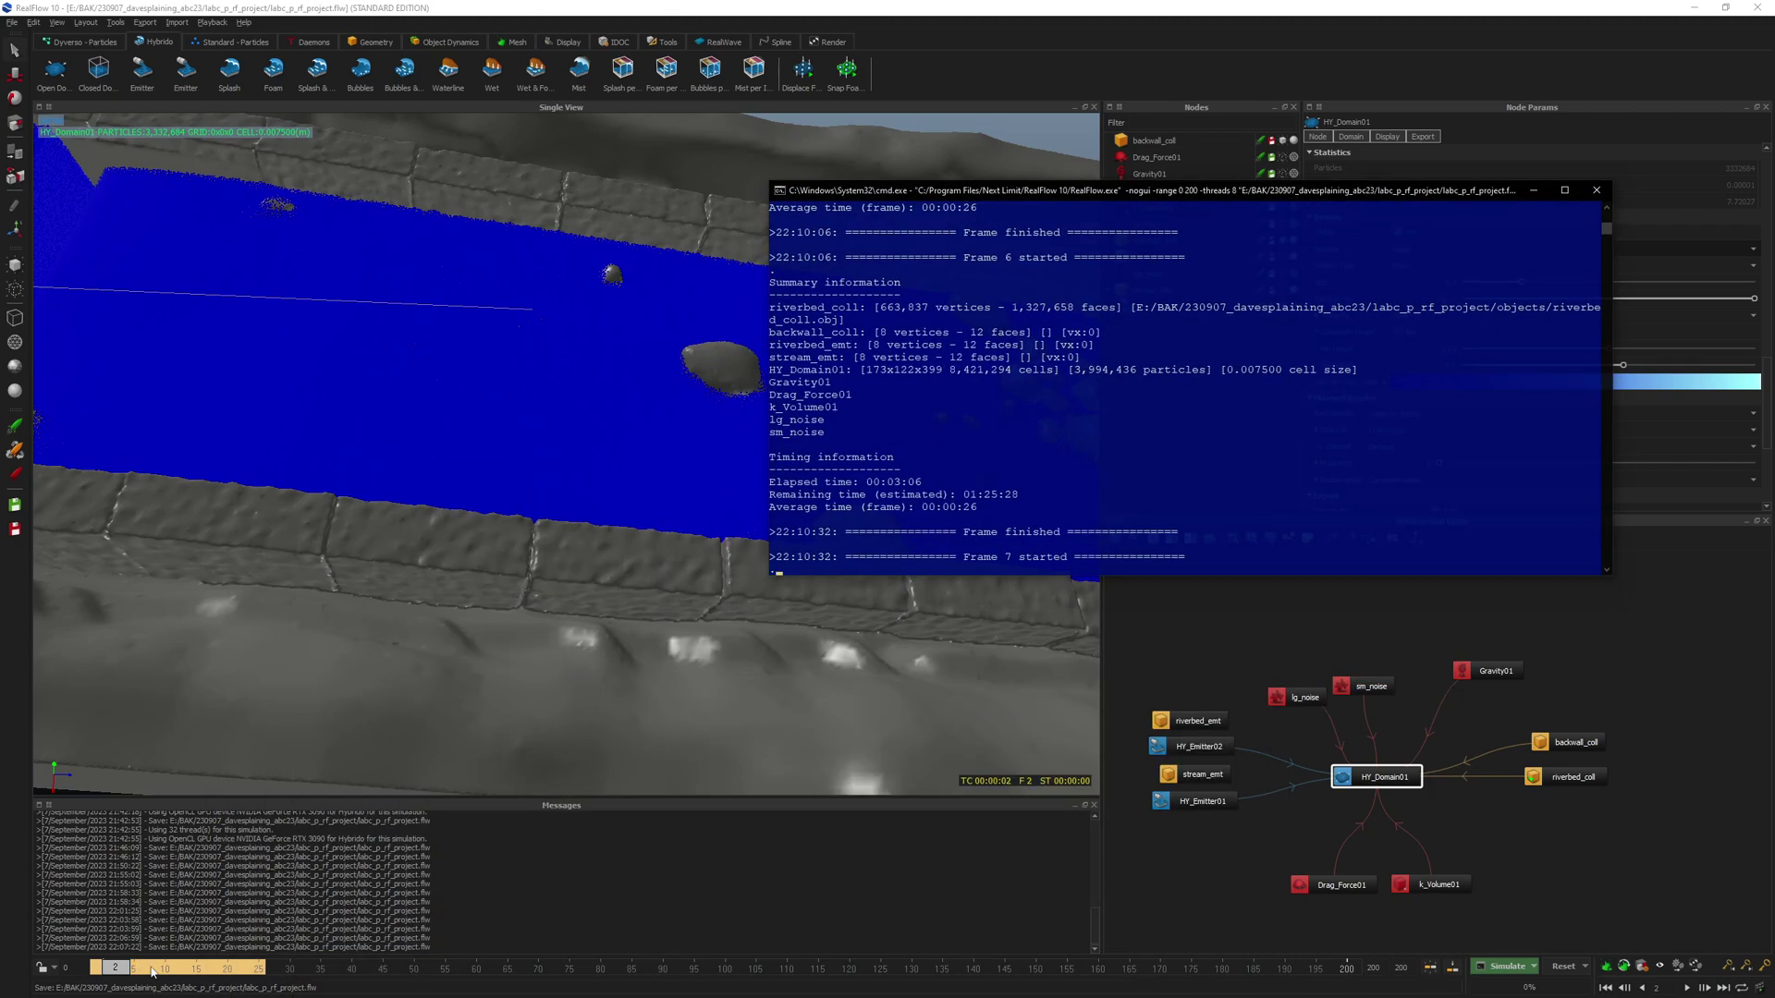
pyautogui.click(150, 969)
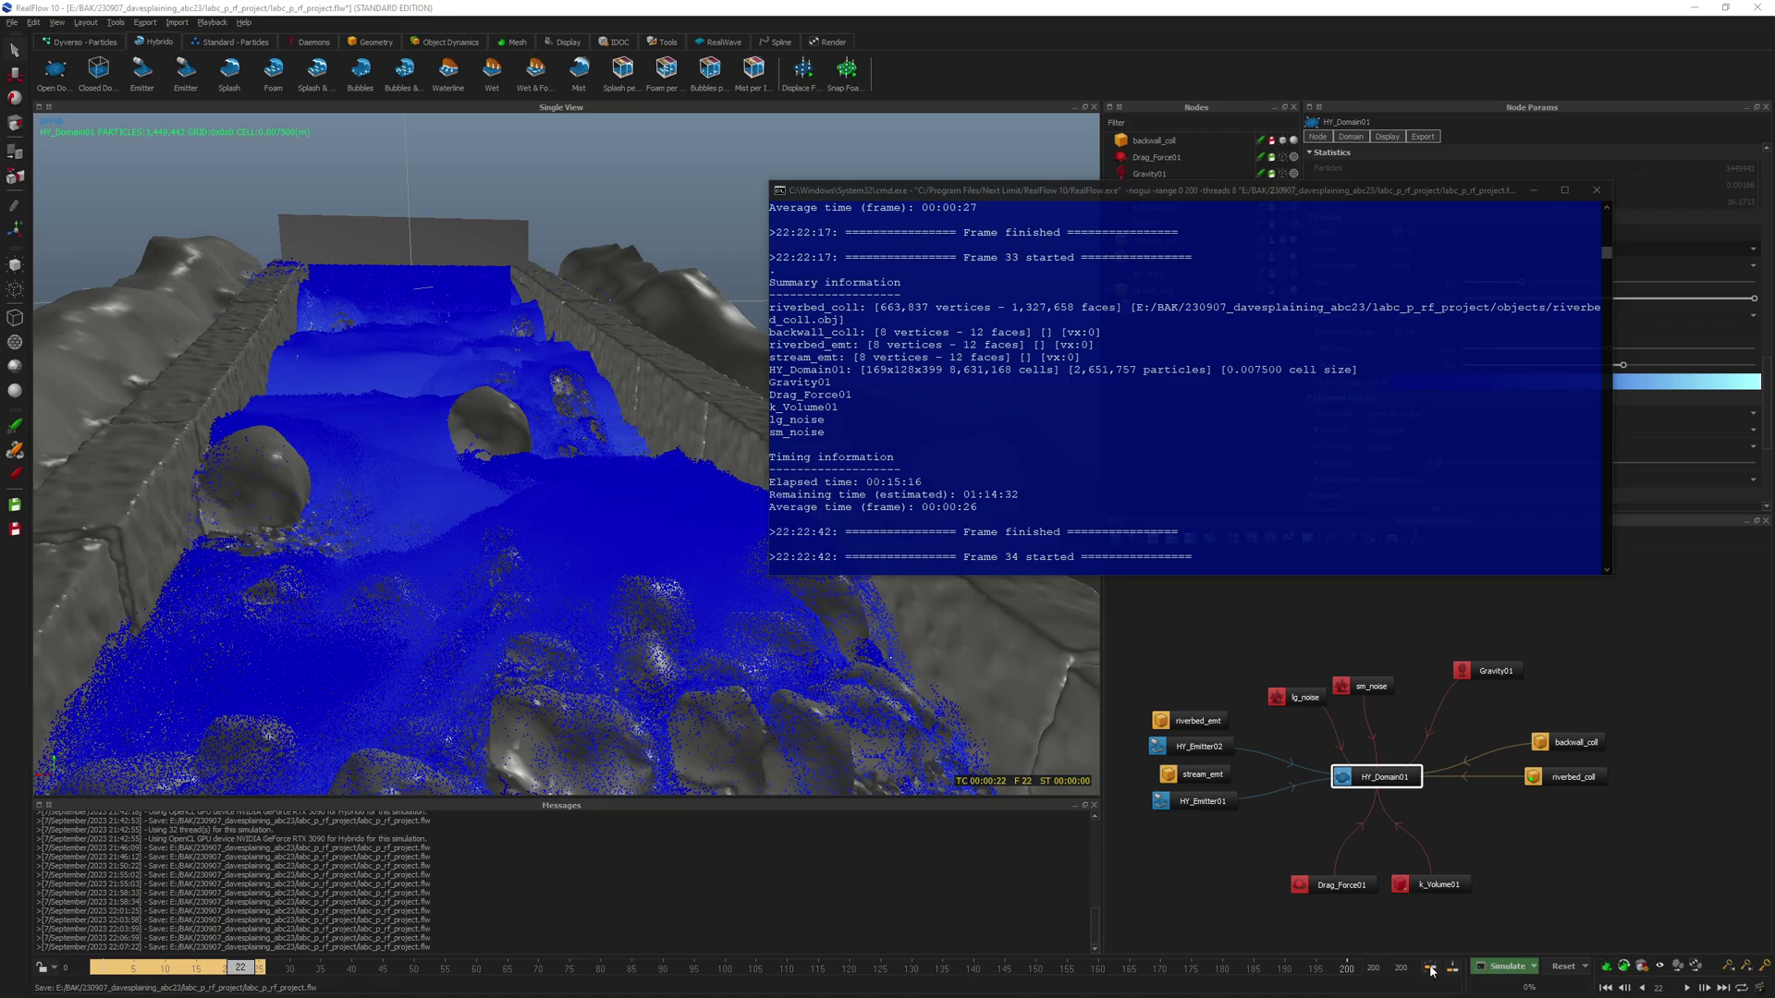
pyautogui.moveTo(1190, 198); pyautogui.dragTo(1774, 405)
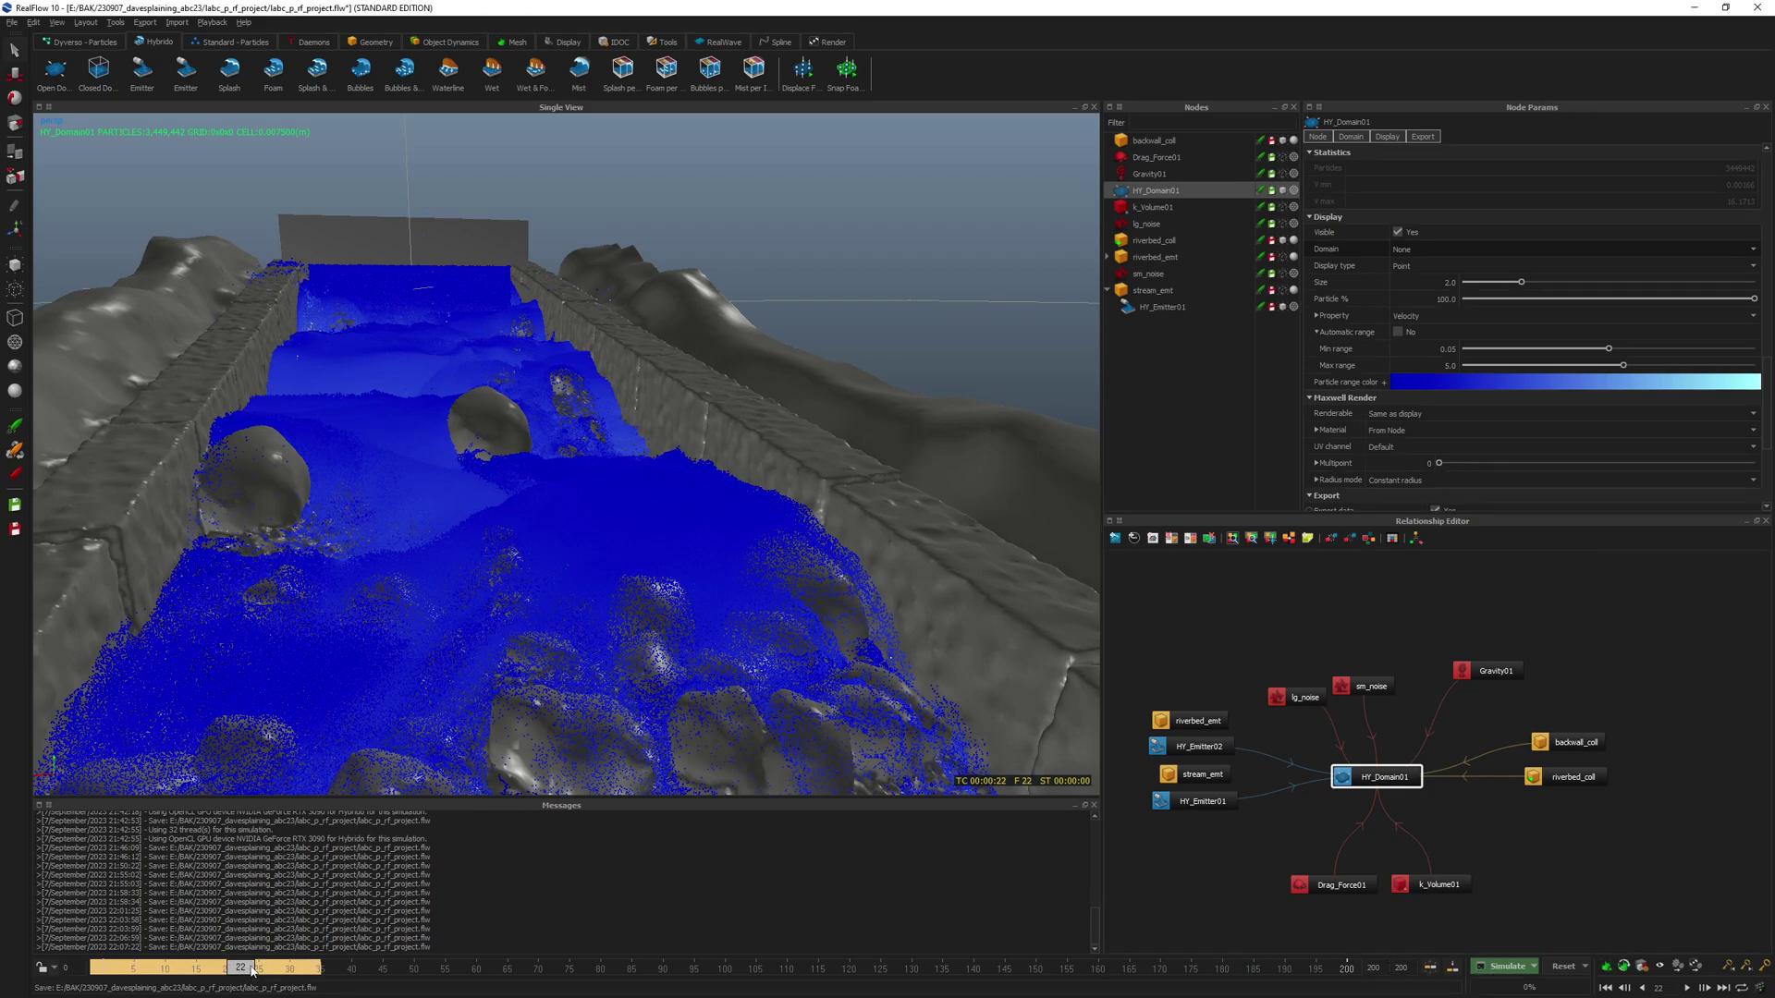
# - Examine how the water particles flow over and between the rocks at frame 33
pyautogui.moveTo(262, 971); pyautogui.dragTo(302, 964)
pyautogui.keyDown('alt'); pyautogui.moveTo(697, 626); pyautogui.dragTo(438, 431); pyautogui.keyUp('alt')
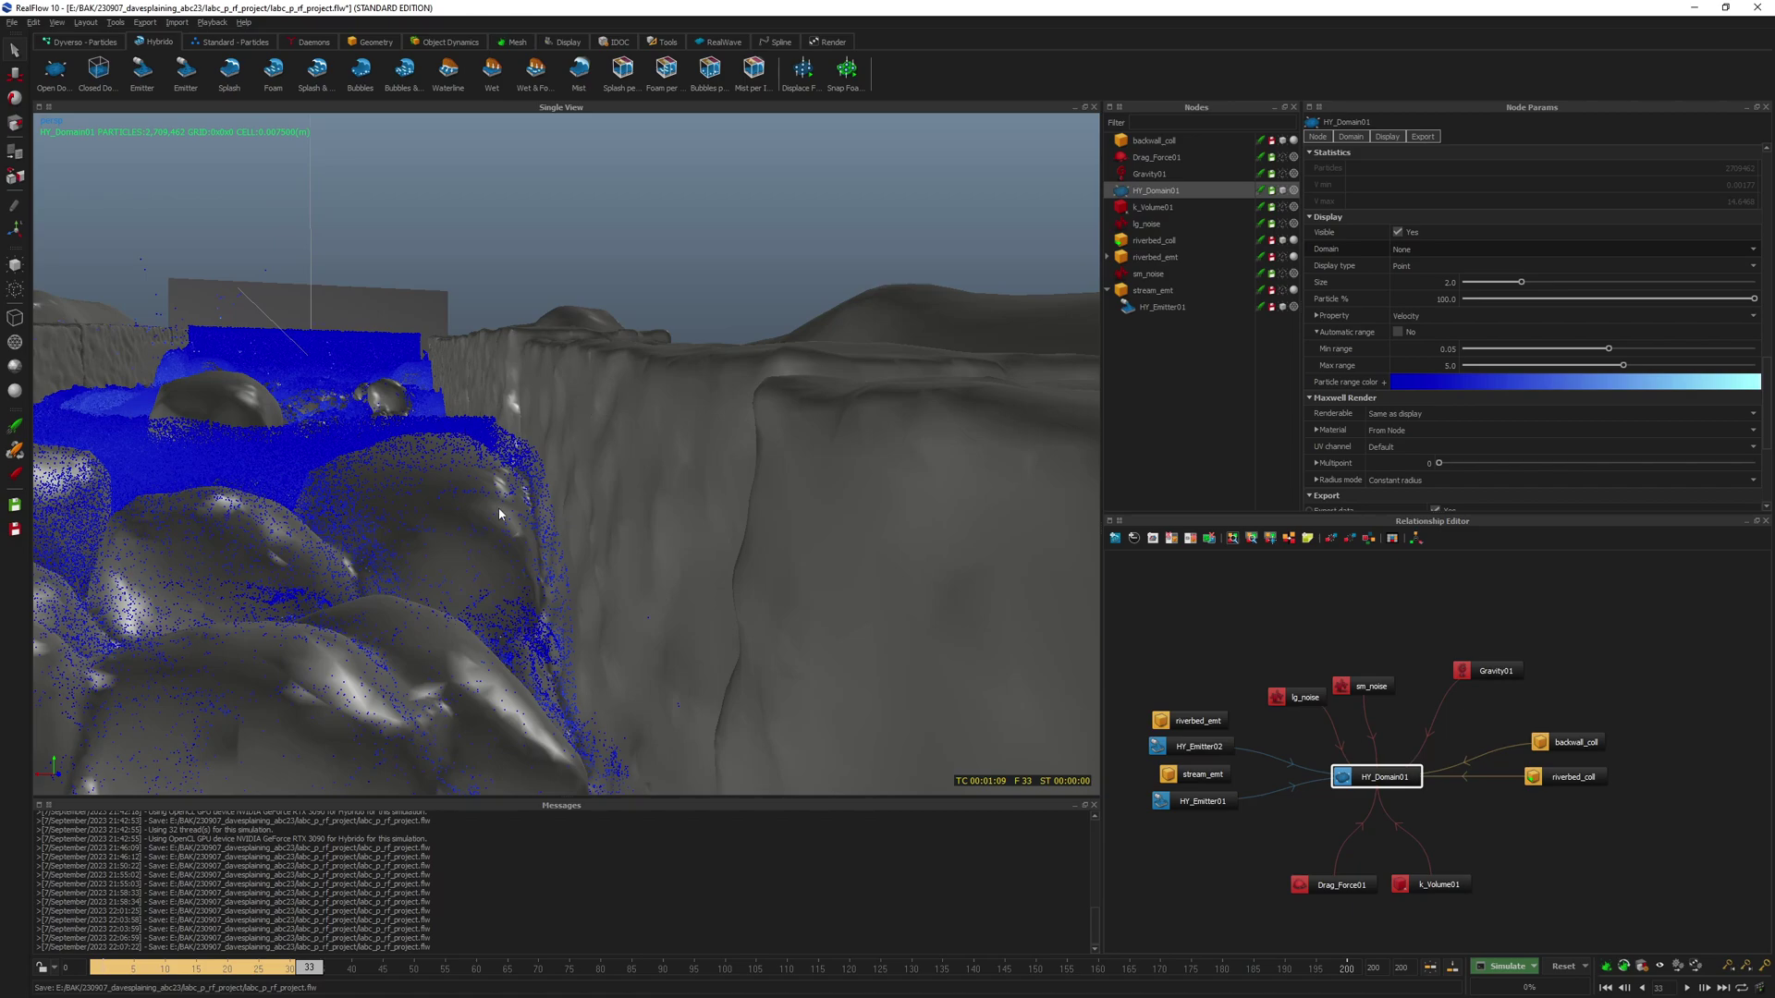
pyautogui.keyDown('alt'); pyautogui.moveTo(445, 520); pyautogui.dragTo(527, 525); pyautogui.keyUp('alt')
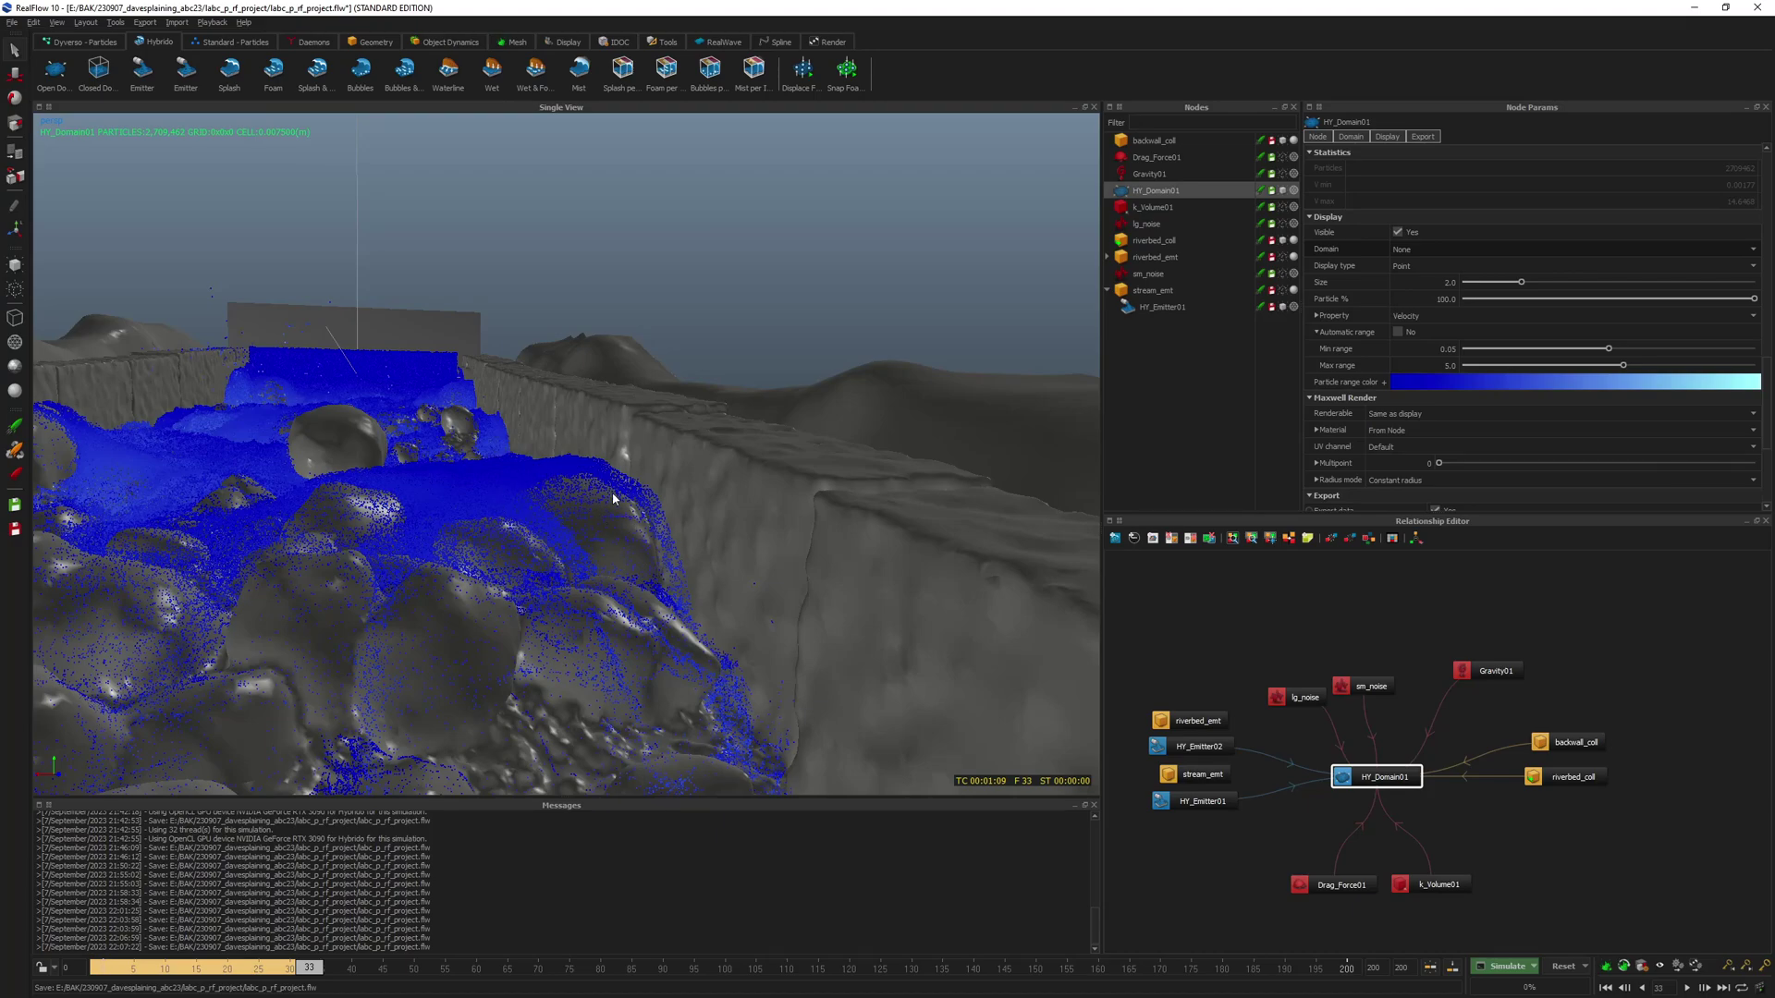
pyautogui.keyDown('alt'); pyautogui.moveTo(501, 562); pyautogui.dragTo(540, 561); pyautogui.keyUp('alt')
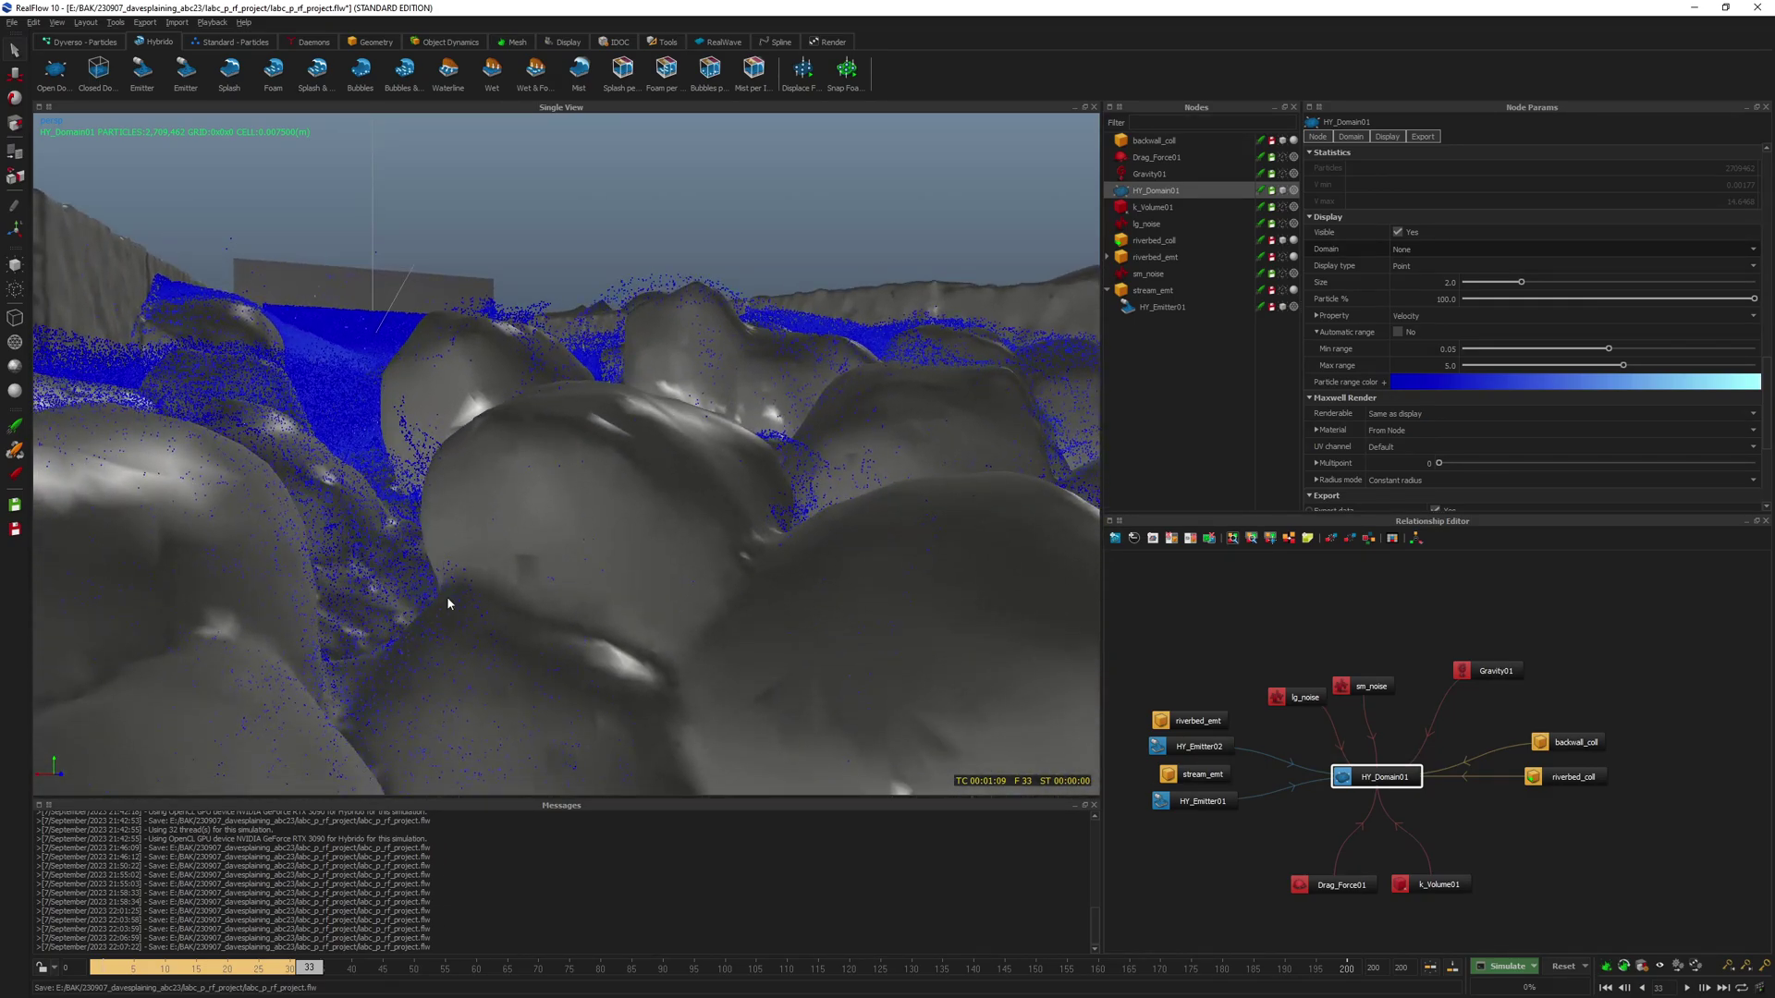
pyautogui.keyDown('alt'); pyautogui.moveTo(429, 488); pyautogui.dragTo(429, 485); pyautogui.keyUp('alt')
pyautogui.keyDown('alt'); pyautogui.moveTo(542, 546); pyautogui.dragTo(537, 535, button='middle'); pyautogui.keyUp('alt')
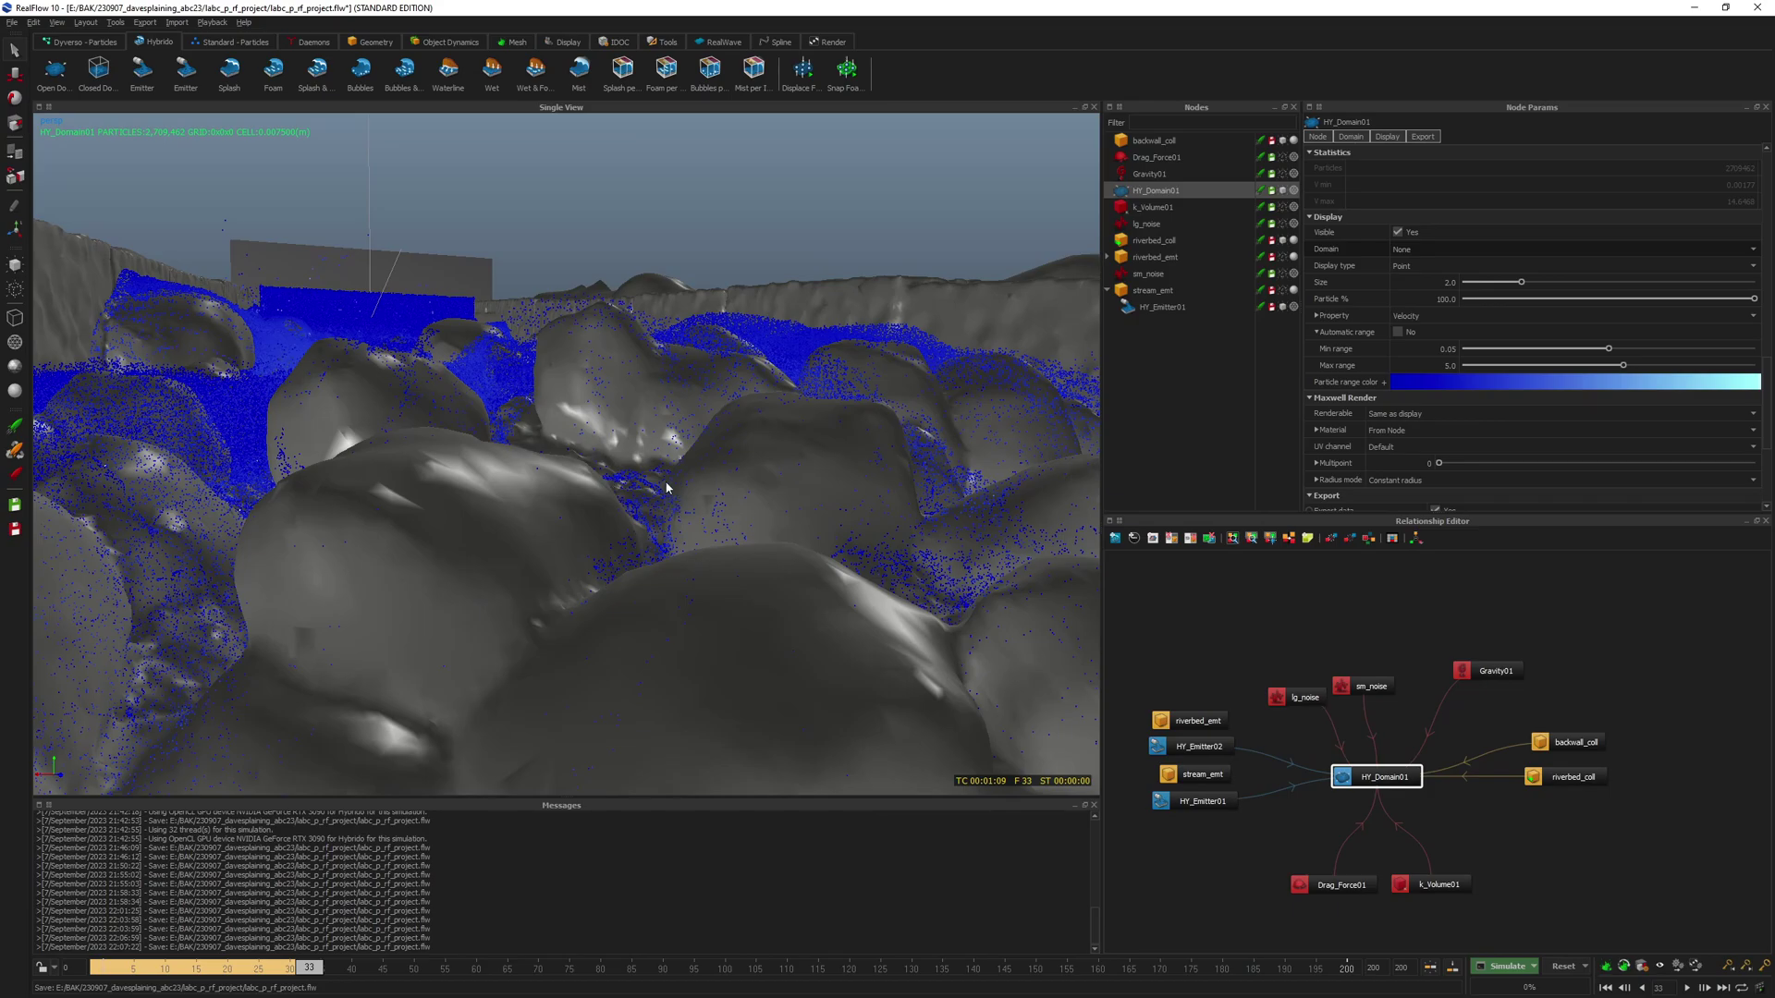
pyautogui.keyDown('alt'); pyautogui.moveTo(702, 473); pyautogui.dragTo(523, 516); pyautogui.keyUp('alt')
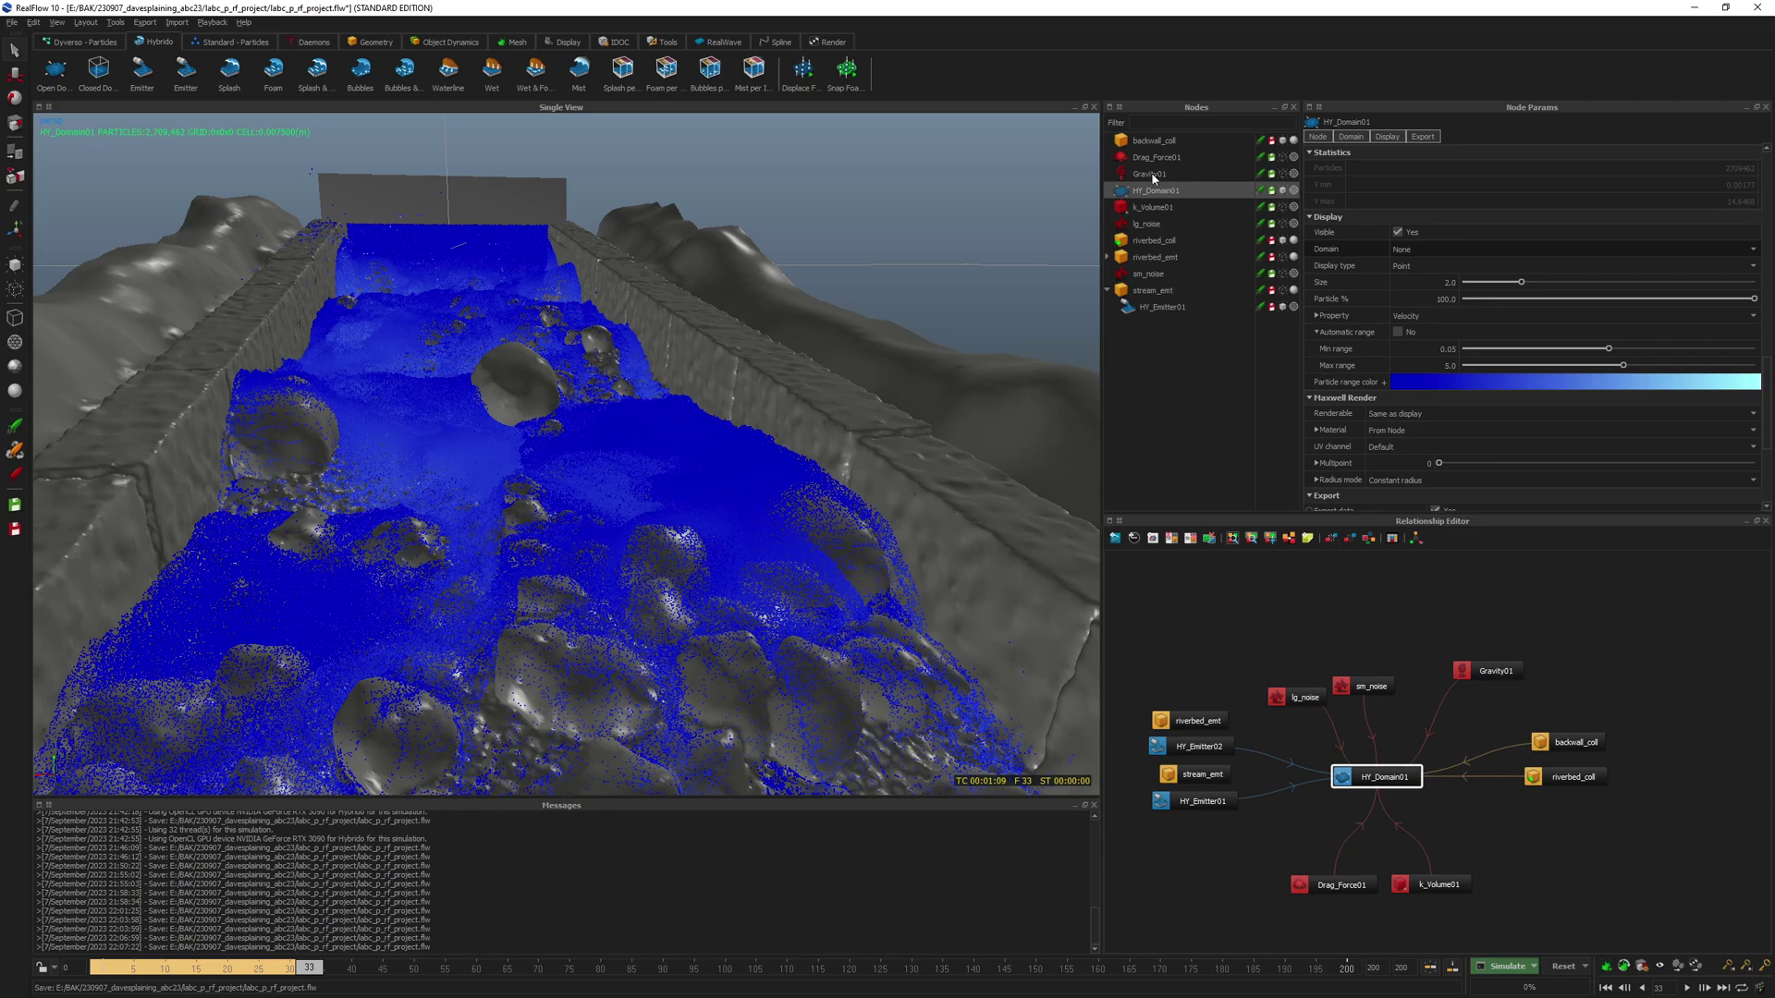
# - Set HY_Emitter01's core particle sampling to 3 and its surface particle sampling to 4
pyautogui.click(1161, 310)
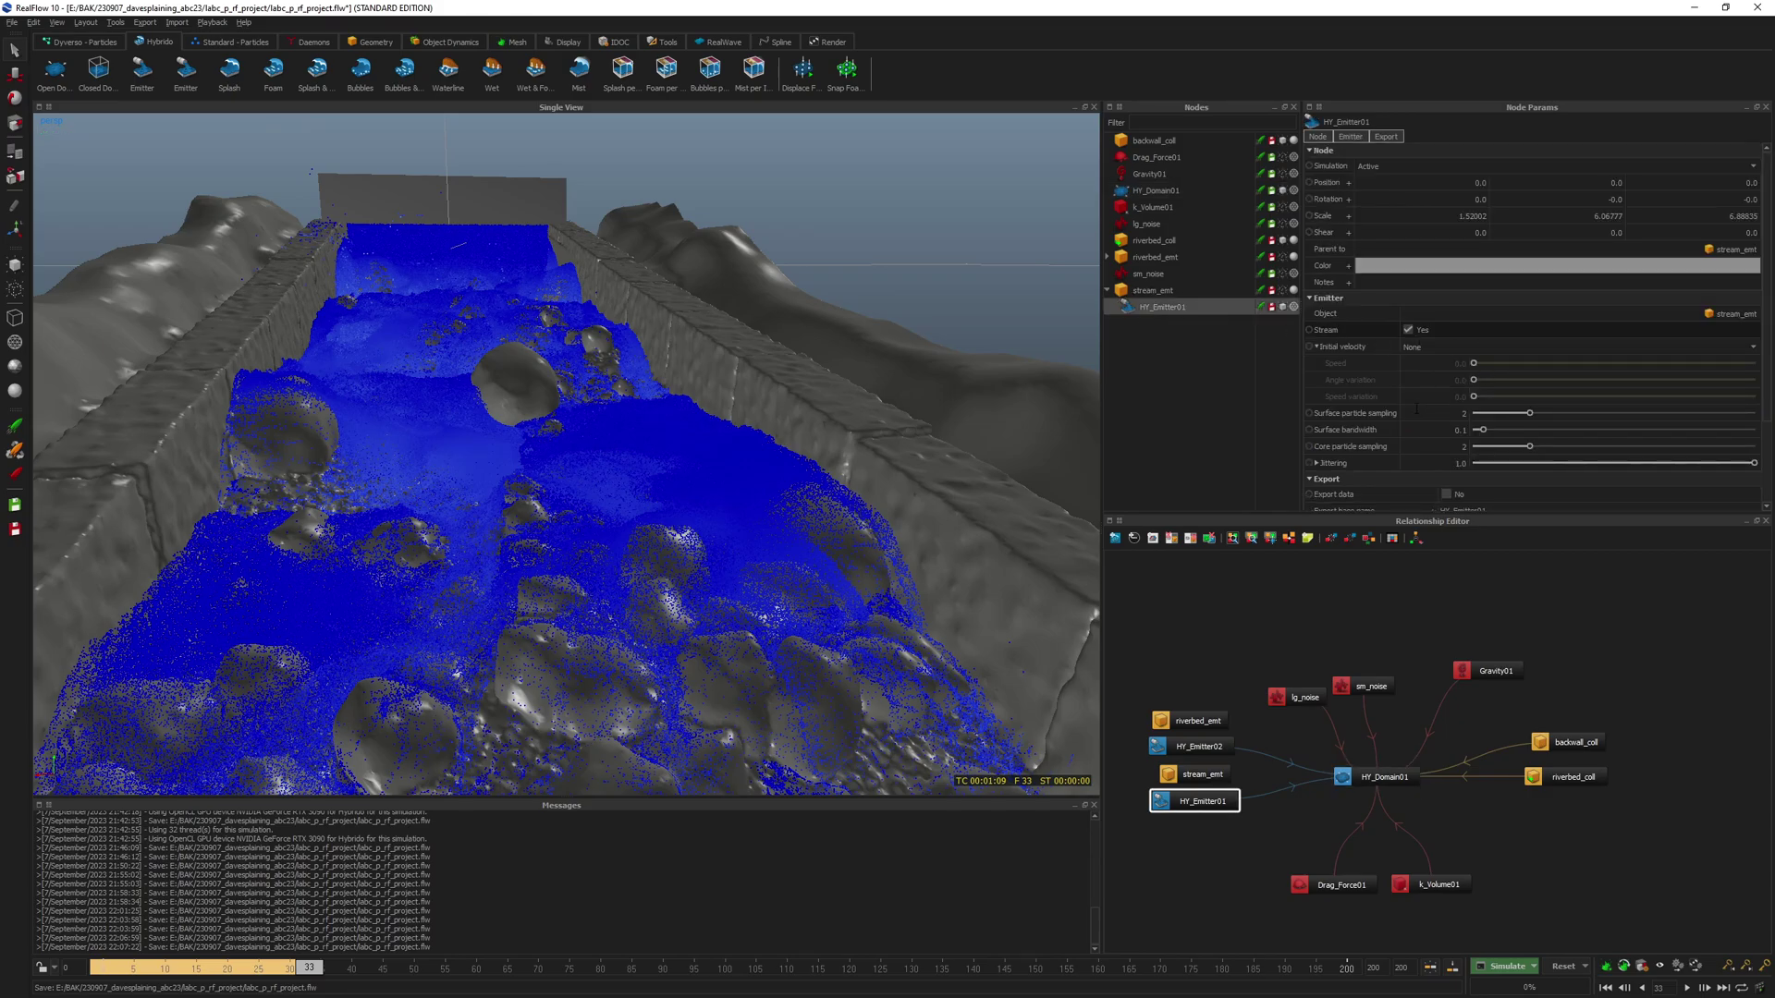
pyautogui.click(1463, 413)
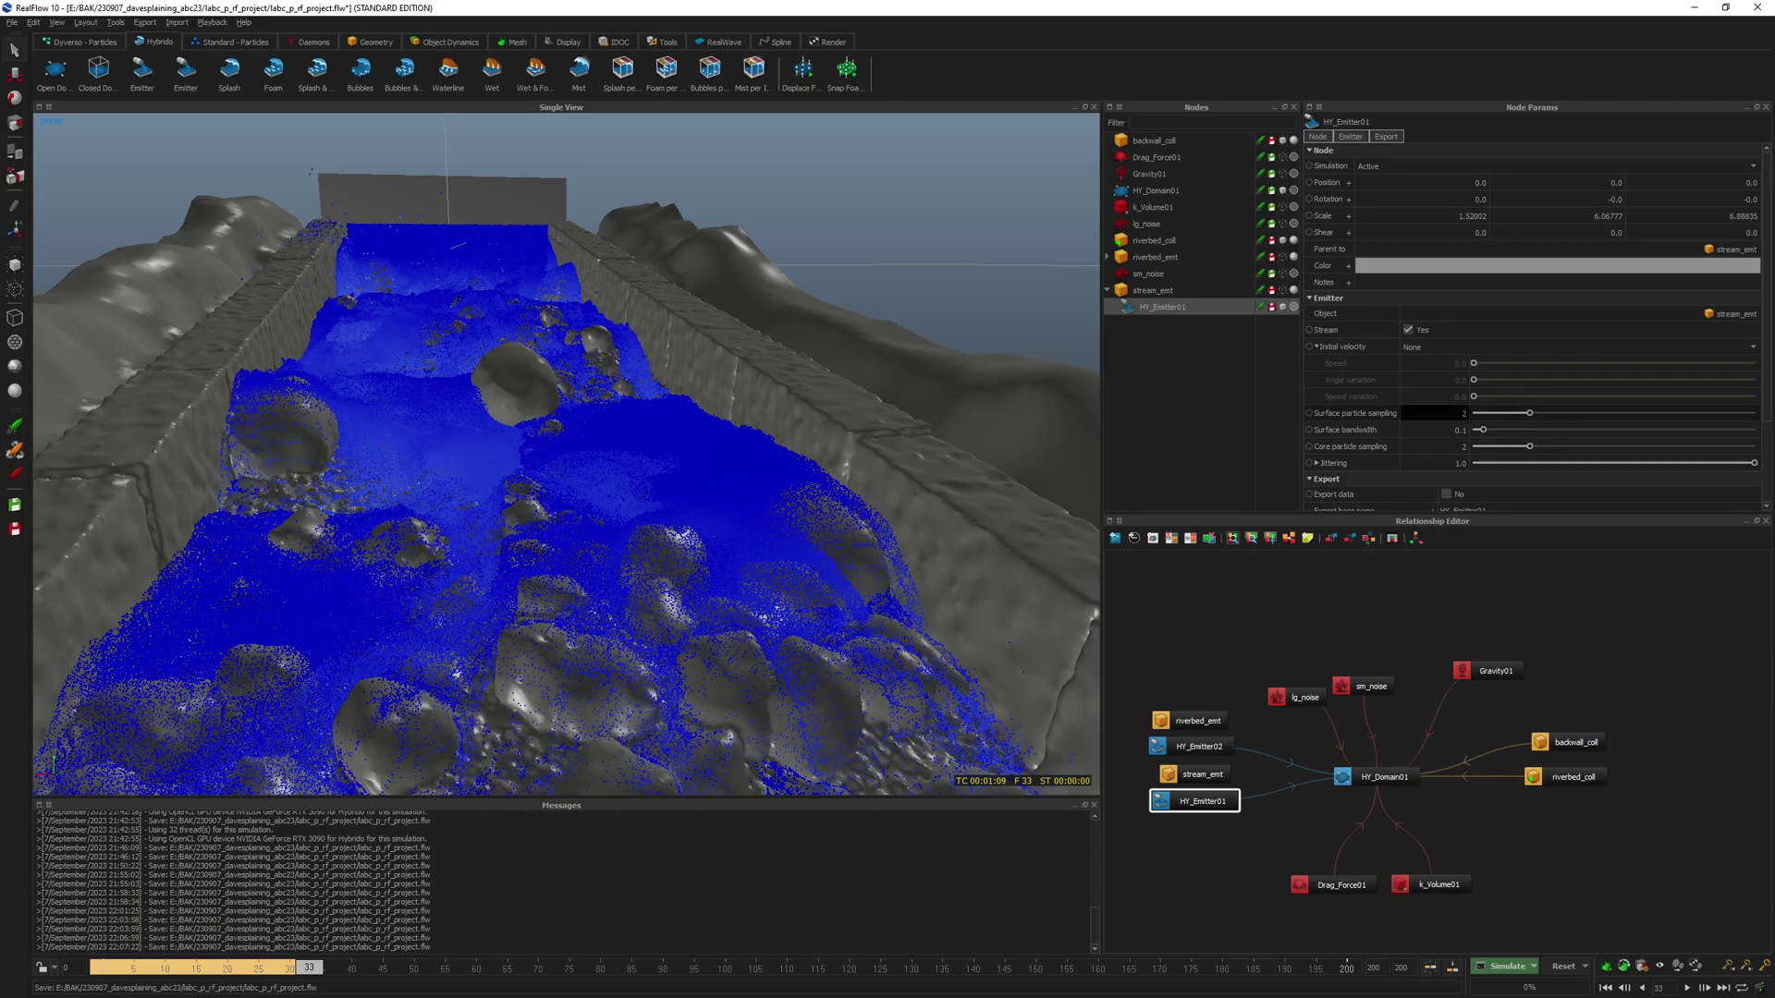
pyautogui.click(1465, 446)
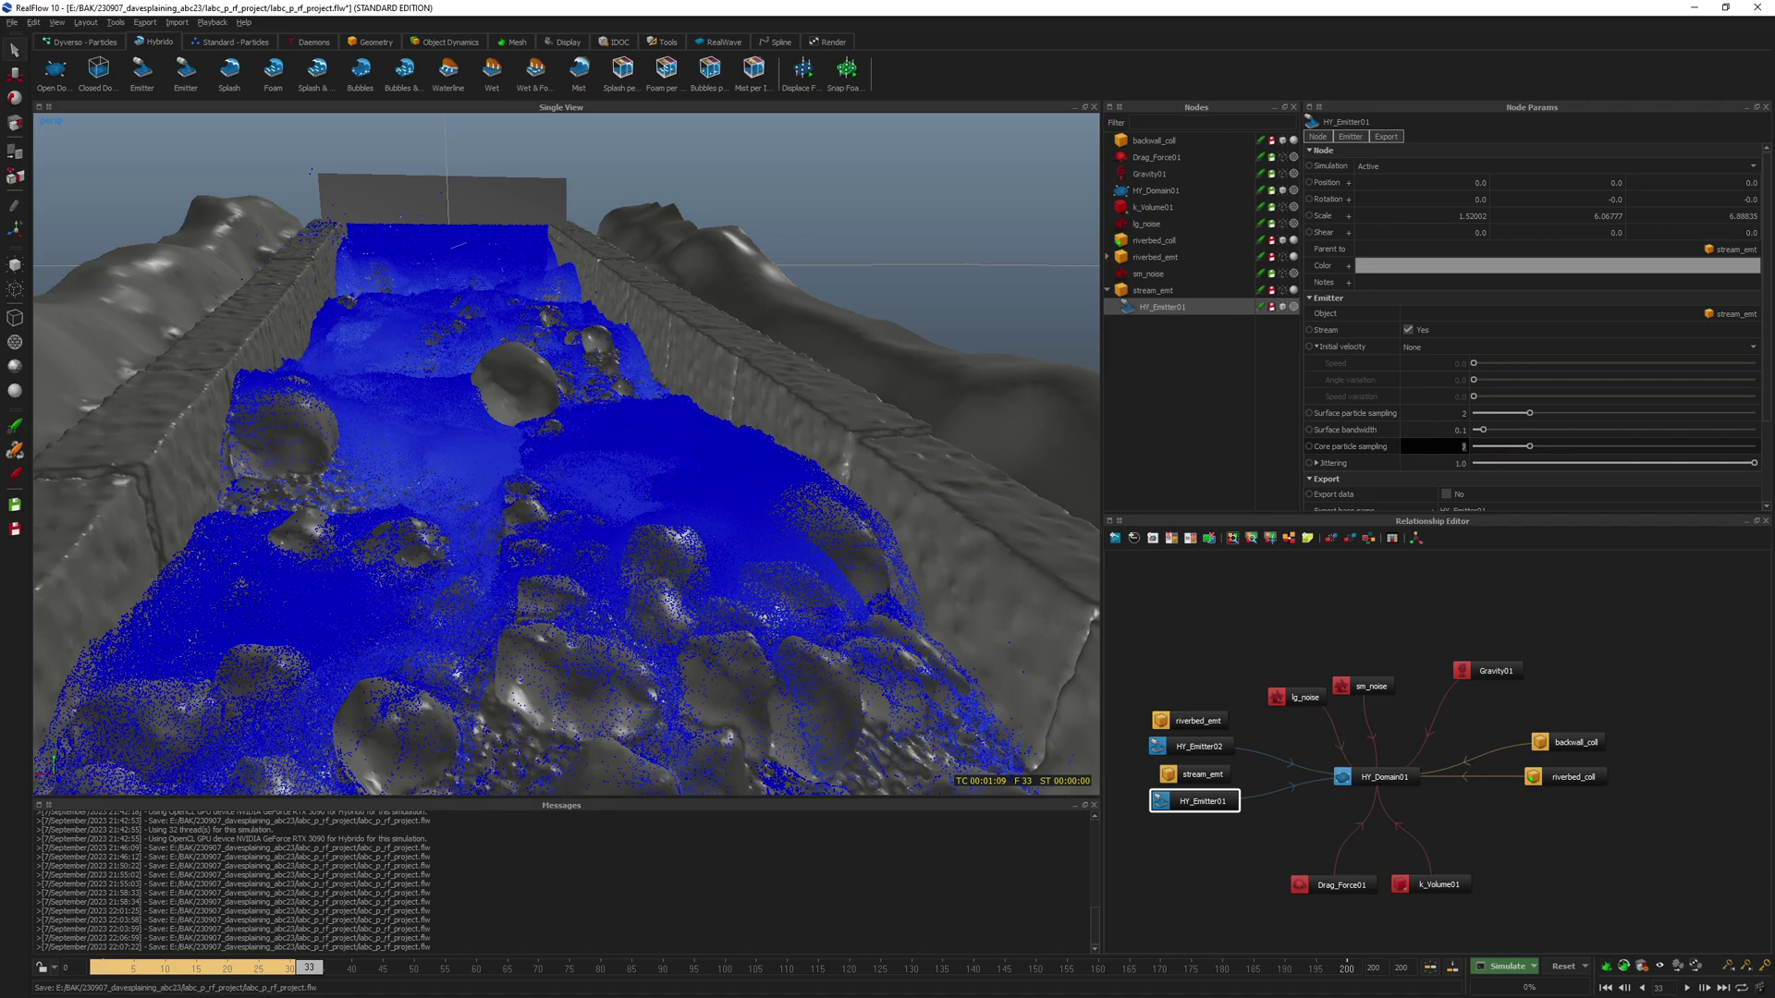
pyautogui.write('3')
pyautogui.press('Tab')
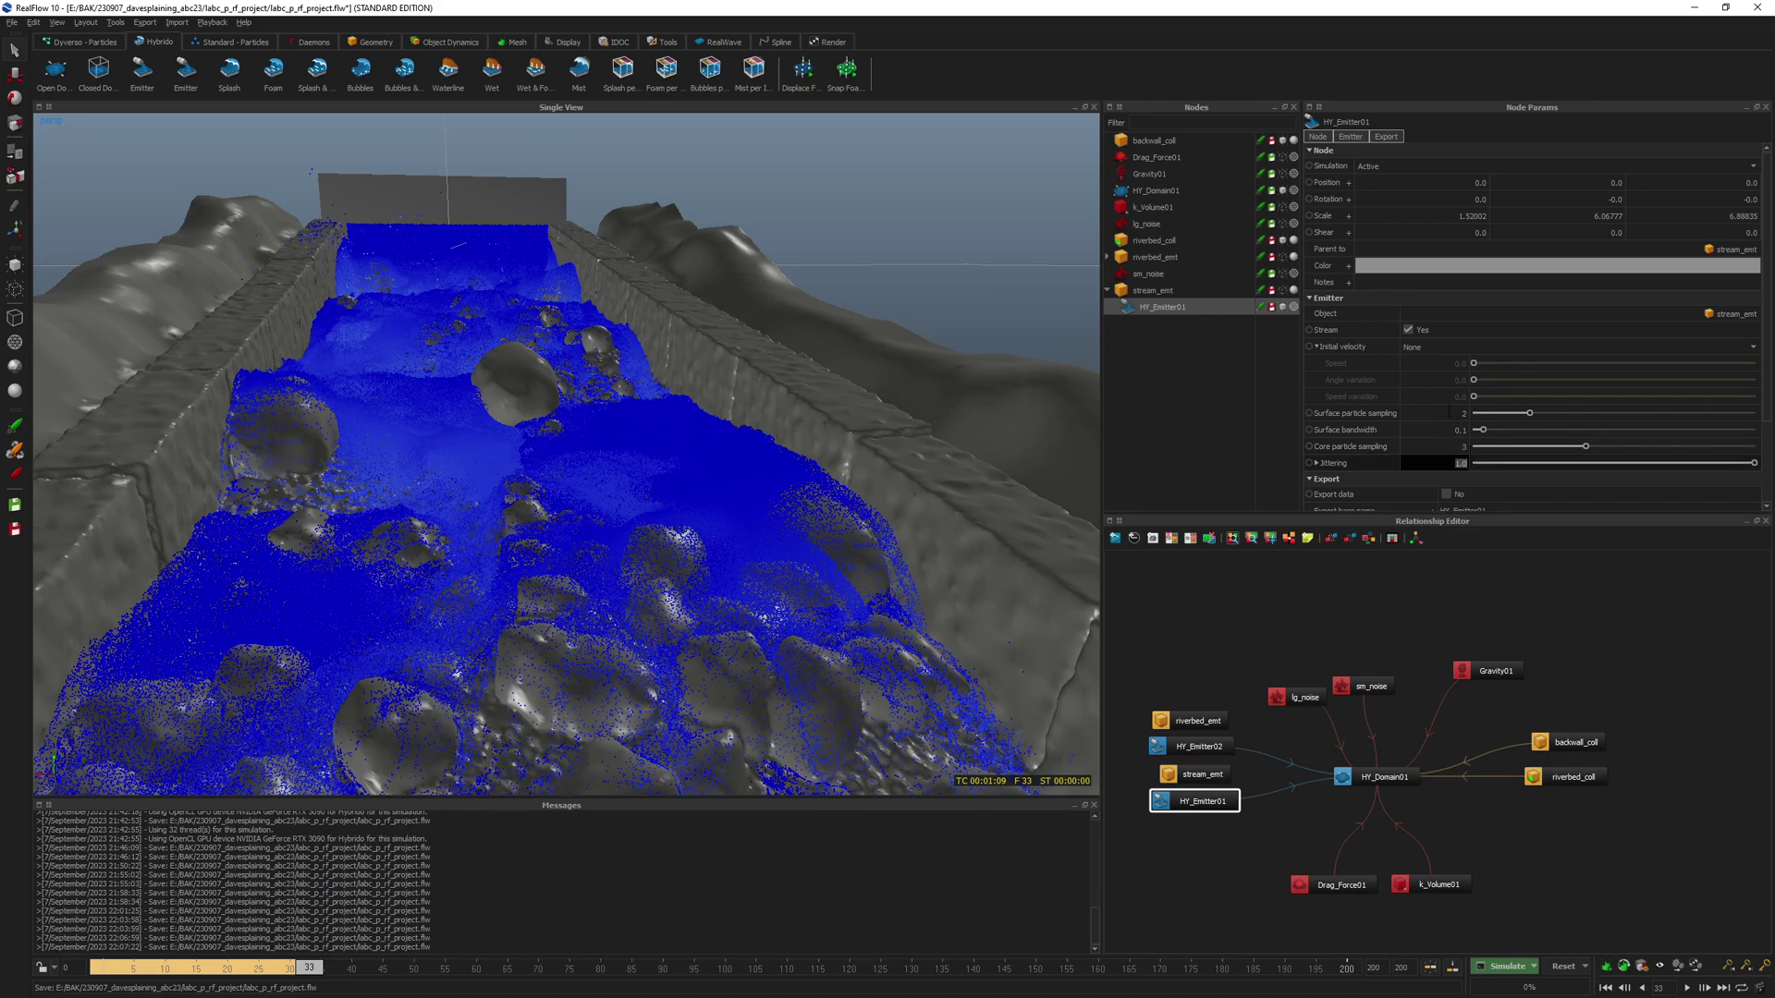
pyautogui.click(1442, 414)
pyautogui.write('4')
pyautogui.press('Tab')
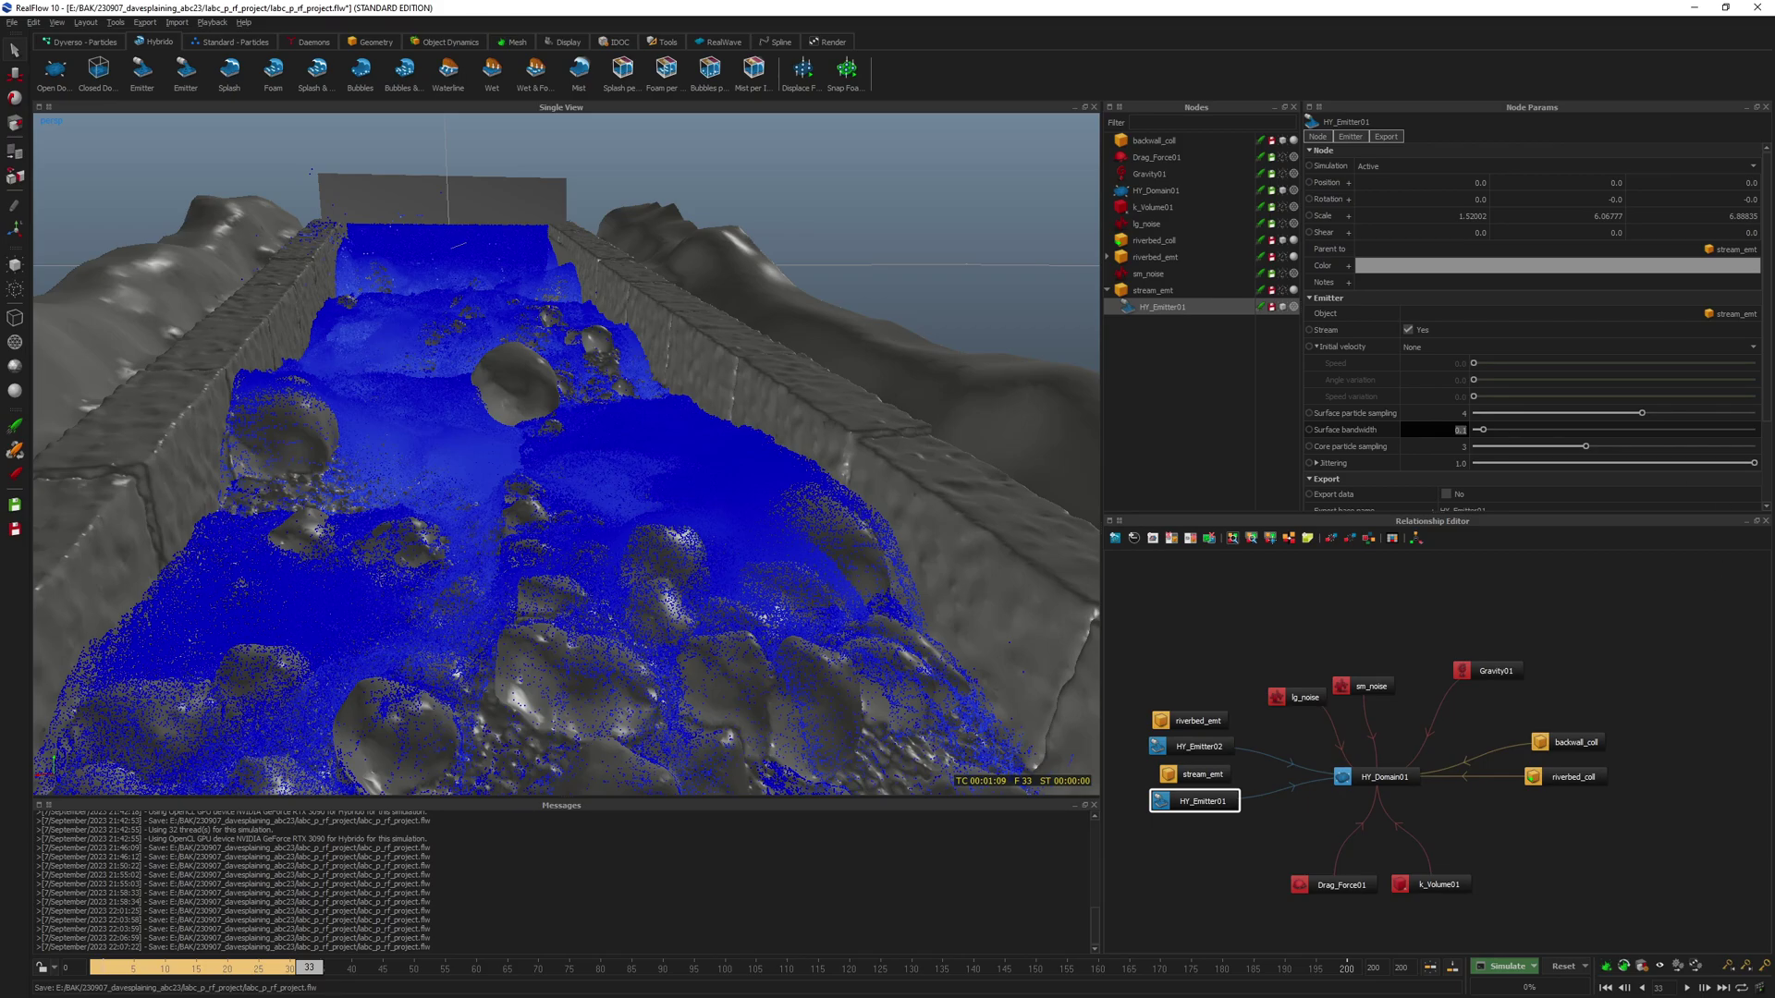
pyautogui.press('Return')
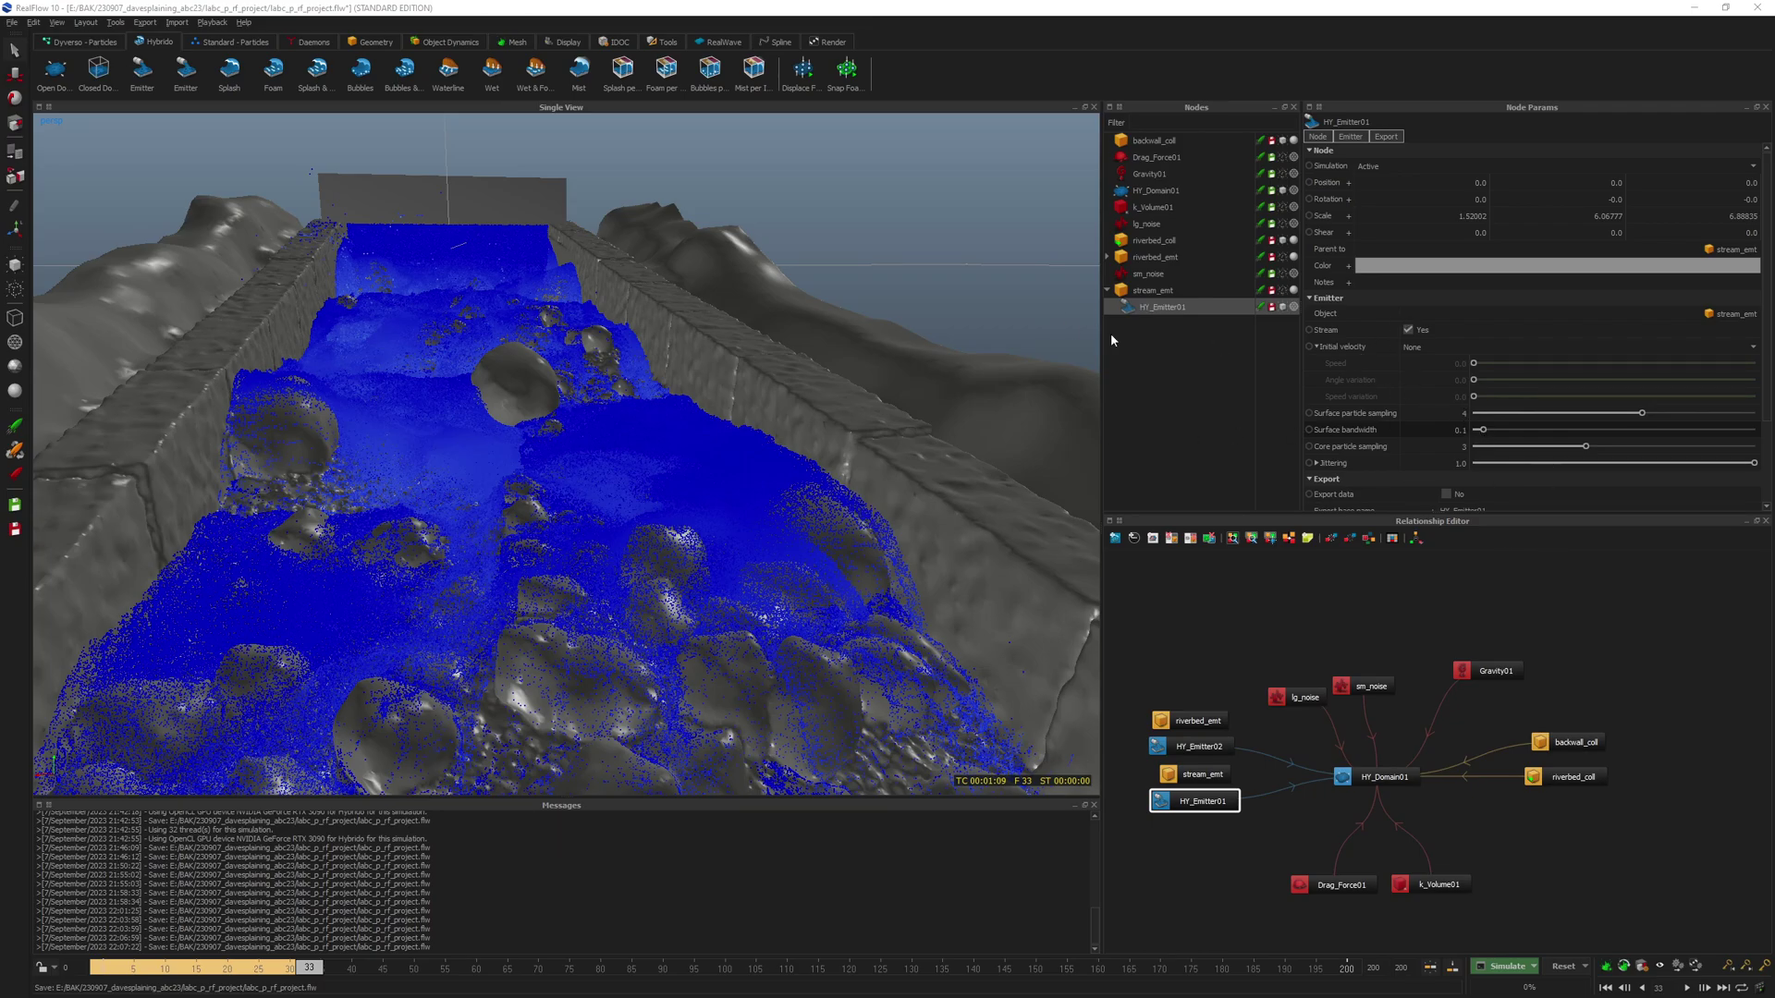
# - Review the particle sampling settings of HY_Emitter02 under riverbed_emt
pyautogui.click(1107, 257)
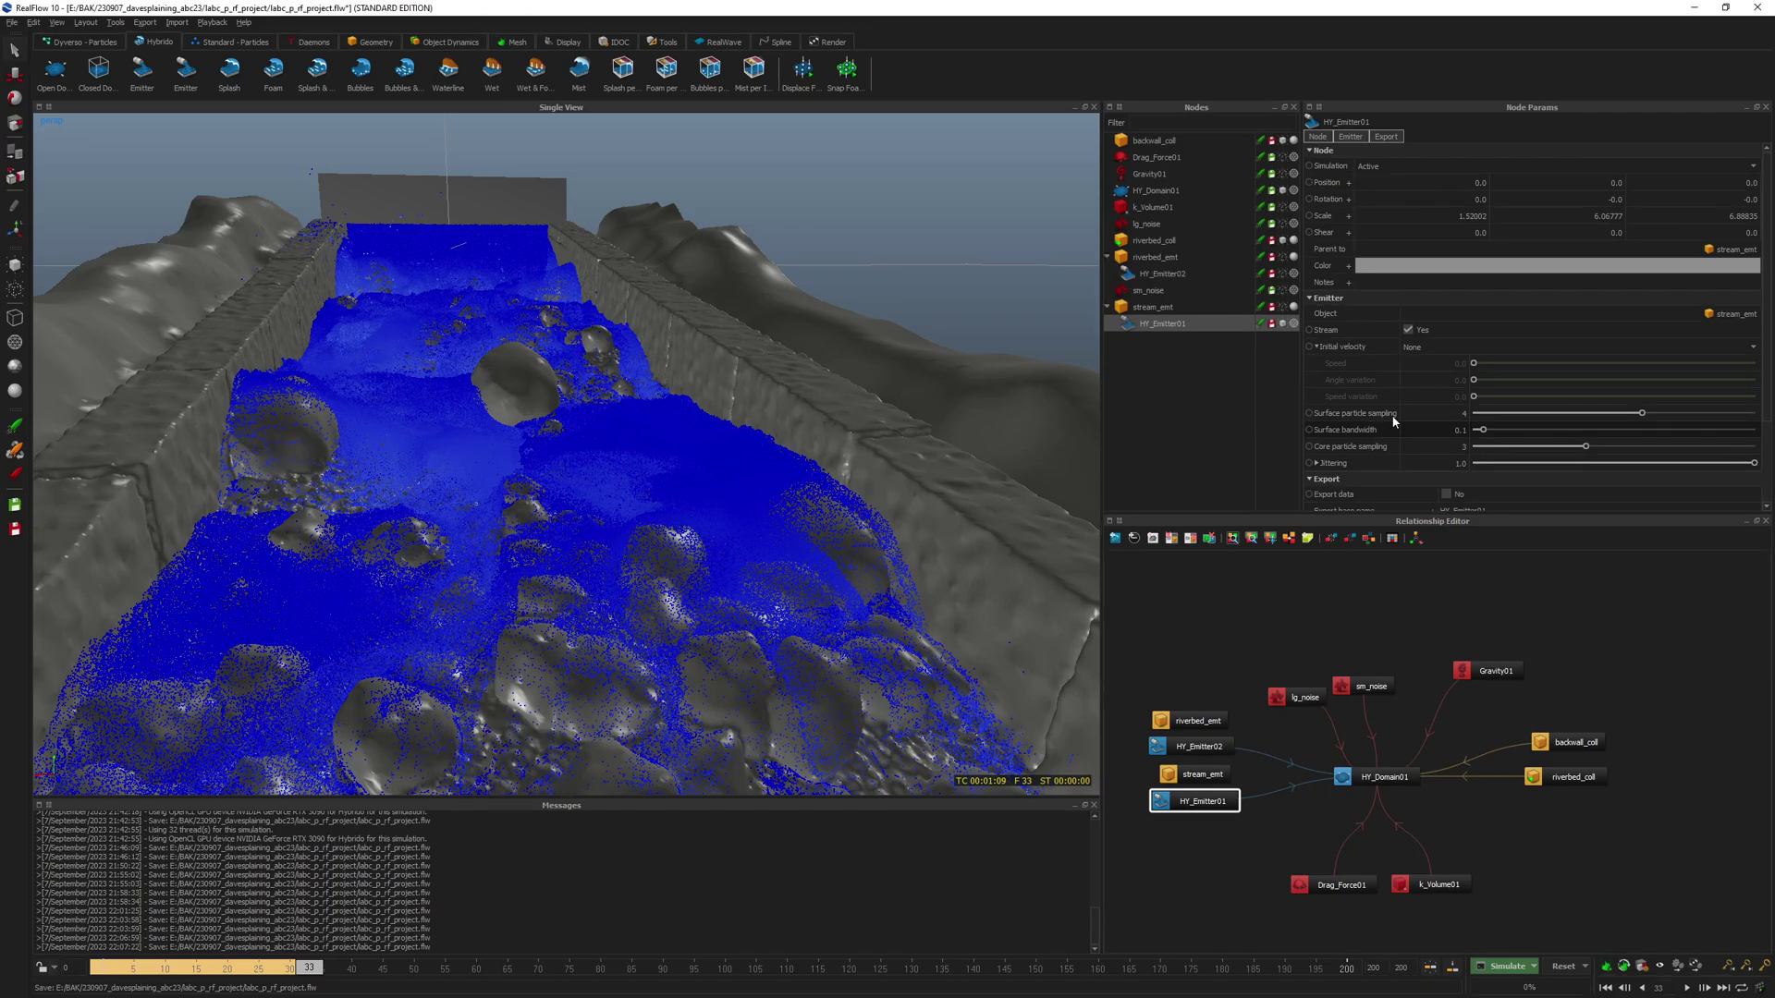
pyautogui.click(1162, 276)
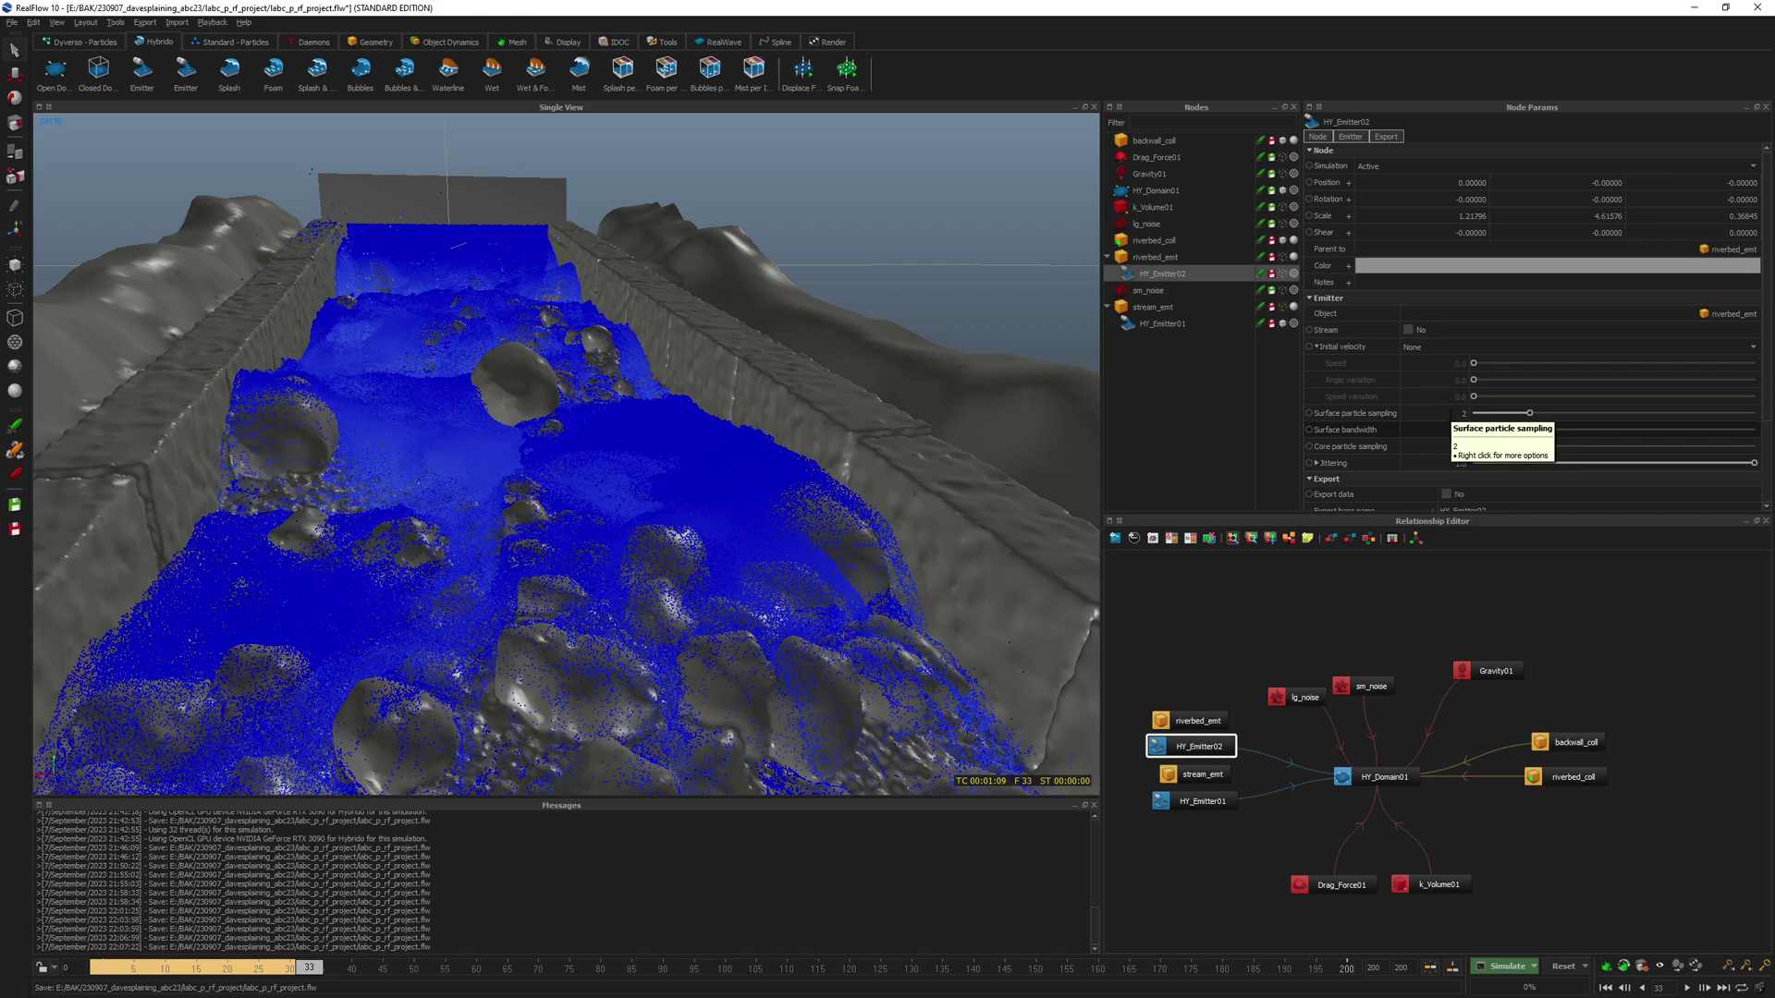
pyautogui.doubleClick(1463, 413)
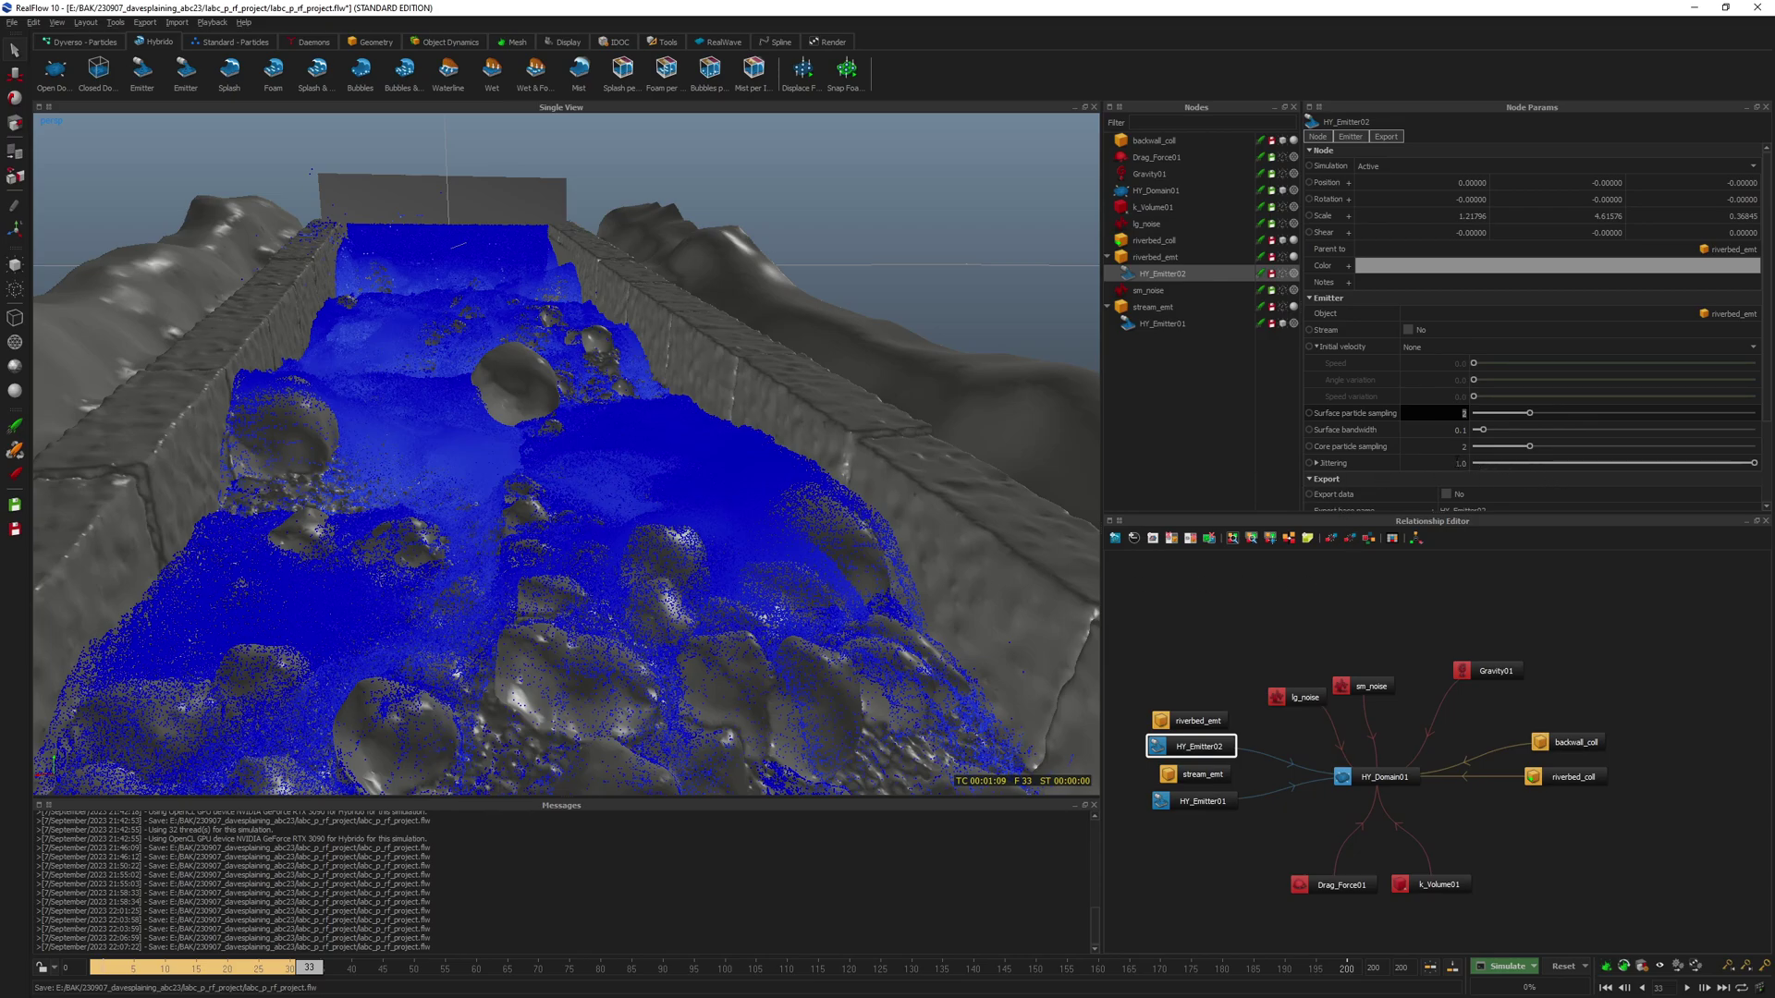
pyautogui.press('Return')
pyautogui.click(1141, 294)
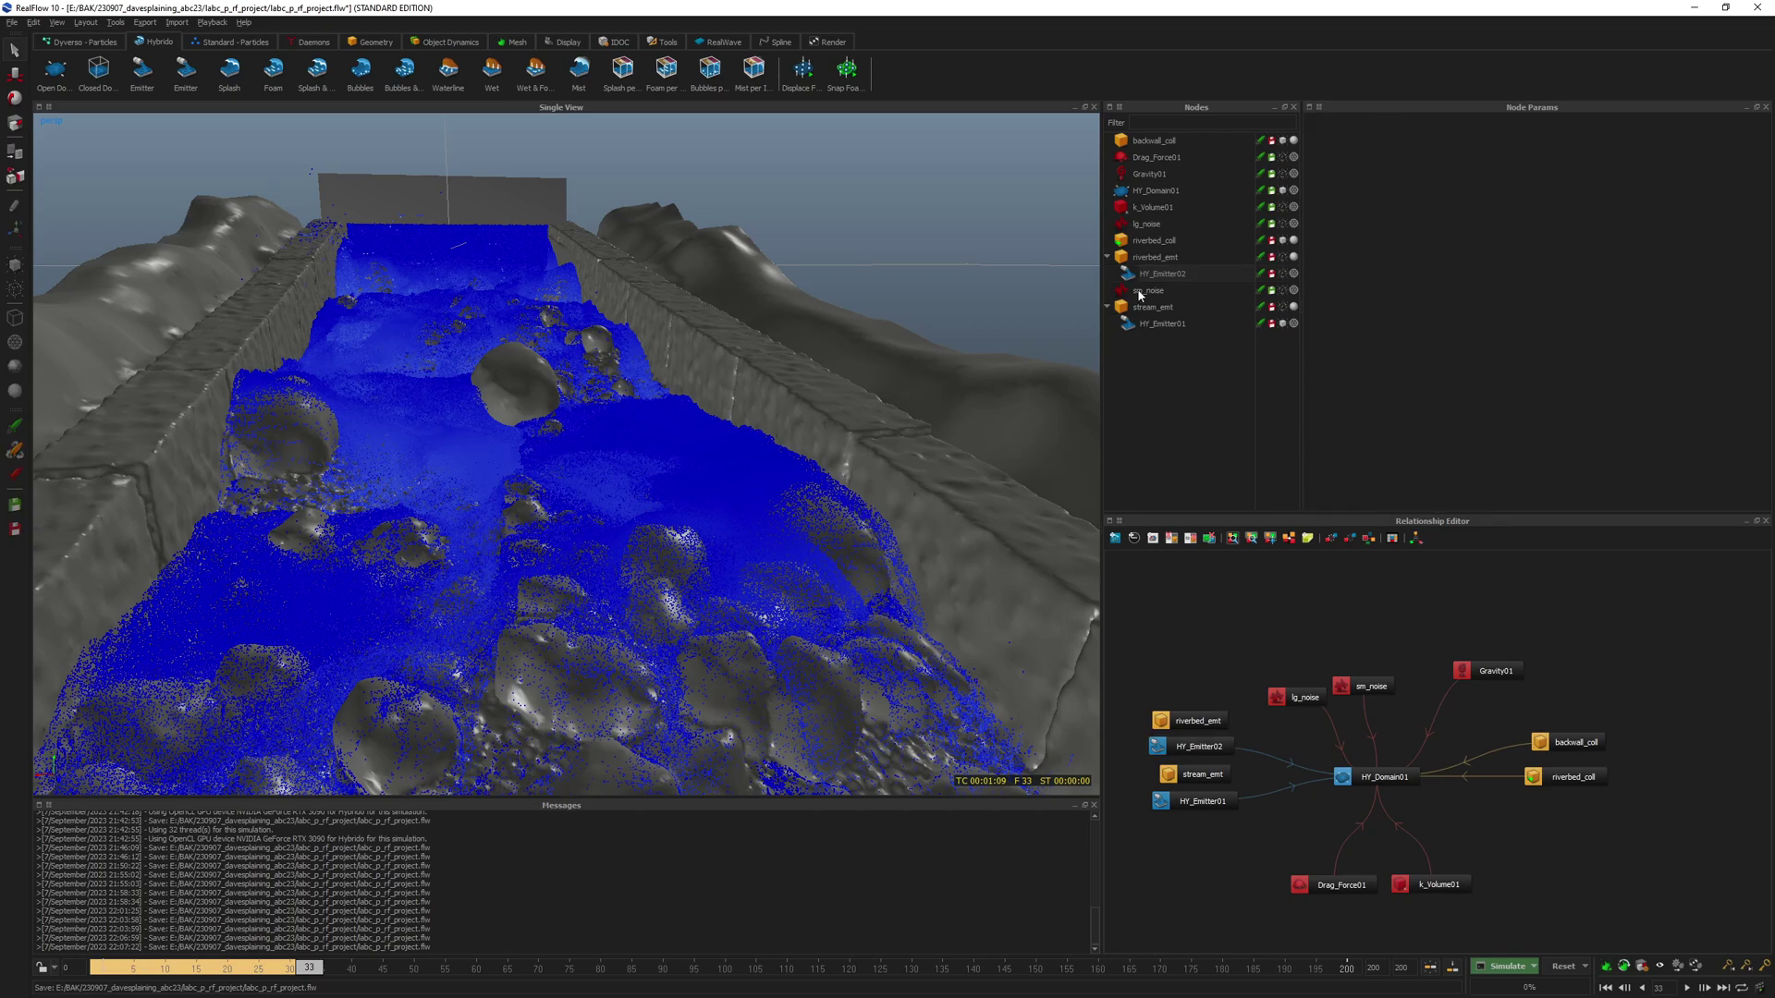
# - Turn off min sampling control and max sampling control for HY_Domain01 and save the project
pyautogui.click(1155, 192)
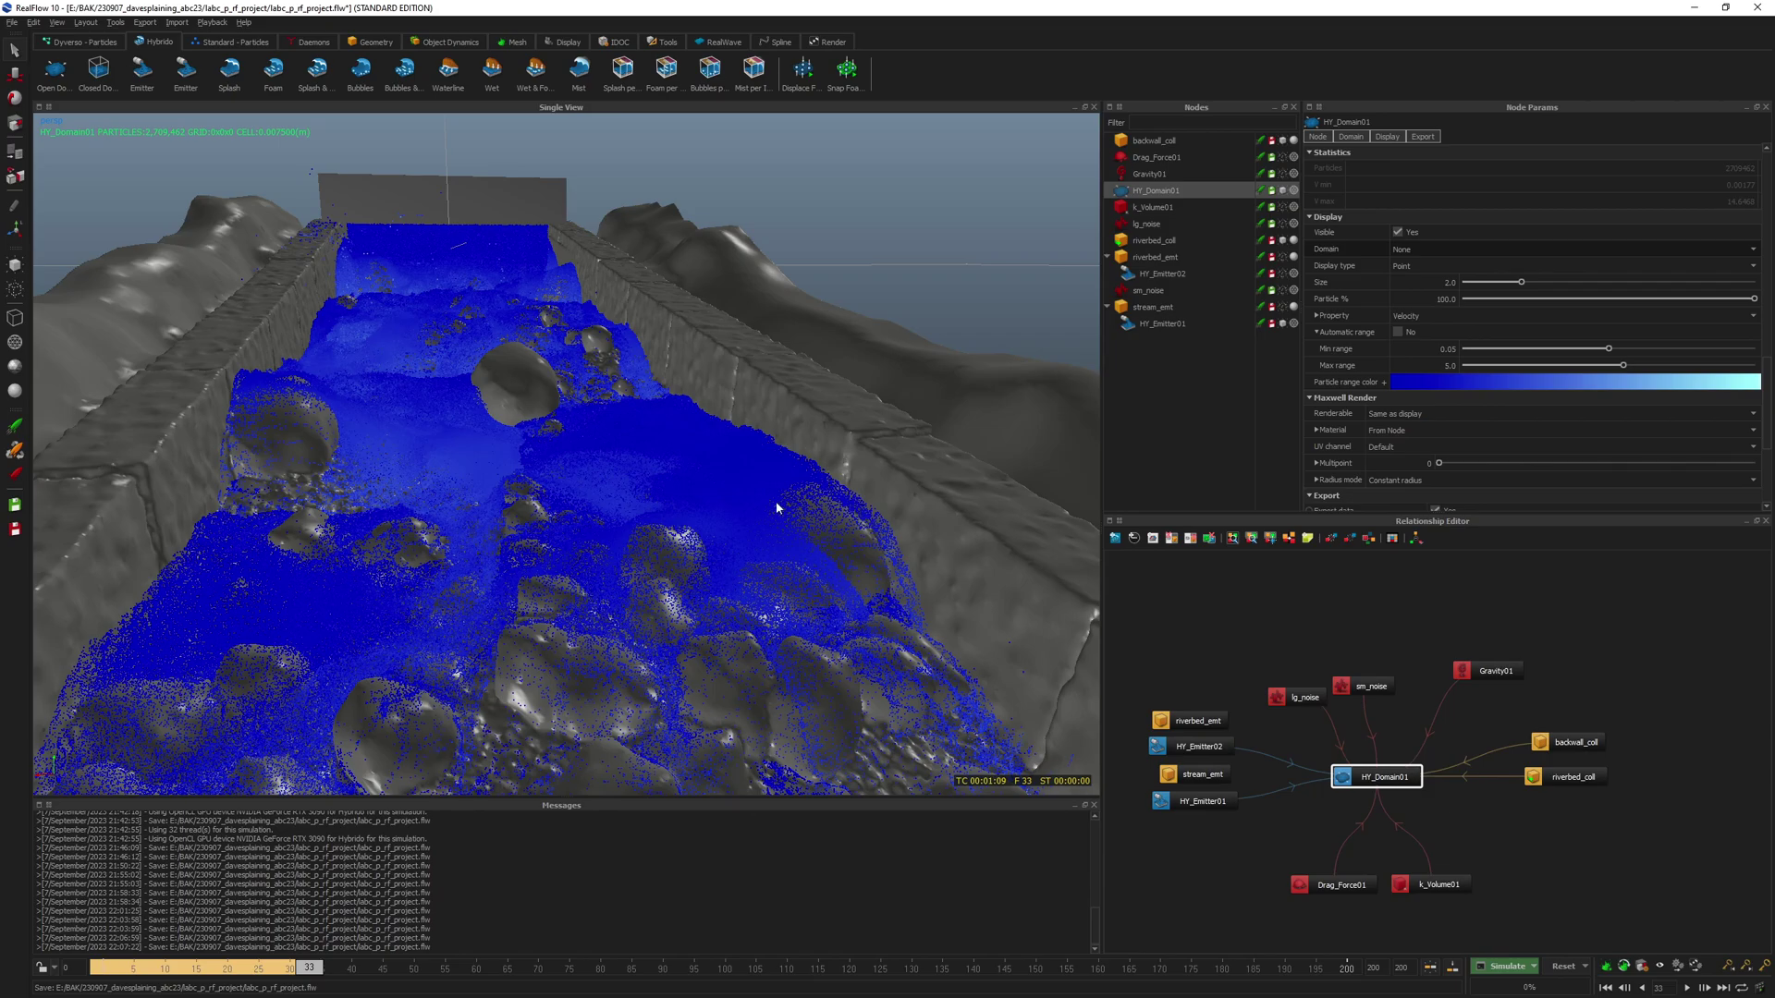
pyautogui.scroll(-3, 1377, 416)
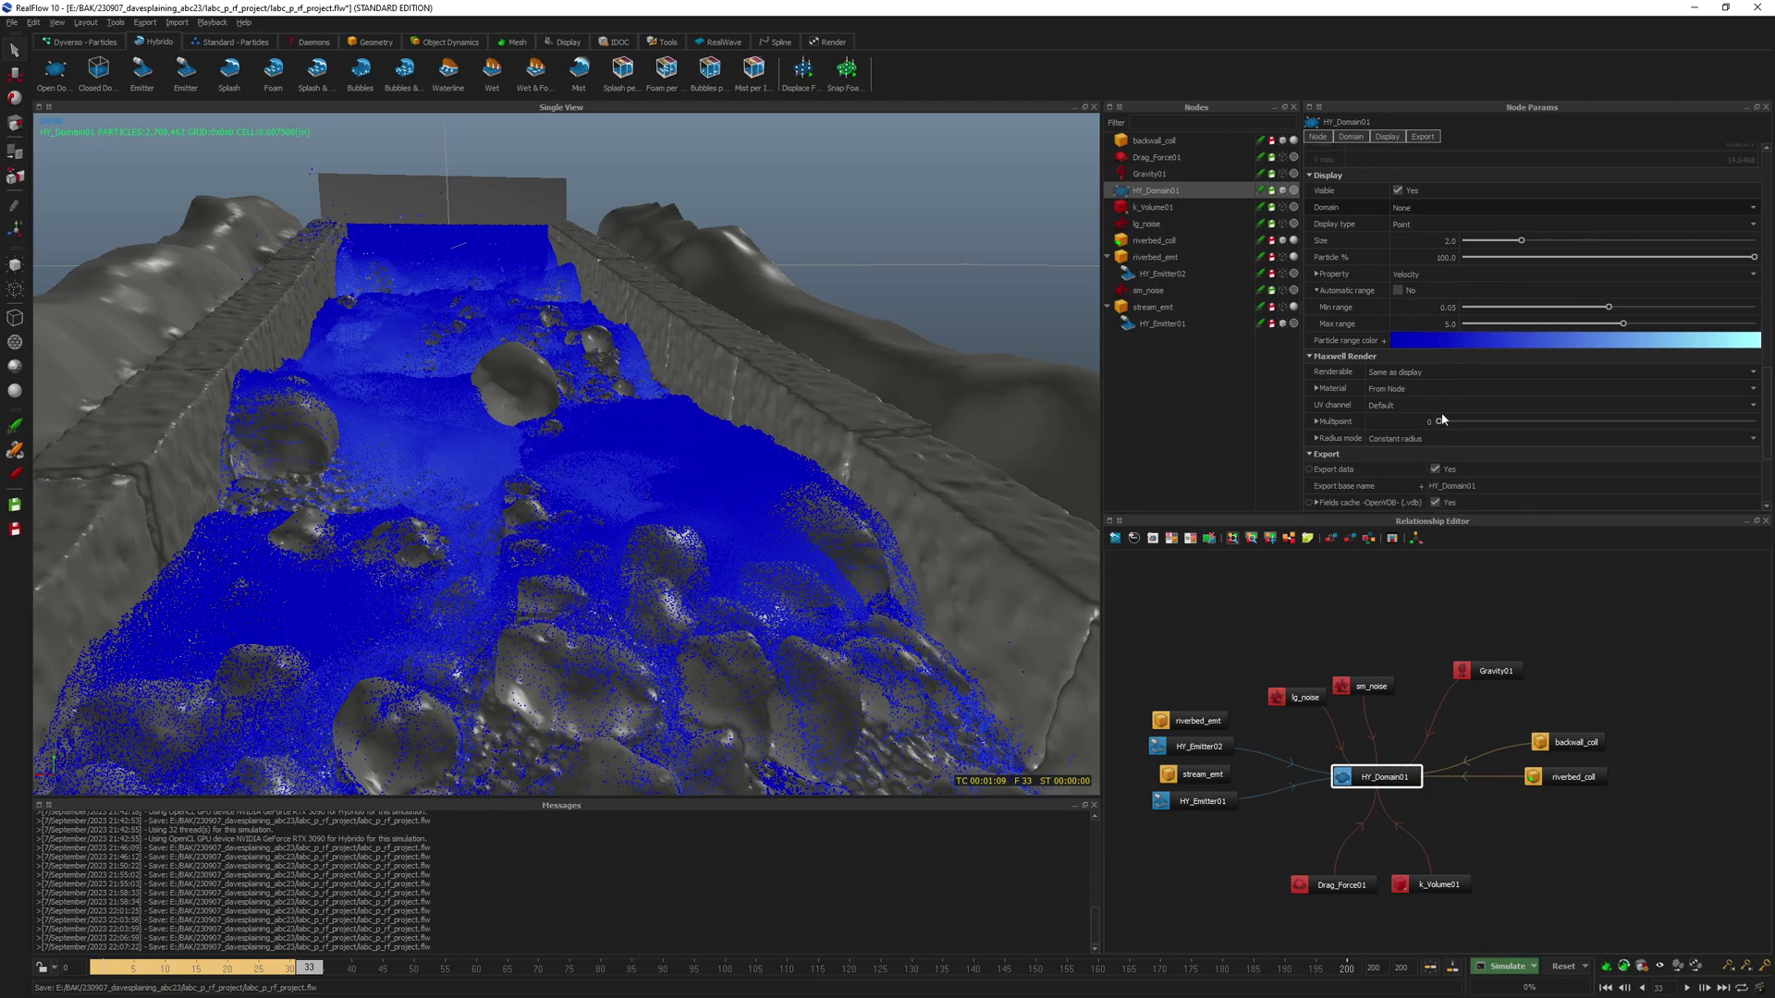
pyautogui.scroll(2, 1433, 414)
pyautogui.scroll(-10, 1396, 416)
pyautogui.scroll(10, 1384, 413)
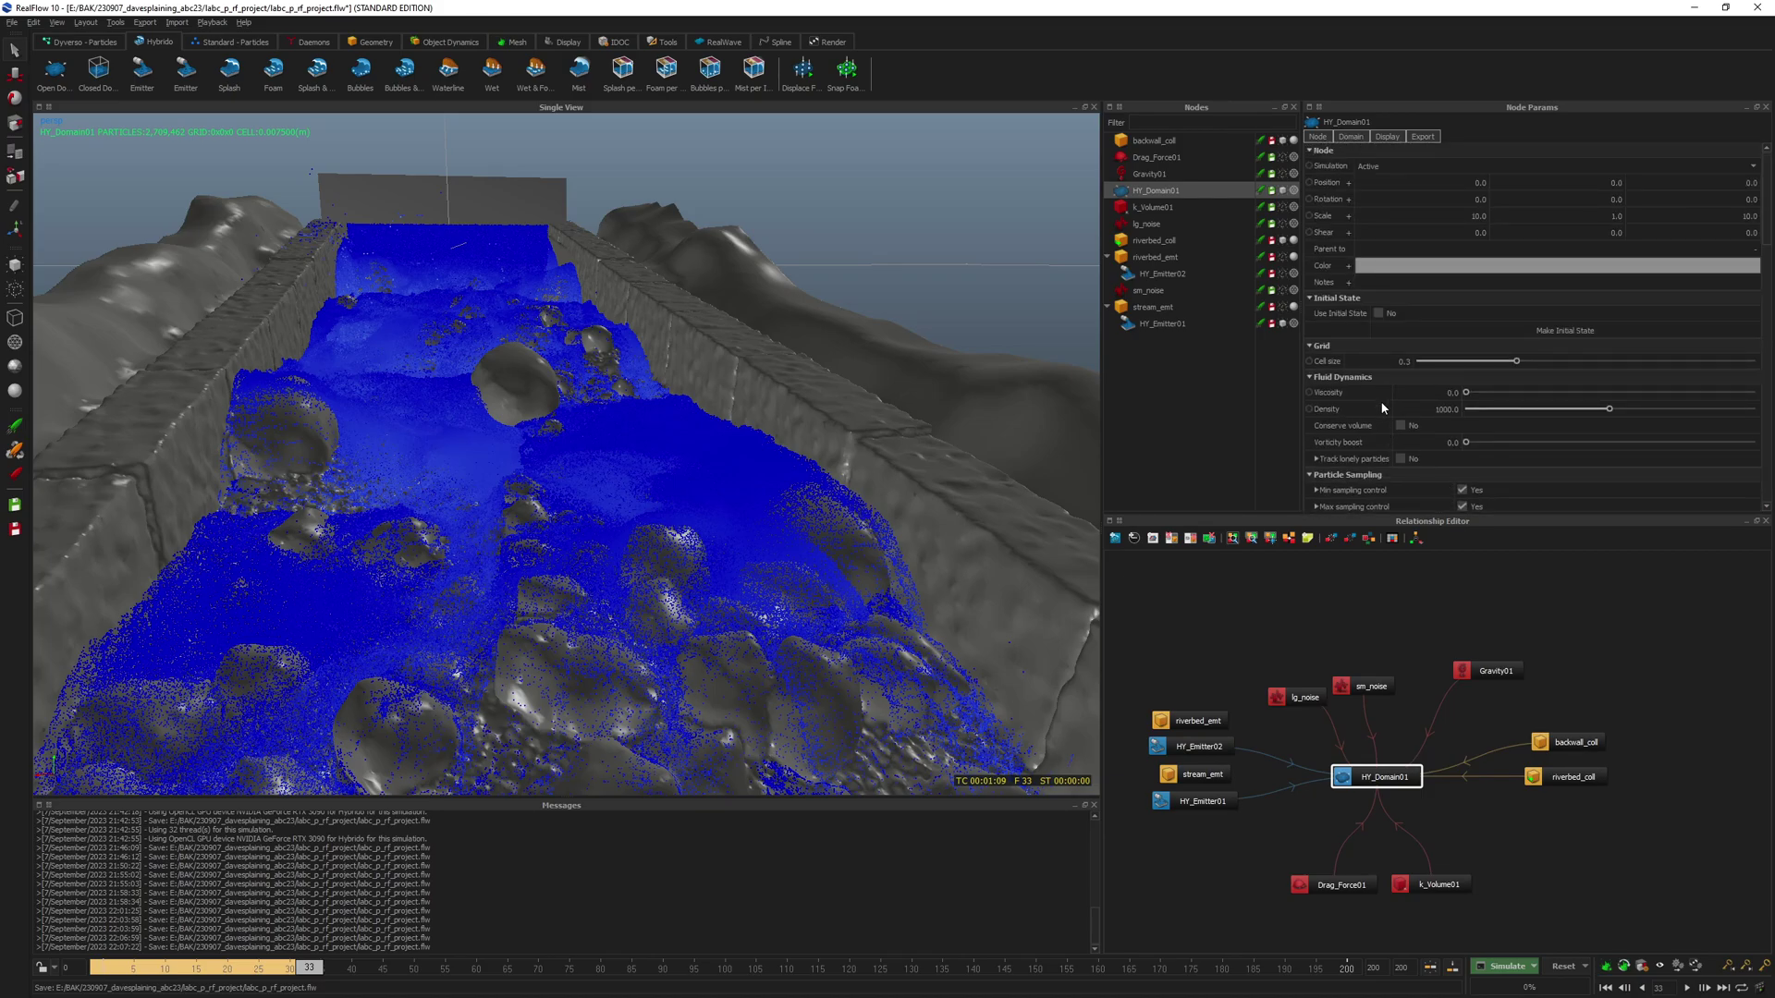
pyautogui.scroll(-3, 1383, 407)
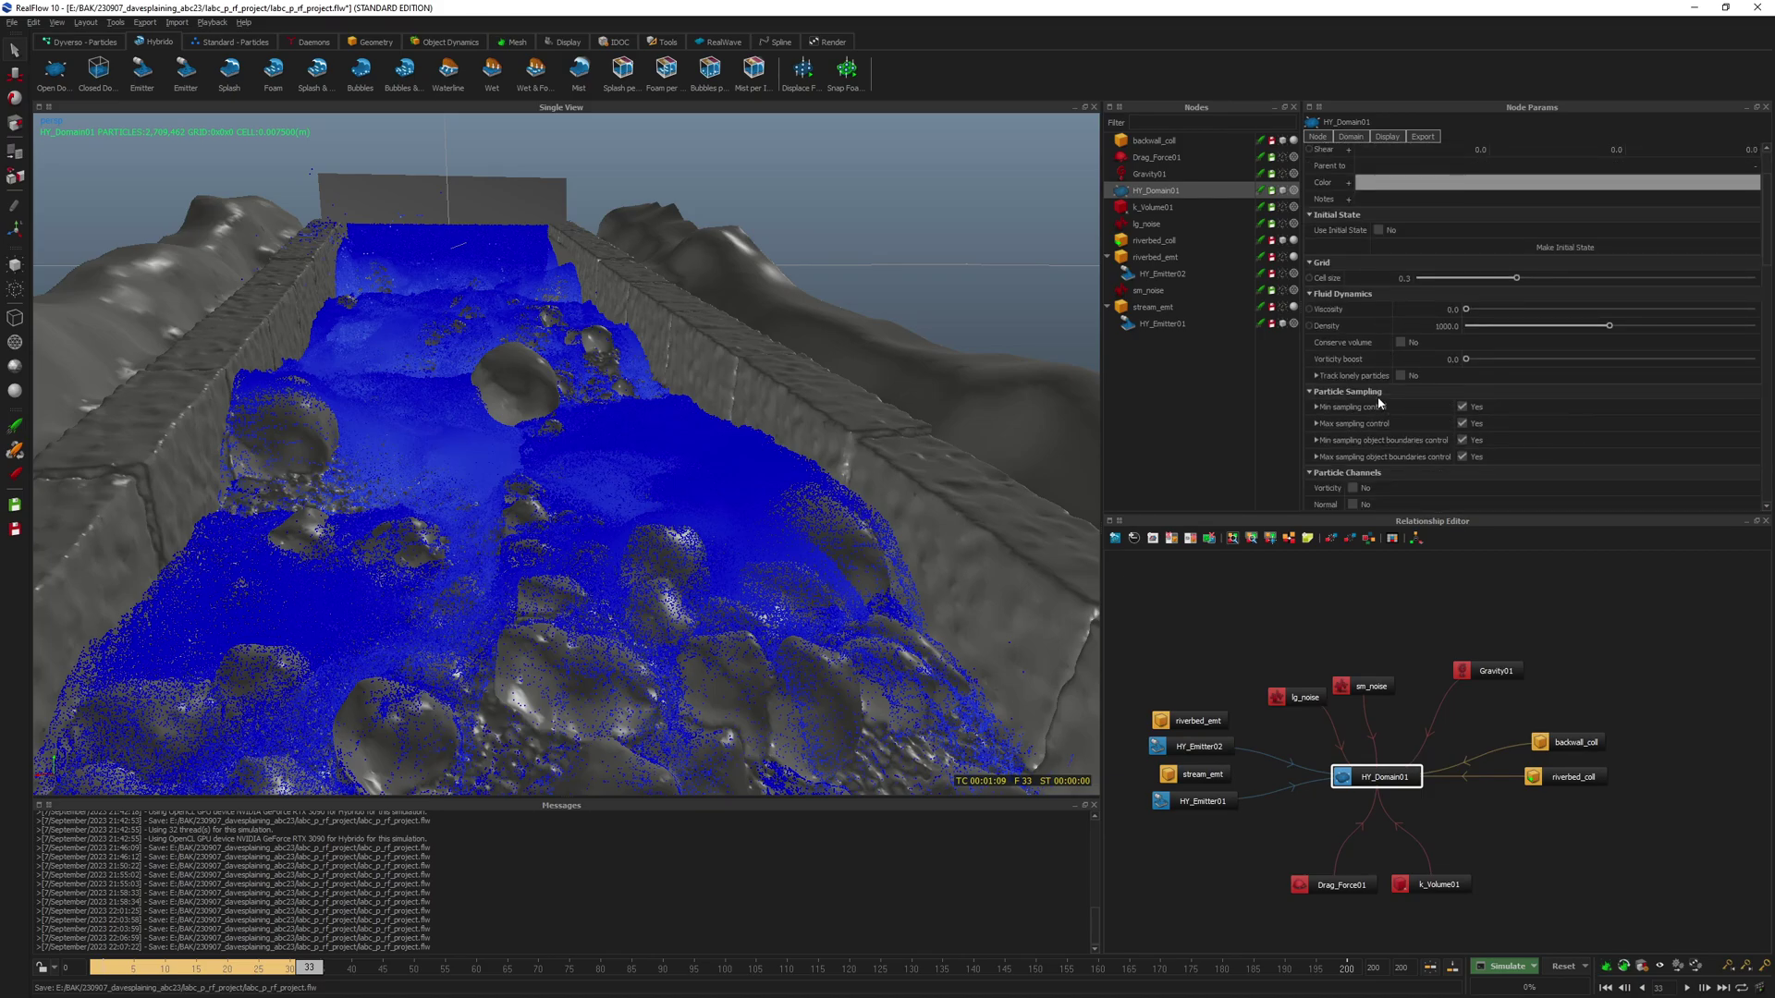
pyautogui.click(1316, 407)
pyautogui.click(1317, 440)
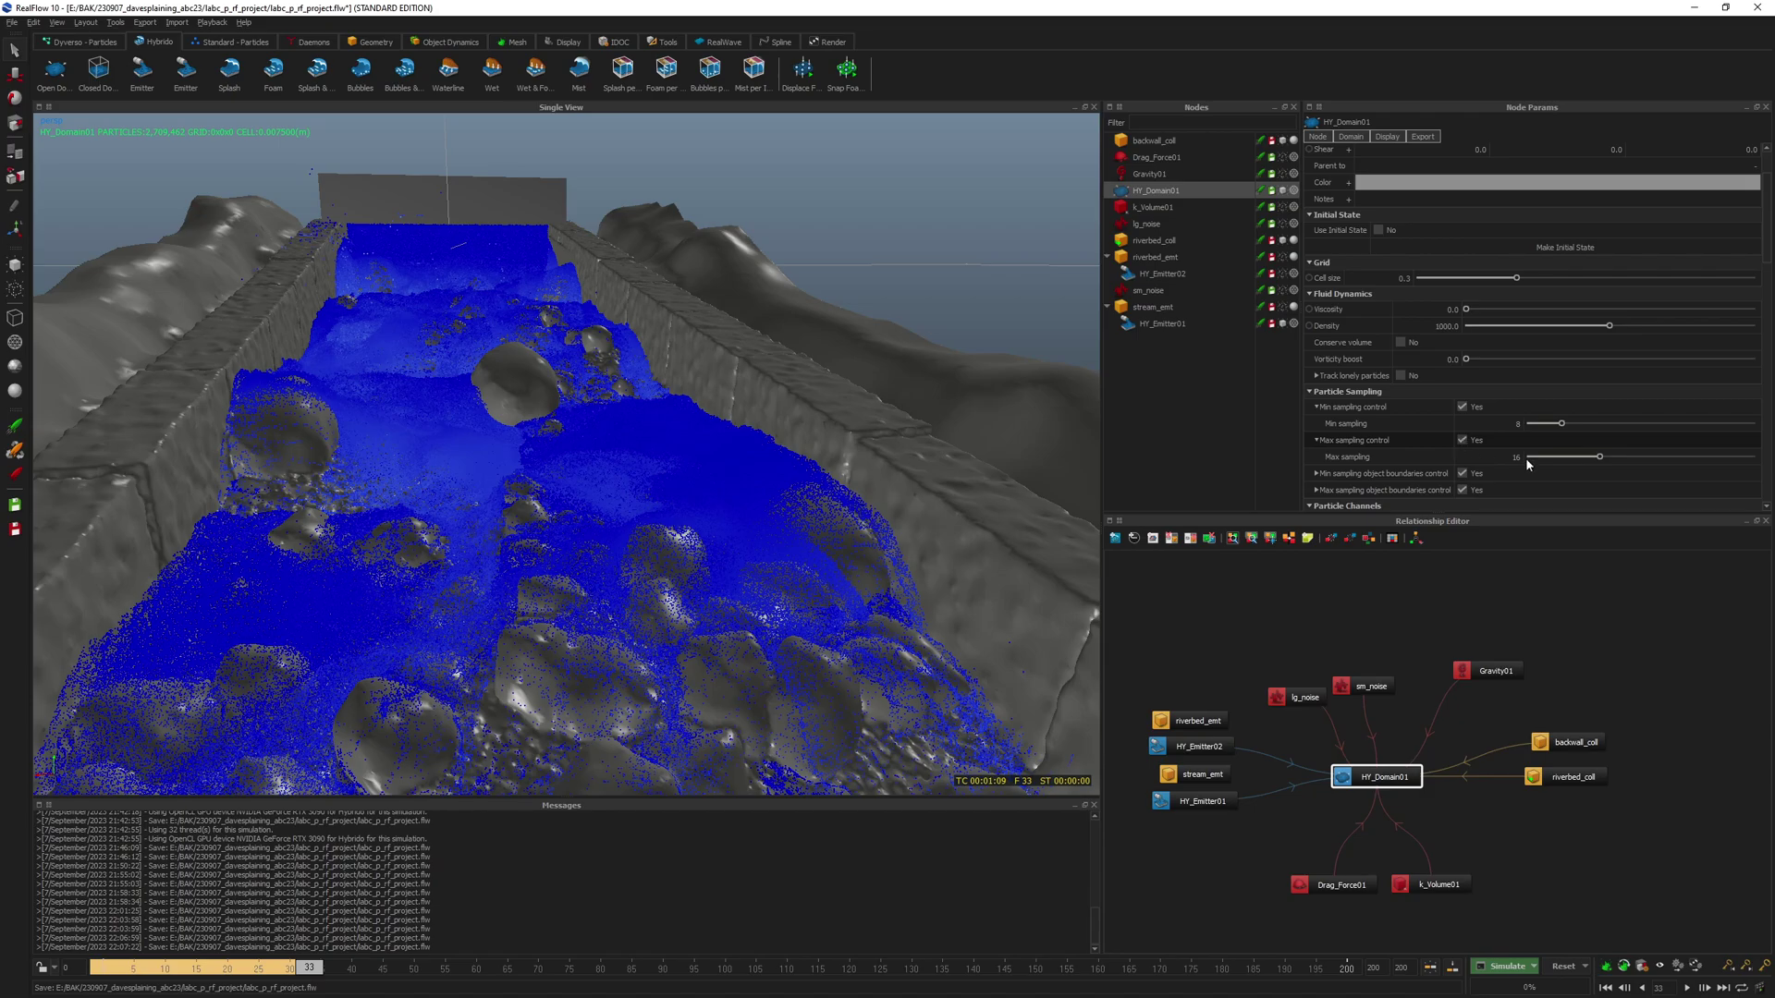
pyautogui.click(1463, 440)
pyautogui.click(1462, 407)
pyautogui.hotkey('ctrl', 's')
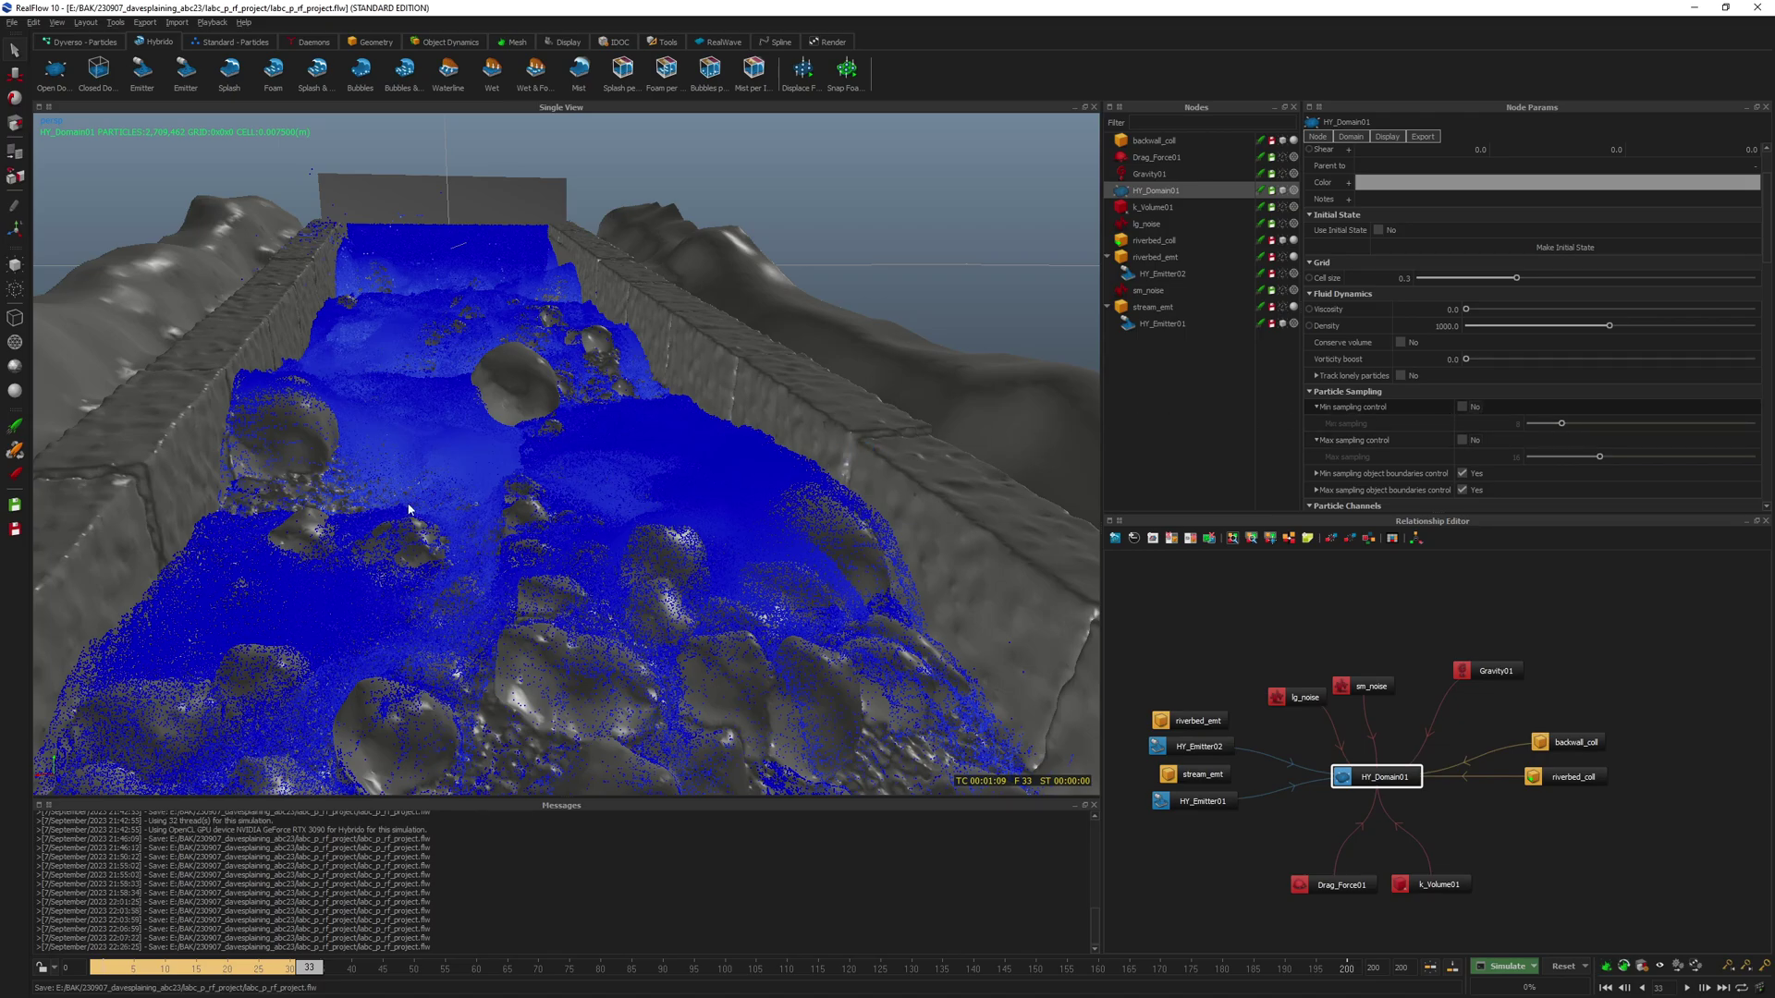
# - Reset the simulation to frame 0 and save the project
pyautogui.scroll(-10, 513, 532)
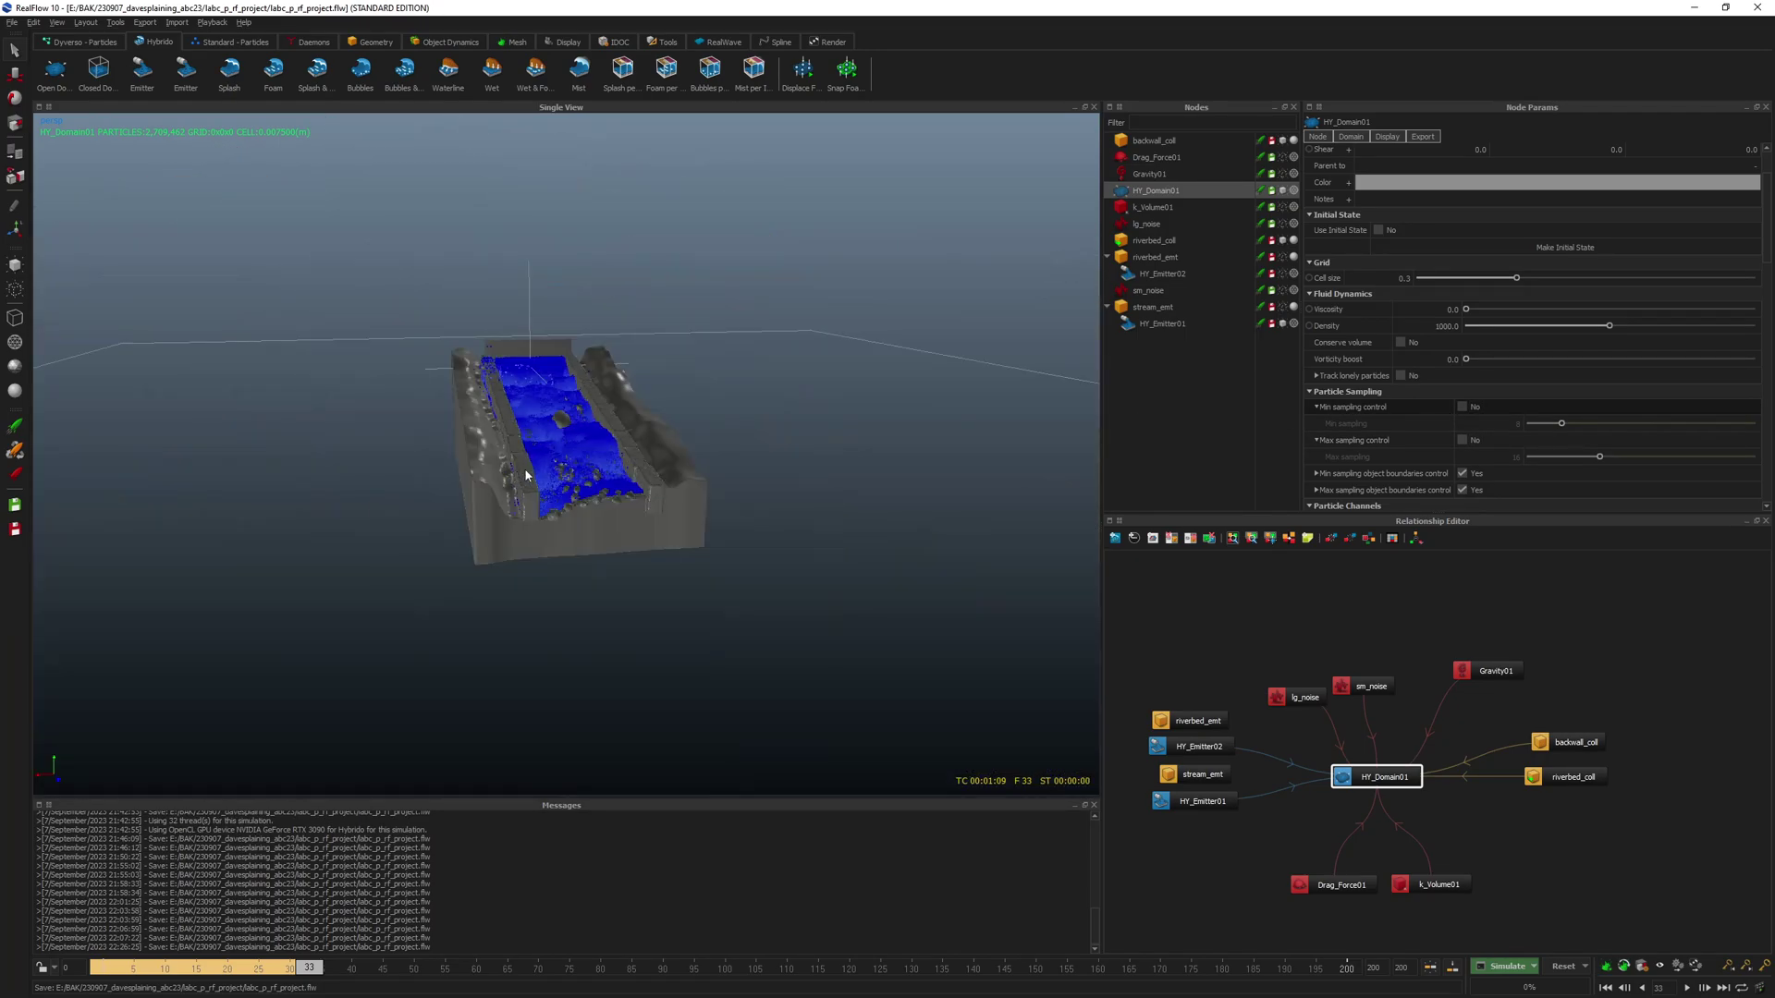
pyautogui.scroll(3, 582, 476)
pyautogui.scroll(6, 582, 476)
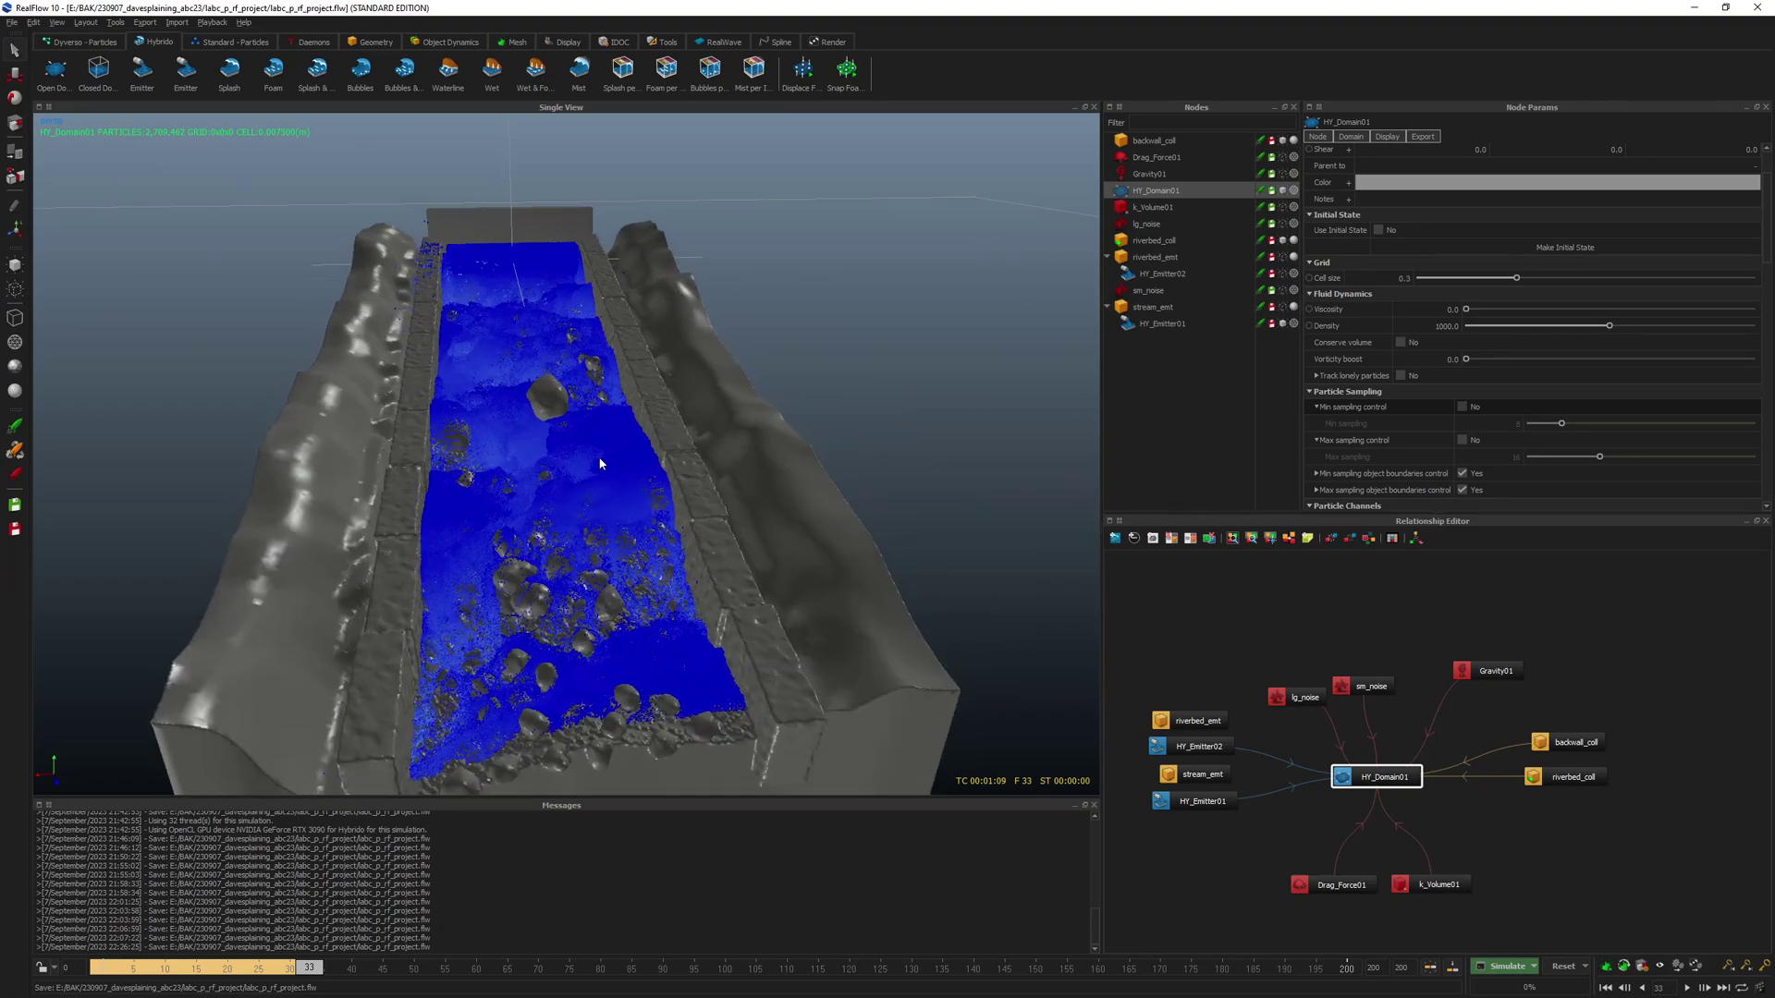
pyautogui.moveTo(627, 451); pyautogui.dragTo(644, 414, button='middle')
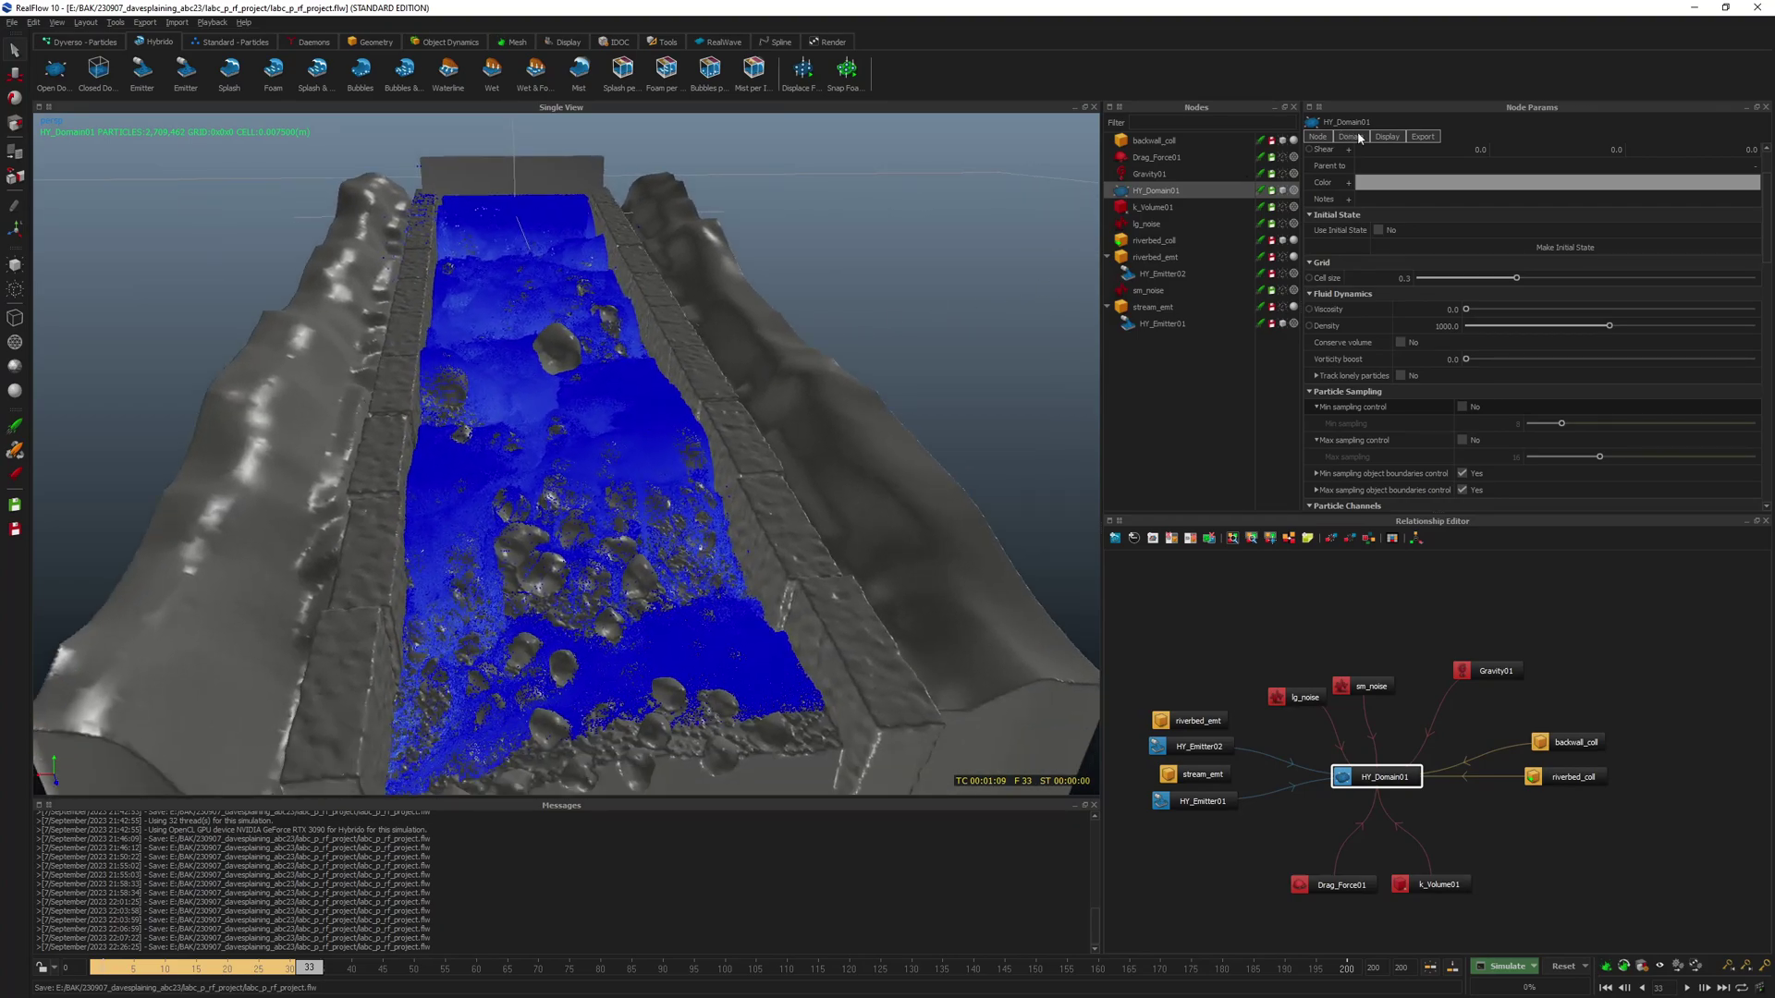
pyautogui.hotkey('ctrl', 's')
pyautogui.hotkey('ctrl', 'shift', 'r')
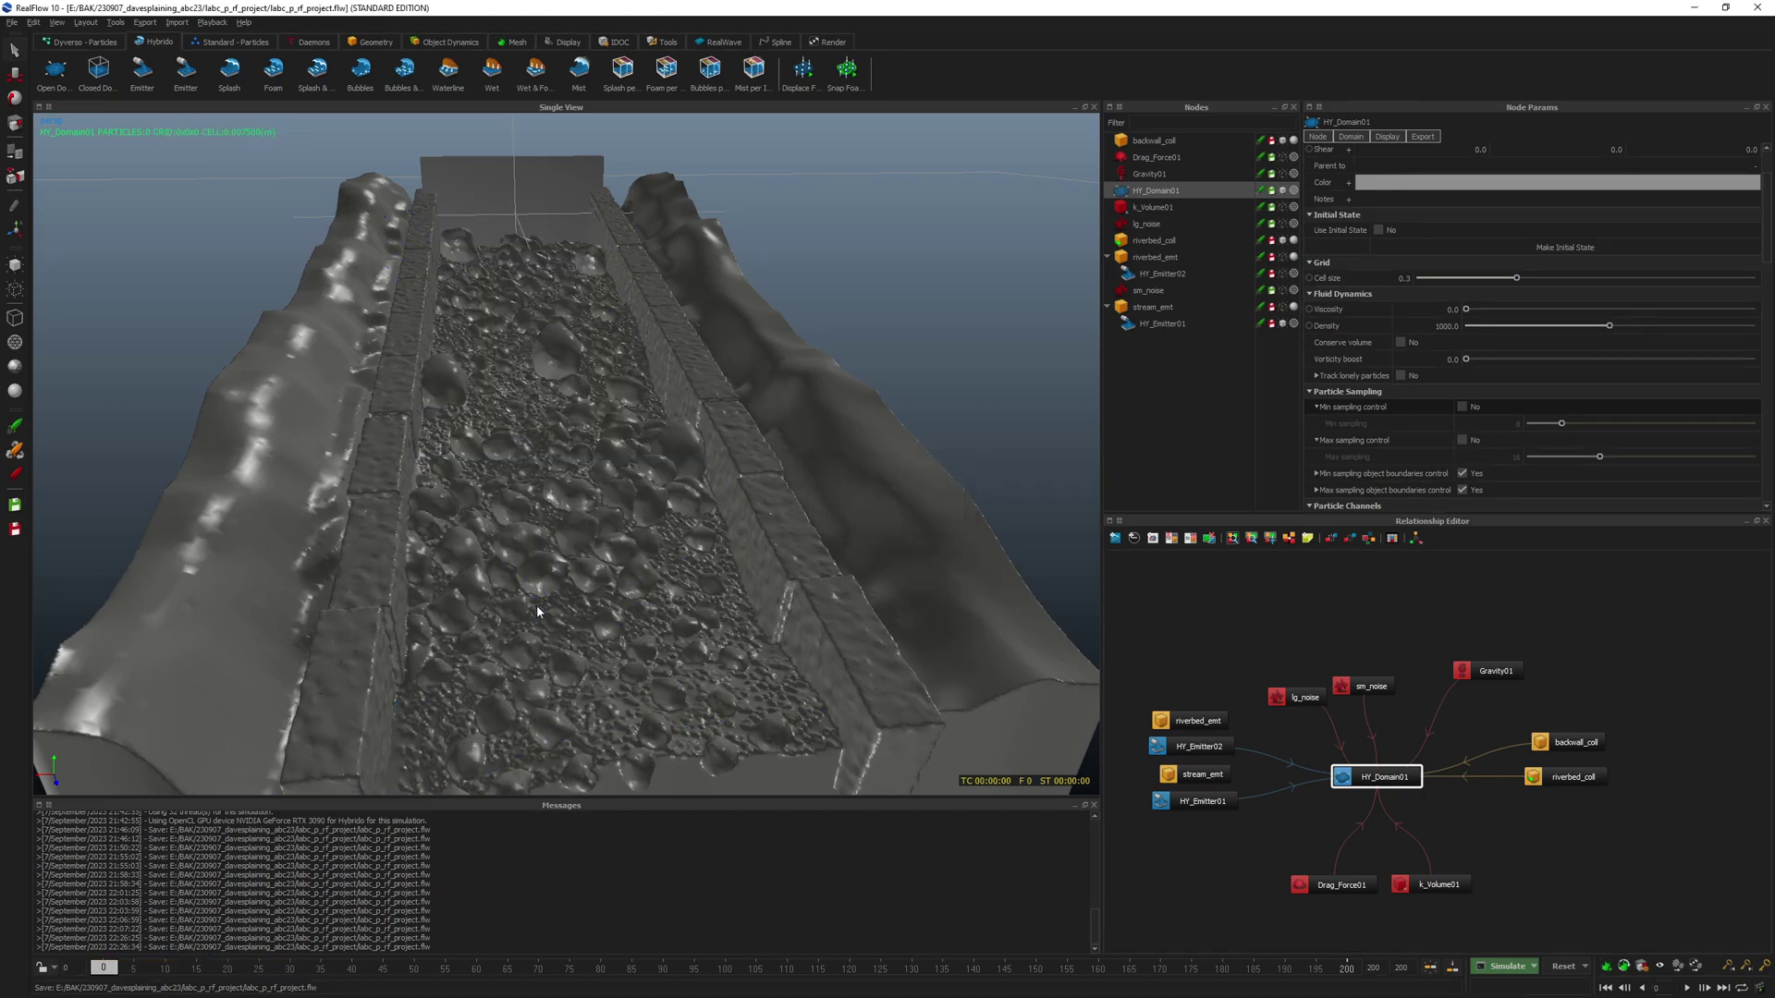
pyautogui.hotkey('ctrl', 's')
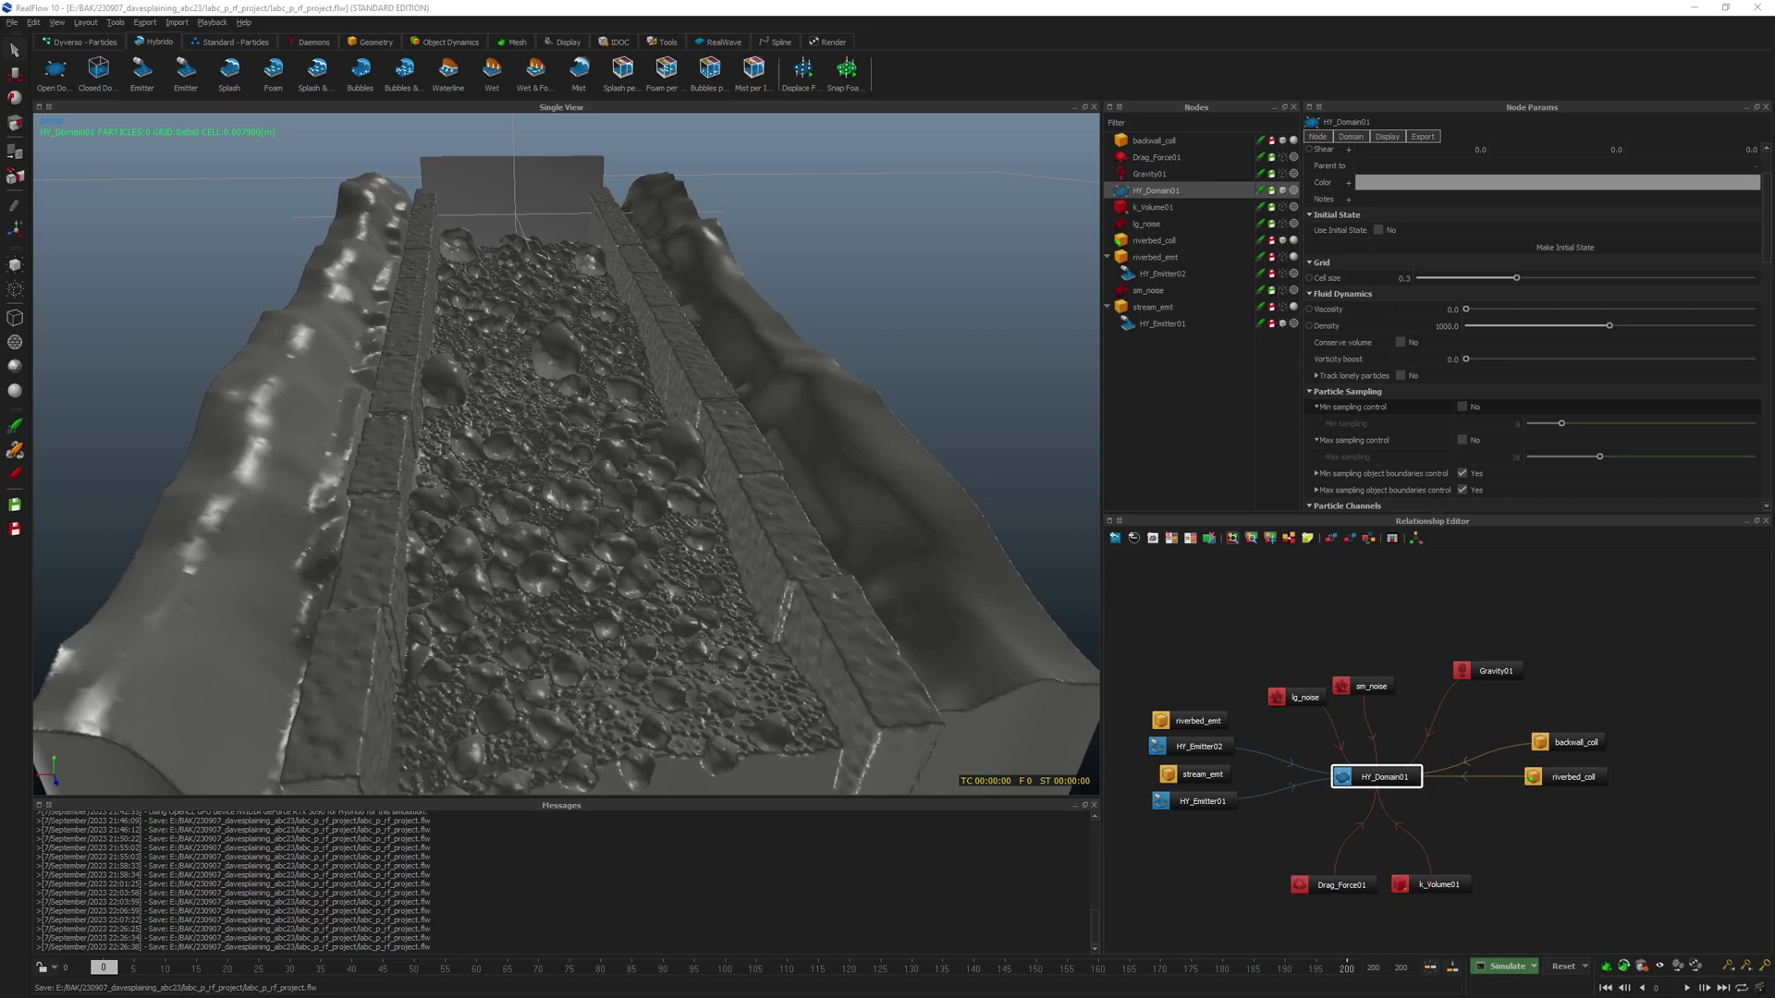
# - Check the command-line simulation's progress, then update the timeline cache and view the river fluid at frame 21
pyautogui.moveTo(1774, 104); pyautogui.dragTo(515, 196)
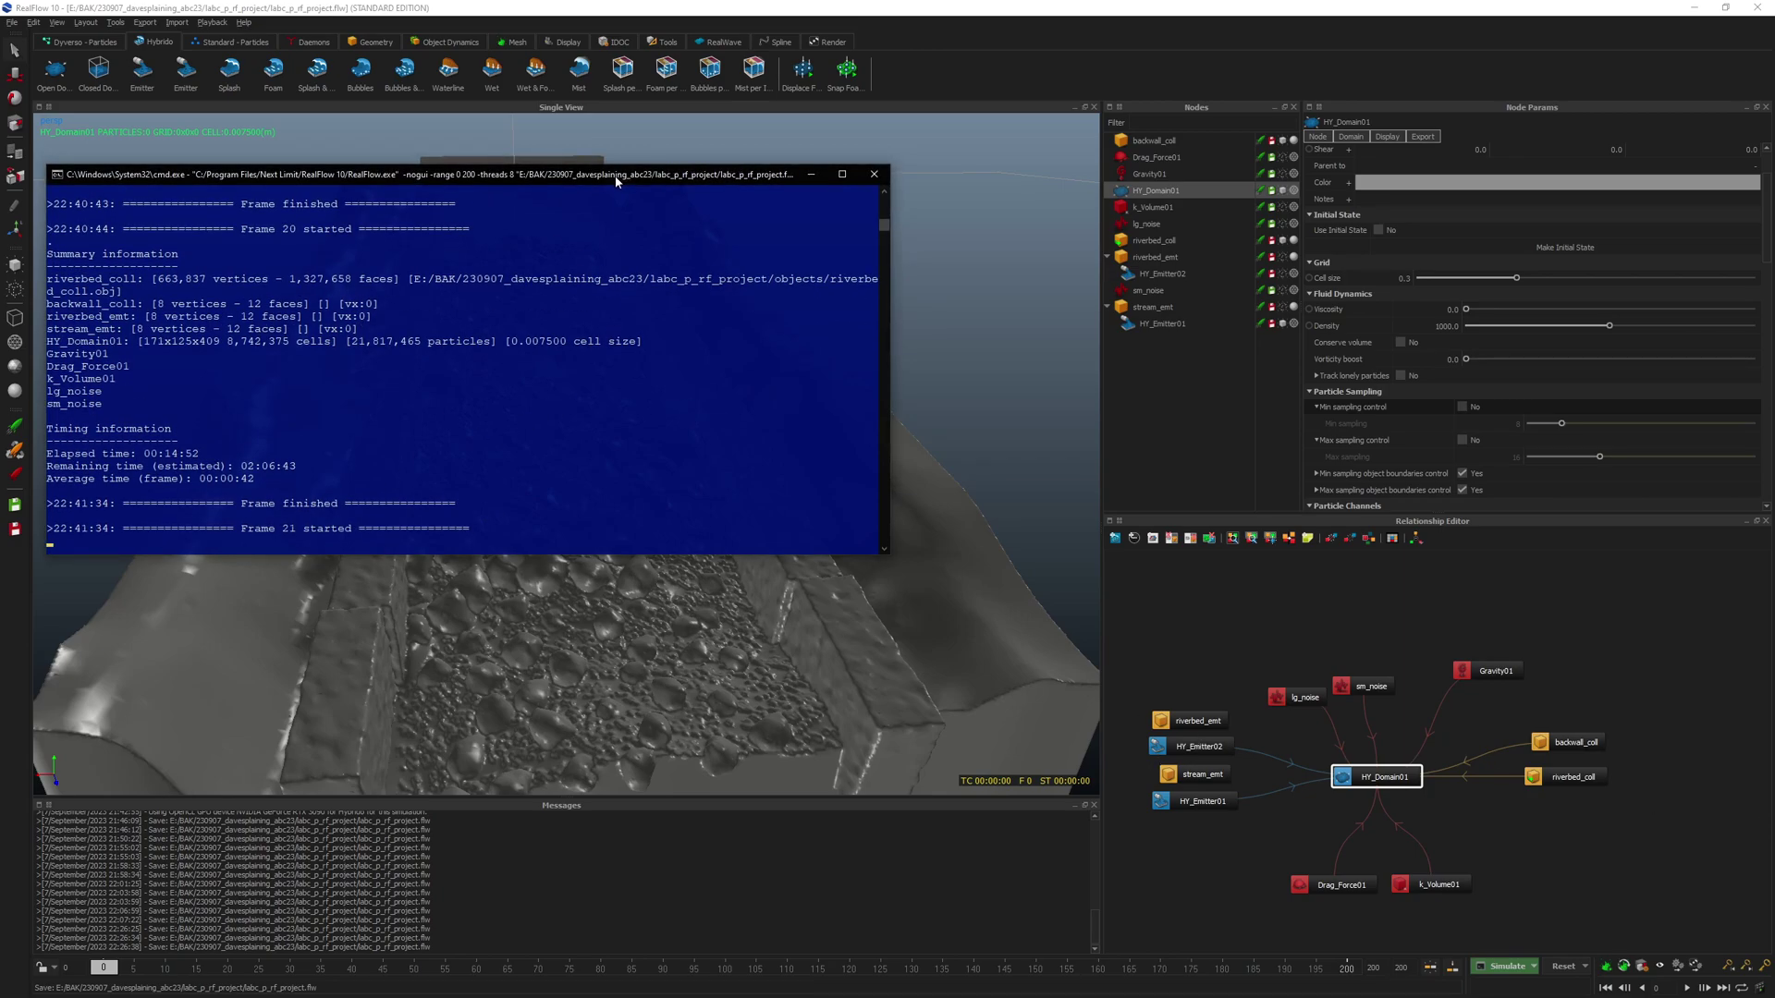
pyautogui.moveTo(618, 176); pyautogui.dragTo(1253, 157)
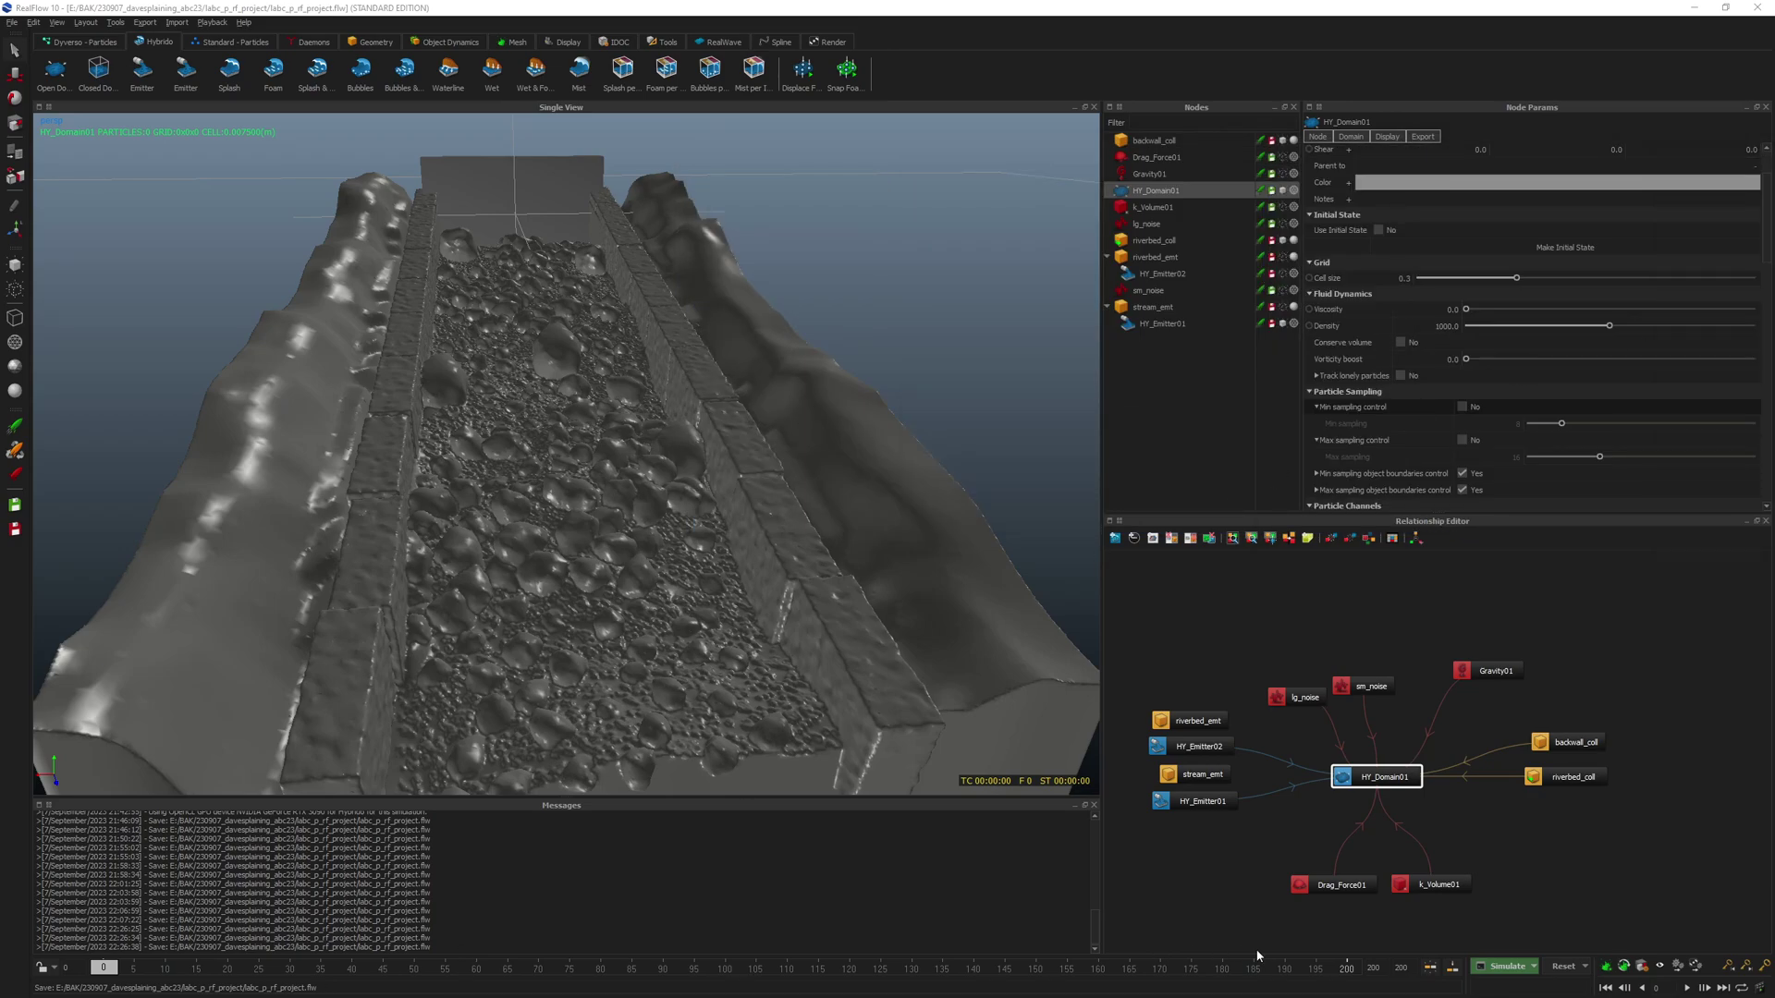
pyautogui.click(1452, 967)
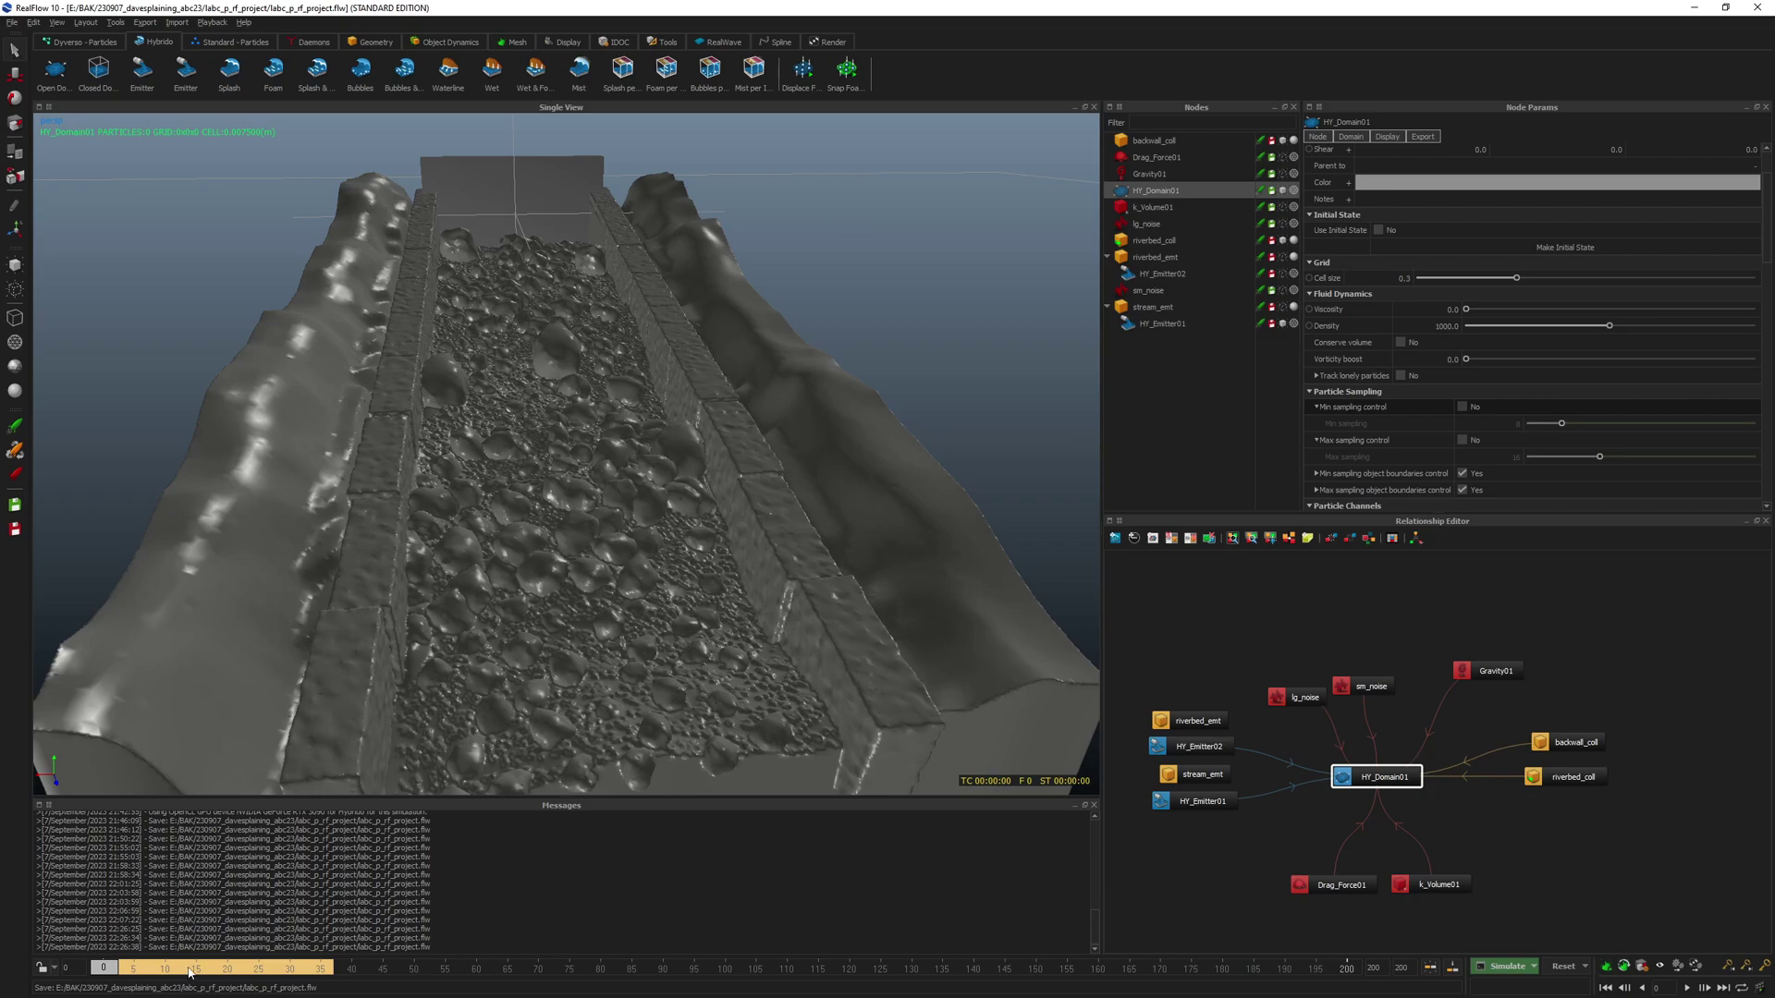
pyautogui.click(235, 969)
pyautogui.keyDown('alt'); pyautogui.moveTo(570, 660); pyautogui.dragTo(612, 525, button='right'); pyautogui.keyUp('alt')
pyautogui.moveTo(612, 525)
pyautogui.keyDown('alt'); pyautogui.mouseDown()
pyautogui.moveTo(785, 514)
pyautogui.moveTo(614, 520)
pyautogui.mouseUp(); pyautogui.keyUp('alt')
pyautogui.keyDown('alt'); pyautogui.moveTo(614, 519); pyautogui.dragTo(592, 482, button='right'); pyautogui.keyUp('alt')
pyautogui.keyDown('alt'); pyautogui.moveTo(591, 482); pyautogui.dragTo(702, 574); pyautogui.keyUp('alt')
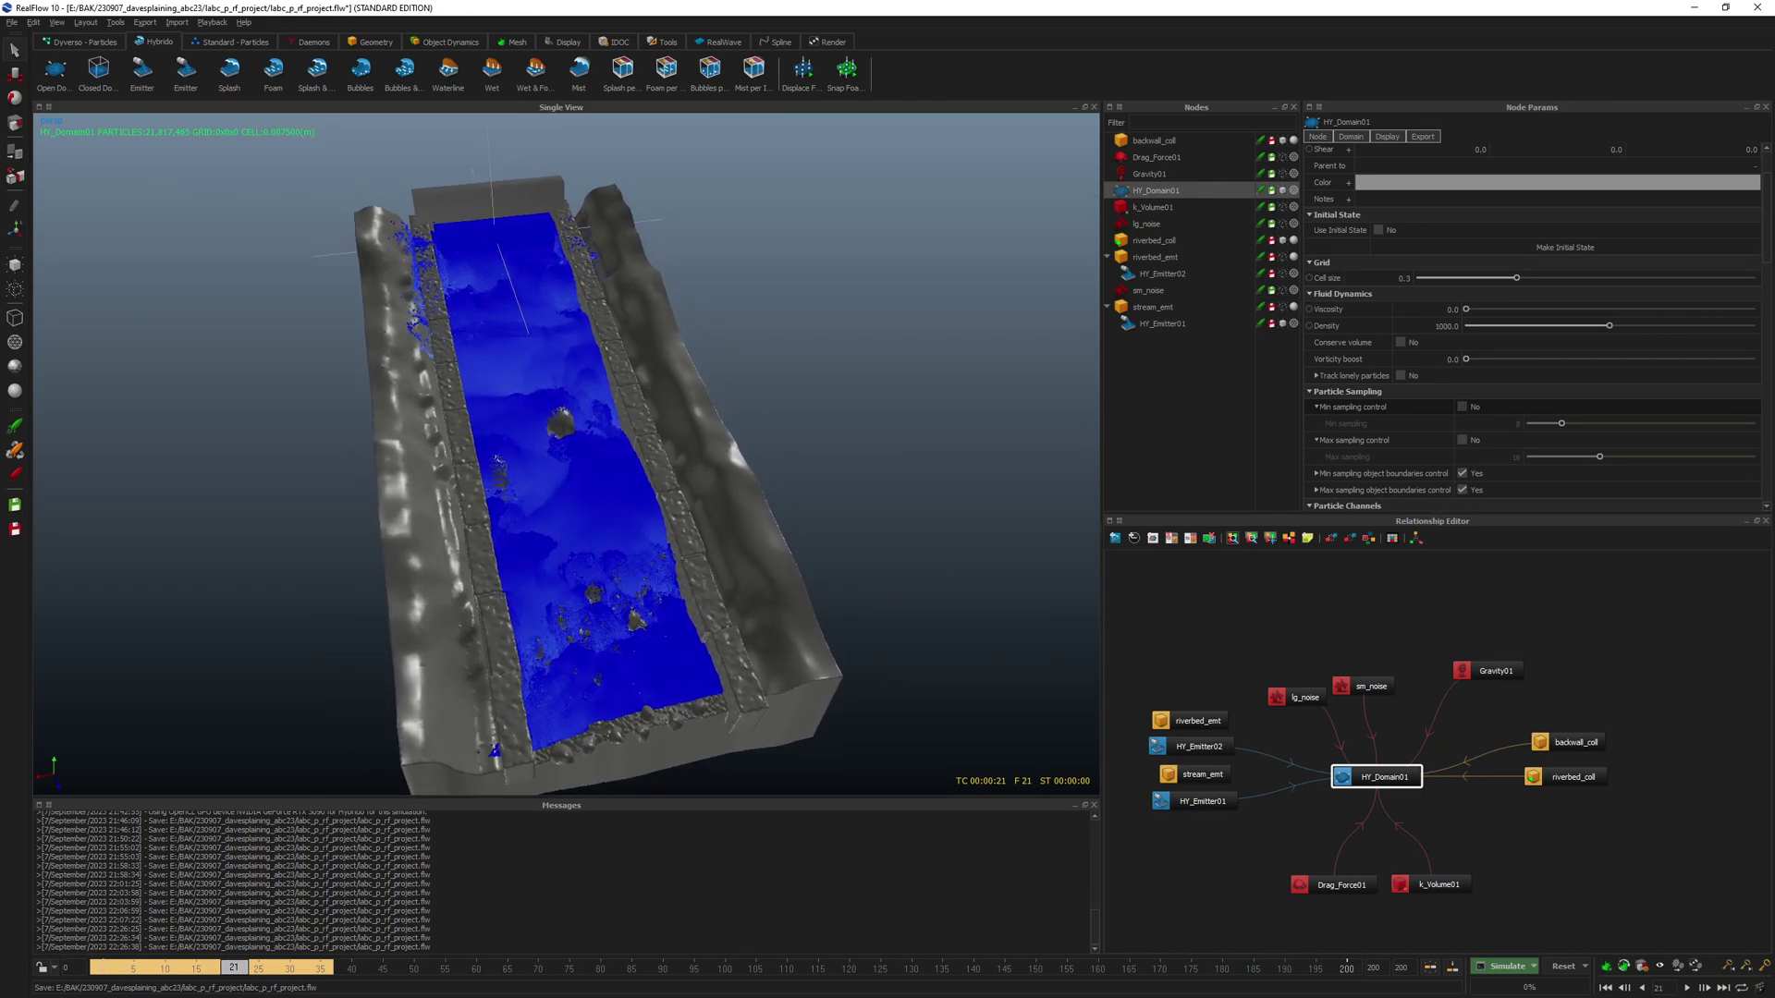
pyautogui.moveTo(1, 301); pyautogui.dragTo(723, 274)
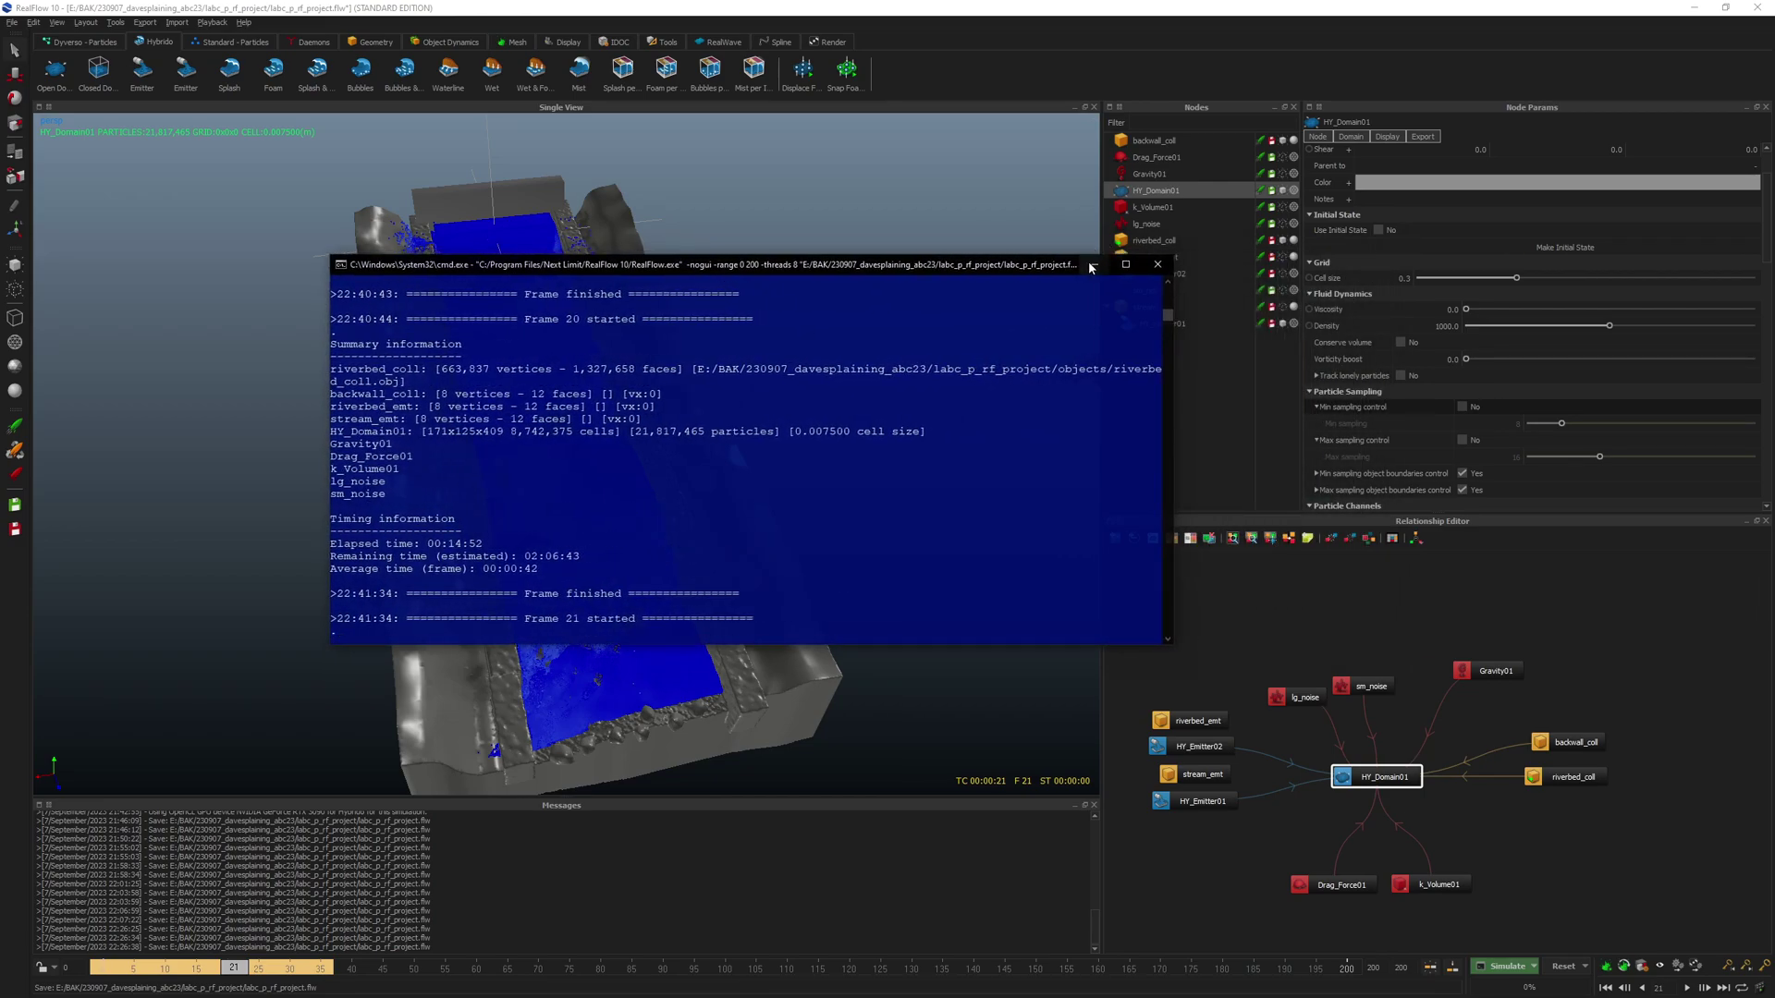
pyautogui.click(1092, 269)
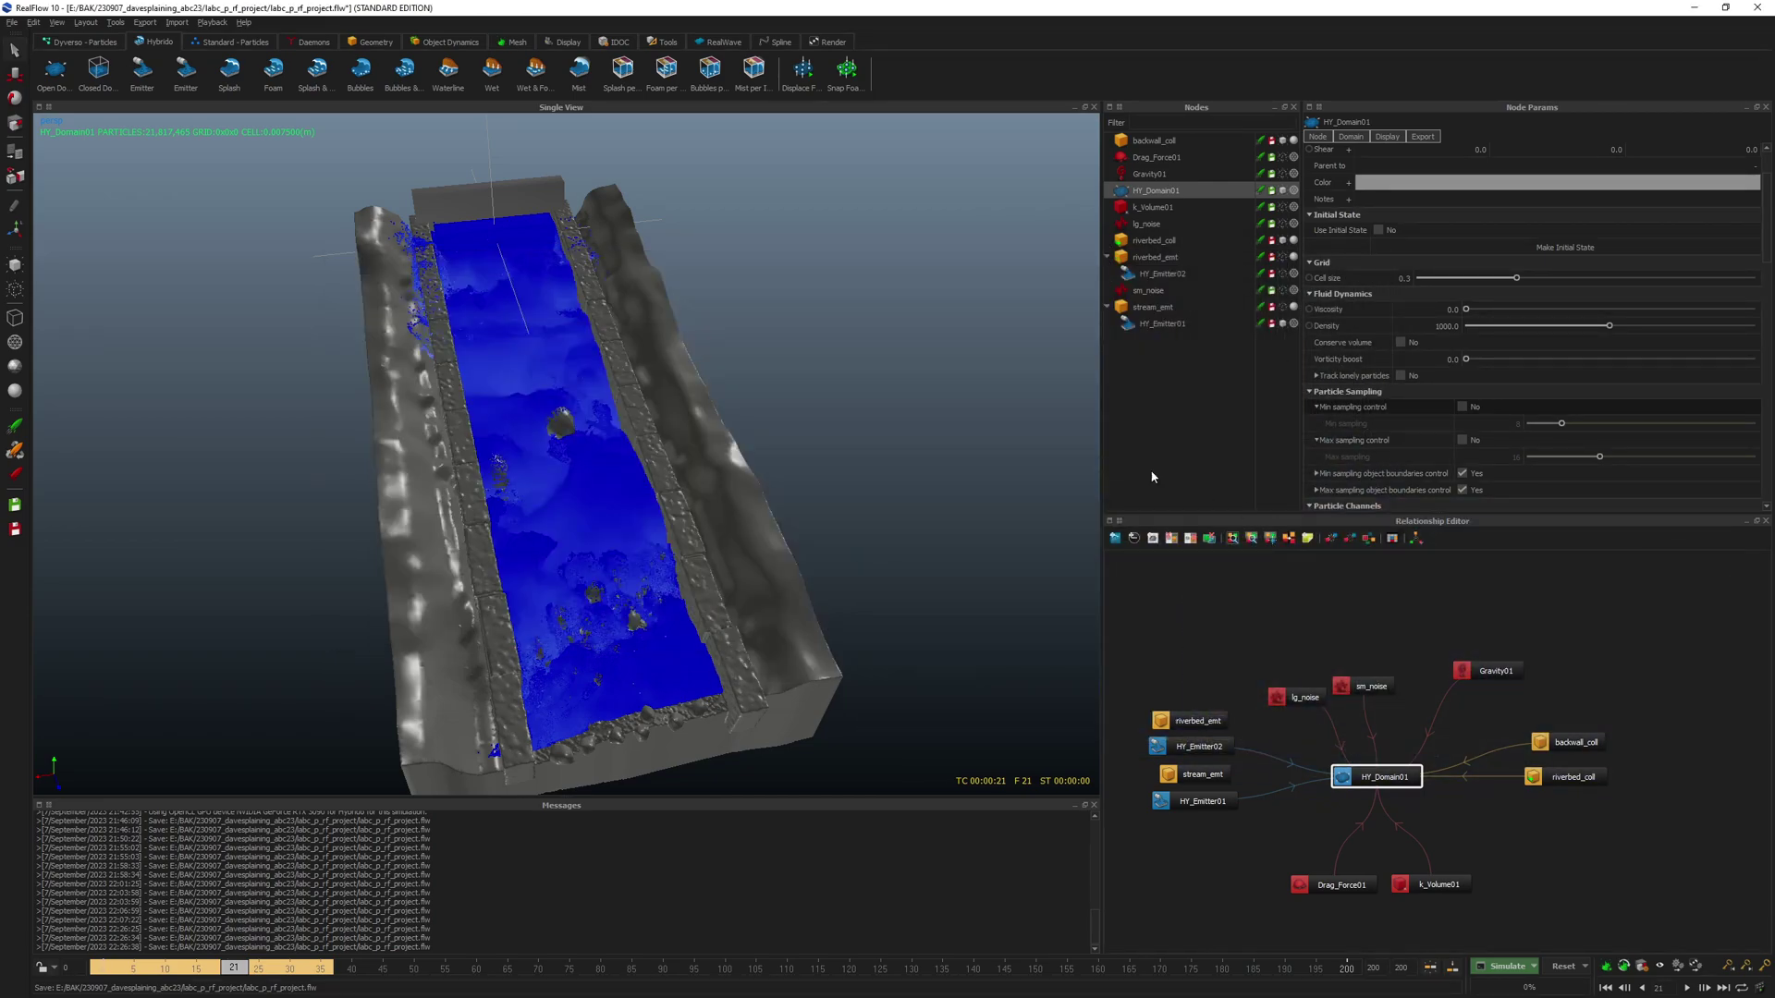
# - Add a Hybrido VDB mesh node for HY_Domain01 and position it above backwall_coll in the Relationship Editor
pyautogui.click(512, 47)
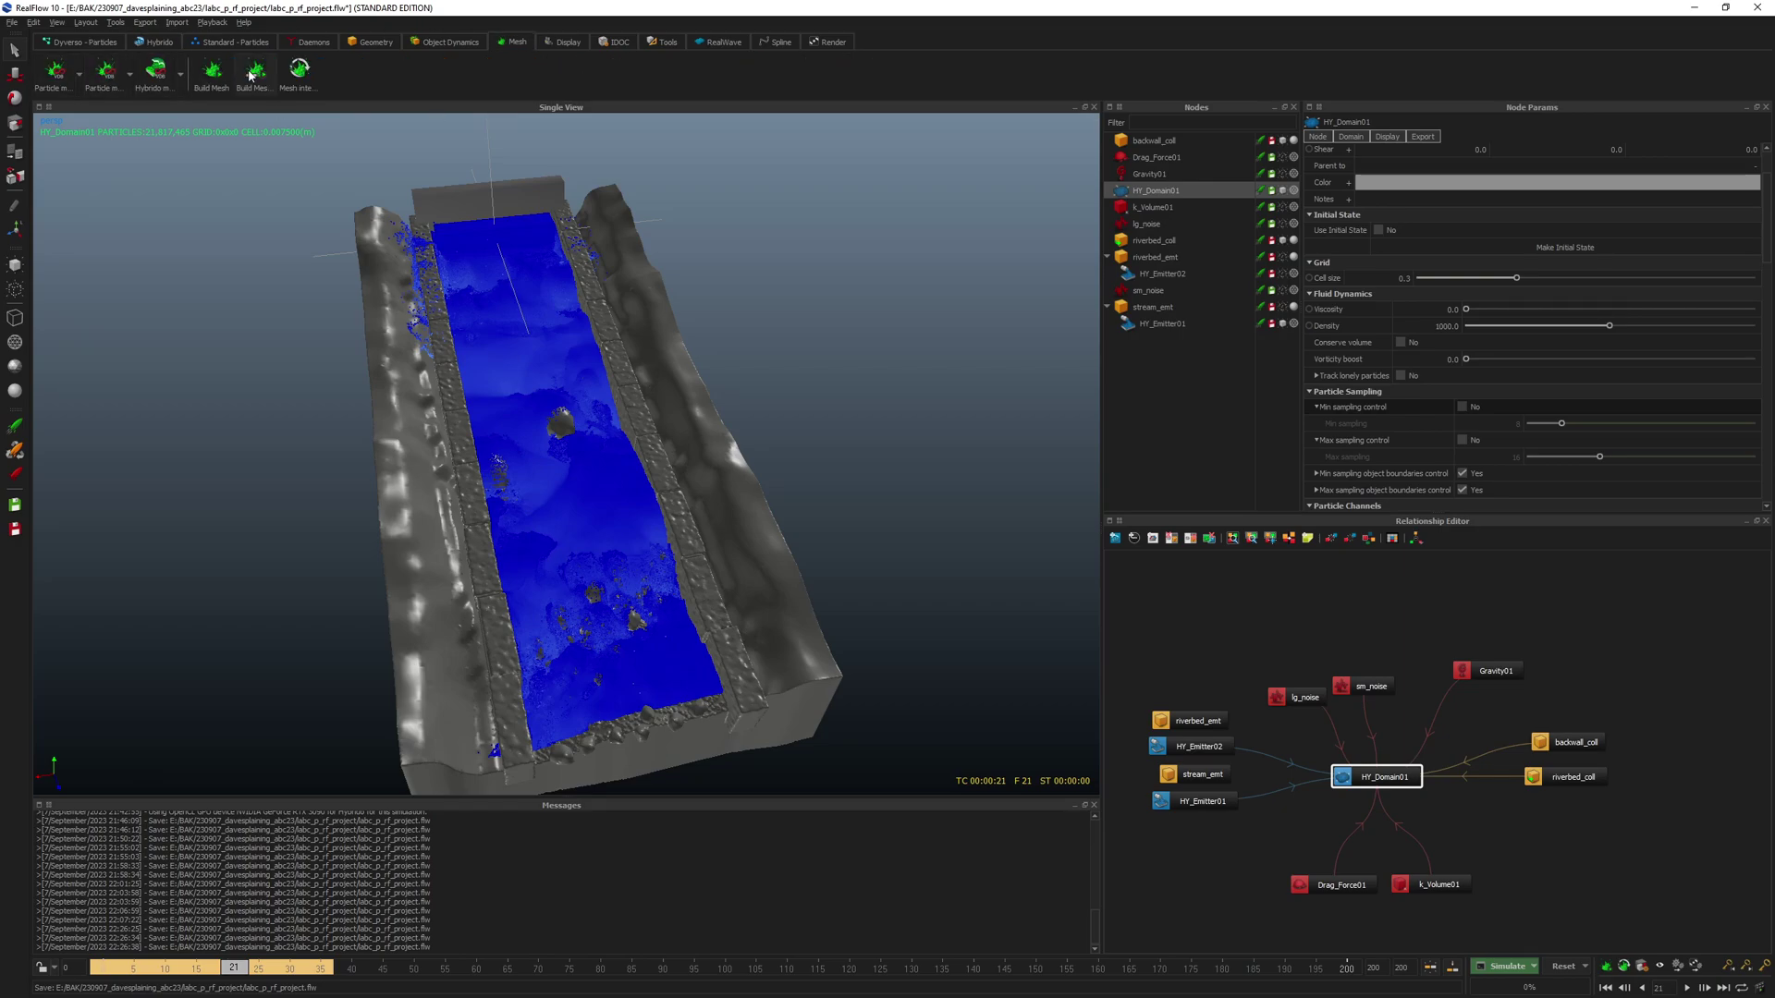
pyautogui.click(154, 72)
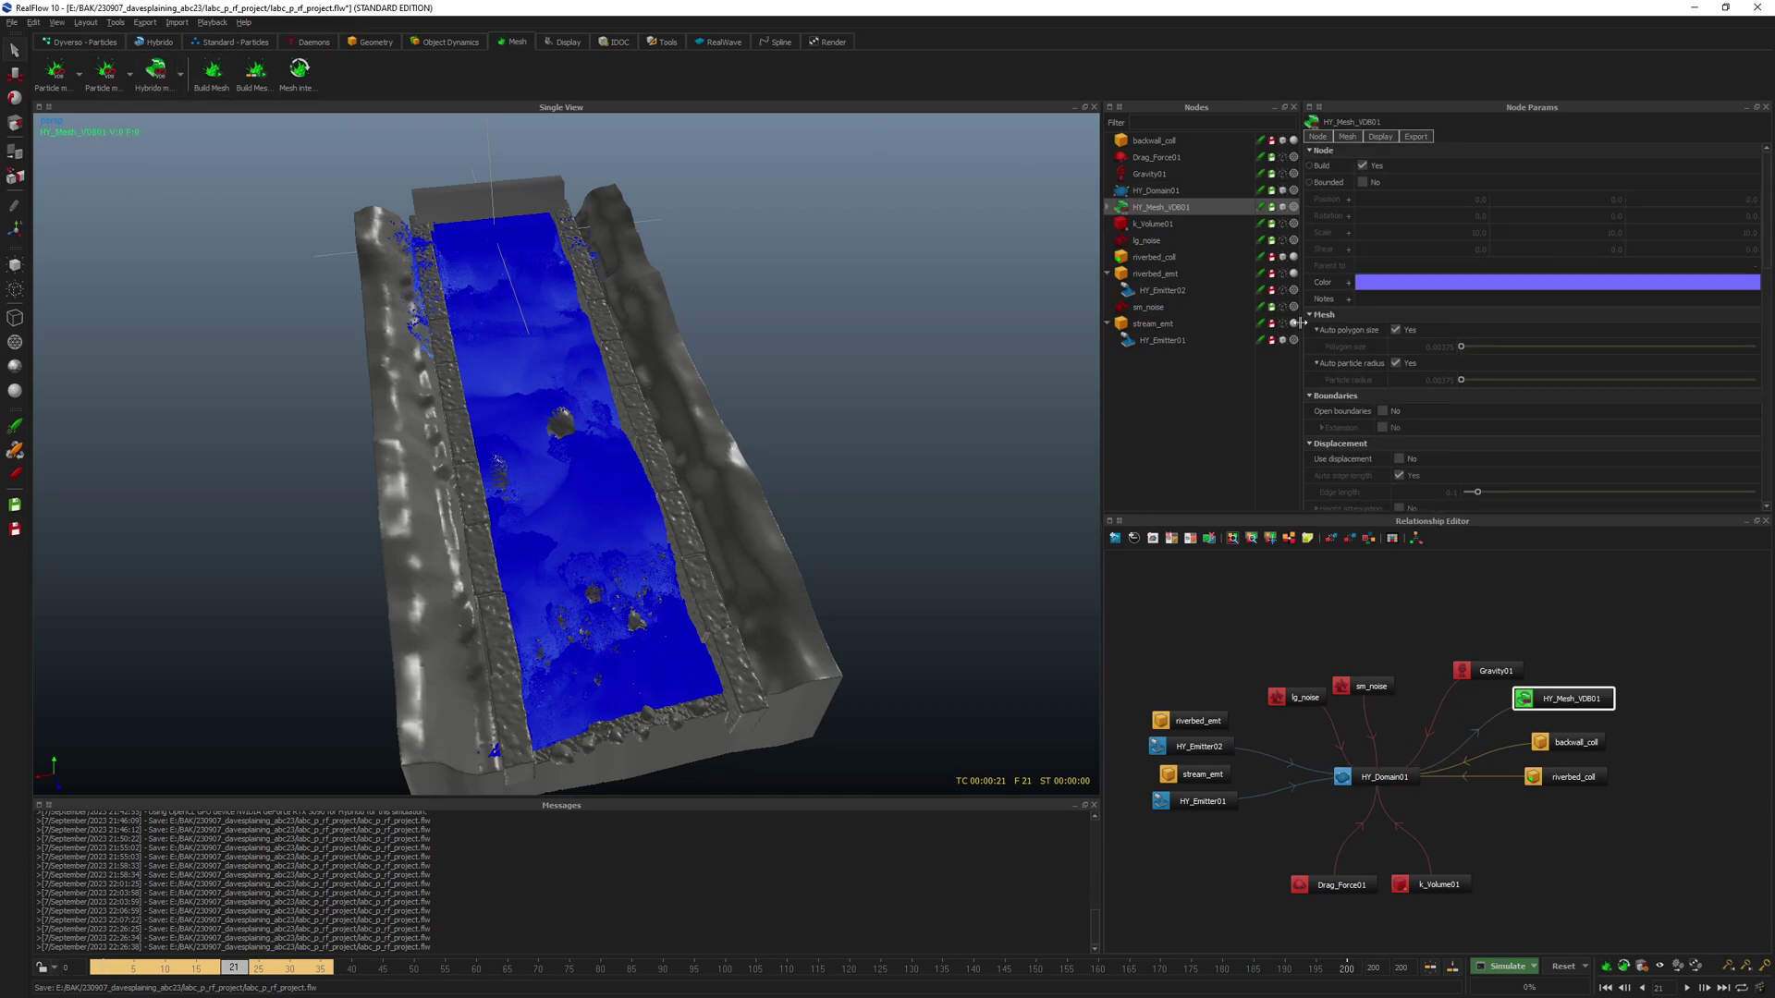
pyautogui.moveTo(1583, 700); pyautogui.dragTo(1600, 702)
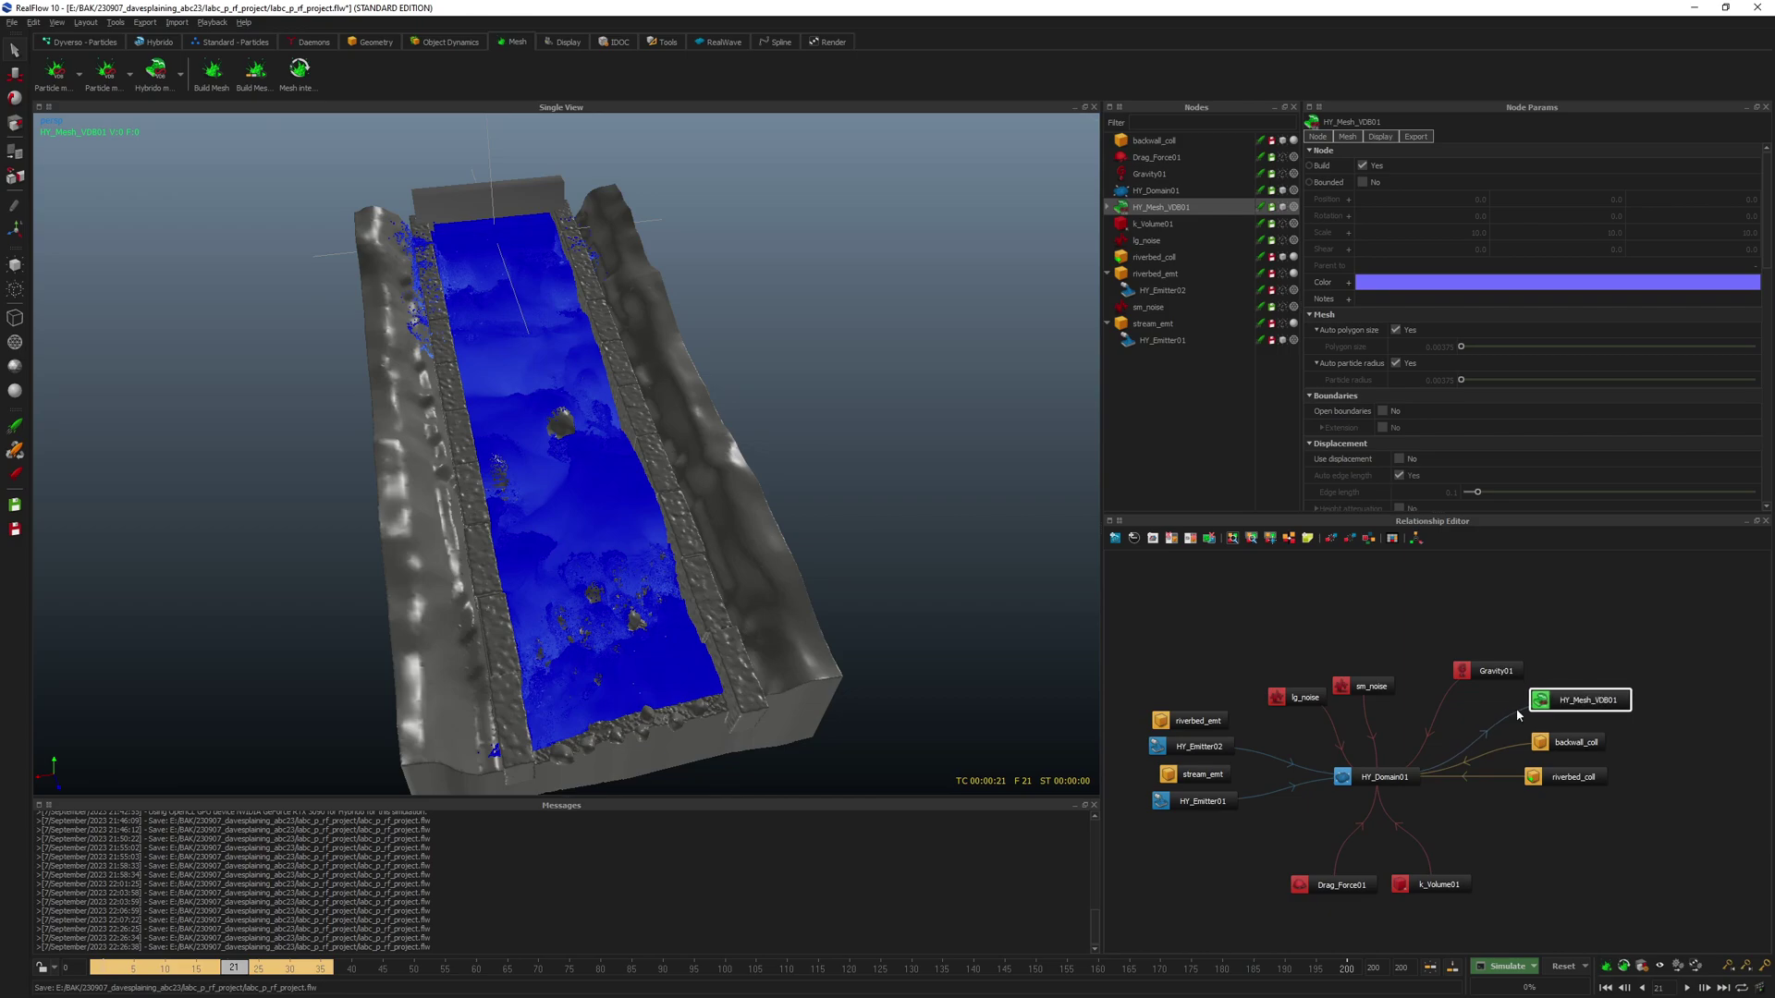
# - Try a medium blue with hue 221 as the color of HY_Mesh_VDB01
pyautogui.click(1431, 281)
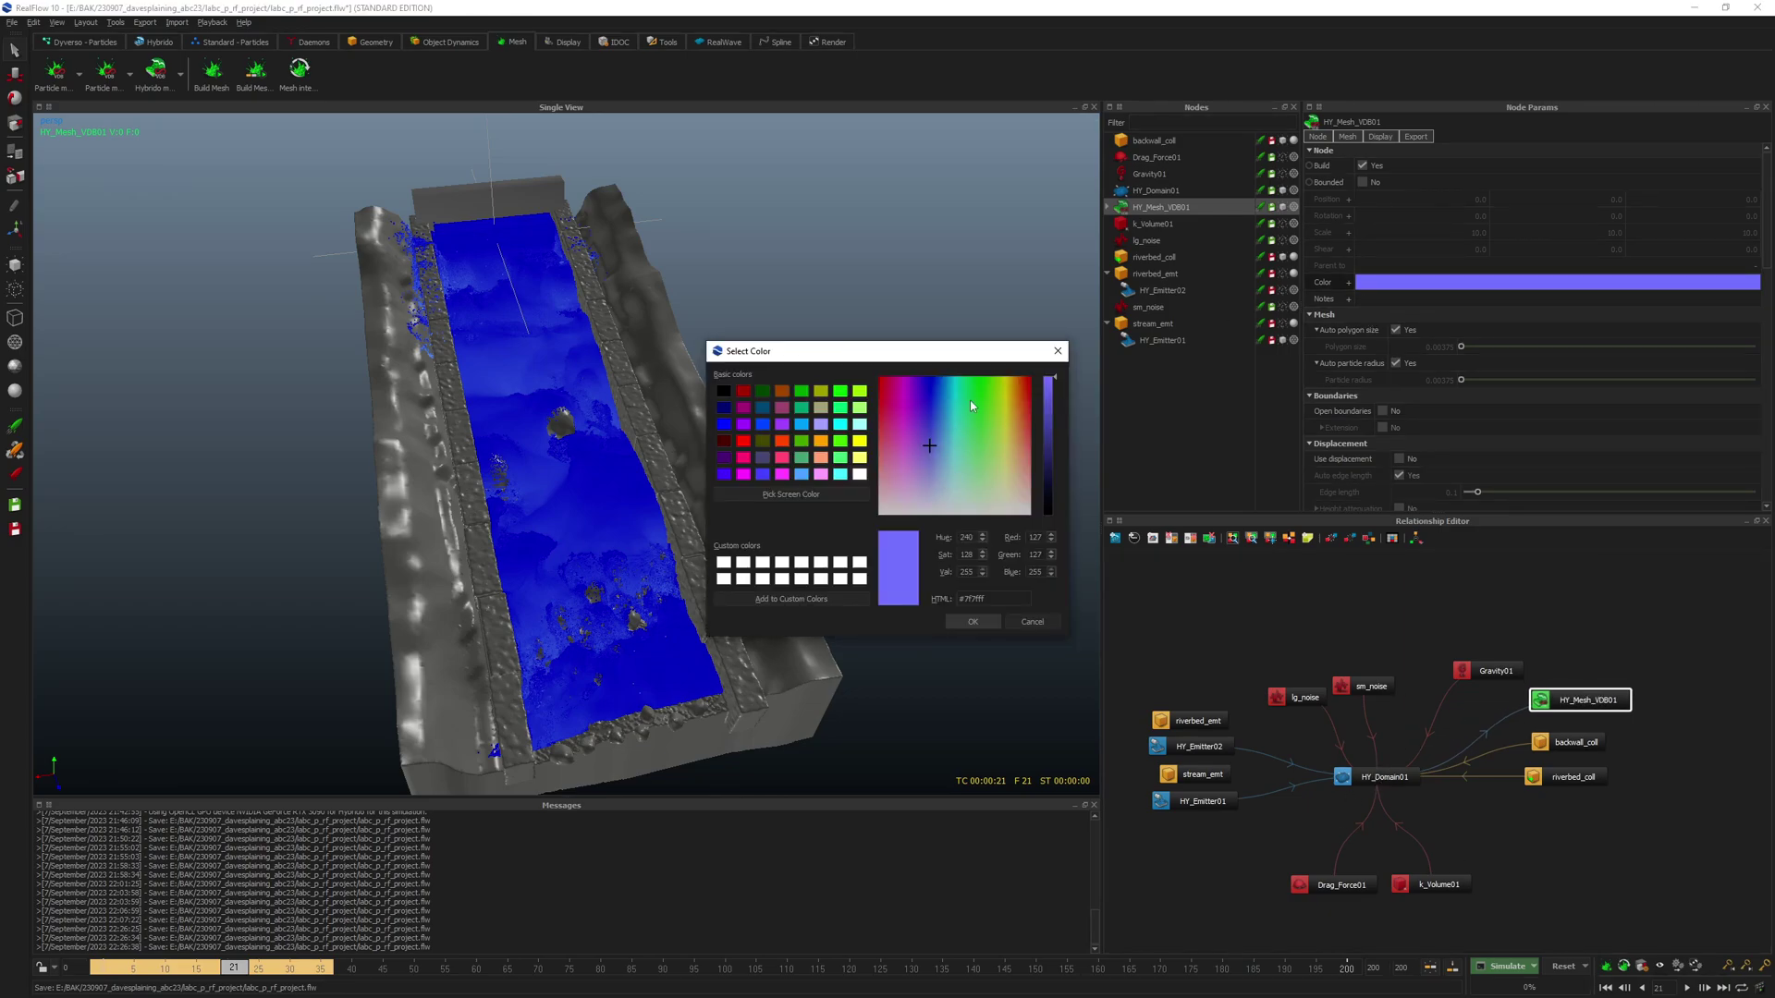
pyautogui.click(937, 410)
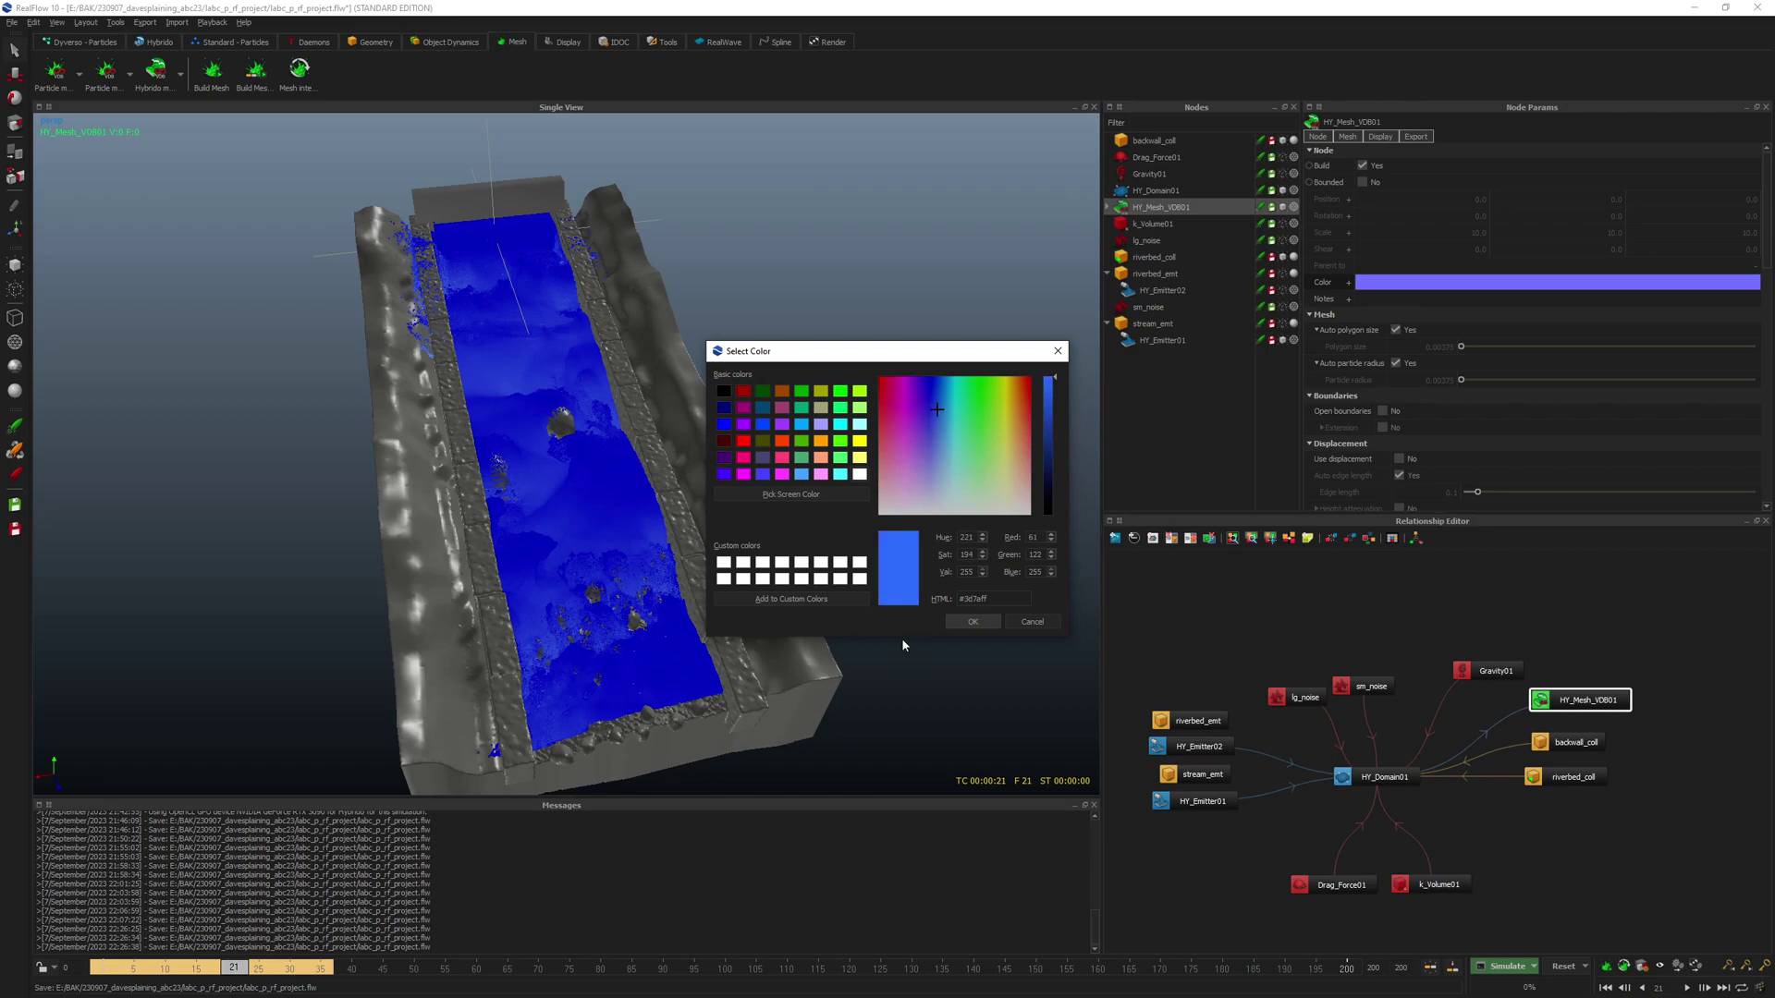
pyautogui.click(972, 621)
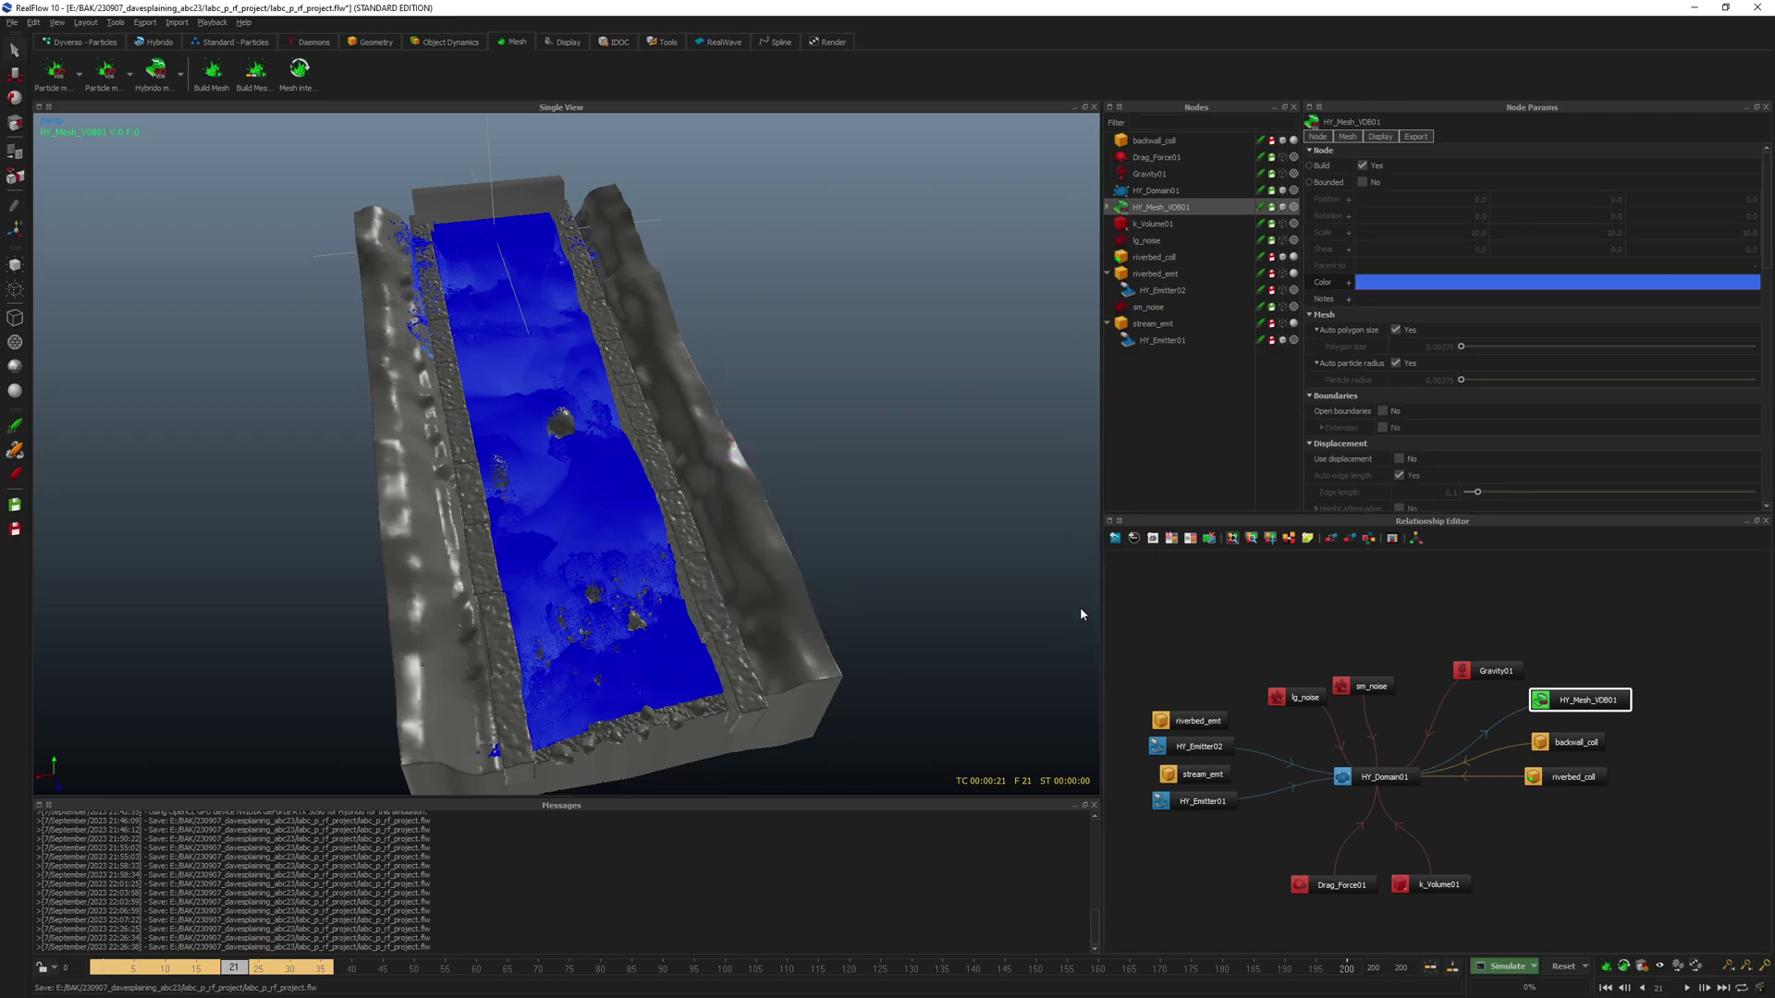
# - Set the color of HY_Mesh_VDB01 to a deep, saturated blue with hue 240
pyautogui.click(1532, 282)
pyautogui.click(932, 415)
pyautogui.click(929, 409)
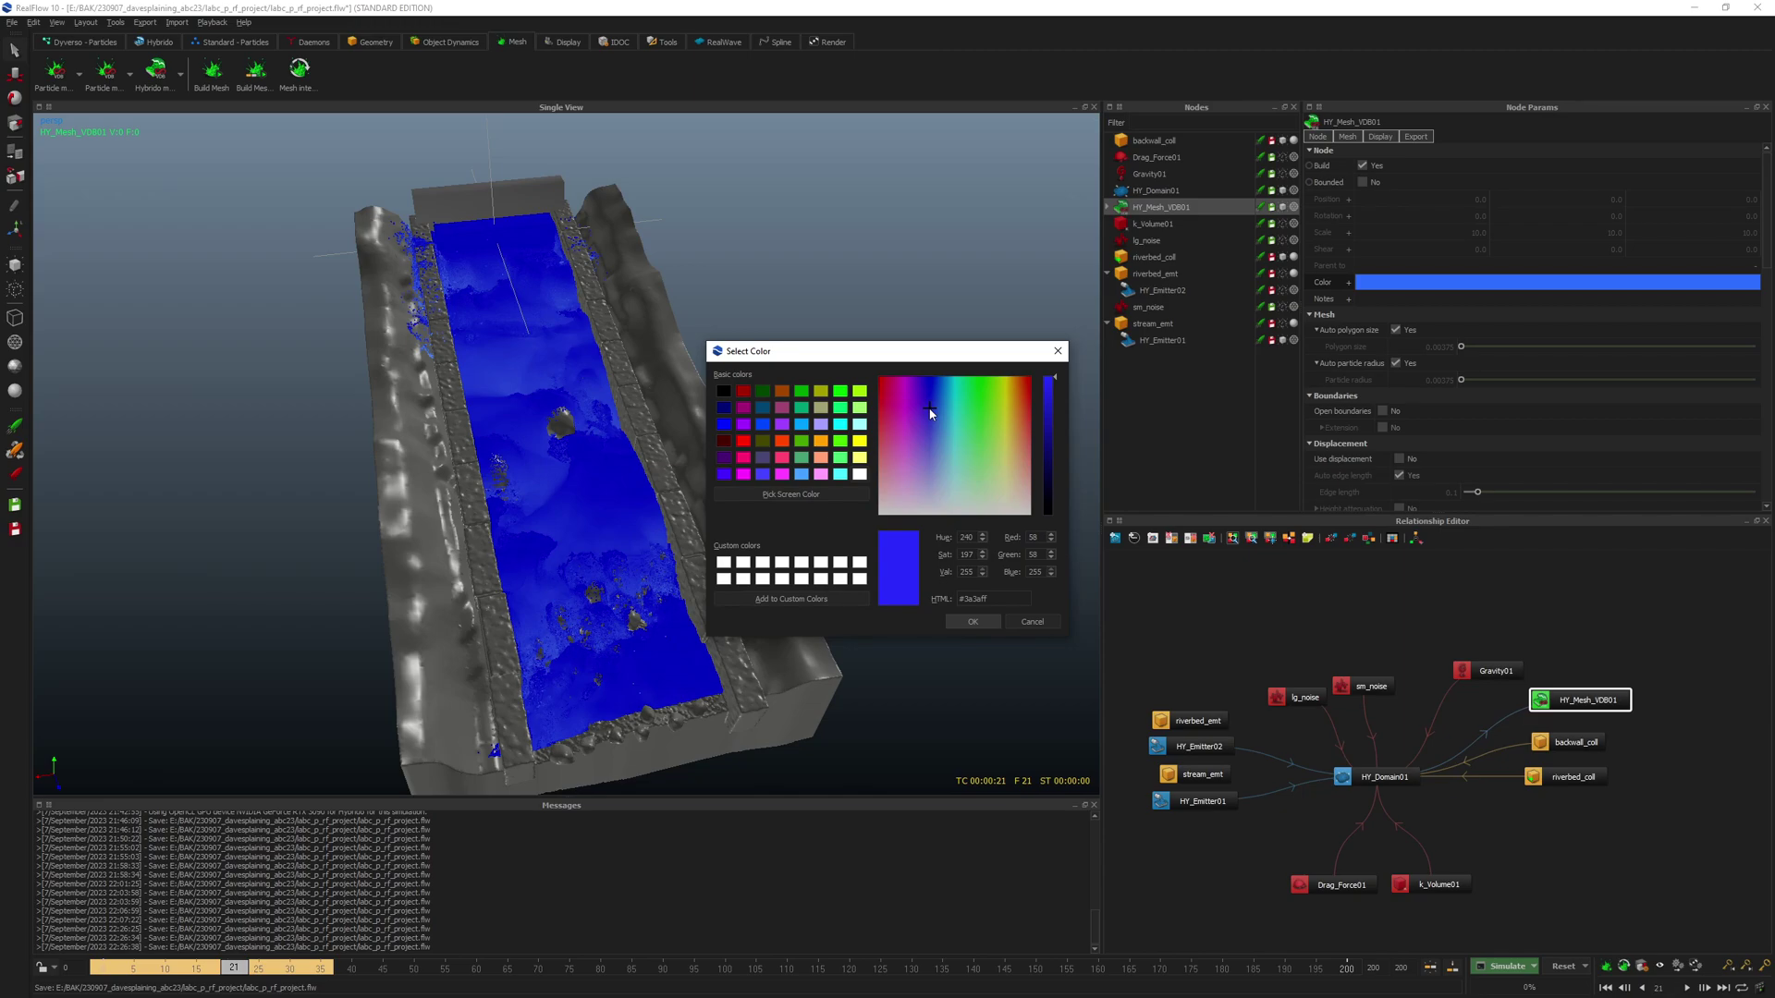
pyautogui.click(972, 621)
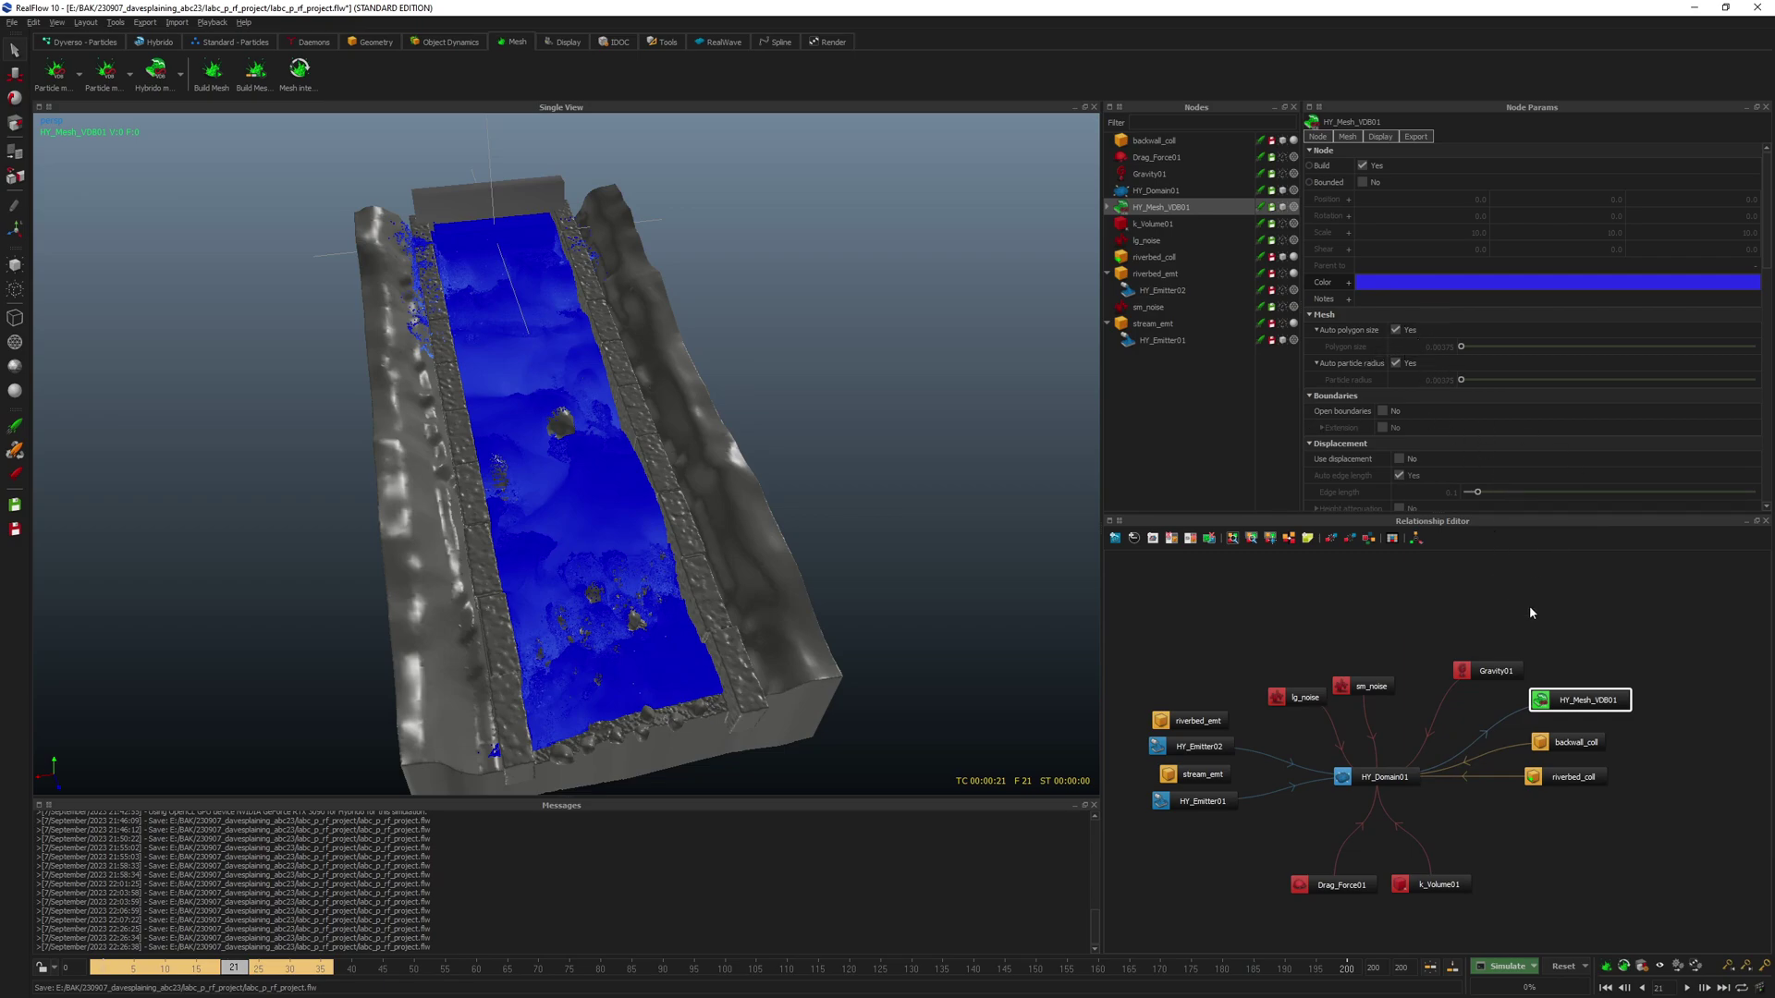
# - Review the export formats of HY_Mesh_VDB01 in Export Central, including the .abc mesh cache
pyautogui.rightClick(1581, 700)
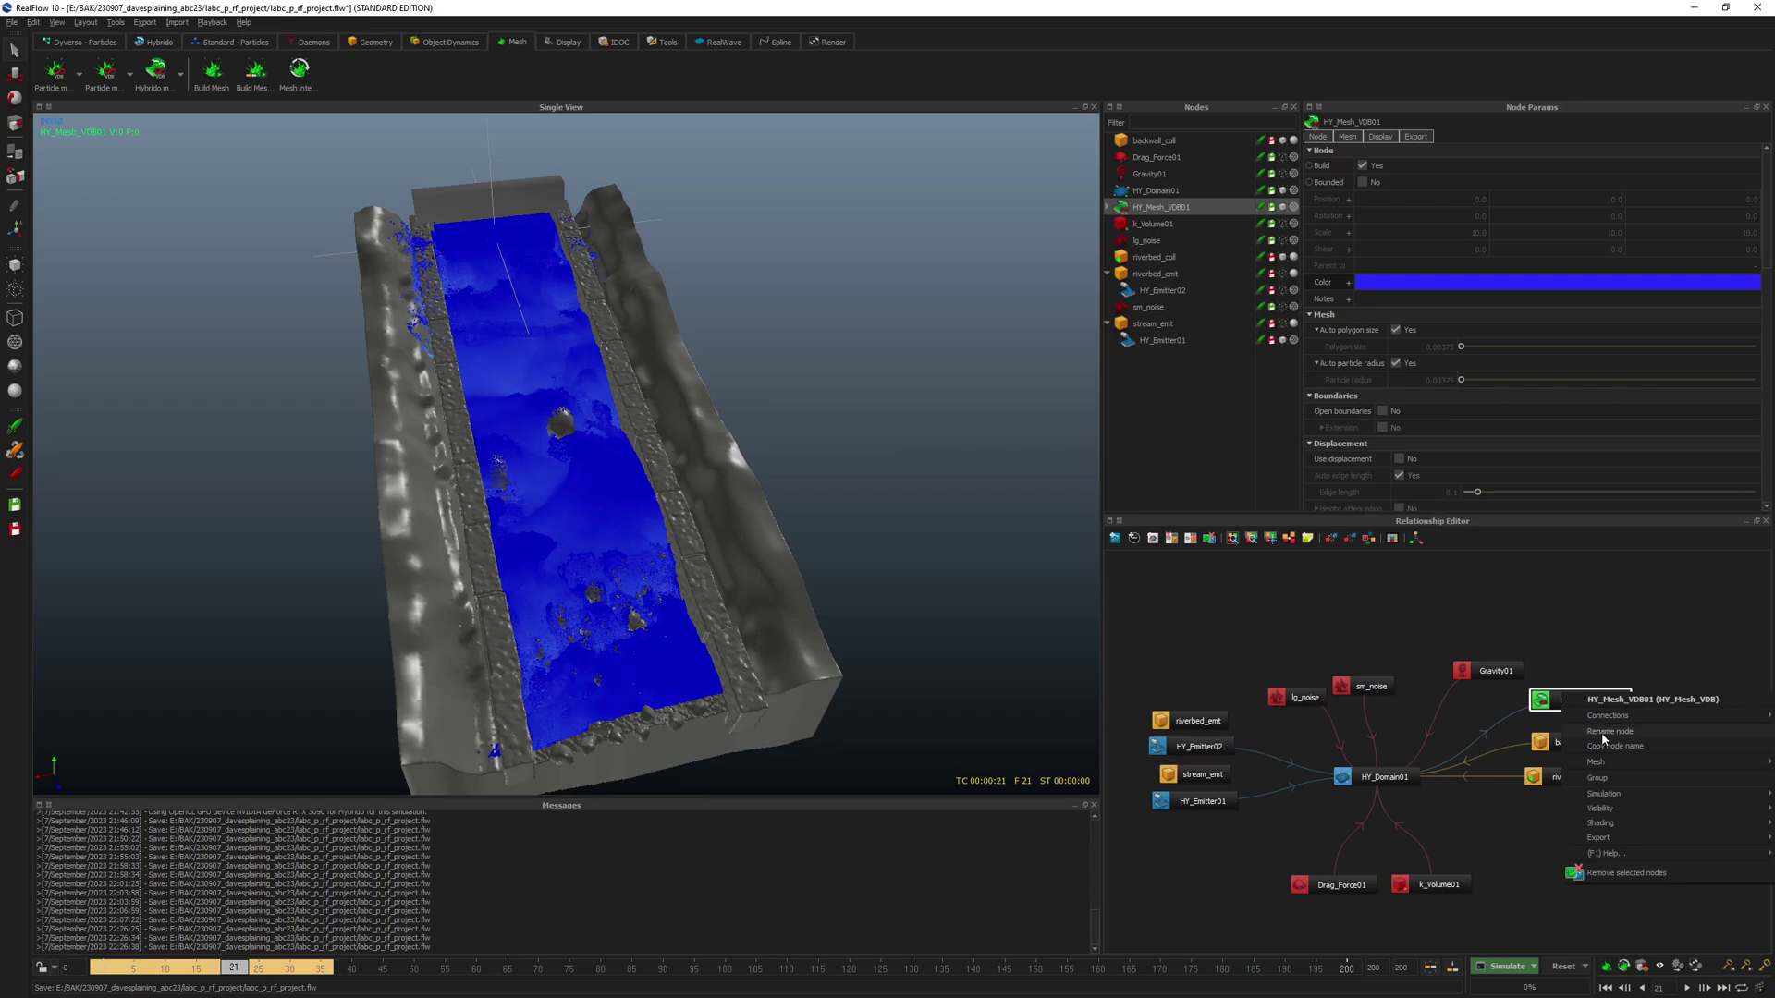
pyautogui.click(1588, 674)
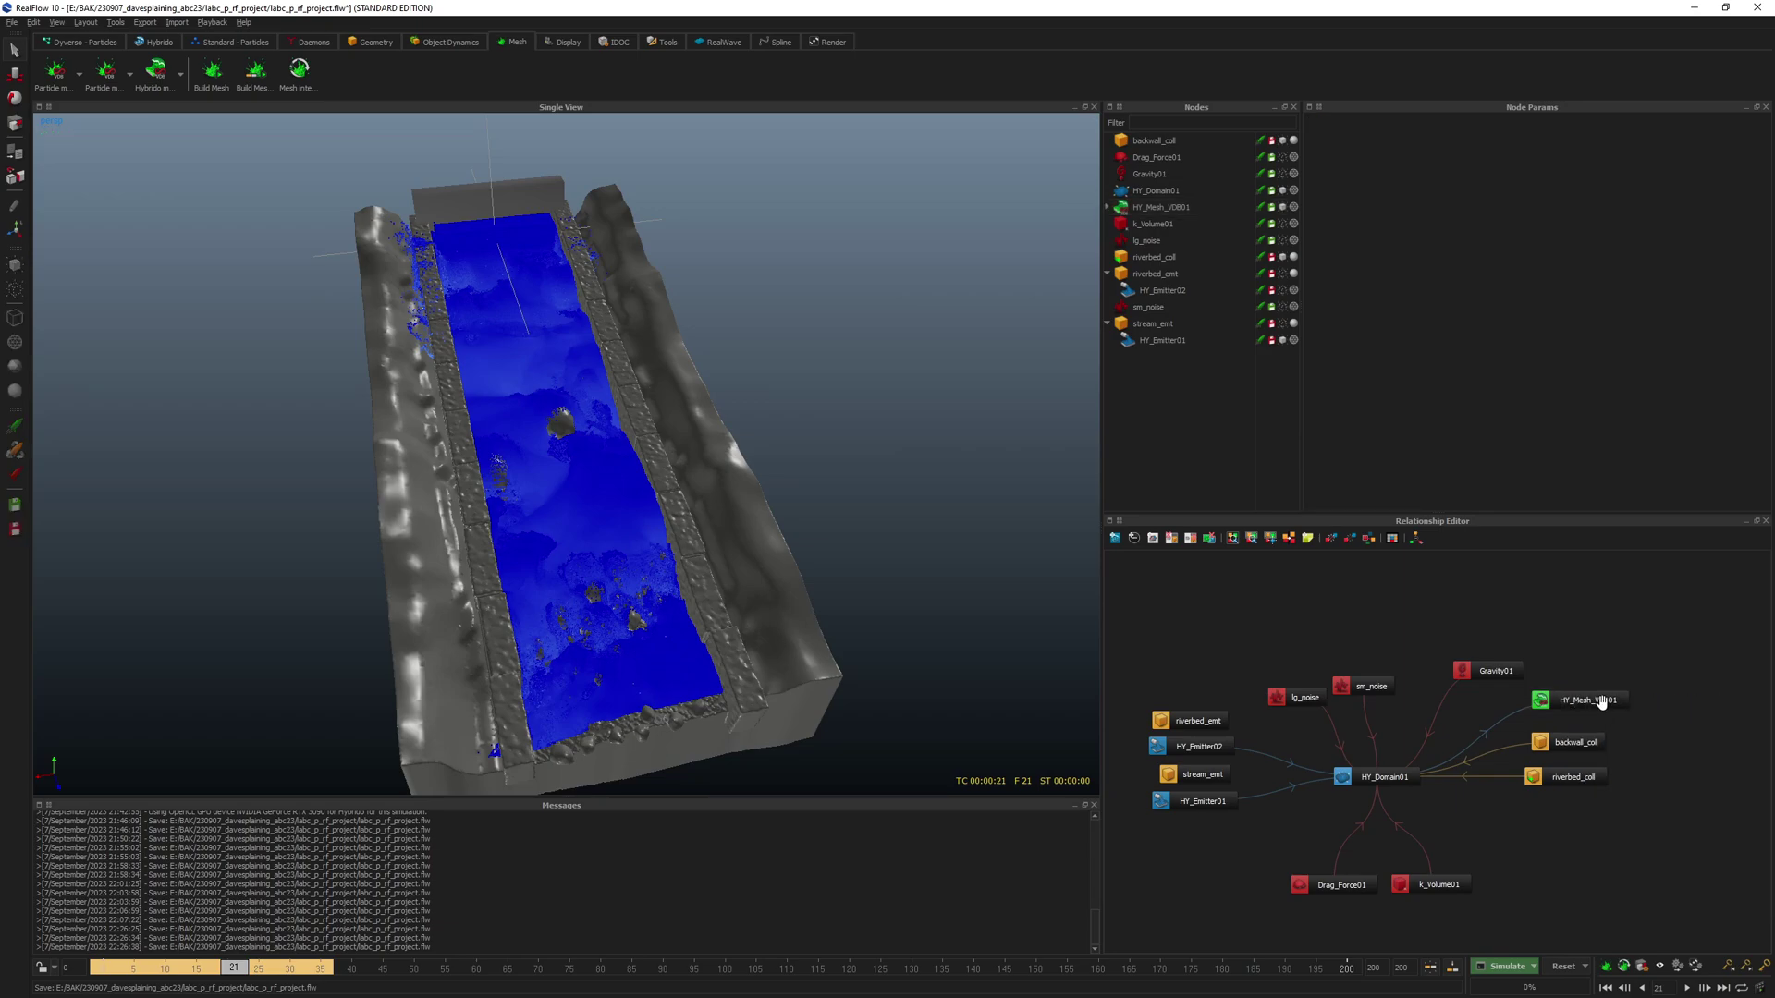
pyautogui.press('F12')
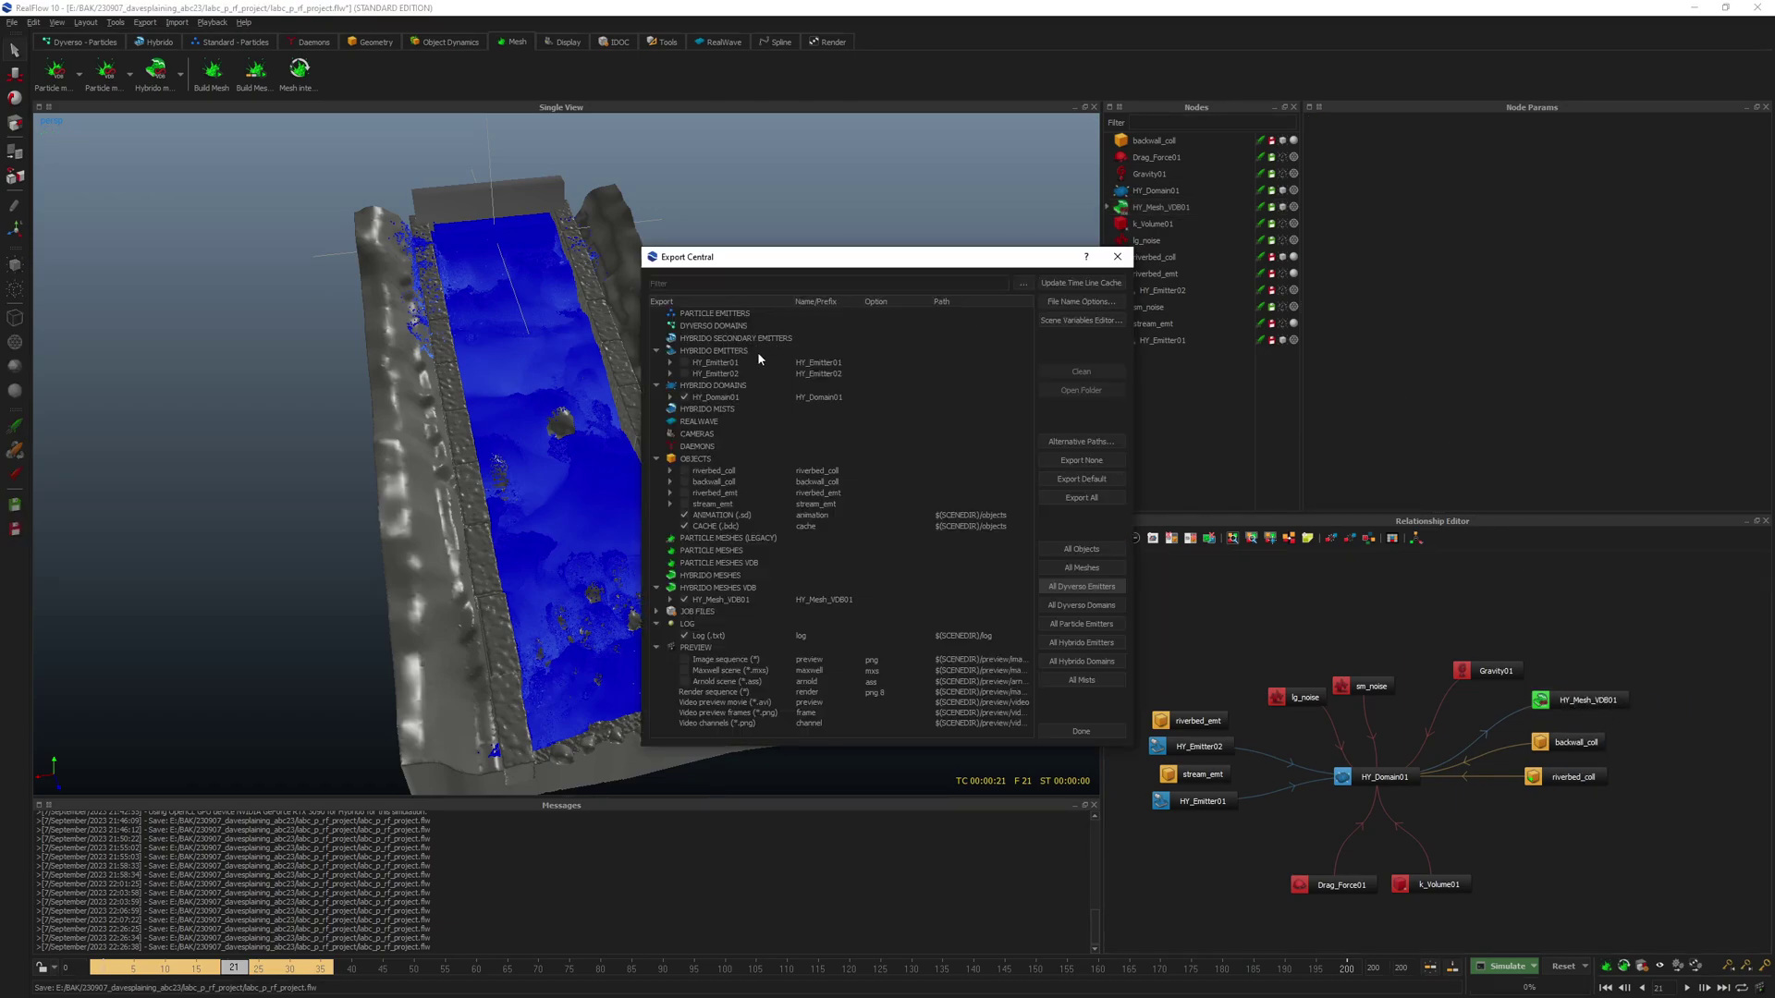
pyautogui.click(670, 599)
pyautogui.scroll(-1, 719, 582)
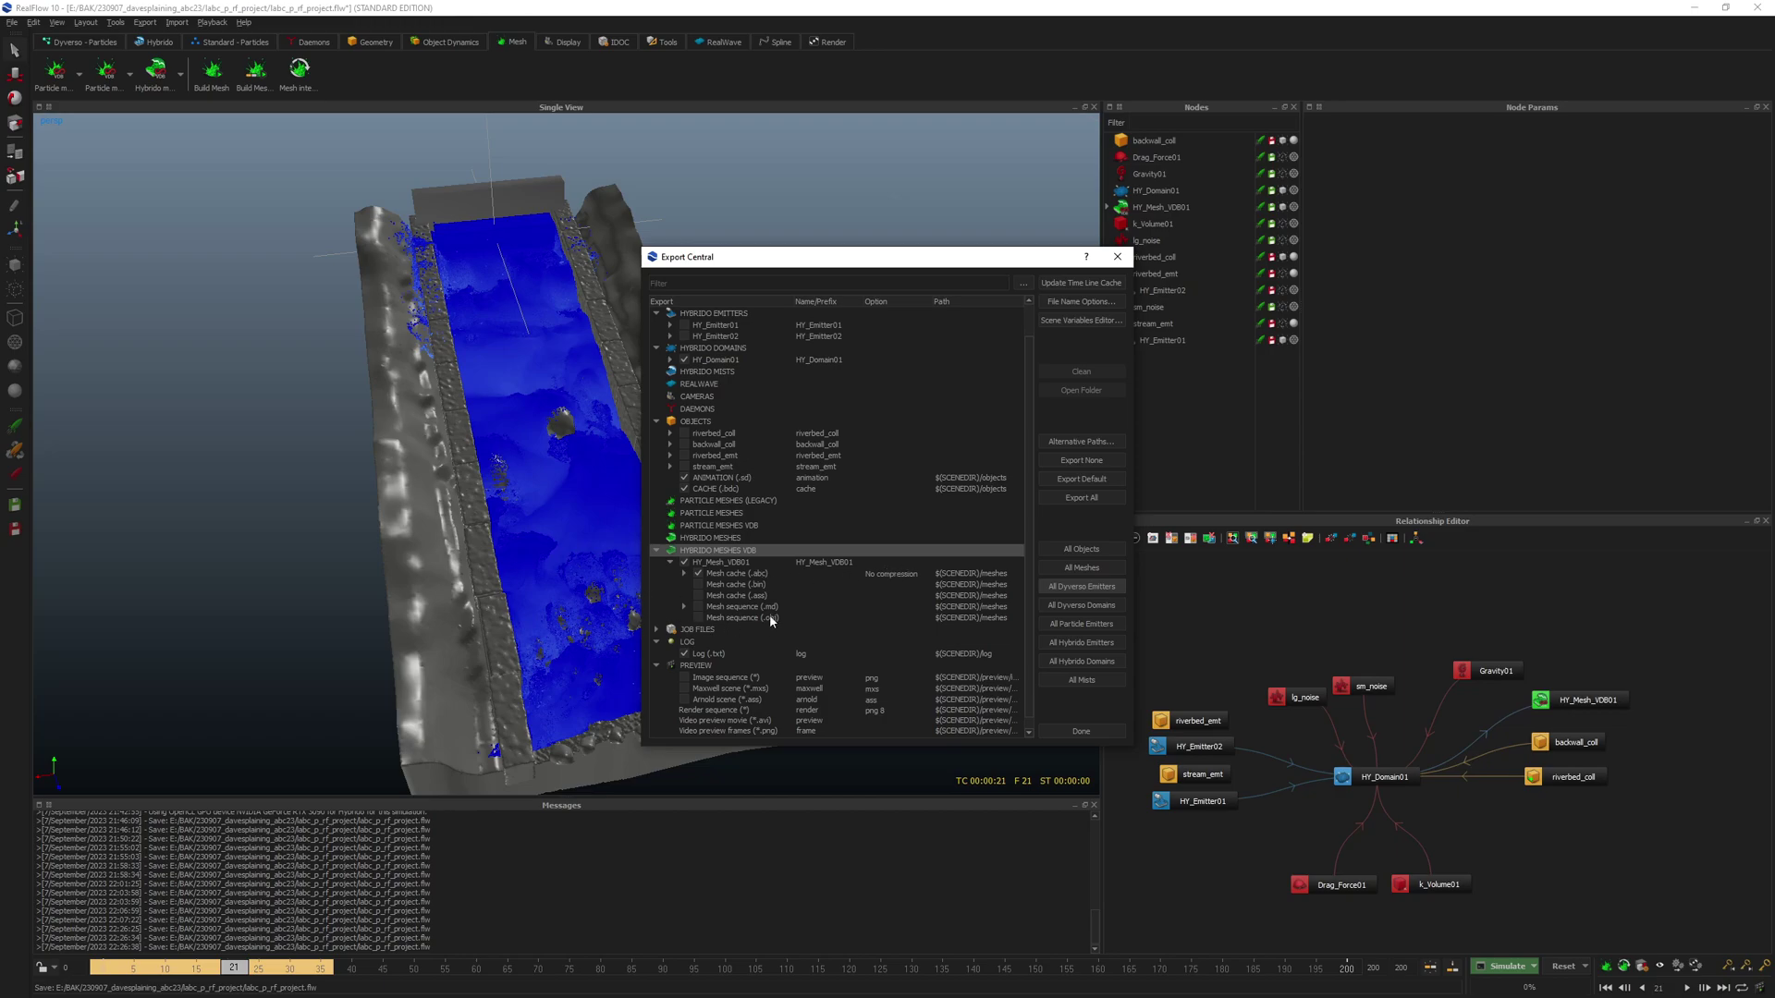
pyautogui.click(1117, 256)
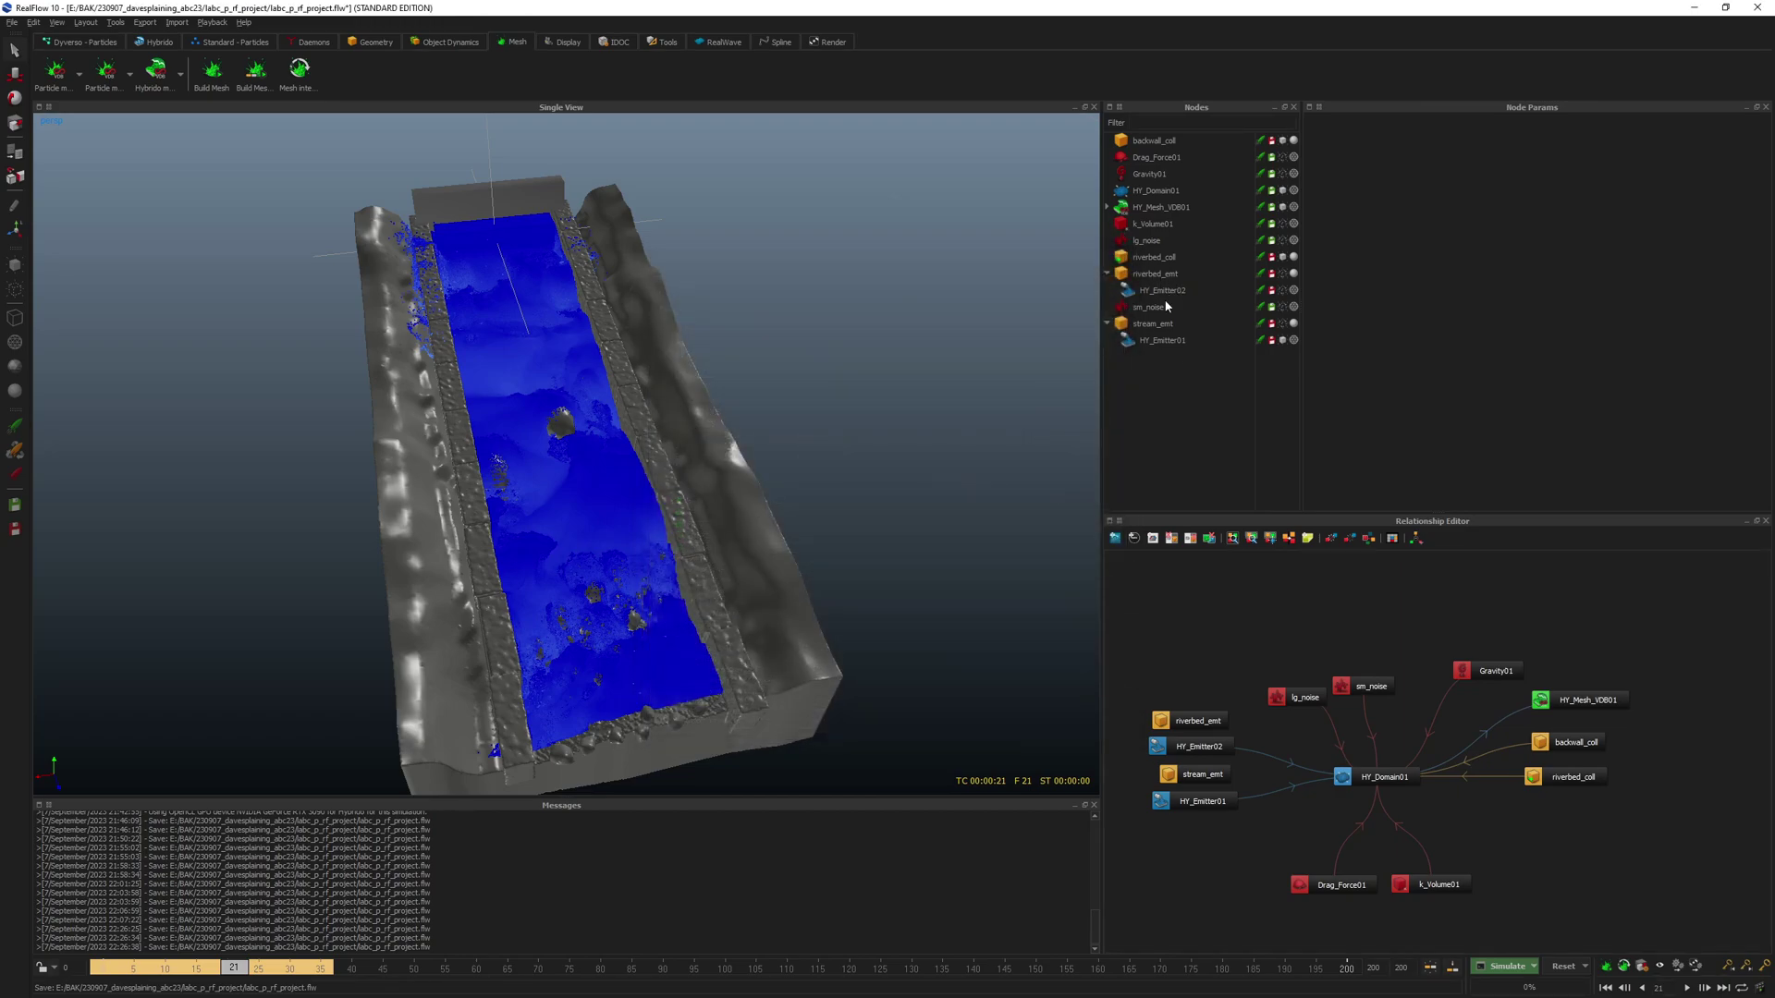
# - Examine the .abc mesh cache export path, compression and check options such as velocity in the parameters of HY_Mesh_VDB01
pyautogui.click(1161, 207)
pyautogui.scroll(-8, 1333, 298)
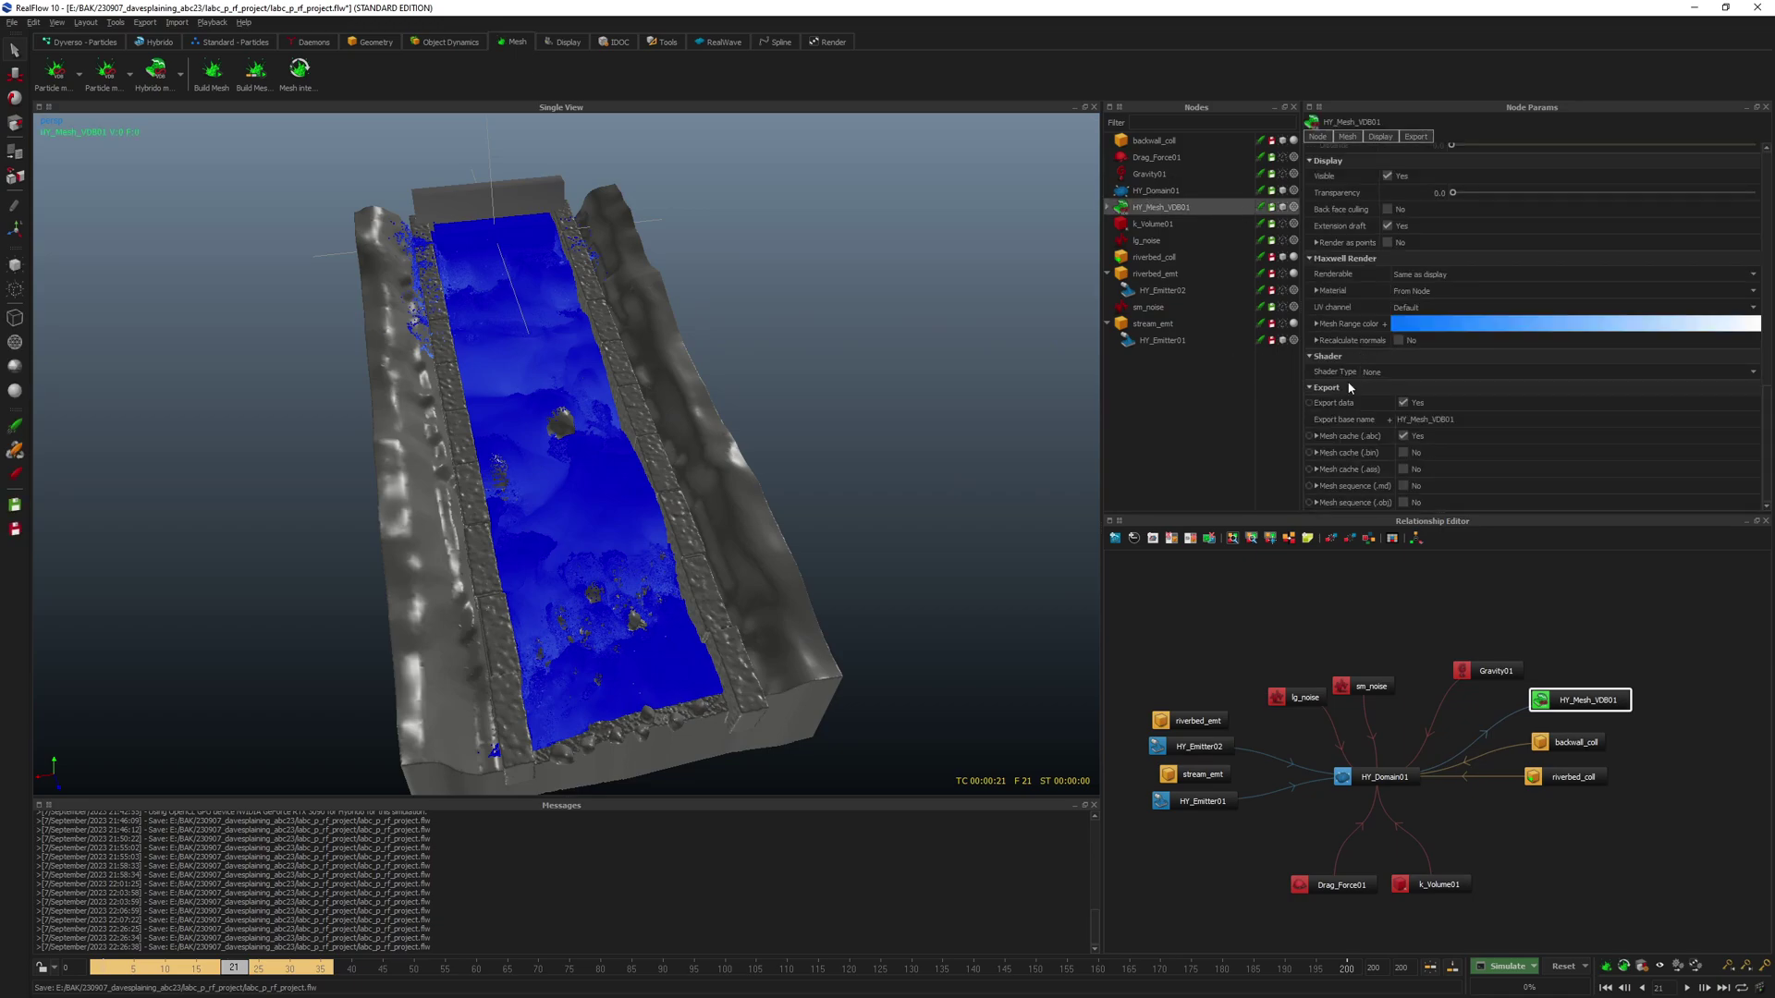
pyautogui.click(1316, 436)
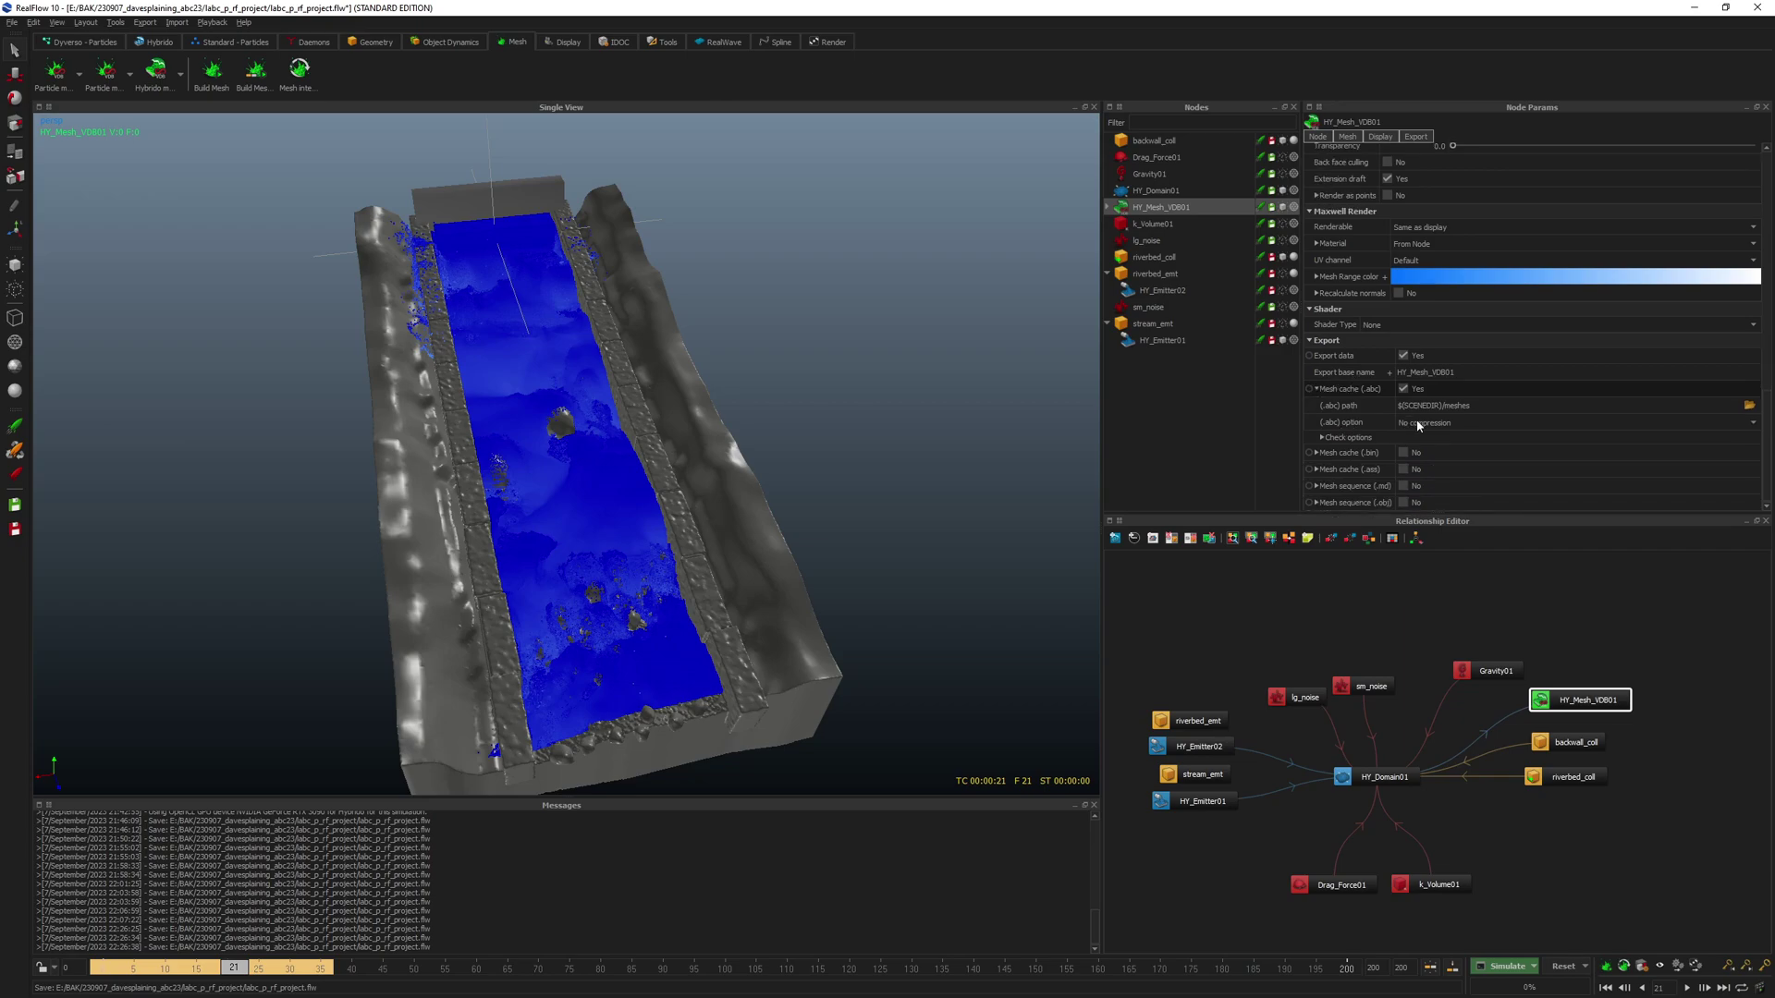
pyautogui.click(1343, 437)
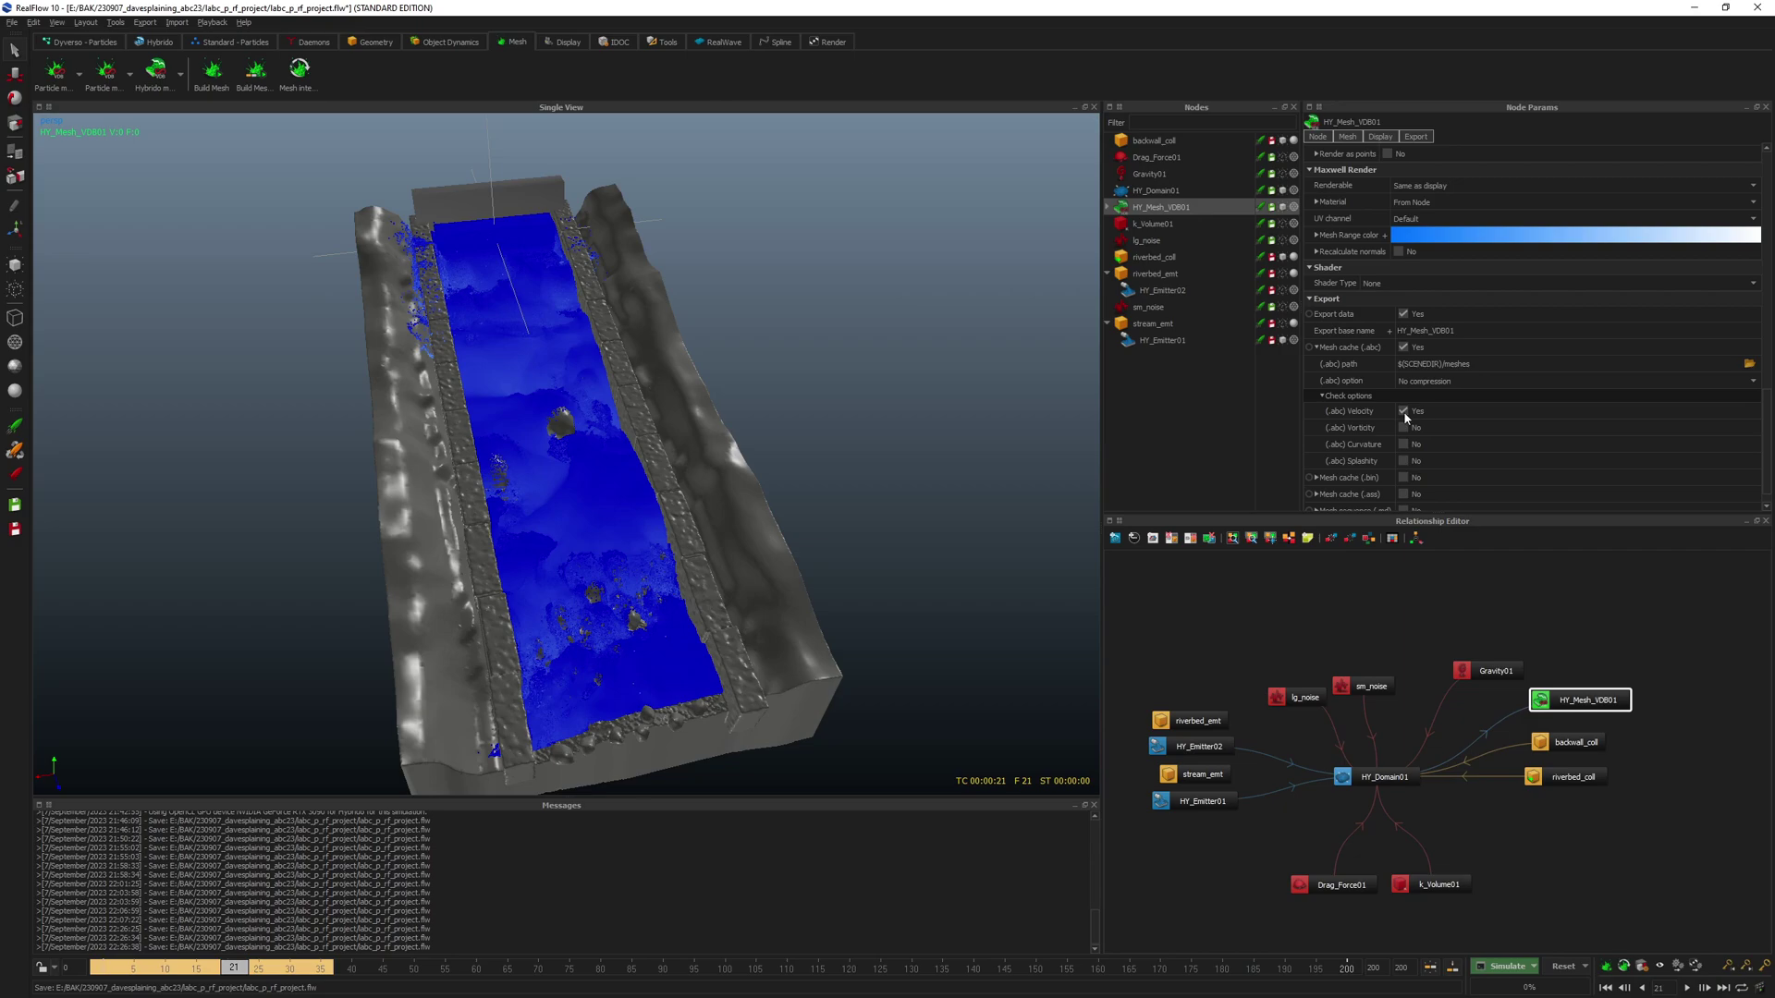
pyautogui.scroll(3, 1396, 434)
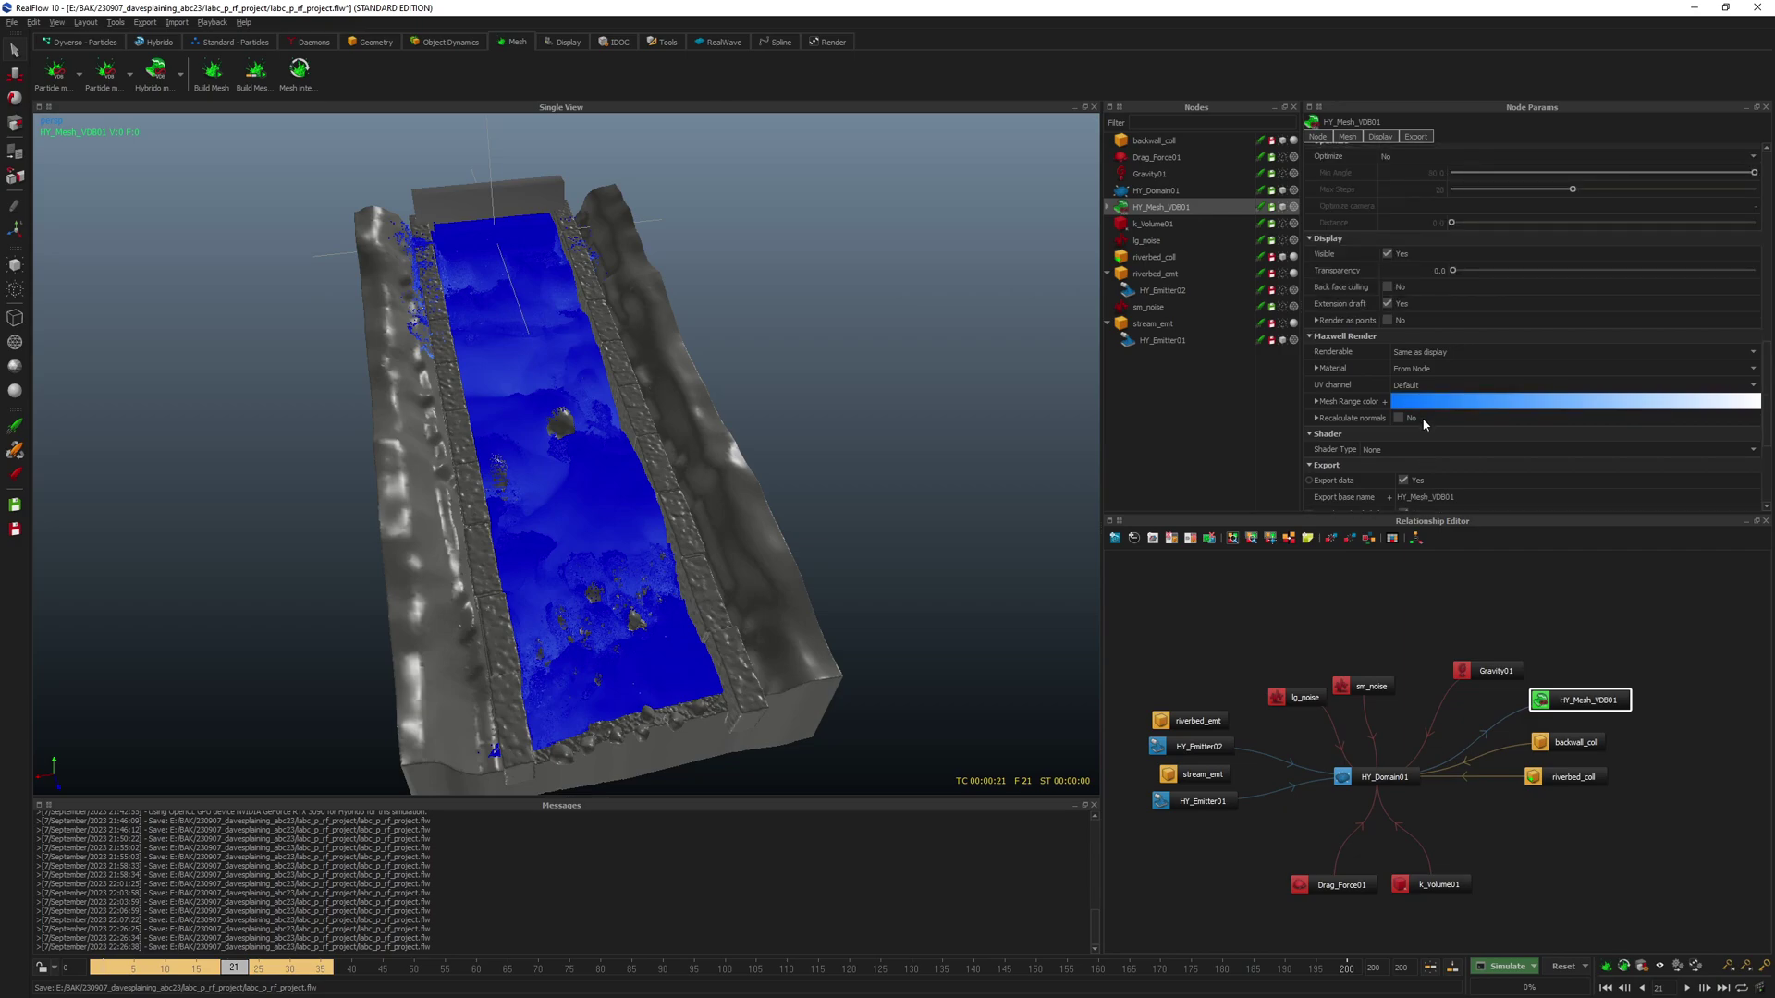
pyautogui.scroll(2, 1421, 420)
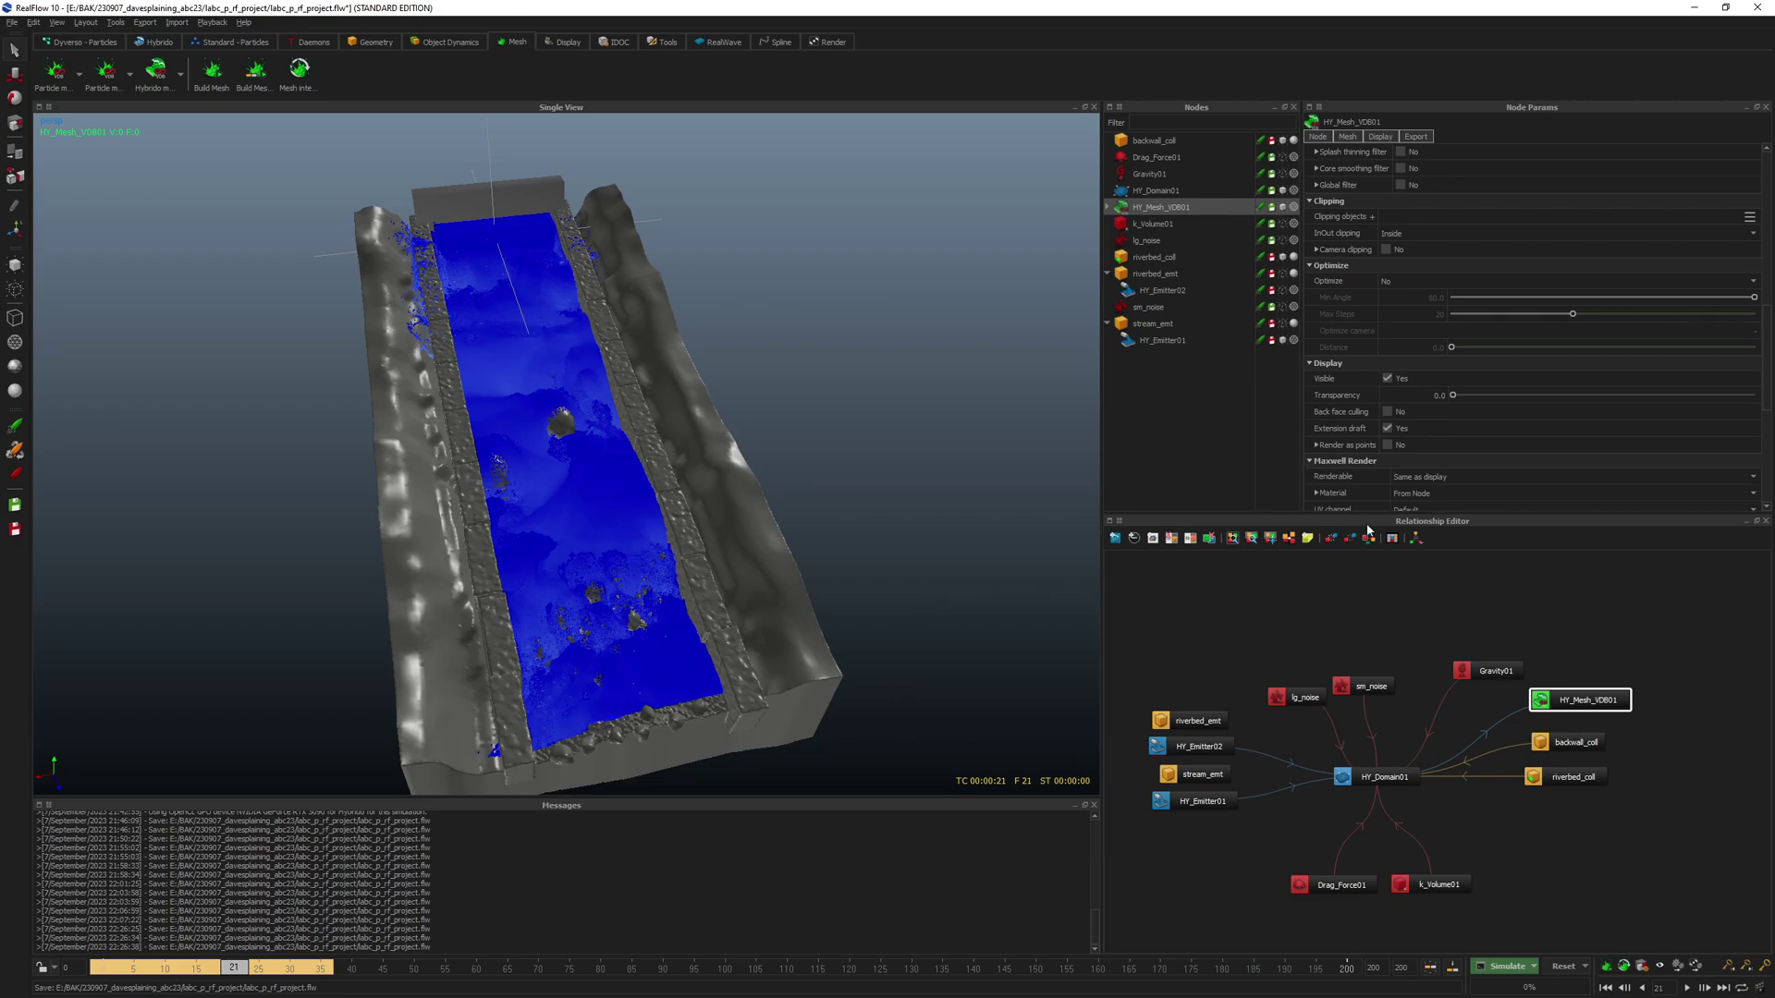
# - Build HY_Mesh_VDB01 for frame 21 and view the mesh up close around the rocks
pyautogui.rightClick(1172, 208)
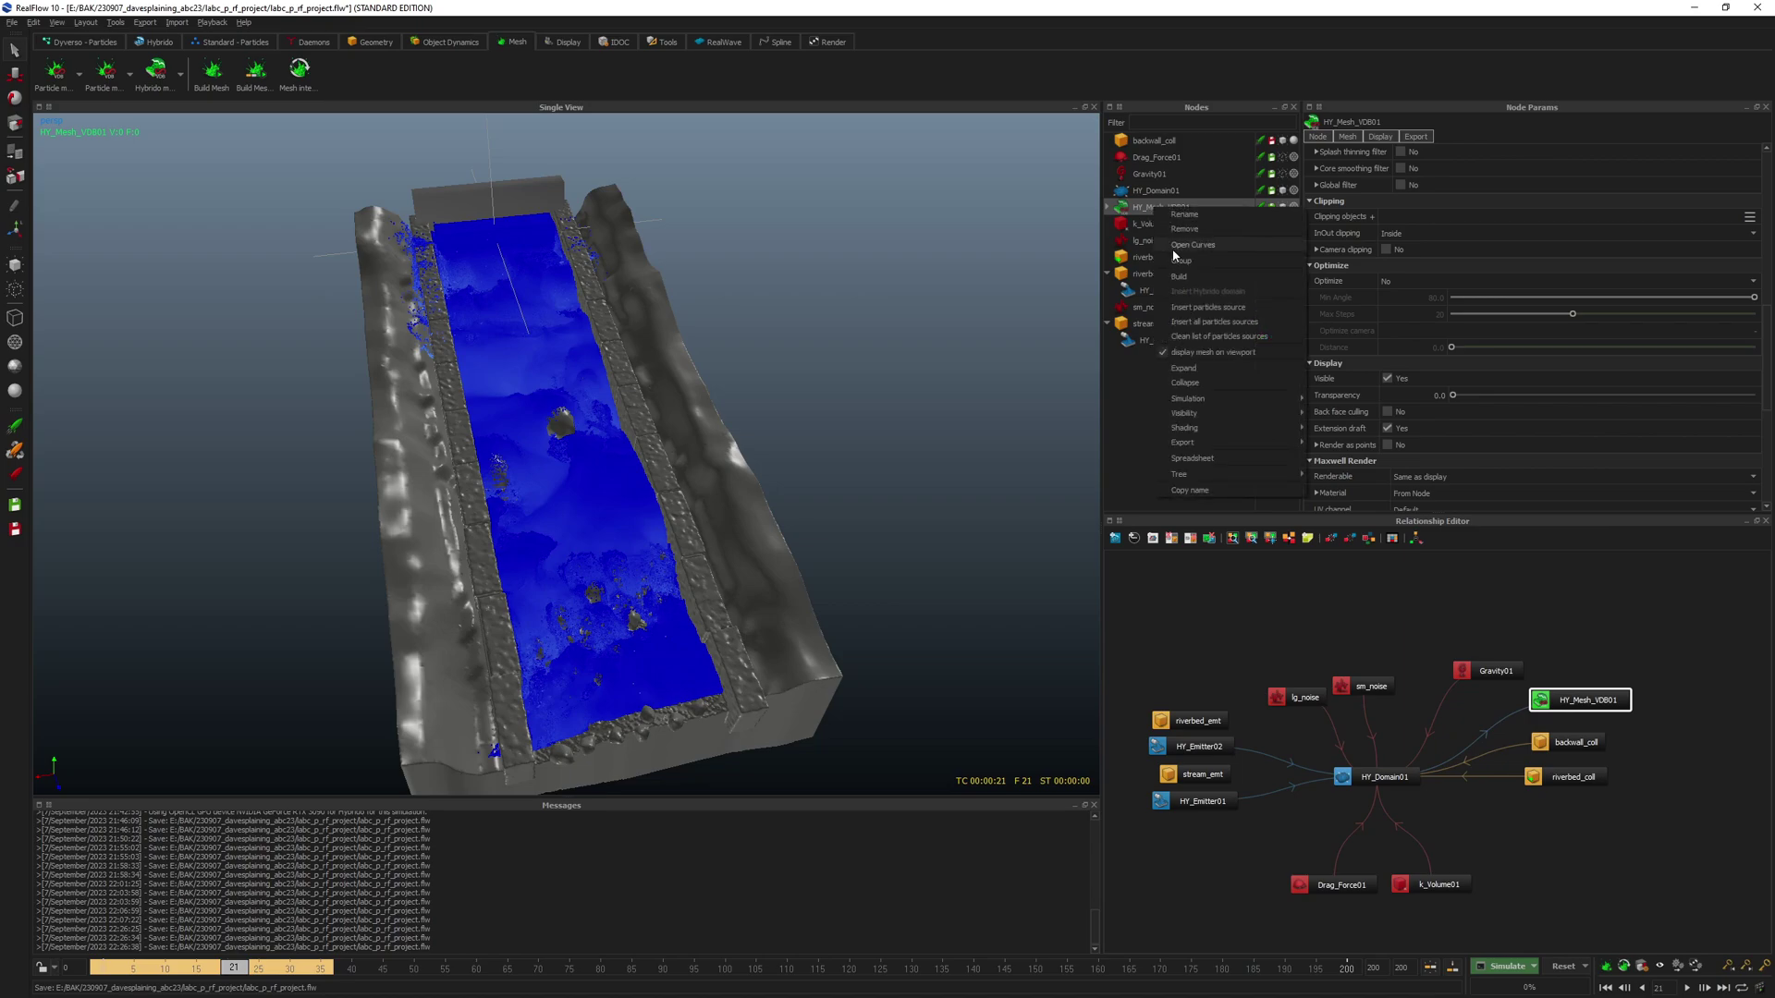
pyautogui.click(1188, 276)
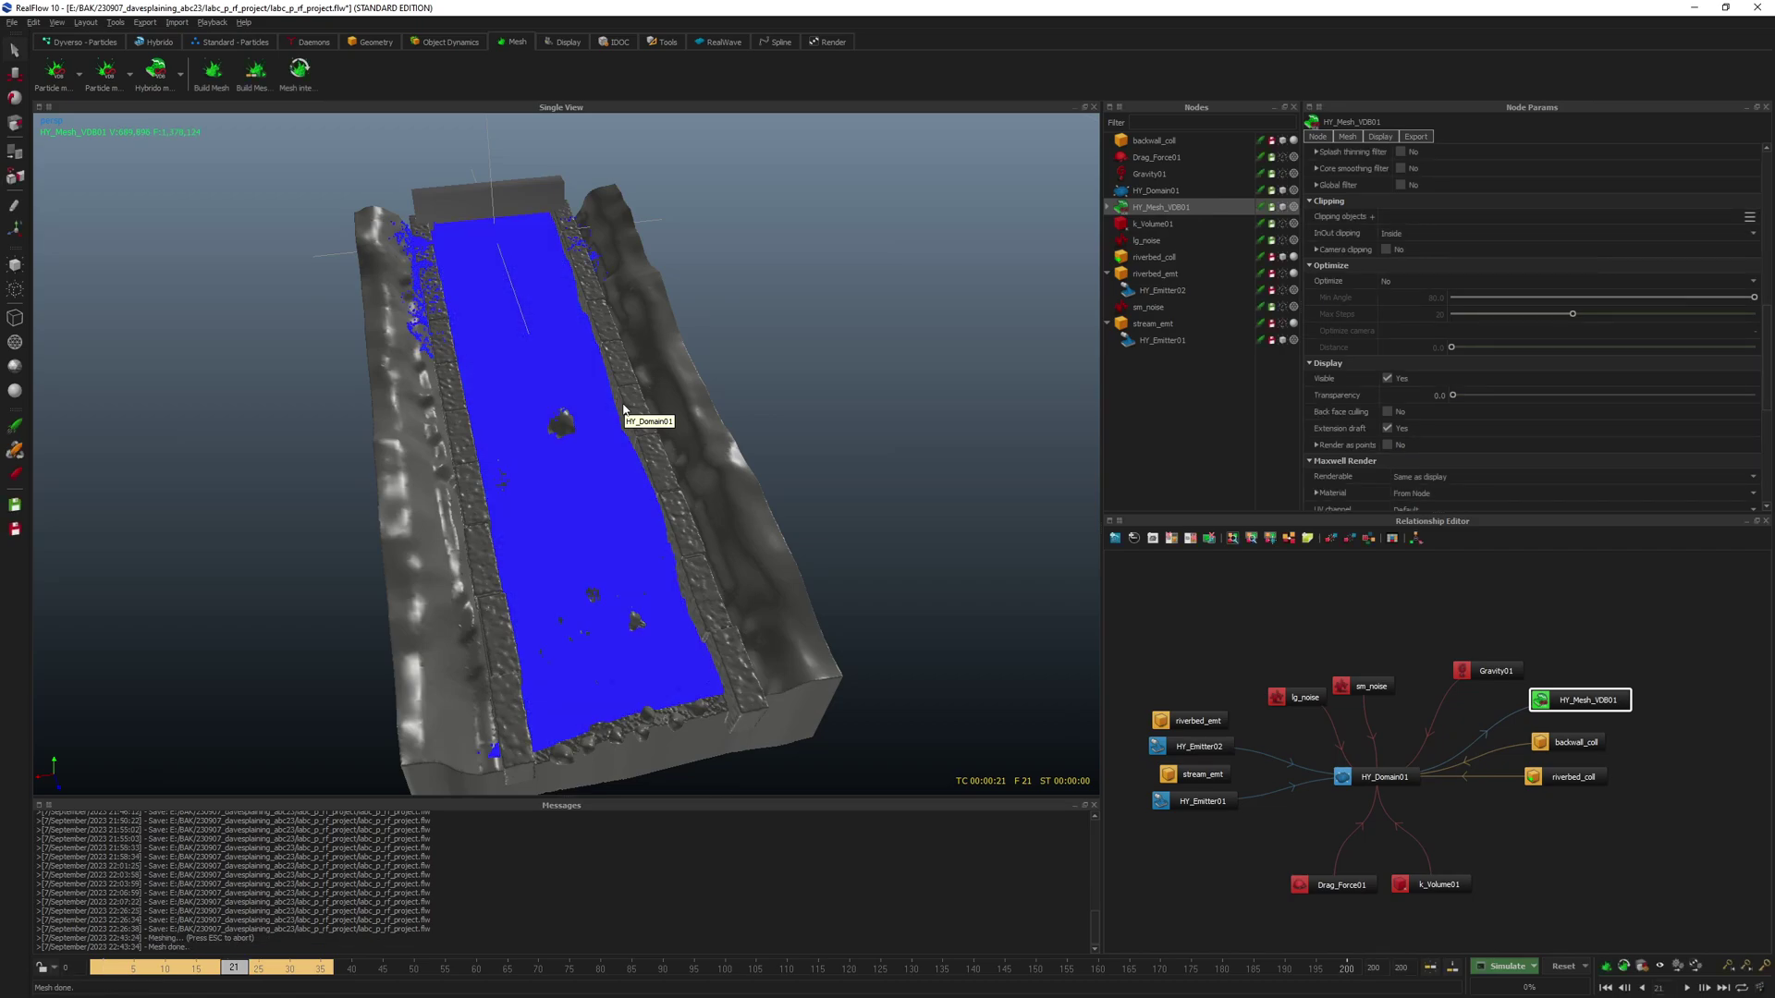
pyautogui.scroll(10, 607, 442)
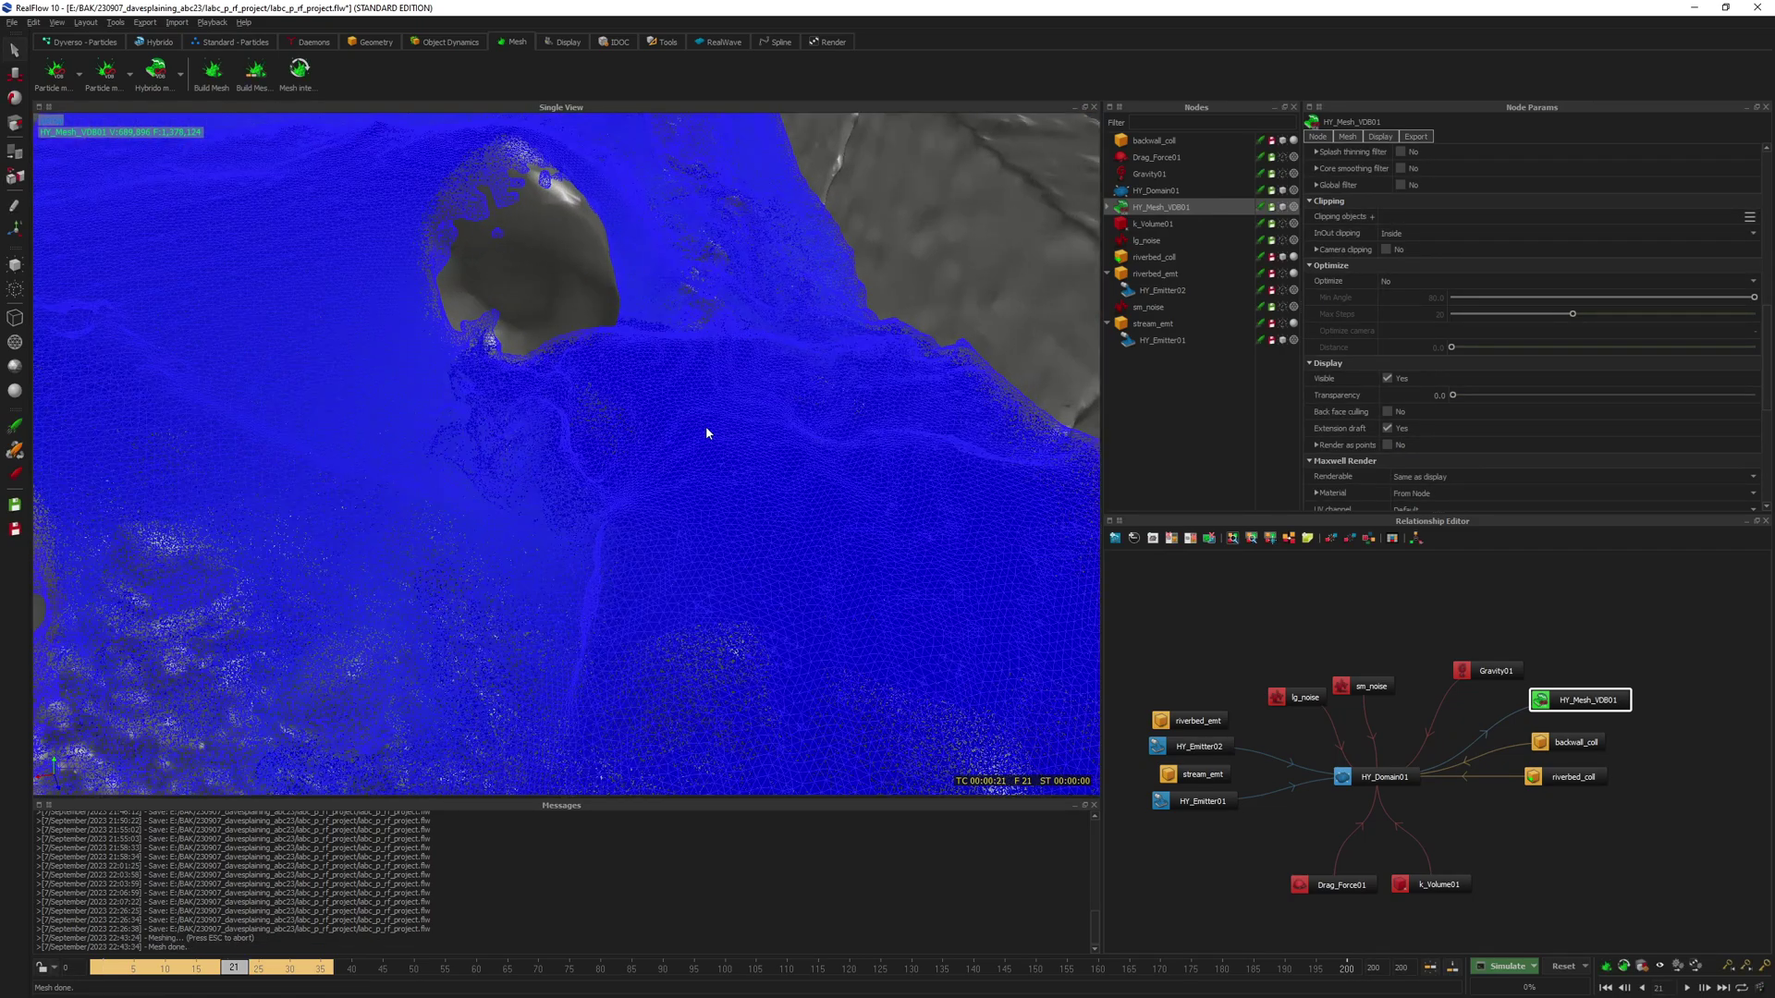
pyautogui.keyDown('alt'); pyautogui.moveTo(698, 436); pyautogui.dragTo(601, 285); pyautogui.keyUp('alt')
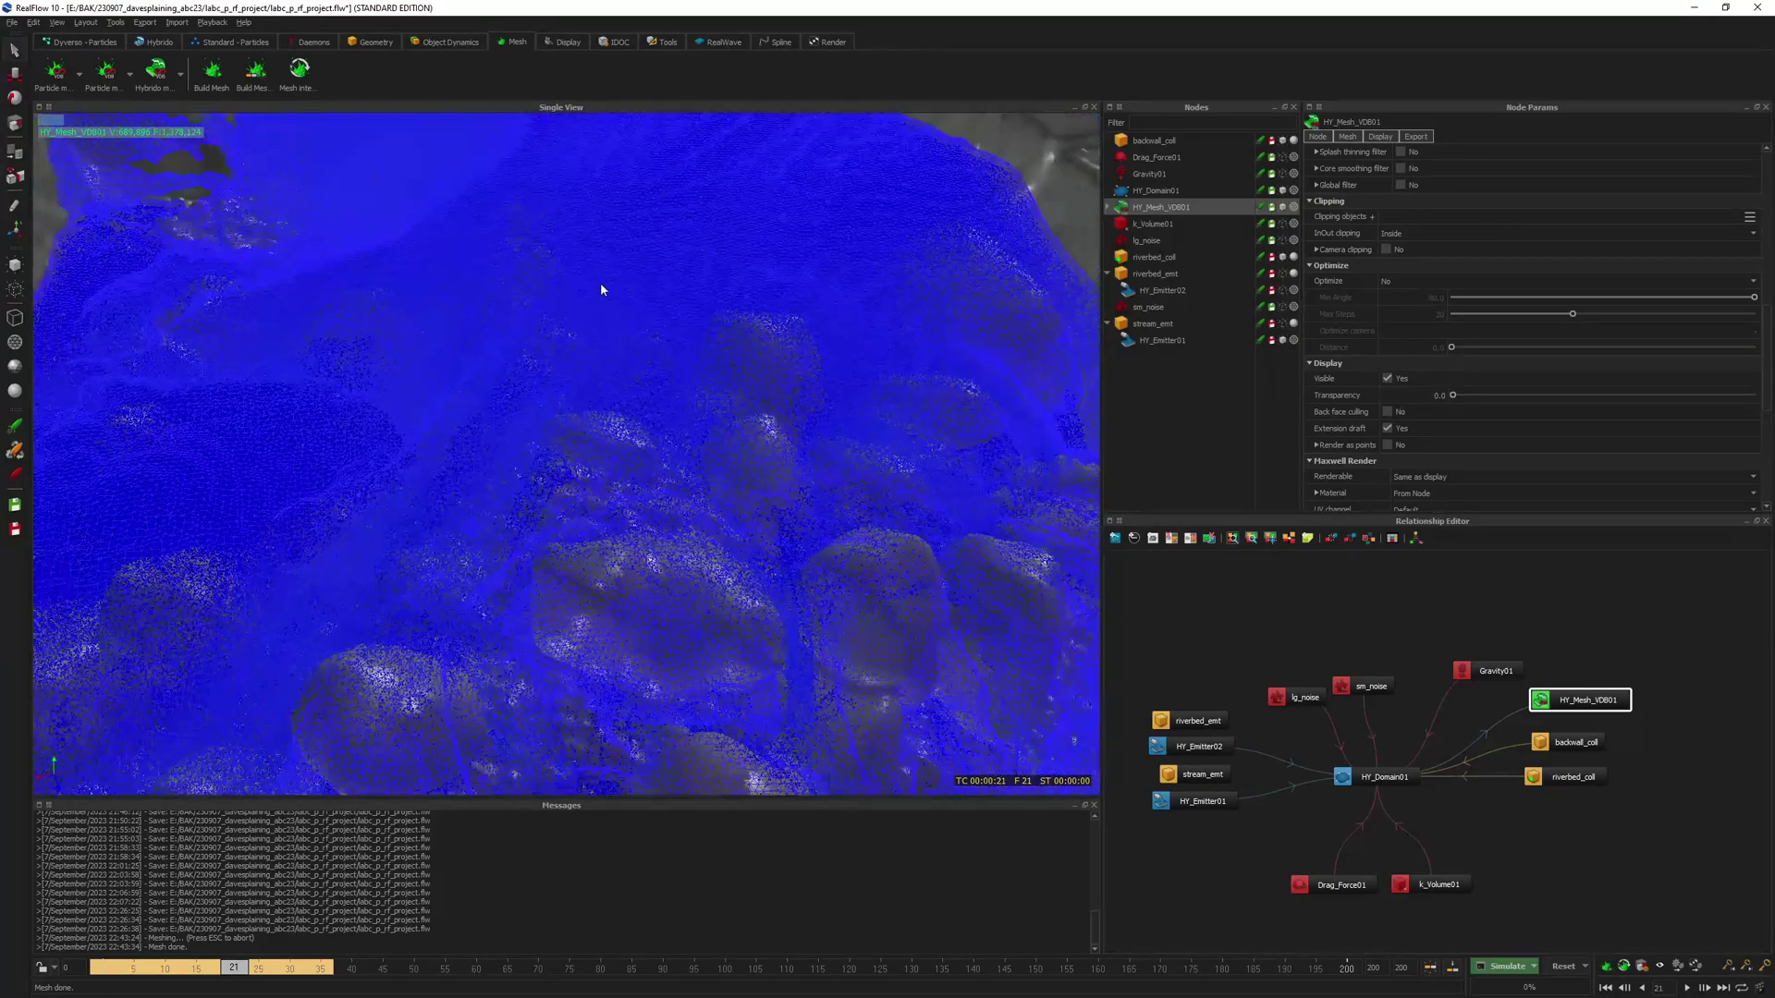
# - Select HY_Mesh_VDB01 and display the scene with smooth shading
pyautogui.rightClick(601, 284)
pyautogui.moveTo(674, 500)
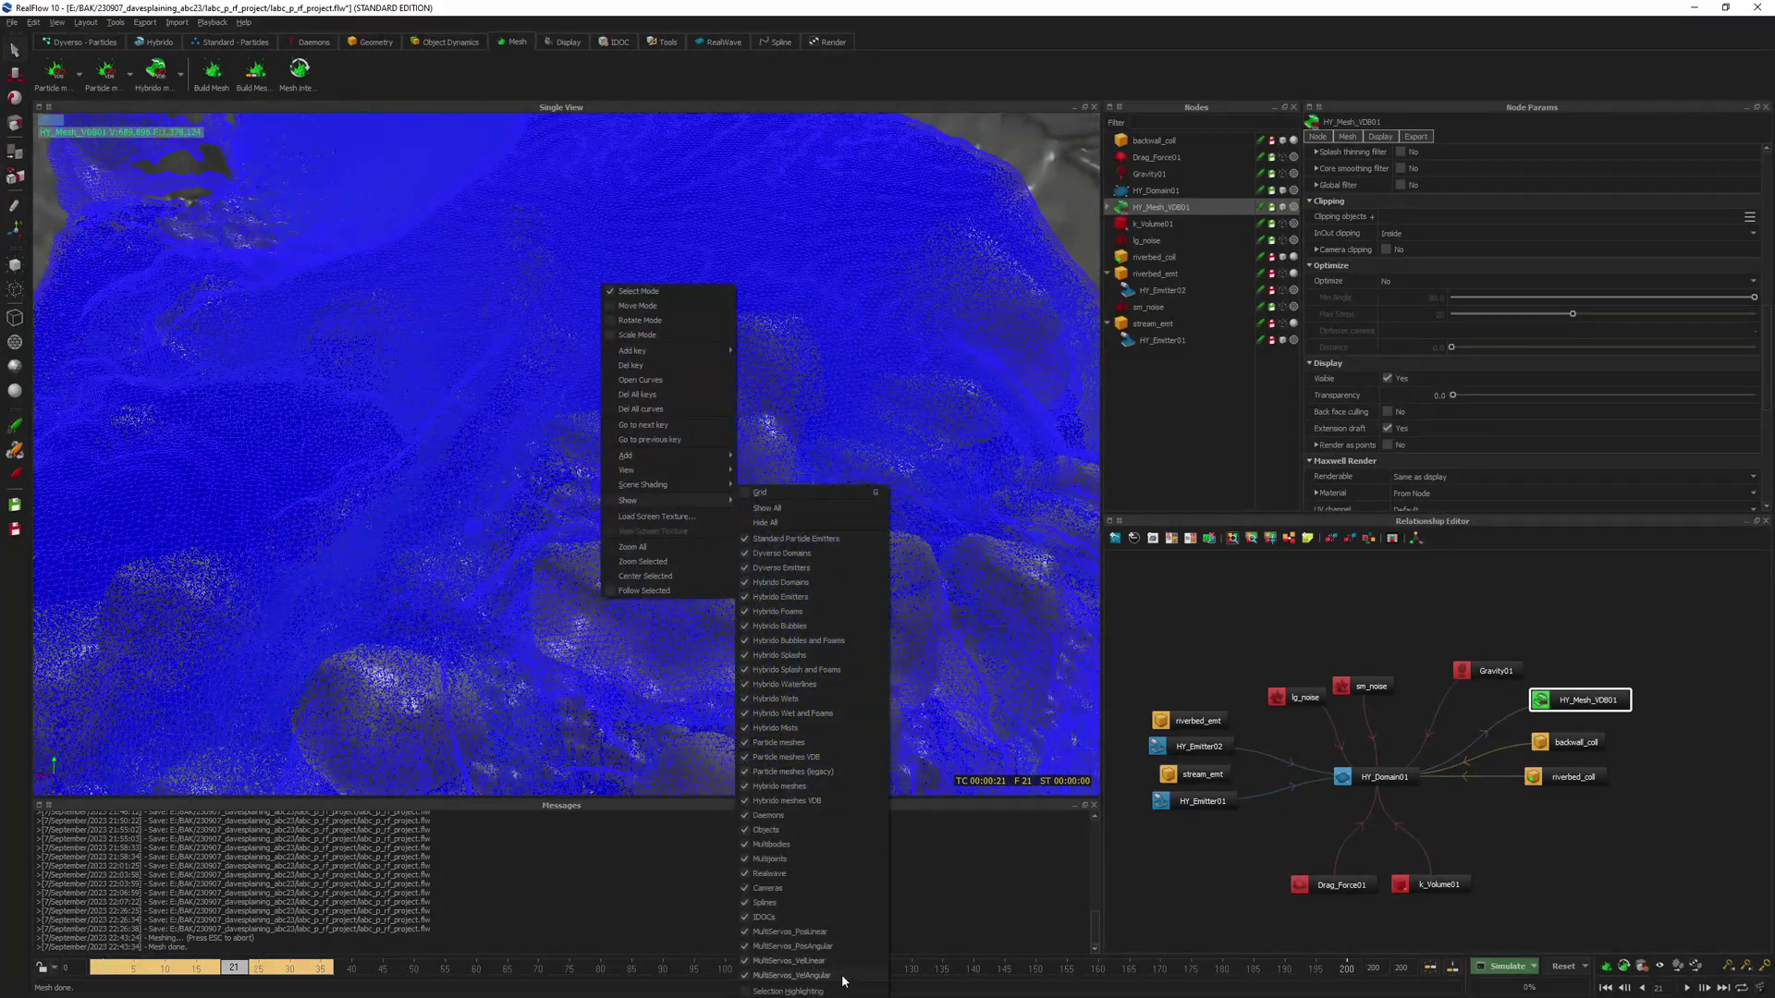
pyautogui.click(1186, 400)
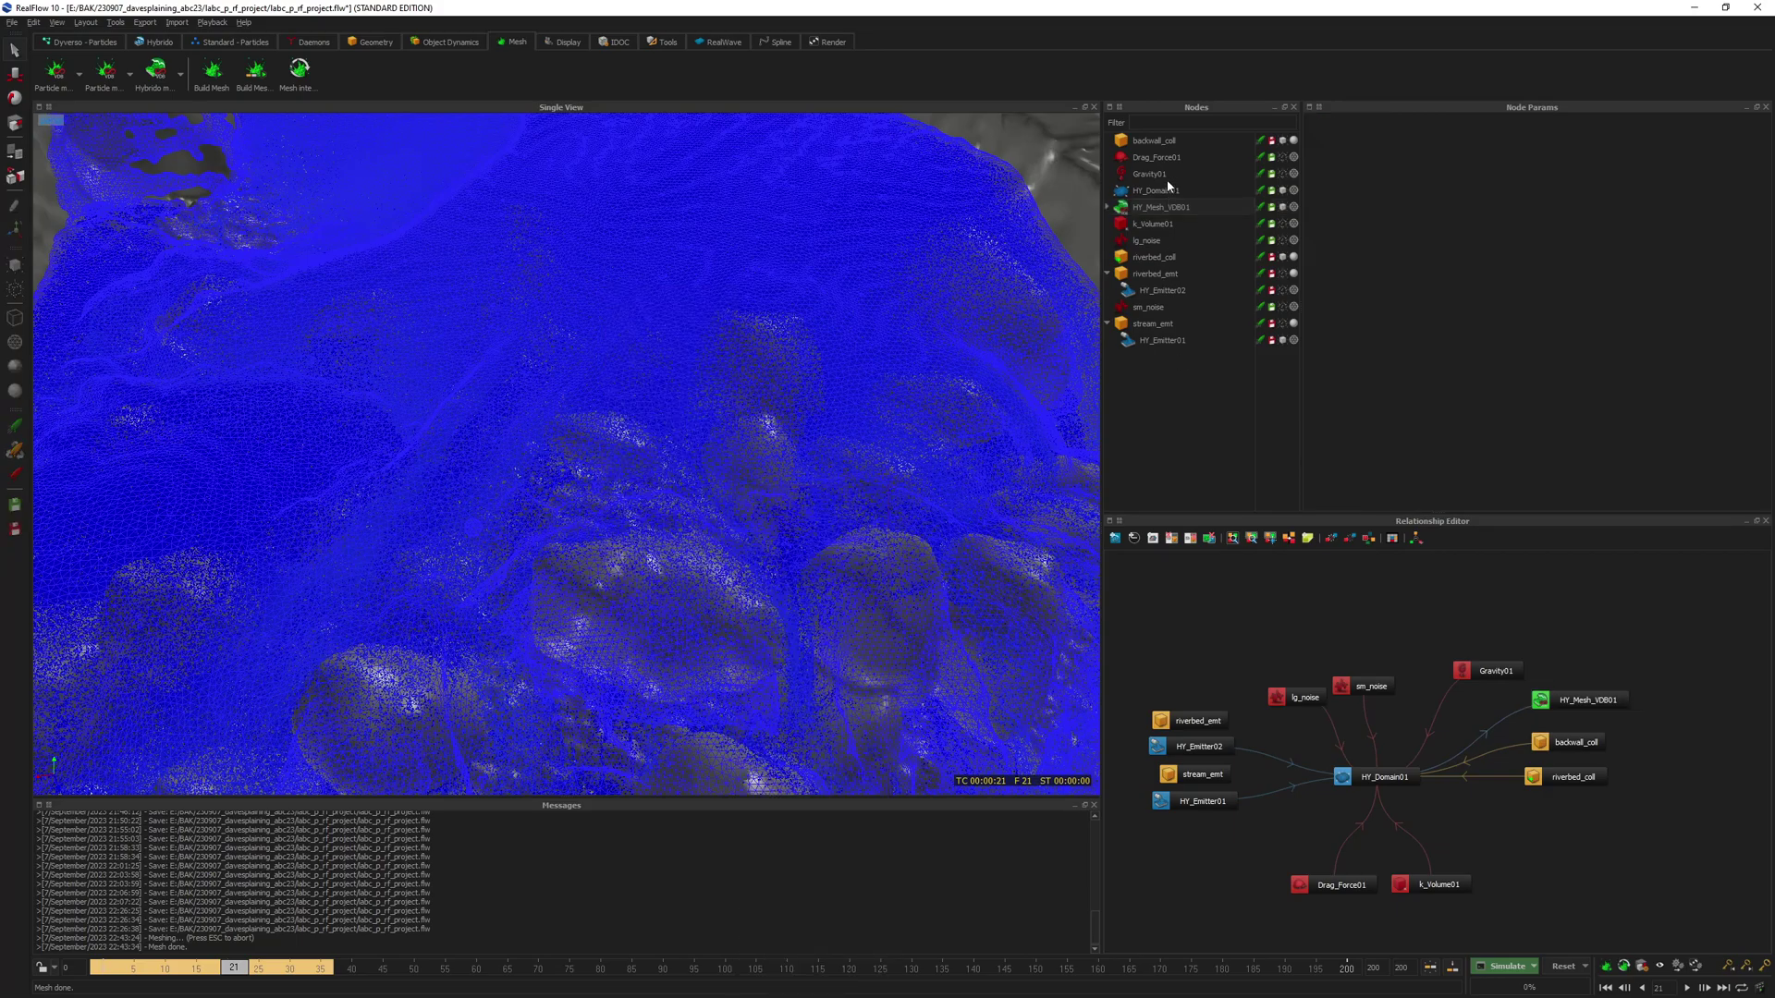
pyautogui.click(1159, 208)
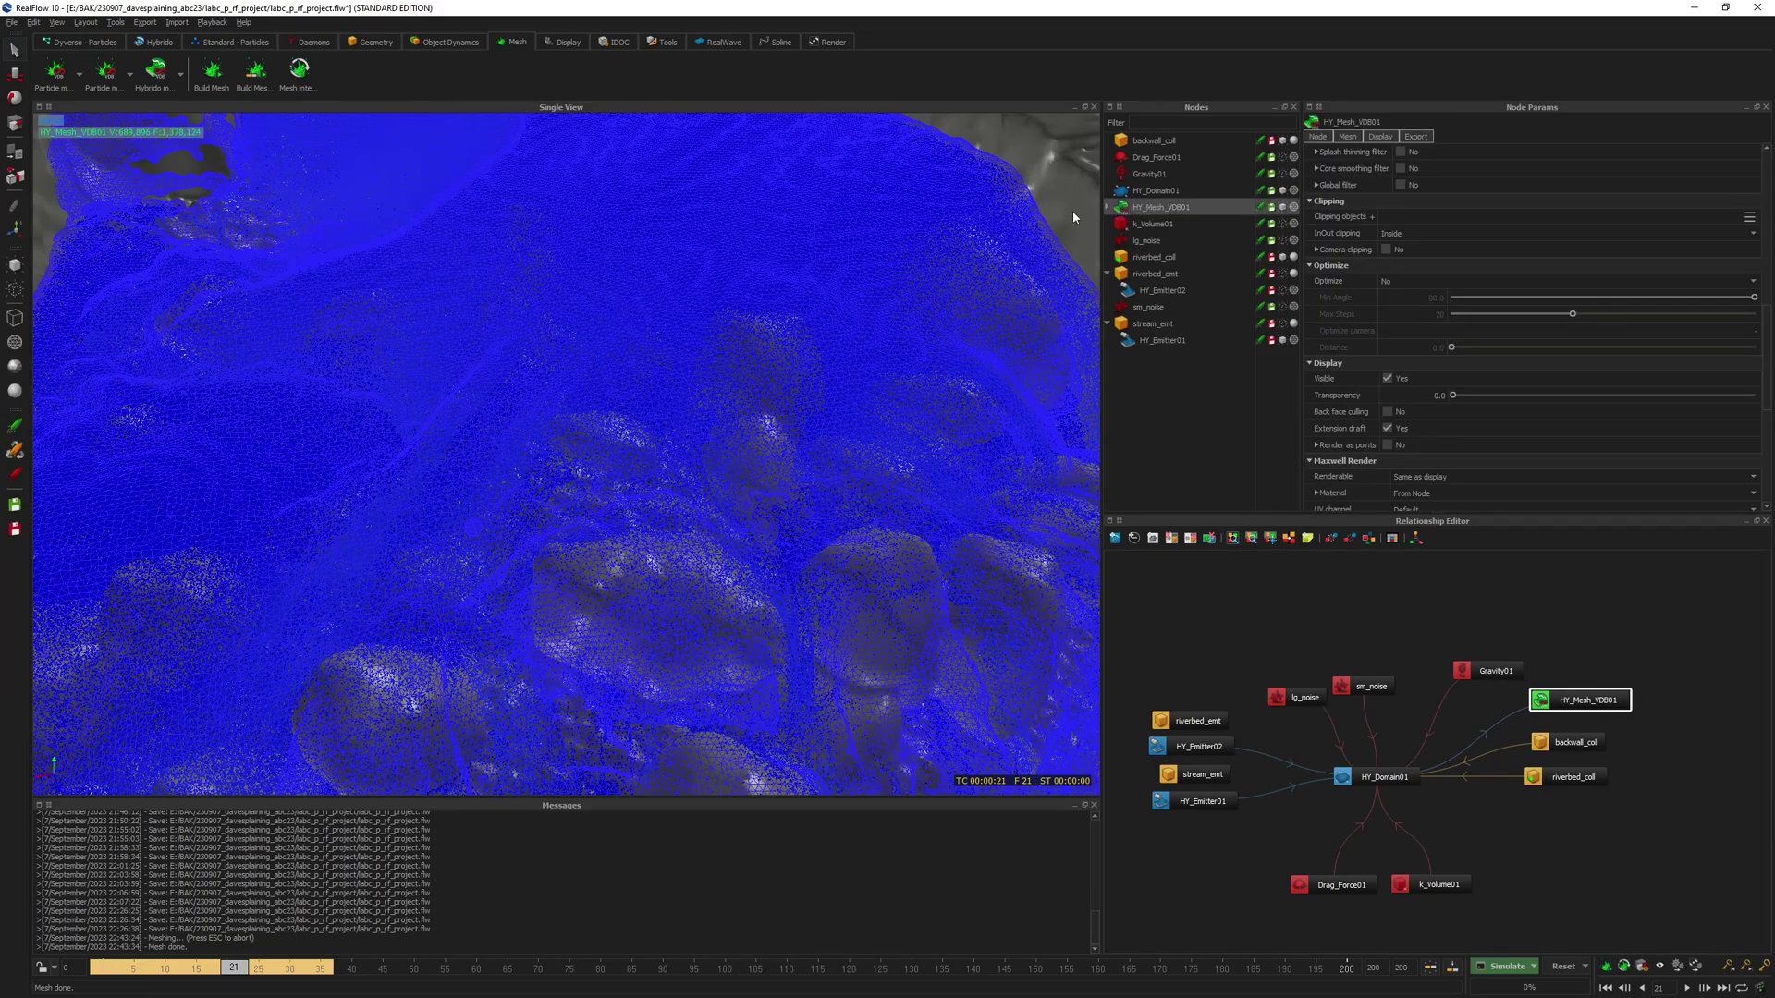
pyautogui.press('0')
# - Inspect the shaded river mesh from several distances and angles, checking its surface detail around the rocks
pyautogui.scroll(-10, 638, 372)
pyautogui.scroll(5, 645, 388)
pyautogui.scroll(-5, 636, 397)
pyautogui.keyDown('alt'); pyautogui.moveTo(630, 387); pyautogui.dragTo(555, 380); pyautogui.keyUp('alt')
pyautogui.scroll(5, 573, 383)
pyautogui.scroll(4, 526, 383)
pyautogui.scroll(-5, 545, 370)
pyautogui.scroll(3, 534, 371)
pyautogui.scroll(-3, 540, 373)
pyautogui.keyDown('alt'); pyautogui.moveTo(553, 340); pyautogui.dragTo(551, 403); pyautogui.keyUp('alt')
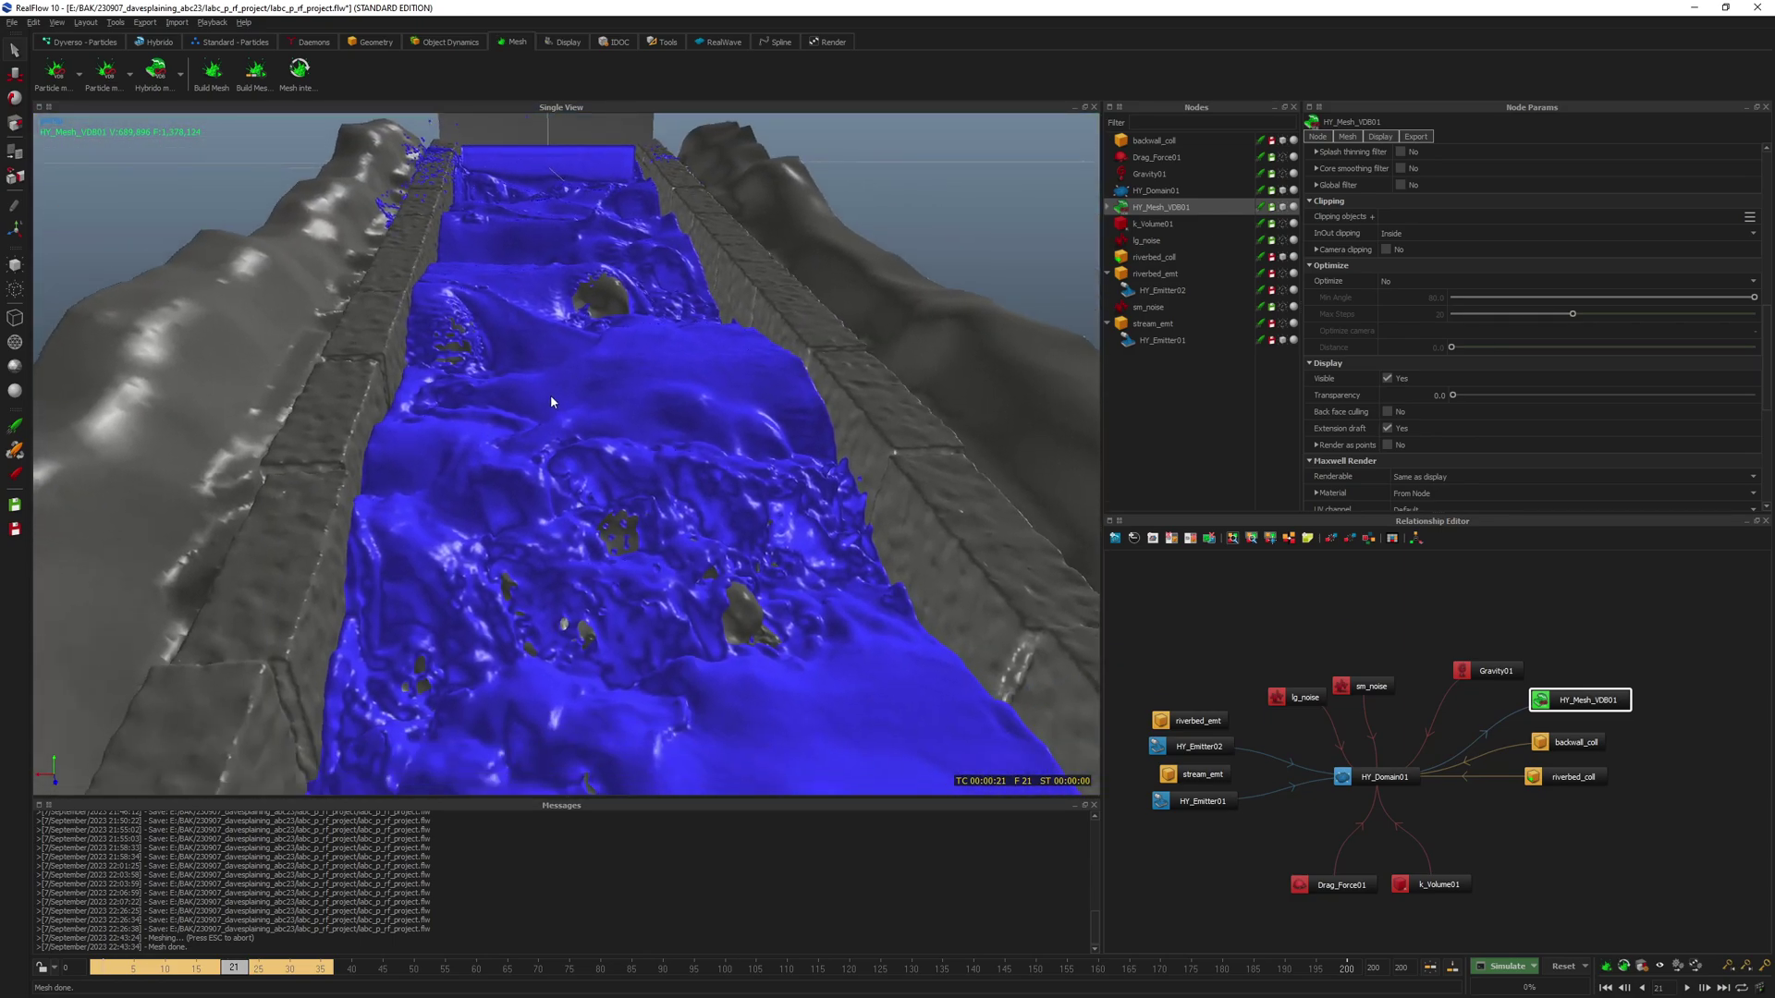
pyautogui.scroll(5, 551, 403)
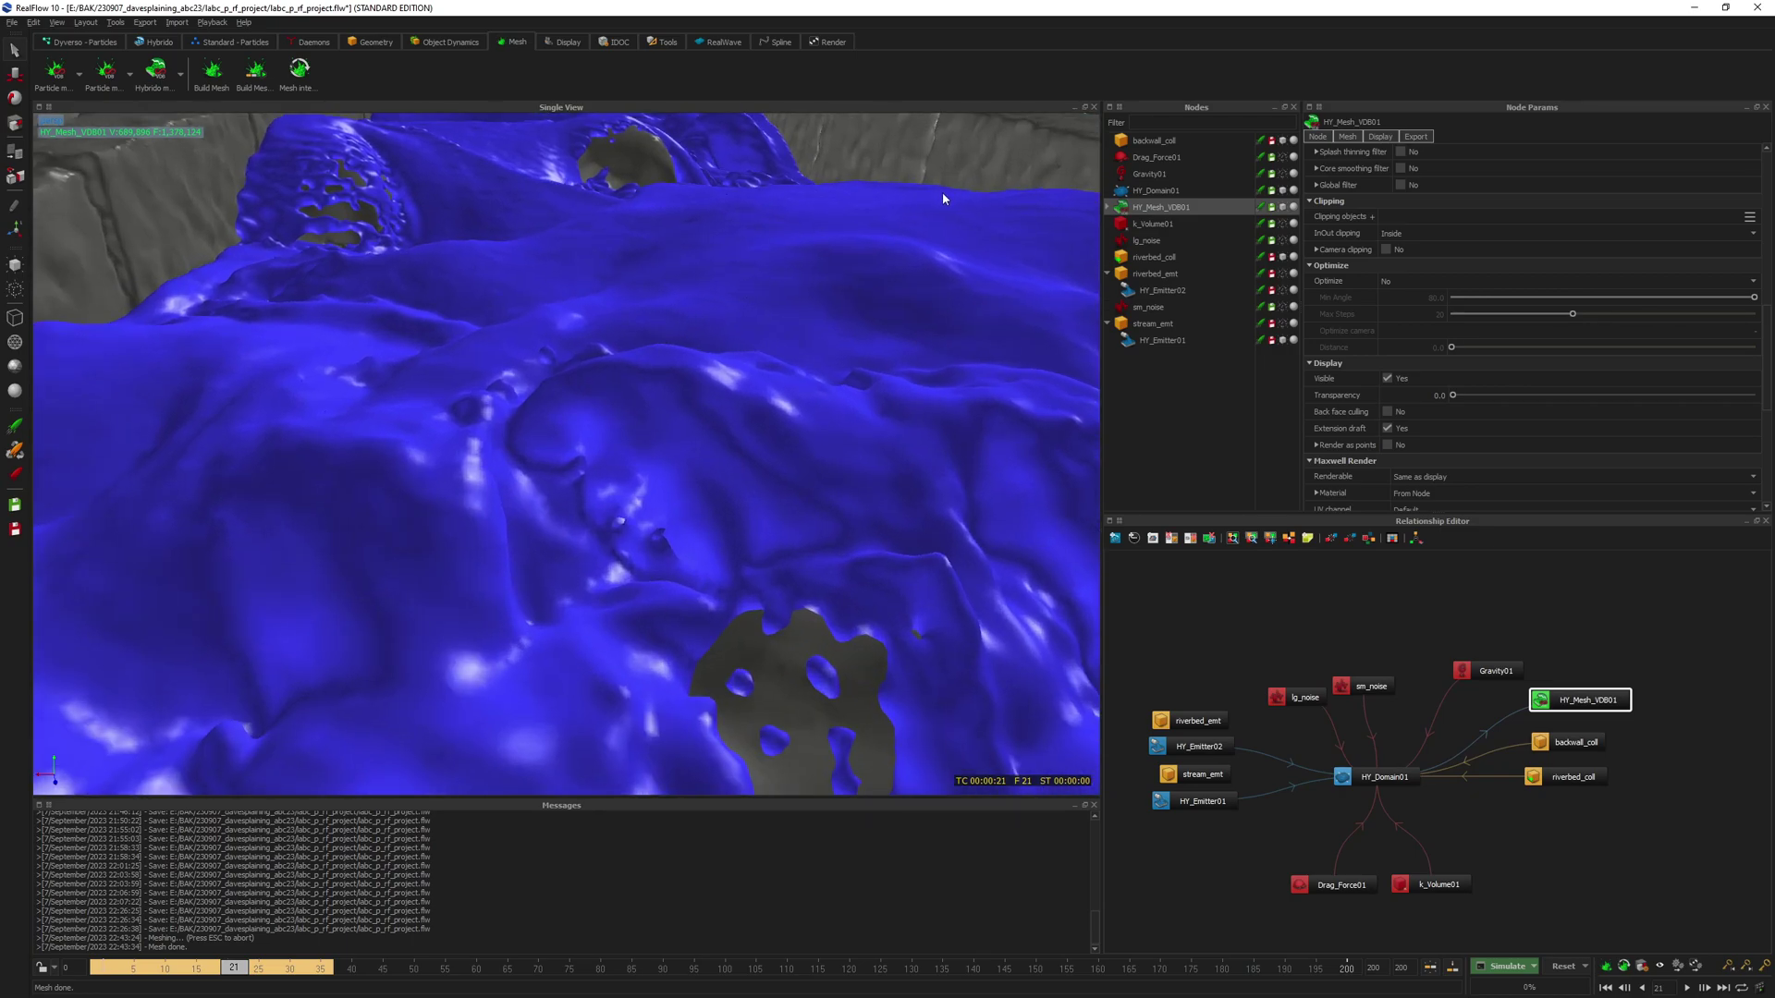
# - Display the scene in wireframe and examine the polygon density of the river mesh
pyautogui.press('4')
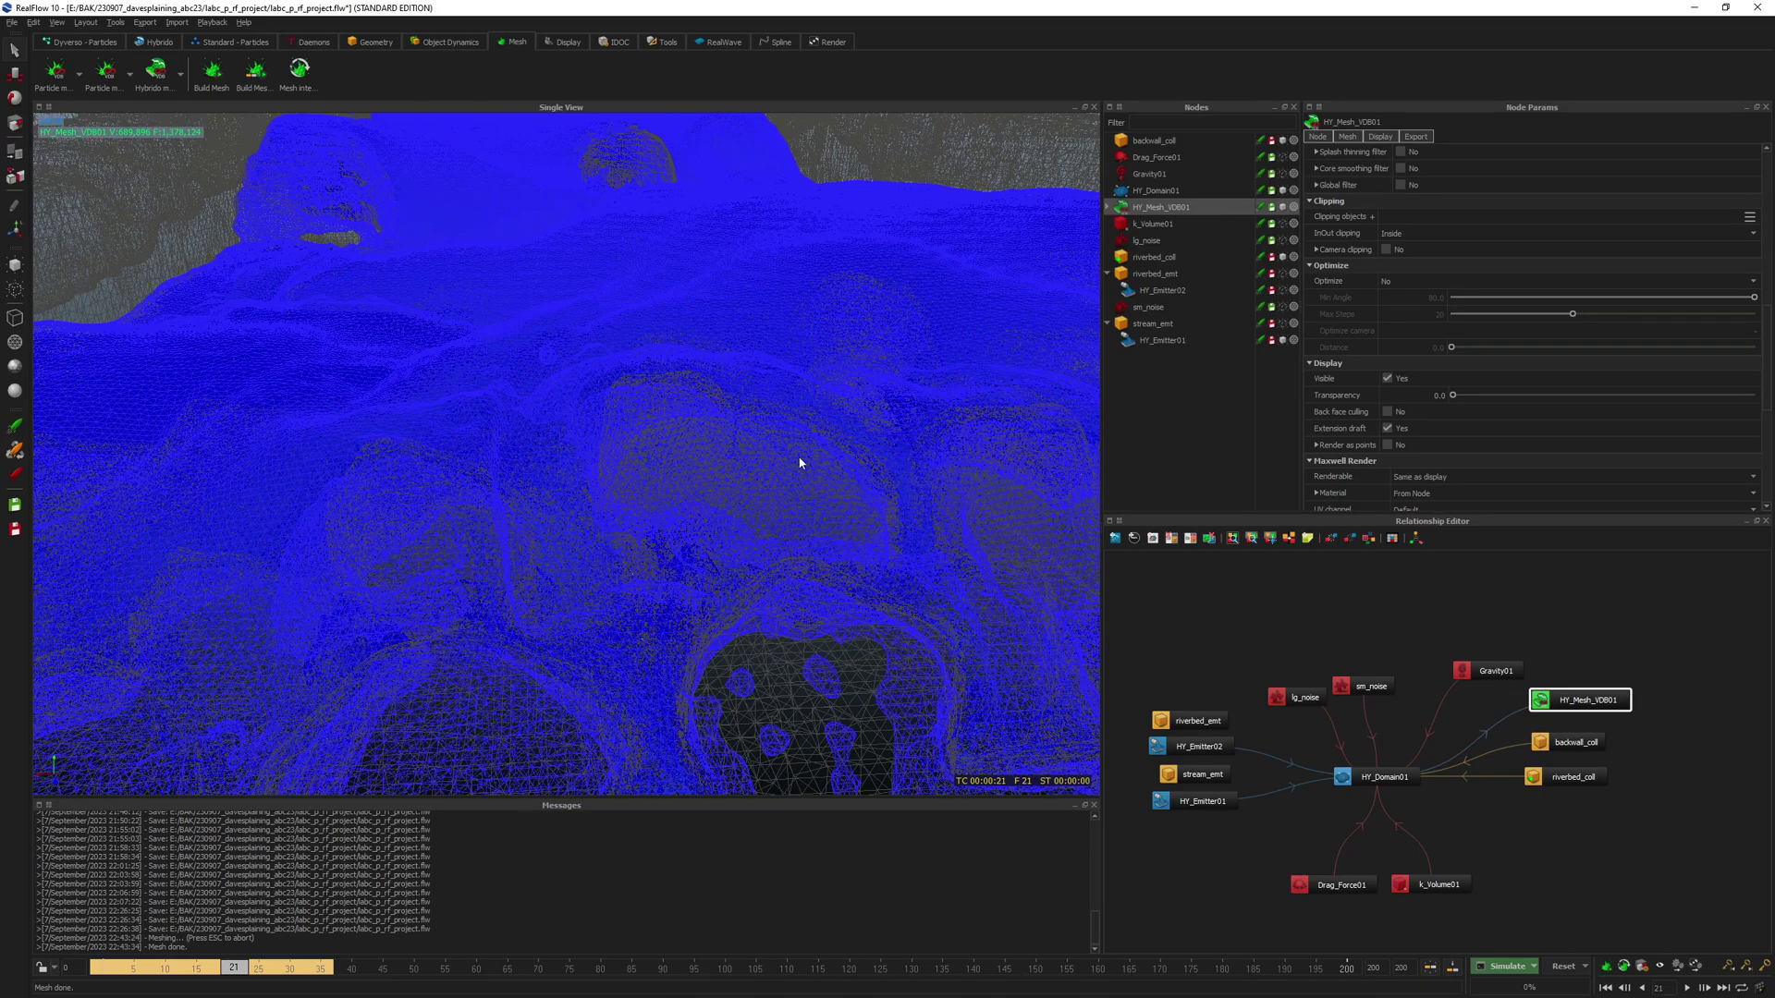
pyautogui.scroll(-3, 801, 463)
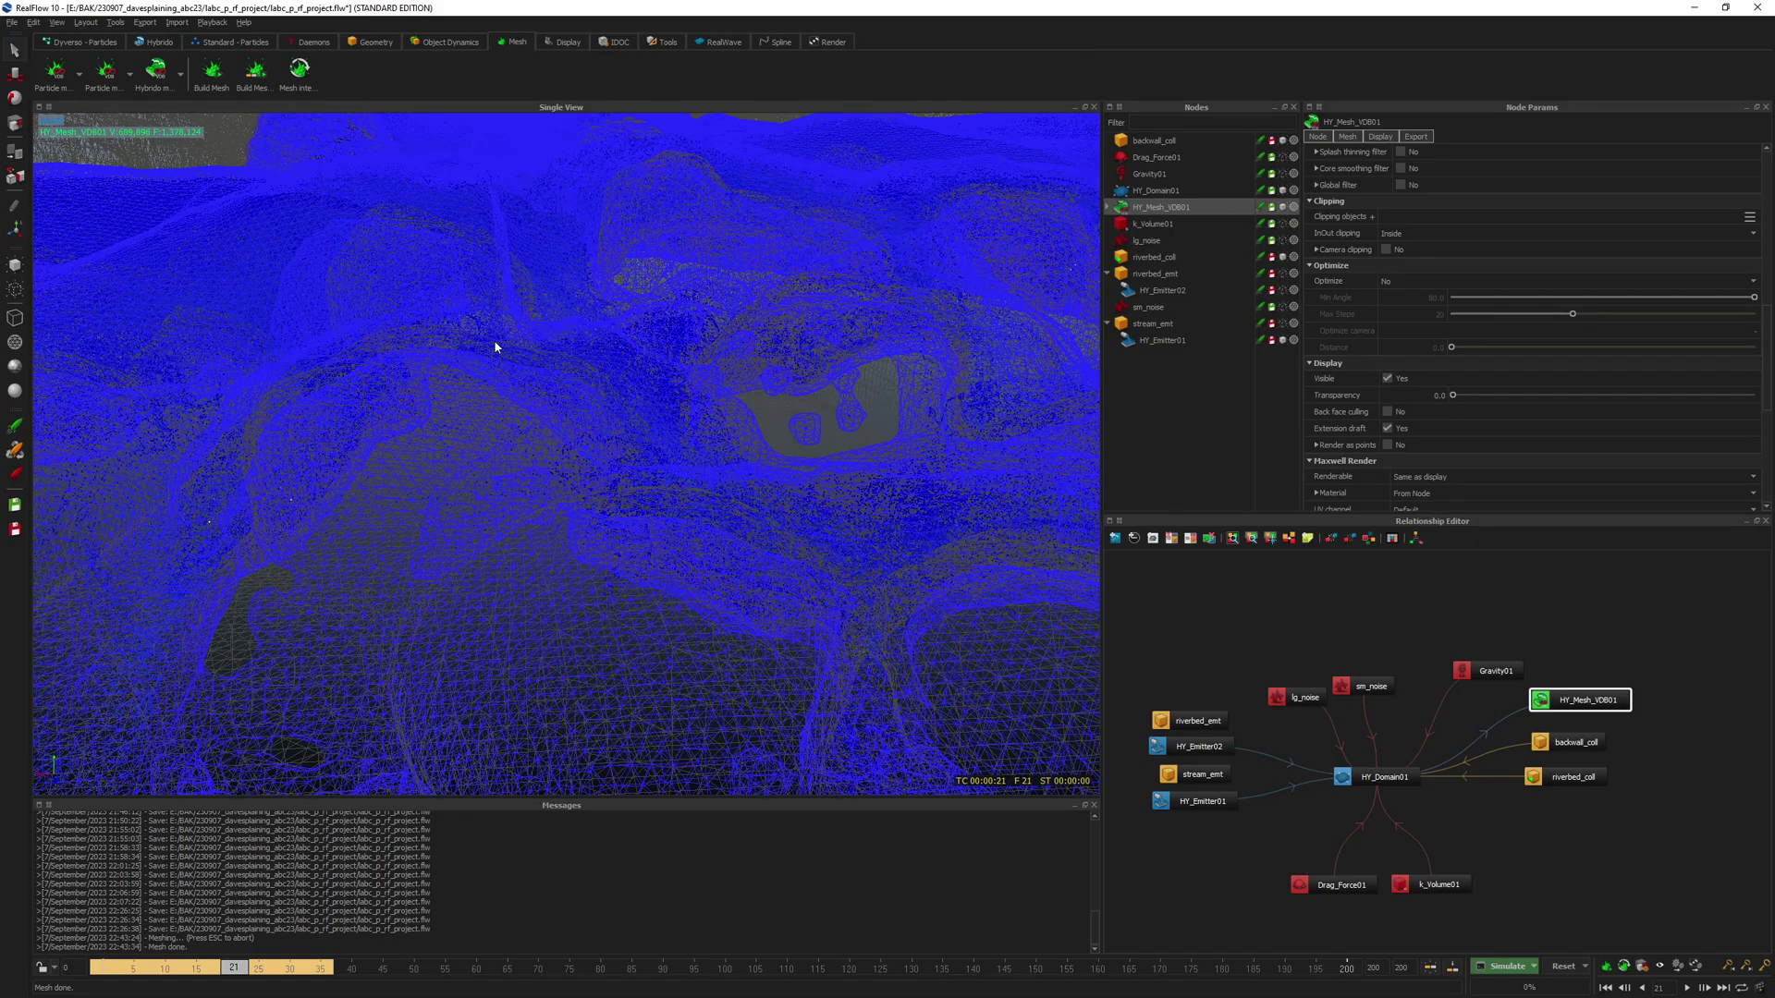
# - Examine the wireframe river mesh up close around the rock openings, then review the mesh's polygon size settings
pyautogui.scroll(5, 487, 335)
pyautogui.keyDown('alt'); pyautogui.moveTo(506, 349); pyautogui.dragTo(629, 485); pyautogui.keyUp('alt')
pyautogui.scroll(6, 665, 475)
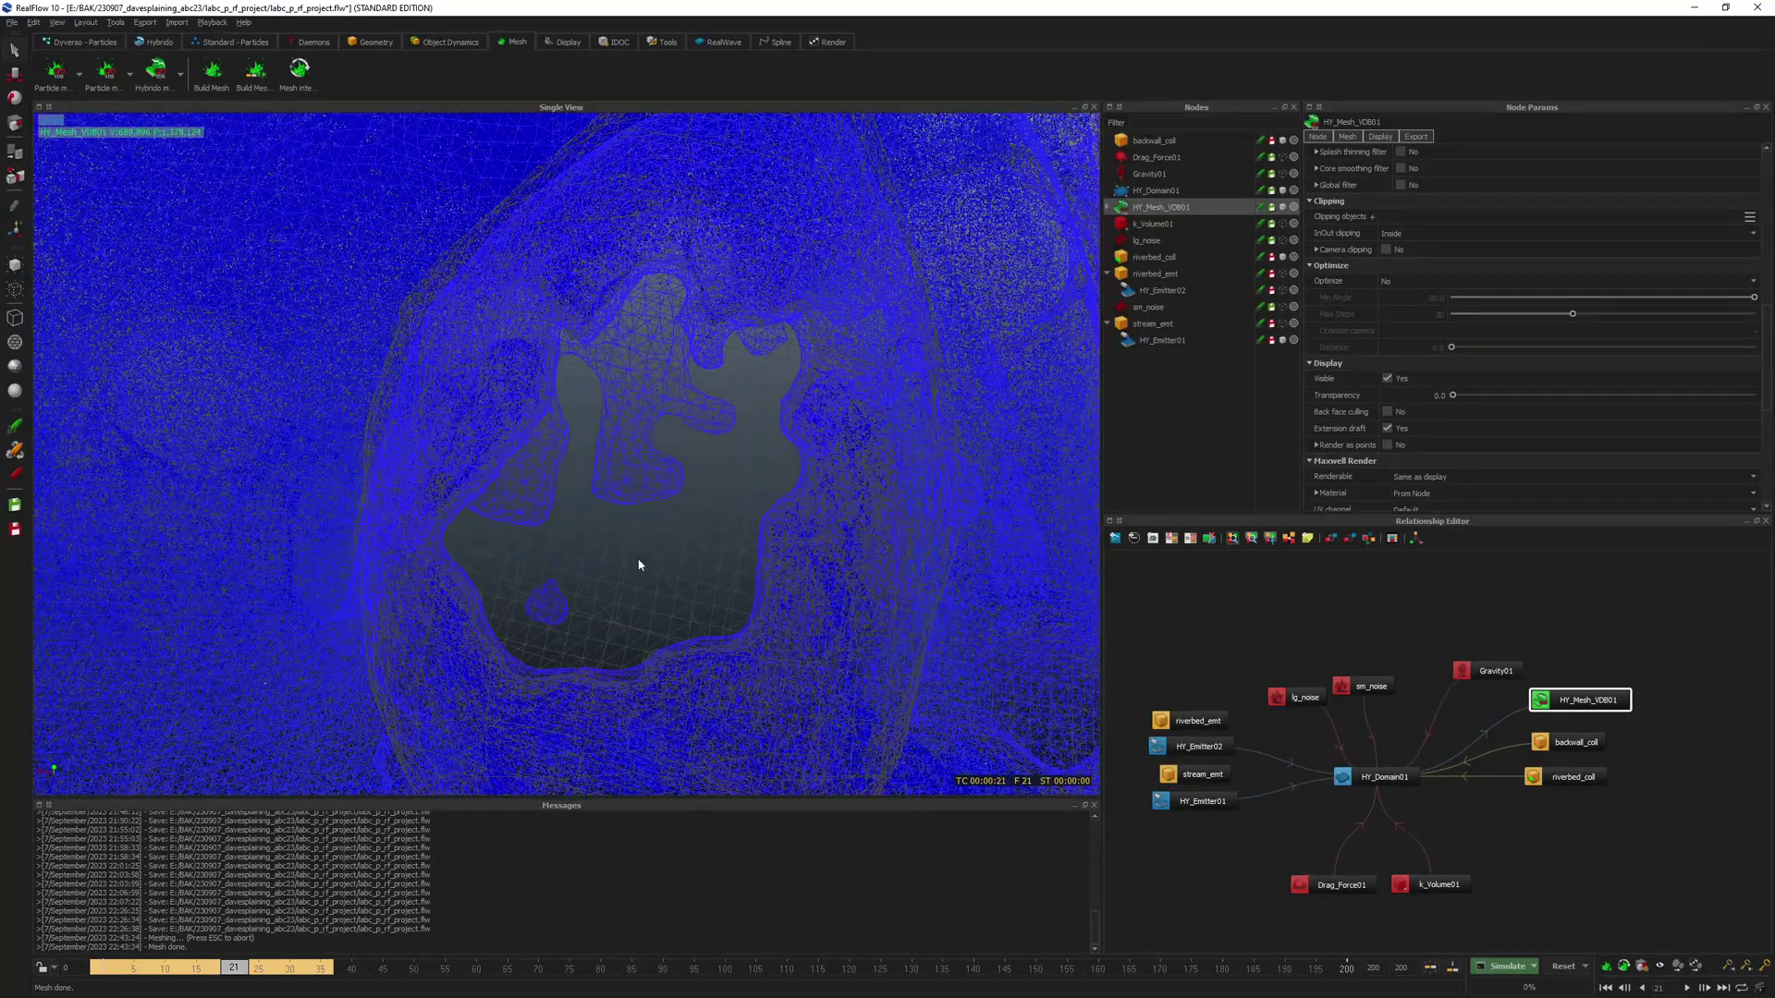
pyautogui.scroll(6, 637, 564)
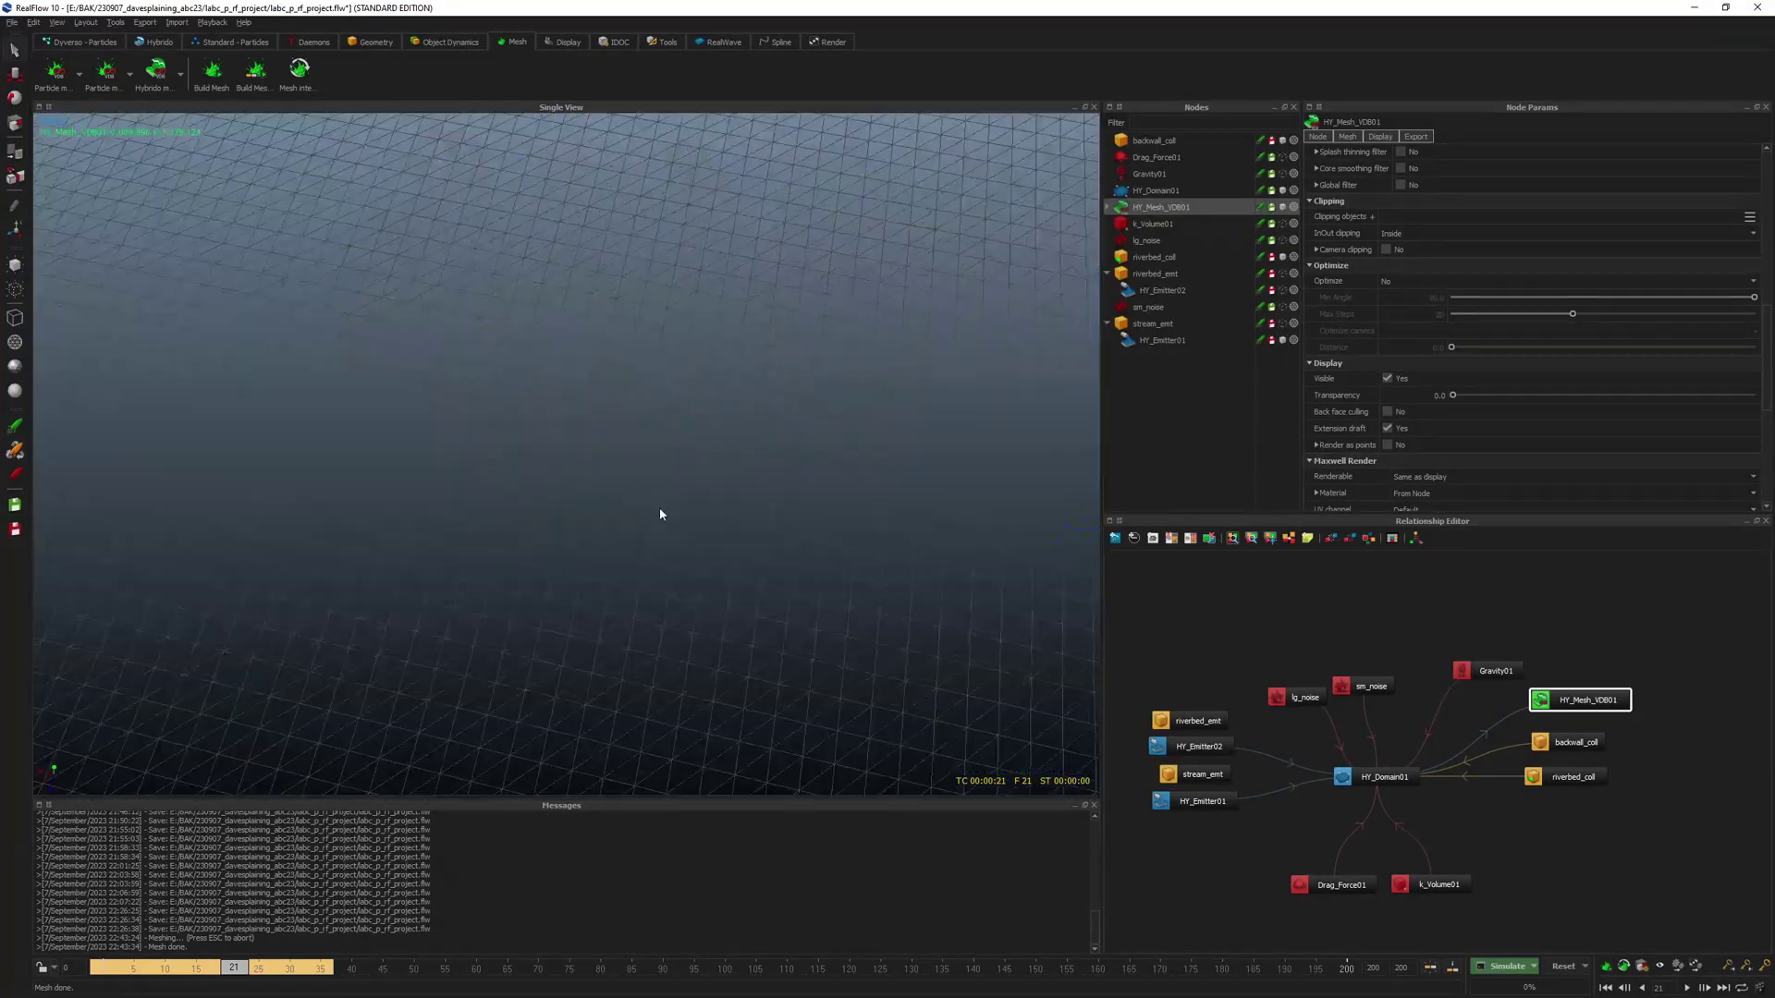
pyautogui.scroll(-6, 564, 654)
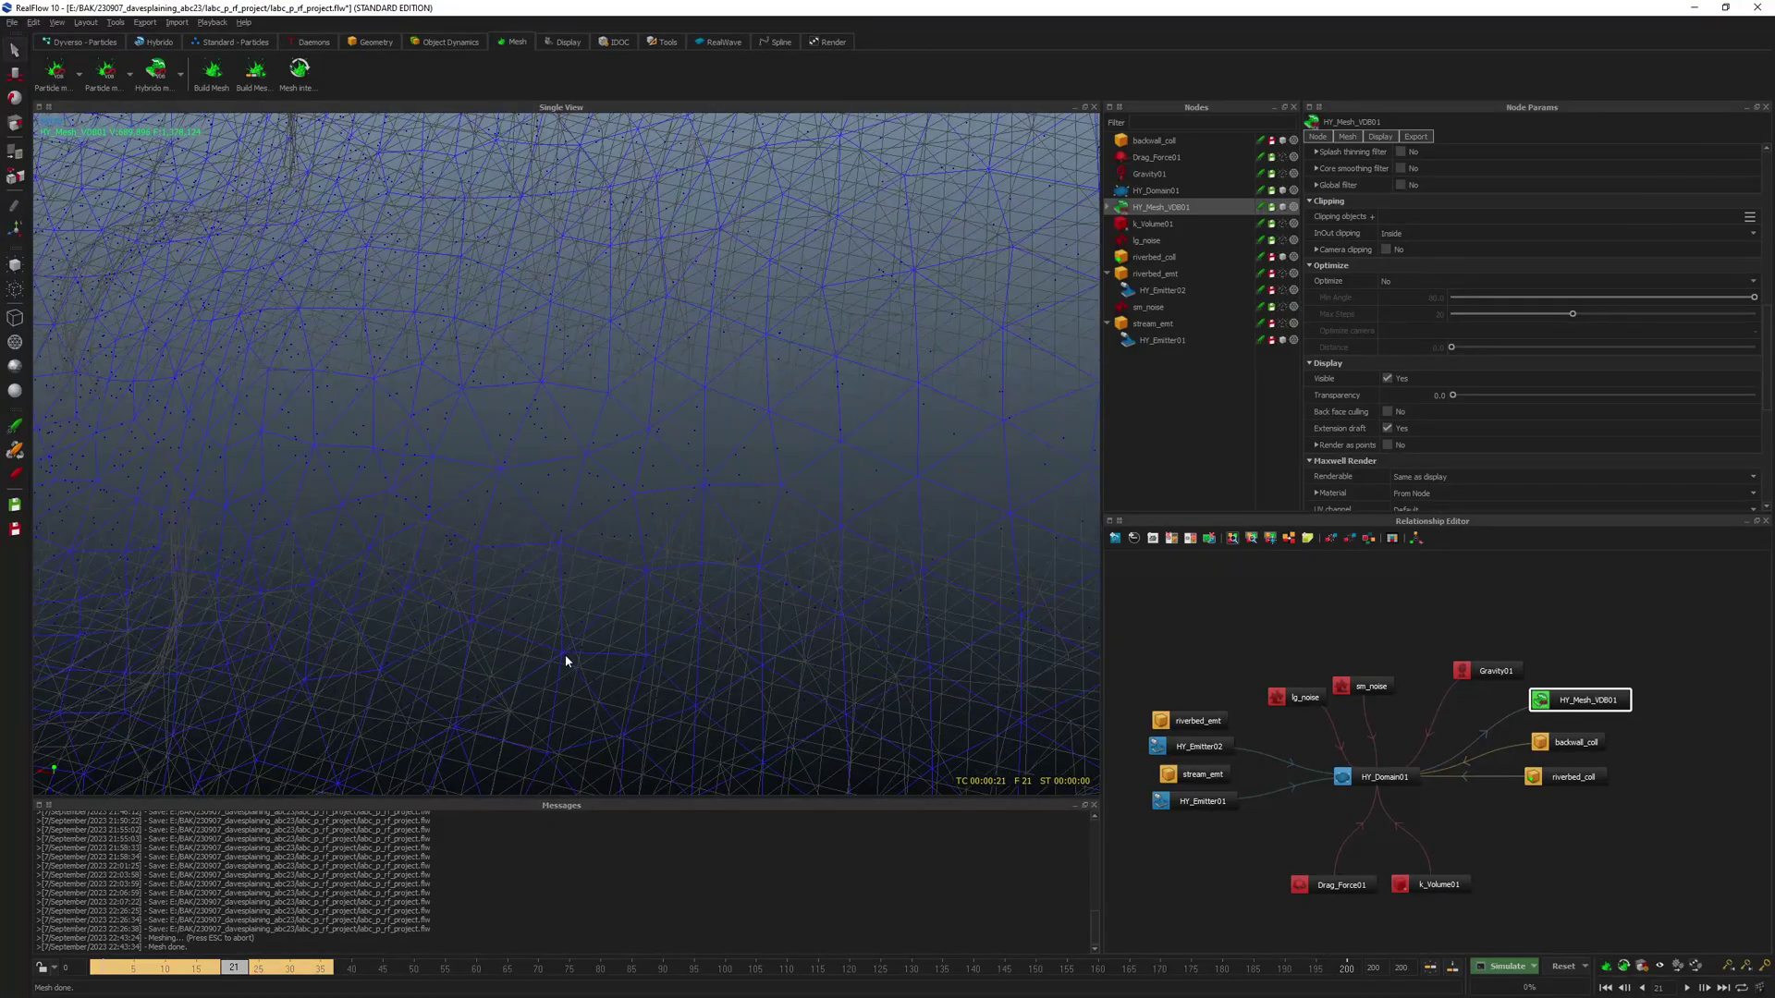
pyautogui.scroll(4, 542, 623)
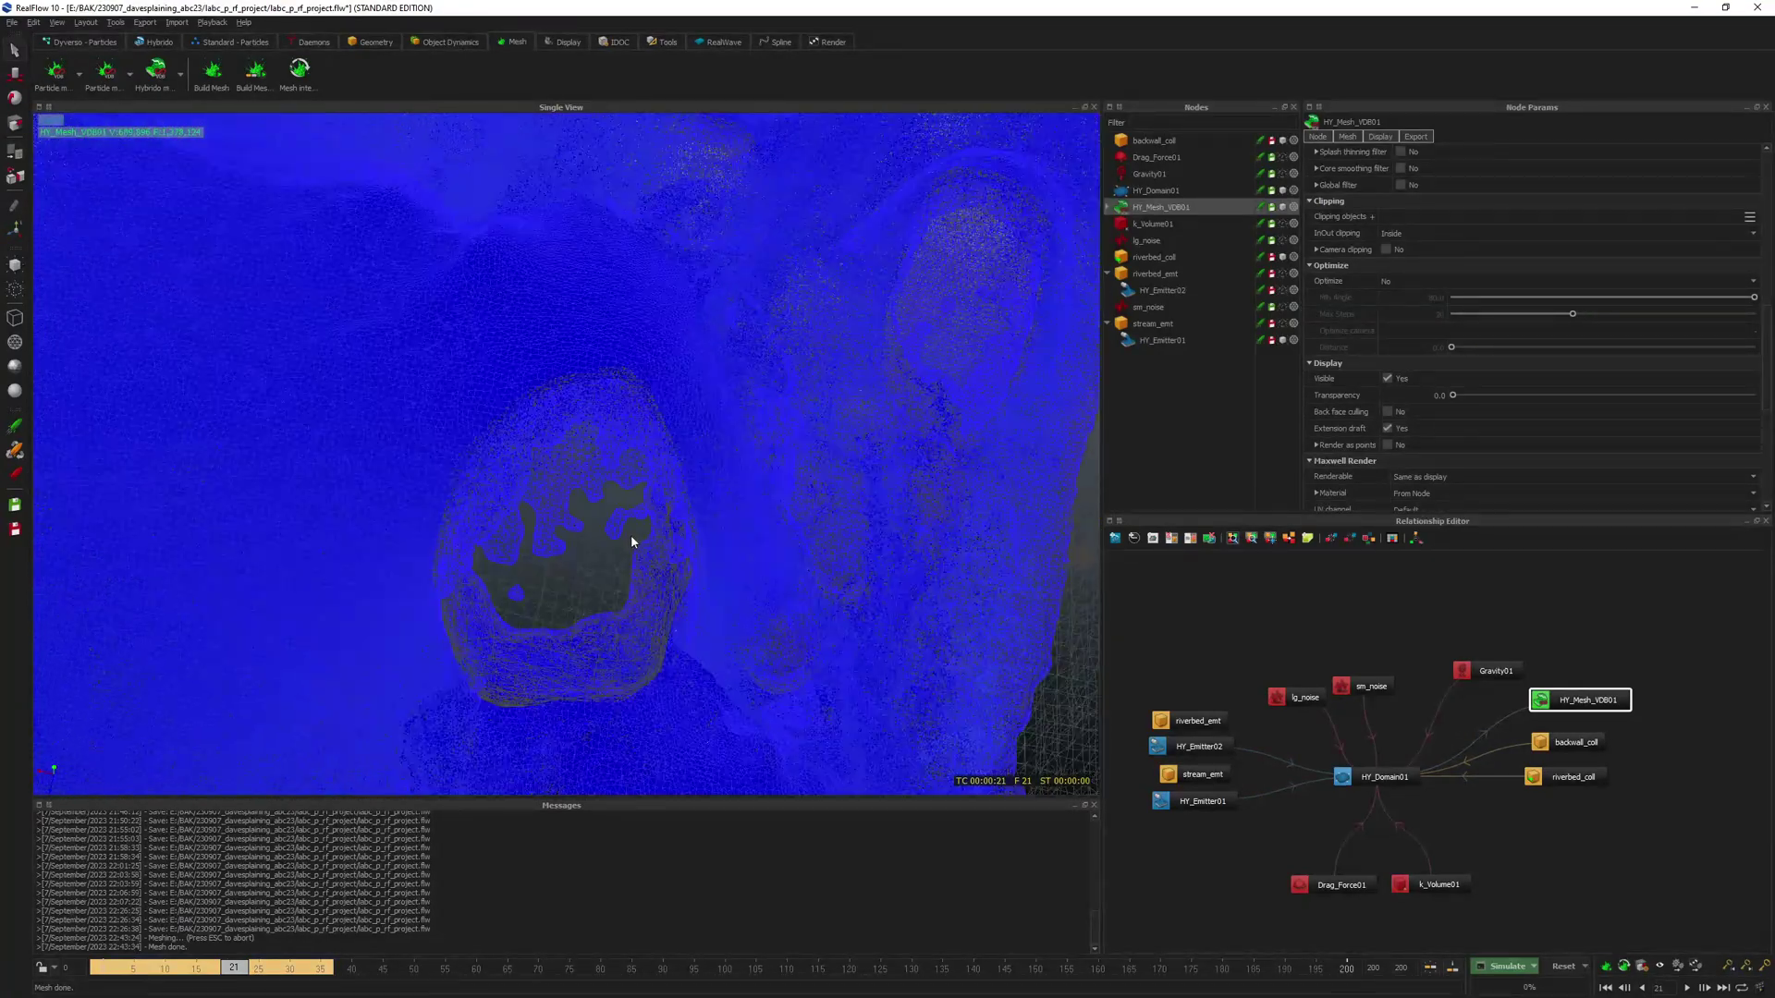
pyautogui.scroll(5, 633, 536)
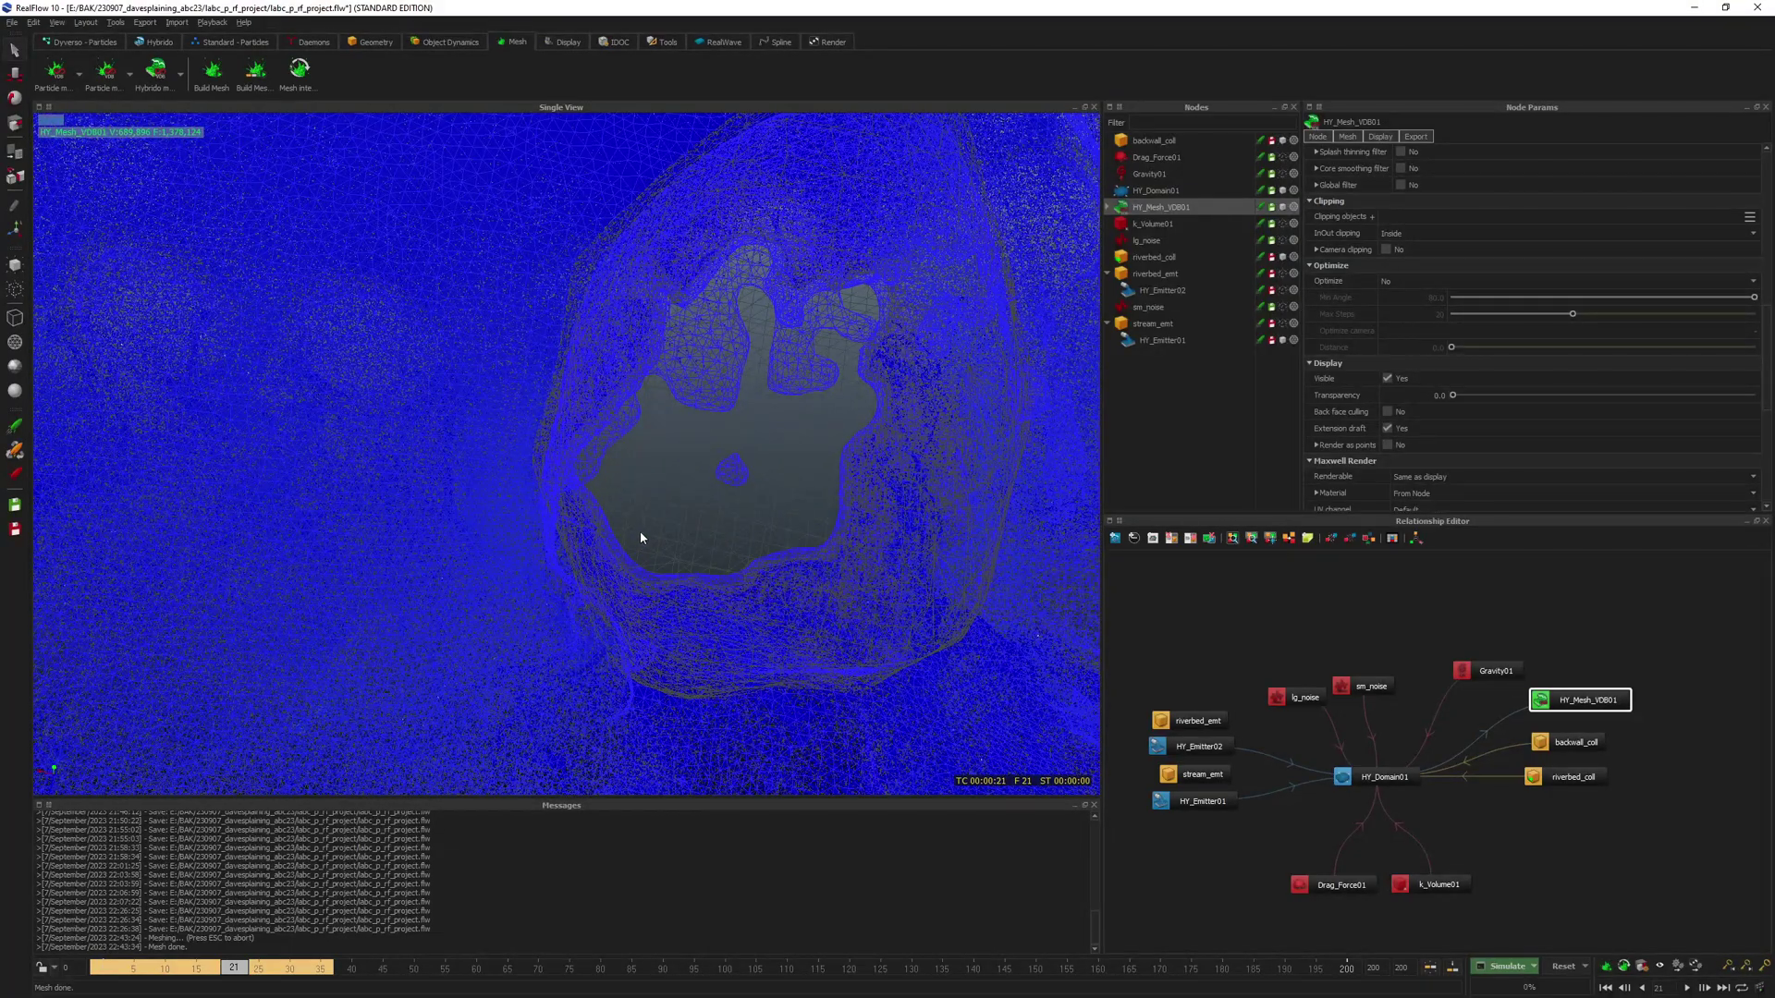
pyautogui.scroll(4, 639, 537)
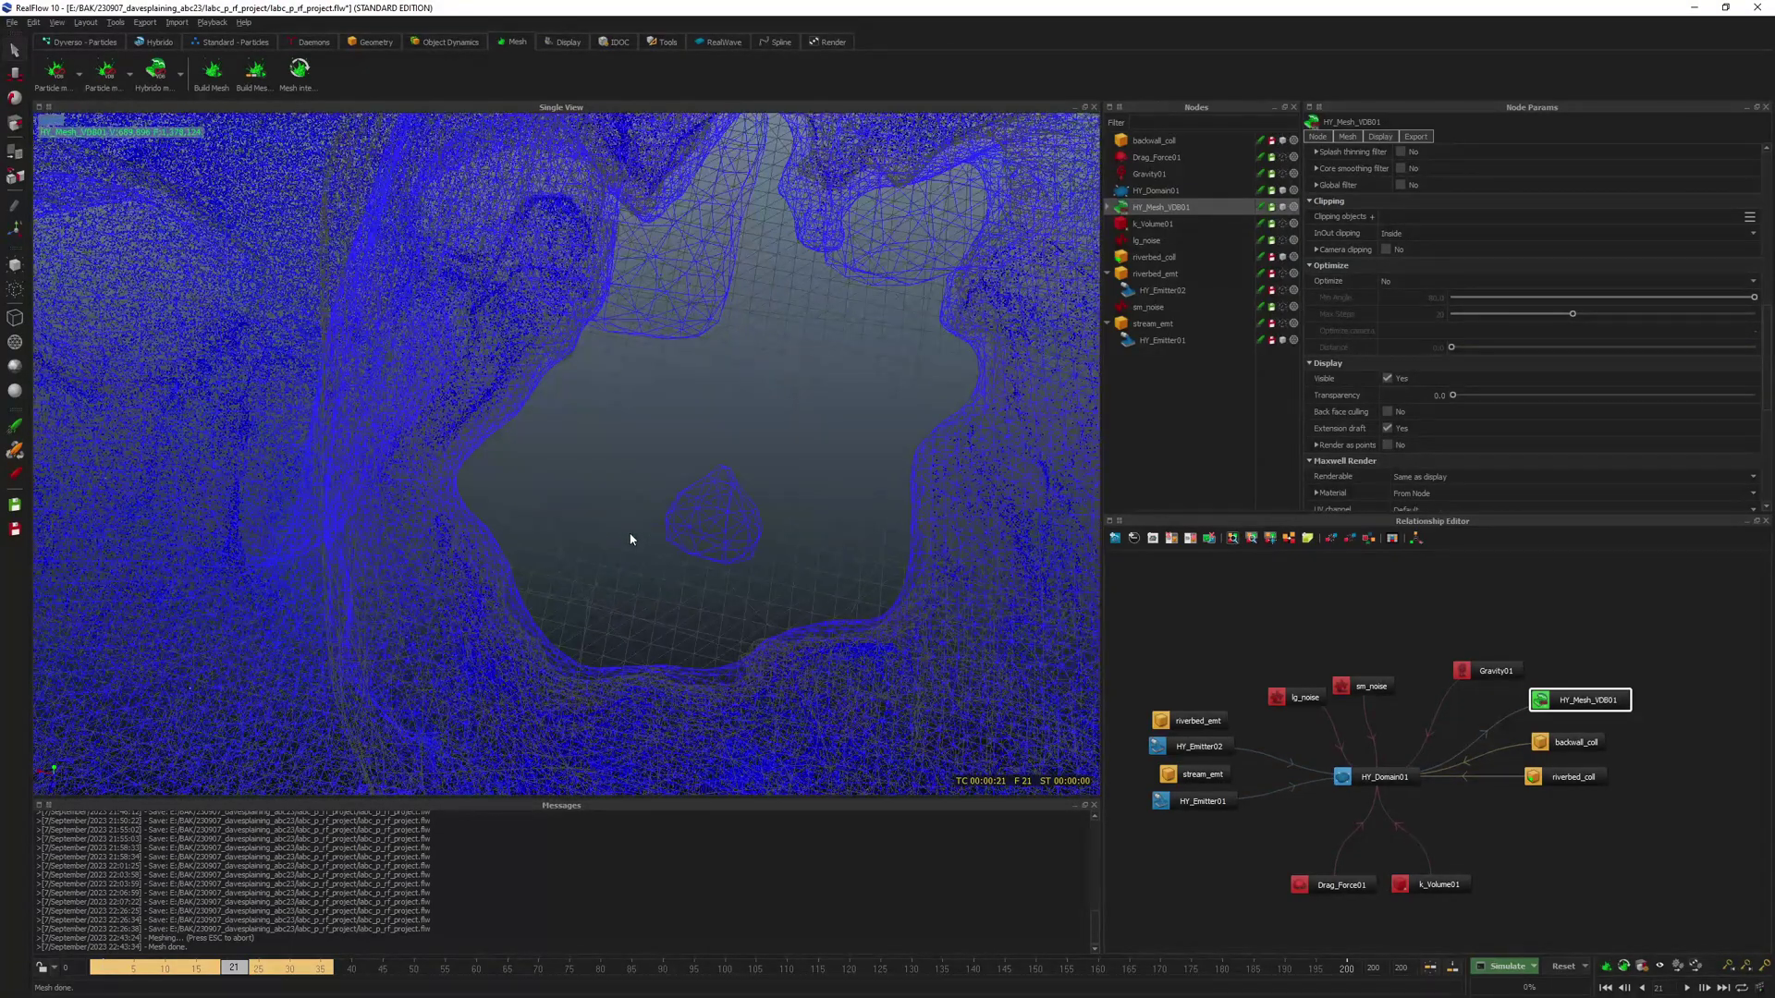
pyautogui.scroll(-5, 629, 536)
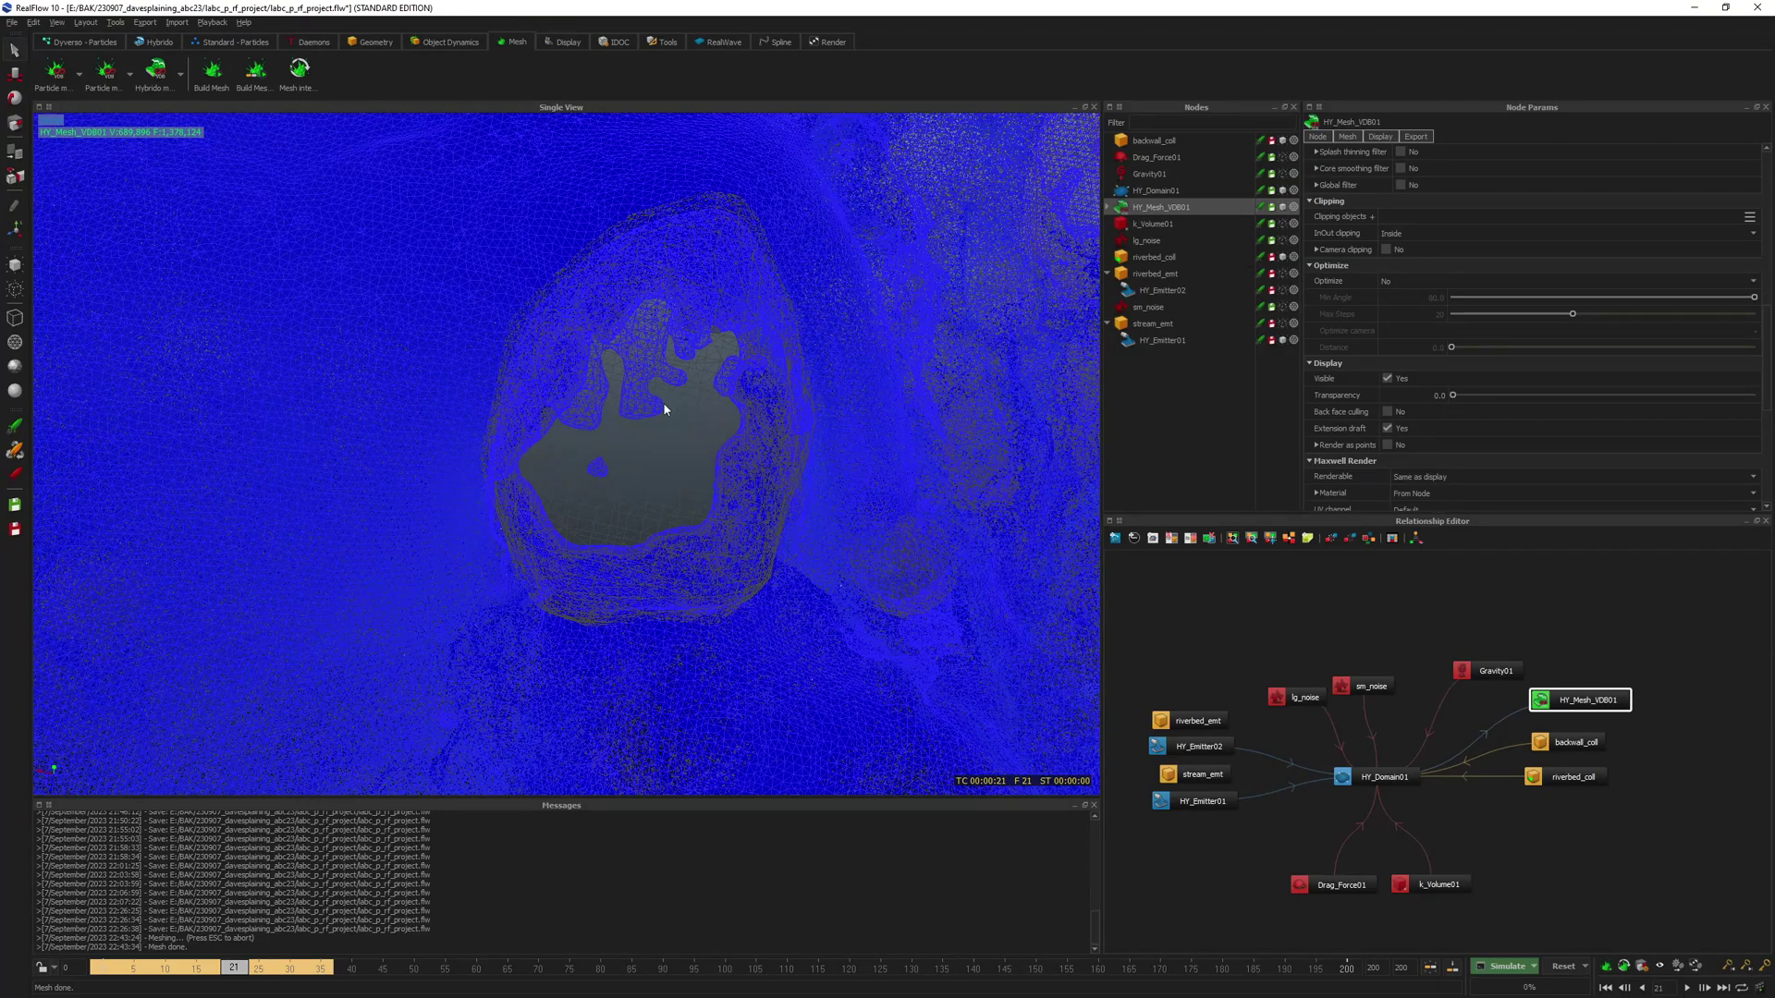
pyautogui.scroll(10, 1451, 353)
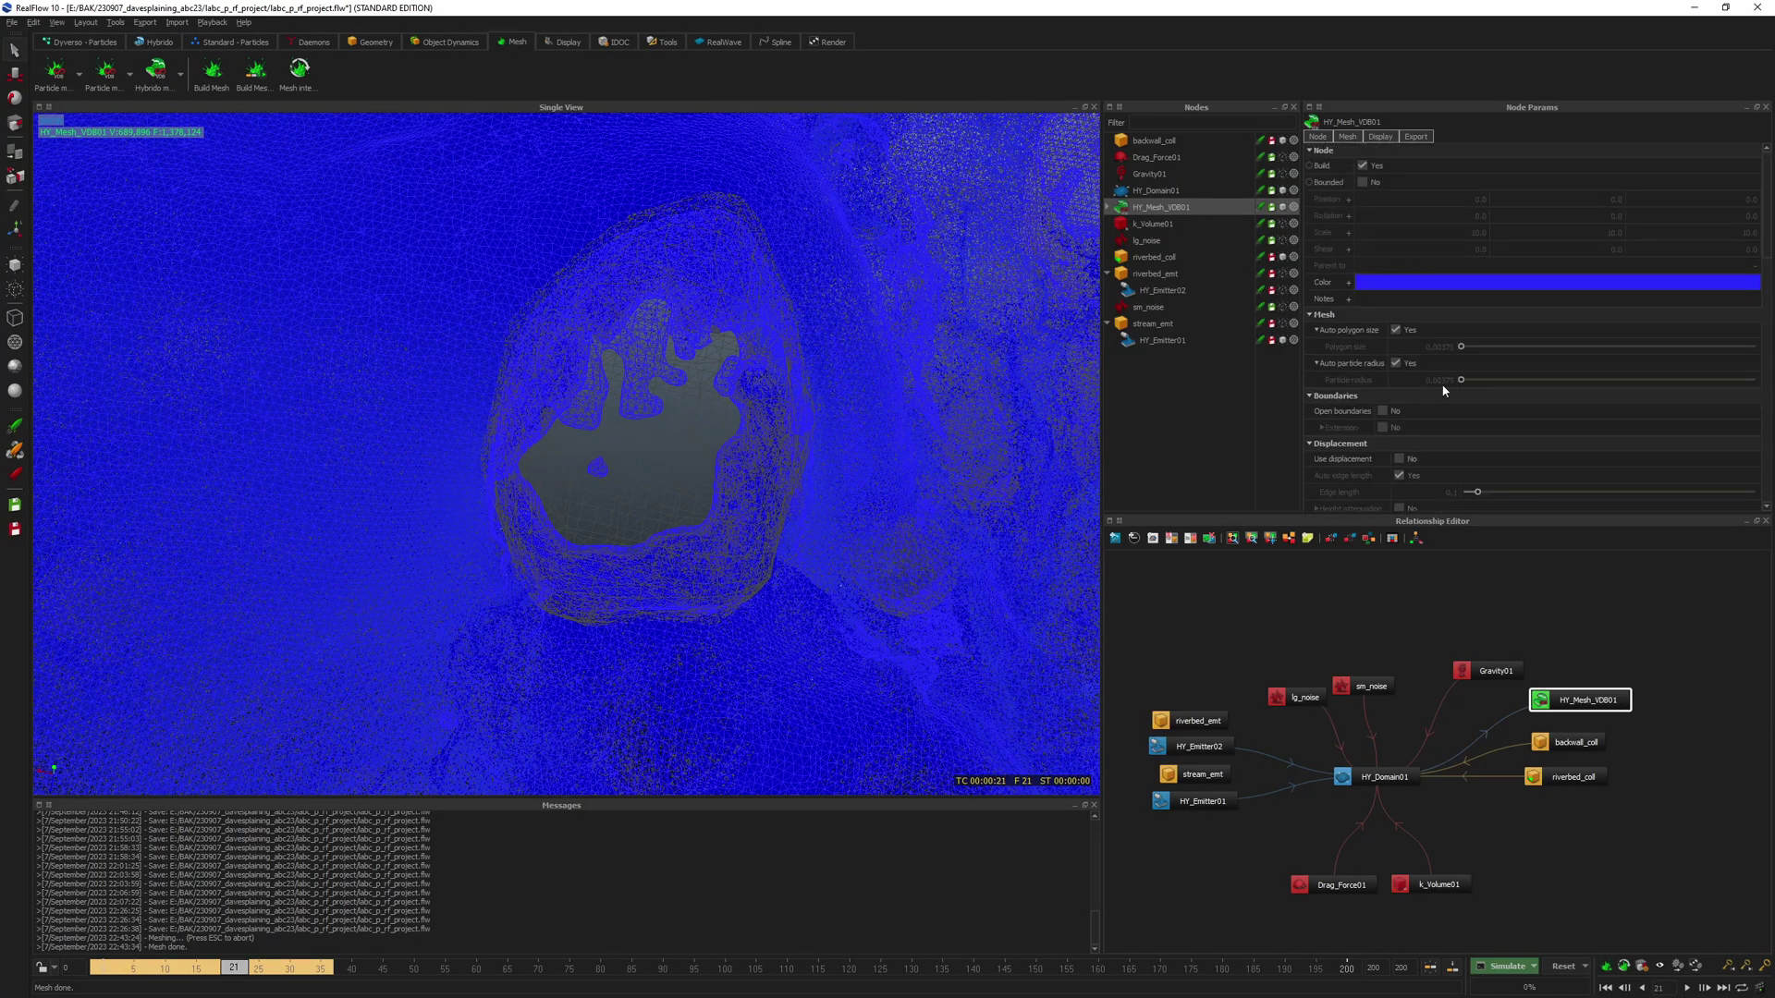
# - Display the scene with smooth shading and inspect the river mesh from a distance and around the rock openings
pyautogui.scroll(-8, 846, 348)
pyautogui.moveTo(690, 337)
pyautogui.keyDown('alt'); pyautogui.mouseDown()
pyautogui.moveTo(694, 317)
pyautogui.moveTo(659, 346)
pyautogui.mouseUp(); pyautogui.keyUp('alt')
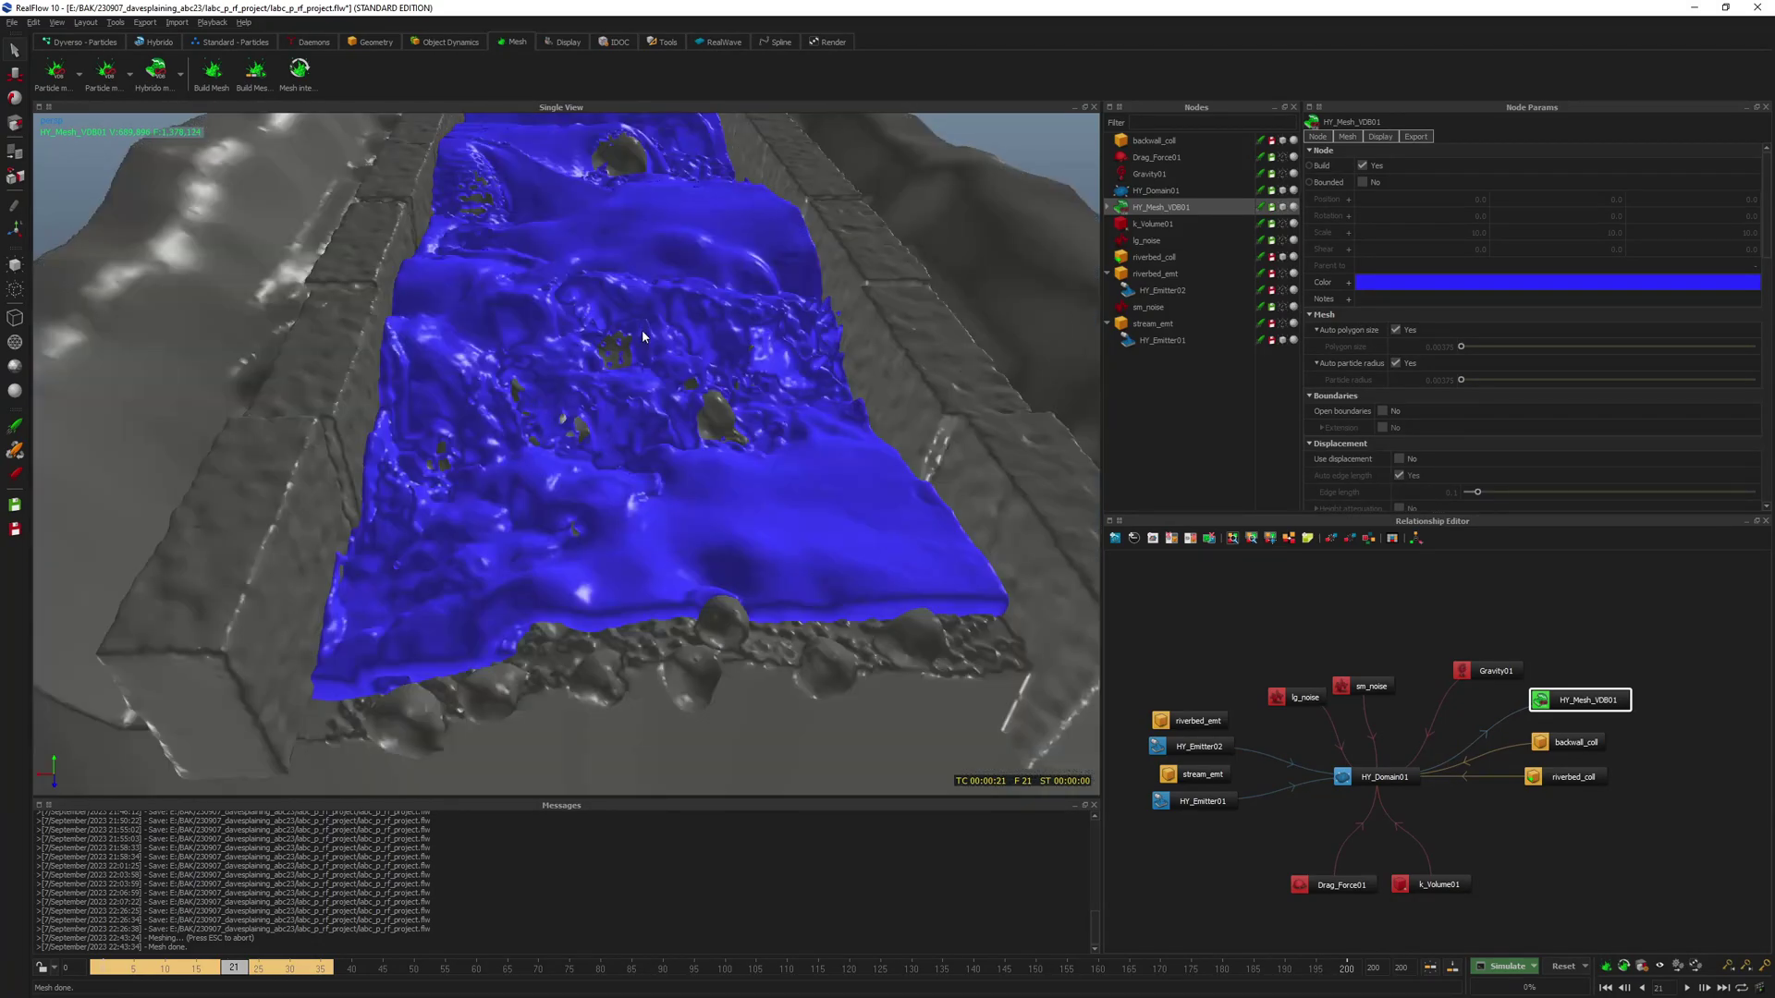
pyautogui.scroll(10, 635, 342)
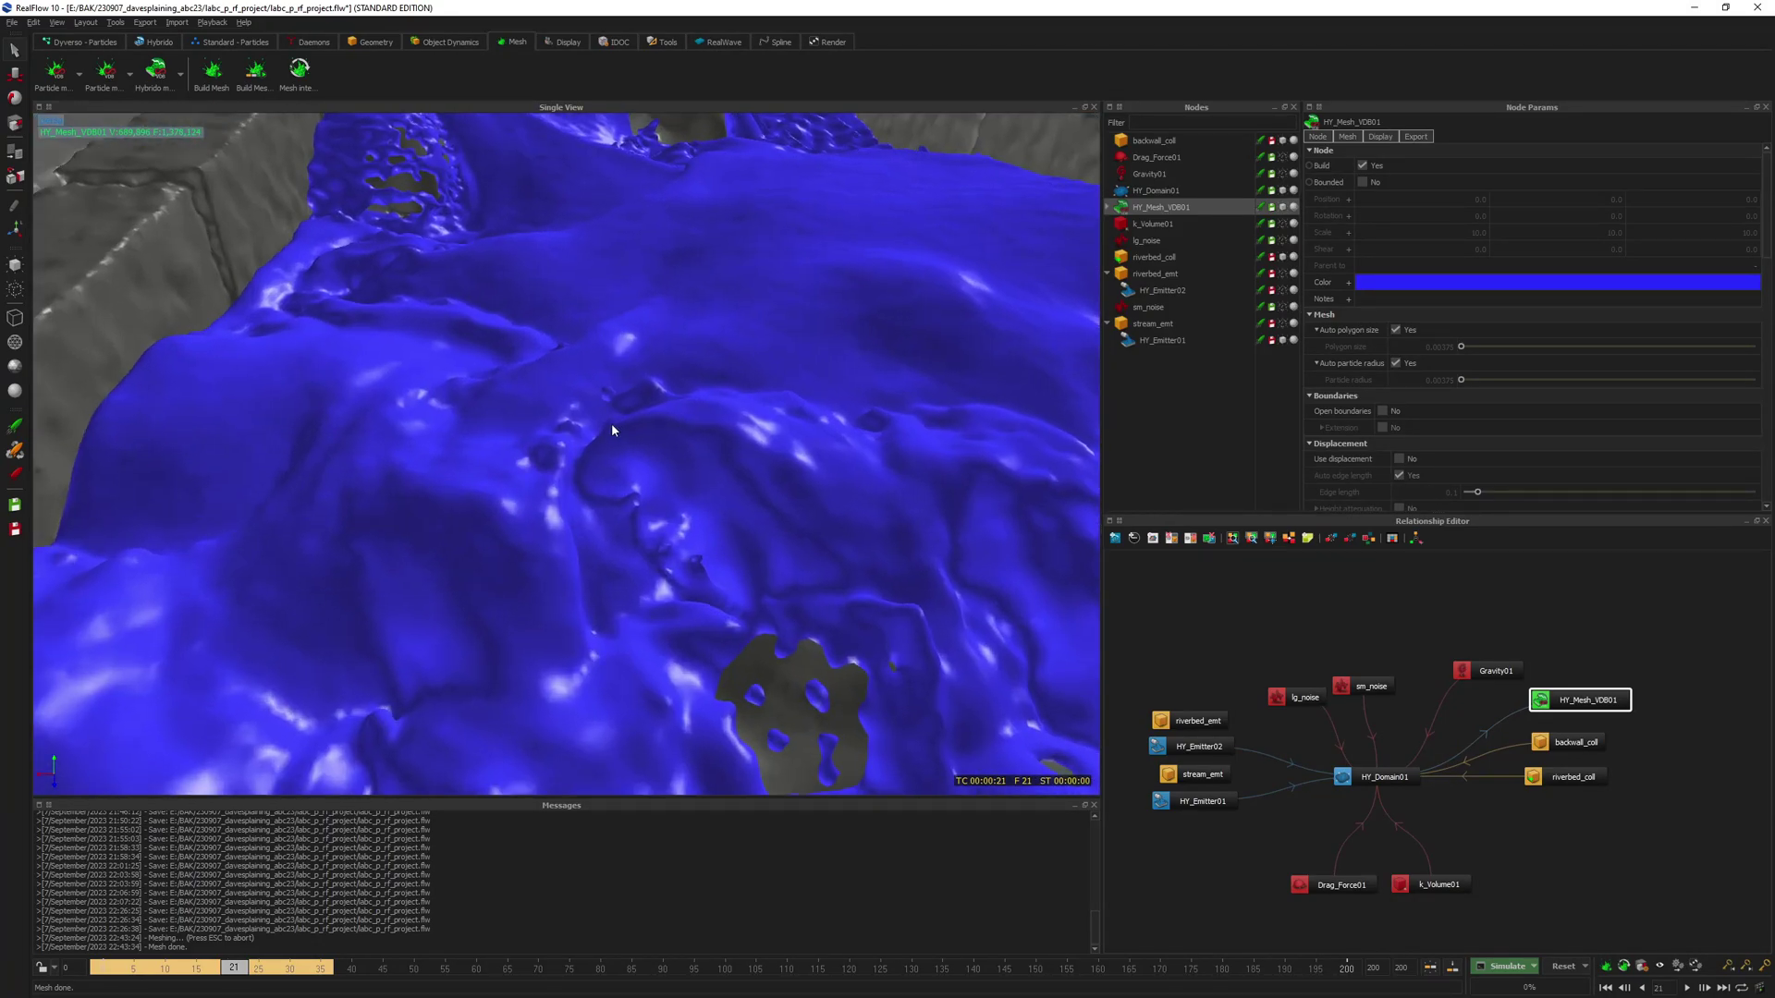
pyautogui.moveTo(758, 467)
pyautogui.keyDown('alt'); pyautogui.mouseDown(button='middle')
pyautogui.moveTo(757, 438)
pyautogui.moveTo(766, 461)
pyautogui.mouseUp(button='middle'); pyautogui.keyUp('alt')
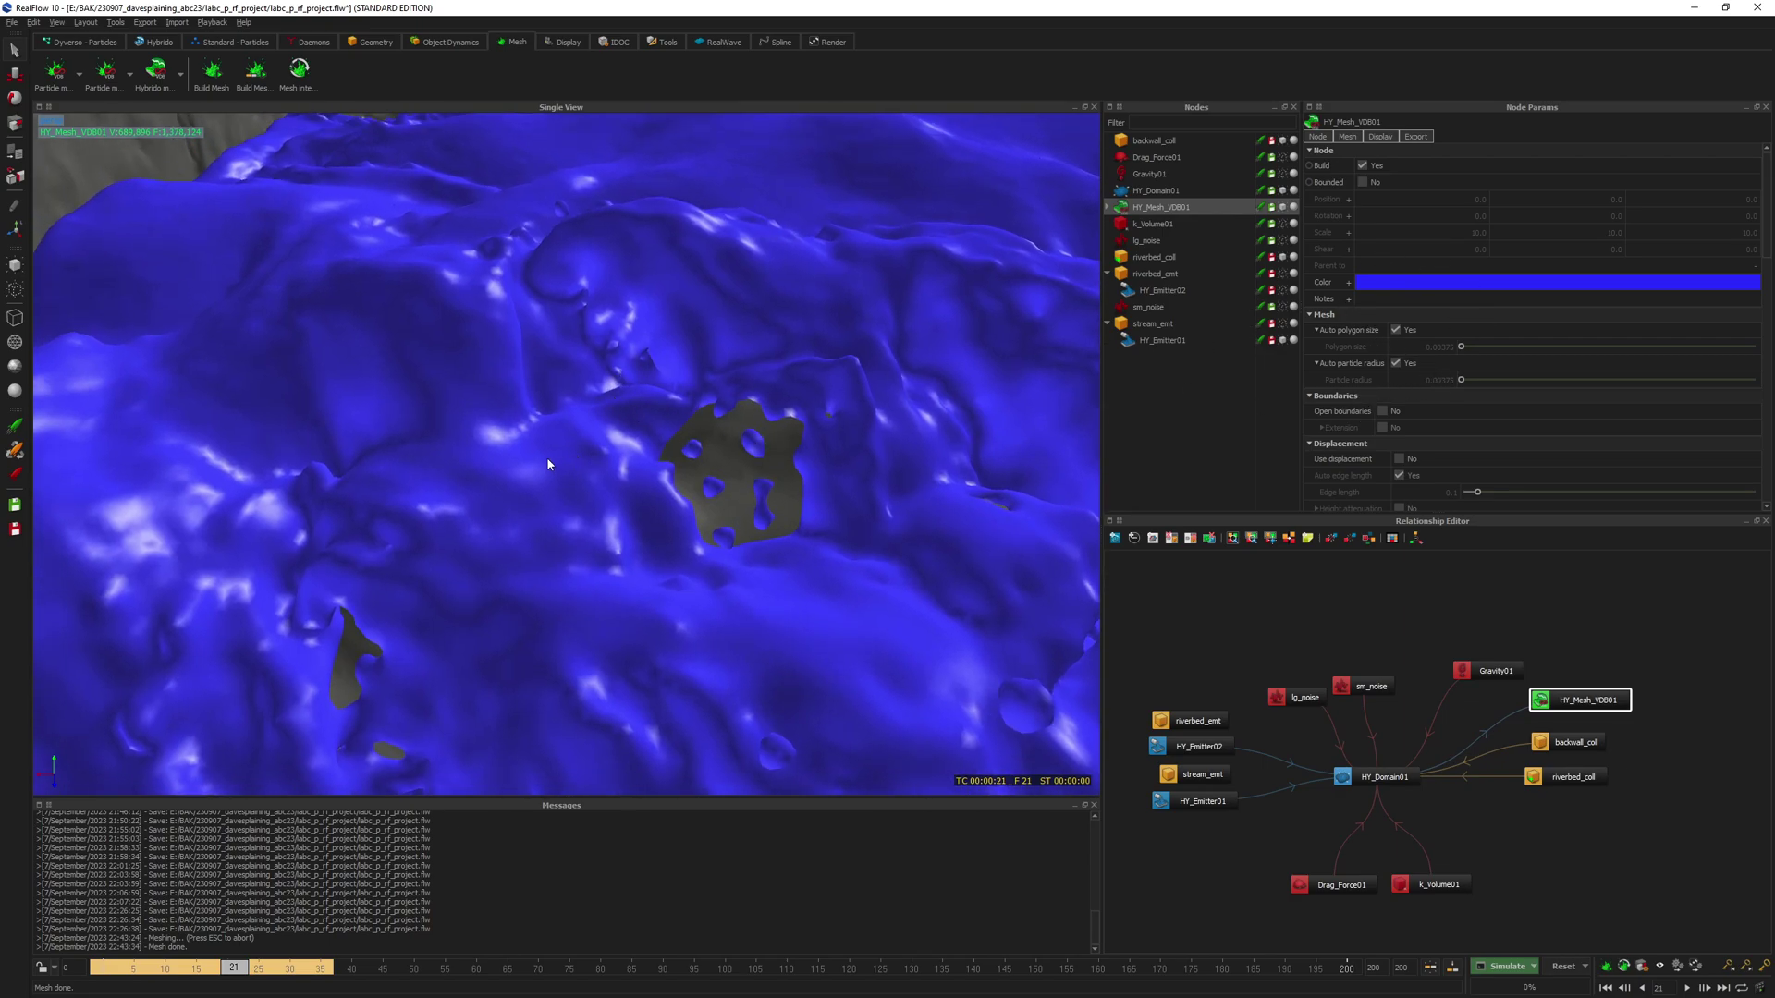
# - Turn off automatic polygon size for HY_Mesh_VDB01 and limit the mesh to a bounding box
pyautogui.click(1396, 330)
pyautogui.scroll(-10, 813, 316)
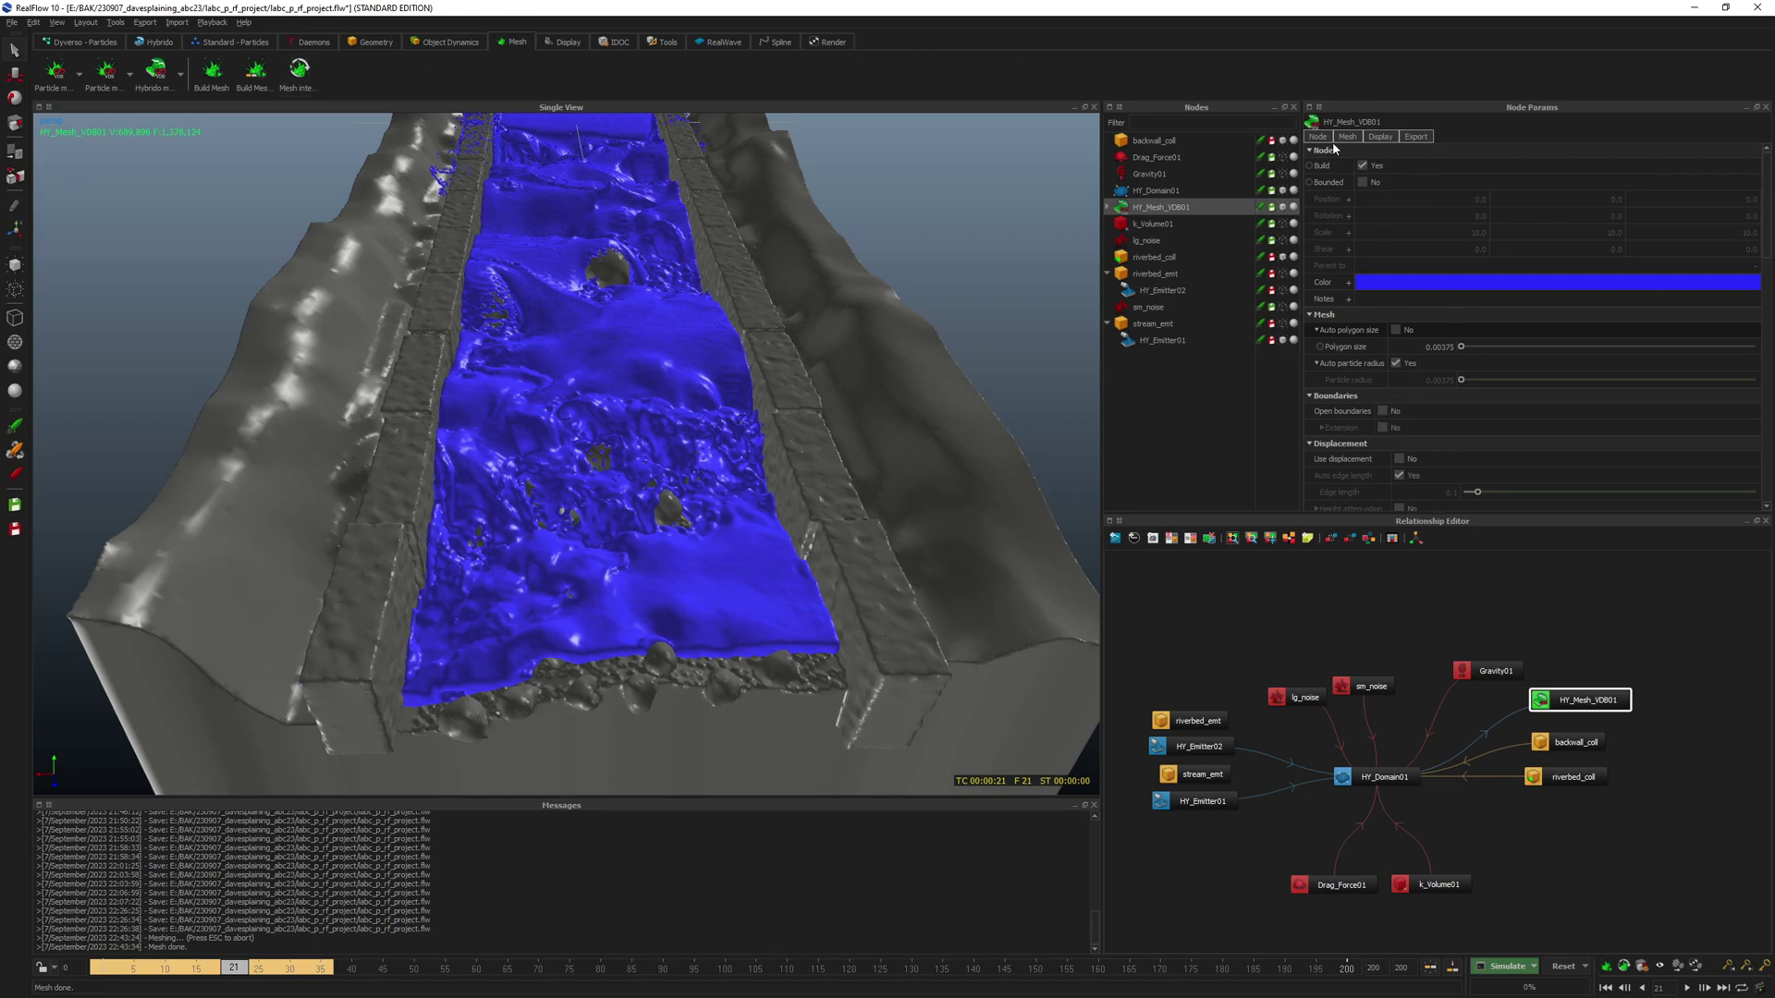
pyautogui.click(1363, 182)
pyautogui.scroll(-6, 884, 325)
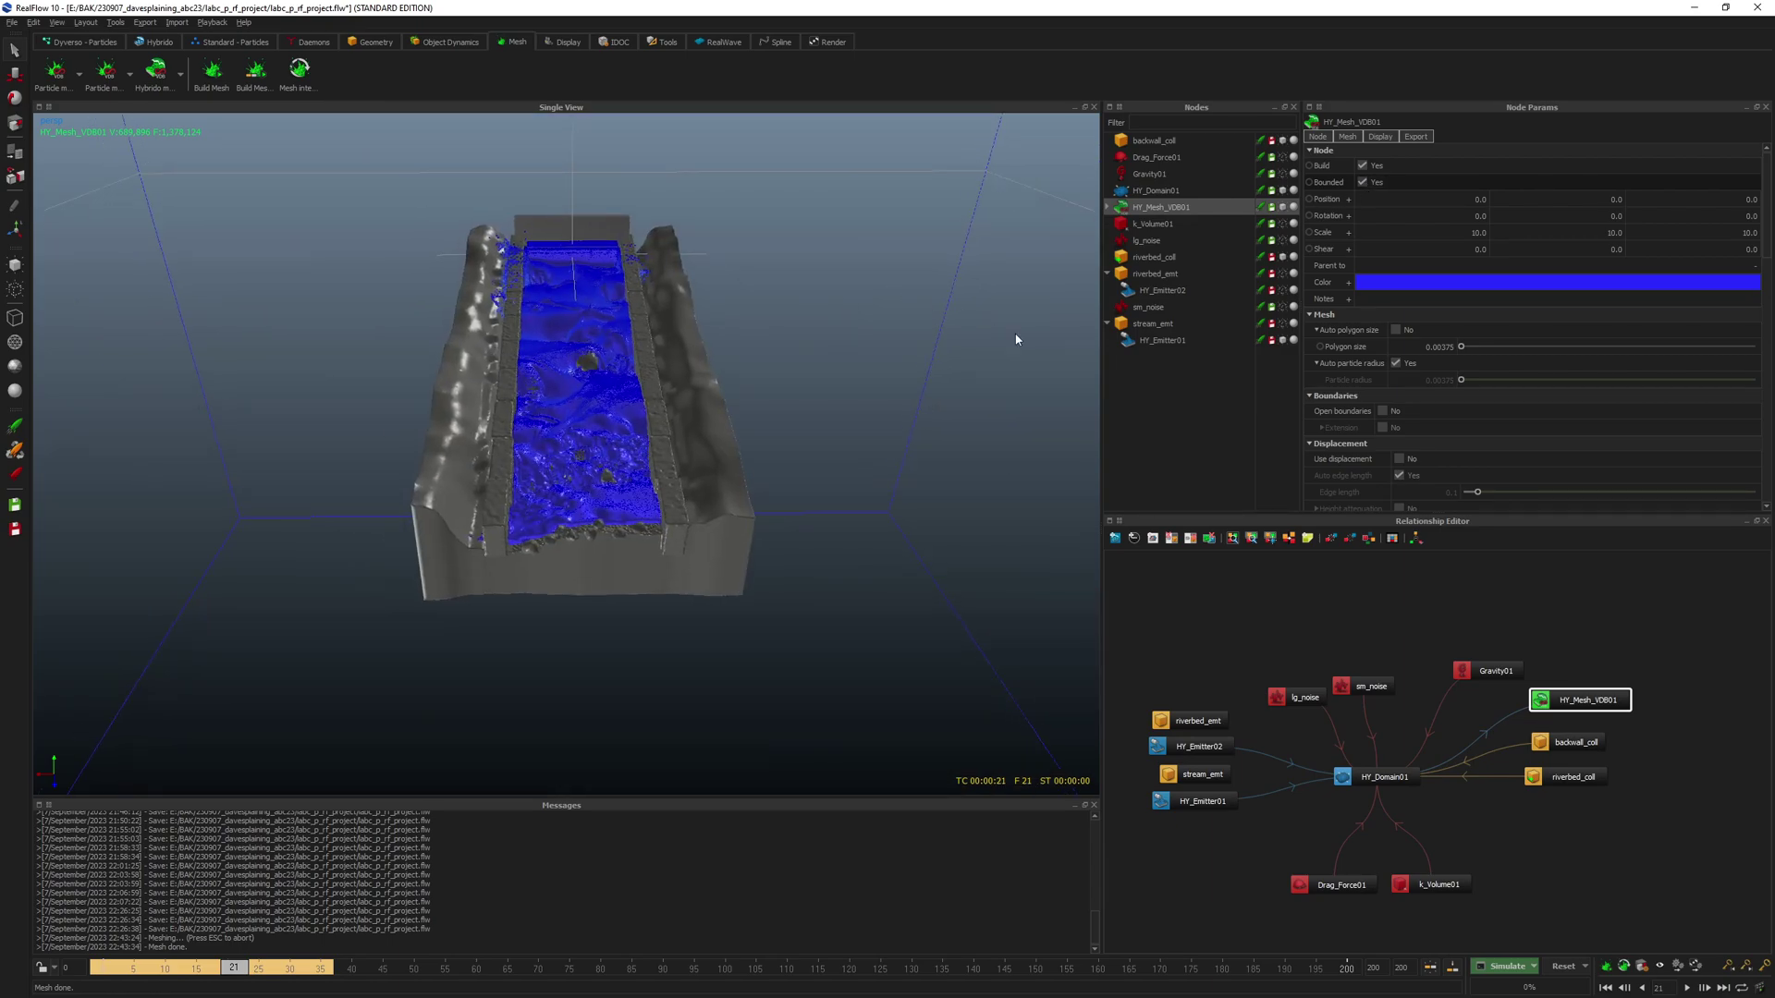
# - Scale the mesh's bounding box to about 0.82 × 10 × 0.81 and move it over the river's downstream end
pyautogui.keyDown('ctrl'); pyautogui.click(653, 416); pyautogui.keyUp('ctrl')
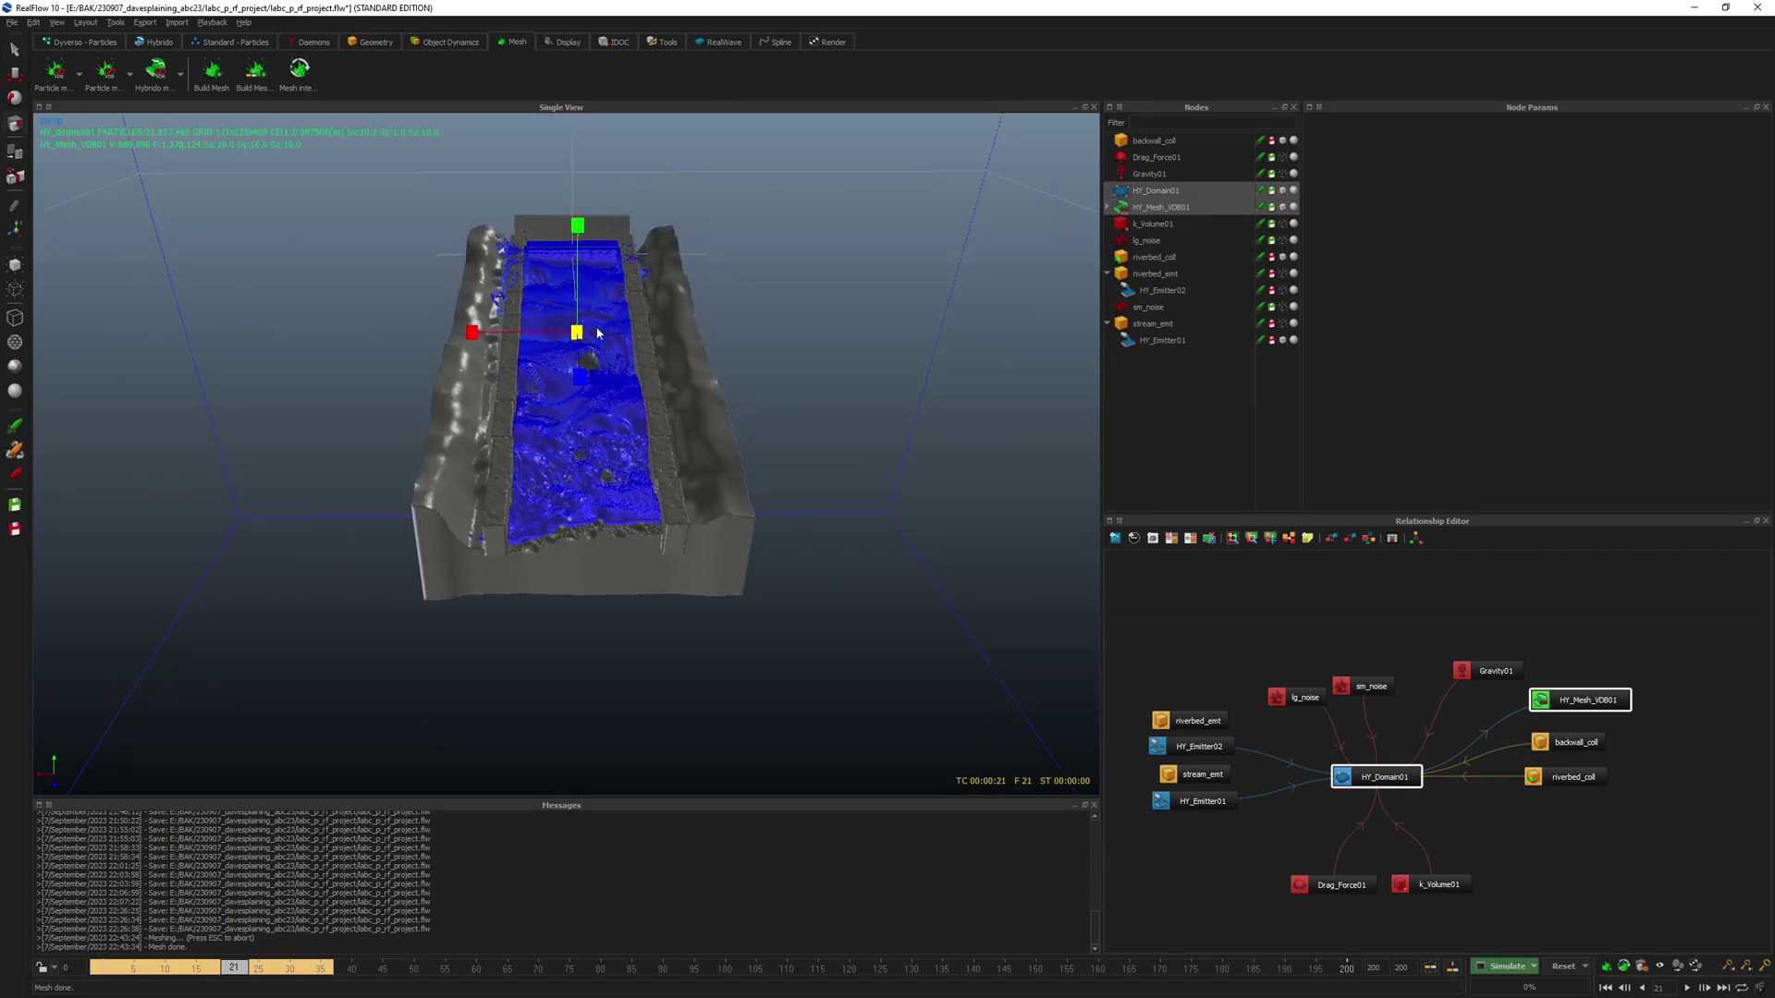
pyautogui.moveTo(473, 334); pyautogui.dragTo(428, 420)
pyautogui.moveTo(580, 376); pyautogui.dragTo(489, 83)
pyautogui.keyDown('alt'); pyautogui.moveTo(407, 354); pyautogui.dragTo(892, 387); pyautogui.keyUp('alt')
pyautogui.press('w')
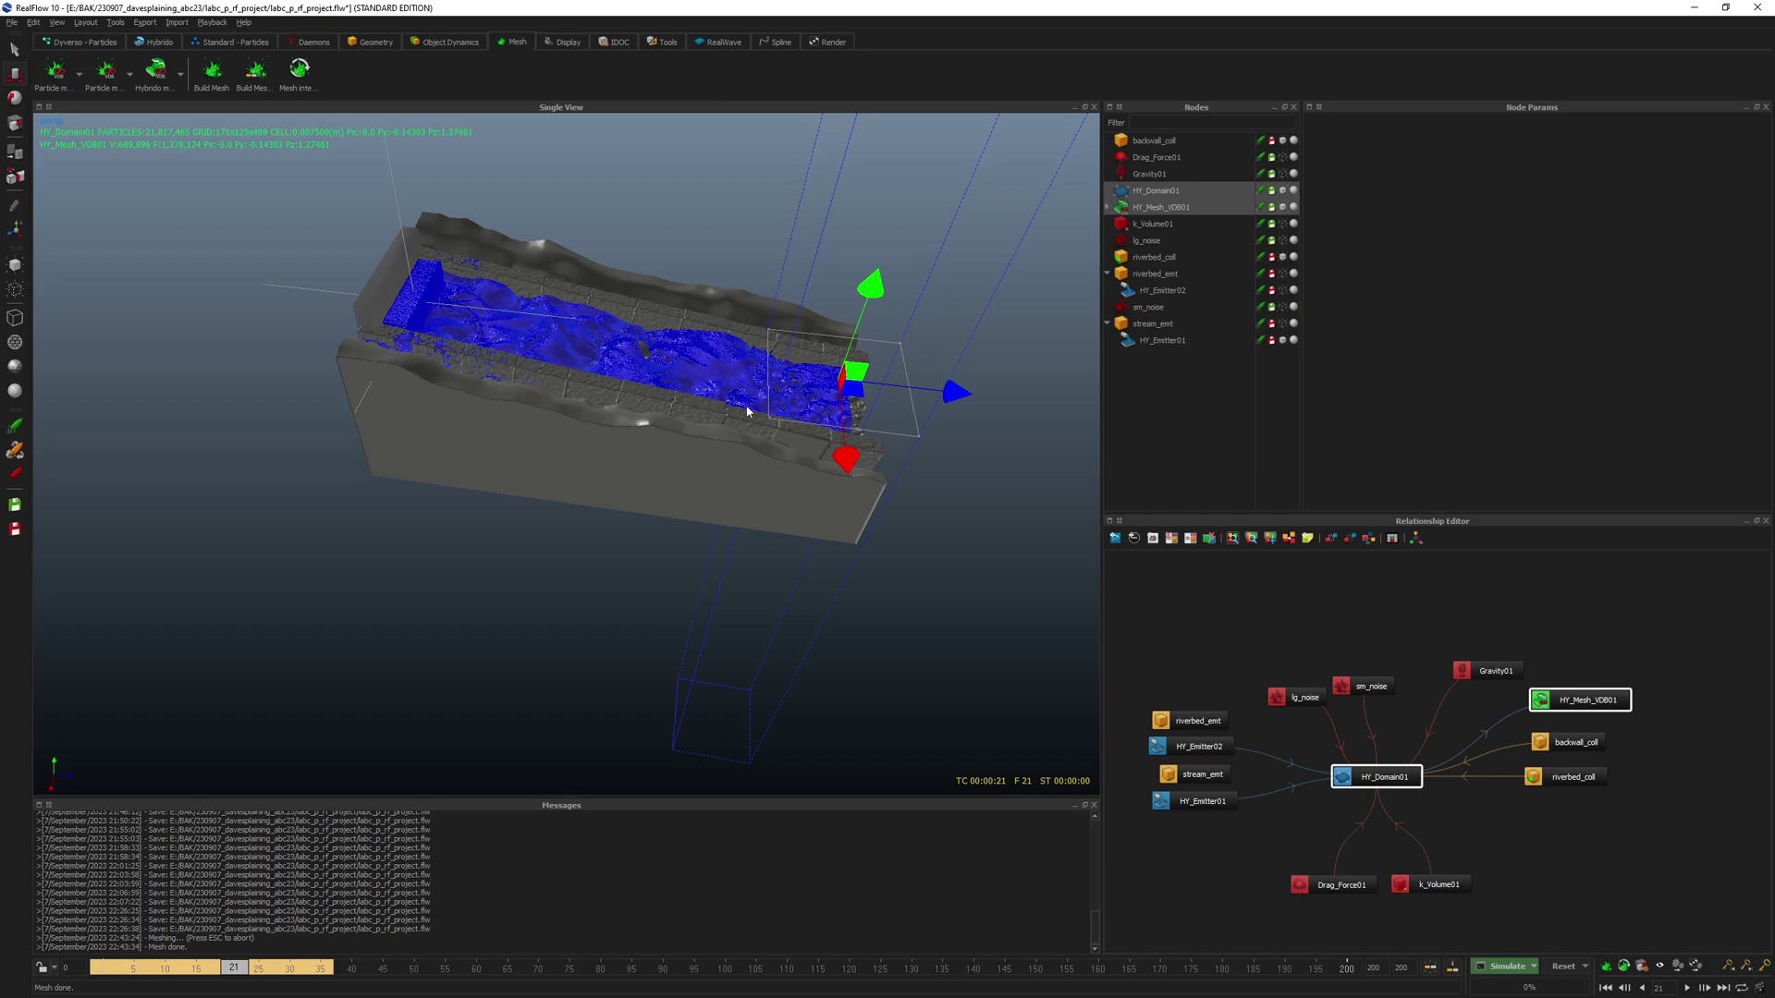
pyautogui.scroll(5, 792, 408)
pyautogui.scroll(-3, 776, 404)
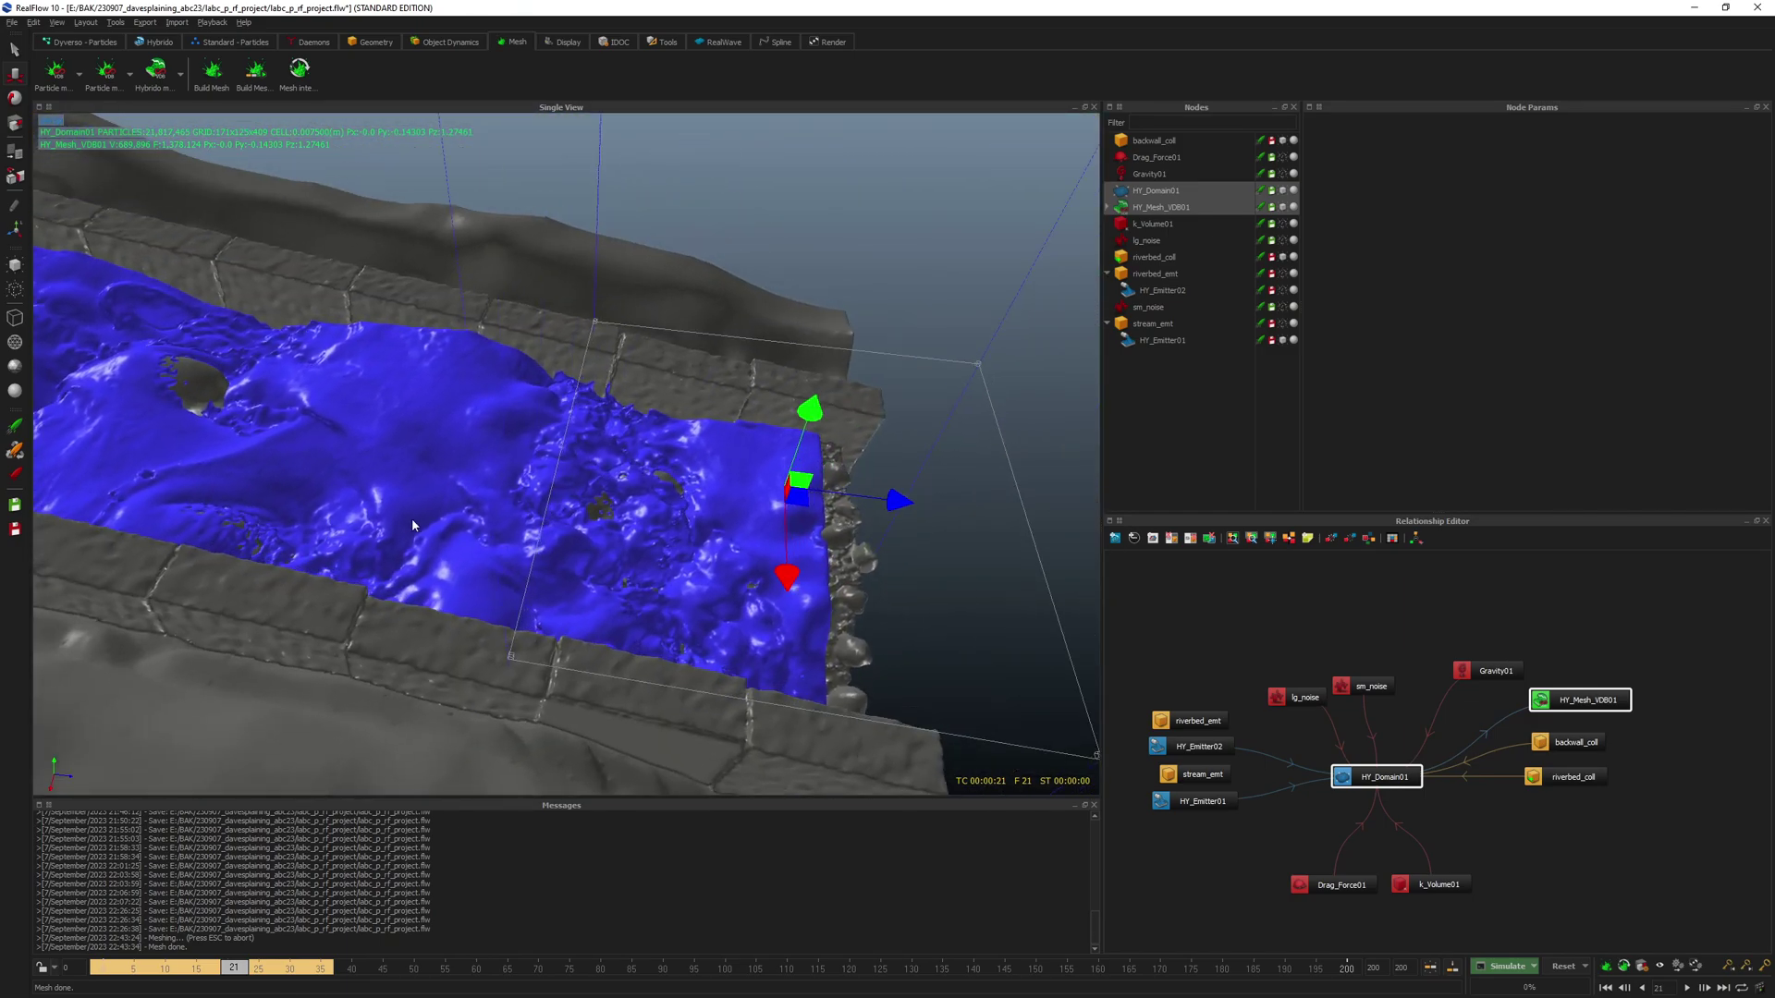
pyautogui.keyDown('alt'); pyautogui.moveTo(403, 524); pyautogui.dragTo(395, 513); pyautogui.keyUp('alt')
pyautogui.scroll(4, 433, 508)
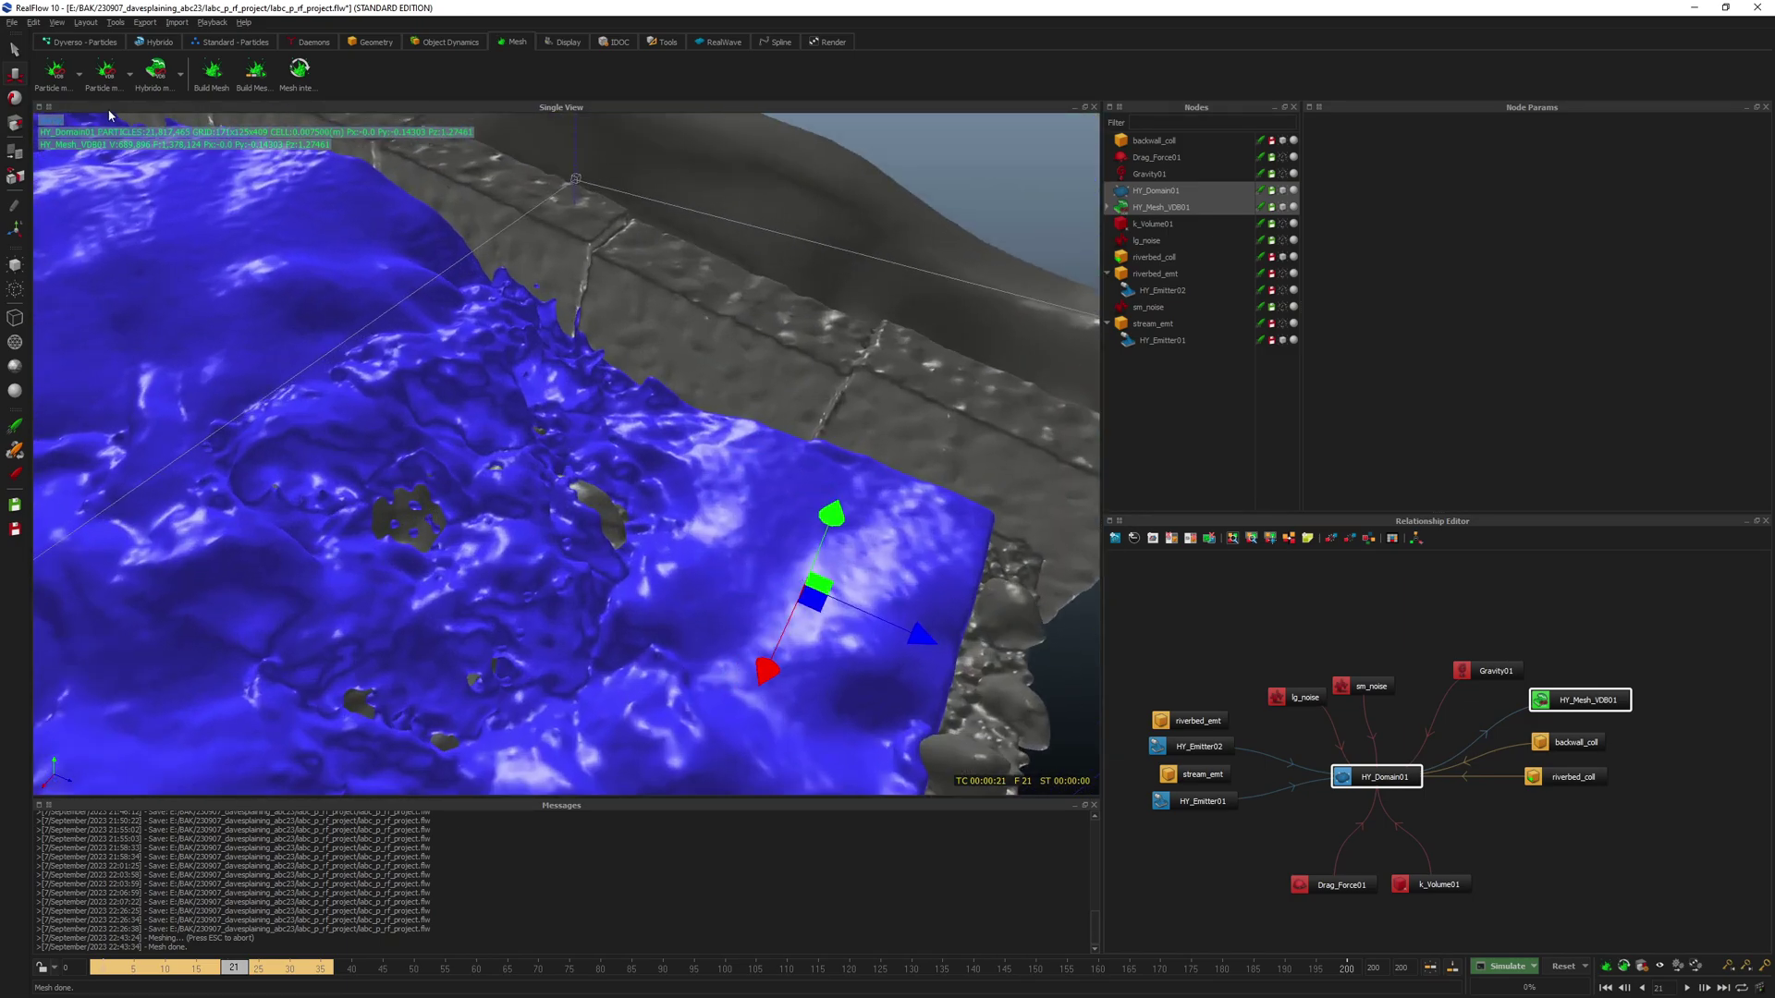
# - Enable interactive meshing and view the cut edge of the bounded mesh against the river particles
pyautogui.click(294, 69)
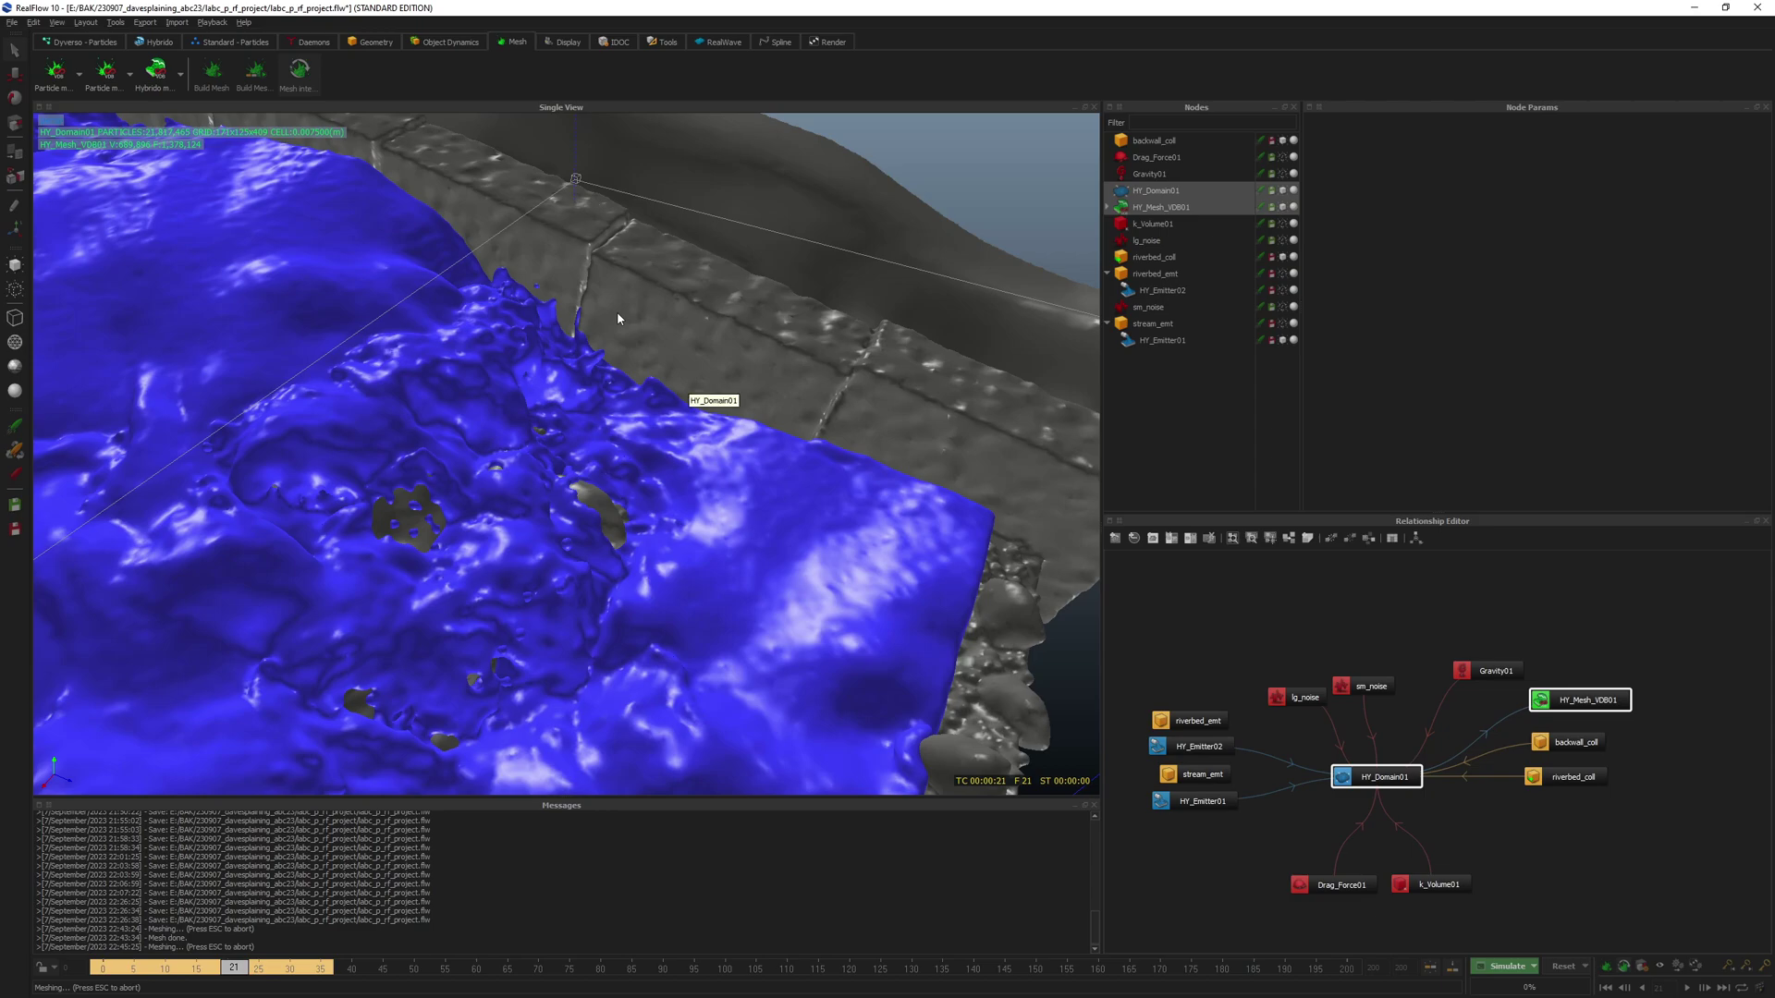
pyautogui.keyDown('alt'); pyautogui.moveTo(427, 363); pyautogui.dragTo(591, 474); pyautogui.keyUp('alt')
pyautogui.keyDown('alt'); pyautogui.moveTo(590, 473); pyautogui.dragTo(658, 483, button='right'); pyautogui.keyUp('alt')
pyautogui.keyDown('alt'); pyautogui.moveTo(658, 482); pyautogui.dragTo(950, 302); pyautogui.keyUp('alt')
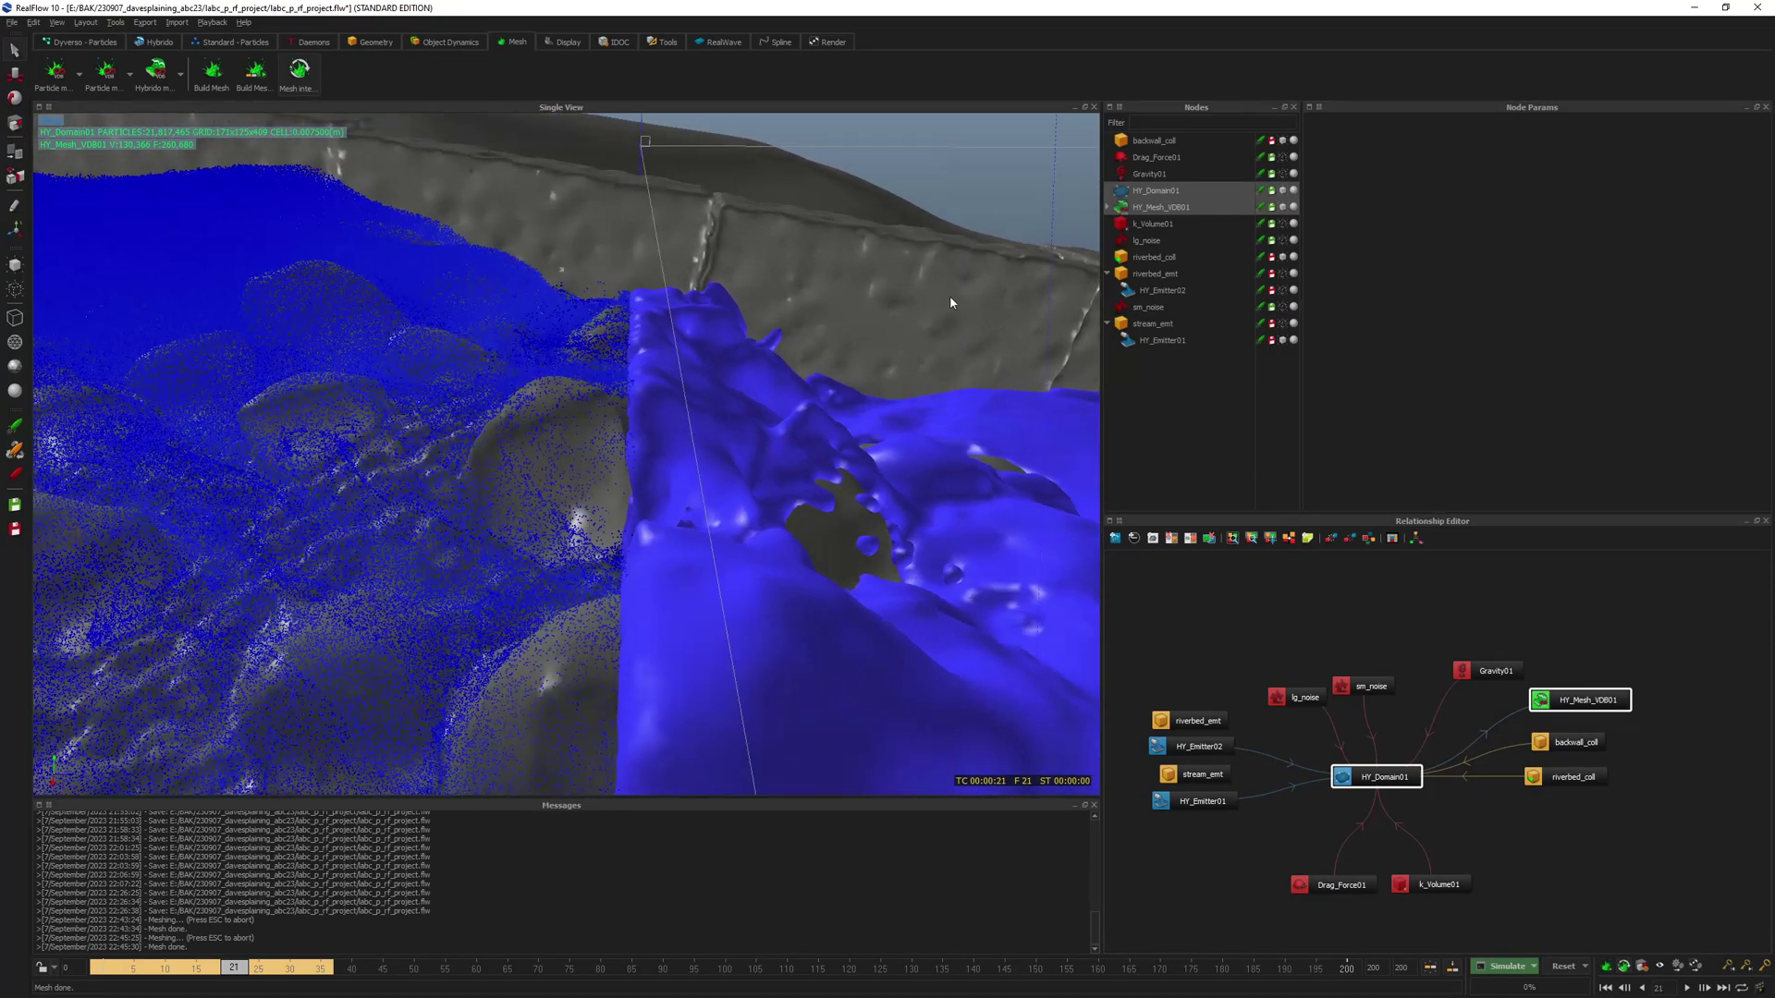
# - Review the HY_Domain01 grid settings and set the polygon size of HY_Mesh_VDB01 to 0.0025
pyautogui.click(1170, 208)
pyautogui.doubleClick(1440, 348)
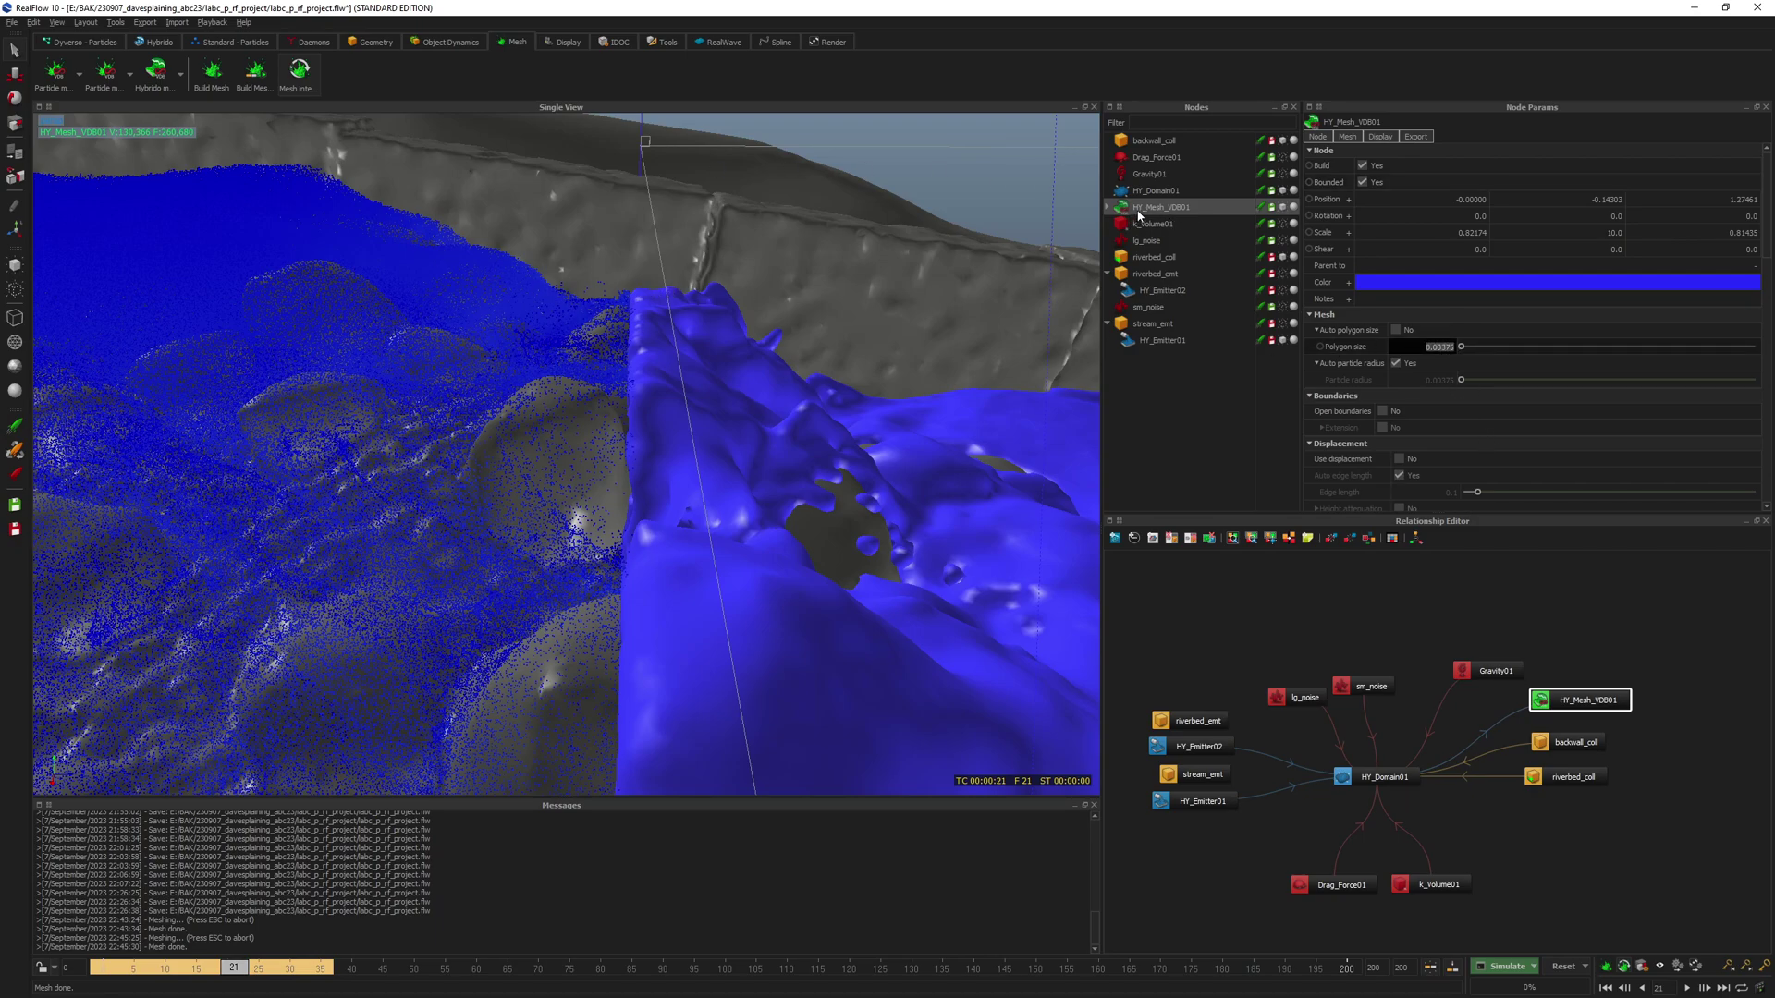
pyautogui.click(1147, 189)
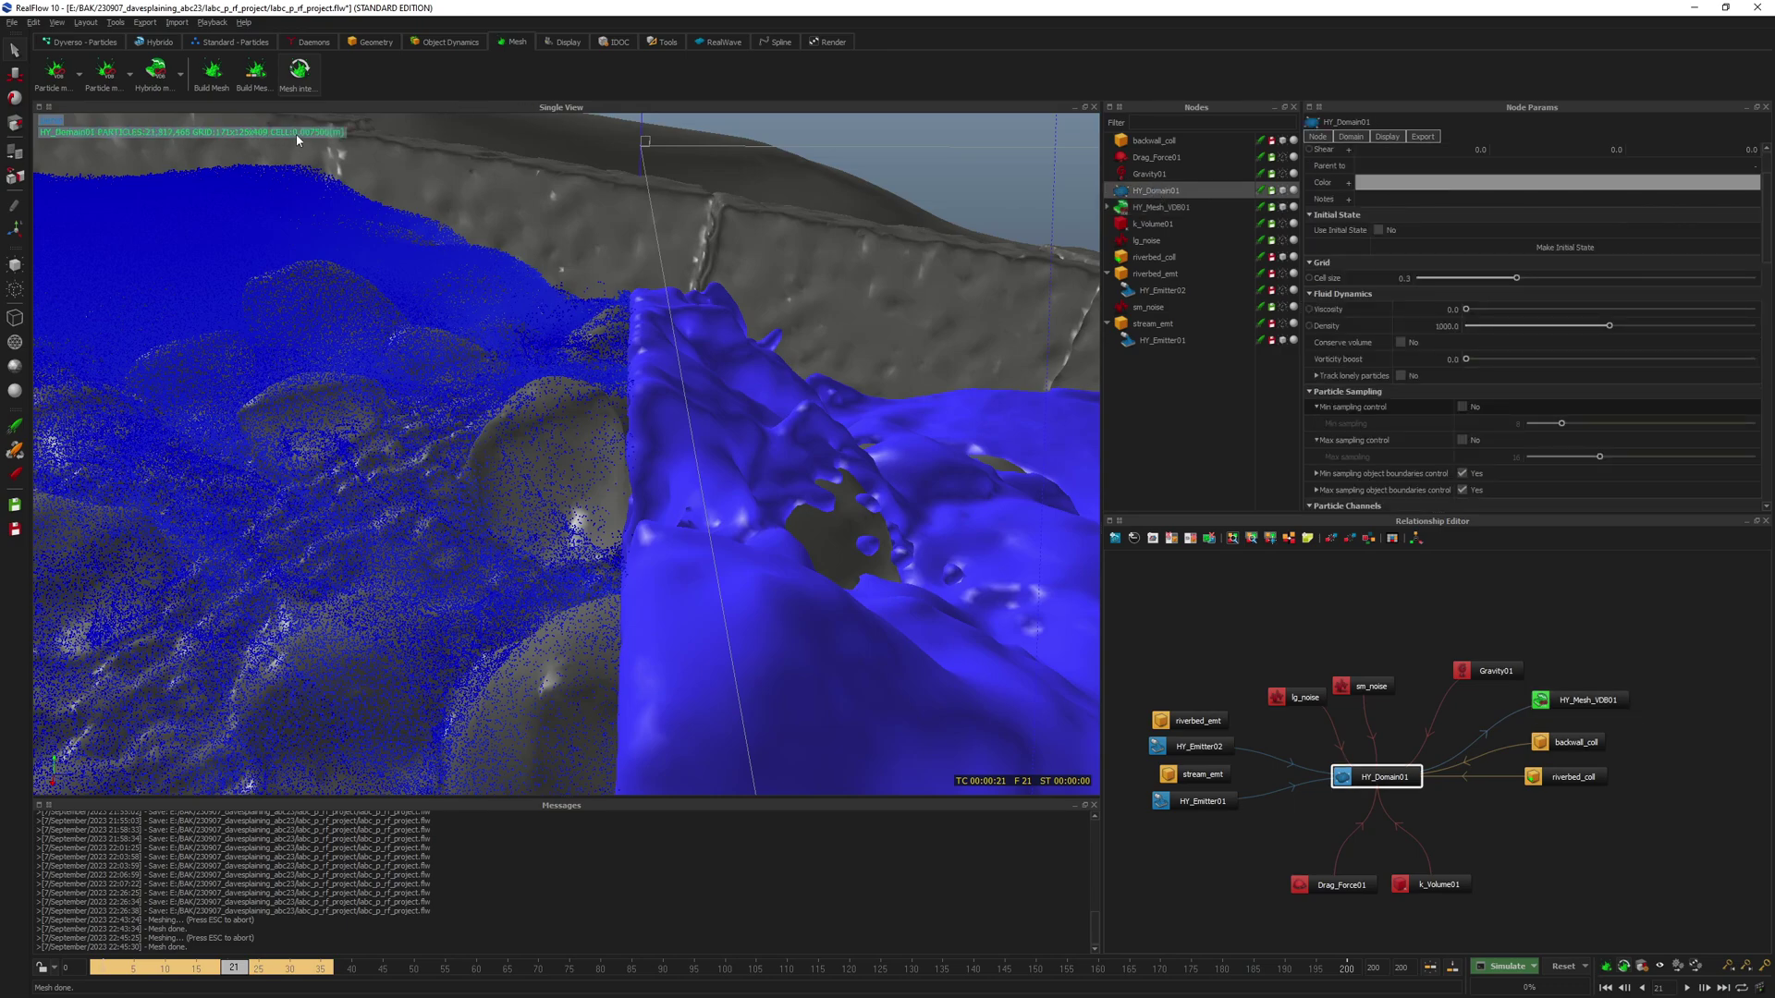
pyautogui.click(1169, 209)
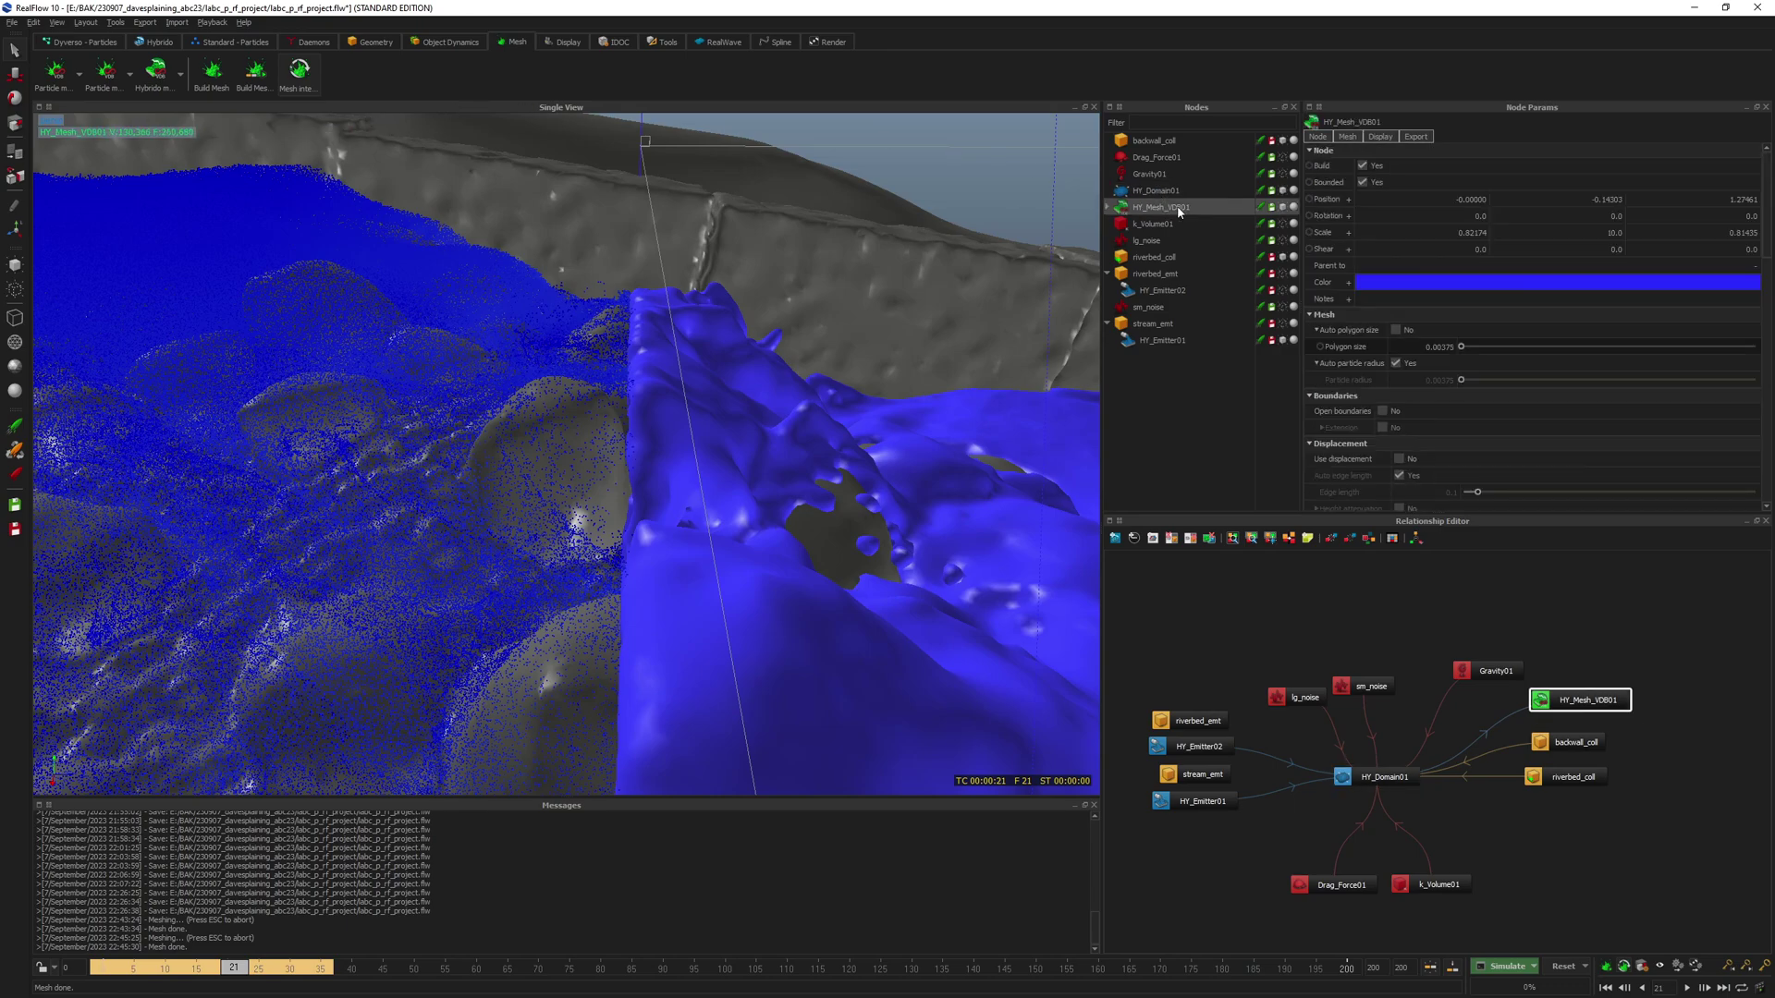
pyautogui.doubleClick(1439, 347)
pyautogui.press('End')
pyautogui.hotkey('shift', 'Left')
pyautogui.hotkey('shift', 'Left')
pyautogui.write('255')
pyautogui.press('Return')
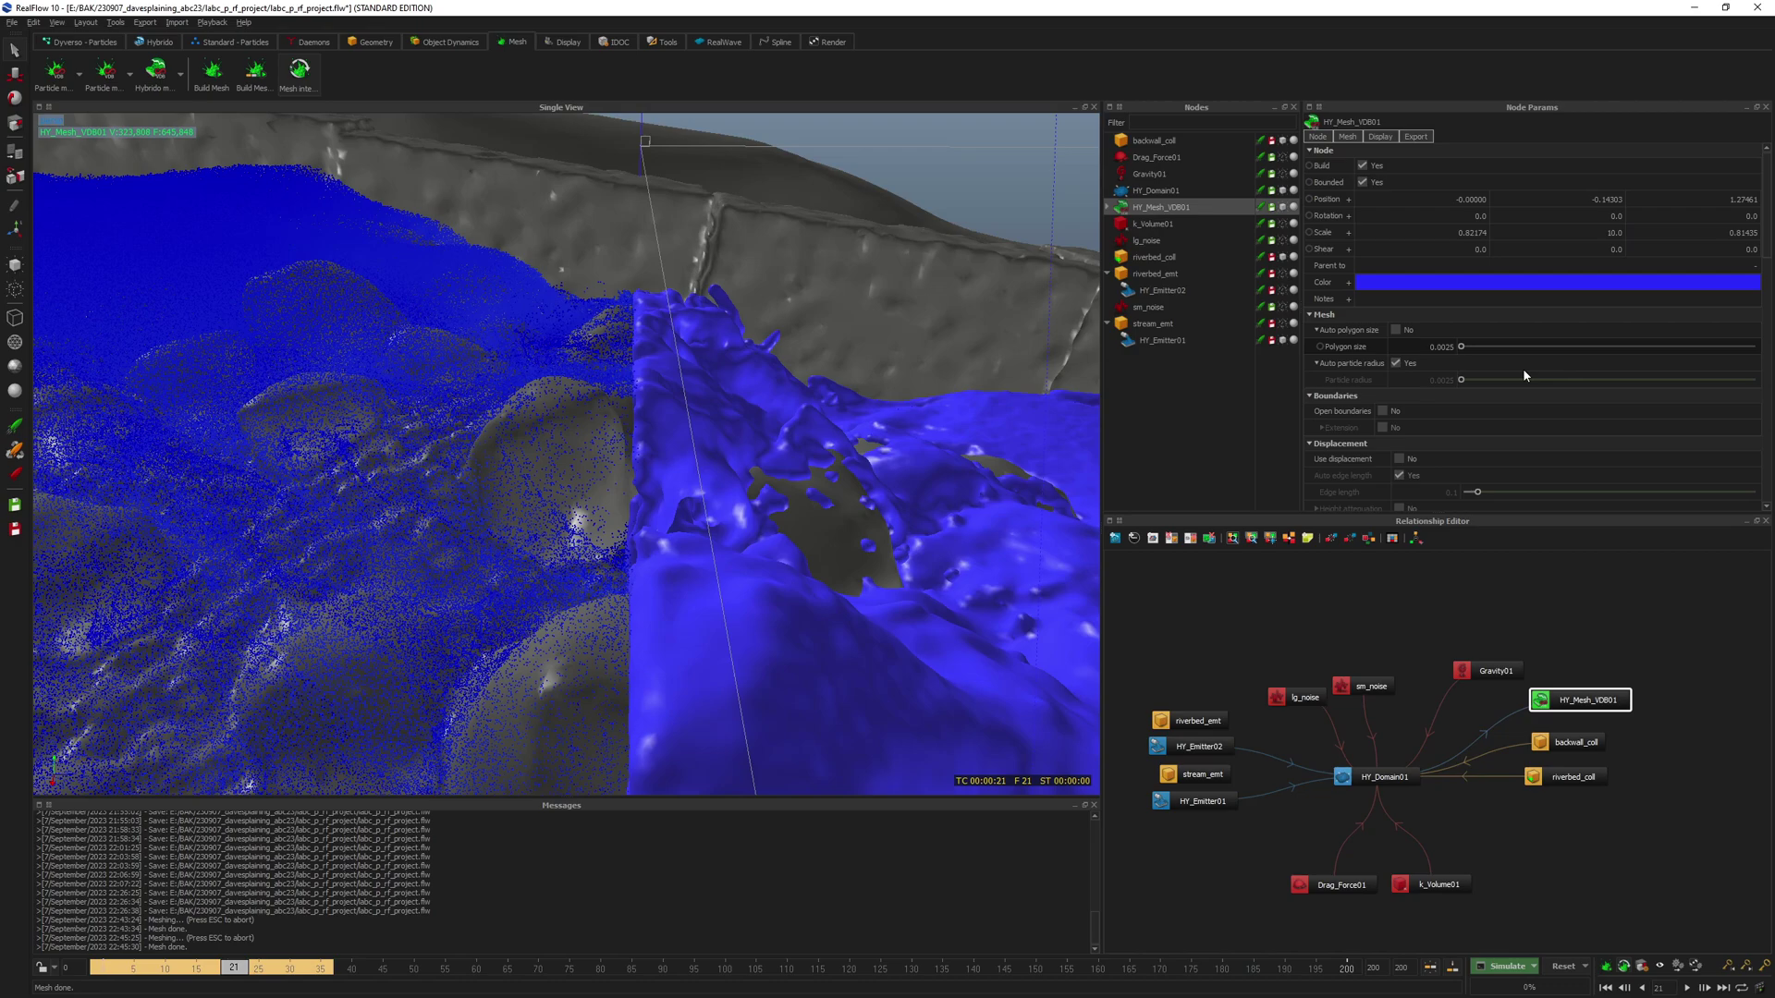
# - Inspect the refined mesh section and move its bounding box upstream to a Z position of about 0.919
pyautogui.keyDown('alt'); pyautogui.moveTo(729, 459); pyautogui.dragTo(698, 321); pyautogui.keyUp('alt')
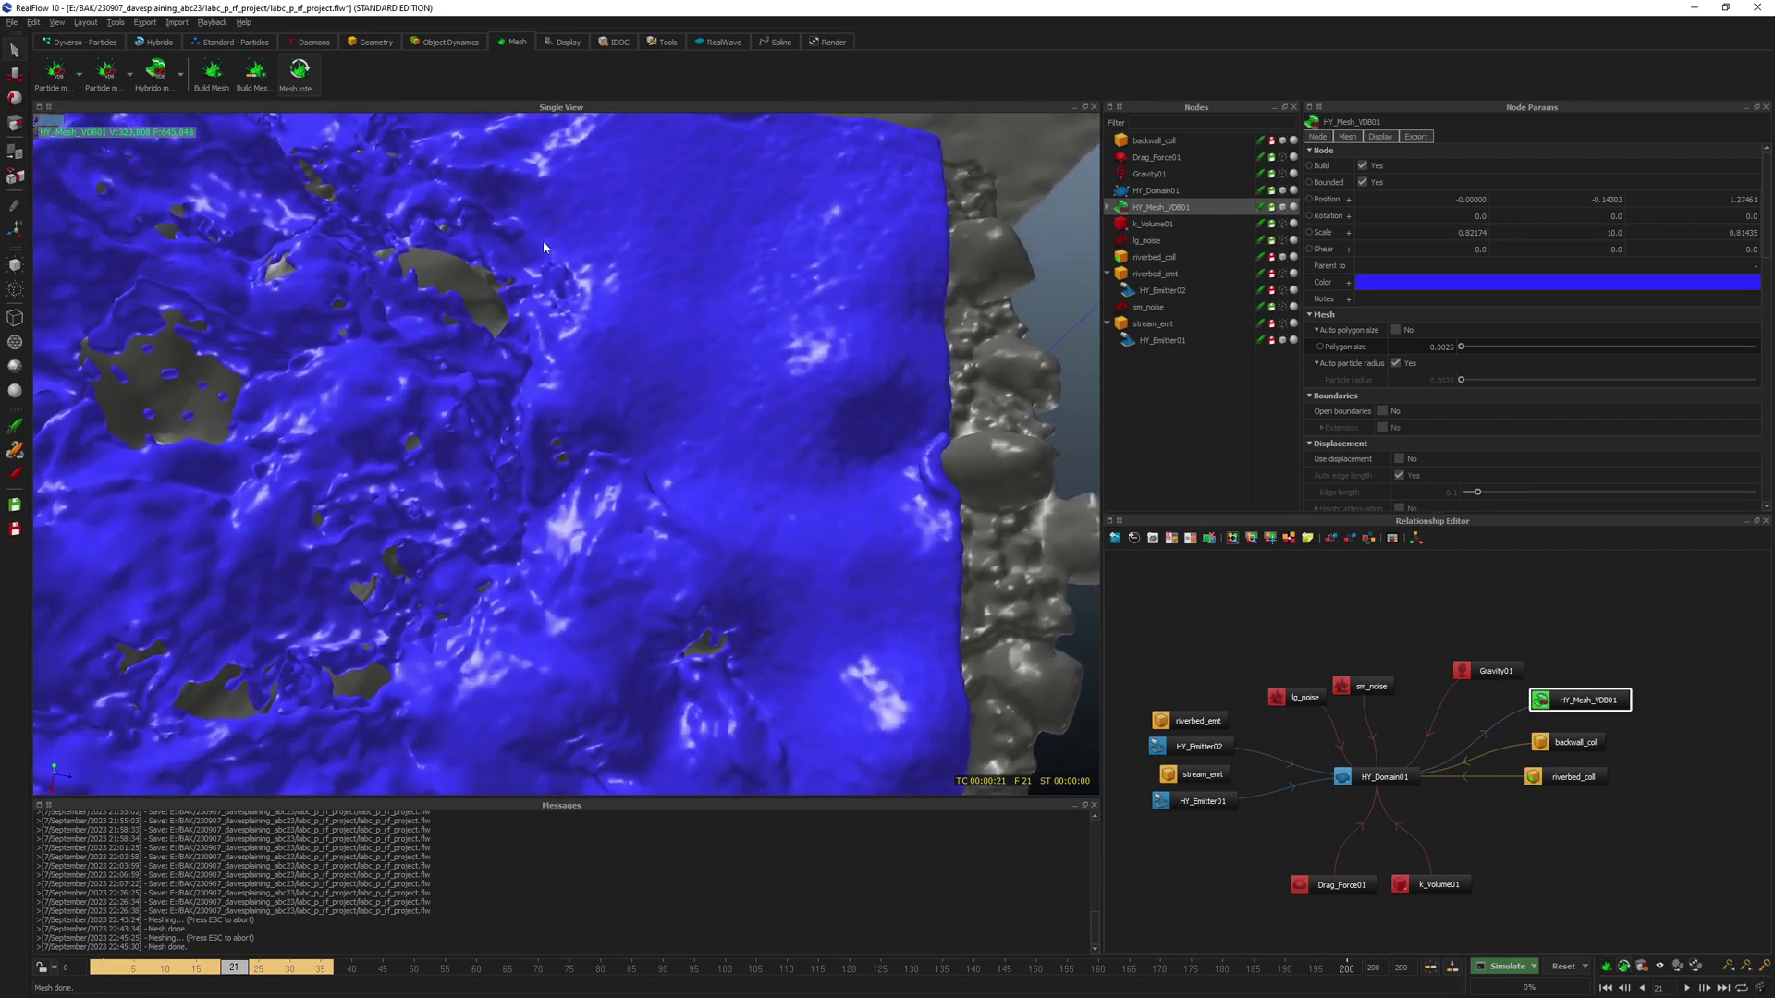
pyautogui.keyDown('alt'); pyautogui.moveTo(817, 443); pyautogui.dragTo(939, 384); pyautogui.keyUp('alt')
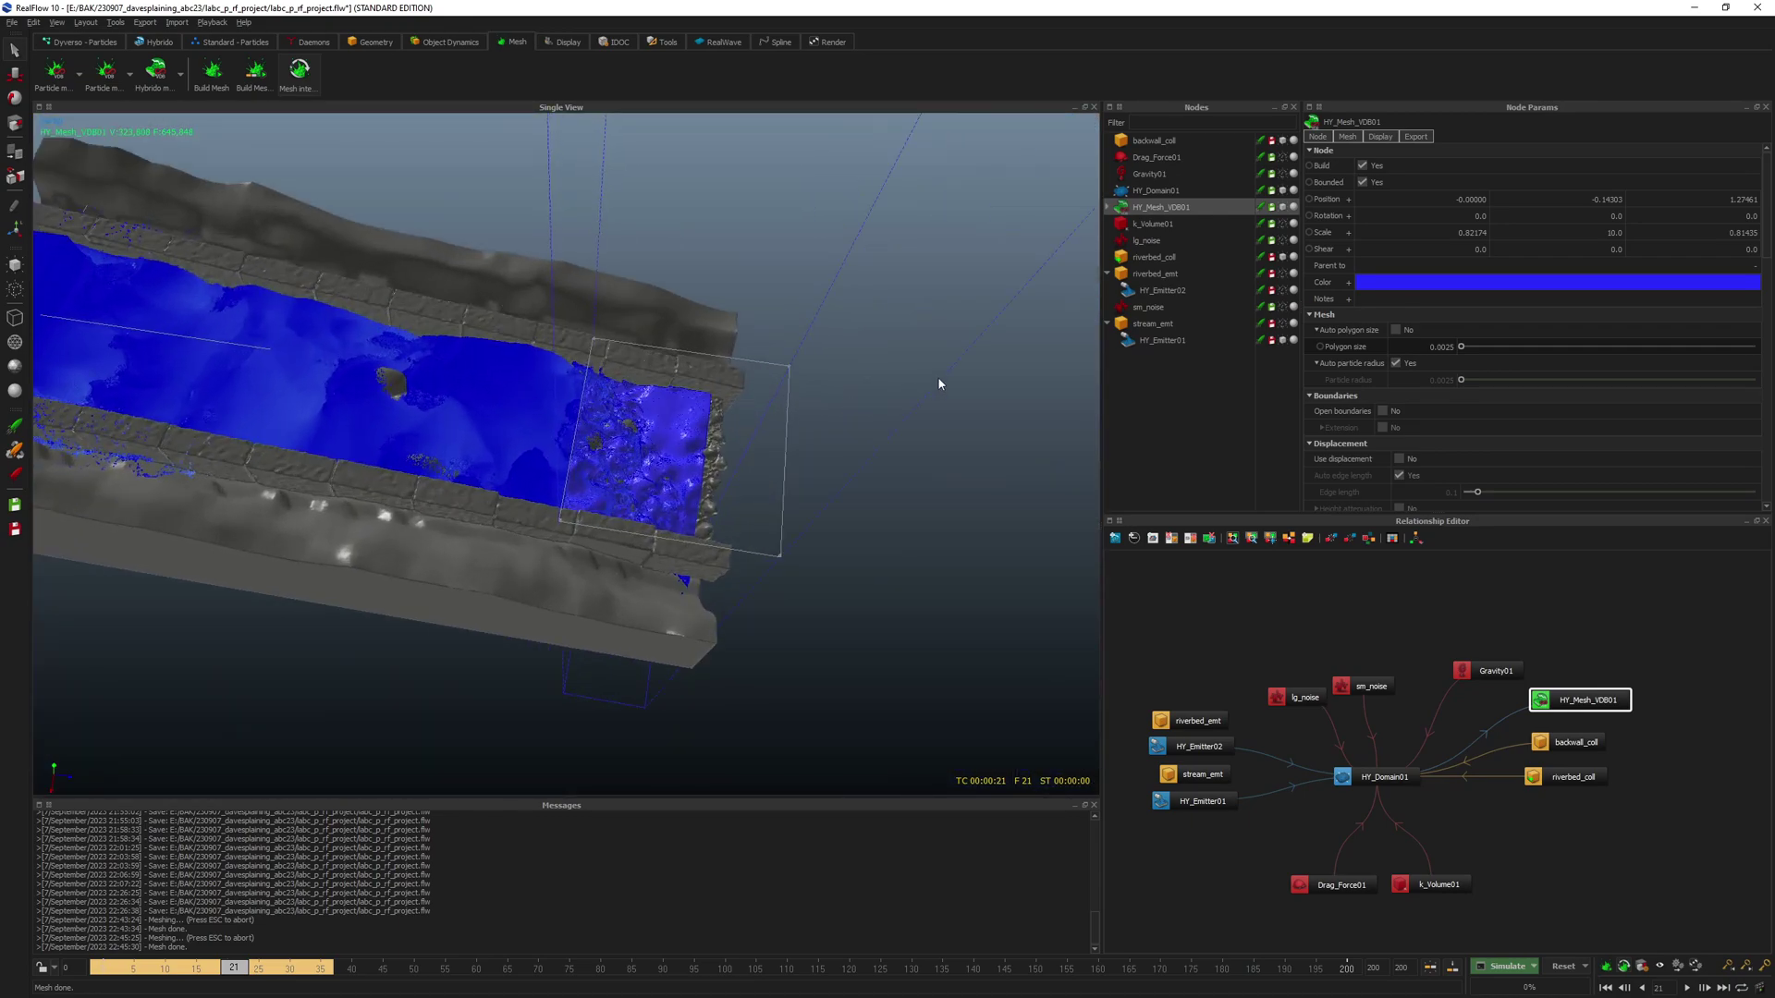
pyautogui.press('w')
pyautogui.moveTo(787, 455); pyautogui.dragTo(760, 451)
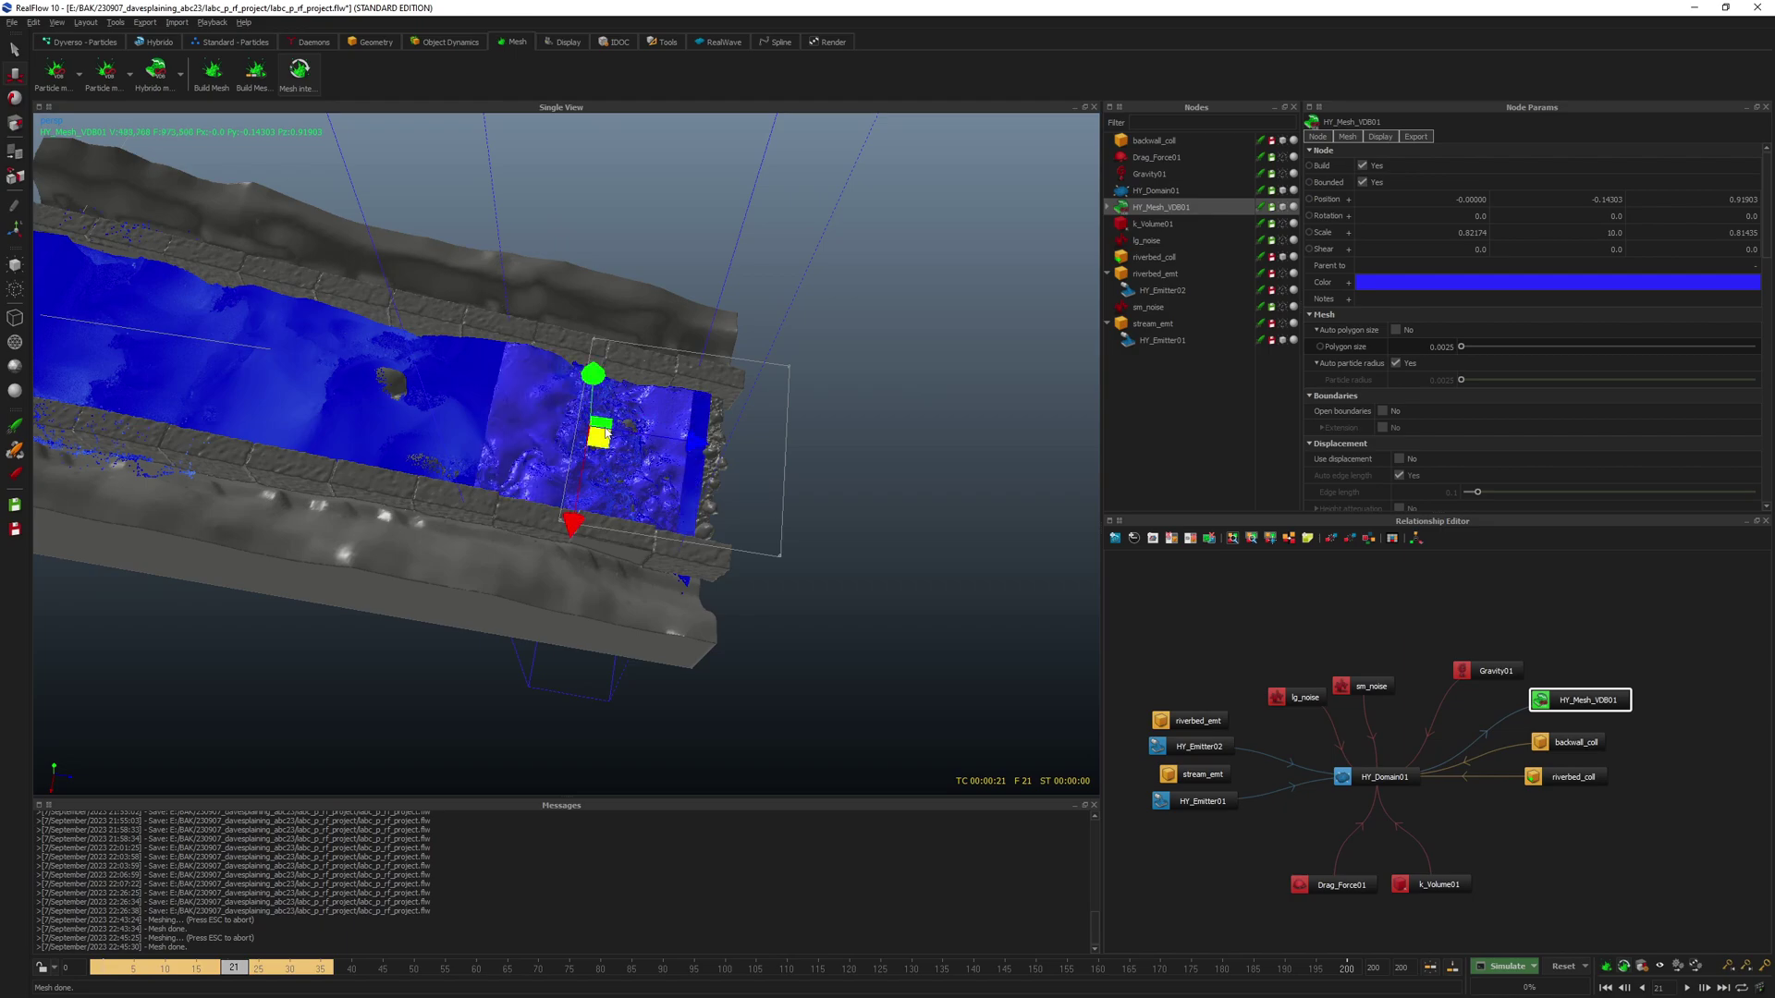
pyautogui.scroll(5, 566, 430)
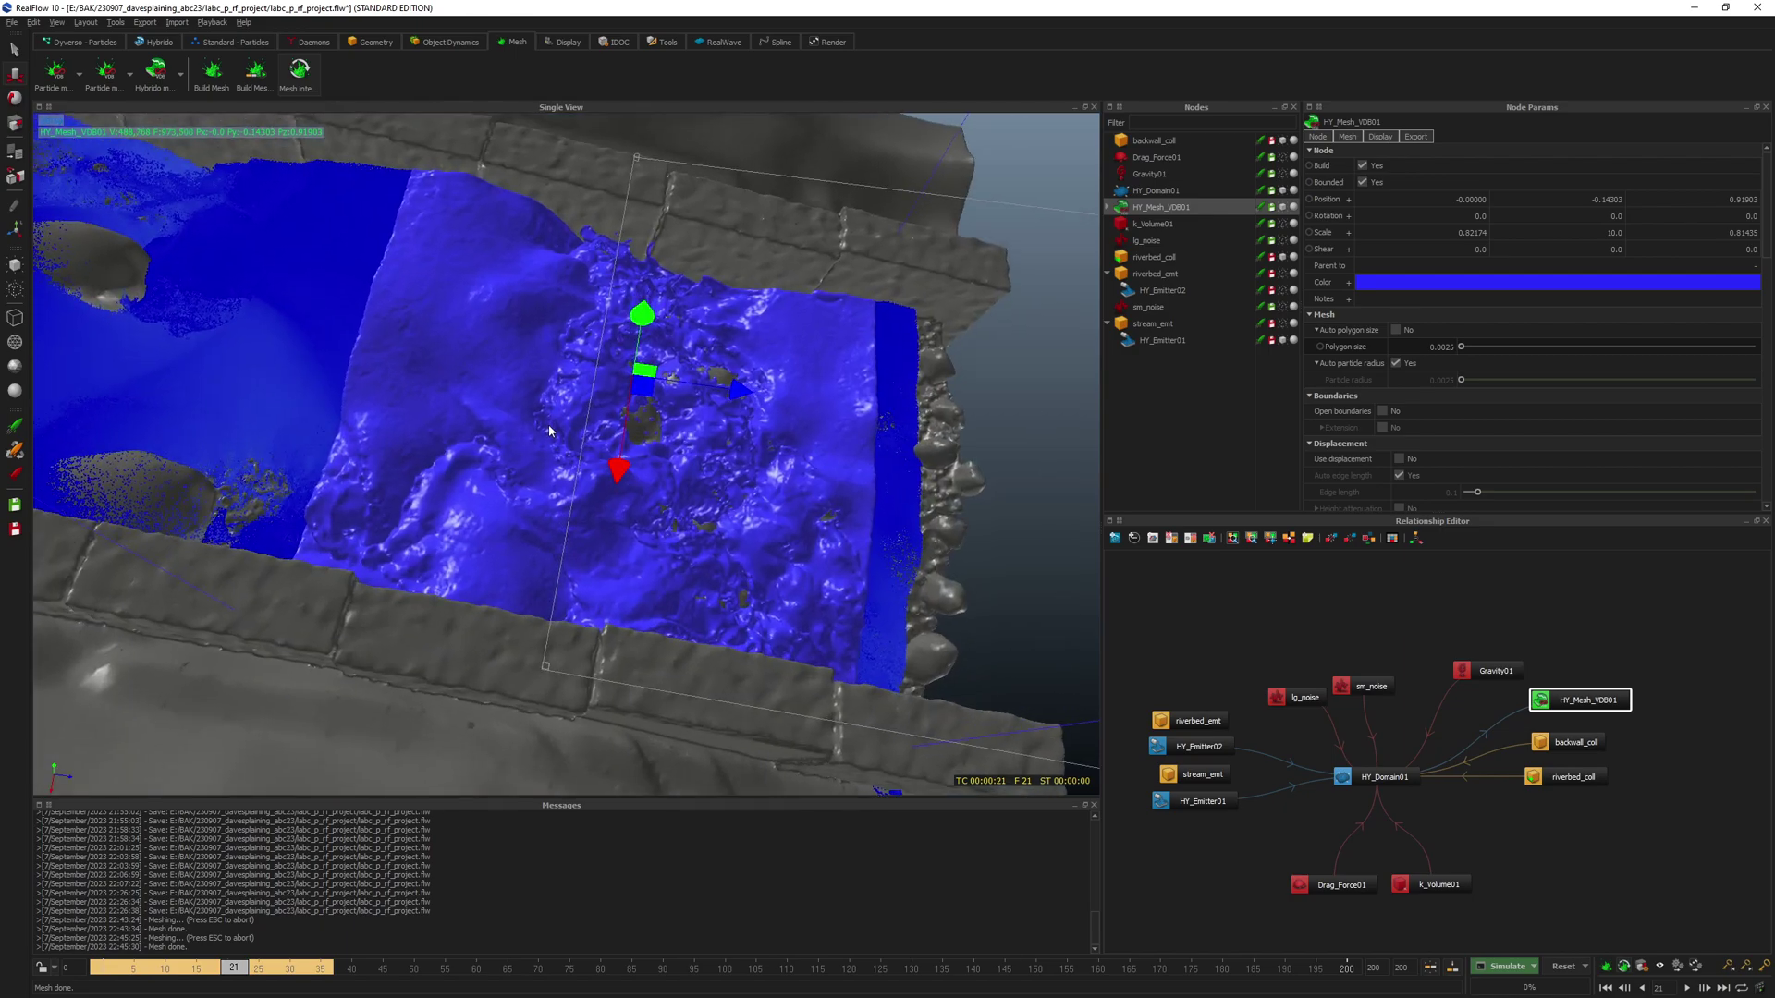
# - Expand the Volume Filters of HY_Mesh_VDB01 and add a volume filter
pyautogui.scroll(-6, 1368, 379)
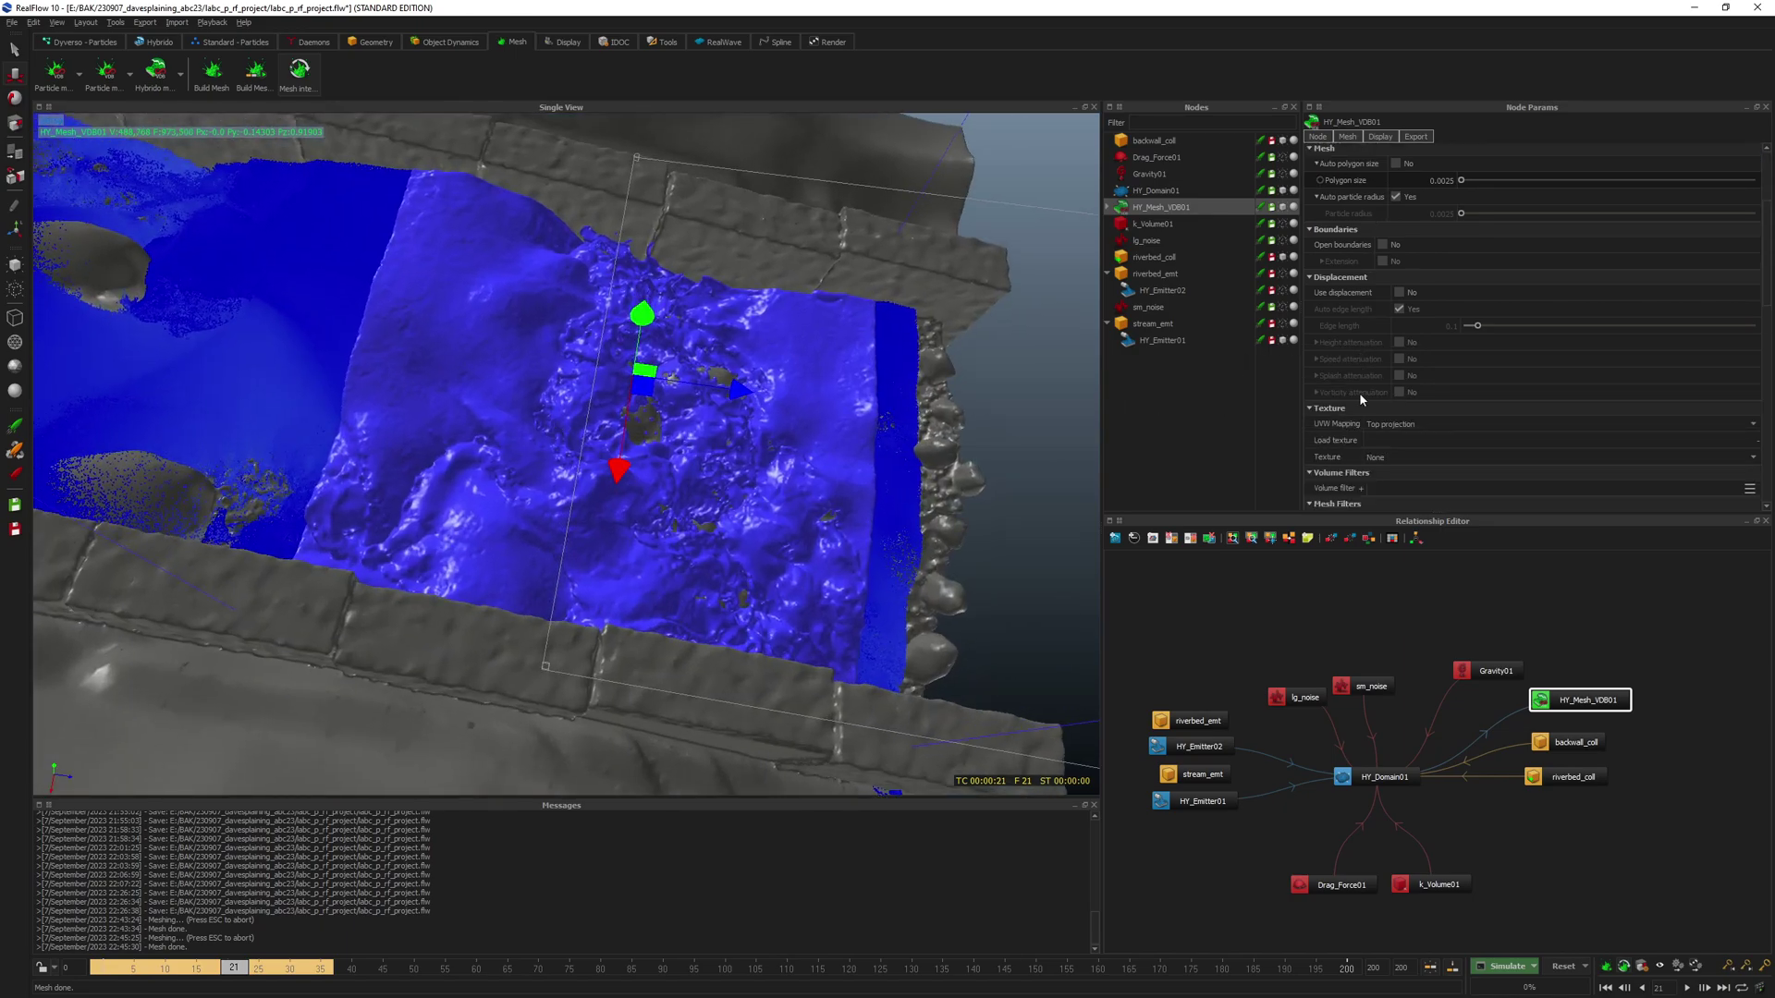
pyautogui.click(1359, 363)
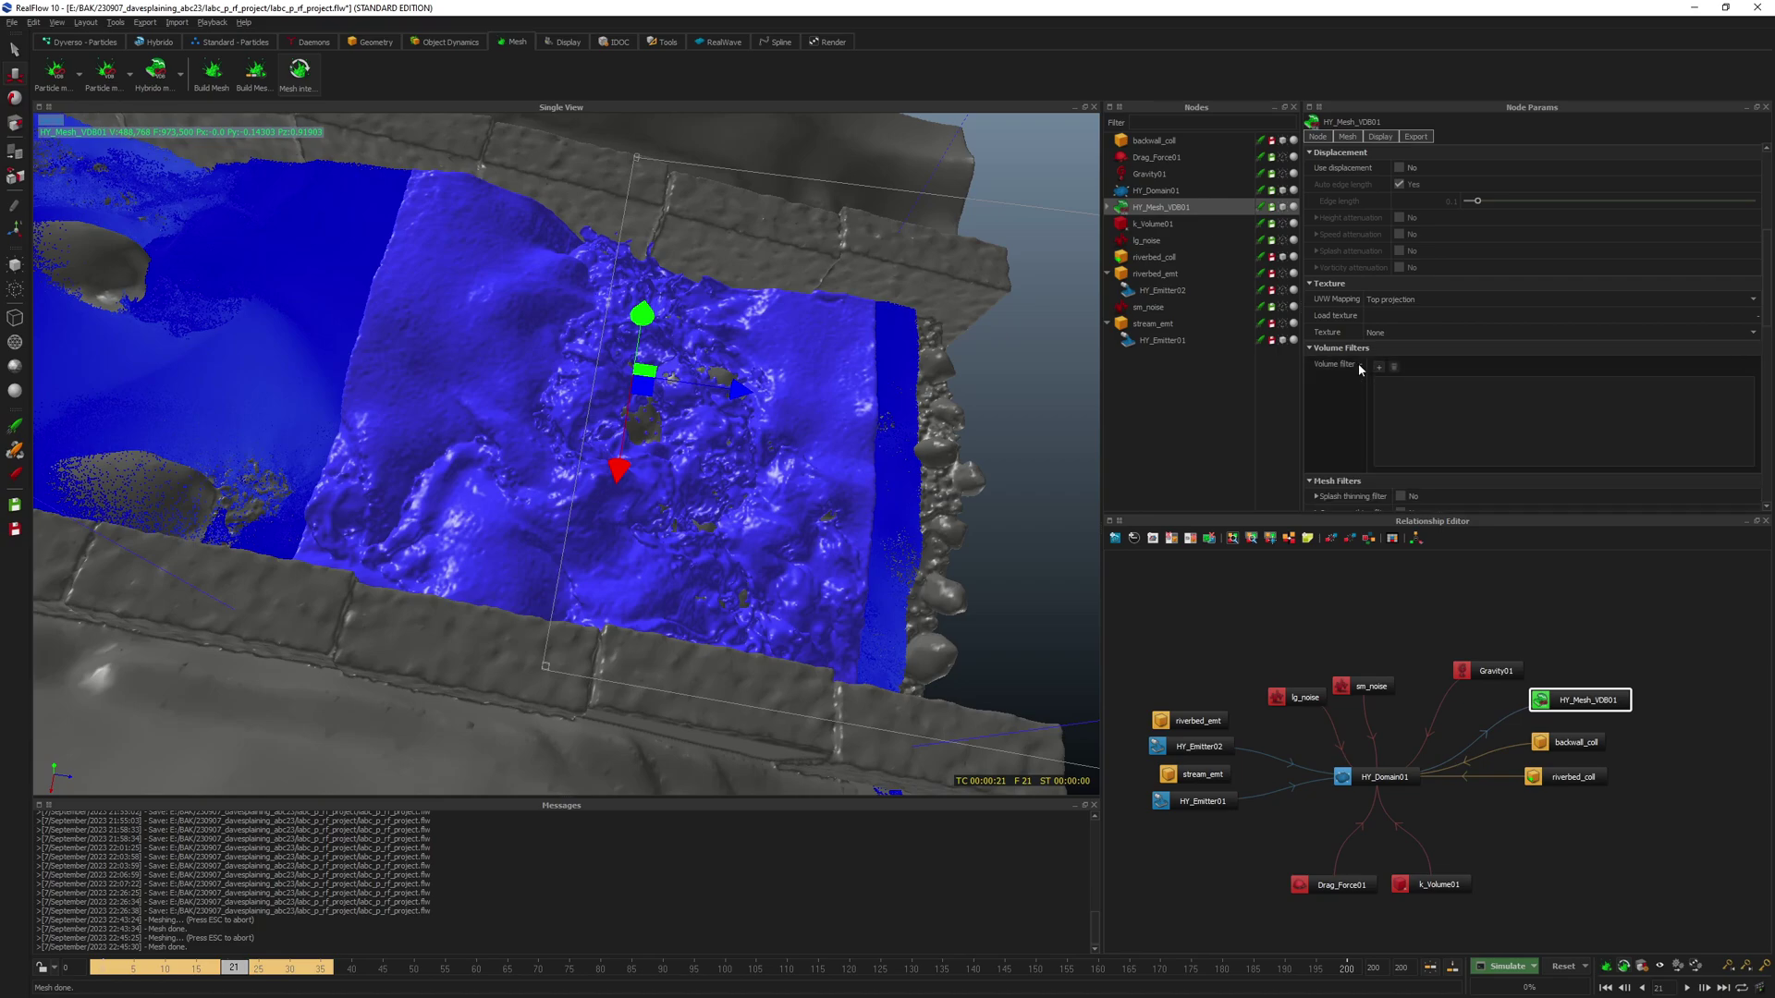
pyautogui.click(1377, 367)
pyautogui.click(1423, 390)
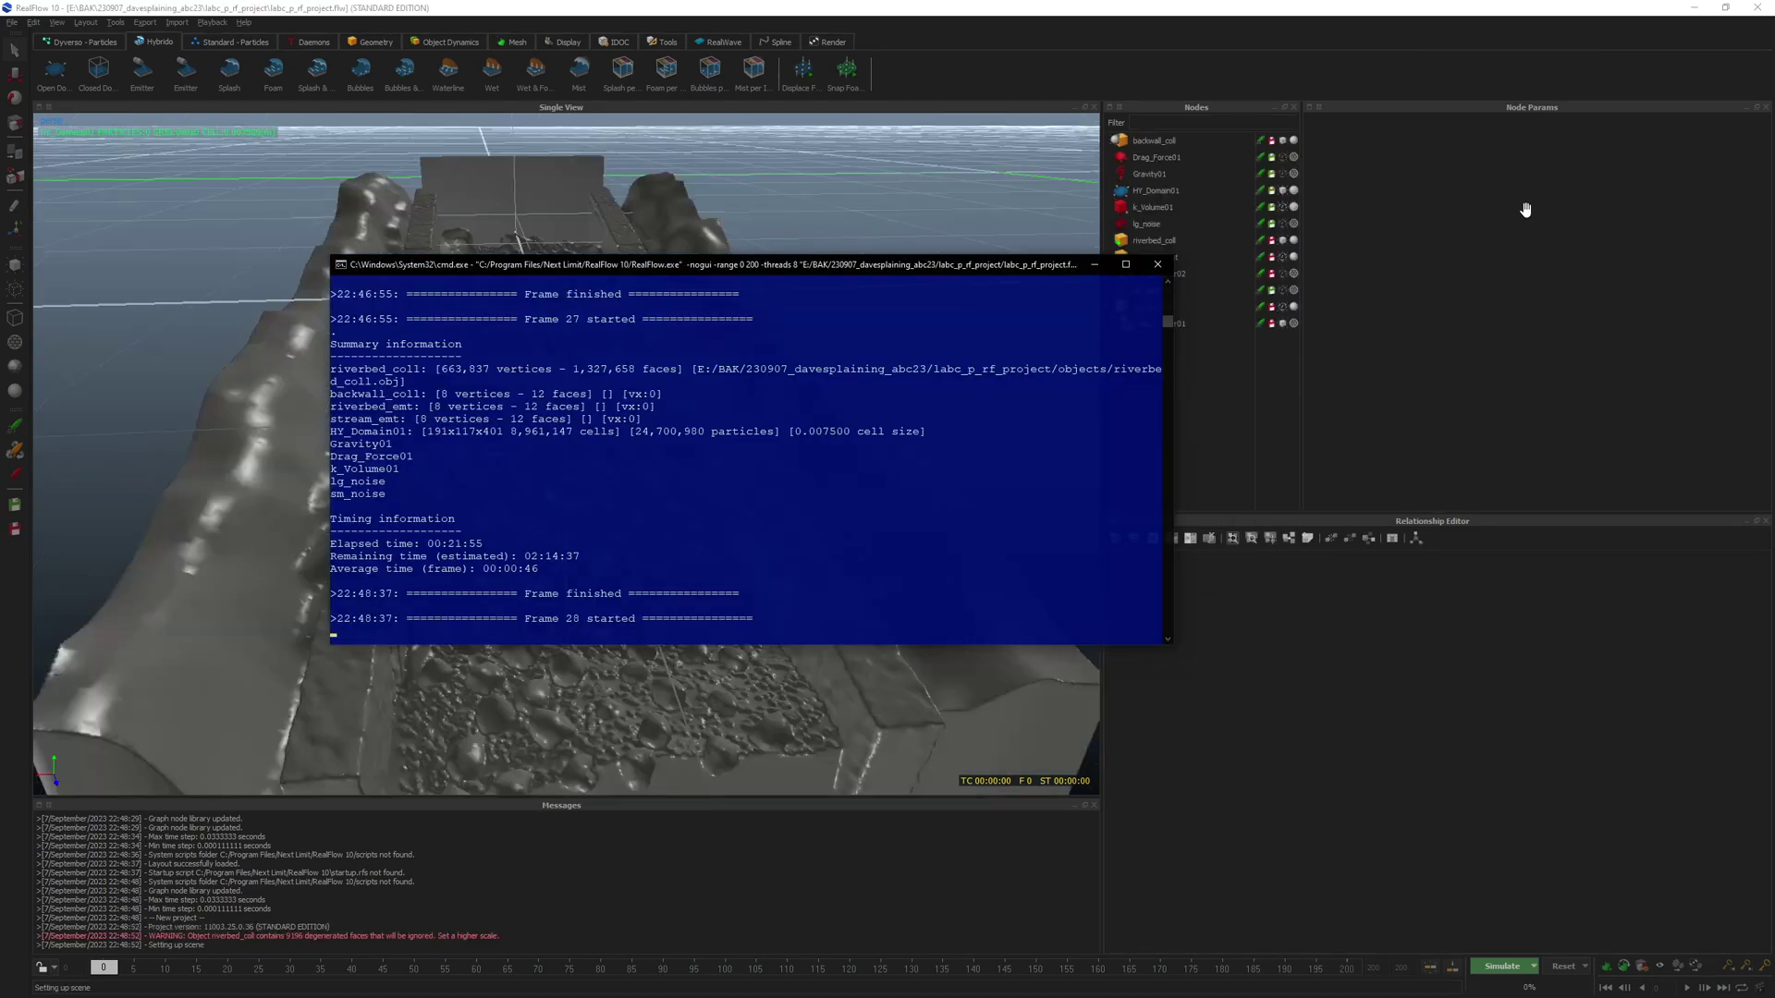
# - Minimize the simulation console window and create a Hybrido VDB mesh for HY_Domain01
pyautogui.click(1092, 265)
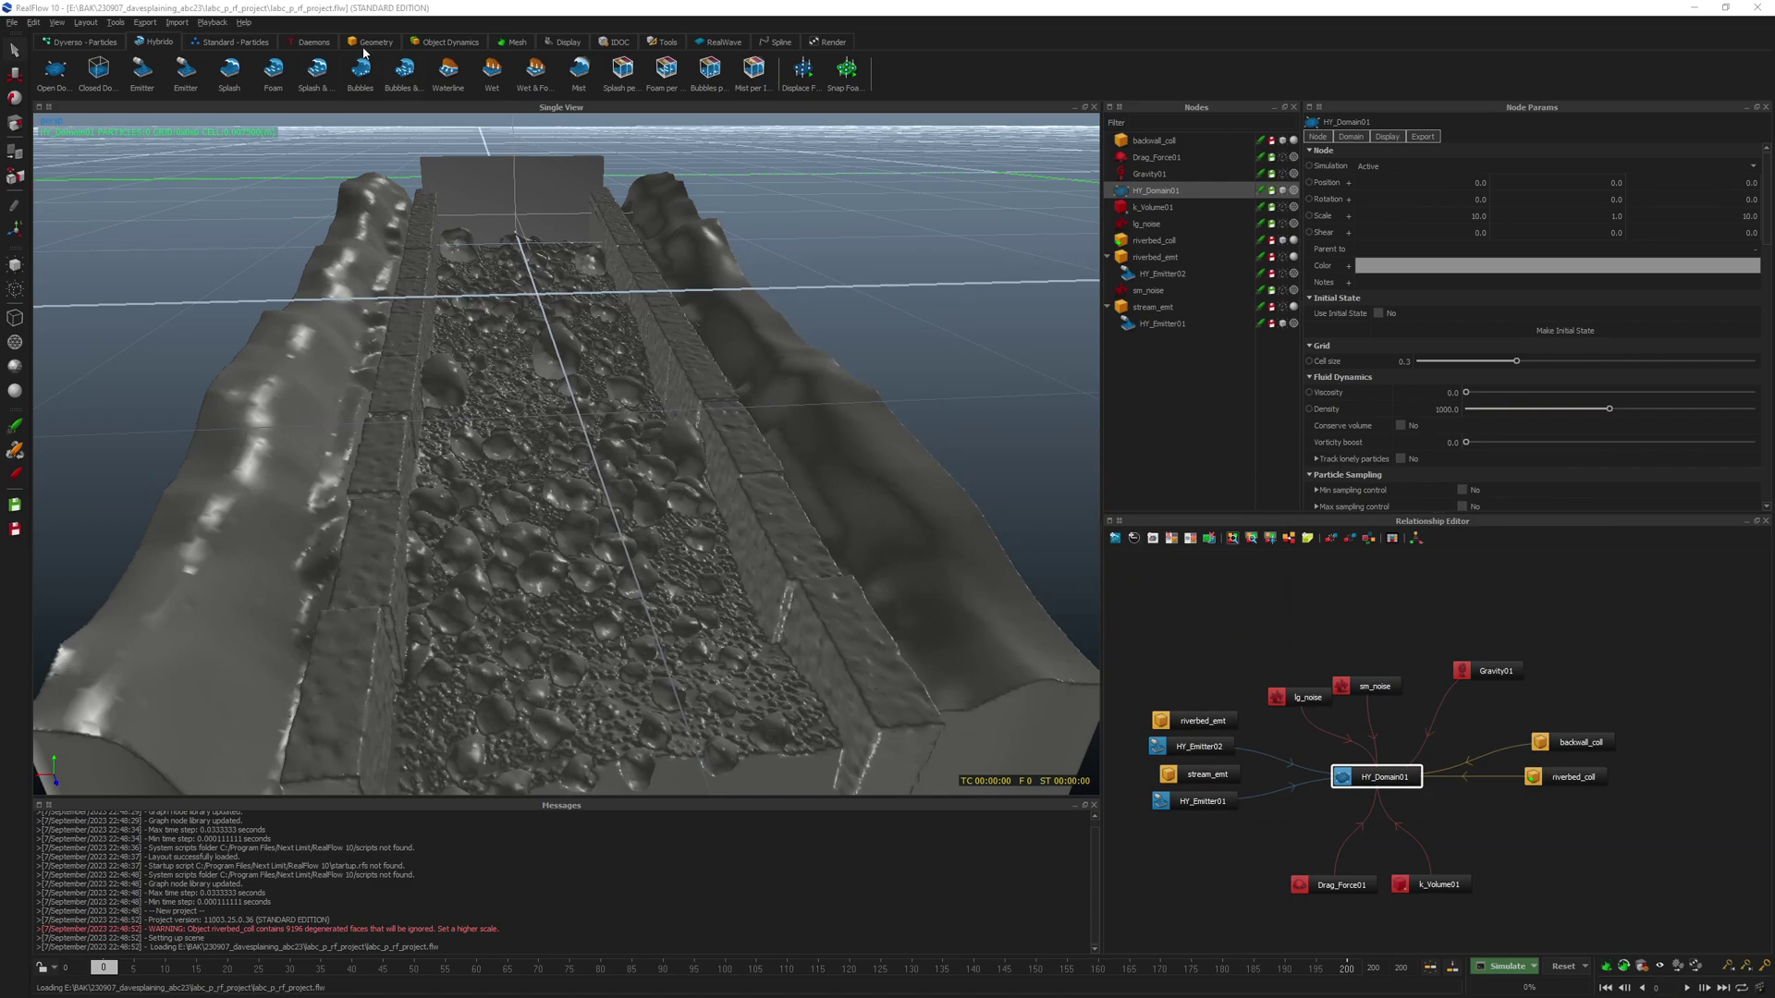
pyautogui.click(512, 42)
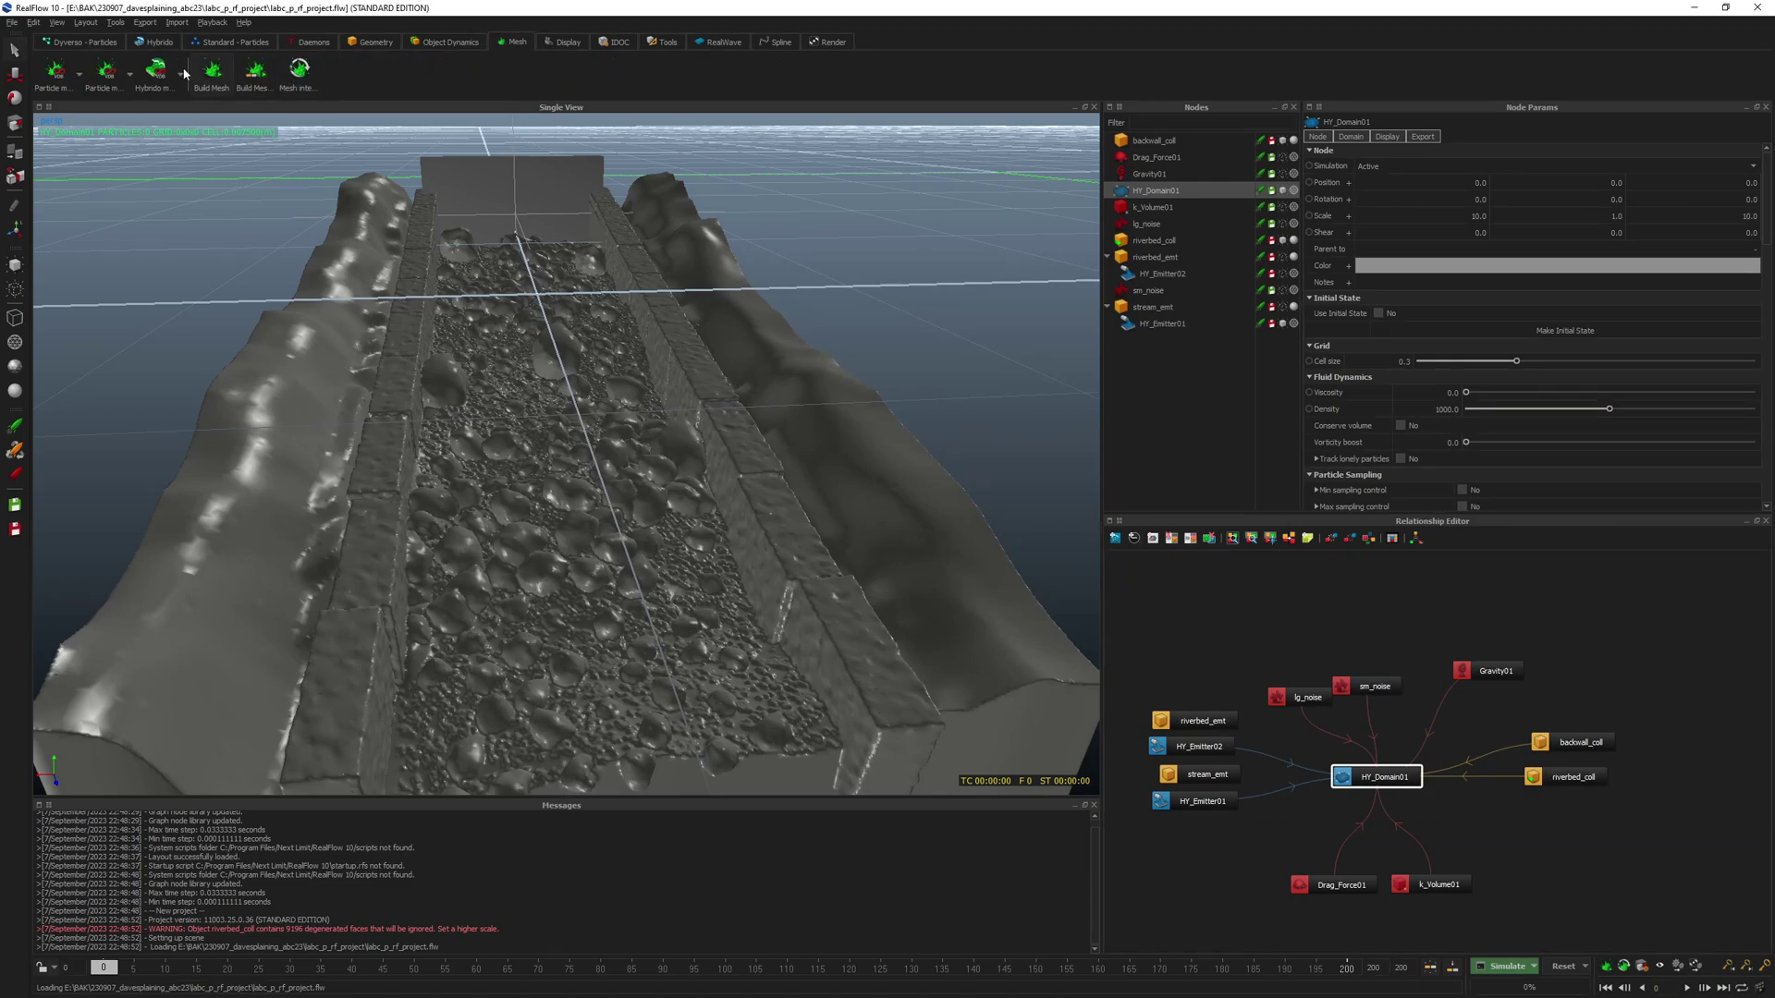
pyautogui.click(155, 72)
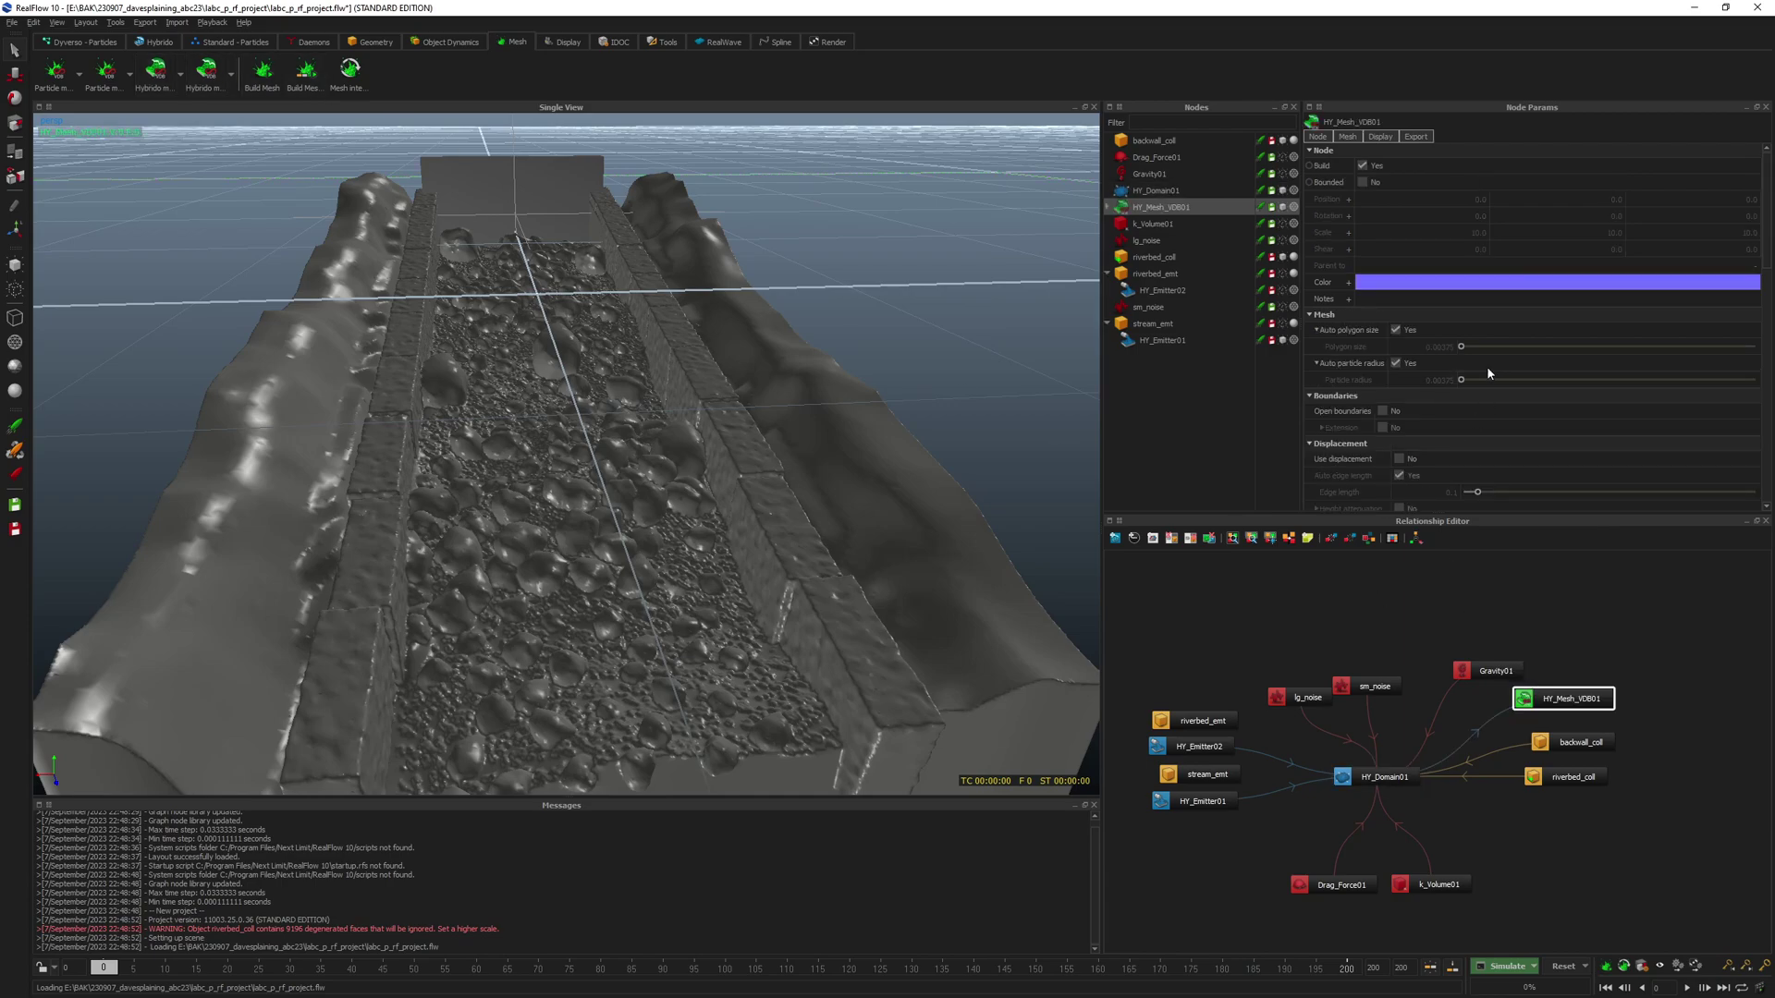
# - Set the color of HY_Mesh_VDB01 to a saturated blue
pyautogui.click(1396, 280)
pyautogui.click(928, 401)
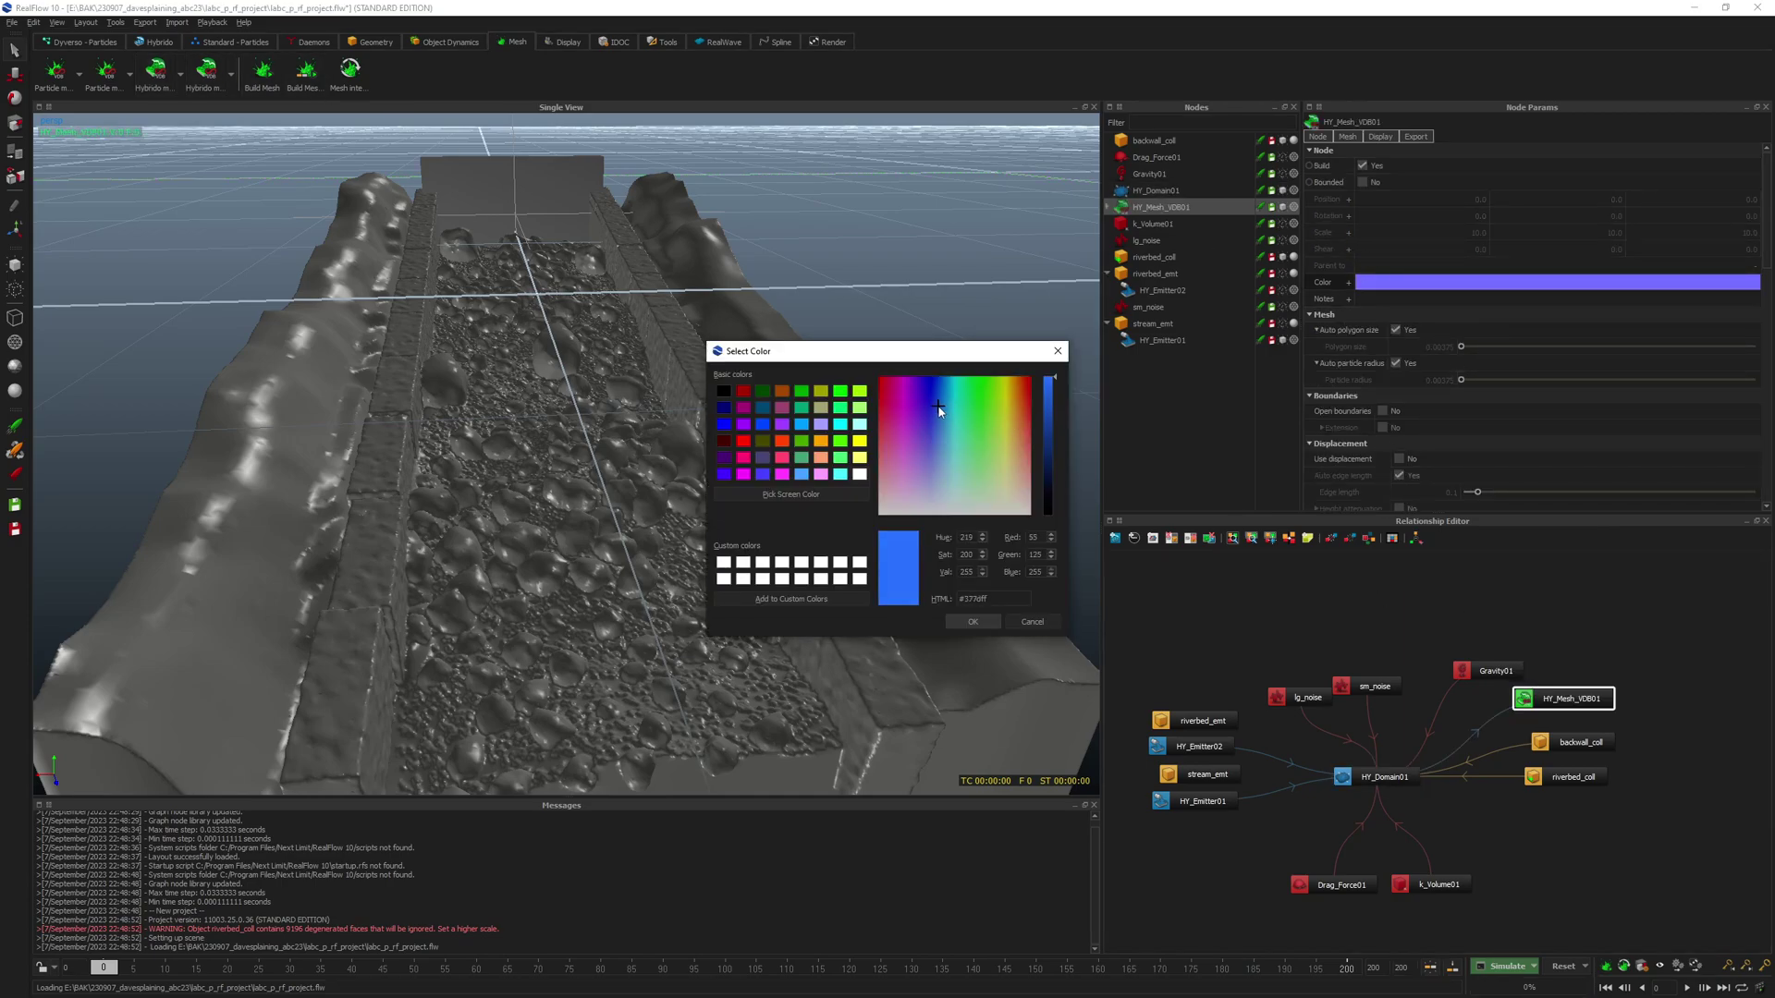
pyautogui.click(972, 622)
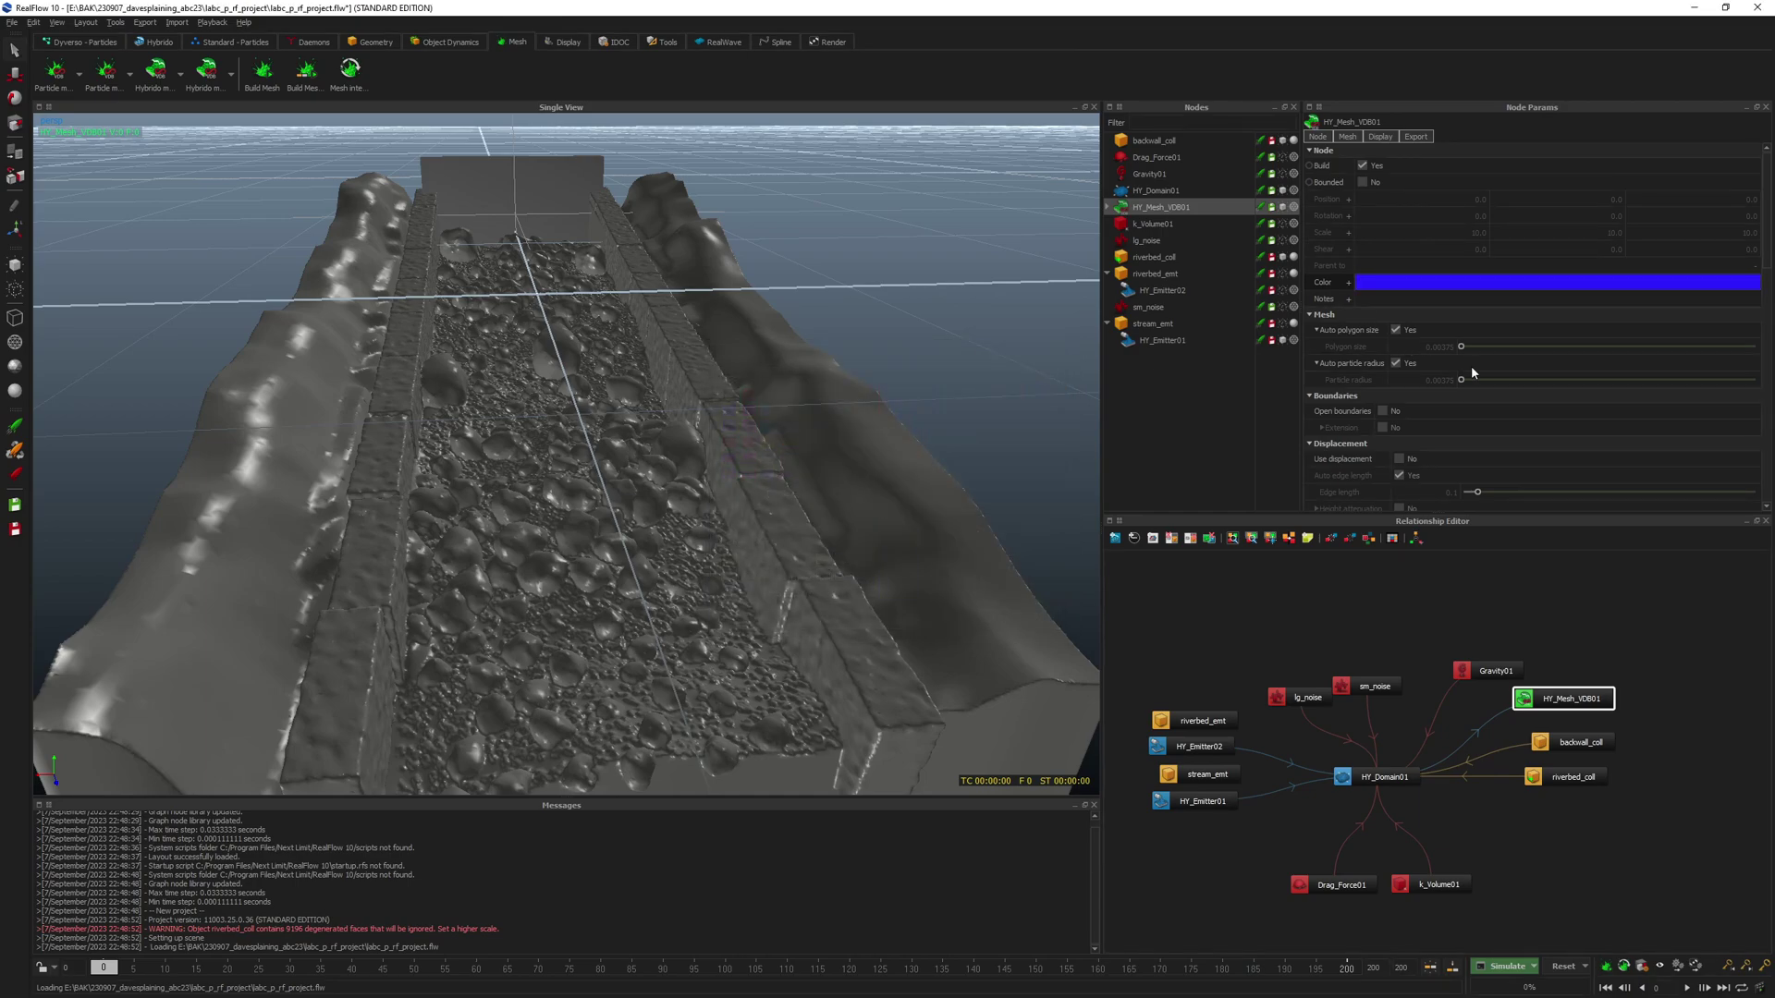
# - Disable the automatic polygon size of HY_Mesh_VDB01 and set the polygon size to 0.0028
pyautogui.click(1396, 330)
pyautogui.doubleClick(1439, 347)
pyautogui.press('End')
pyautogui.write('28')
pyautogui.press('Return')
pyautogui.scroll(-2, 1486, 386)
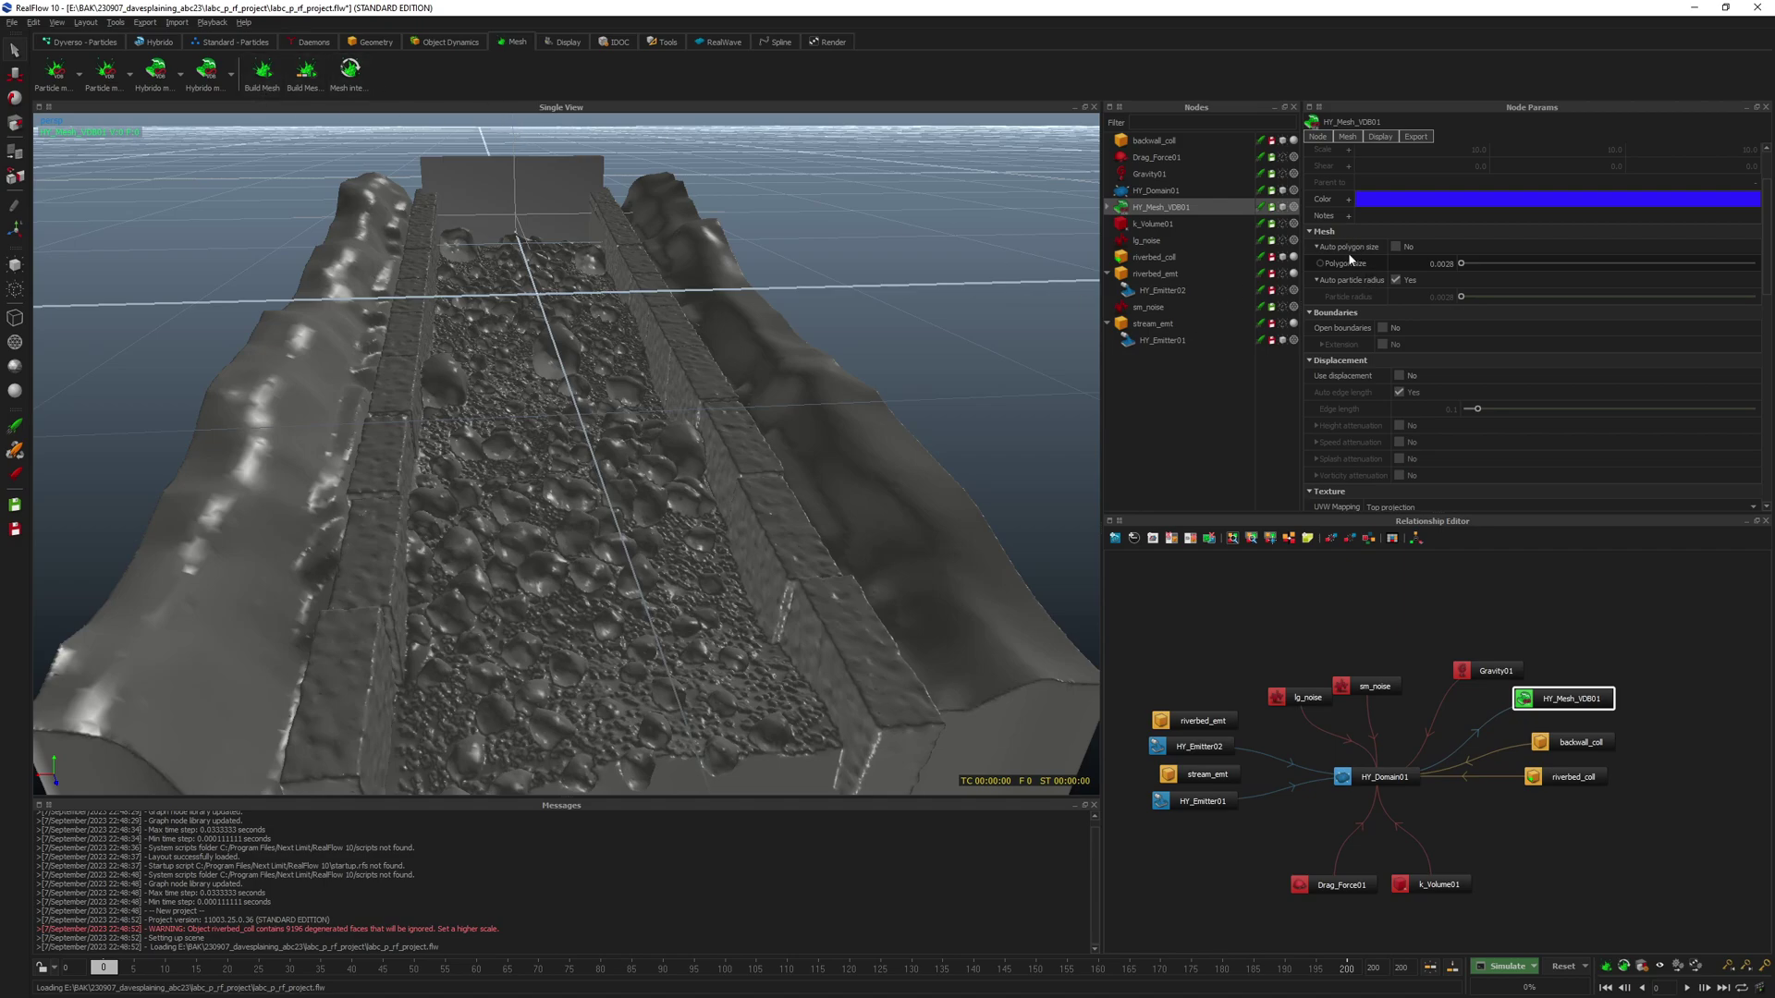
# - Enable Bounded for HY_Mesh_VDB01 and scale its bounding box uniformly down to about 0.517
pyautogui.scroll(2, 1350, 263)
pyautogui.click(1360, 182)
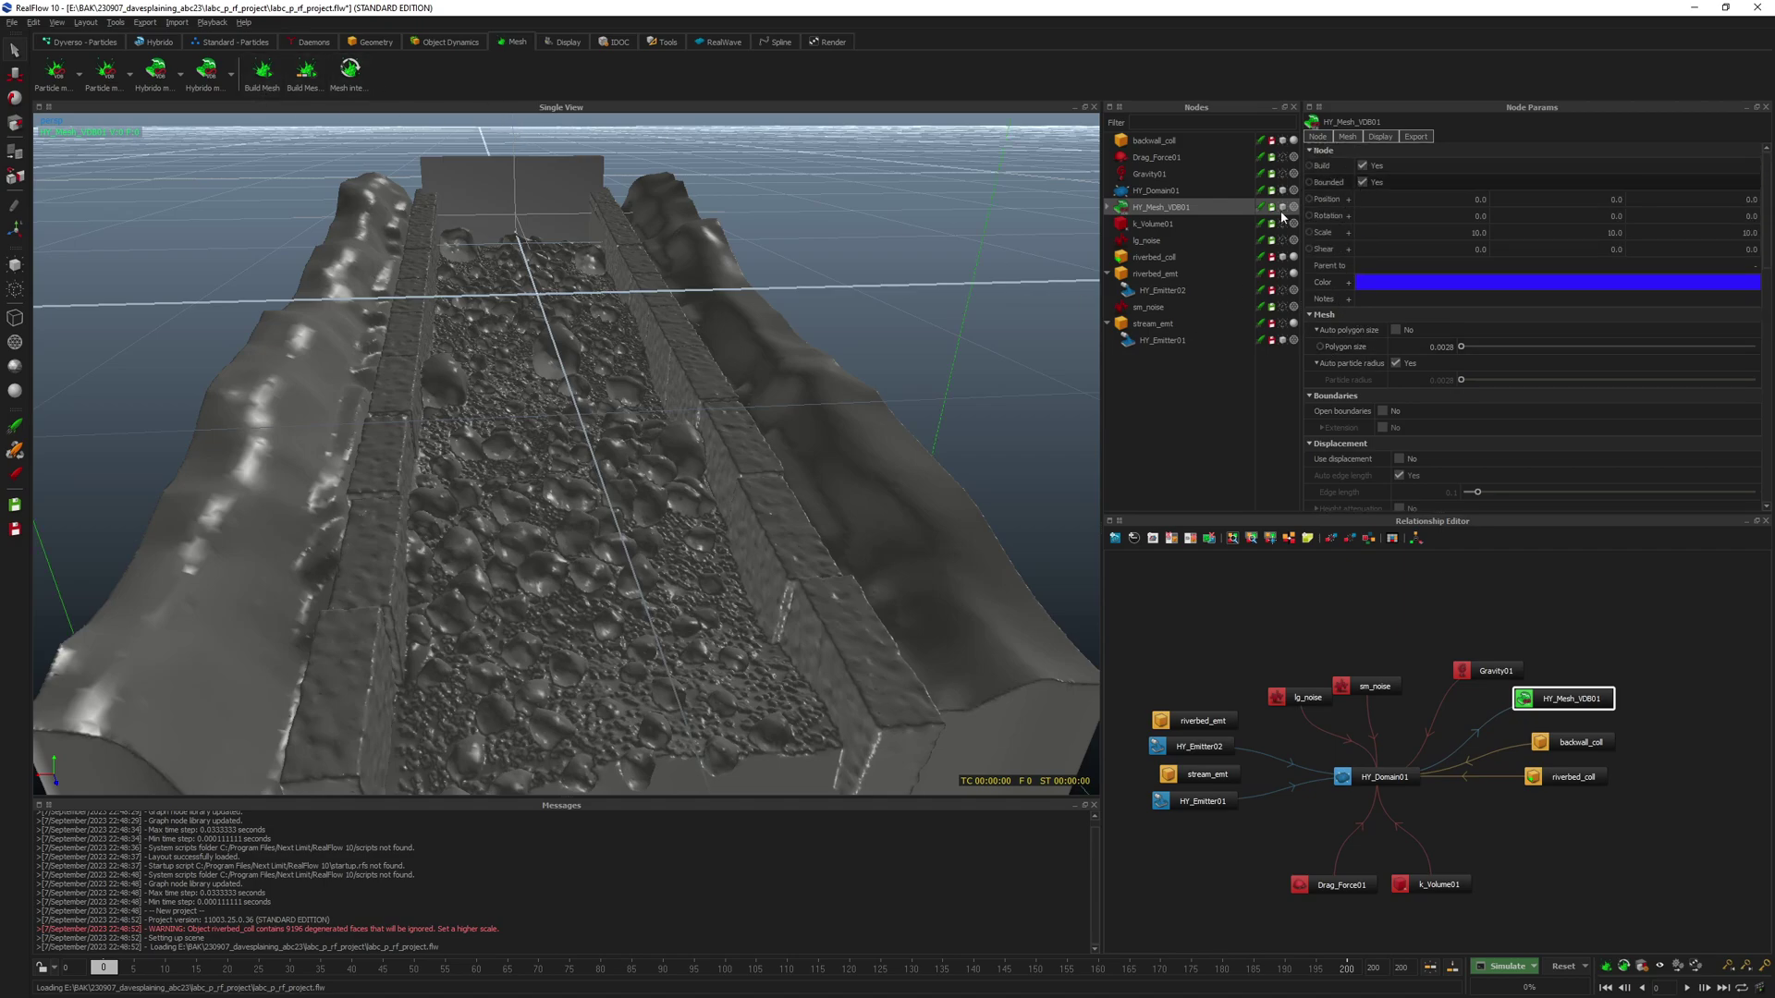
pyautogui.scroll(-5, 740, 462)
pyautogui.press('r')
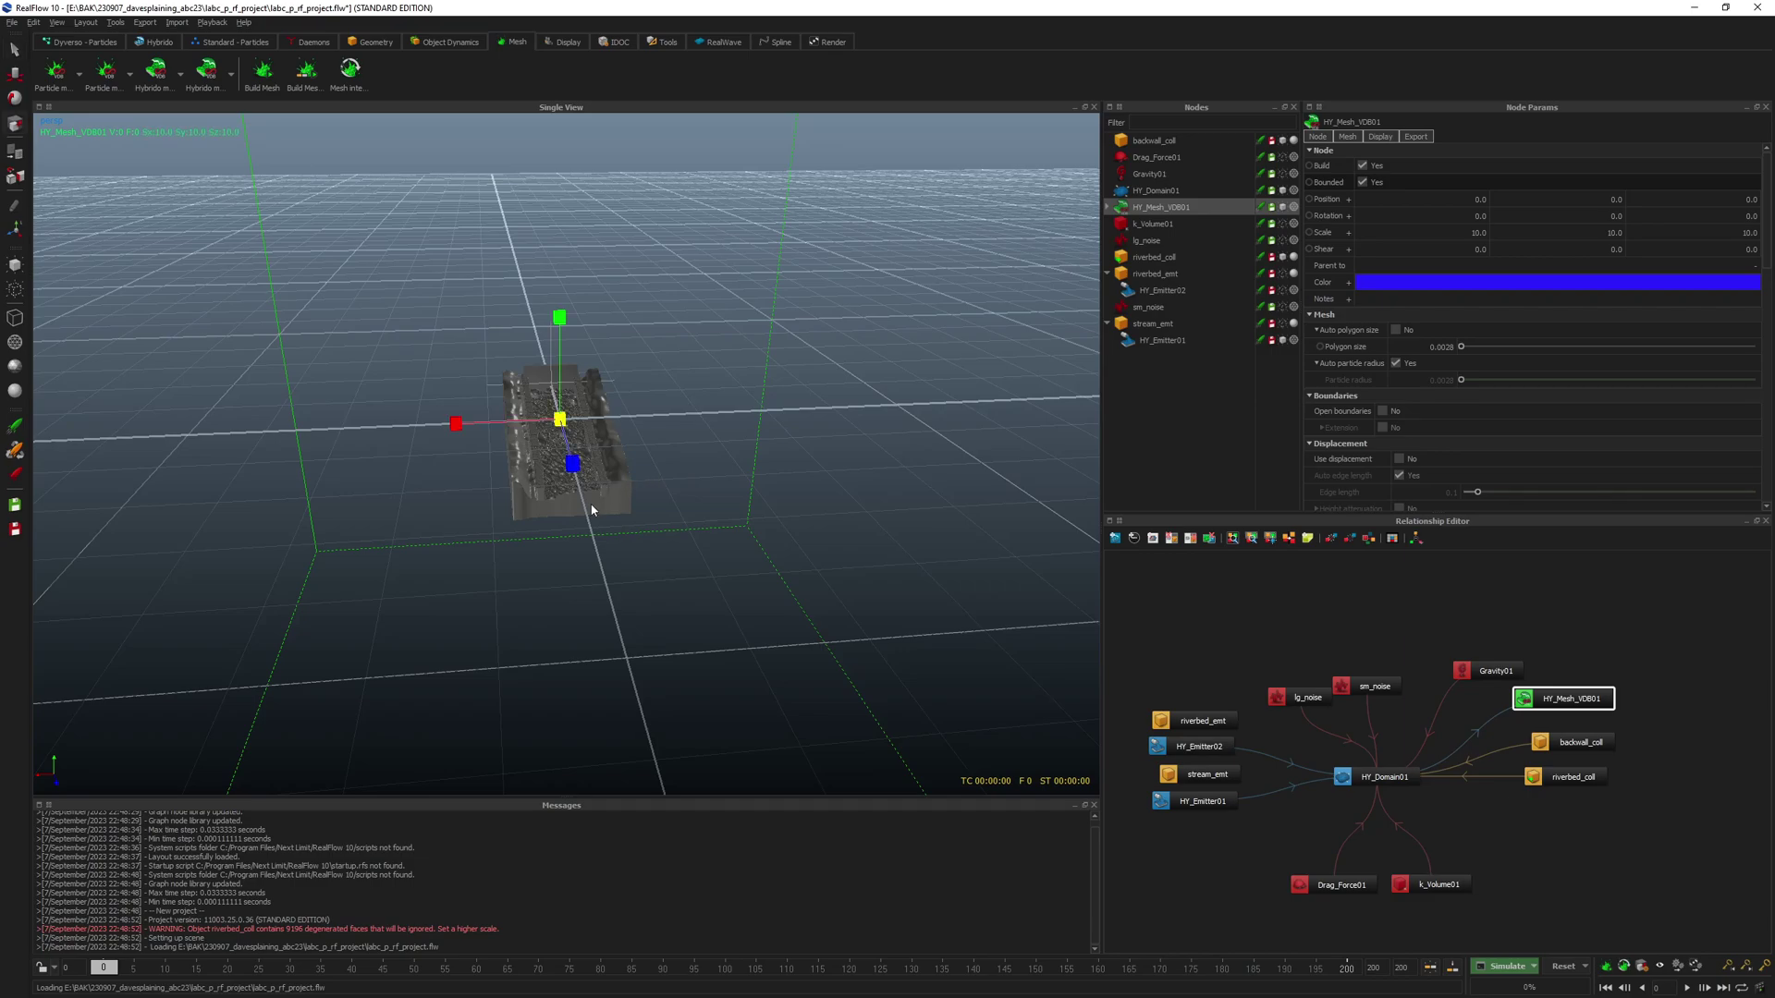
pyautogui.moveTo(559, 422); pyautogui.dragTo(432, 393)
# - Move the mesh bounding box over the riverbed to about Y -0.161 and Z 0.676
pyautogui.press('w')
pyautogui.moveTo(571, 472); pyautogui.dragTo(577, 494)
pyautogui.moveTo(565, 341); pyautogui.dragTo(565, 353)
pyautogui.press('1')
pyautogui.press('4')
pyautogui.keyDown('alt'); pyautogui.moveTo(568, 443); pyautogui.dragTo(820, 454); pyautogui.keyUp('alt')
pyautogui.scroll(3, 832, 462)
pyautogui.scroll(-3, 836, 462)
pyautogui.scroll(2, 786, 462)
pyautogui.keyDown('alt'); pyautogui.moveTo(767, 464); pyautogui.dragTo(622, 465, button='middle'); pyautogui.keyUp('alt')
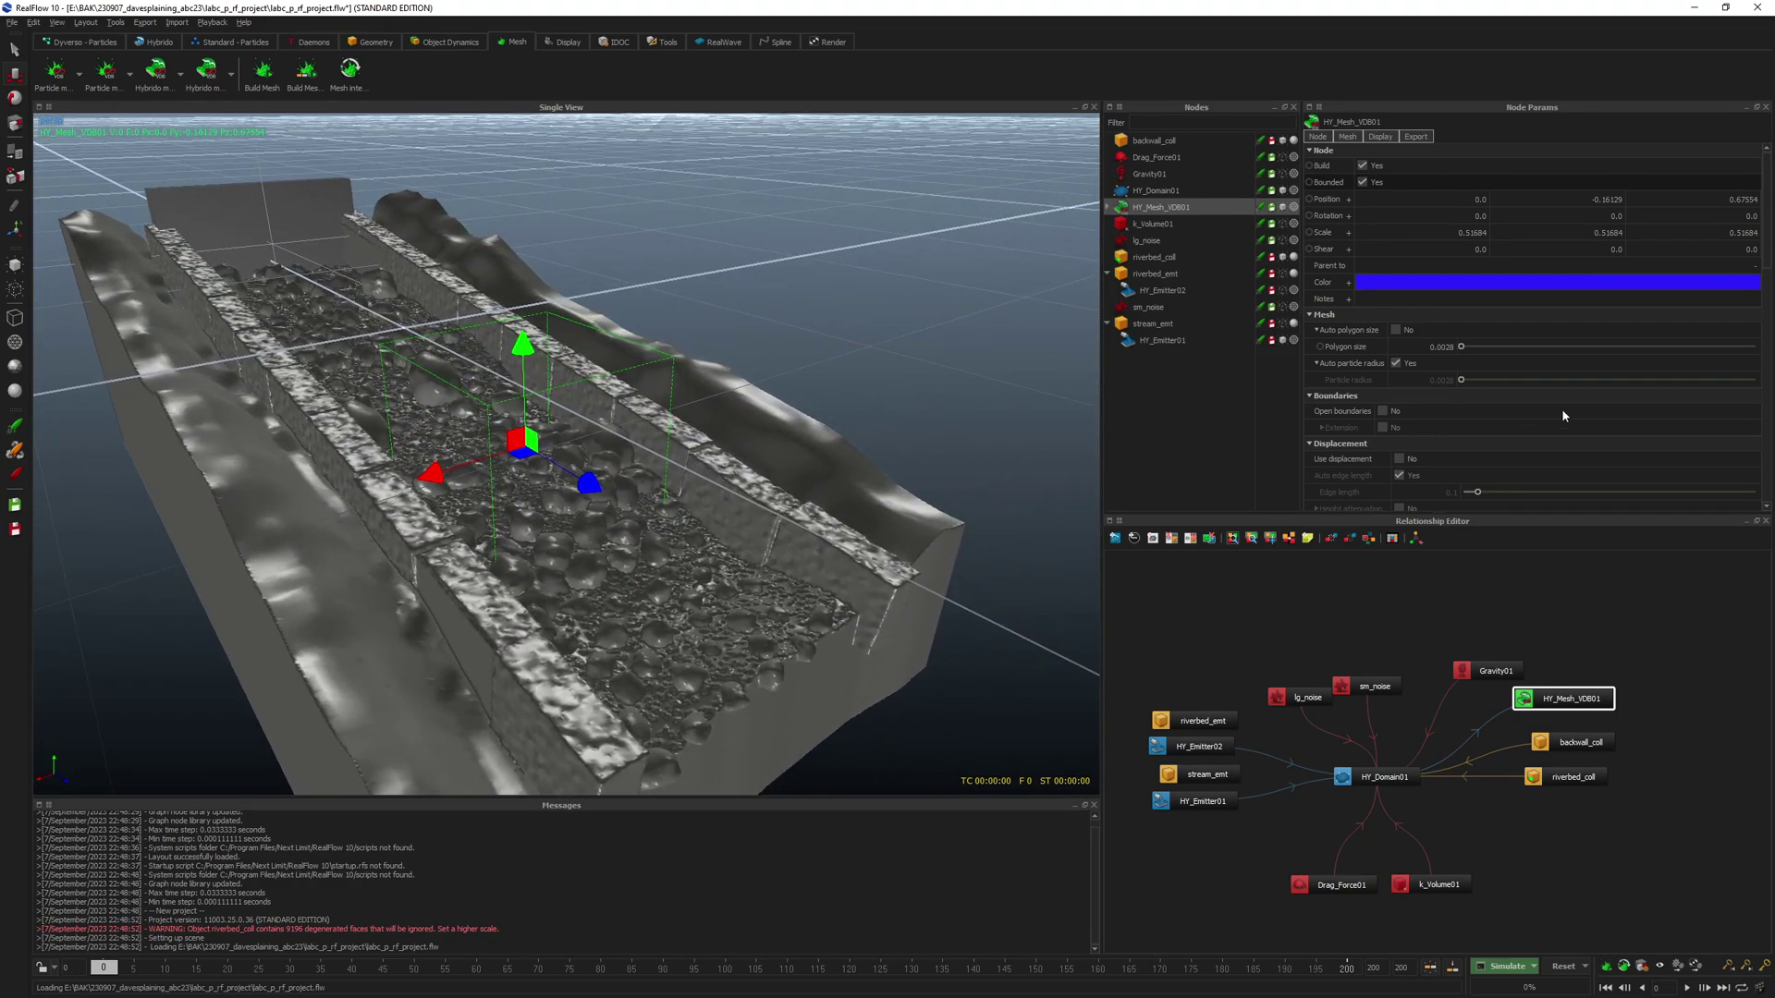
# - Add Dilate, Smooth and Erode volume filters to HY_Mesh_VDB01, in that order
pyautogui.scroll(-10, 1535, 421)
pyautogui.scroll(-3, 1350, 403)
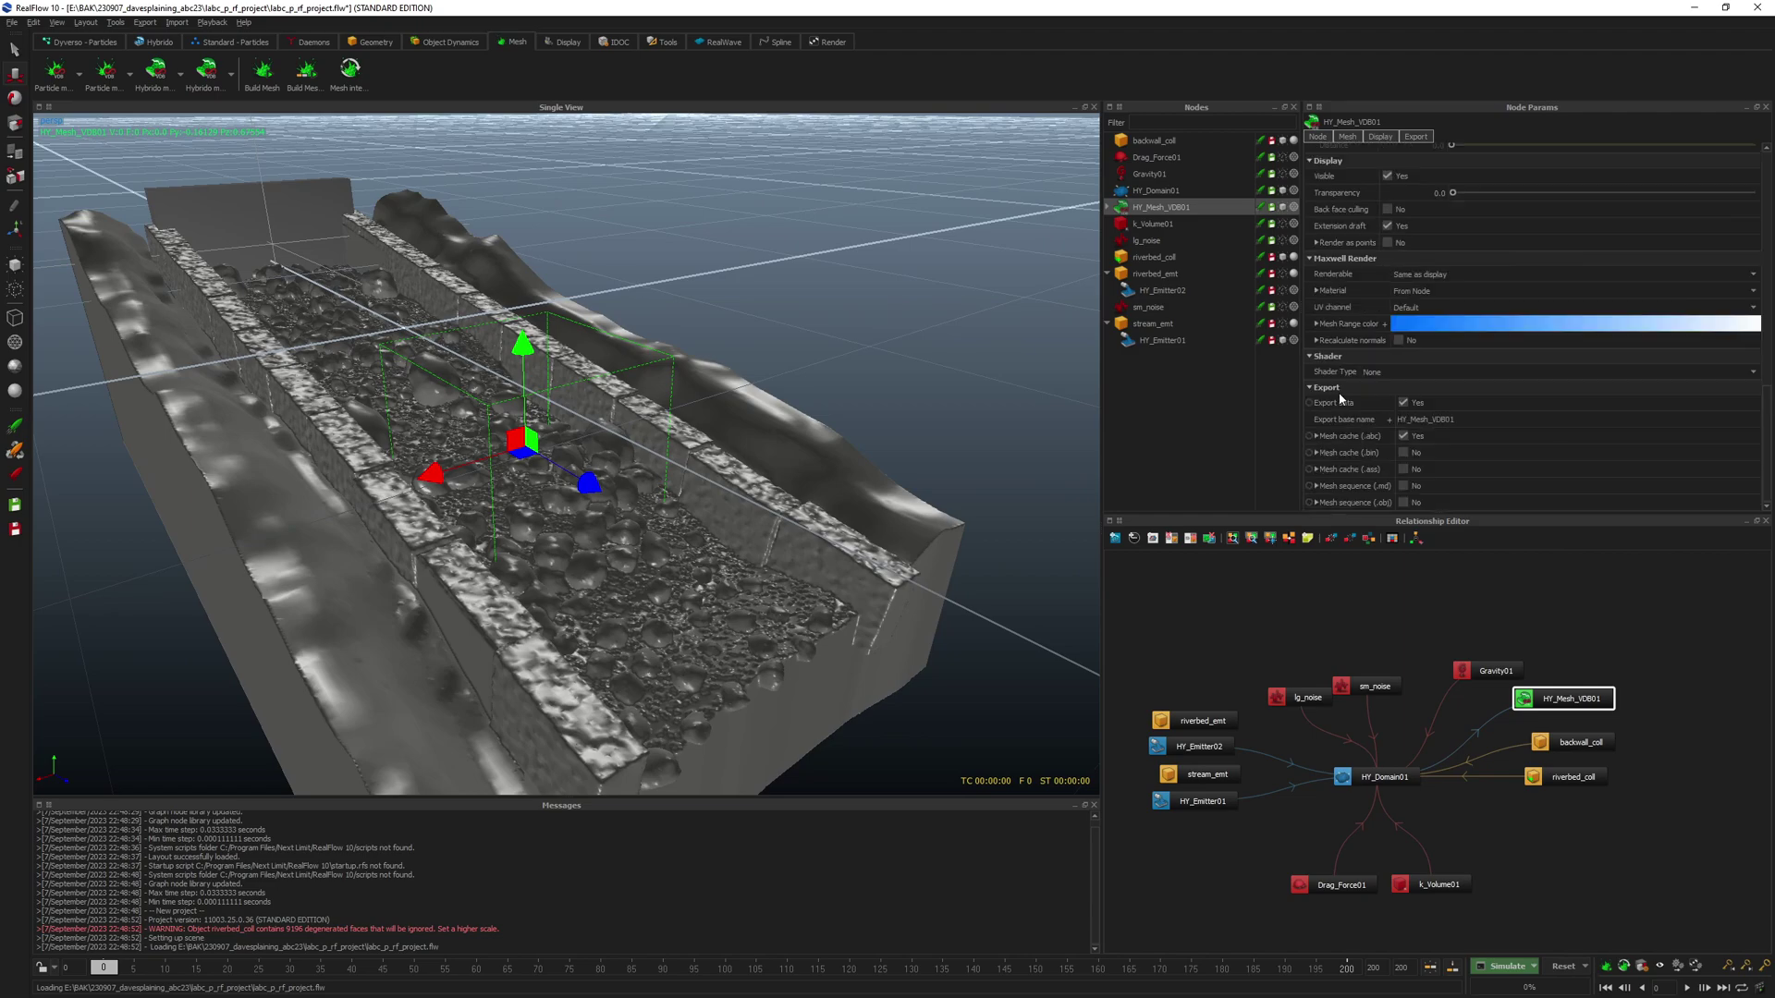
pyautogui.scroll(5, 1355, 416)
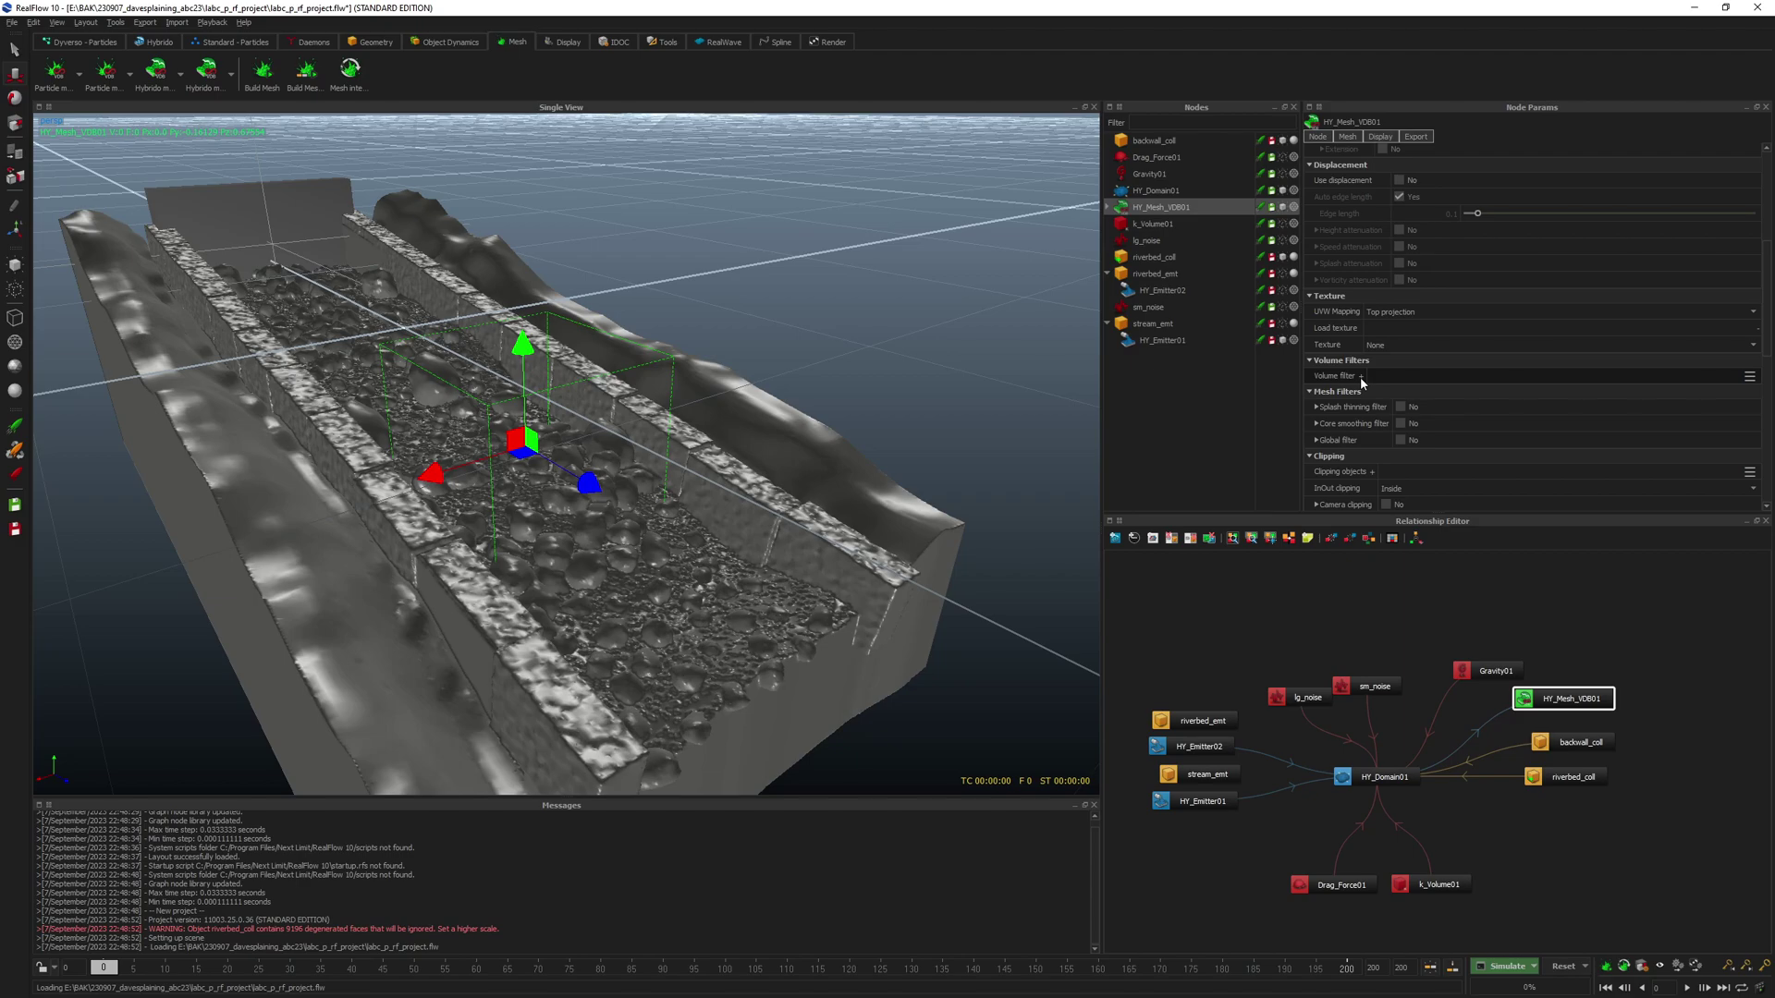
pyautogui.click(1361, 375)
pyautogui.click(1378, 380)
pyautogui.click(1393, 398)
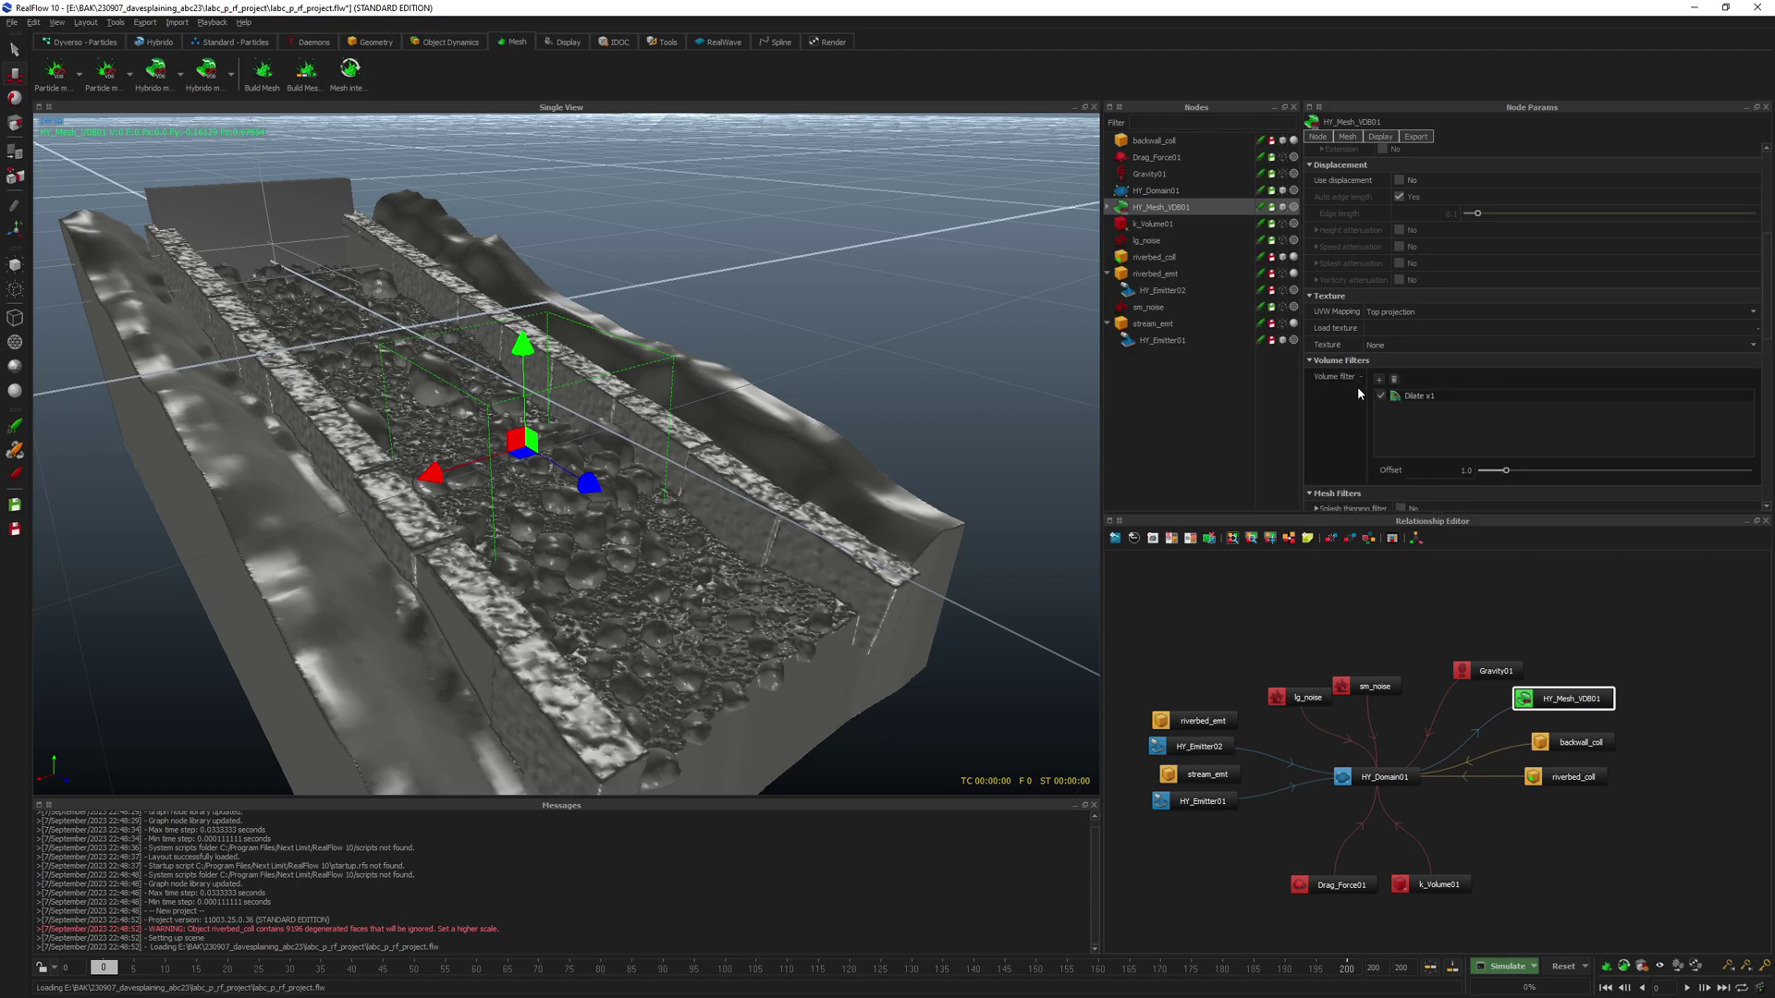
pyautogui.click(1379, 380)
pyautogui.click(1406, 421)
pyautogui.click(1378, 380)
pyautogui.click(1428, 438)
# - Set the Dilate and Erode offsets to 0.1 and the Smooth iterations to 2, and save the project
pyautogui.write('0.1')
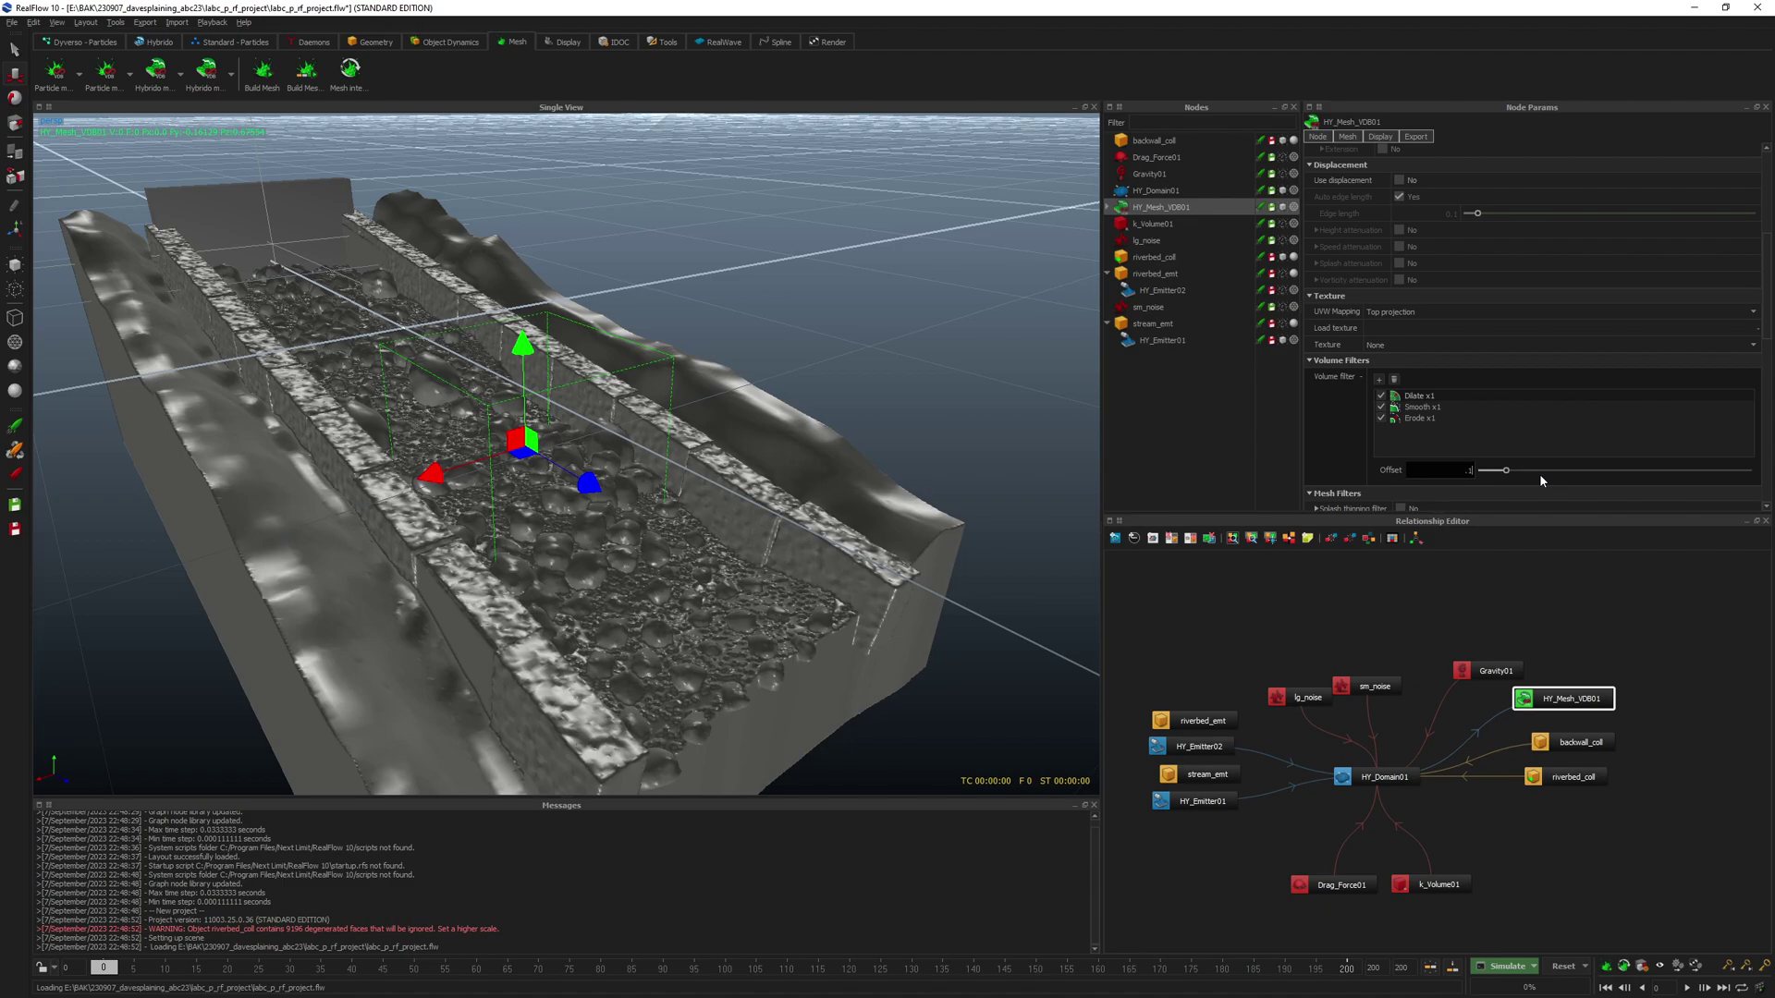
pyautogui.press('Return')
pyautogui.click(1429, 409)
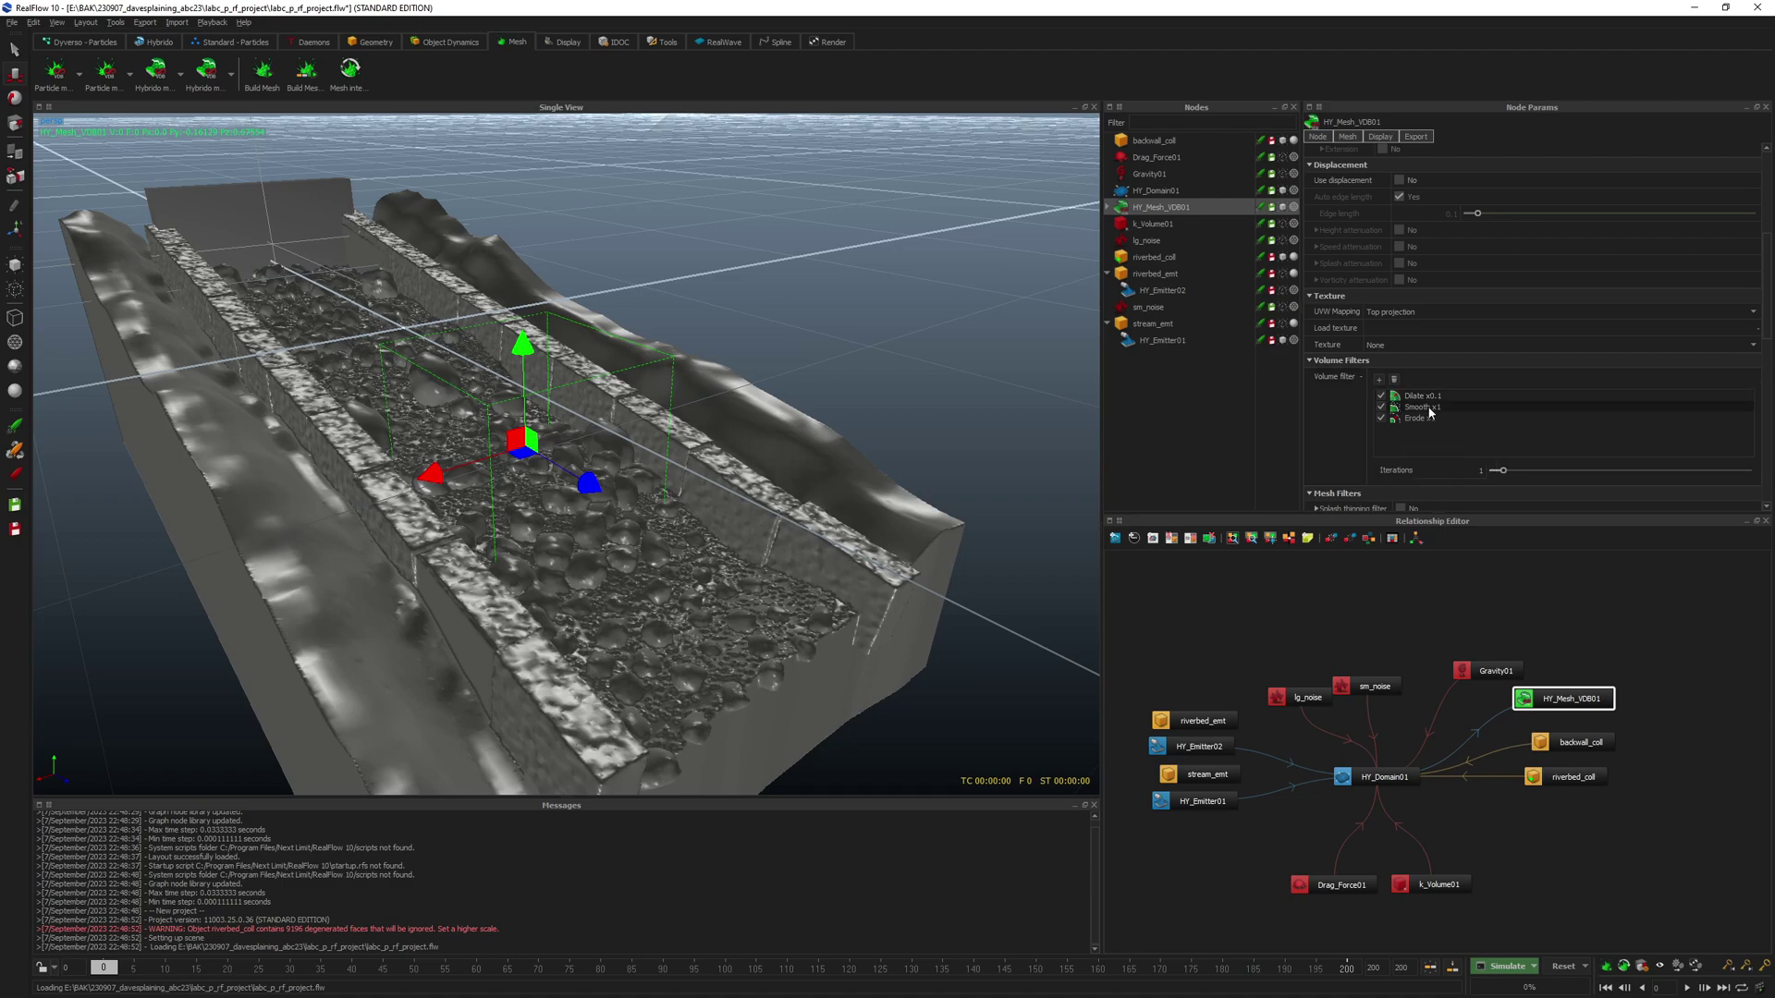
pyautogui.press('Tab')
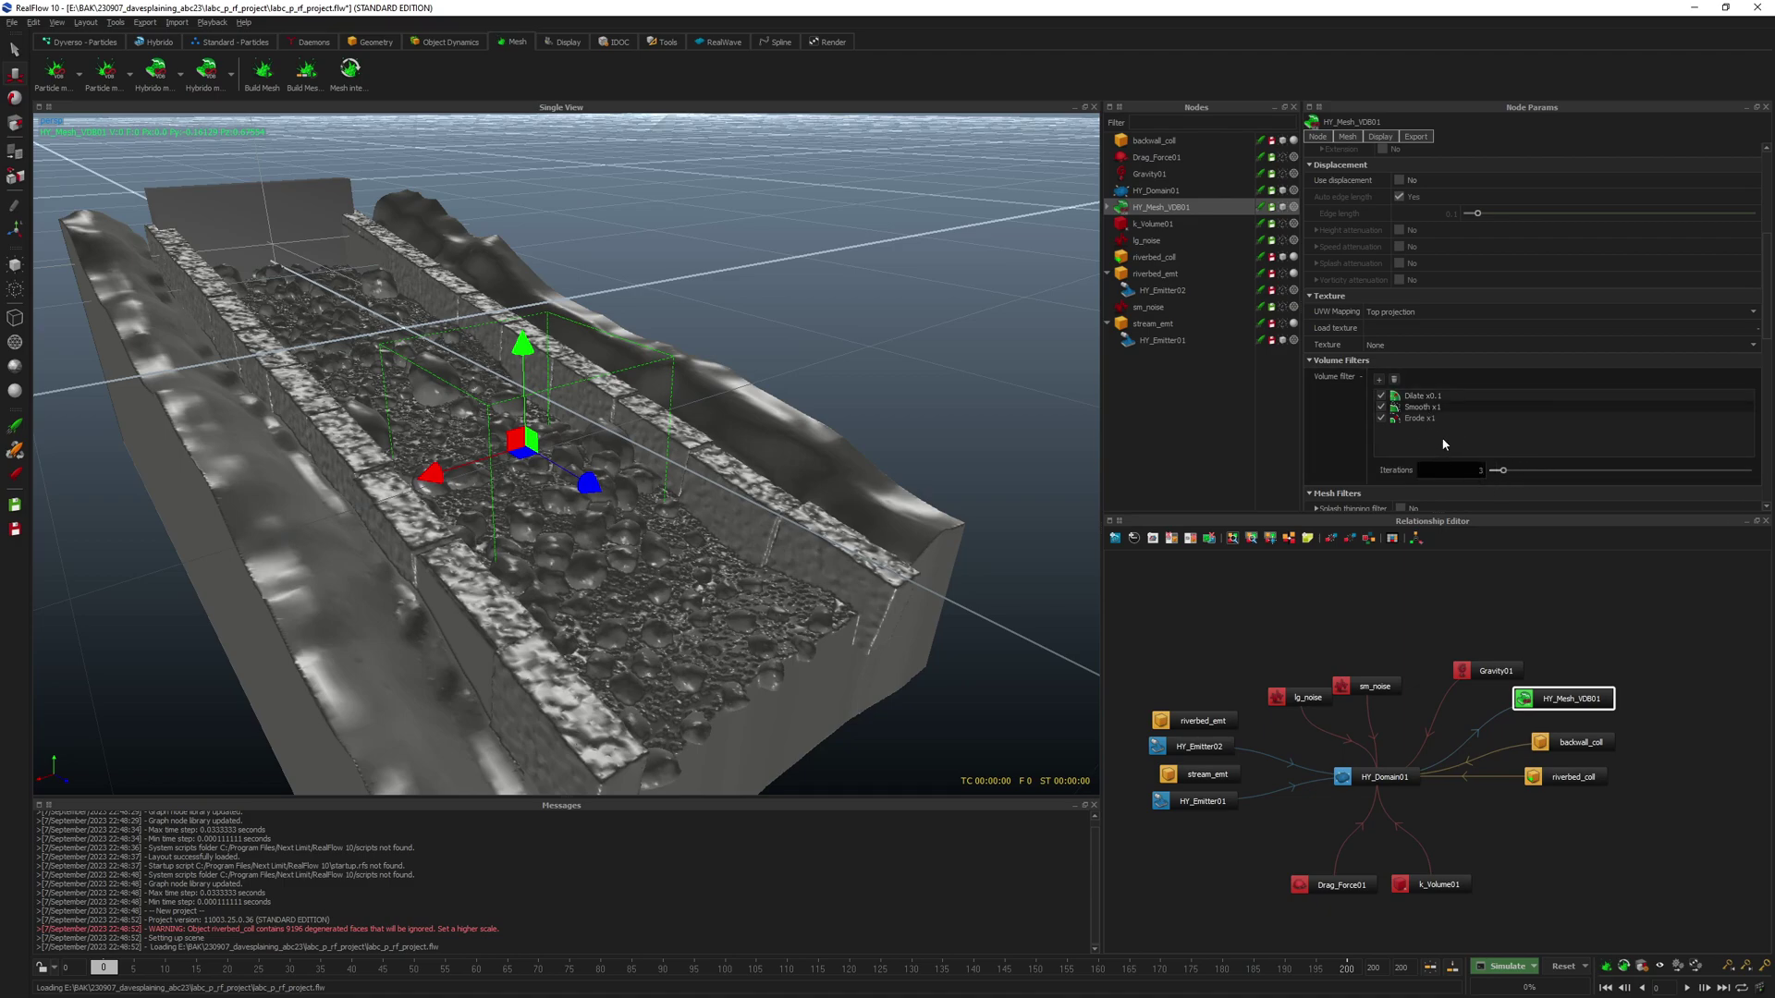
pyautogui.write('2')
pyautogui.press('Return')
pyautogui.click(1424, 419)
pyautogui.press('Tab')
pyautogui.write('0.1')
pyautogui.press('Return')
pyautogui.scroll(-3, 1386, 457)
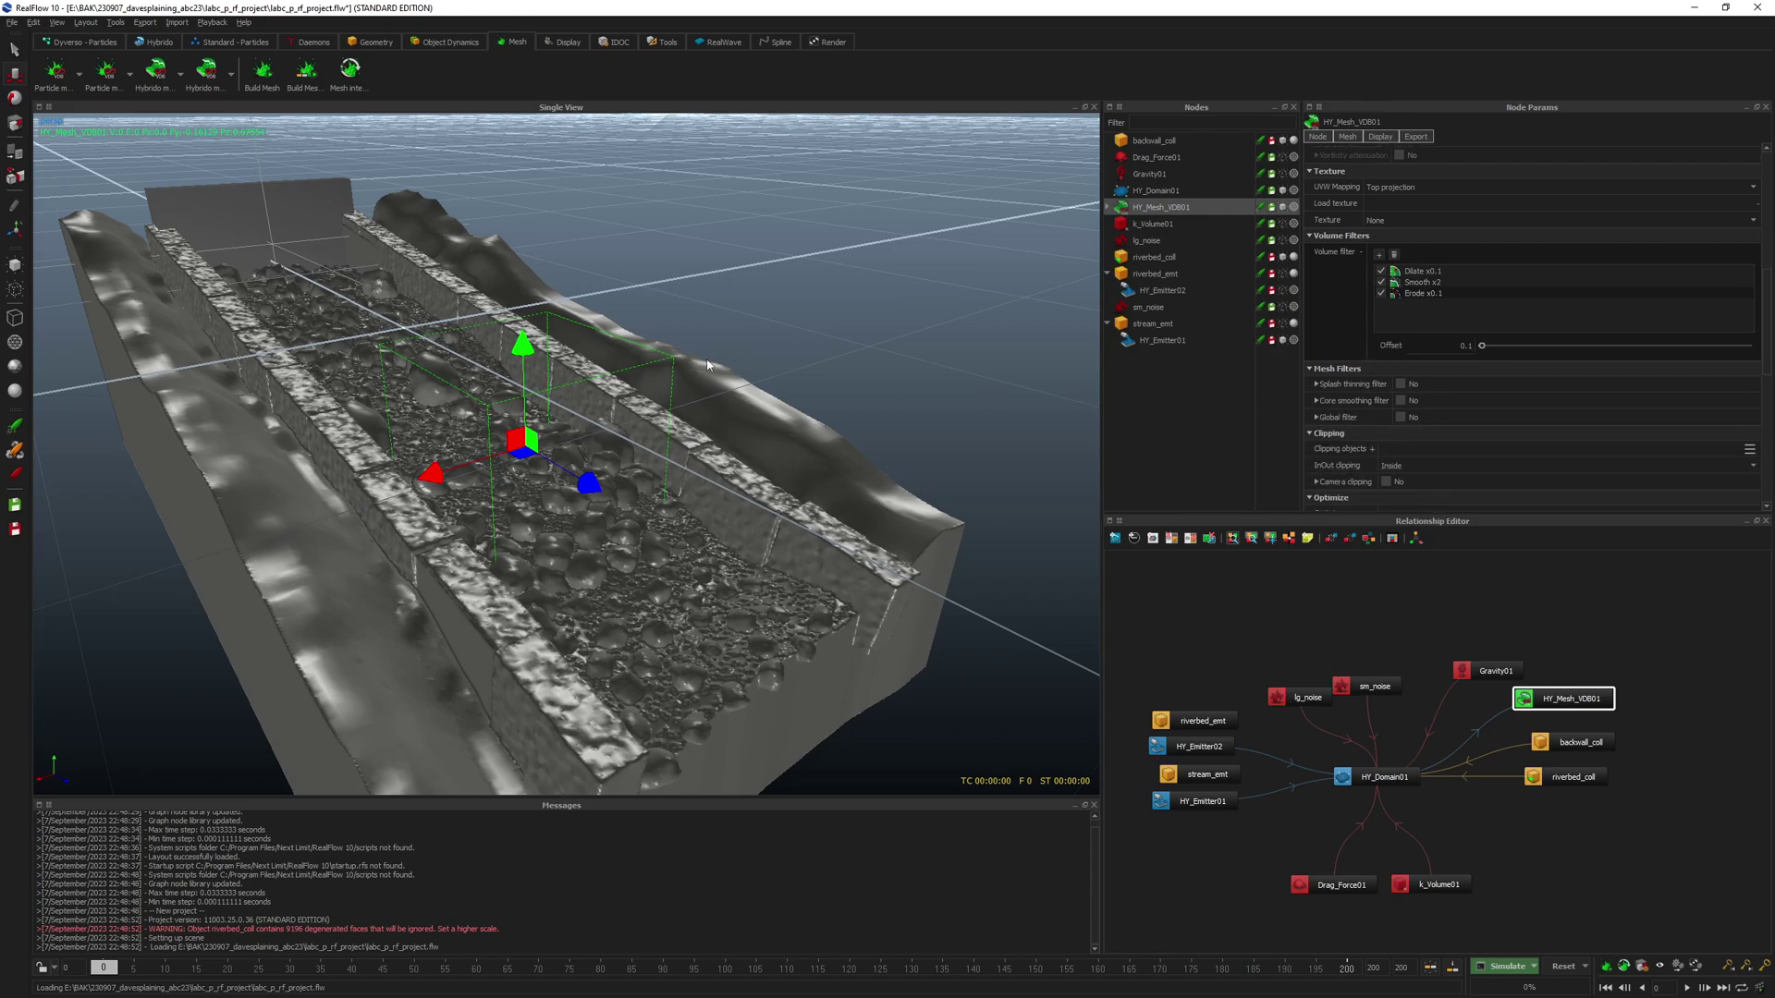
pyautogui.hotkey('ctrl', 's')
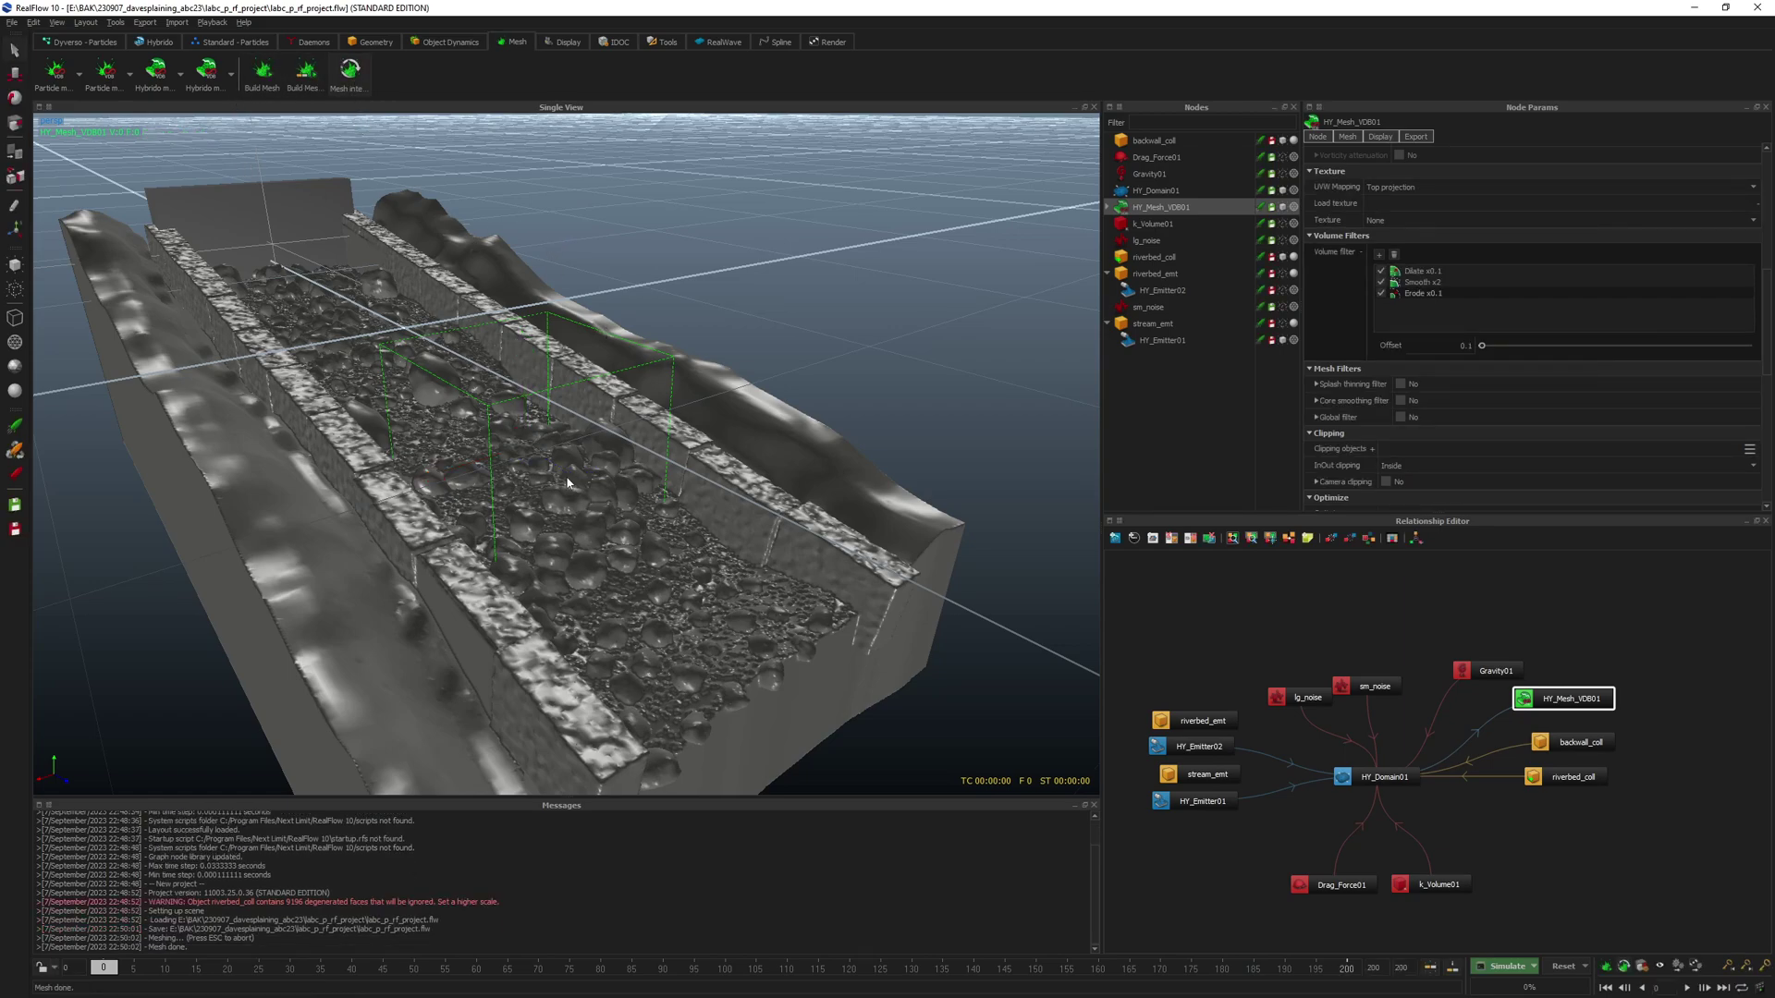
# - Disable all three volume filters and enable the automatic polygon size of HY_Mesh_VDB01
pyautogui.scroll(3, 1385, 402)
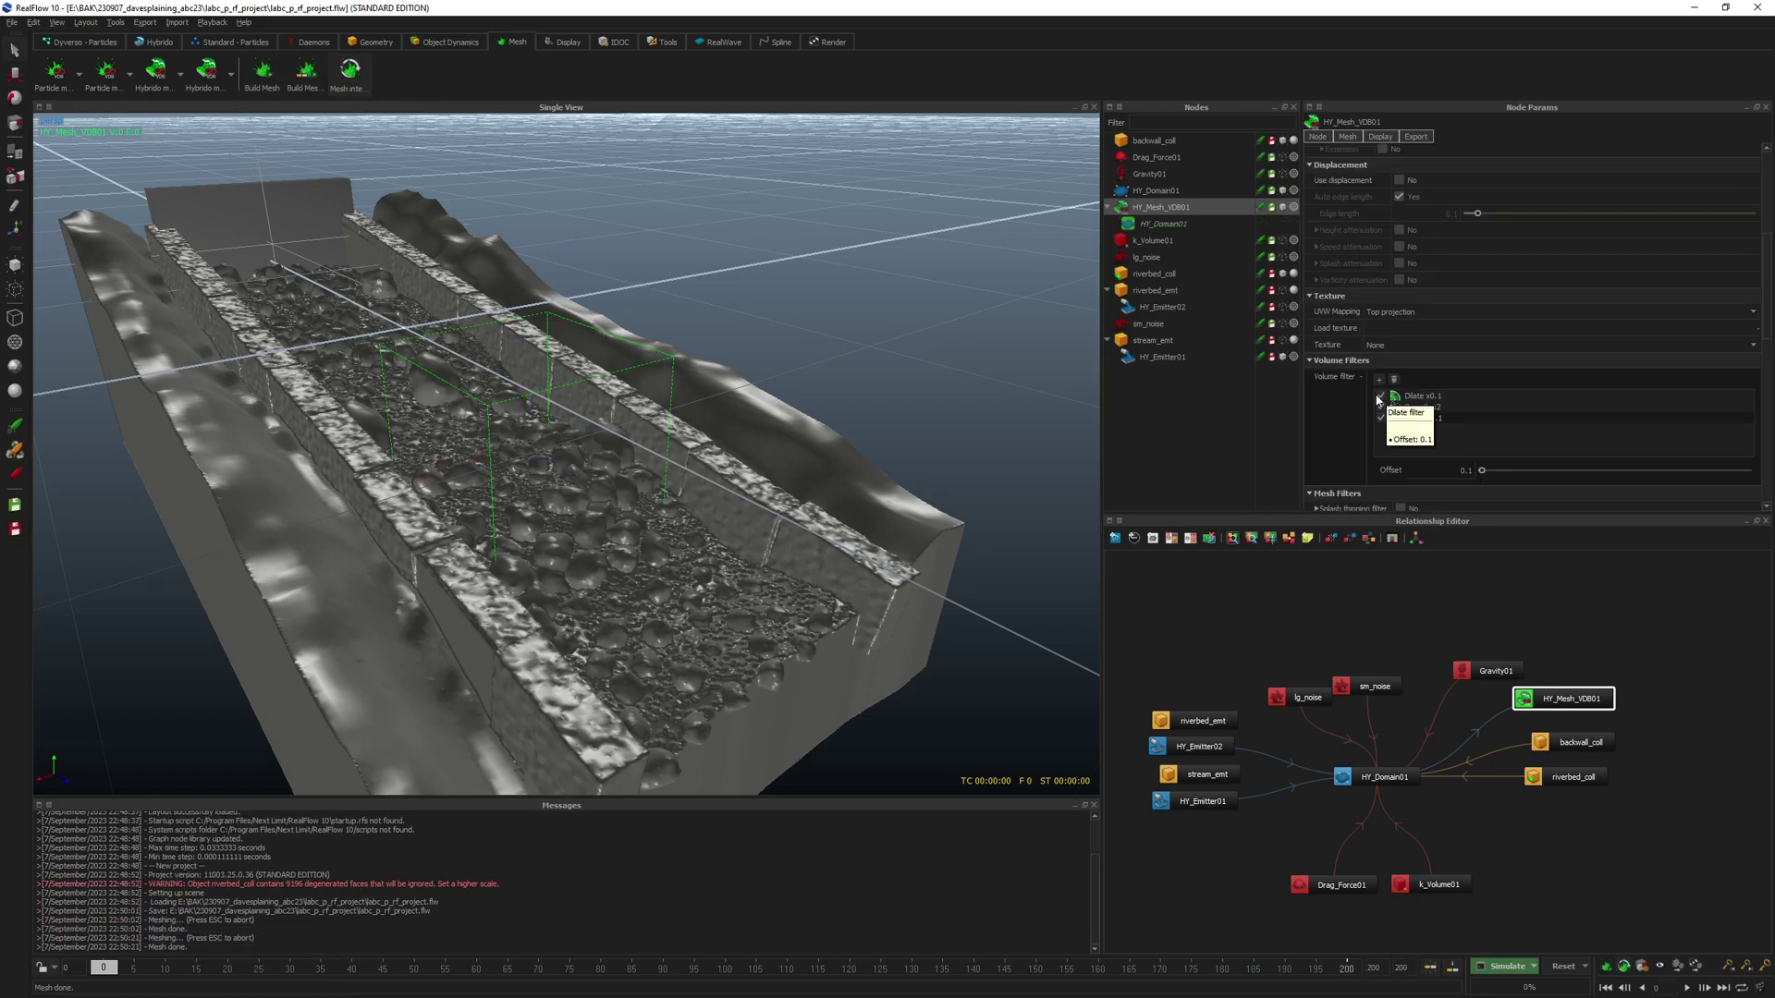
pyautogui.click(1382, 398)
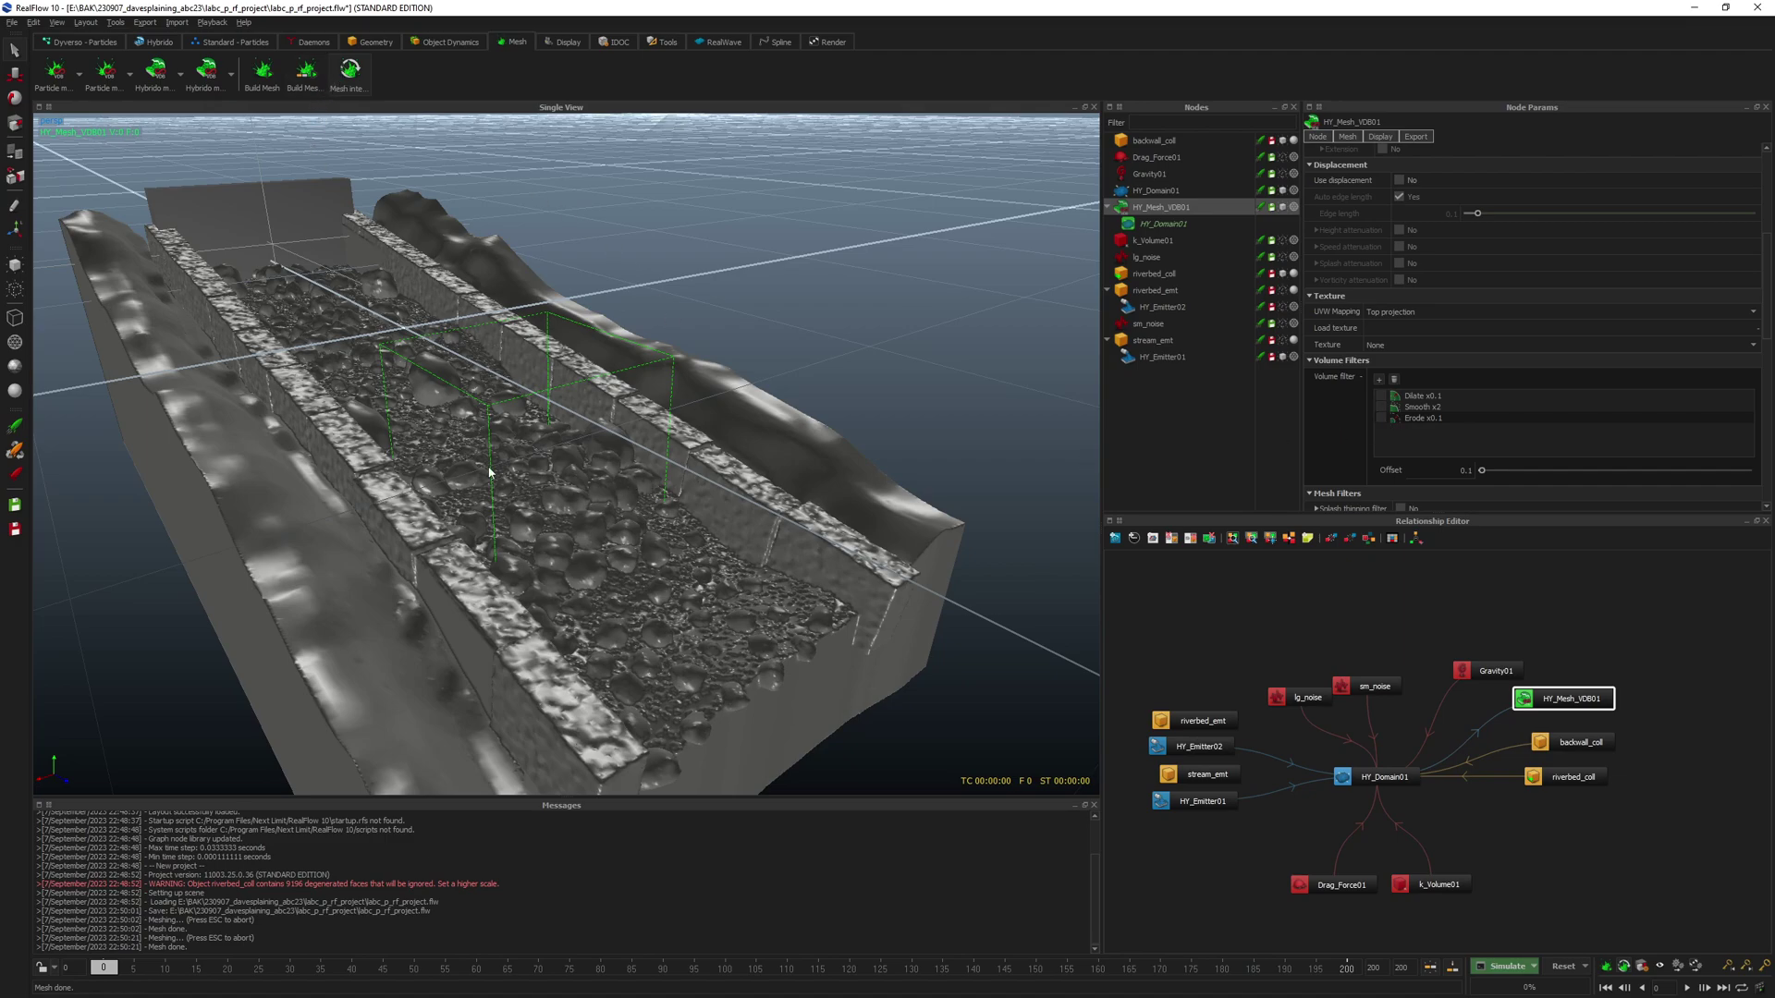
pyautogui.scroll(5, 1428, 409)
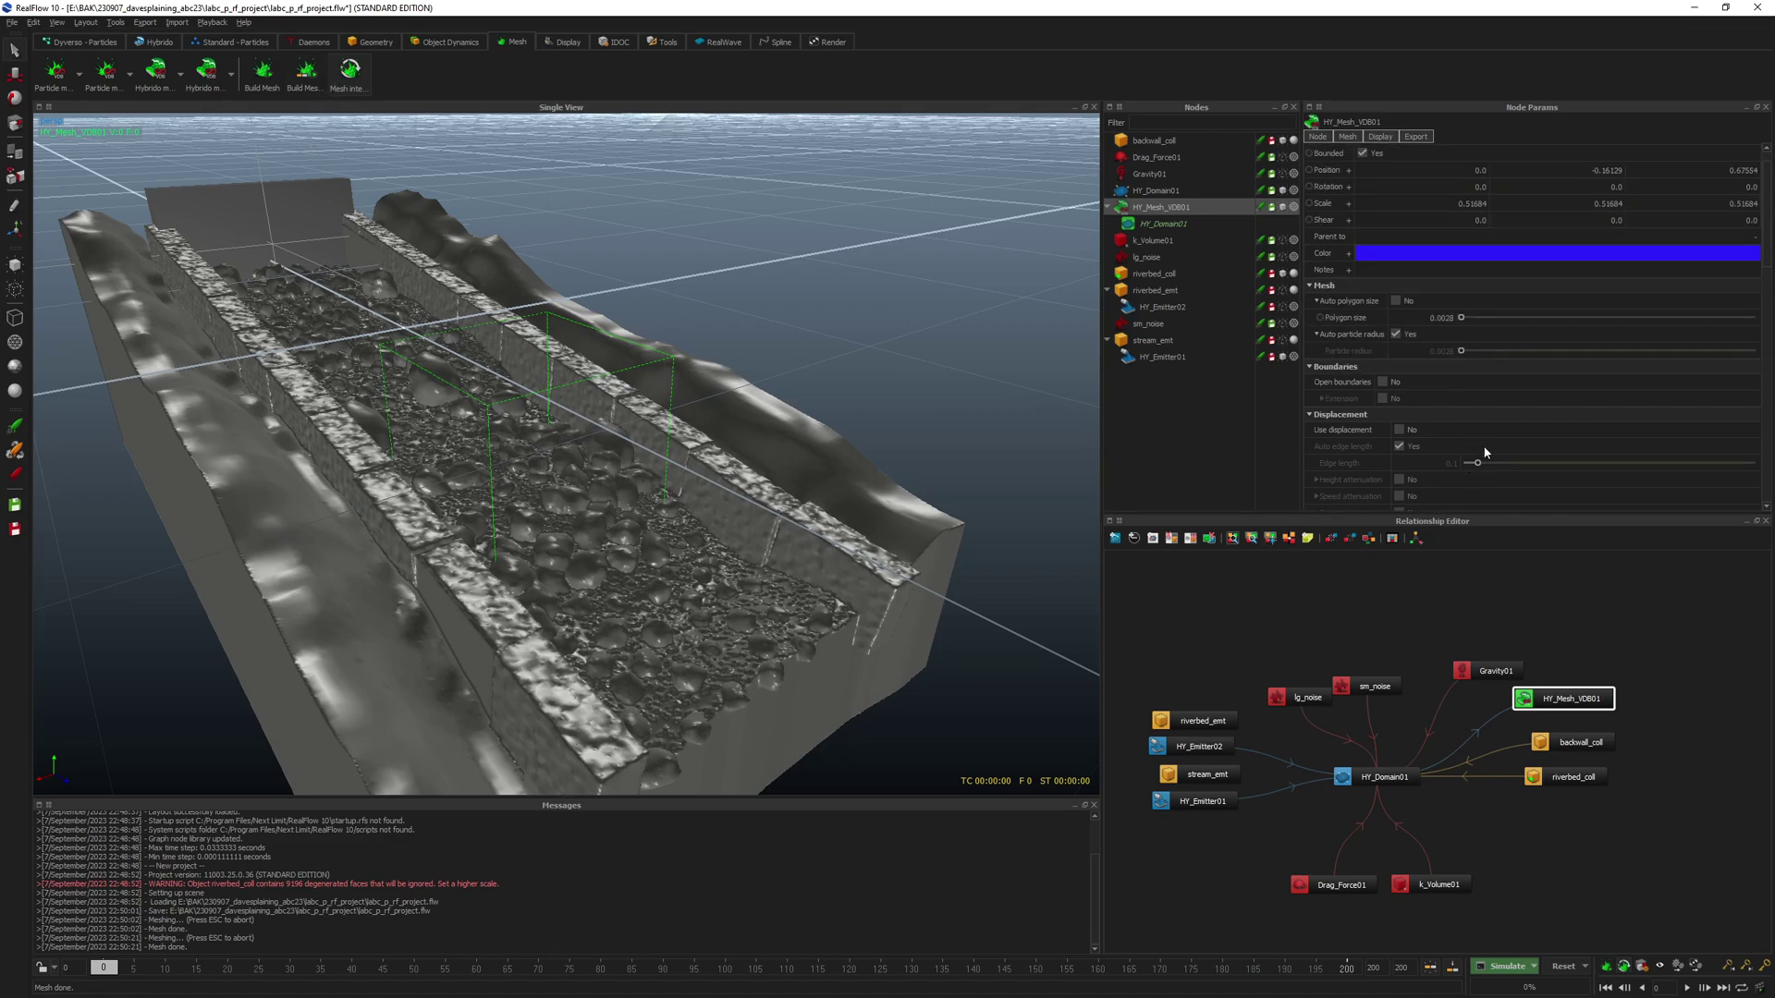
pyautogui.click(1395, 330)
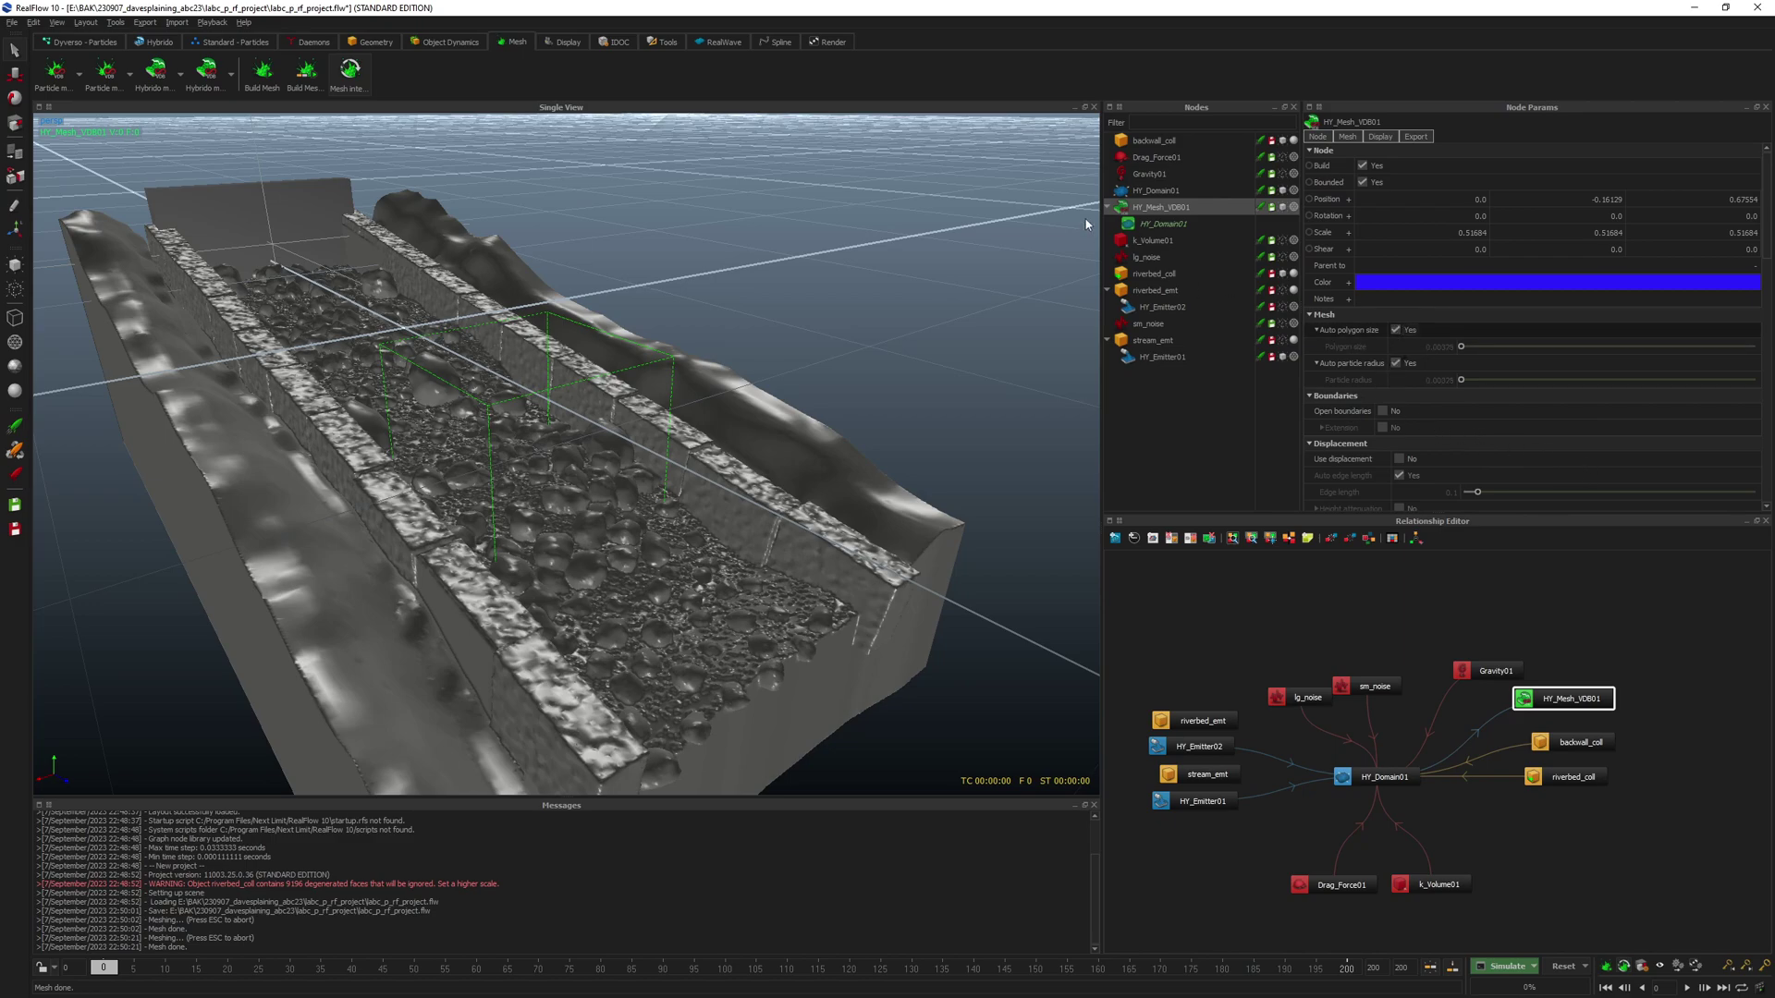
# - Build HY_Mesh_VDB01 at frame 0 with the volume filters off
pyautogui.rightClick(1155, 213)
pyautogui.click(1184, 279)
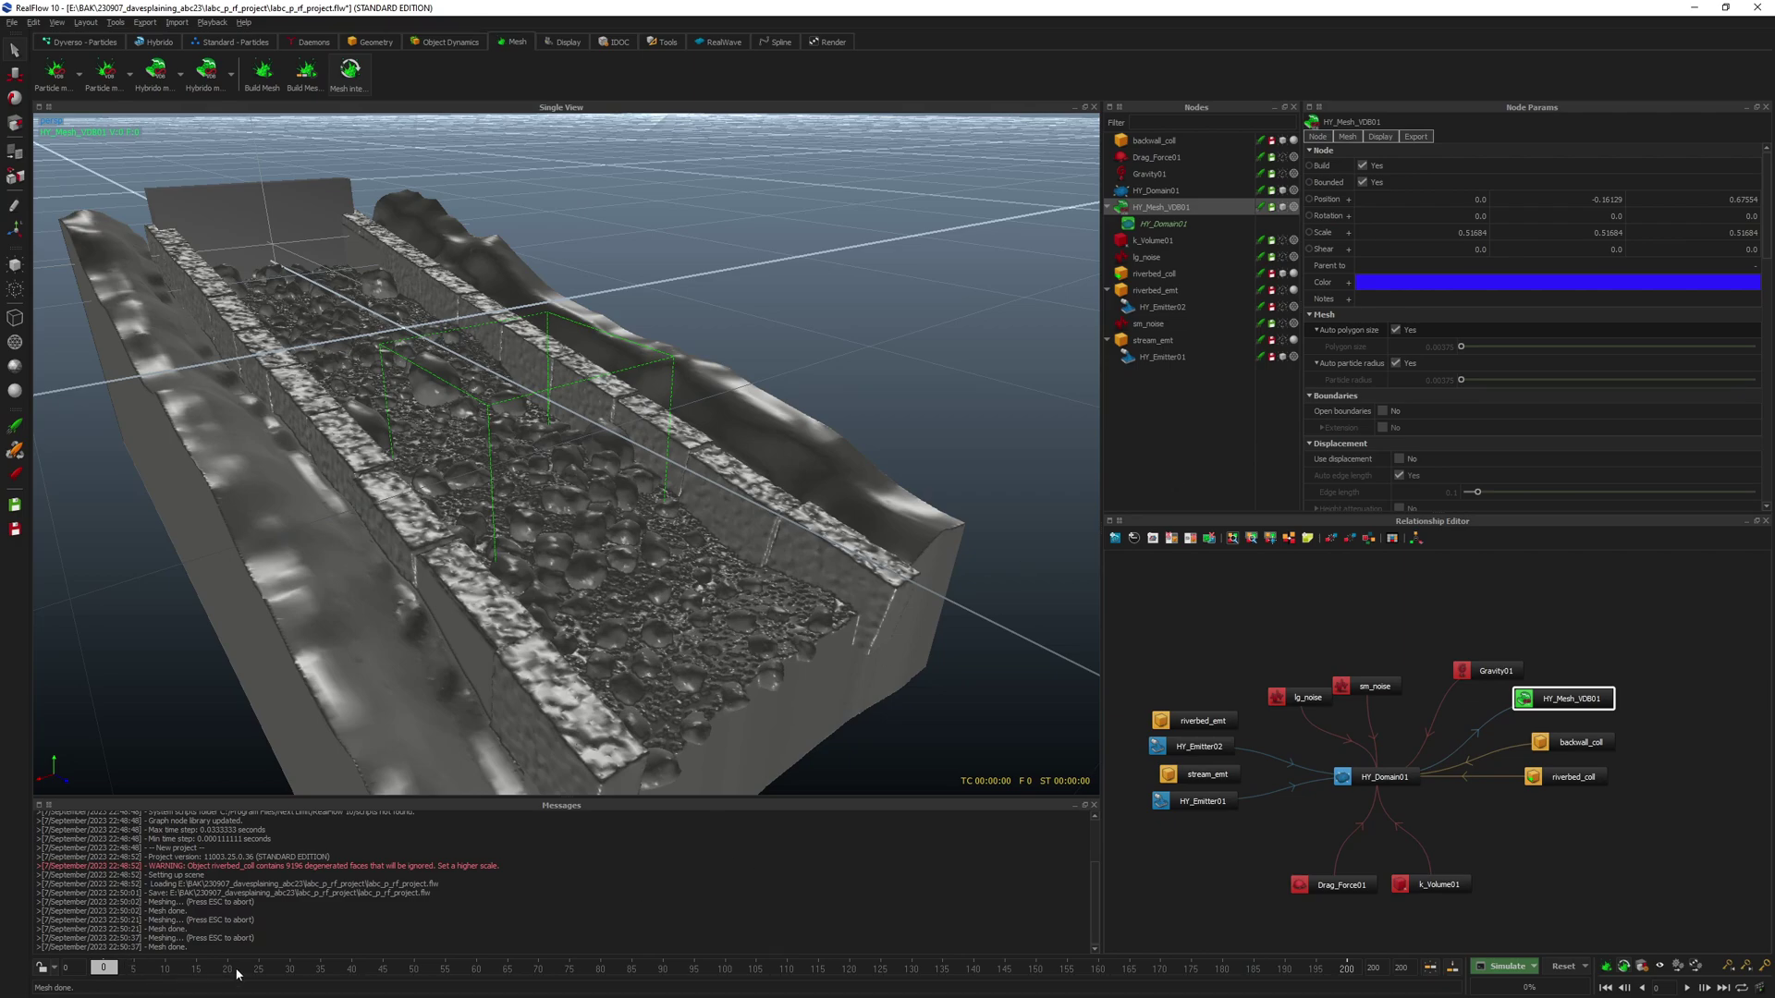
pyautogui.hotkey('alt', 'Tab')
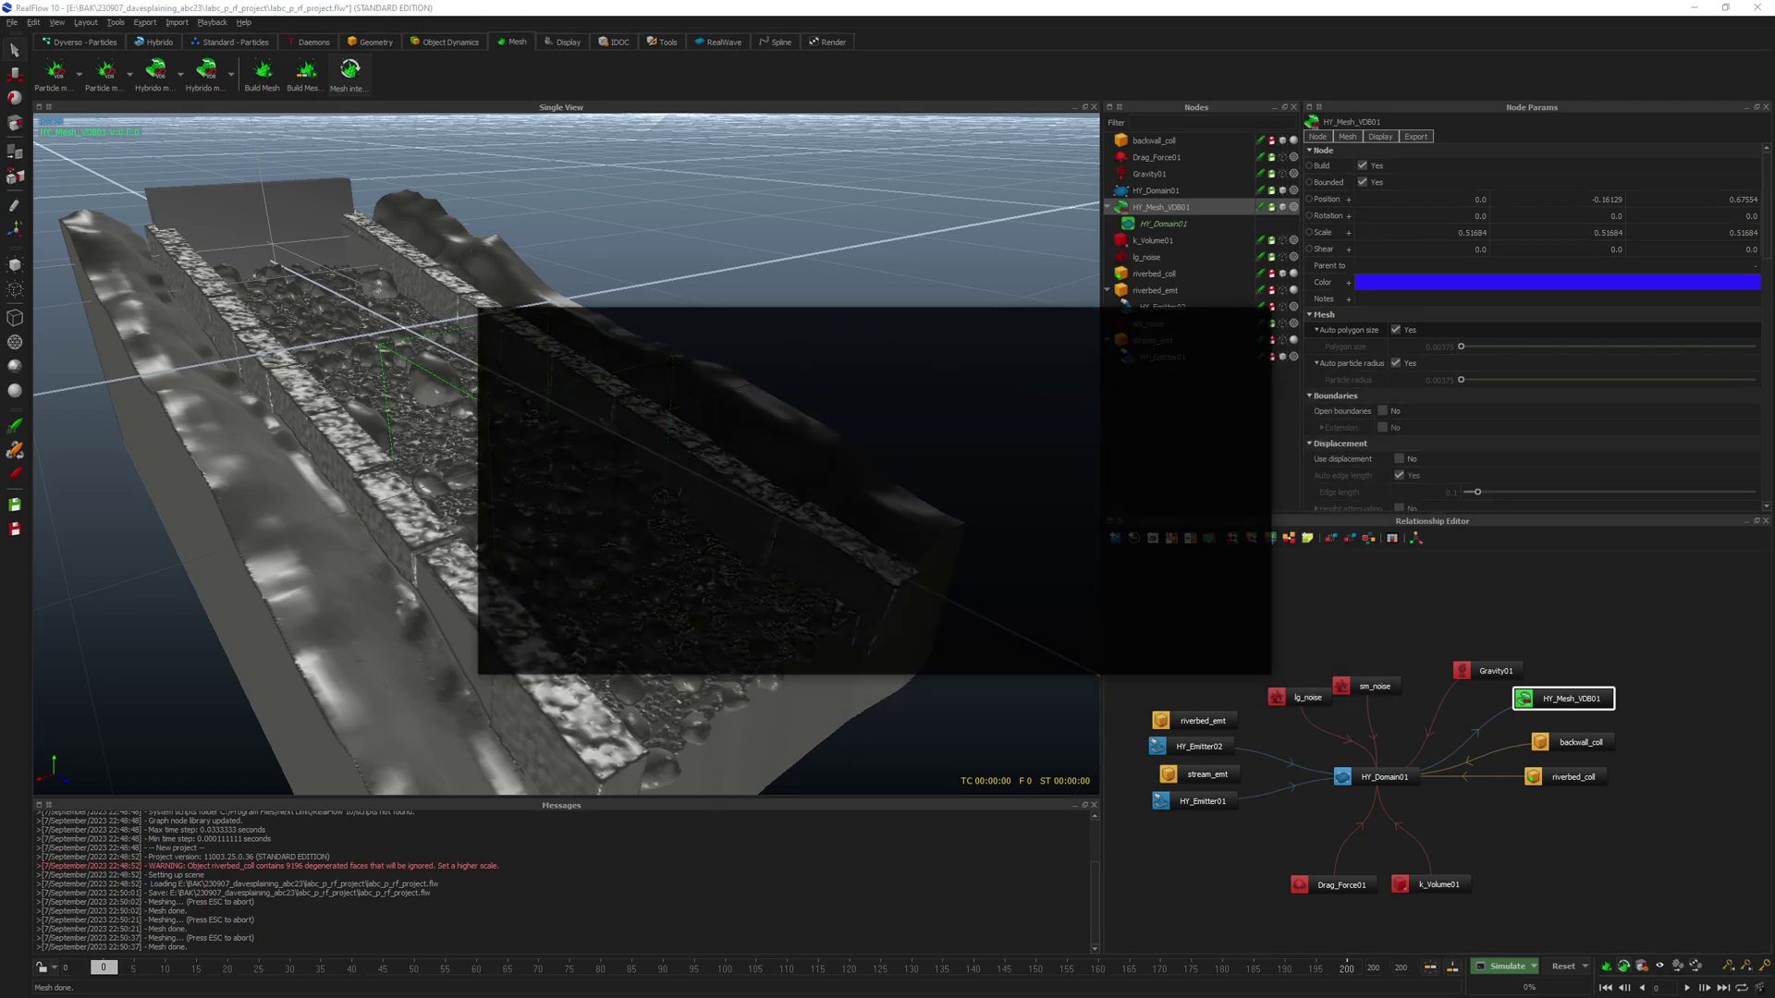
pyautogui.hotkey('alt', 'Tab')
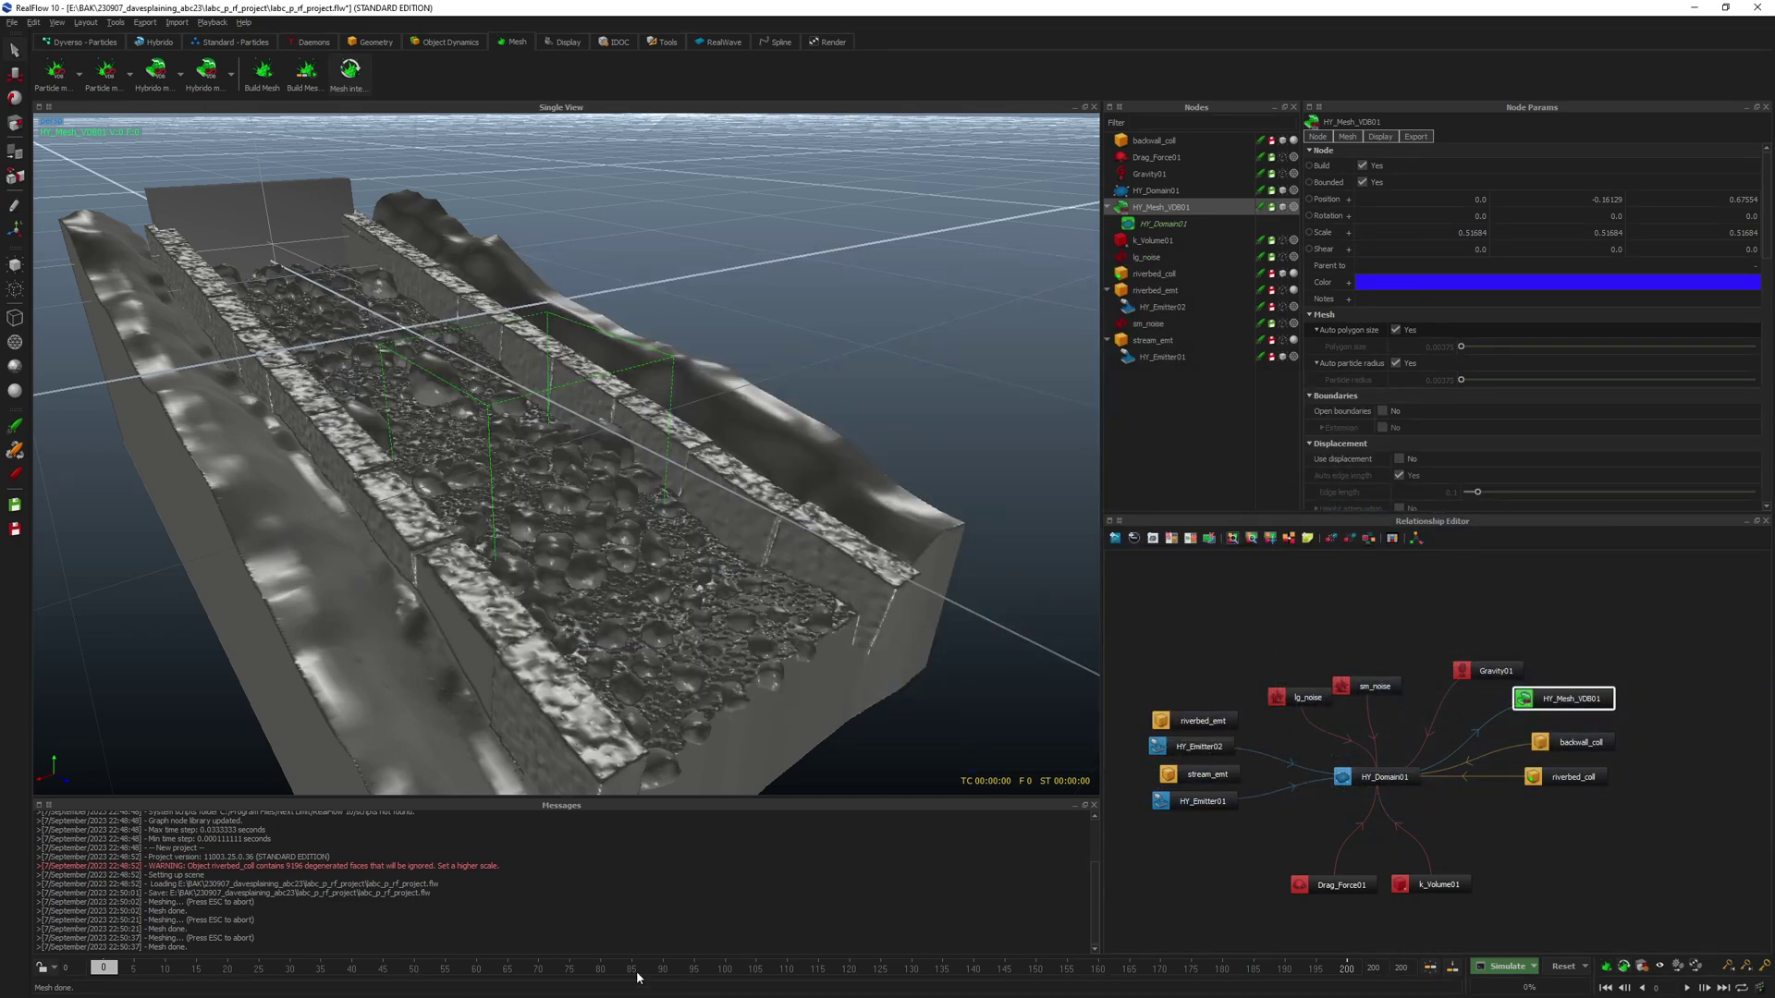
# - Re-enable the Dilate, Smooth and Erode filters and rebuild HY_Mesh_VDB01 at frame 28
pyautogui.click(276, 968)
pyautogui.scroll(-5, 1375, 437)
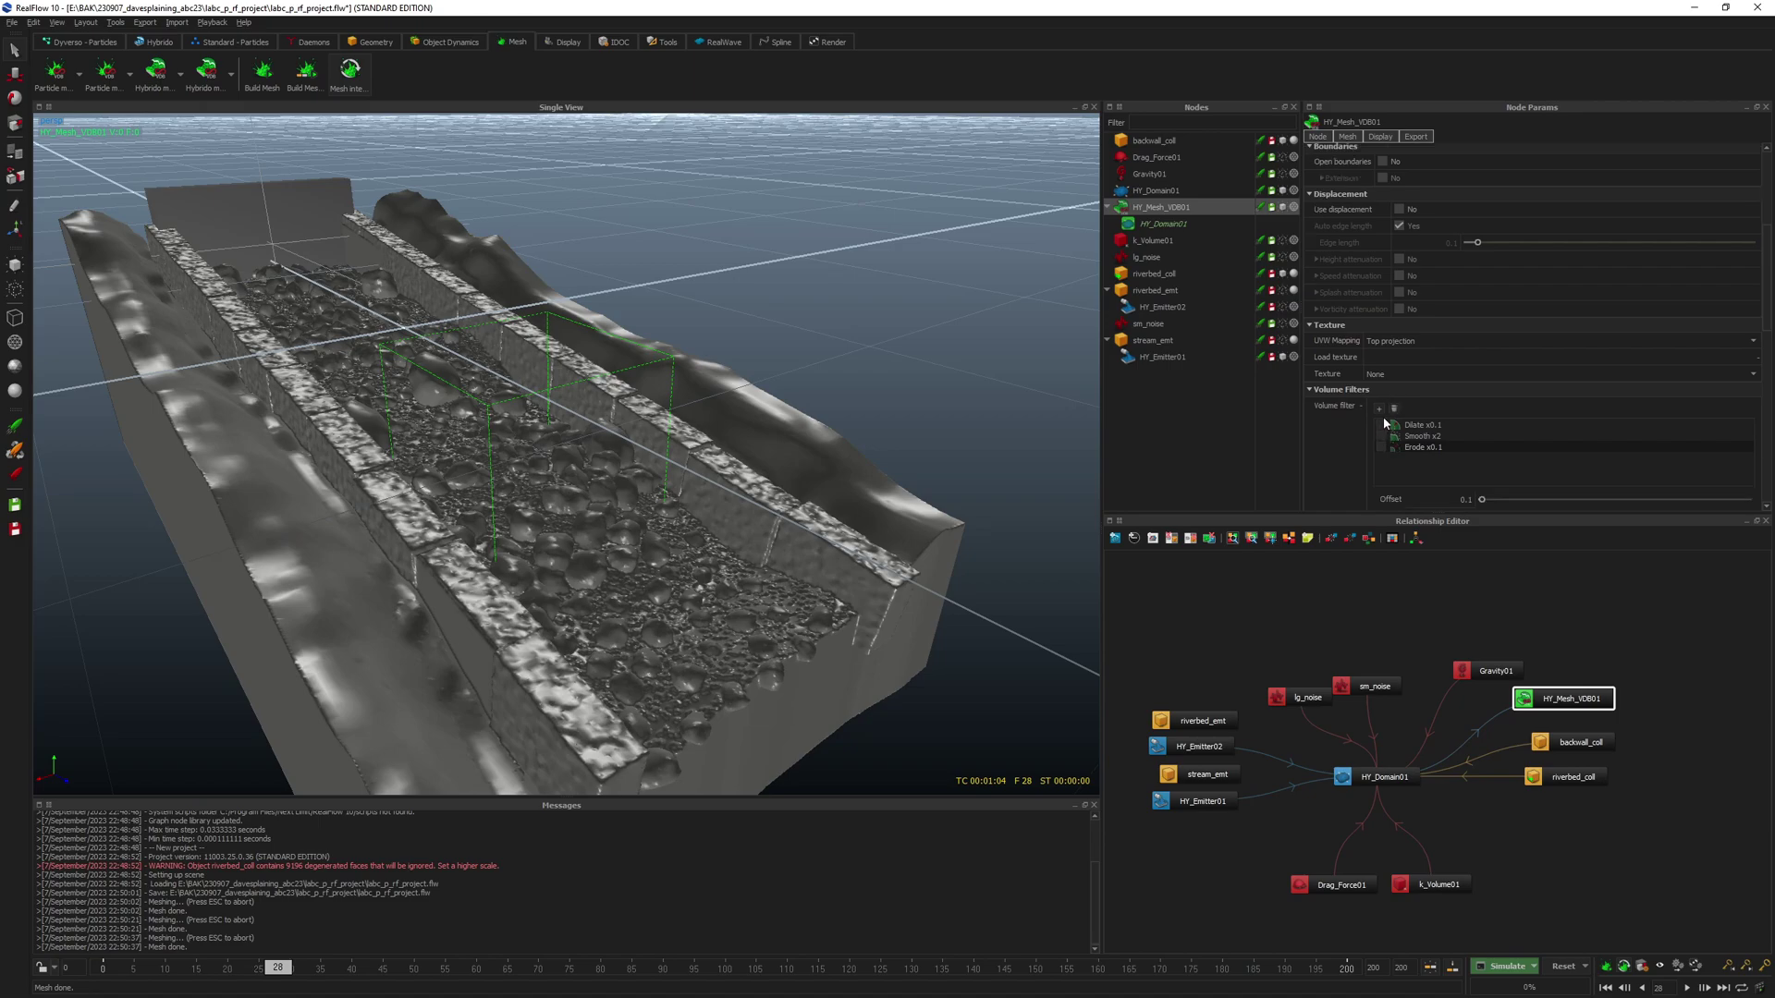
pyautogui.click(1380, 436)
pyautogui.rightClick(1134, 206)
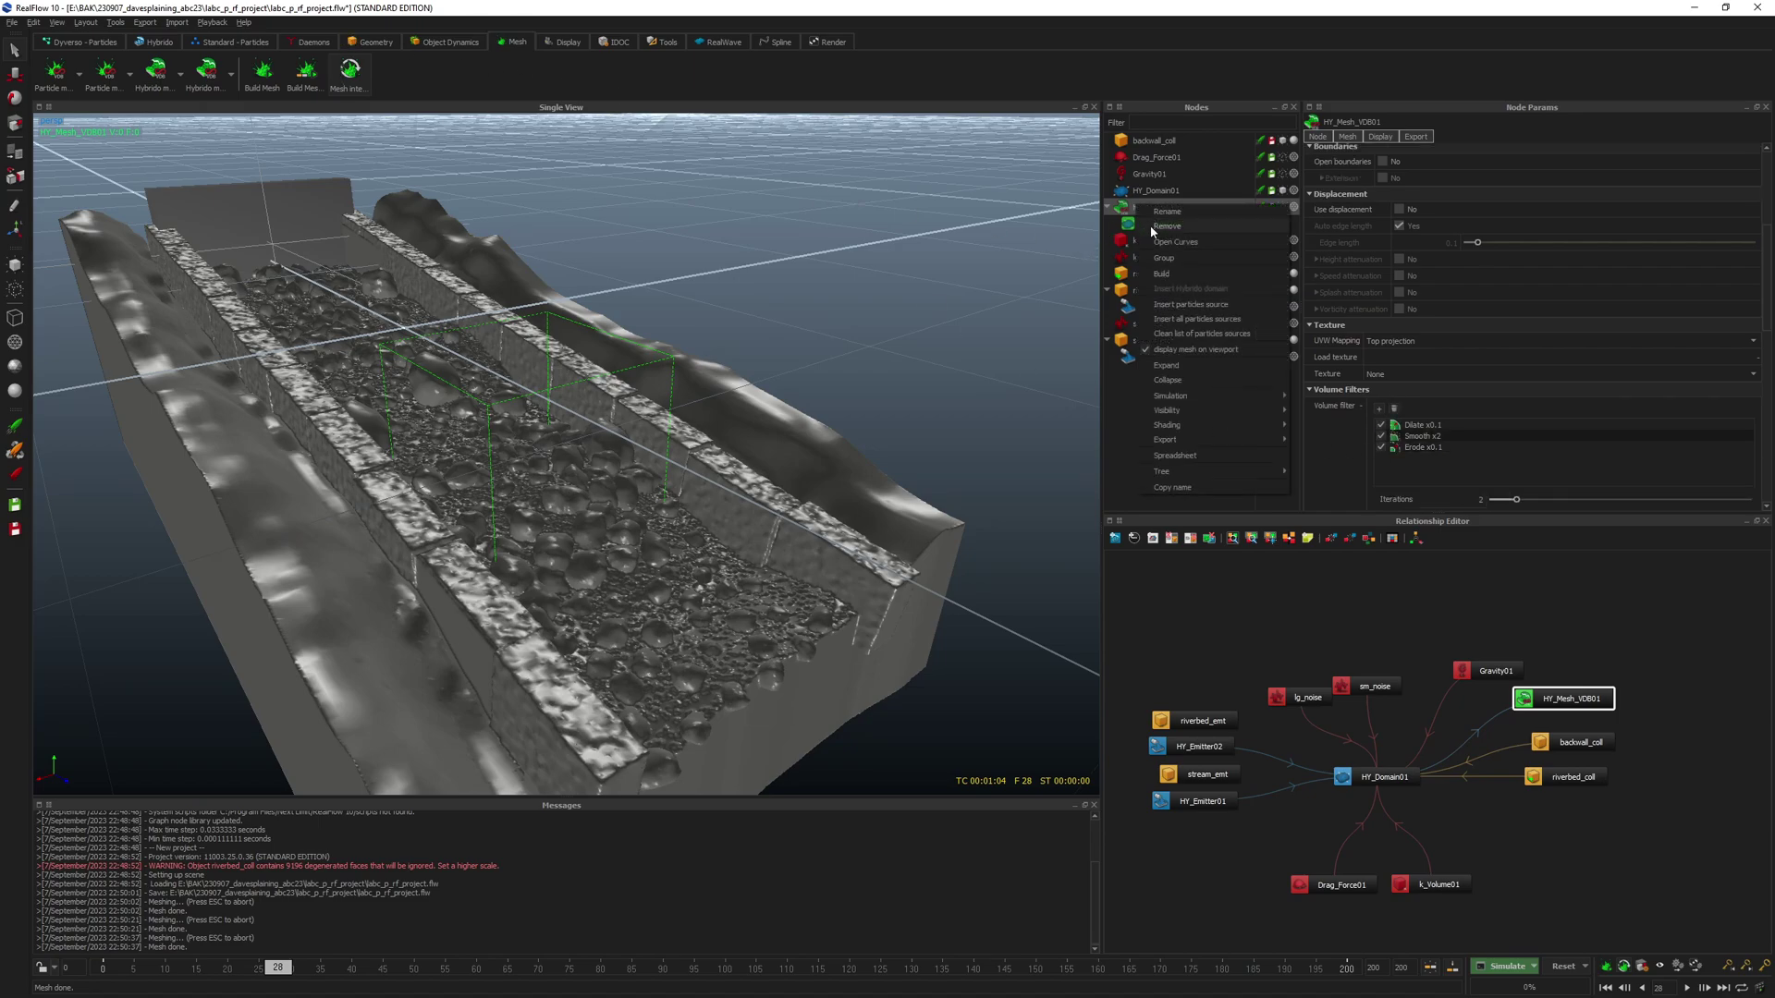
pyautogui.click(1176, 274)
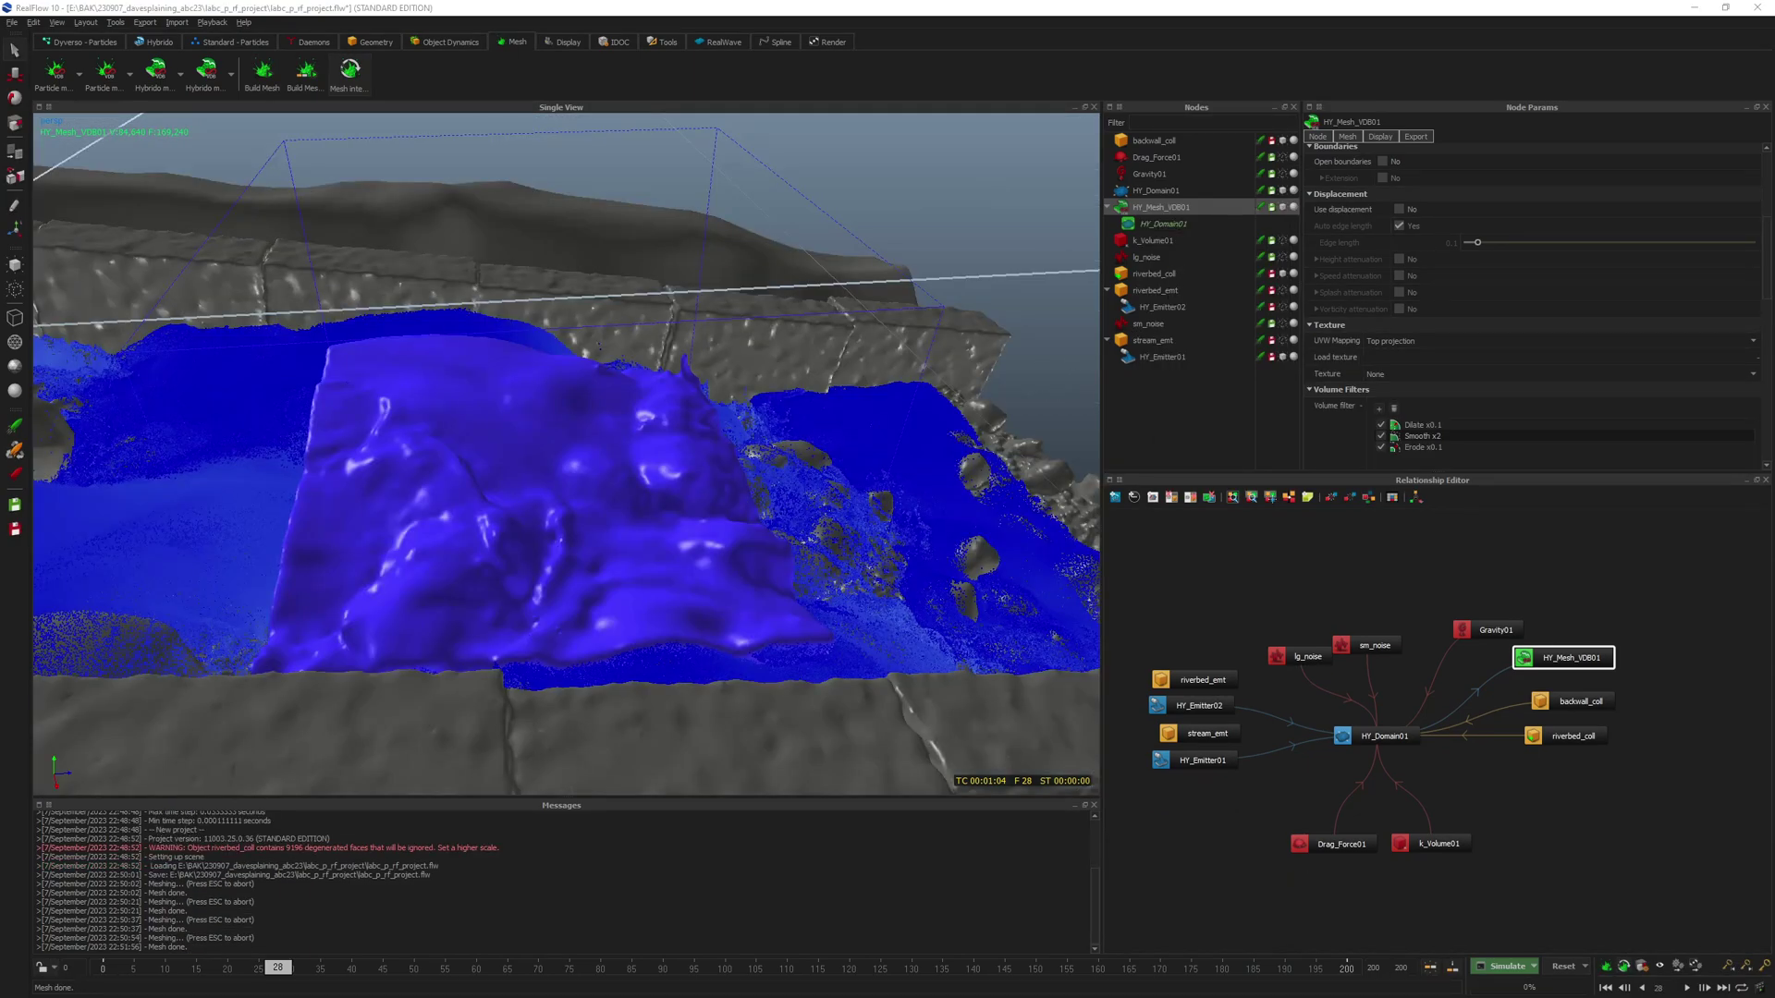
pyautogui.moveTo(545, 499)
pyautogui.keyDown('alt'); pyautogui.mouseDown()
pyautogui.moveTo(536, 488)
pyautogui.moveTo(574, 495)
pyautogui.mouseUp(); pyautogui.keyUp('alt')
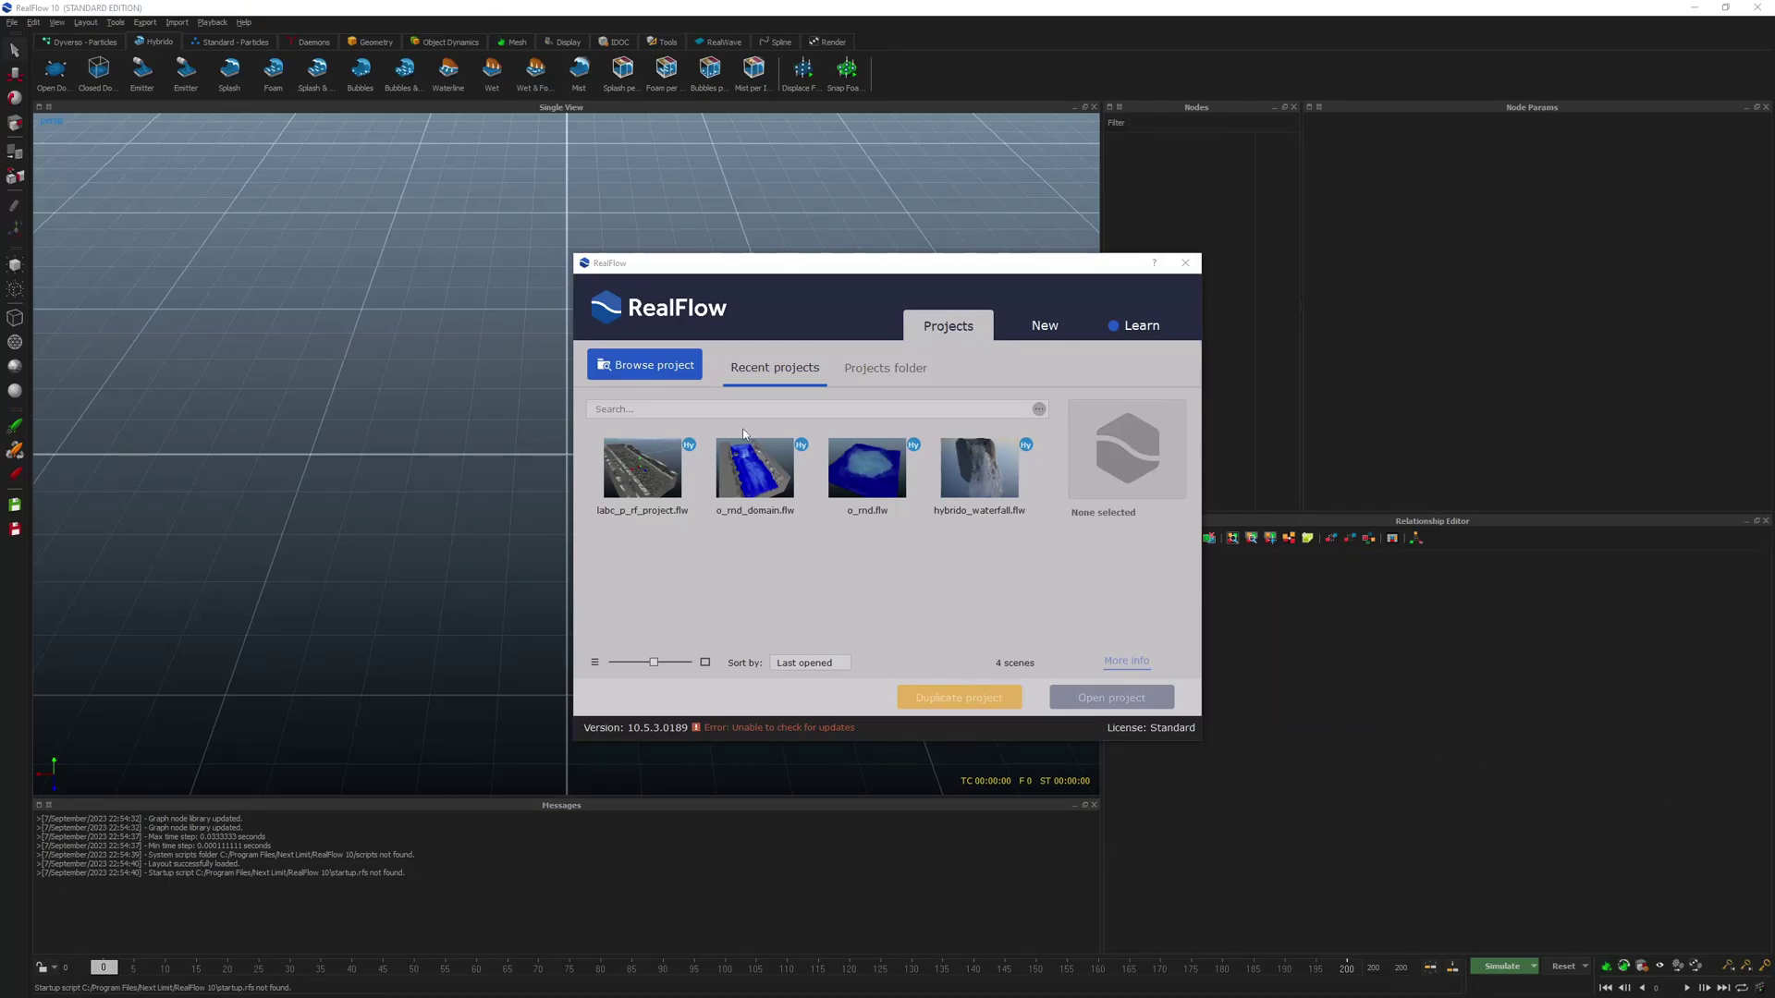
# - Reopen labc_p_rf_project.flw and set the color of HY_Mesh_VDB01 to a bright blue with hue 217 and saturation 223
pyautogui.doubleClick(616, 495)
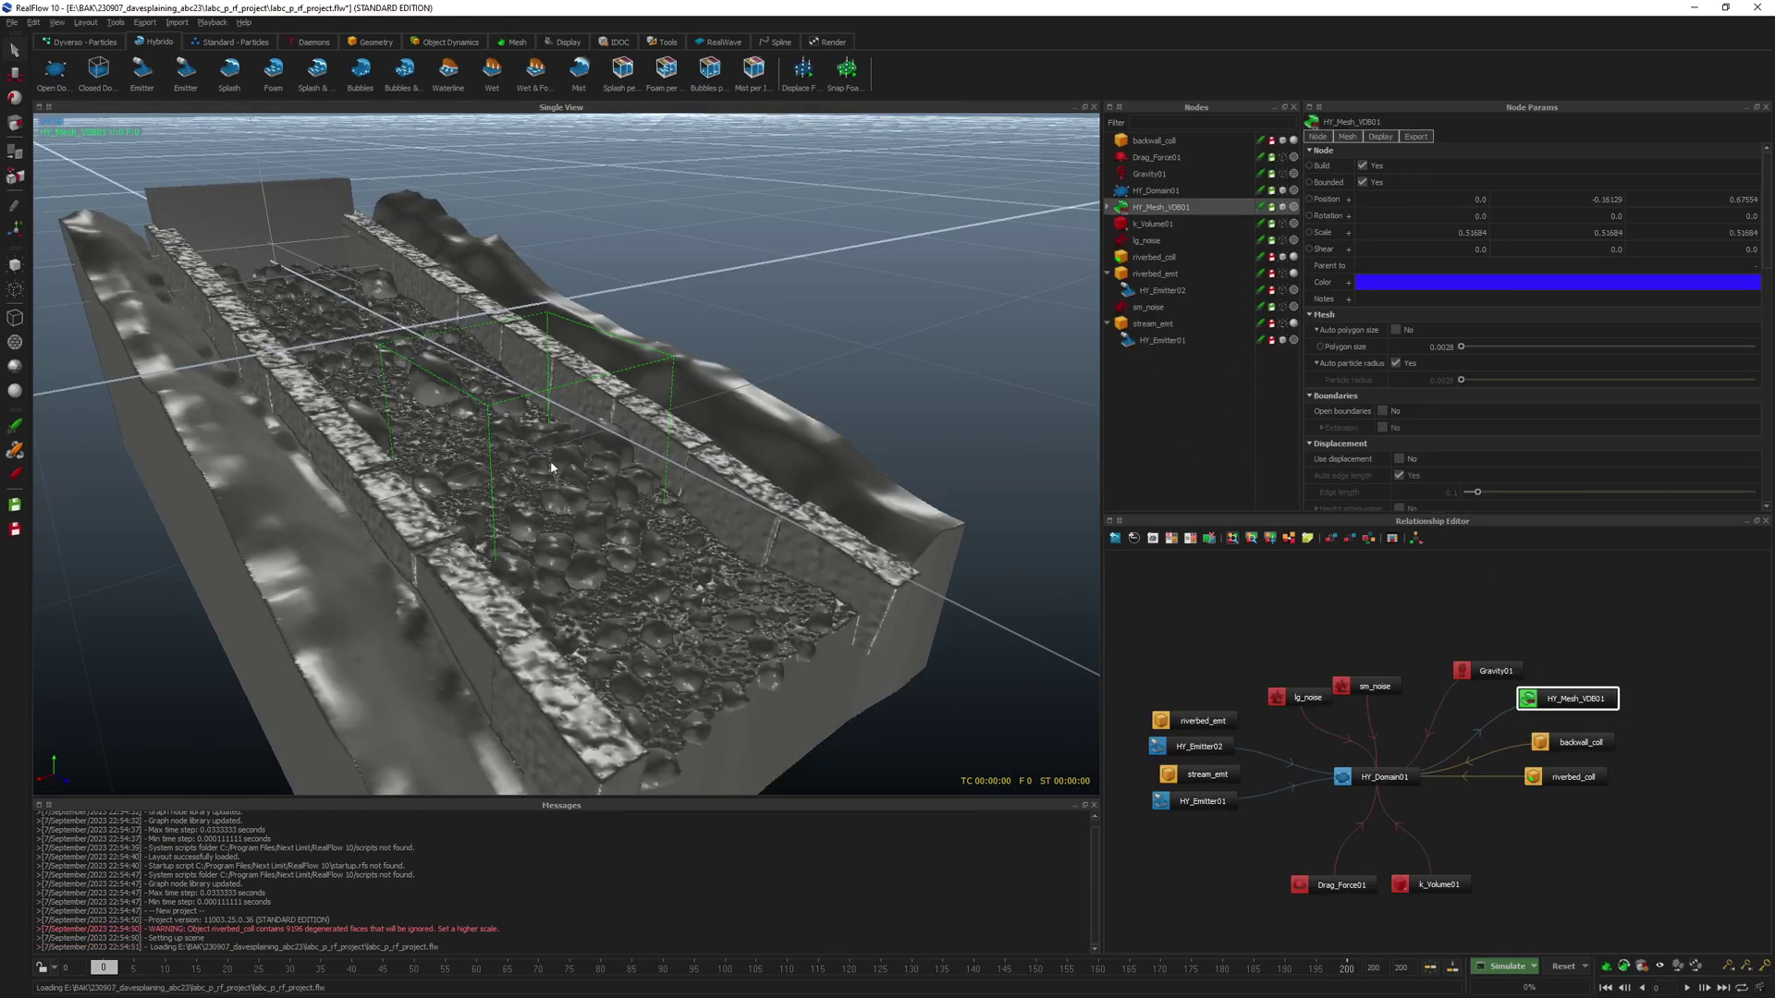
pyautogui.click(517, 42)
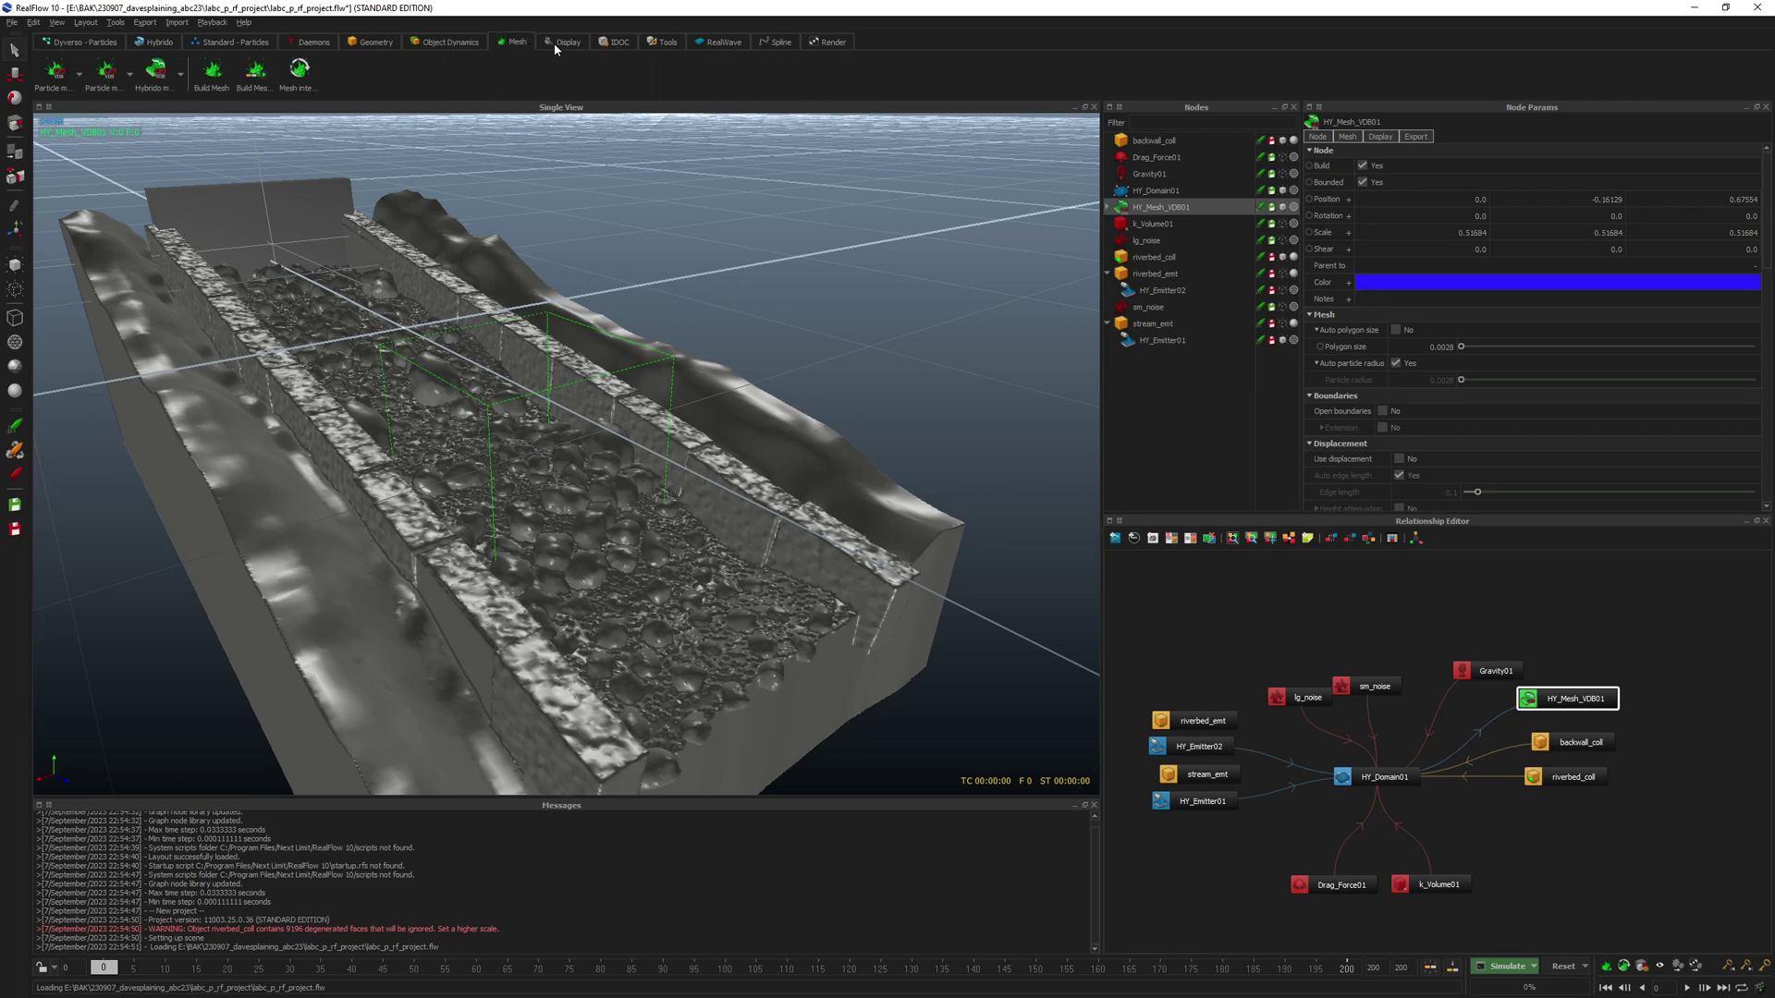
pyautogui.scroll(-1, 1415, 332)
pyautogui.click(1428, 243)
pyautogui.click(942, 404)
pyautogui.moveTo(942, 404); pyautogui.dragTo(939, 397)
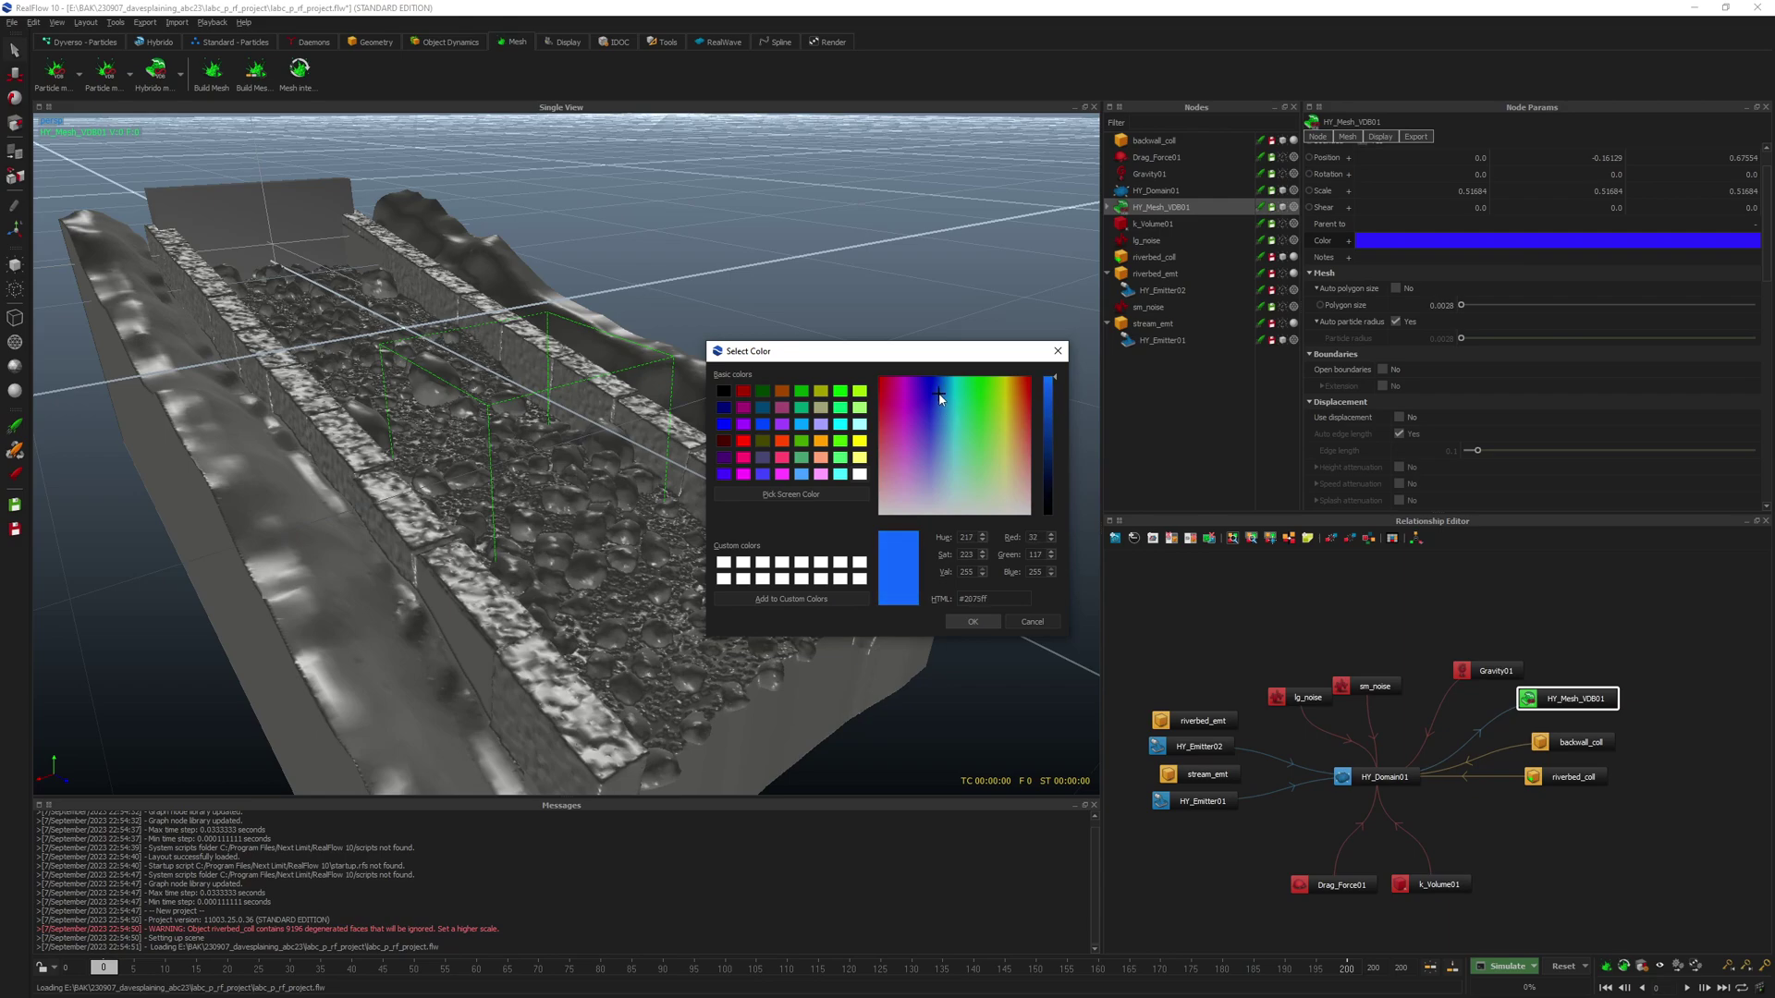
pyautogui.click(972, 622)
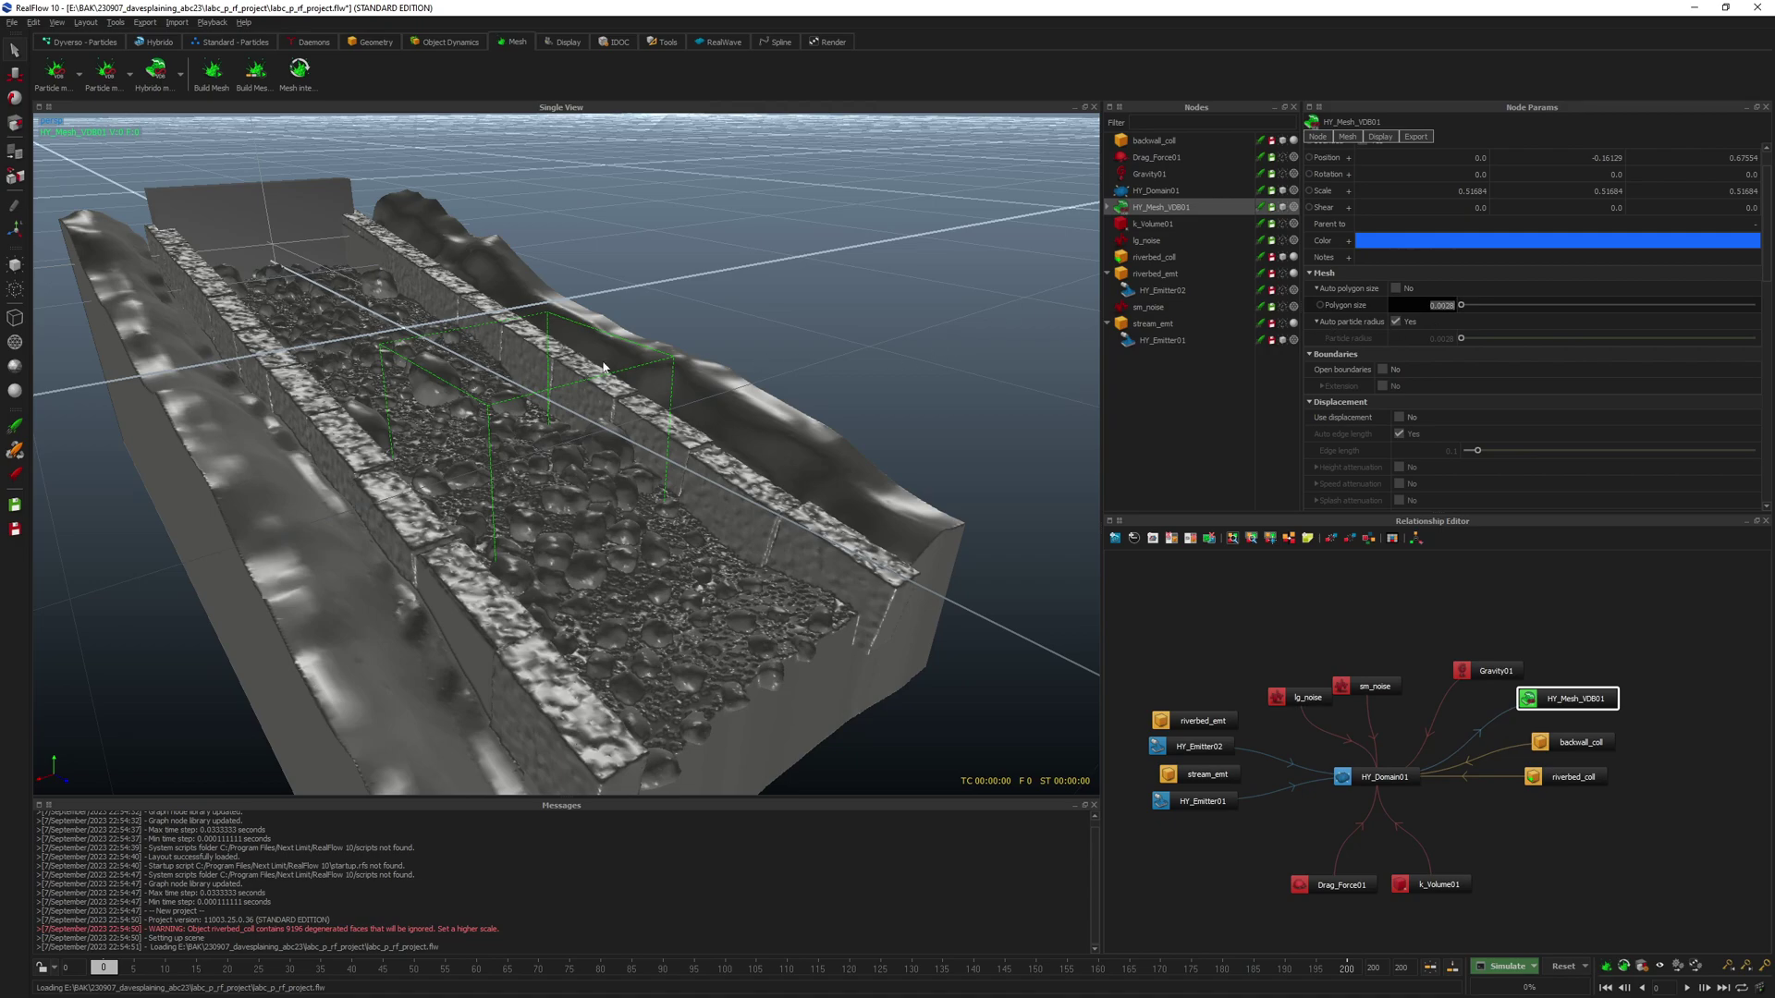
# - Save the project and build HY_Mesh_VDB01 at frame 31 to inspect the surface around the boulders
pyautogui.hotkey('ctrl', 's')
pyautogui.click(230, 77)
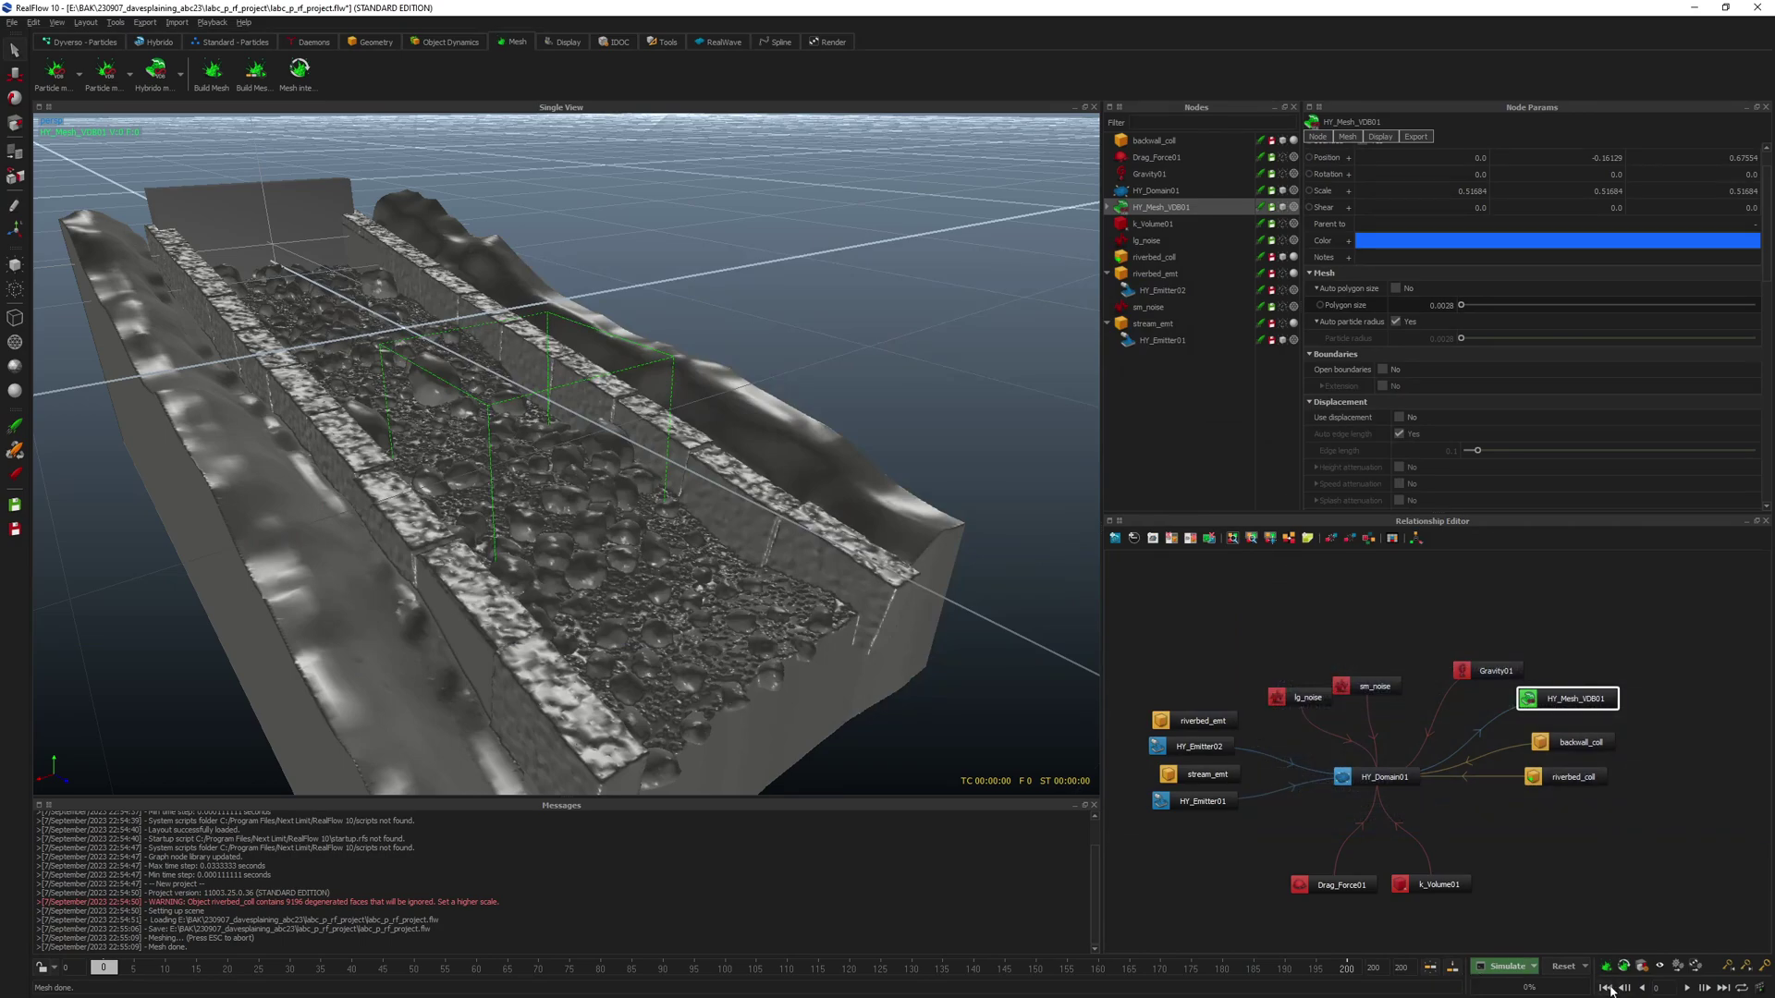
pyautogui.press('Return')
pyautogui.click(234, 73)
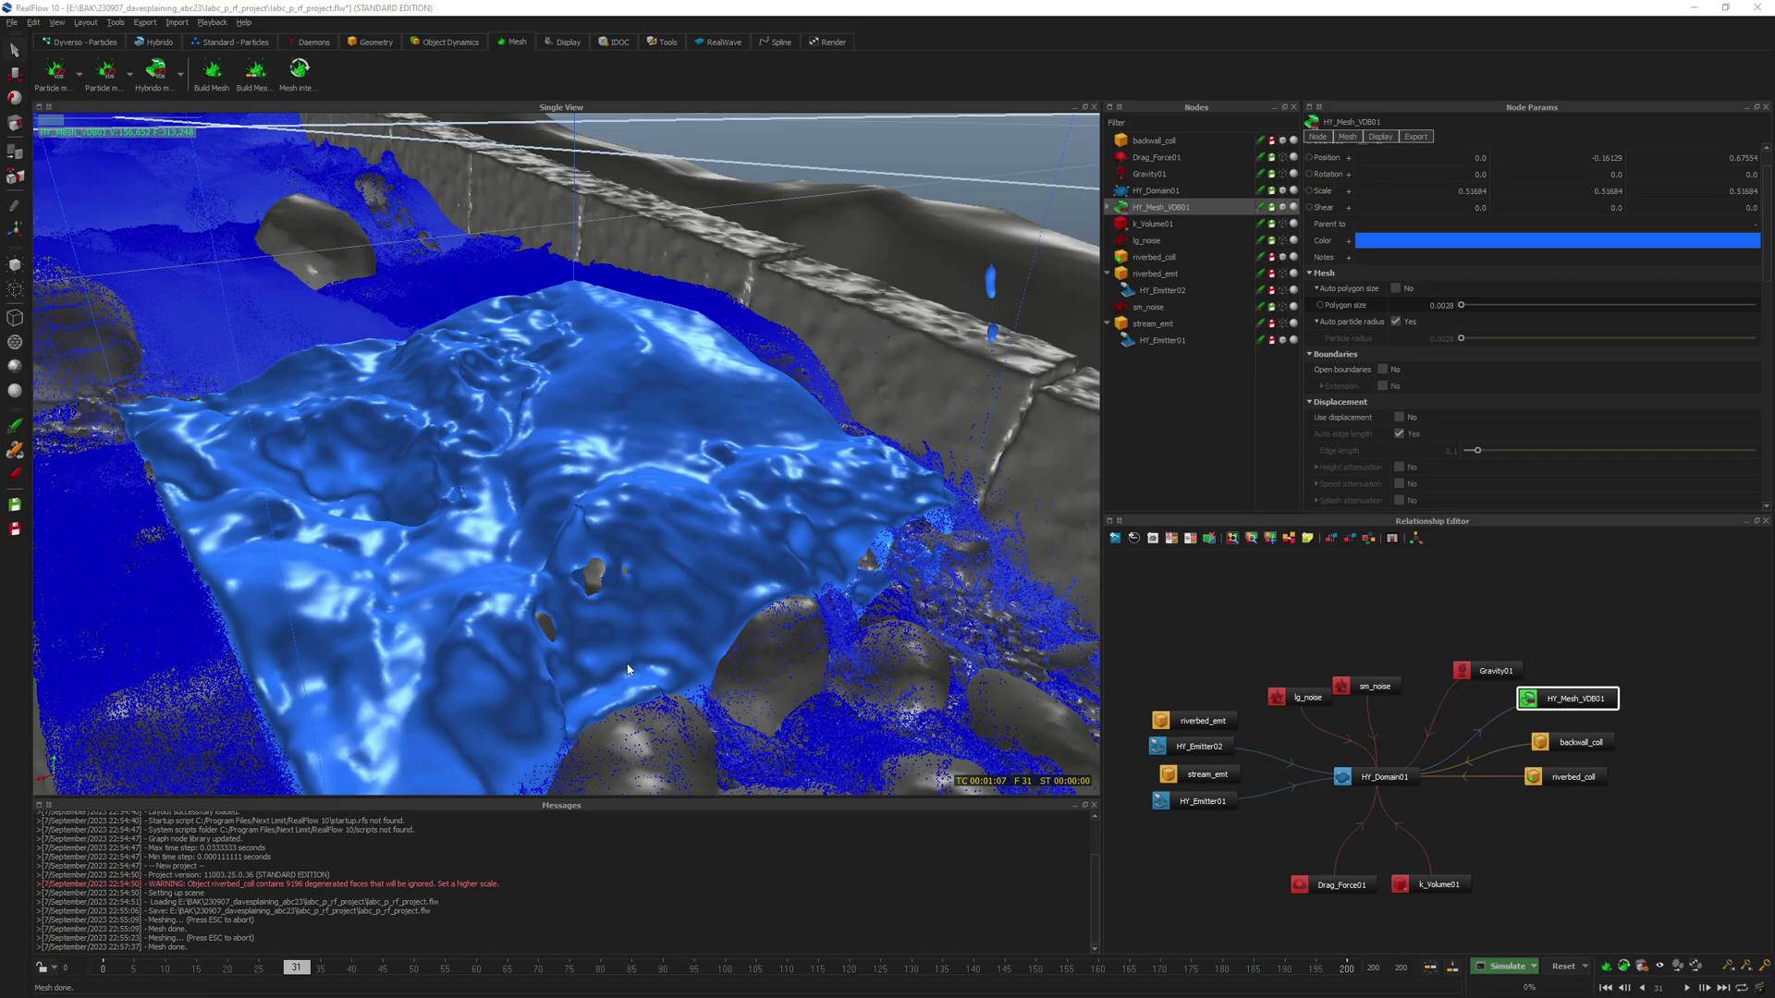
pyautogui.moveTo(627, 665)
pyautogui.keyDown('alt'); pyautogui.mouseDown(button='middle')
pyautogui.moveTo(657, 637)
pyautogui.moveTo(648, 650)
pyautogui.mouseUp(button='middle'); pyautogui.keyUp('alt')
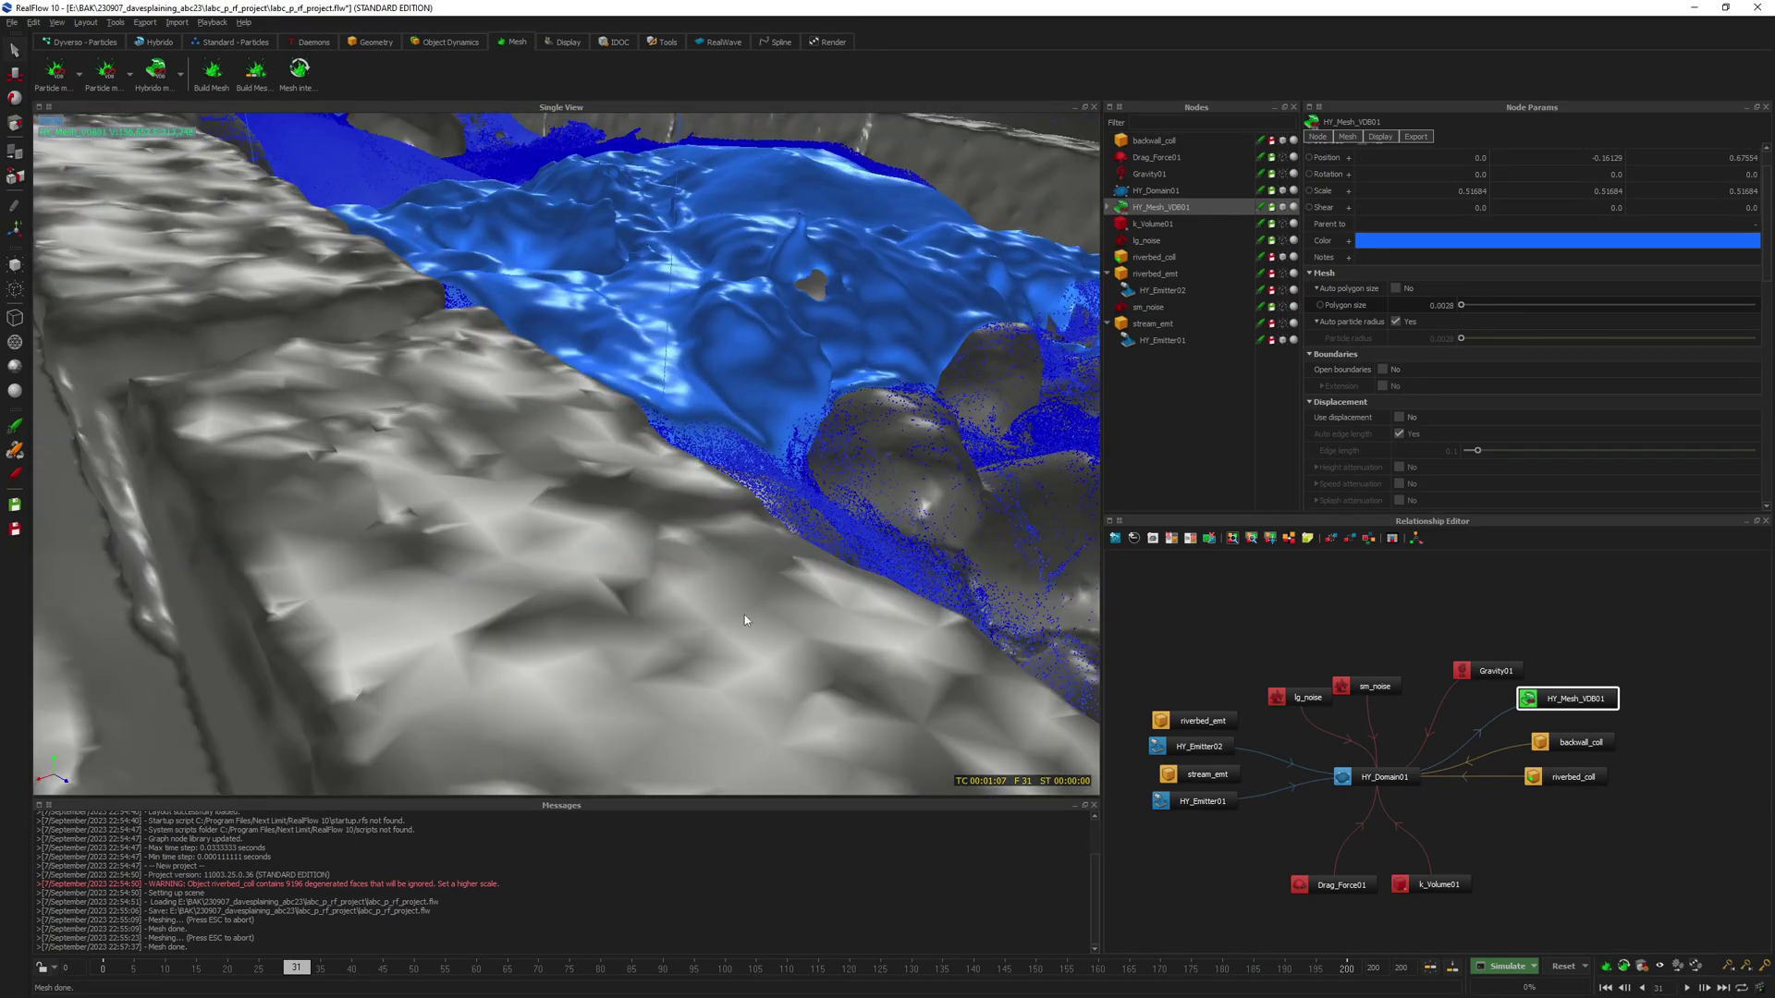
pyautogui.keyDown('alt'); pyautogui.moveTo(811, 358); pyautogui.dragTo(925, 420); pyautogui.keyUp('alt')
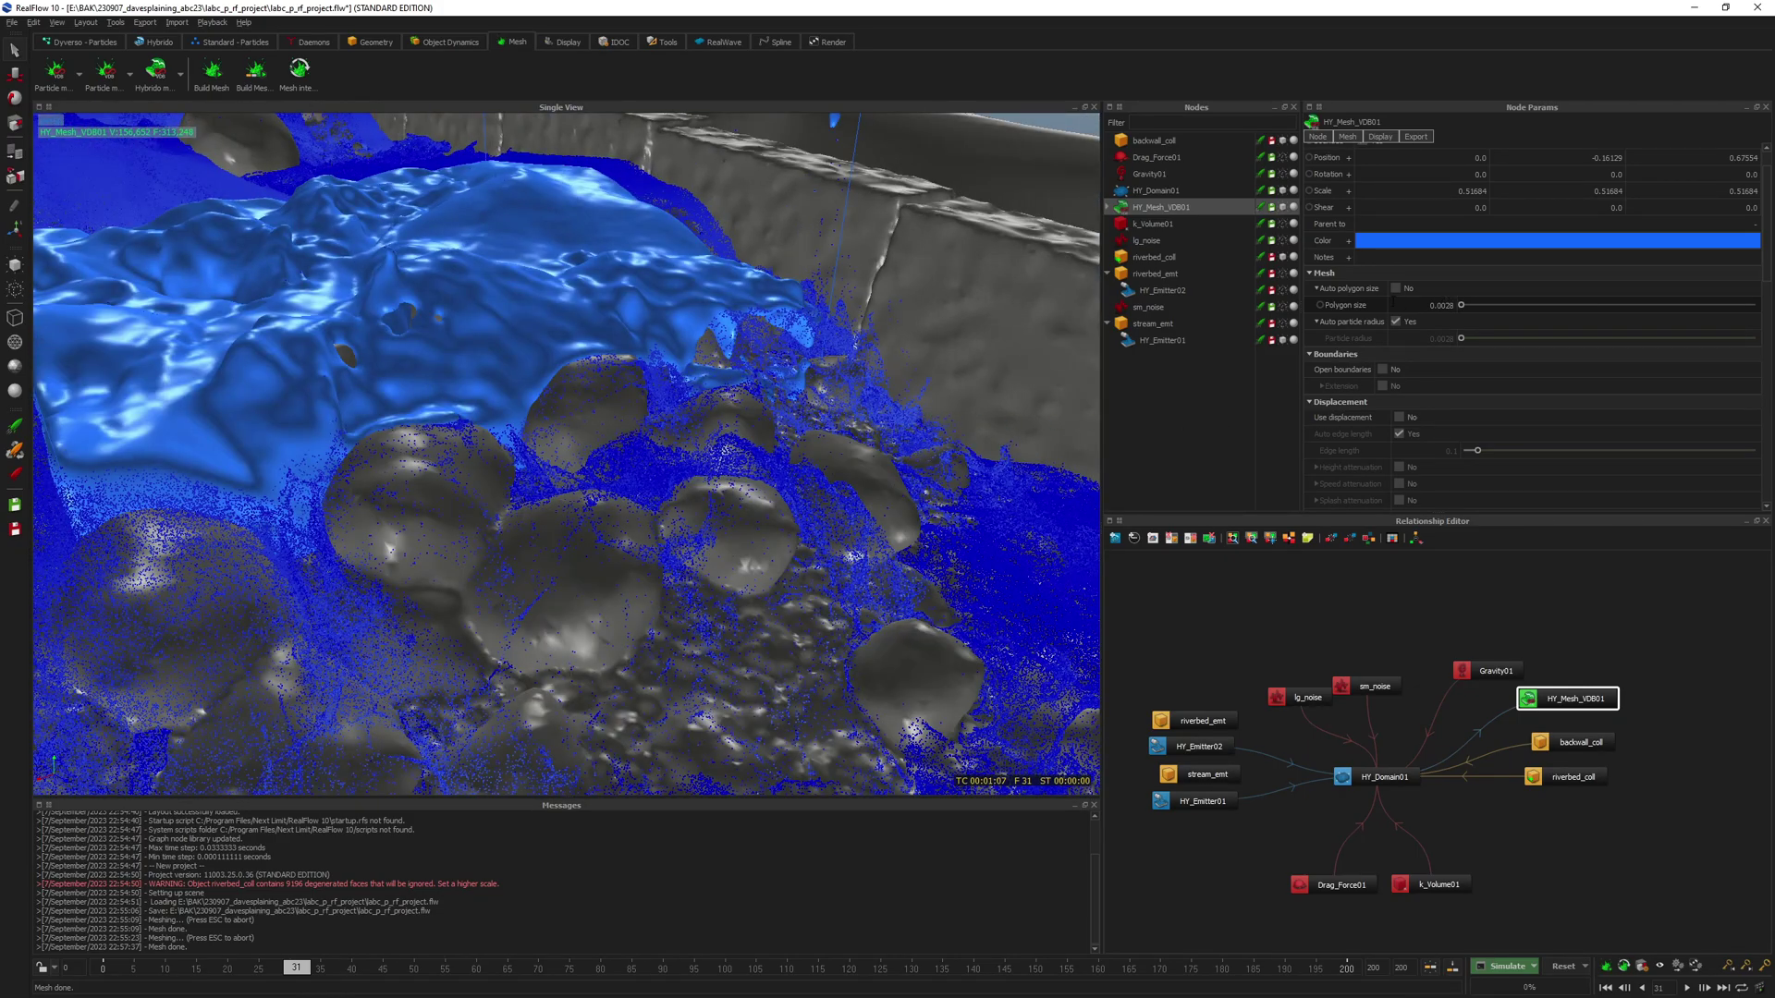
# - Enable the automatic polygon size of HY_Mesh_VDB01 and turn on its splash thinning filter
pyautogui.click(1395, 290)
pyautogui.scroll(-5, 1477, 505)
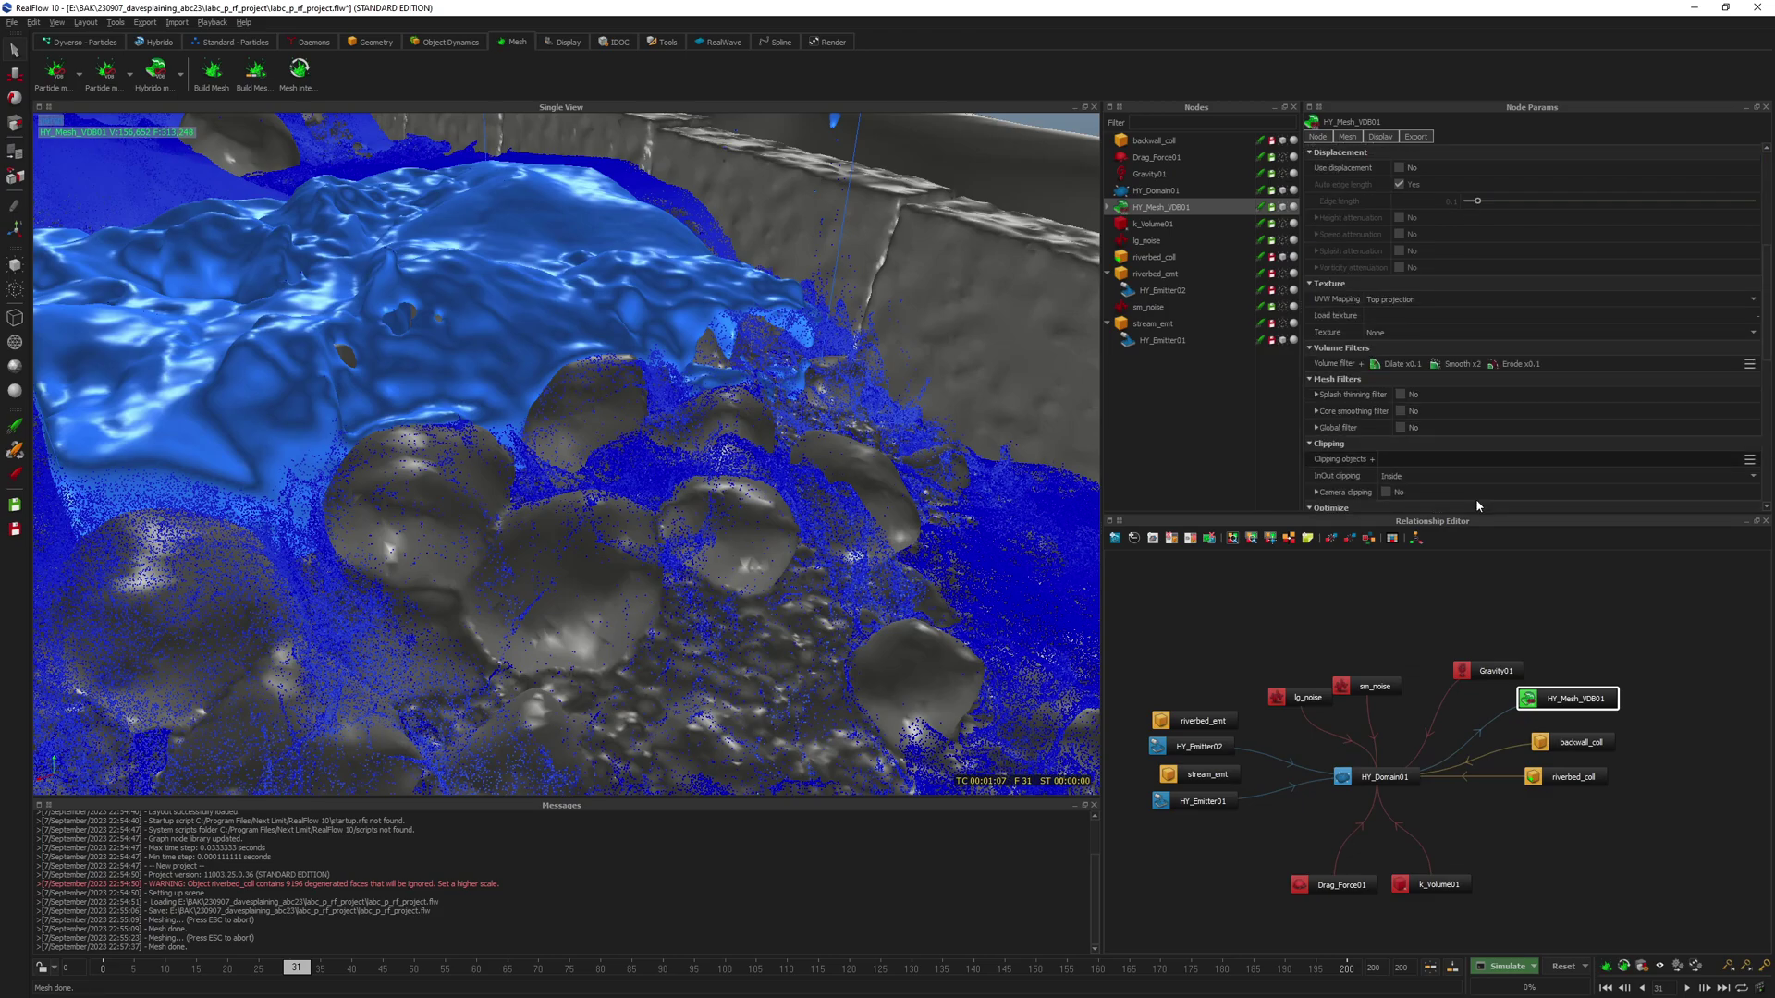
pyautogui.scroll(1, 1390, 414)
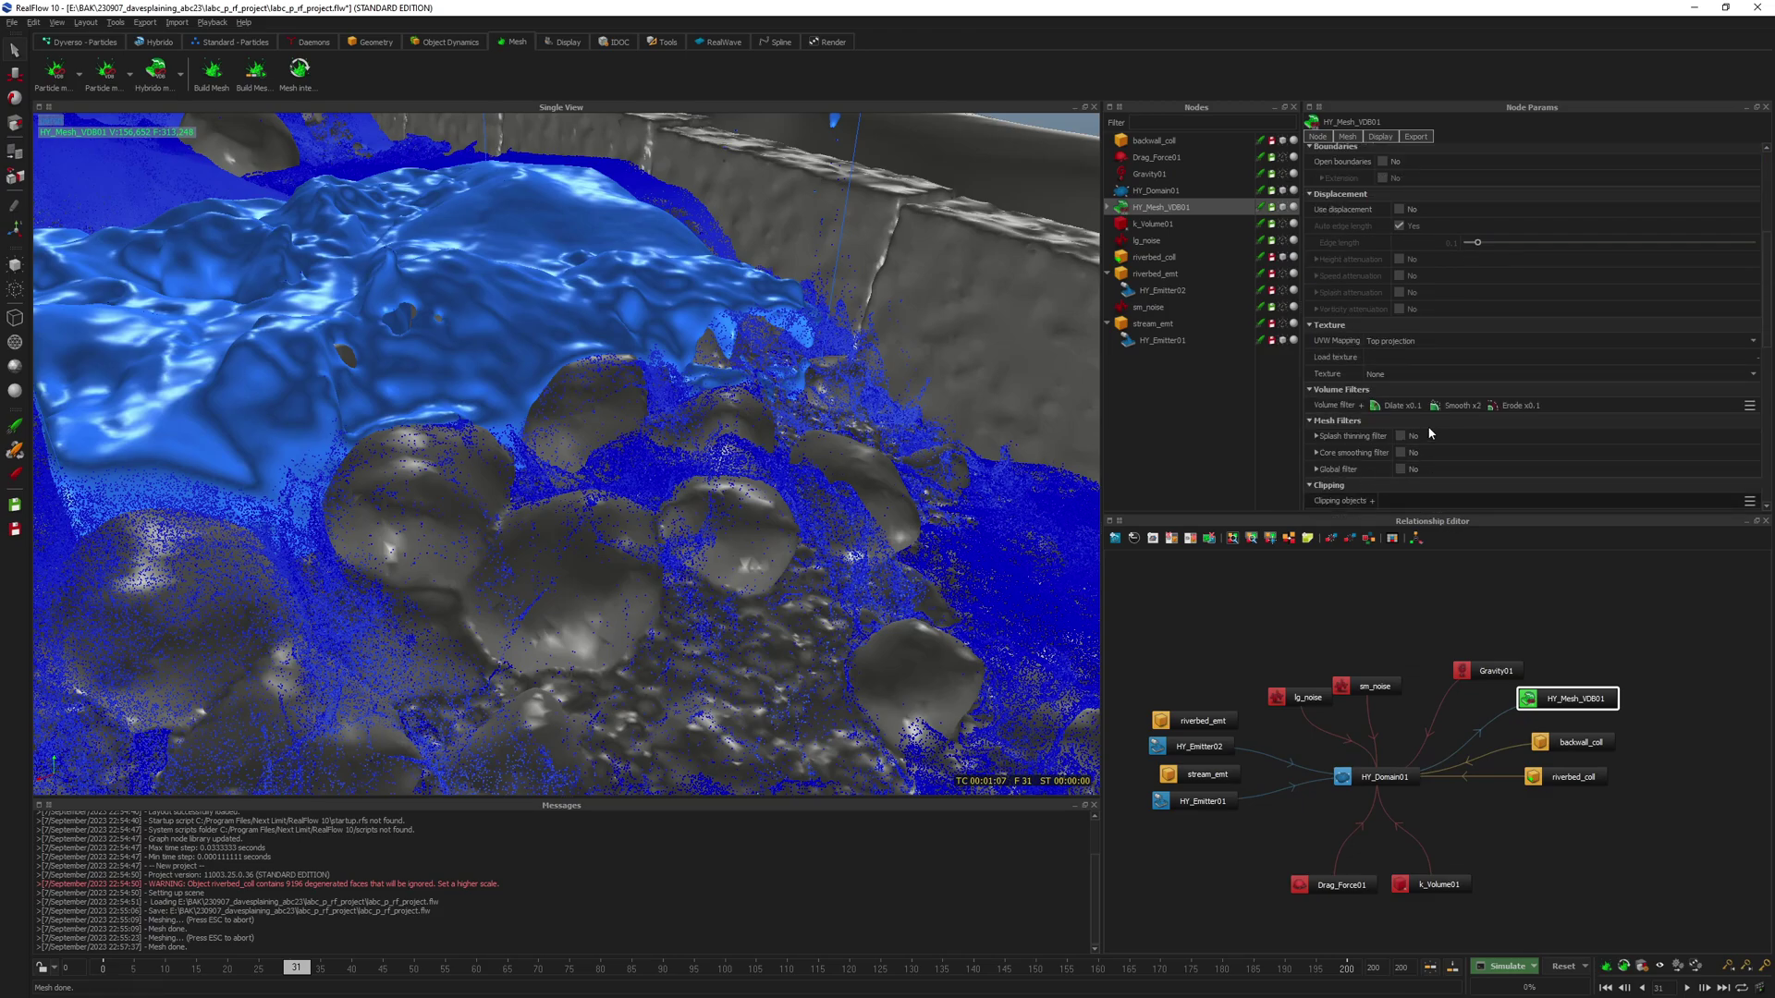
pyautogui.click(1333, 391)
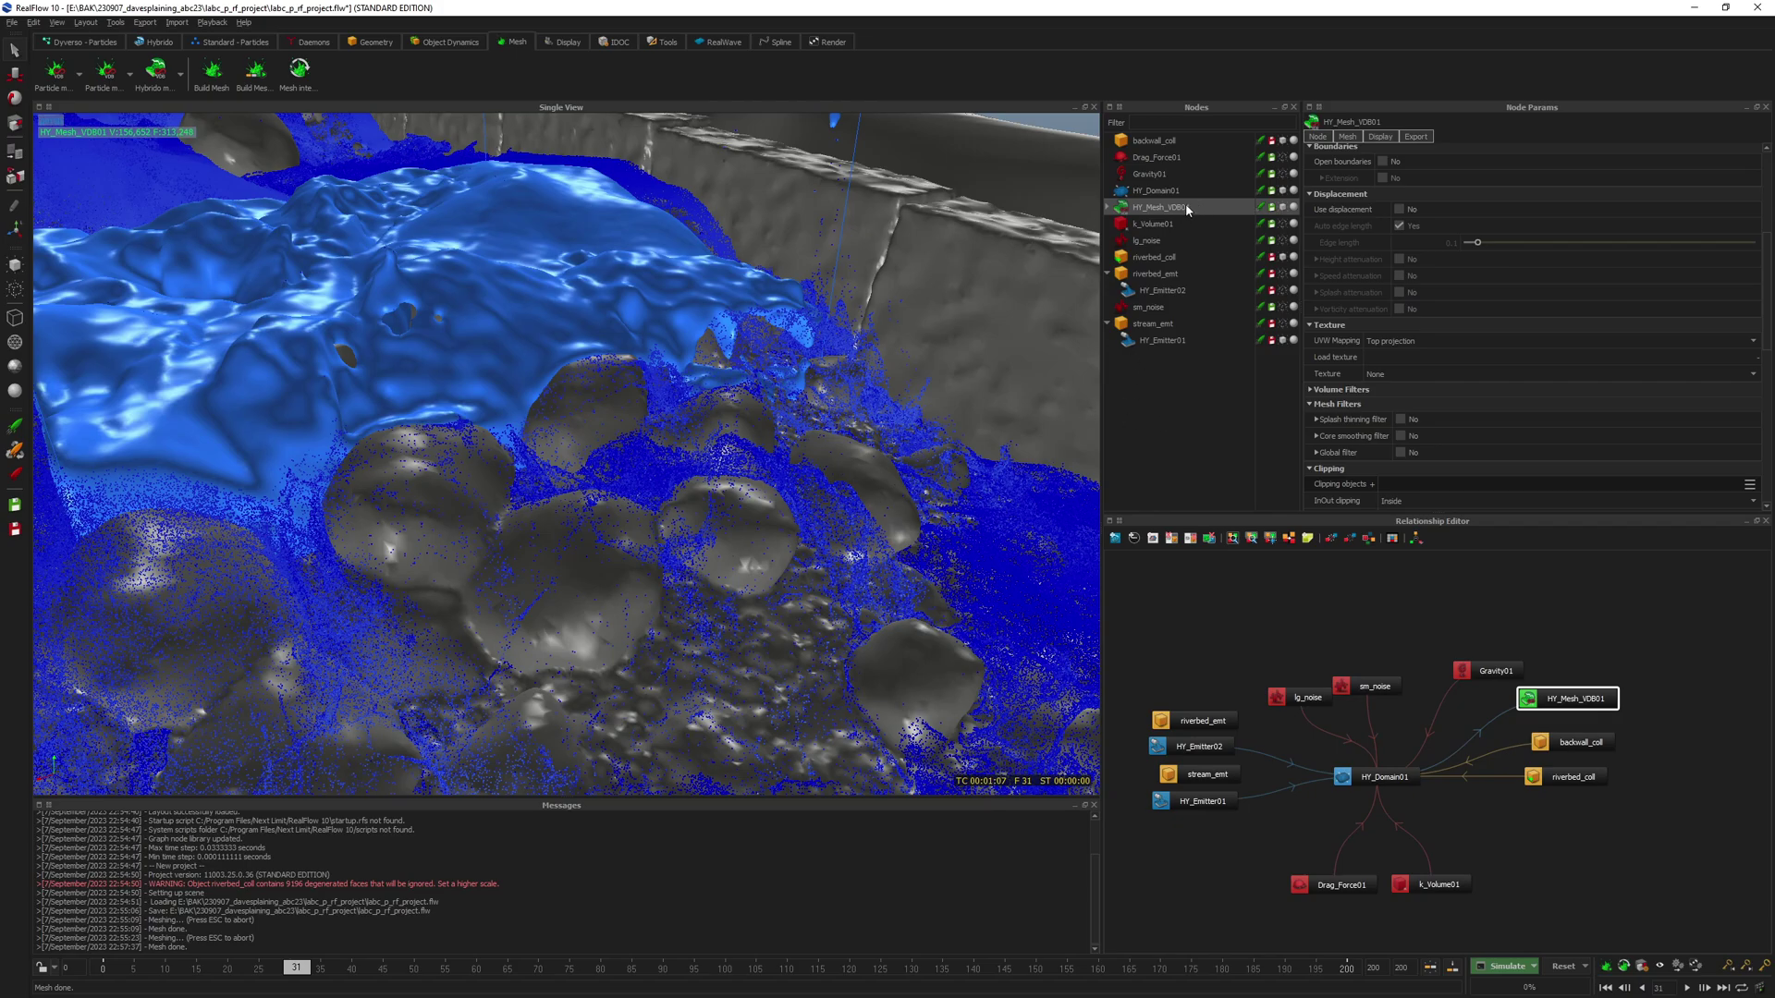
pyautogui.click(1403, 419)
pyautogui.scroll(5, 1356, 417)
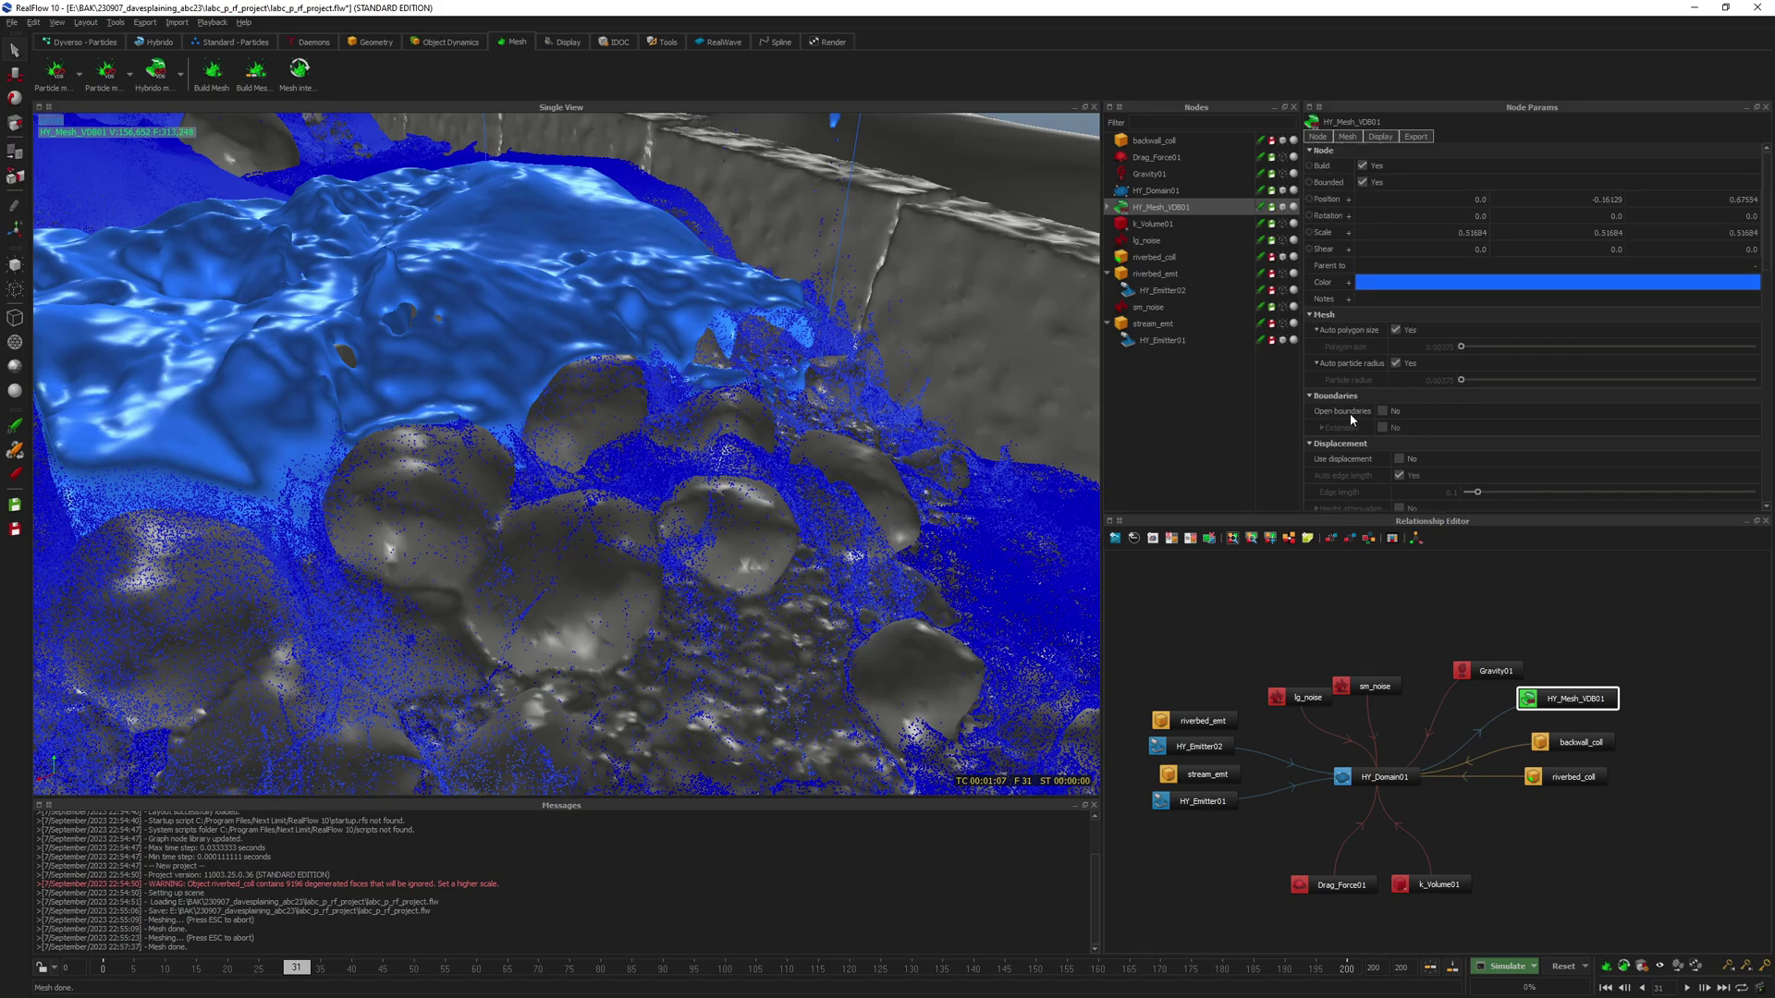
# - Turn off the Bounded option of HY_Mesh_VDB01, save the project and build the mesh at frame 31
pyautogui.scroll(-5, 770, 503)
pyautogui.scroll(6, 782, 503)
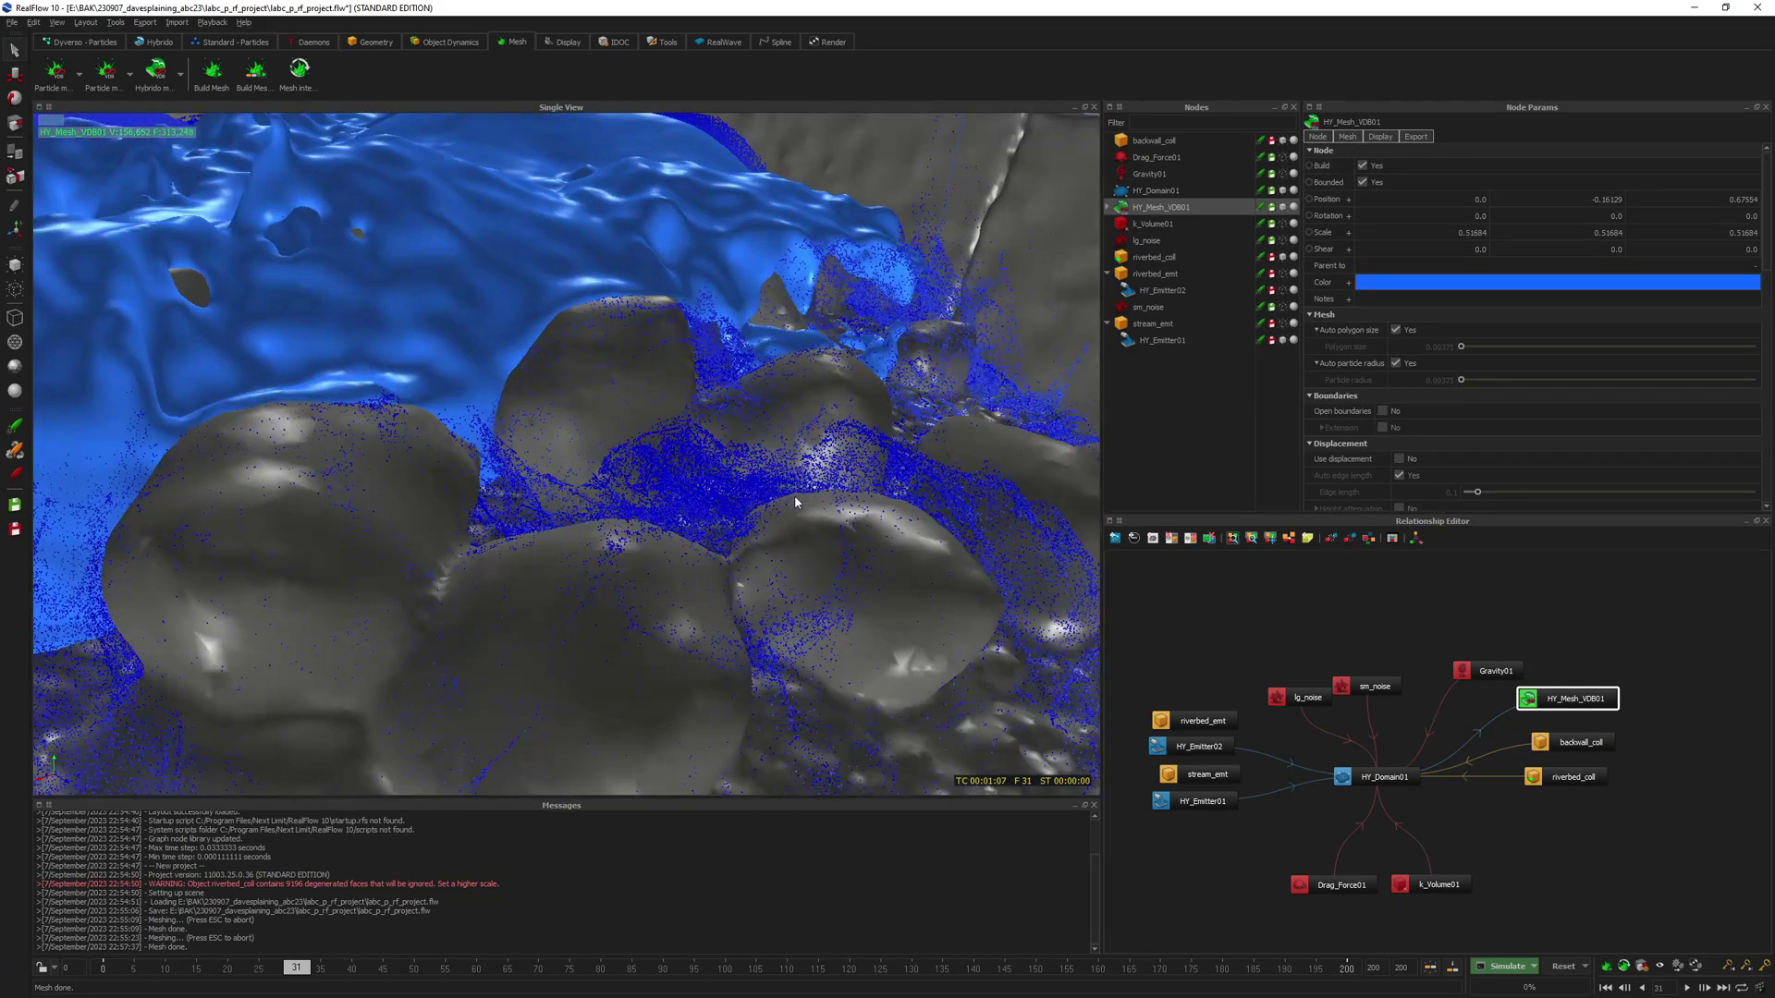
pyautogui.scroll(-1, 795, 503)
pyautogui.keyDown('alt'); pyautogui.moveTo(462, 478); pyautogui.dragTo(521, 491); pyautogui.keyUp('alt')
pyautogui.scroll(-10, 711, 503)
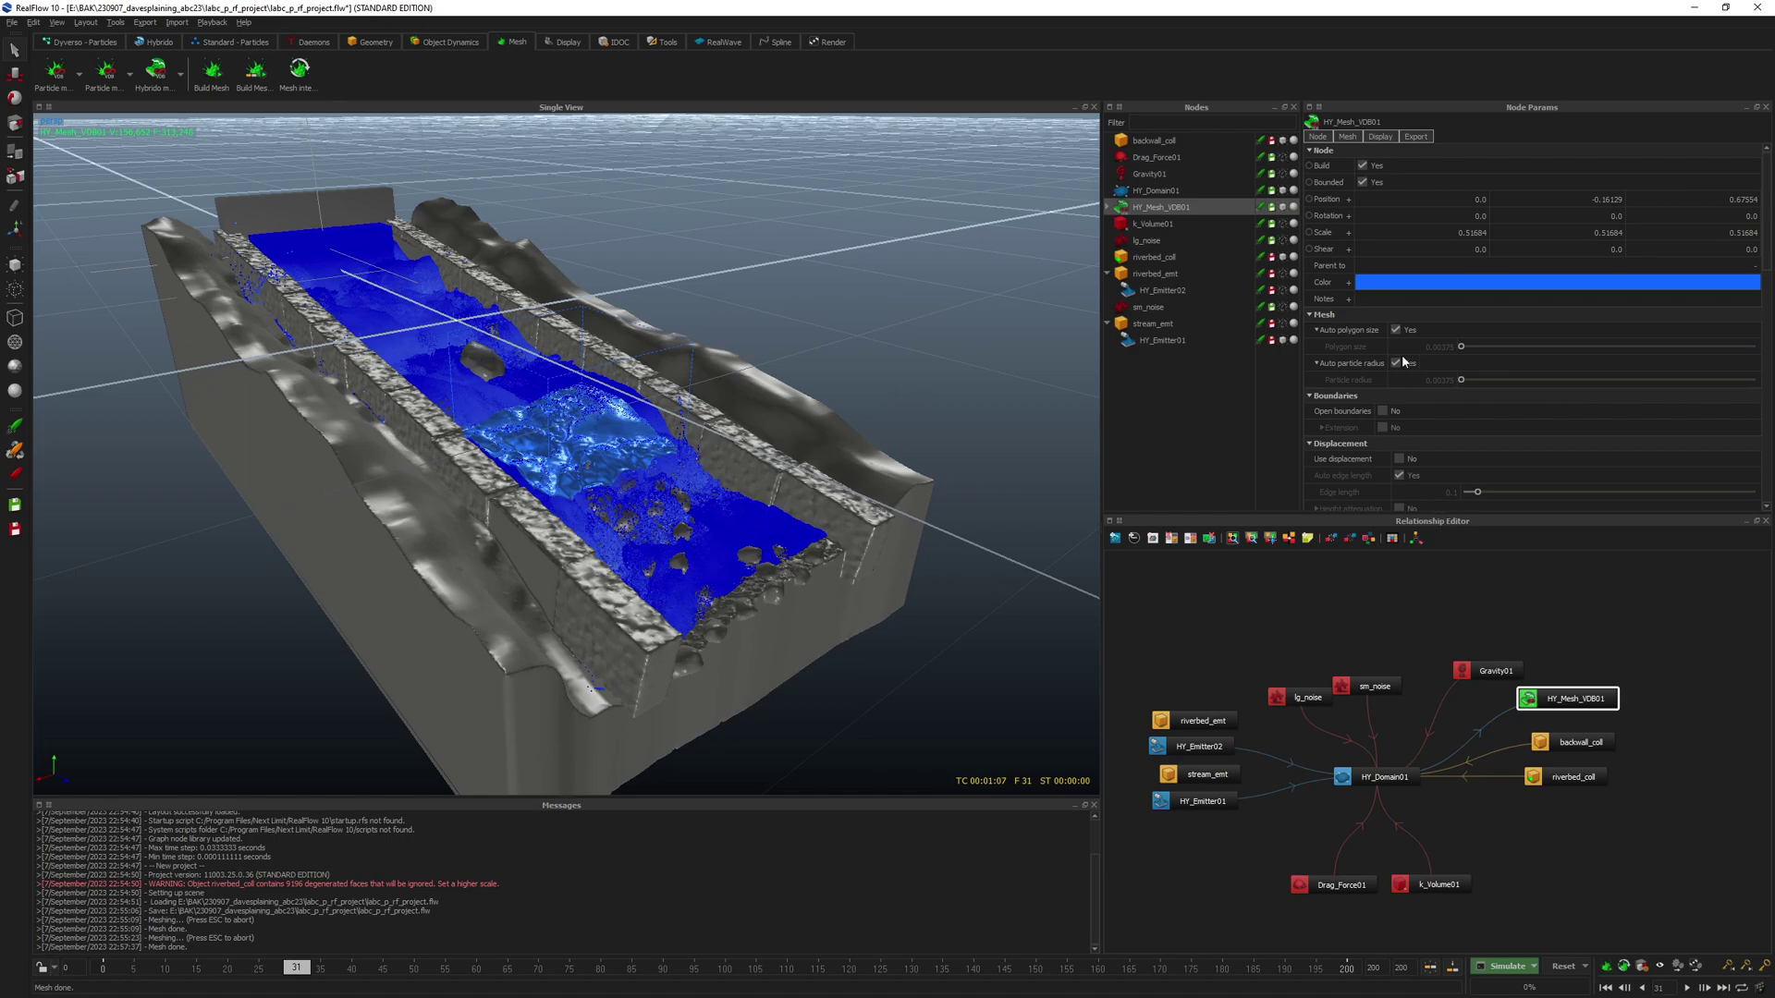
pyautogui.click(1361, 183)
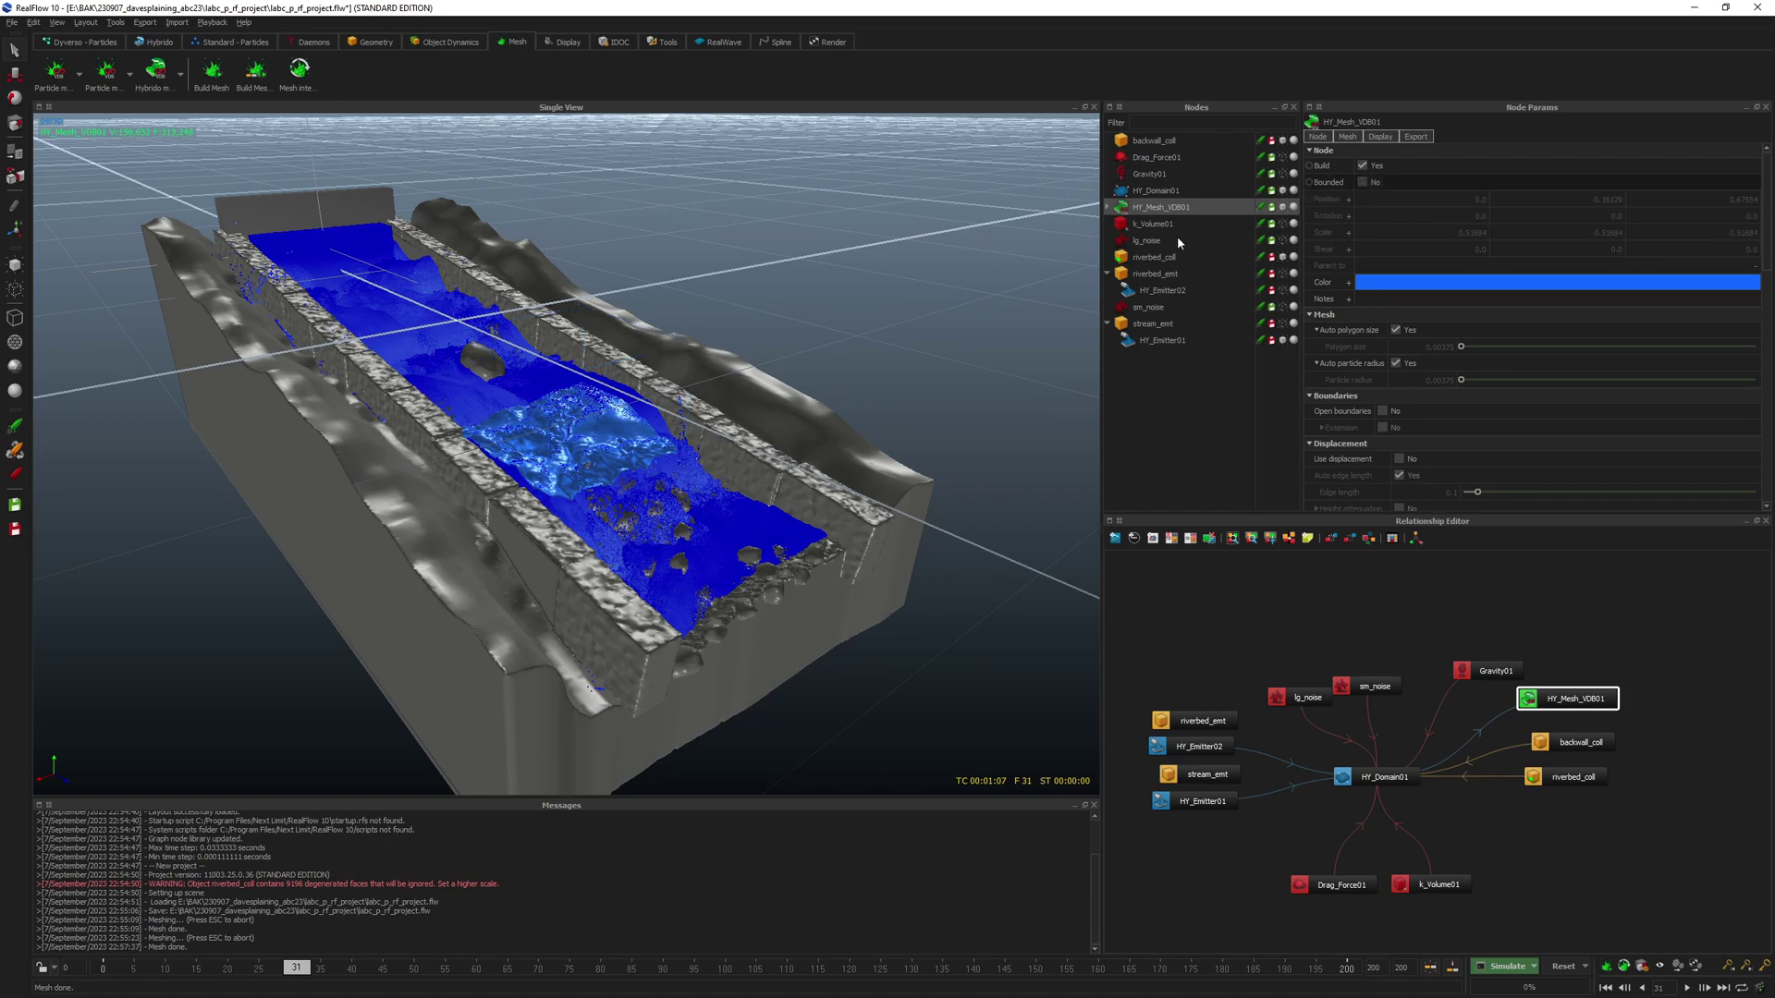
pyautogui.hotkey('ctrl', 's')
pyautogui.click(211, 70)
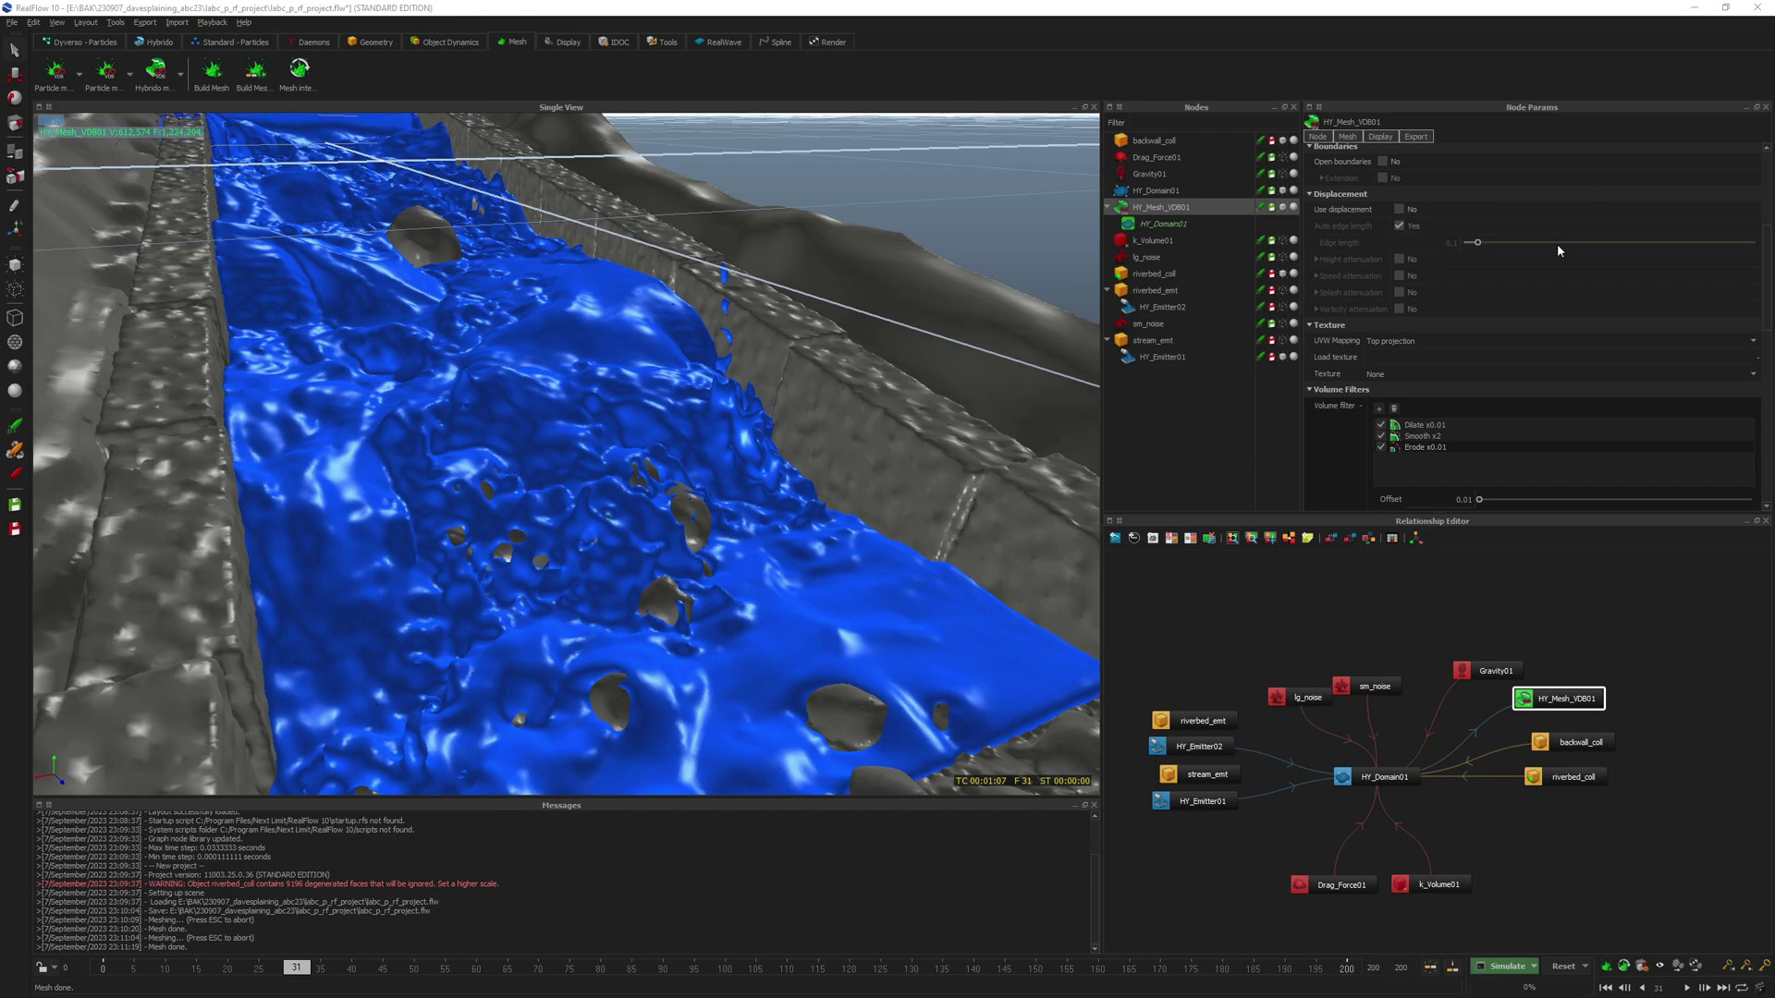
# - Turn on the splash thinning filter of HY_Mesh_VDB01, save the project and rebuild the mesh at frame 31
pyautogui.scroll(-1, 1488, 381)
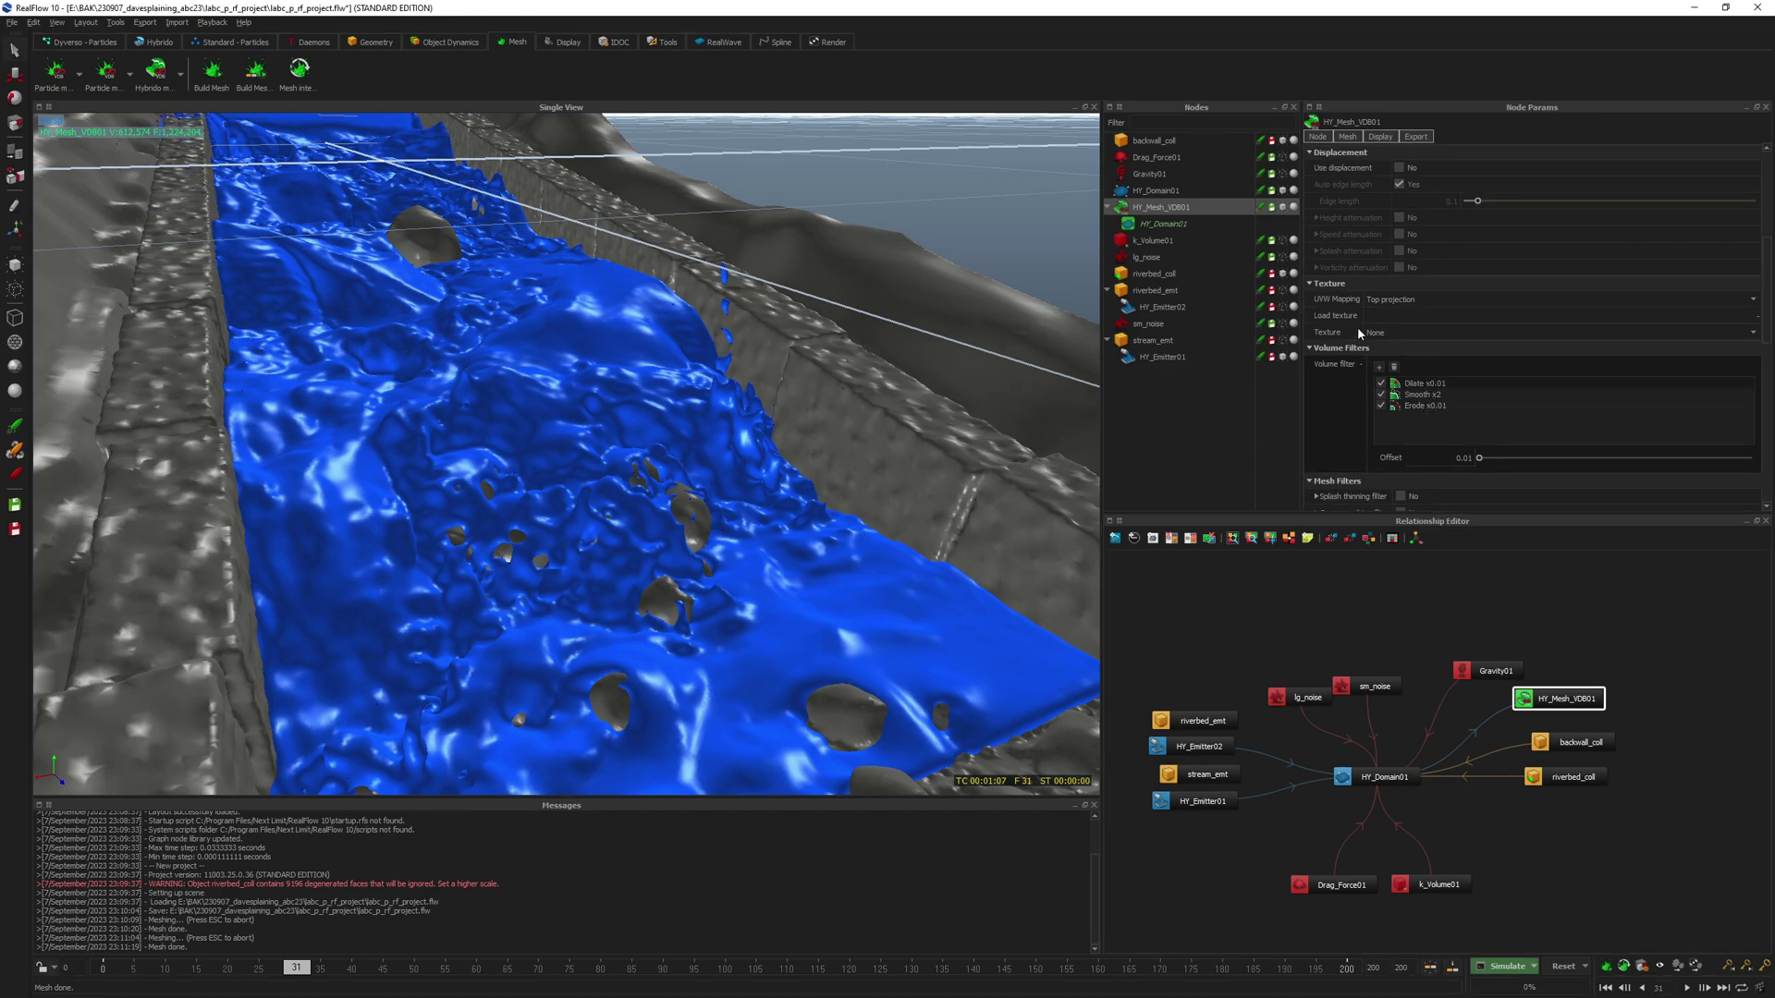
pyautogui.scroll(5, 1401, 392)
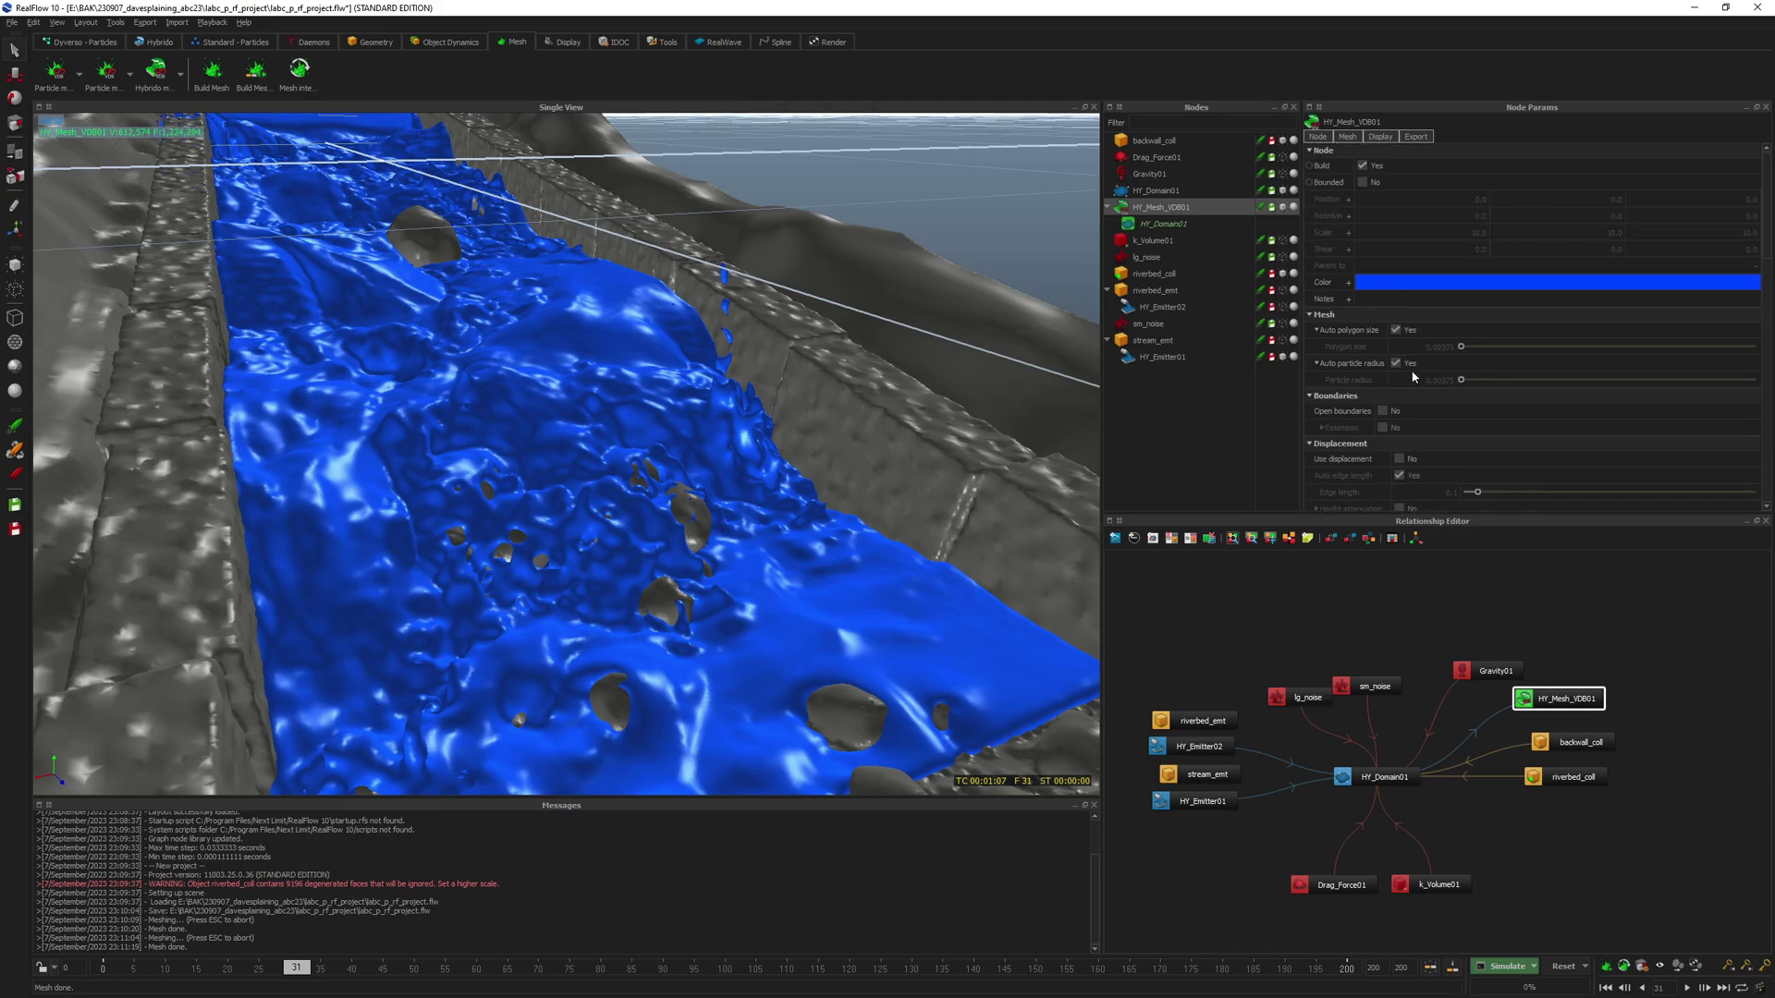
pyautogui.scroll(-4, 1400, 365)
pyautogui.moveTo(451, 369)
pyautogui.keyDown('alt'); pyautogui.mouseDown()
pyautogui.moveTo(448, 428)
pyautogui.moveTo(447, 379)
pyautogui.mouseUp(); pyautogui.keyUp('alt')
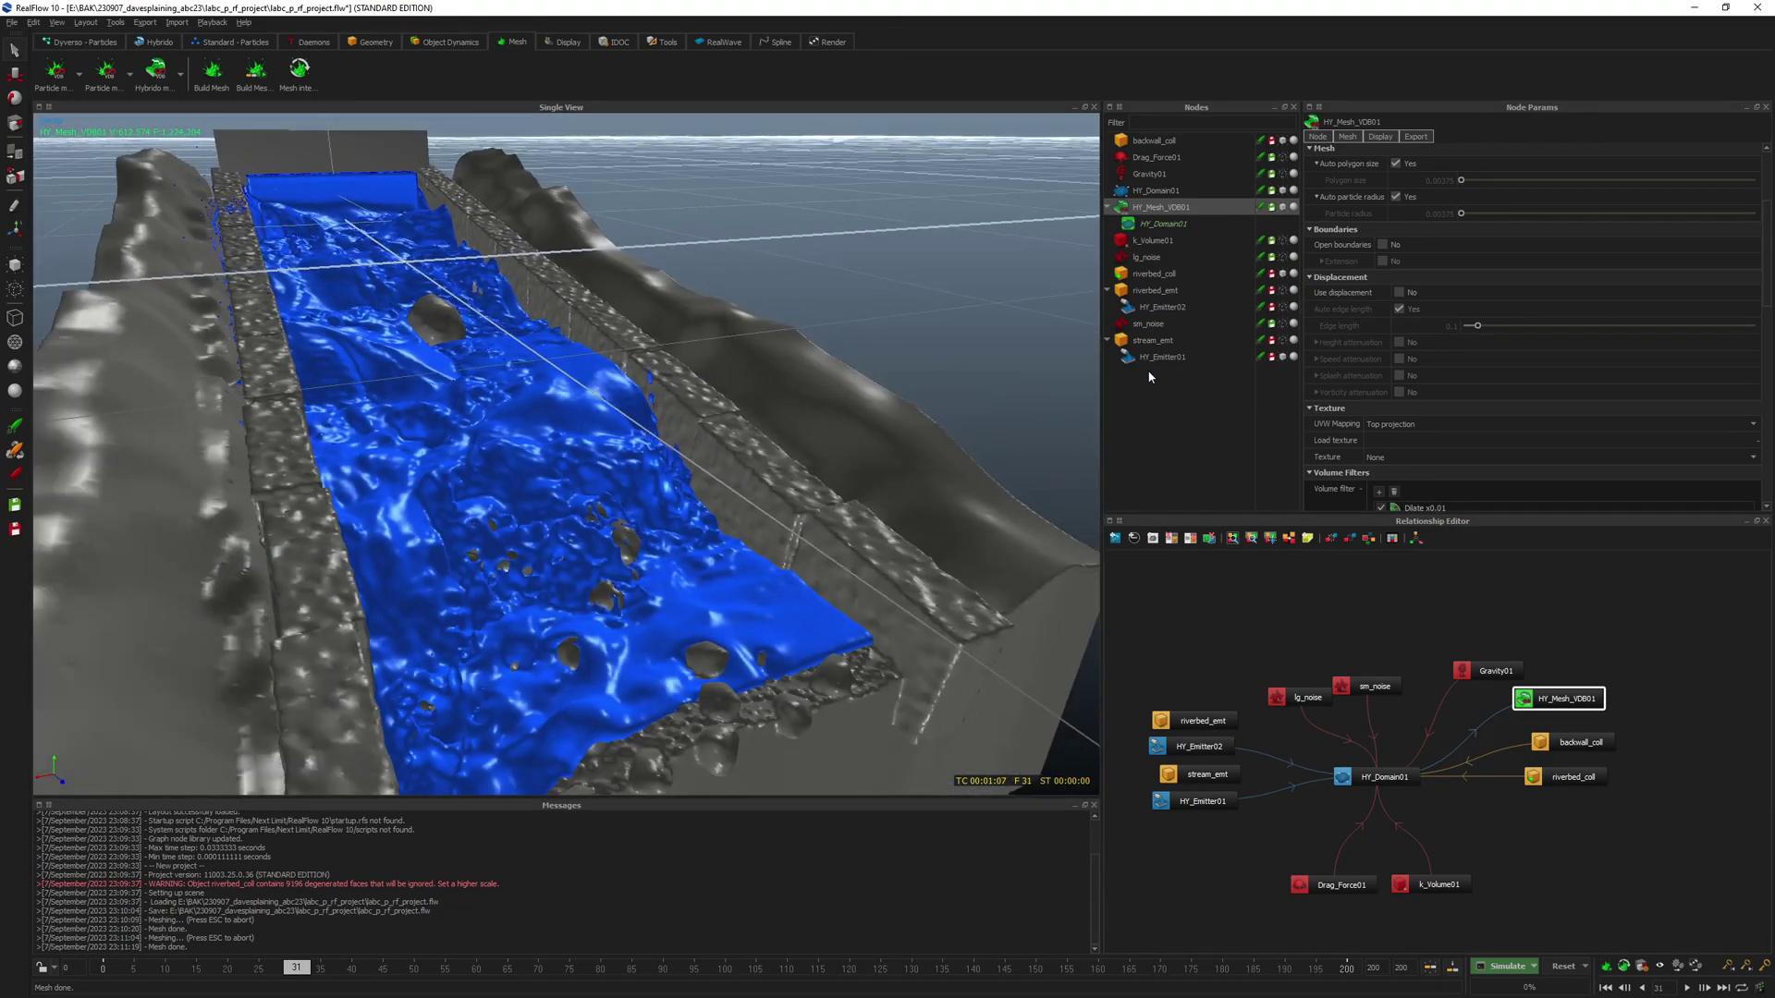
pyautogui.scroll(-6, 1351, 379)
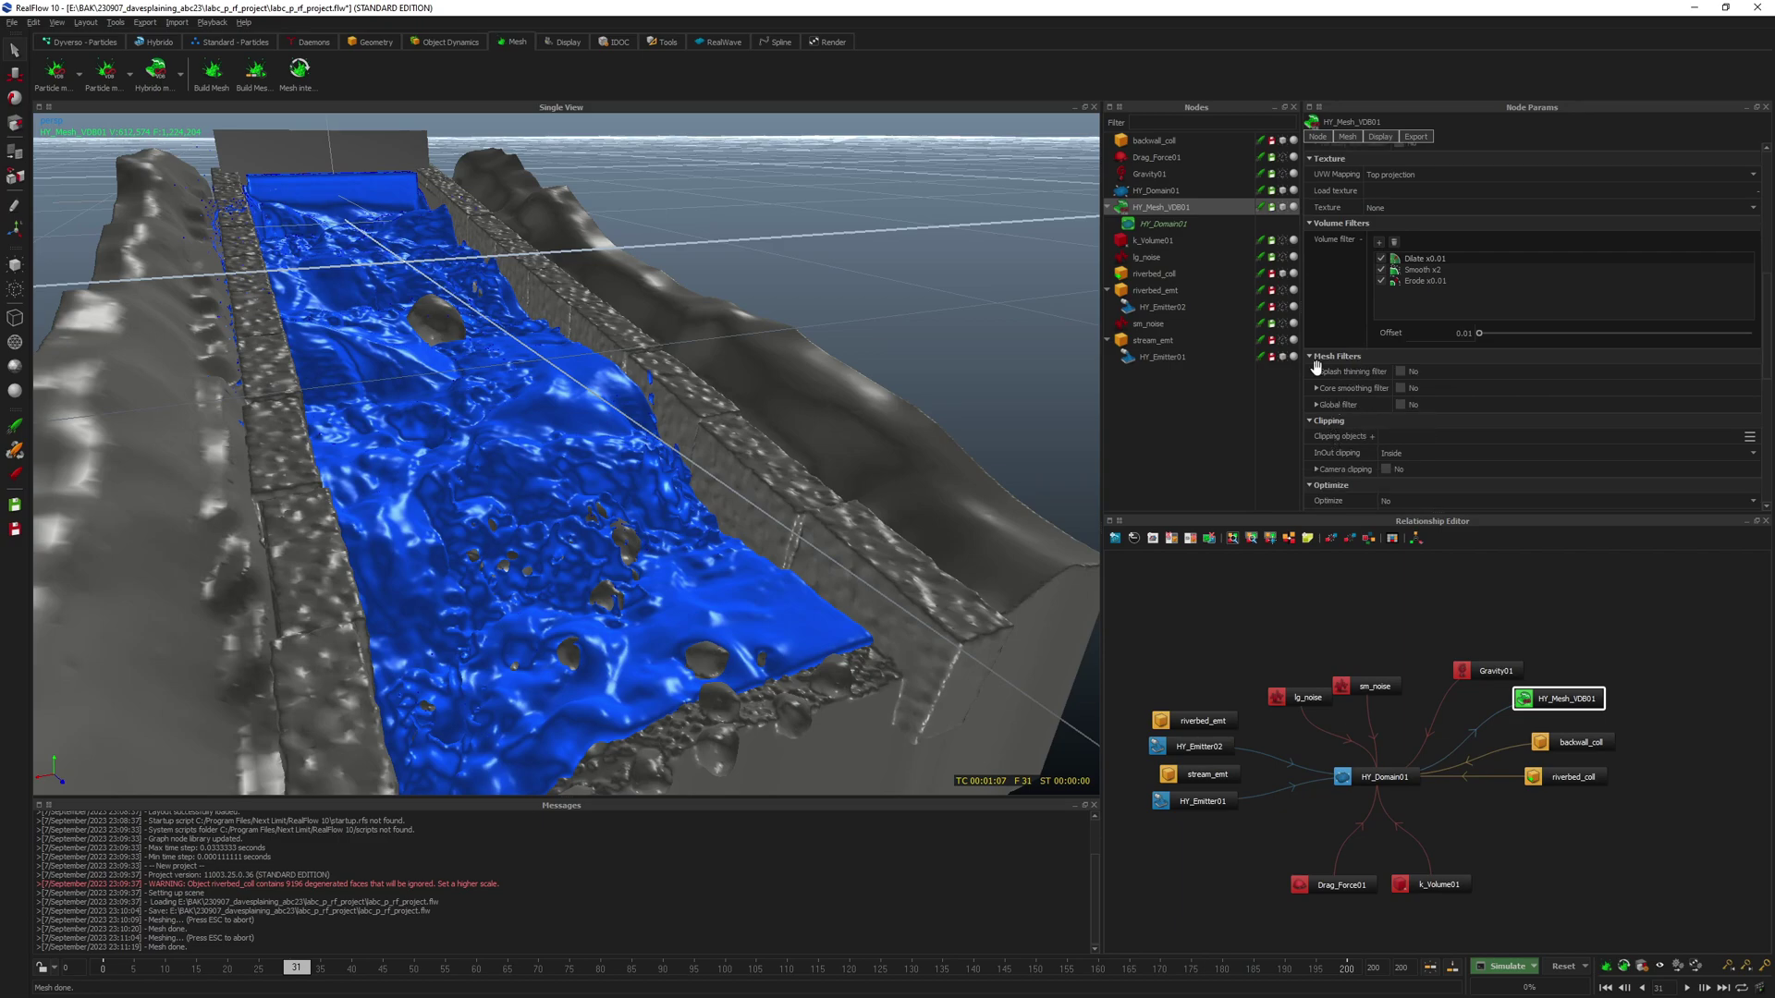
pyautogui.click(1401, 371)
pyautogui.click(1331, 372)
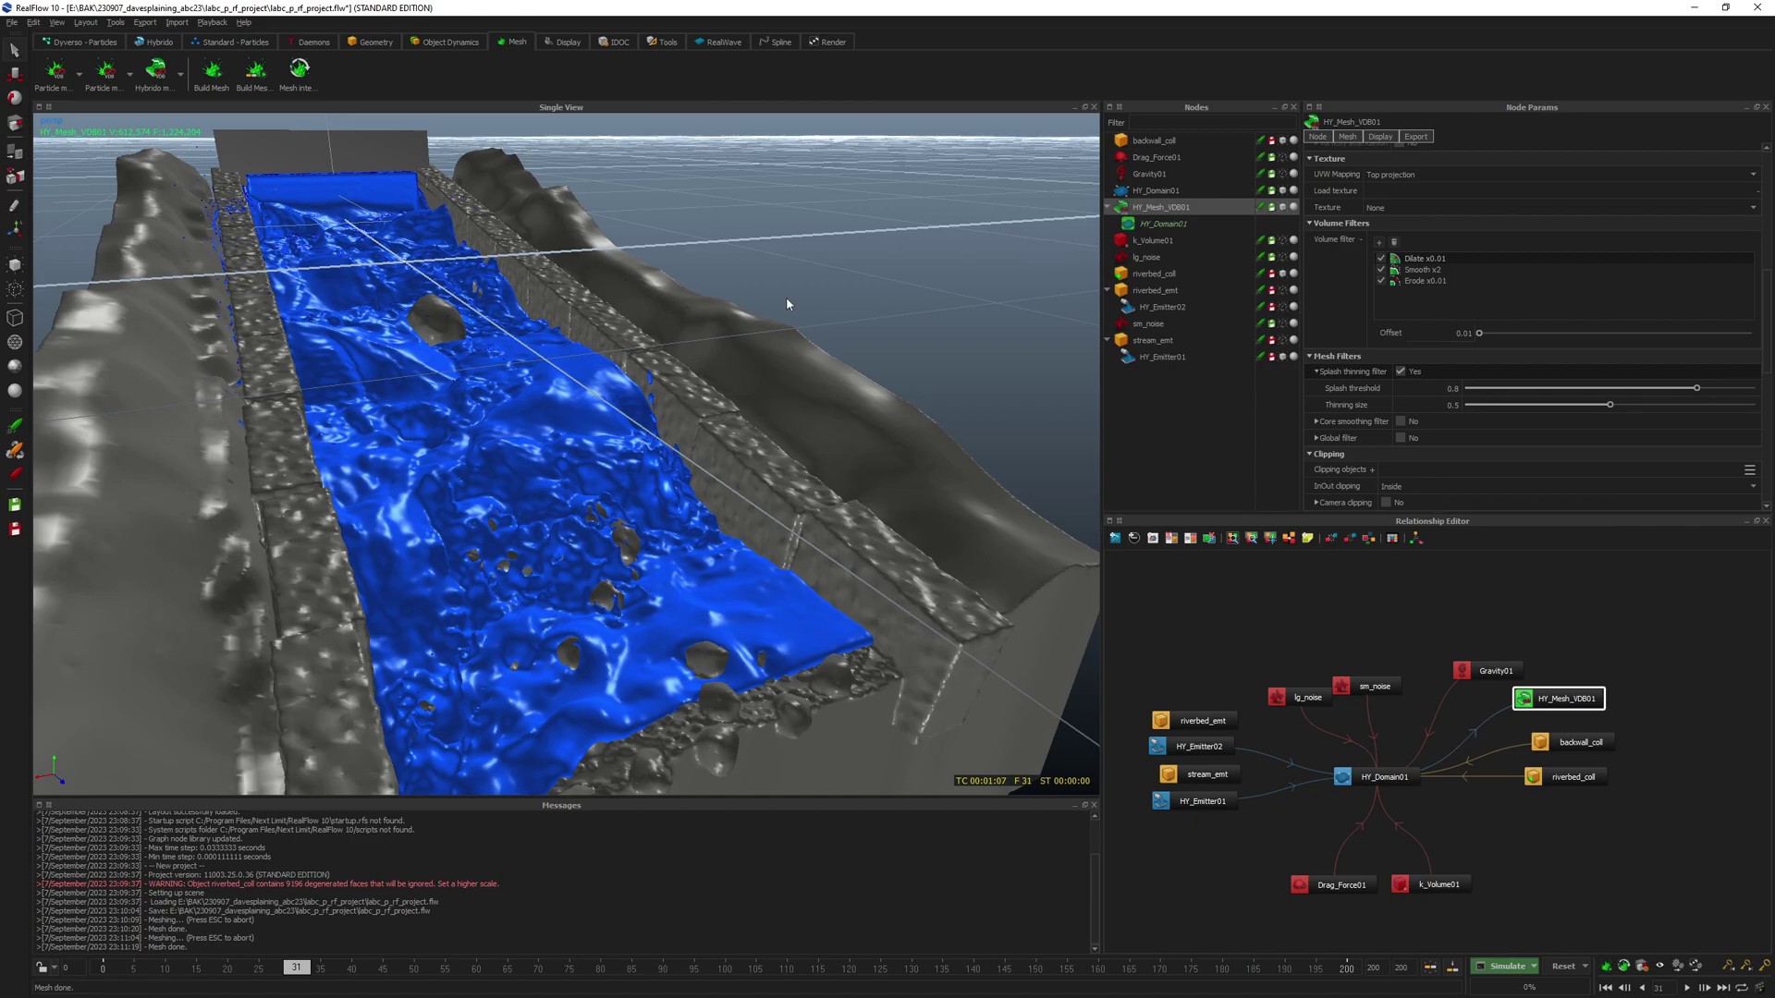
pyautogui.hotkey('ctrl', 's')
pyautogui.click(209, 76)
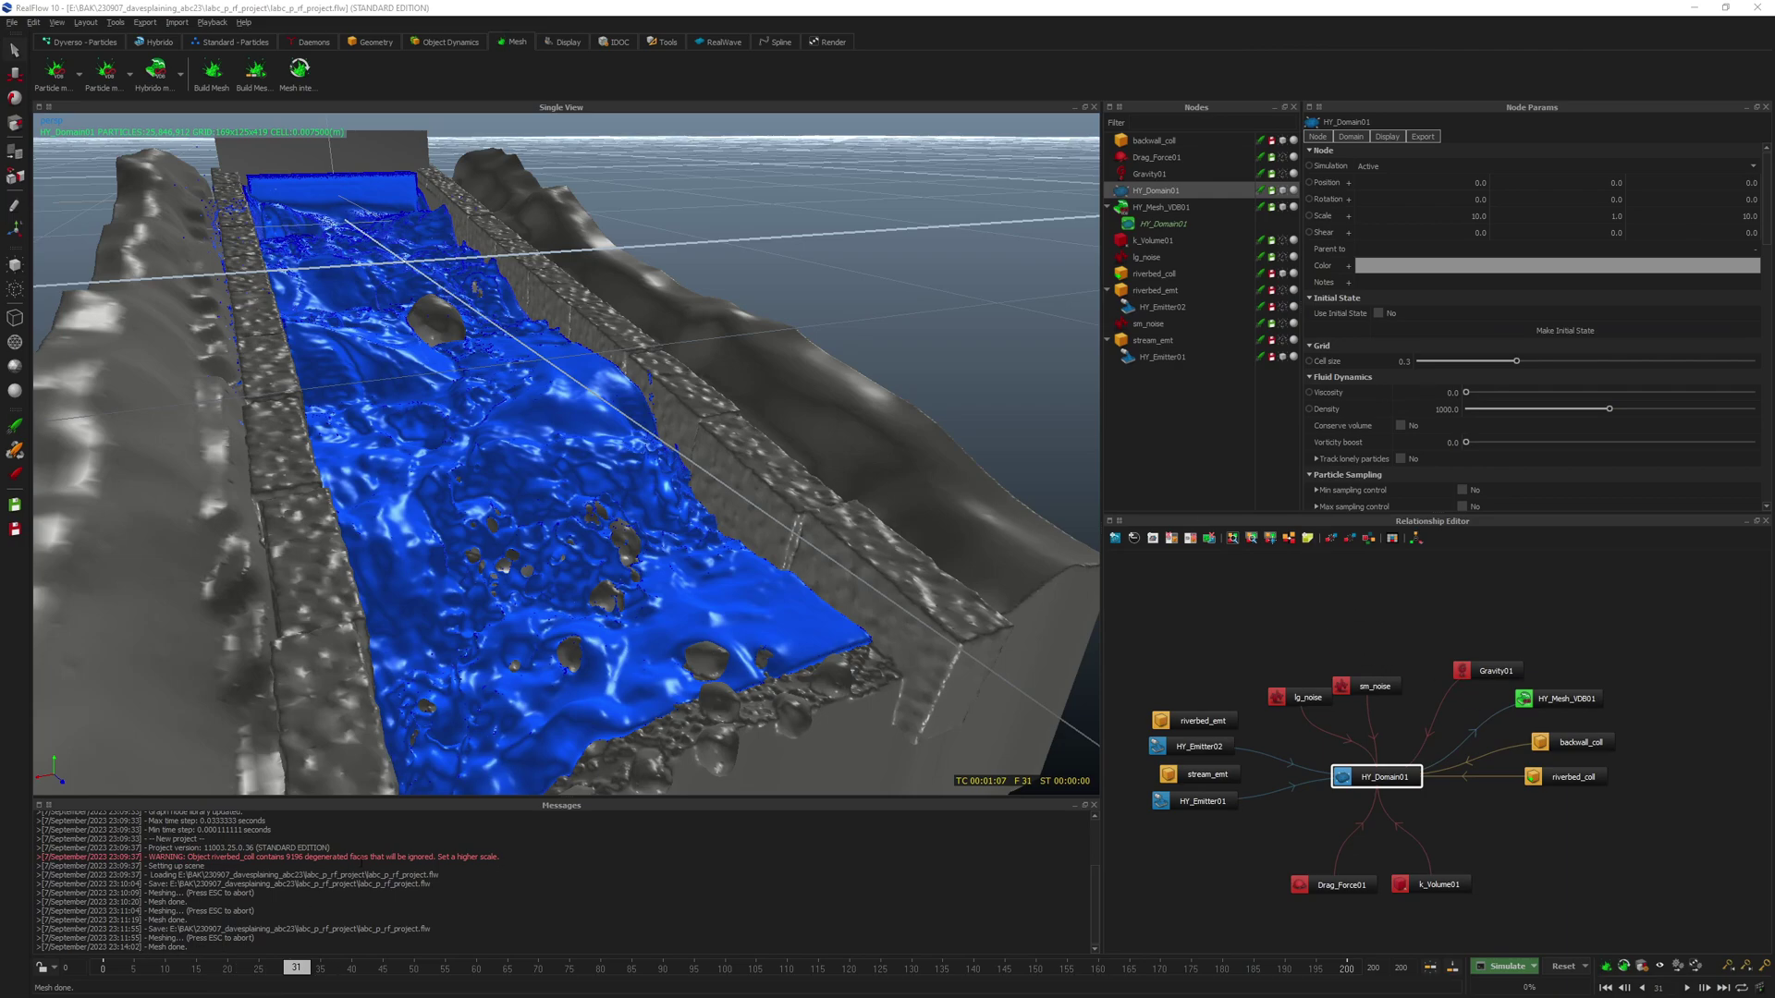
# - Check the parameters of HY_Domain01, reselect HY_Mesh_VDB01 and turn off its splash thinning filter
pyautogui.scroll(-2, 1431, 397)
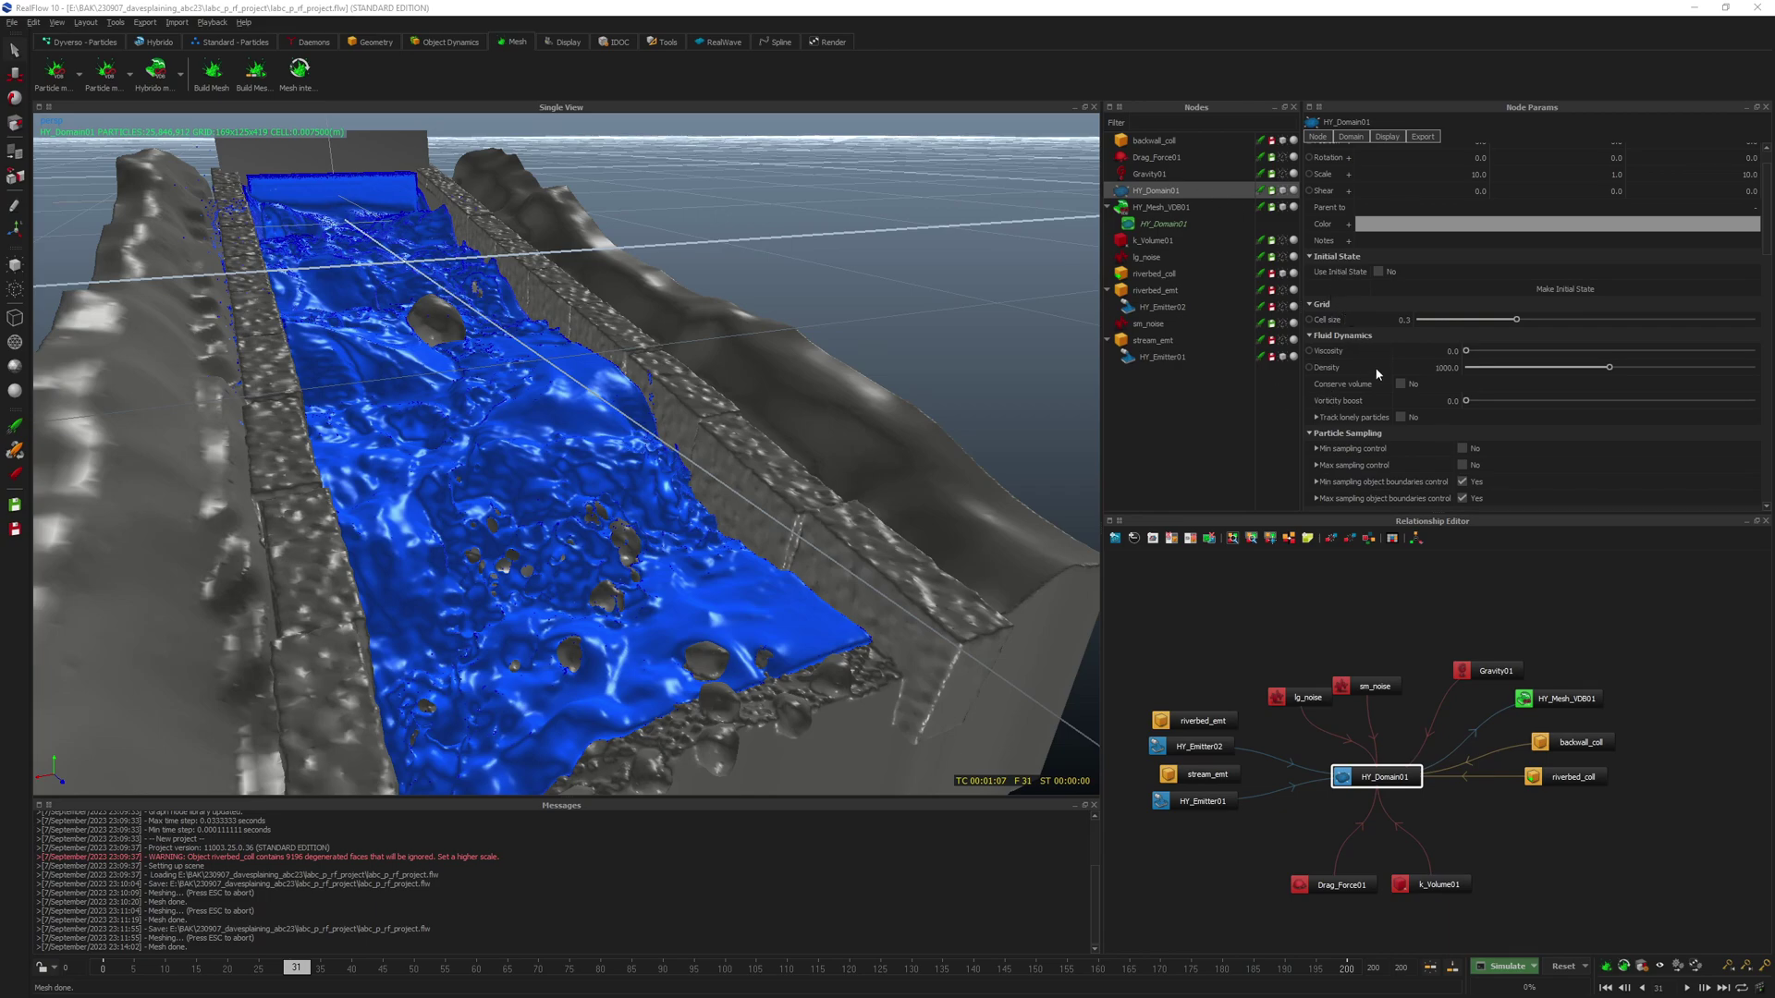
pyautogui.scroll(2, 1355, 348)
pyautogui.click(1161, 207)
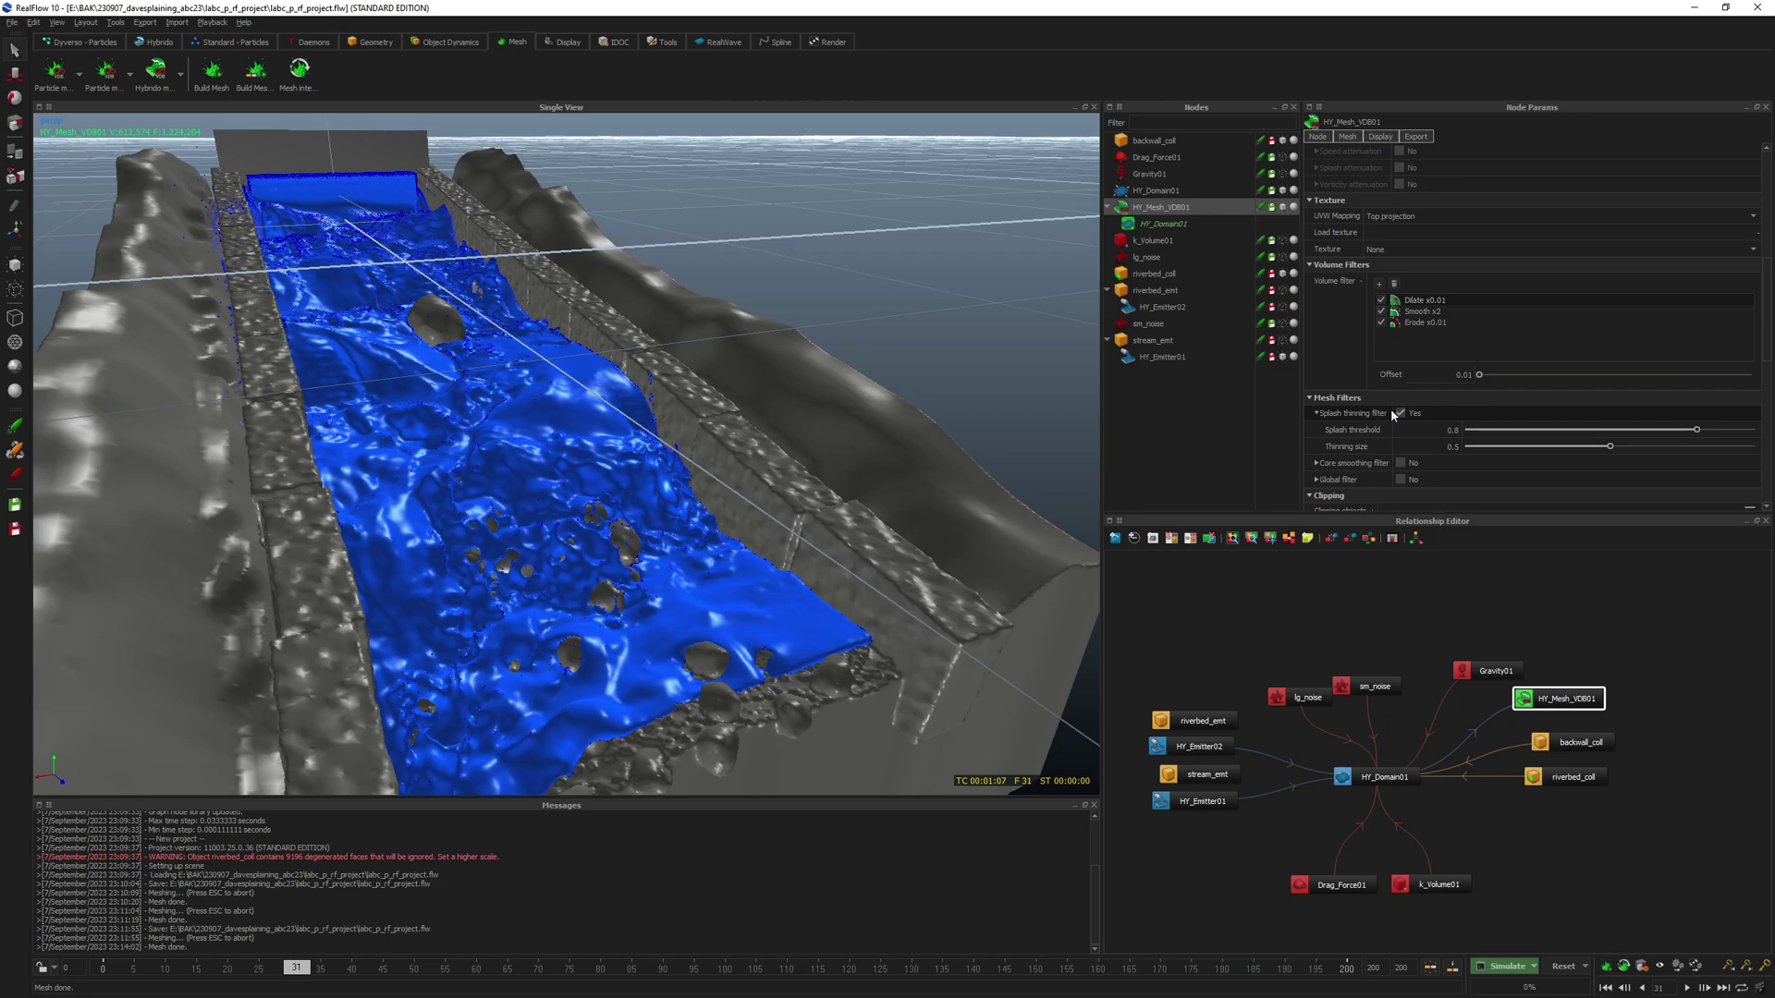
pyautogui.click(1400, 414)
# - Disable the automatic polygon size of HY_Mesh_VDB01, set its polygon size to 0.003 and rebuild the mesh
pyautogui.scroll(6, 1345, 451)
pyautogui.scroll(-4, 1347, 305)
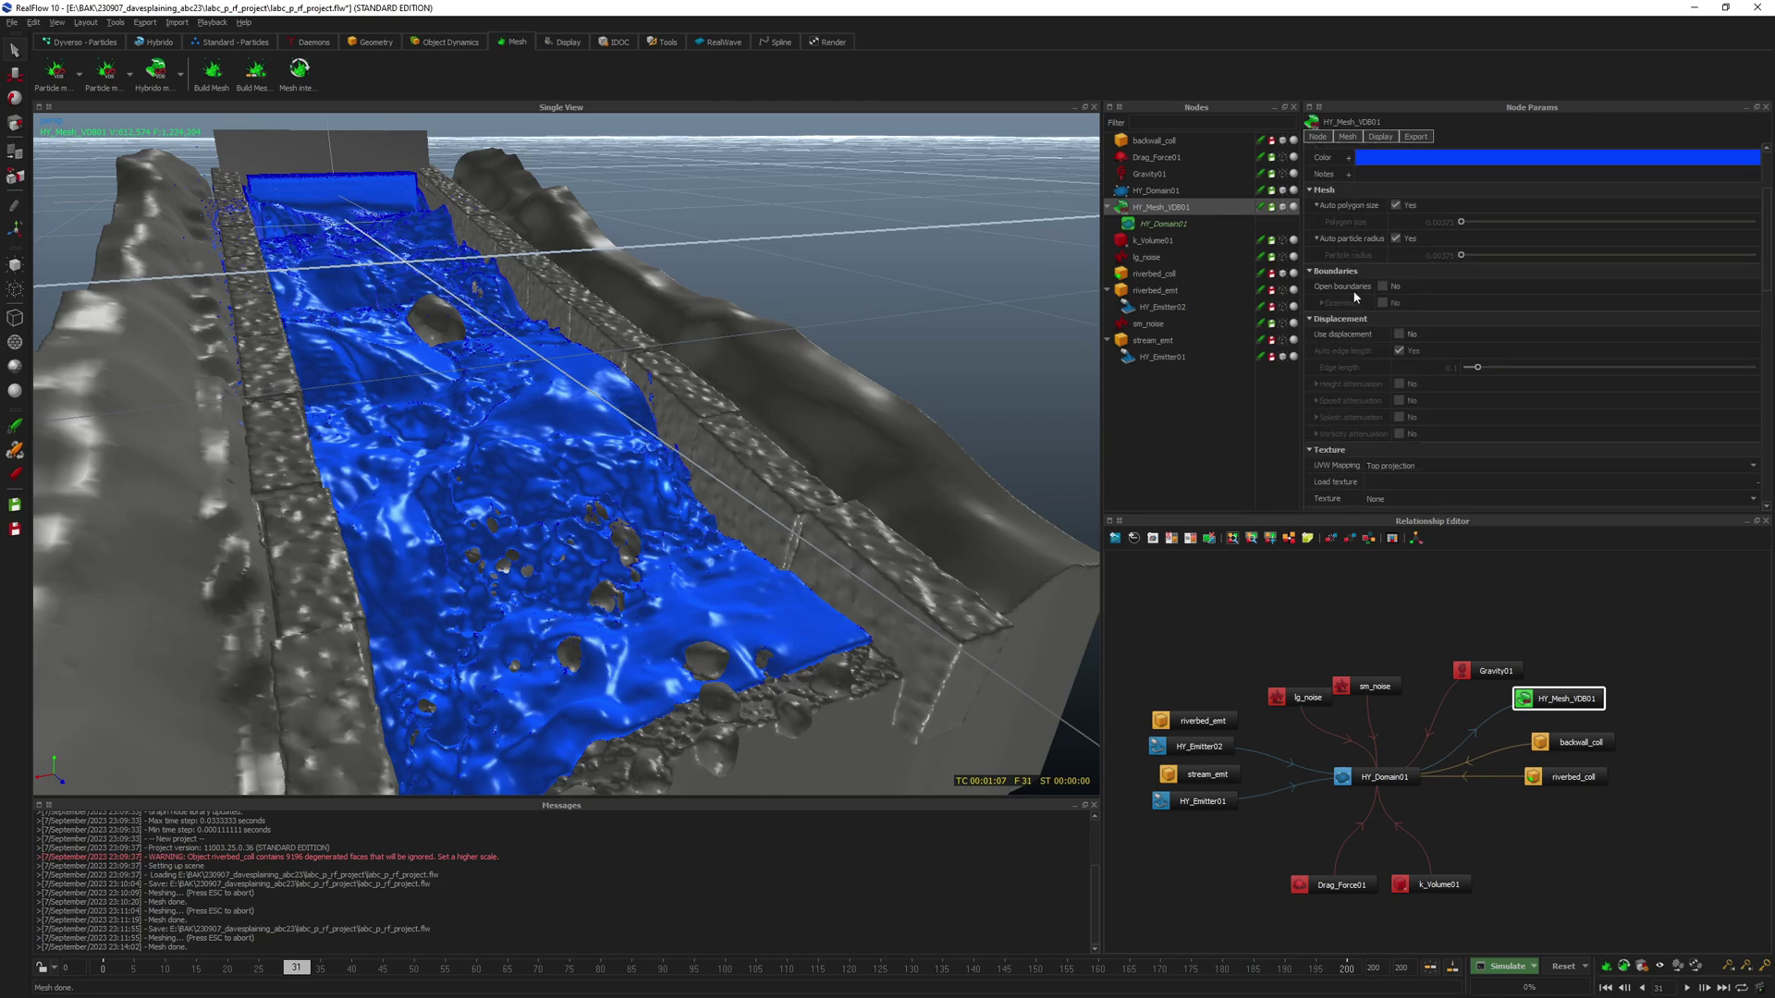
pyautogui.scroll(2, 1348, 318)
pyautogui.scroll(2, 1444, 416)
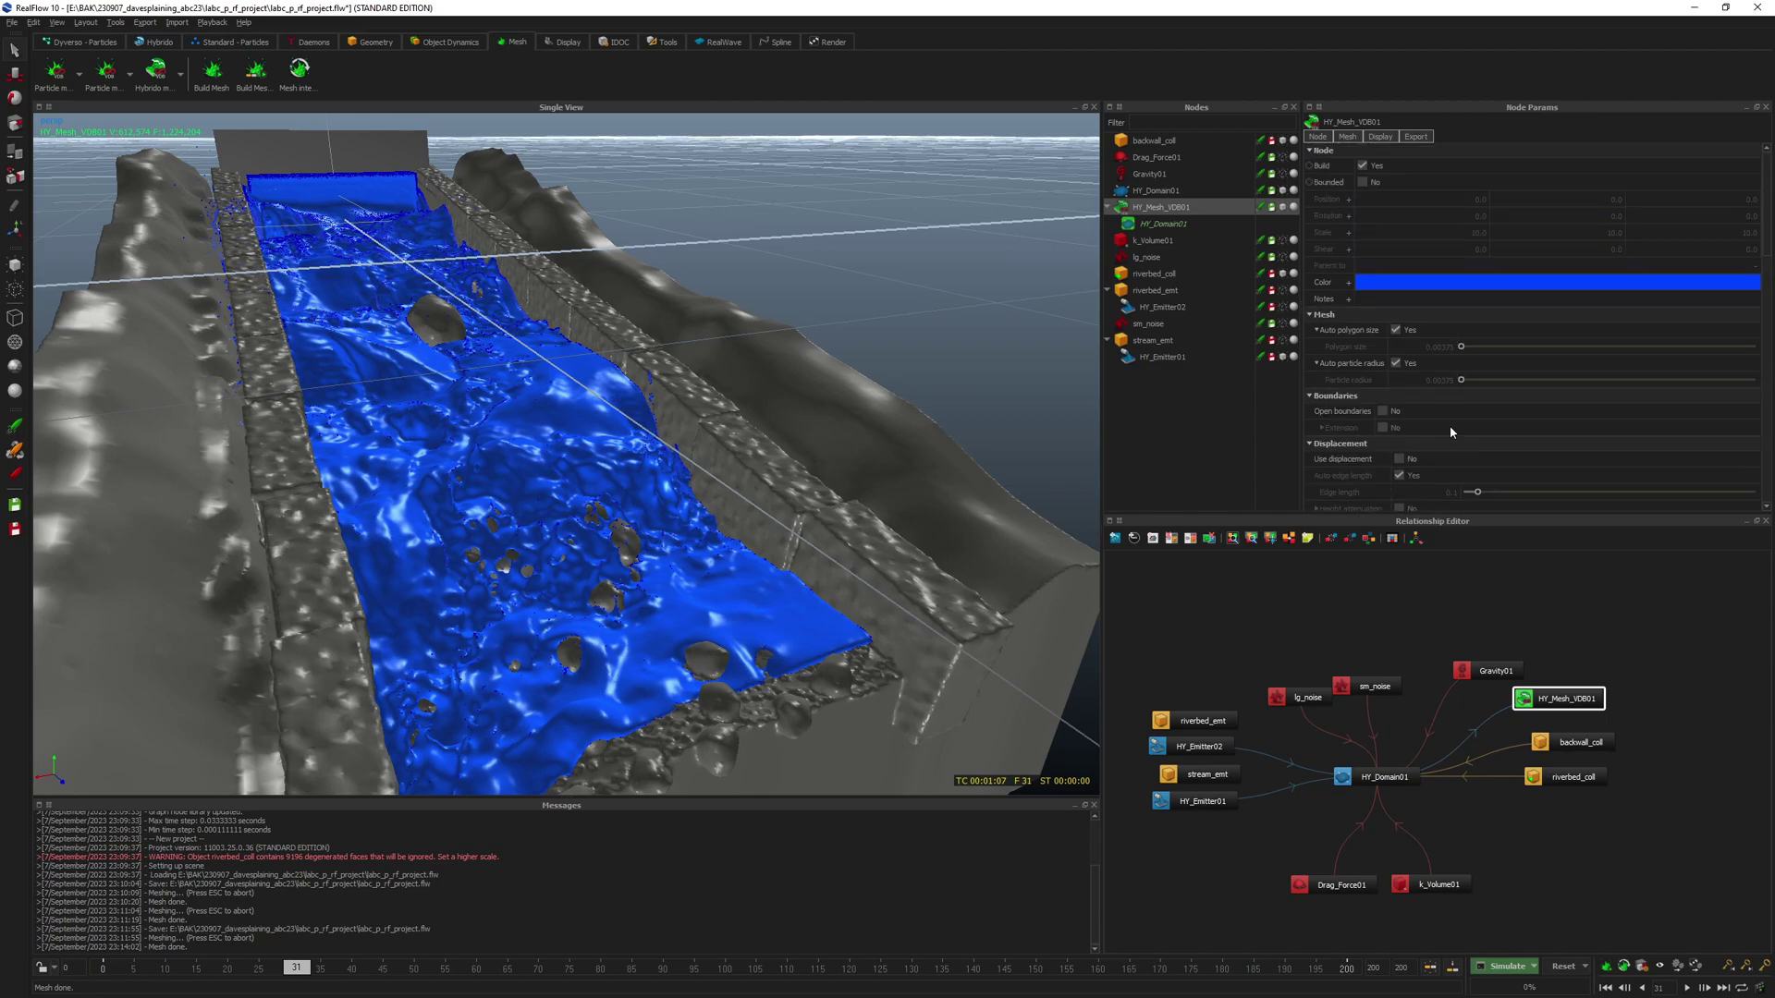
pyautogui.click(1395, 330)
pyautogui.doubleClick(1442, 347)
pyautogui.press('End')
pyautogui.press('Return')
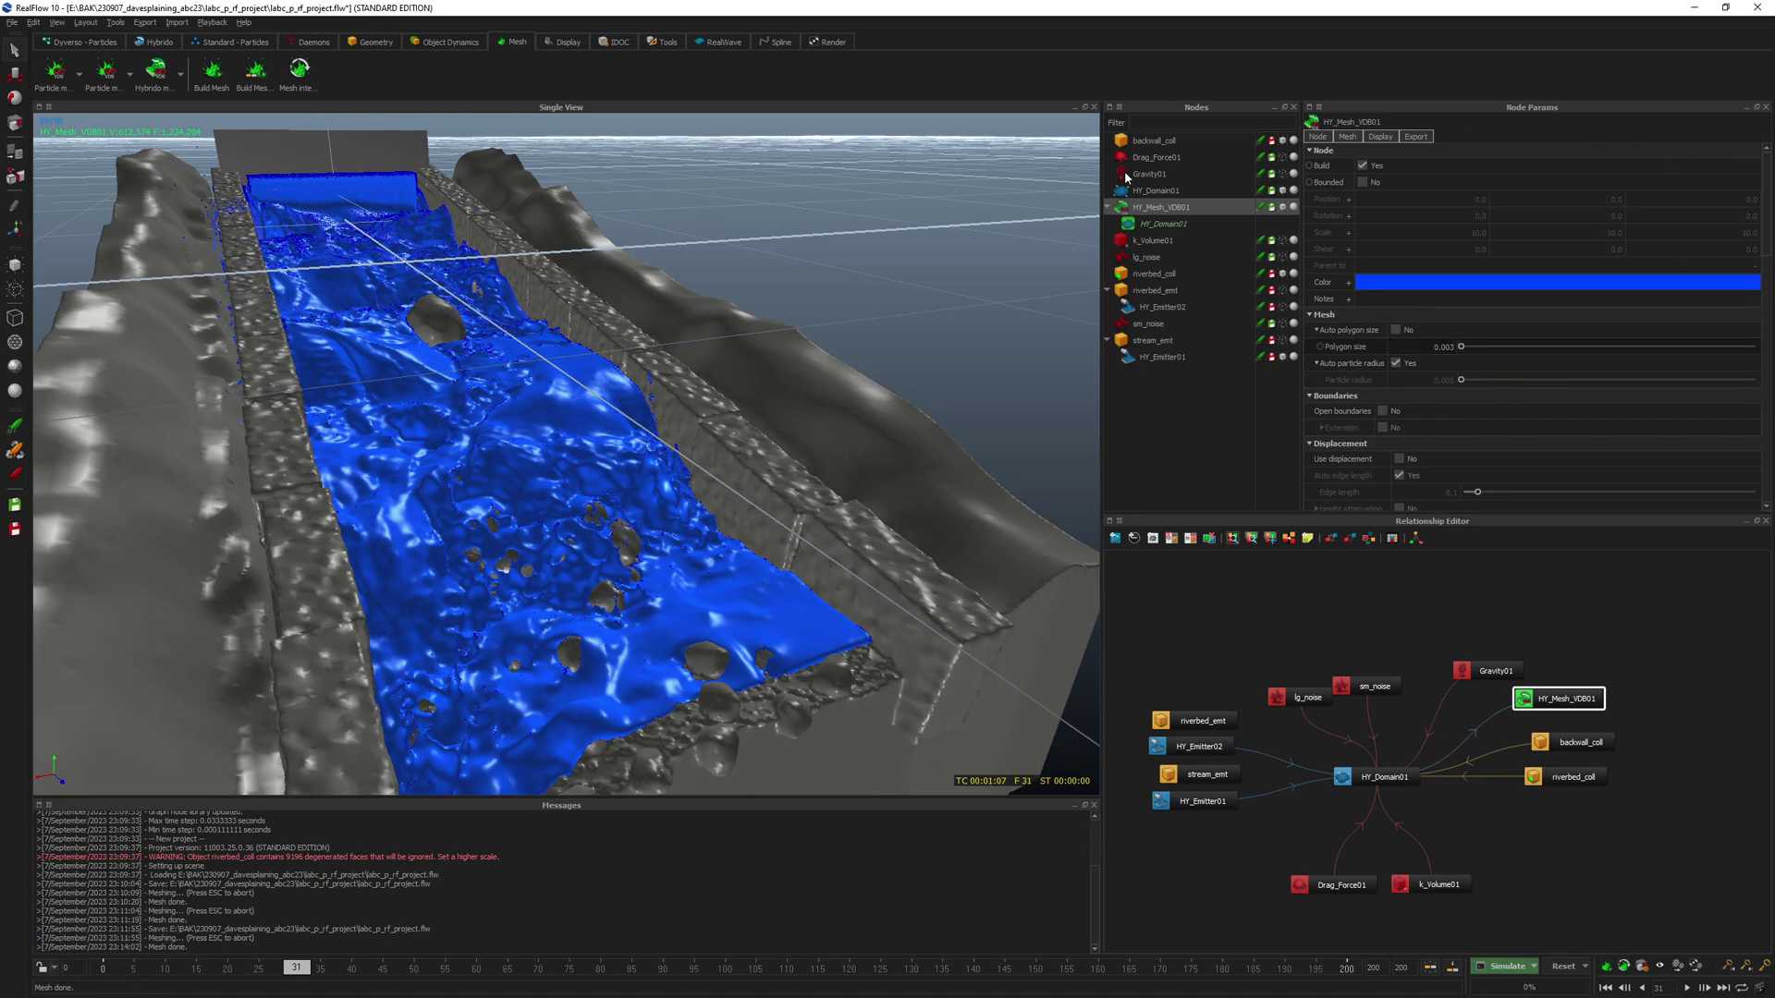
pyautogui.click(203, 88)
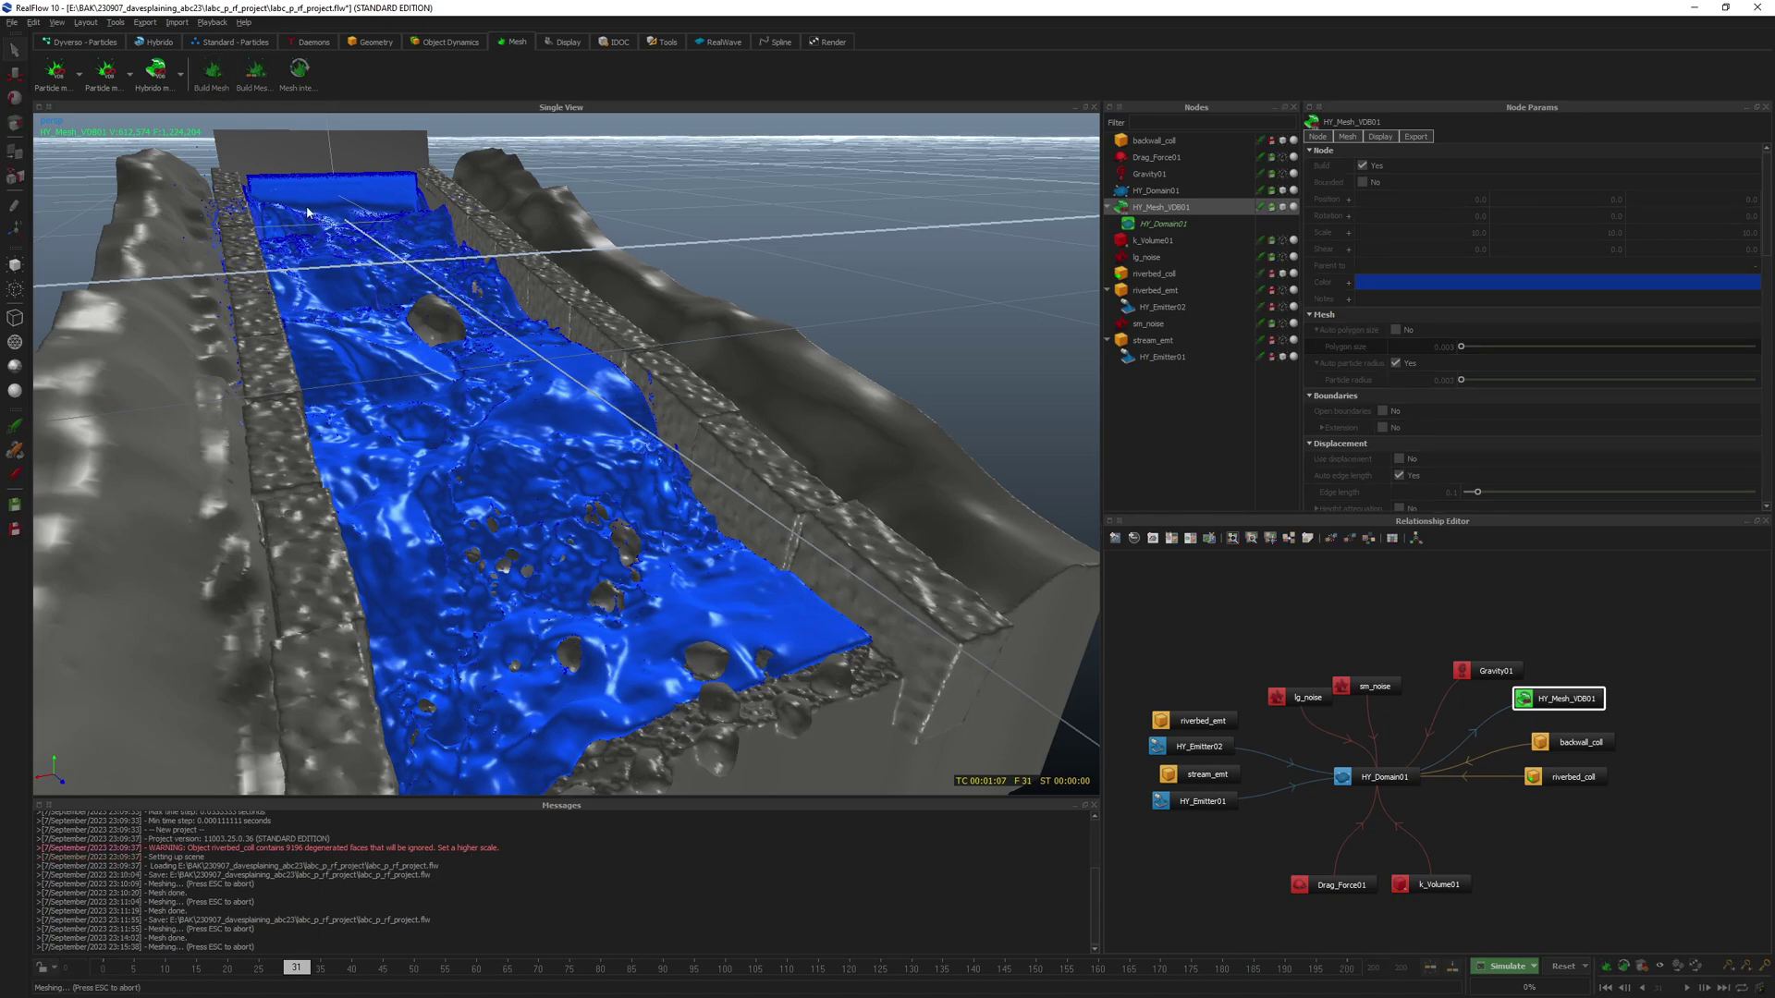
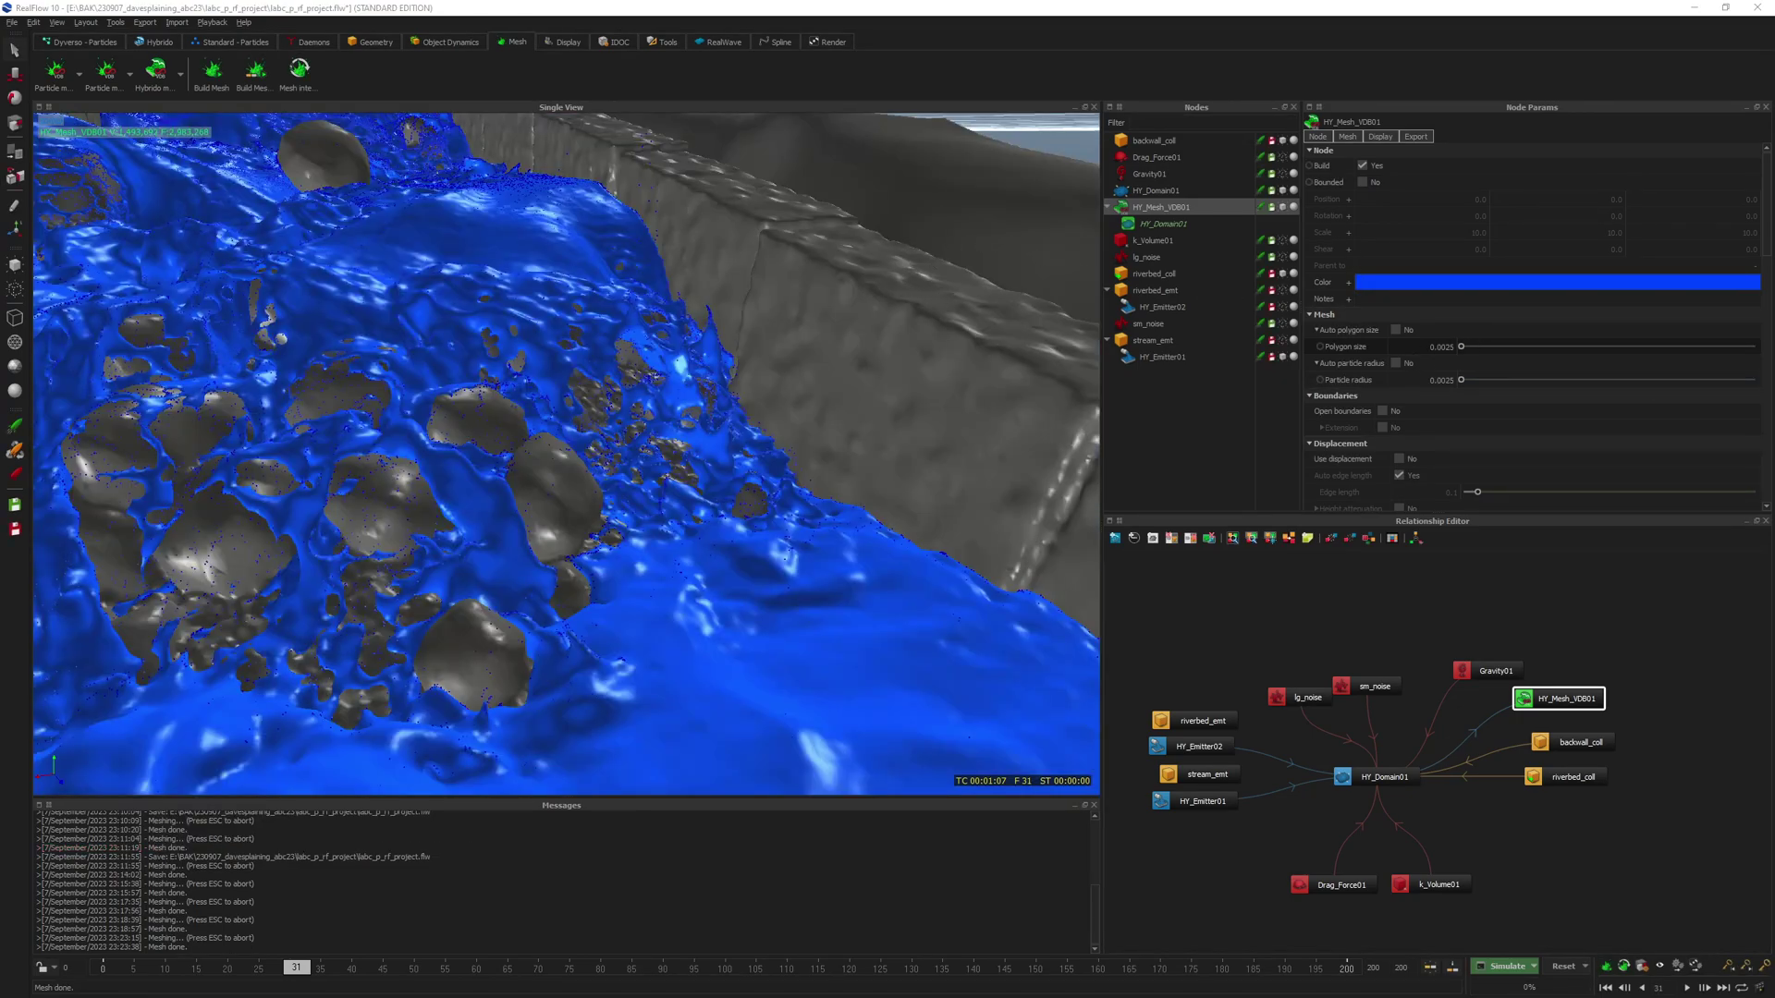
# - Set the polygon size of HY_Mesh_VDB01 to 0.00225 and rebuild the mesh at frame 31
pyautogui.click(1437, 347)
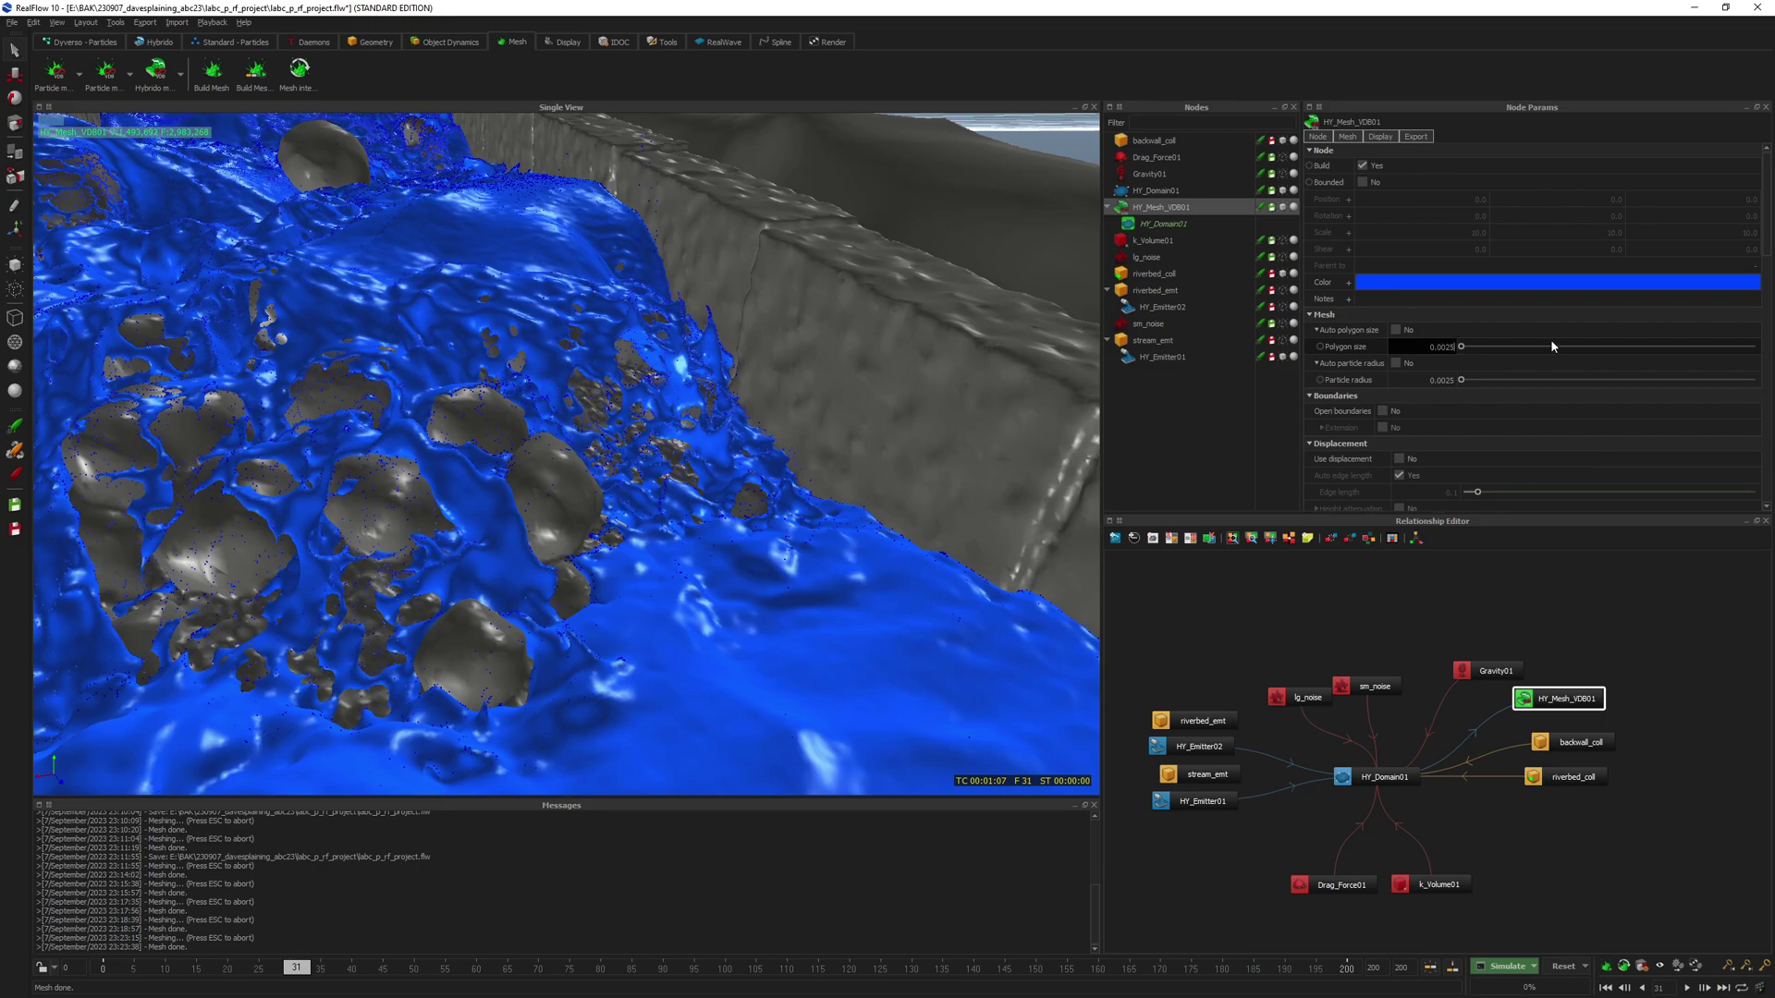
pyautogui.press('Return')
pyautogui.click(213, 71)
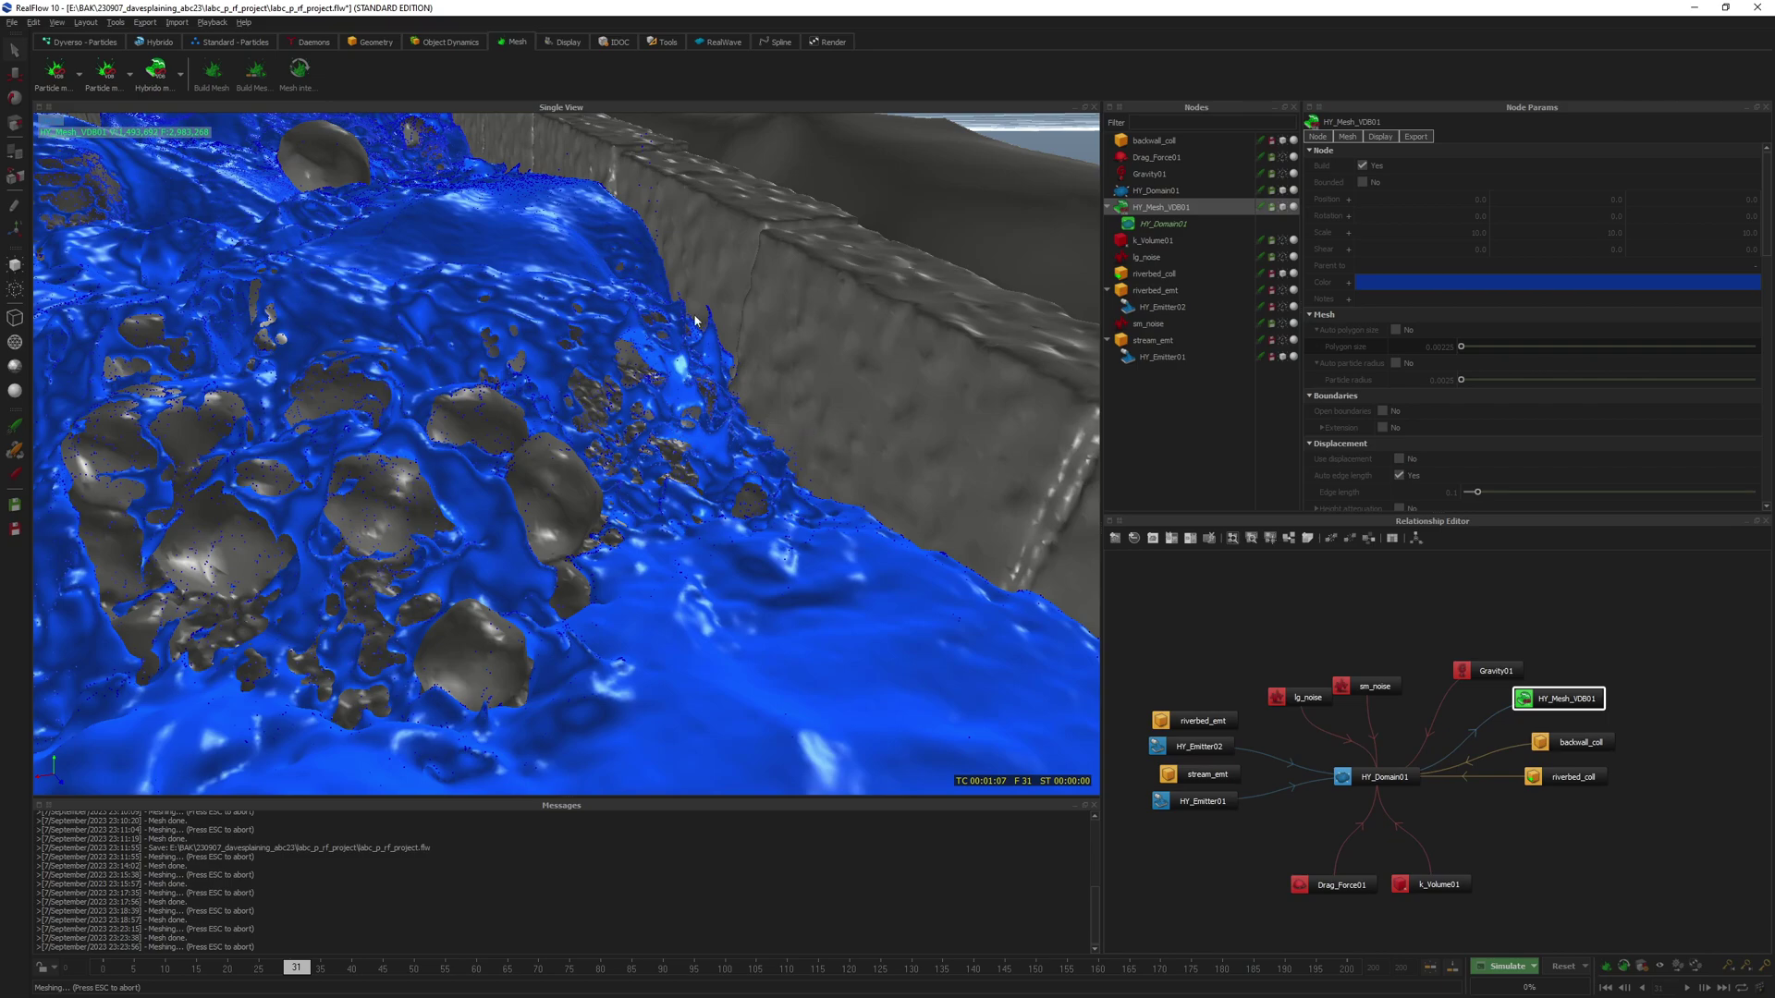
# - Zoom the viewport to fit the whole scene and view the full riverbed from above
pyautogui.click(791, 376)
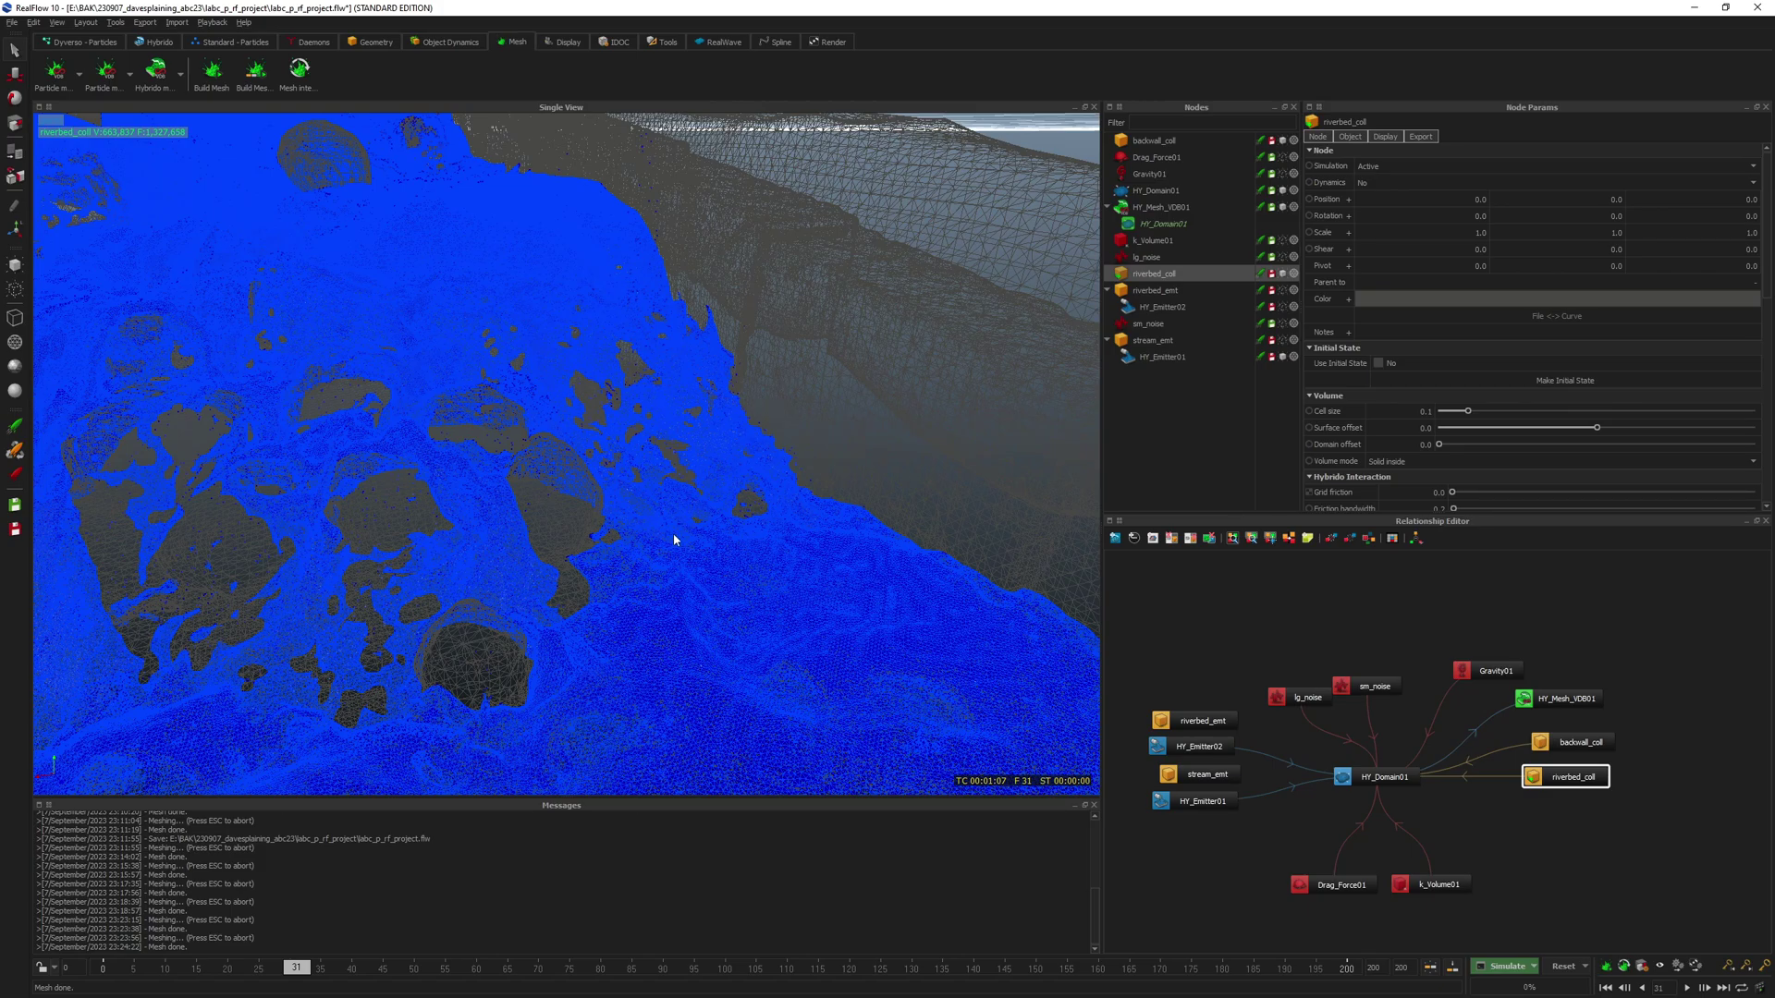
pyautogui.scroll(3, 674, 540)
pyautogui.scroll(-3, 676, 534)
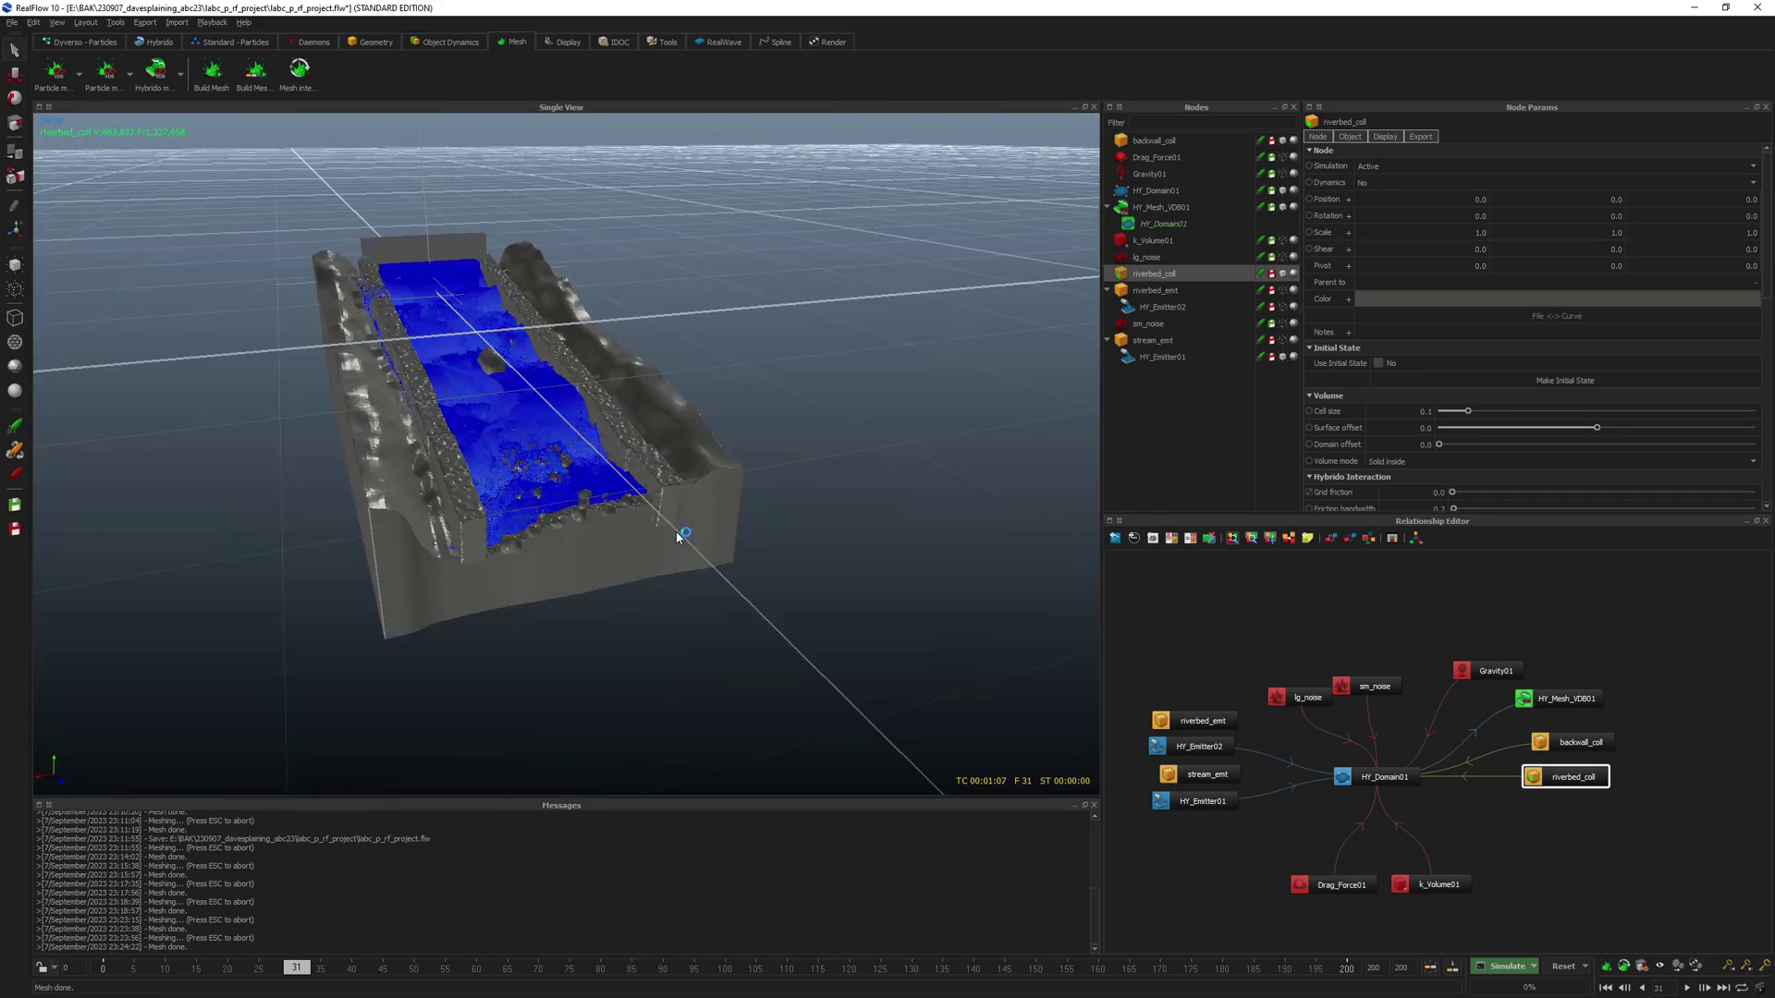
pyautogui.scroll(3, 601, 512)
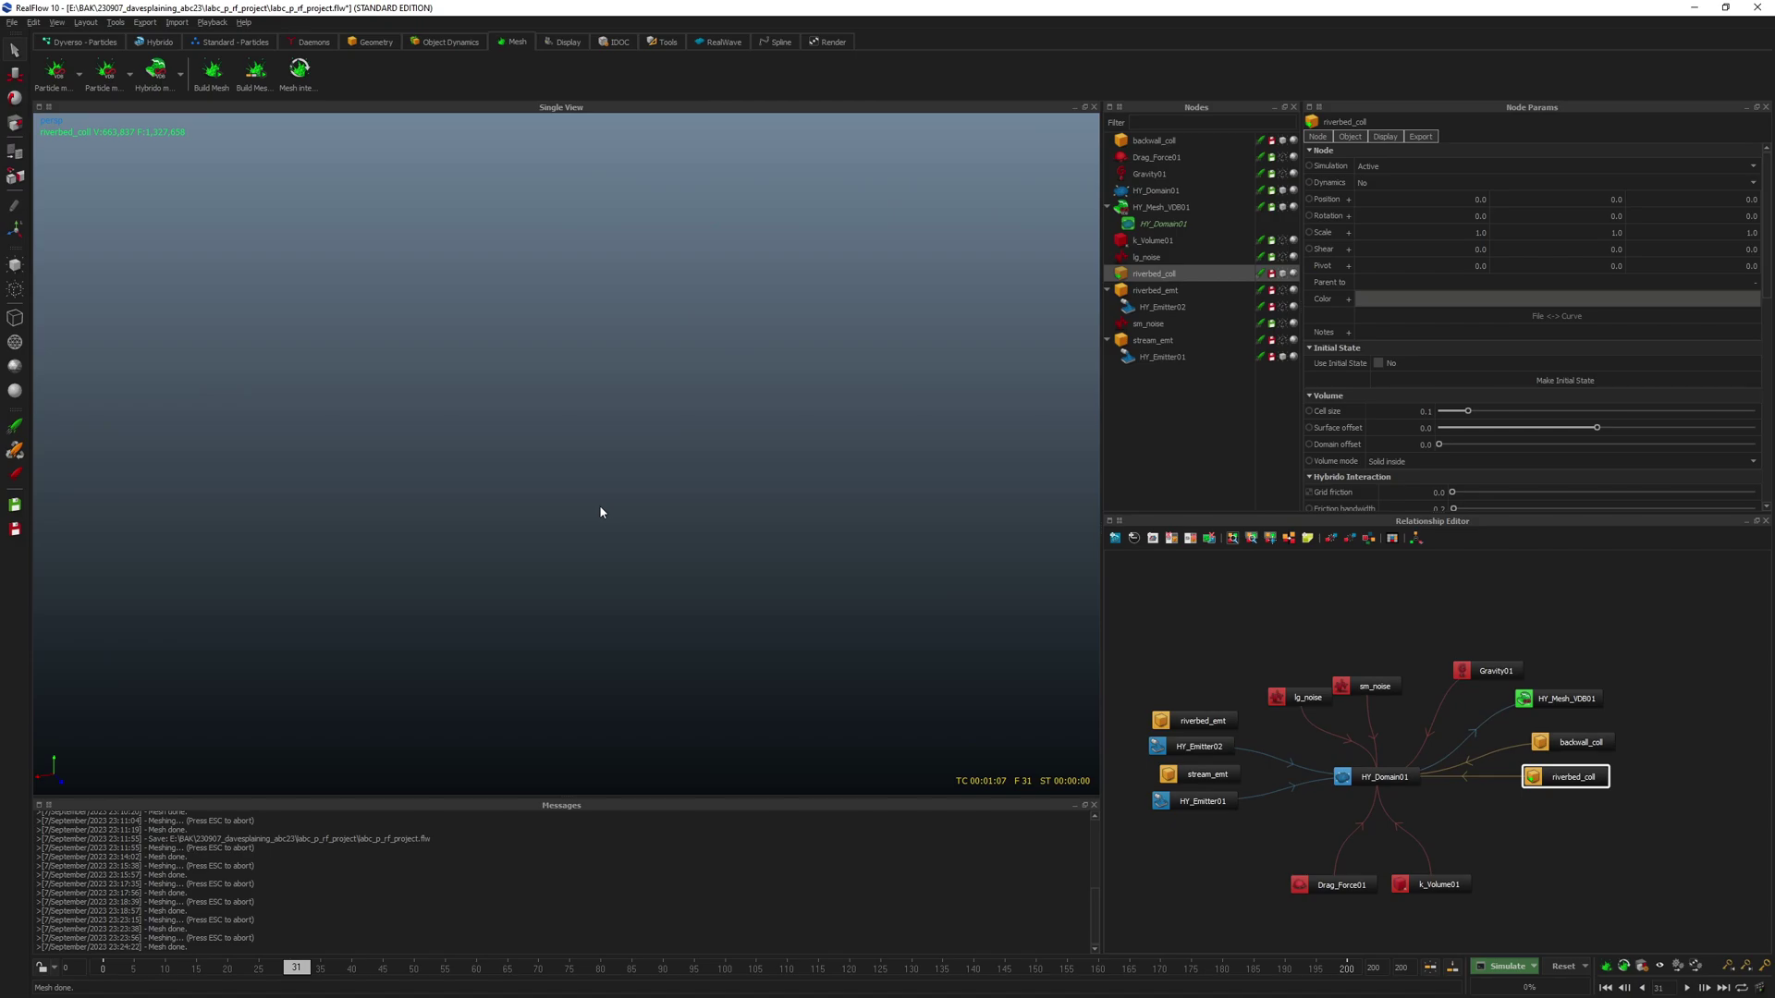
pyautogui.rightClick(577, 456)
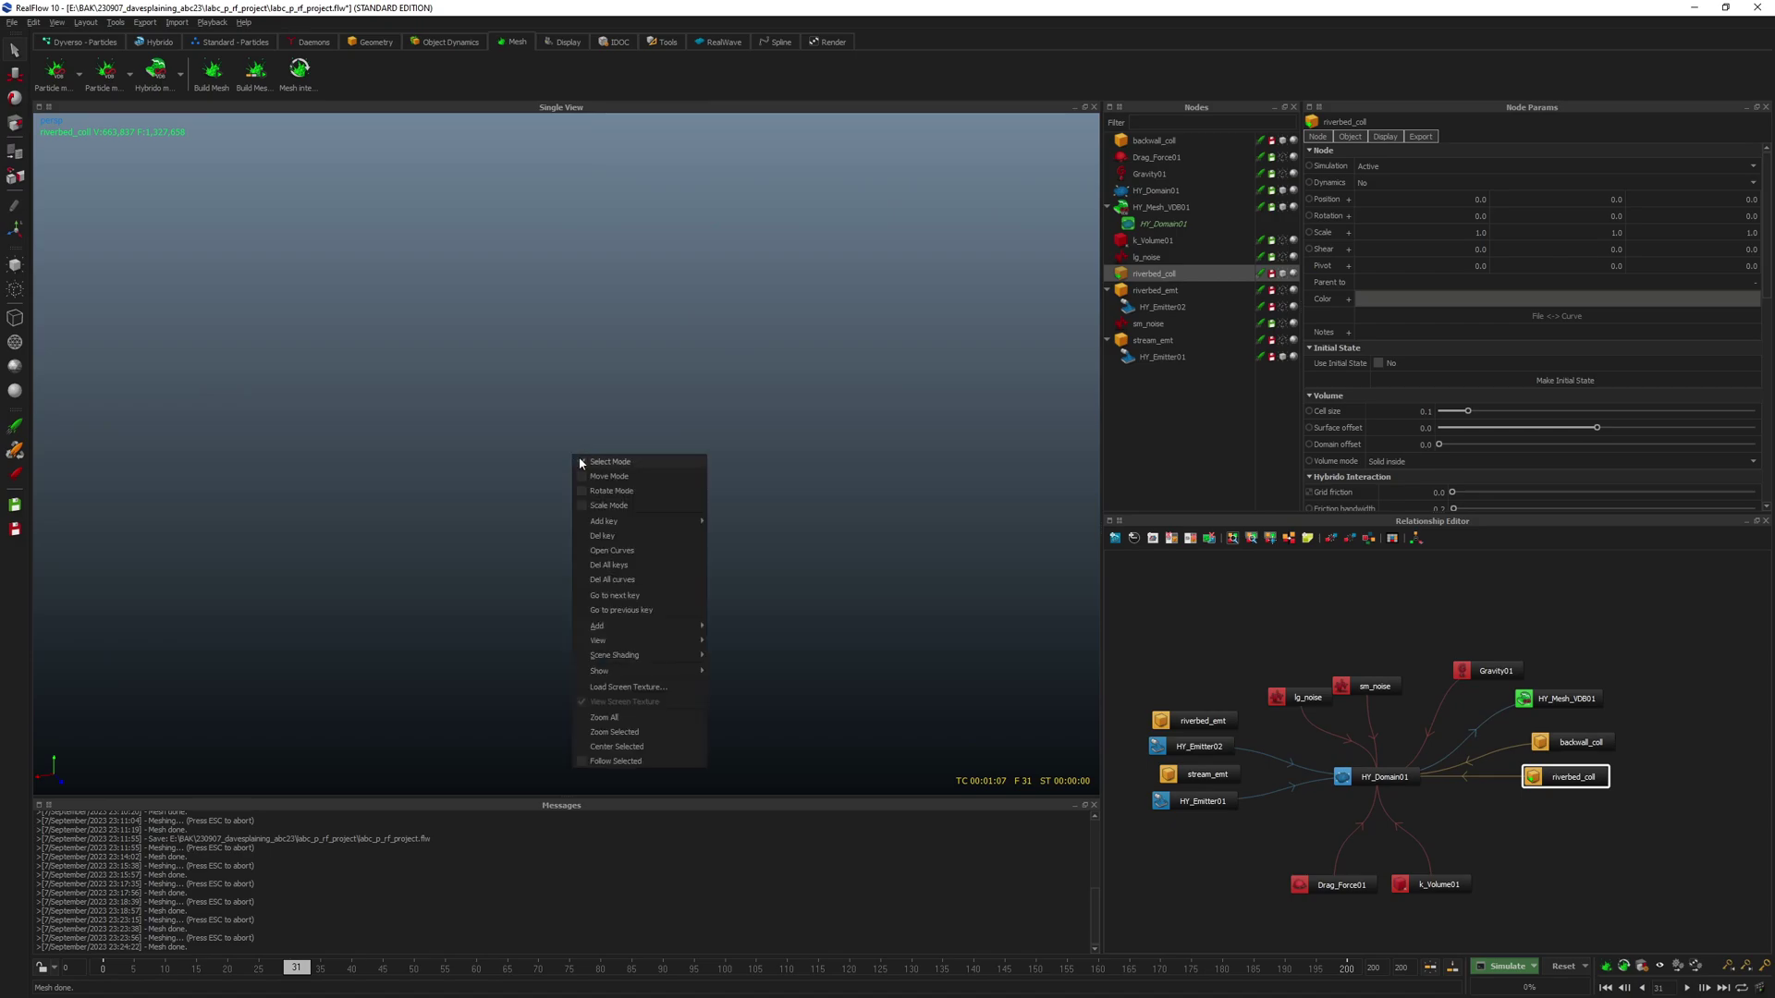
pyautogui.moveTo(661, 656)
pyautogui.moveTo(664, 625)
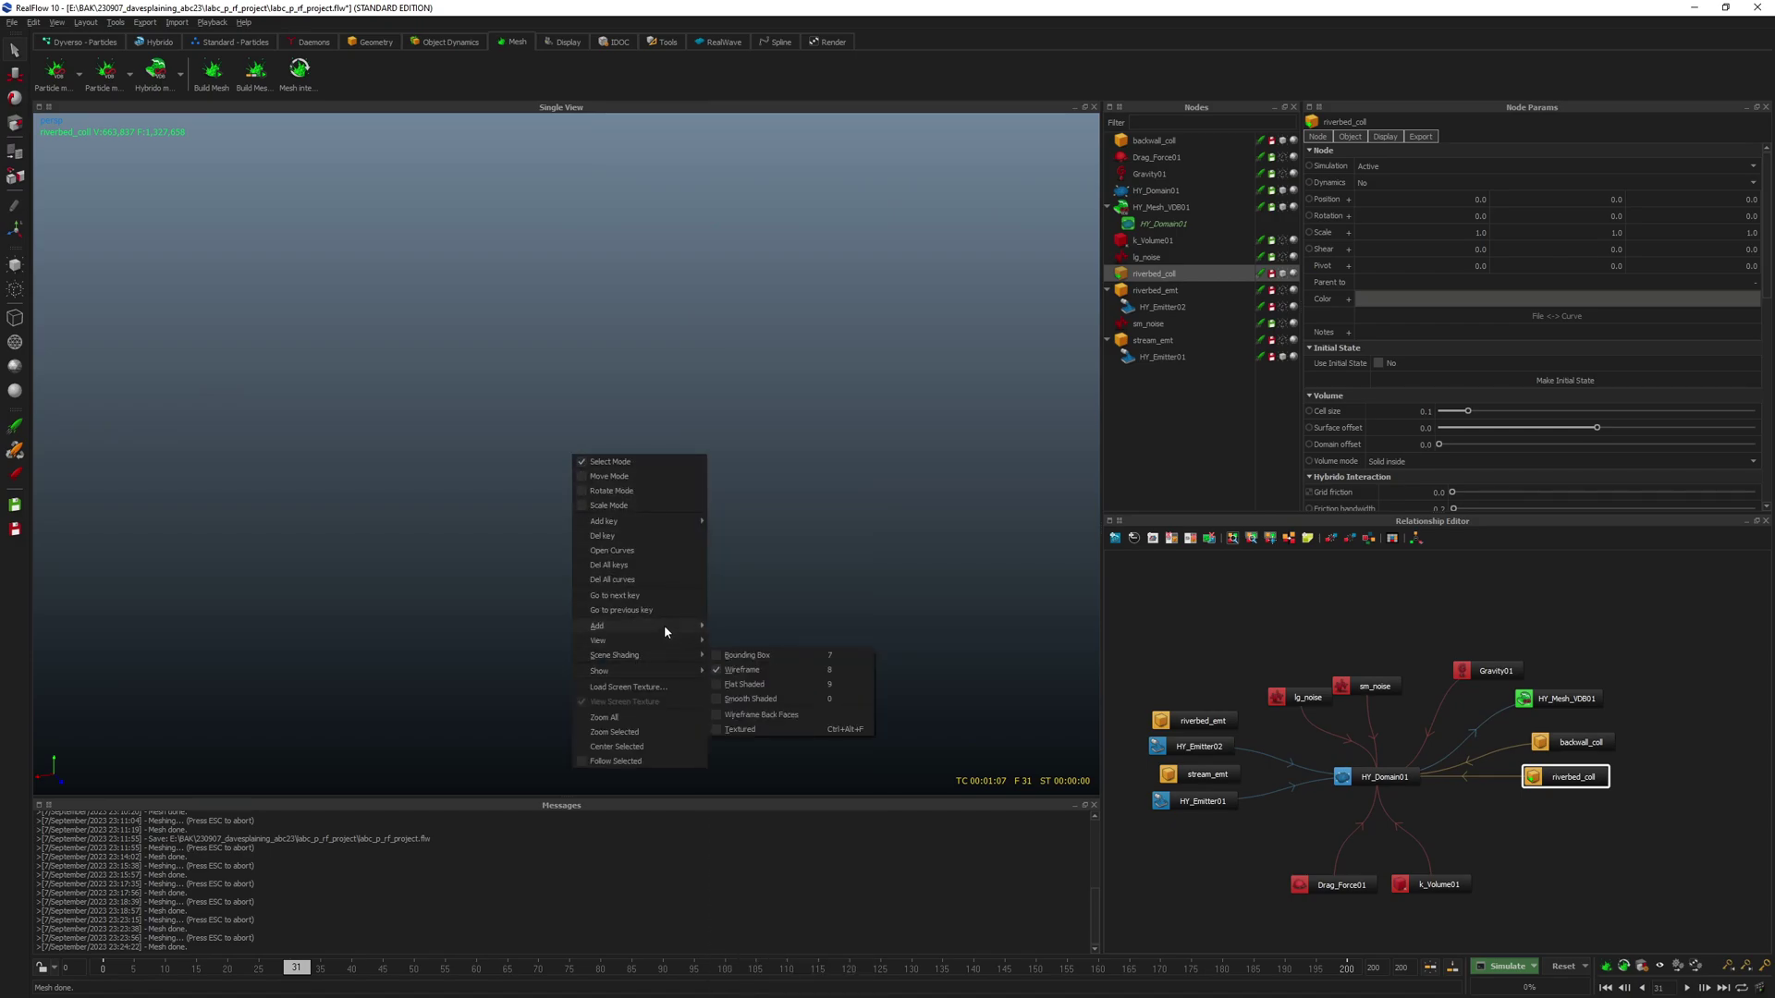
pyautogui.click(651, 719)
pyautogui.keyDown('alt'); pyautogui.moveTo(653, 727); pyautogui.dragTo(675, 557); pyautogui.keyUp('alt')
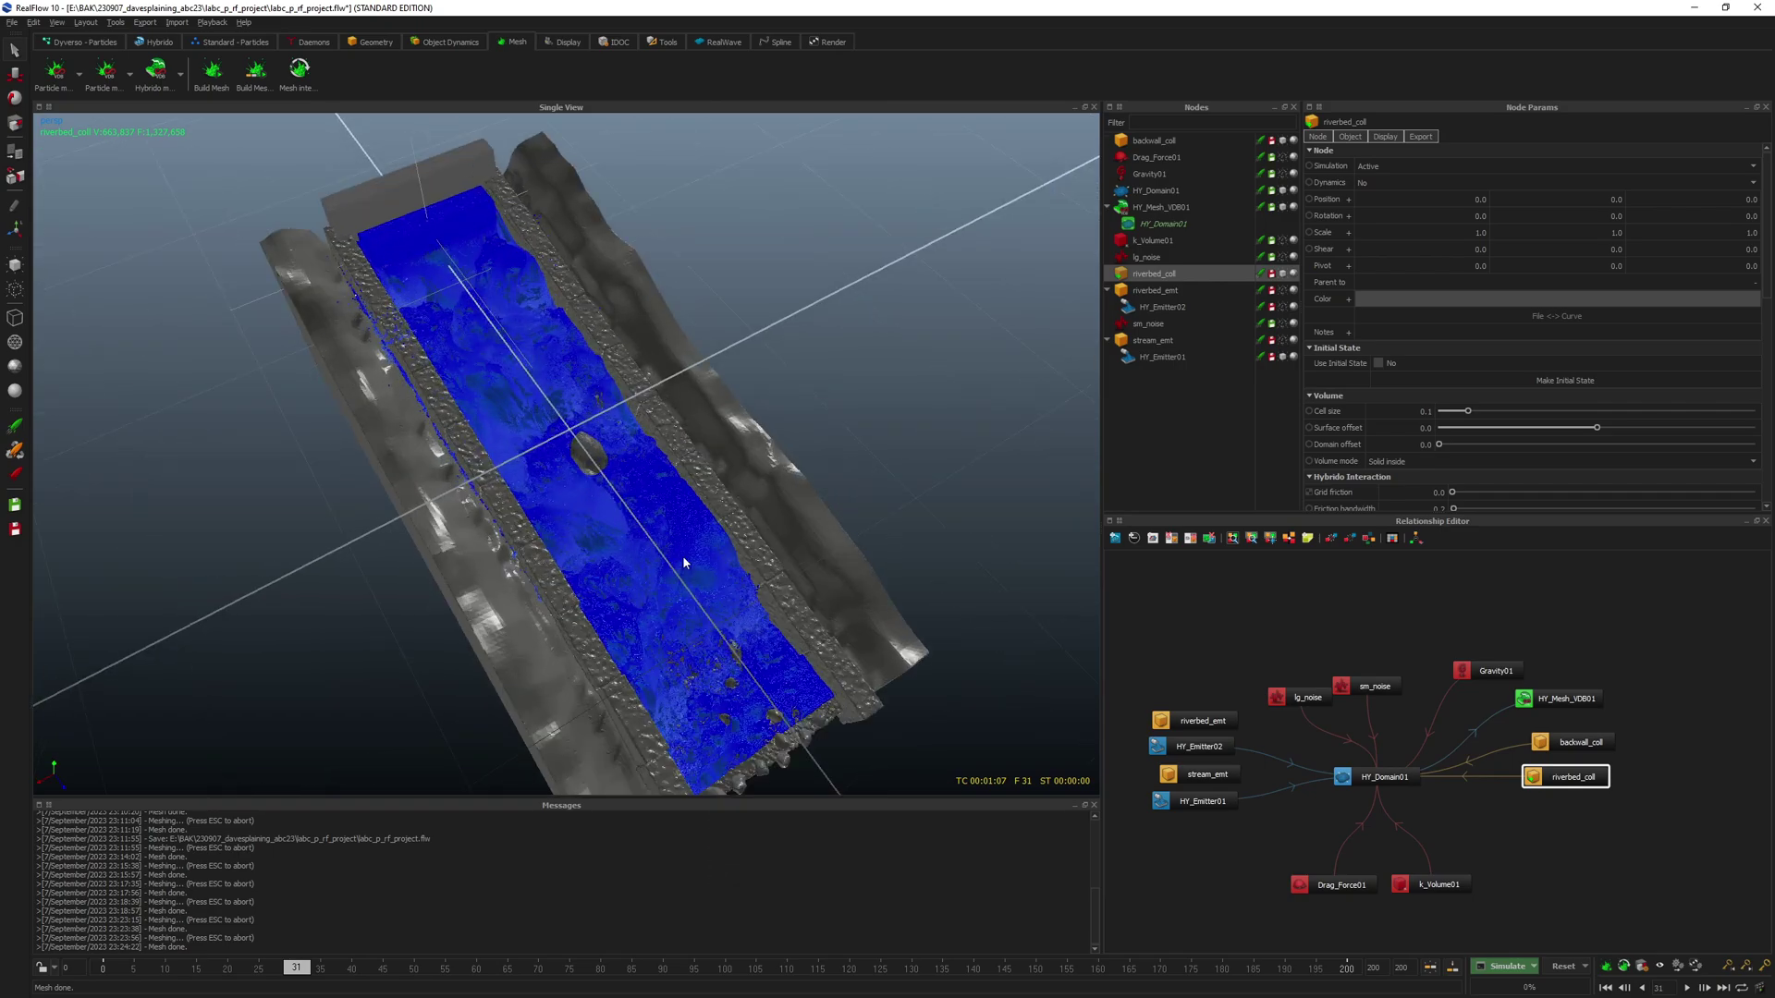
# - Examine the mesh surface up close around the large midstream boulder and the rocks at the downstream end
pyautogui.scroll(10, 675, 557)
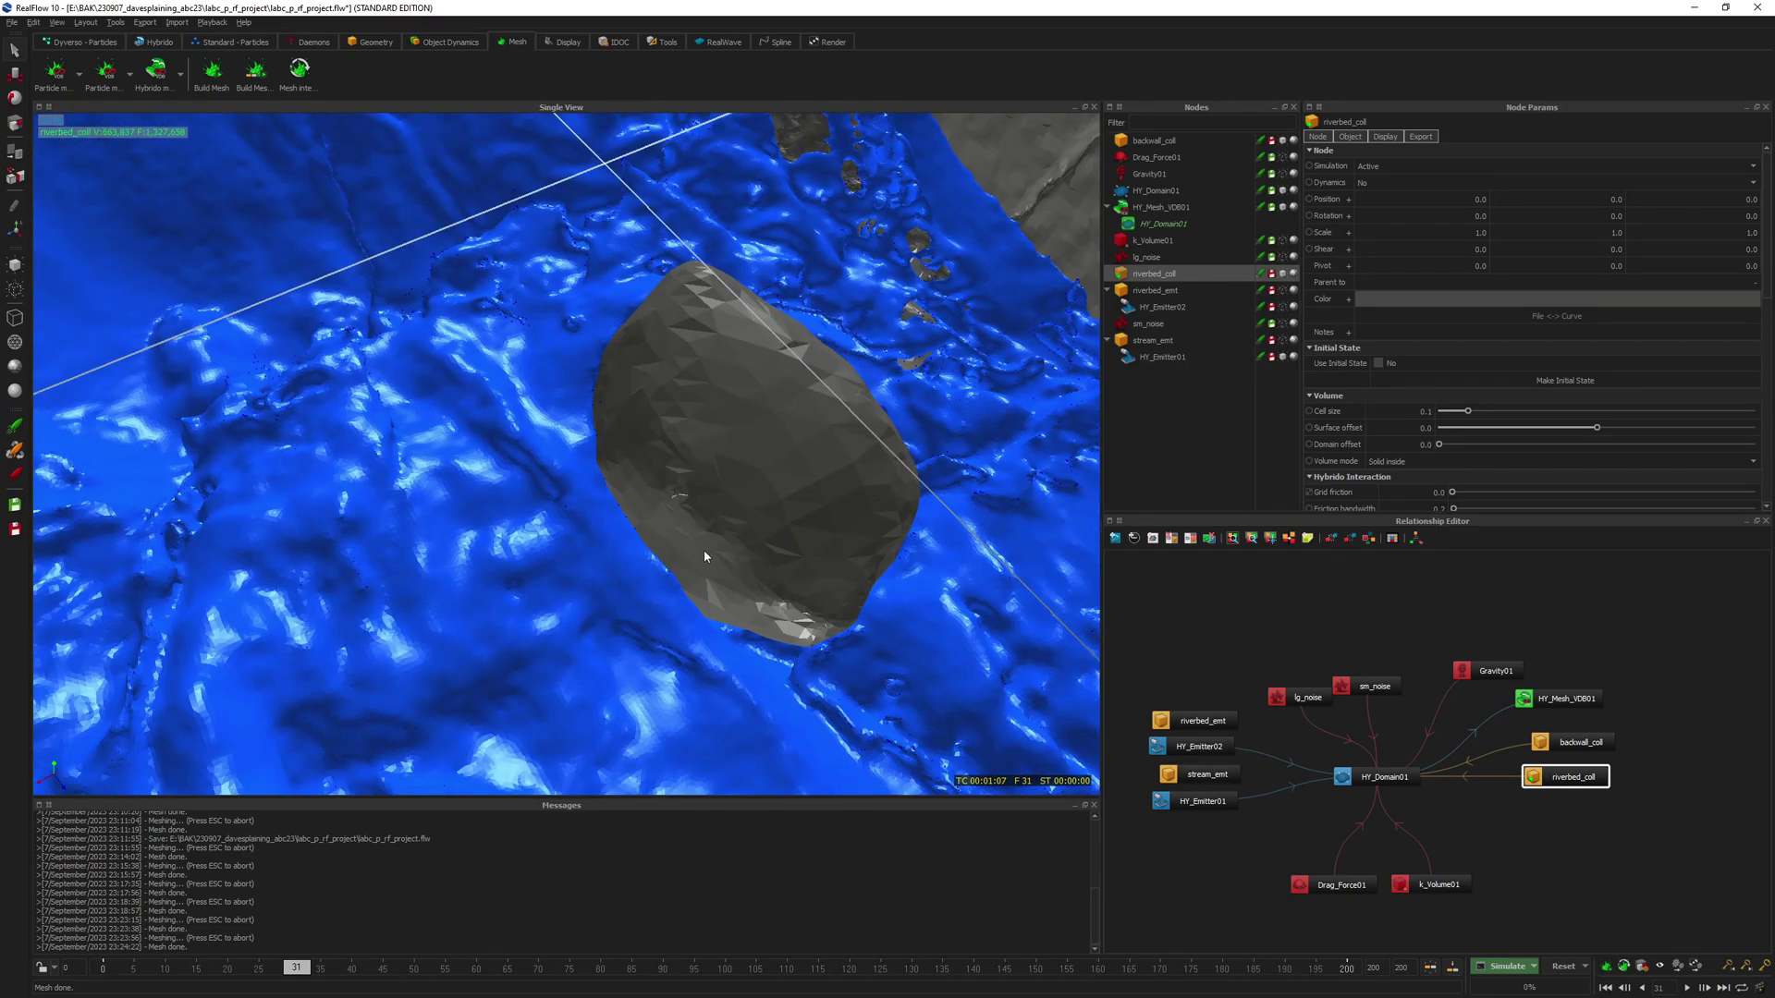
pyautogui.keyDown('alt'); pyautogui.moveTo(704, 552); pyautogui.dragTo(739, 569, button='right'); pyautogui.keyUp('alt')
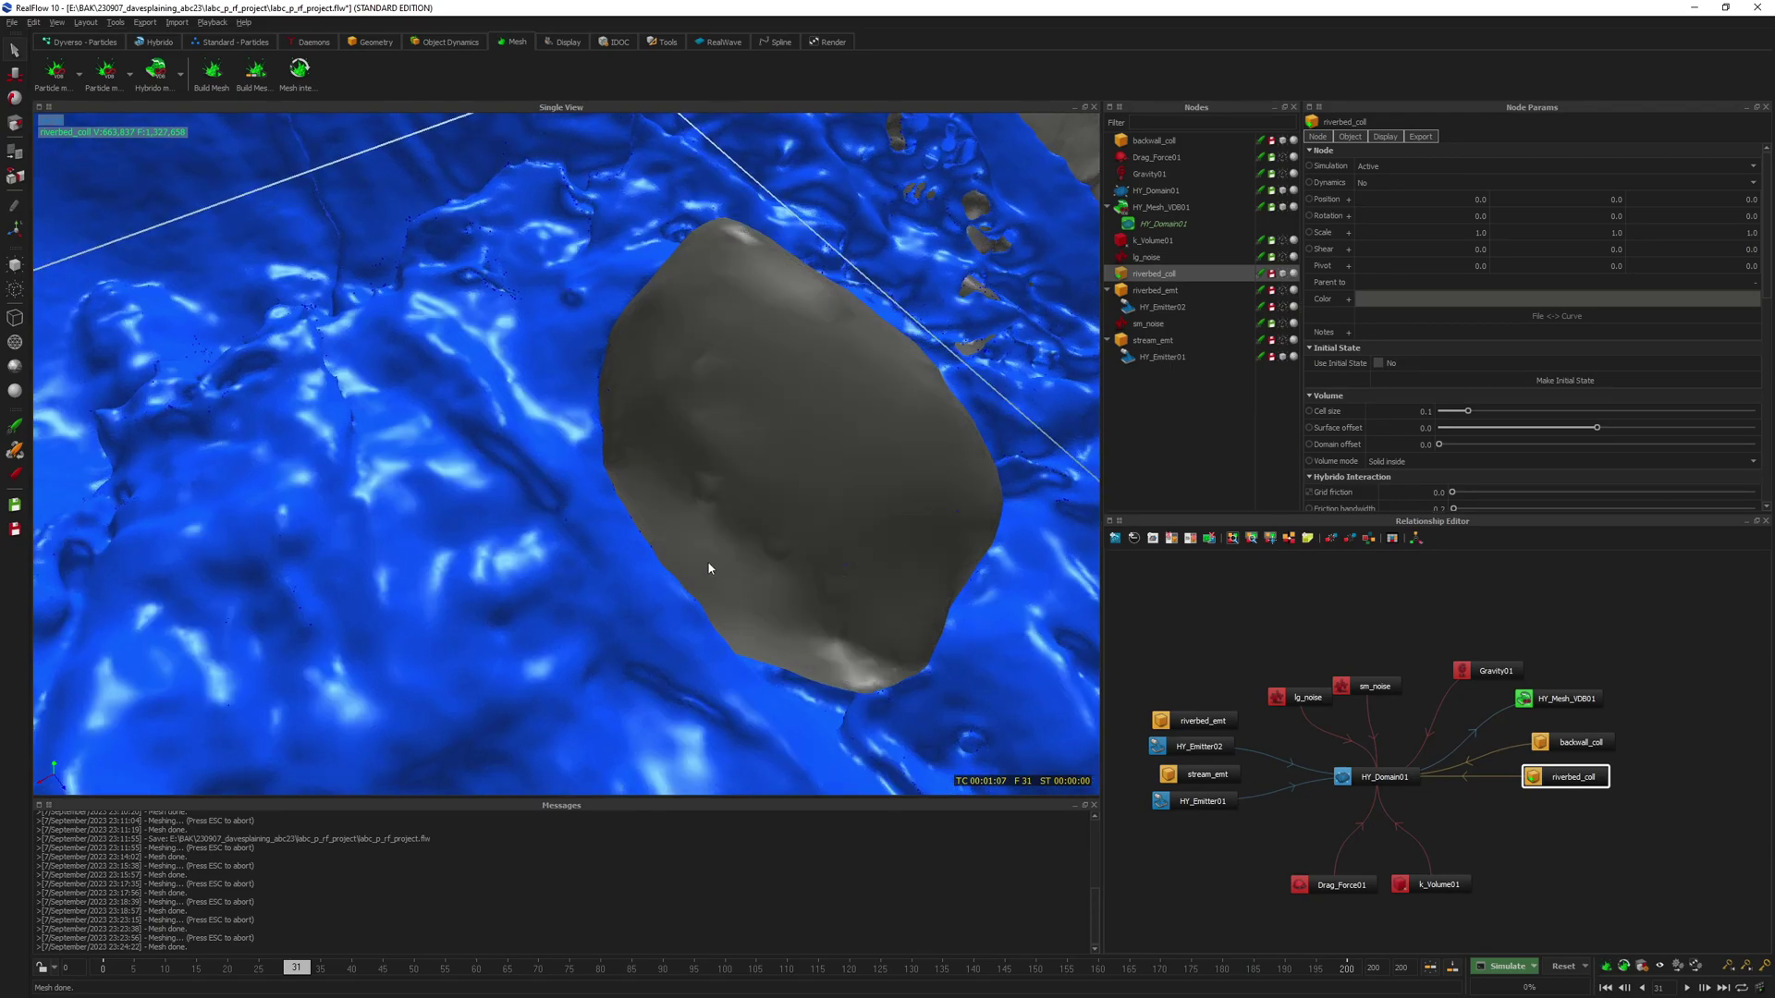
pyautogui.scroll(3, 602, 566)
pyautogui.scroll(4, 686, 511)
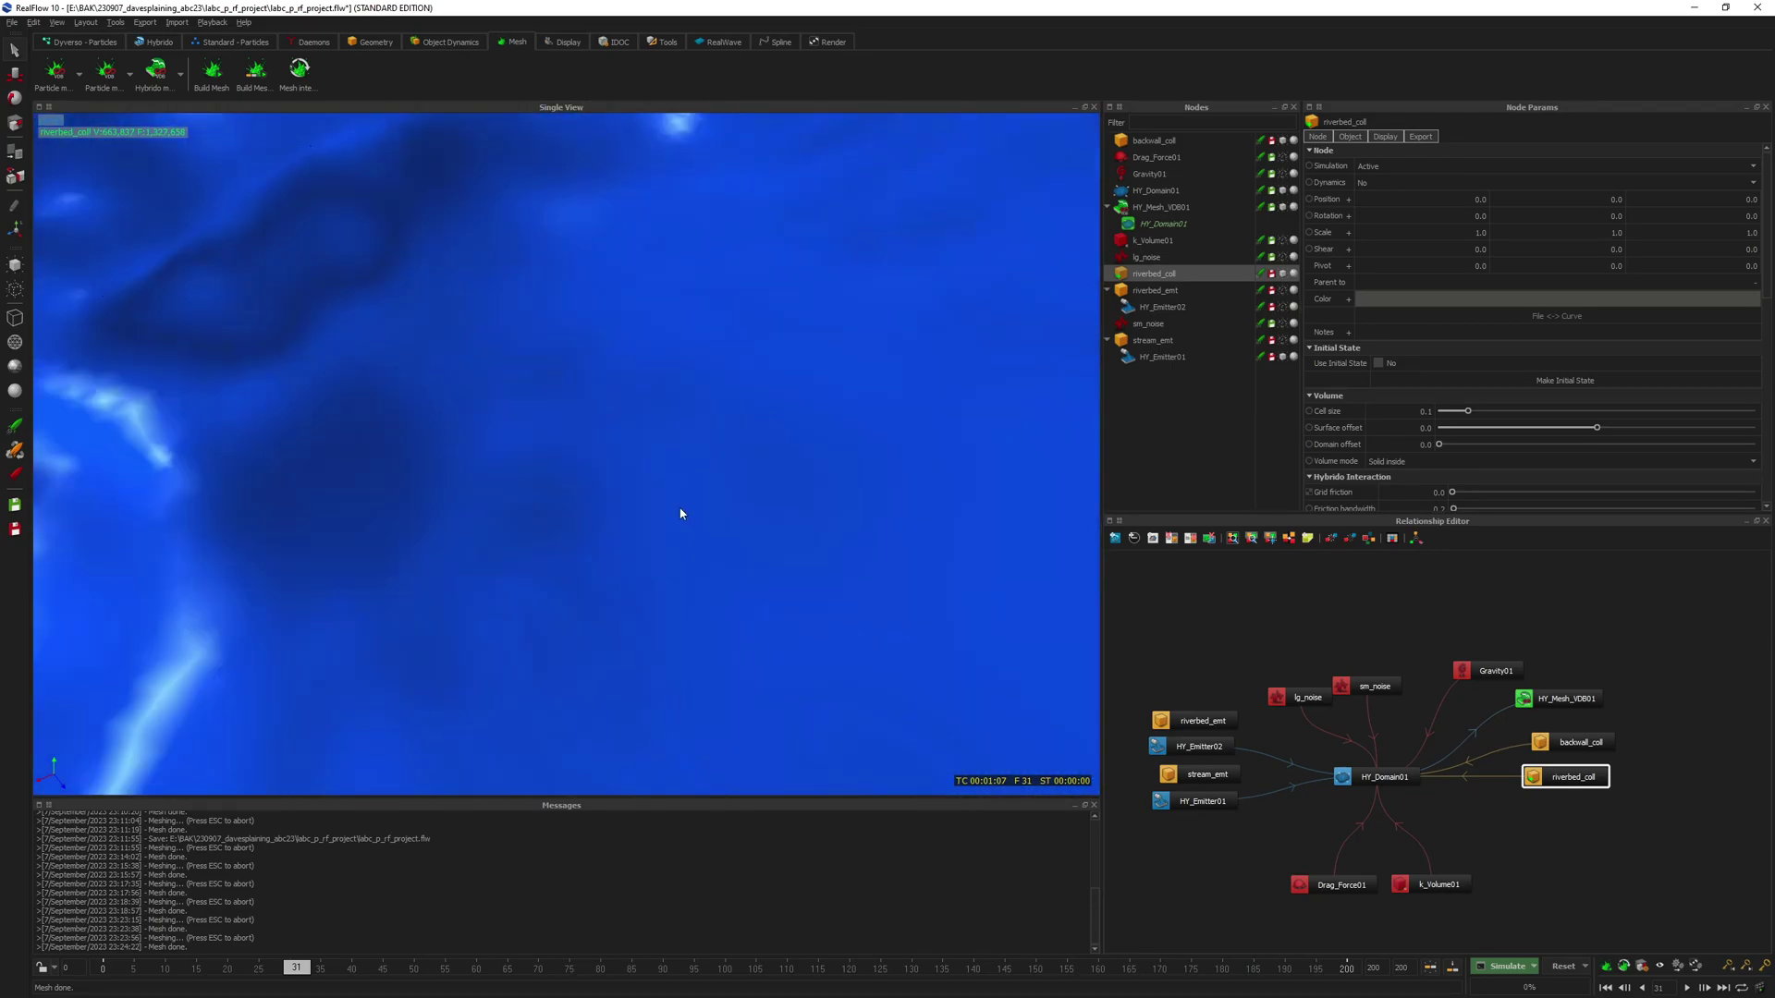
pyautogui.scroll(-5, 613, 510)
pyautogui.scroll(4, 599, 508)
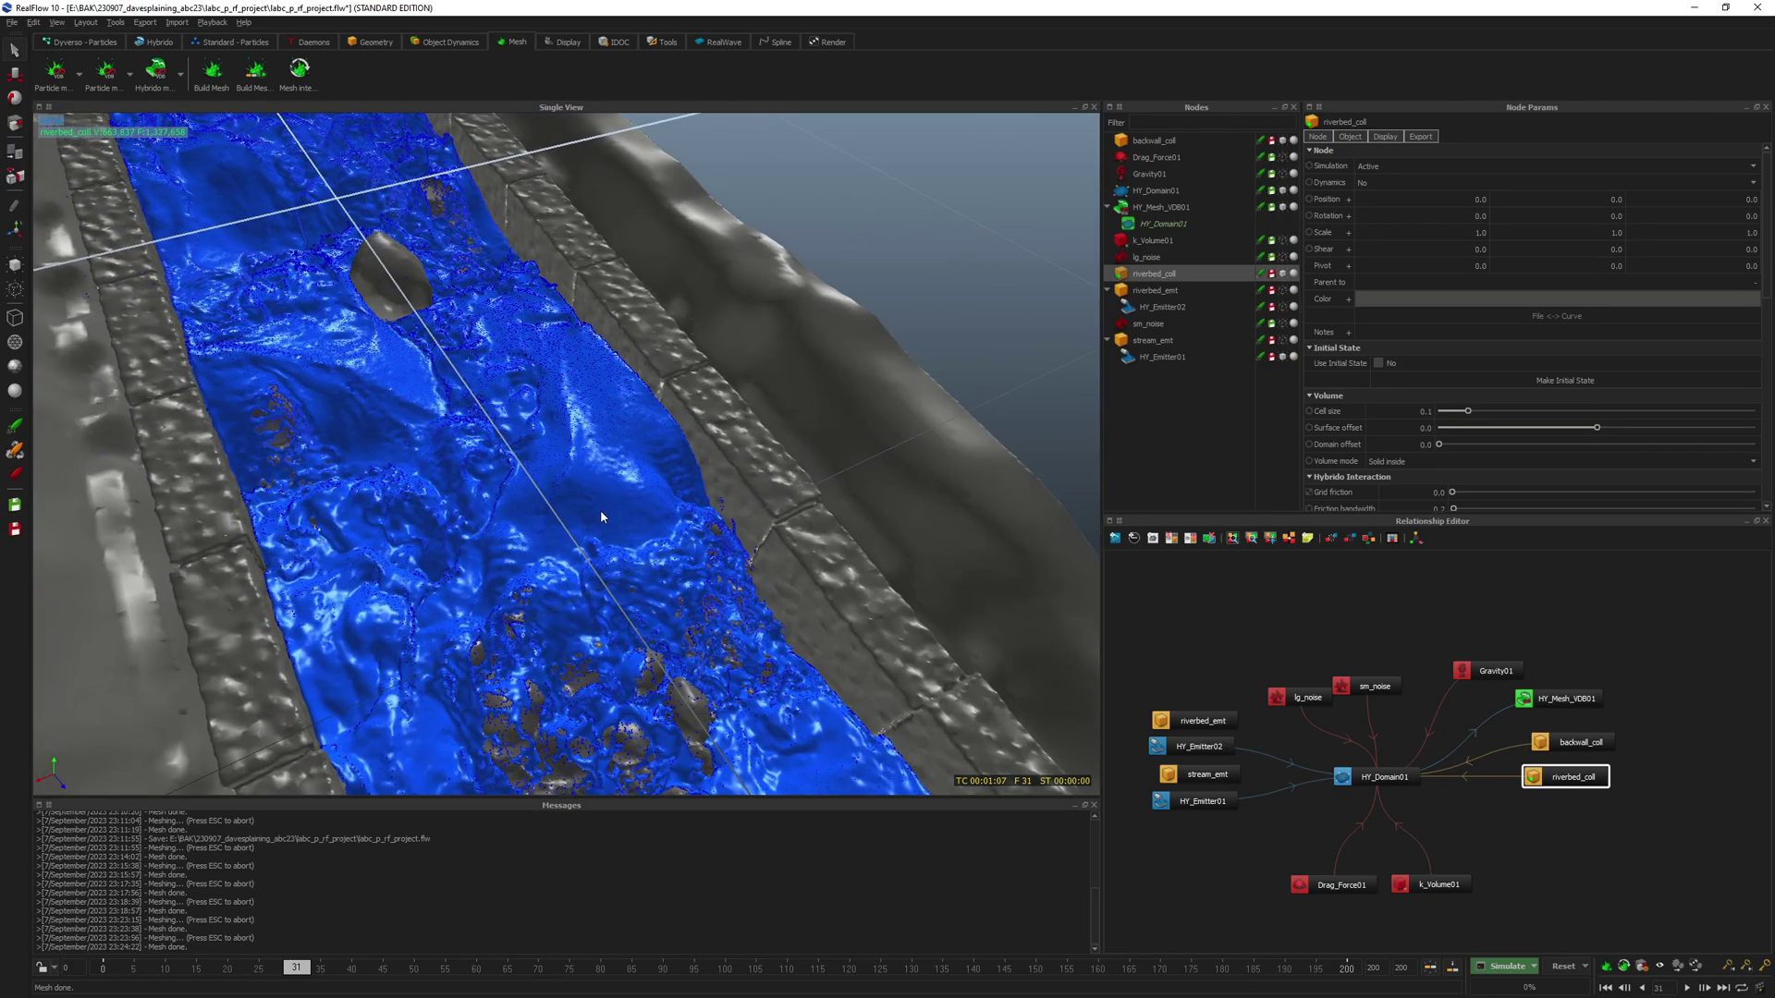
pyautogui.scroll(3, 586, 521)
pyautogui.scroll(6, 542, 508)
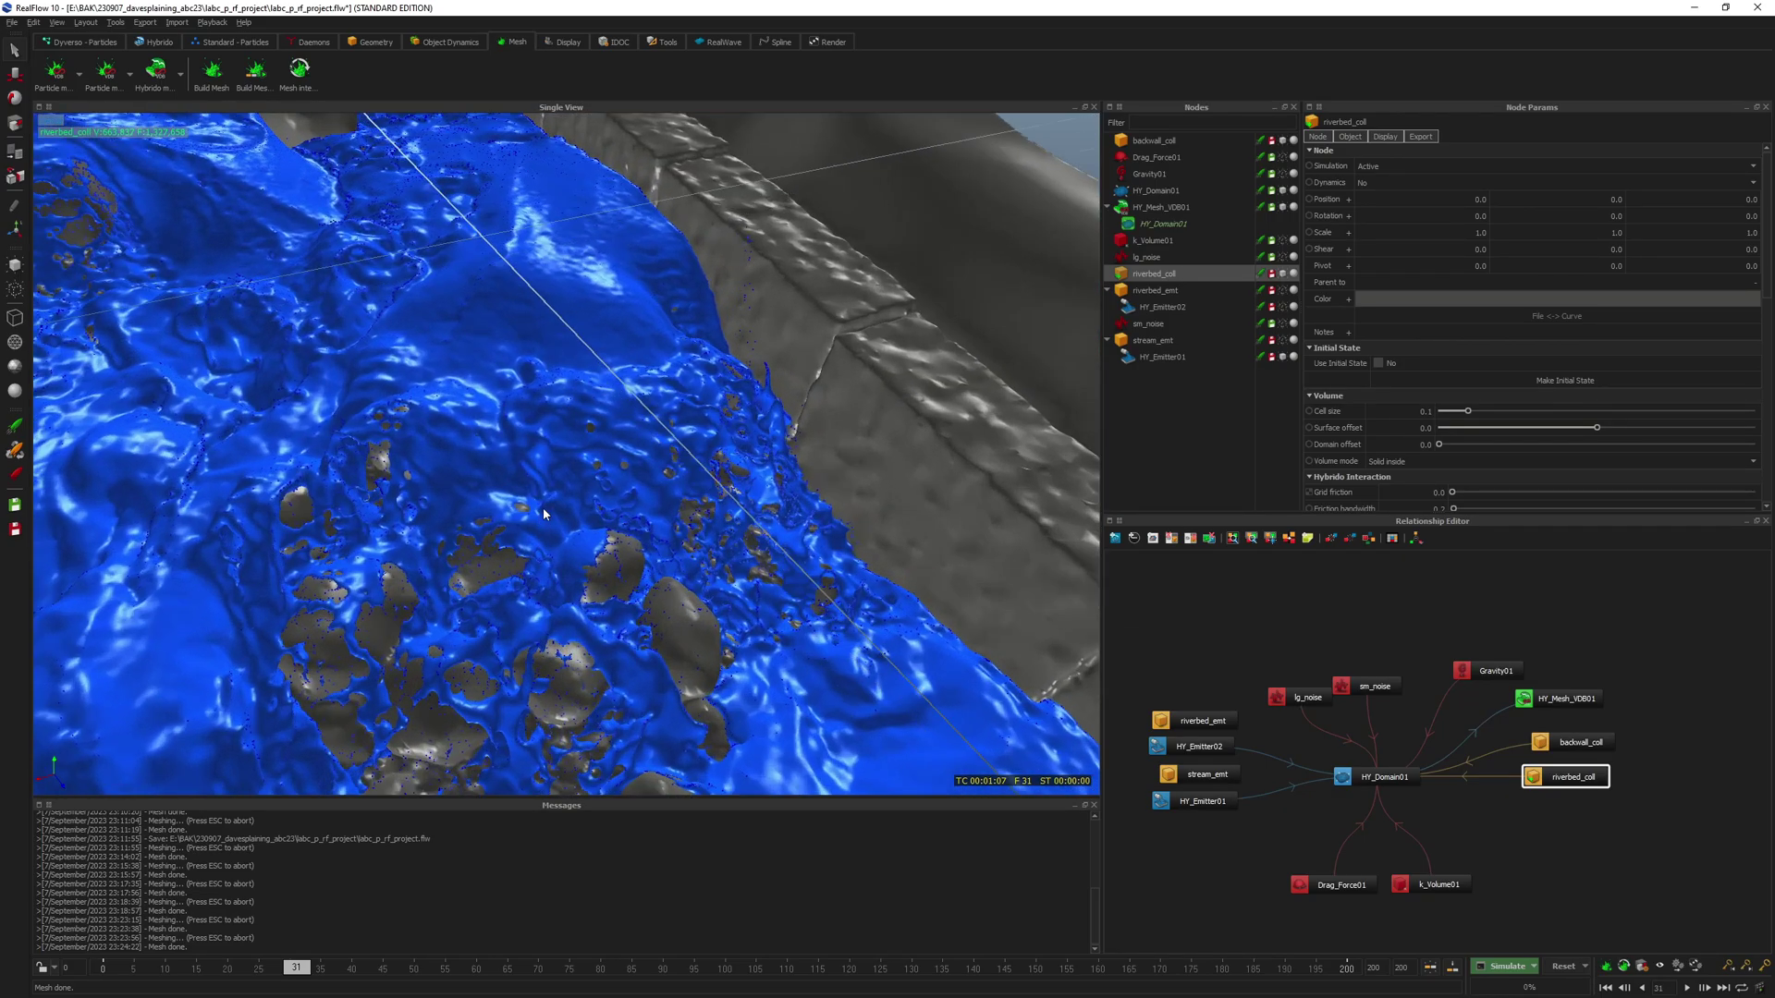
pyautogui.scroll(2, 573, 498)
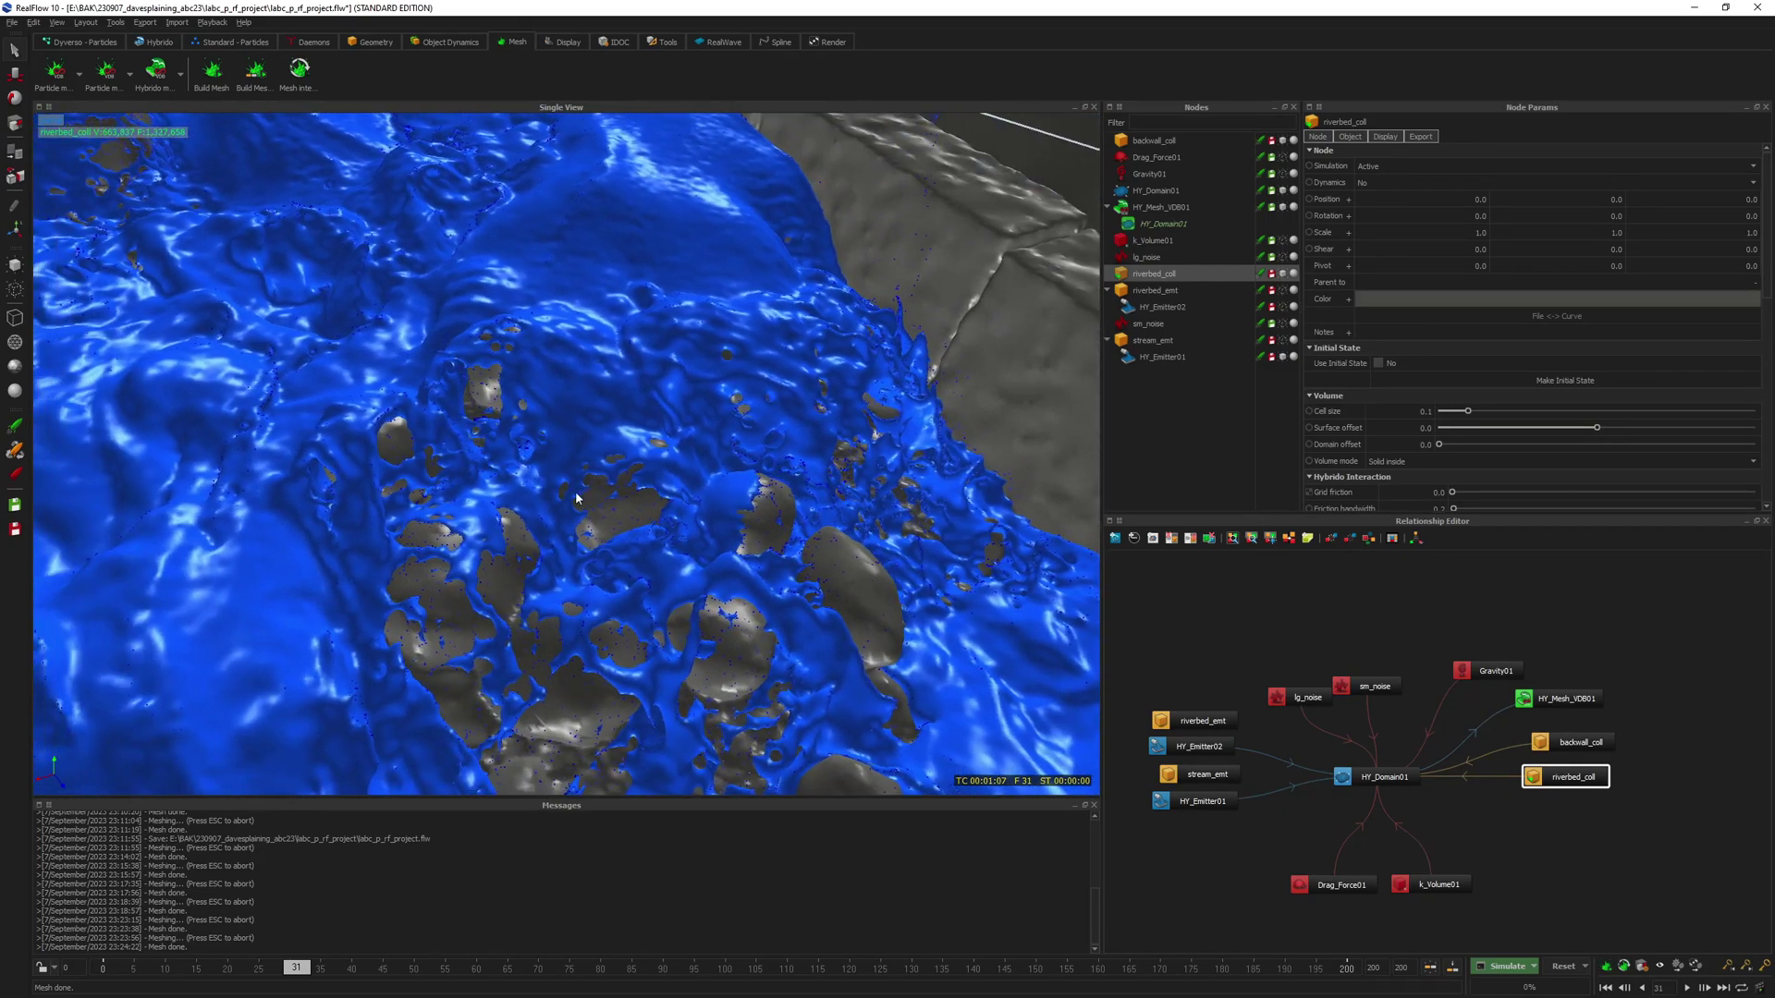
pyautogui.scroll(2, 610, 502)
pyautogui.scroll(4, 618, 499)
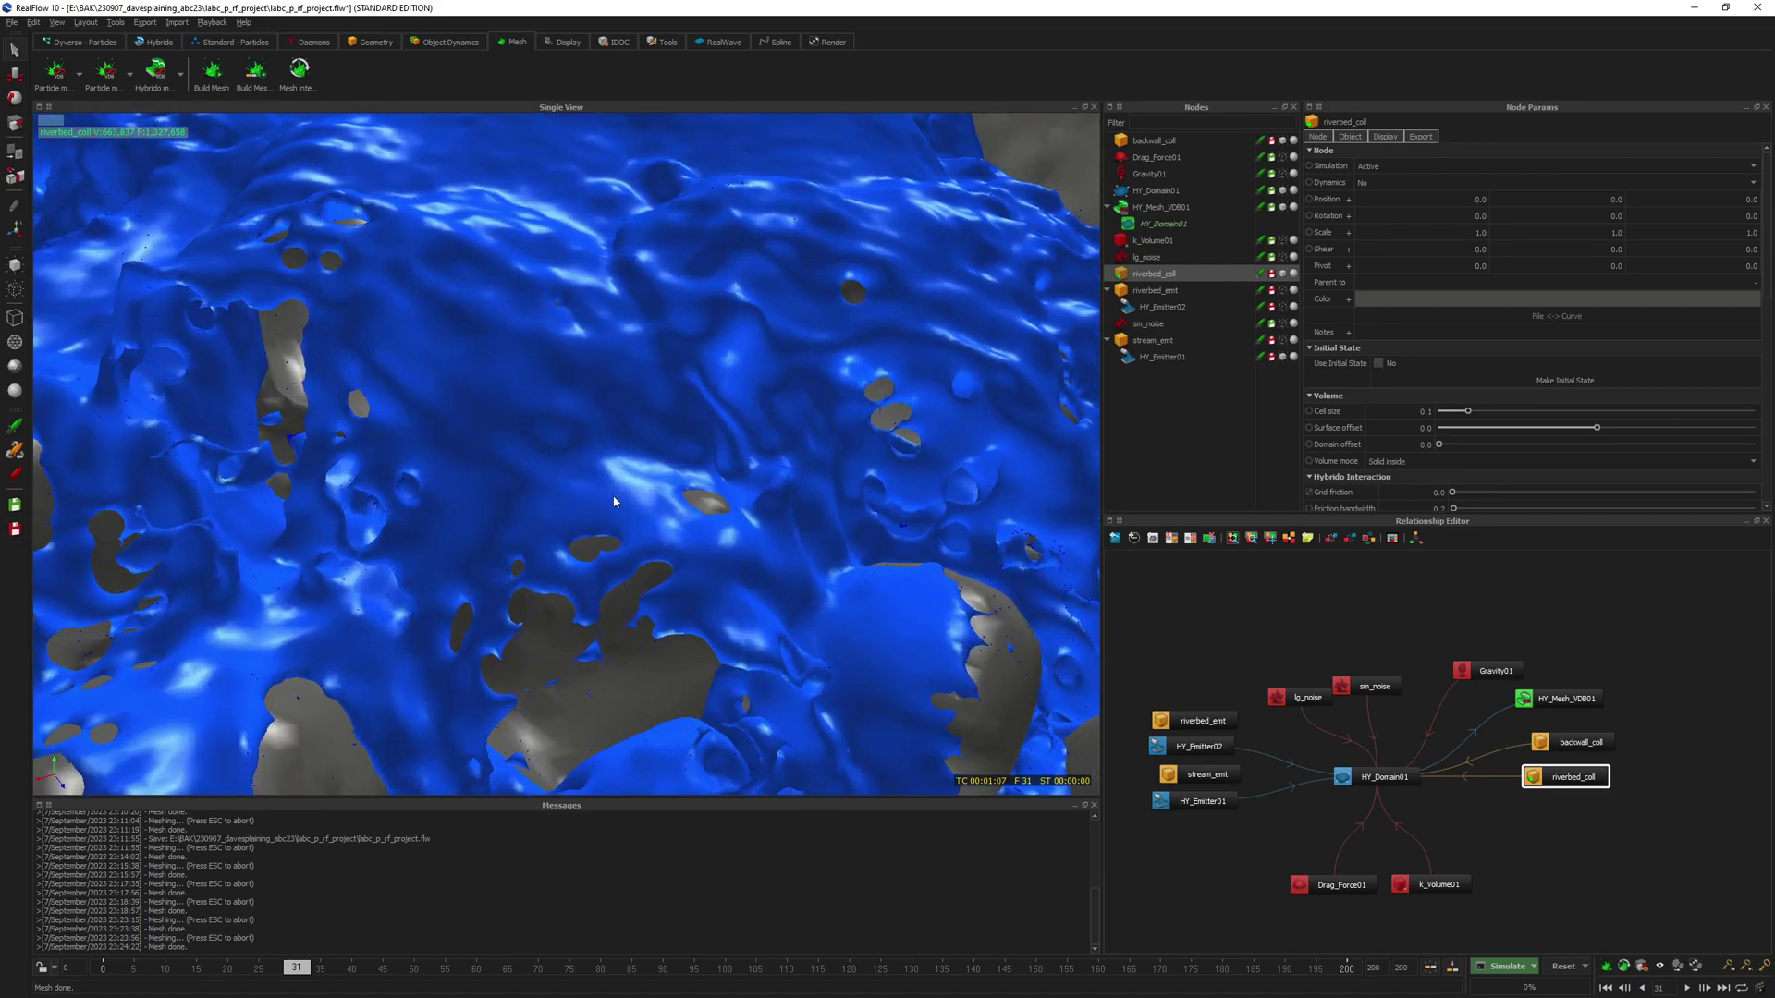
pyautogui.scroll(-10, 622, 501)
pyautogui.scroll(2, 622, 501)
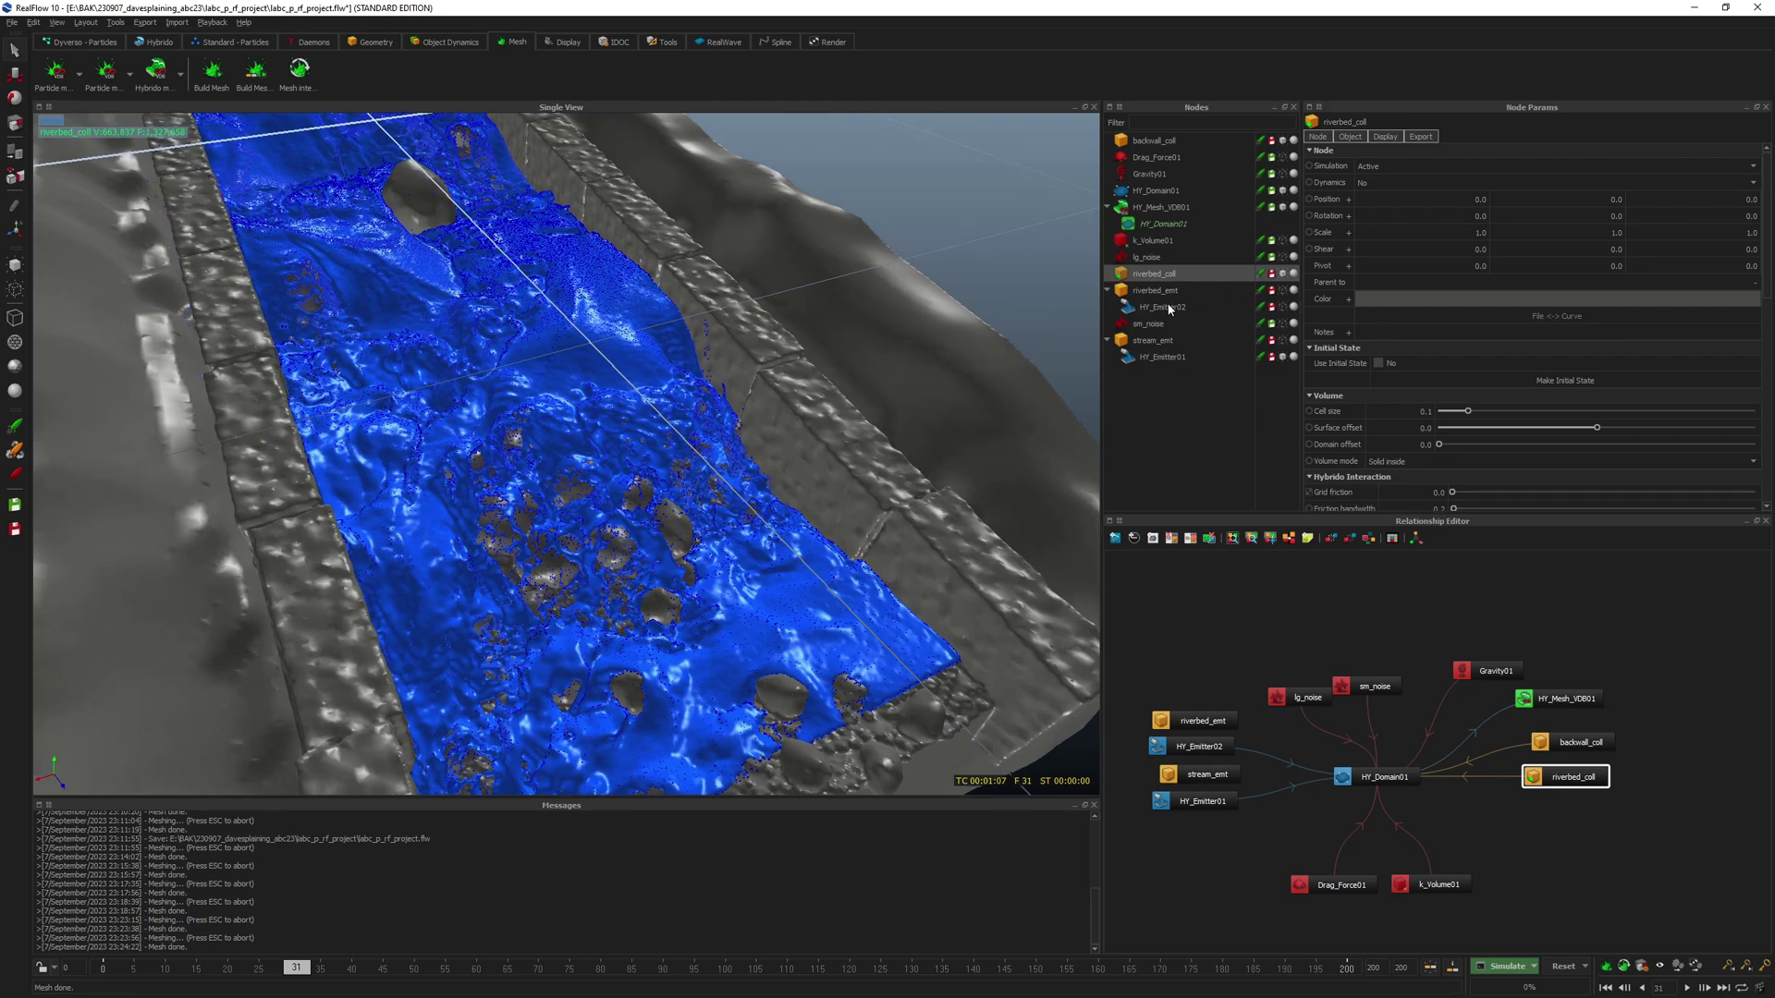
# - Reselect HY_Mesh_VDB01, set its polygon size to 0.0015 and rebuild the mesh
pyautogui.click(1169, 206)
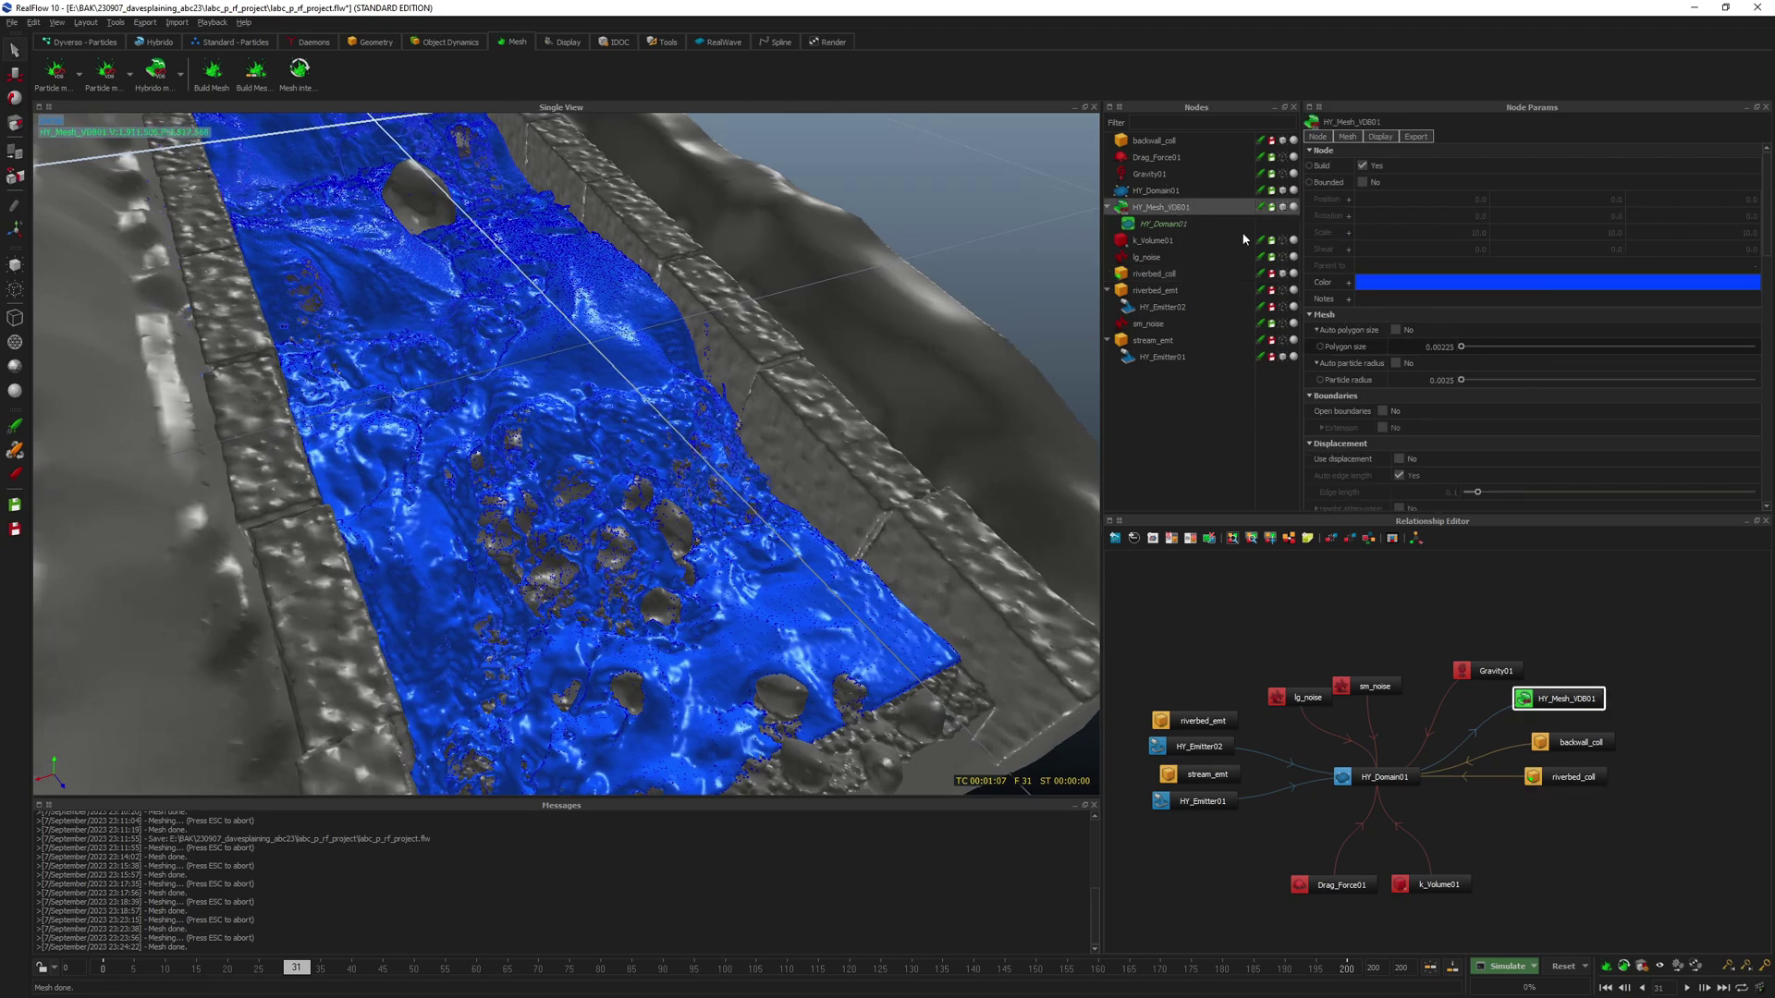
pyautogui.click(1435, 348)
pyautogui.write('1')
pyautogui.press('Return')
pyautogui.click(212, 72)
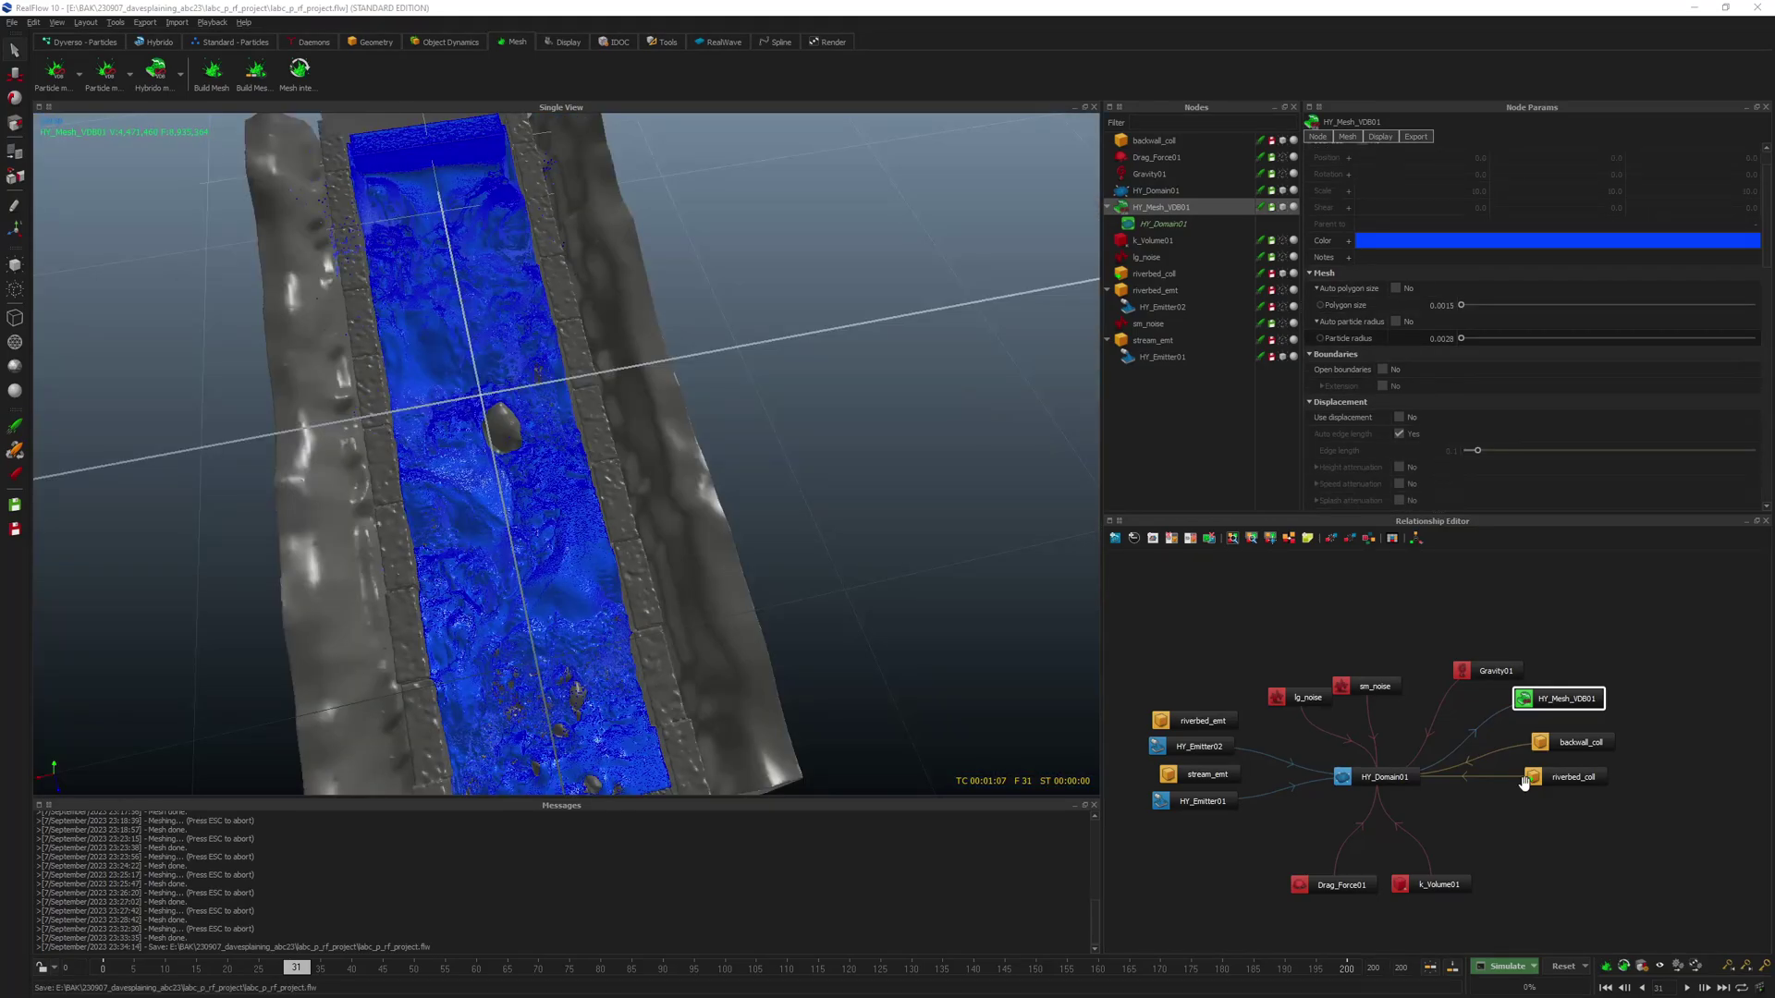
# - Save the project and examine the rebuilt mesh surface up close around the midstream boulder and the downstream rocks
pyautogui.hotkey('ctrl', 's')
pyautogui.scroll(-2, 601, 373)
pyautogui.scroll(5, 610, 379)
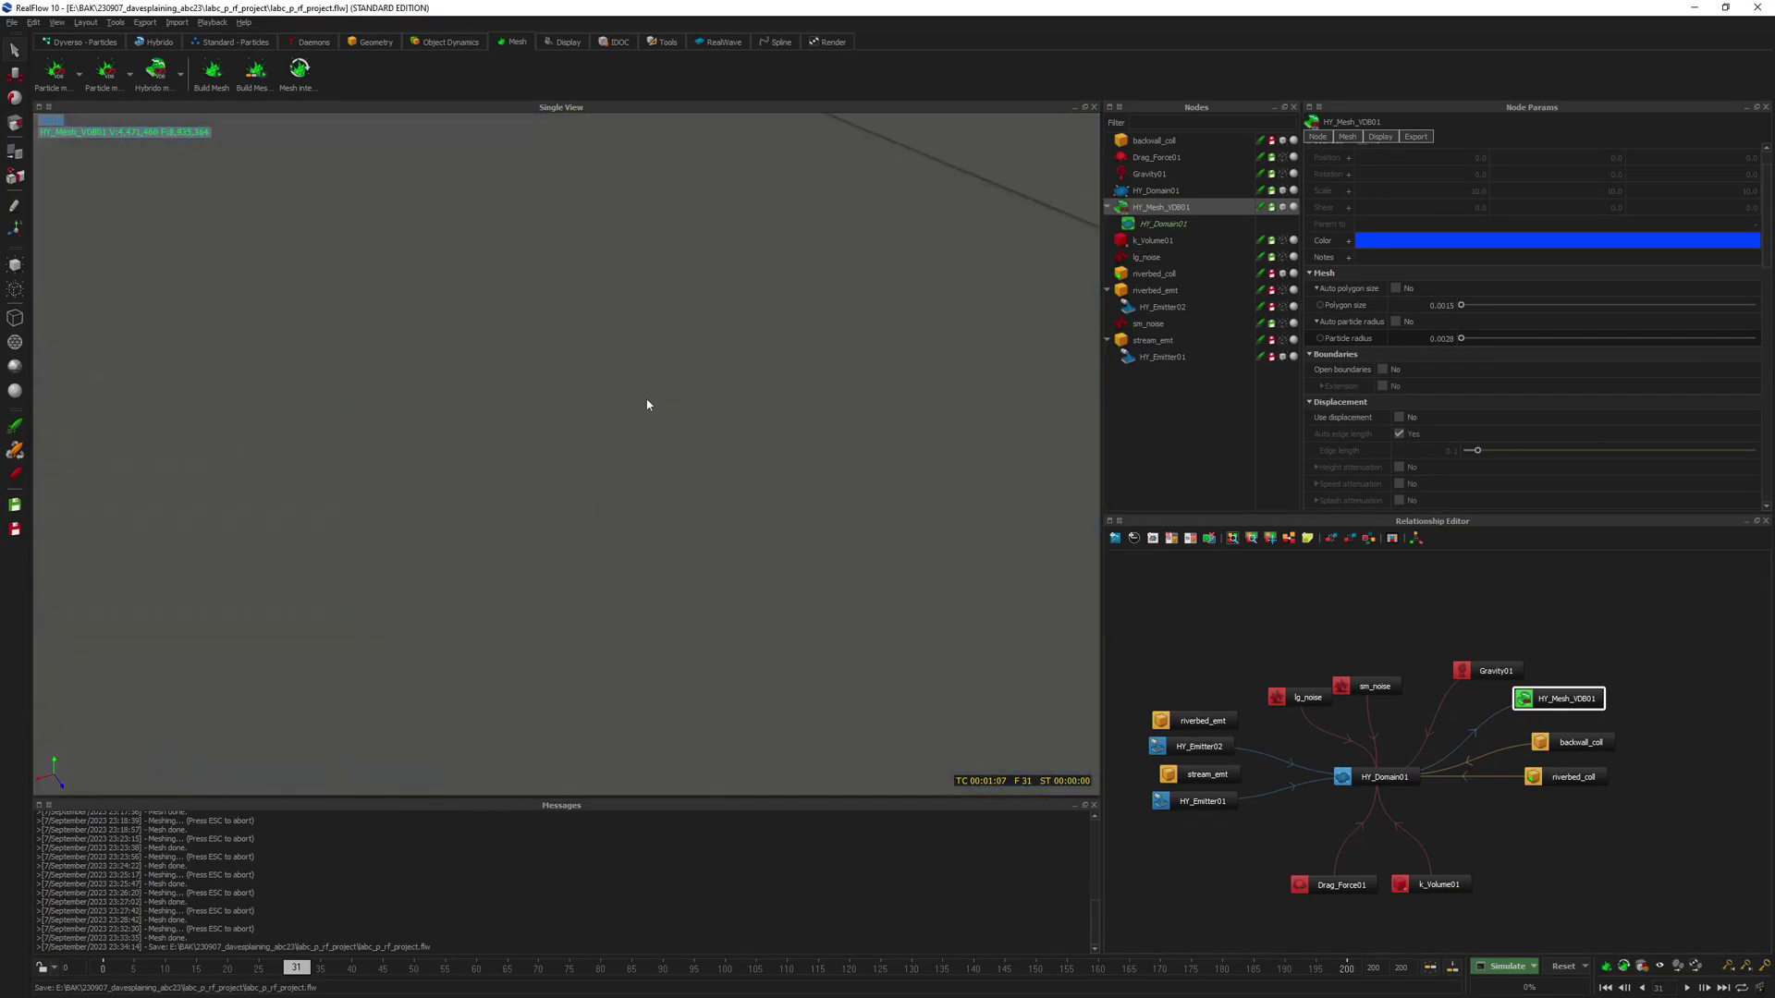
pyautogui.scroll(-2, 626, 400)
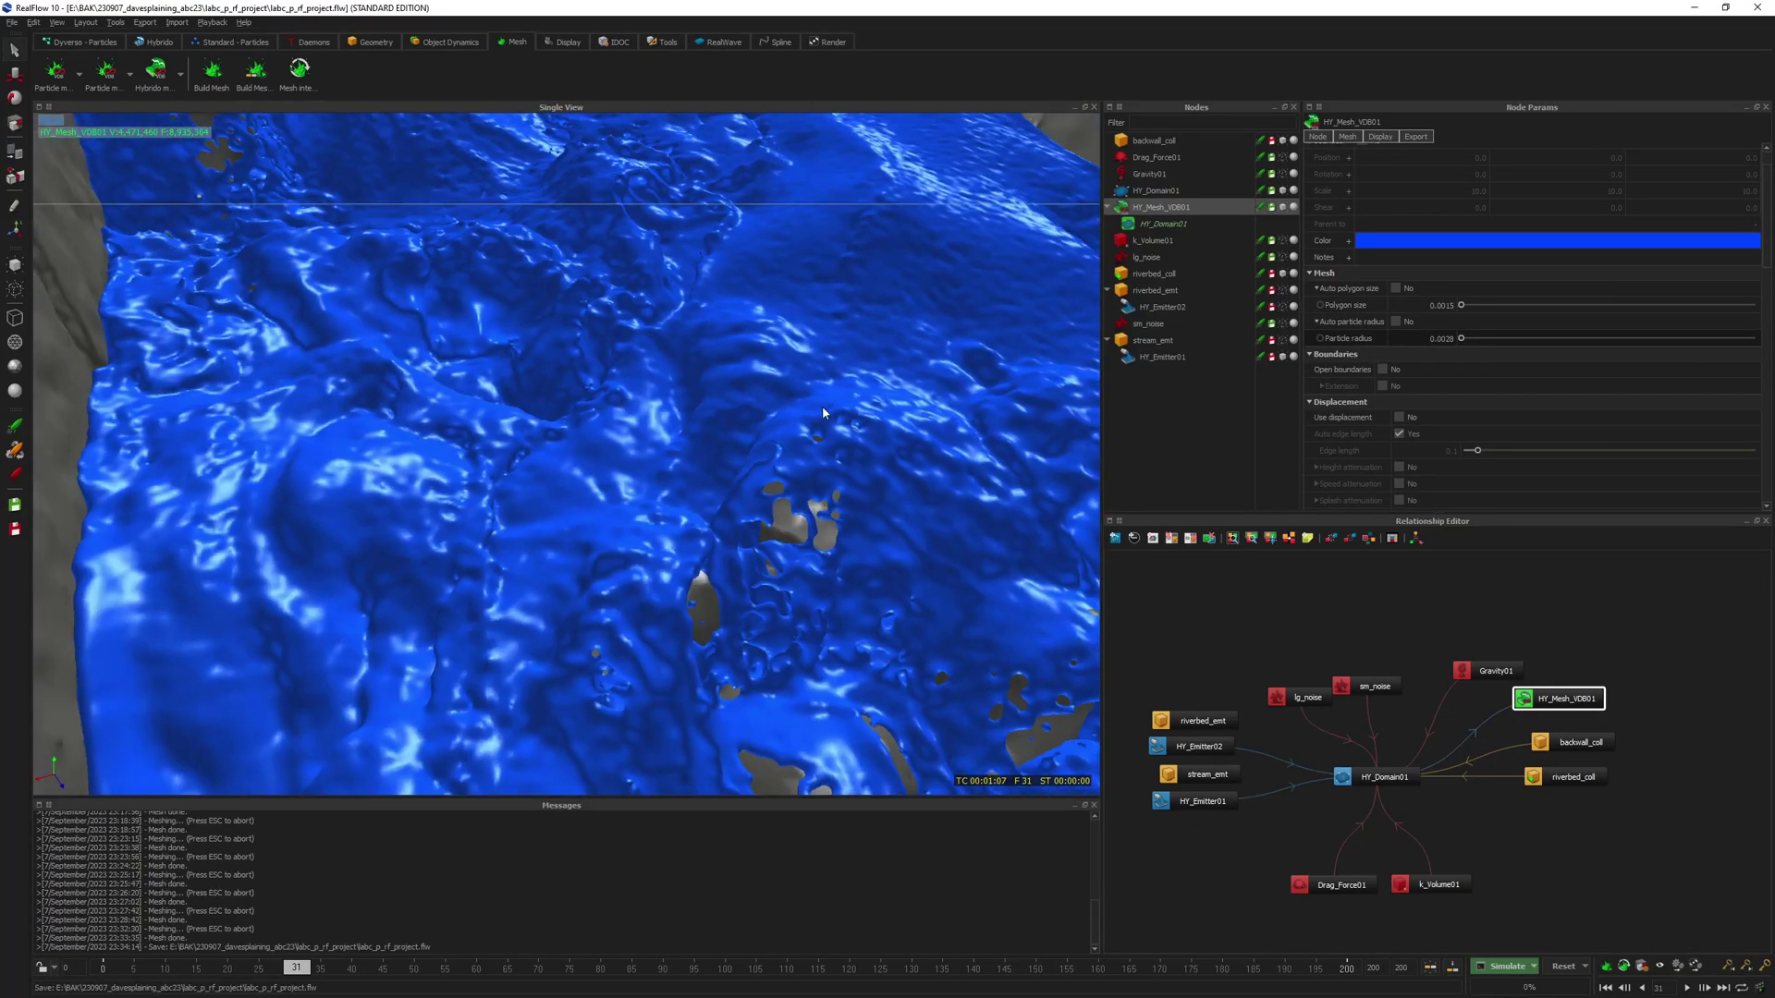
pyautogui.keyDown('alt'); pyautogui.moveTo(823, 412); pyautogui.dragTo(767, 417); pyautogui.keyUp('alt')
pyautogui.keyDown('alt'); pyautogui.moveTo(994, 696); pyautogui.dragTo(727, 589); pyautogui.keyUp('alt')
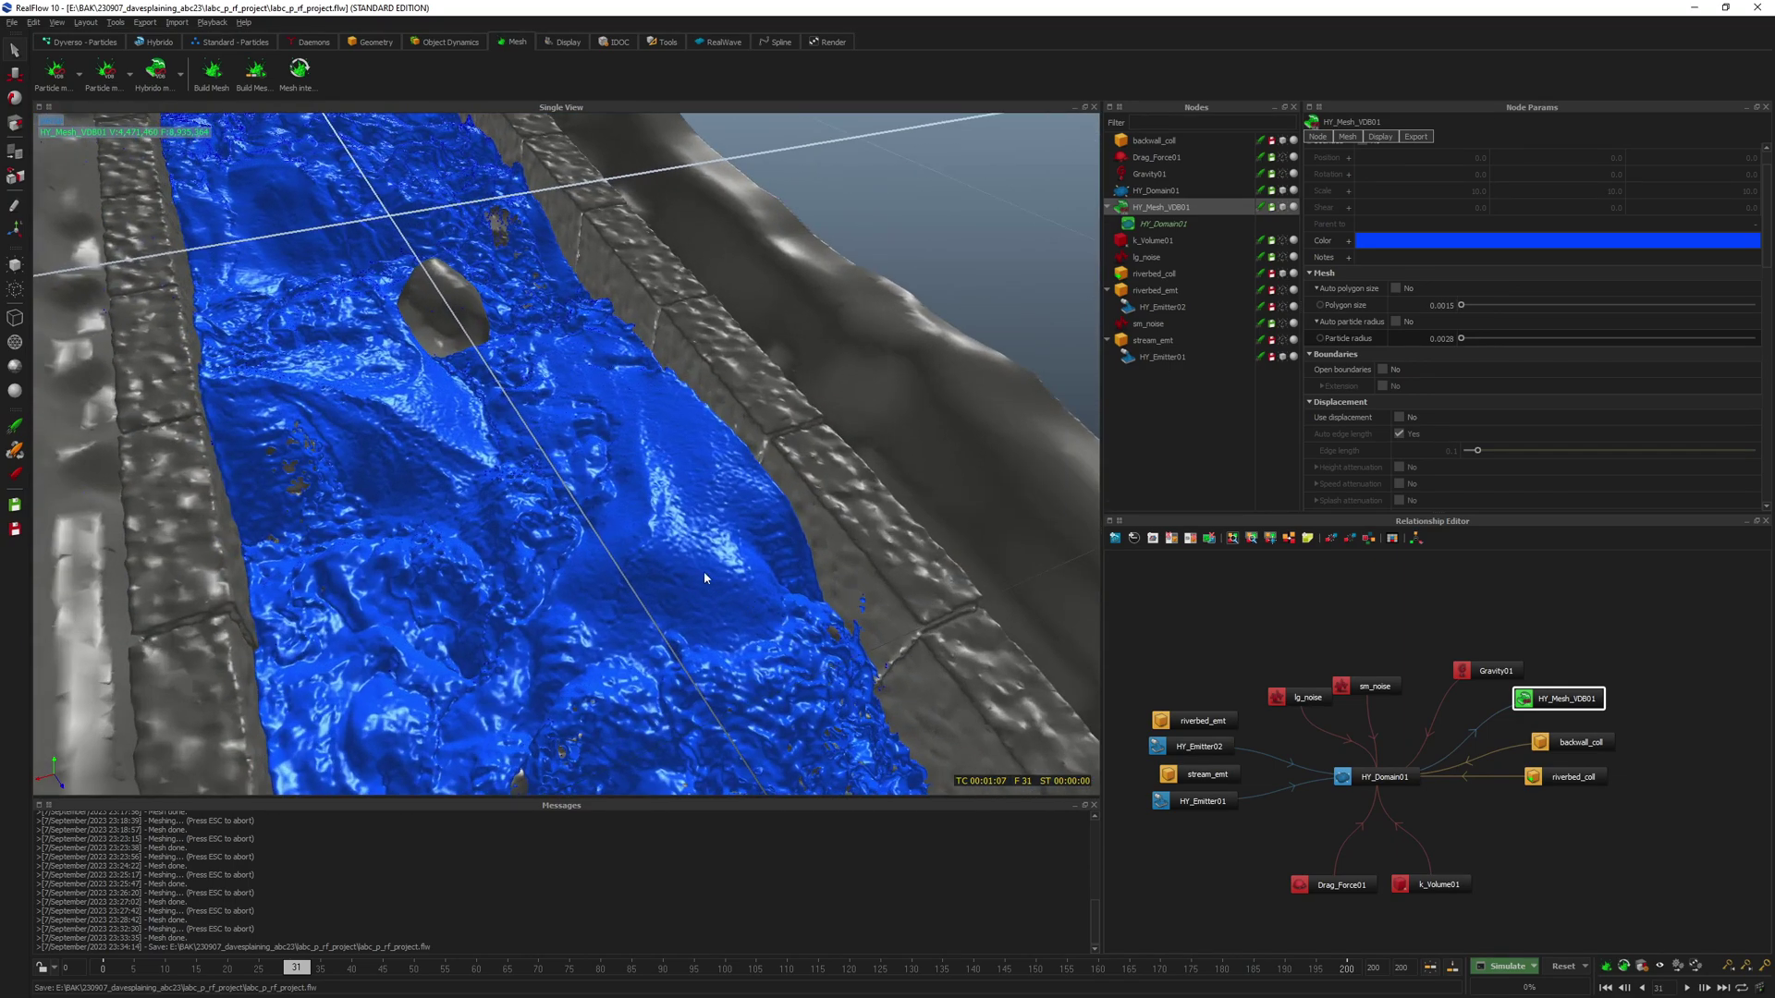
pyautogui.keyDown('alt'); pyautogui.moveTo(500, 462); pyautogui.dragTo(918, 309); pyautogui.keyUp('alt')
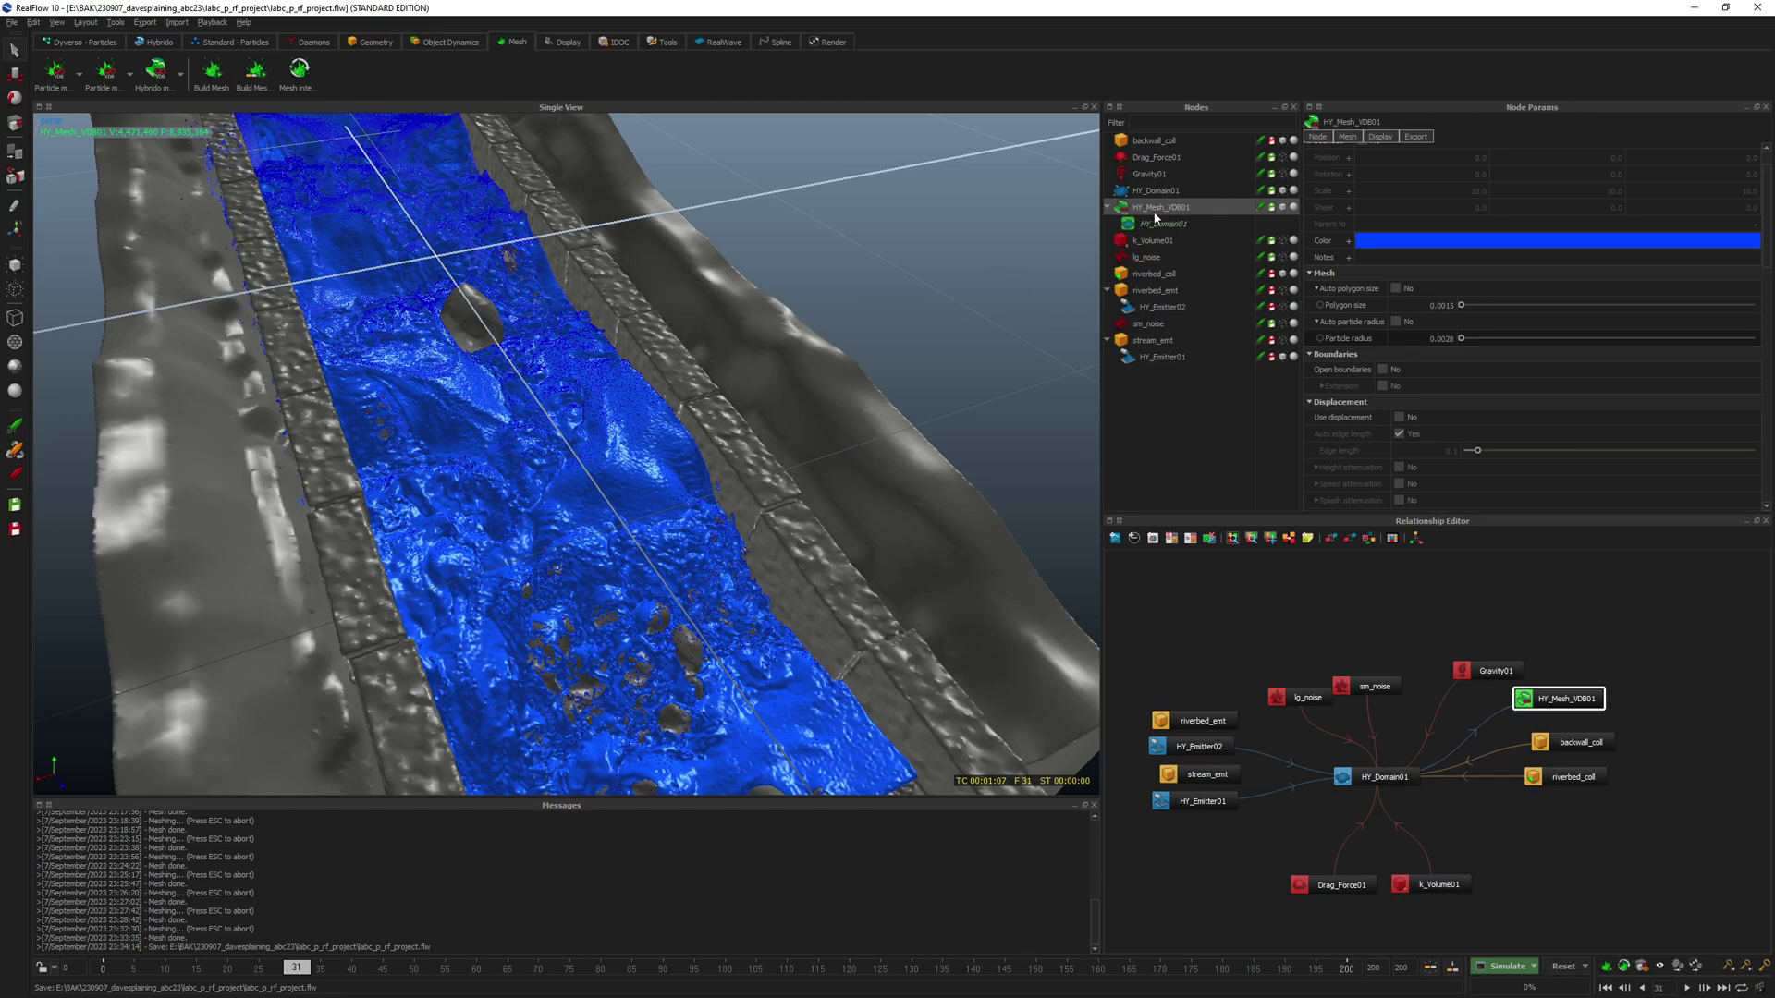
# - Check the progress of the running command-line simulation, minimise its window and save the project
pyautogui.hotkey('alt', 'Tab')
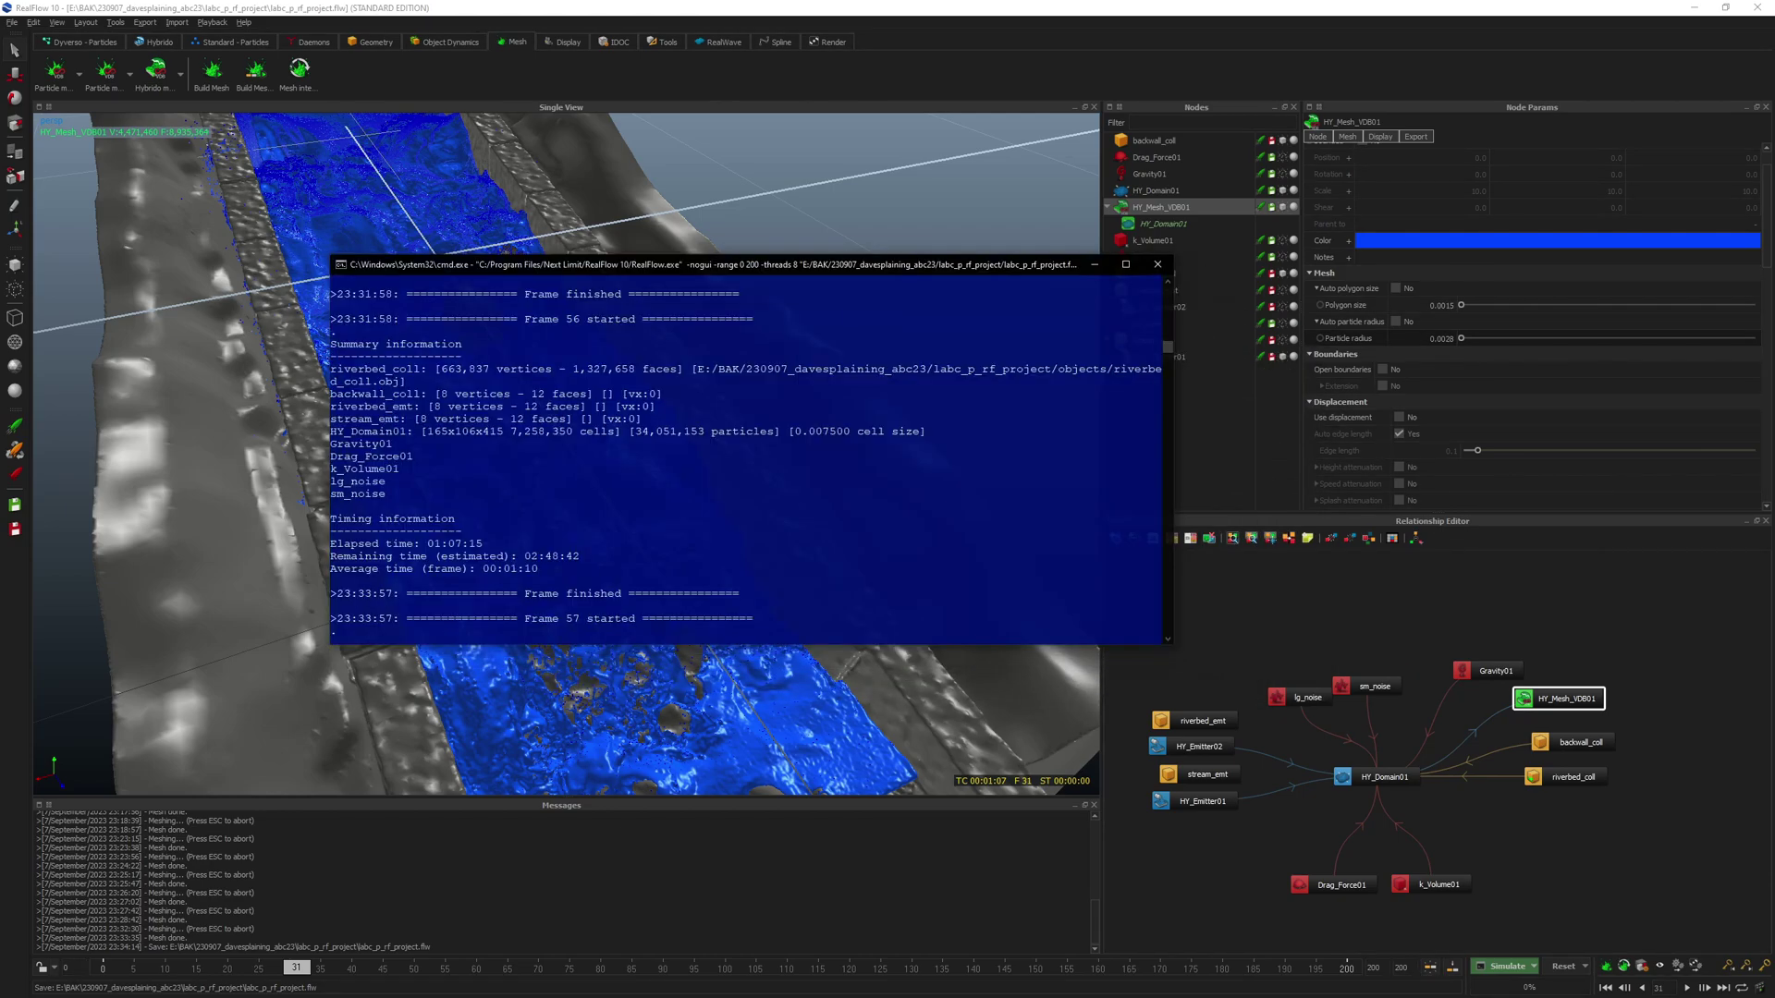
pyautogui.click(1094, 265)
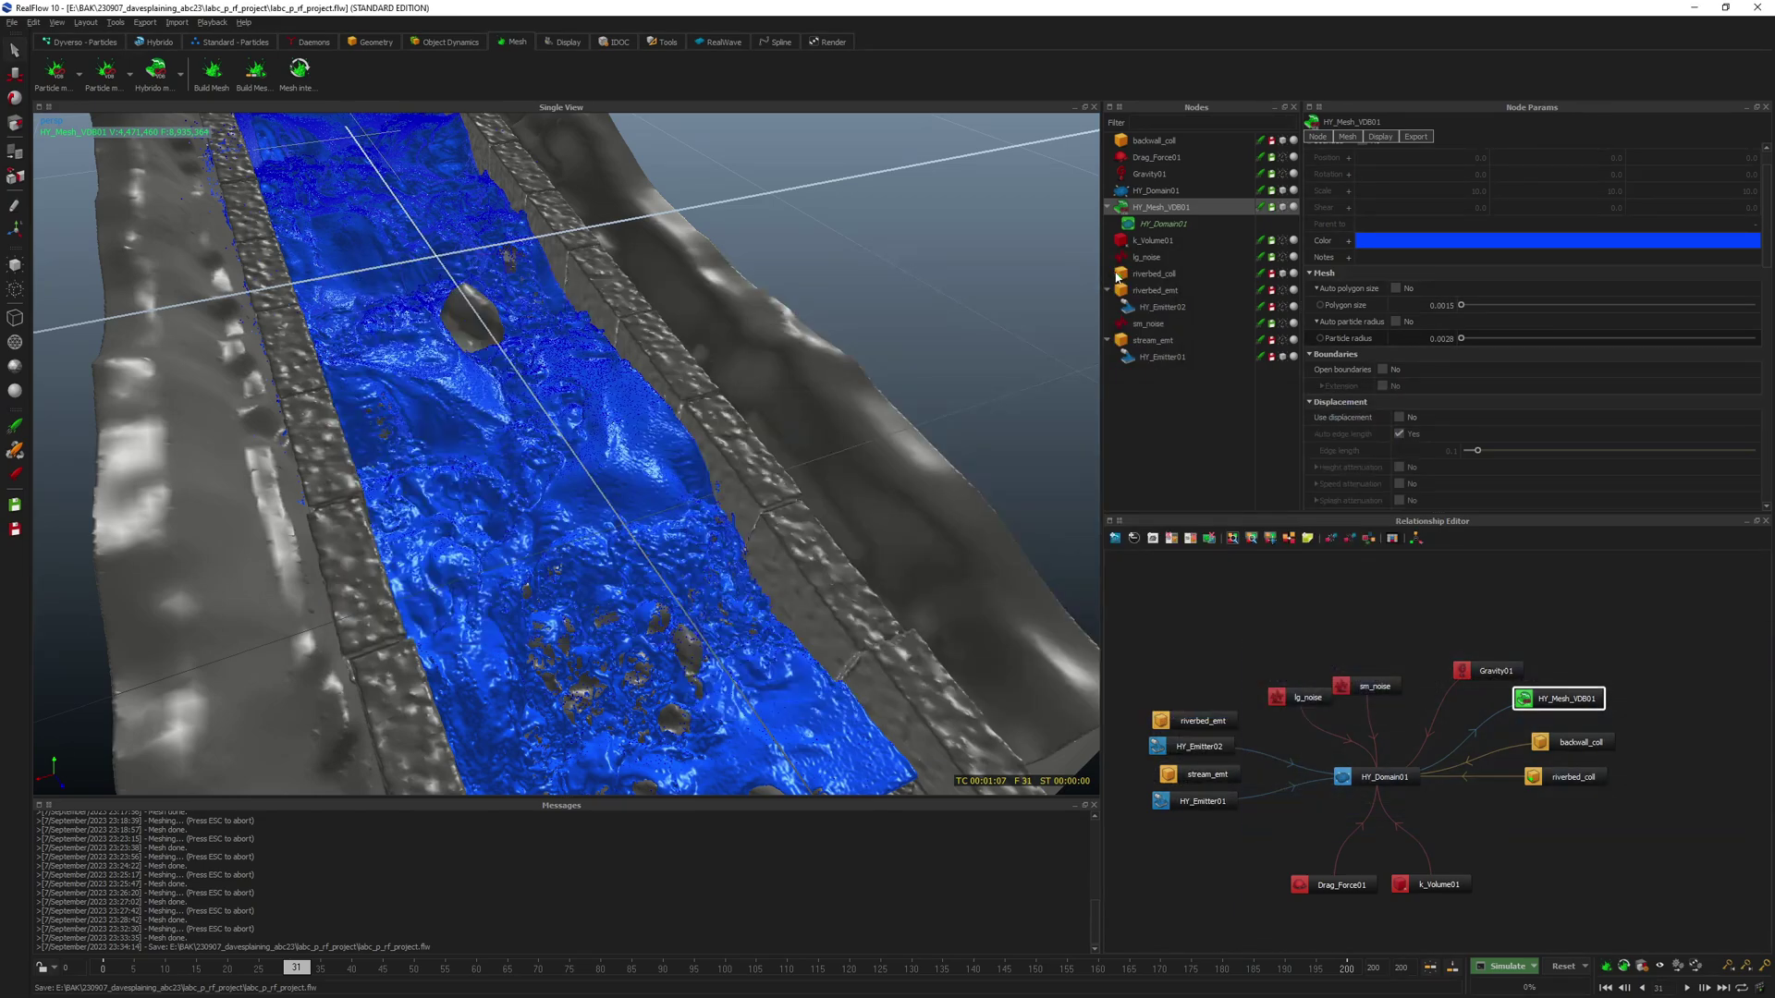
pyautogui.hotkey('ctrl', 's')
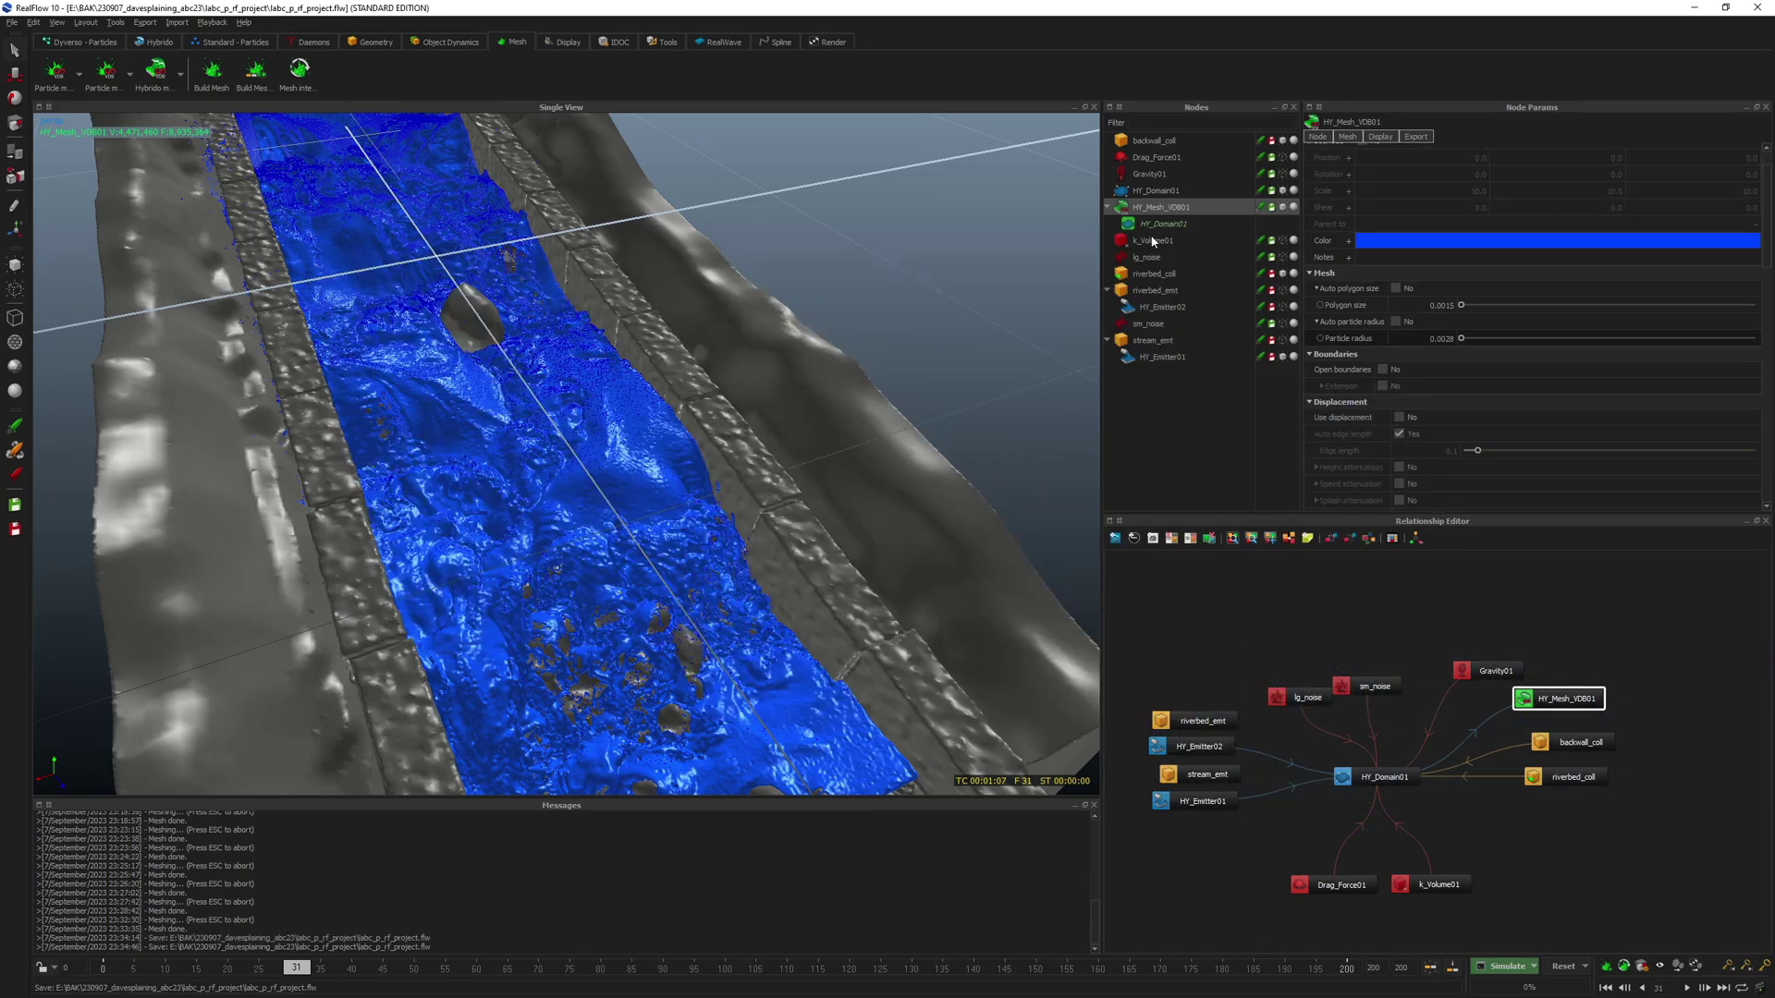
pyautogui.hotkey('ctrl', 's')
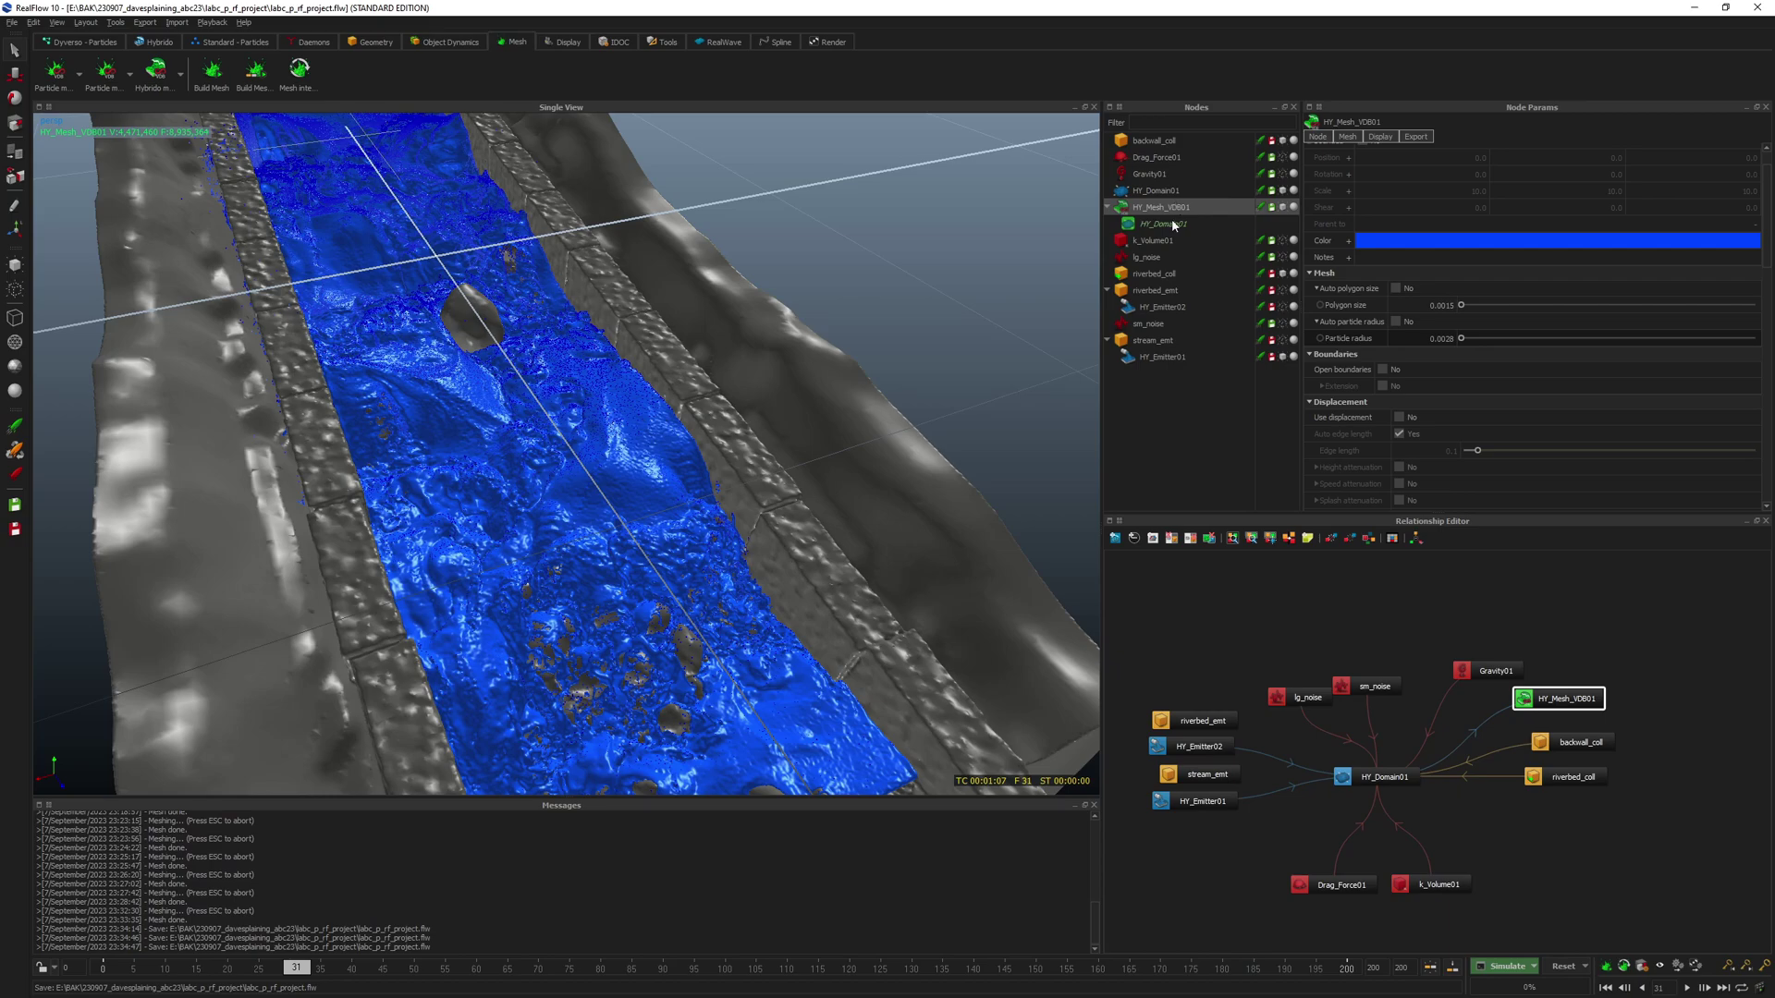
# - Toggle HY_Domain01's data export and switch its simulation to cache mode, accept the existing simulation command line options and save
pyautogui.click(1273, 192)
pyautogui.click(1261, 190)
pyautogui.click(1531, 967)
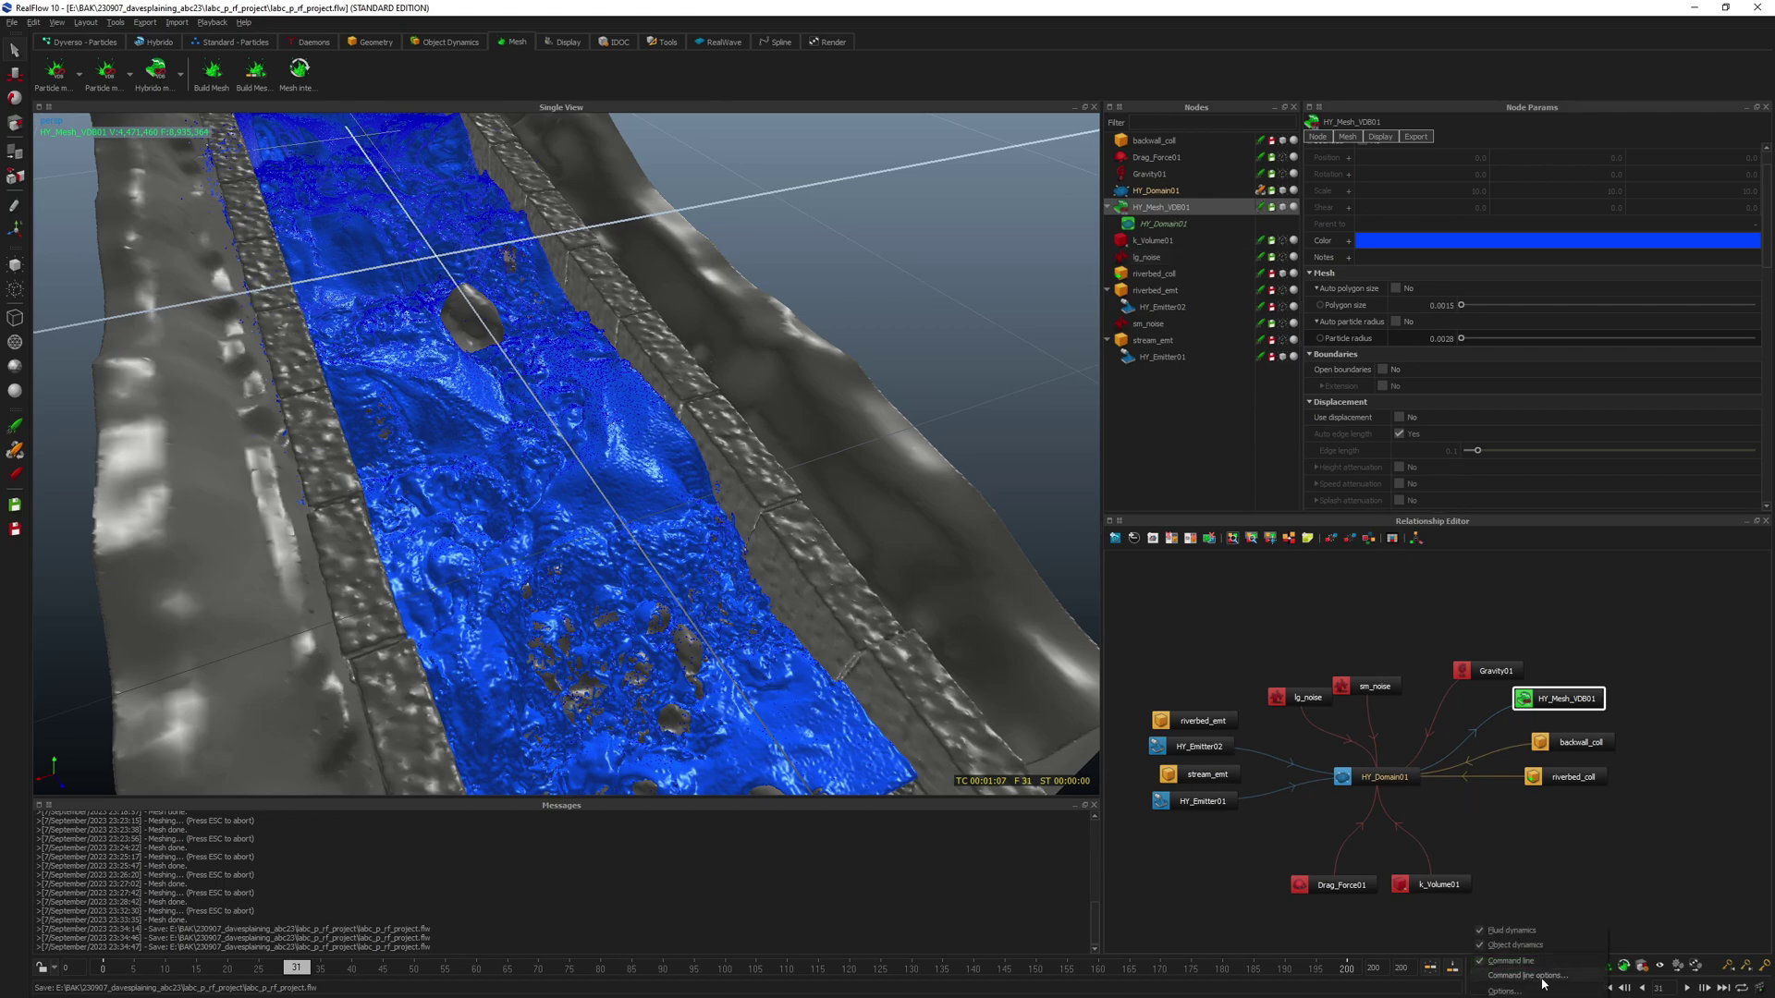
pyautogui.click(1550, 975)
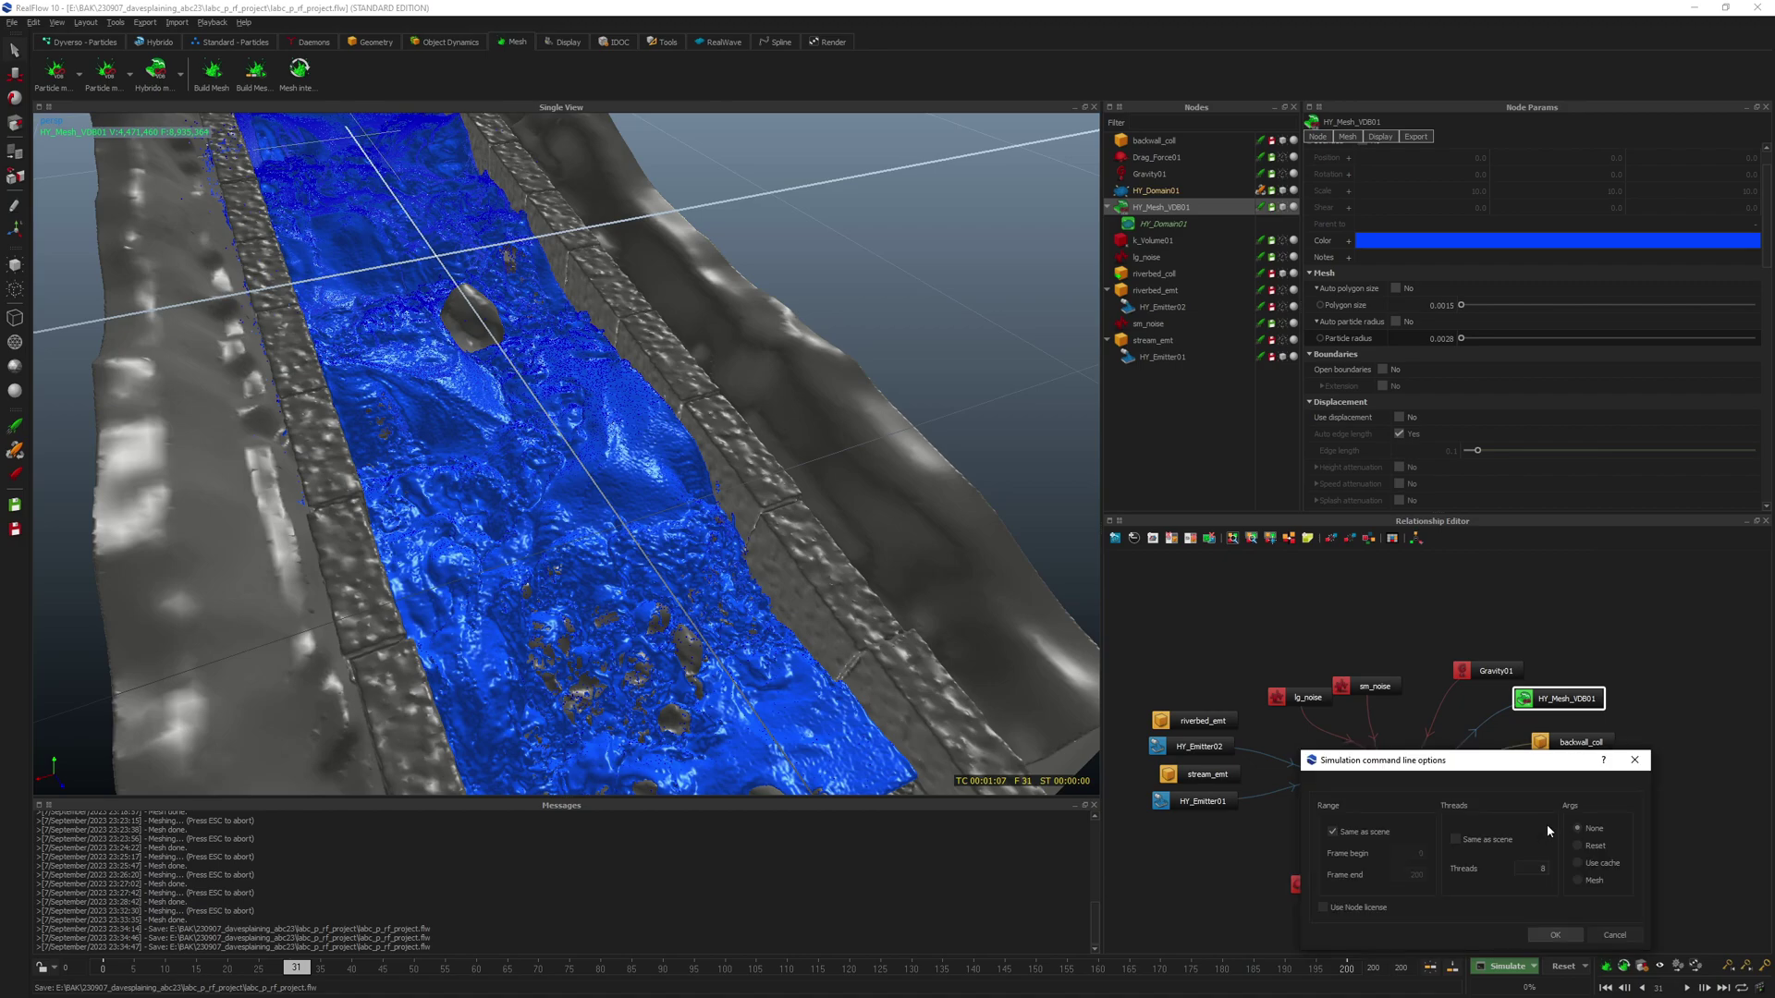
pyautogui.click(1556, 932)
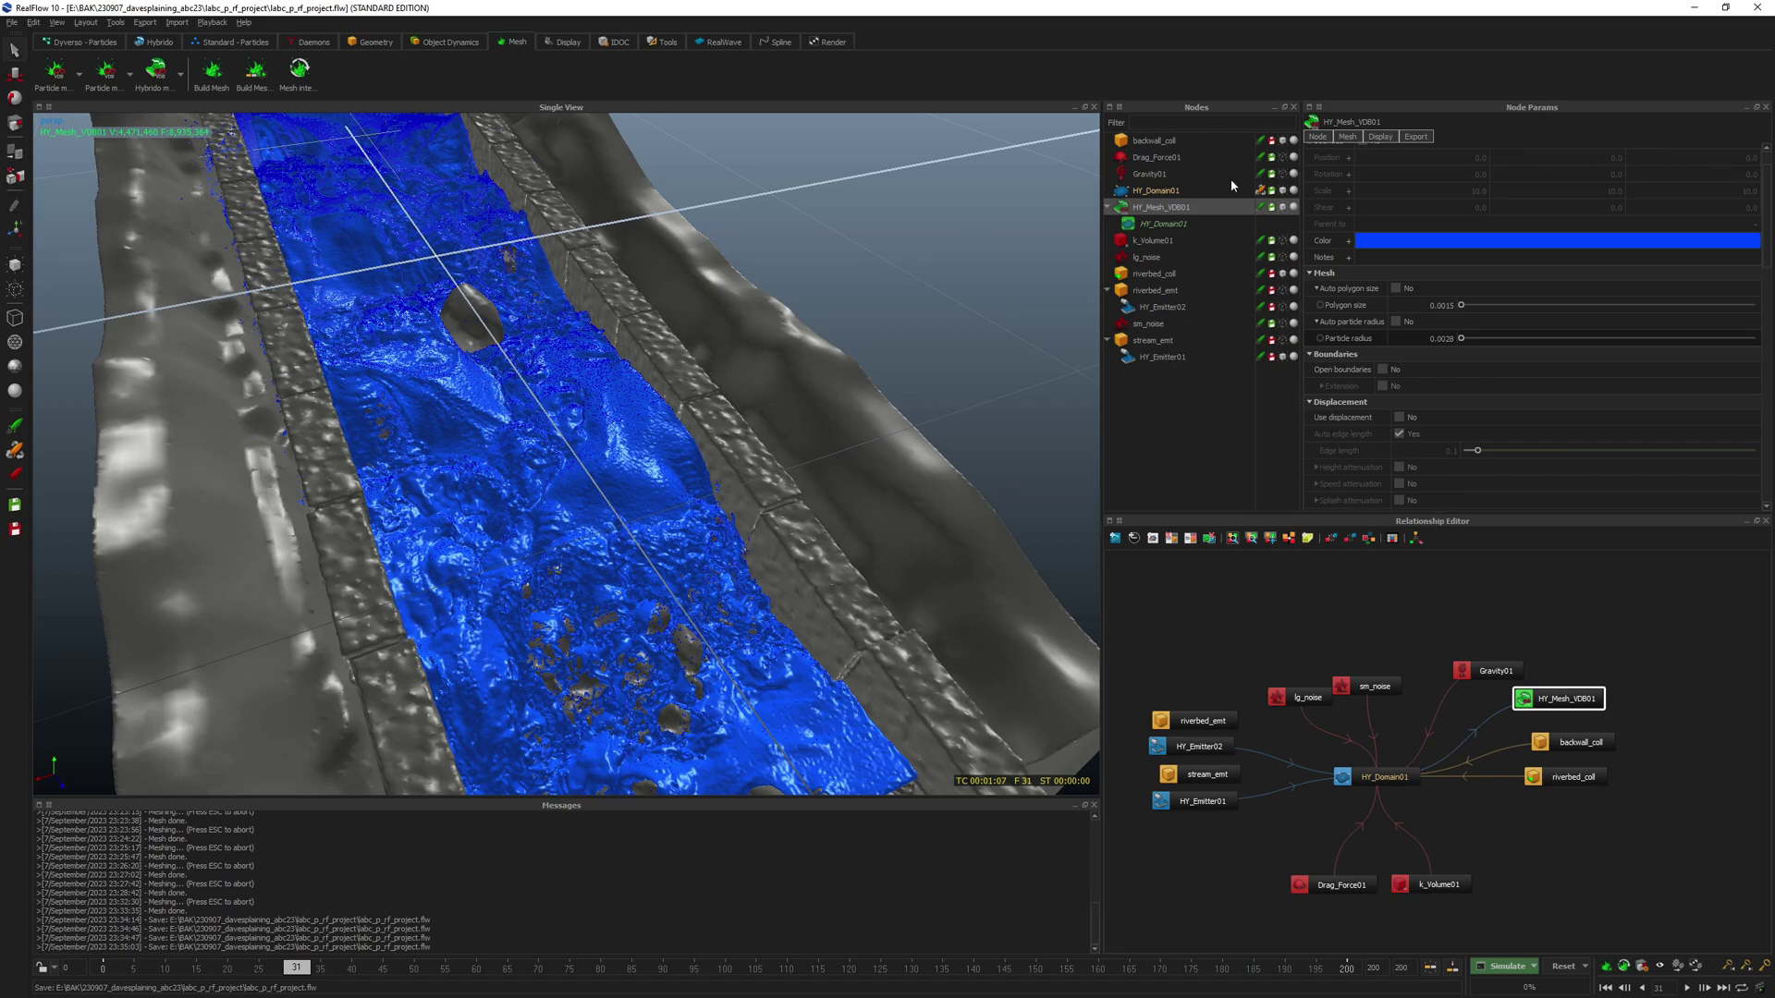
pyautogui.hotkey('ctrl', 's')
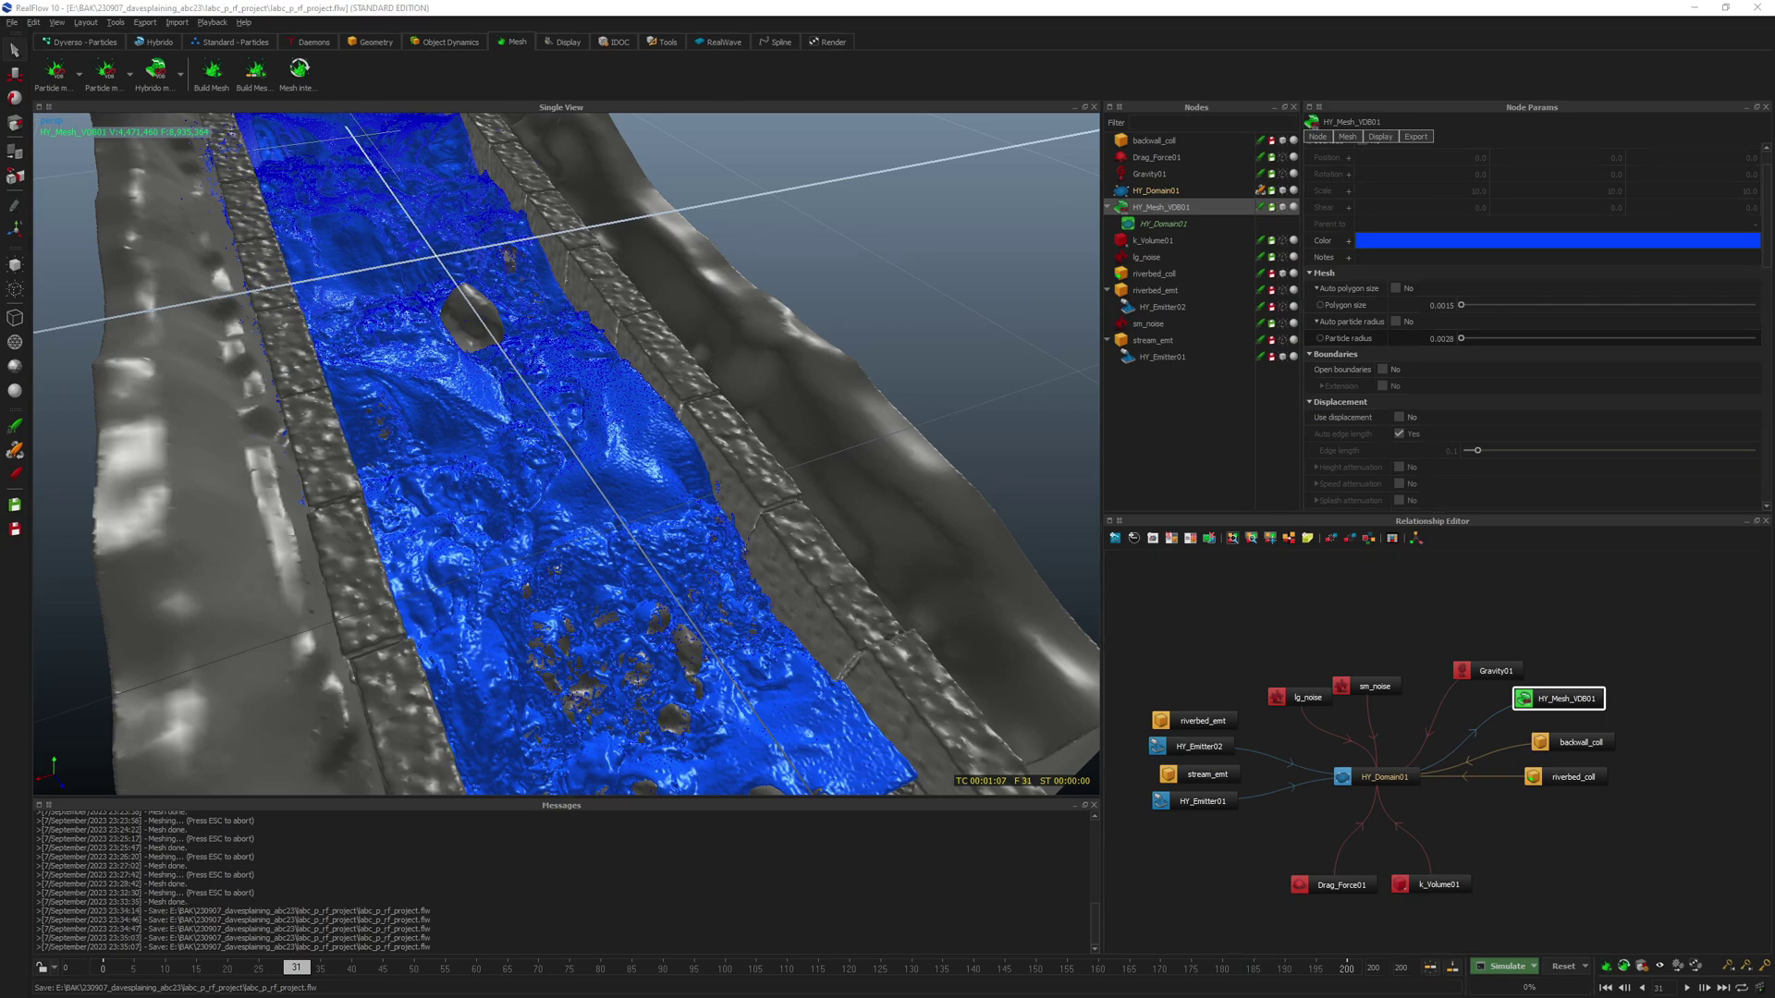
# - Add a Hybrido Splash node to the scene and place it below HY_Emitter01 in the relationship graph
pyautogui.click(1224, 573)
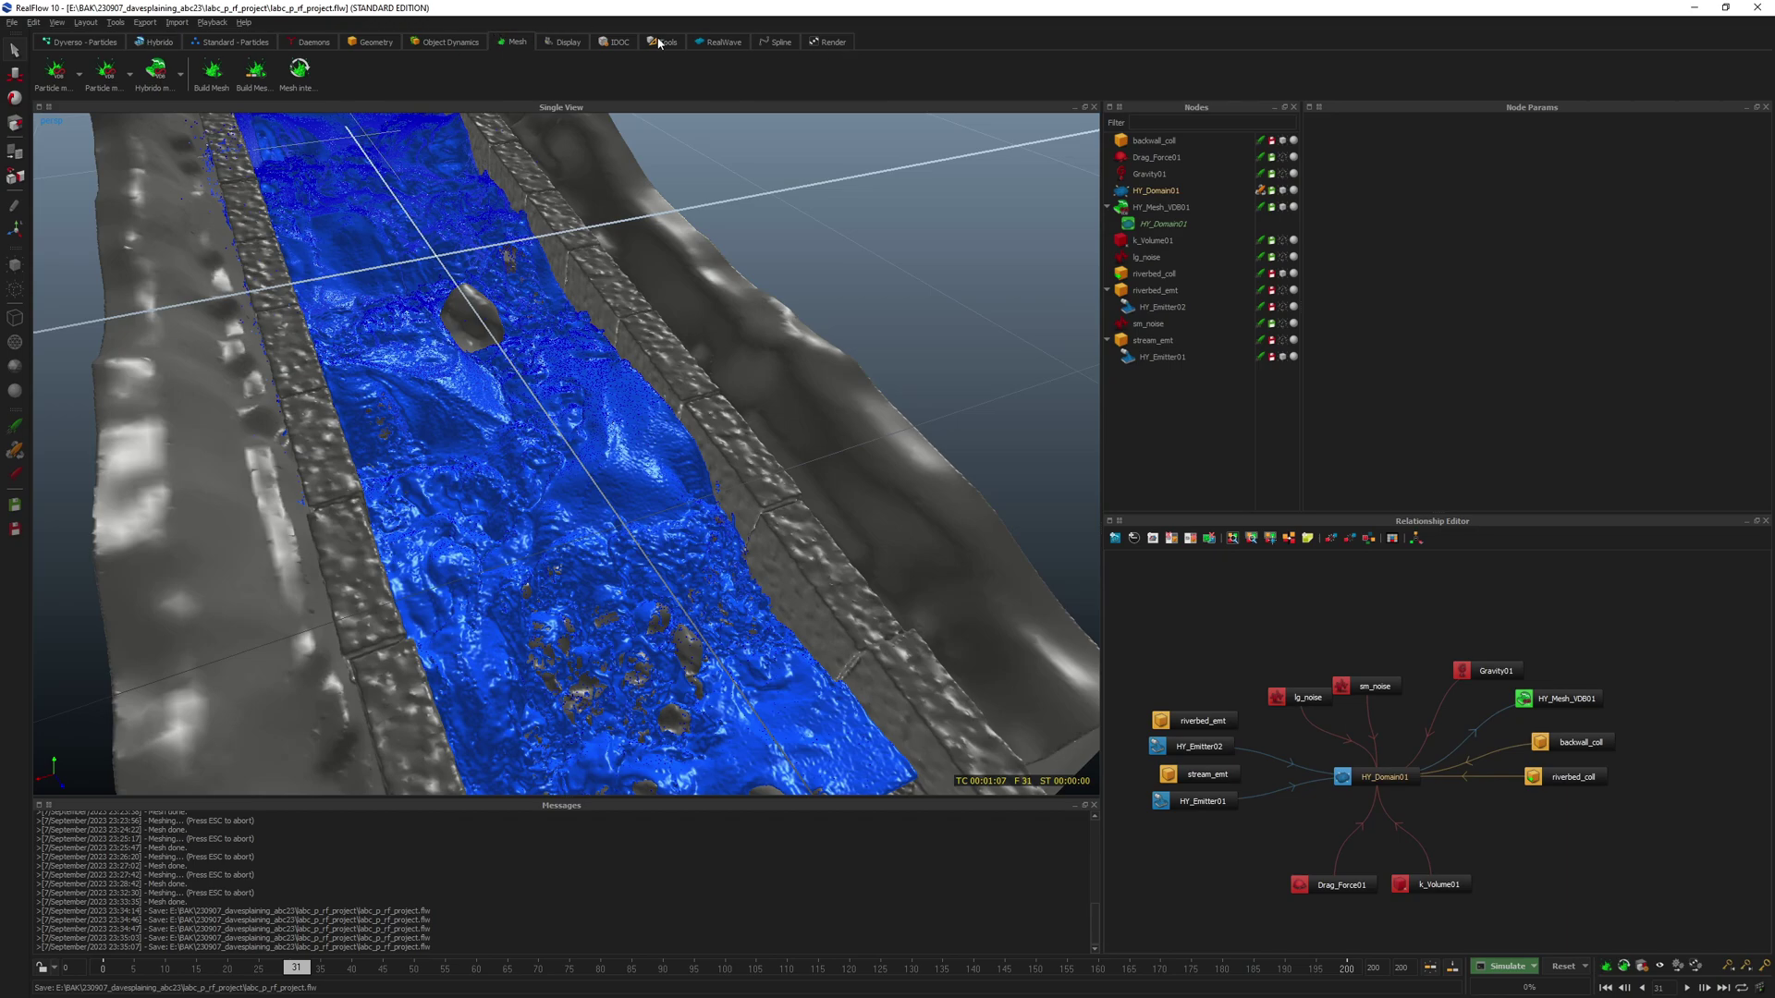
pyautogui.click(151, 43)
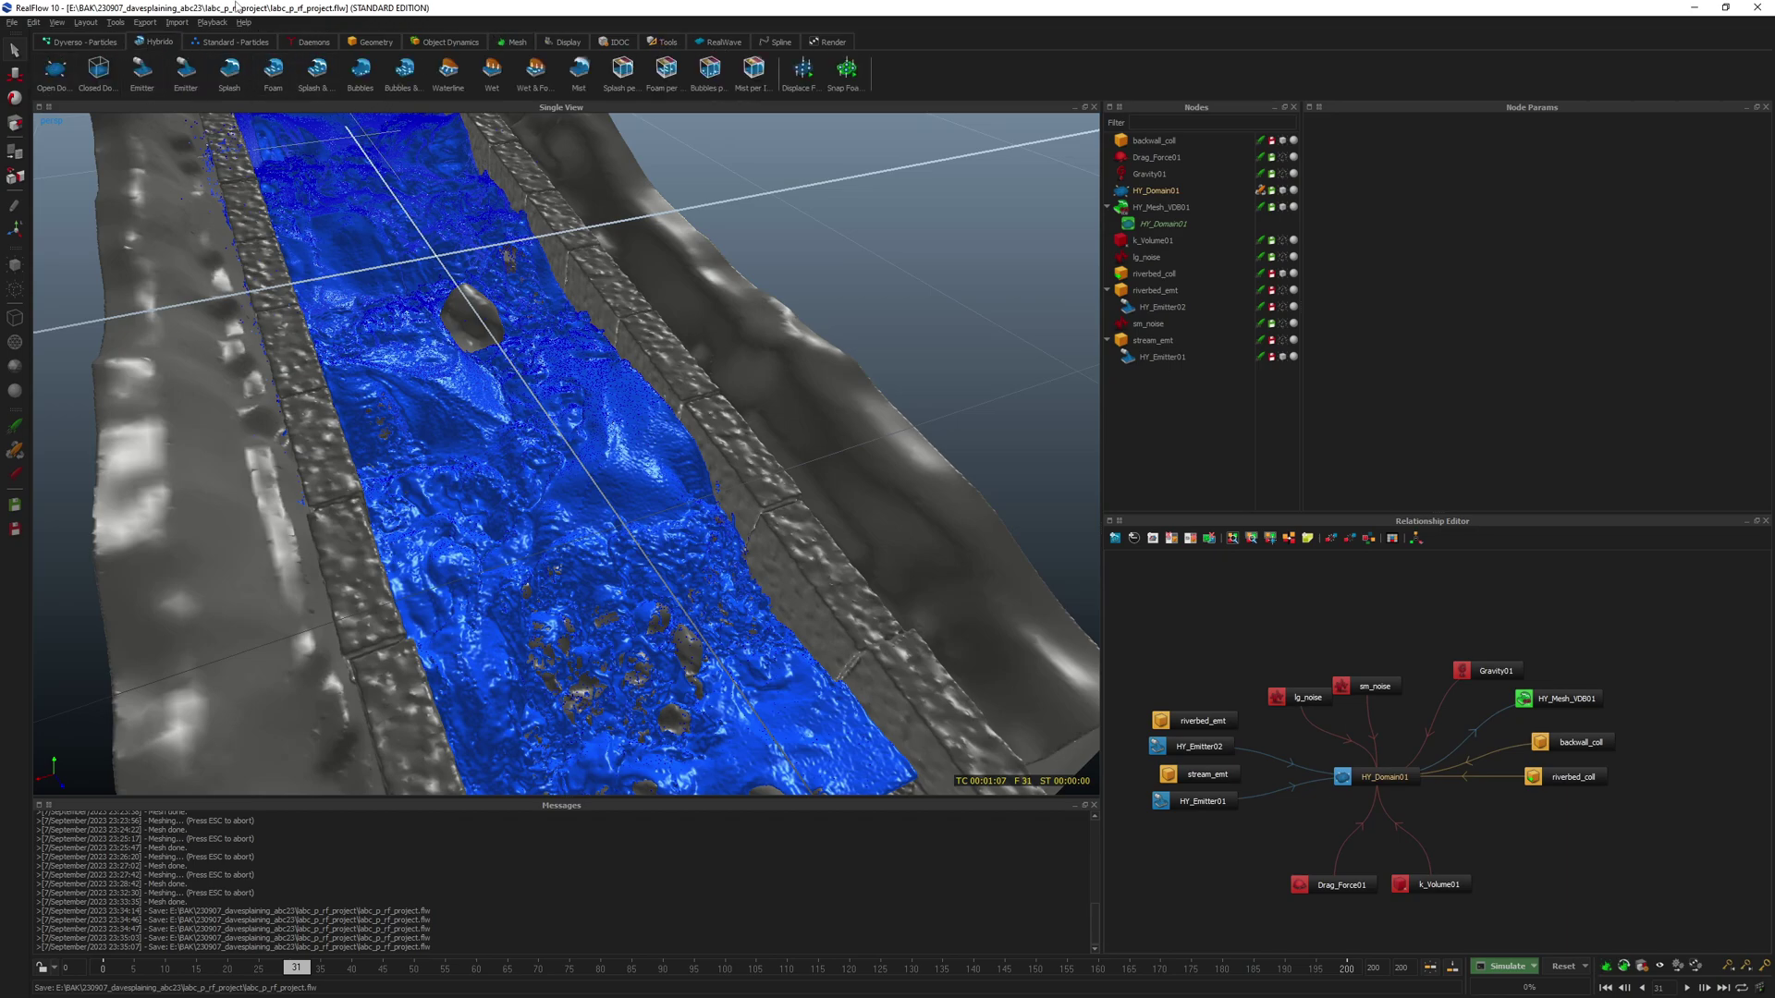
pyautogui.moveTo(234, 74); pyautogui.dragTo(246, 76)
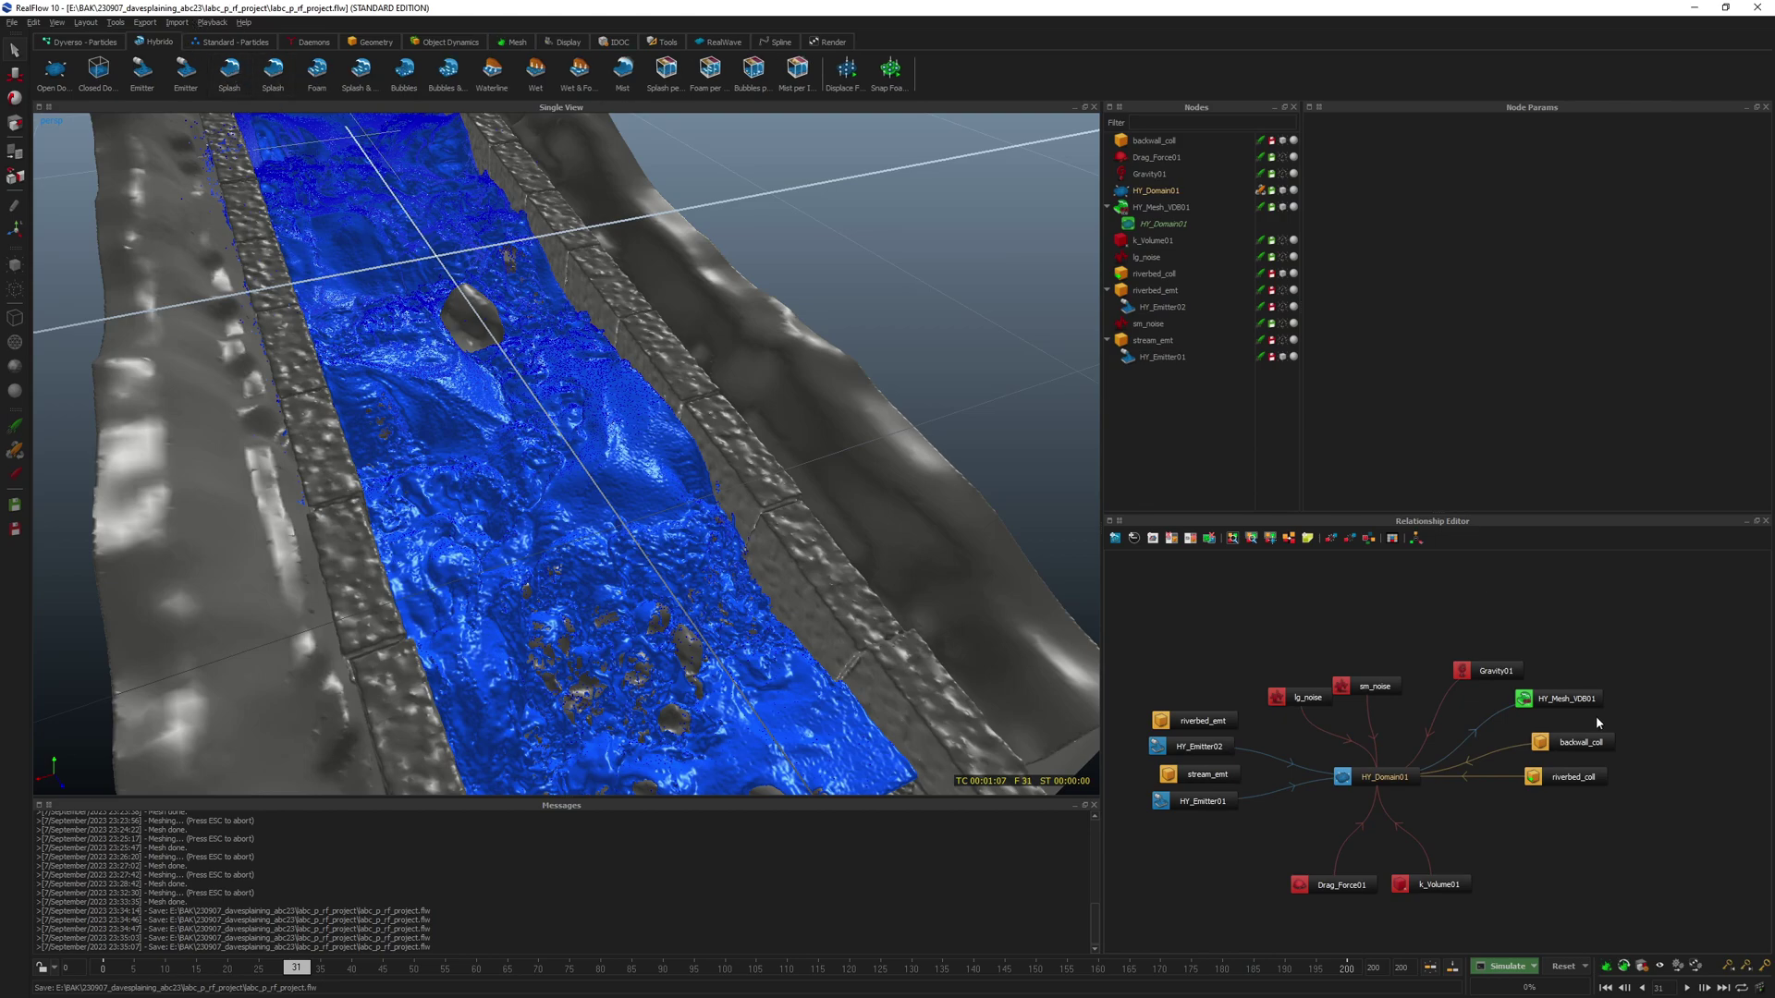
pyautogui.click(230, 69)
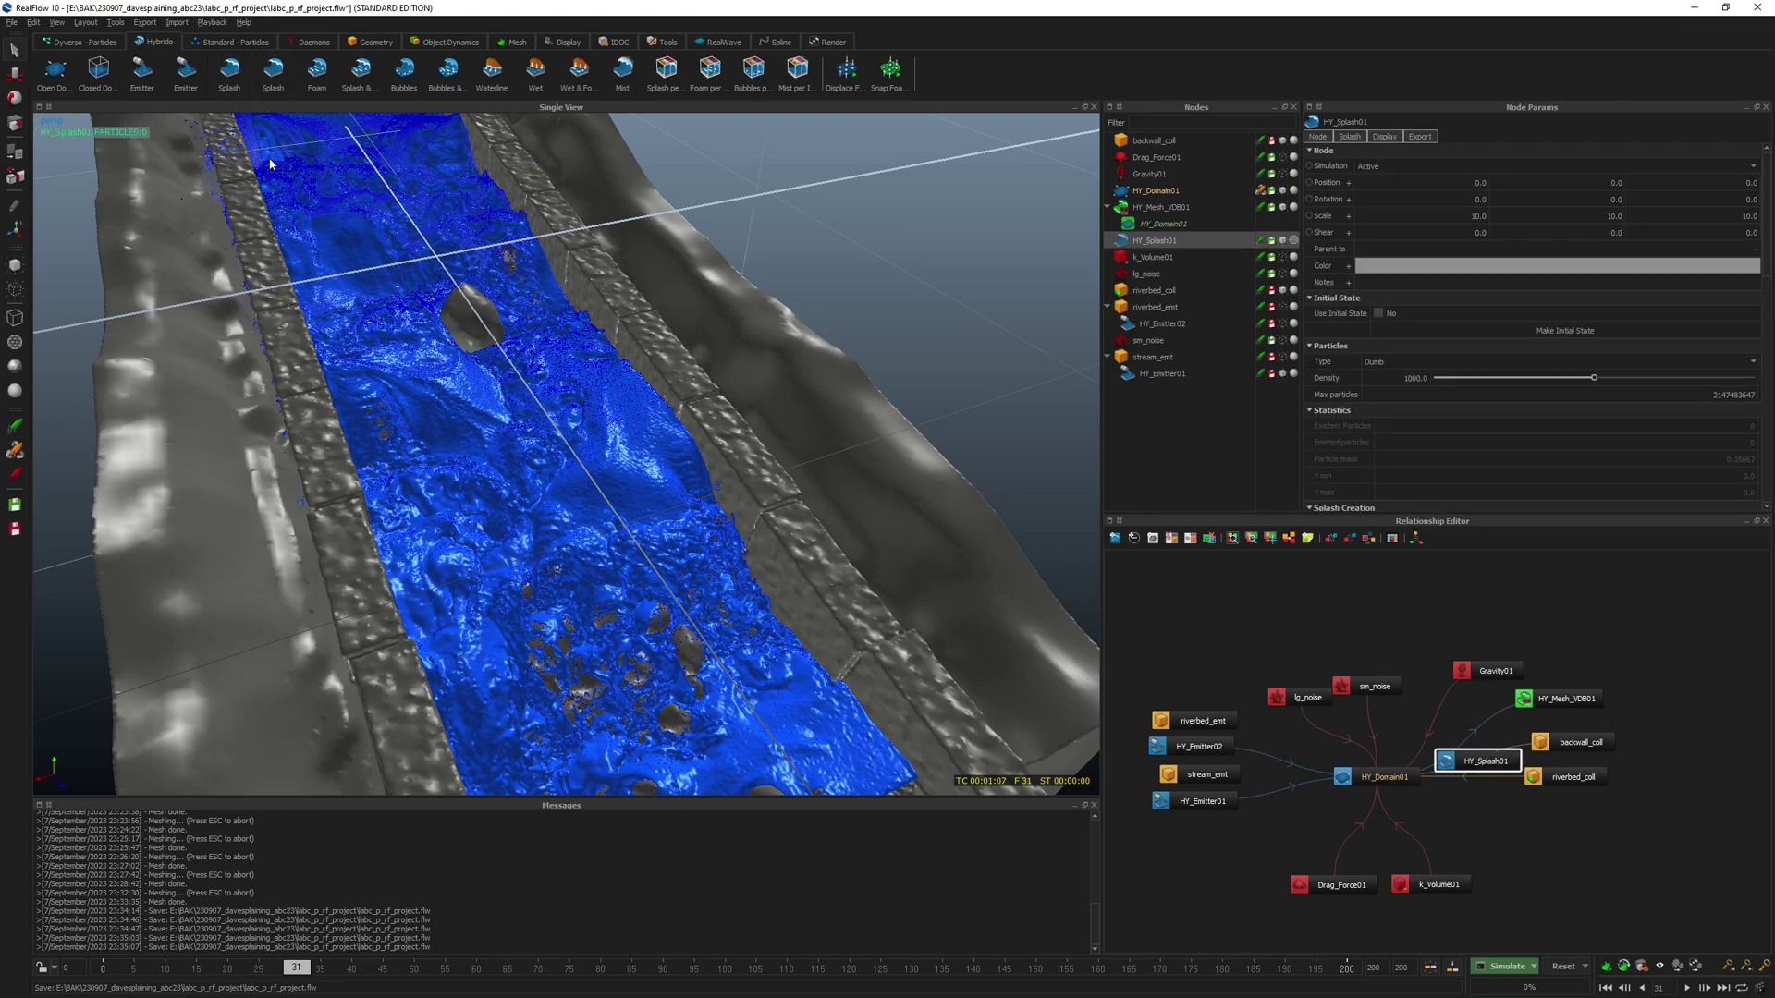
pyautogui.moveTo(1479, 766); pyautogui.dragTo(1368, 779)
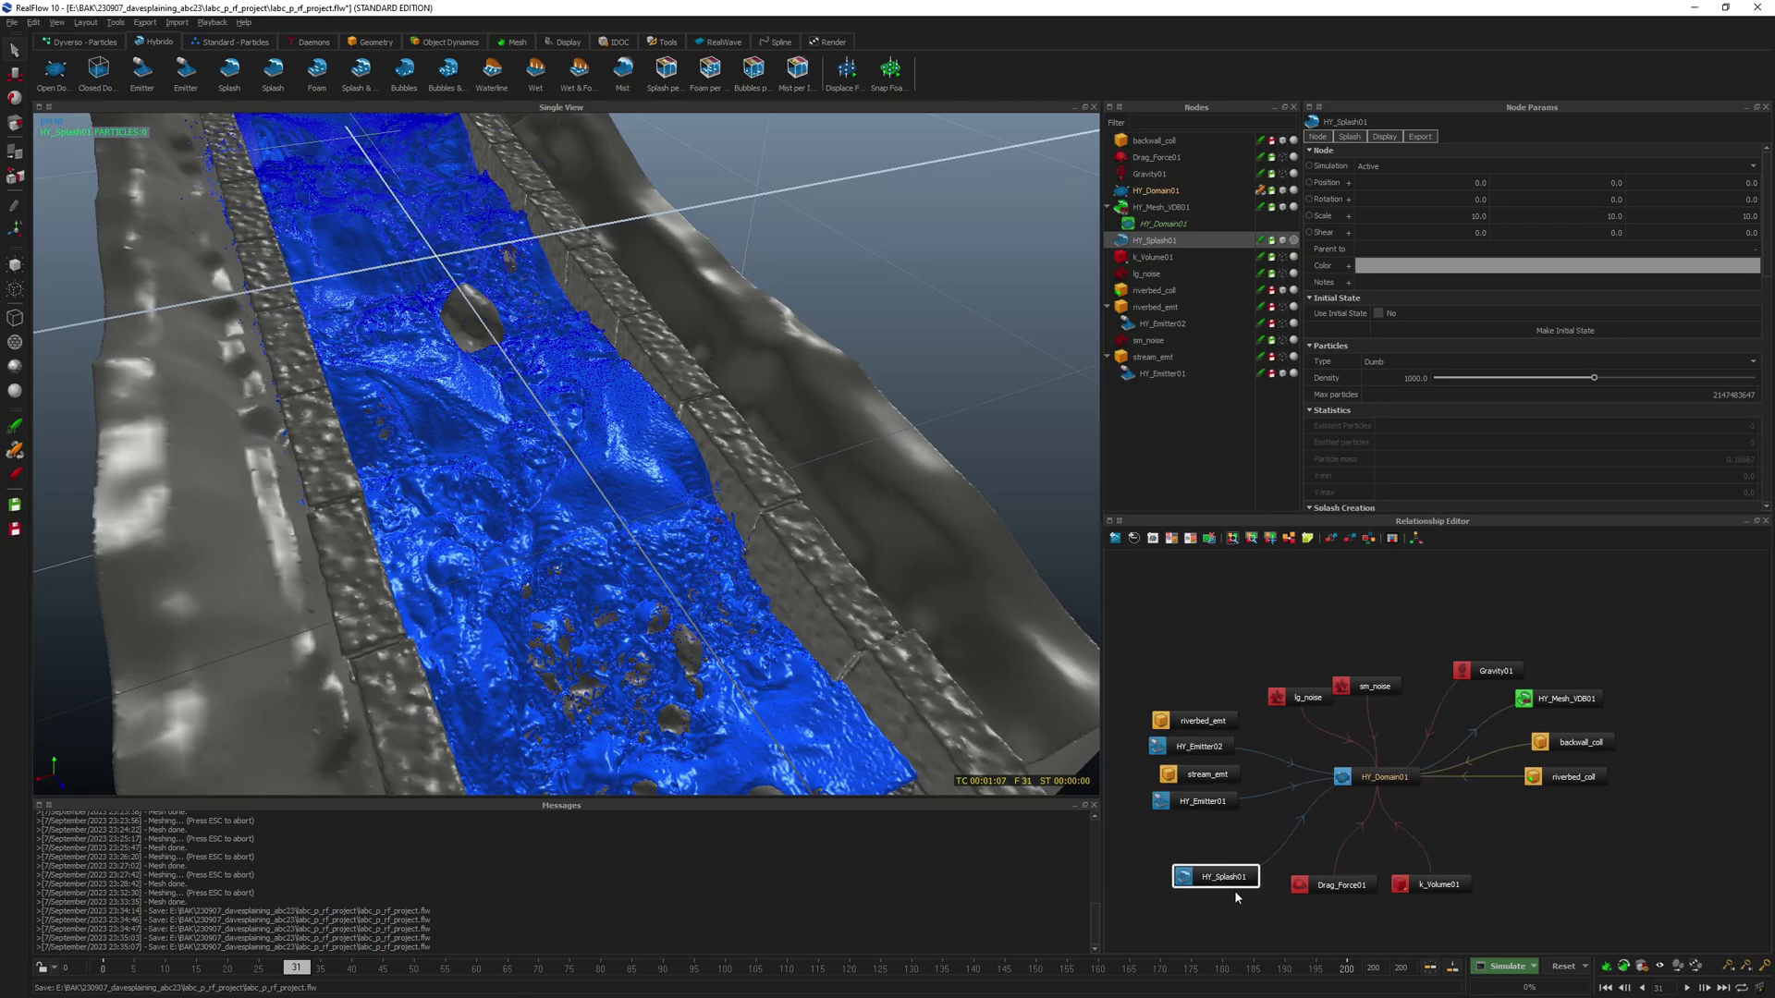
# - Link HY_Splash01 to the lg_noise and Gravity01 daemons and to the riverbed_coll and backwall_coll objects
pyautogui.moveTo(1238, 876); pyautogui.dragTo(1294, 699)
pyautogui.moveTo(1238, 876); pyautogui.dragTo(1480, 662)
pyautogui.moveTo(1219, 876); pyautogui.dragTo(1541, 776)
pyautogui.moveTo(1239, 876); pyautogui.dragTo(1580, 744)
# - Set HY_Splash01's particle type to Liquid - Hybrido and its cell size to 0.03, checking the scene's cell size scale
pyautogui.click(1420, 360)
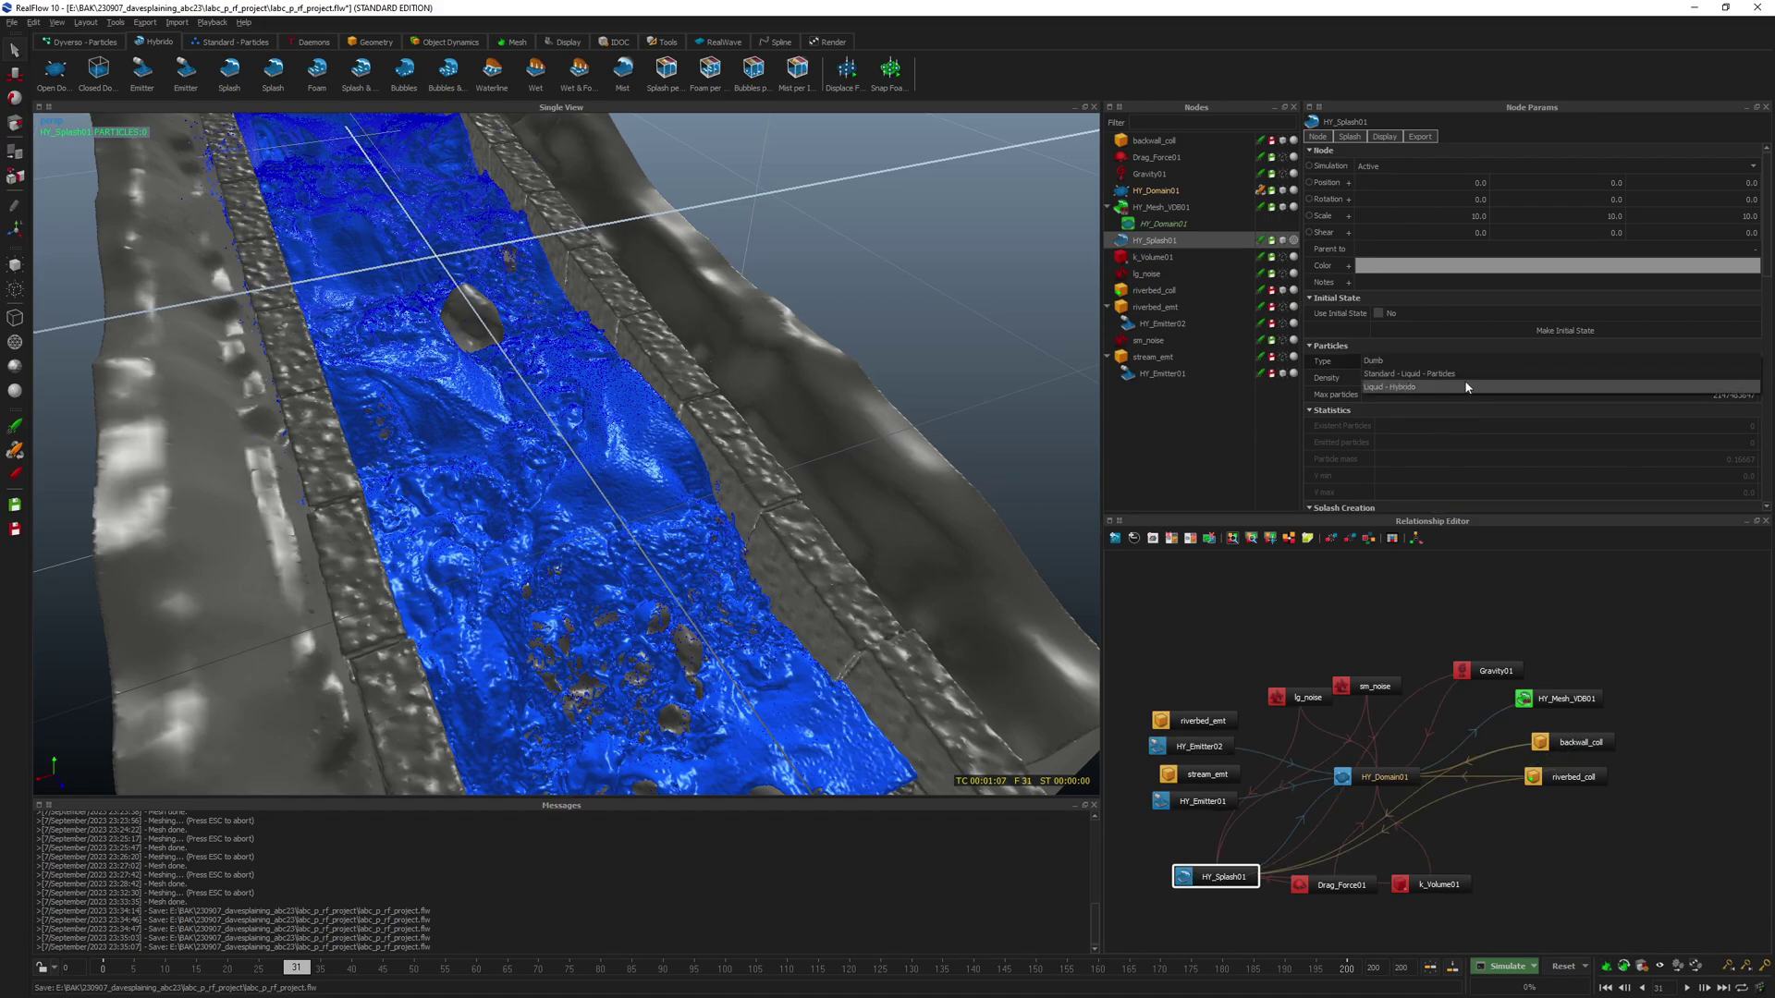
pyautogui.click(1407, 386)
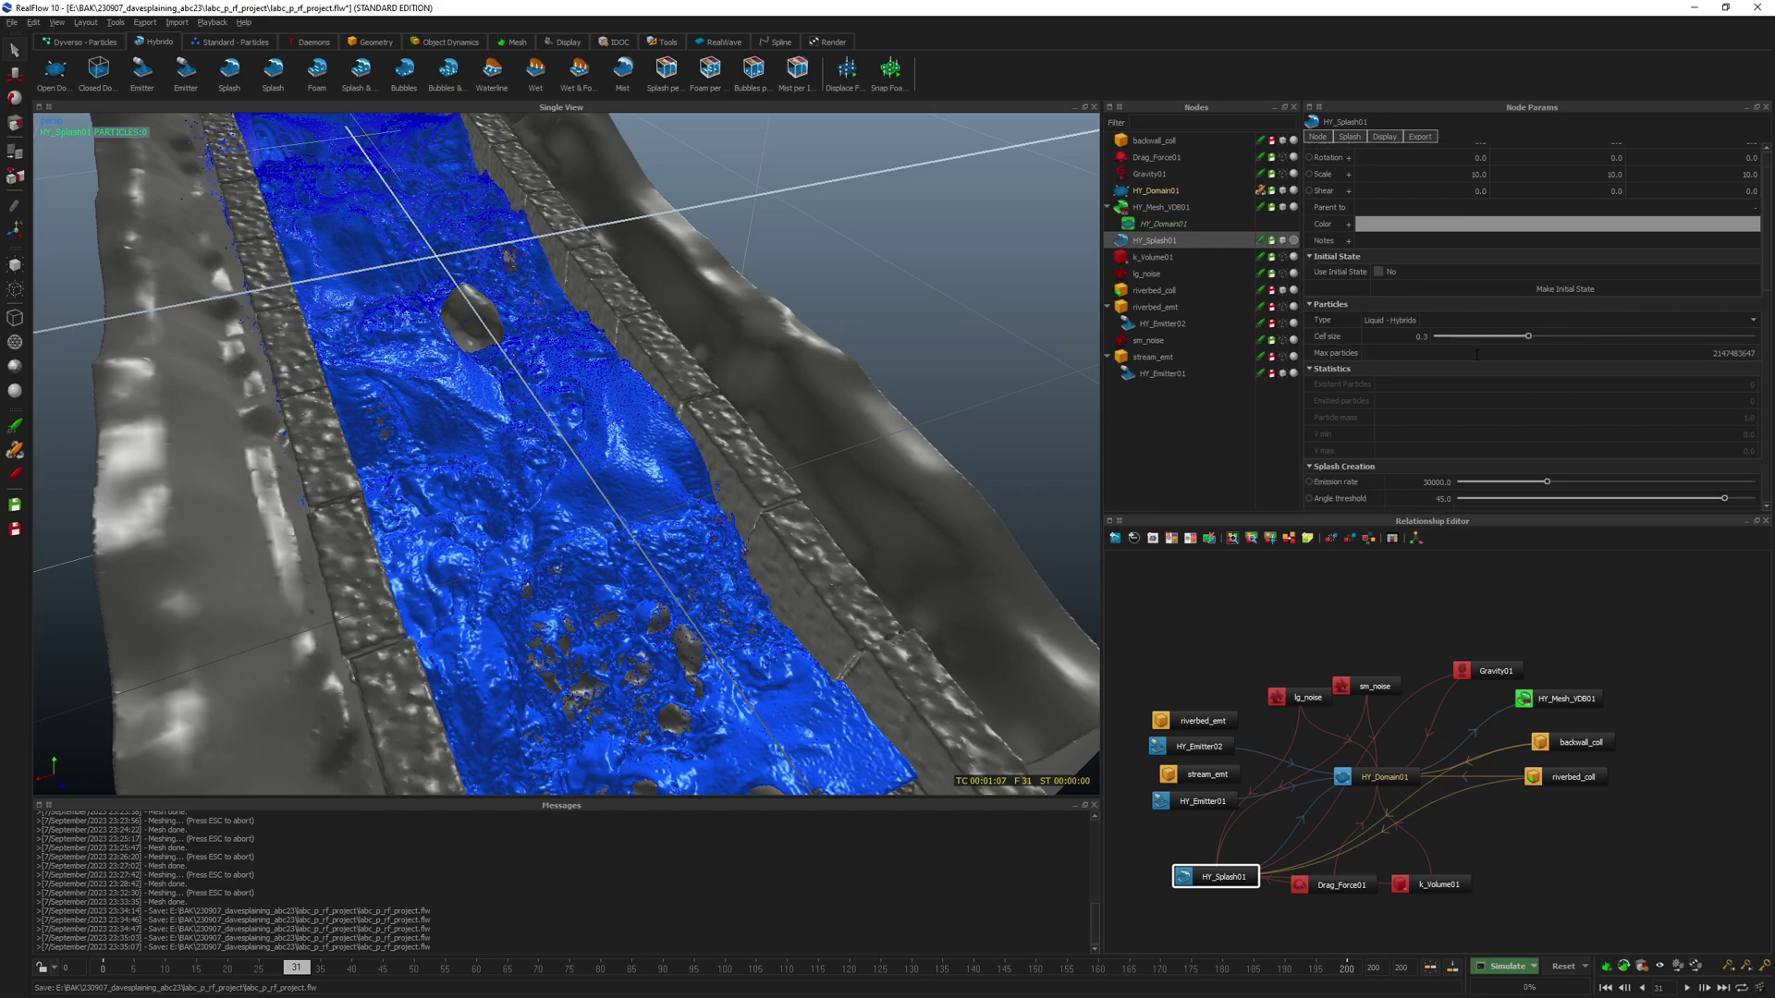
pyautogui.doubleClick(1414, 339)
pyautogui.click(1638, 966)
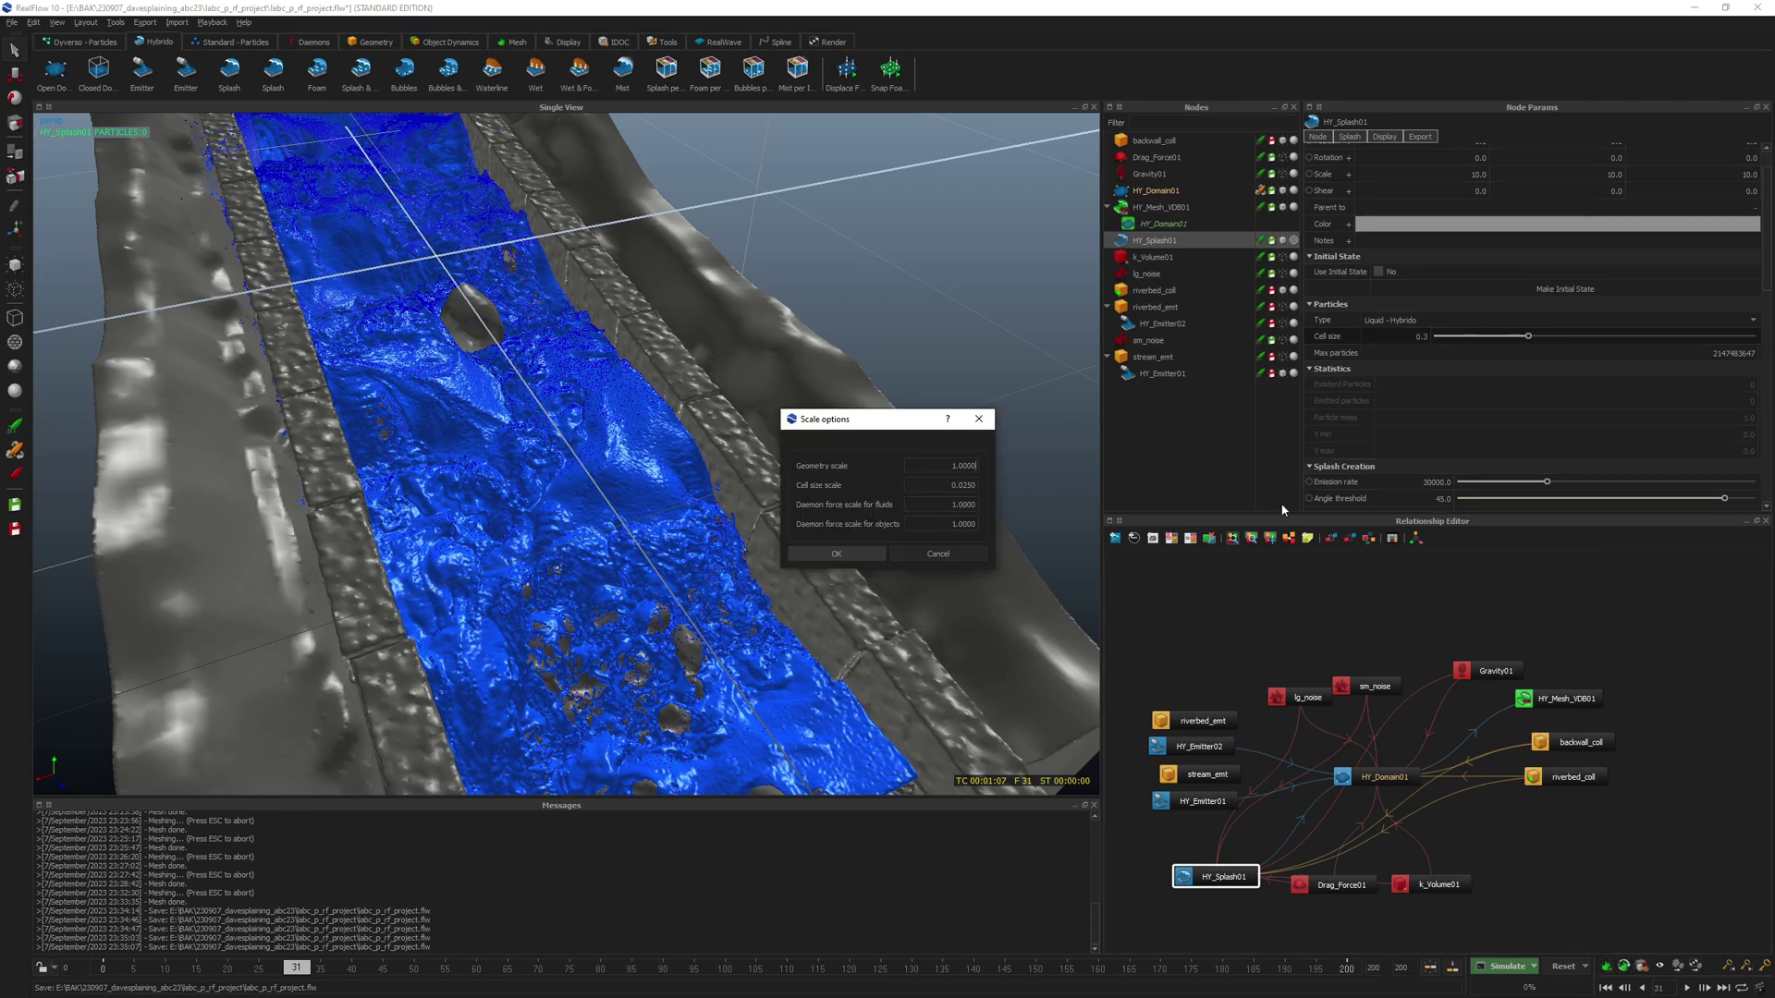
pyautogui.press('Tab')
pyautogui.click(978, 418)
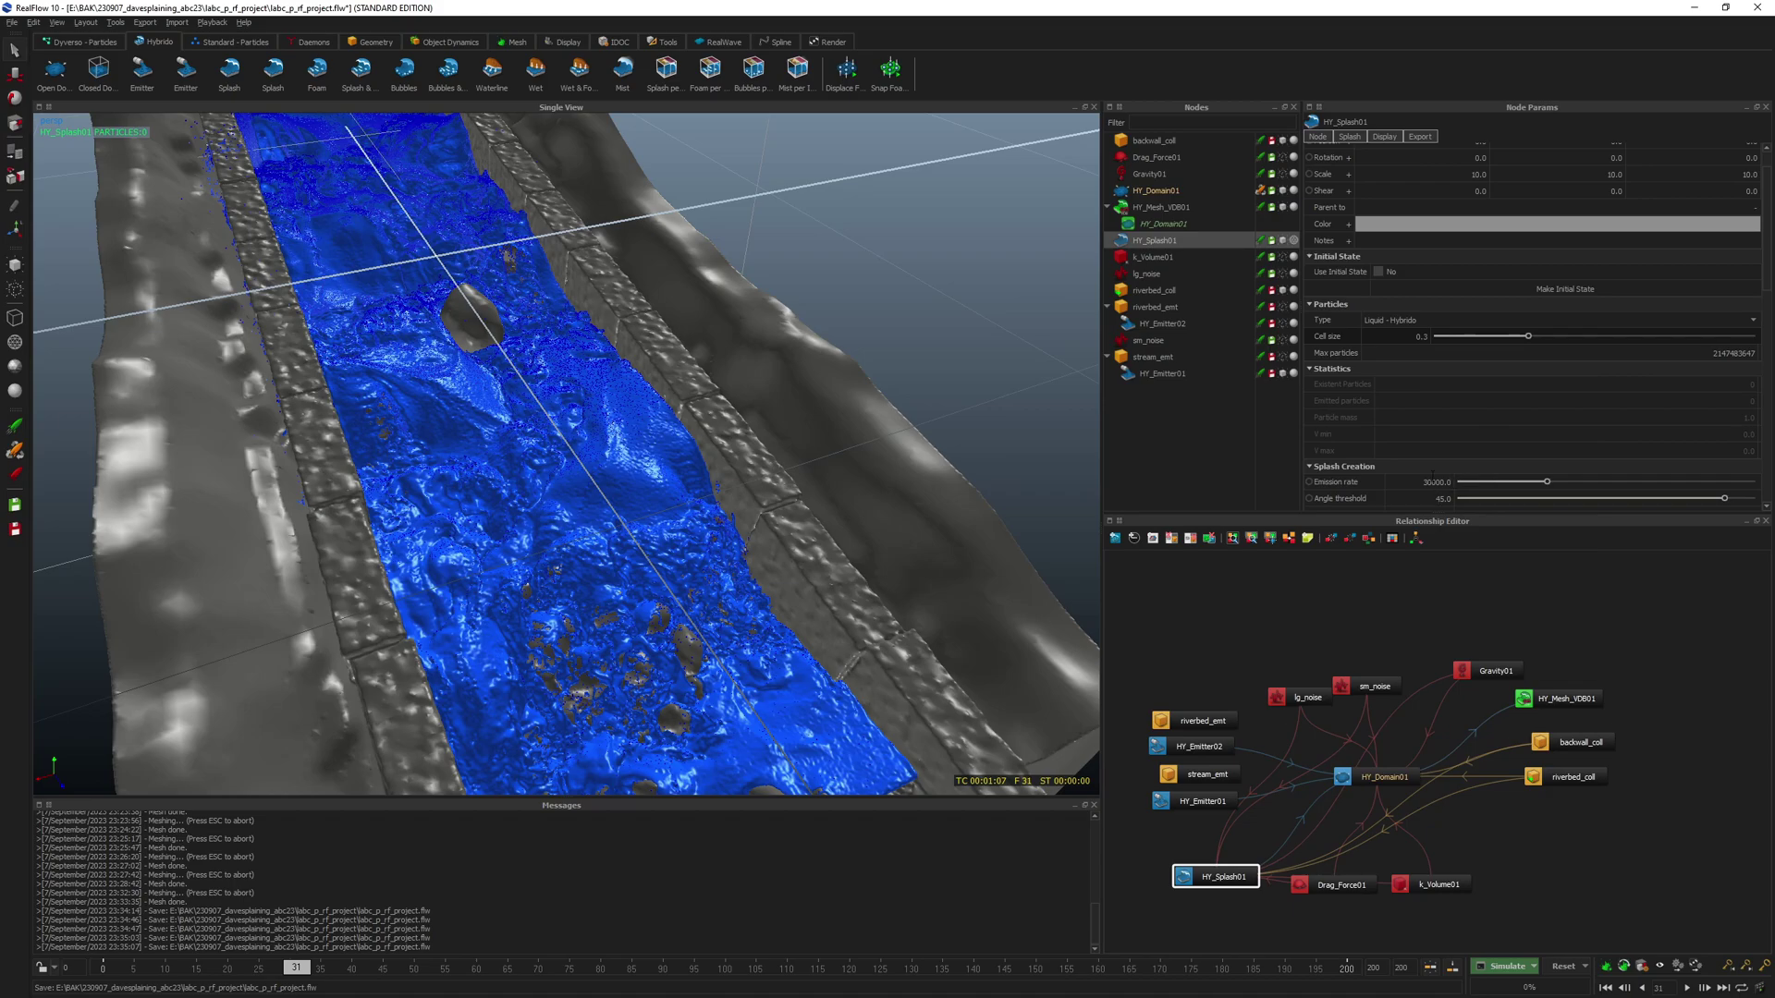
pyautogui.click(1422, 336)
pyautogui.press('BackSpace')
pyautogui.press('Return')
# - Review HY_Splash01's splash creation and export settings, and align its node beside Drag_Force01 in the relationship graph
pyautogui.scroll(-8, 1539, 451)
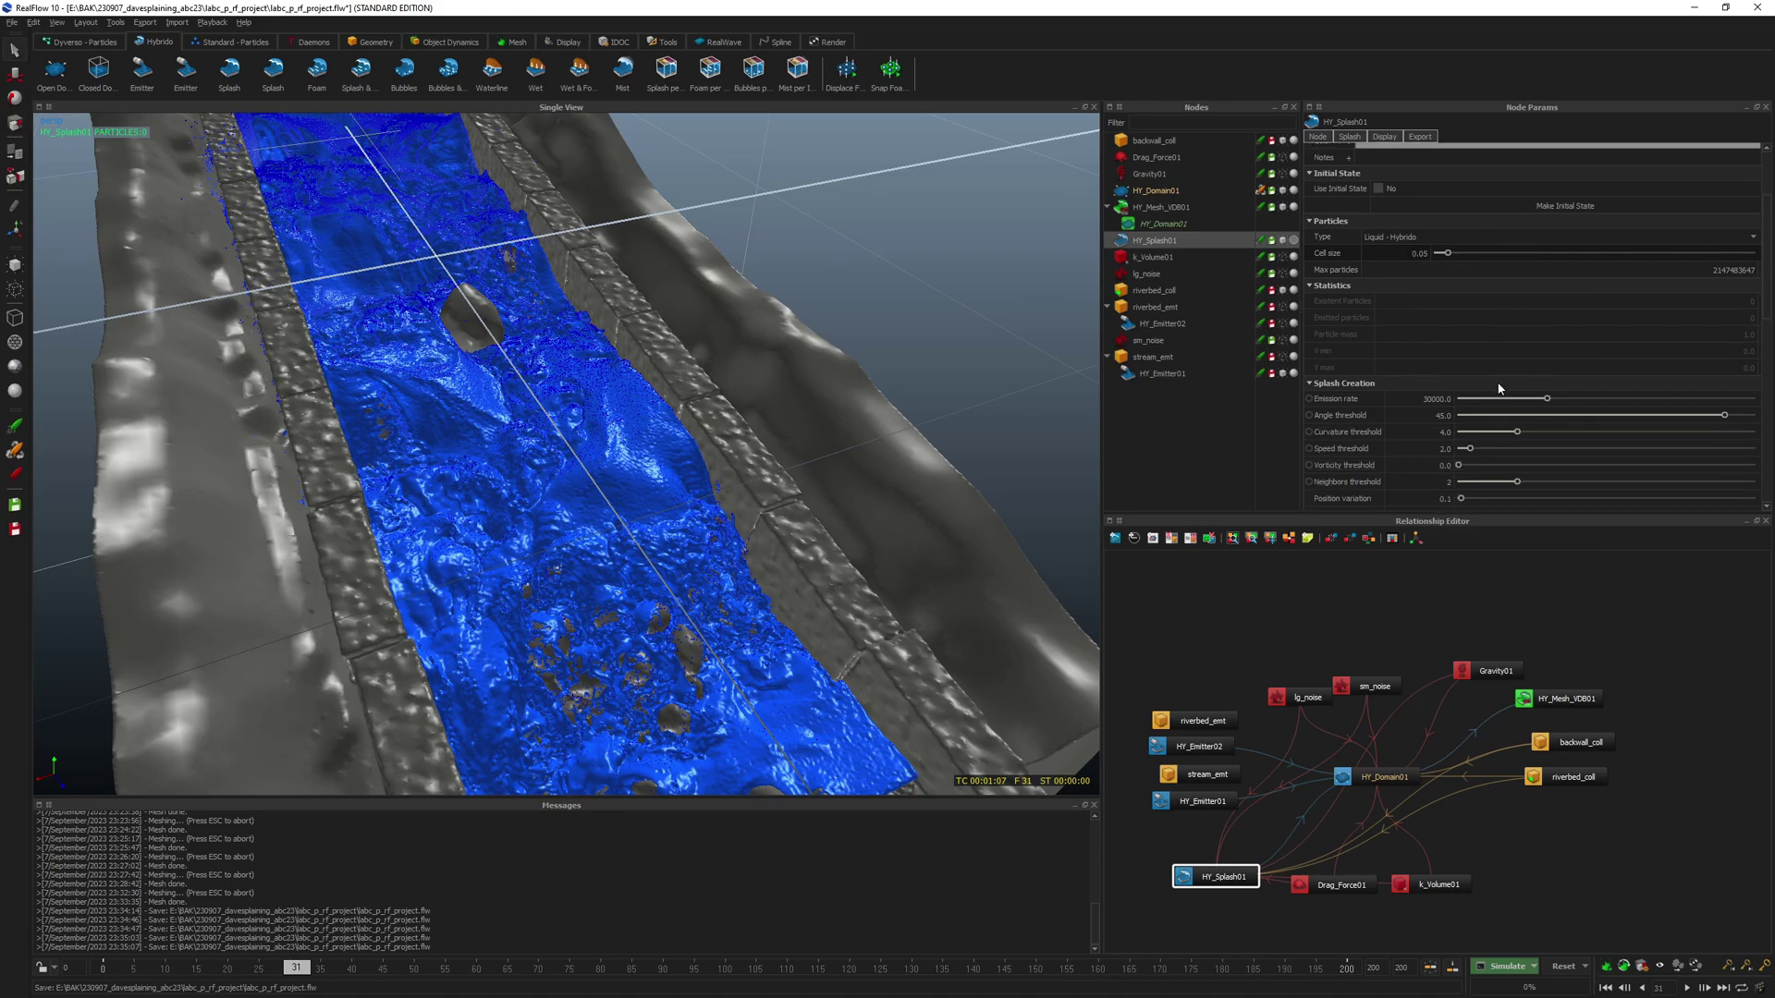
pyautogui.scroll(-7, 1342, 282)
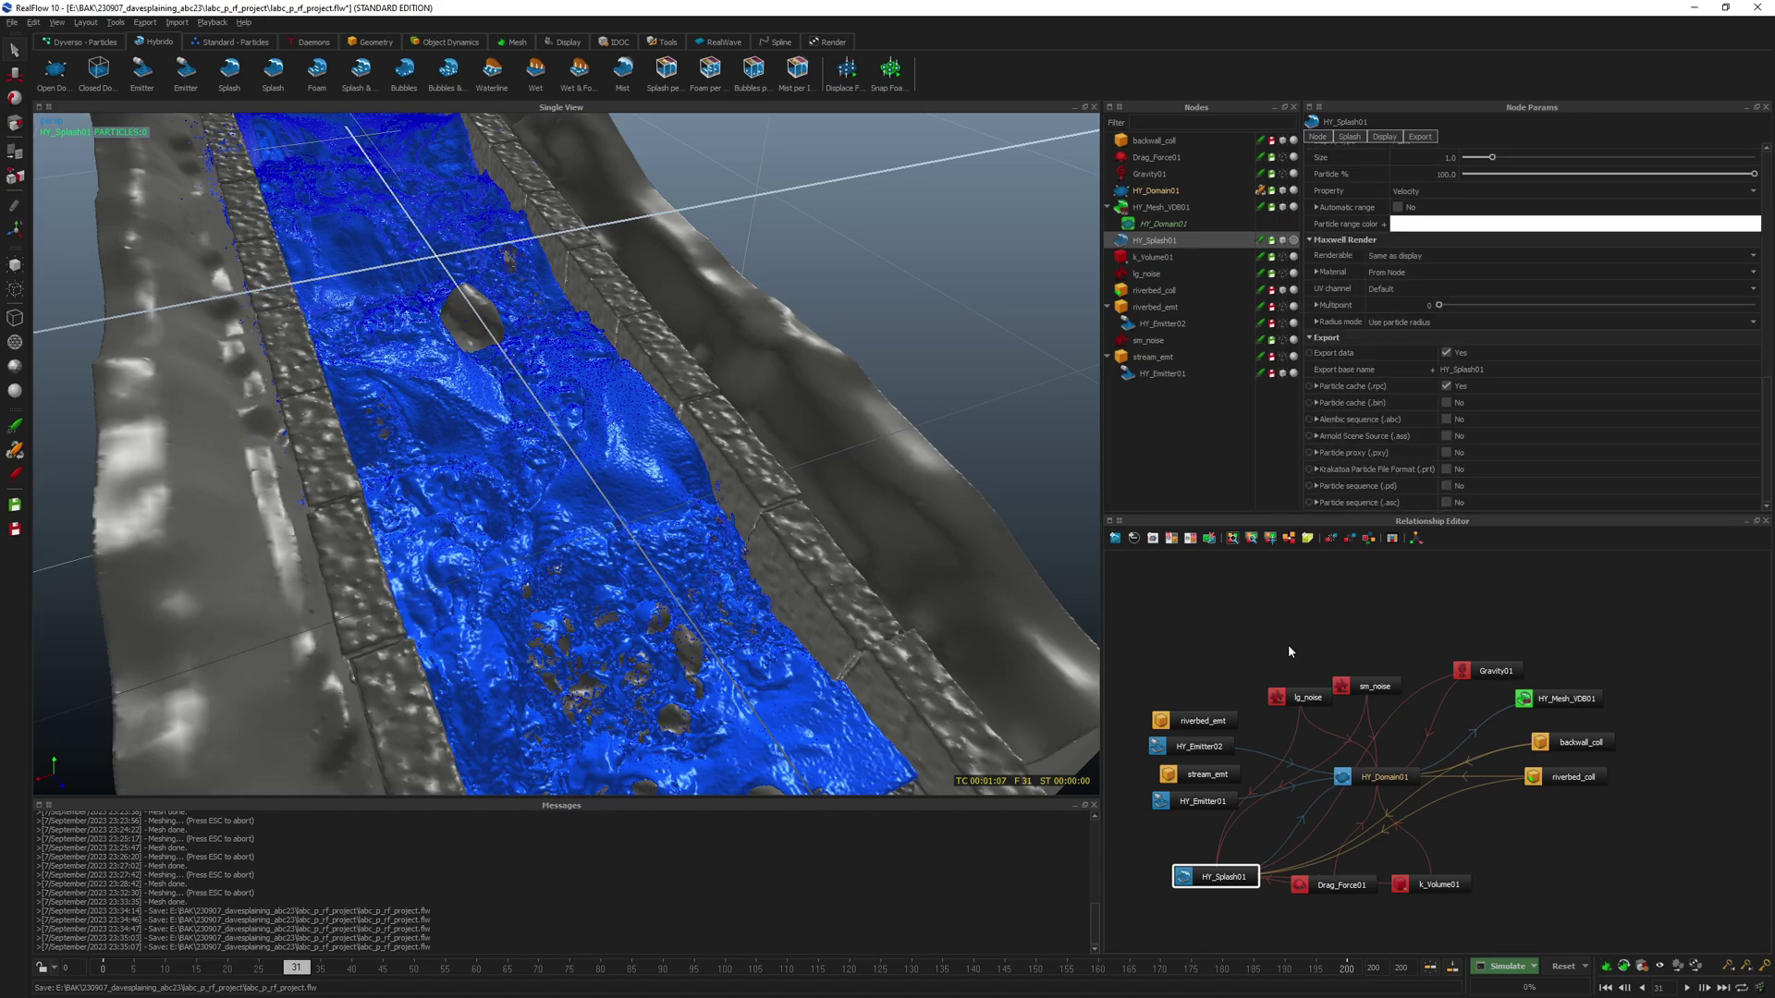
pyautogui.moveTo(1240, 874)
pyautogui.mouseDown()
pyautogui.moveTo(1253, 886)
pyautogui.moveTo(1254, 856)
pyautogui.moveTo(1297, 849)
pyautogui.moveTo(1251, 885)
pyautogui.mouseUp()
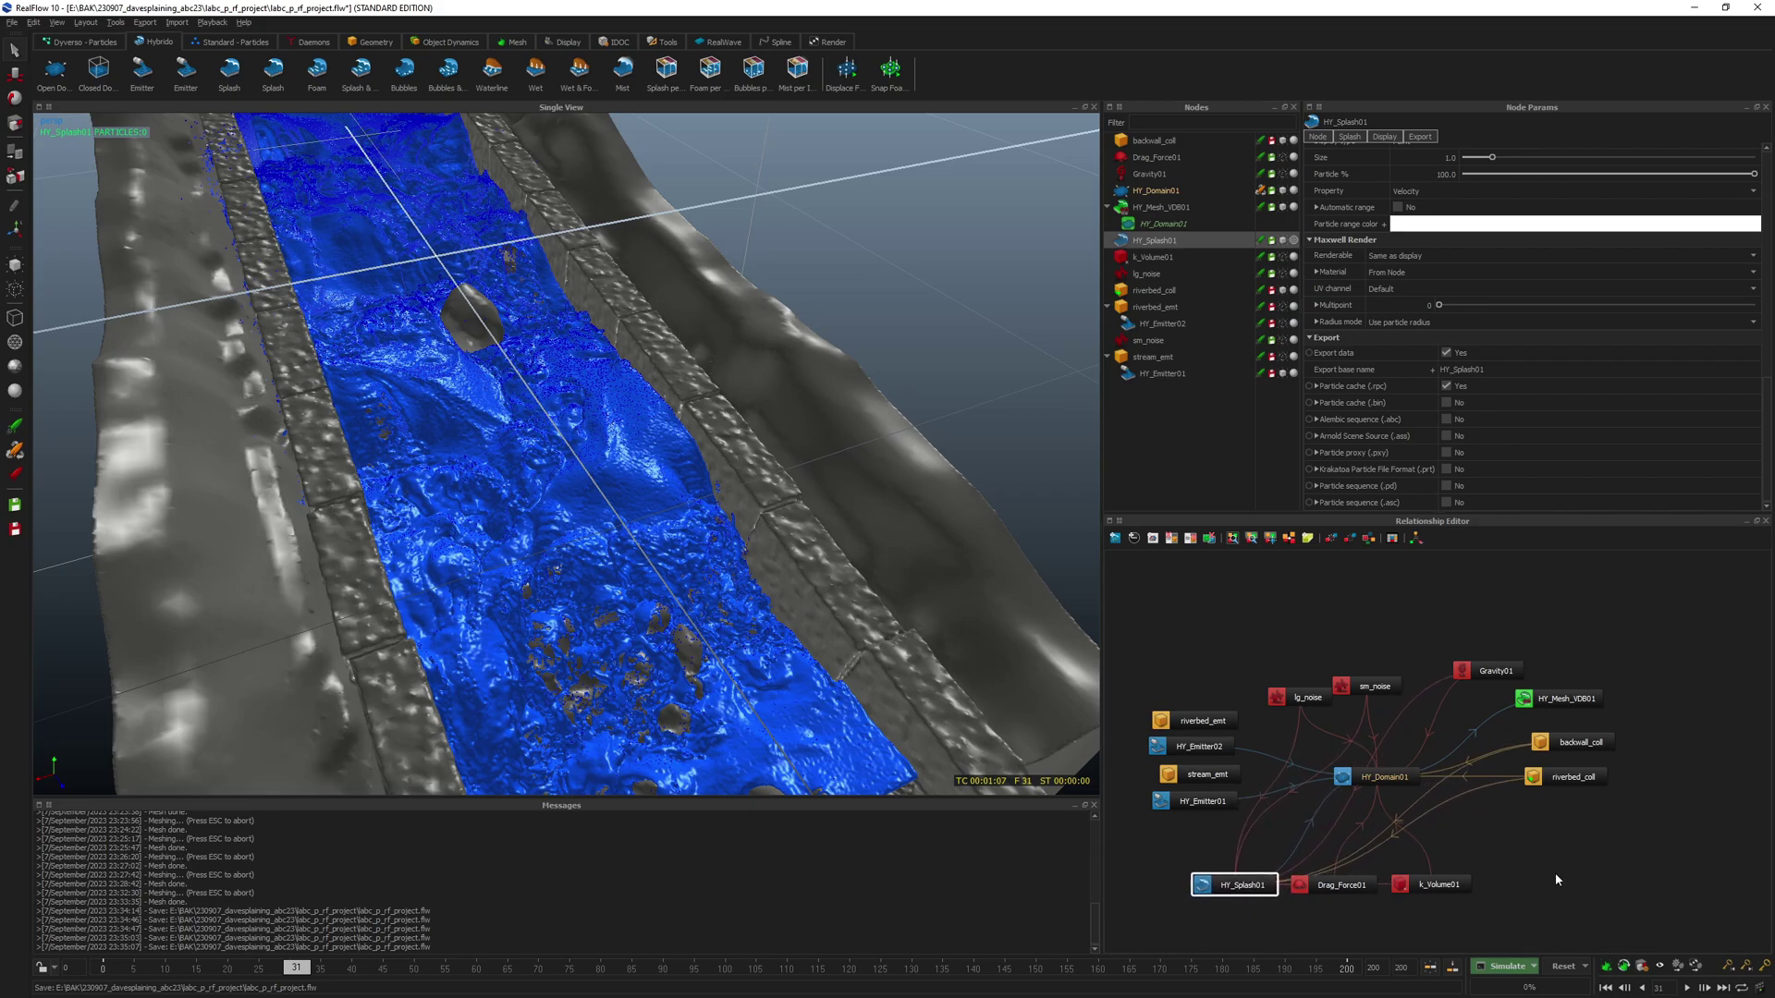
pyautogui.moveTo(314, 79); pyautogui.dragTo(329, 84)
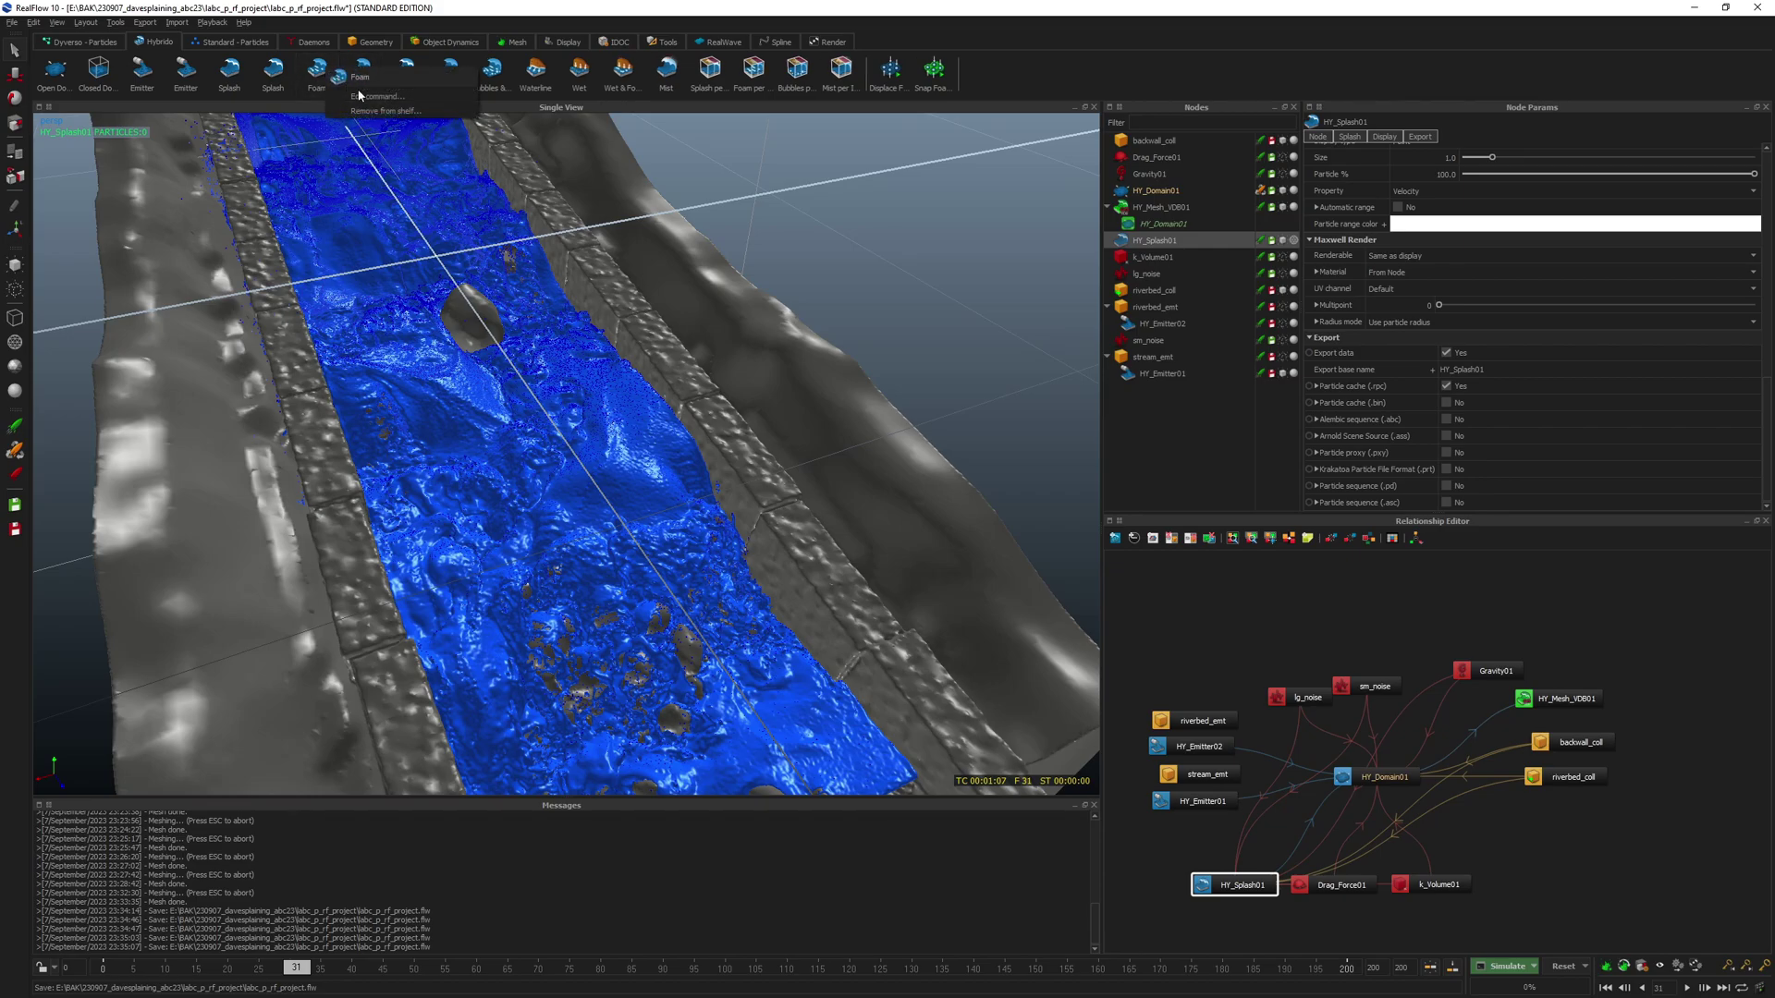
pyautogui.moveTo(386, 117); pyautogui.dragTo(386, 120)
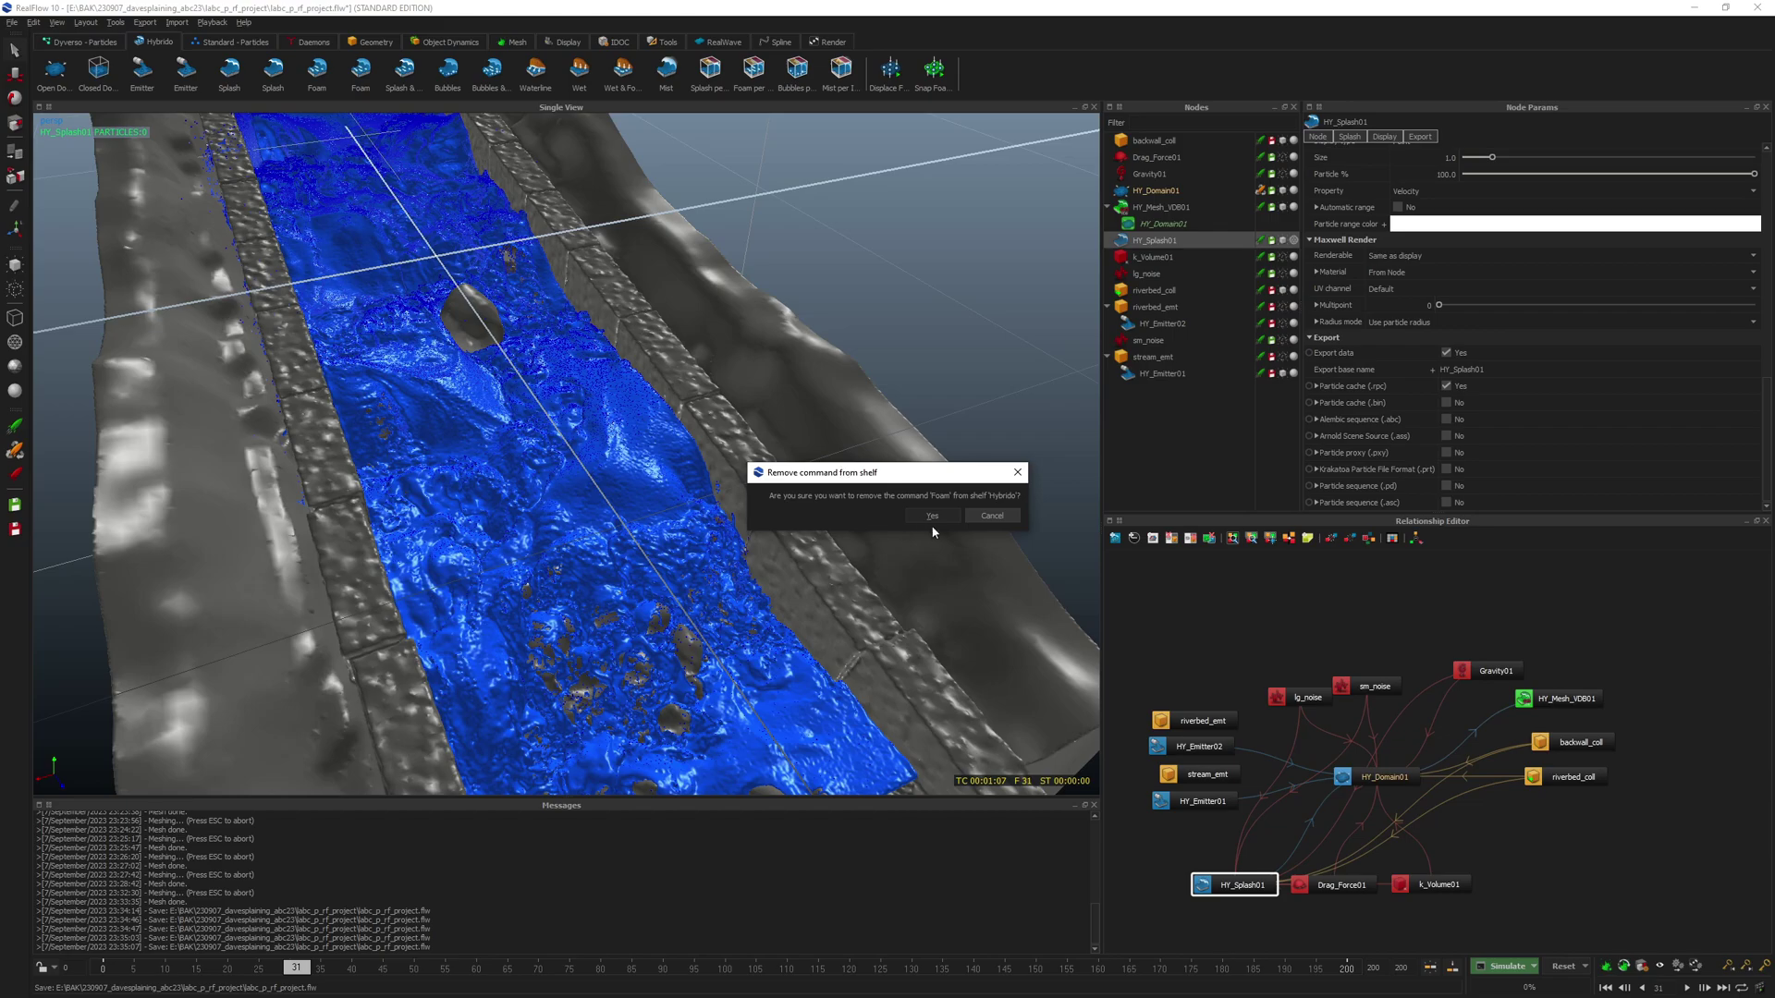
pyautogui.click(931, 516)
# - Add a Hybrido Foam node, place it beside k_Volume01 in the relationship graph and review its foam dynamics and display settings
pyautogui.click(317, 69)
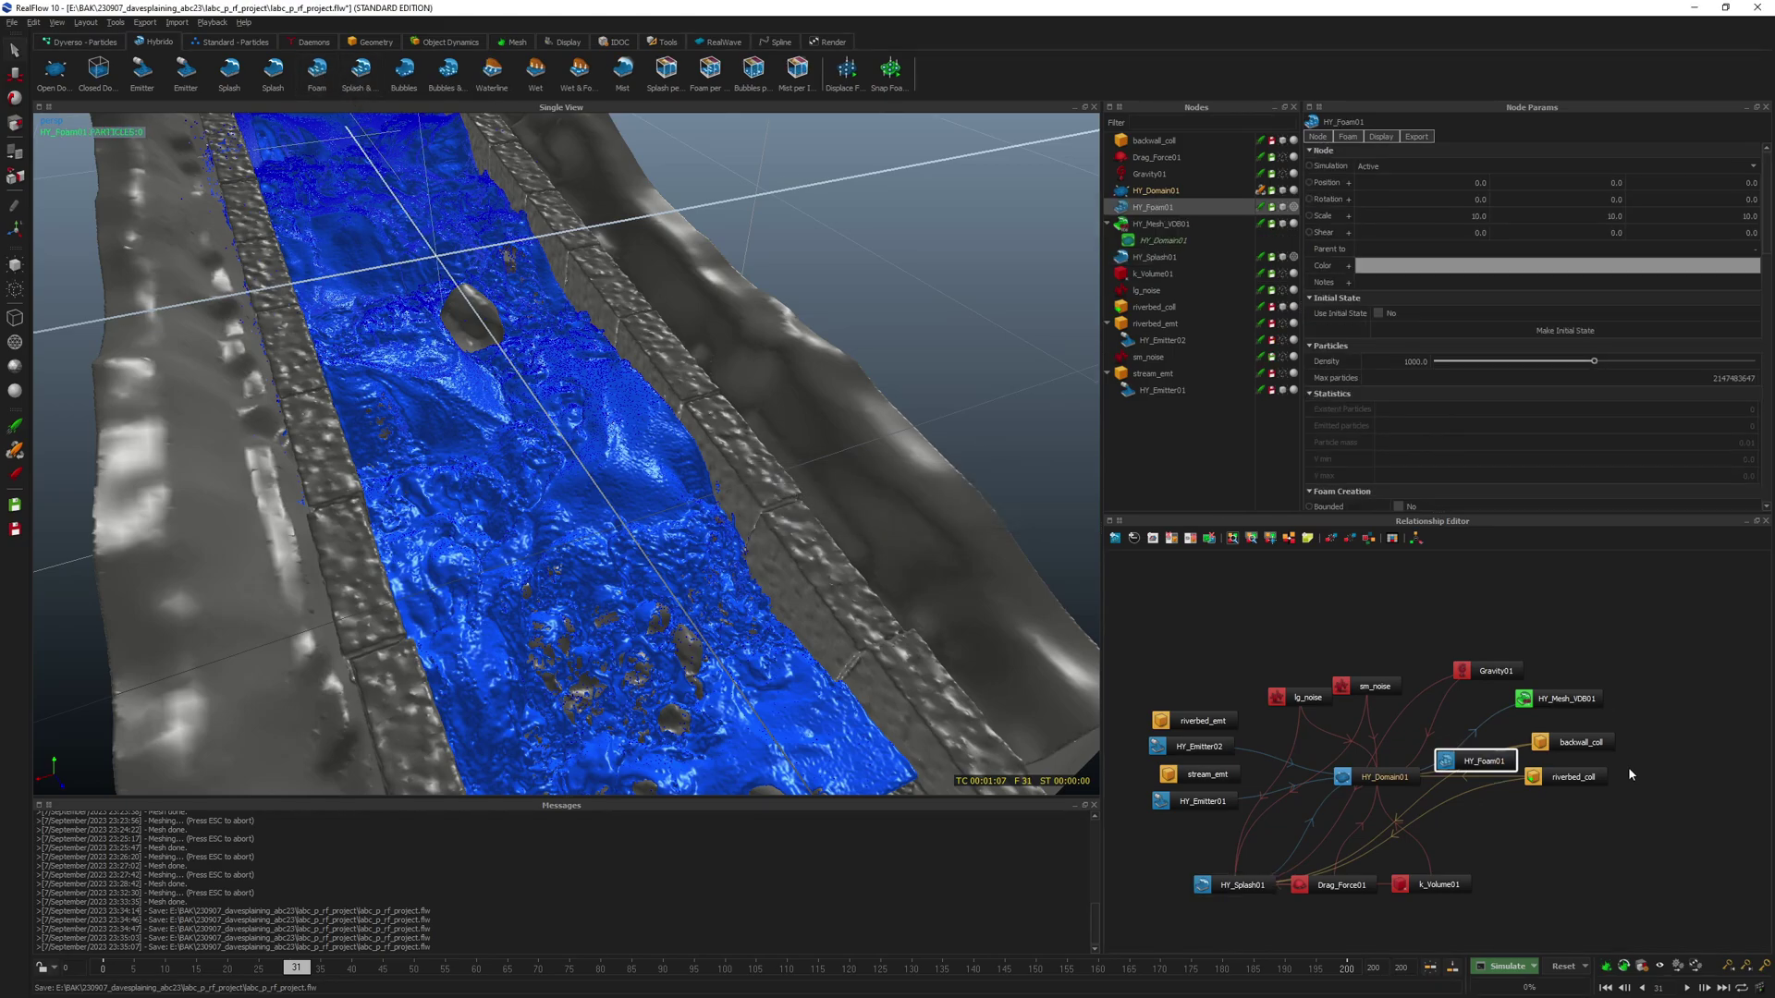
pyautogui.moveTo(1475, 760); pyautogui.dragTo(1539, 874)
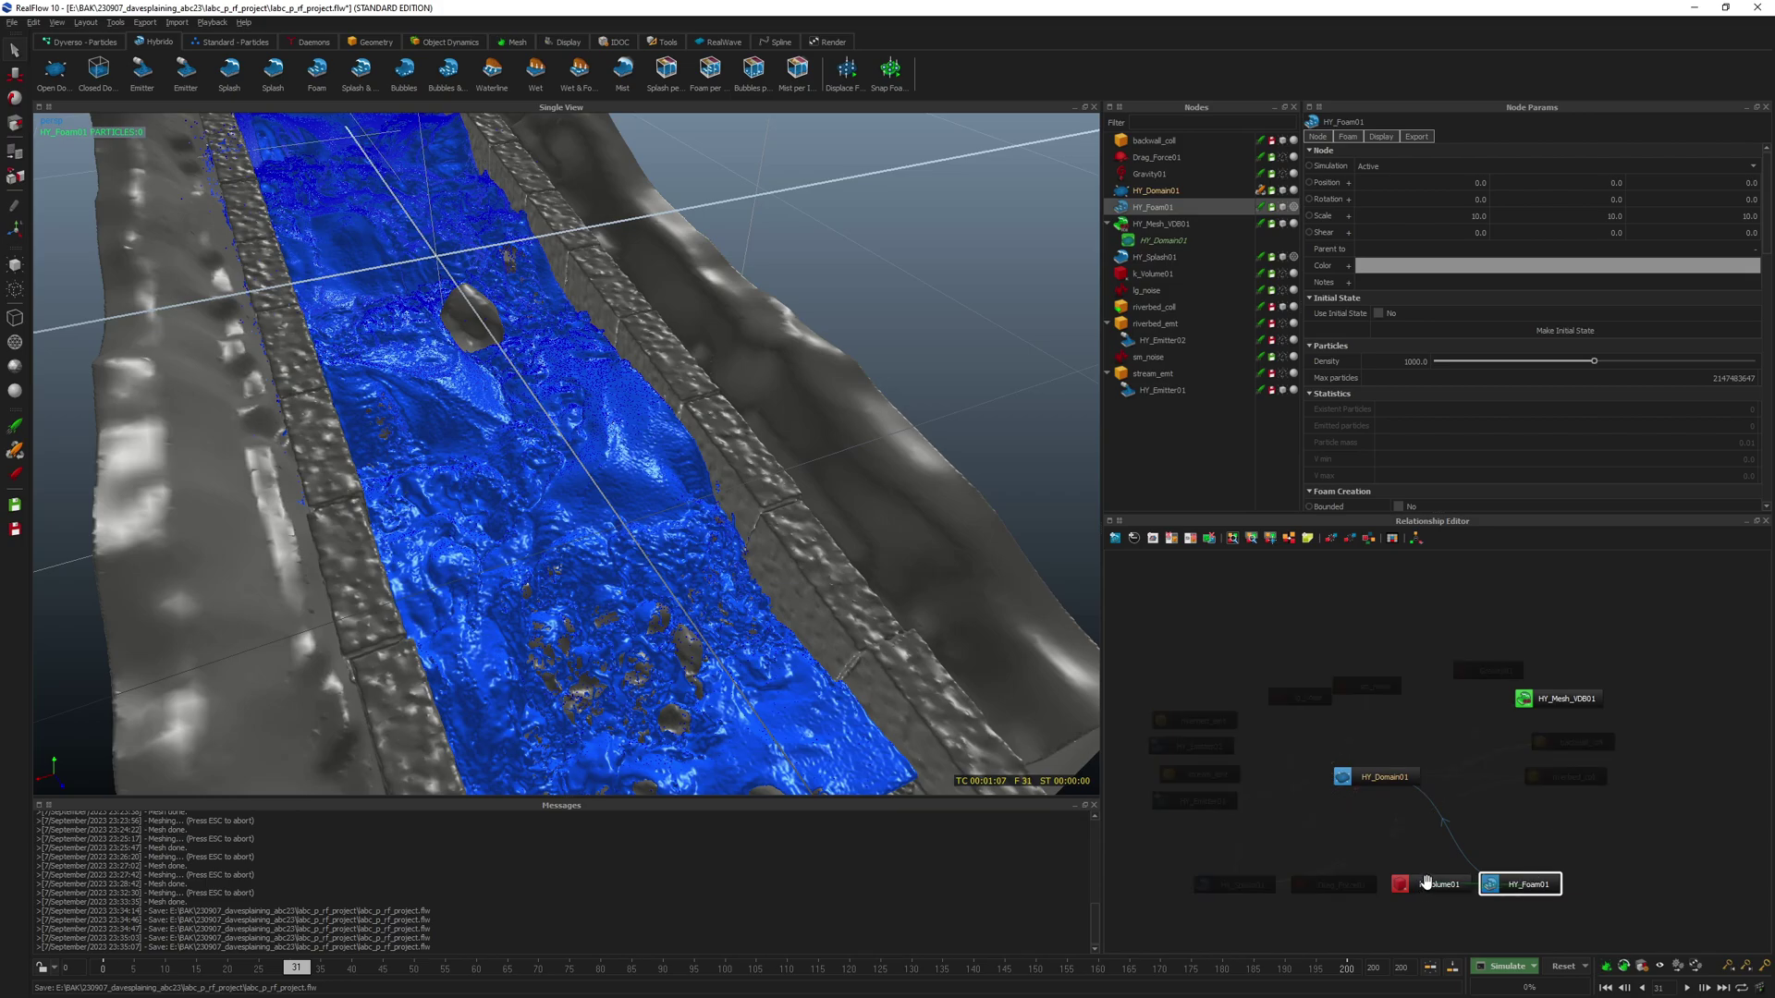
pyautogui.moveTo(1510, 883); pyautogui.dragTo(1535, 884)
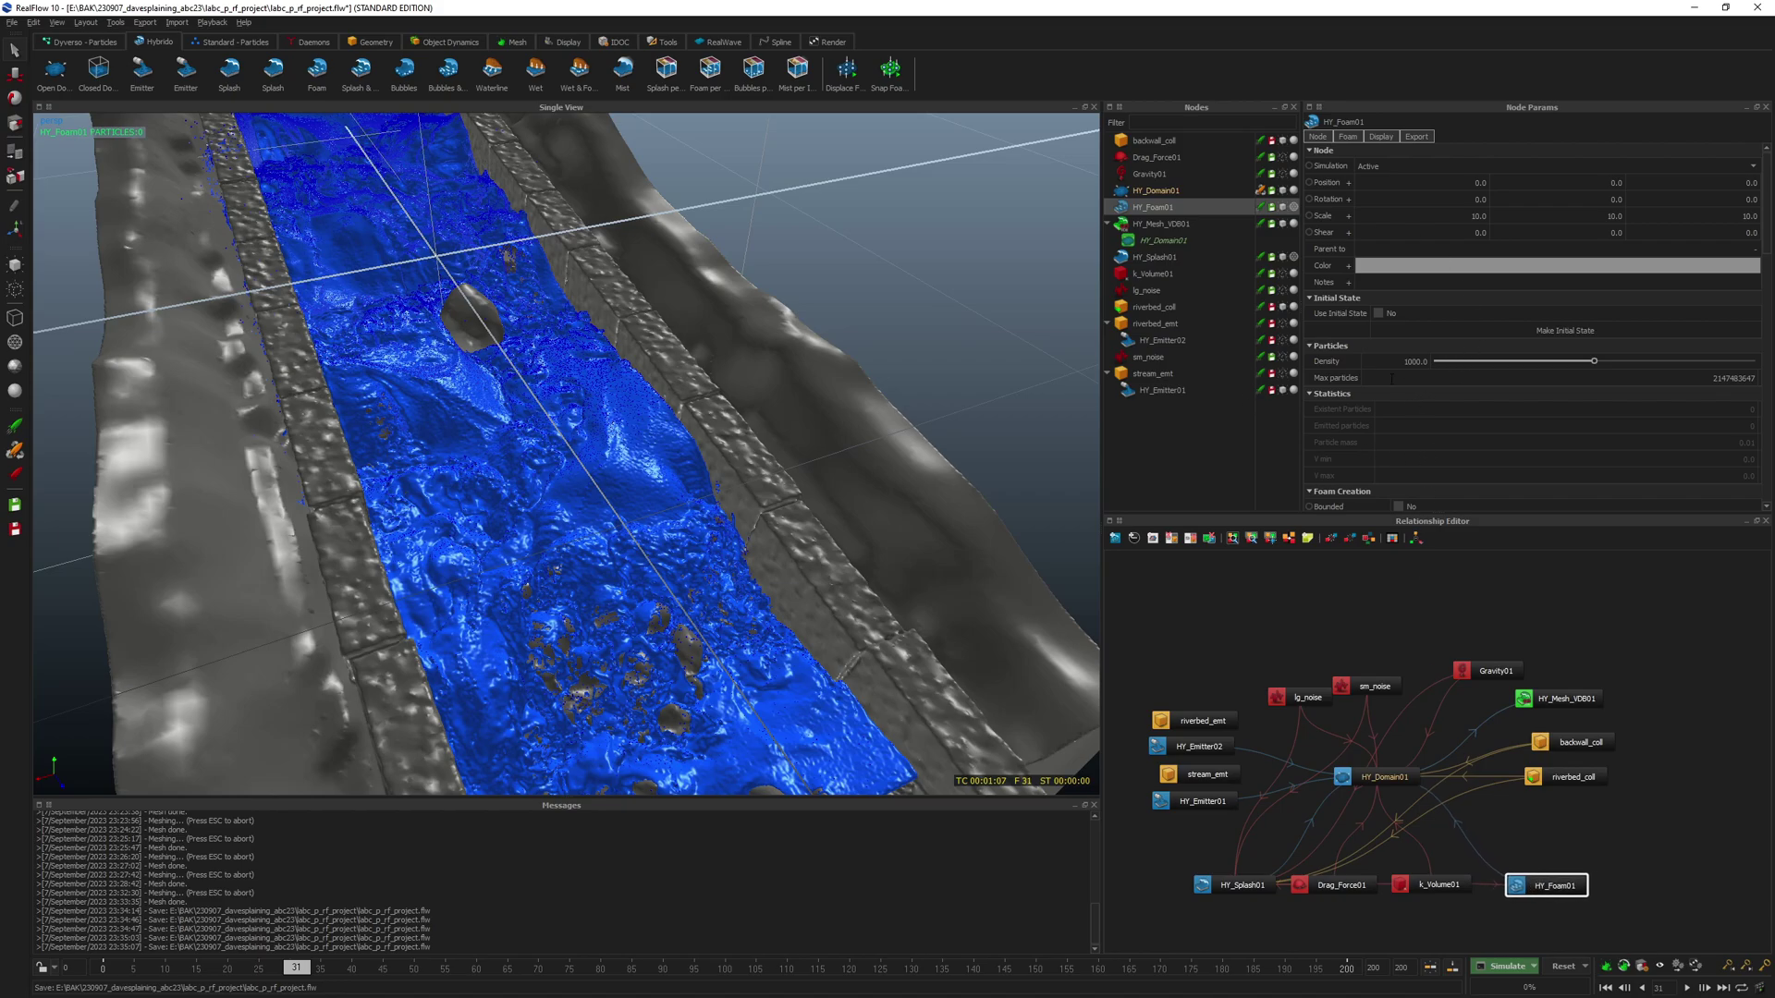
pyautogui.scroll(-10, 1430, 349)
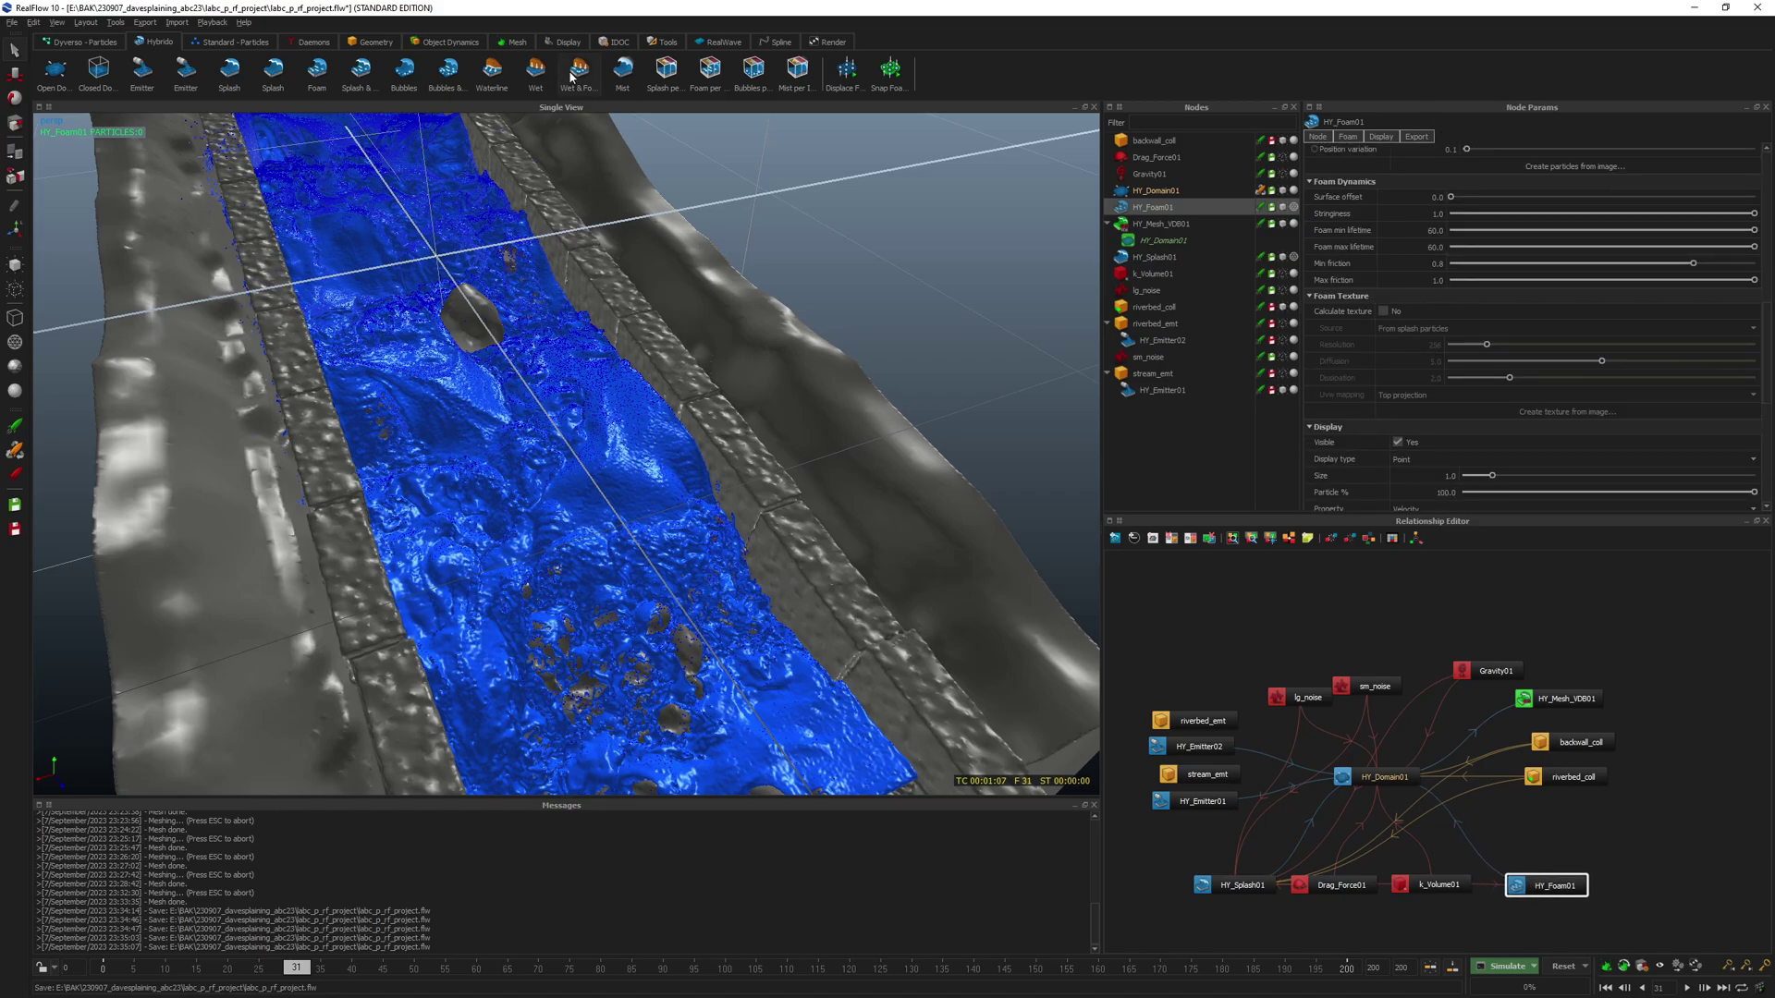
# - Add a Hybrido Bubbles node and place it above HY_Foam01 in the relationship graph
pyautogui.click(401, 77)
pyautogui.moveTo(1464, 763); pyautogui.dragTo(1377, 774)
pyautogui.moveTo(1610, 843)
pyautogui.mouseDown()
pyautogui.moveTo(1445, 874)
pyautogui.moveTo(1594, 849)
pyautogui.mouseUp()
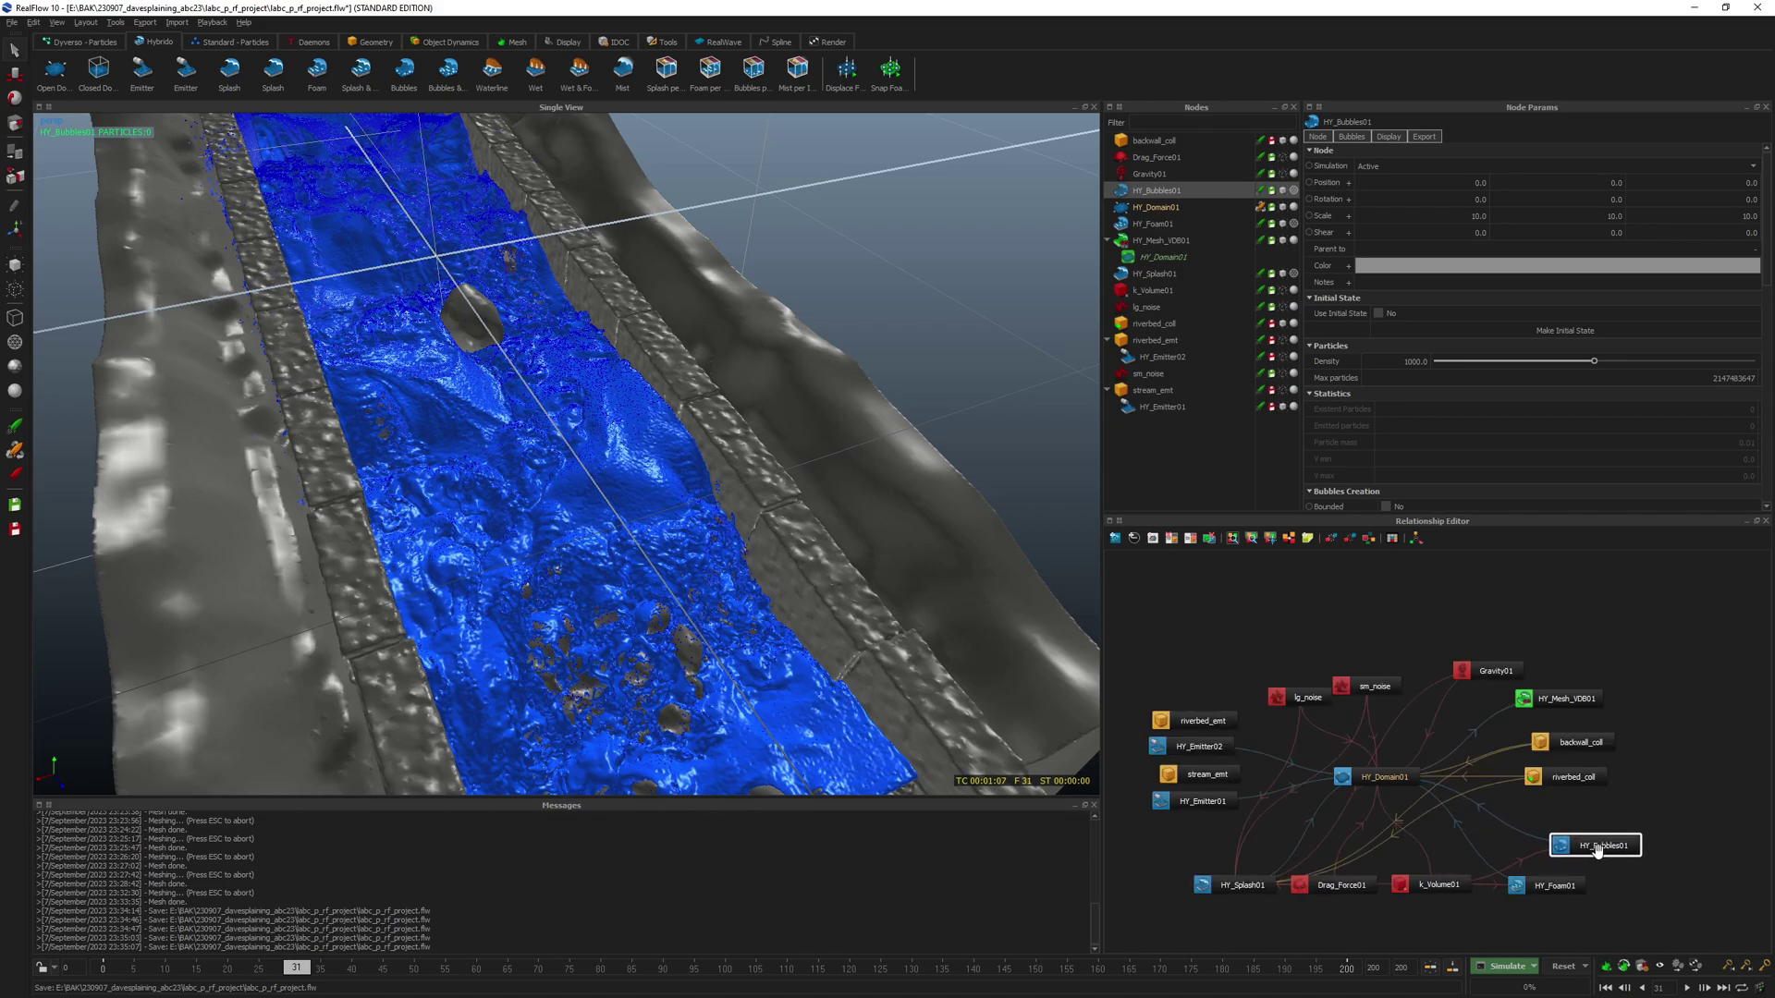
# - Review HY_Bubbles01's creation, dynamics, display and export settings, including the Alembic sequence option, and save the project
pyautogui.scroll(-8, 1405, 408)
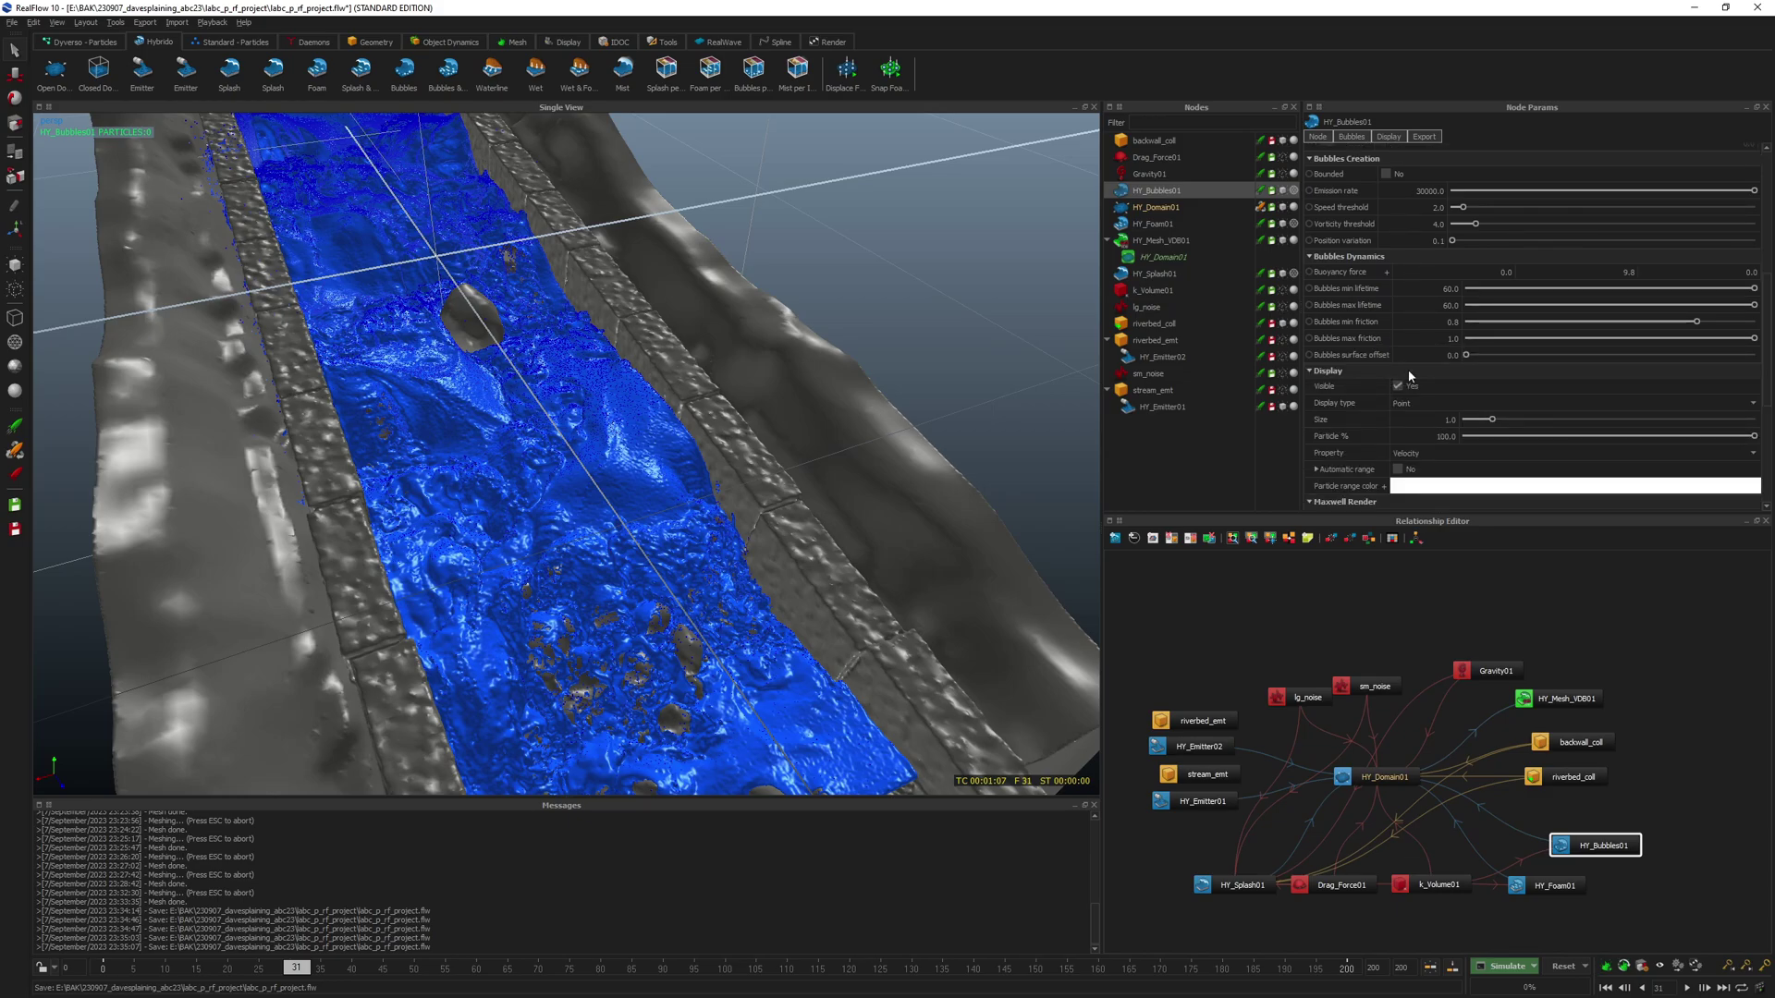
pyautogui.scroll(-5, 1497, 379)
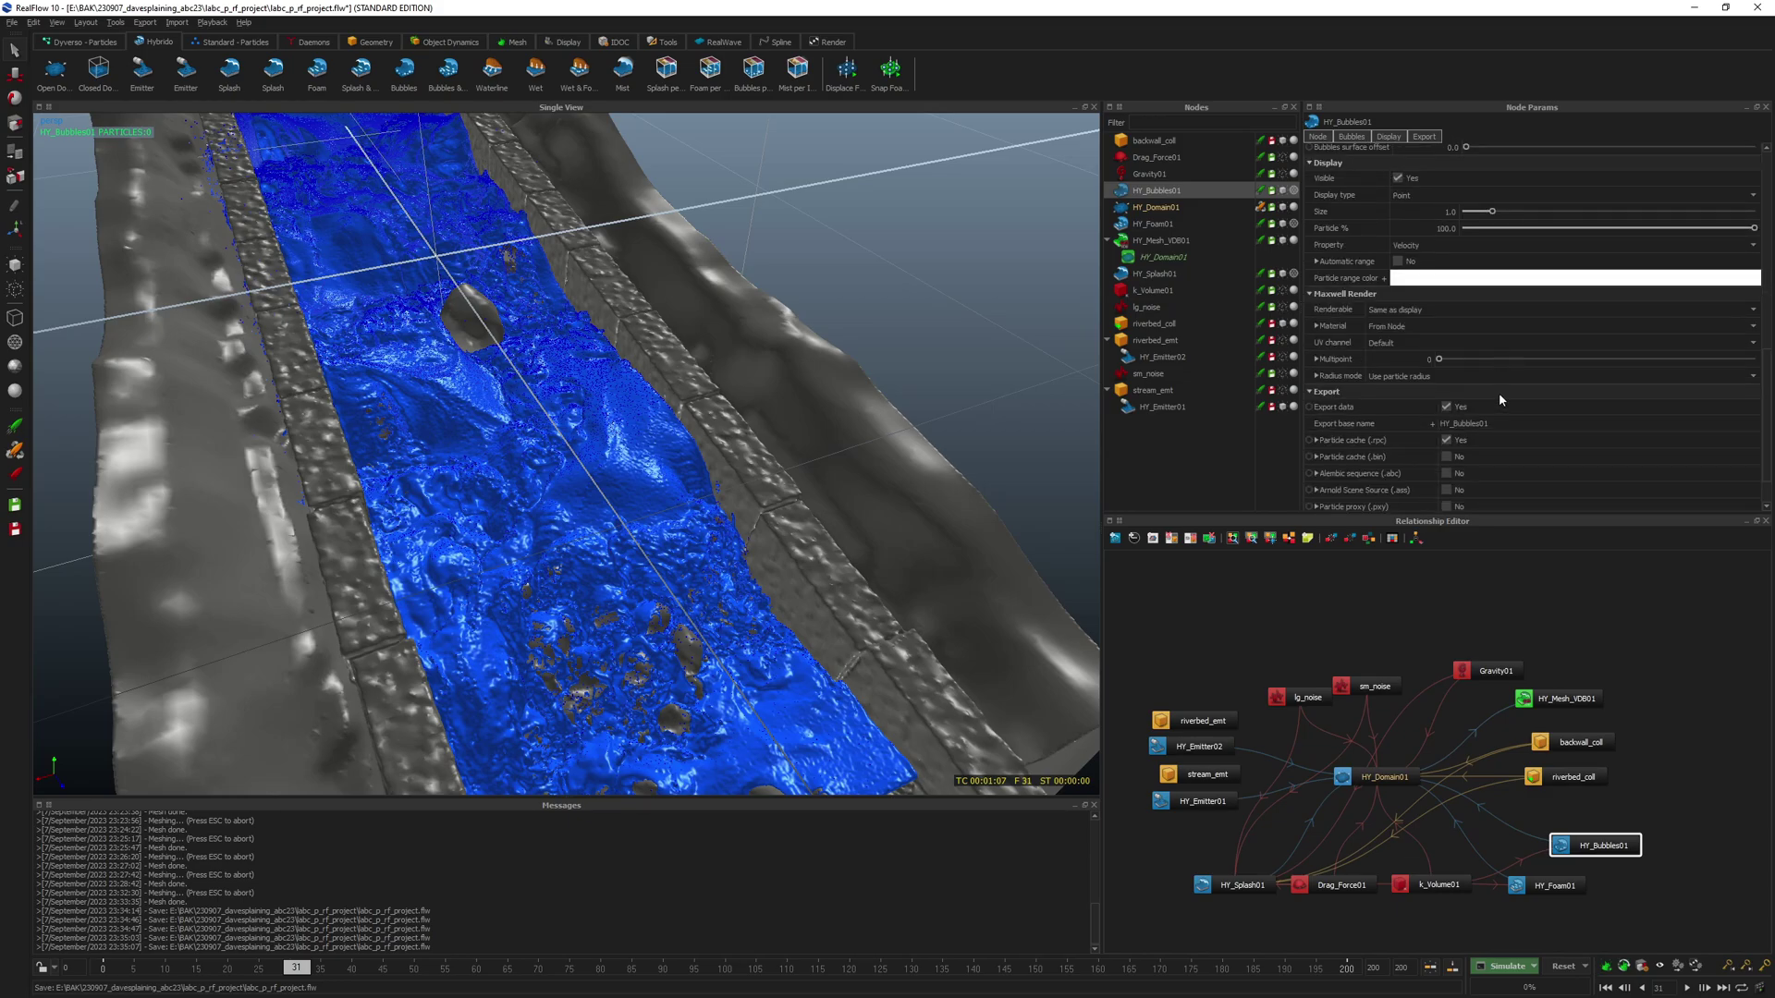
pyautogui.scroll(-2, 1499, 399)
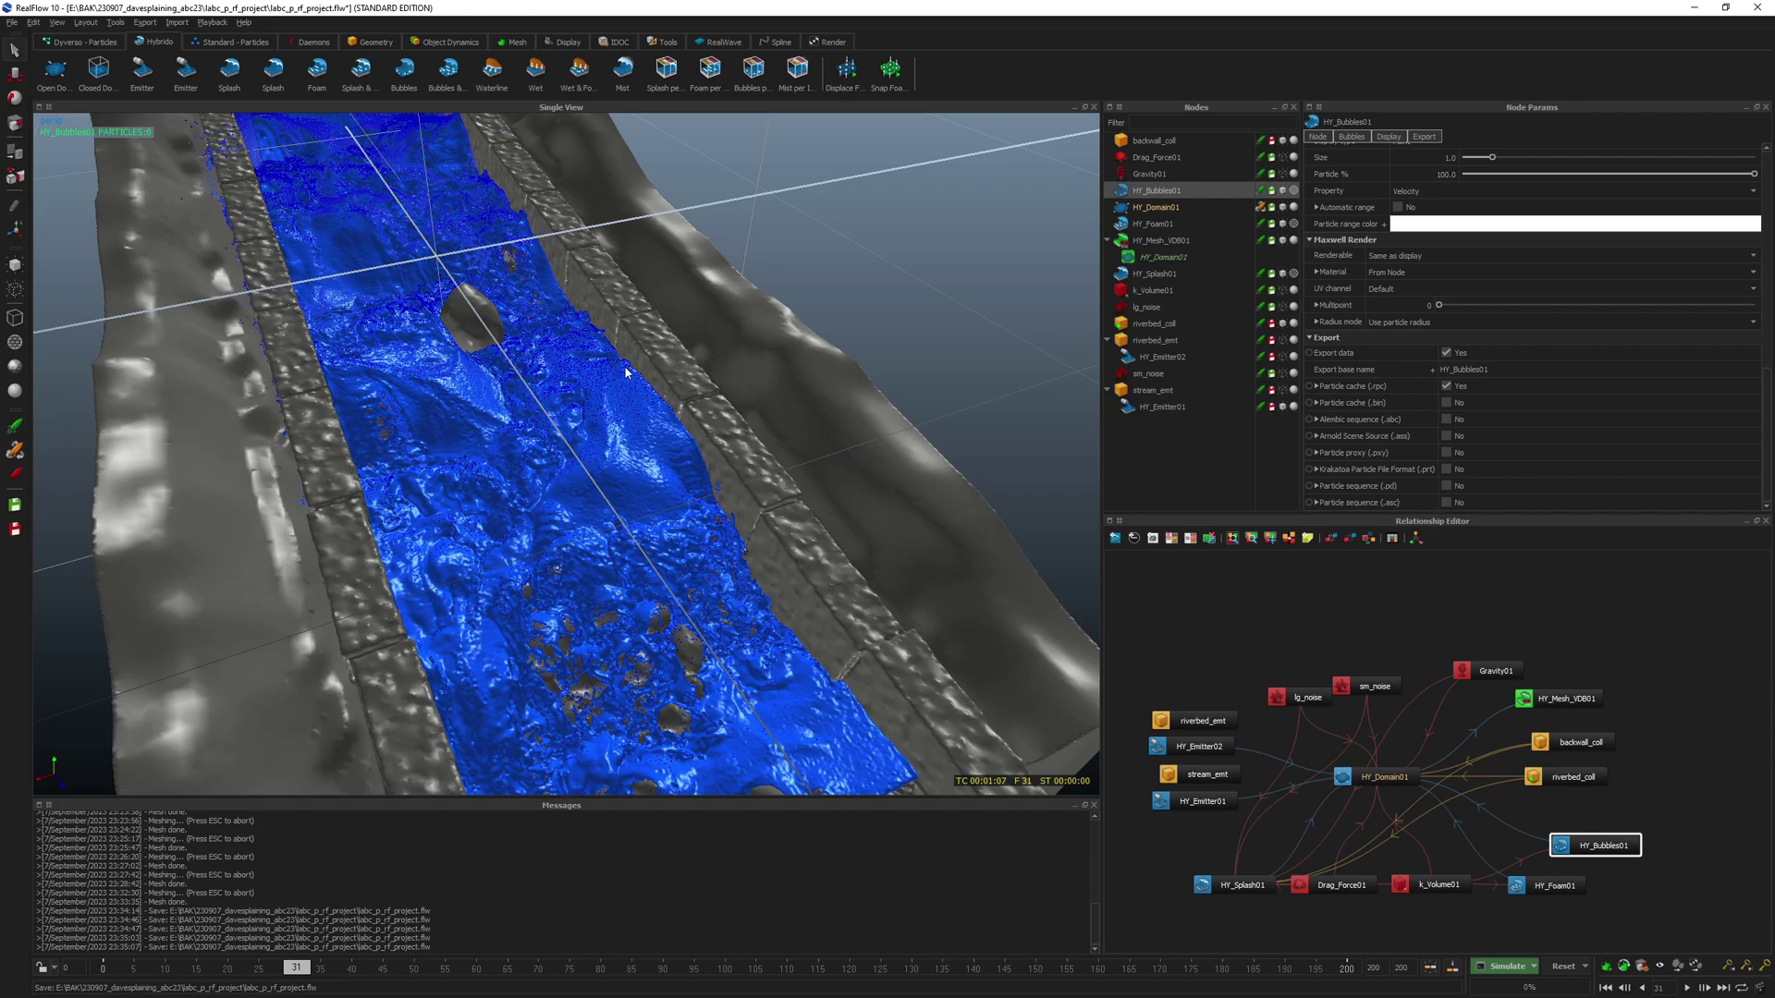
pyautogui.click(1446, 419)
pyautogui.hotkey('ctrl', 's')
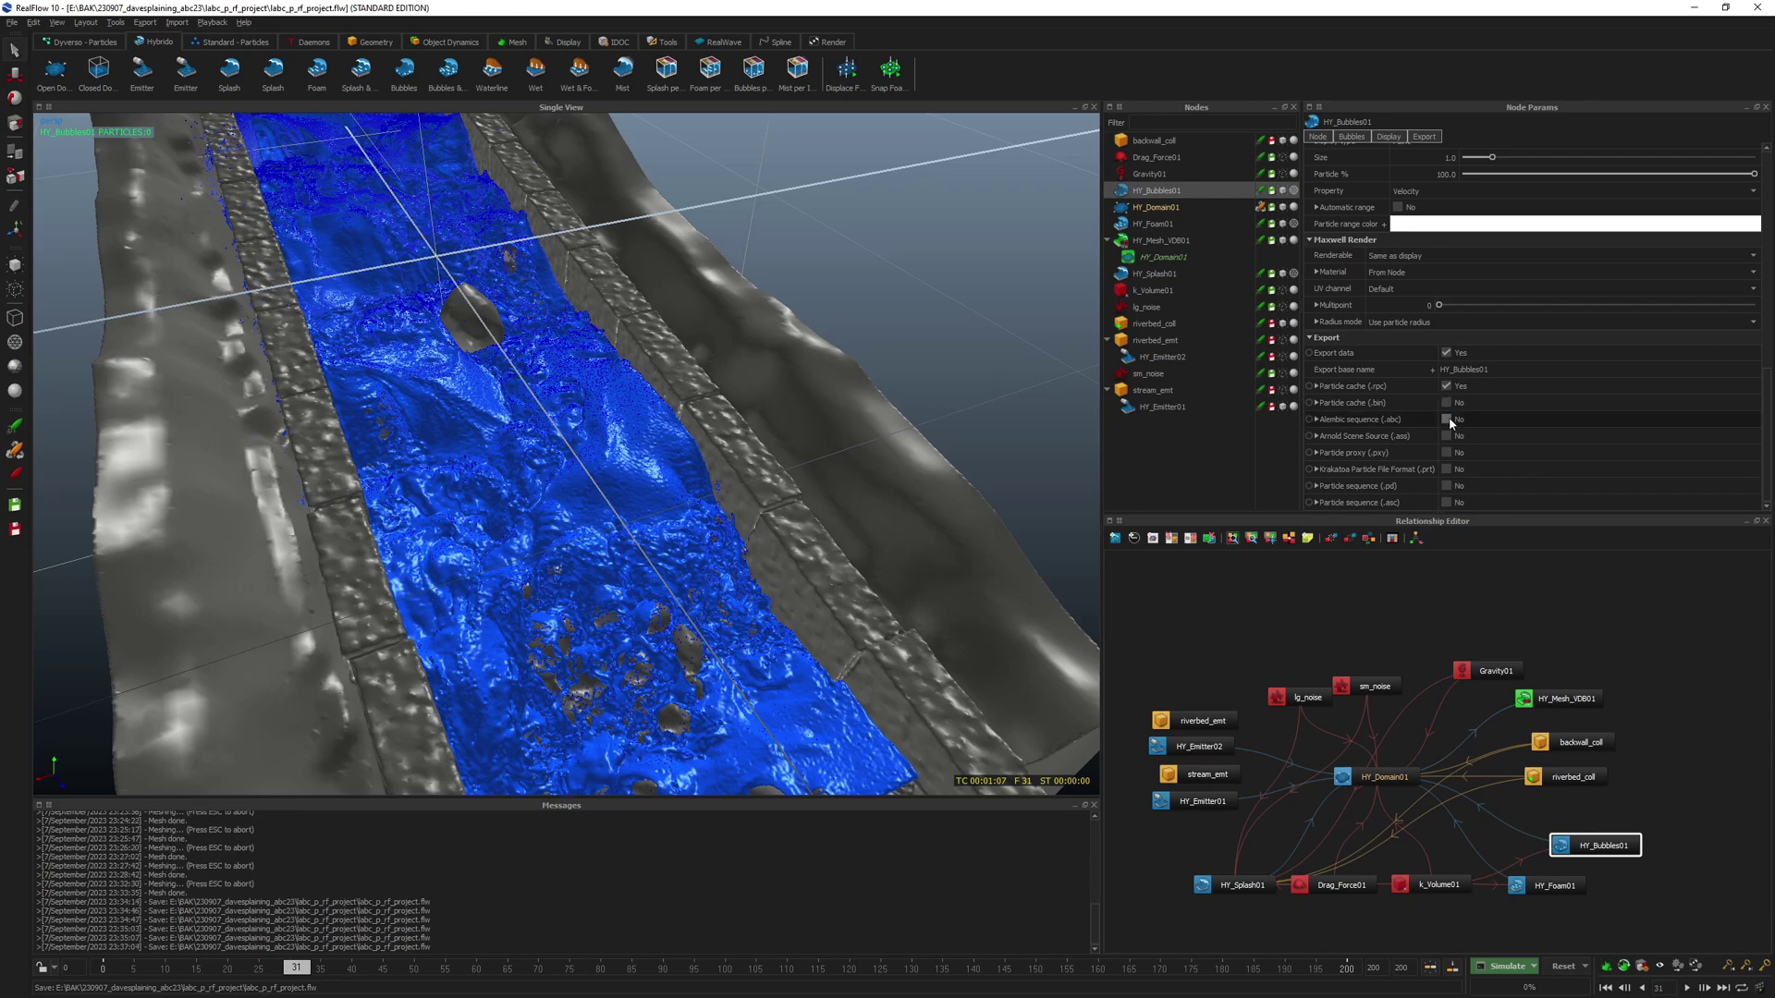
# - Enable Alembic sequence (.abc) export for HY_Bubbles01 and expand its Alembic path, compression and check options
pyautogui.click(1315, 420)
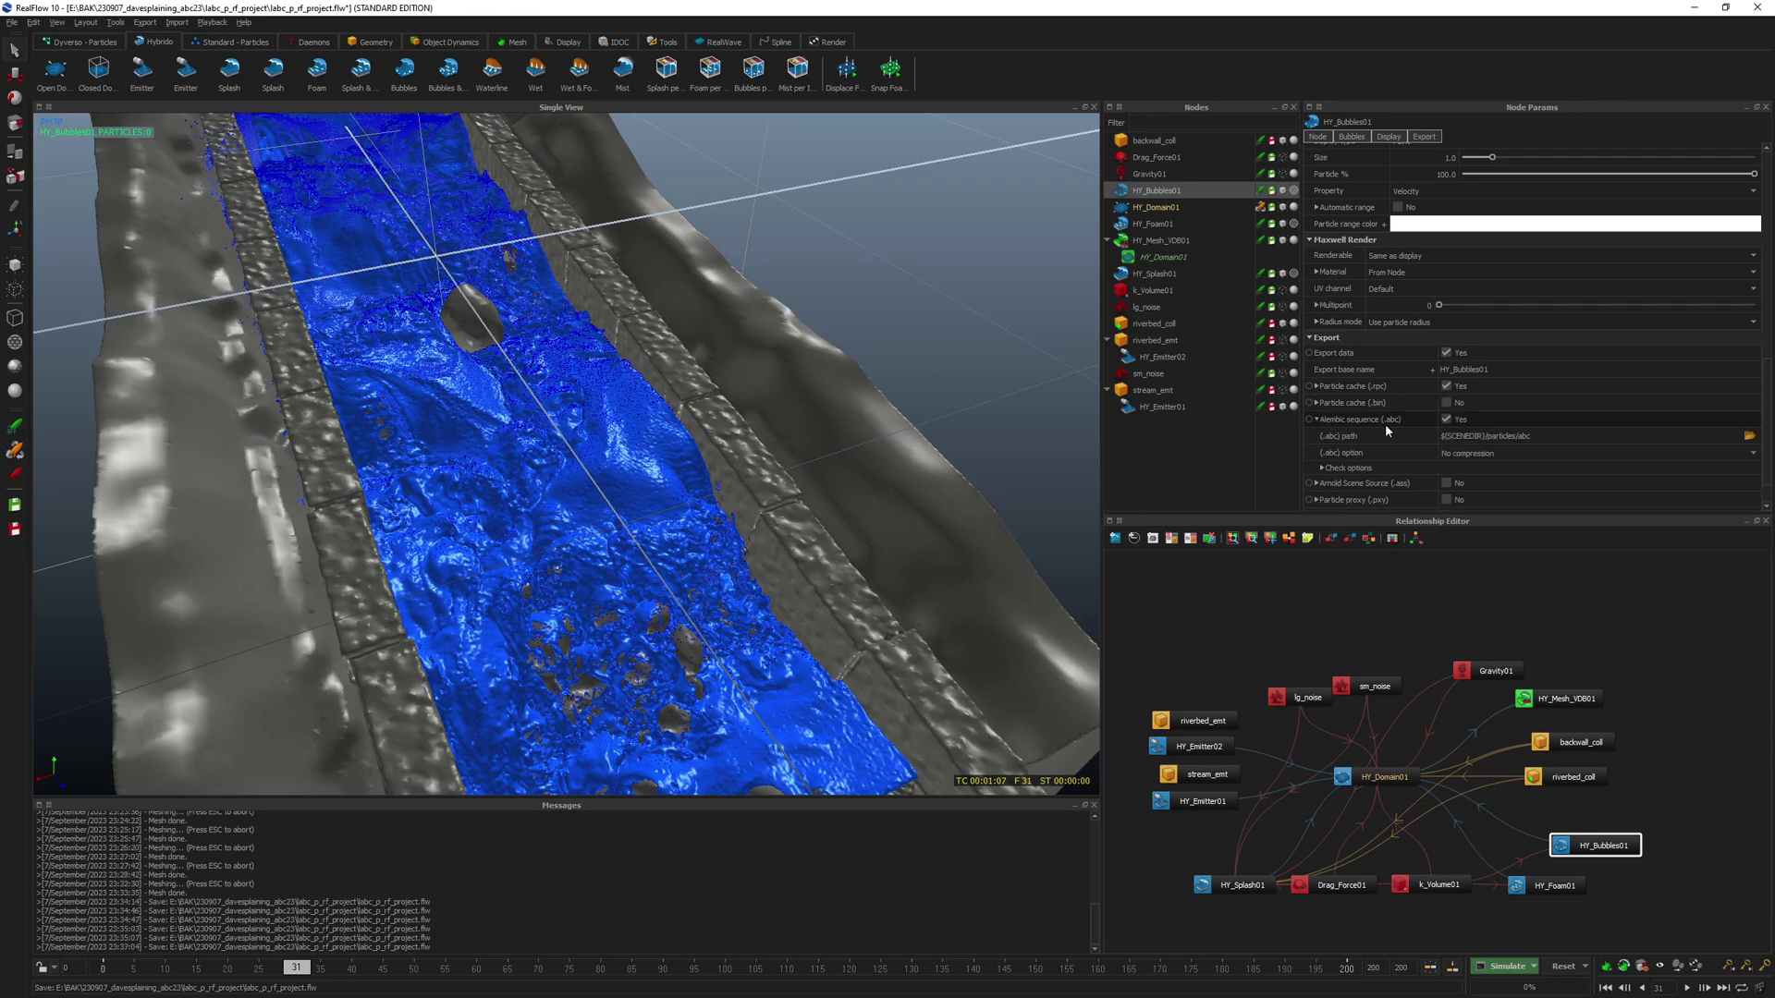
pyautogui.click(1322, 468)
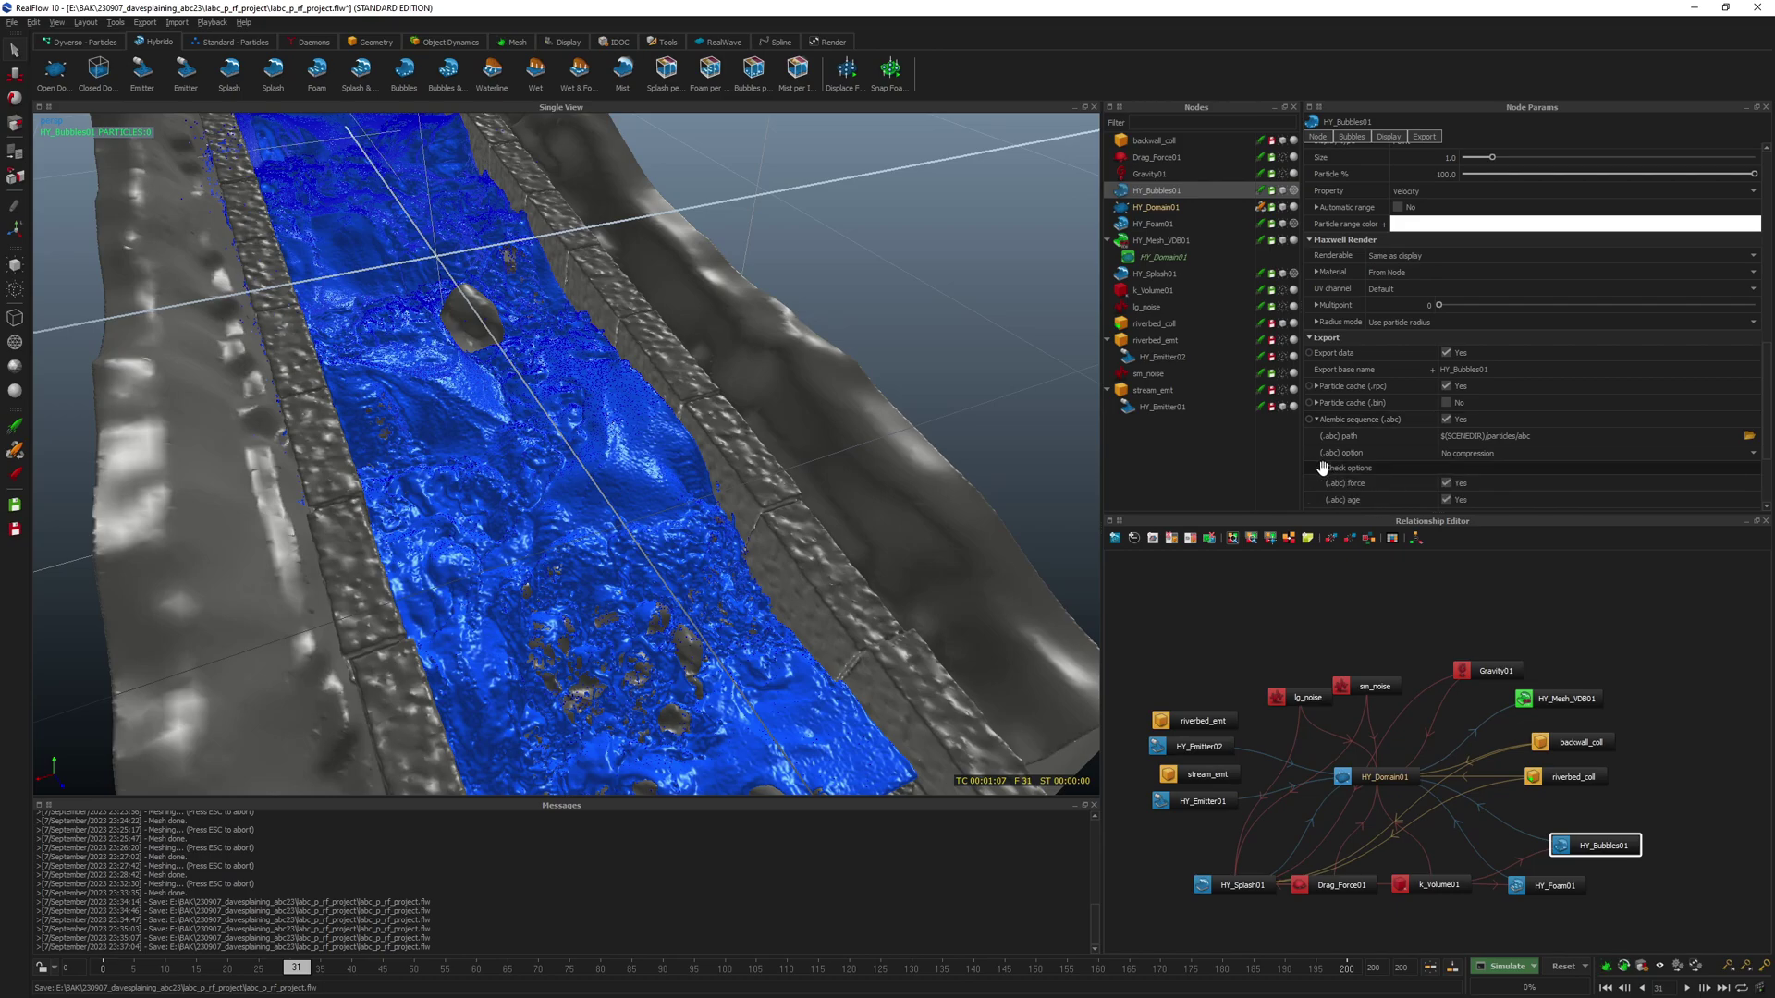
pyautogui.scroll(-1, 1370, 472)
pyautogui.scroll(-2, 1370, 471)
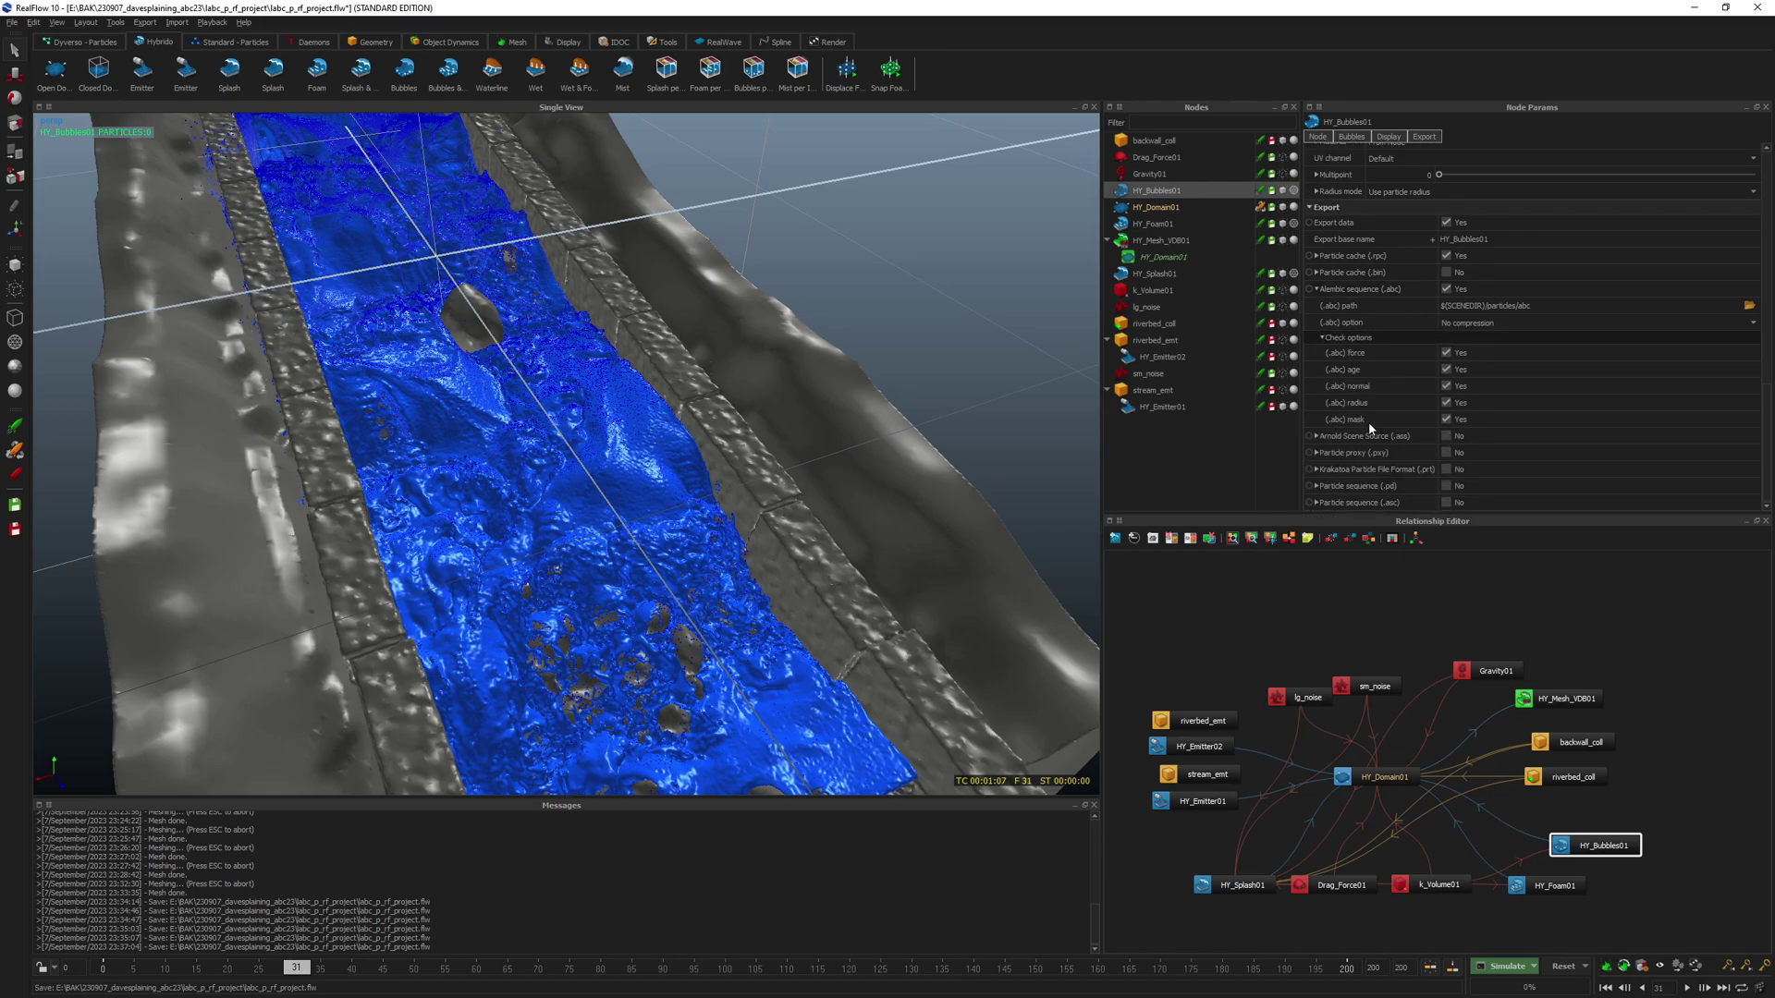
# - Enable Alembic sequence (.abc) export for HY_Foam01
pyautogui.click(1547, 885)
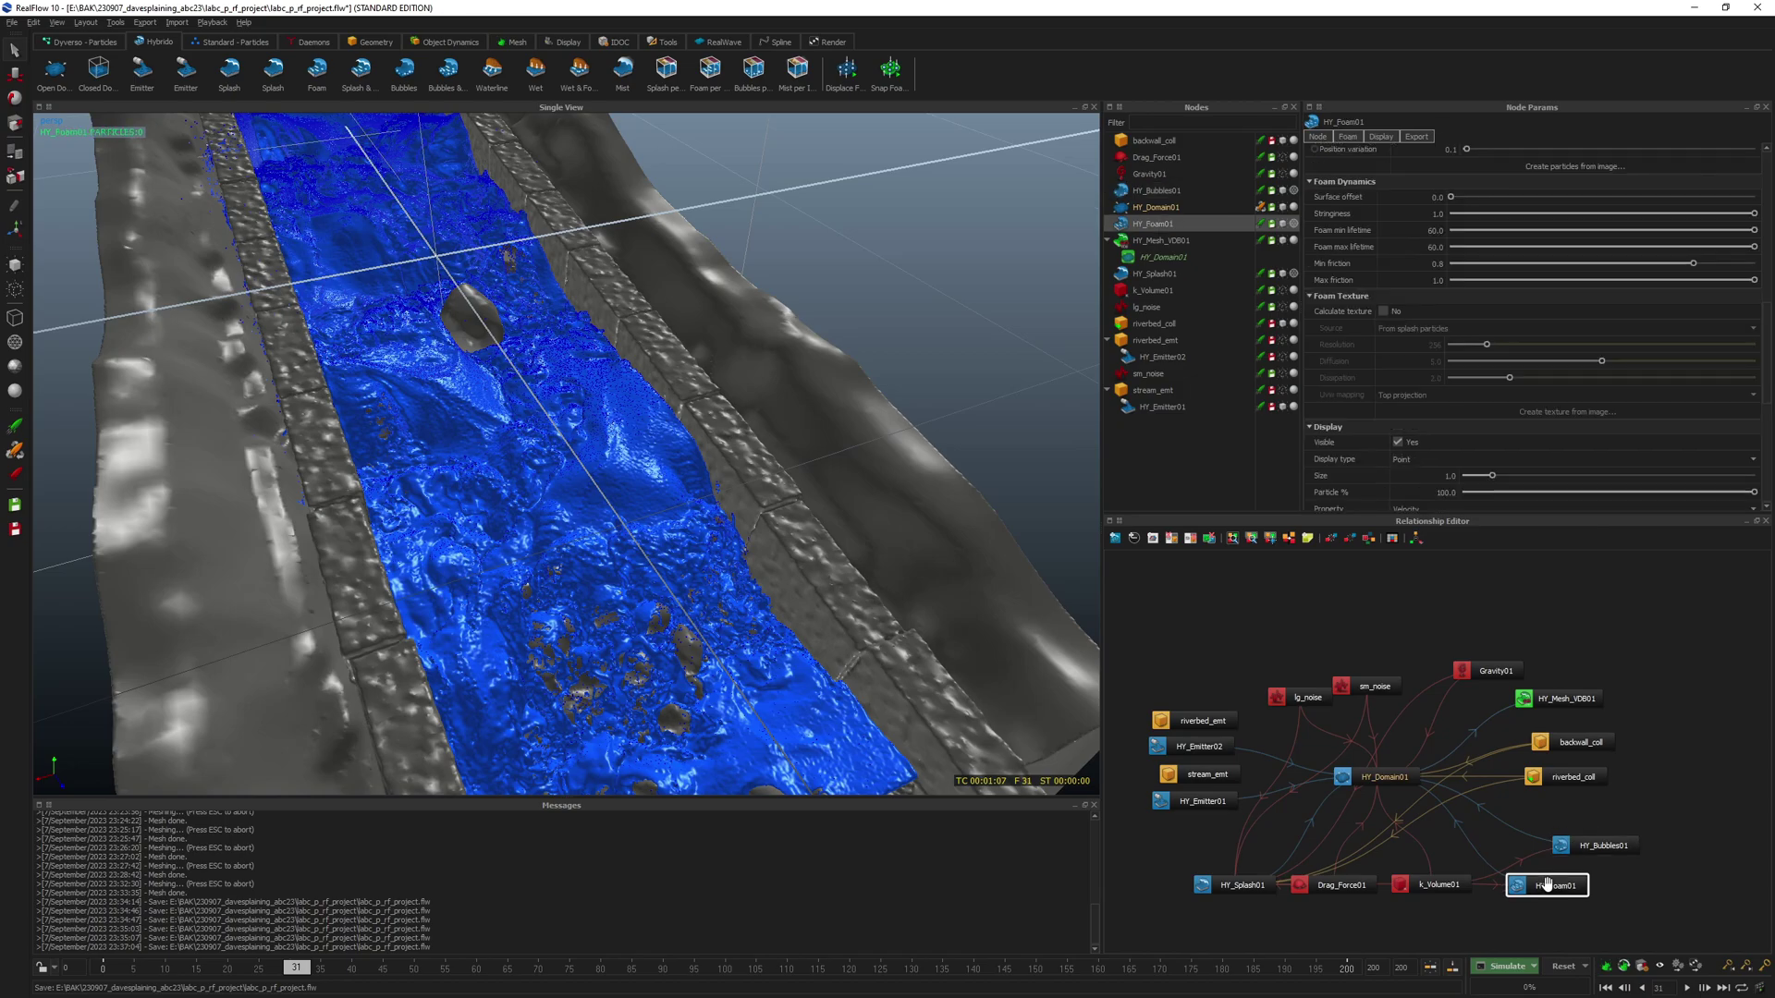
pyautogui.scroll(-8, 1353, 422)
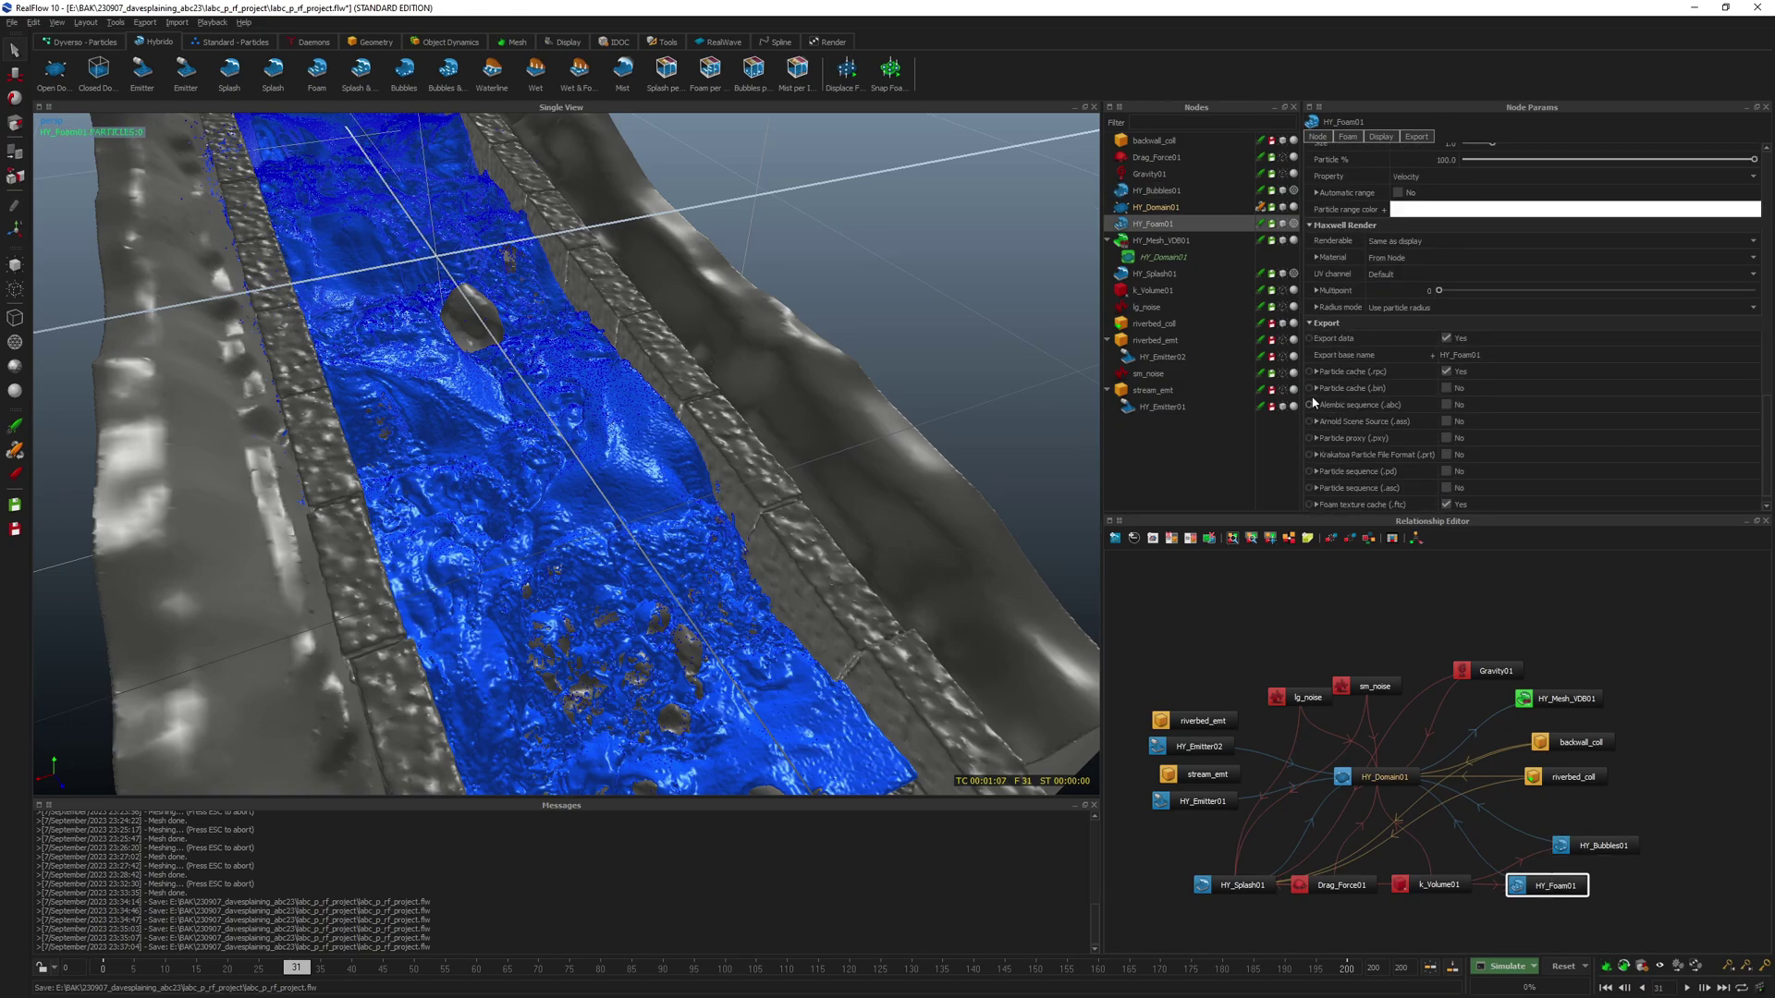
pyautogui.click(1318, 405)
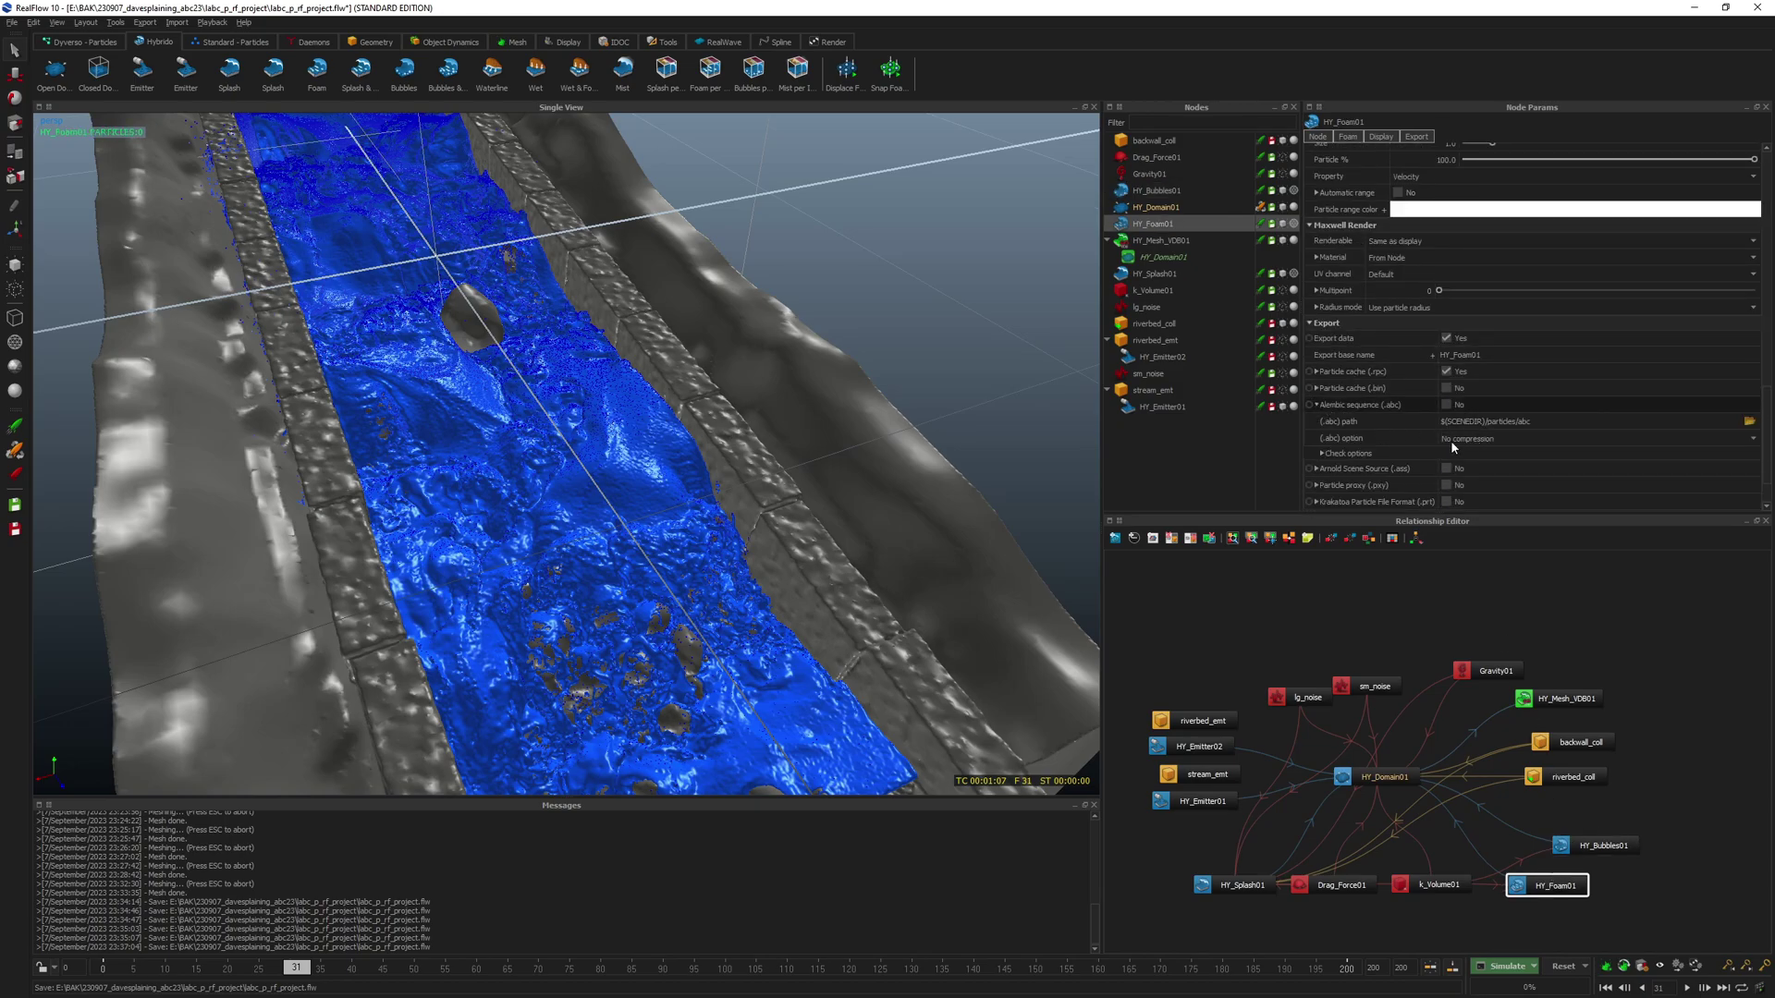
pyautogui.click(1446, 405)
# - Enable Alembic sequence (.abc) export for HY_Splash01, expand its check options and save the project
pyautogui.click(1231, 887)
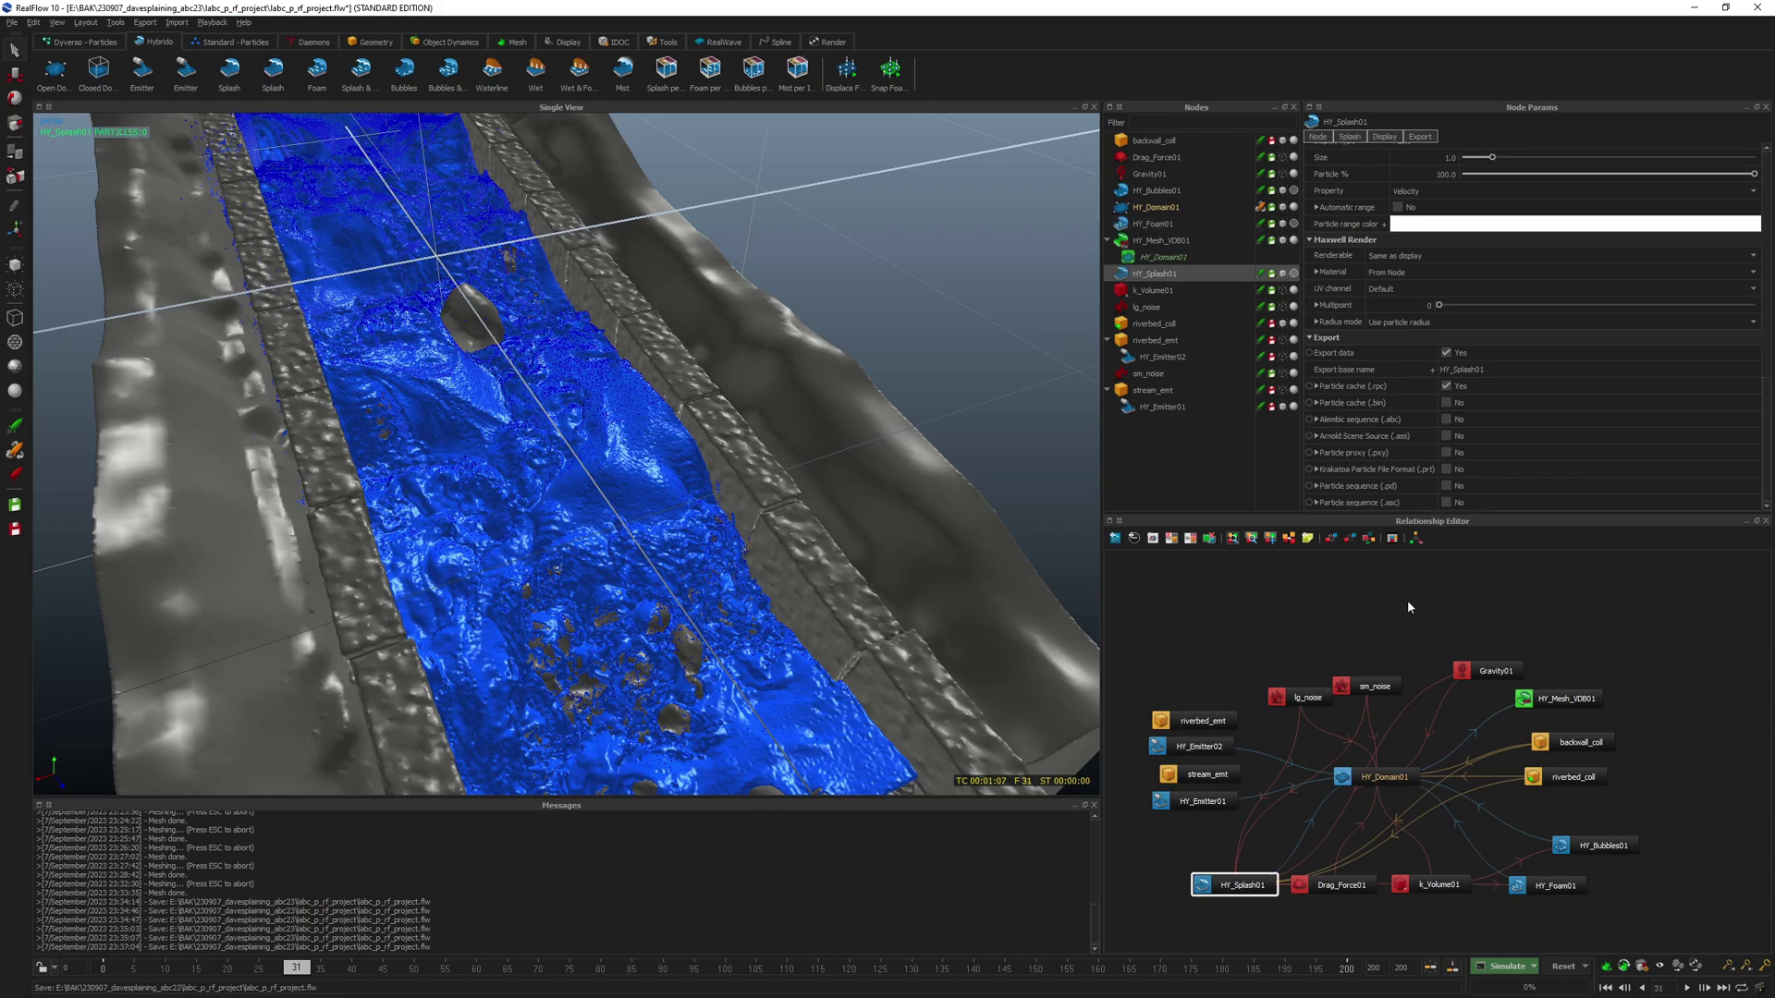
pyautogui.click(1317, 419)
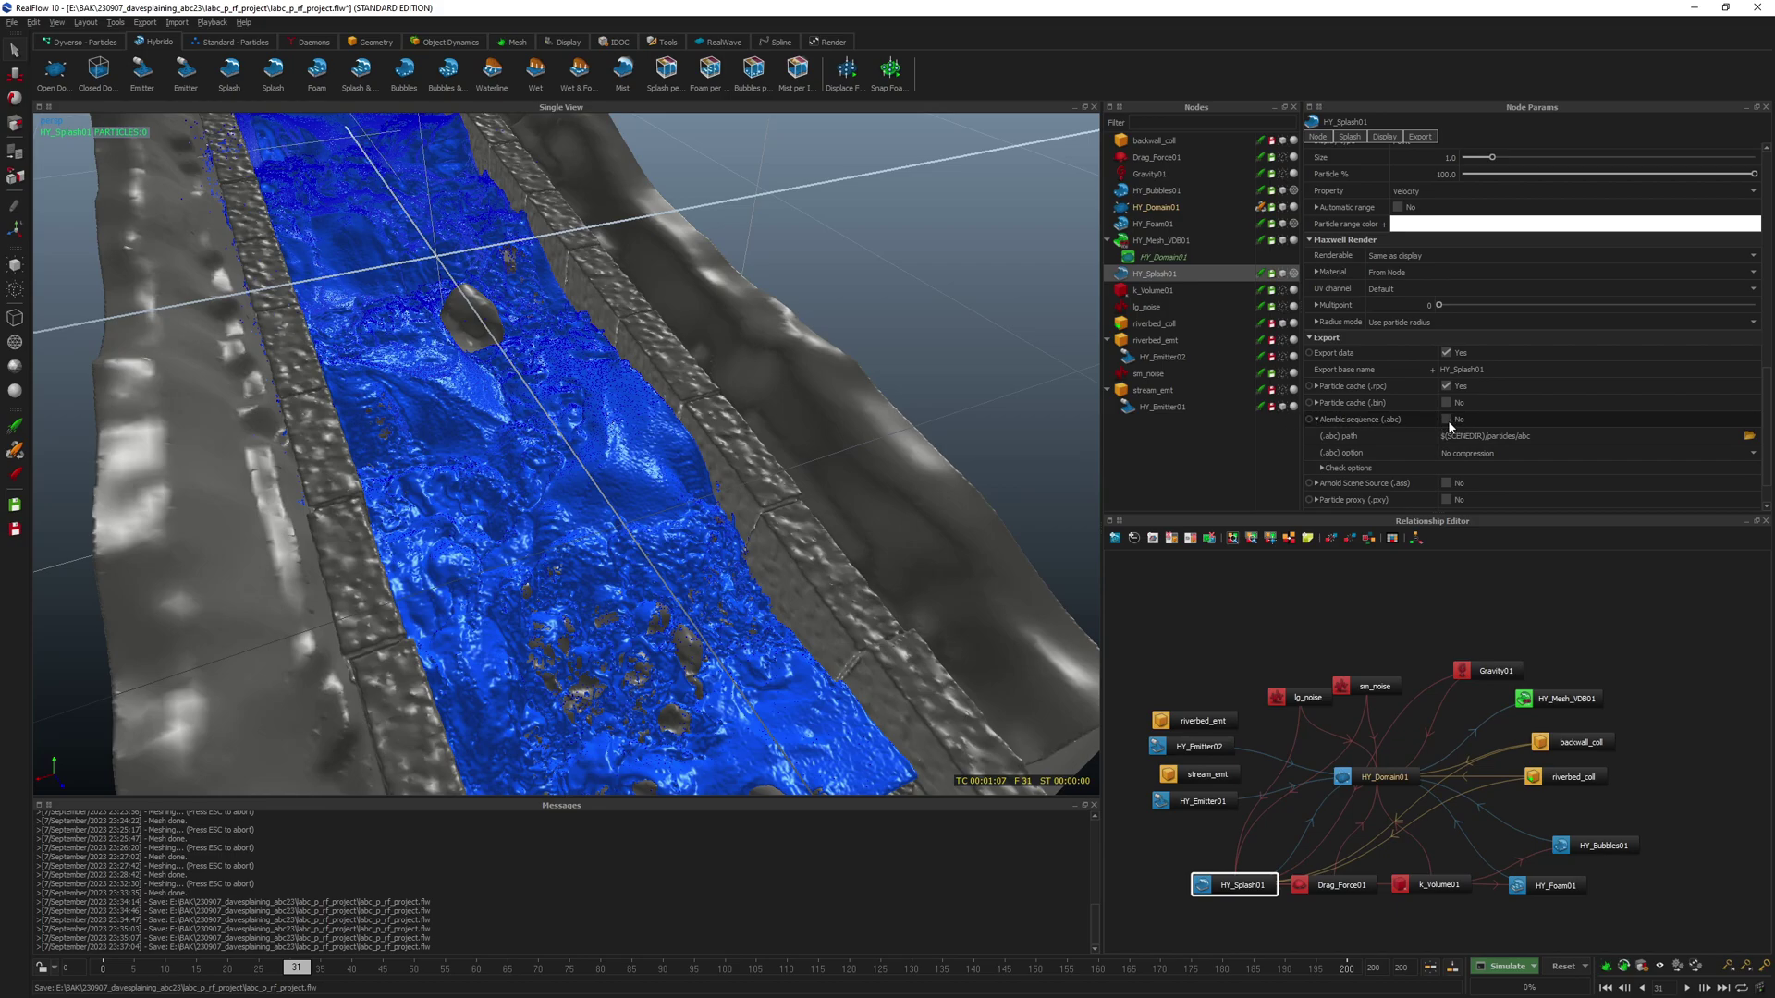
pyautogui.click(1322, 468)
pyautogui.scroll(-3, 1362, 451)
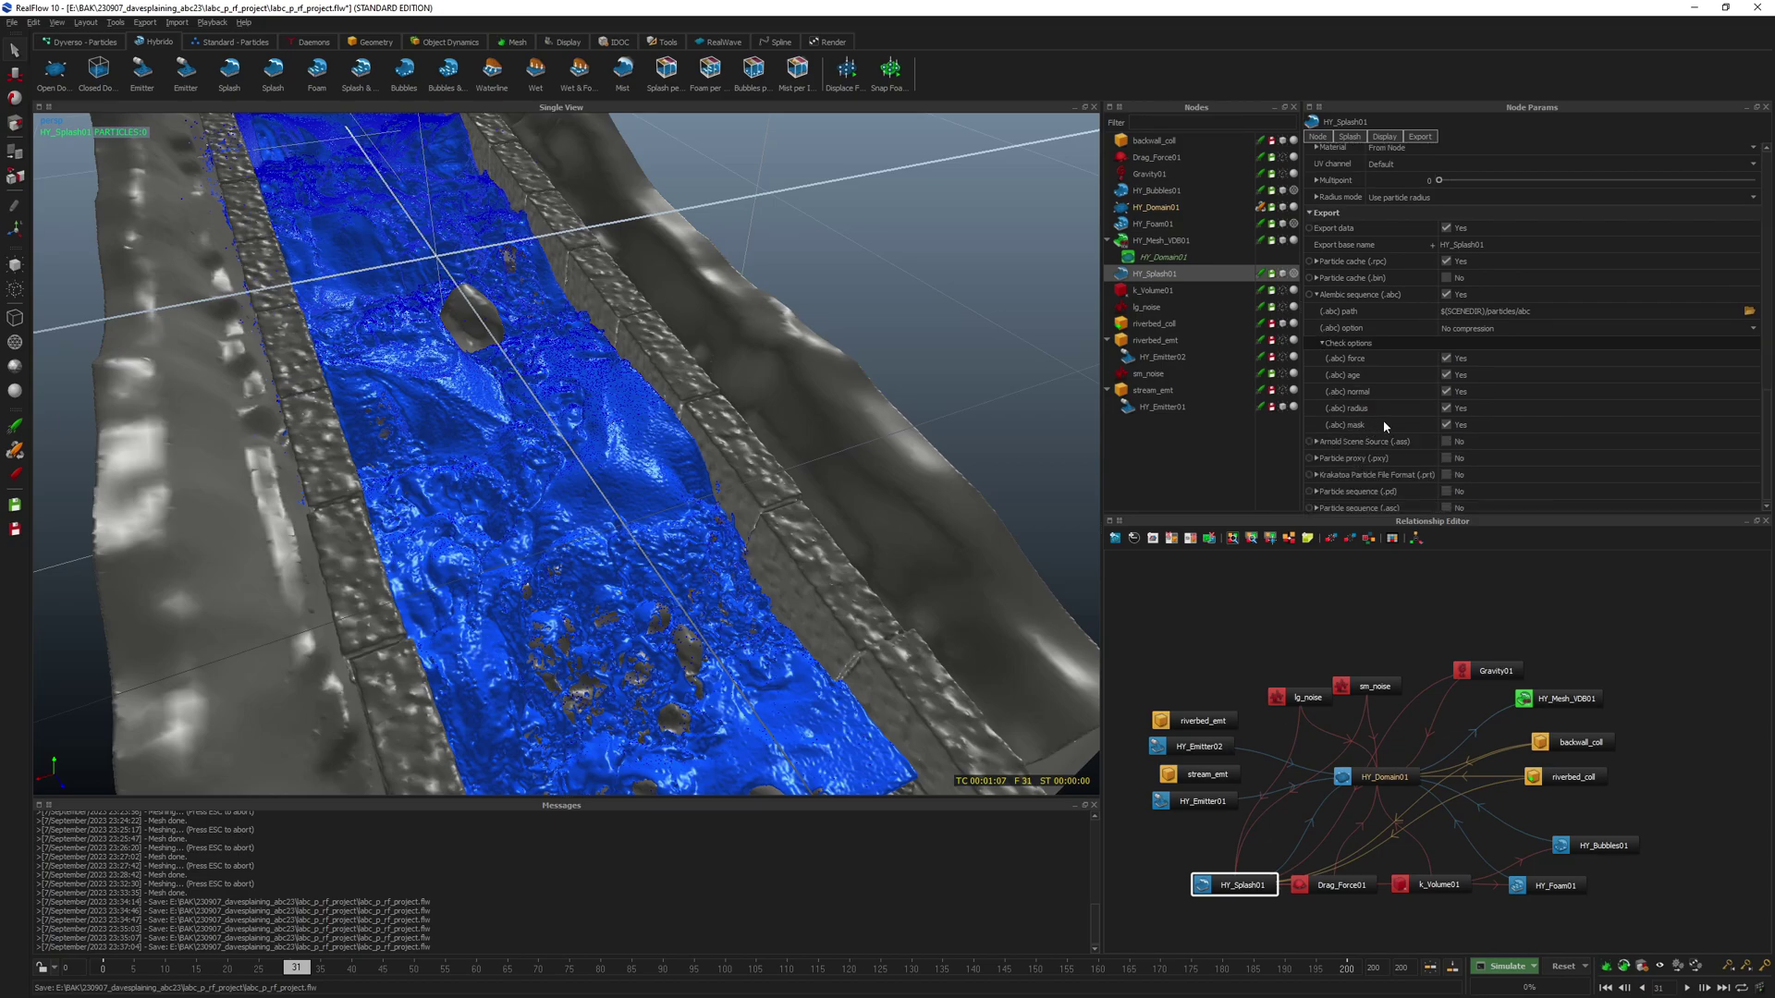
pyautogui.hotkey('ctrl', 's')
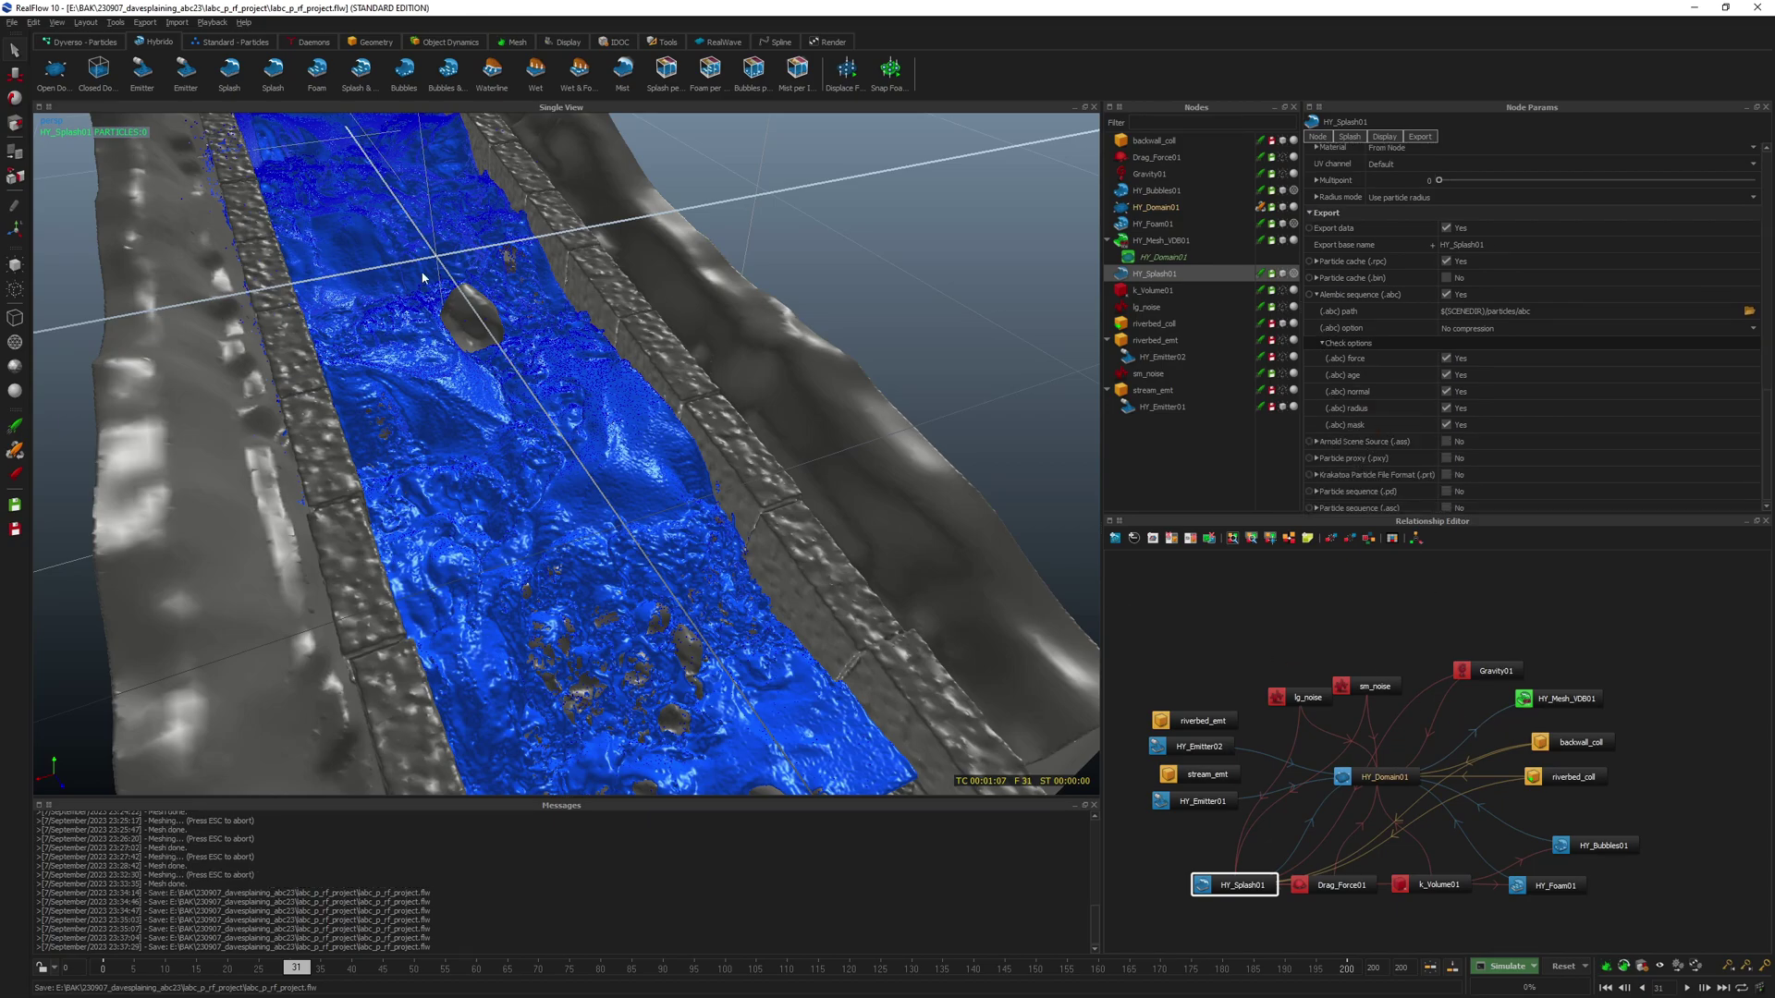
# - Deactivate the HY_Mesh_VDB01 node and confirm the simulation's command line options
pyautogui.click(1564, 698)
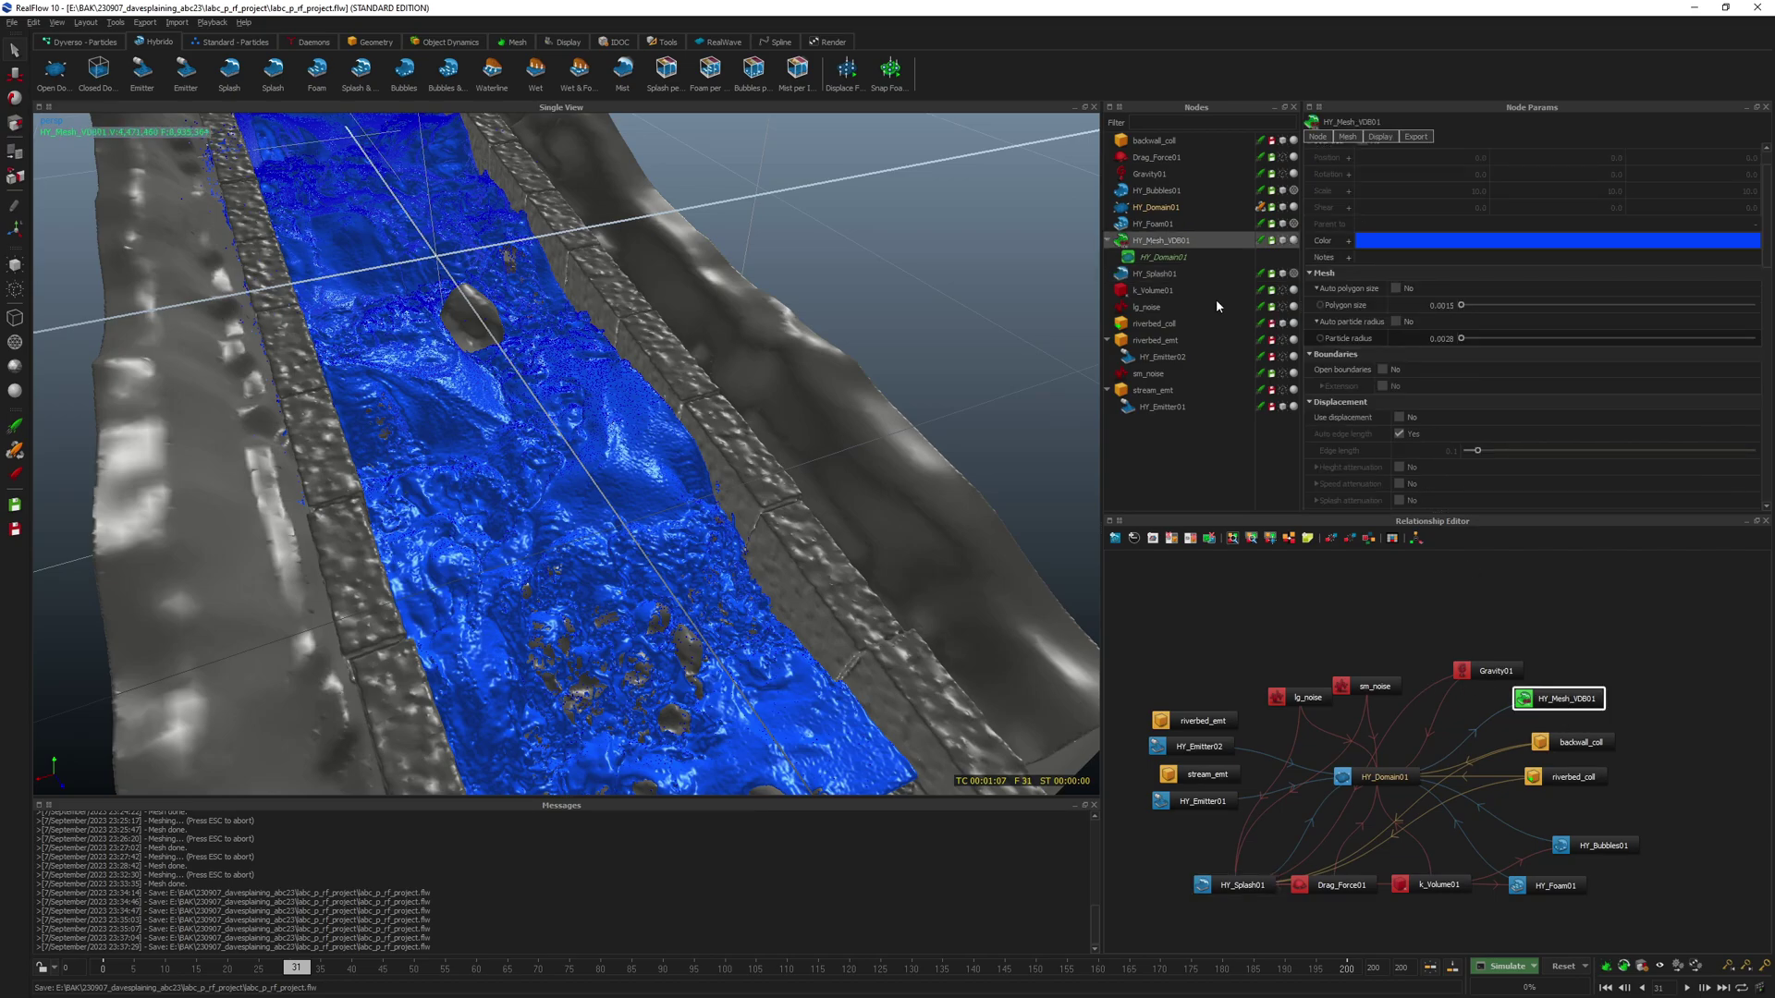
pyautogui.click(1260, 241)
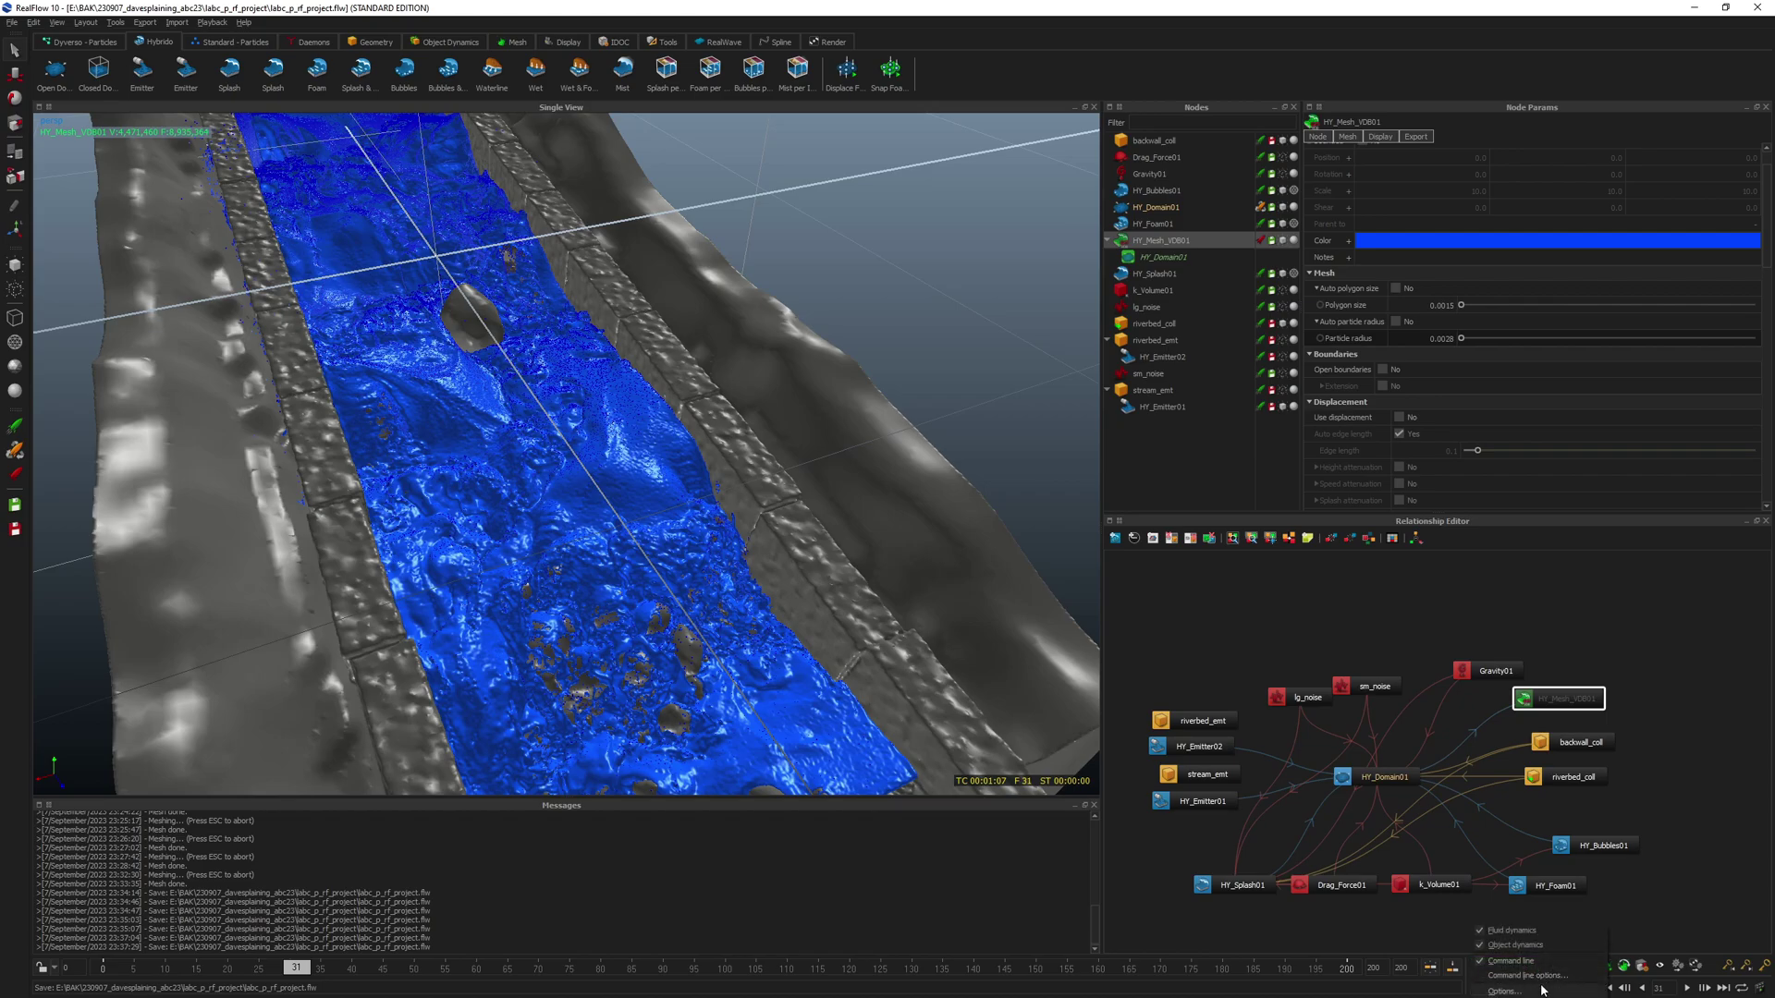
pyautogui.click(1510, 965)
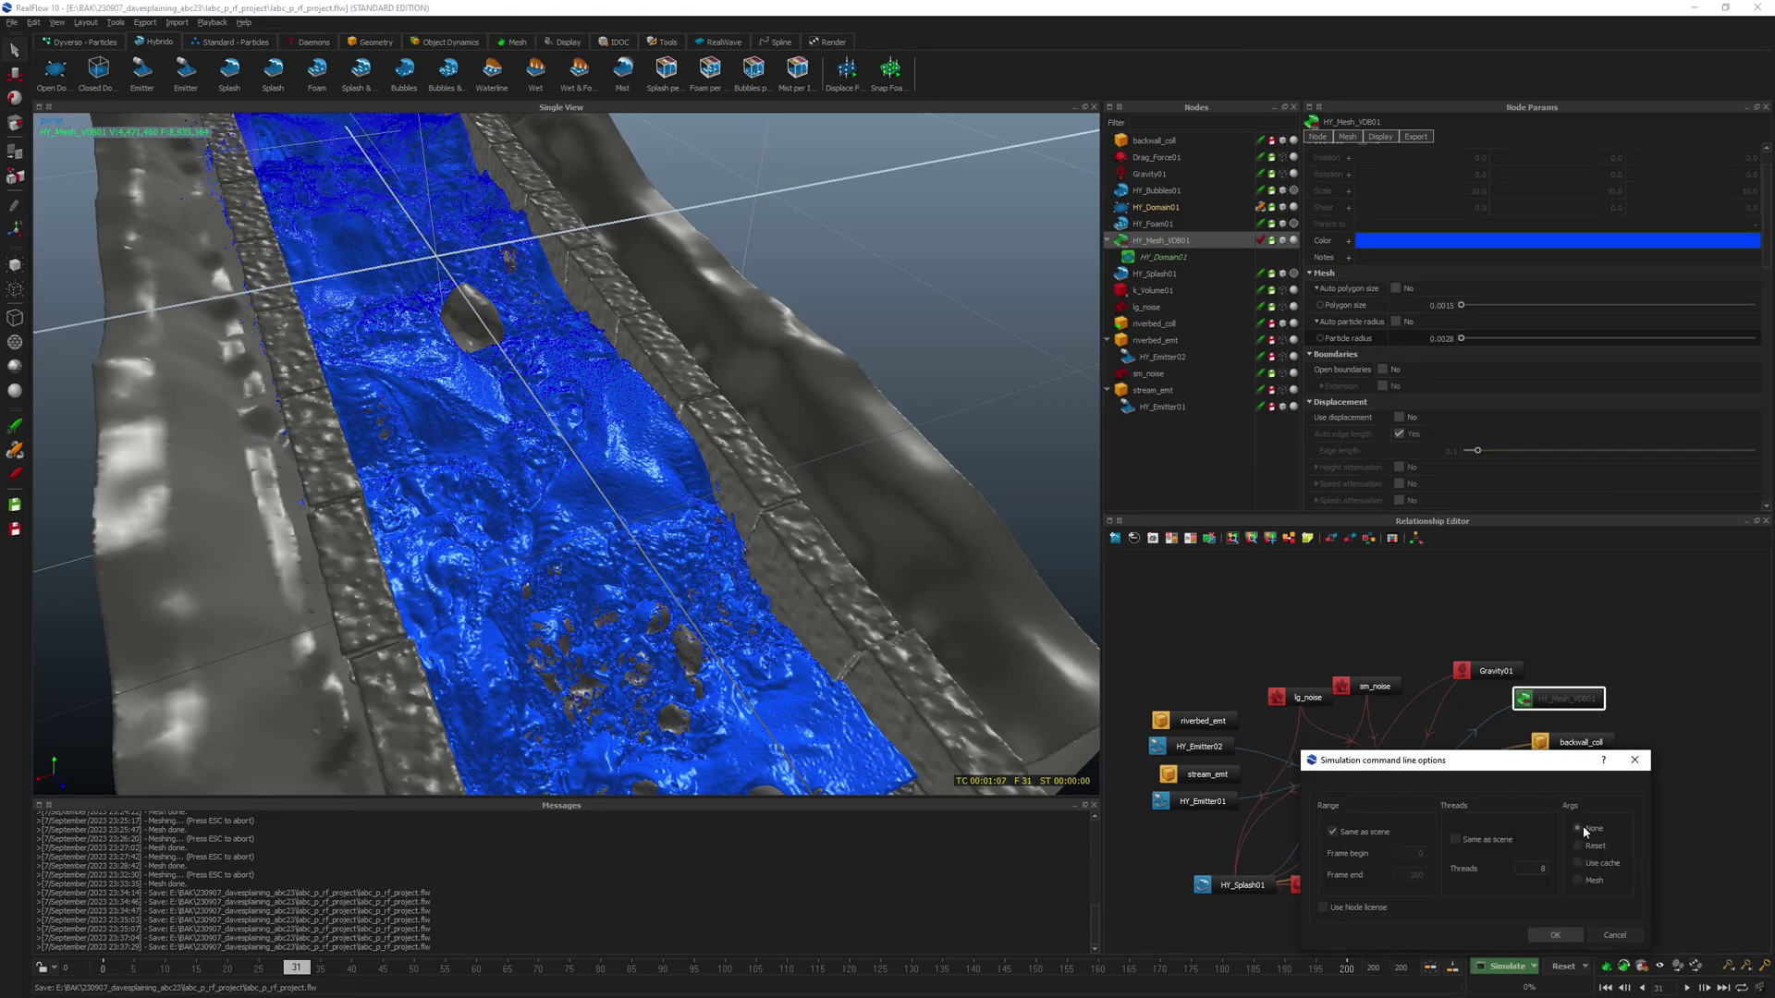
pyautogui.click(1556, 934)
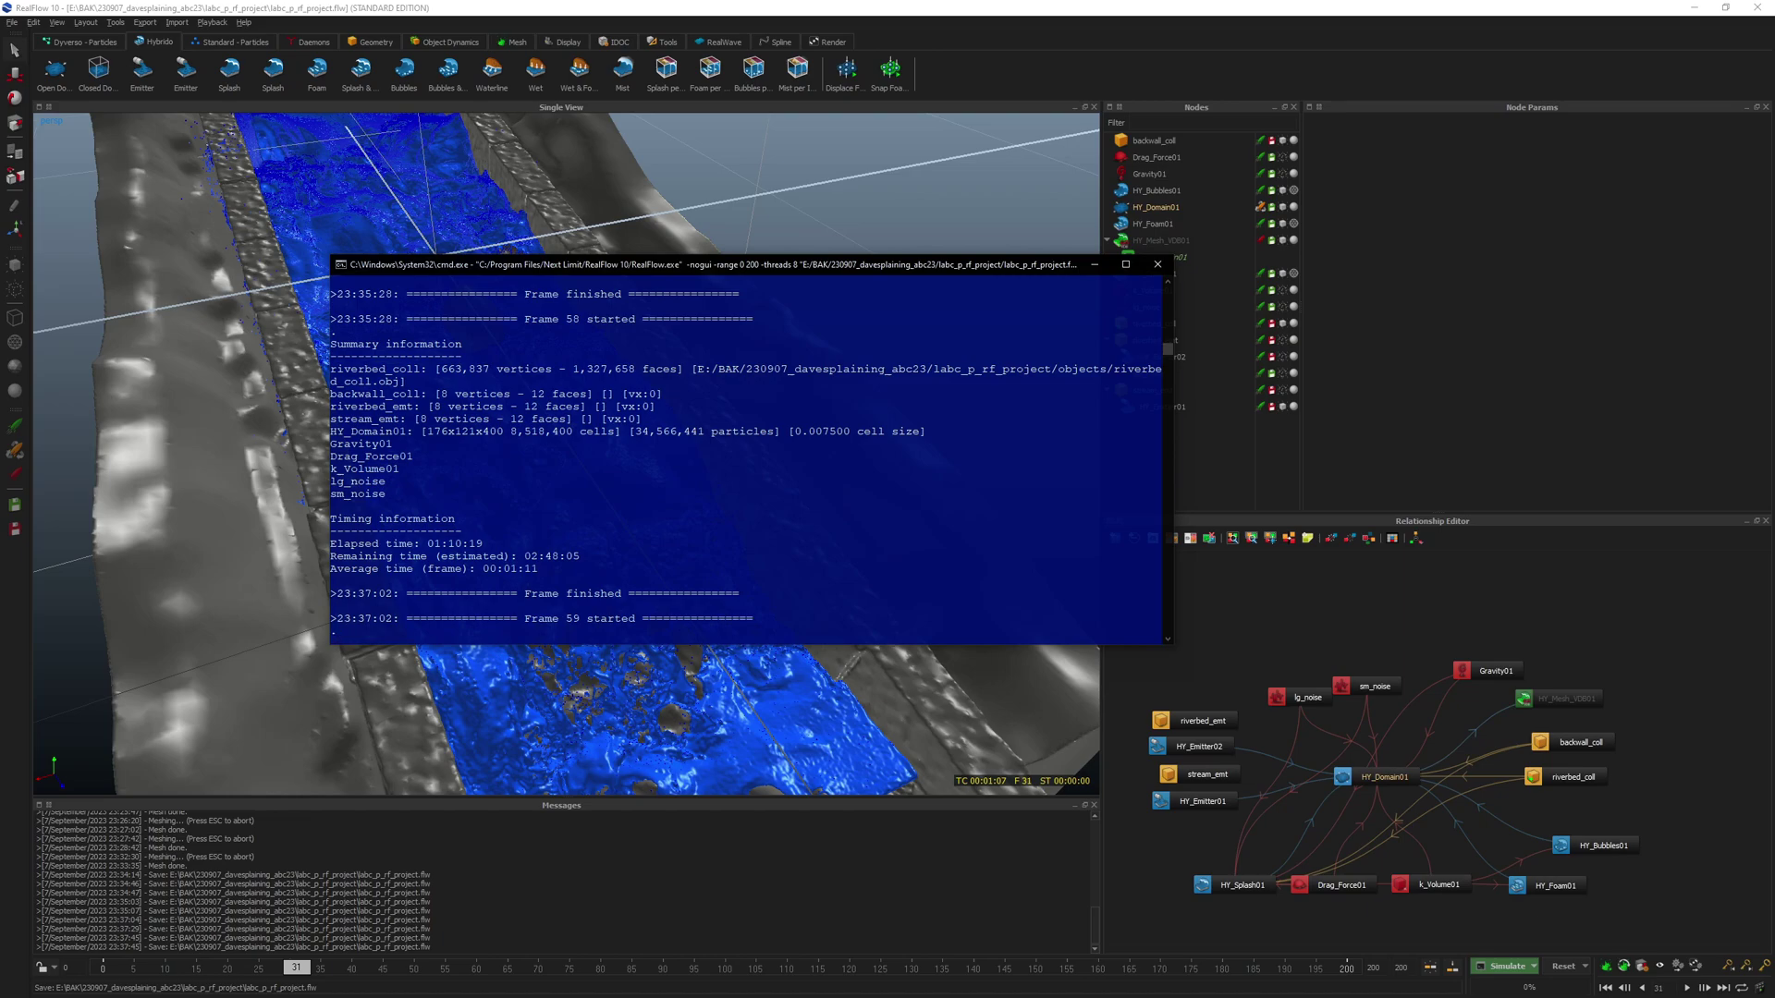
# - Arrange the fluid simulation and meshing consoles side by side, with the secondary particle console below the meshing one
pyautogui.moveTo(1774, 58); pyautogui.dragTo(1030, 52)
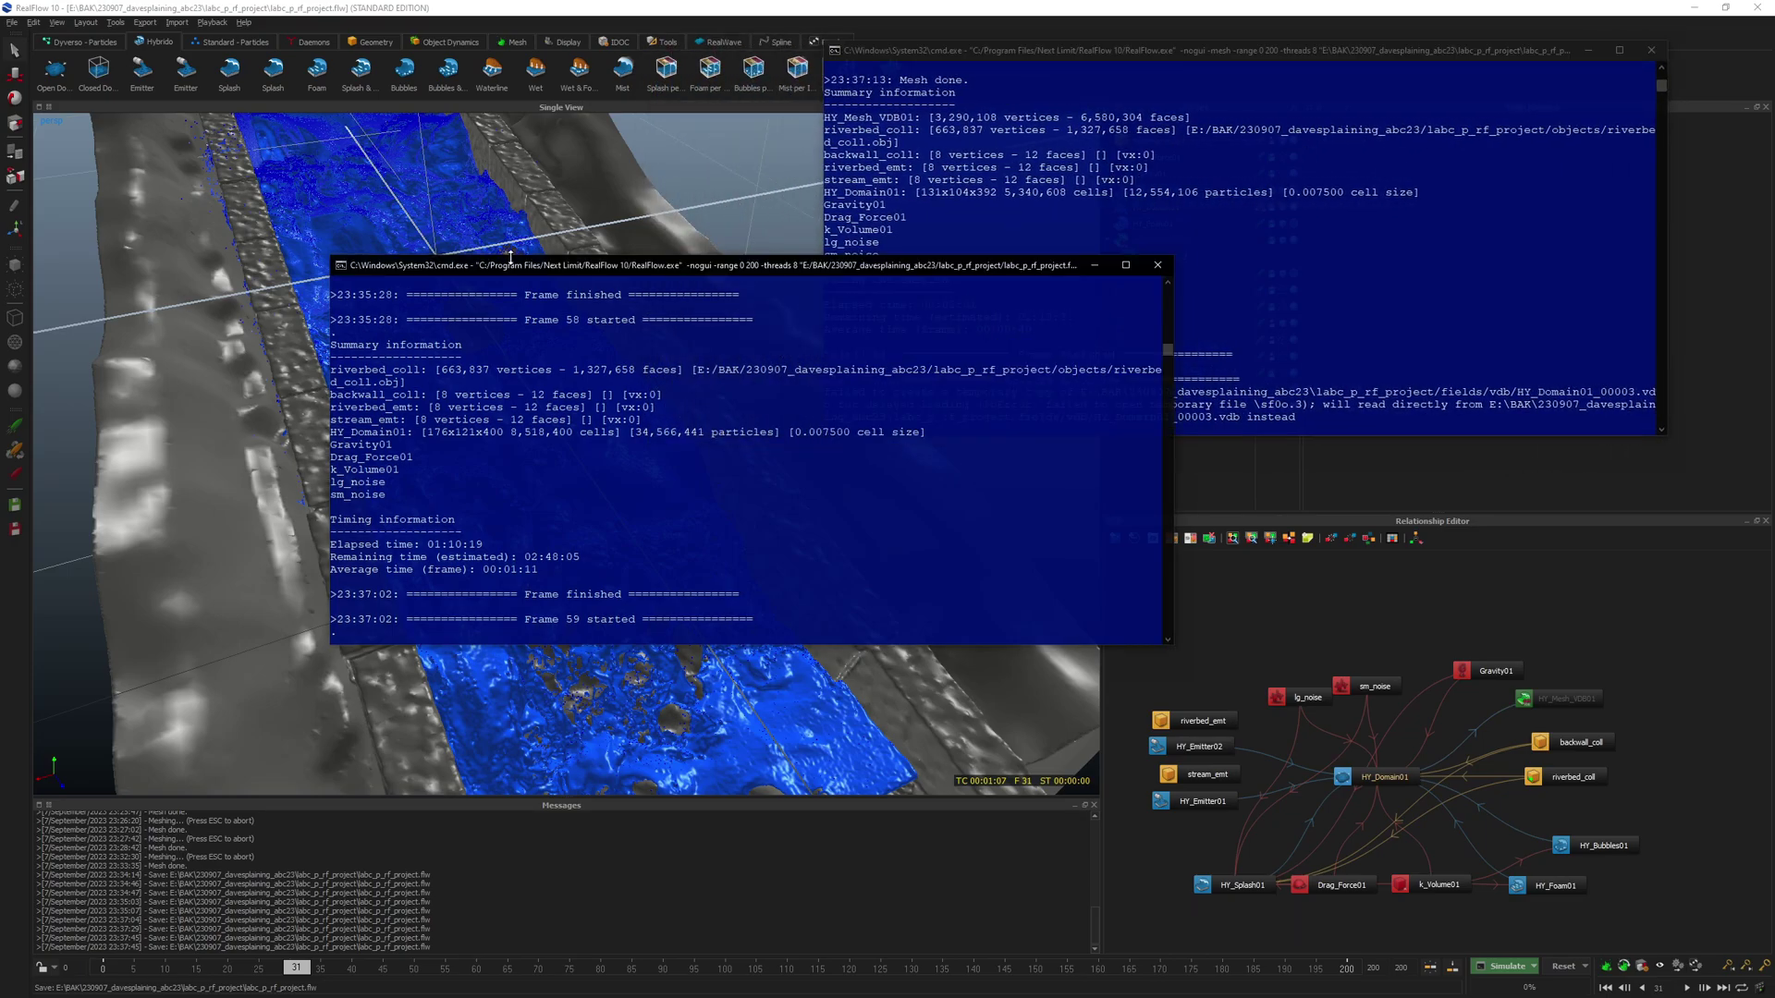
pyautogui.moveTo(516, 256); pyautogui.dragTo(250, 172)
pyautogui.moveTo(564, 187); pyautogui.dragTo(260, 30)
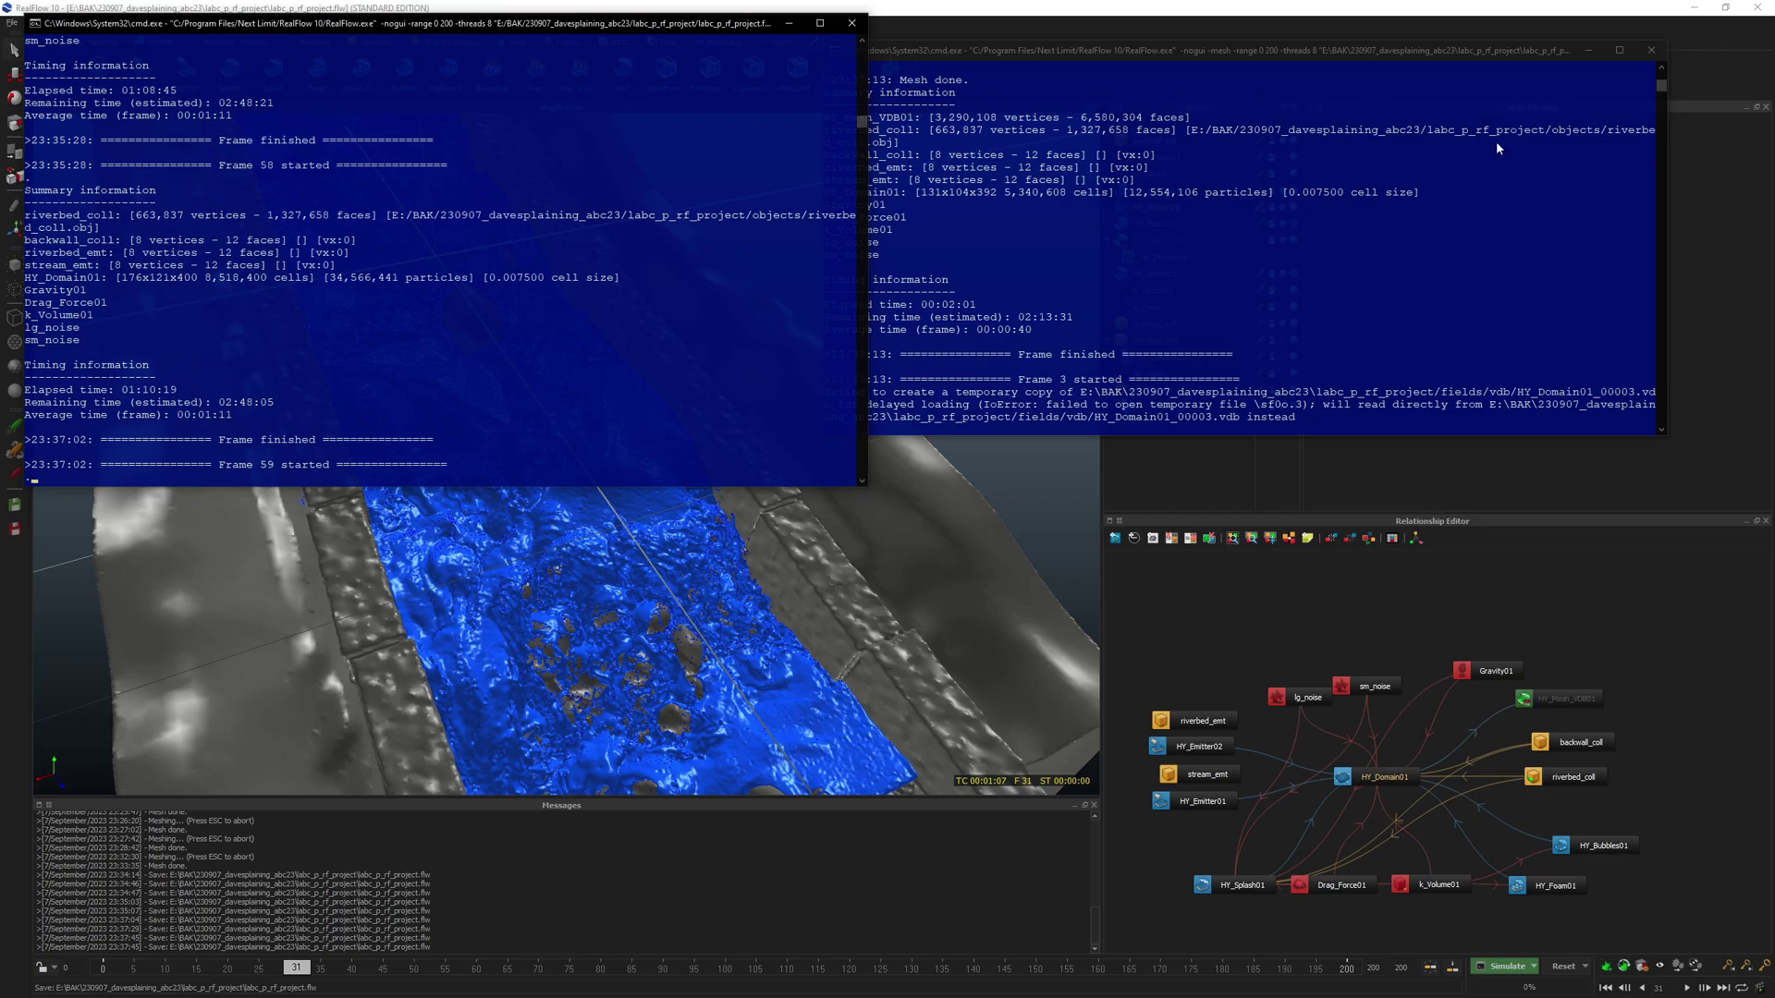
pyautogui.moveTo(1305, 54); pyautogui.dragTo(1466, 44)
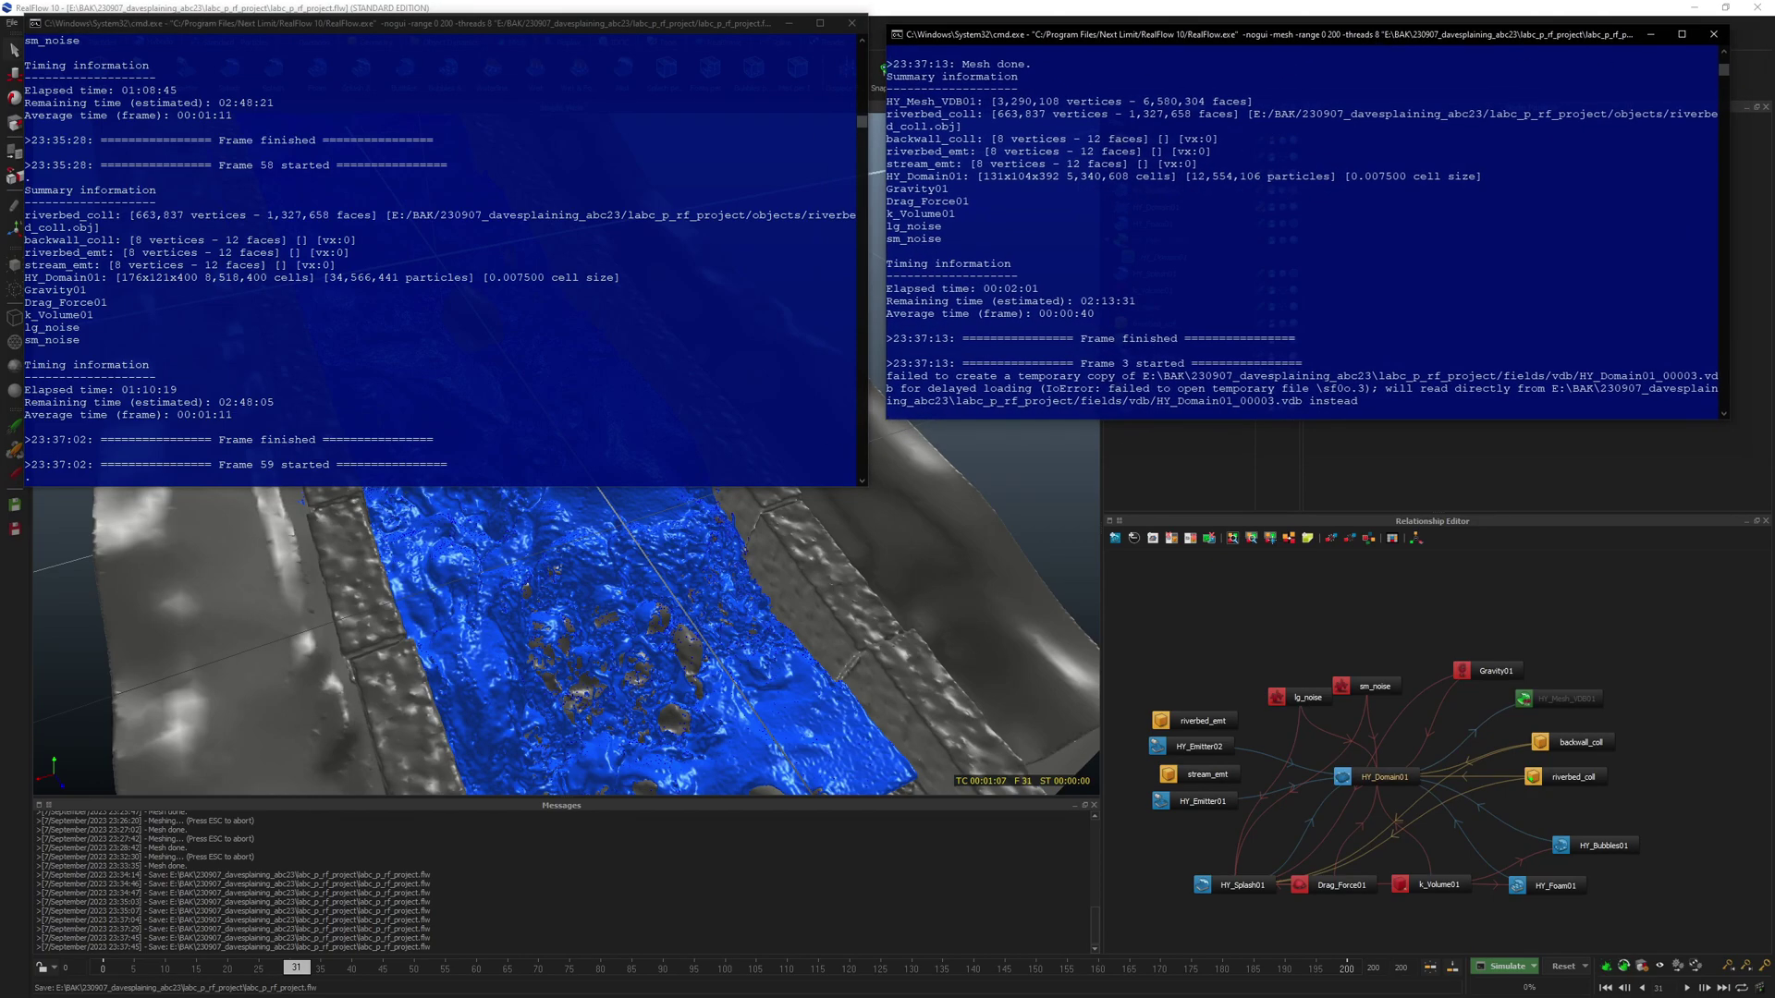
pyautogui.moveTo(1174, 458); pyautogui.dragTo(1207, 456)
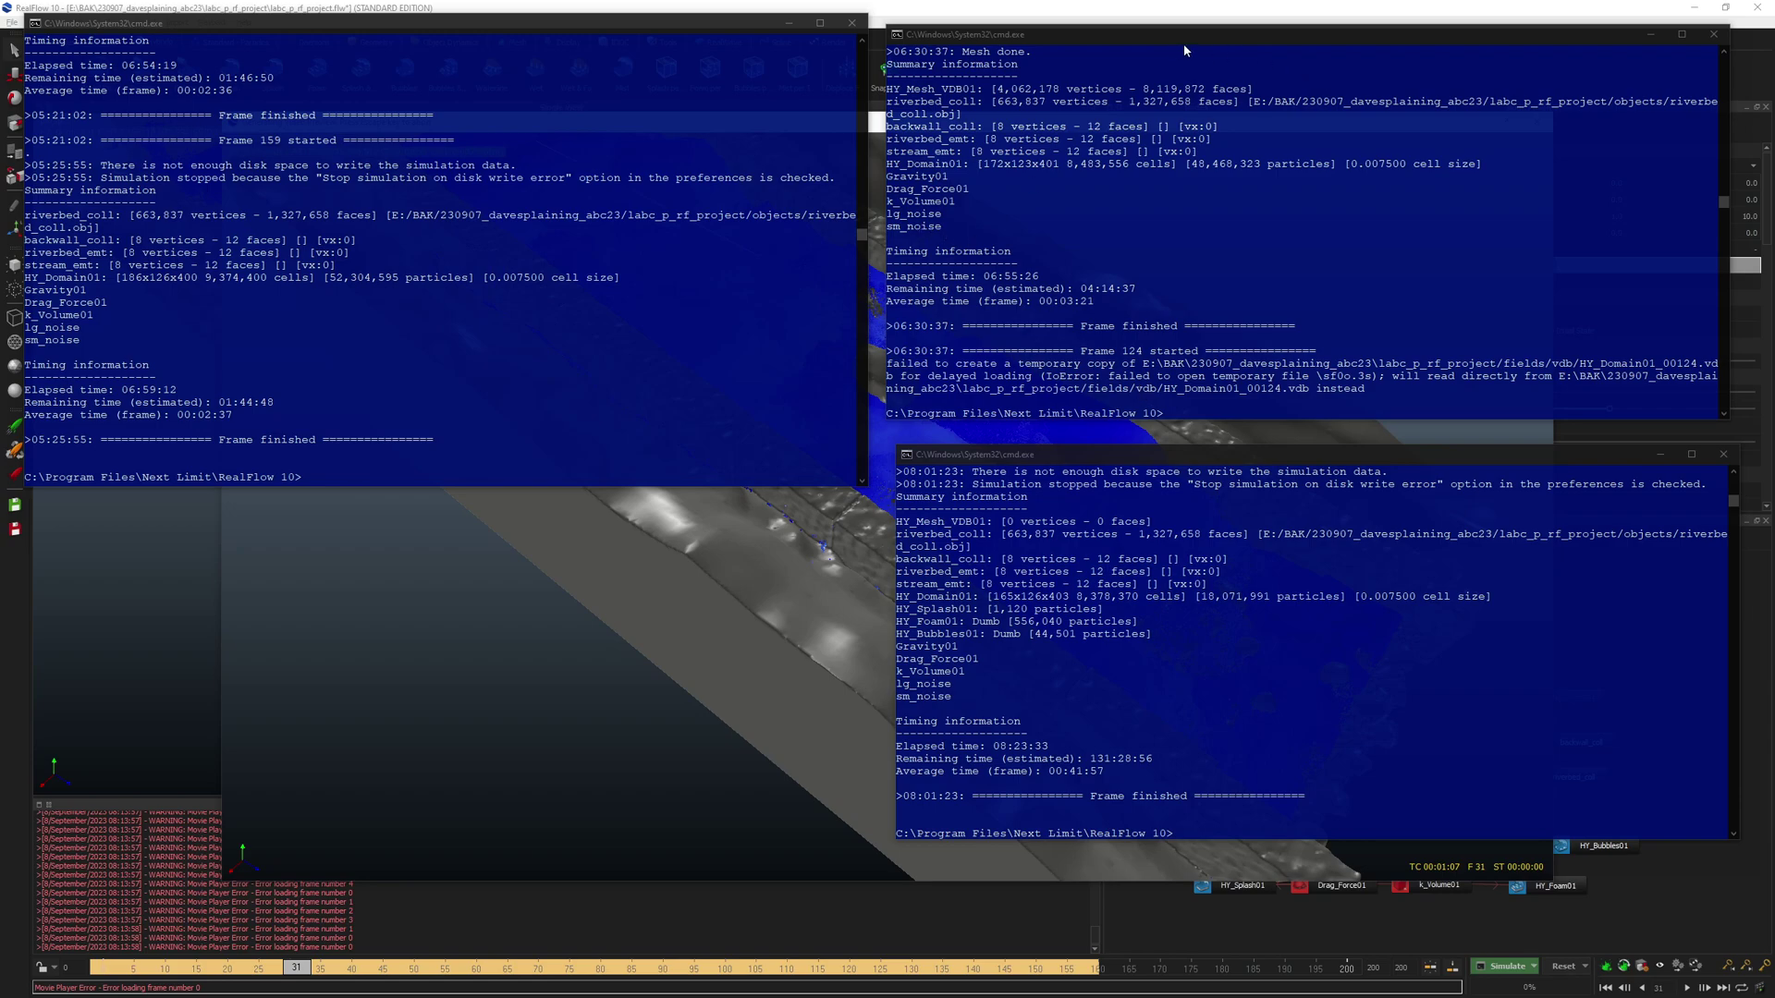
# - Align the meshing and secondary particle consoles in a tight column beside the fluid simulation console
pyautogui.moveTo(1185, 44); pyautogui.dragTo(1174, 35)
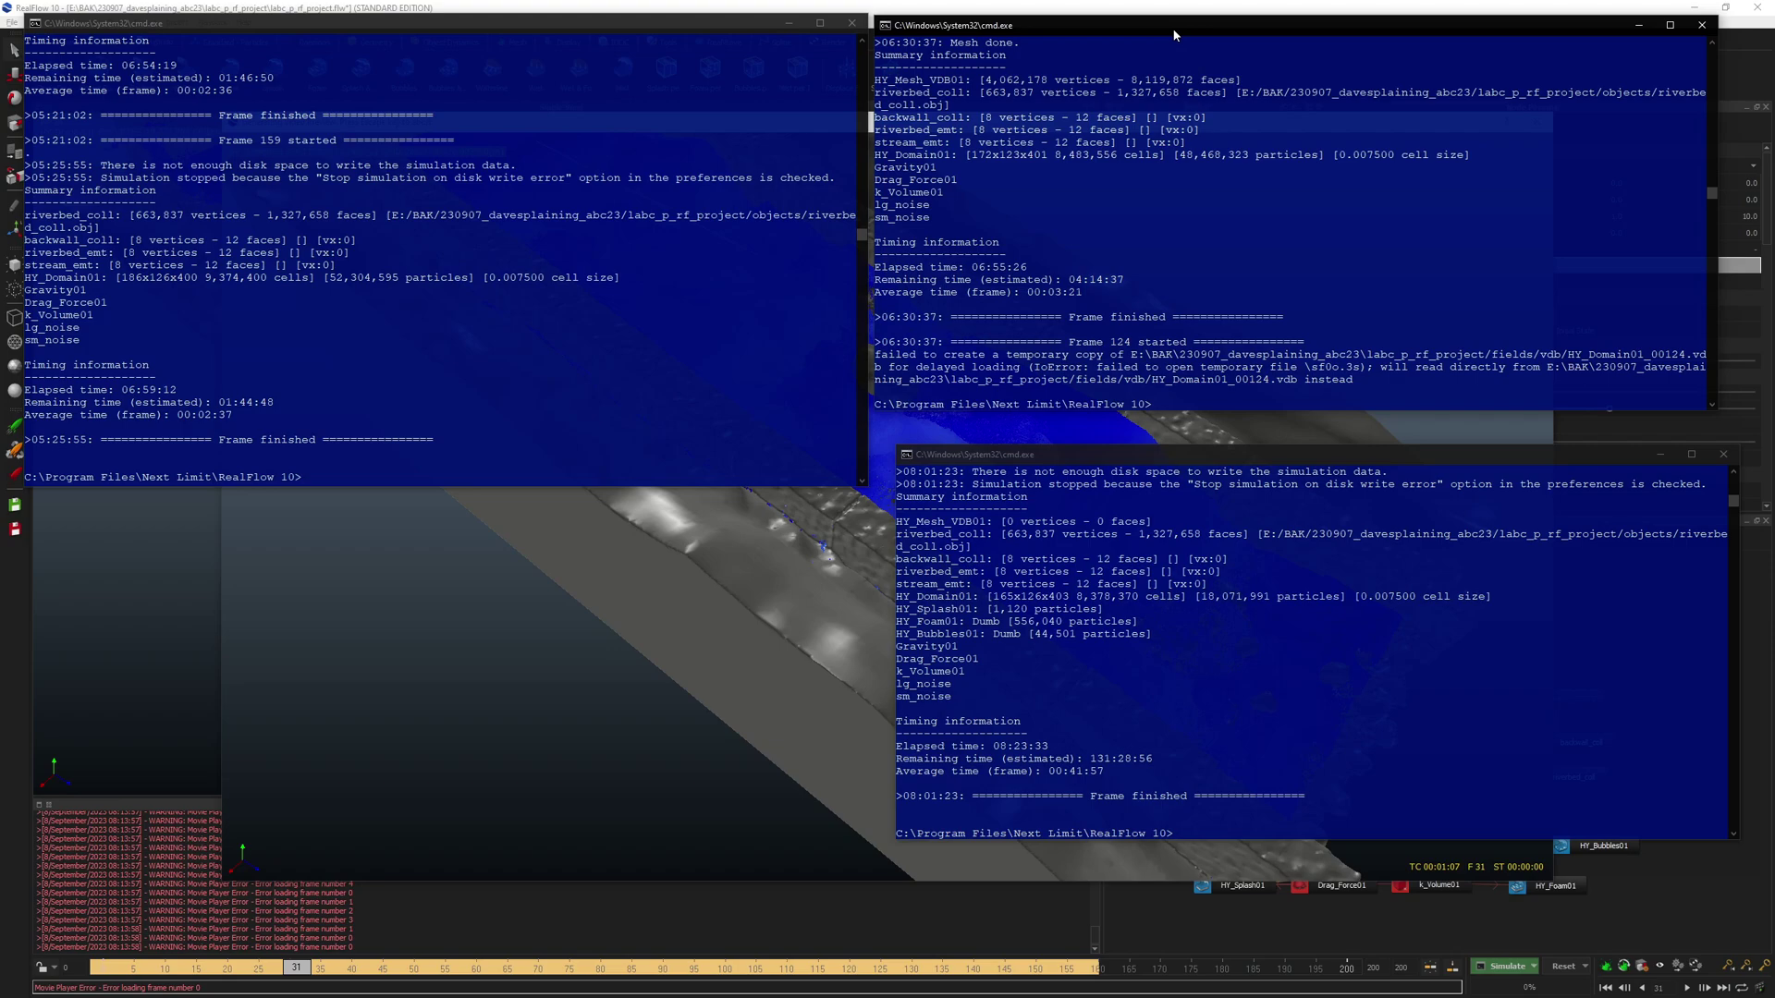
pyautogui.click(1223, 473)
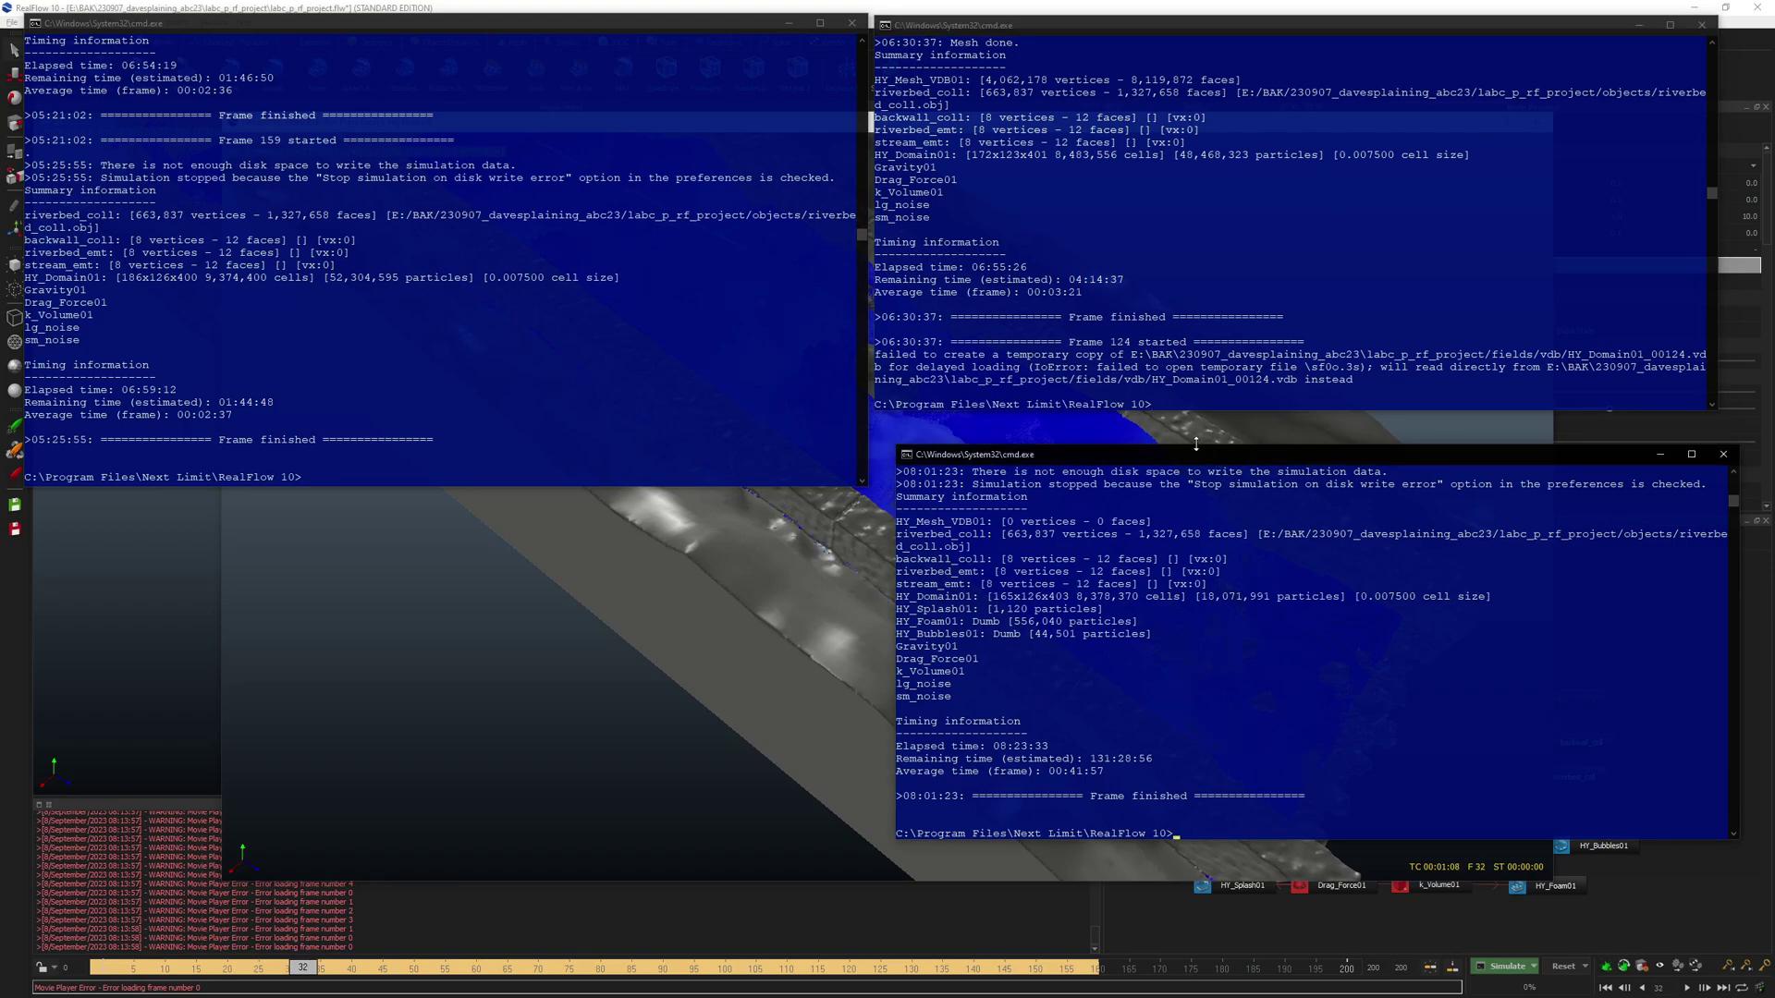
pyautogui.moveTo(1197, 459); pyautogui.dragTo(1175, 428)
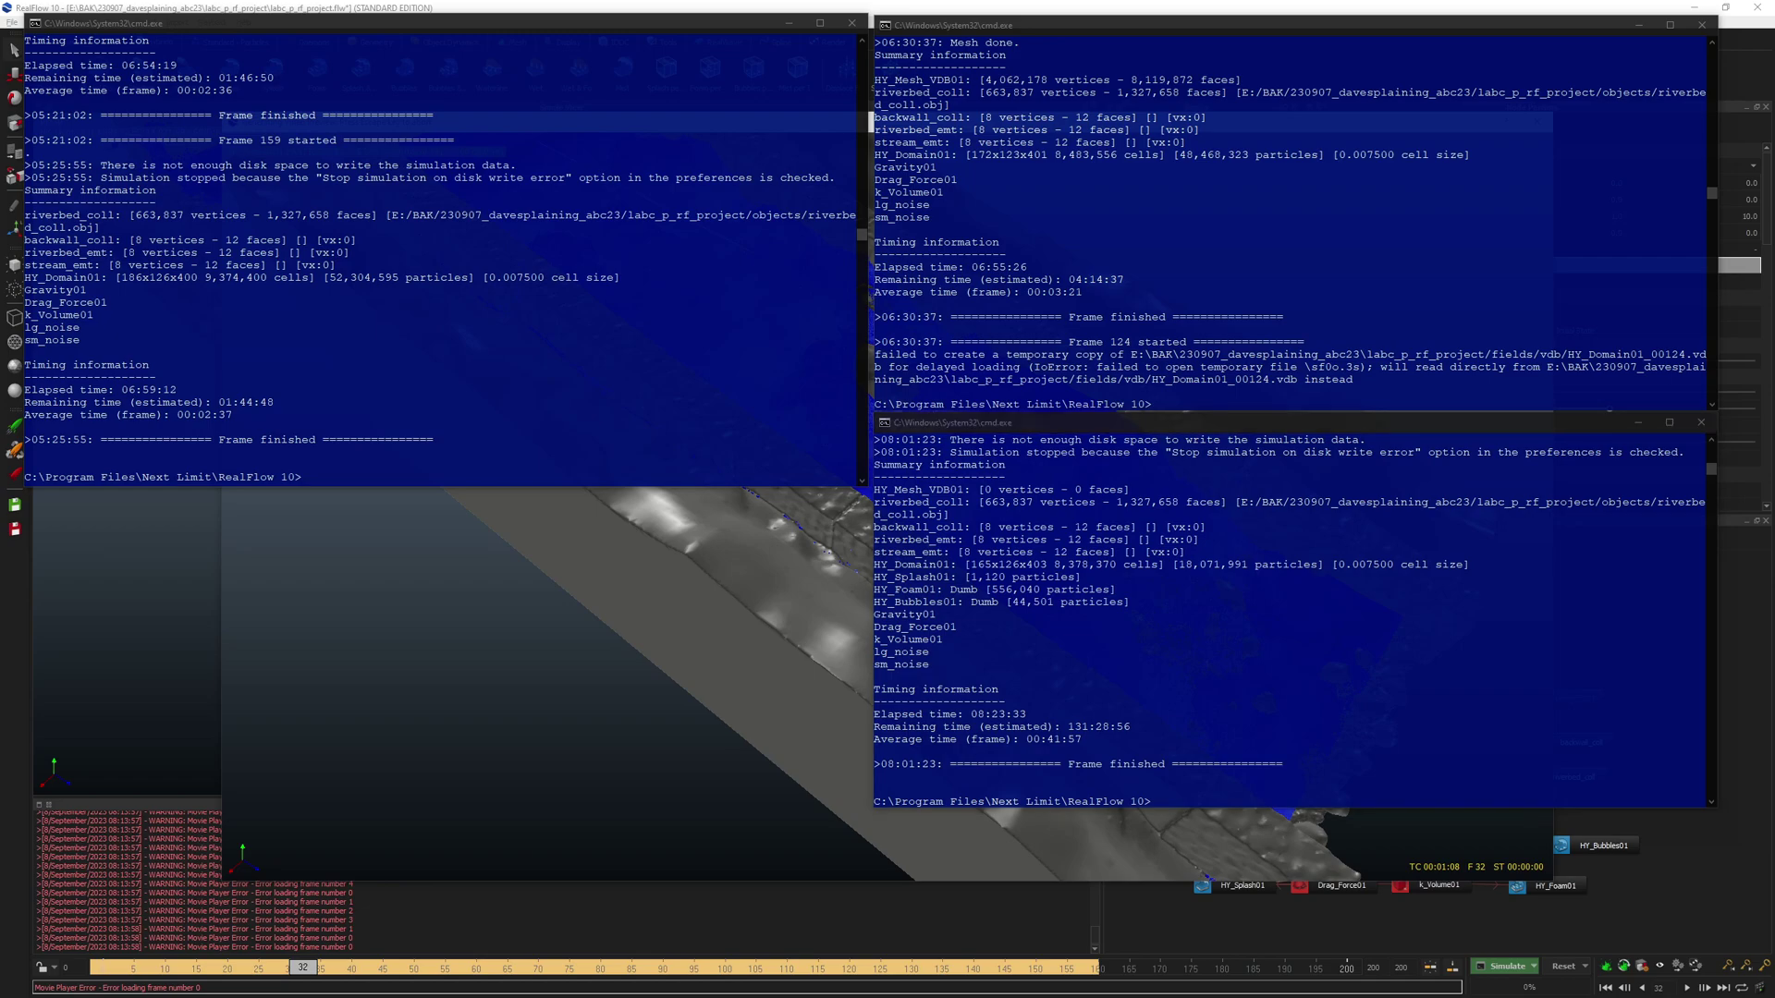
# - Switch to File Explorer and check the disk size of the labc_p_rf_project folder in its properties
pyautogui.hotkey('alt', 'Tab')
pyautogui.rightClick(658, 332)
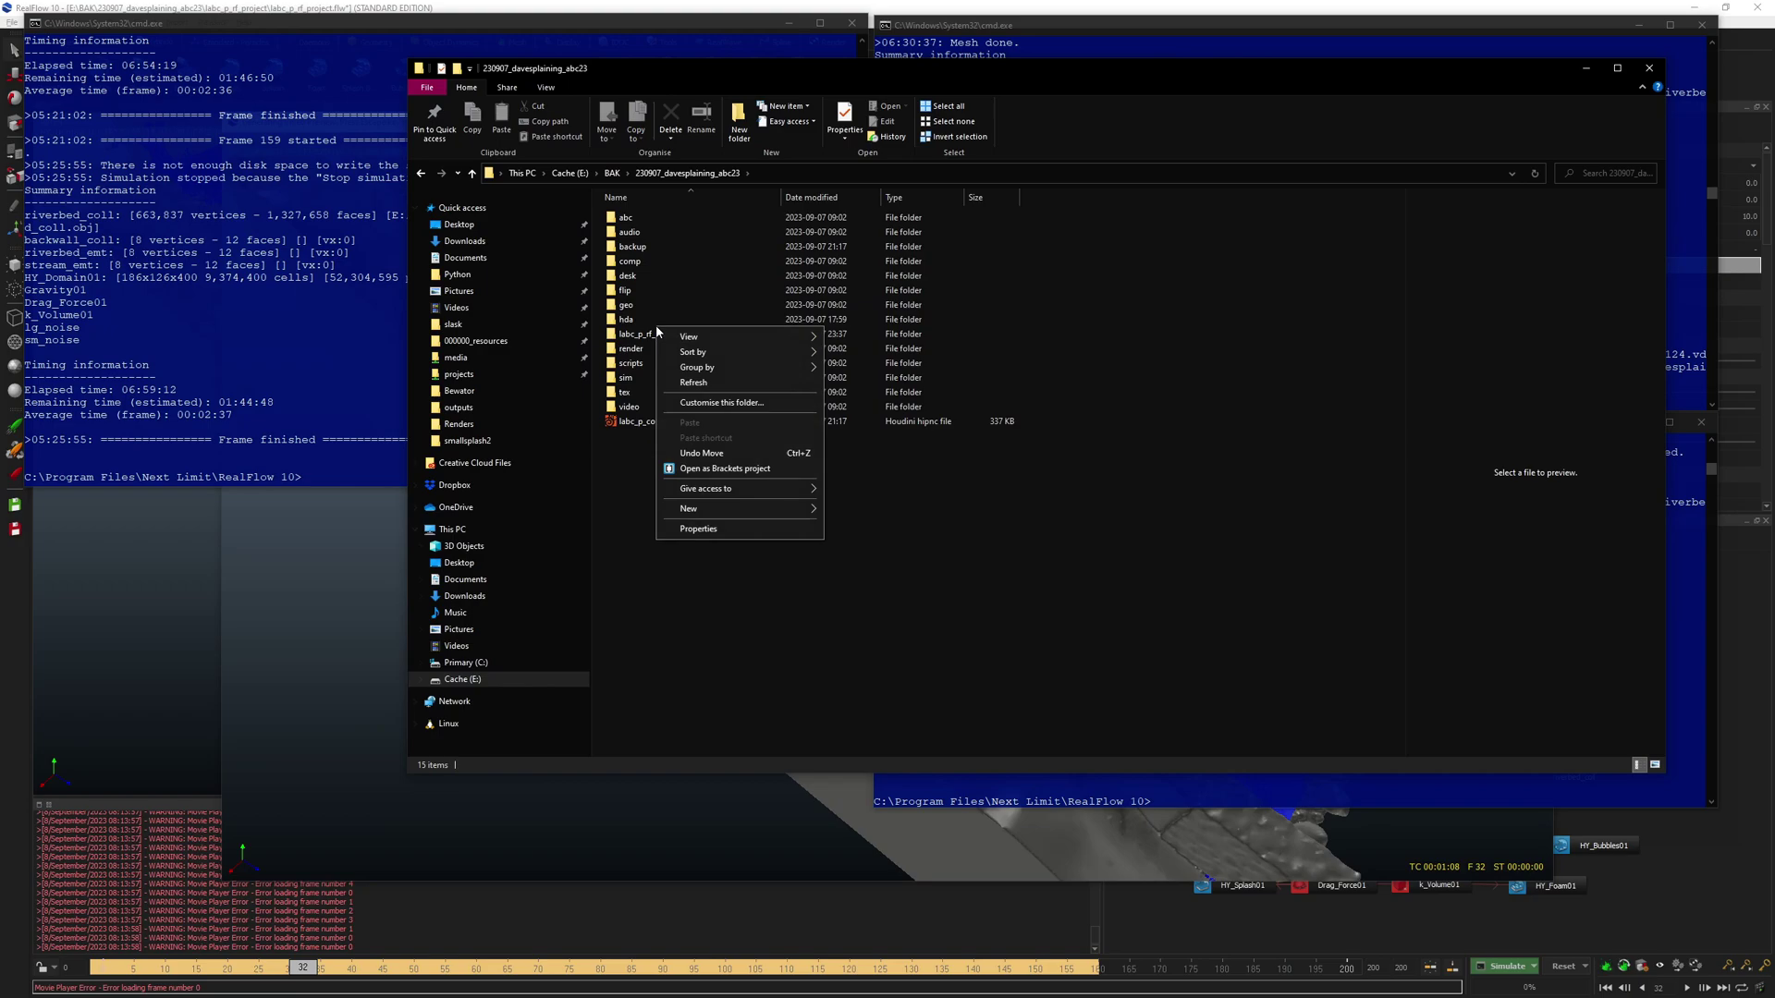
pyautogui.rightClick(647, 333)
pyautogui.click(689, 779)
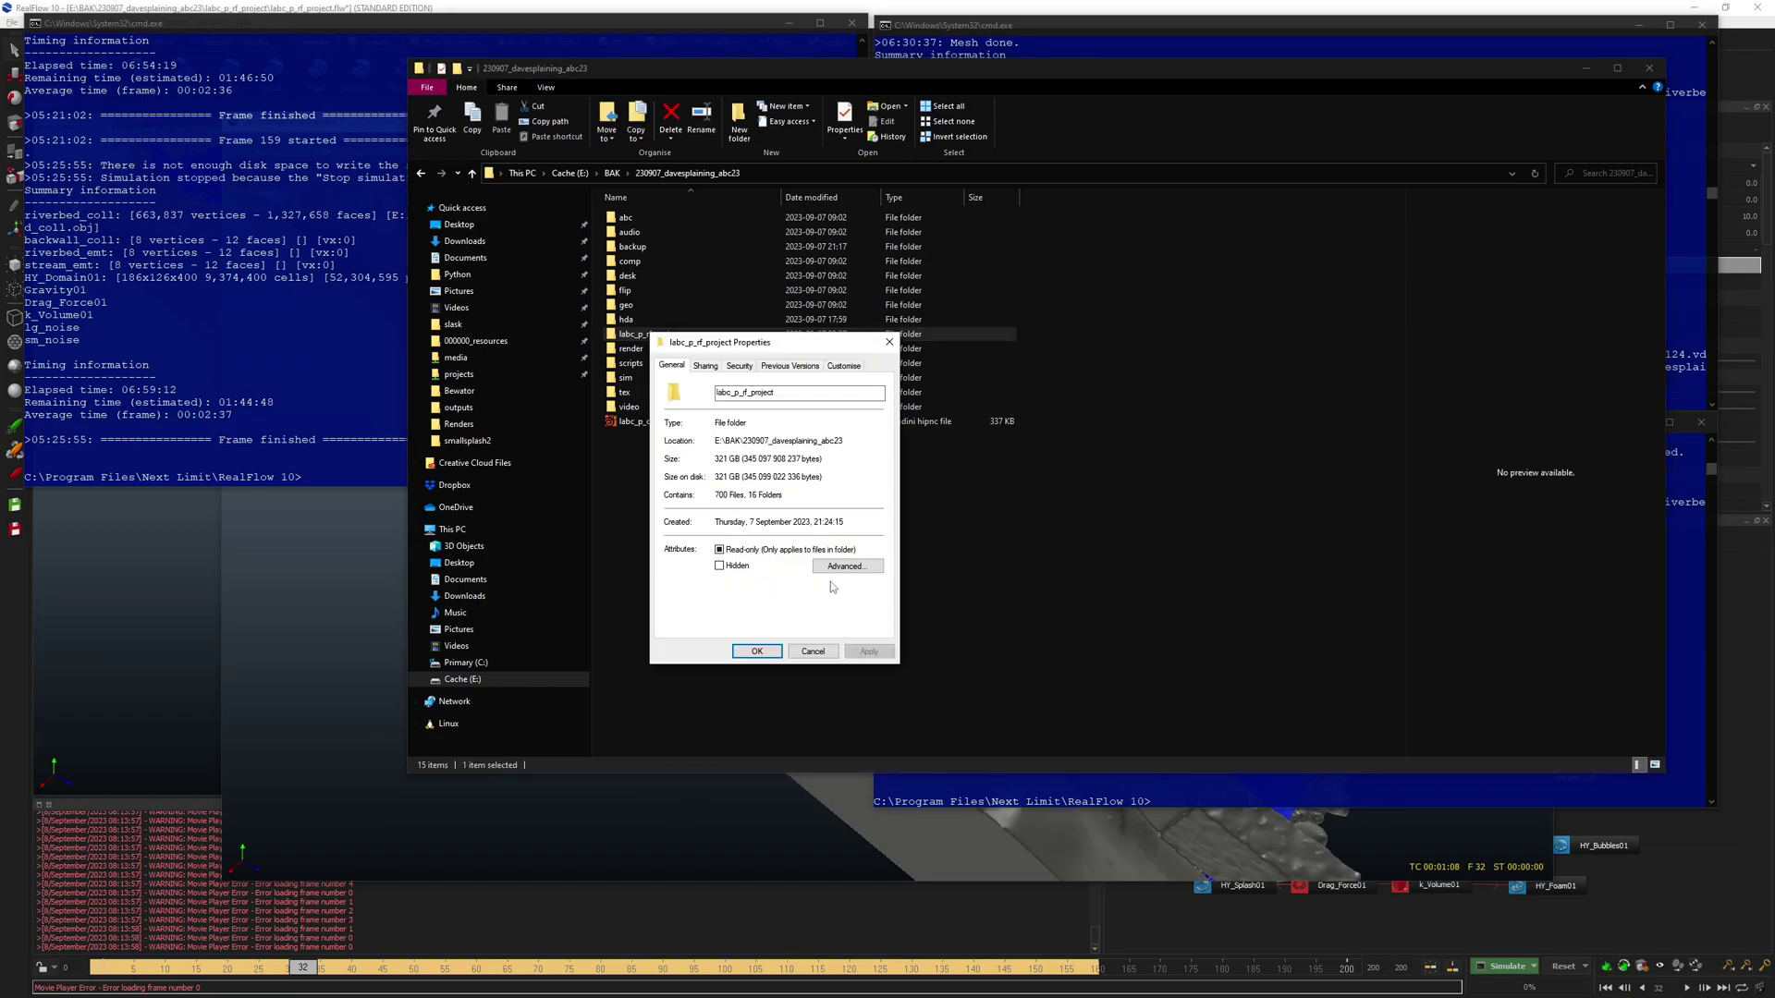
pyautogui.click(887, 344)
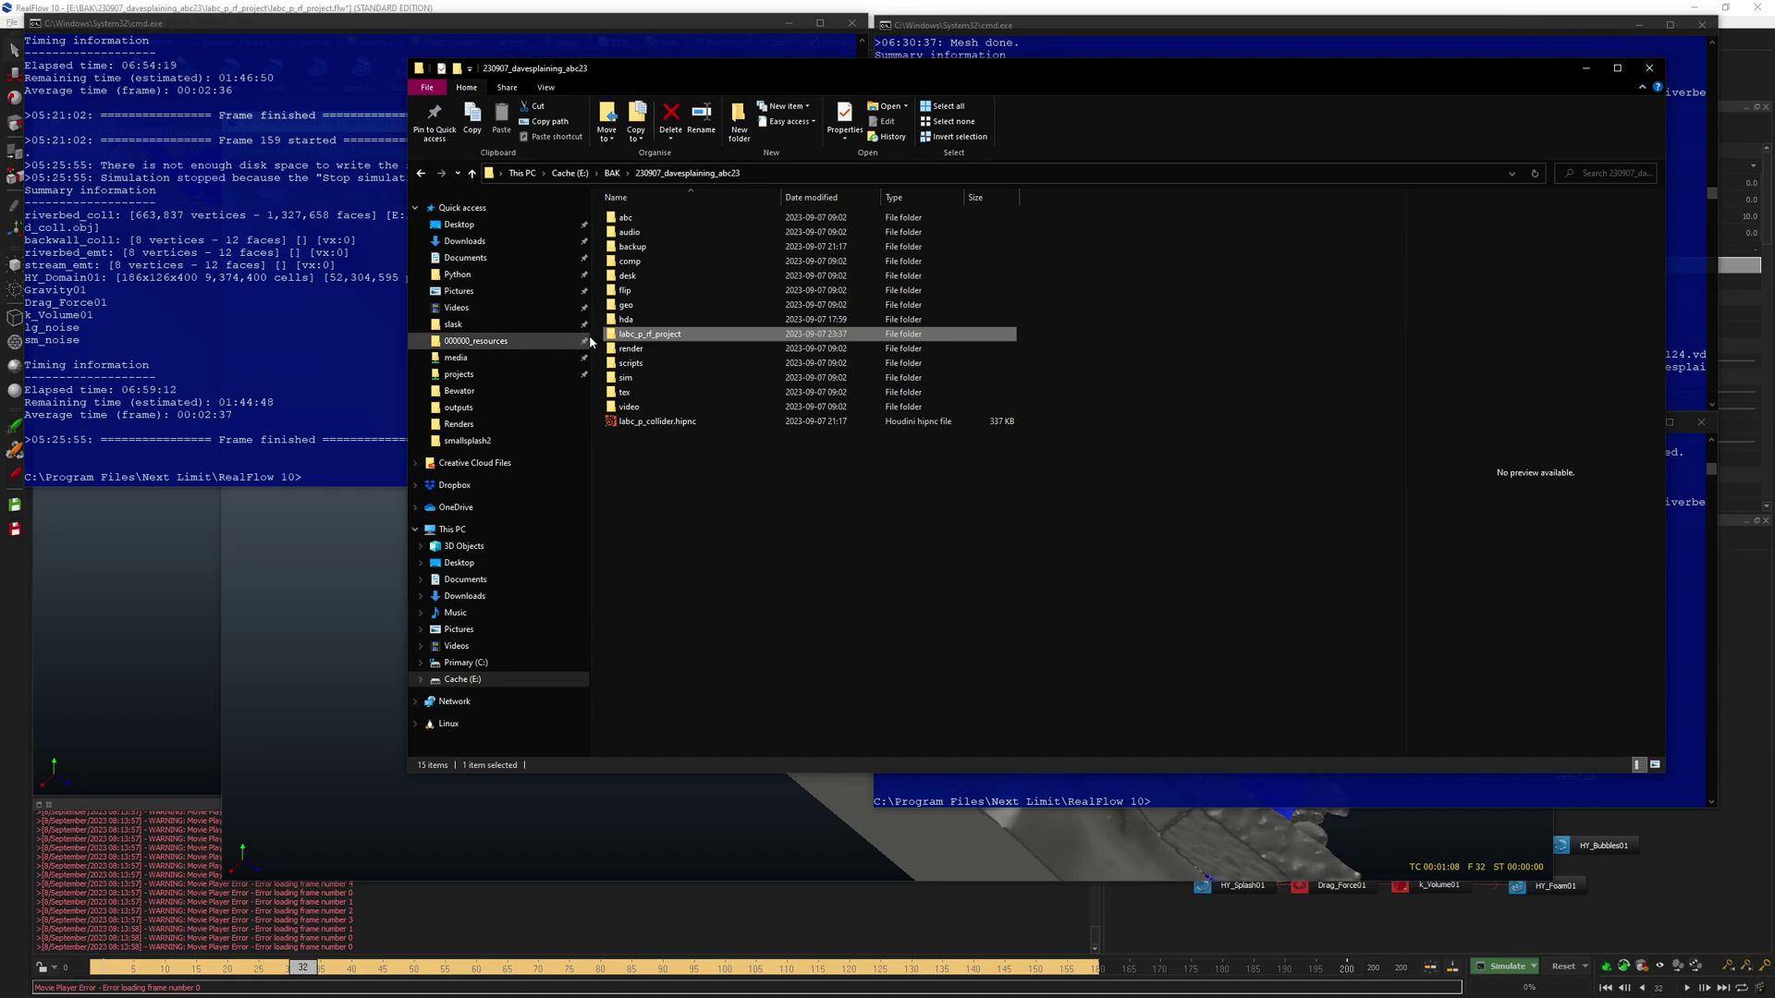
# - Examine the cached RPC files and their sizes in the project's particles/rpc folder, and close the File Explorer window
pyautogui.doubleClick(652, 334)
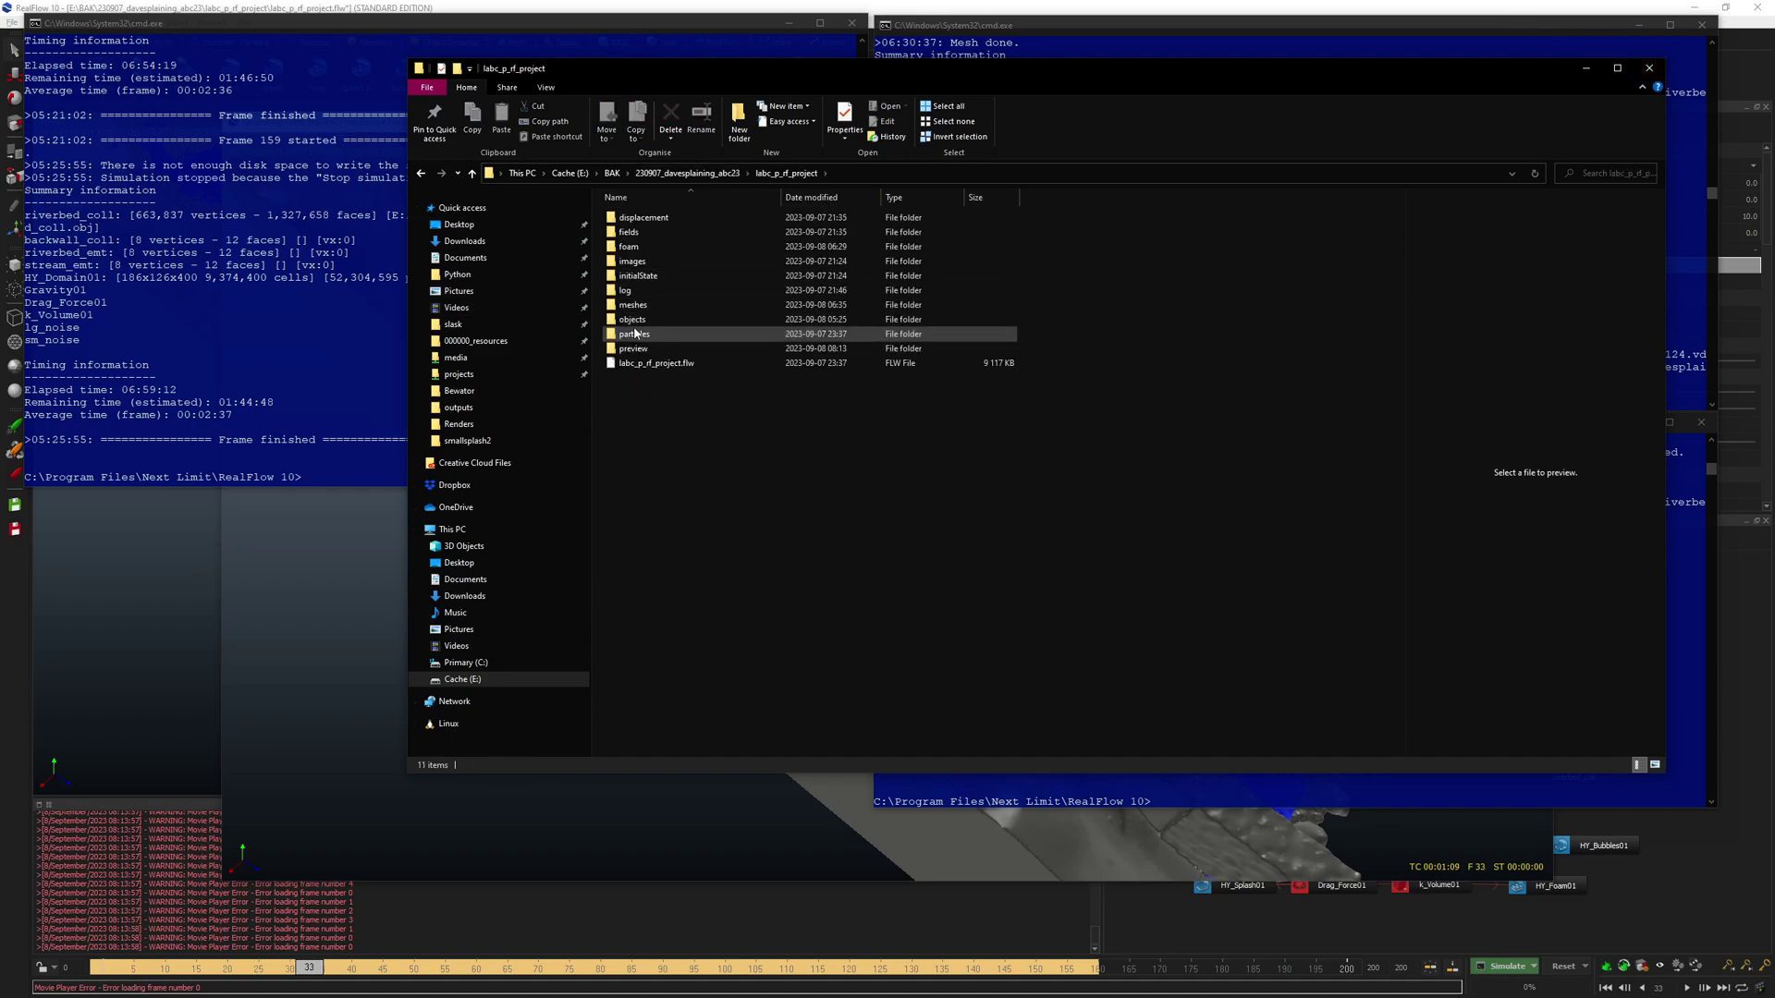
pyautogui.doubleClick(634, 334)
pyautogui.doubleClick(638, 233)
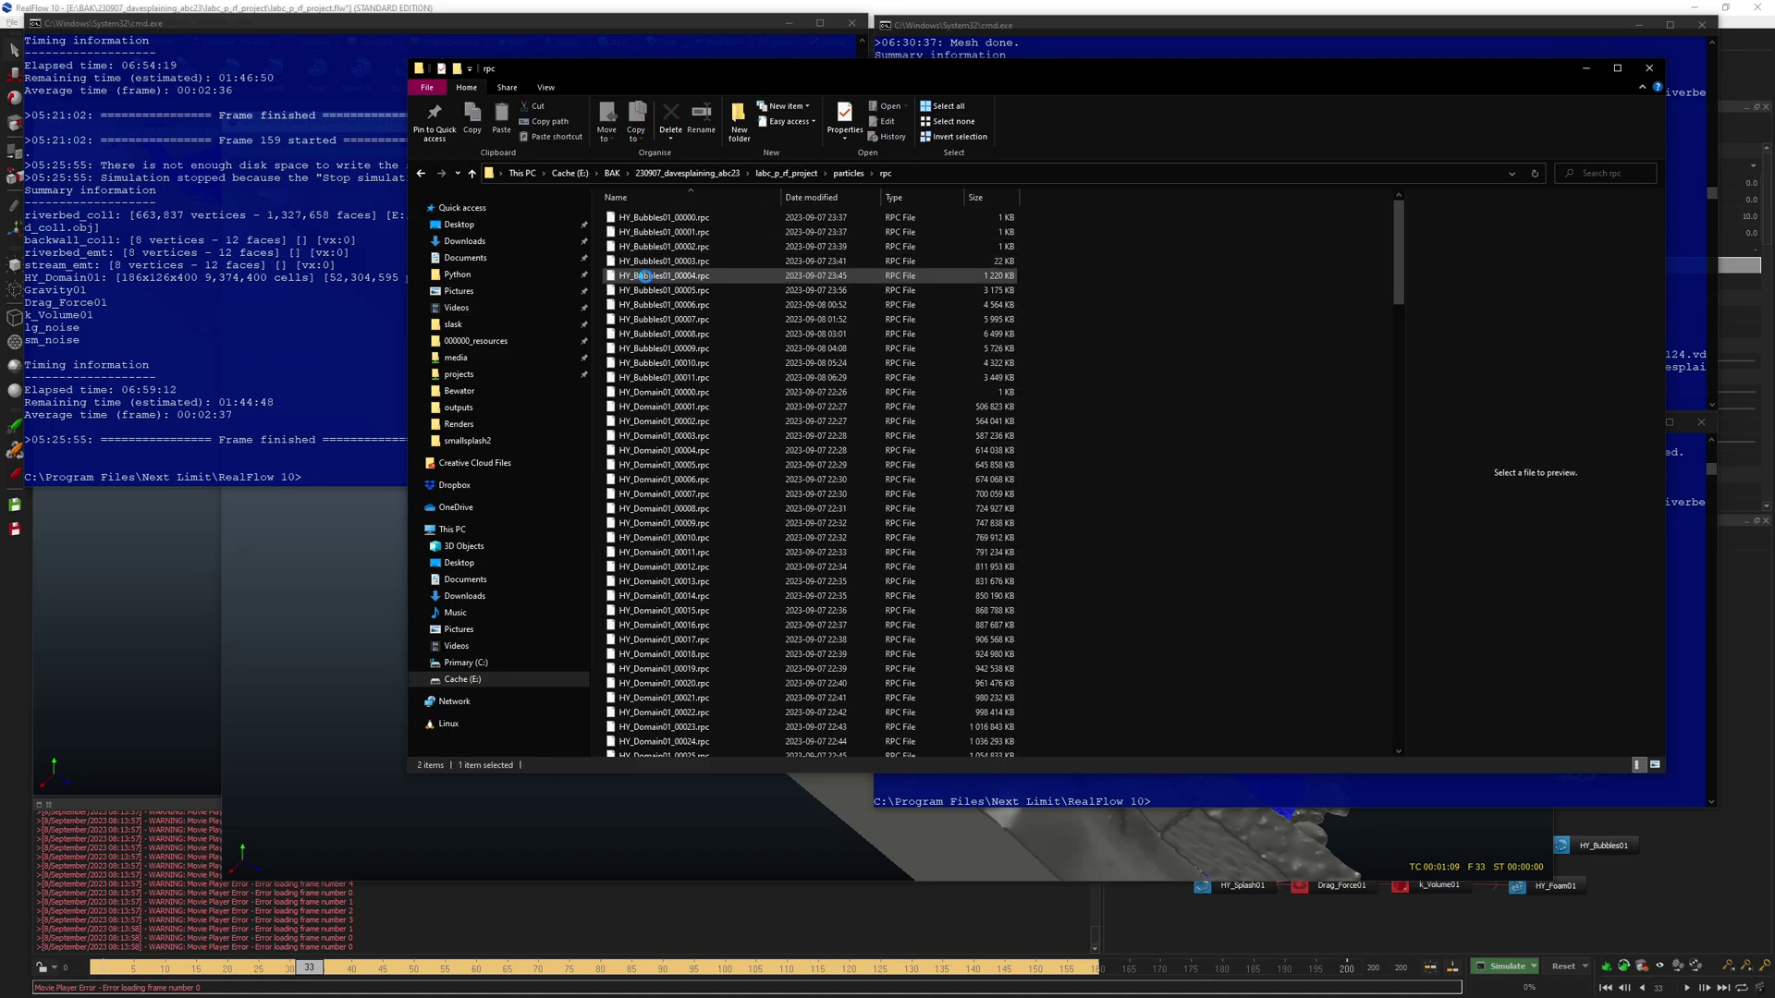
pyautogui.scroll(-20, 645, 275)
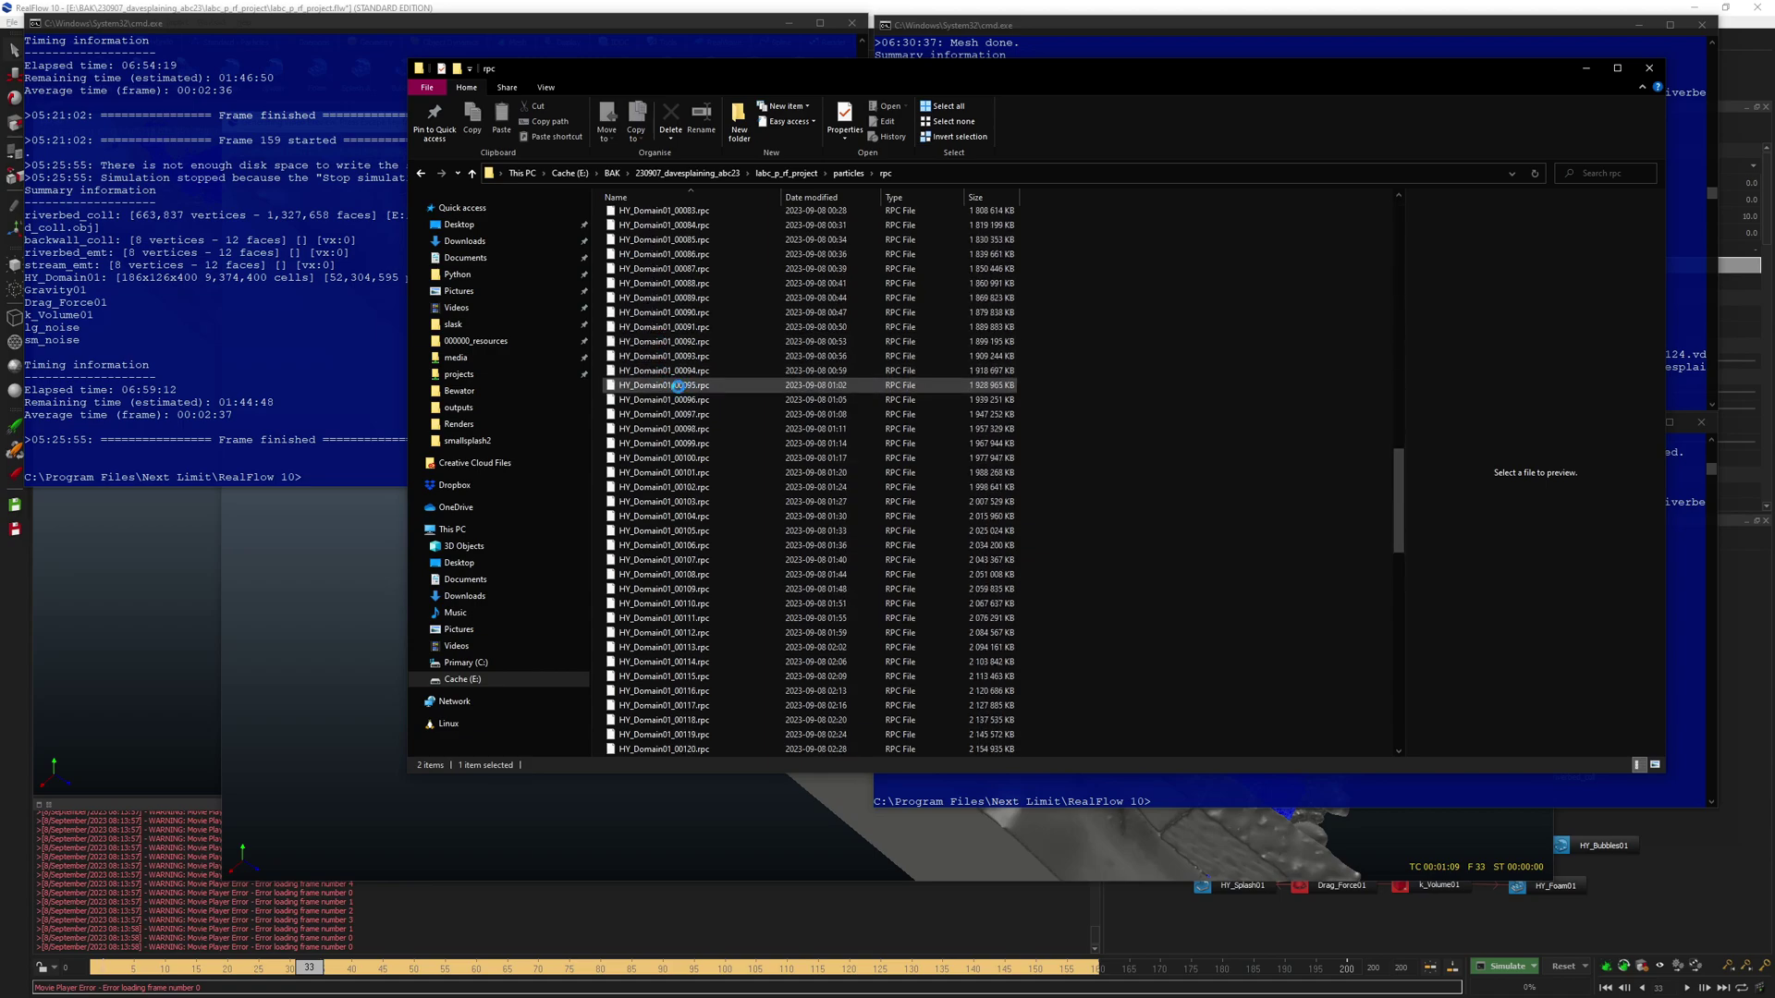
pyautogui.scroll(-18, 679, 385)
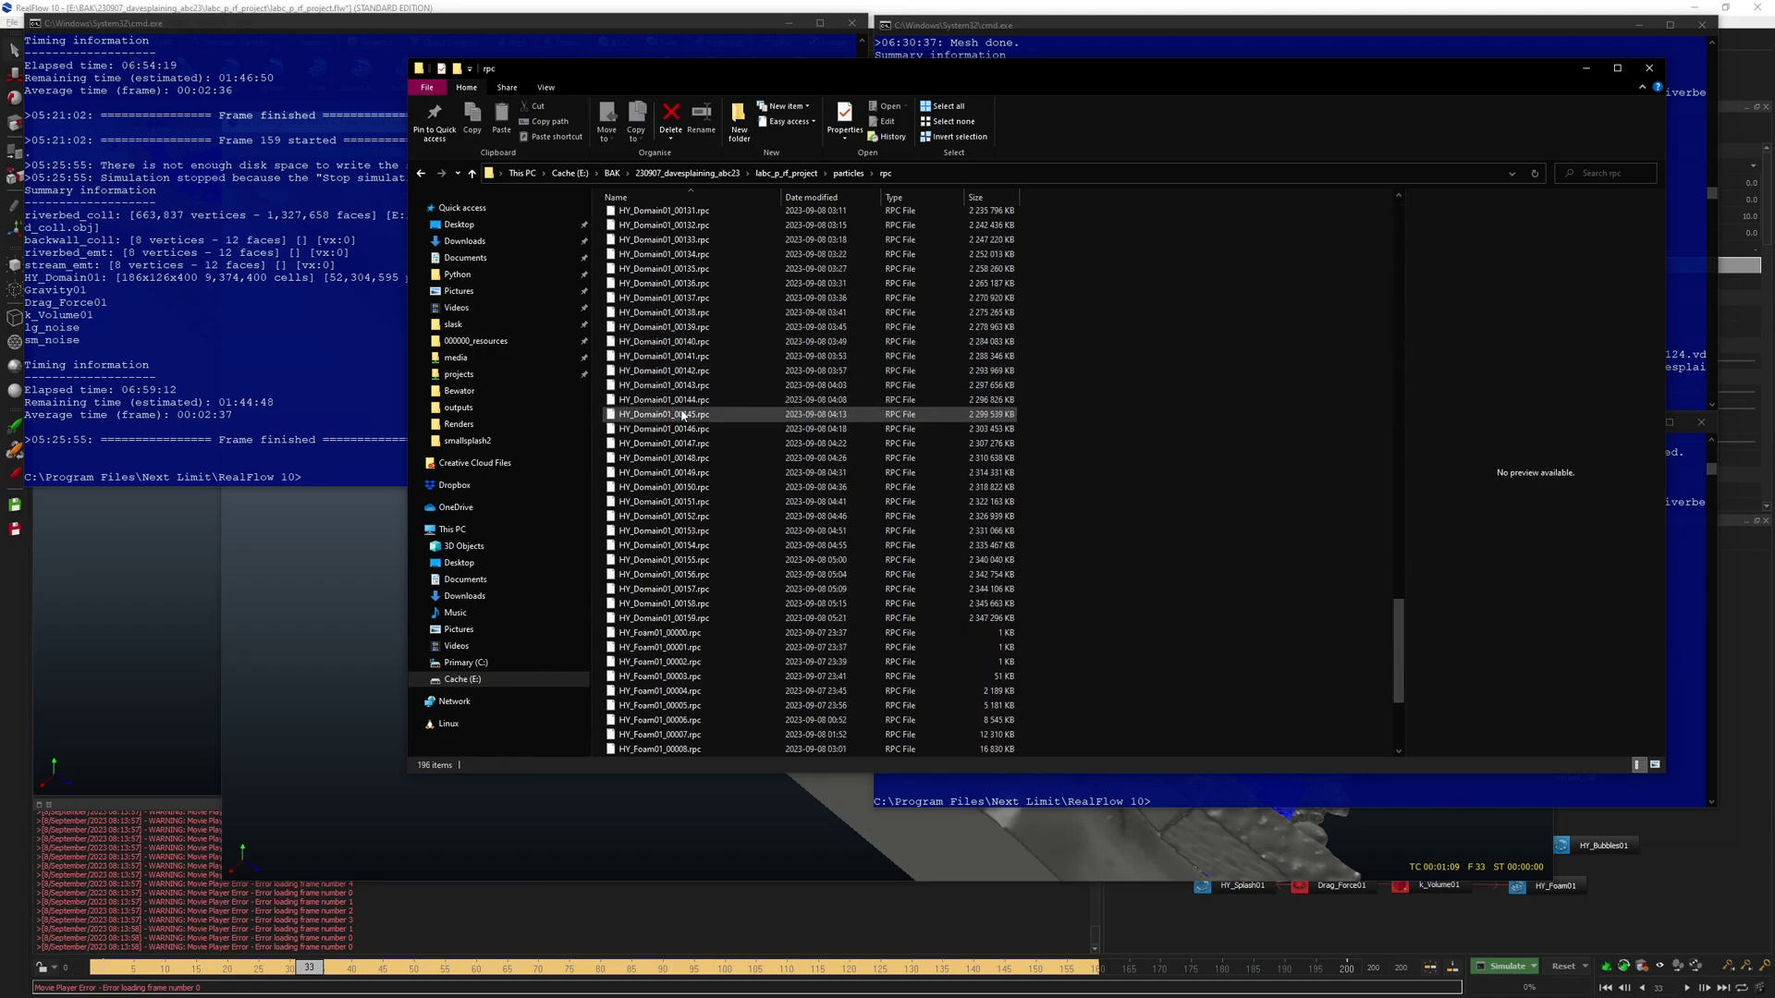
pyautogui.scroll(-1, 681, 429)
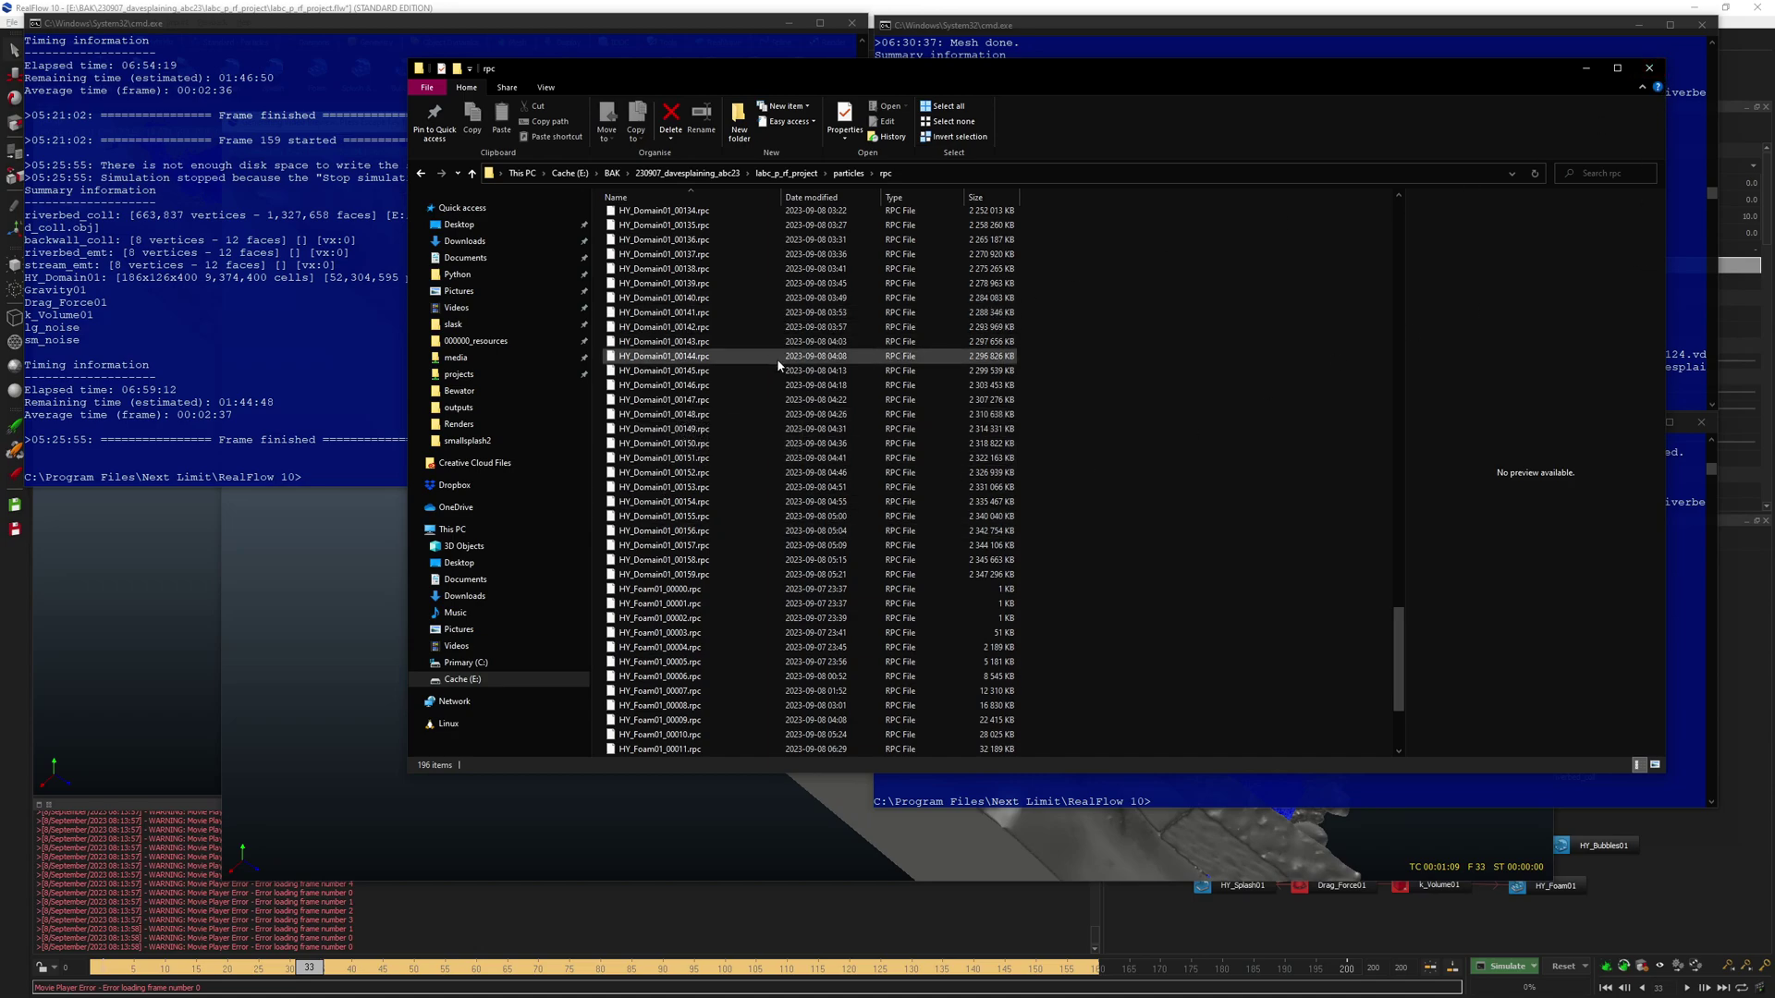
pyautogui.click(1648, 67)
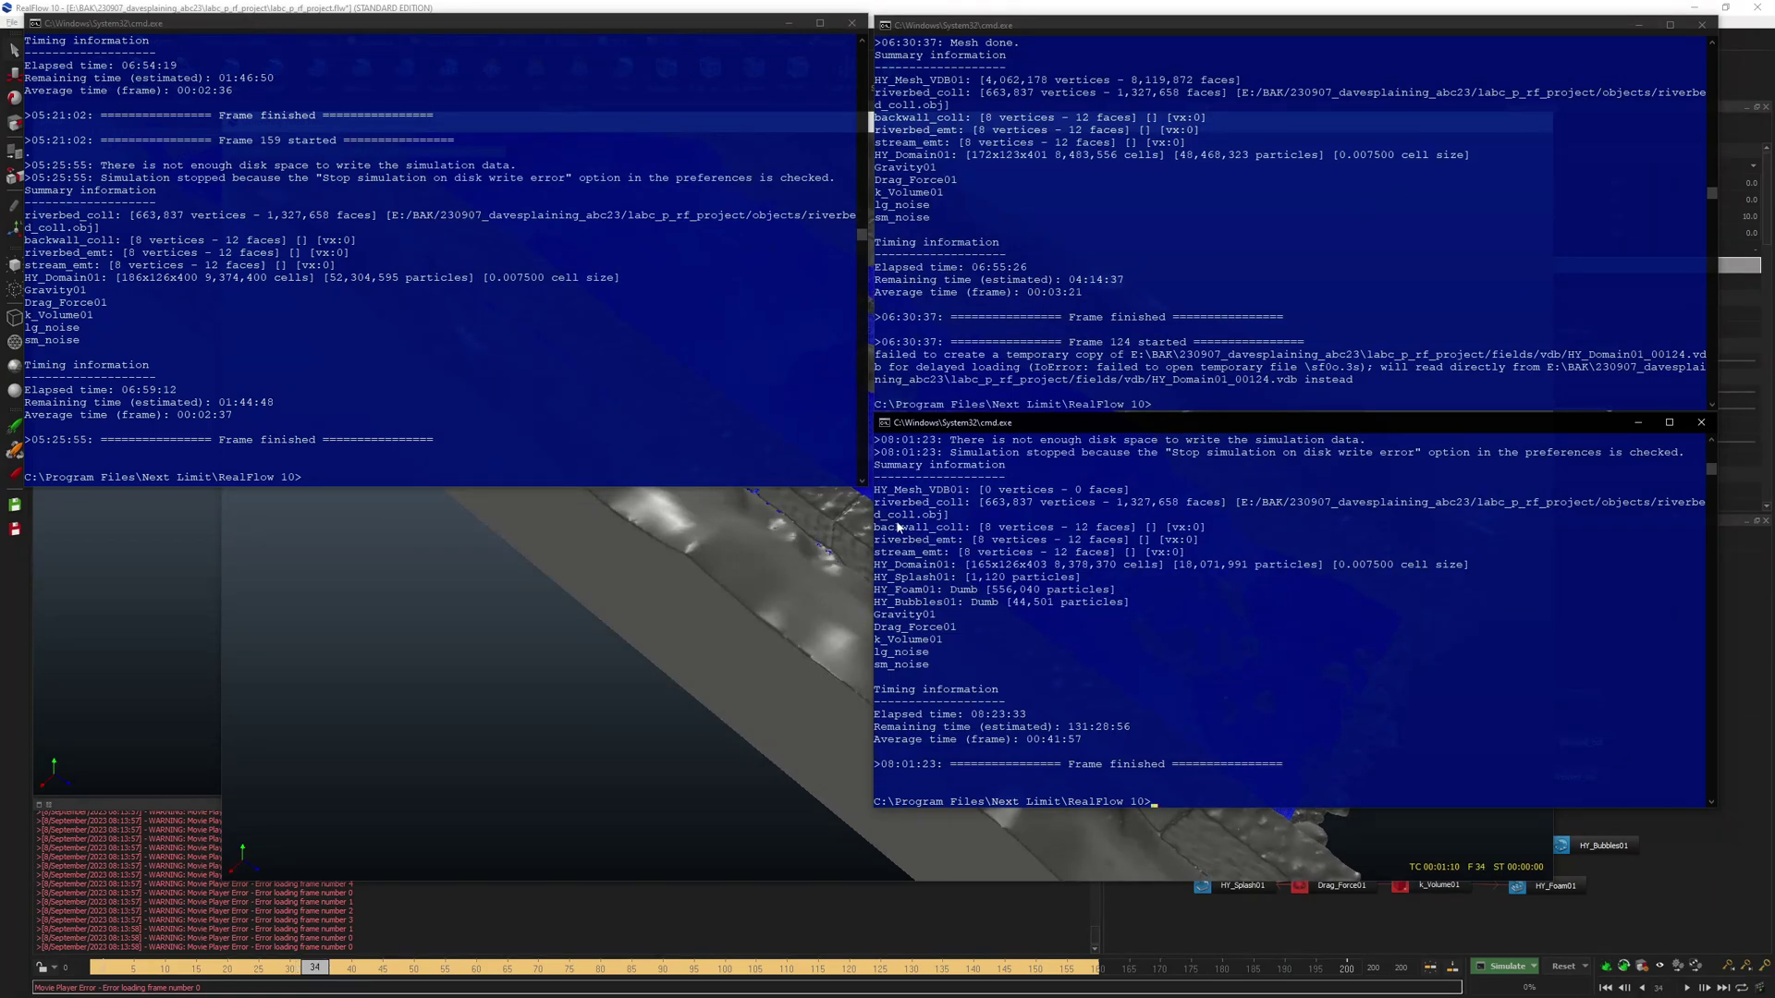
# - Close the fluid simulation console and review the meshing console's log for its last processed frames
pyautogui.moveTo(239, 28); pyautogui.dragTo(261, 46)
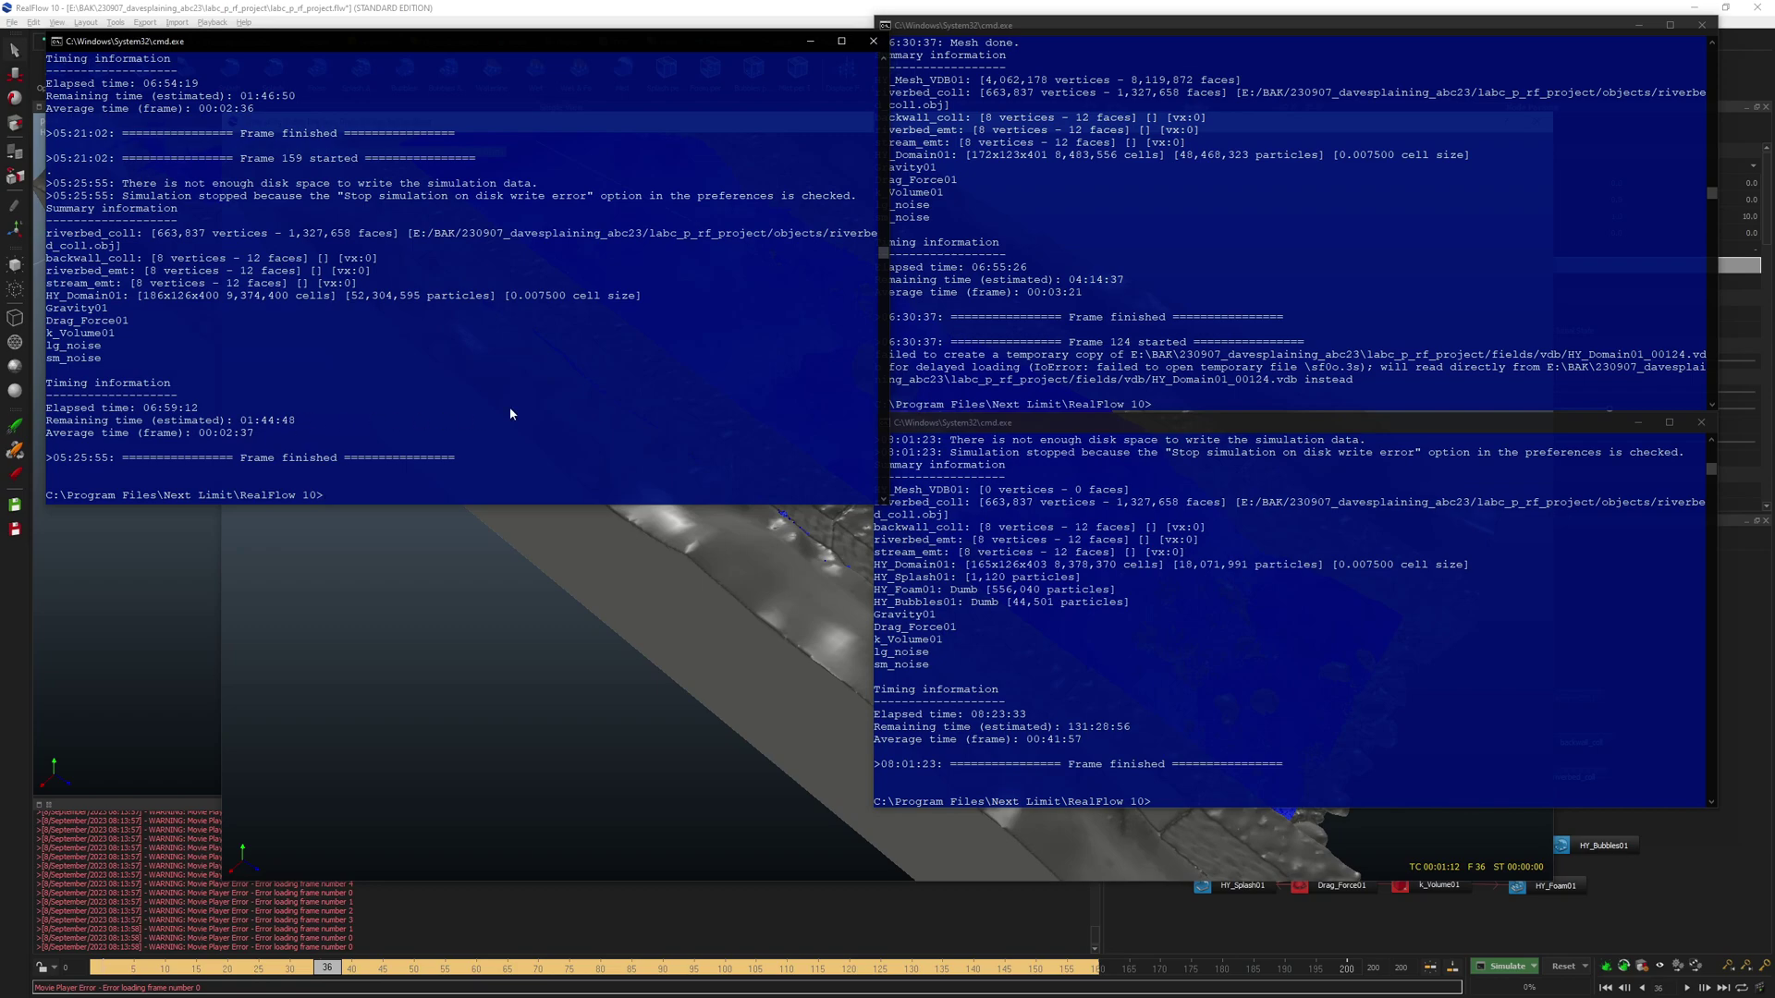
pyautogui.click(873, 46)
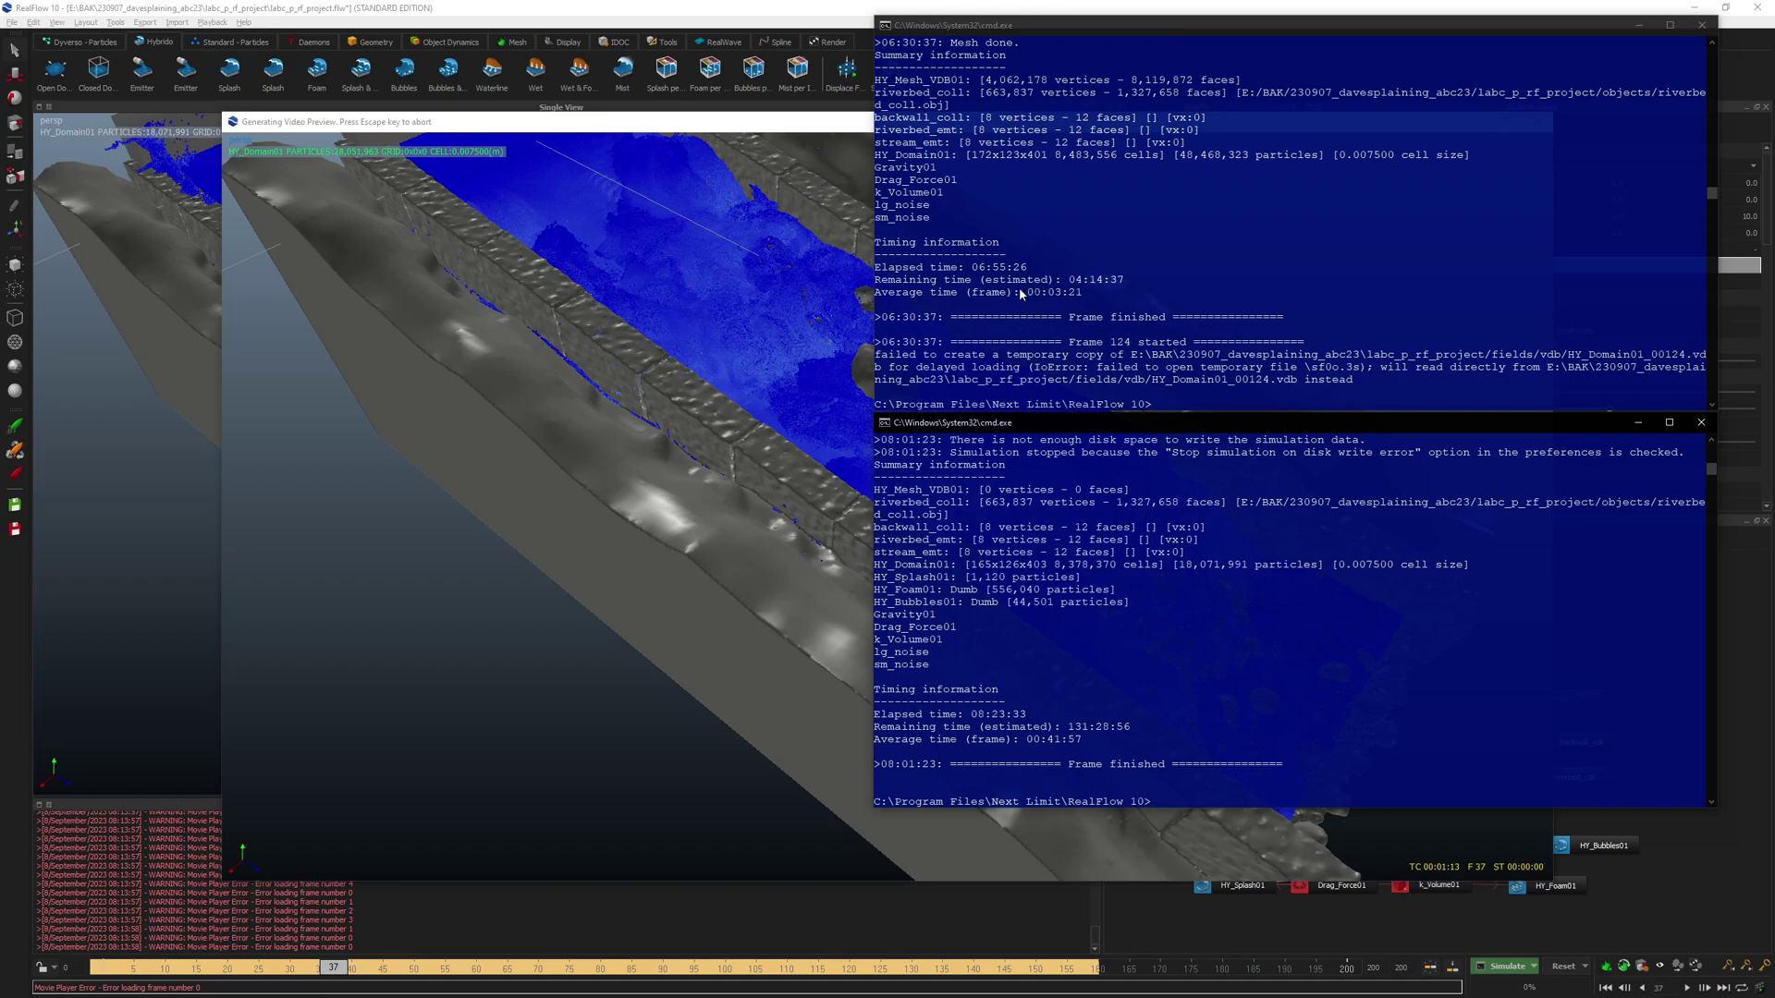
pyautogui.scroll(10, 1183, 308)
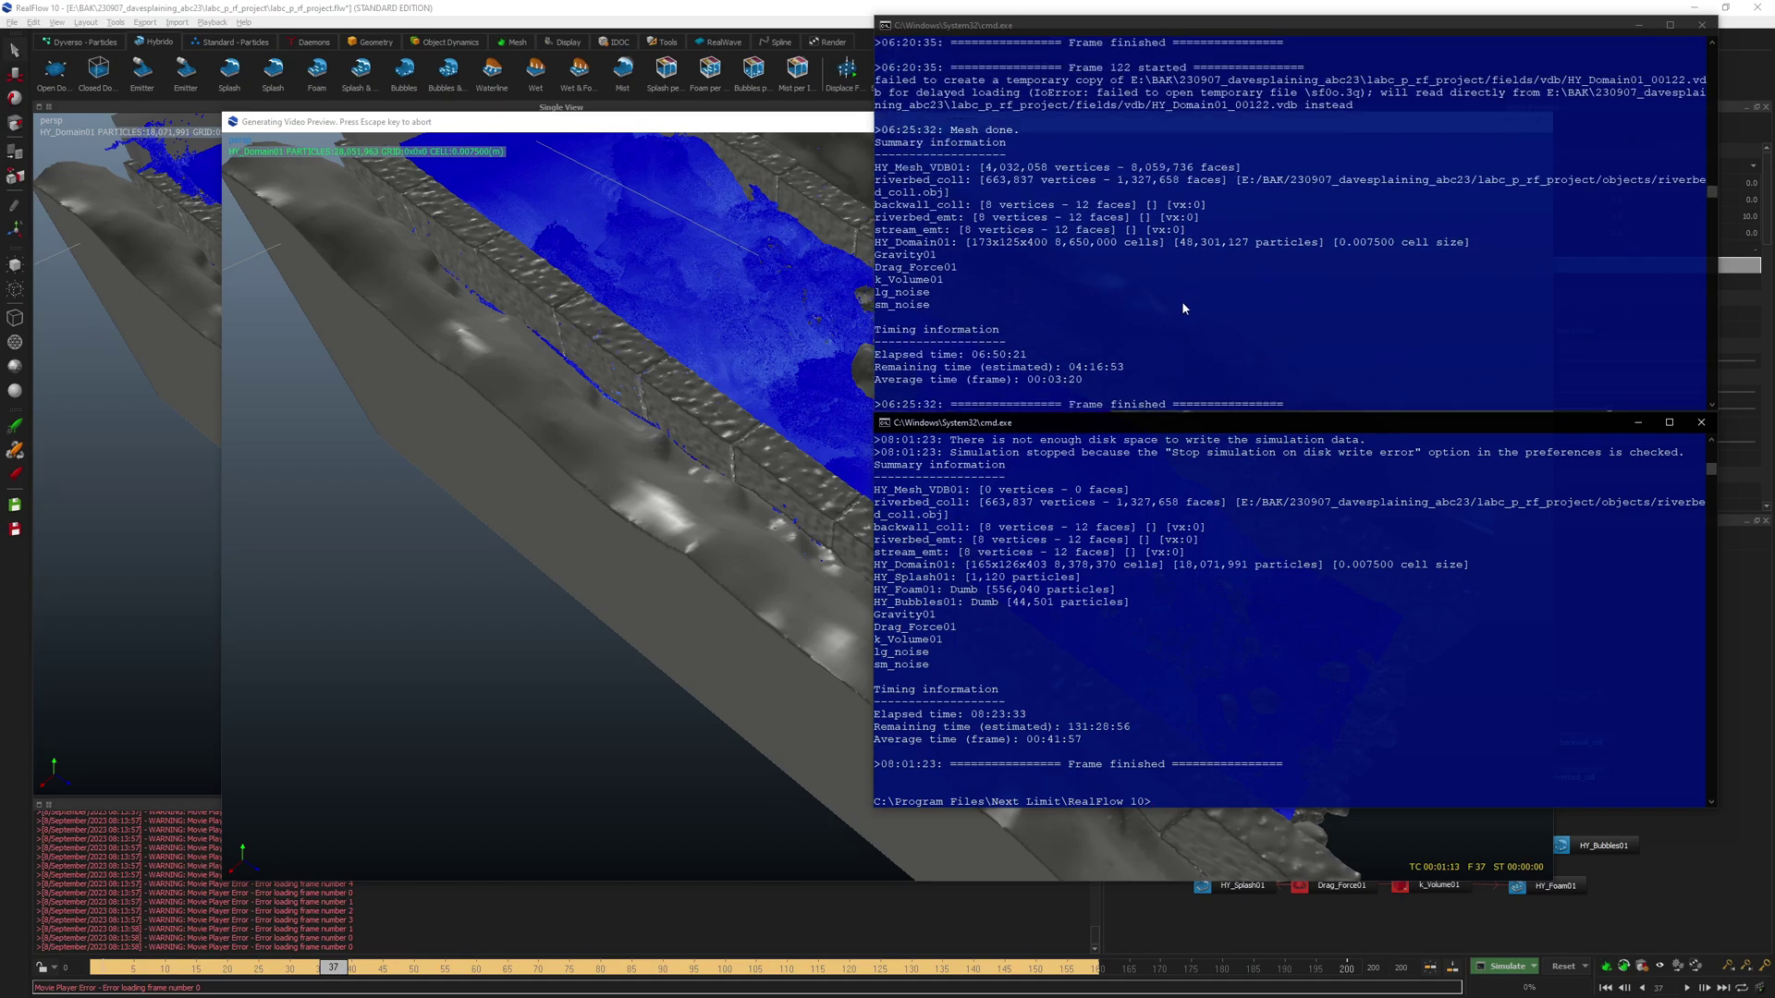
pyautogui.scroll(7, 1185, 312)
pyautogui.scroll(-17, 1188, 314)
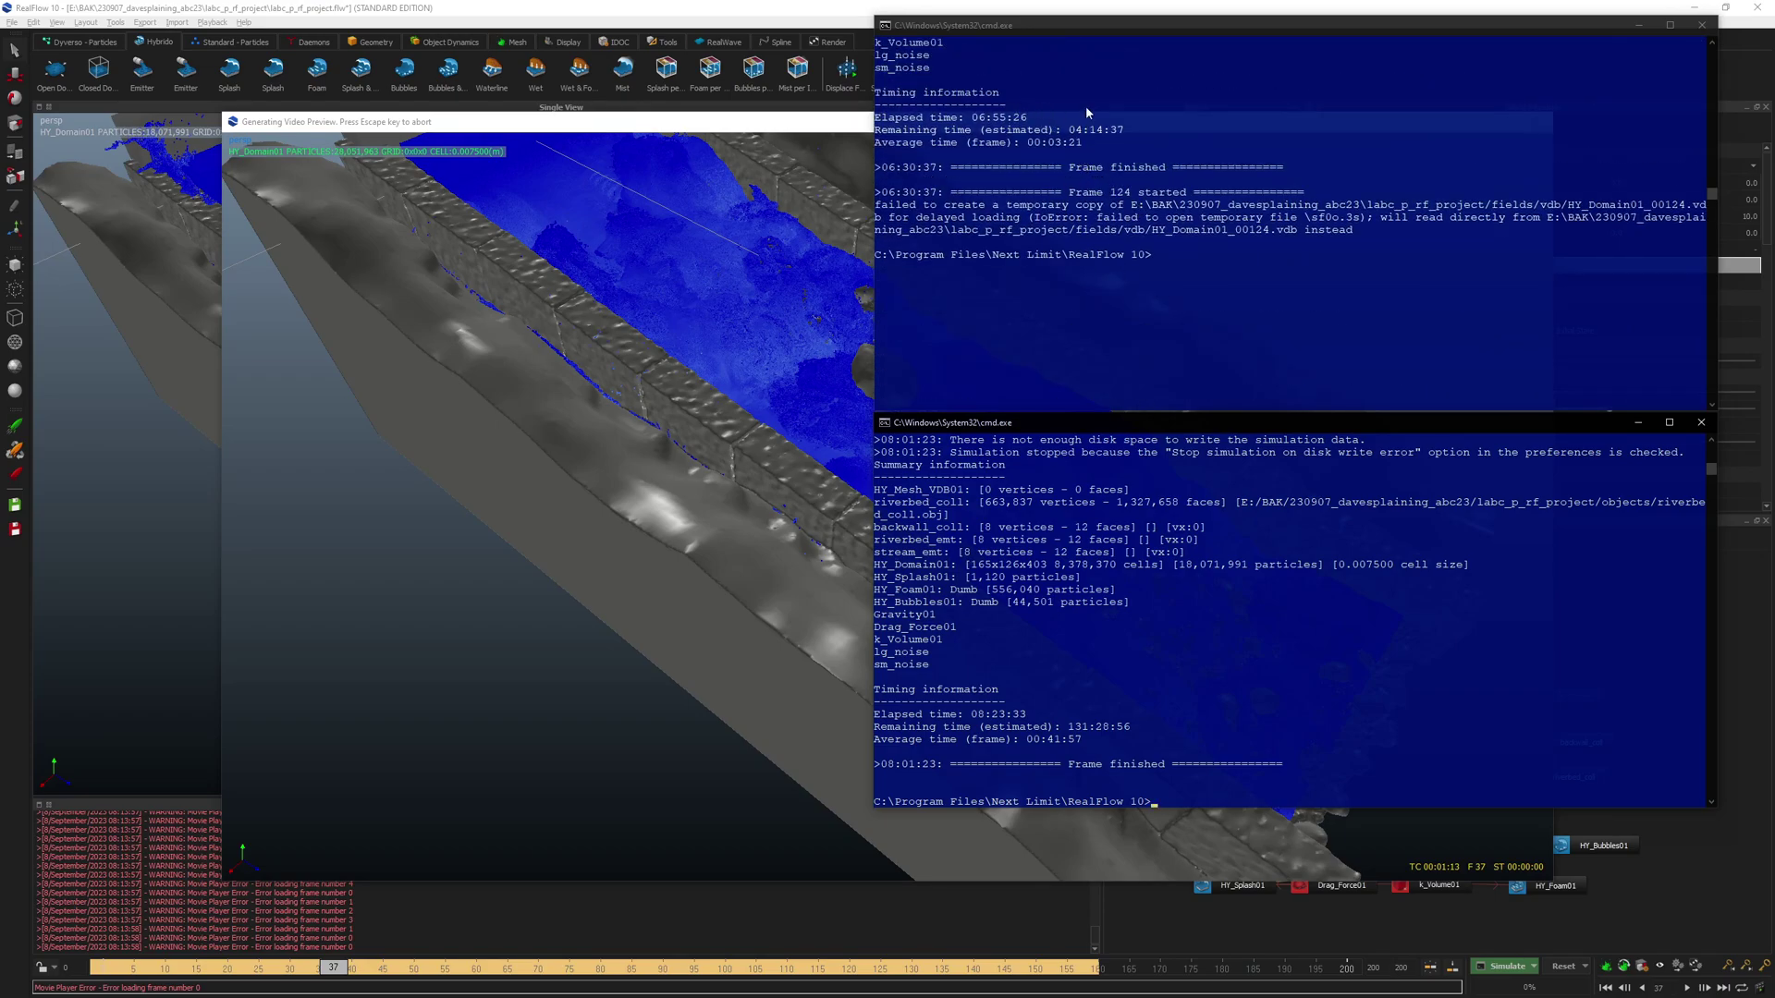
pyautogui.scroll(4, 1136, 180)
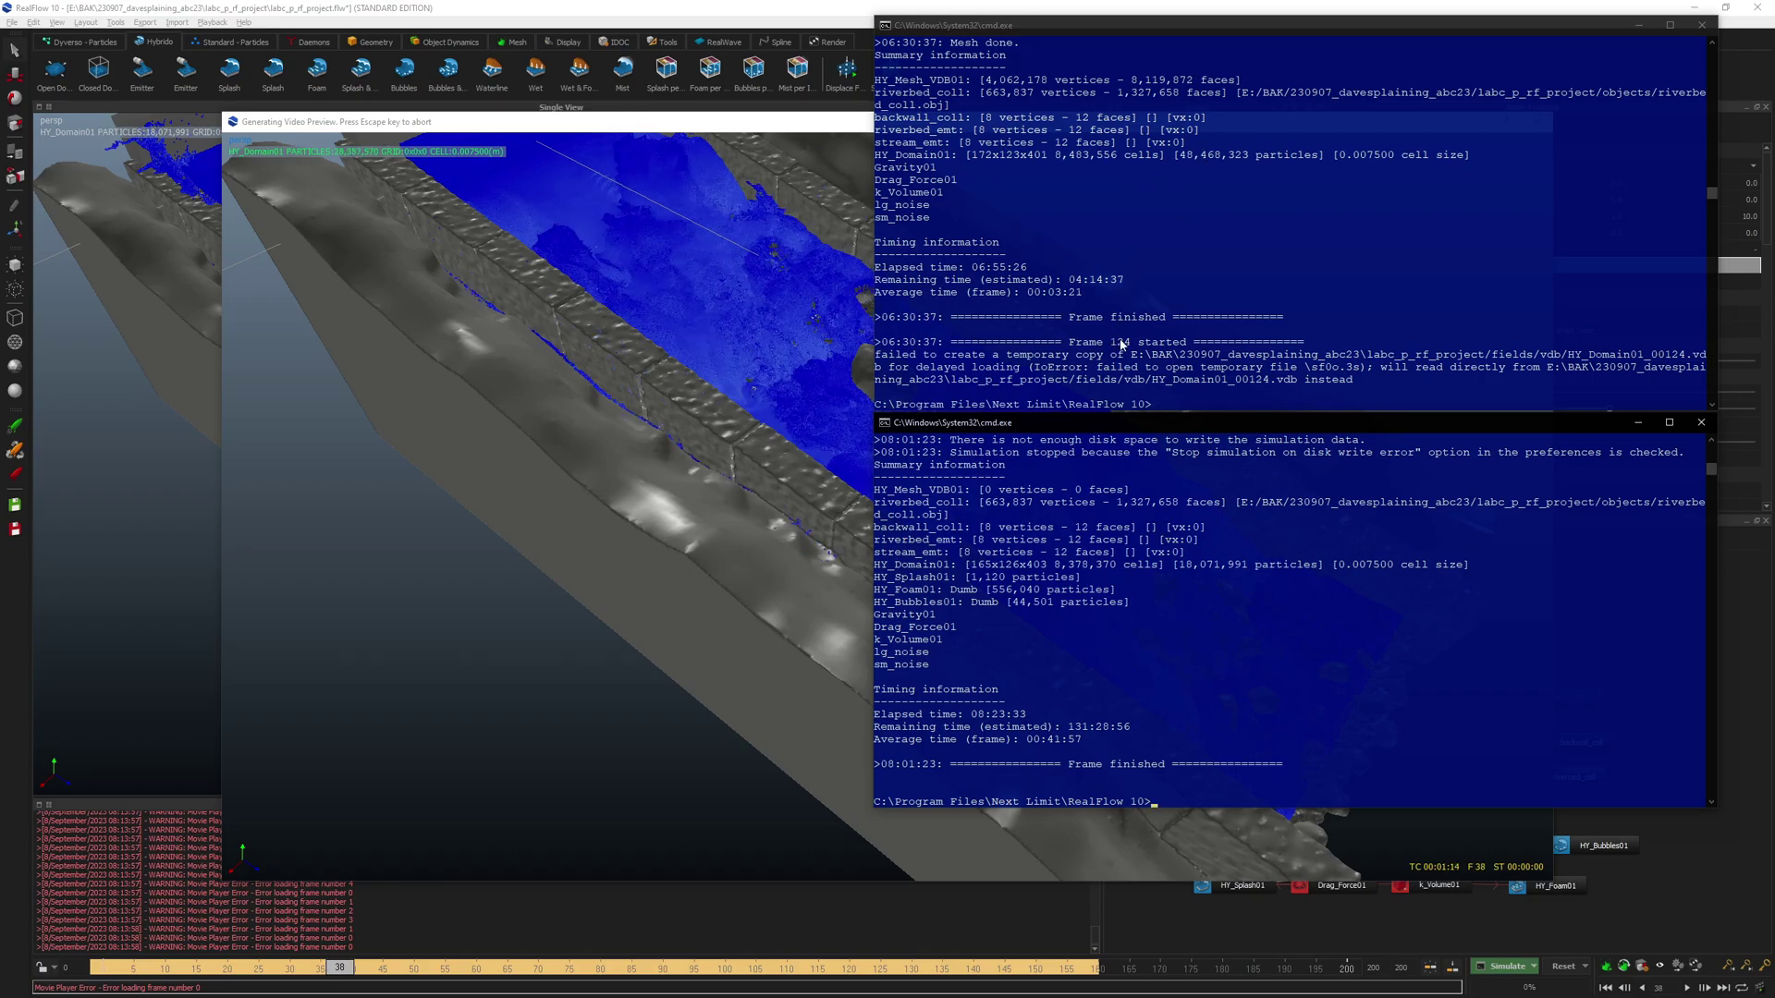
# - Examine the meshing console's log and the cached HY_Mesh_VDB01 files and sizes in the project's meshes folder, and close the File Explorer window
pyautogui.scroll(3, 1128, 316)
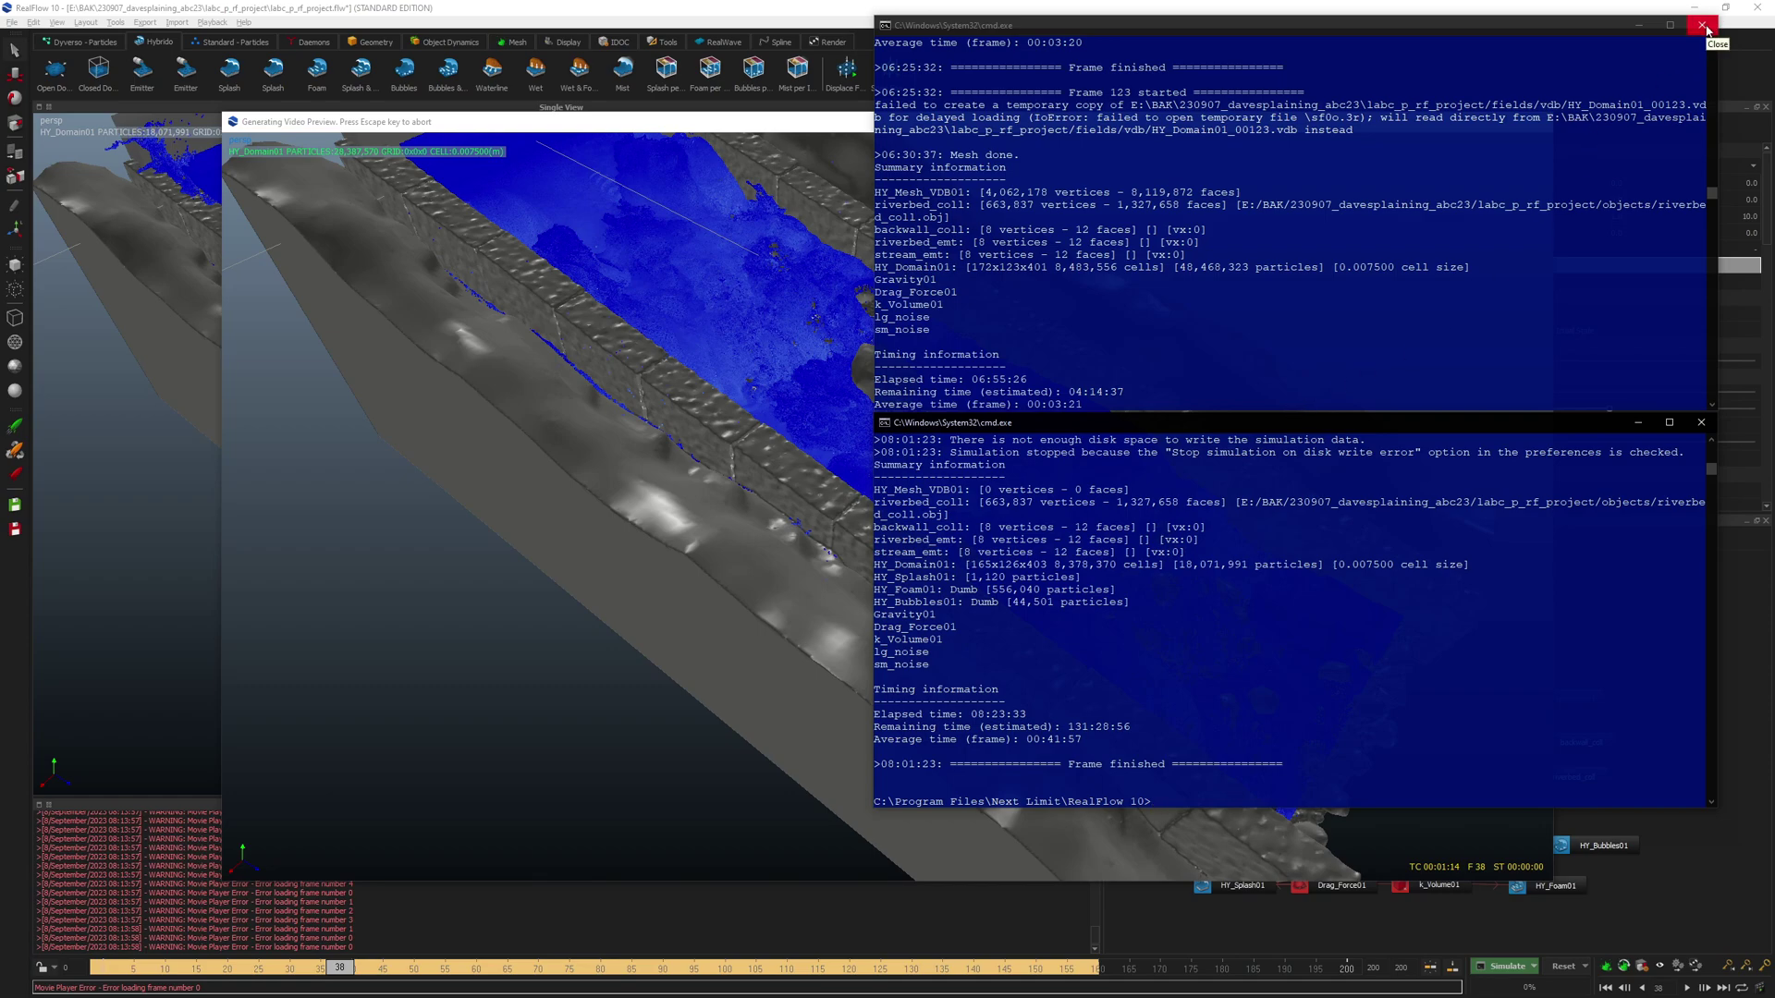
pyautogui.hotkey('alt', 'Tab')
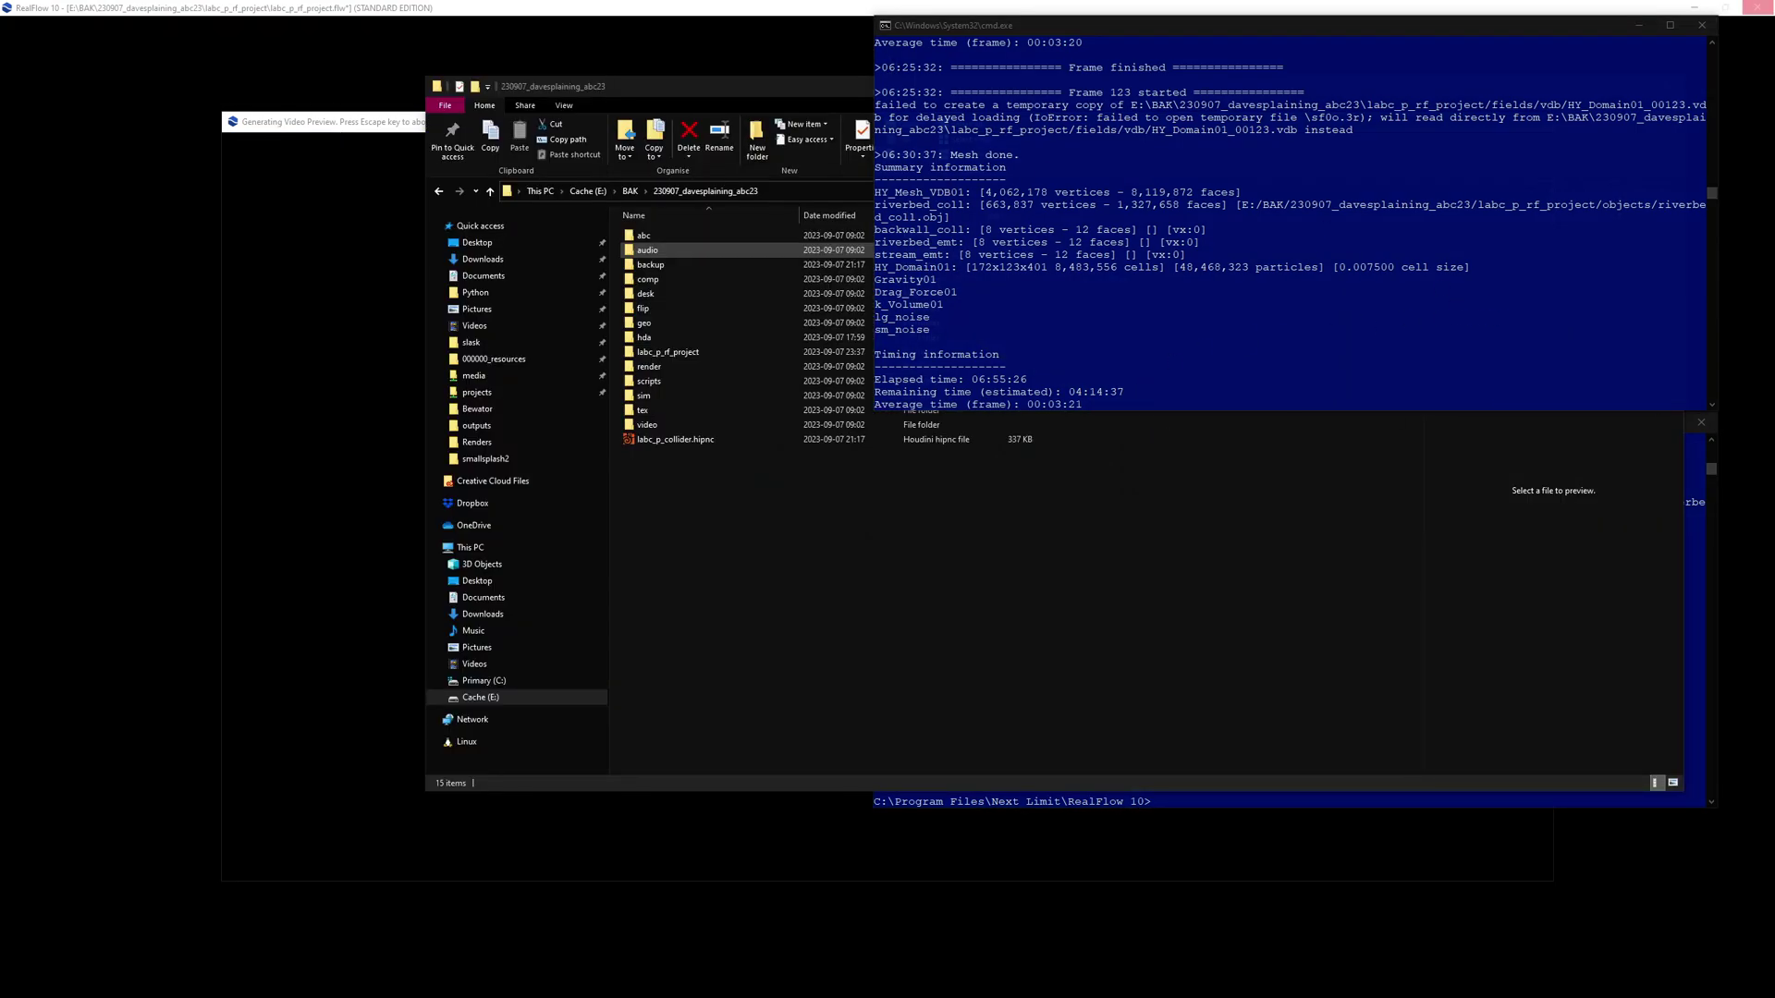
pyautogui.hotkey('alt', 'Tab')
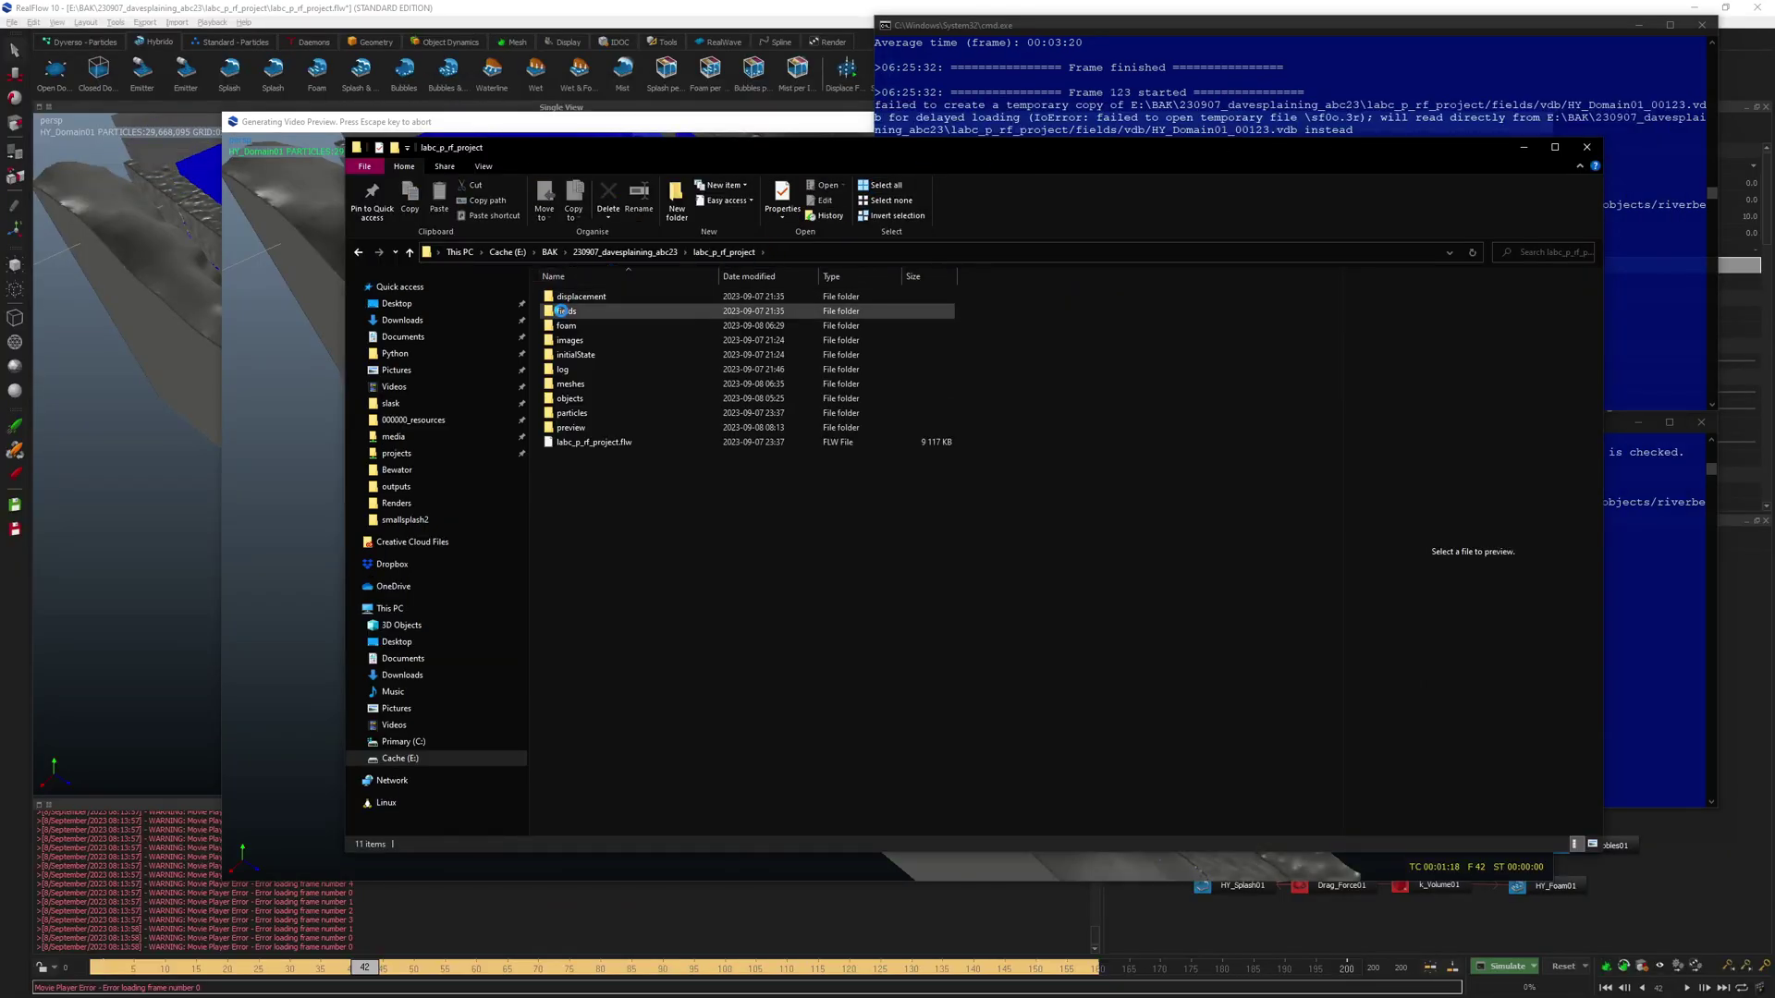
pyautogui.doubleClick(578, 382)
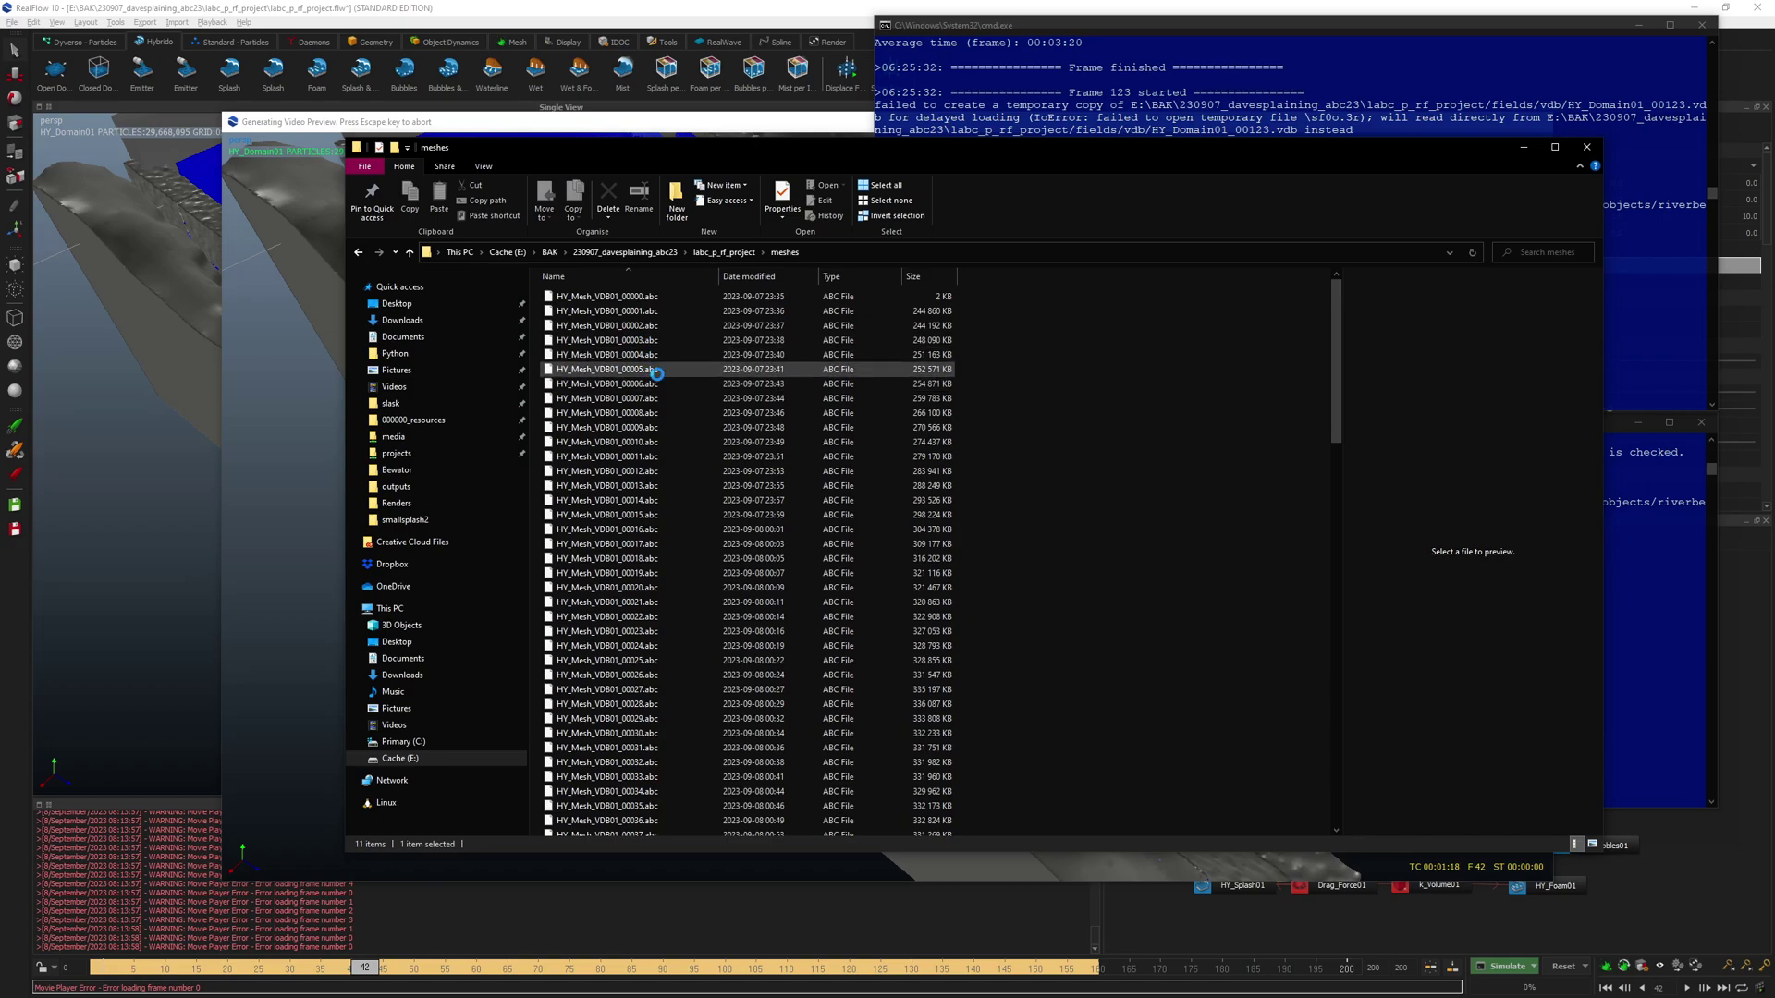
pyautogui.scroll(-20, 648, 351)
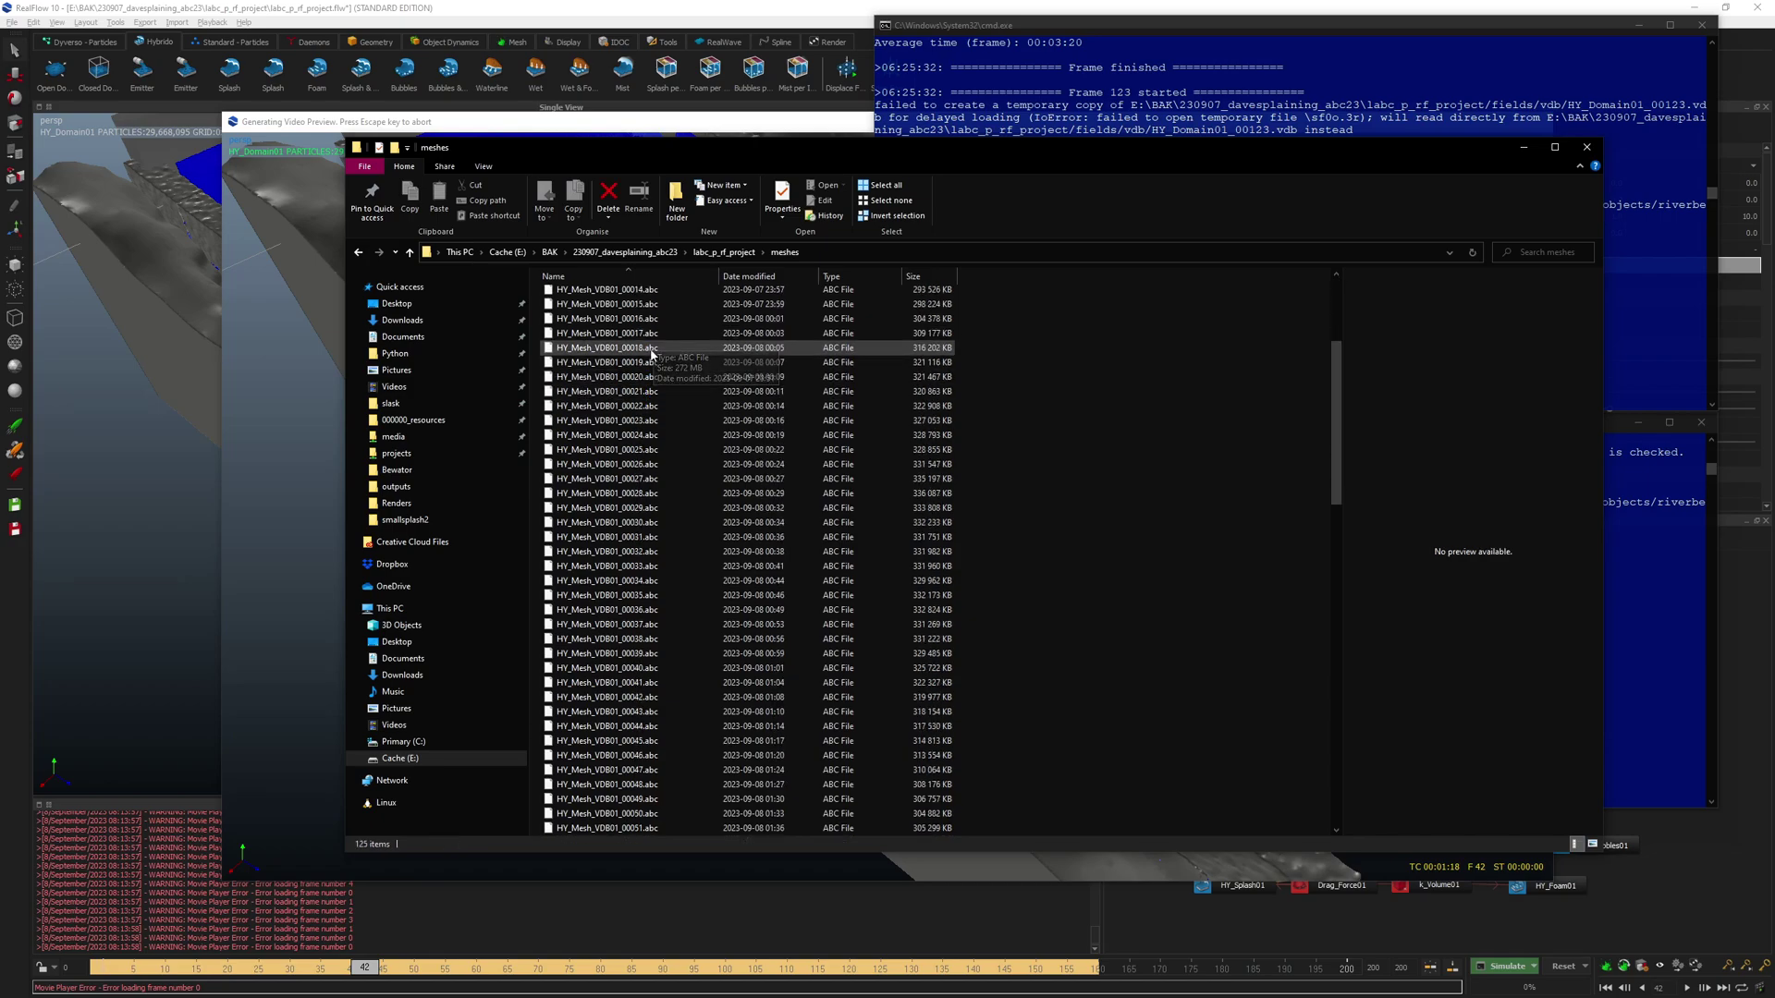
pyautogui.scroll(-5, 643, 462)
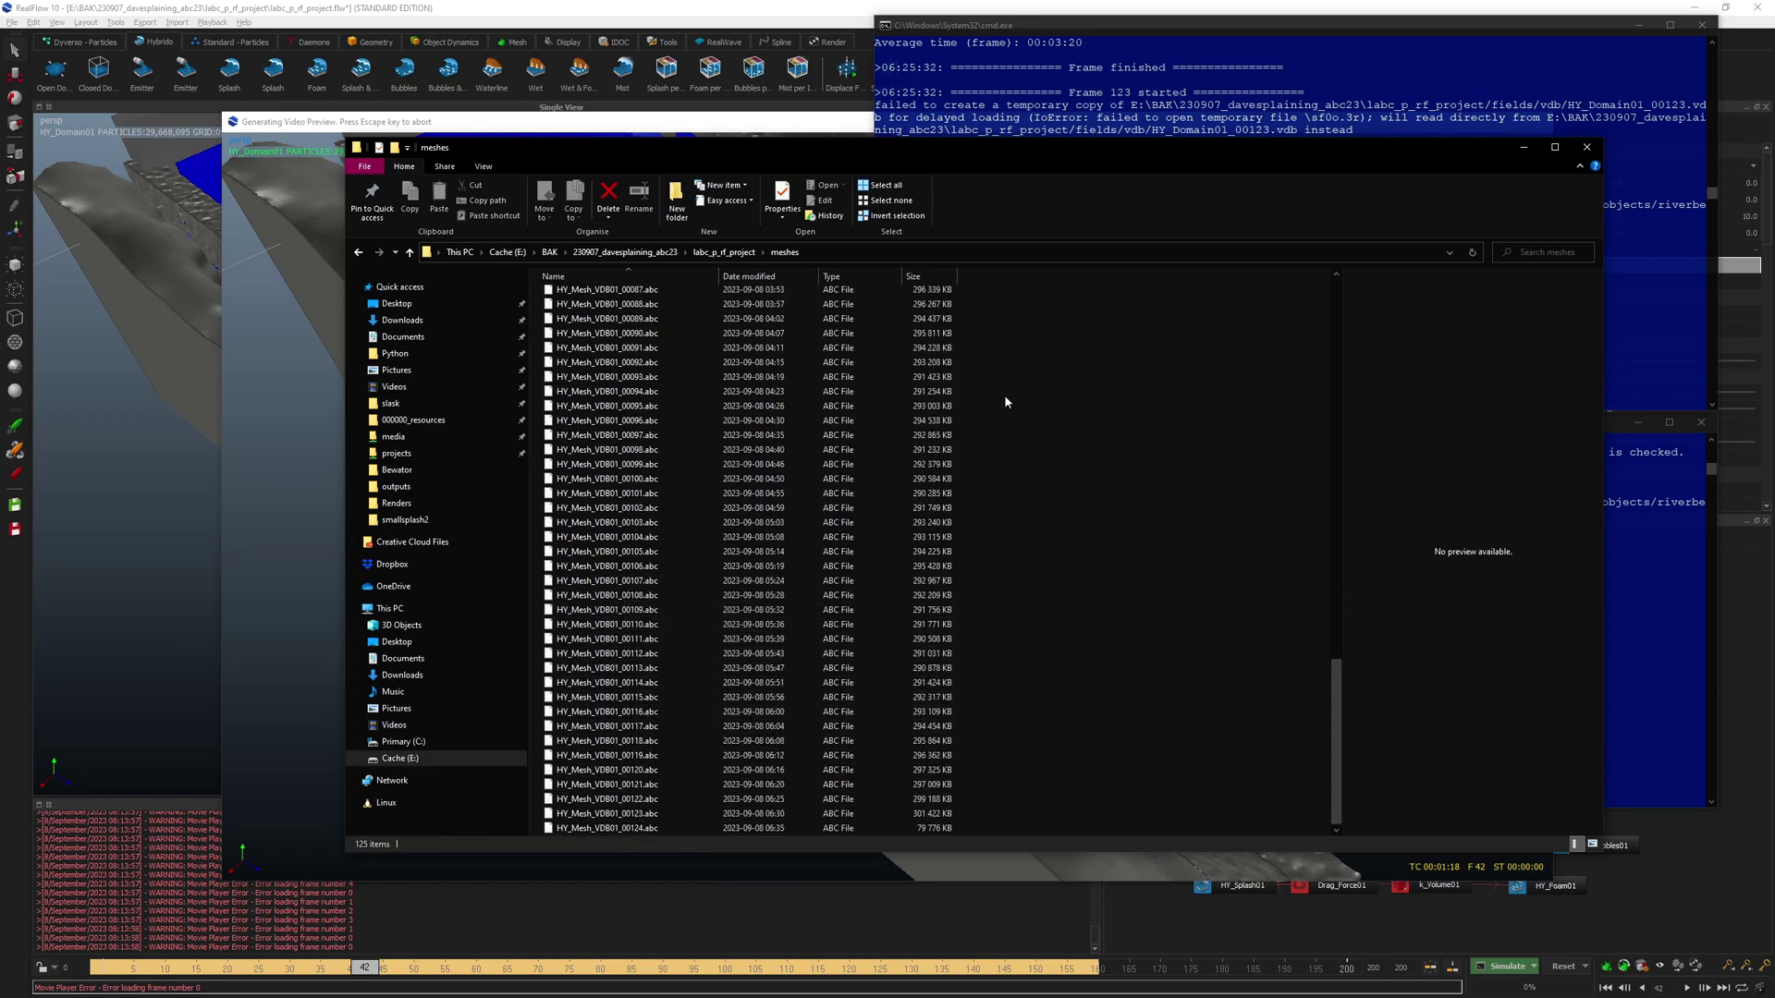
pyautogui.moveTo(1110, 157); pyautogui.dragTo(1194, 199)
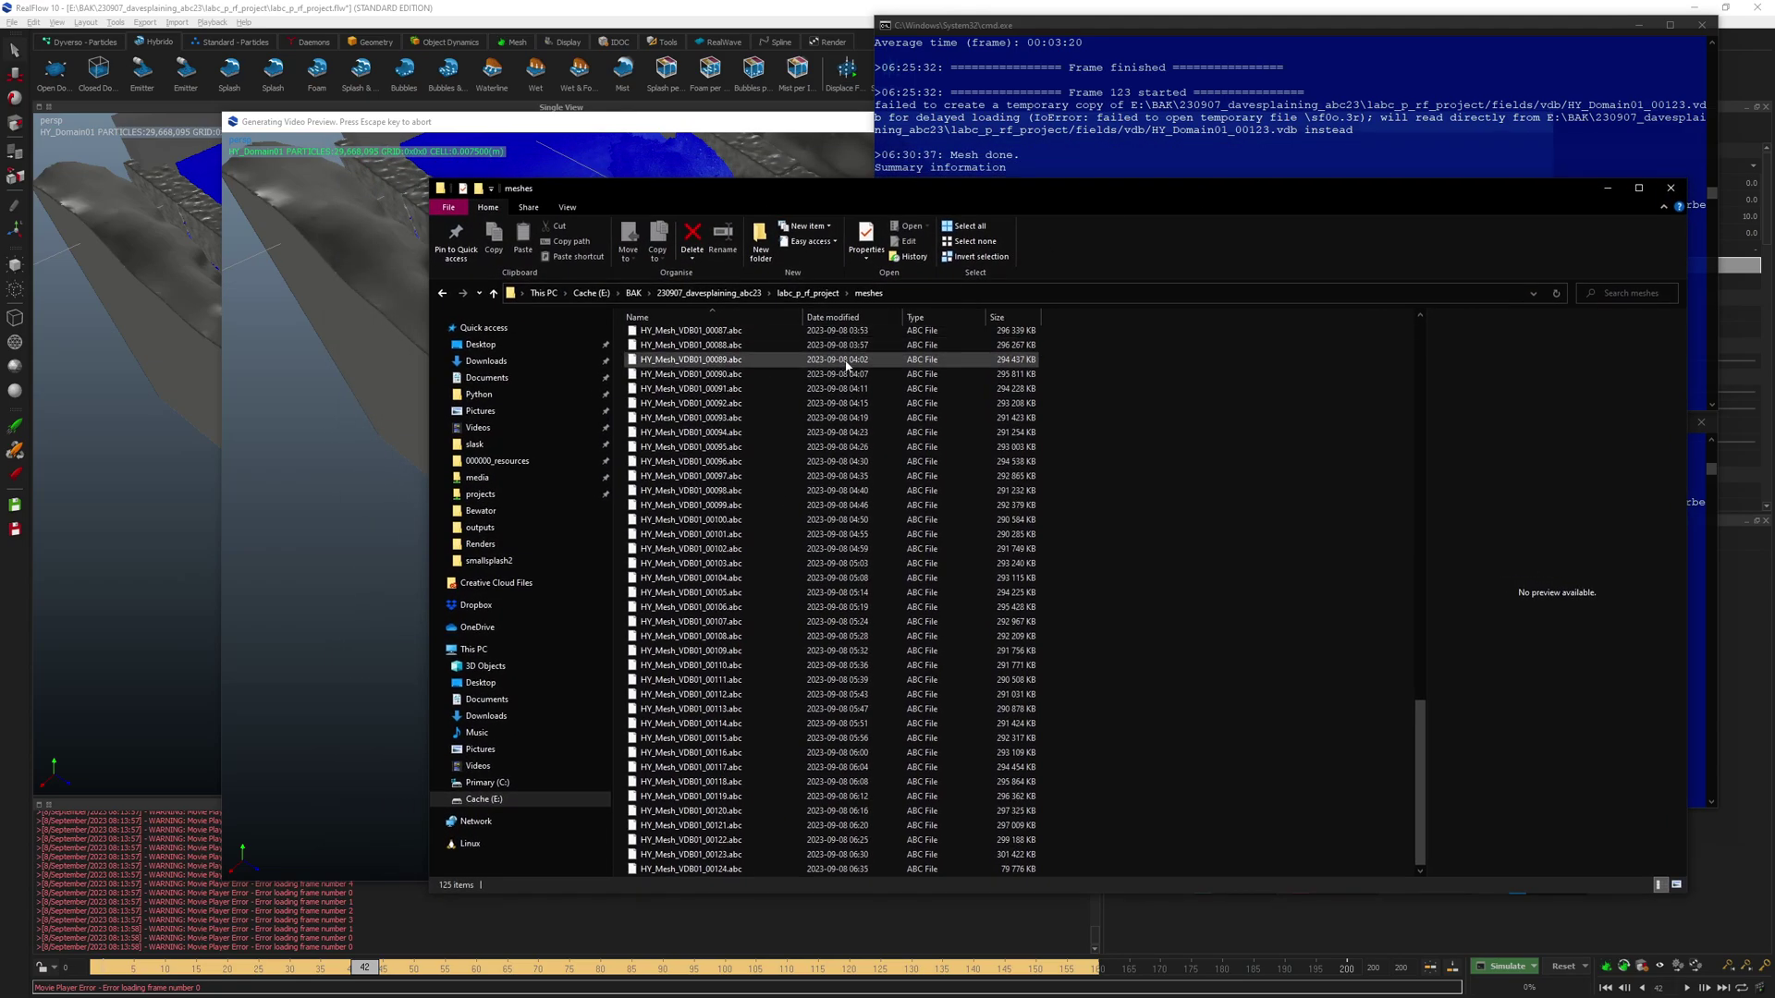
pyautogui.click(1670, 188)
# - Review the end of the secondary particle console's log for its last frame and stop reason, closing both remaining consoles
pyautogui.click(1702, 25)
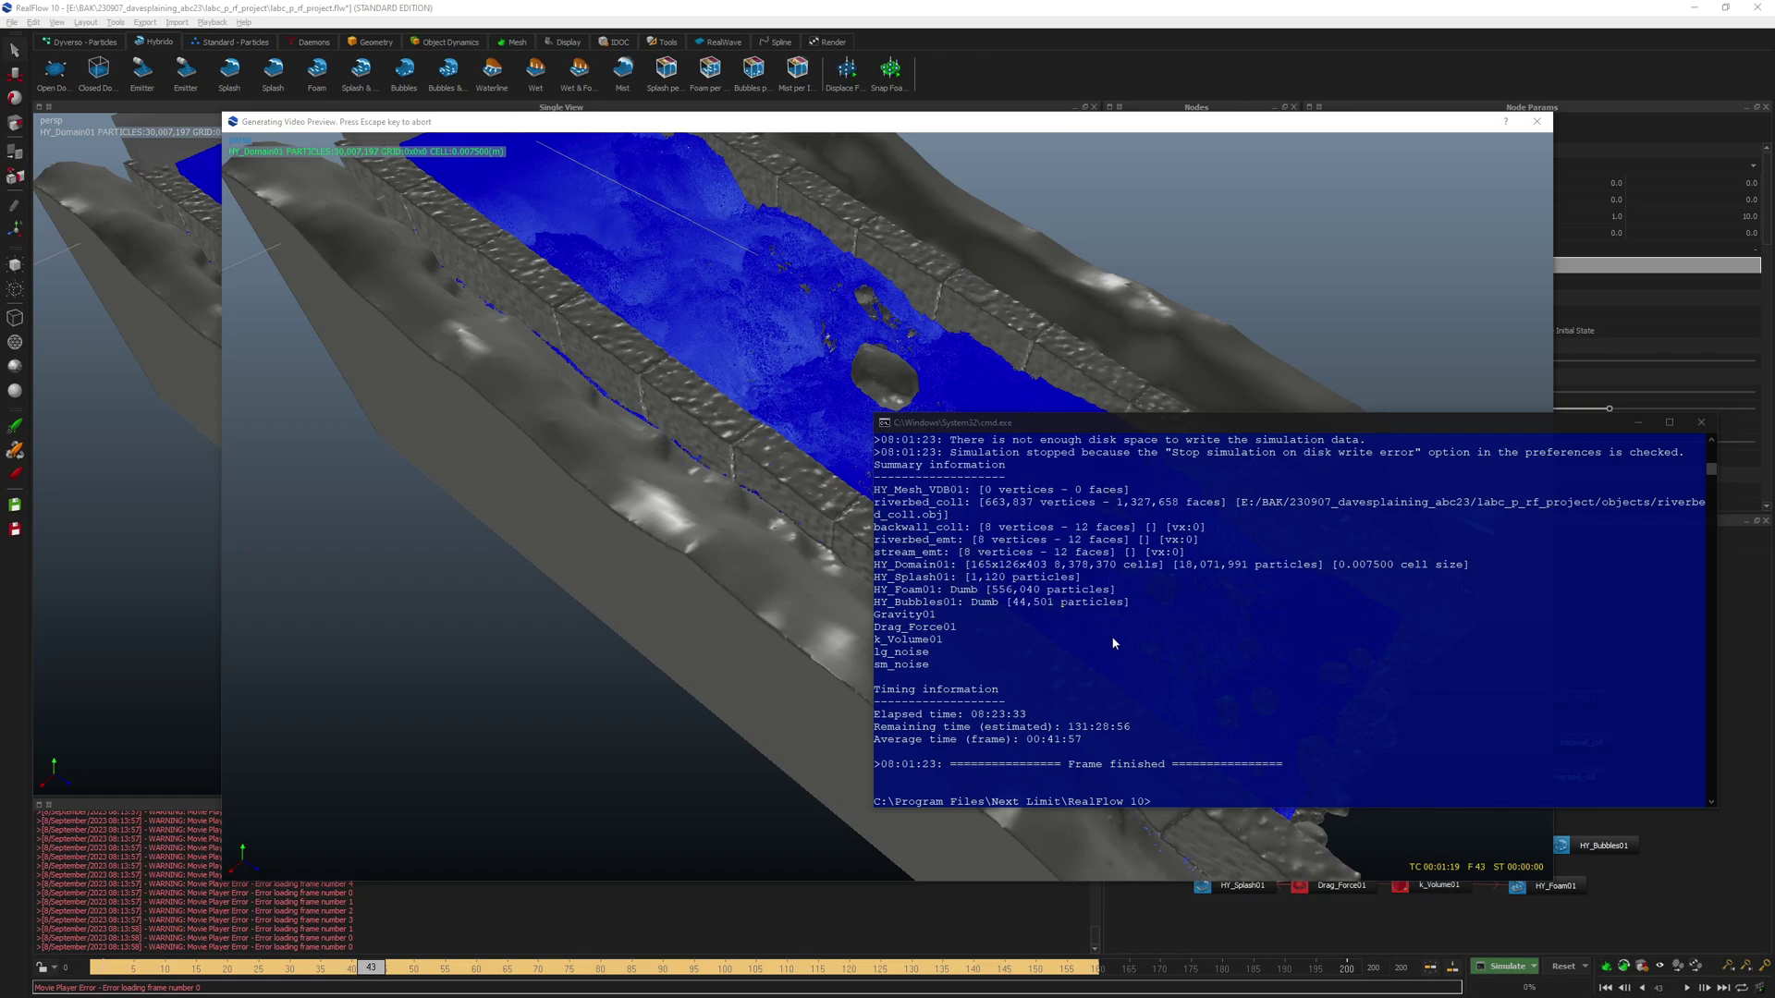
pyautogui.scroll(3, 1144, 629)
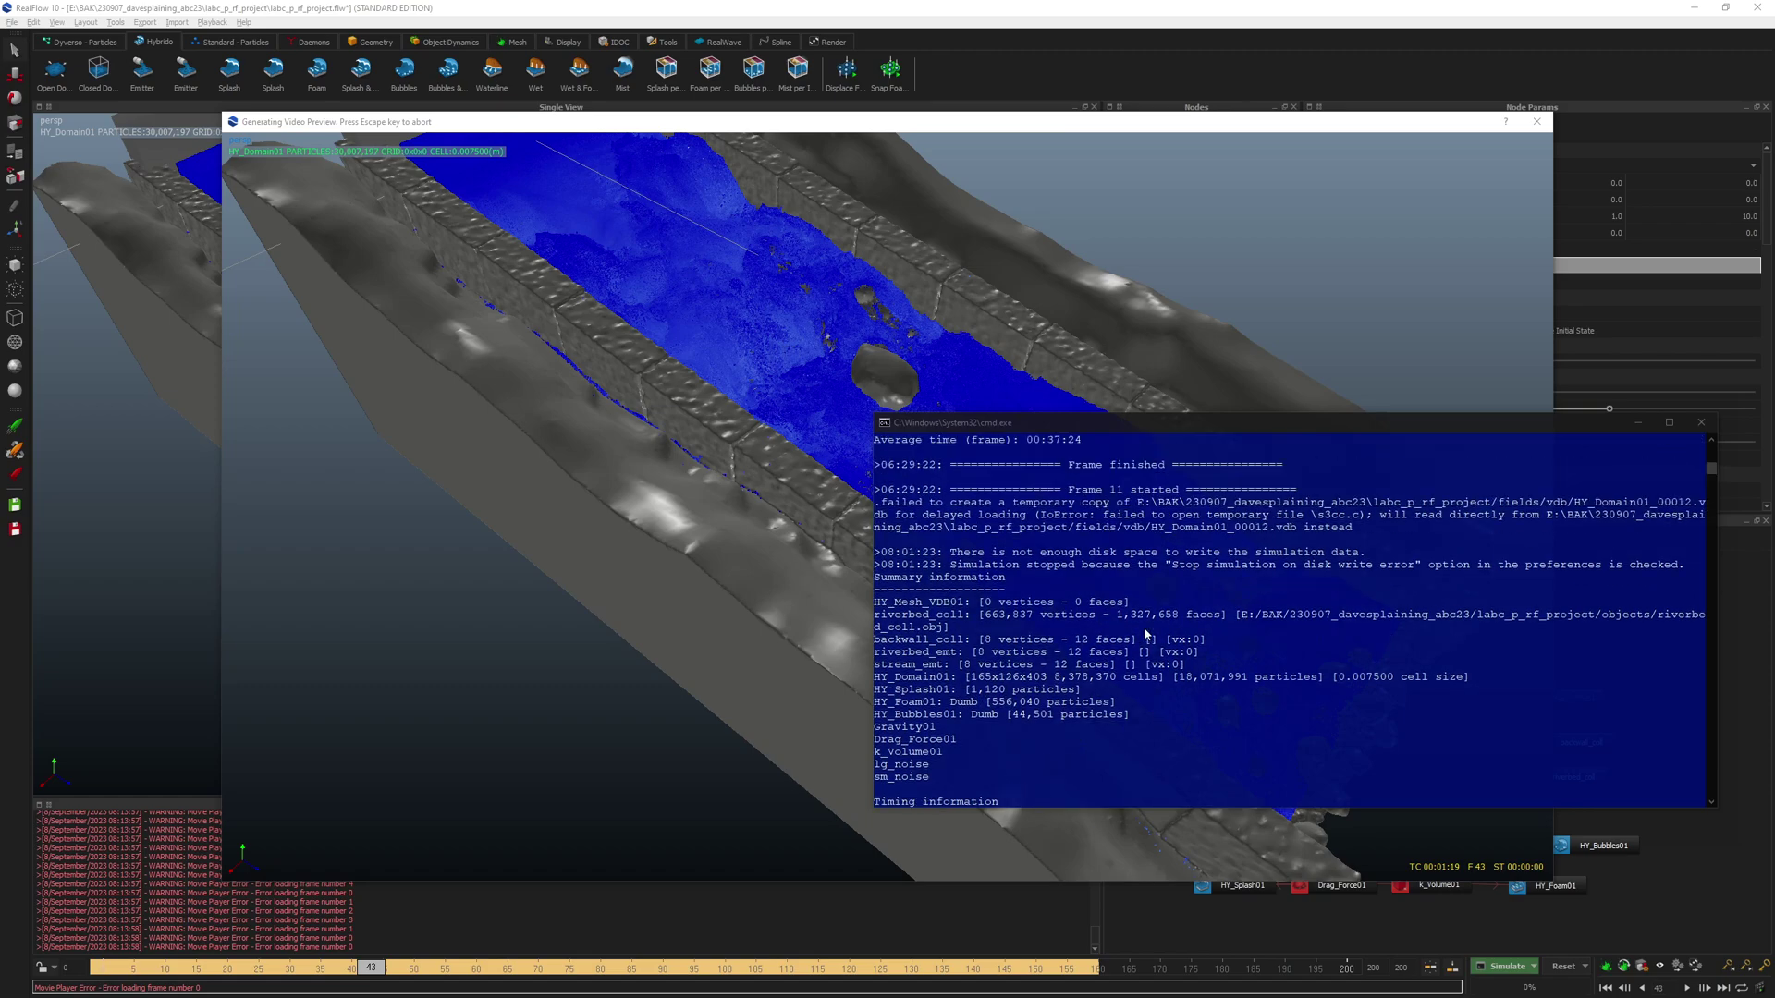
pyautogui.scroll(-6, 1144, 634)
pyautogui.scroll(4, 1140, 631)
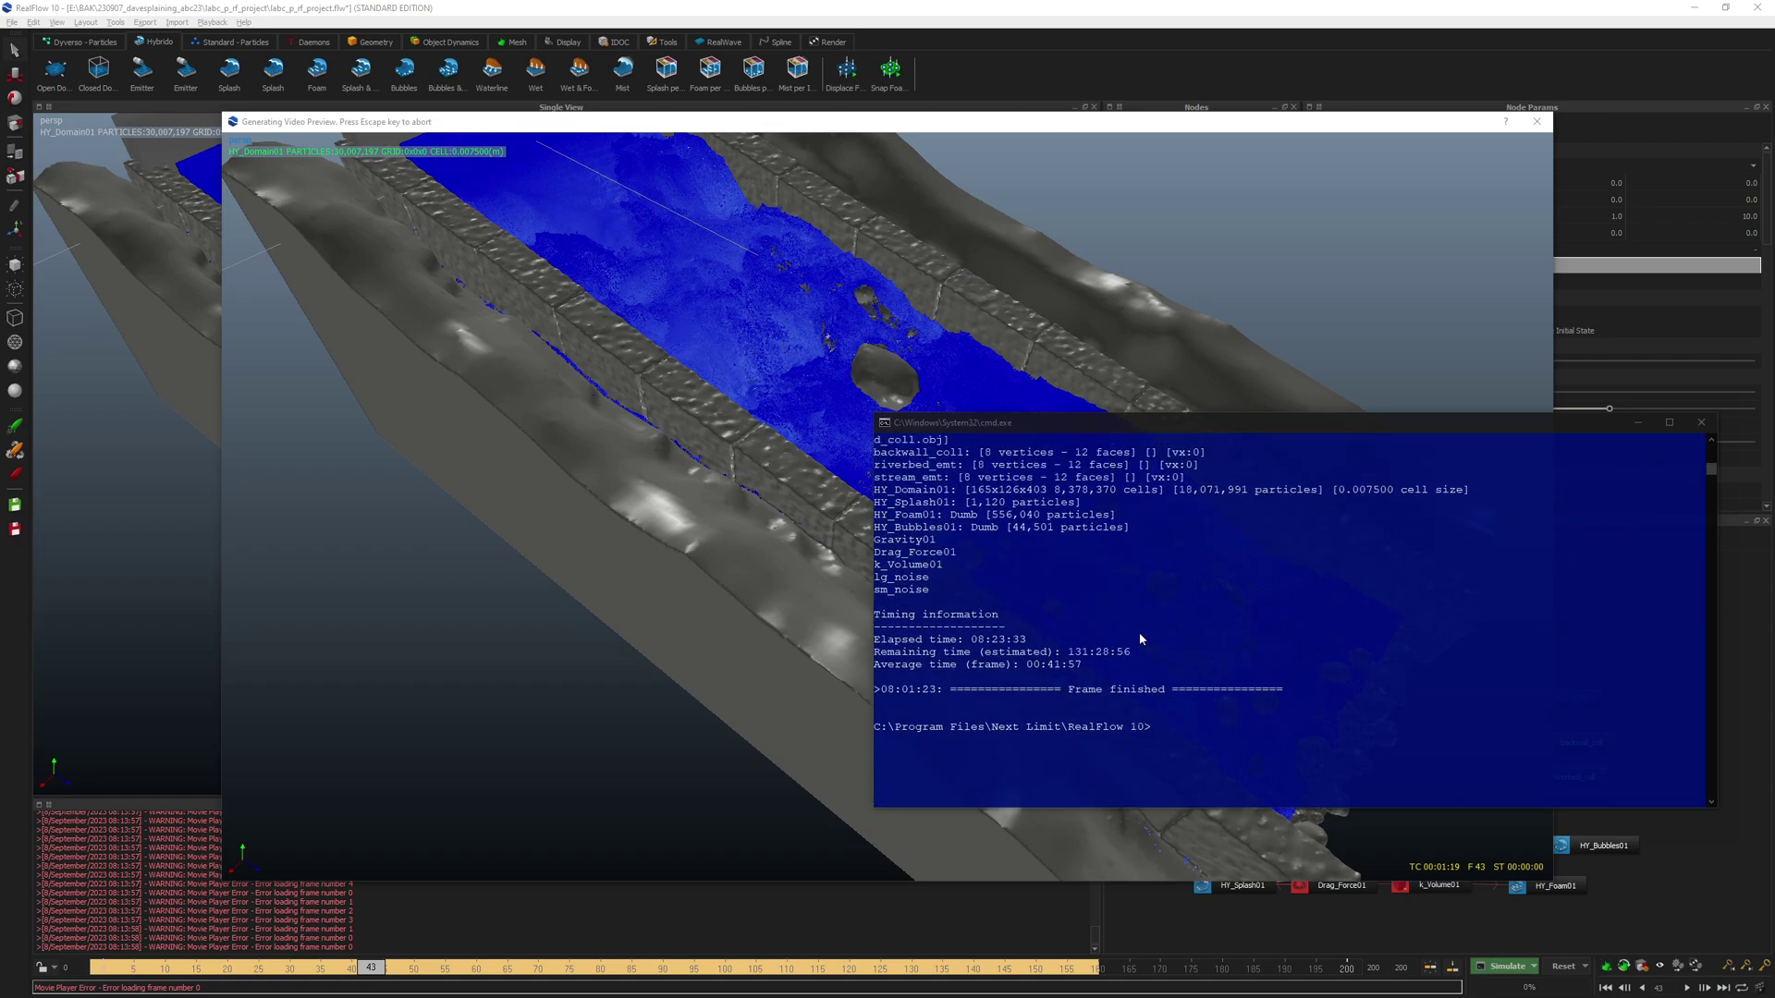
pyautogui.scroll(-1, 1138, 633)
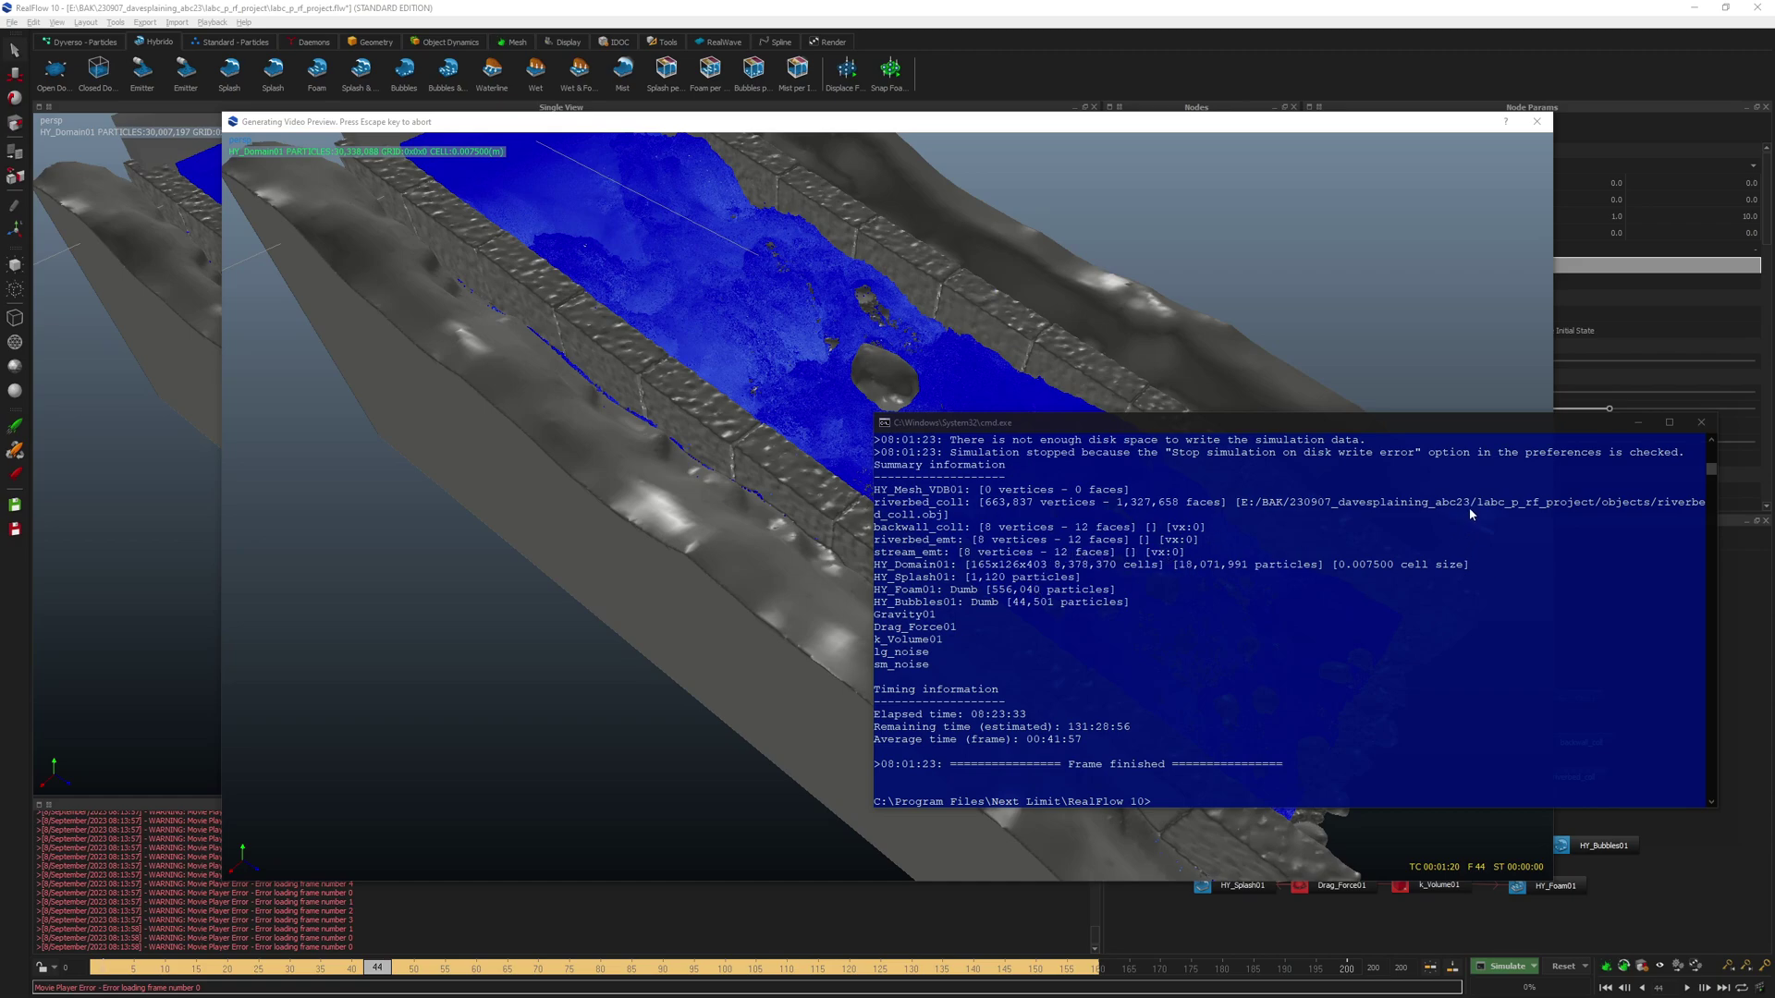
pyautogui.click(1696, 426)
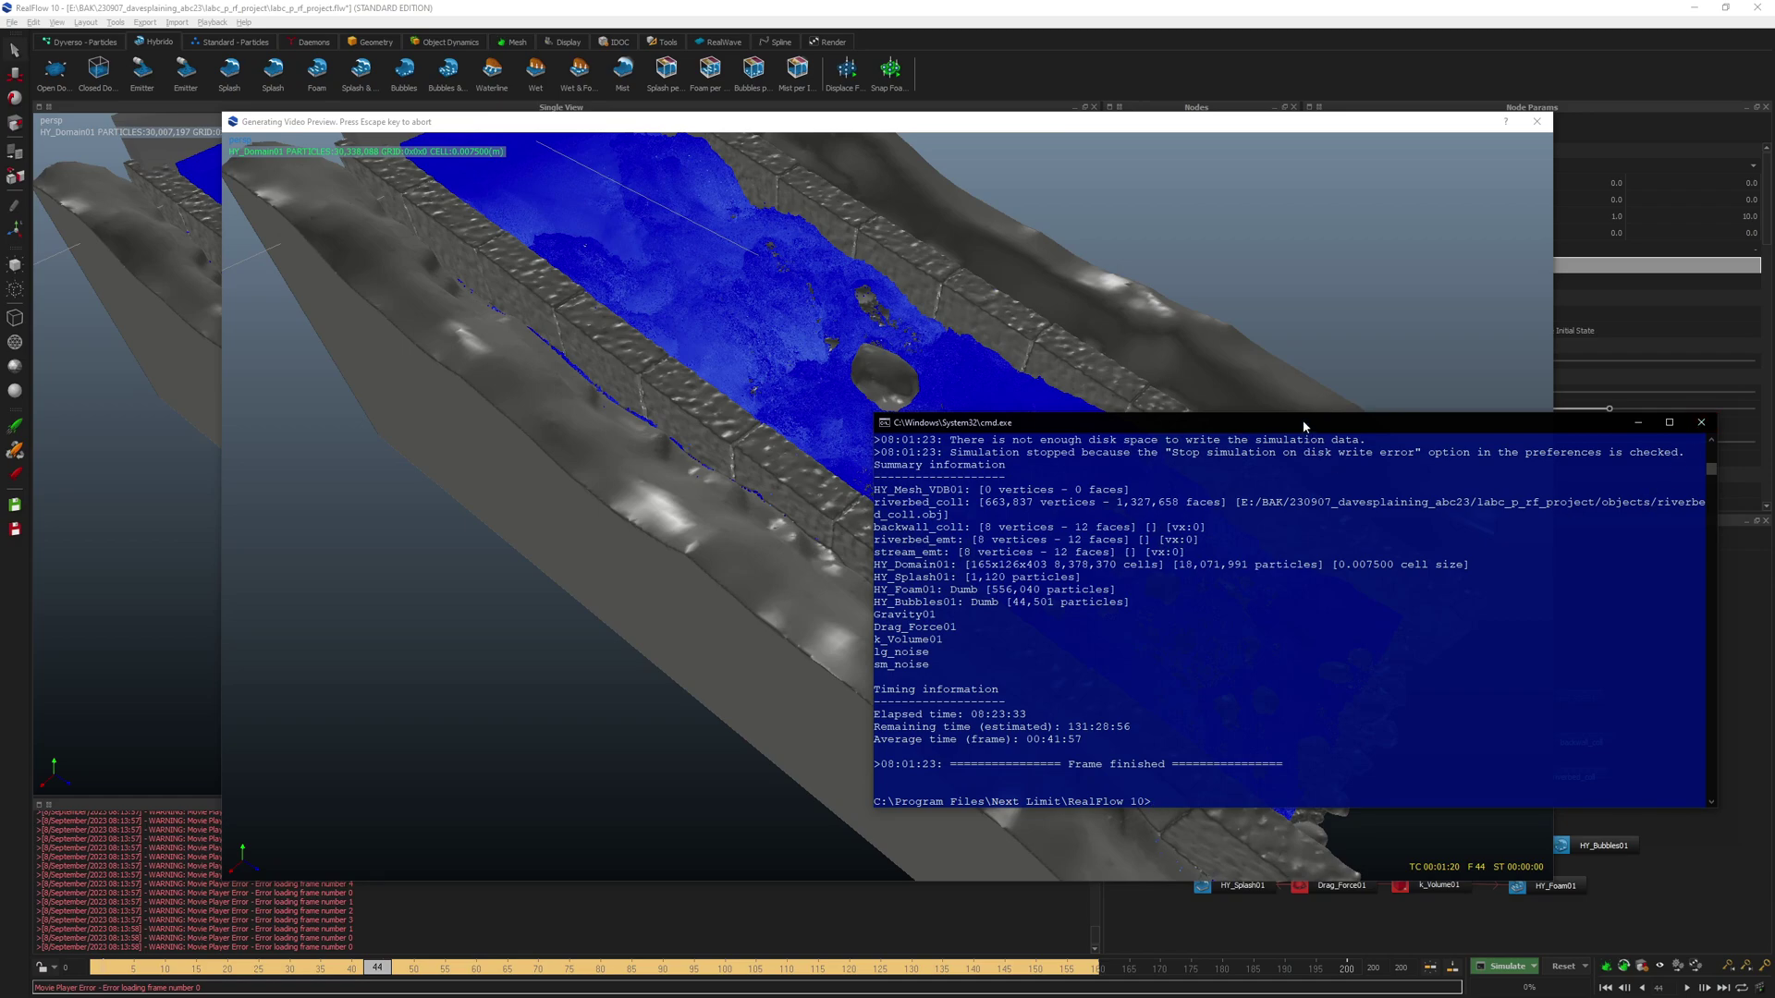
pyautogui.moveTo(1303, 422); pyautogui.dragTo(1320, 514)
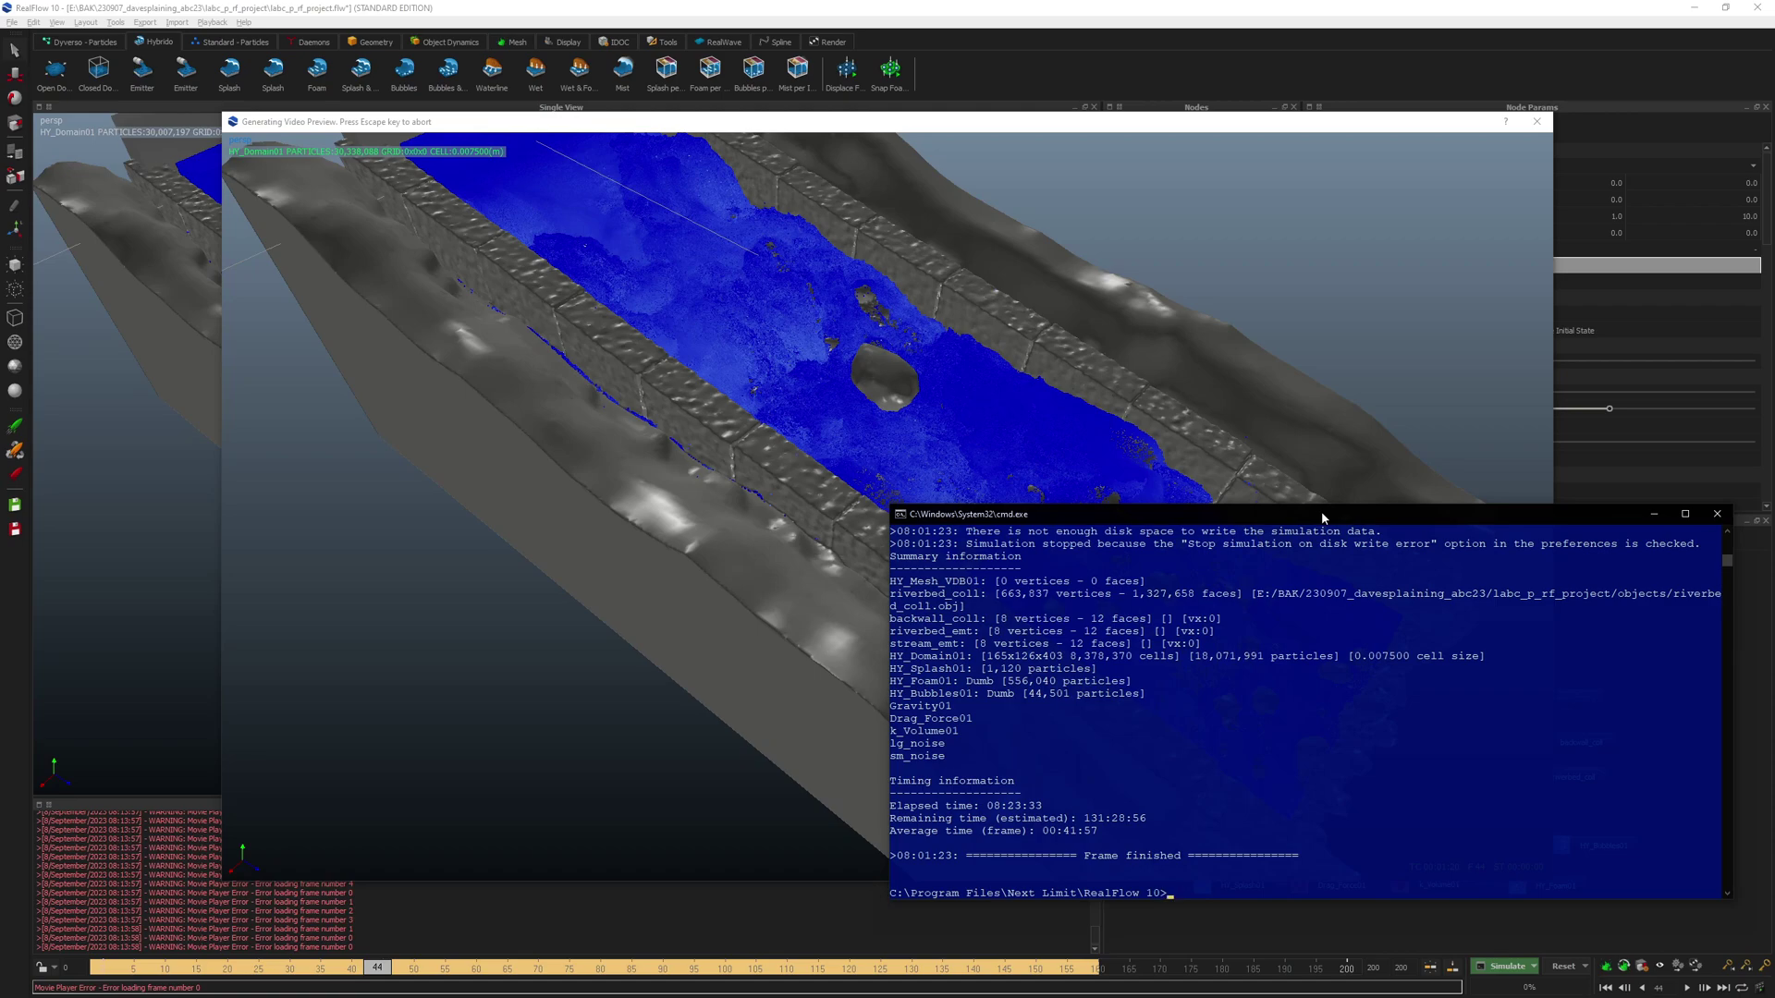
pyautogui.click(1717, 515)
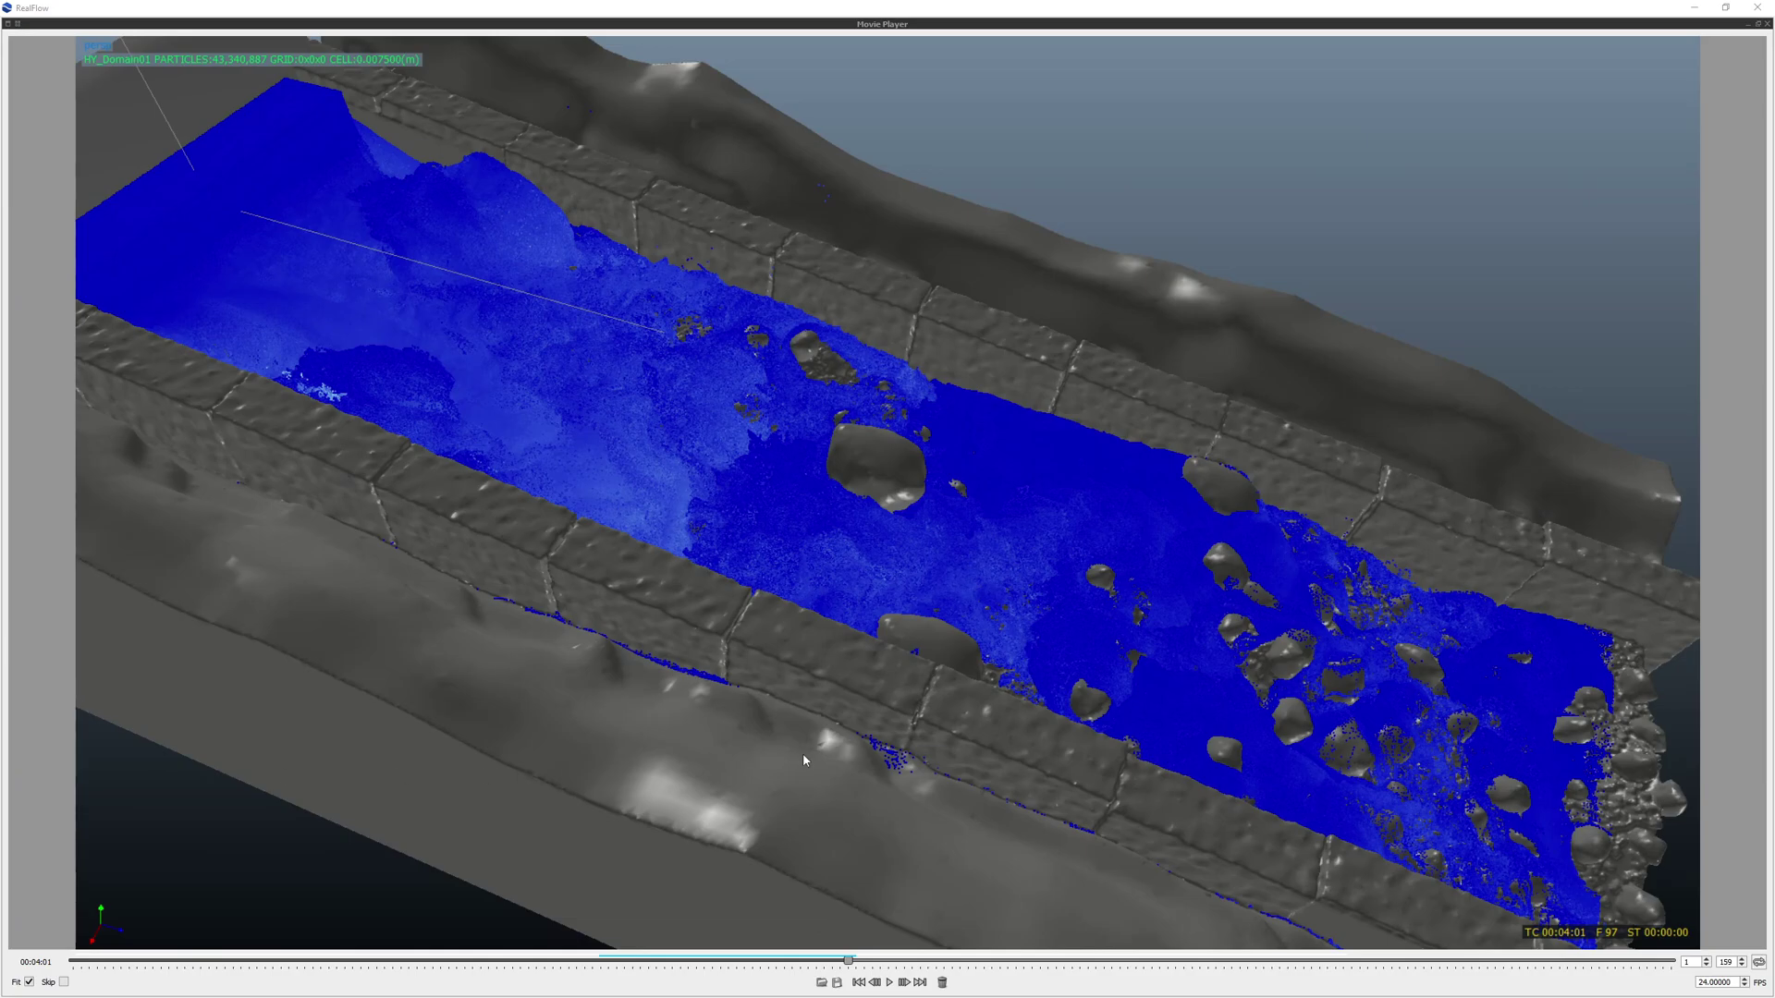
# - Play the fluid particle preview in the Movie Player, and close the meshed river preview's video window
pyautogui.click(889, 984)
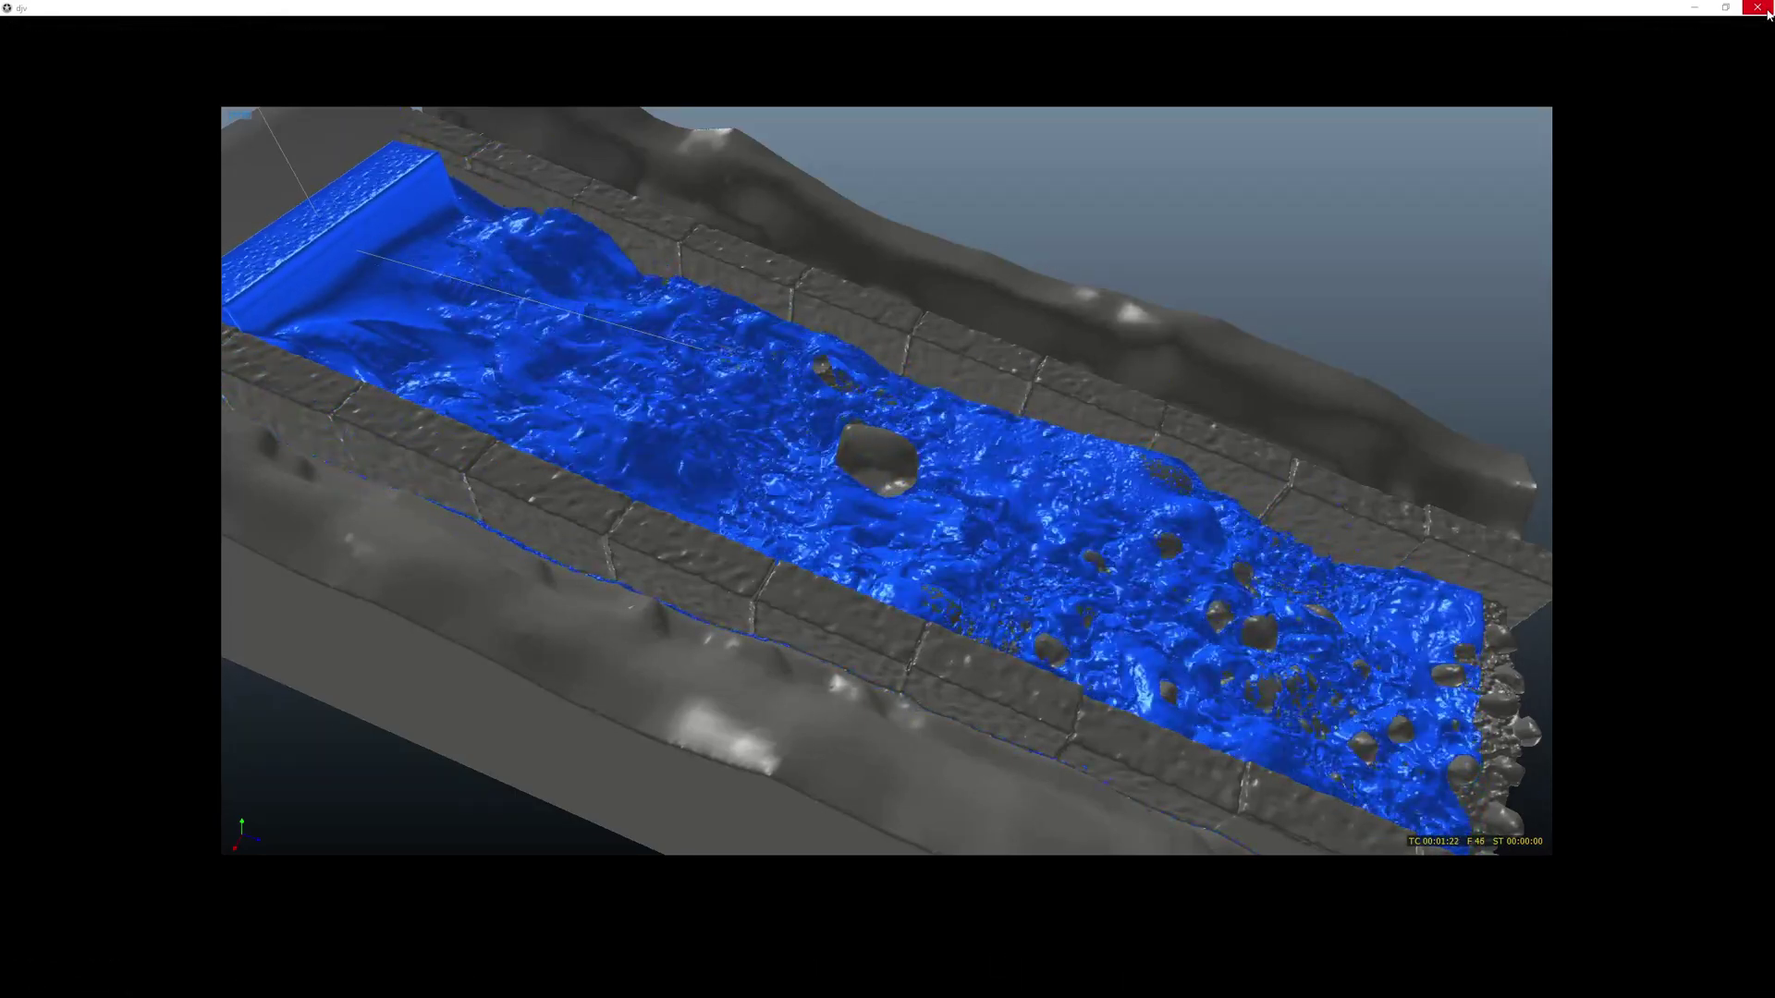
pyautogui.click(1767, 11)
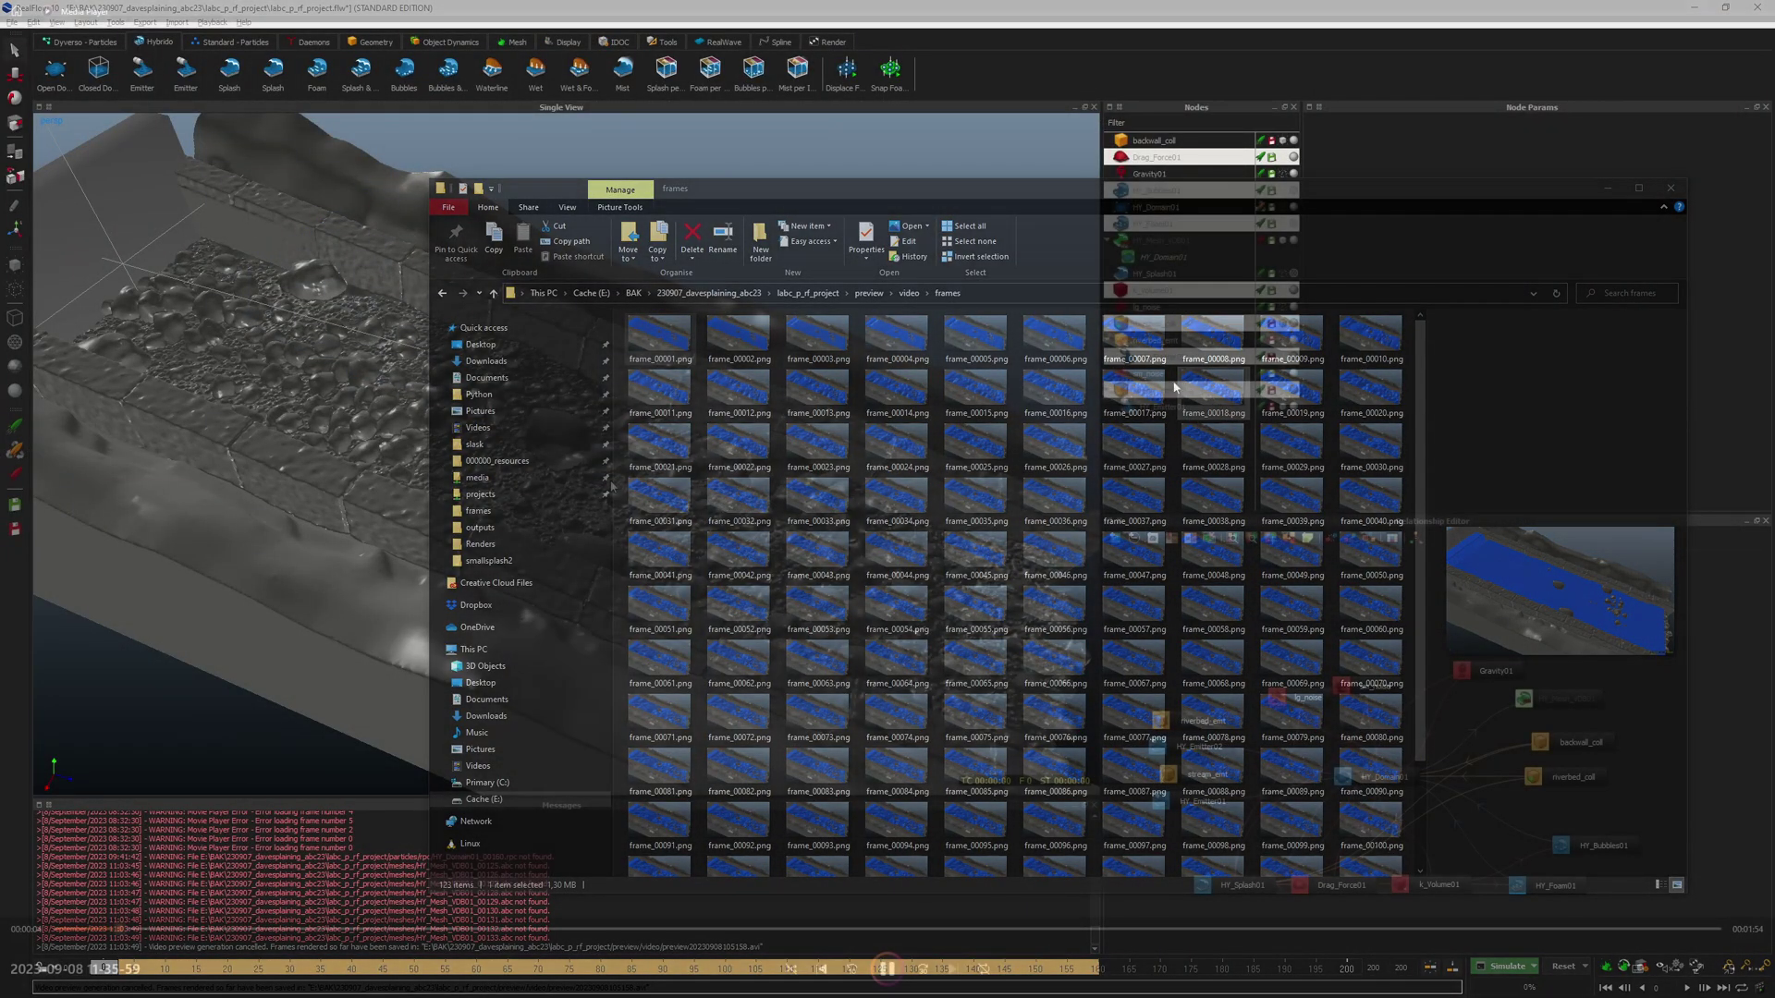